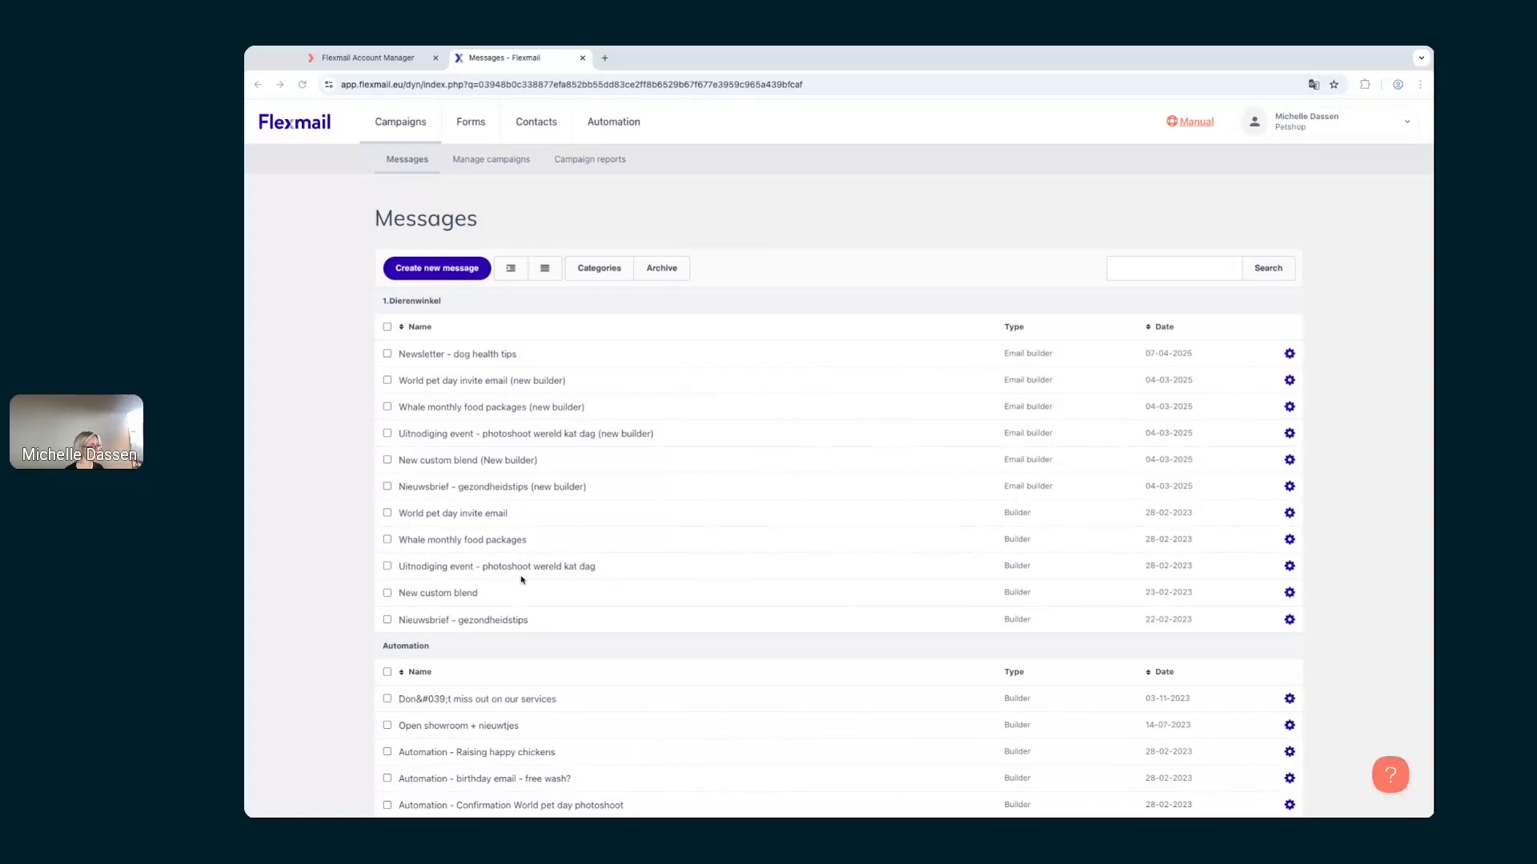
Step: Open the old-builder messages "World pet day invite email", "Uitnodiging event - photoshoot wereld kat dag" and "New custom blend" in separate browser tabs
{"action": "left_click", "coordinate": [414, 518]}
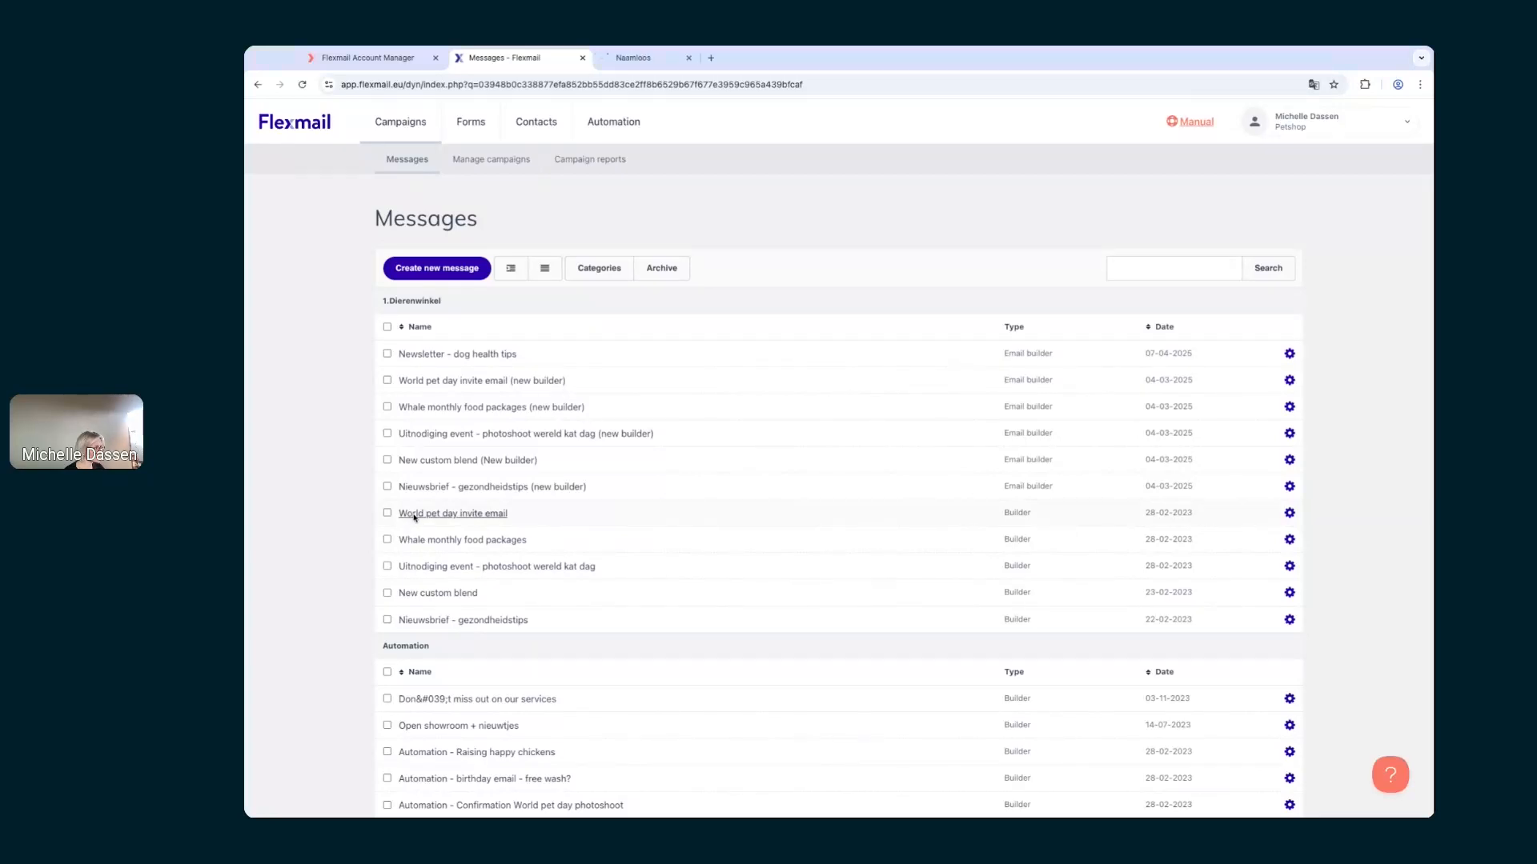
{"action": "left_click", "coordinate": [422, 568]}
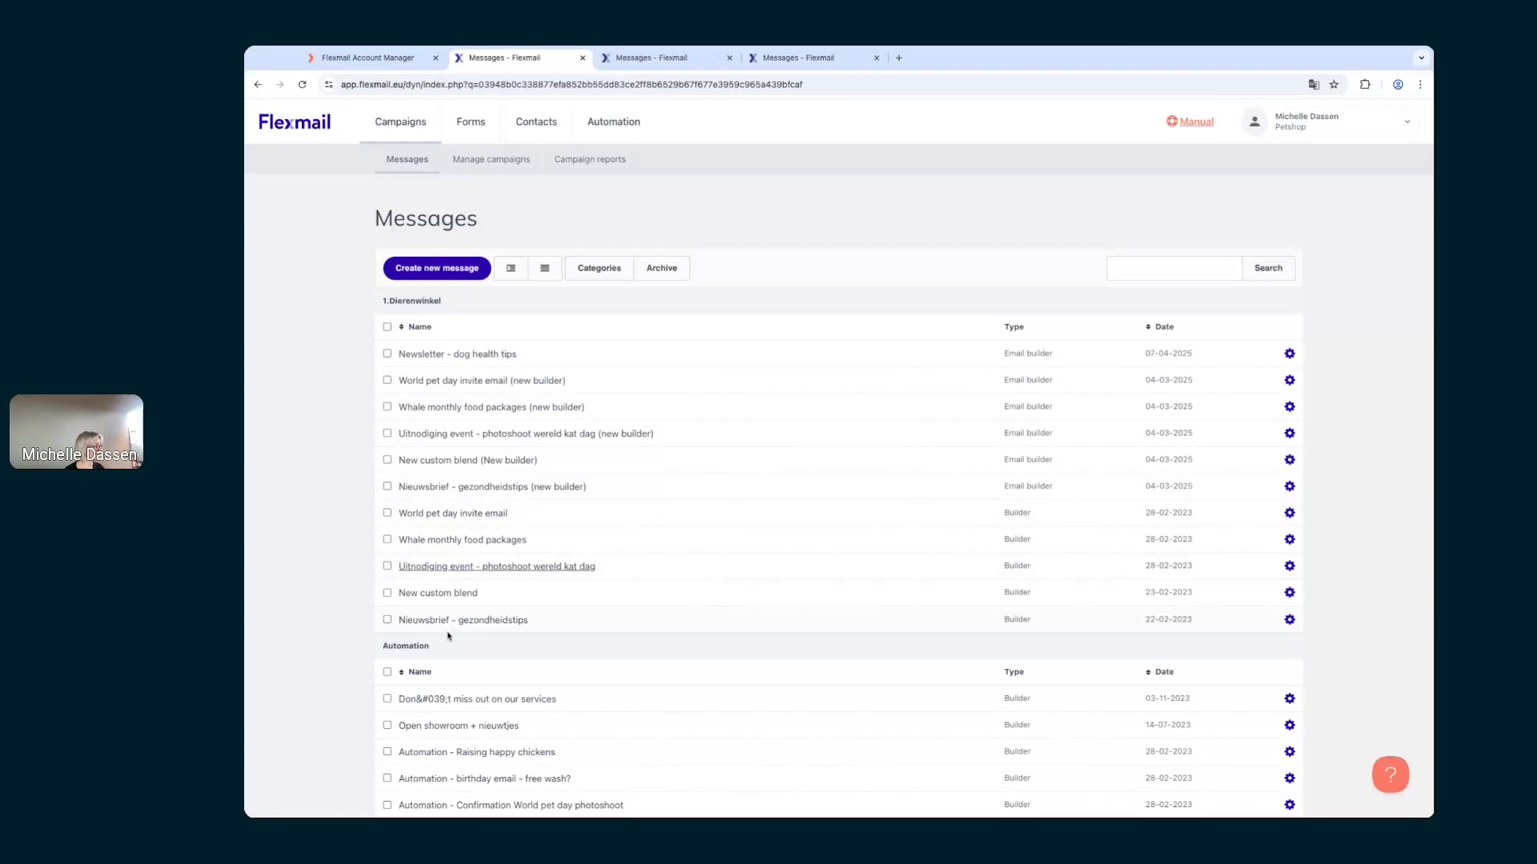
{"action": "left_click", "coordinate": [424, 599]}
Step: Dismiss the builder discontinuation notice in the "World pet day invite email" message and review its layout down to the footer
{"action": "left_click", "coordinate": [687, 60]}
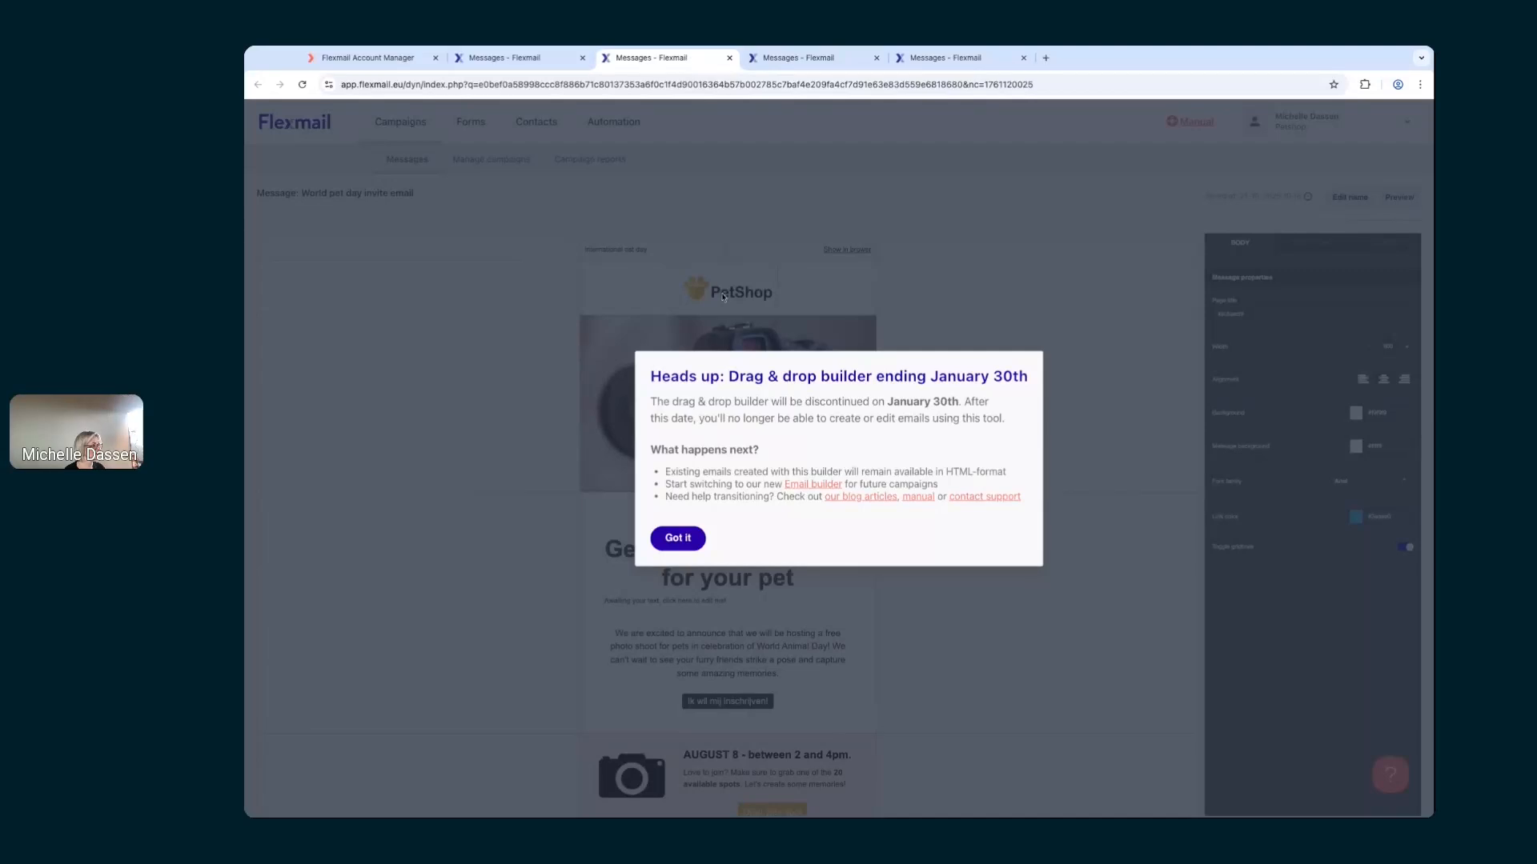
{"action": "left_click", "coordinate": [677, 539]}
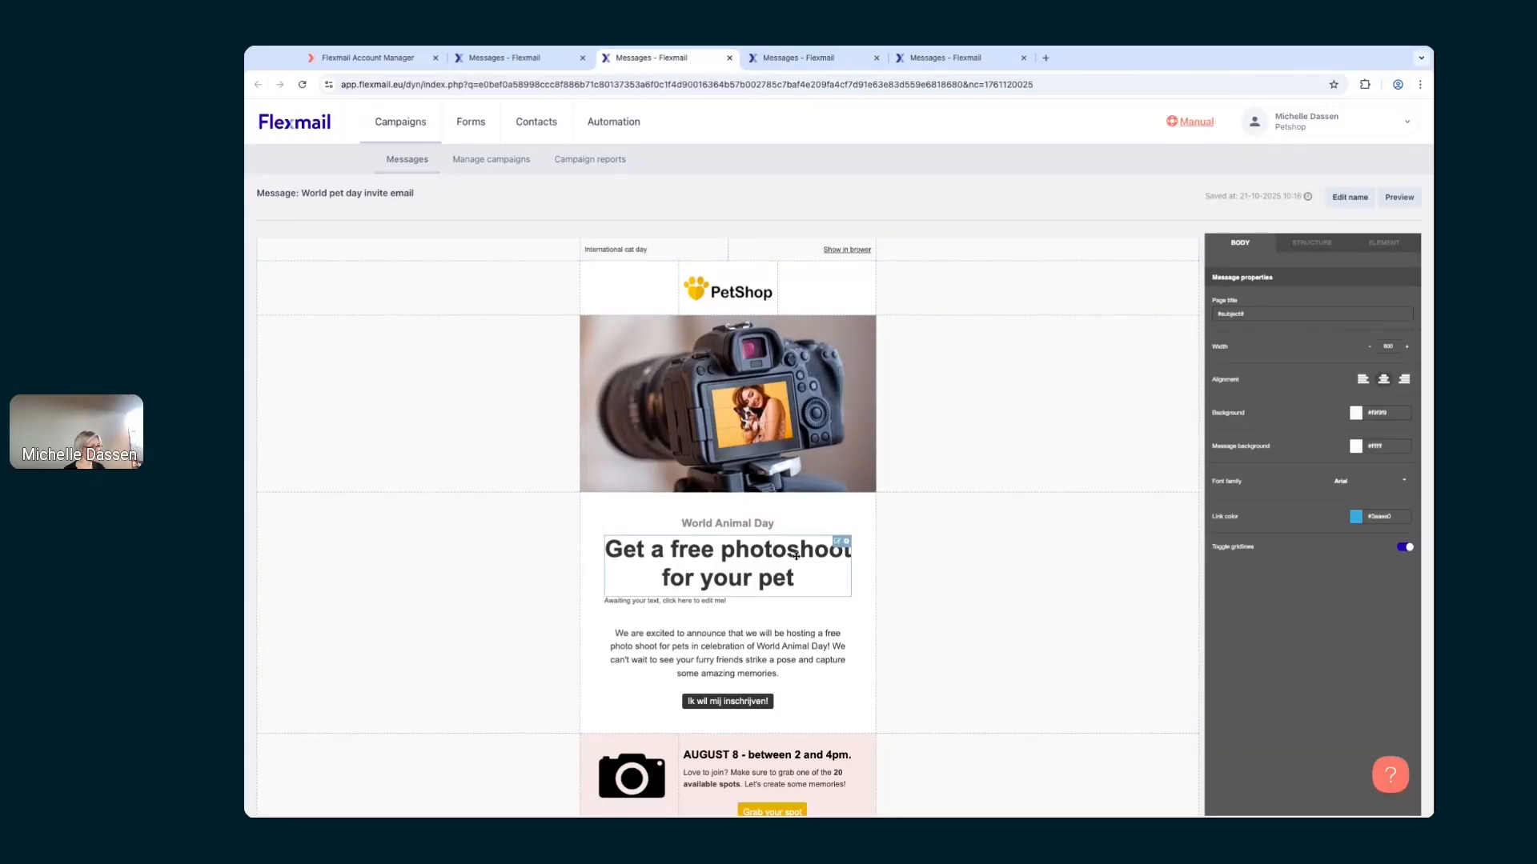
{"action": "scroll", "coordinate": [995, 638], "scroll_direction": "down", "scroll_amount": 3}
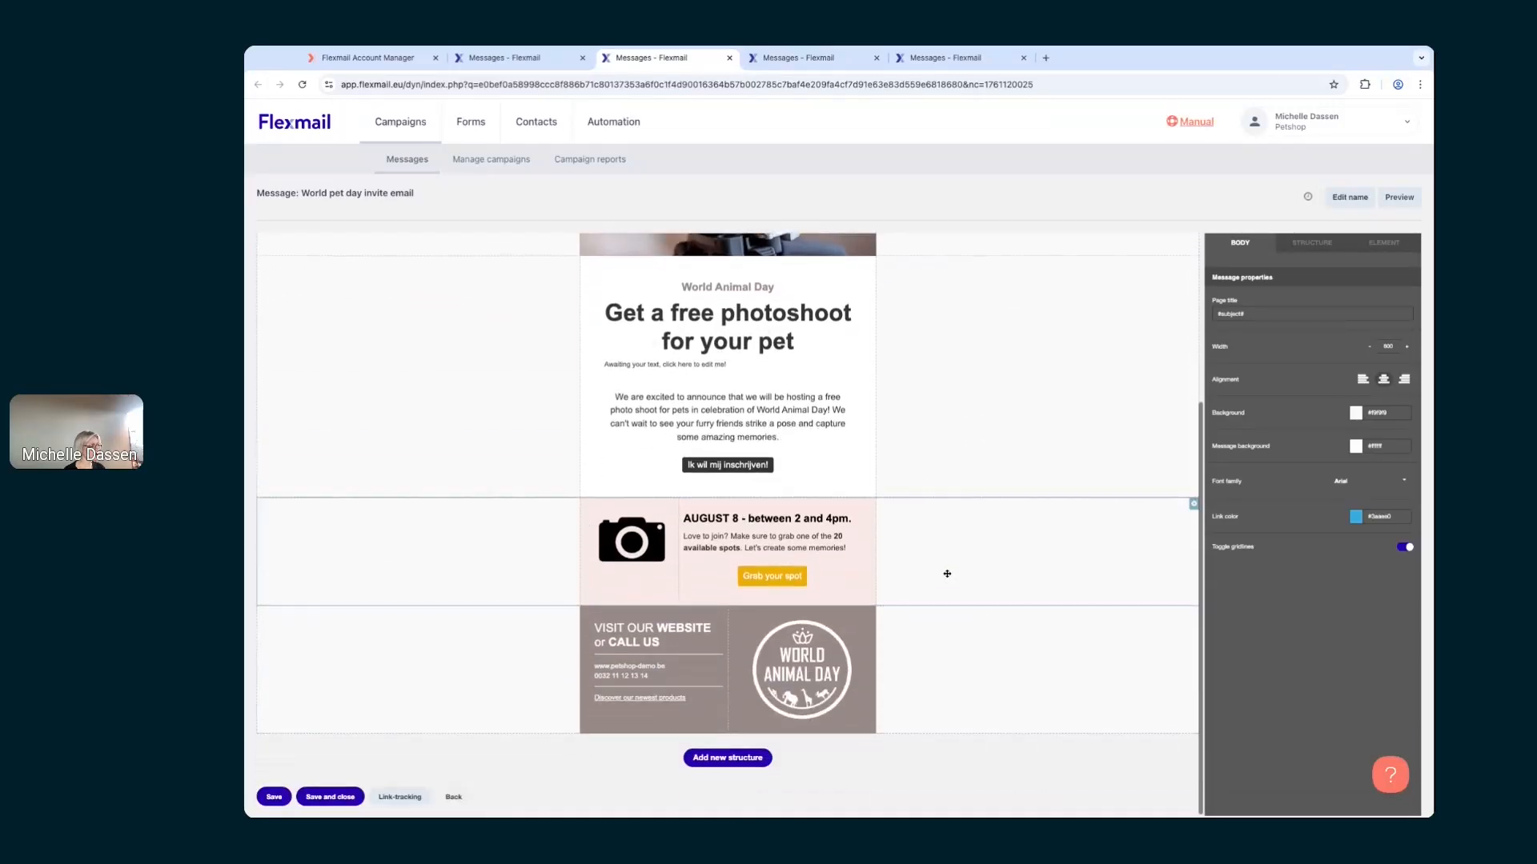
Step: Examine the structure of the "Uitnodiging event - photoshoot wereld kat dag" message from its header to its footer
{"action": "left_click", "coordinate": [800, 57]}
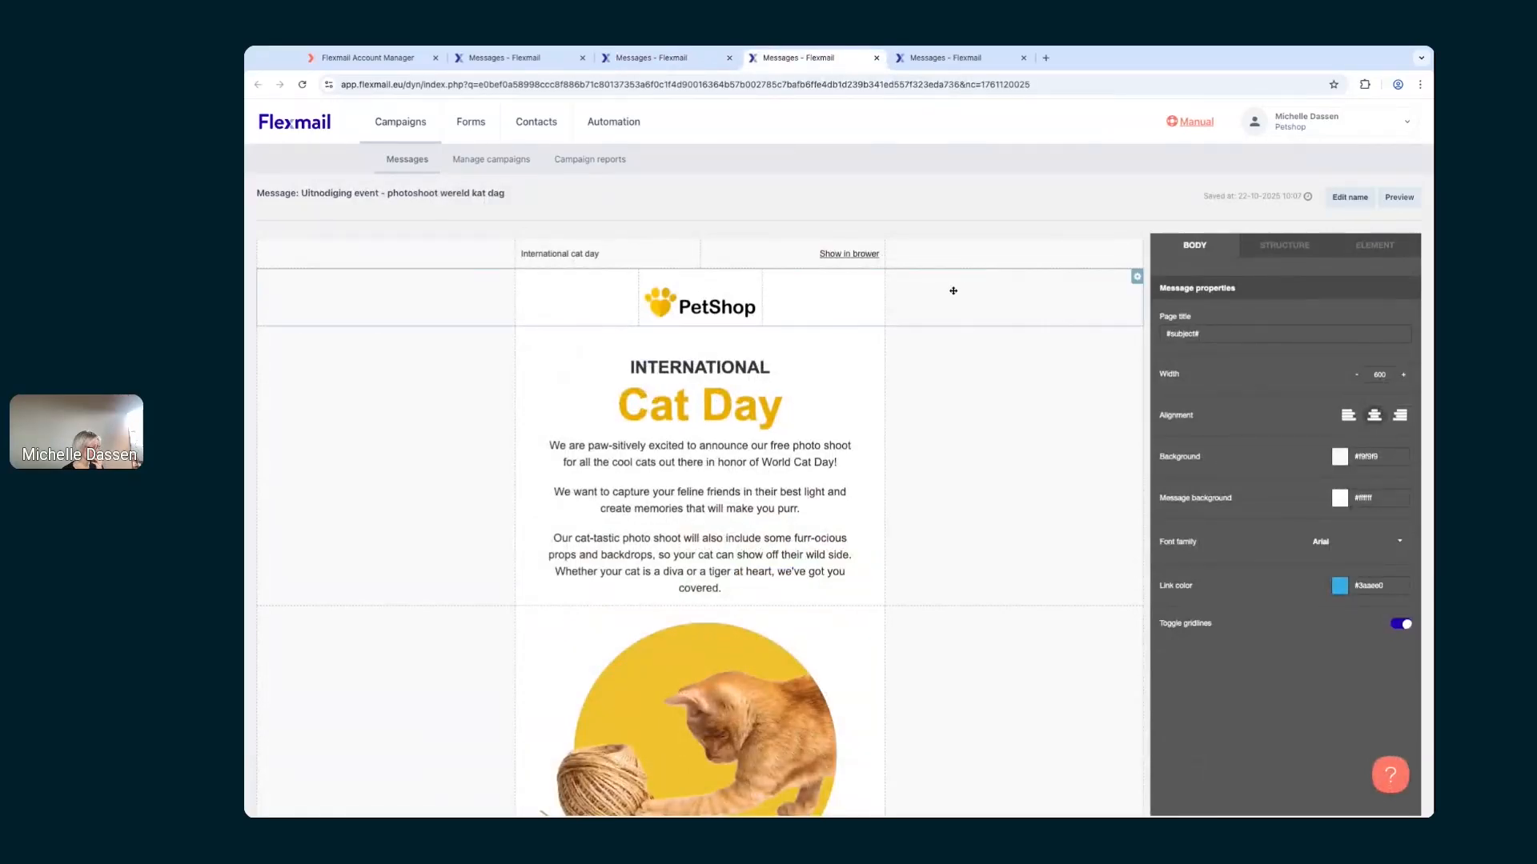
{"action": "scroll", "coordinate": [951, 428], "scroll_direction": "down", "scroll_amount": 2}
{"action": "scroll", "coordinate": [951, 429], "scroll_direction": "down", "scroll_amount": 2}
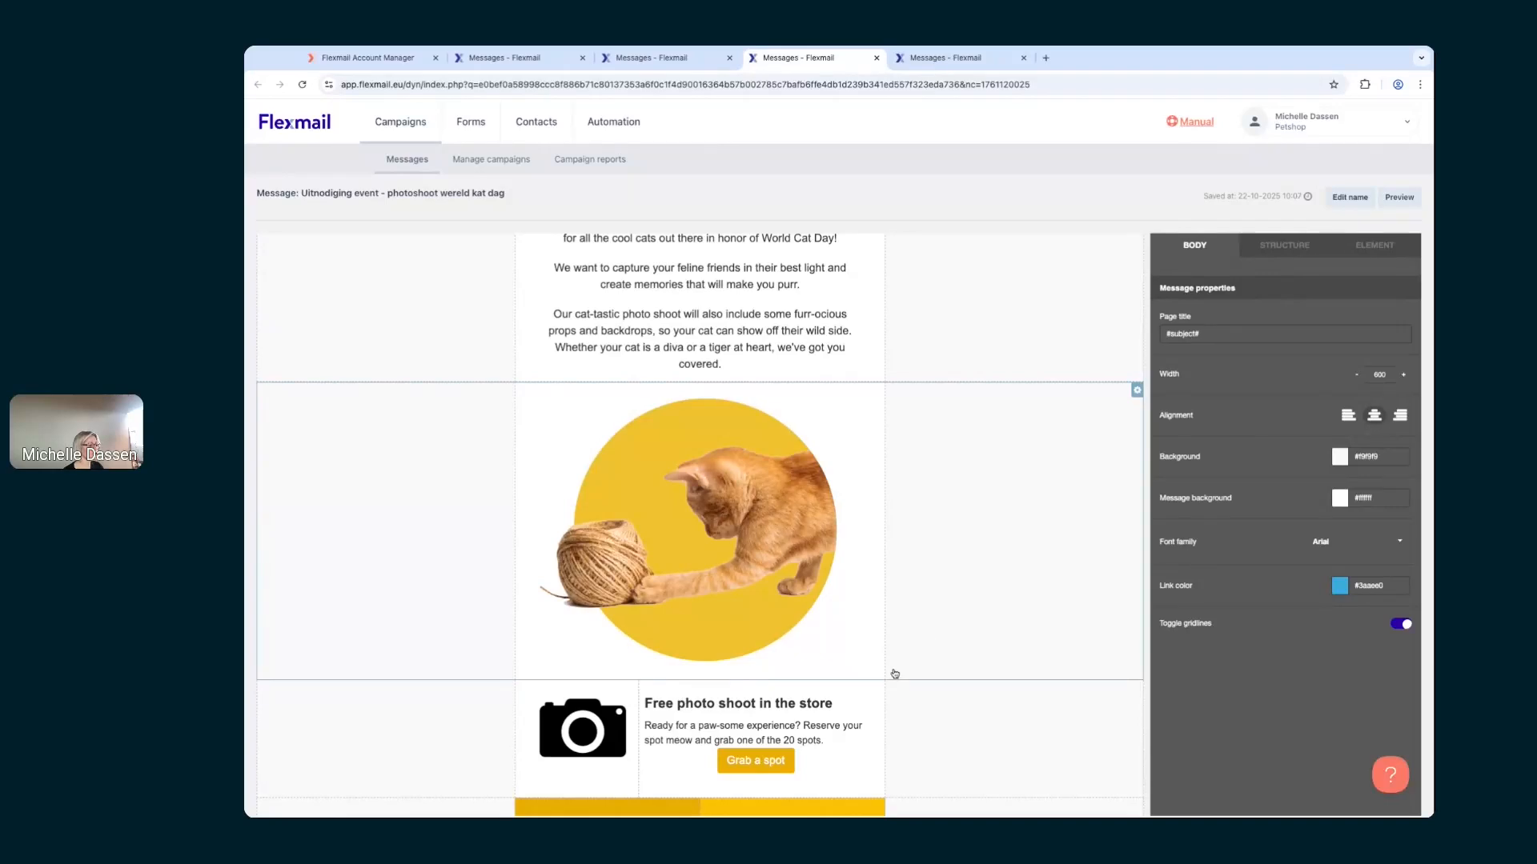
{"action": "scroll", "coordinate": [766, 722], "scroll_direction": "down", "scroll_amount": 1}
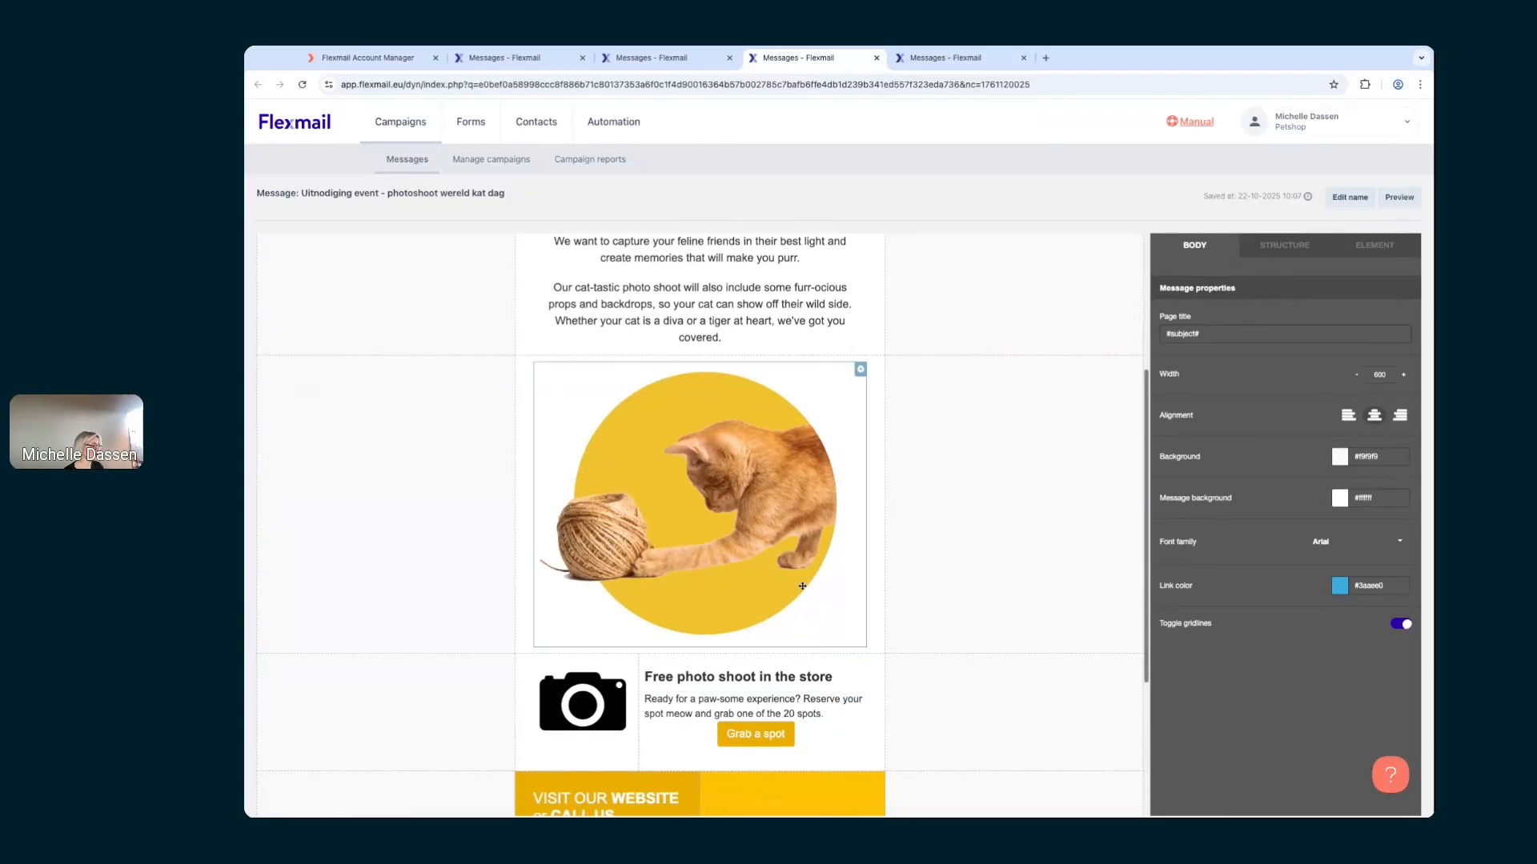
{"action": "scroll", "coordinate": [798, 530], "scroll_direction": "up", "scroll_amount": 3}
{"action": "scroll", "coordinate": [797, 530], "scroll_direction": "down", "scroll_amount": 5}
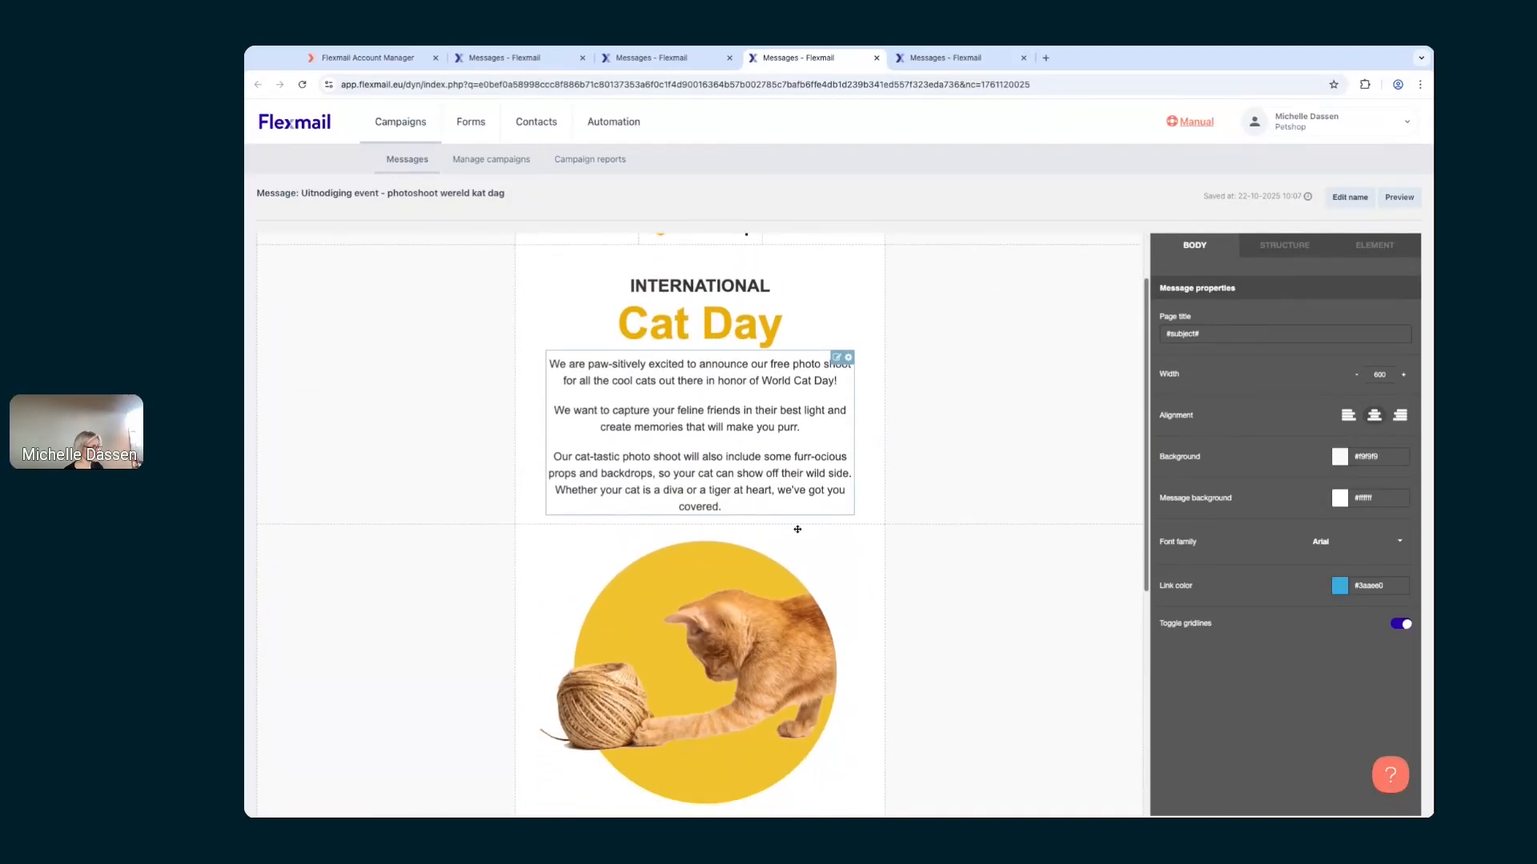
{"action": "scroll", "coordinate": [797, 530], "scroll_direction": "down", "scroll_amount": 1}
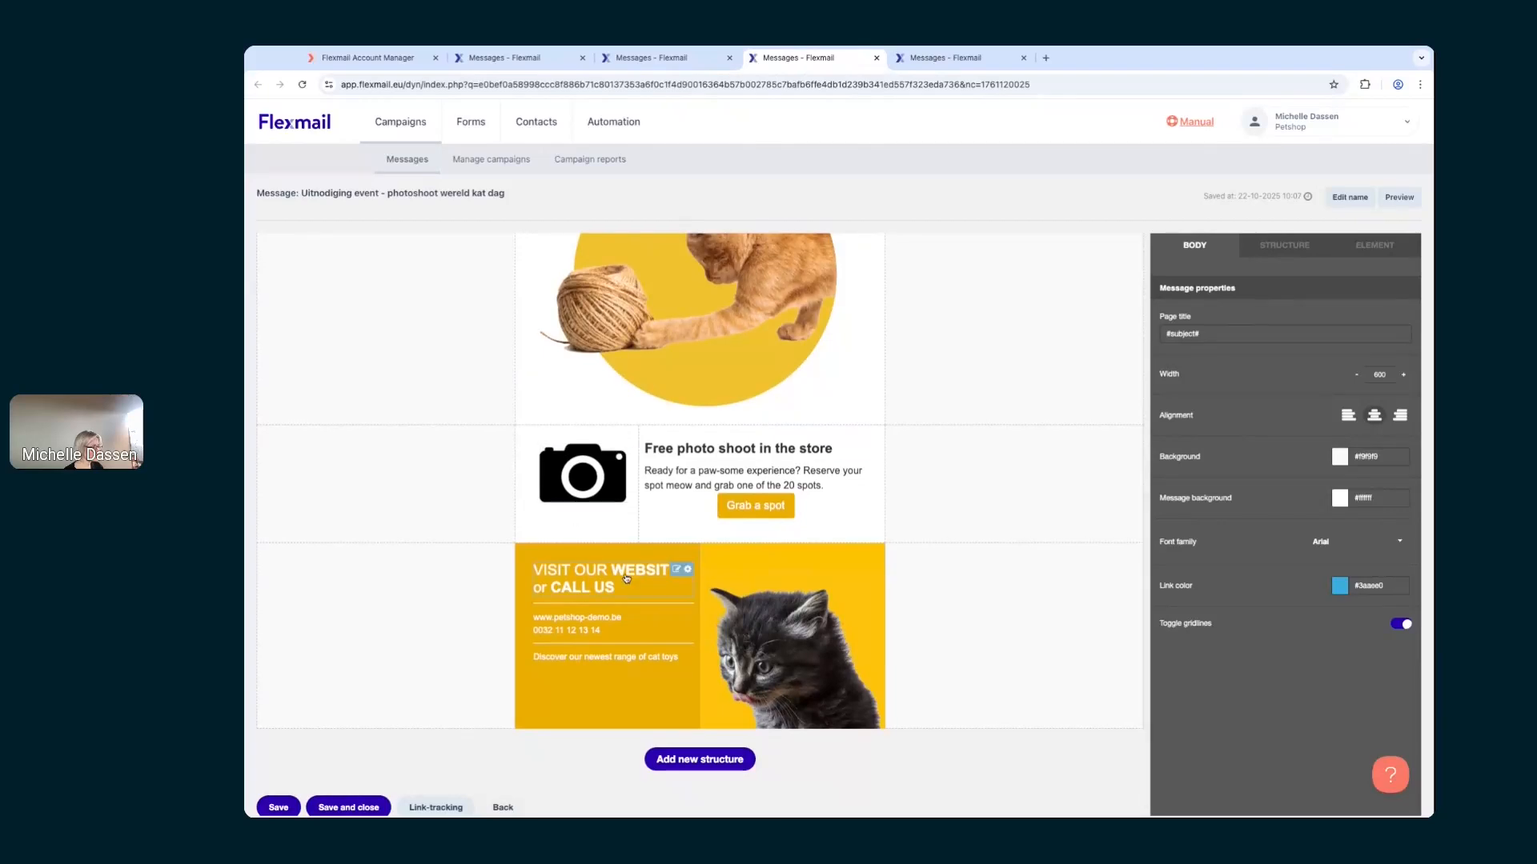
Step: Examine the "New custom blend" message, including its promotional block and footer
{"action": "left_click", "coordinate": [945, 58]}
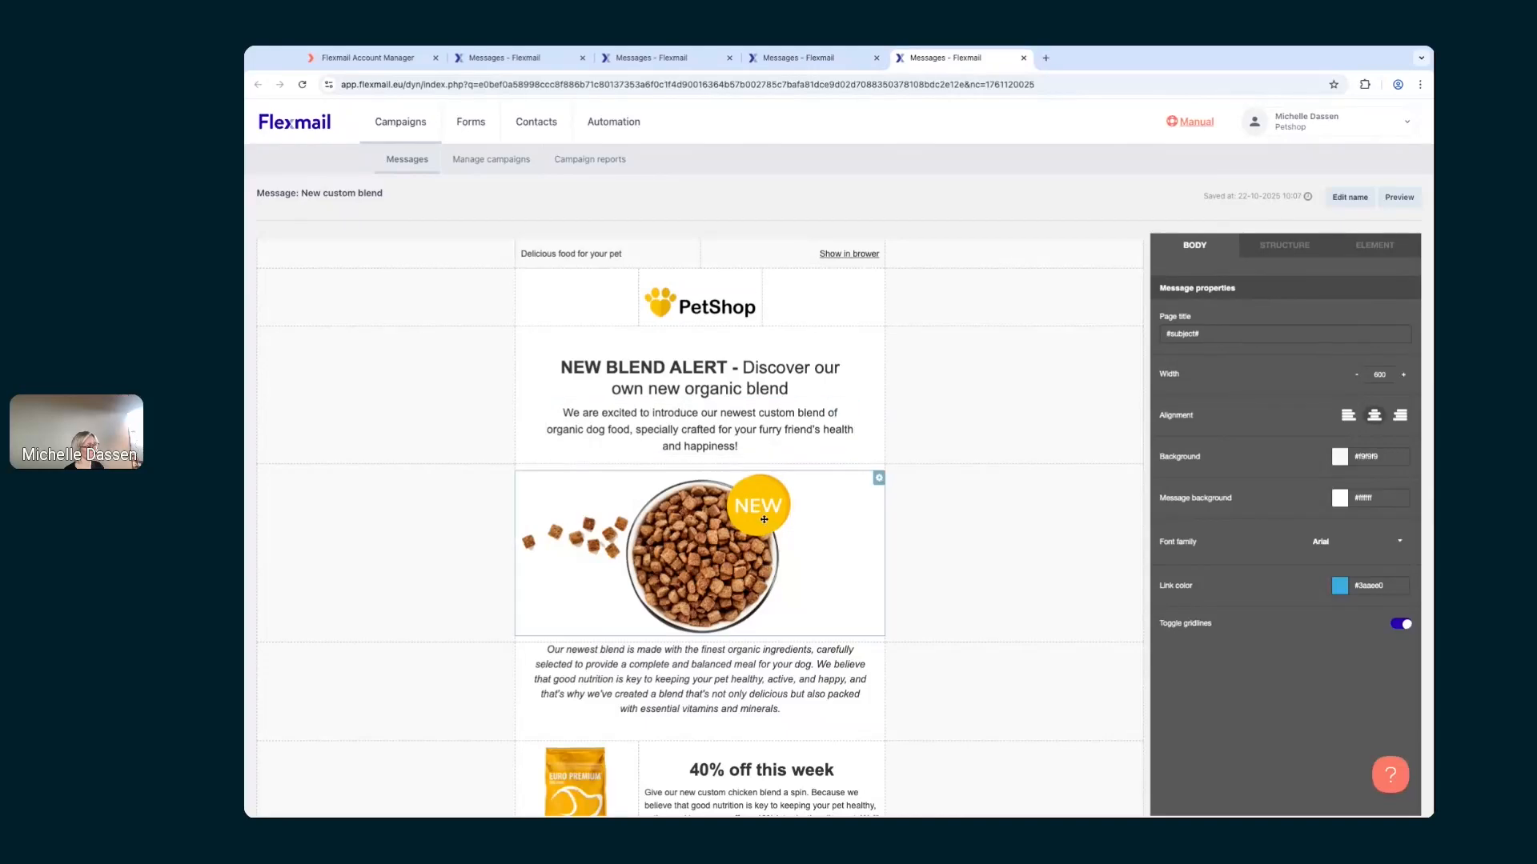
{"action": "scroll", "coordinate": [671, 513], "scroll_direction": "down", "scroll_amount": 5}
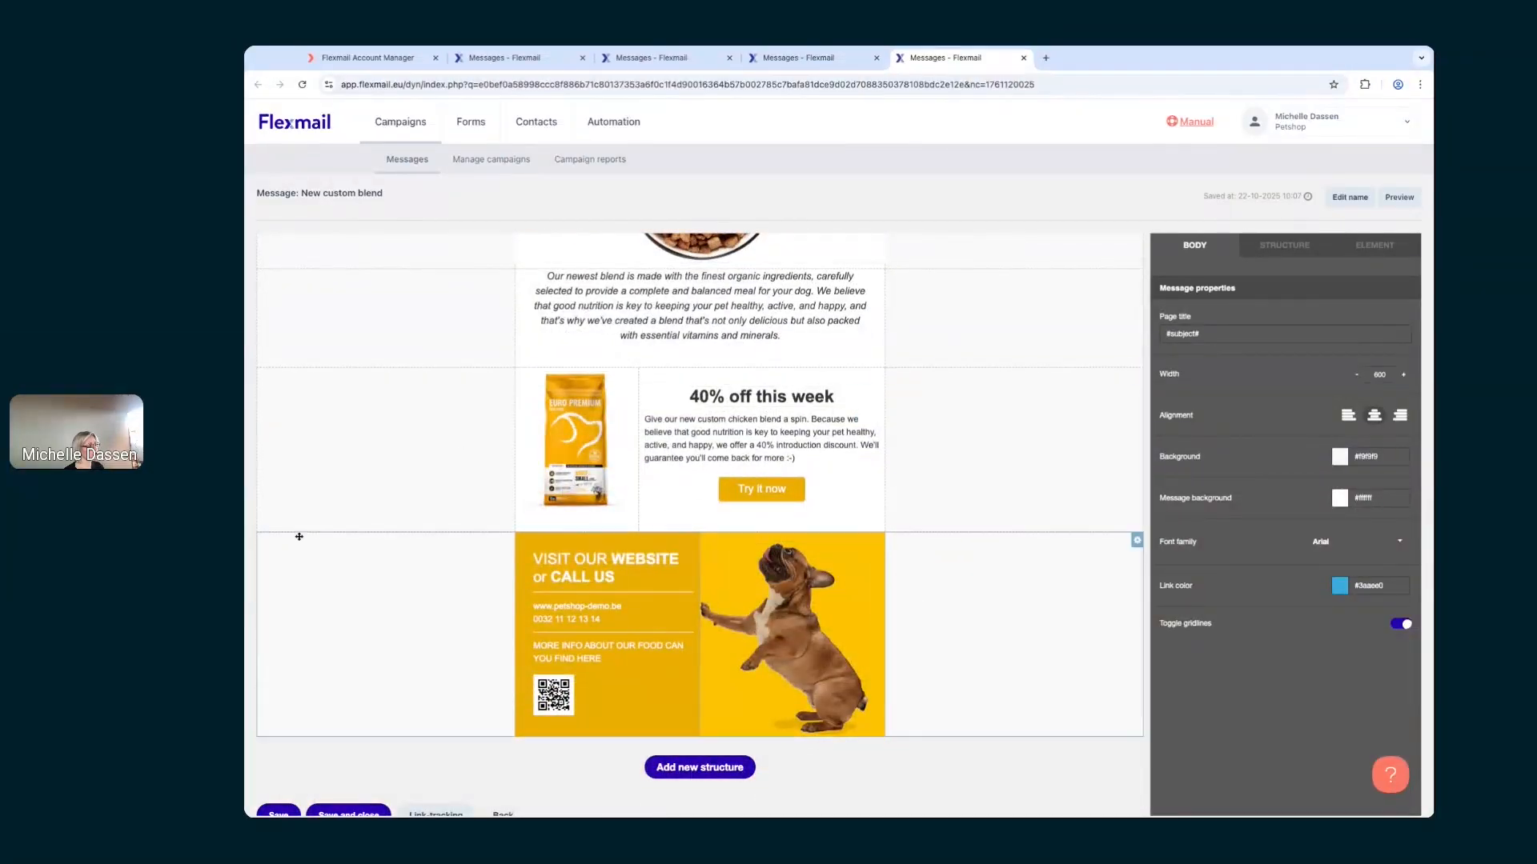
{"action": "scroll", "coordinate": [926, 634], "scroll_direction": "down", "scroll_amount": 1}
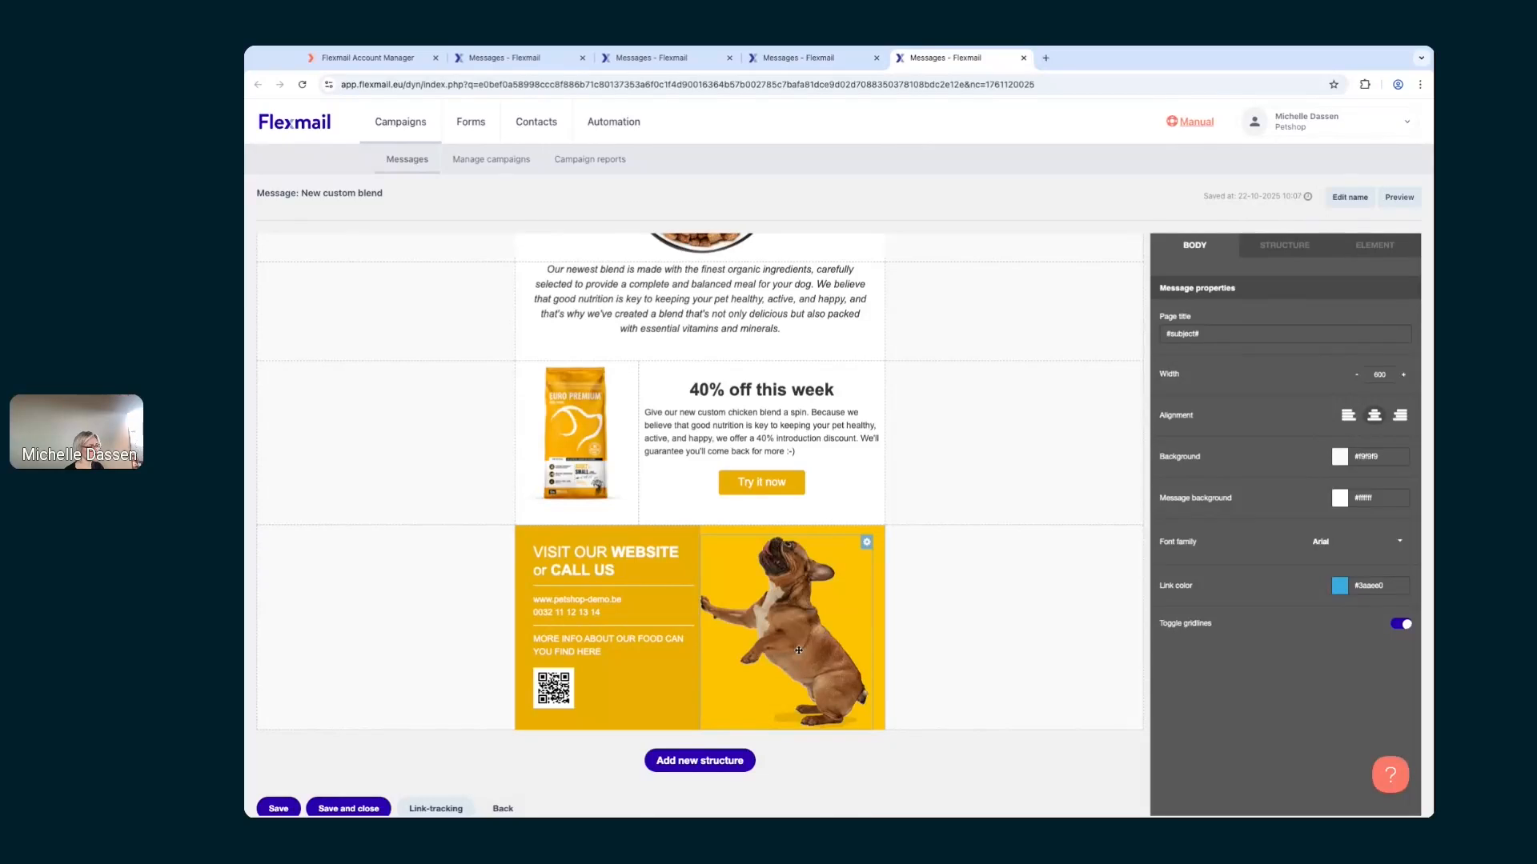
Step: Compare the recurring header, text and image blocks in the Cat Day invitation with the other messages
{"action": "left_click", "coordinate": [798, 57]}
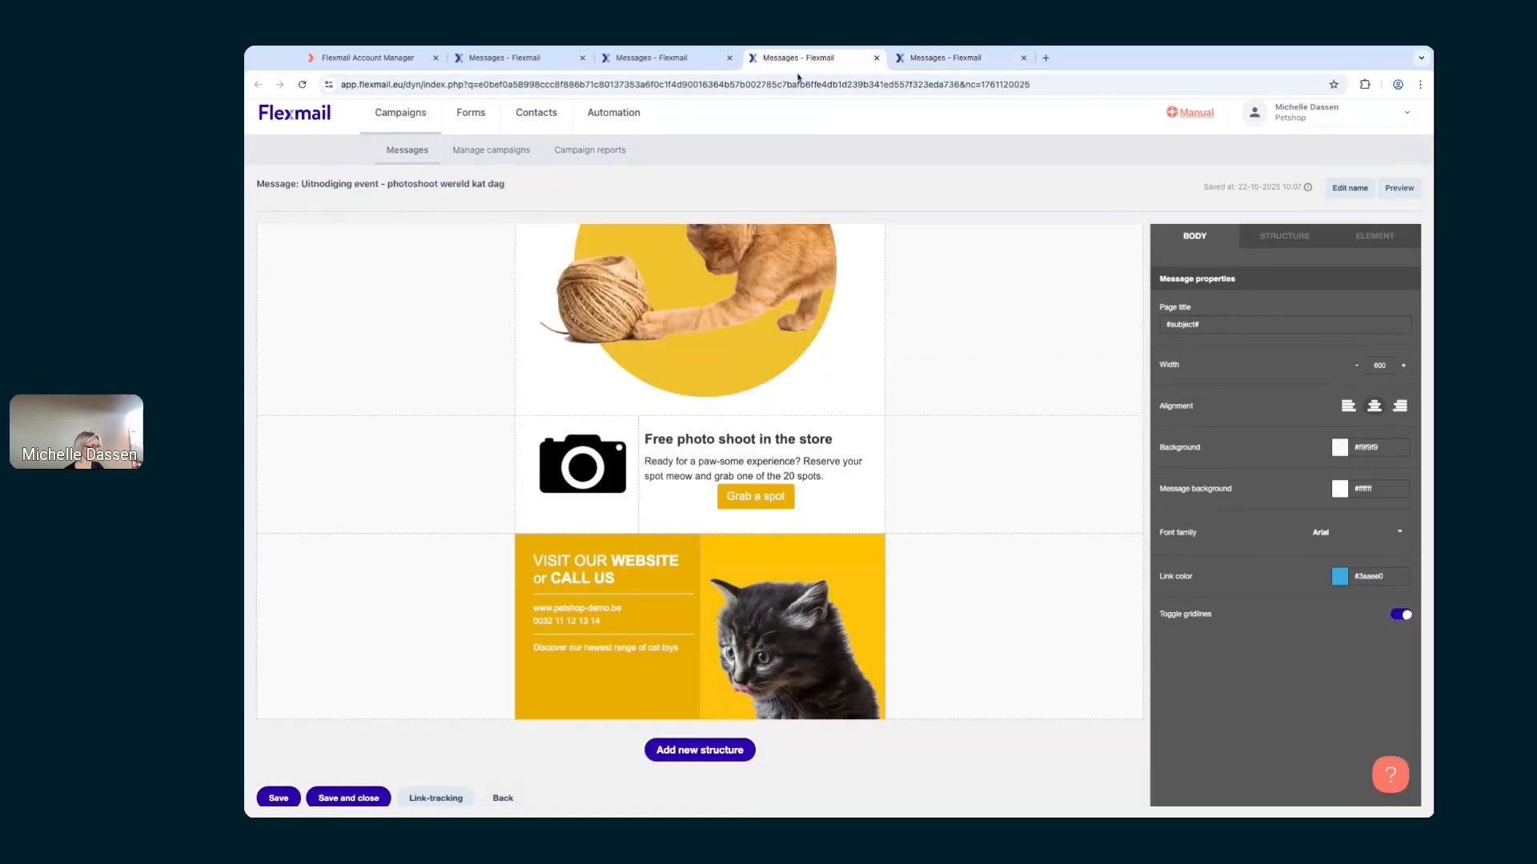
{"action": "scroll", "coordinate": [853, 409], "scroll_direction": "up", "scroll_amount": 5}
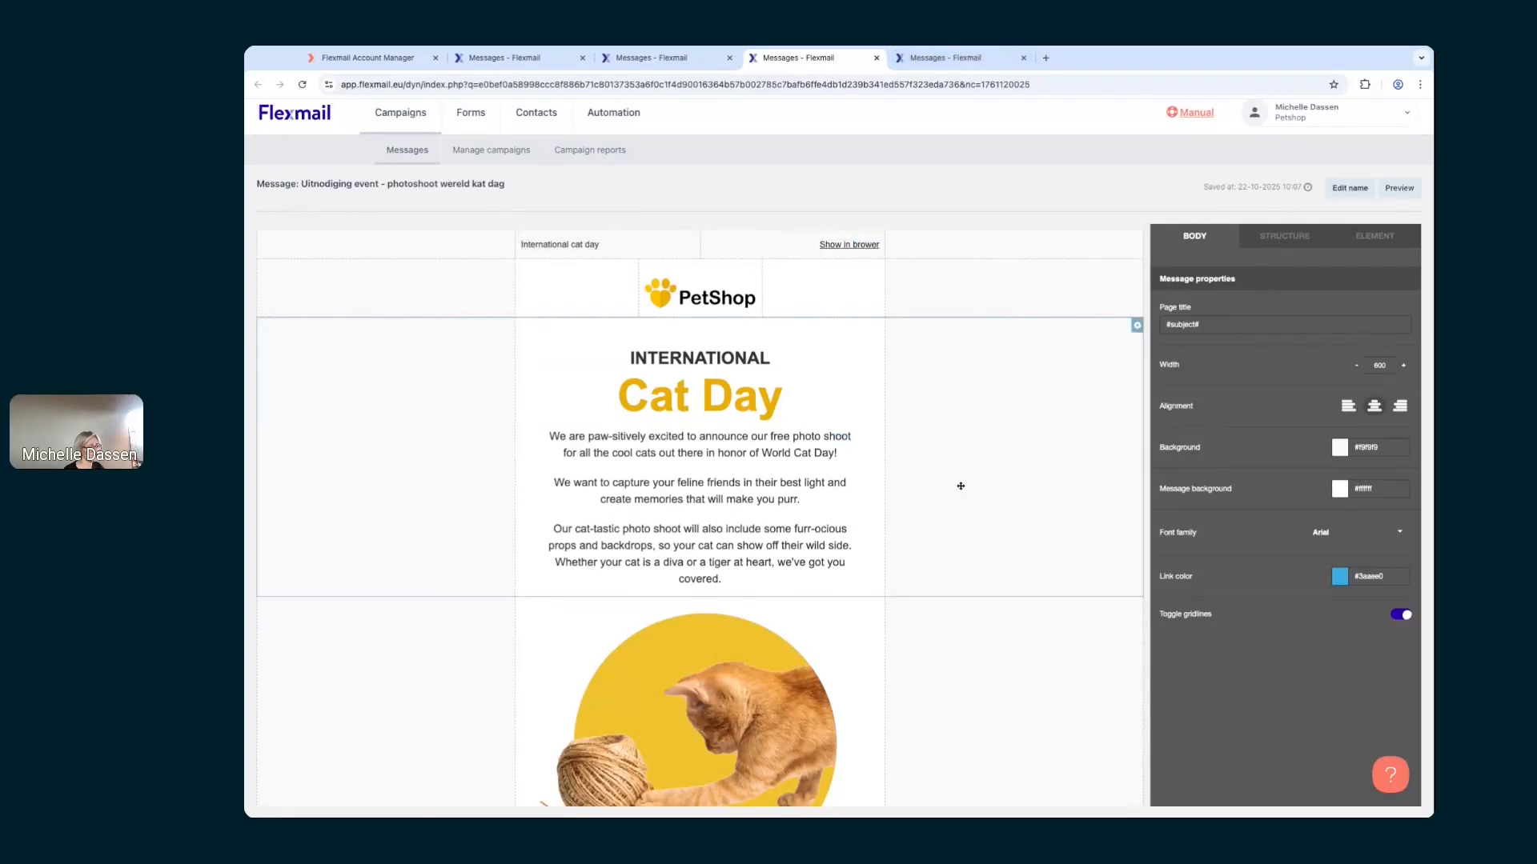
{"action": "scroll", "coordinate": [960, 486], "scroll_direction": "down", "scroll_amount": 3}
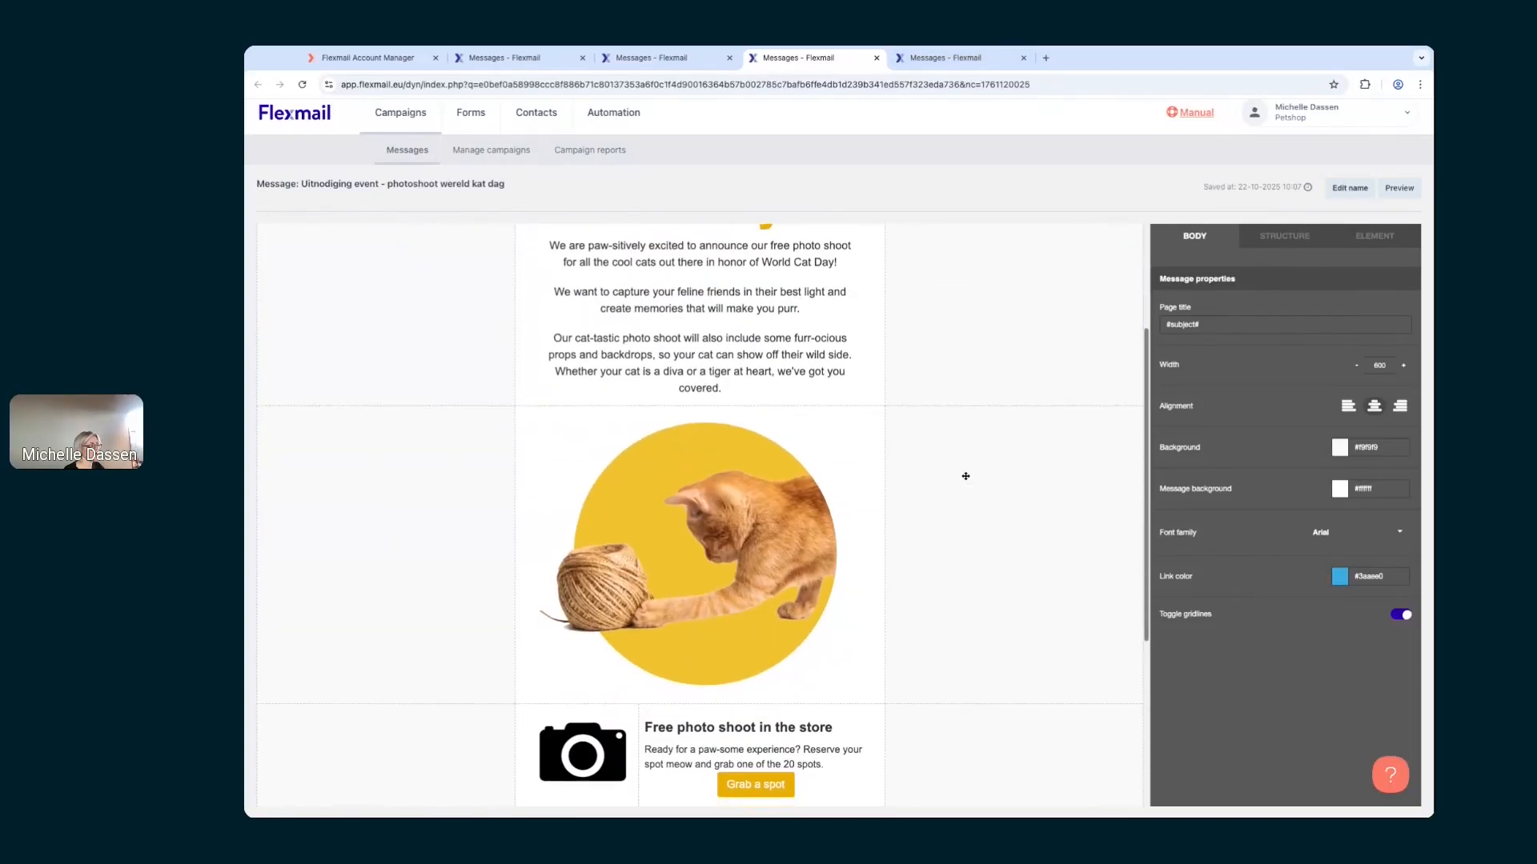
{"action": "scroll", "coordinate": [802, 408], "scroll_direction": "up", "scroll_amount": 3}
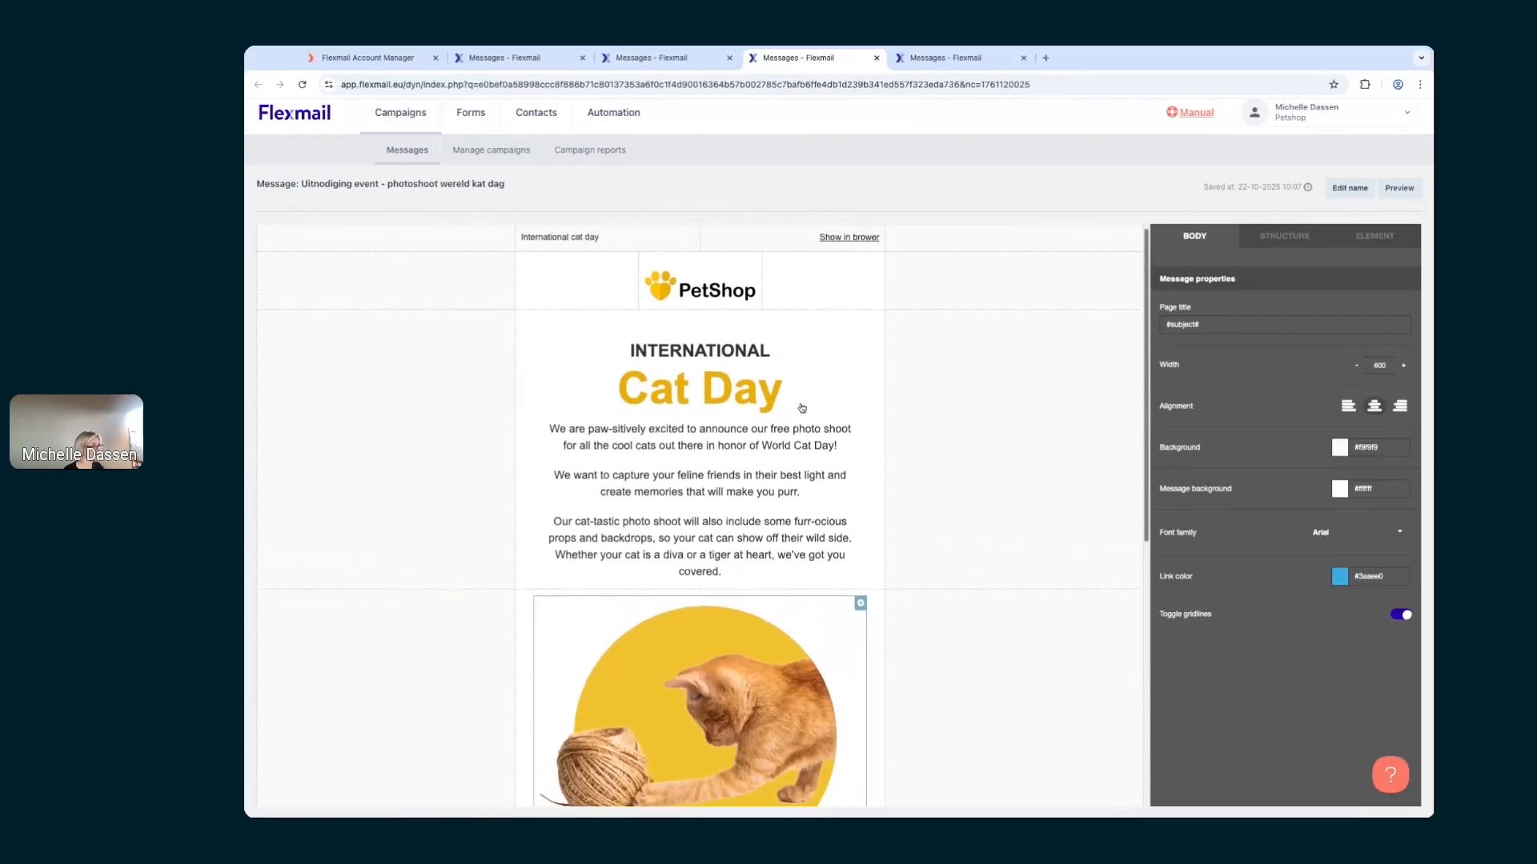
Step: Return to the messages overview and open the brand kit from the account settings
{"action": "left_click", "coordinate": [542, 66]}
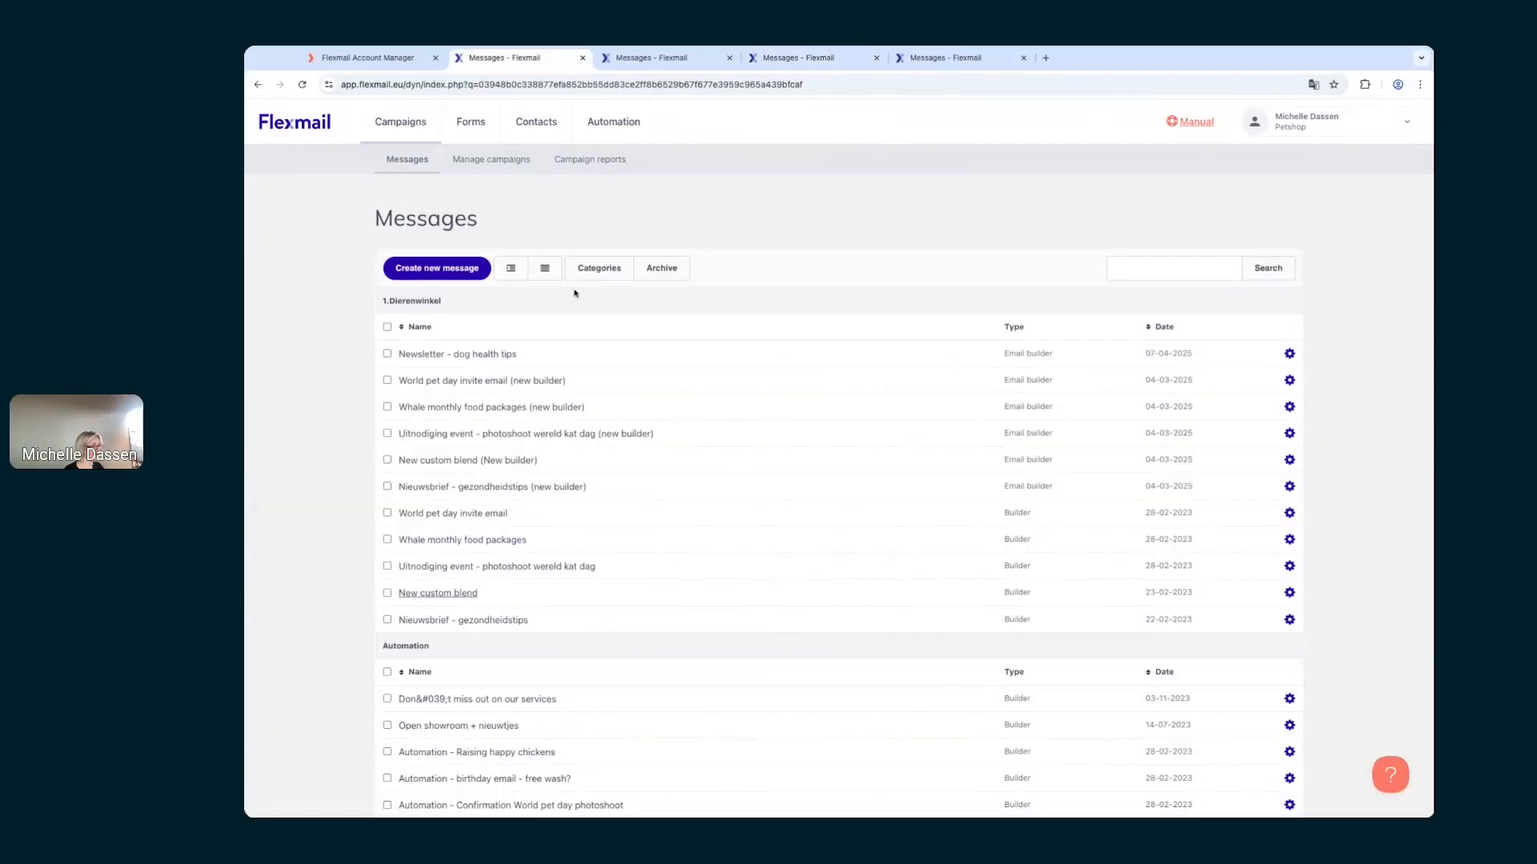
{"action": "left_click", "coordinate": [1406, 128]}
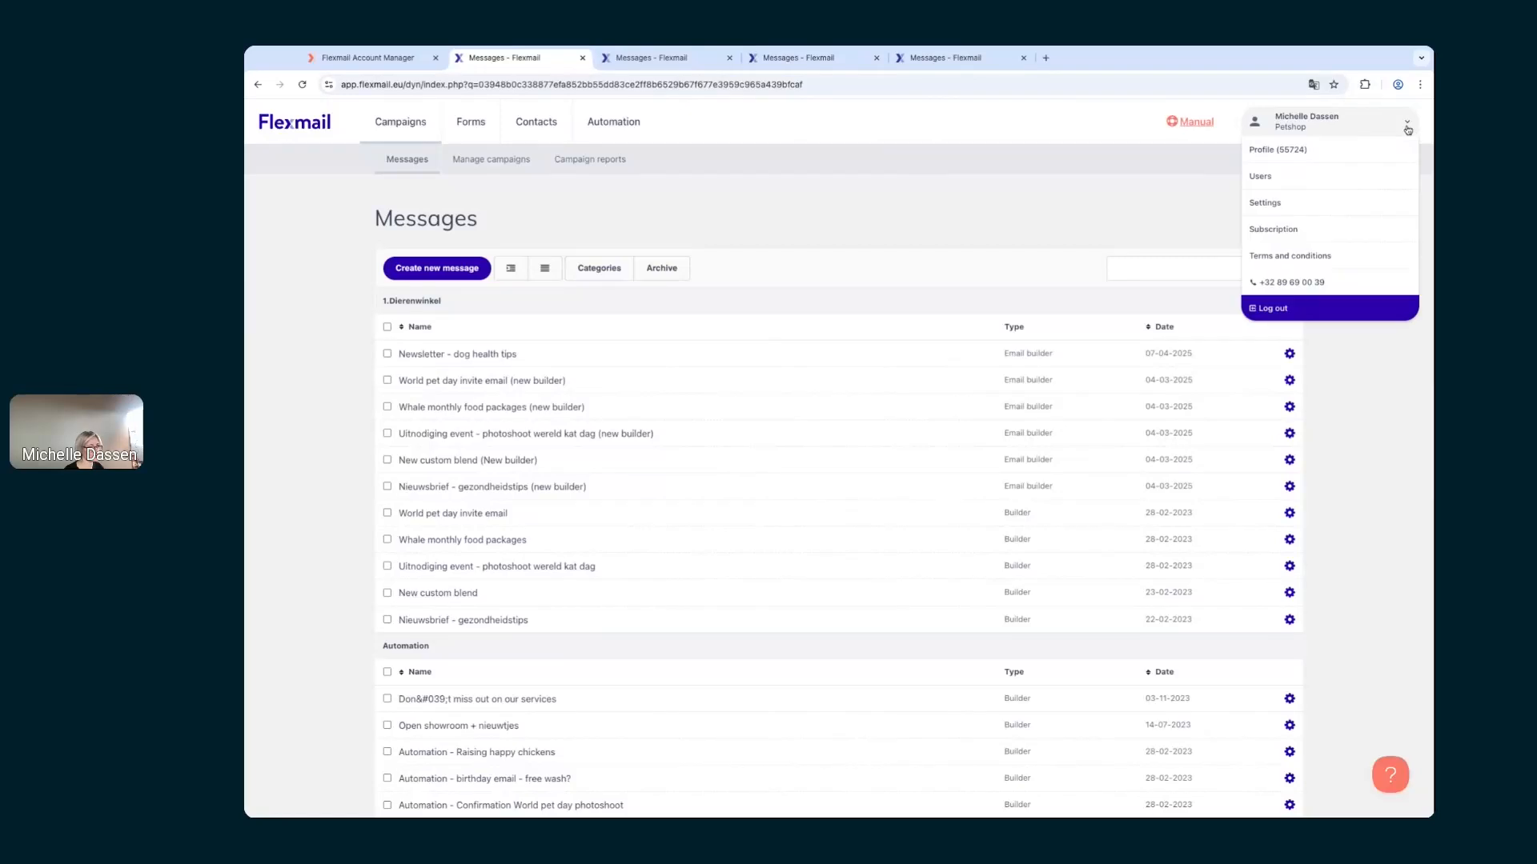
{"action": "left_click", "coordinate": [1263, 204]}
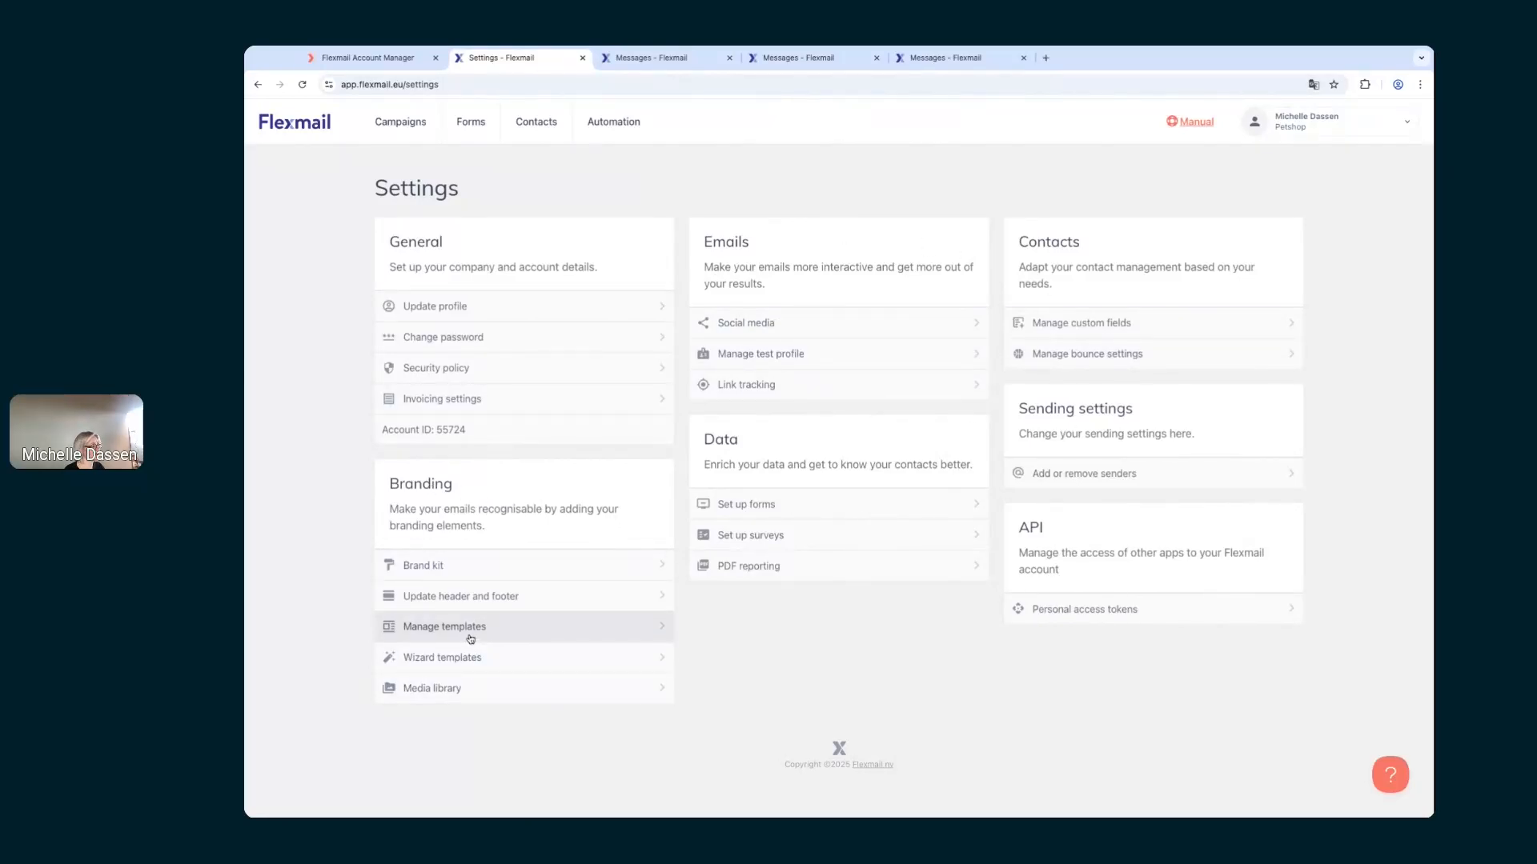
{"action": "left_click", "coordinate": [432, 568]}
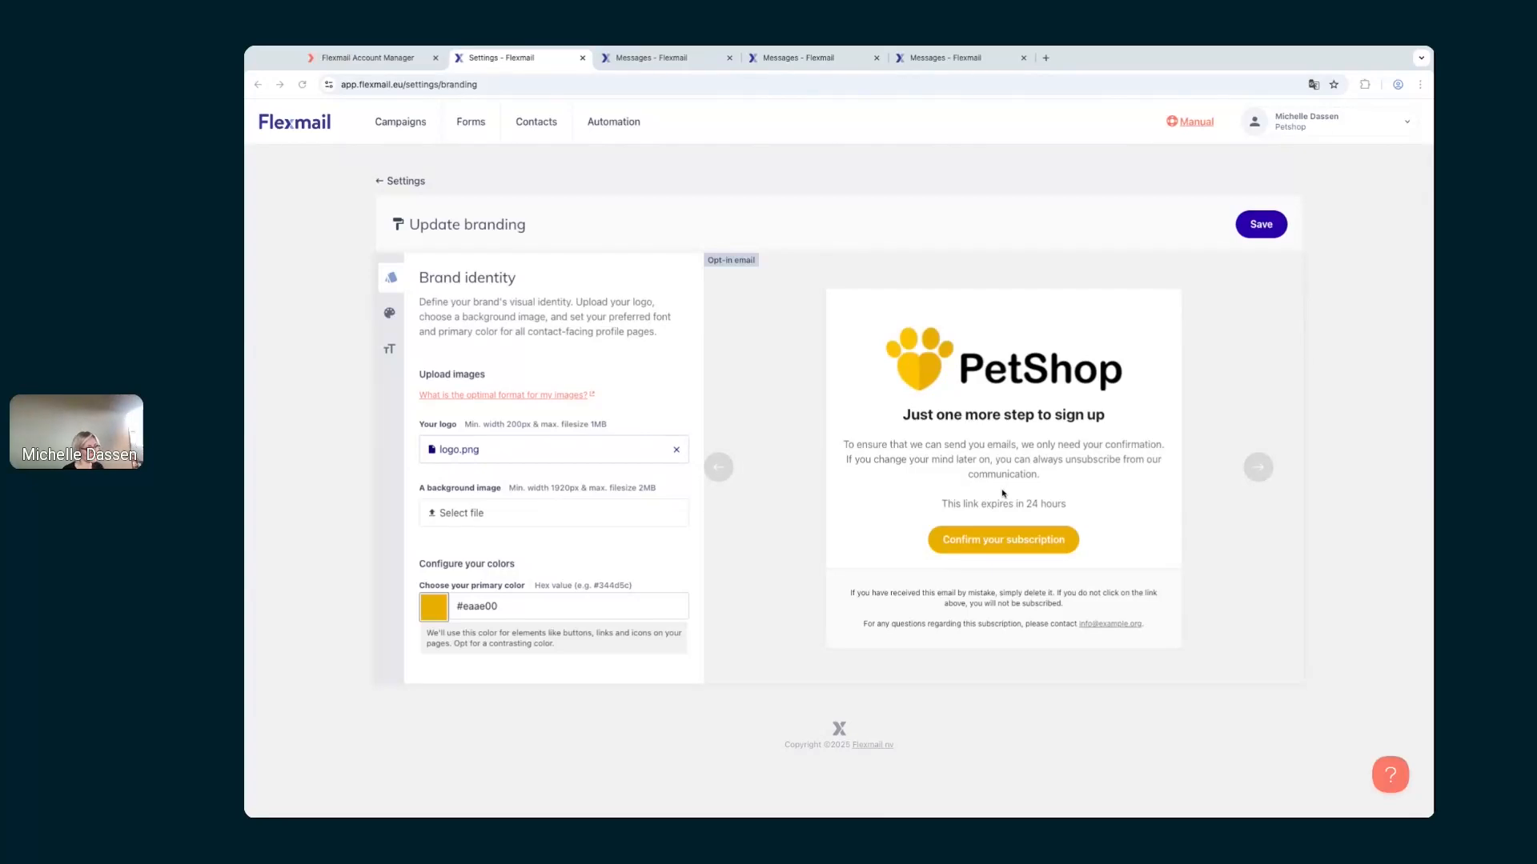
Step: Review the brand kit's profile and goodbye page previews, its typography settings and its color system
{"action": "left_click", "coordinate": [1257, 472]}
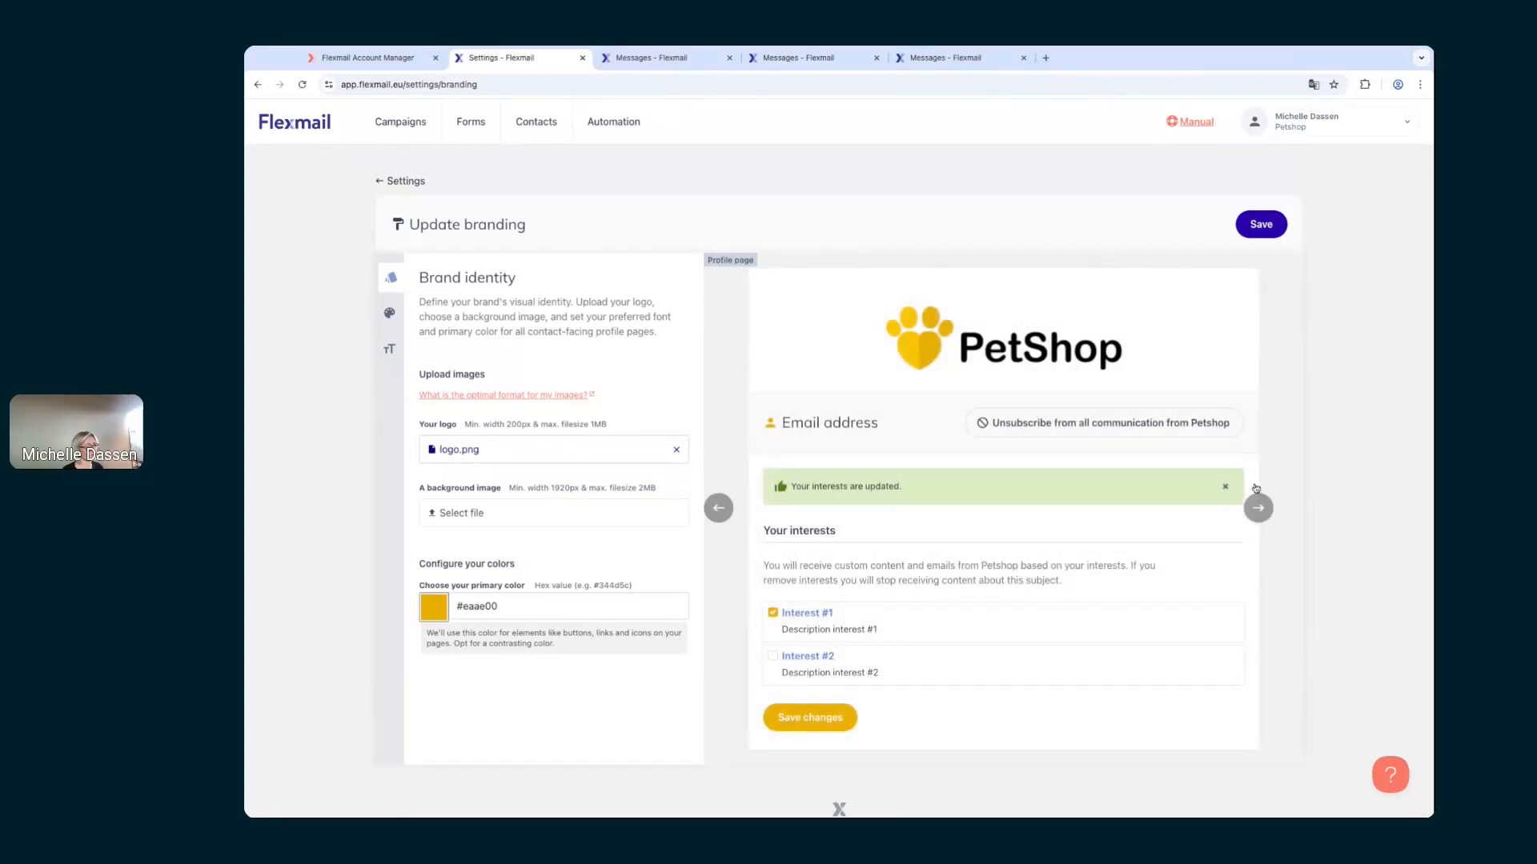
{"action": "left_click", "coordinate": [1259, 492]}
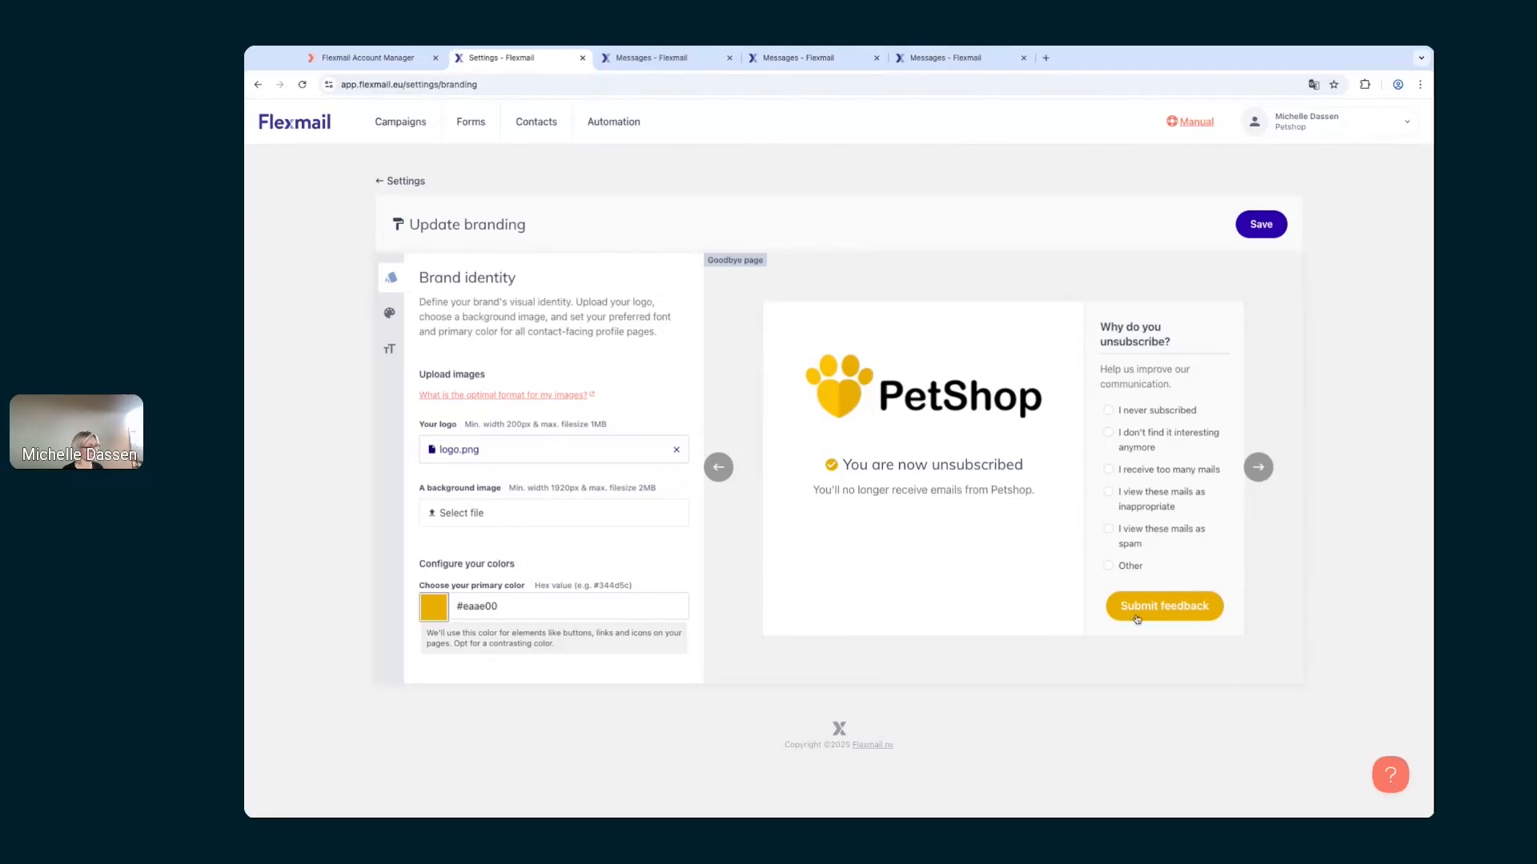
{"action": "left_click", "coordinate": [392, 314]}
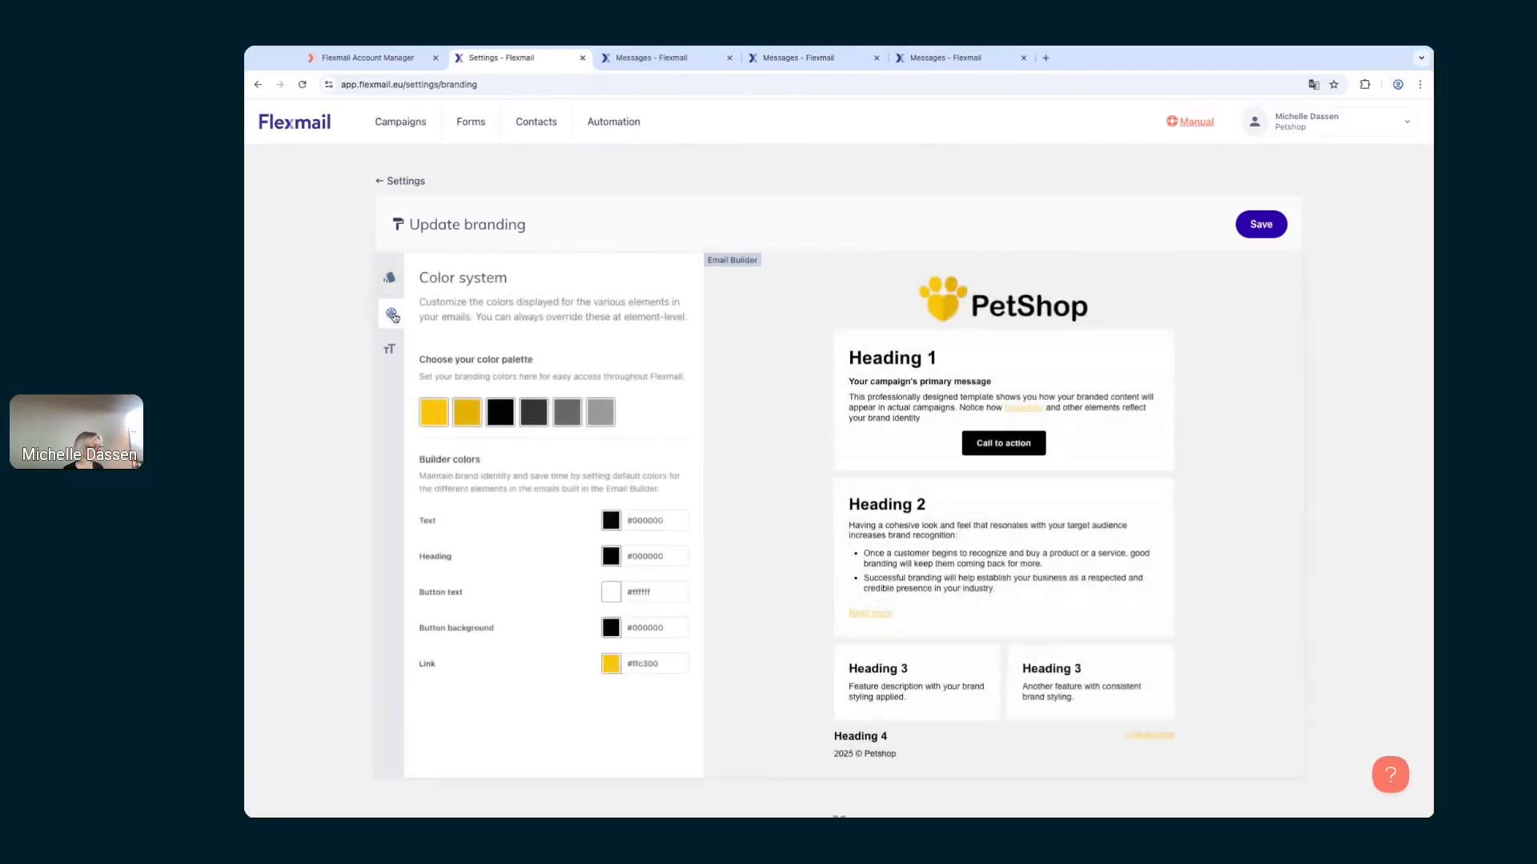
{"action": "left_click", "coordinate": [392, 351]}
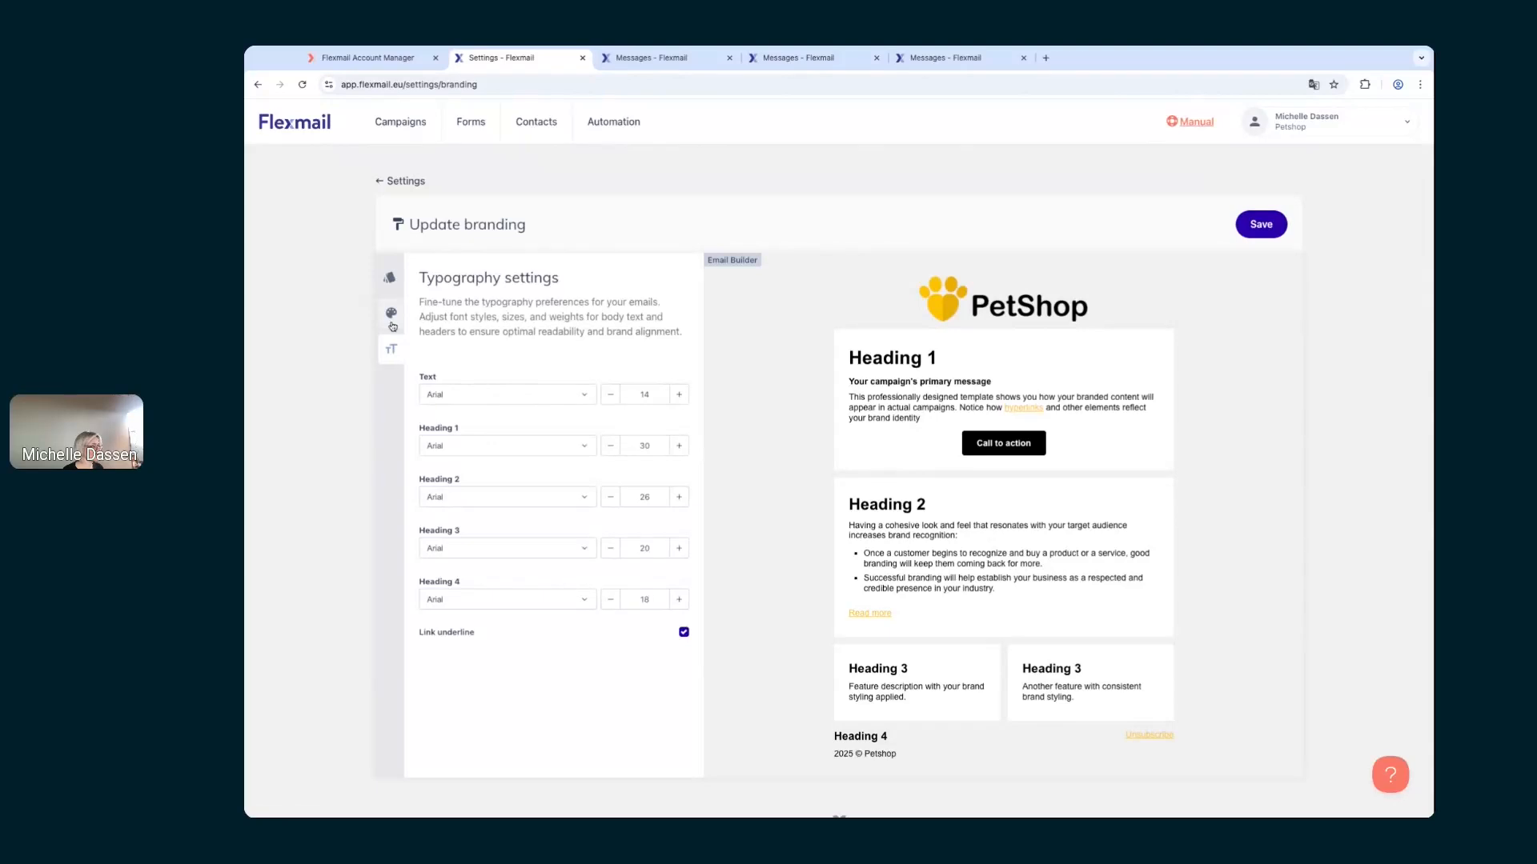
{"action": "left_click", "coordinate": [392, 325]}
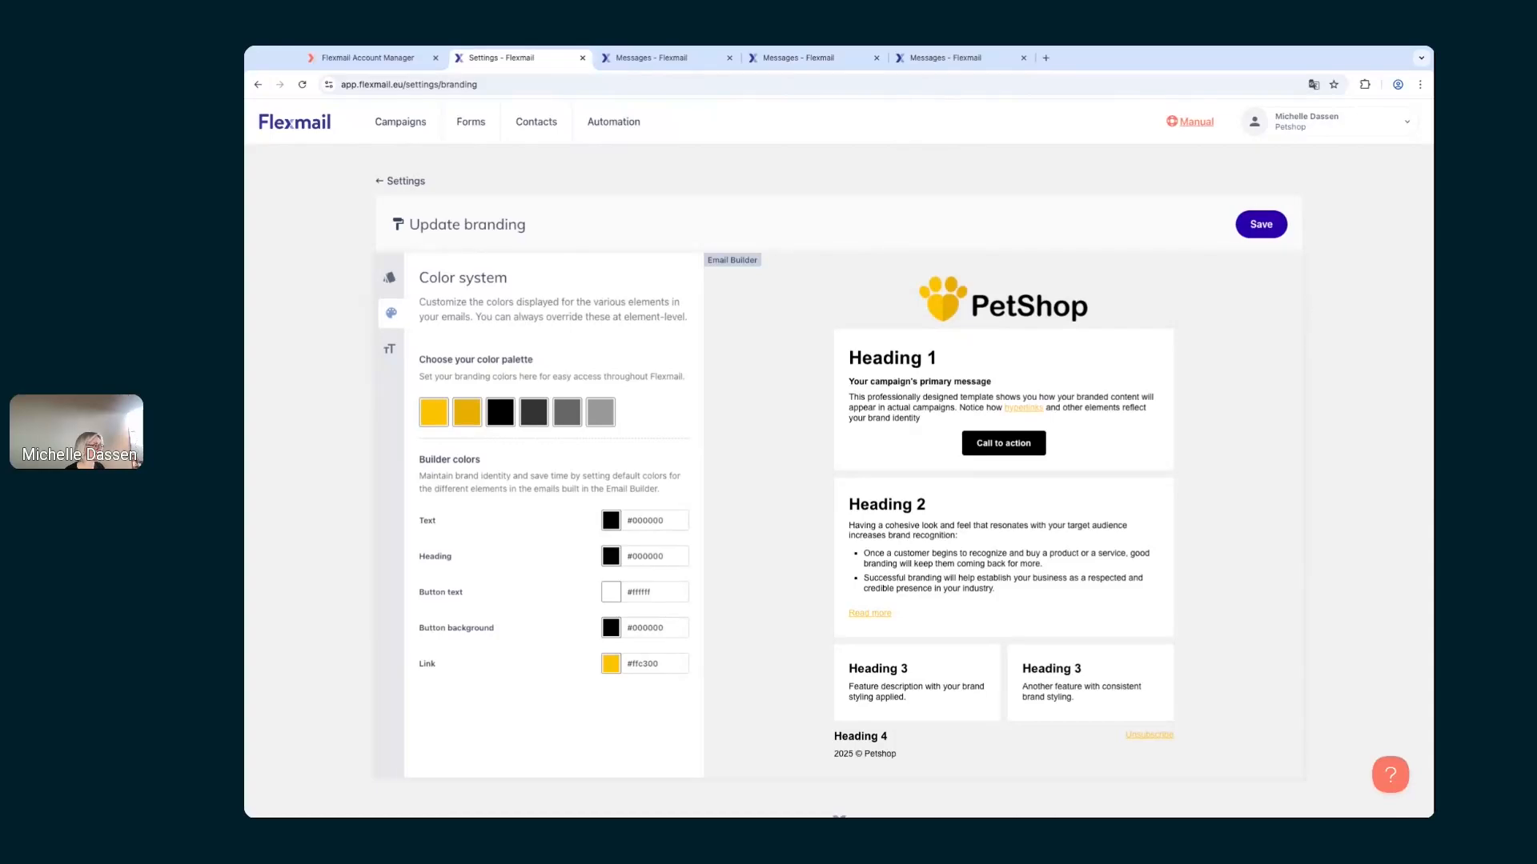
Step: Select the body paragraph in the Cat Day invitation and copy its text color code
{"action": "left_click", "coordinate": [796, 58]}
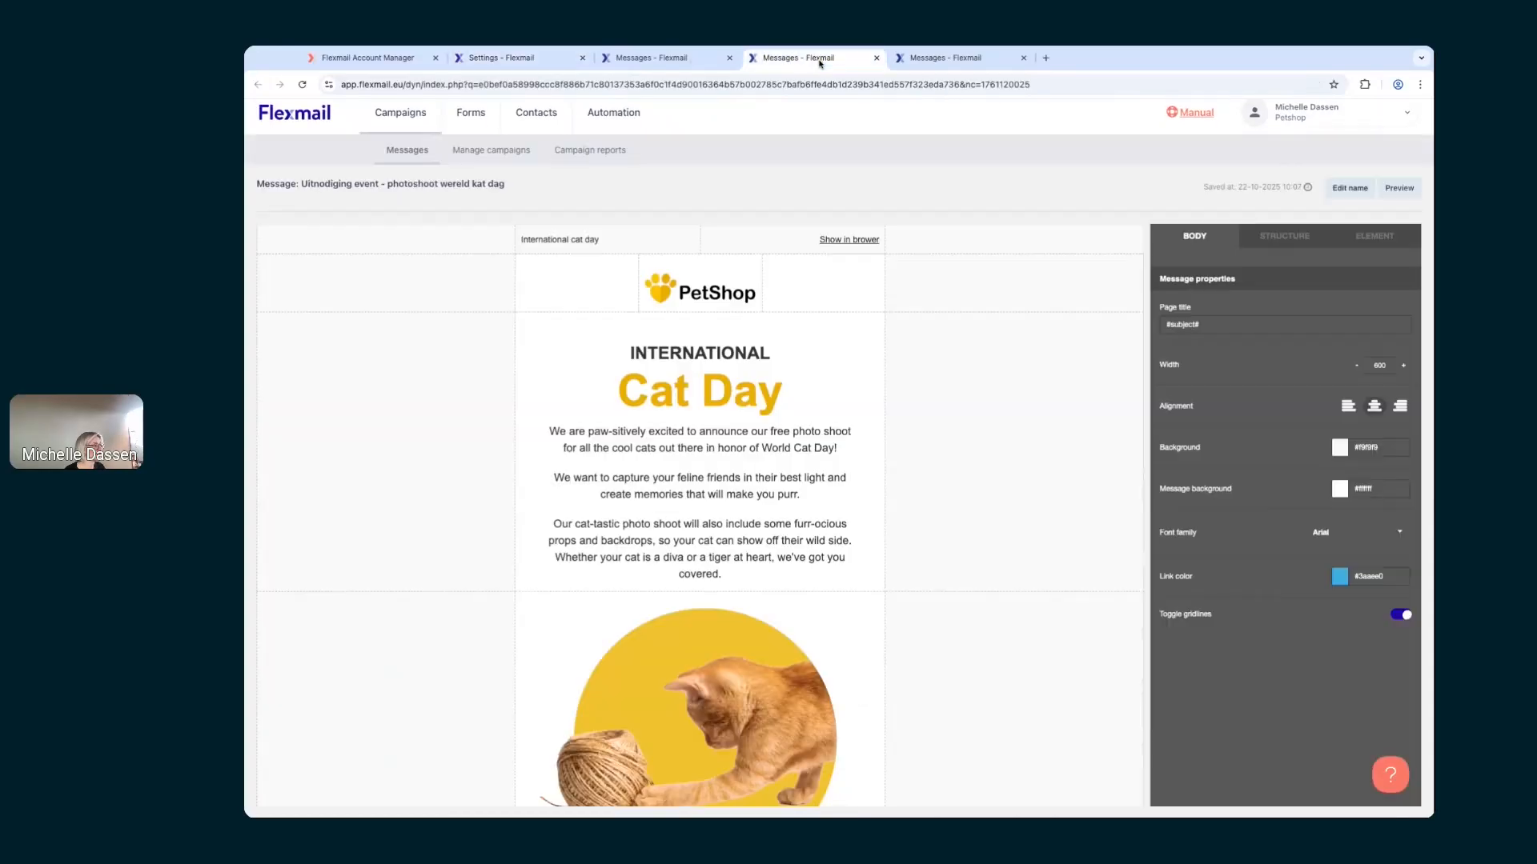
{"action": "scroll", "coordinate": [902, 497], "scroll_direction": "down", "scroll_amount": 6}
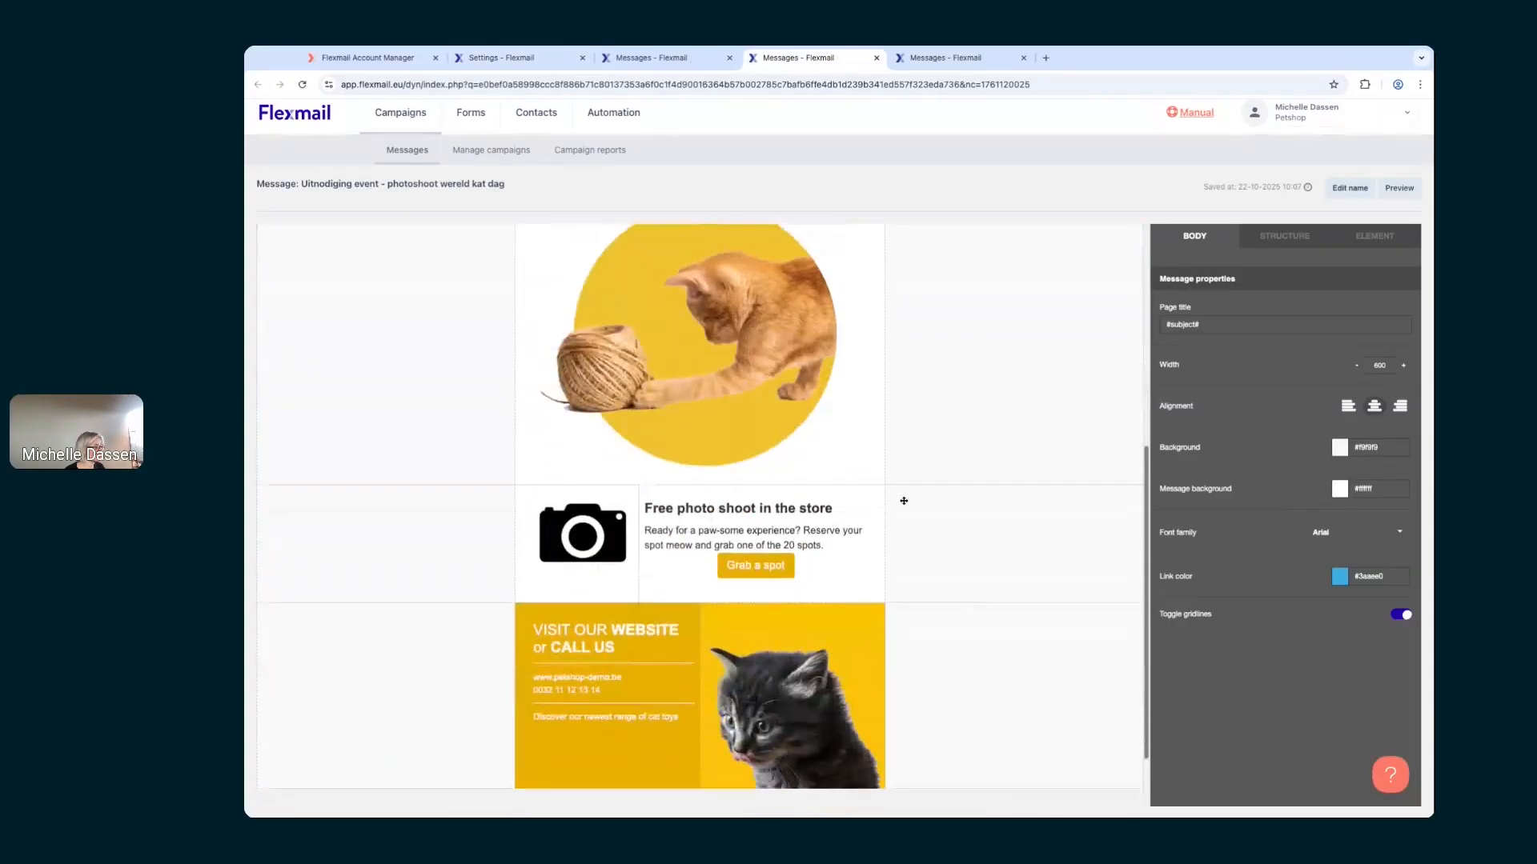
{"action": "scroll", "coordinate": [904, 502], "scroll_direction": "up", "scroll_amount": 4}
{"action": "scroll", "coordinate": [903, 502], "scroll_direction": "up", "scroll_amount": 2}
{"action": "left_click", "coordinate": [769, 416]}
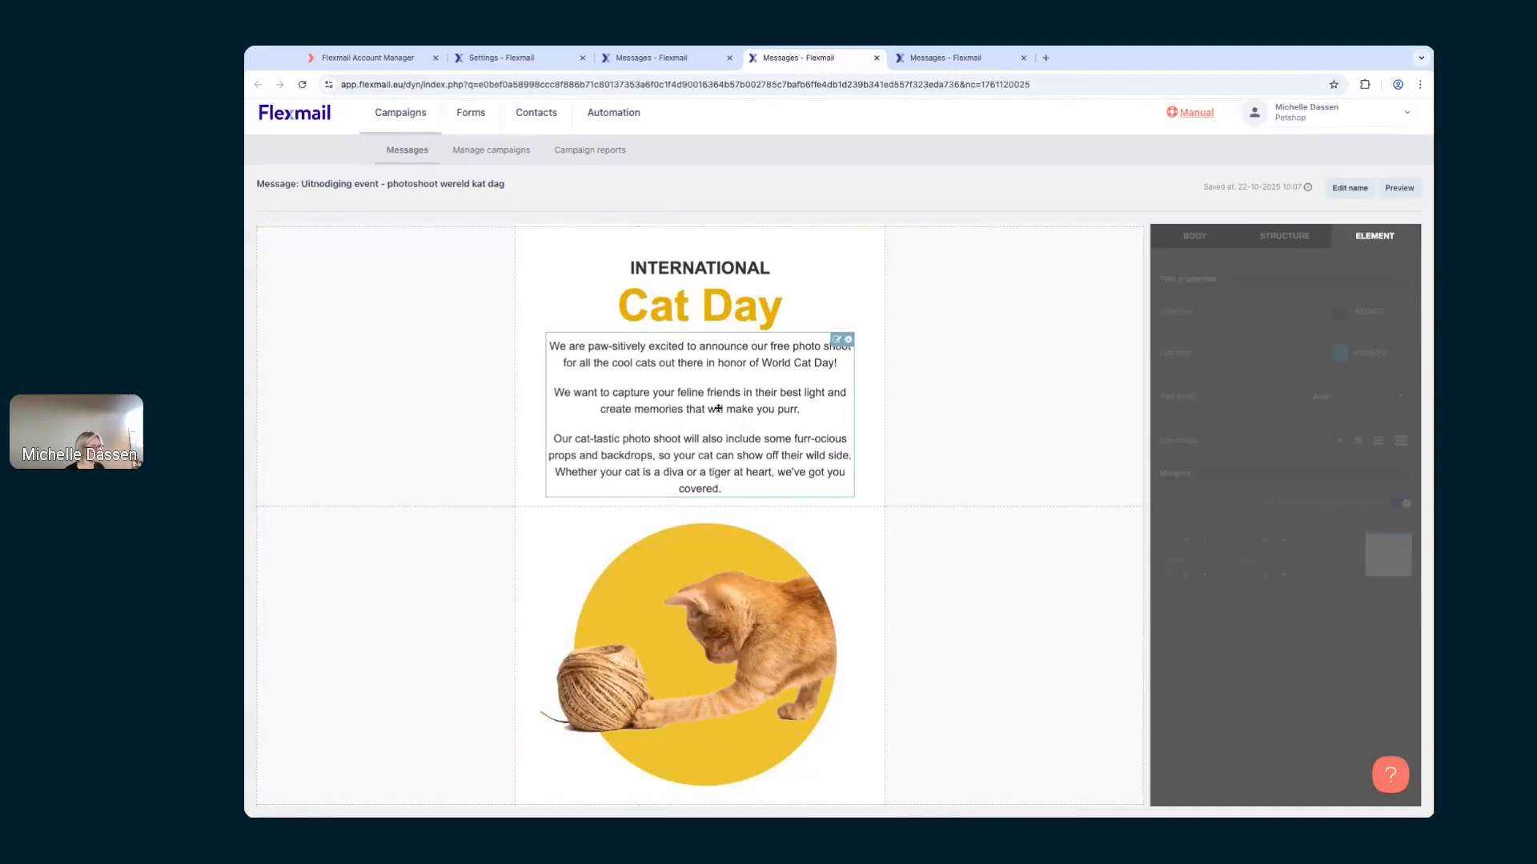
{"action": "triple_click", "coordinate": [1385, 314]}
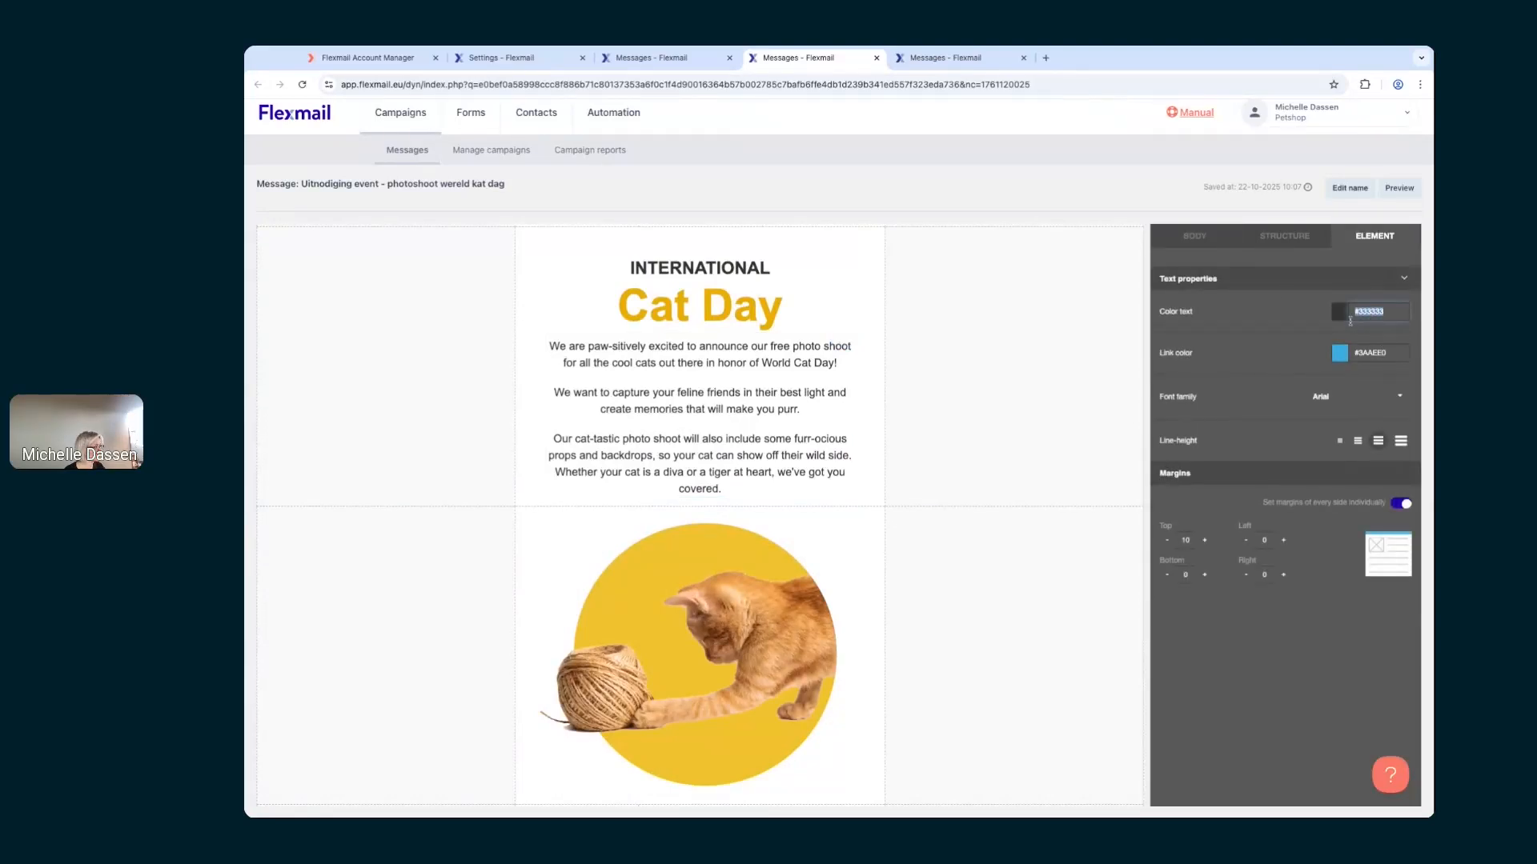
Step: Set the brand kit's default text and heading colors for the email builder to #333333
{"action": "left_click", "coordinate": [522, 61]}
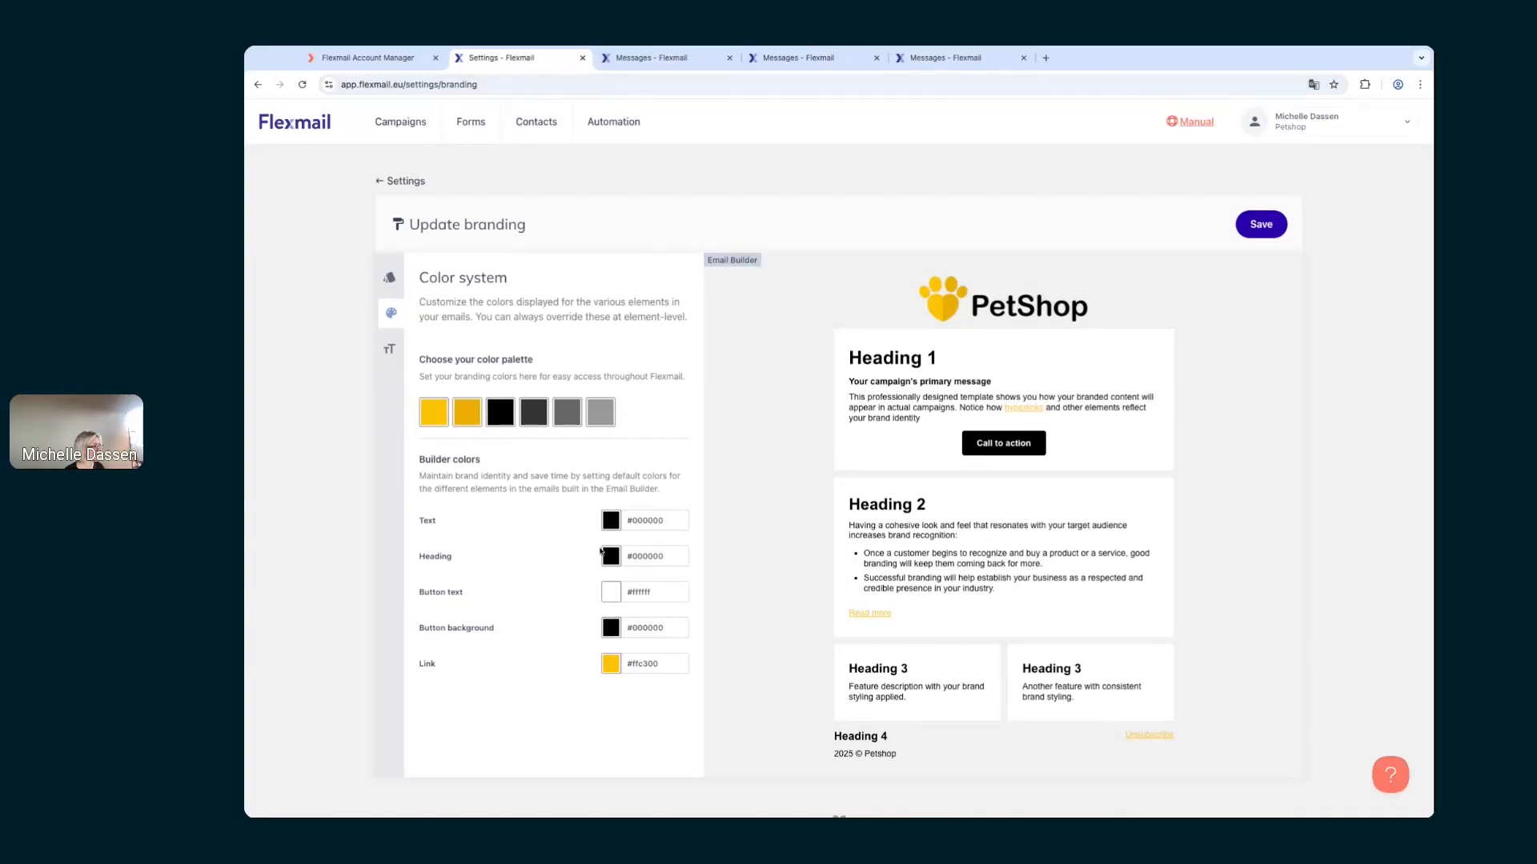
{"action": "double_click", "coordinate": [667, 525]}
{"action": "type", "text": "333333"}
{"action": "double_click", "coordinate": [668, 560]}
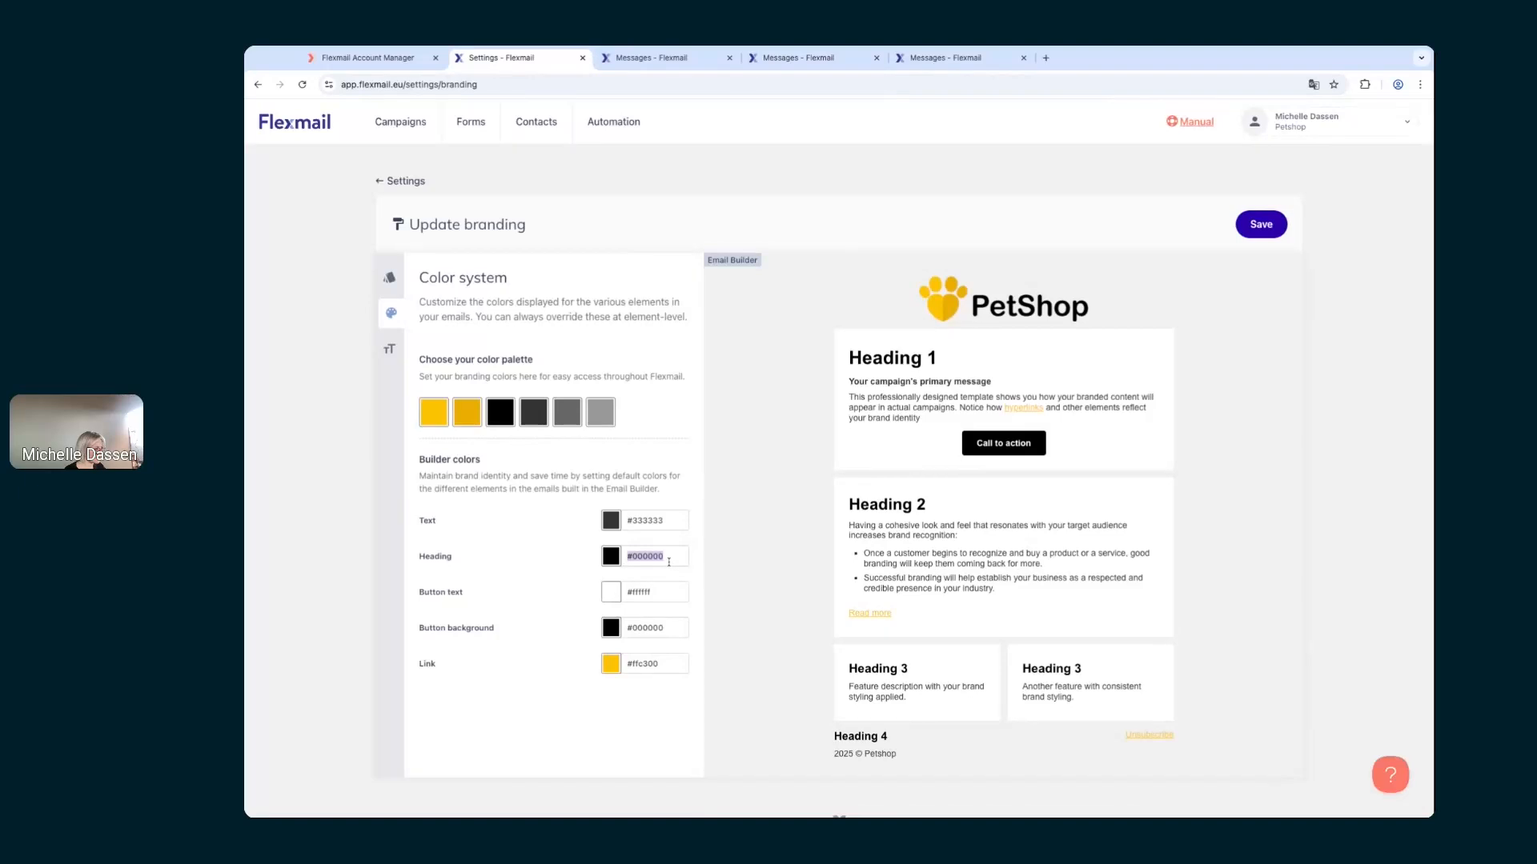
{"action": "type", "text": "333333"}
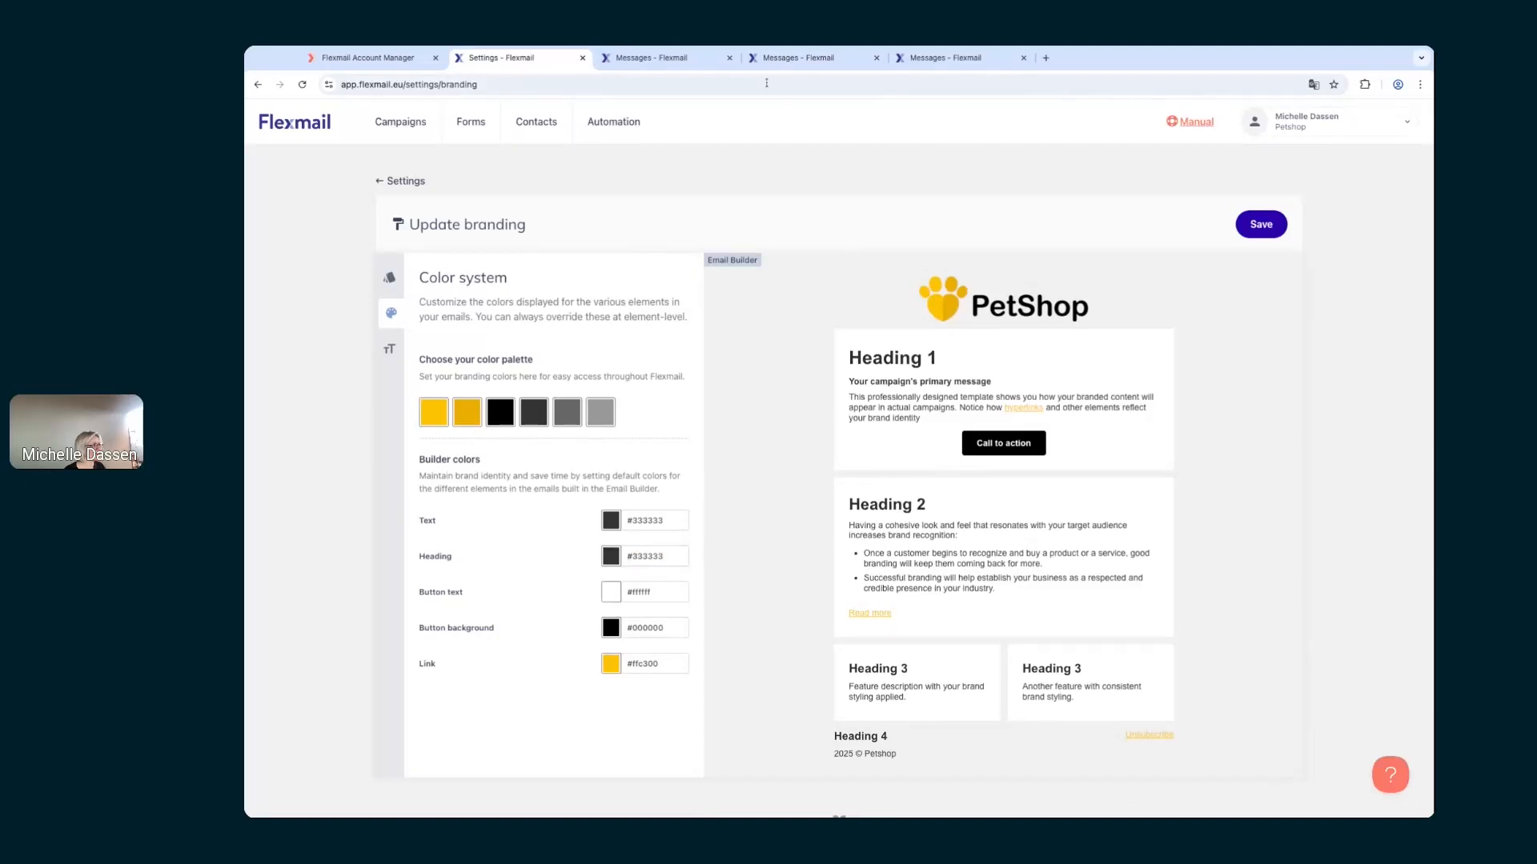
Step: Select the Grab a spot button in the Cat Day invitation and copy its background color code
{"action": "left_click", "coordinate": [798, 58]}
{"action": "scroll", "coordinate": [844, 413], "scroll_direction": "down", "scroll_amount": 1}
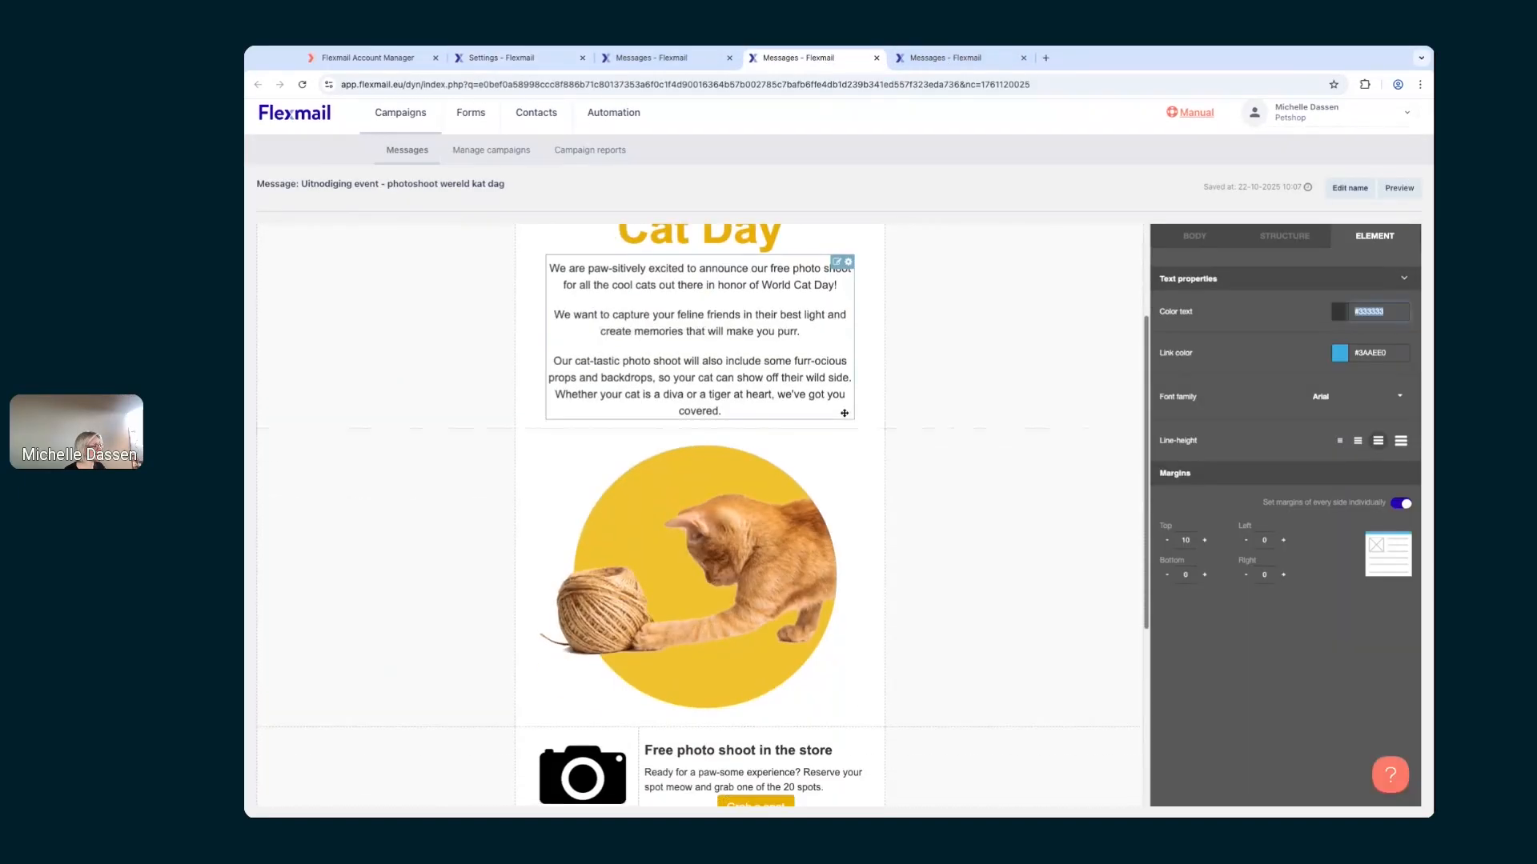
{"action": "scroll", "coordinate": [844, 413], "scroll_direction": "down", "scroll_amount": 3}
{"action": "scroll", "coordinate": [784, 573], "scroll_direction": "up", "scroll_amount": 5}
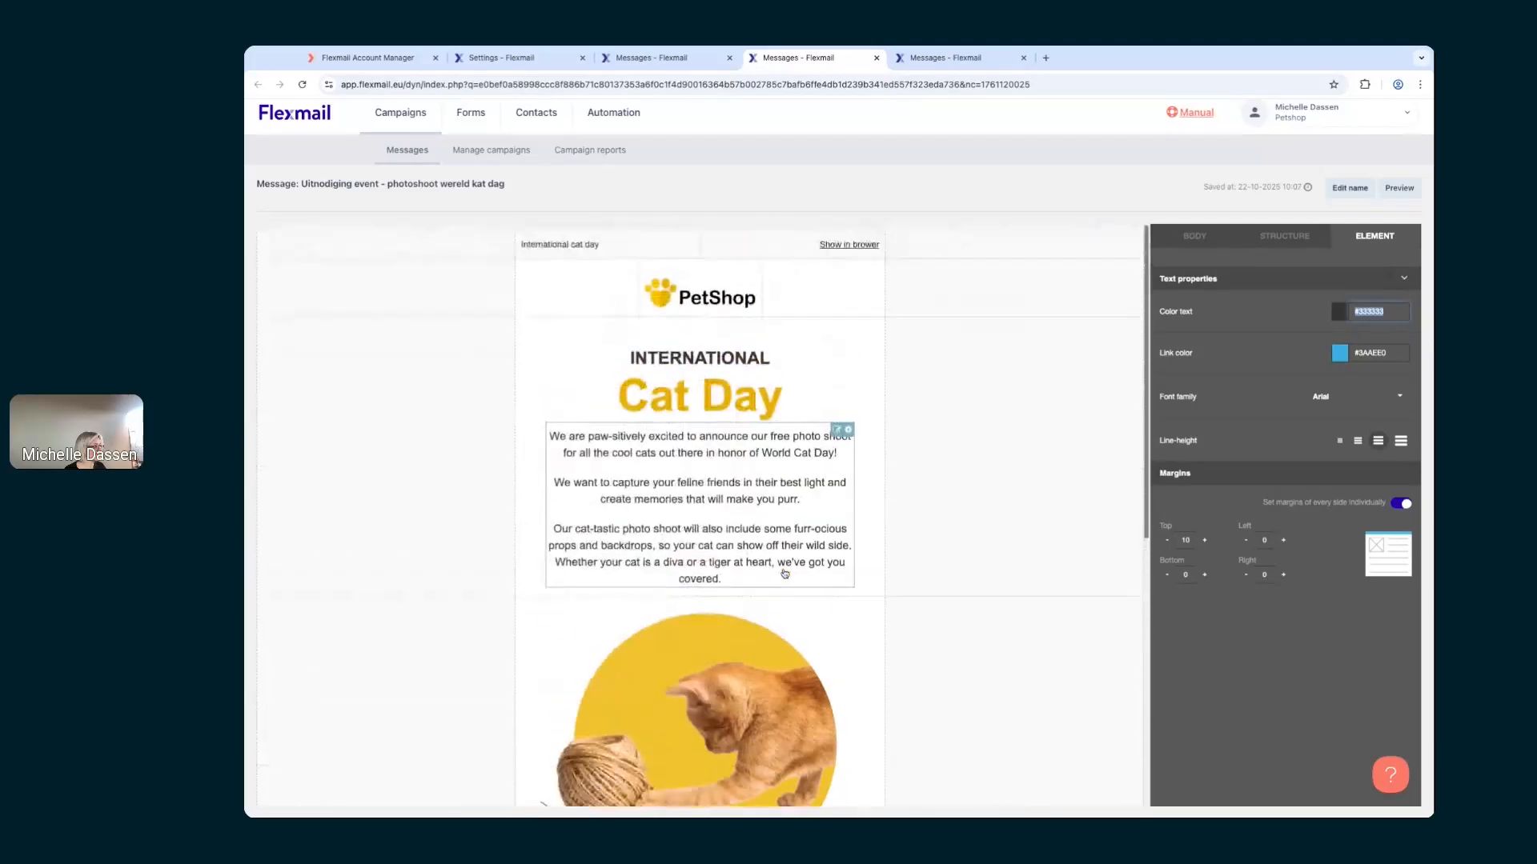
{"action": "scroll", "coordinate": [783, 561], "scroll_direction": "down", "scroll_amount": 6}
{"action": "left_click", "coordinate": [774, 484]}
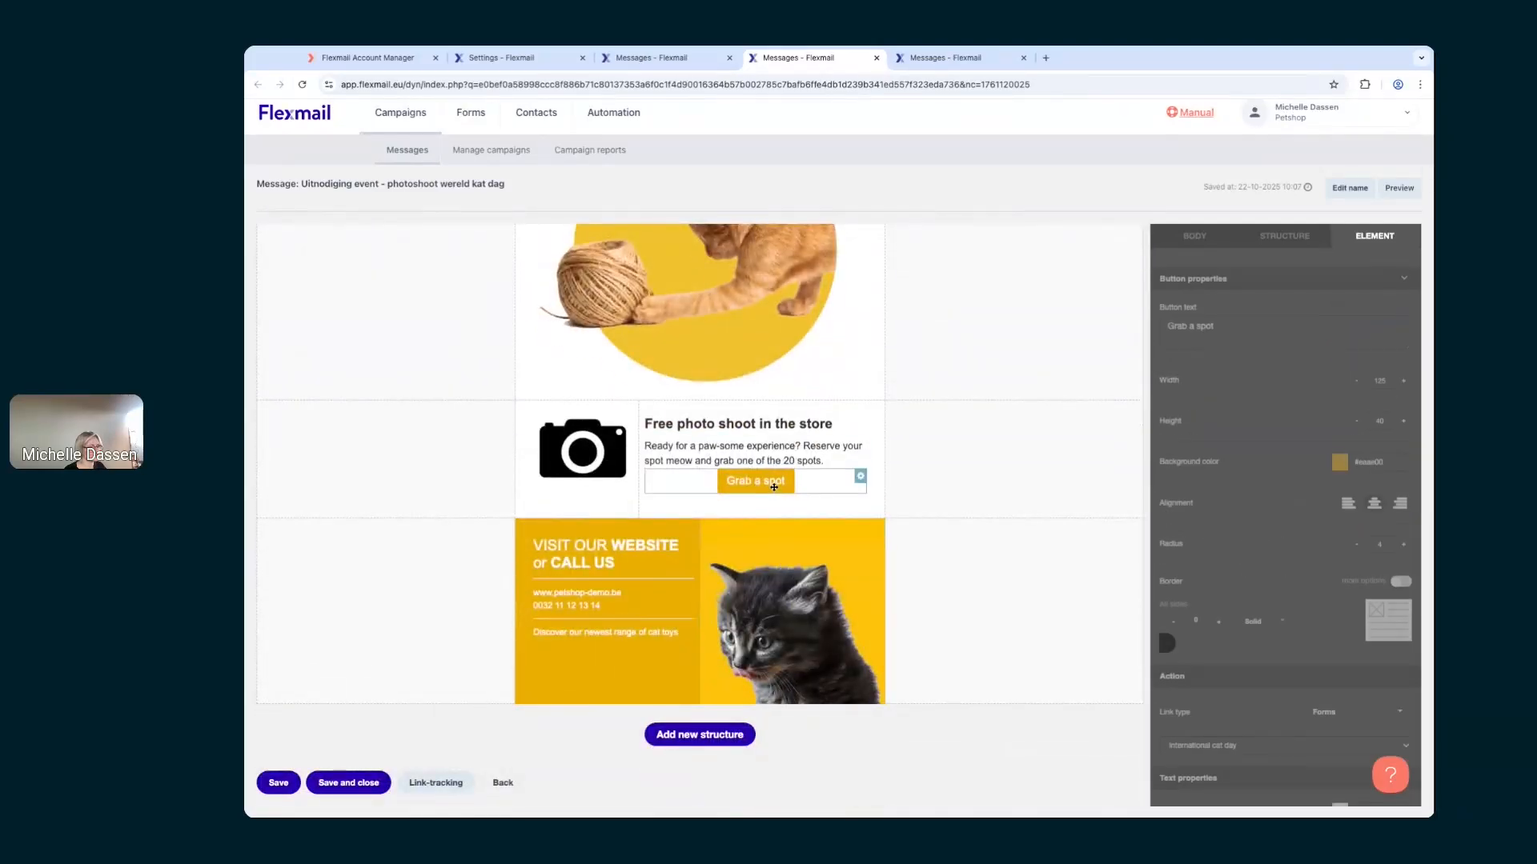
{"action": "left_click", "coordinate": [1396, 459]}
{"action": "key", "text": "ctrl+c"}
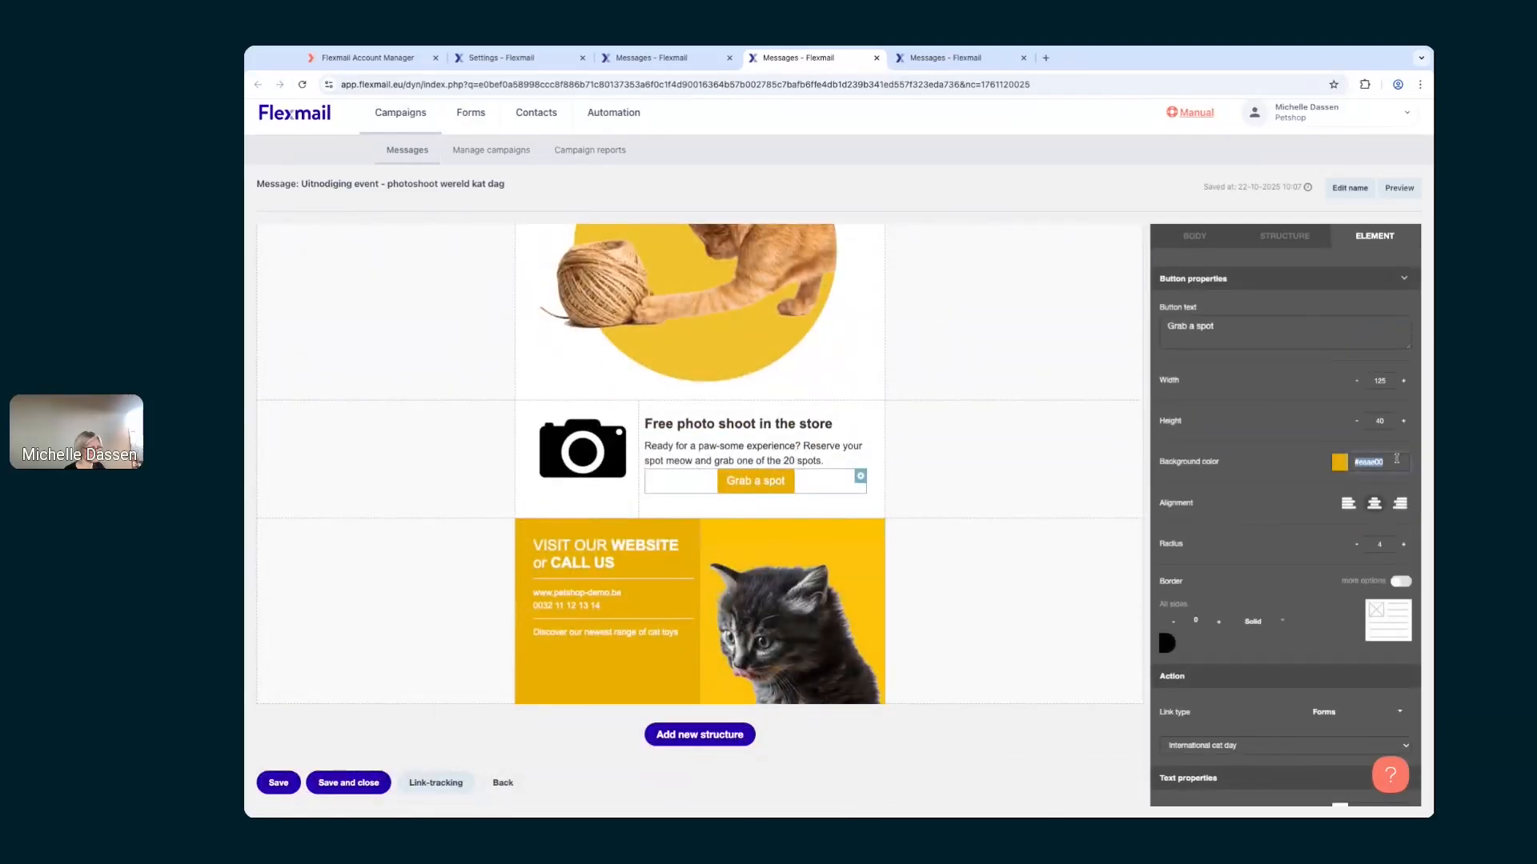
Step: Set the brand kit's default button background color to #eaae00
{"action": "left_click", "coordinate": [534, 63]}
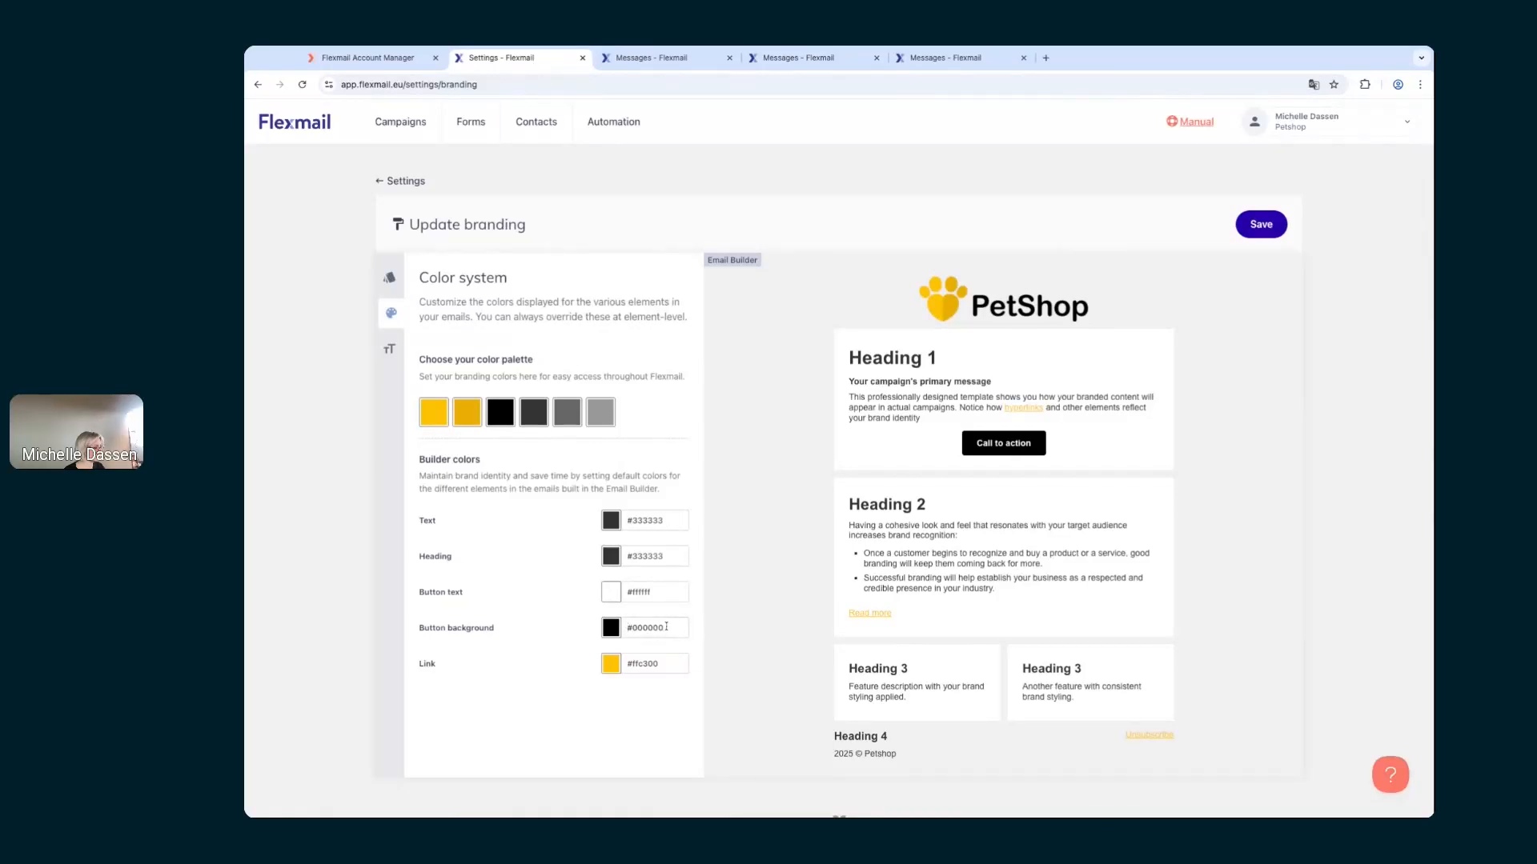
{"action": "left_click_drag", "start_coordinate": [666, 627], "coordinate": [626, 629]}
{"action": "key", "text": "ctrl+v"}
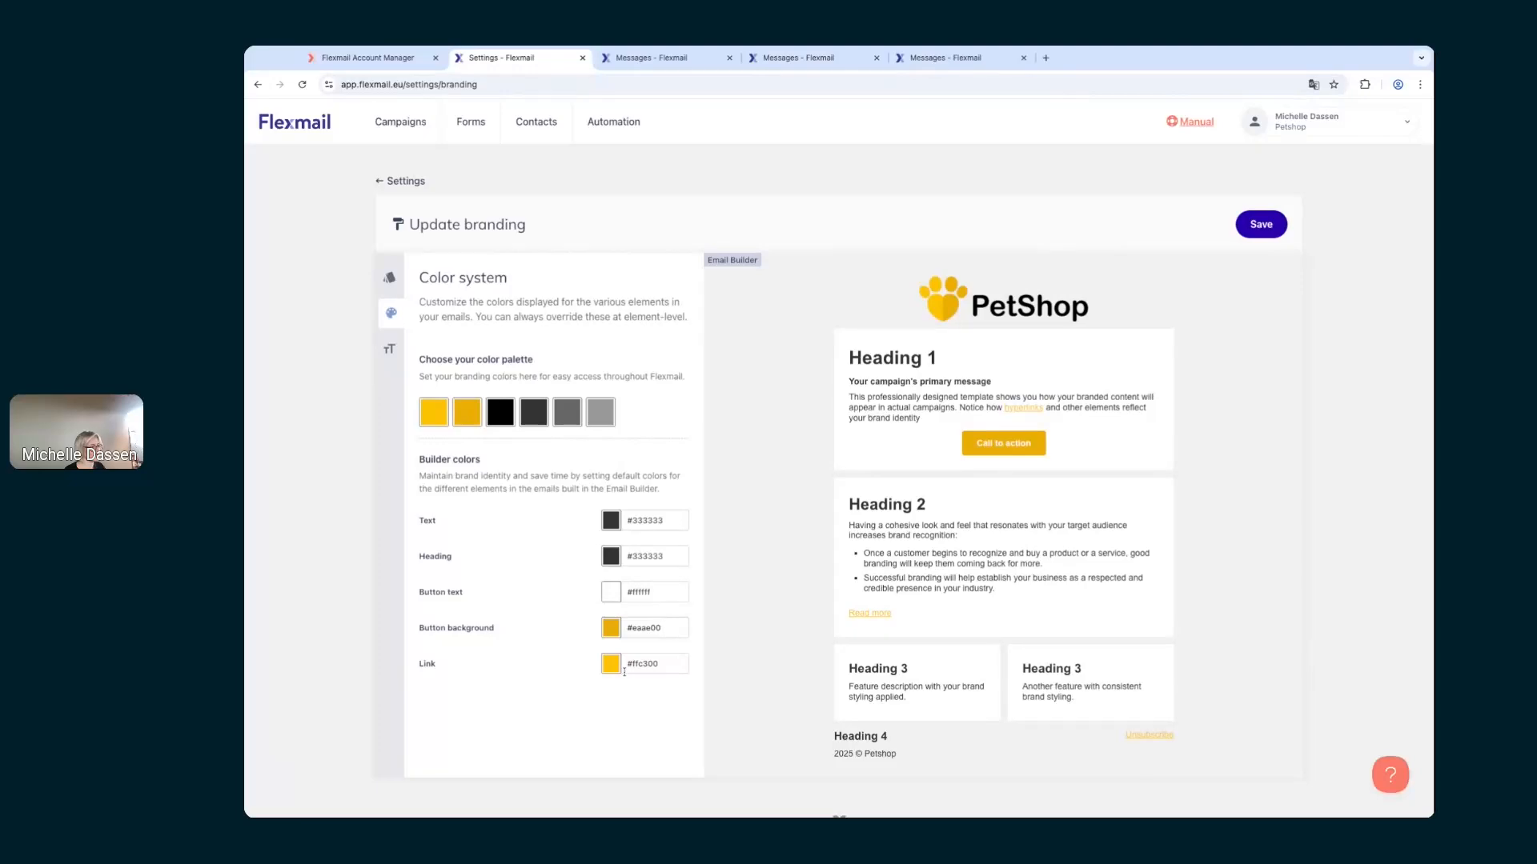
Step: Check the three old emails for their accent colors and set the brand kit's default link color to #eaae00
{"action": "left_click", "coordinate": [650, 58]}
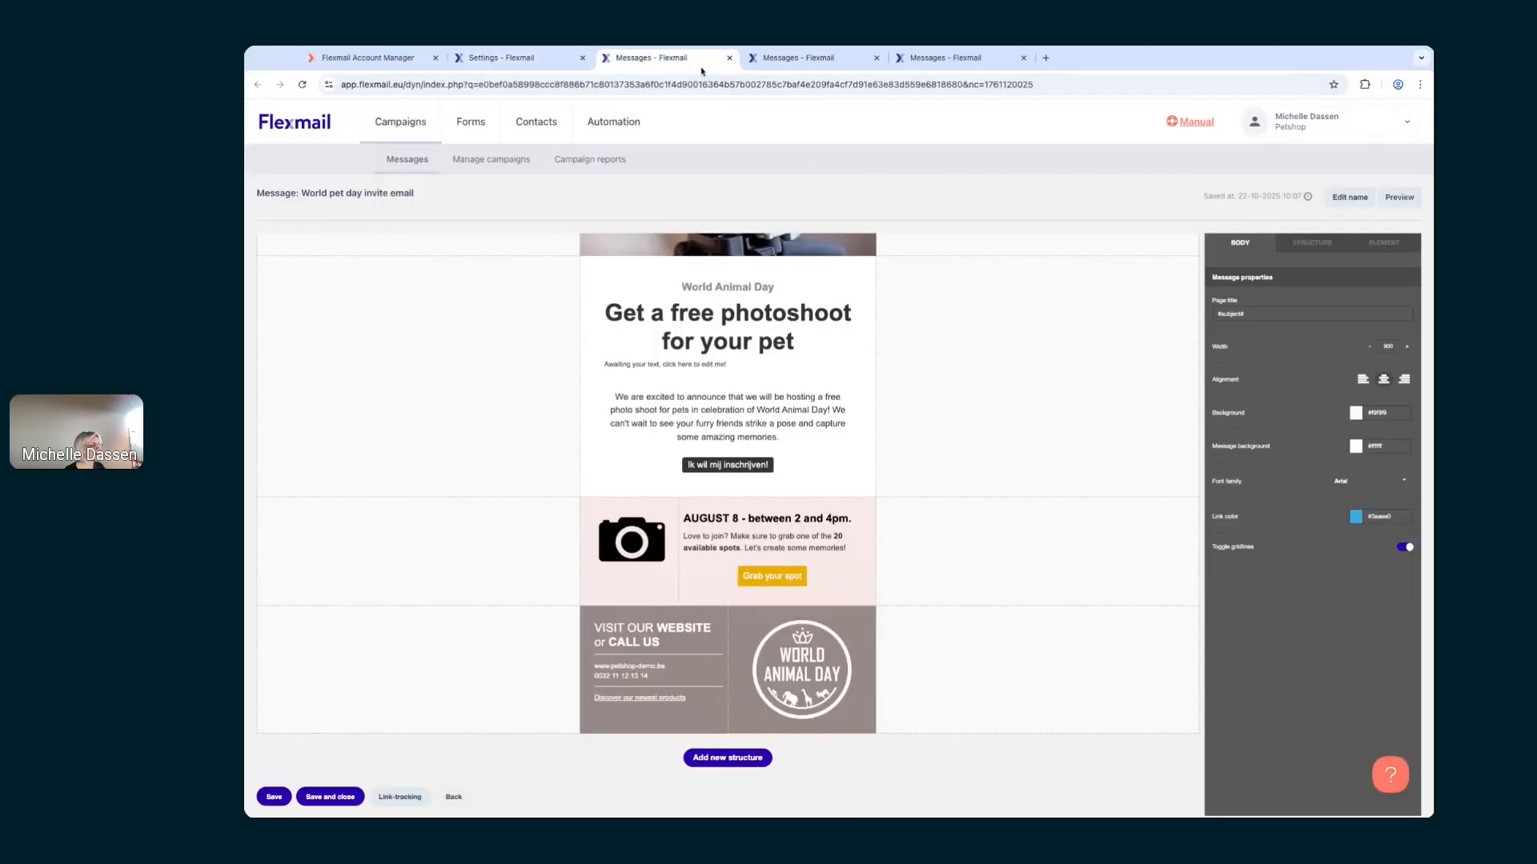
{"action": "left_click", "coordinate": [789, 59]}
{"action": "scroll", "coordinate": [874, 406], "scroll_direction": "up", "scroll_amount": 5}
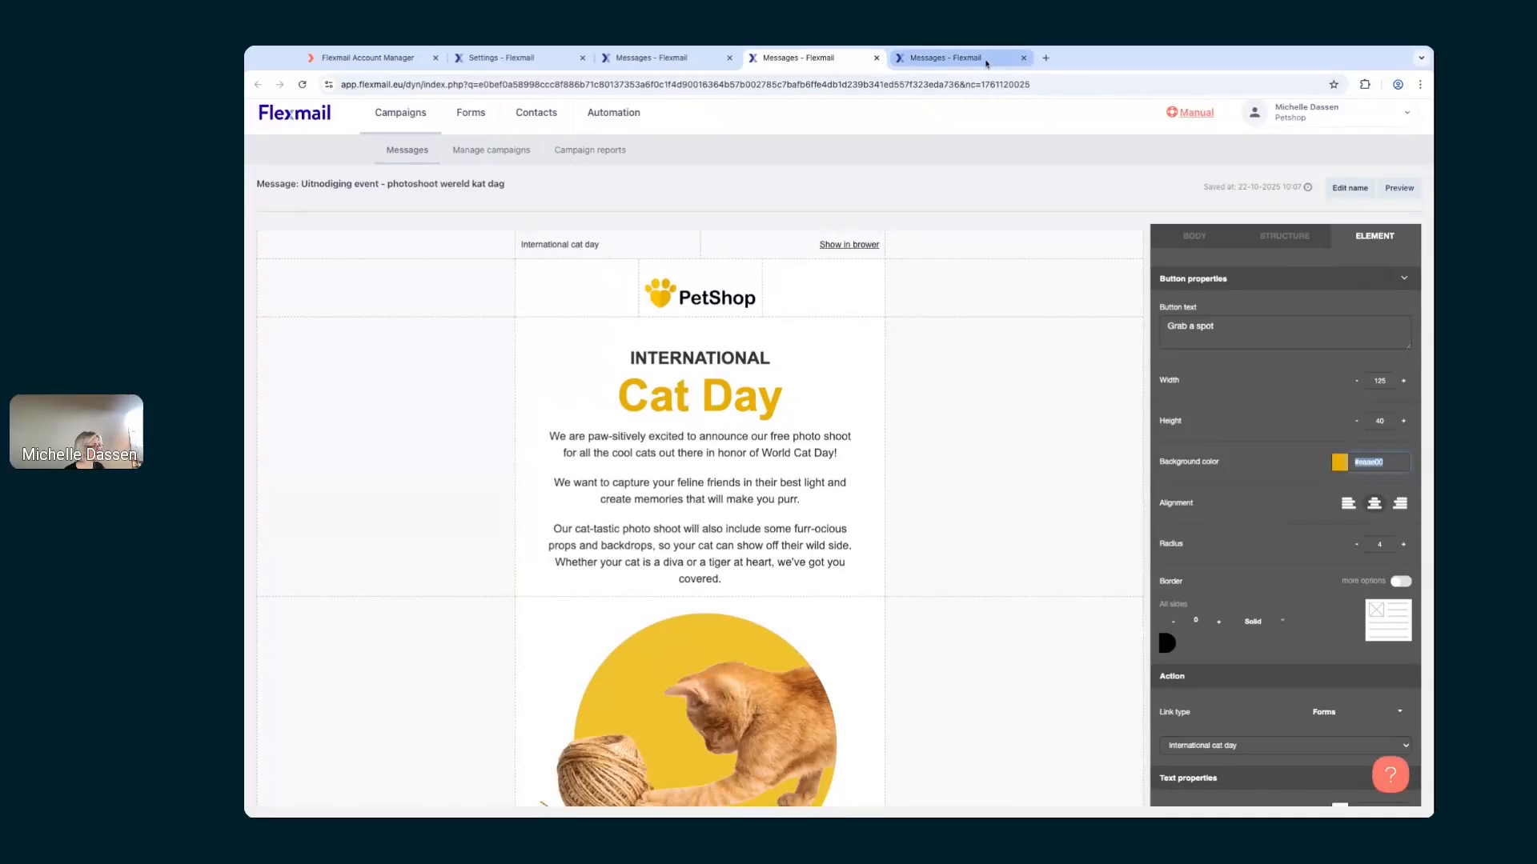
{"action": "left_click", "coordinate": [944, 58]}
{"action": "scroll", "coordinate": [914, 327], "scroll_direction": "up", "scroll_amount": 10}
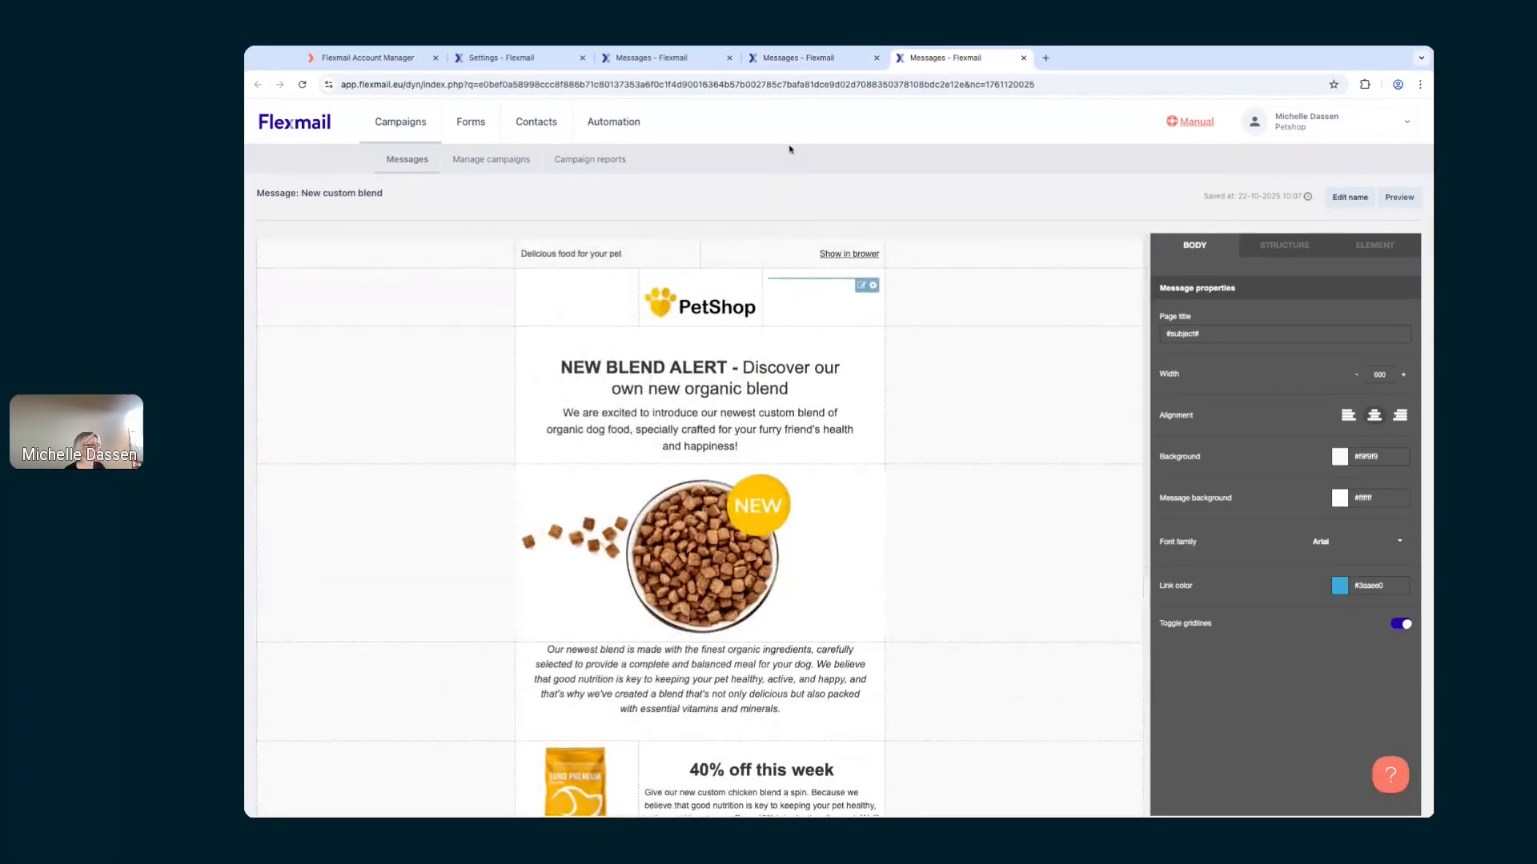
{"action": "left_click", "coordinate": [796, 57]}
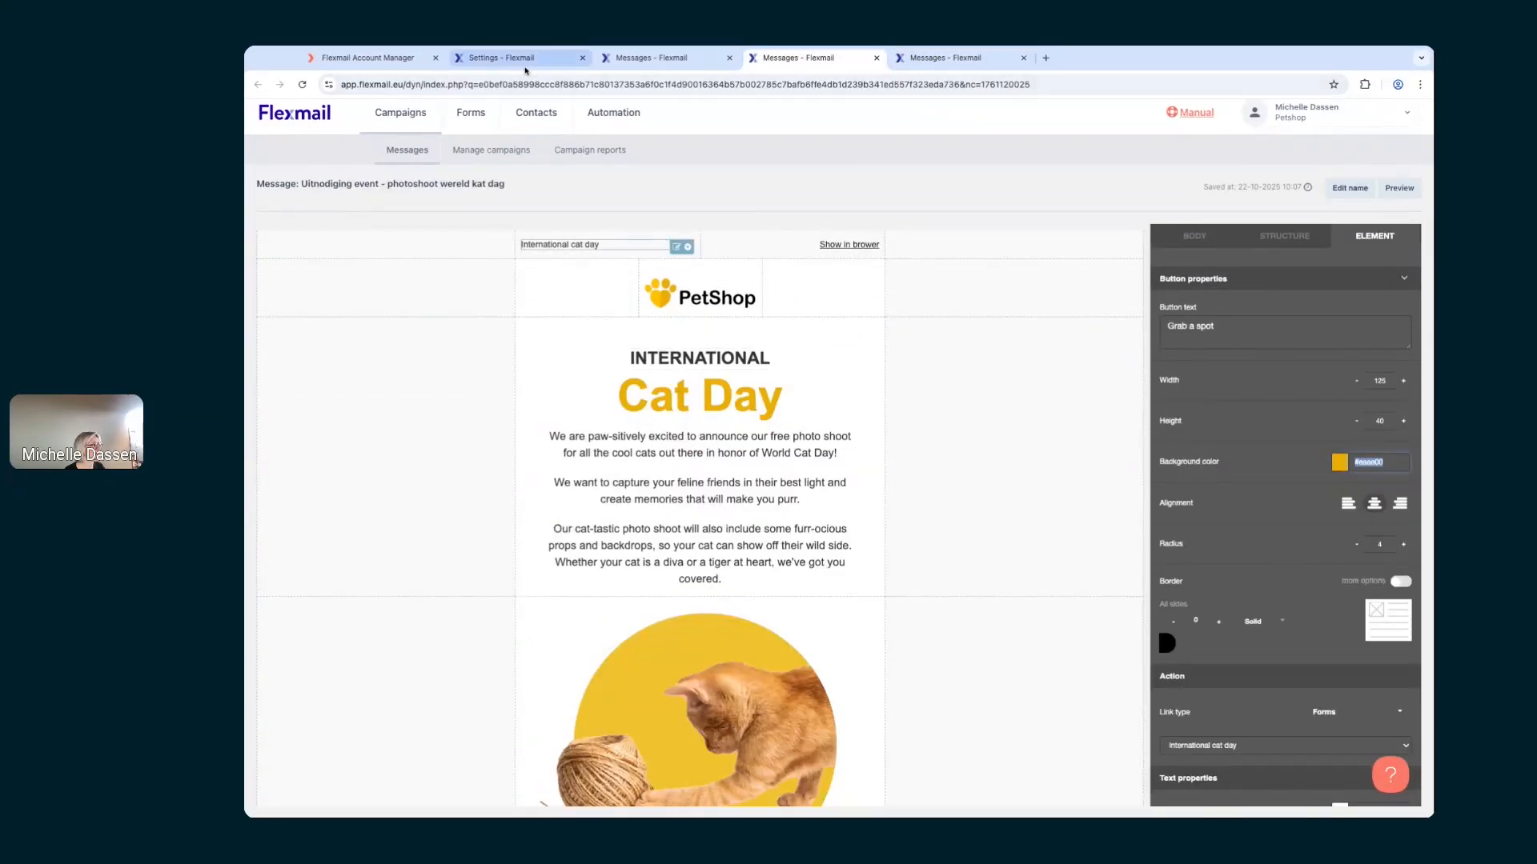
{"action": "left_click", "coordinate": [500, 58]}
{"action": "double_click", "coordinate": [661, 666]}
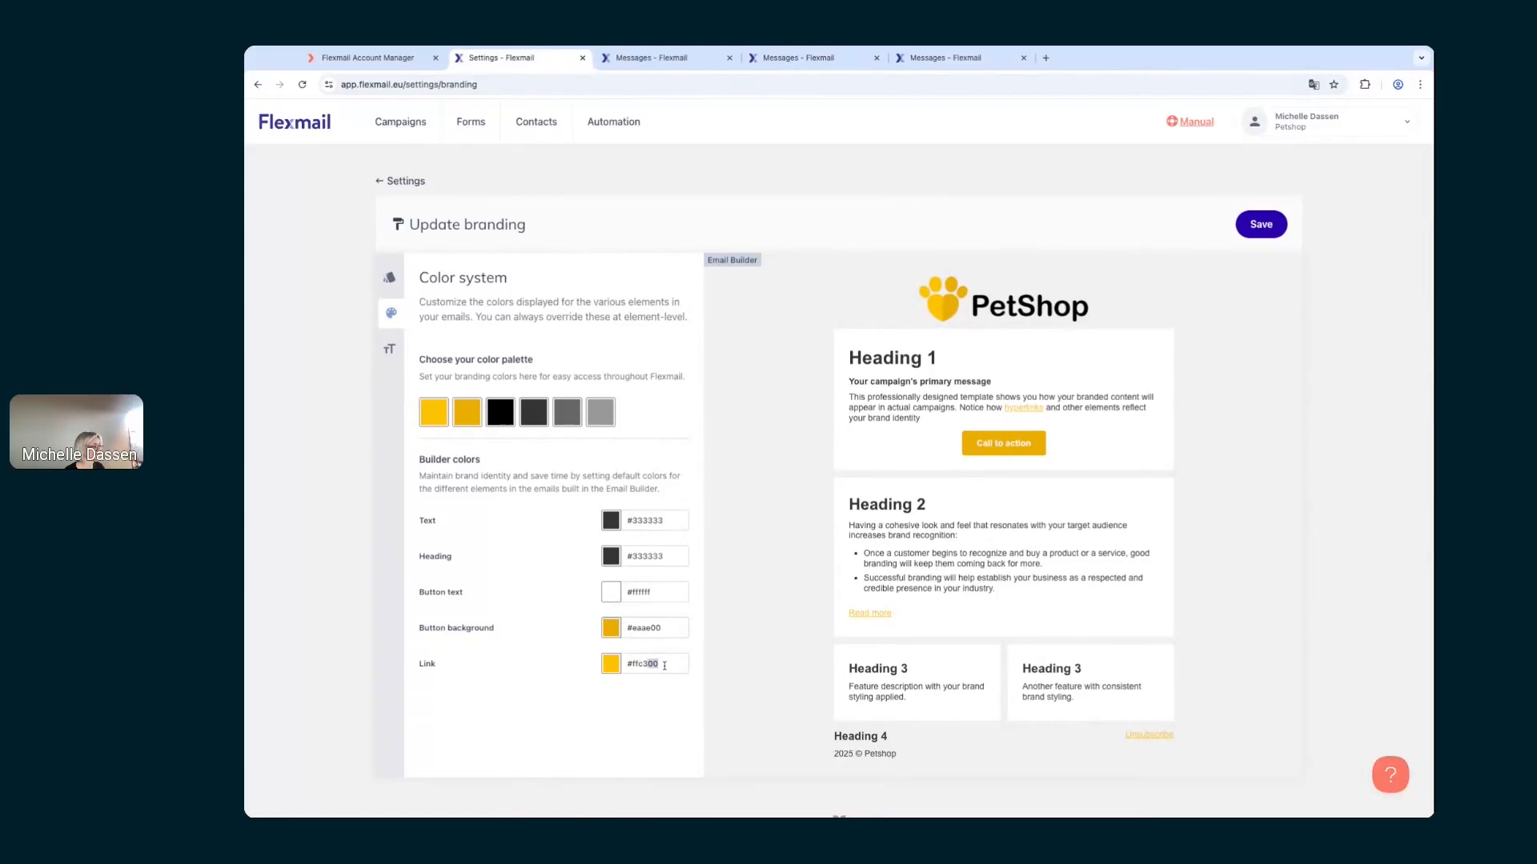
{"action": "key", "text": "ctrl+v"}
Step: Open the brand kit's typography settings and check the font size of the Cat Day invitation's body paragraph
{"action": "left_click", "coordinate": [389, 349]}
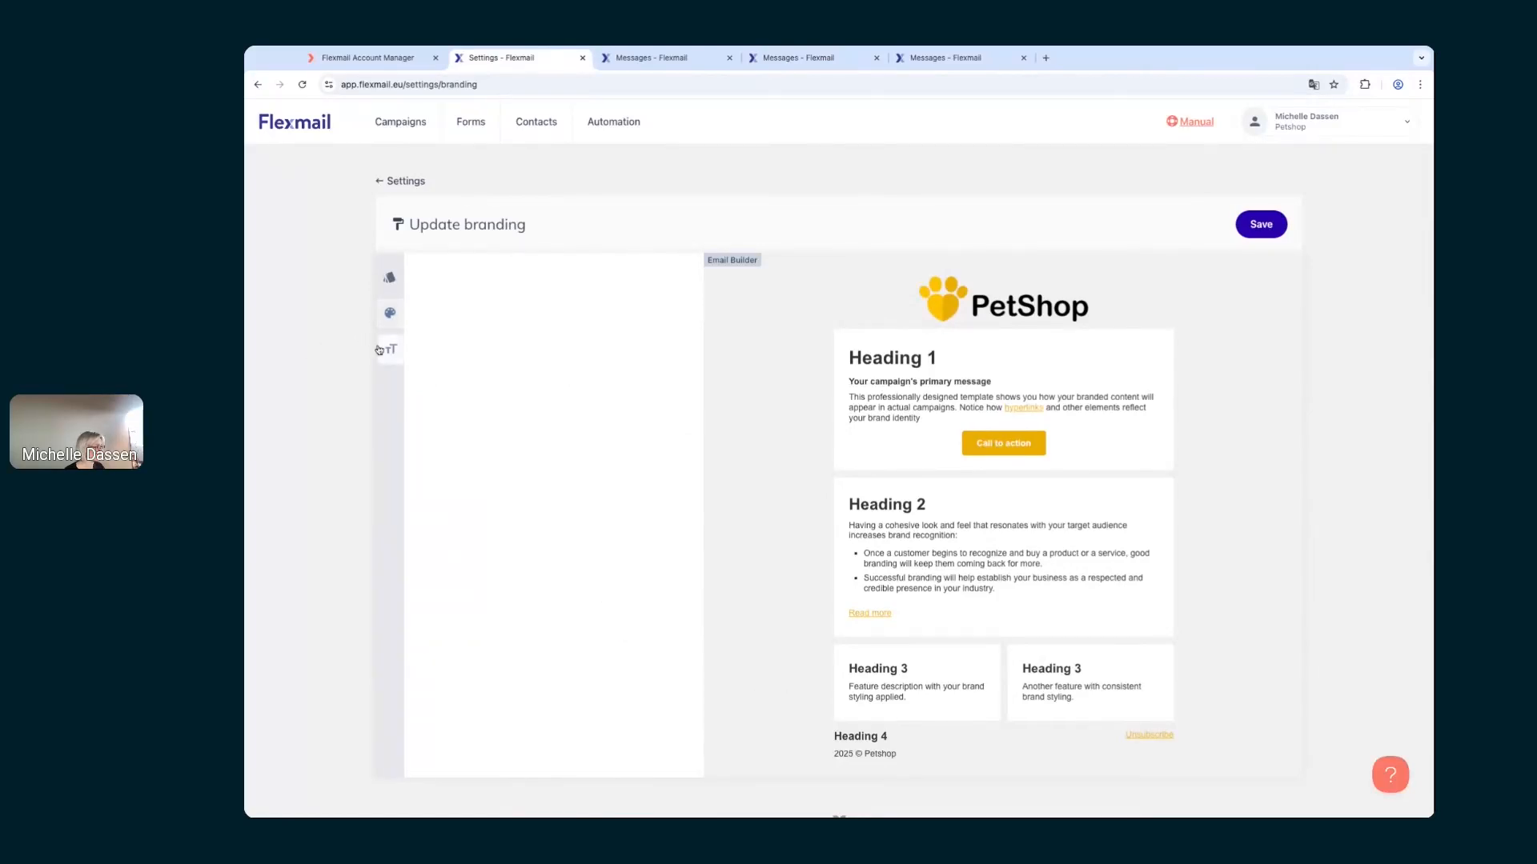
{"action": "left_click", "coordinate": [679, 63]}
{"action": "left_click", "coordinate": [800, 58]}
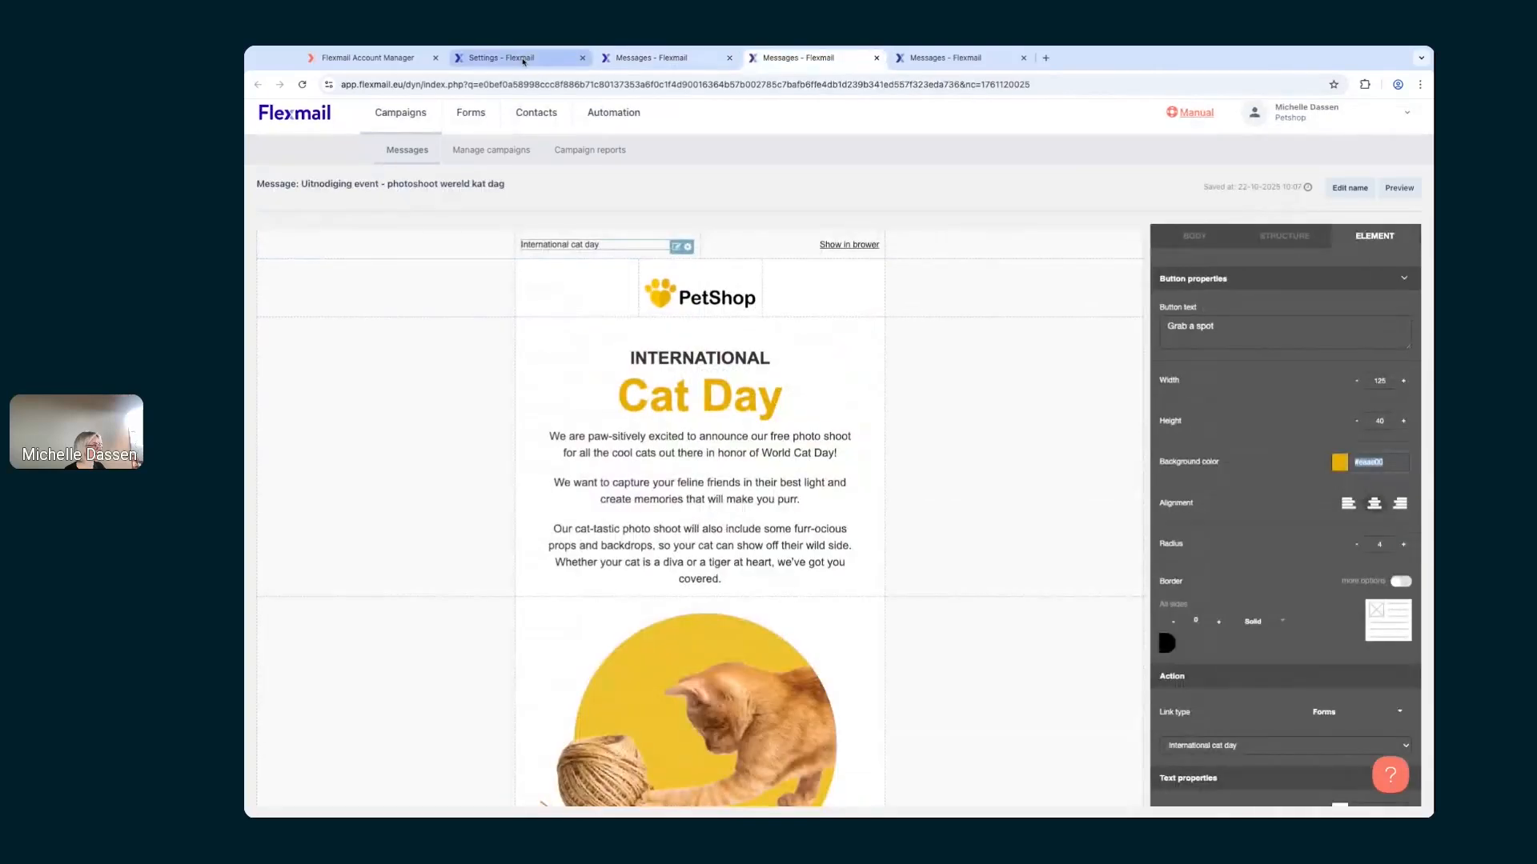
{"action": "left_click", "coordinate": [501, 57]}
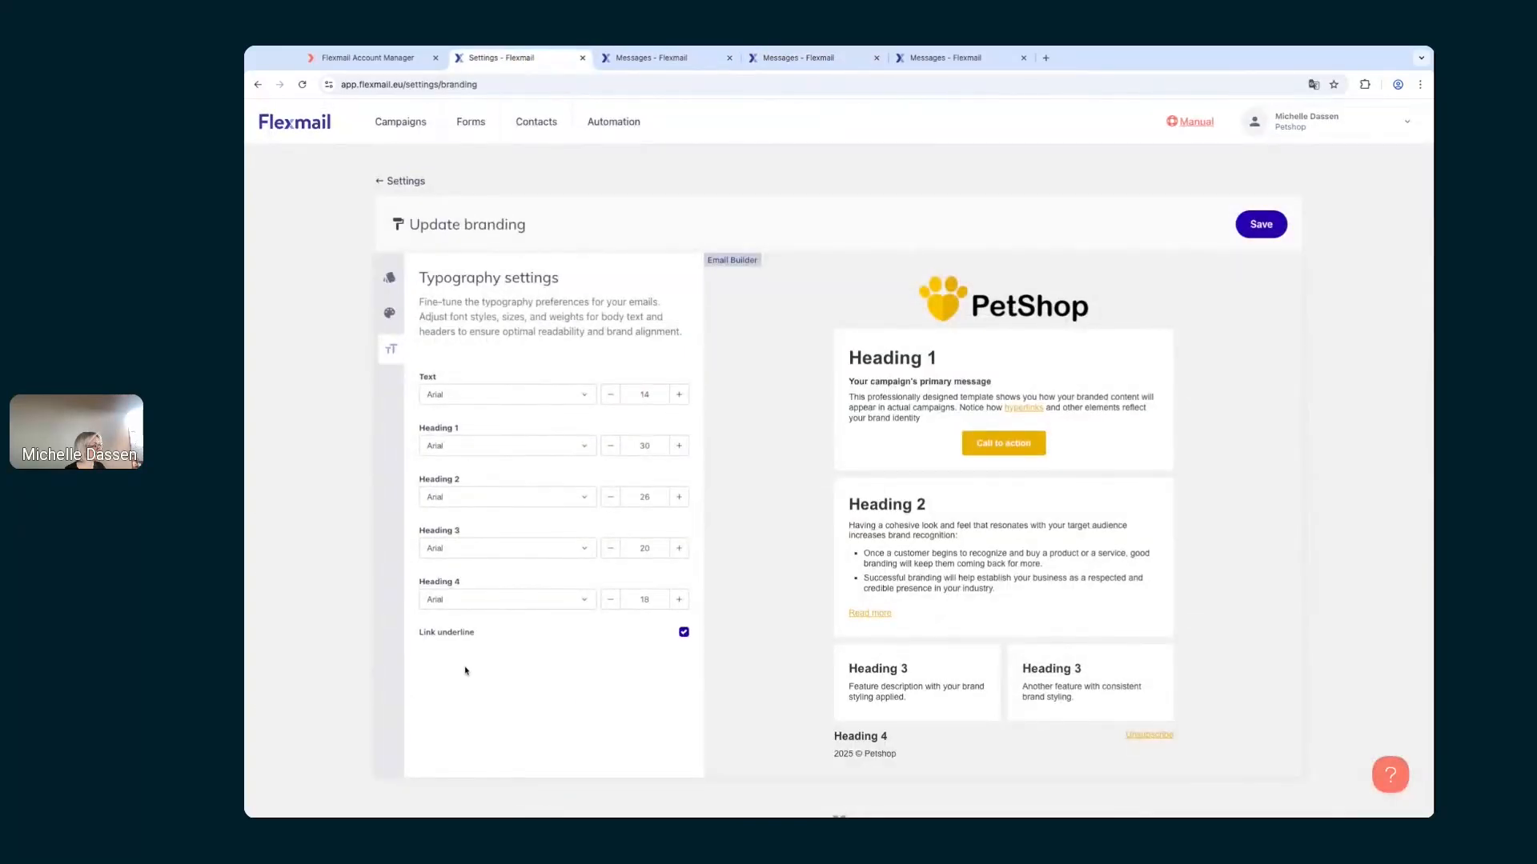
{"action": "left_click", "coordinate": [800, 57]}
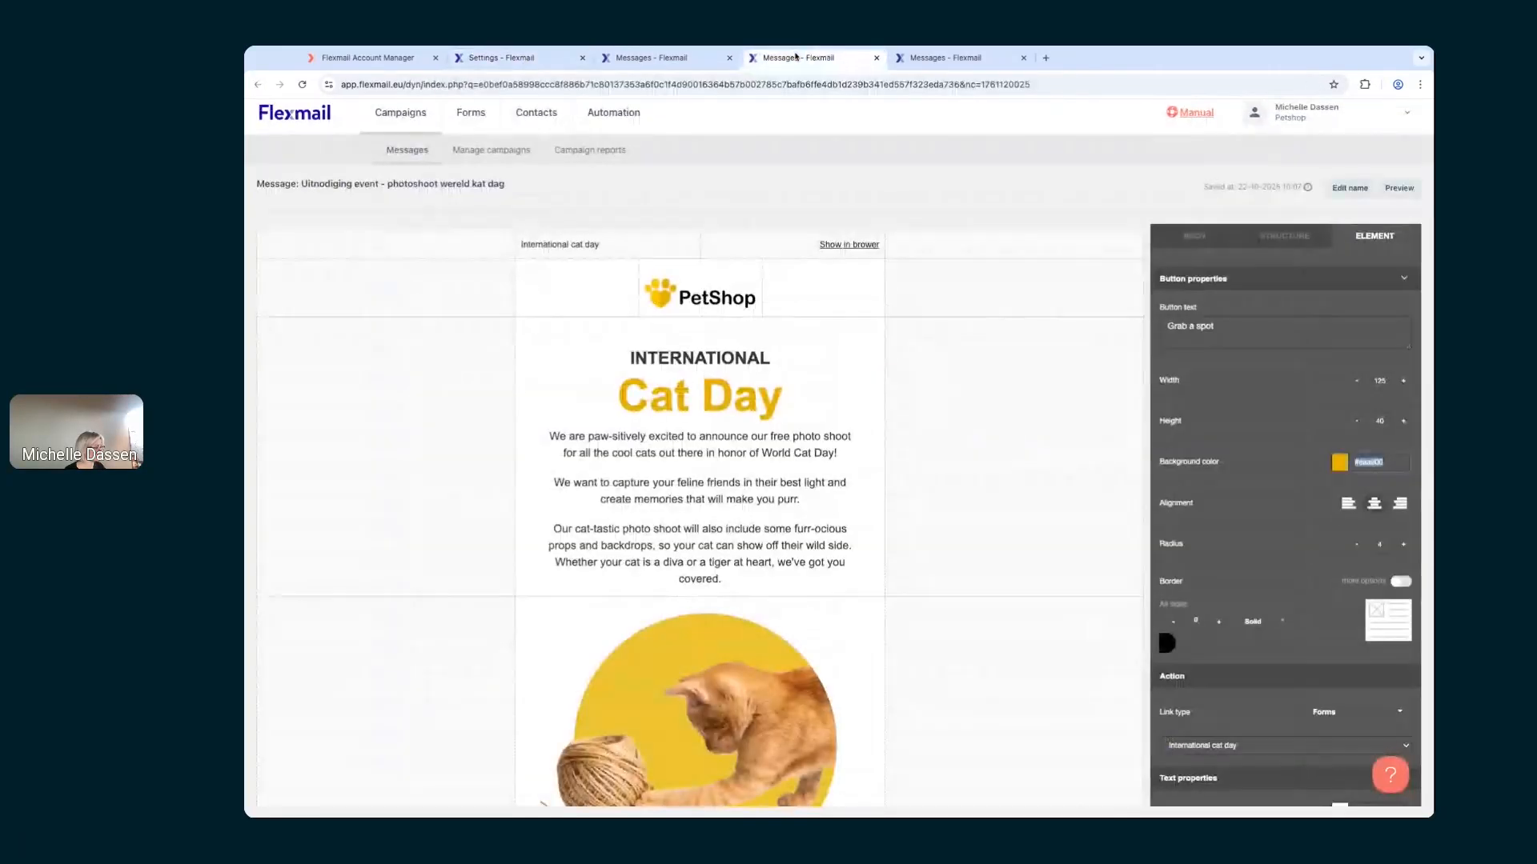
{"action": "left_click", "coordinate": [720, 464]}
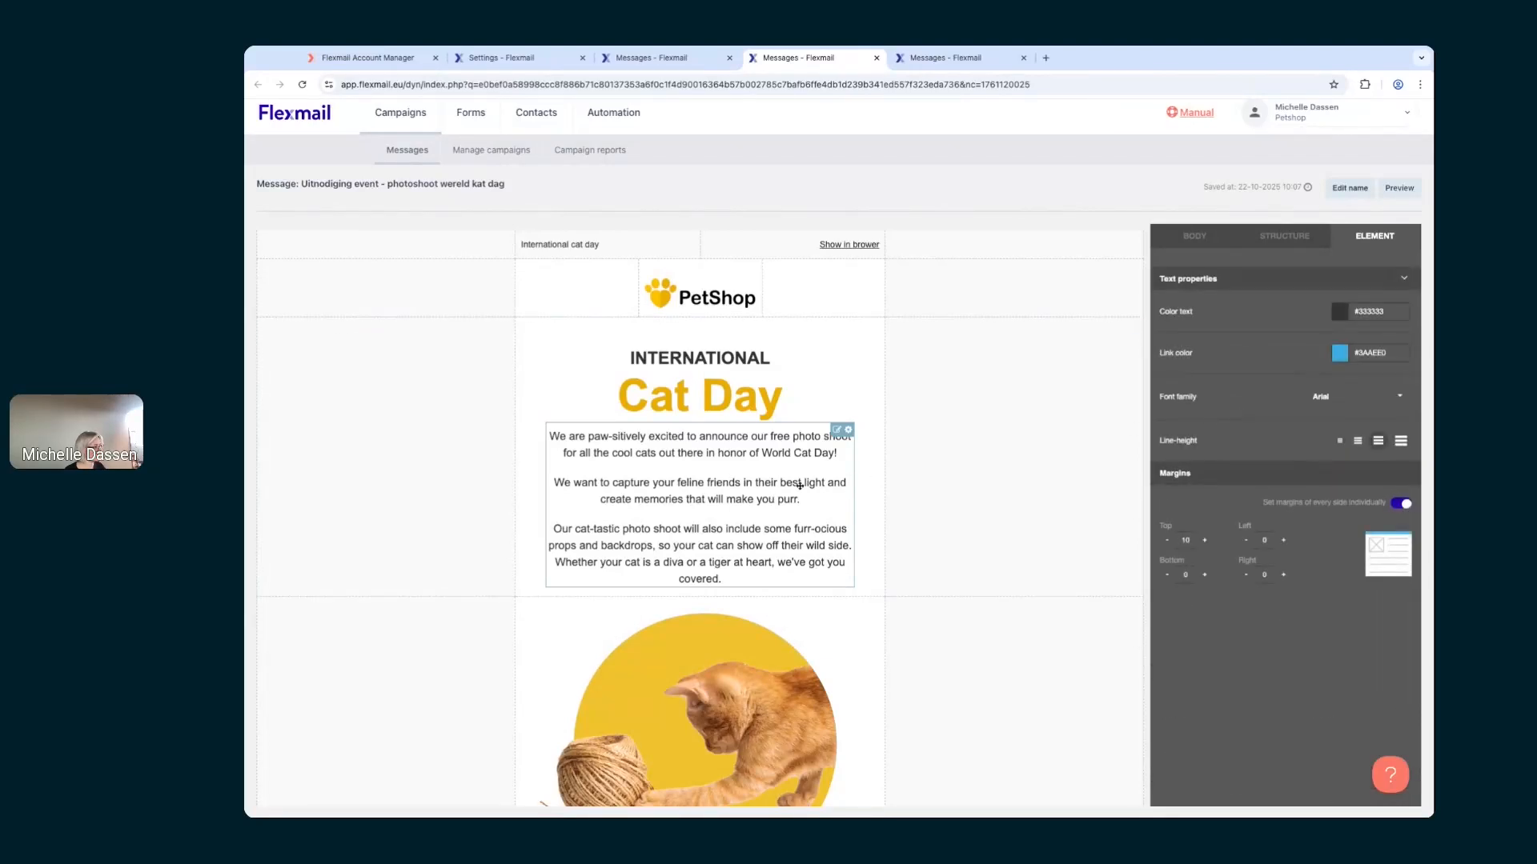
{"action": "left_click", "coordinate": [752, 484]}
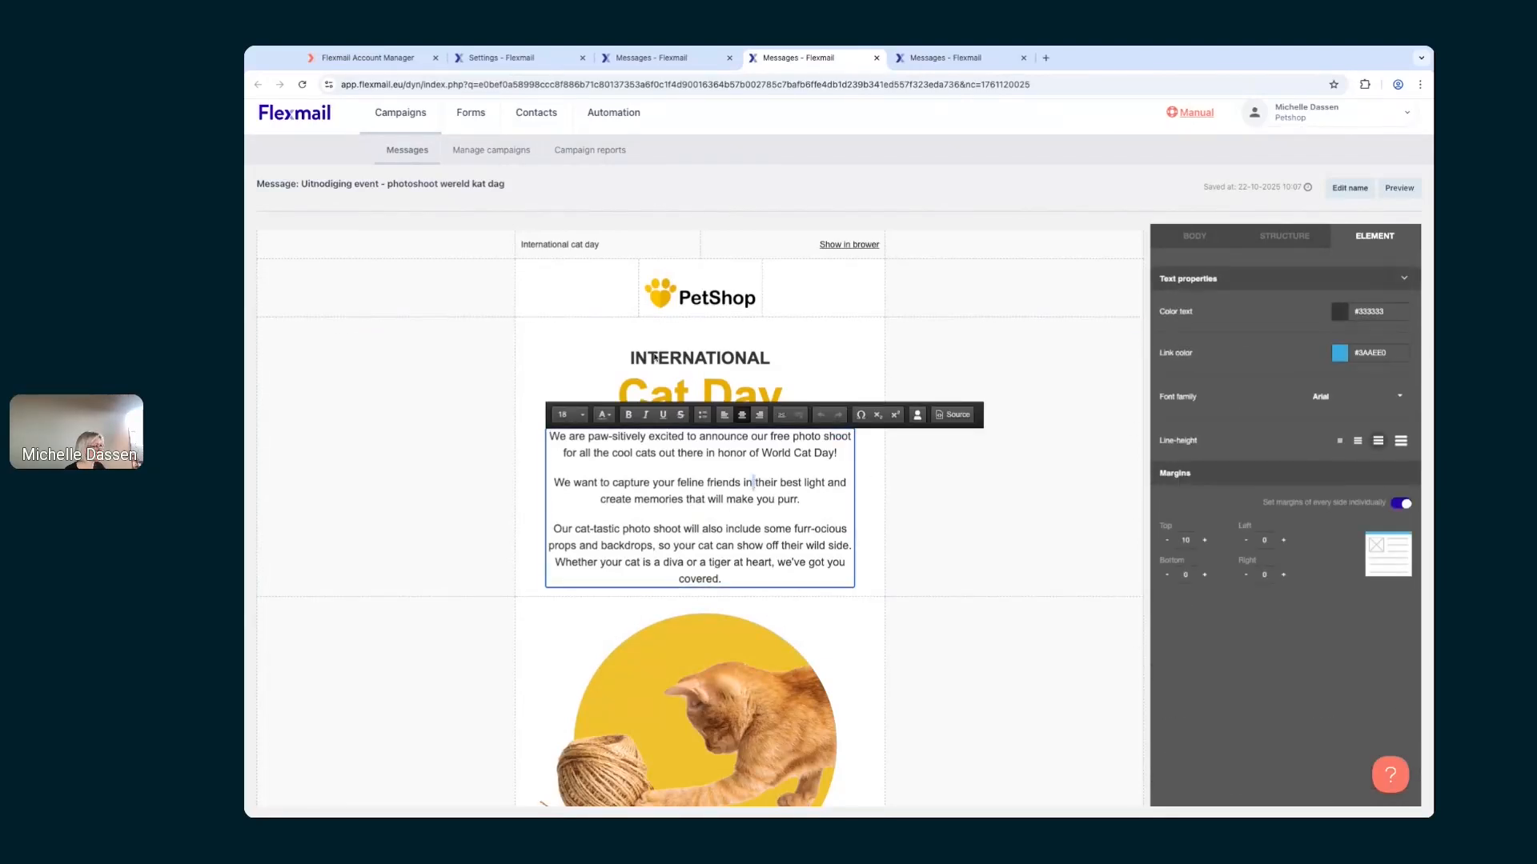
Step: Set the brand kit's default text size to 18
{"action": "left_click", "coordinate": [528, 59]}
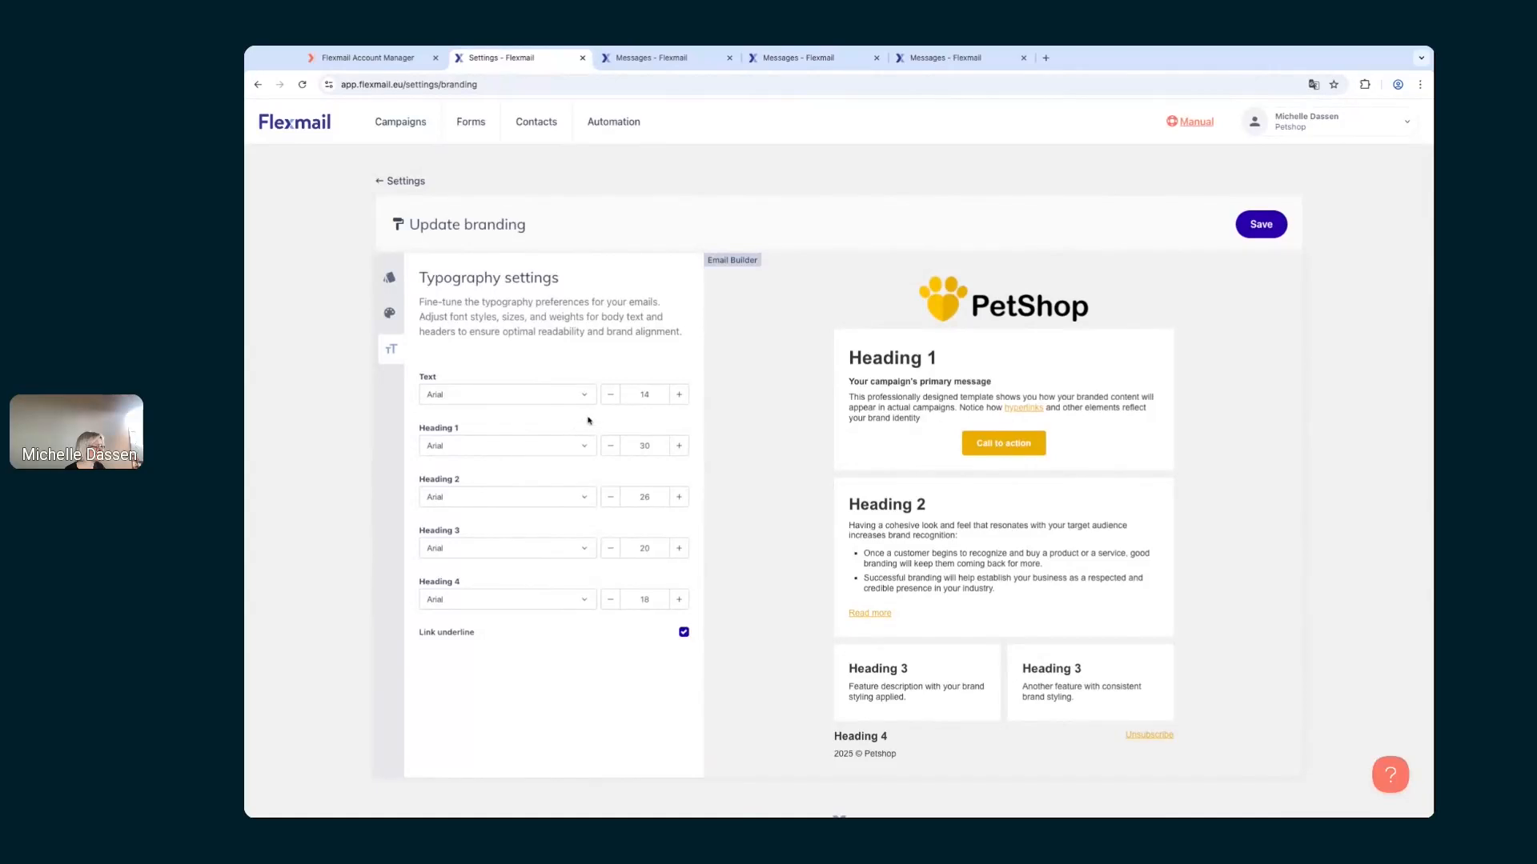
{"action": "double_click", "coordinate": [656, 398]}
{"action": "type", "text": "18"}
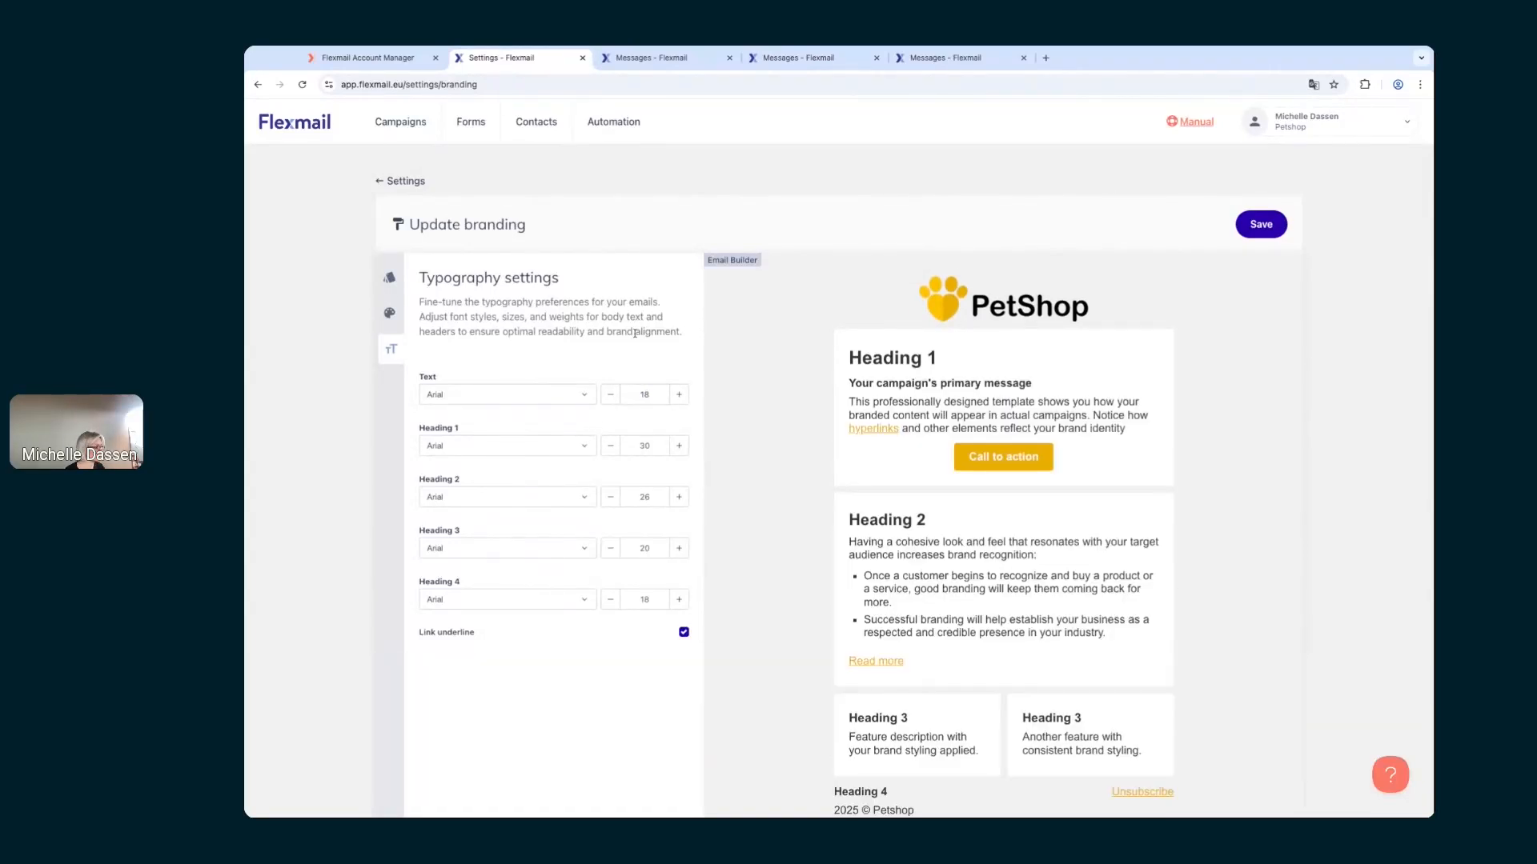
Step: Check the font size of the NEW BLEND ALERT heading in the New custom blend email
{"action": "left_click", "coordinate": [648, 57]}
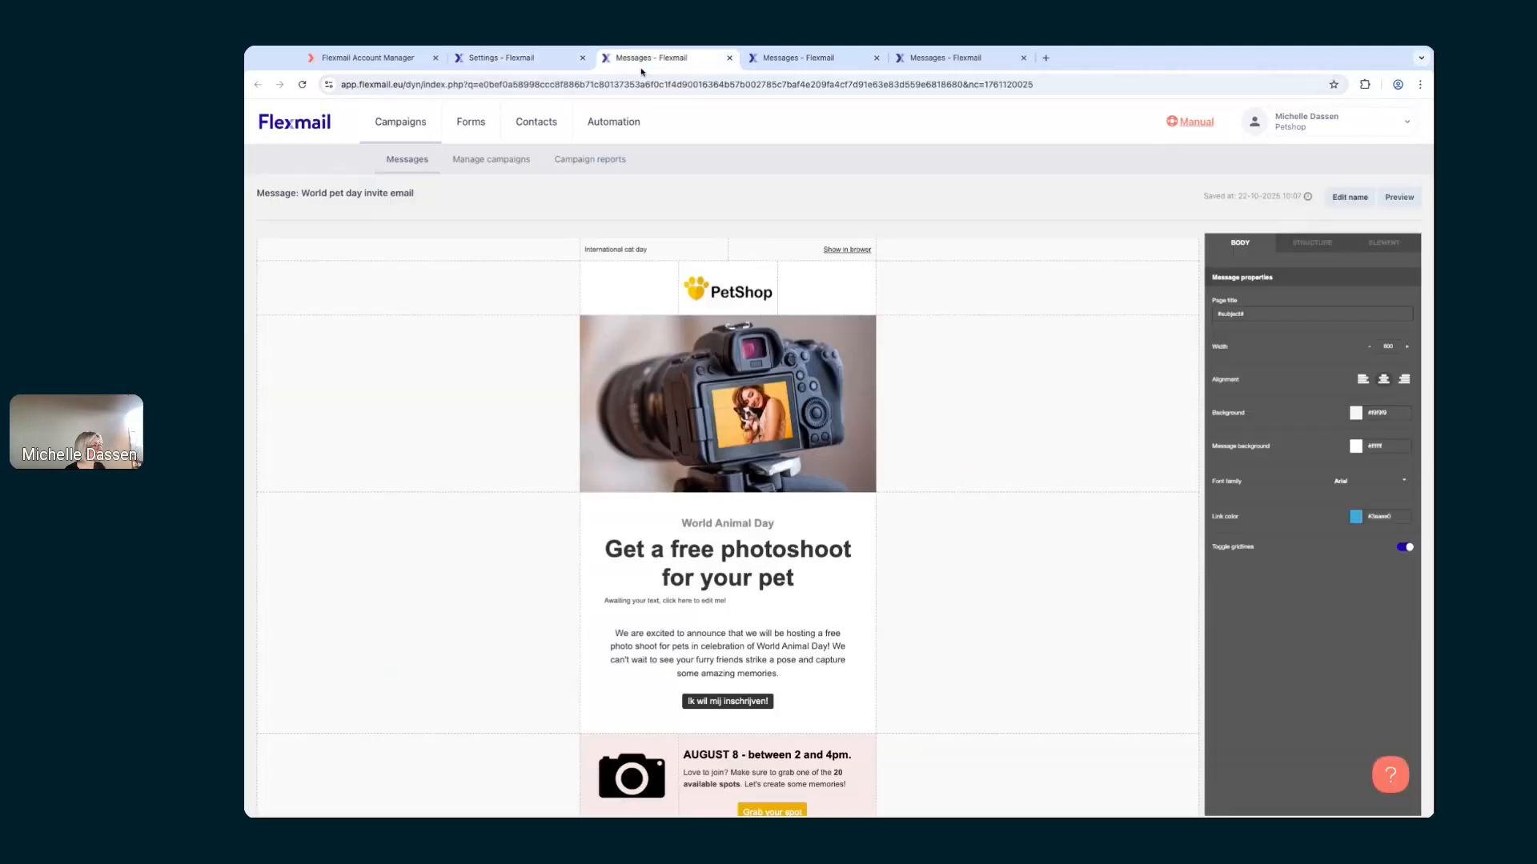
{"action": "left_click", "coordinate": [794, 57]}
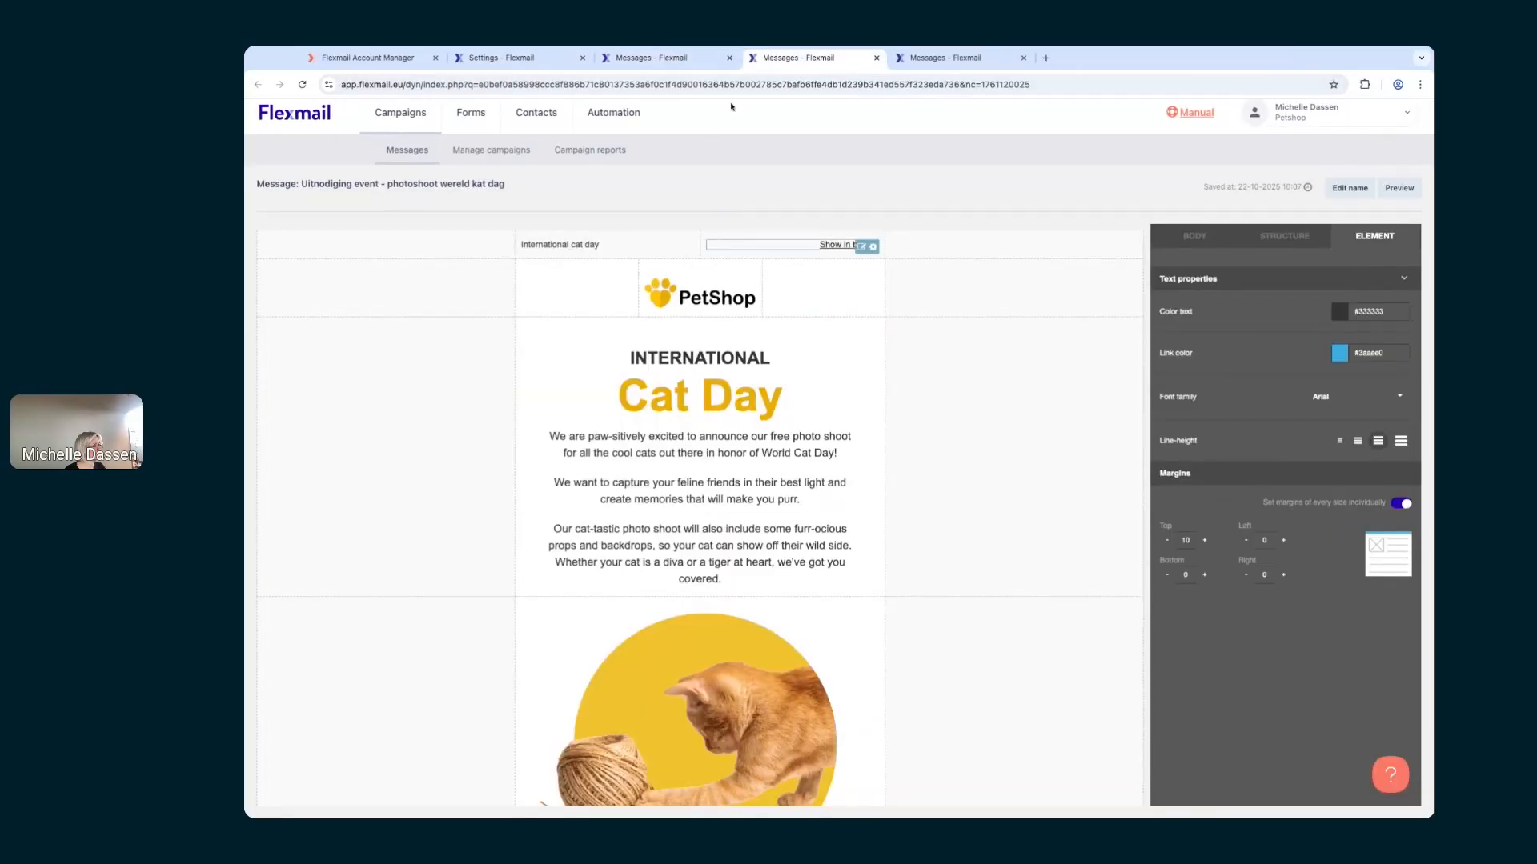
{"action": "left_click", "coordinate": [922, 60]}
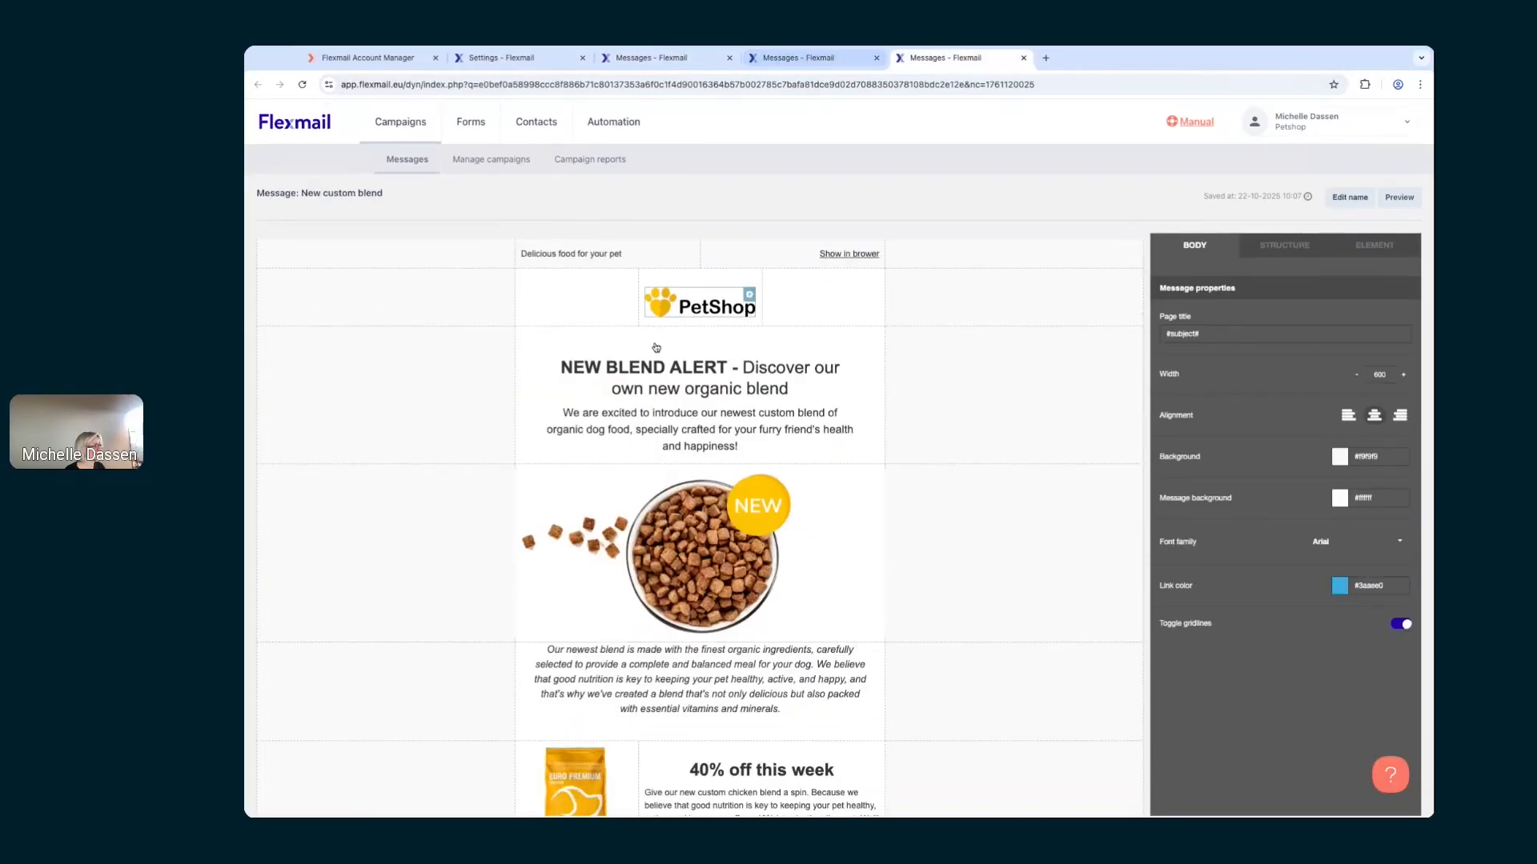
{"action": "left_click", "coordinate": [744, 369]}
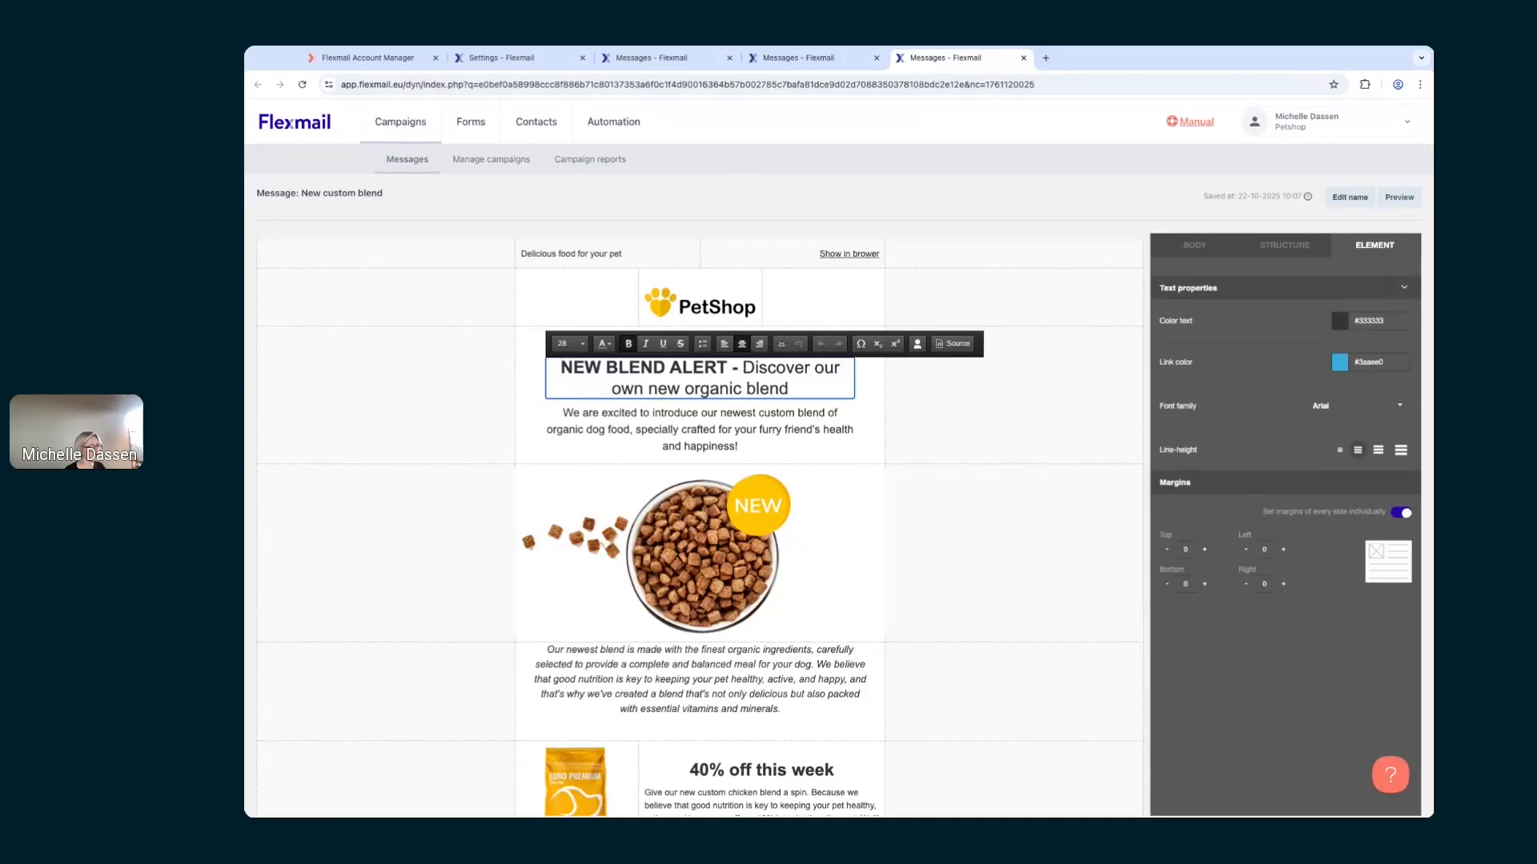
Step: Set the brand kit's Heading 1 font size to 28
{"action": "left_click", "coordinate": [500, 58]}
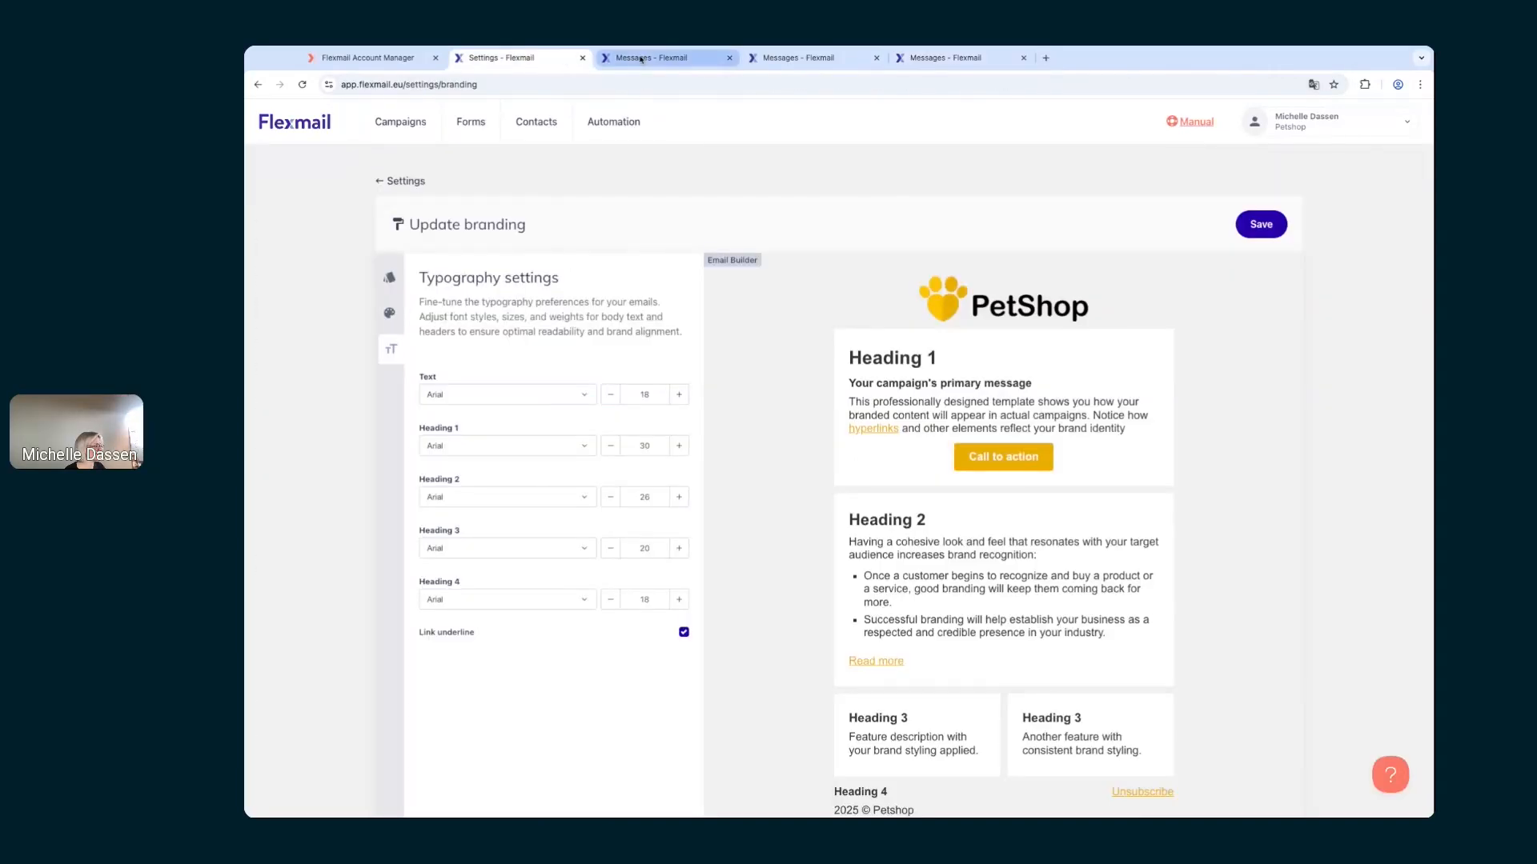
{"action": "double_click", "coordinate": [654, 445]}
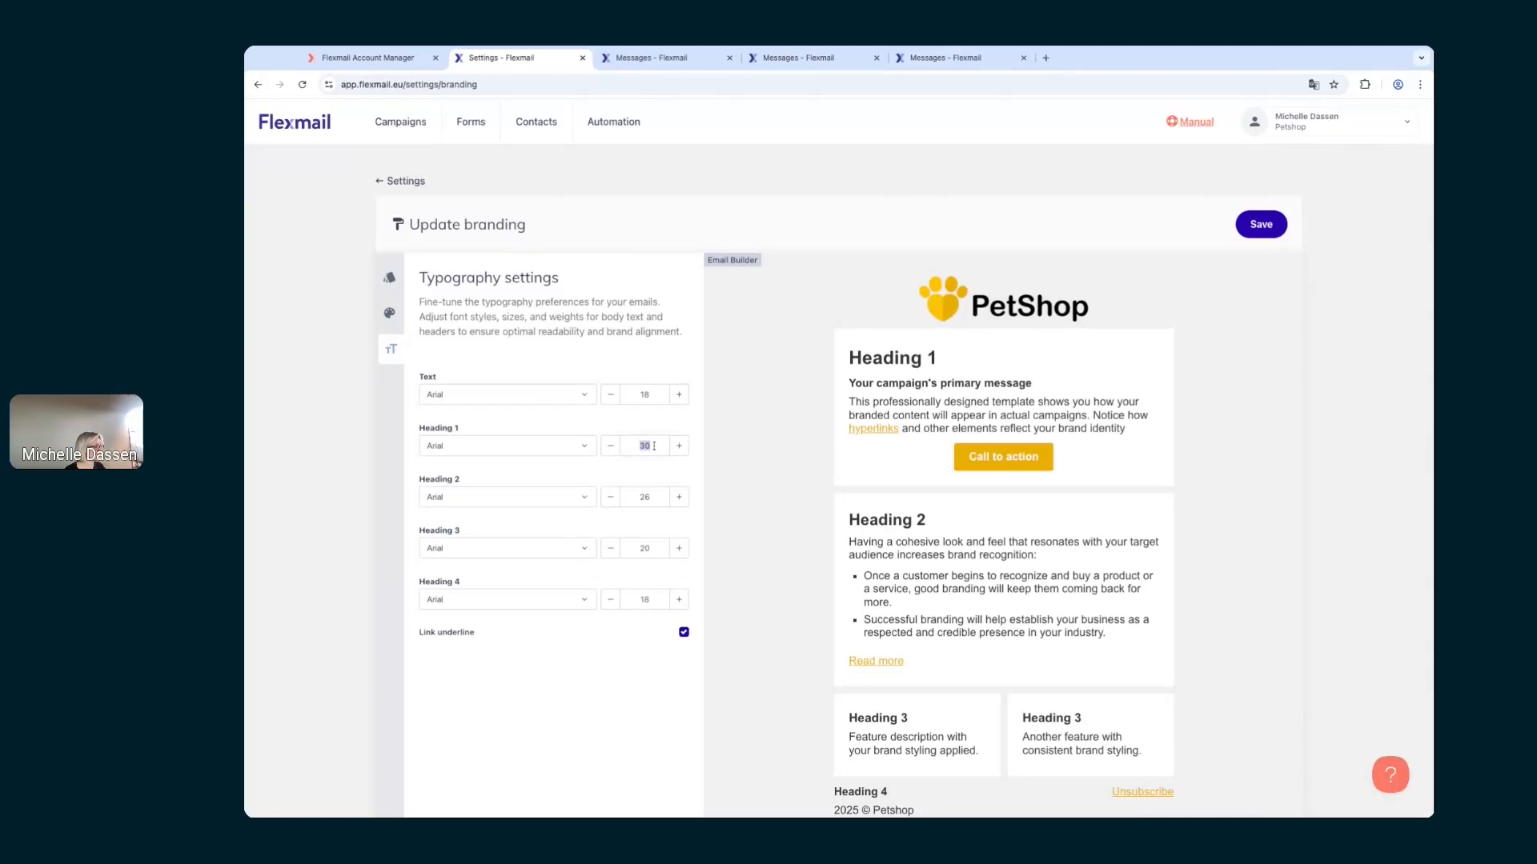
{"action": "type", "text": "40"}
{"action": "left_click", "coordinate": [613, 452]}
{"action": "left_click", "coordinate": [613, 452]}
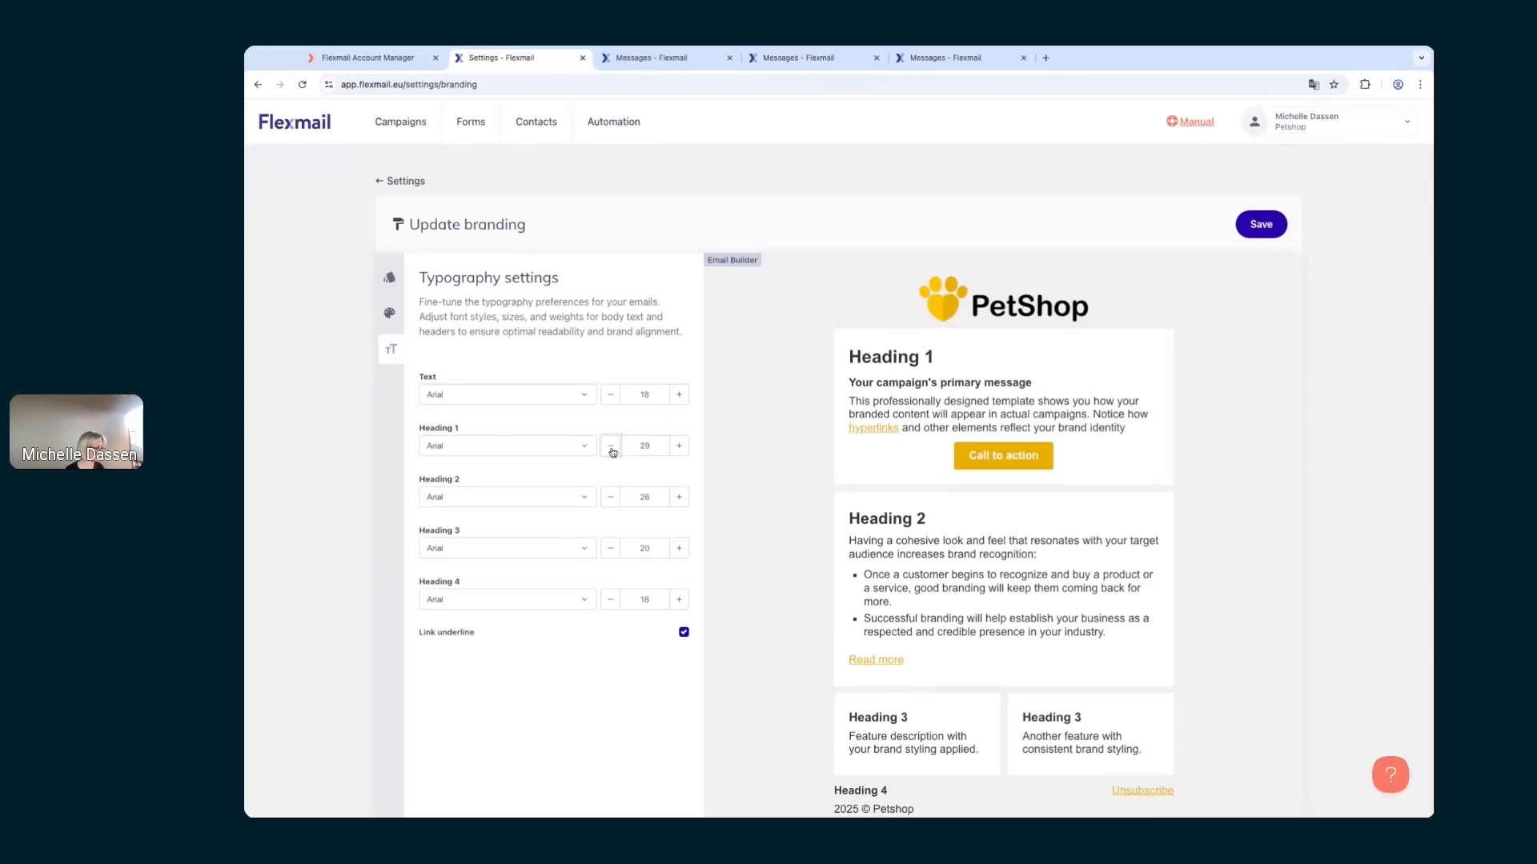
Step: Check the font sizes of the Free photo shoot in the store and 40% off this week subheadings in the old emails
{"action": "left_click", "coordinate": [797, 58]}
{"action": "scroll", "coordinate": [874, 526], "scroll_direction": "down", "scroll_amount": 2}
{"action": "left_click", "coordinate": [755, 425]}
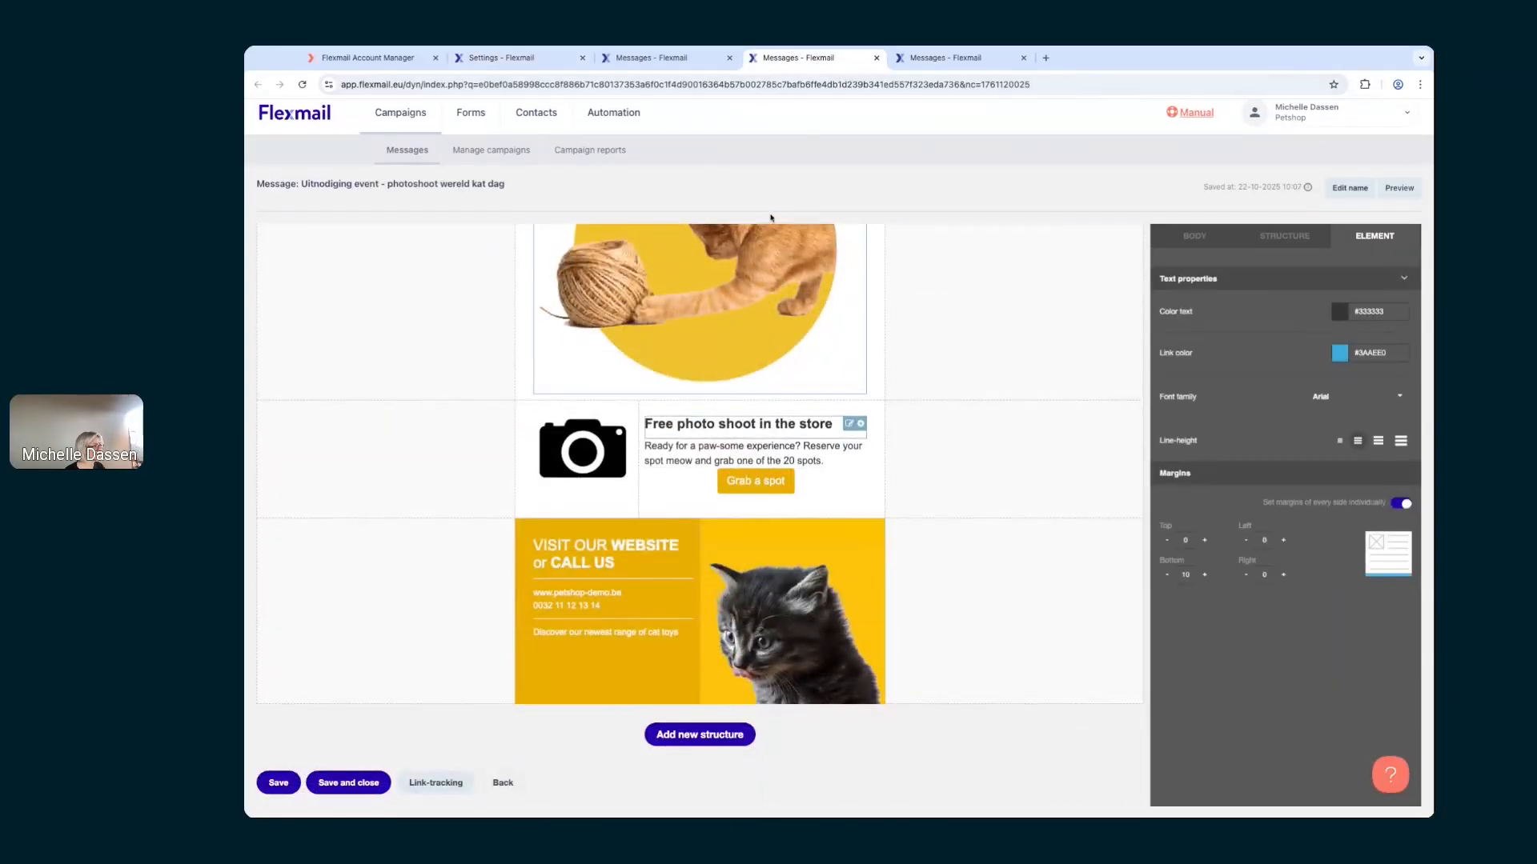
{"action": "double_click", "coordinate": [695, 424]}
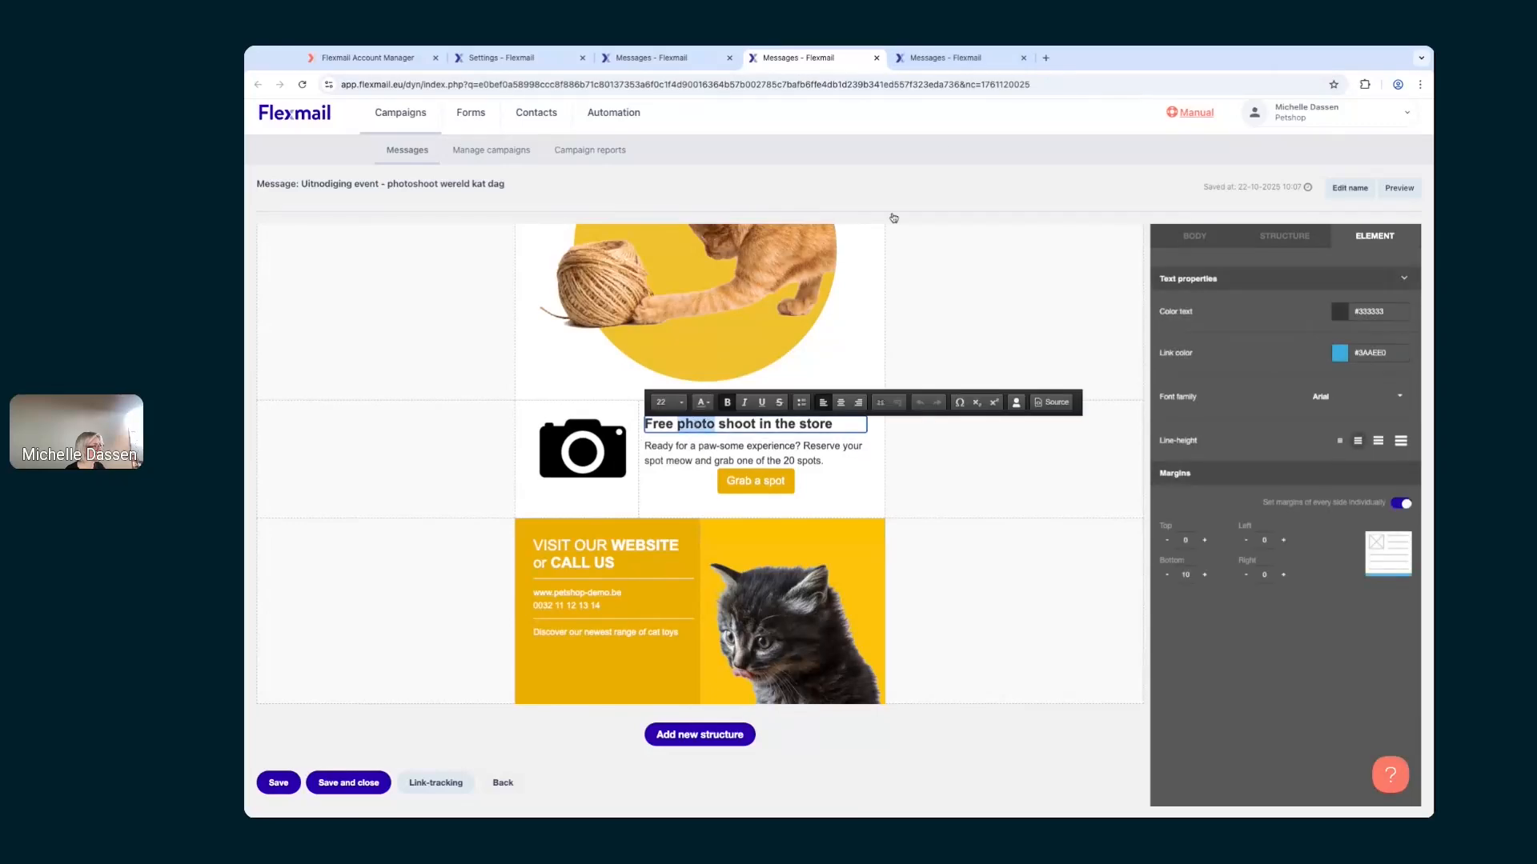
{"action": "left_click", "coordinate": [947, 59]}
{"action": "scroll", "coordinate": [745, 524], "scroll_direction": "down", "scroll_amount": 3}
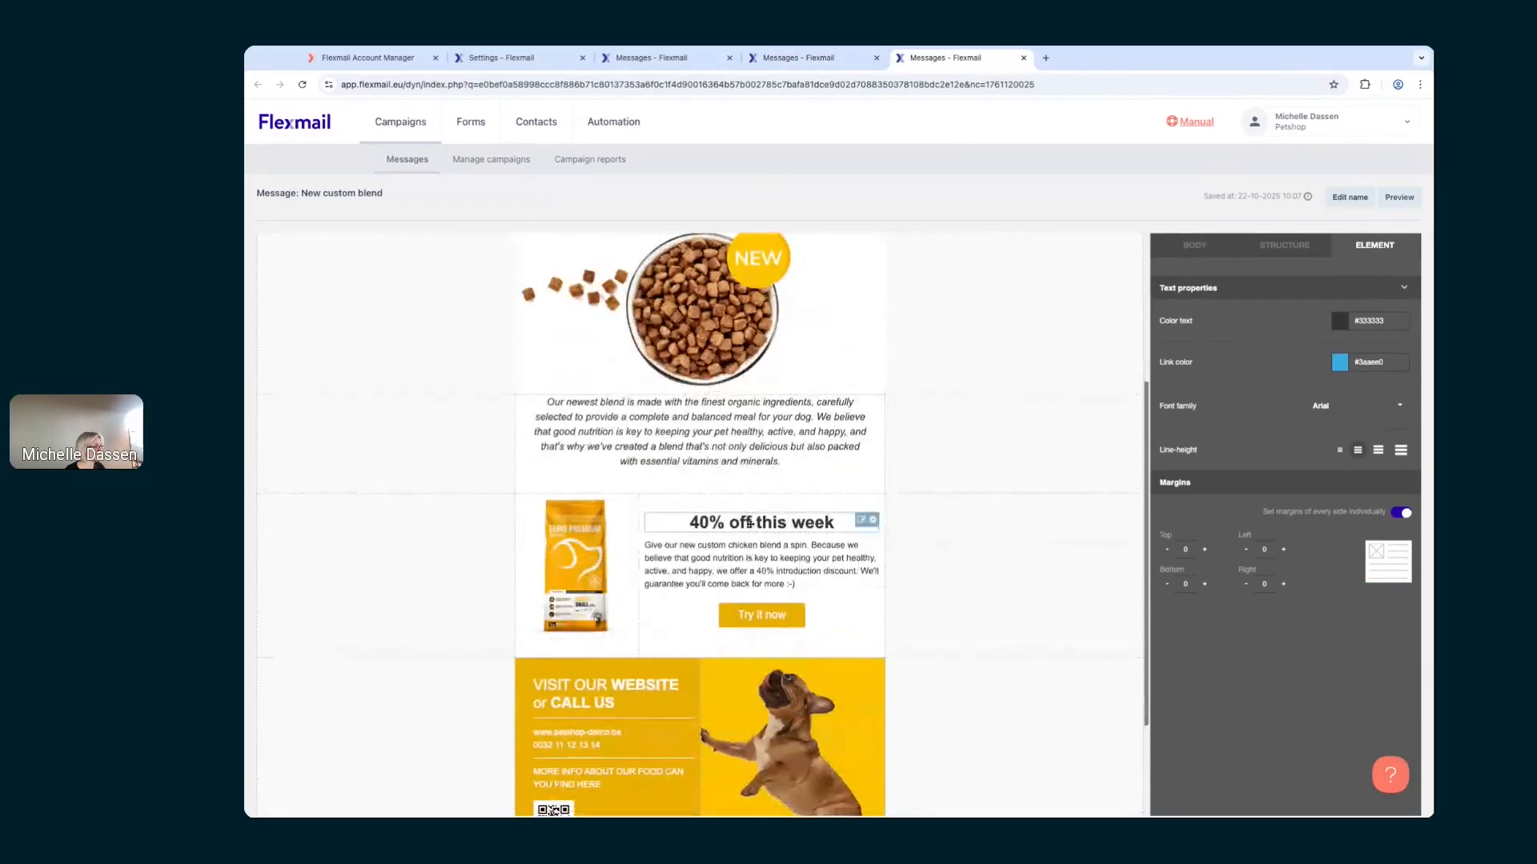
{"action": "left_click", "coordinate": [745, 525]}
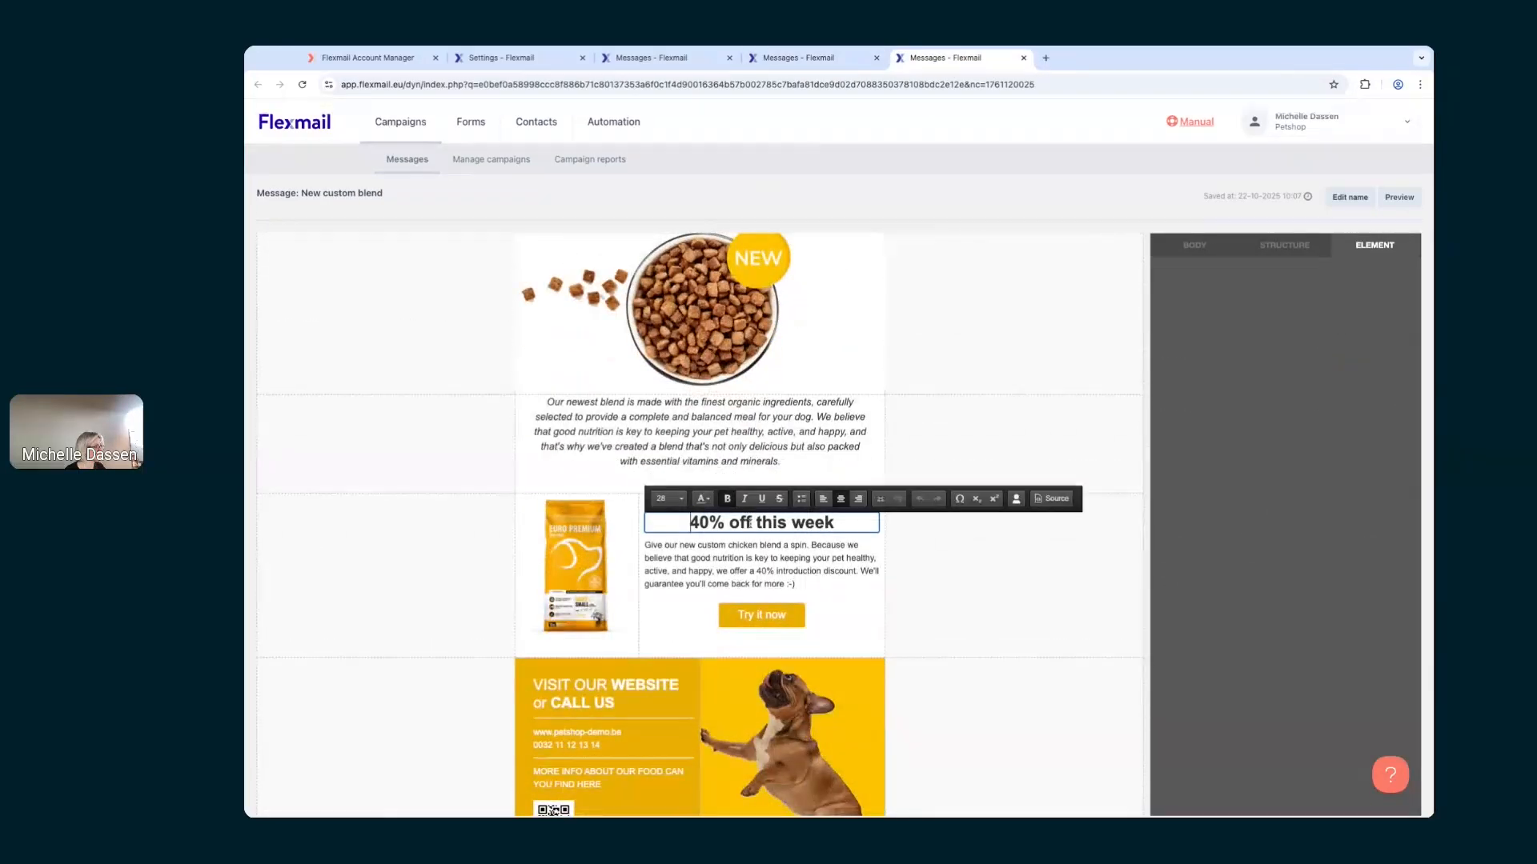
{"action": "double_click", "coordinate": [743, 524]}
Step: Raise the brand kit's Heading 1 font size to 32
{"action": "left_click", "coordinate": [512, 57]}
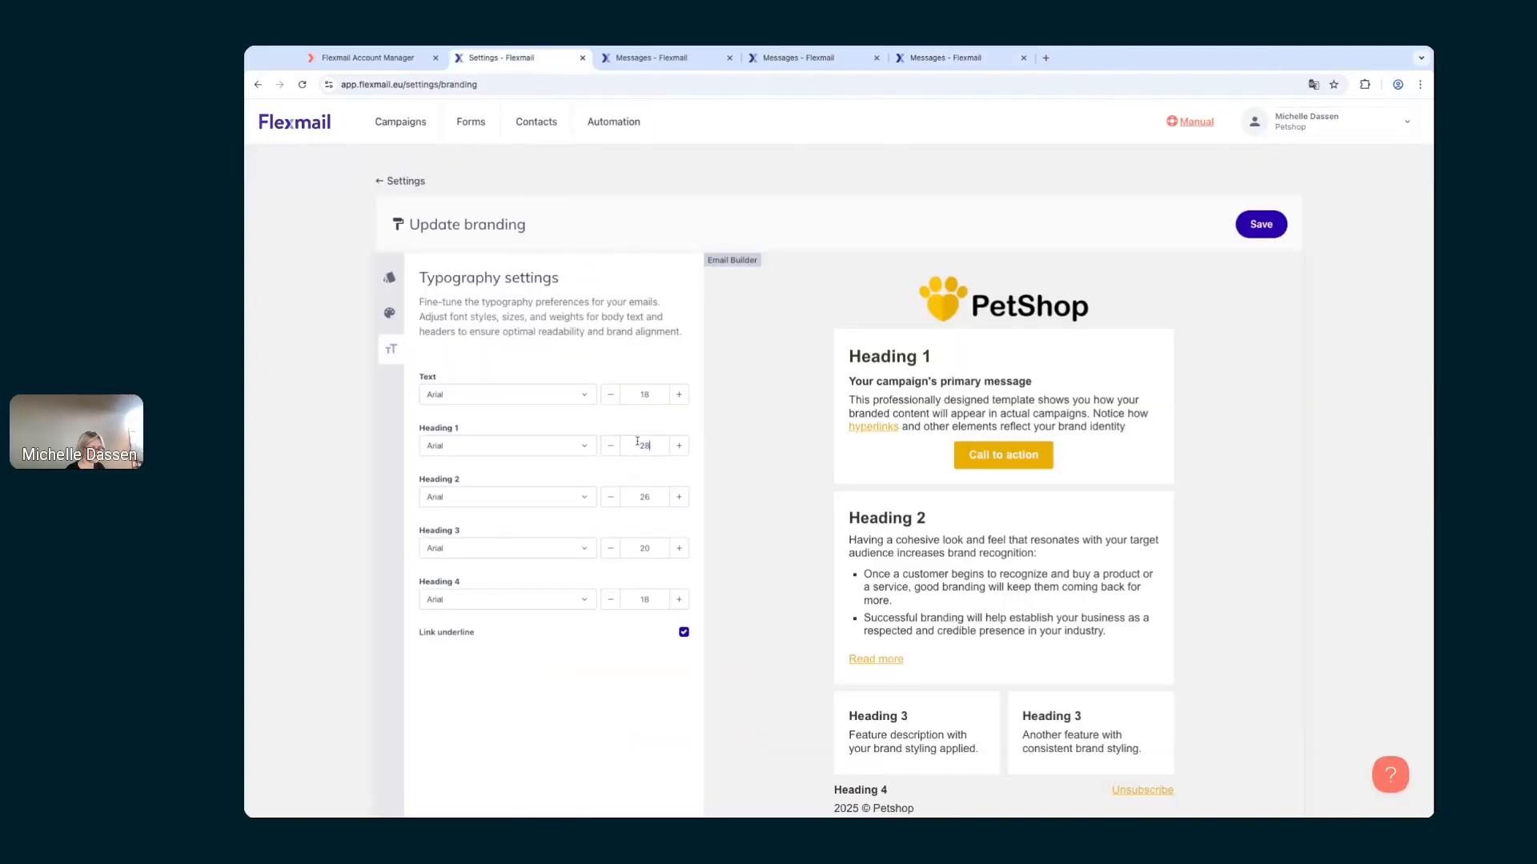
{"action": "left_click", "coordinate": [679, 446]}
{"action": "left_click", "coordinate": [678, 445]}
{"action": "left_click", "coordinate": [678, 446]}
{"action": "left_click", "coordinate": [679, 446]}
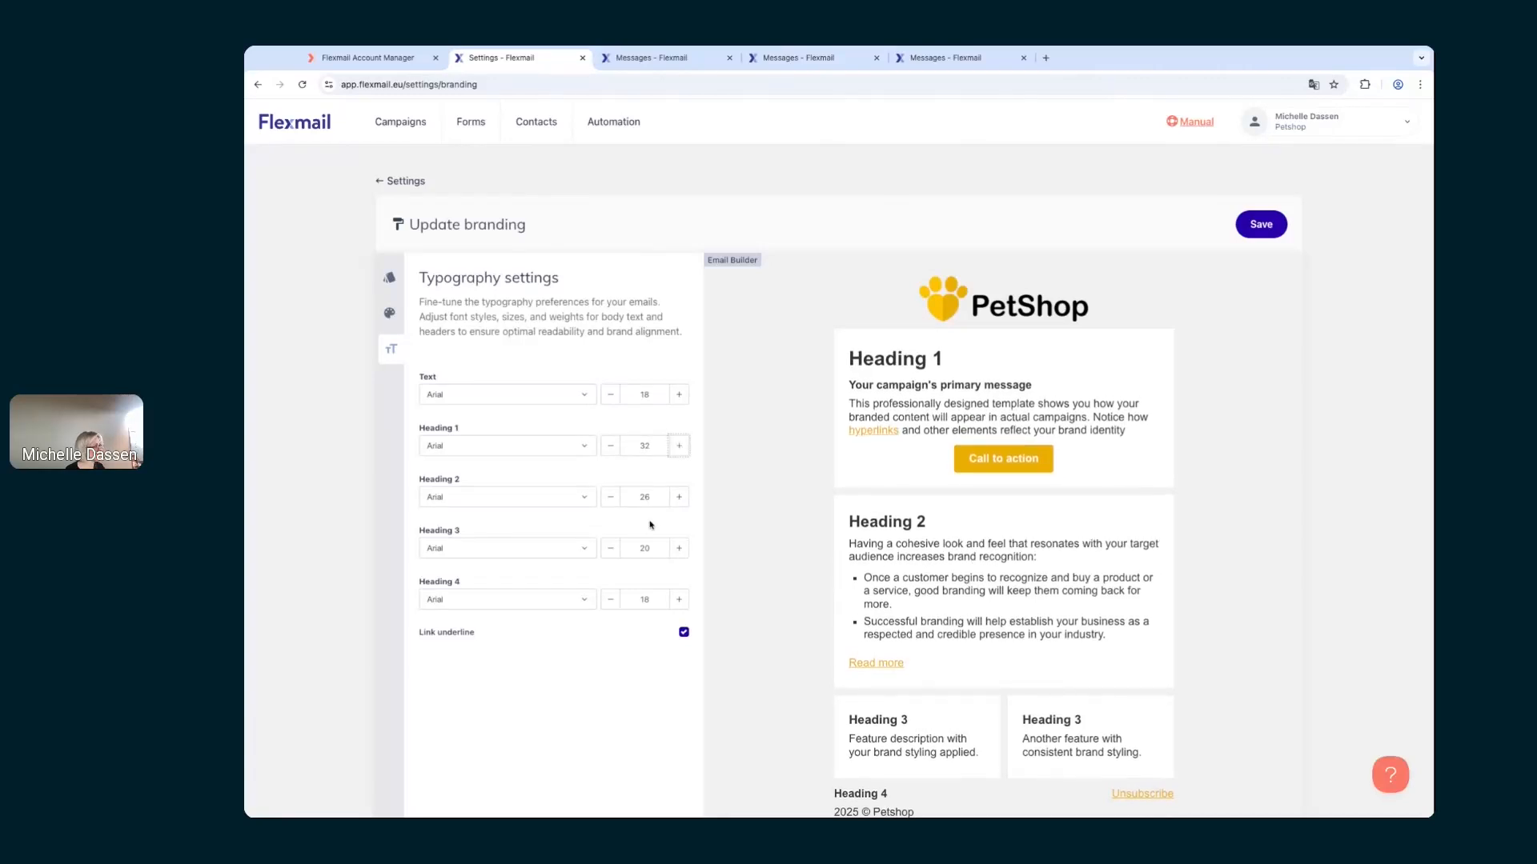
Step: Set the brand kit's Heading 2 font size to 28 and review the email preview
{"action": "left_click", "coordinate": [674, 501]}
{"action": "left_click", "coordinate": [674, 502]}
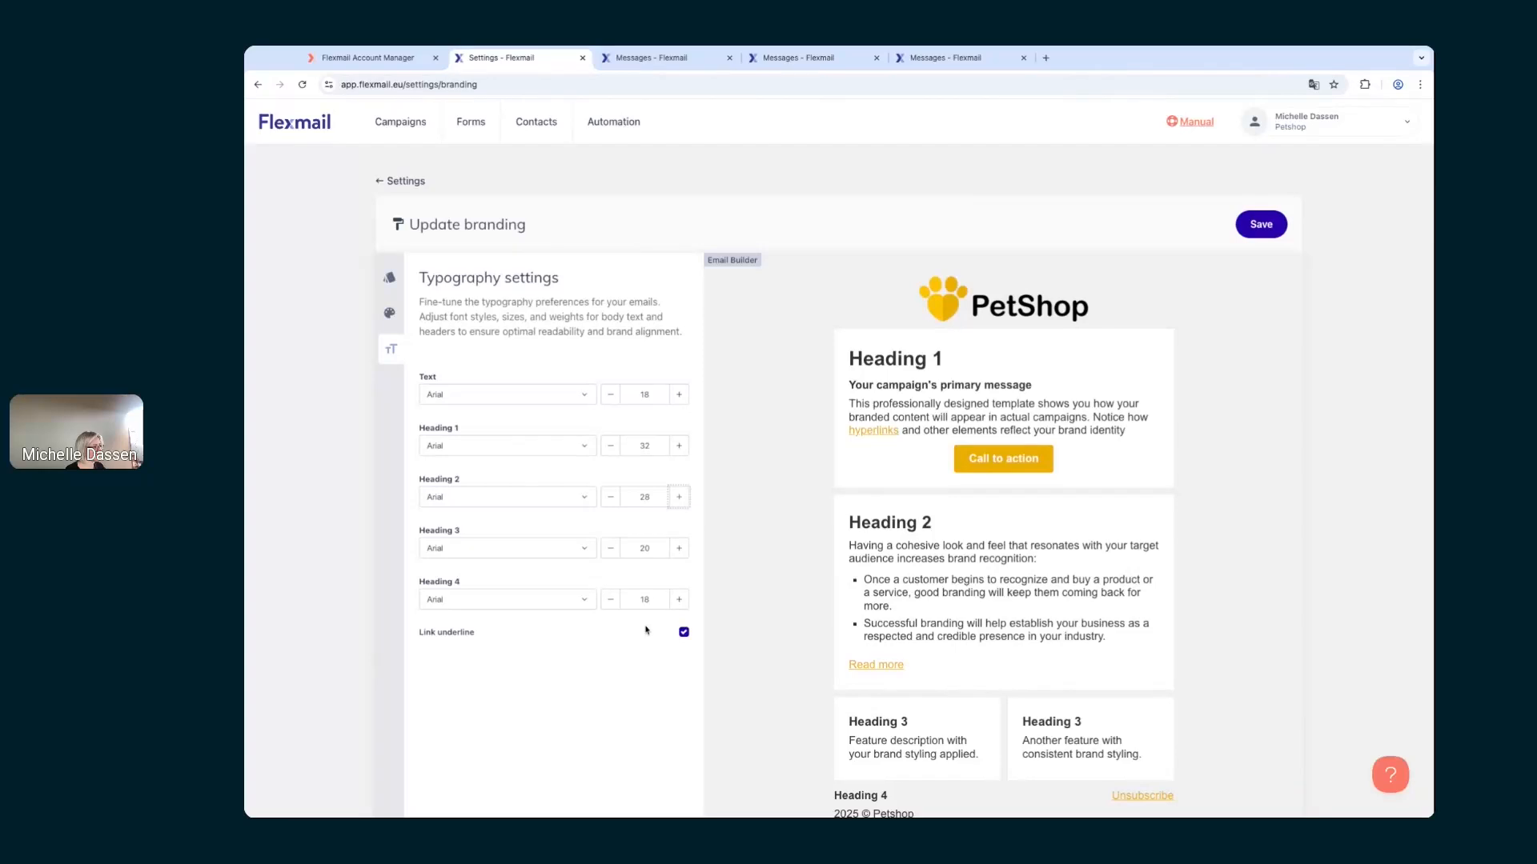
{"action": "scroll", "coordinate": [646, 630], "scroll_direction": "down", "scroll_amount": 3}
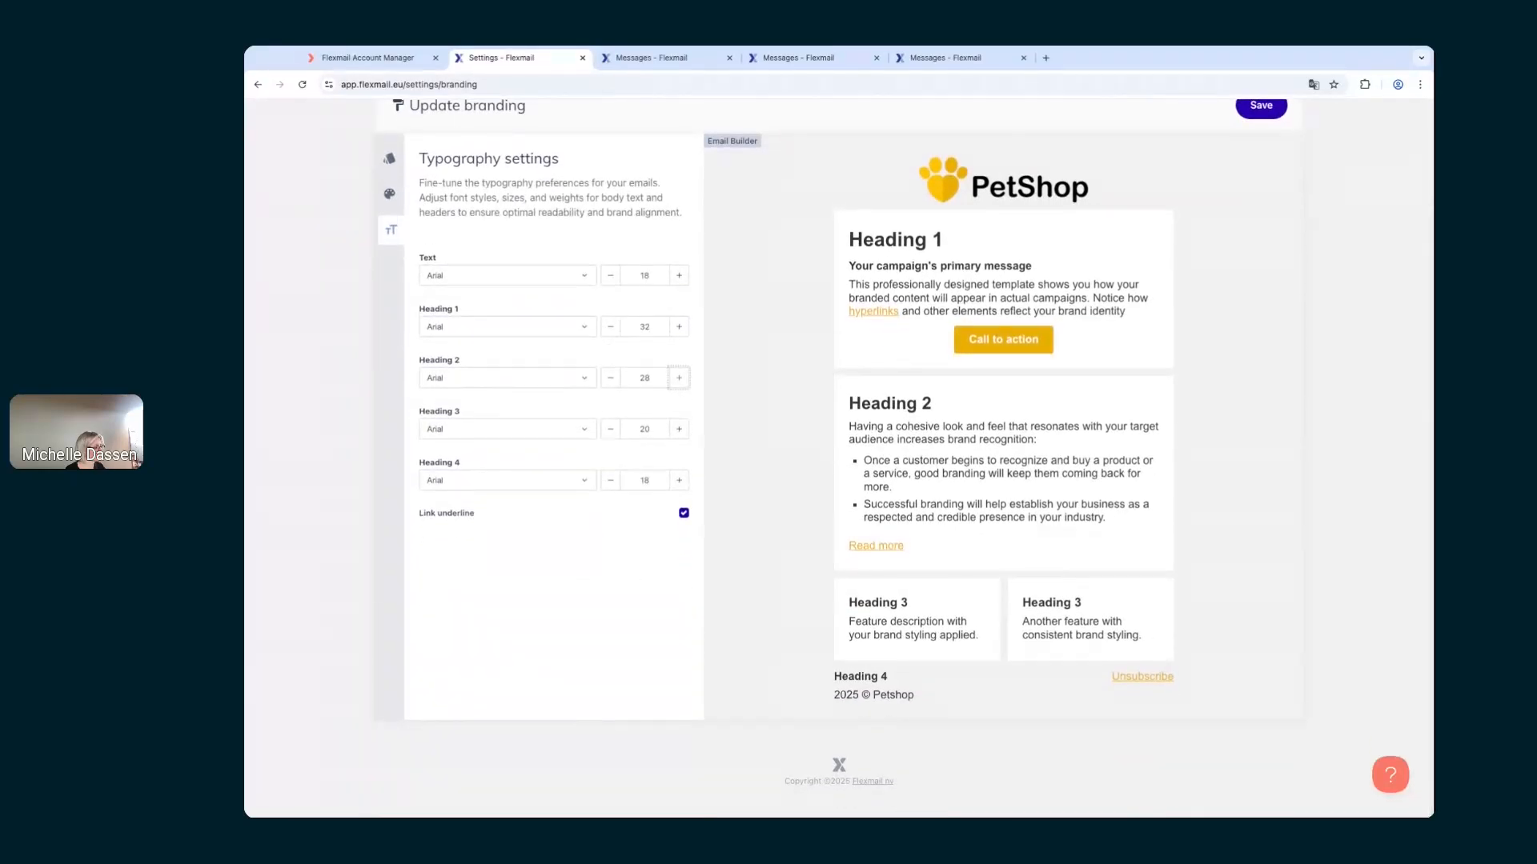
{"action": "scroll", "coordinate": [646, 630], "scroll_direction": "up", "scroll_amount": 3}
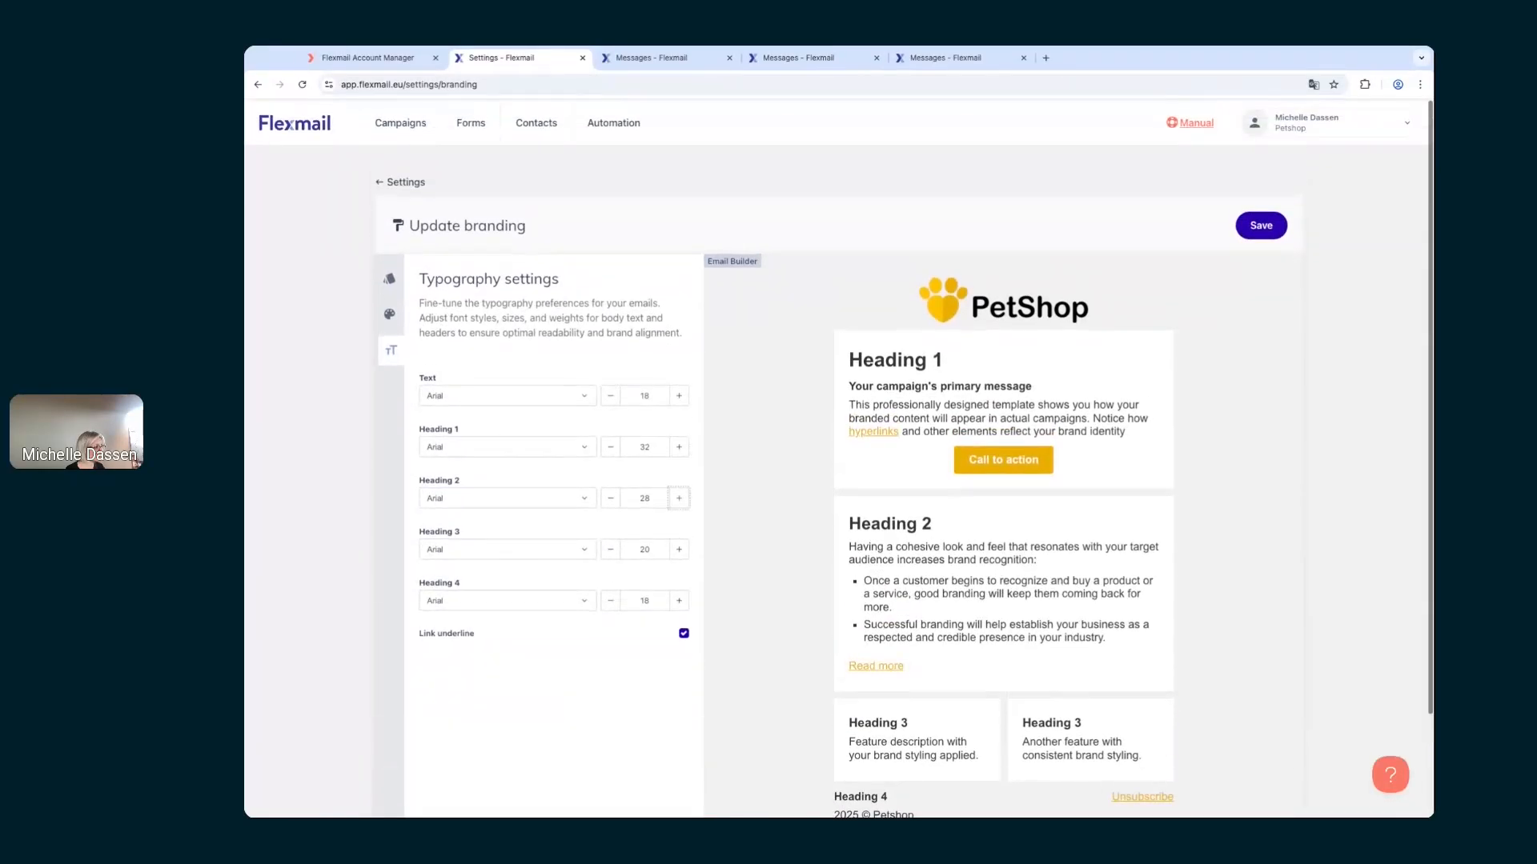
Step: Save the updated branding and open the campaign messages overview
{"action": "left_click", "coordinate": [1274, 224]}
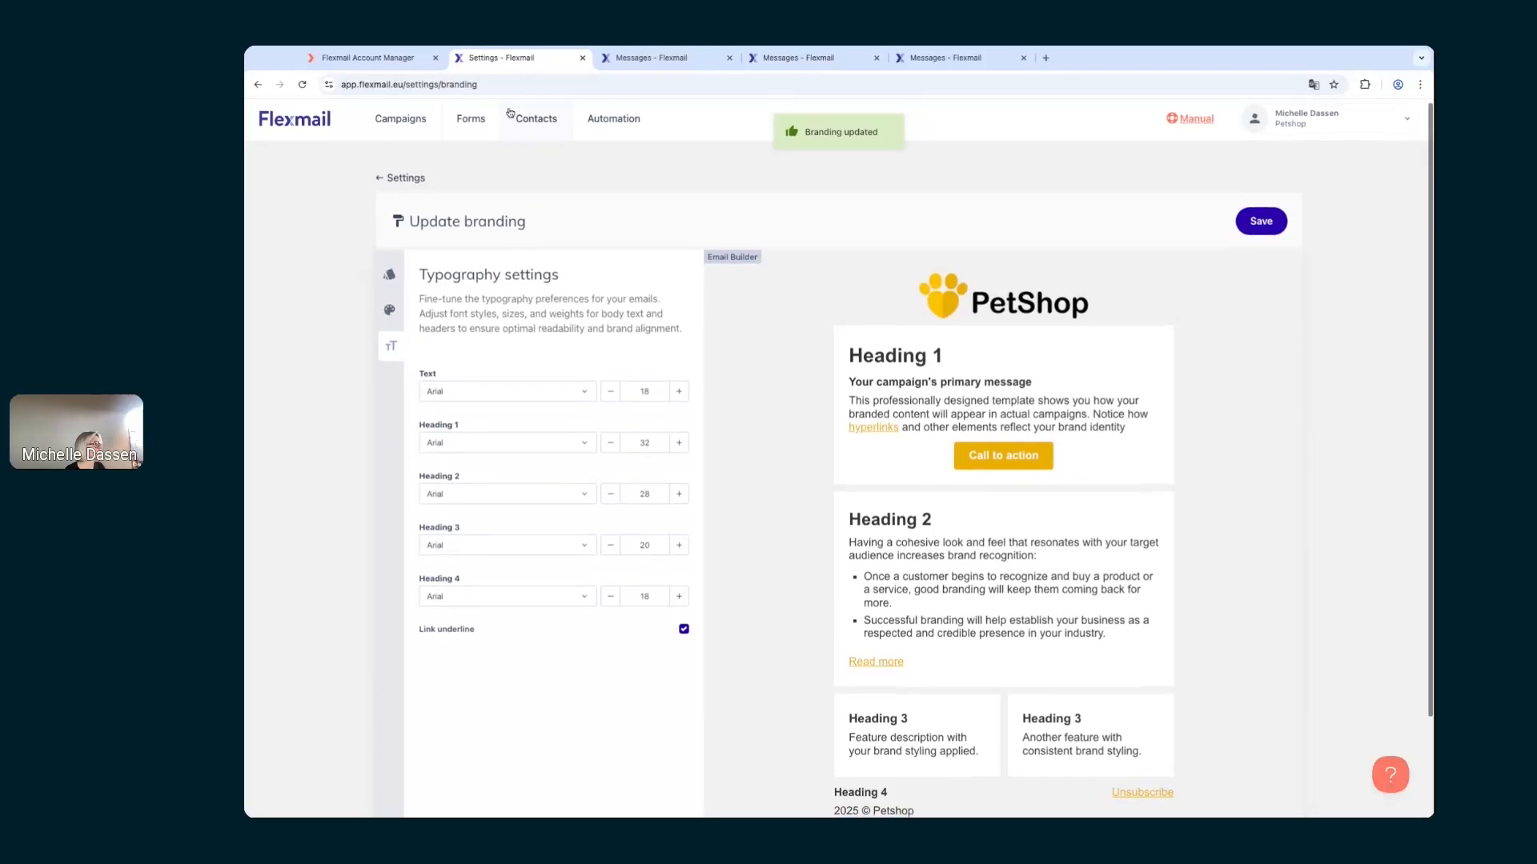
{"action": "left_click", "coordinate": [415, 123]}
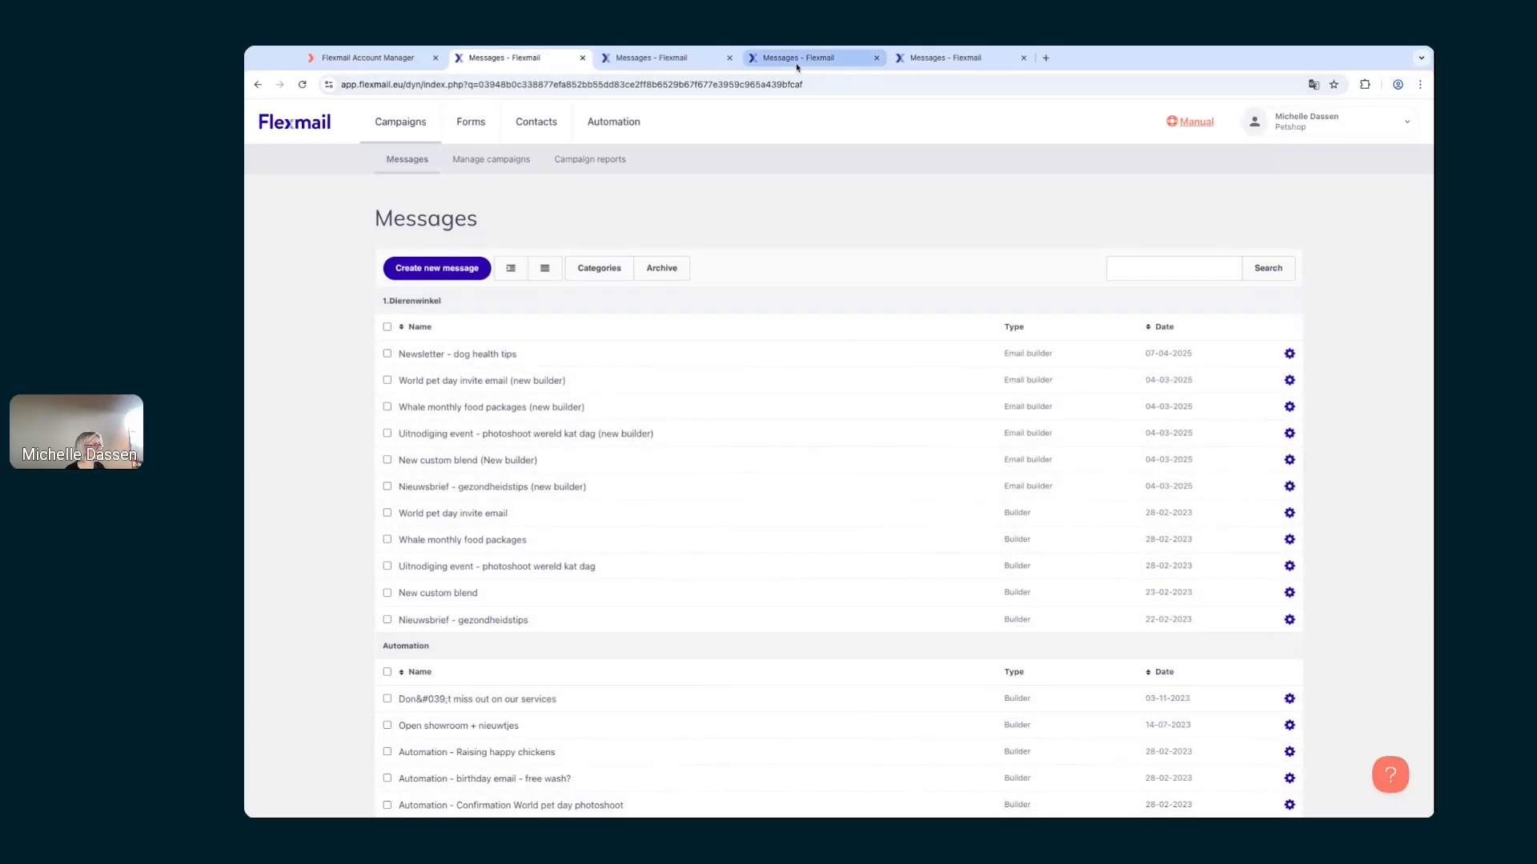
Step: Review the layouts of the old Cat Day and World pet day invite emails, then return to the messages overview
{"action": "left_click", "coordinate": [809, 57]}
{"action": "scroll", "coordinate": [857, 381], "scroll_direction": "up", "scroll_amount": 4}
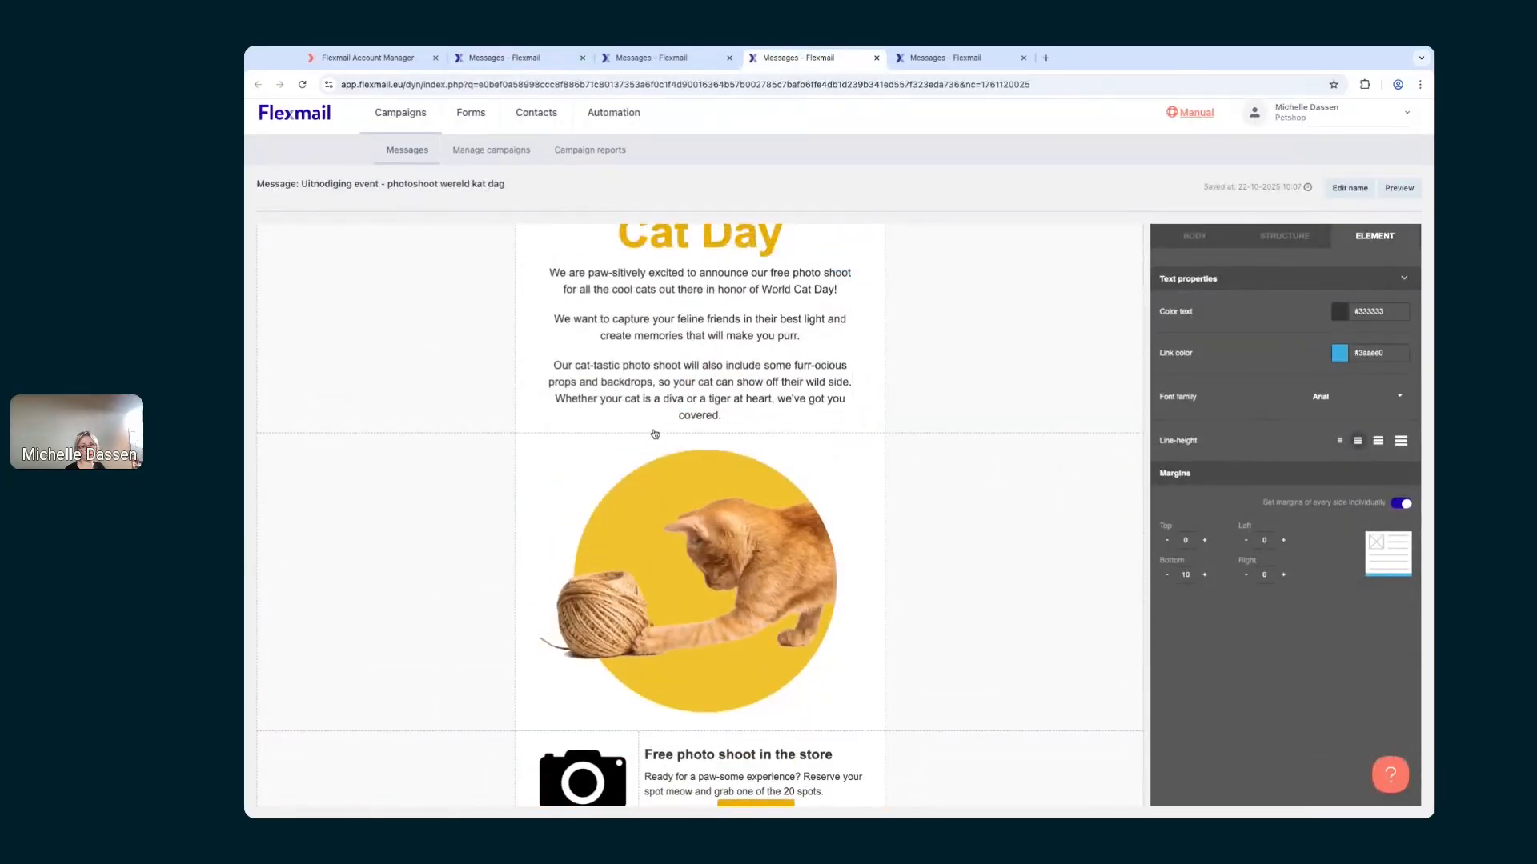
{"action": "scroll", "coordinate": [655, 434], "scroll_direction": "up", "scroll_amount": 2}
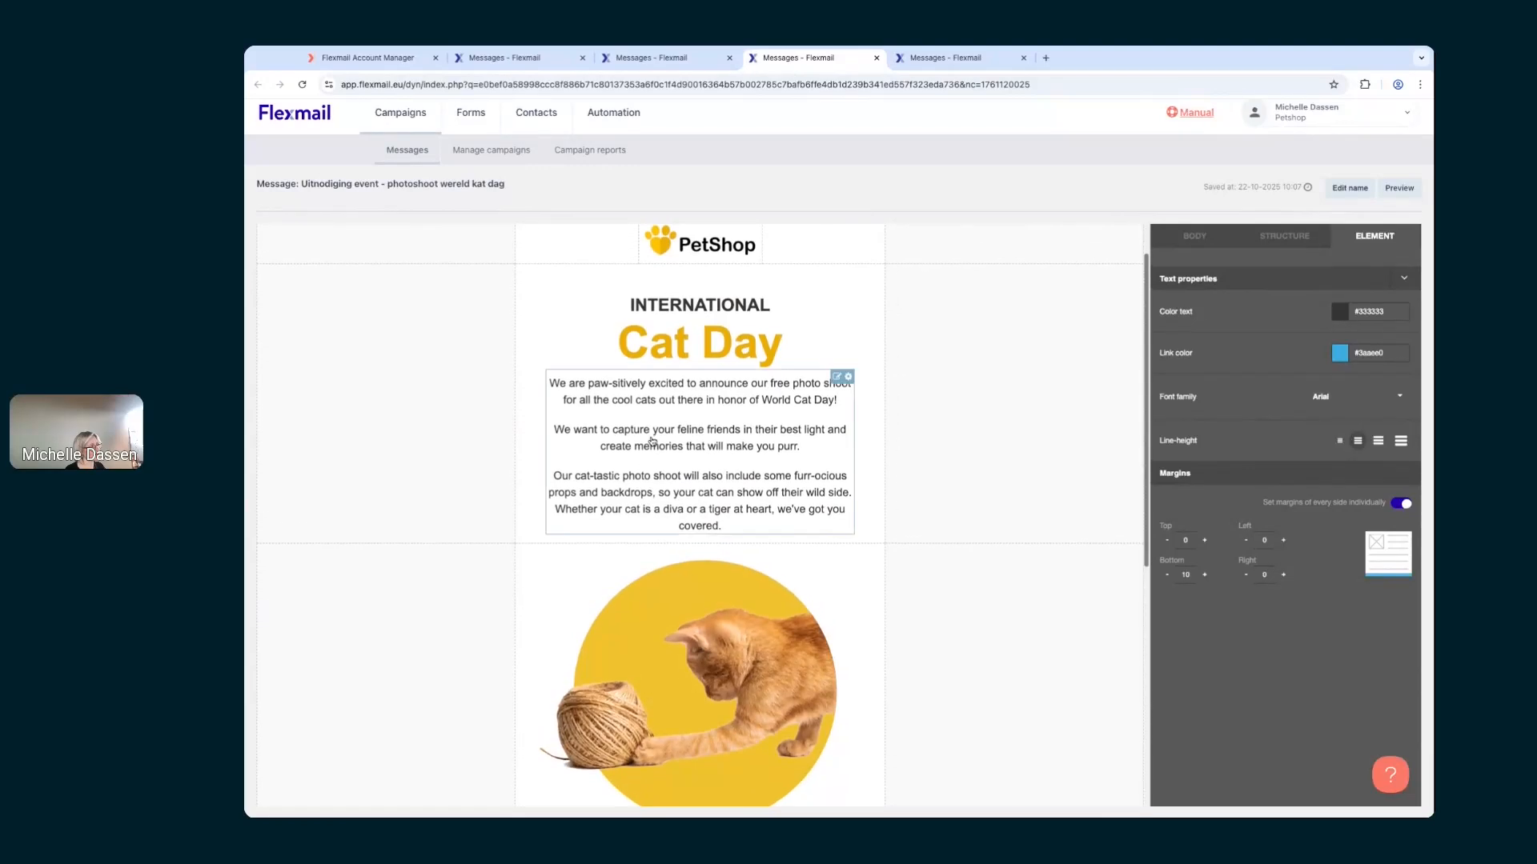
{"action": "left_click", "coordinate": [654, 60]}
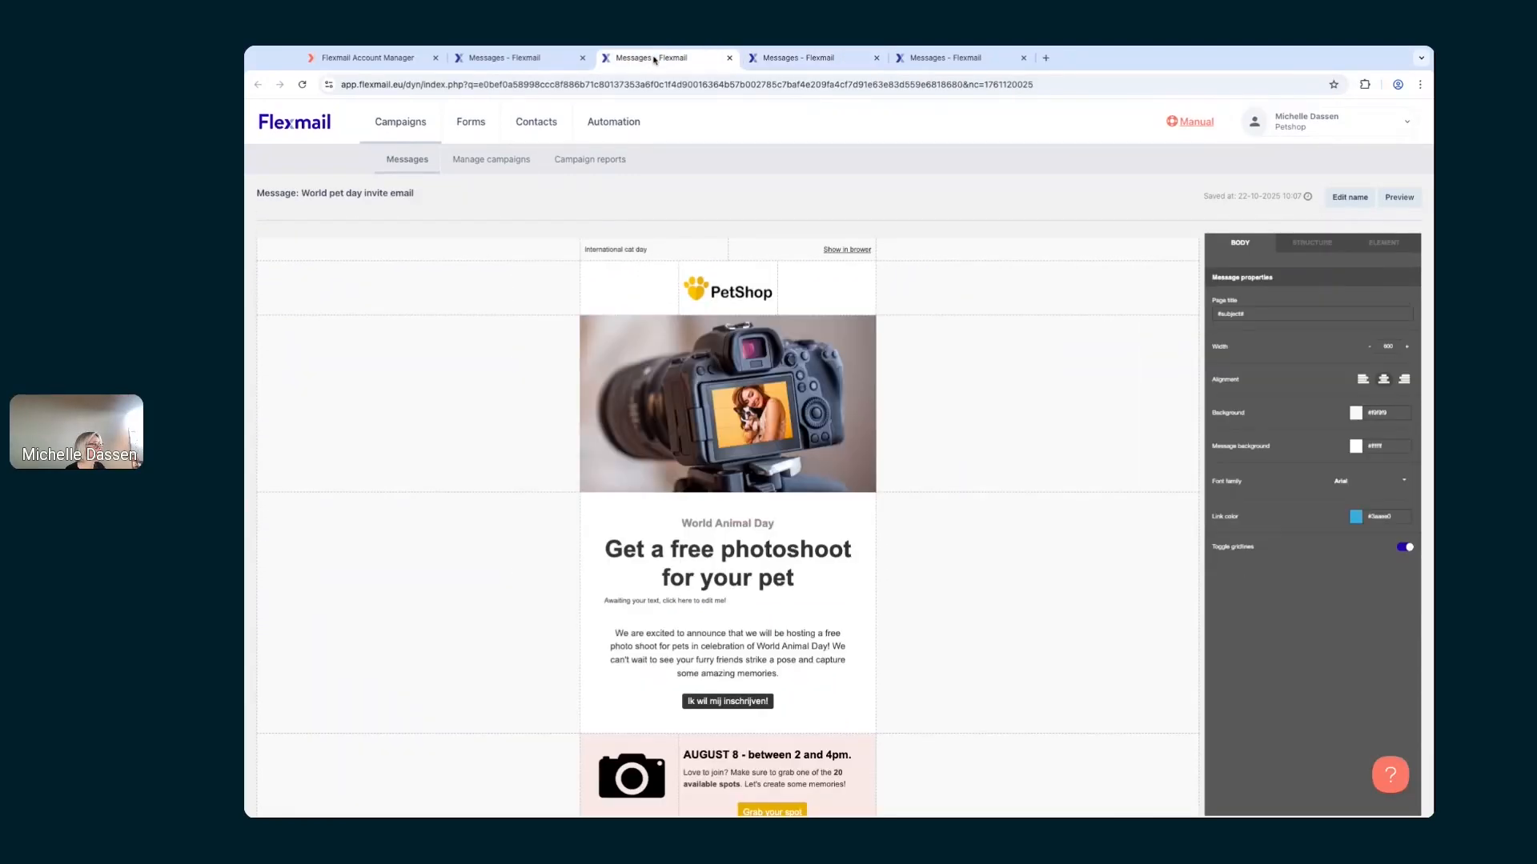
{"action": "left_click", "coordinate": [509, 62]}
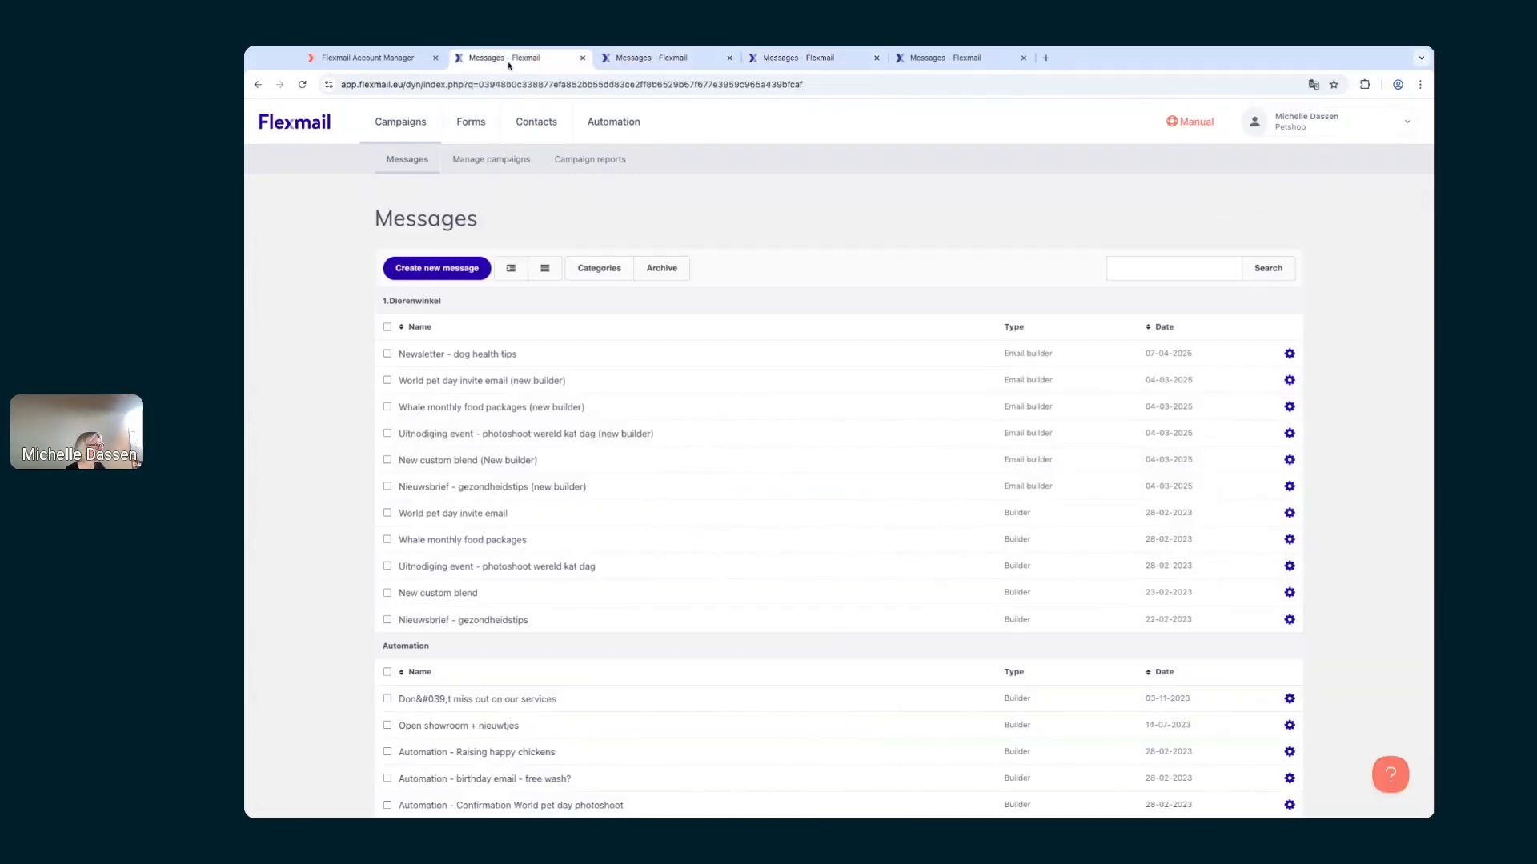
Step: Create a new Email Builder message without a template after browsing the available templates
{"action": "left_click", "coordinate": [434, 279]}
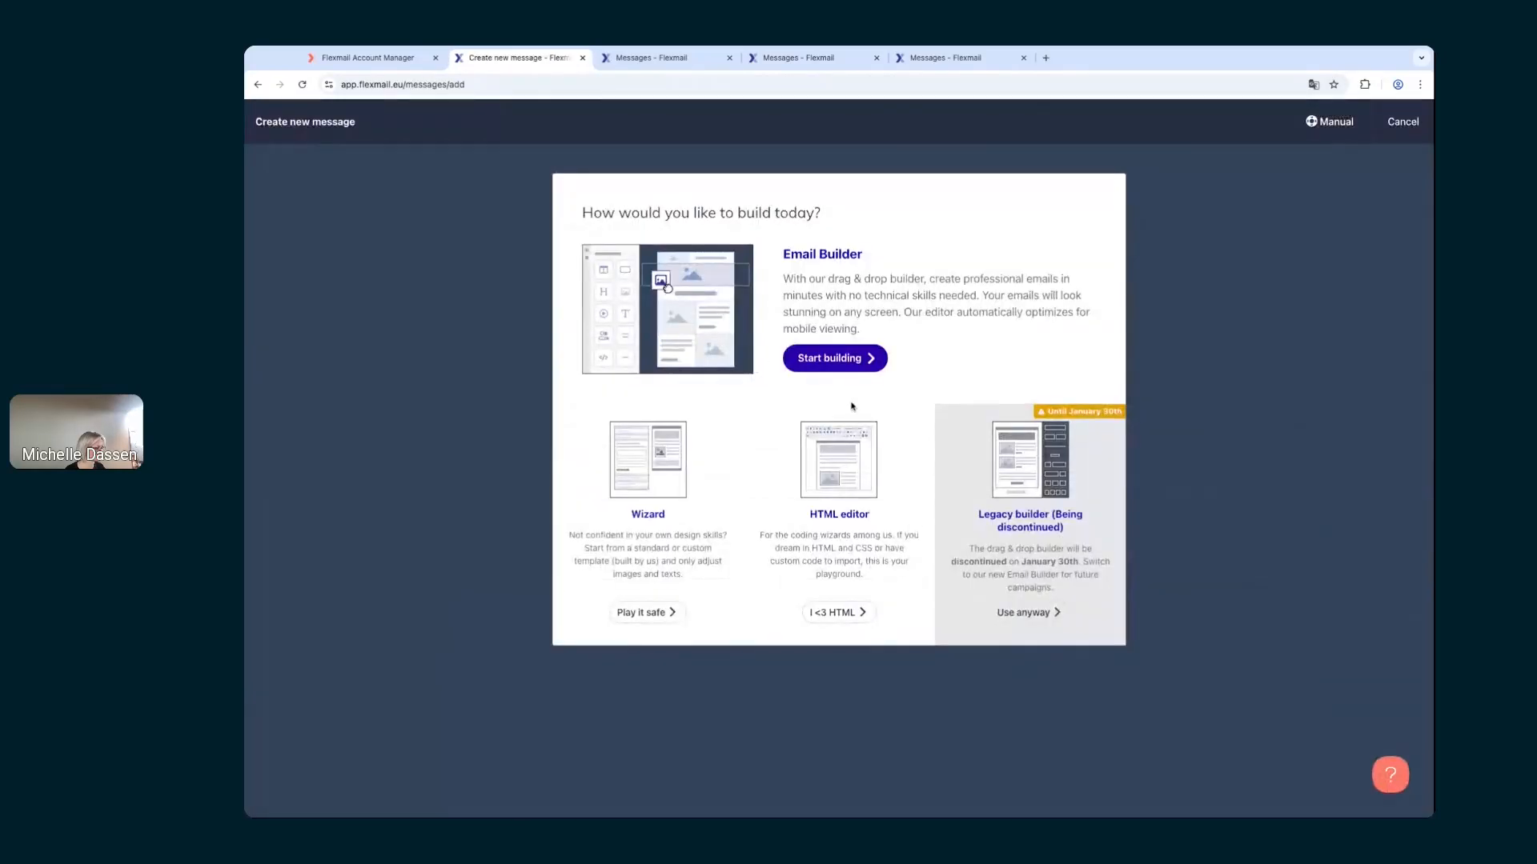
{"action": "left_click", "coordinate": [825, 359]}
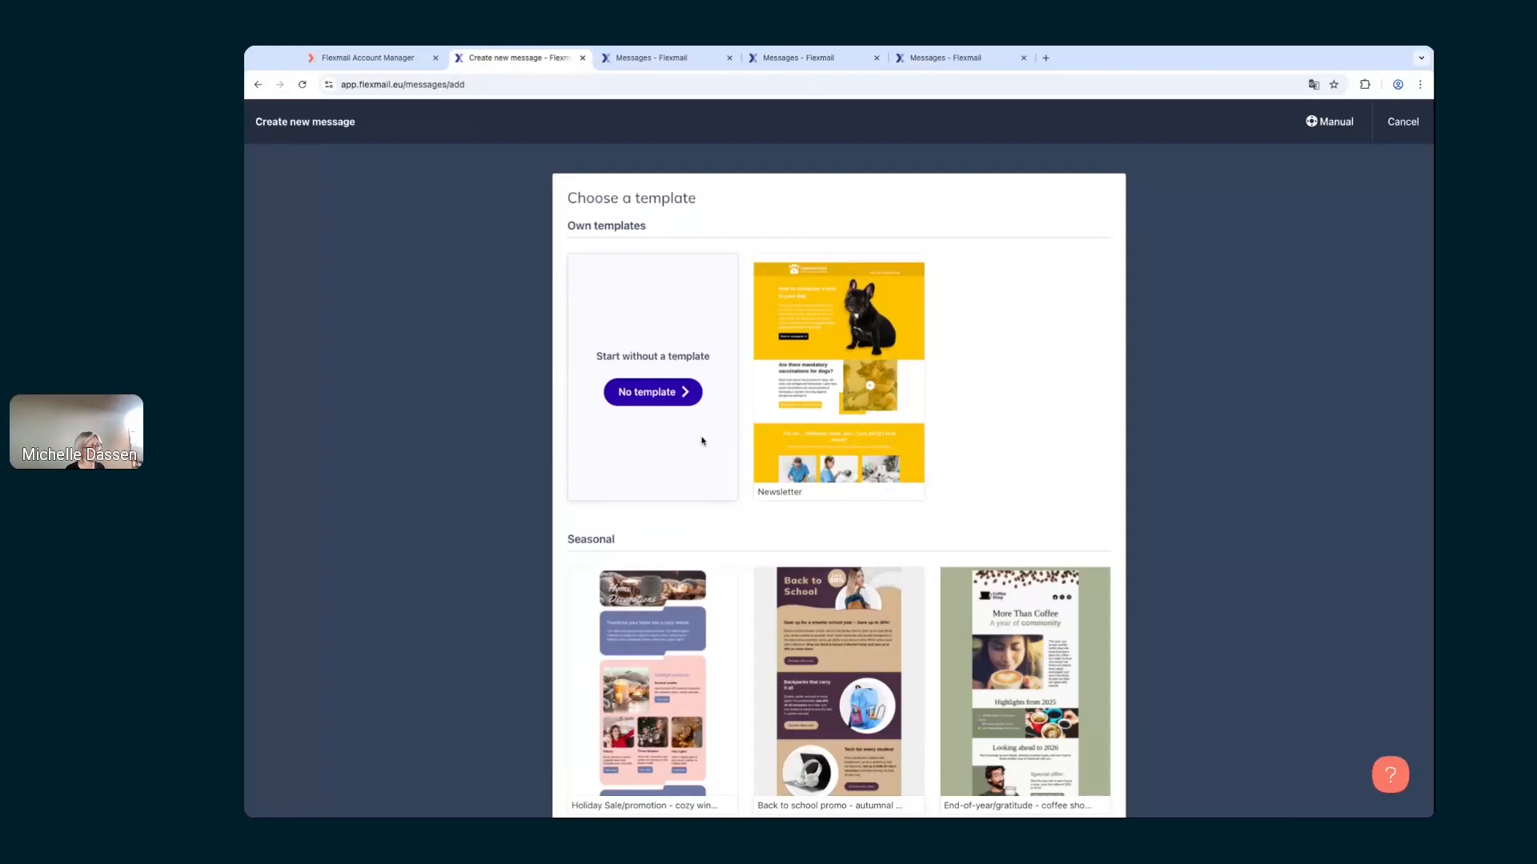
{"action": "scroll", "coordinate": [702, 440], "scroll_direction": "down", "scroll_amount": 10}
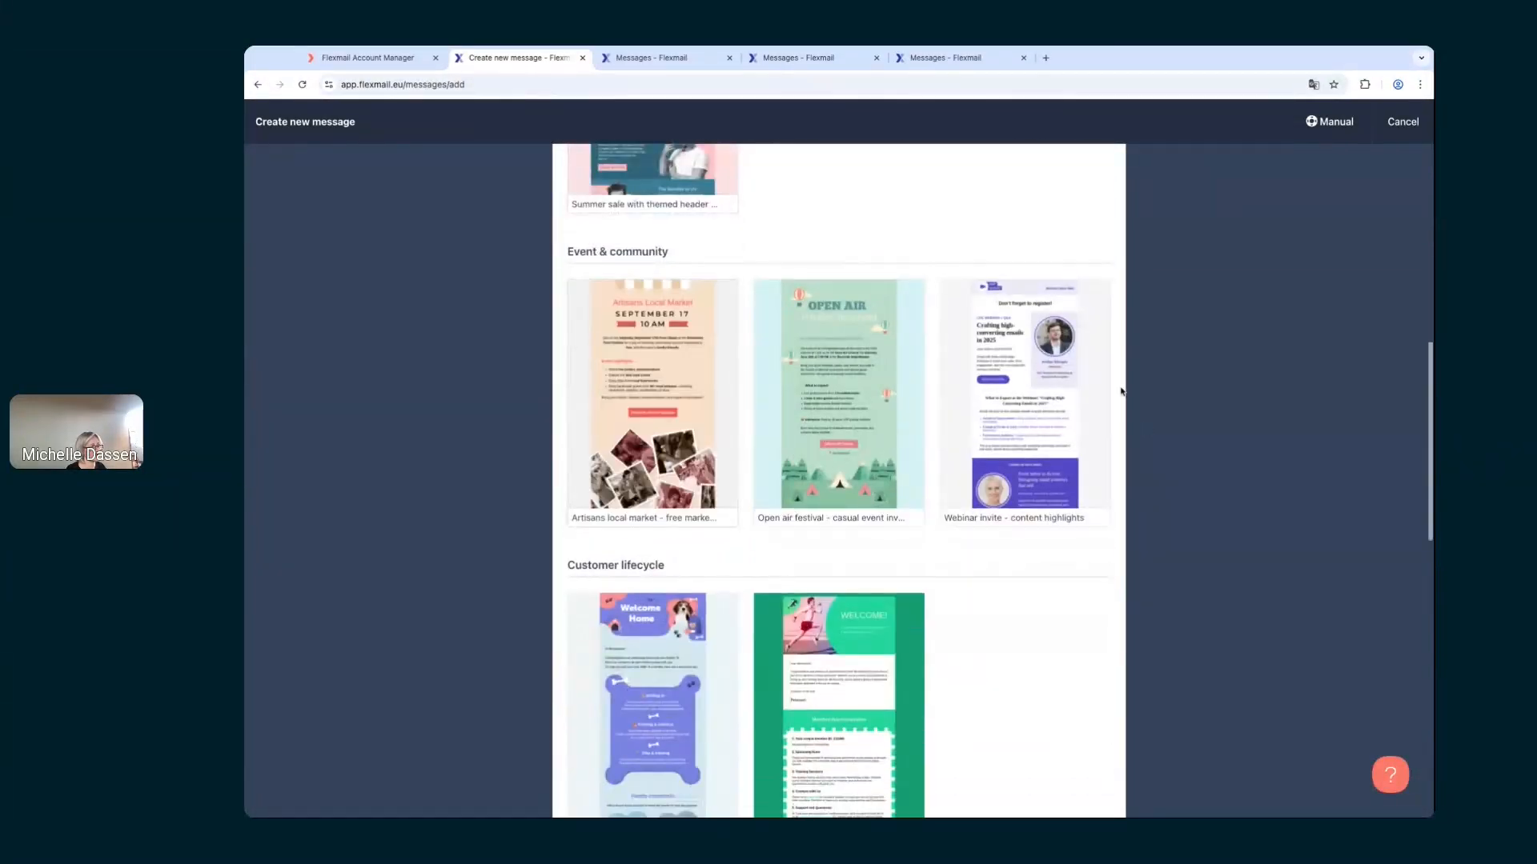
{"action": "scroll", "coordinate": [653, 689], "scroll_direction": "down", "scroll_amount": 2}
{"action": "scroll", "coordinate": [633, 640], "scroll_direction": "up", "scroll_amount": 12}
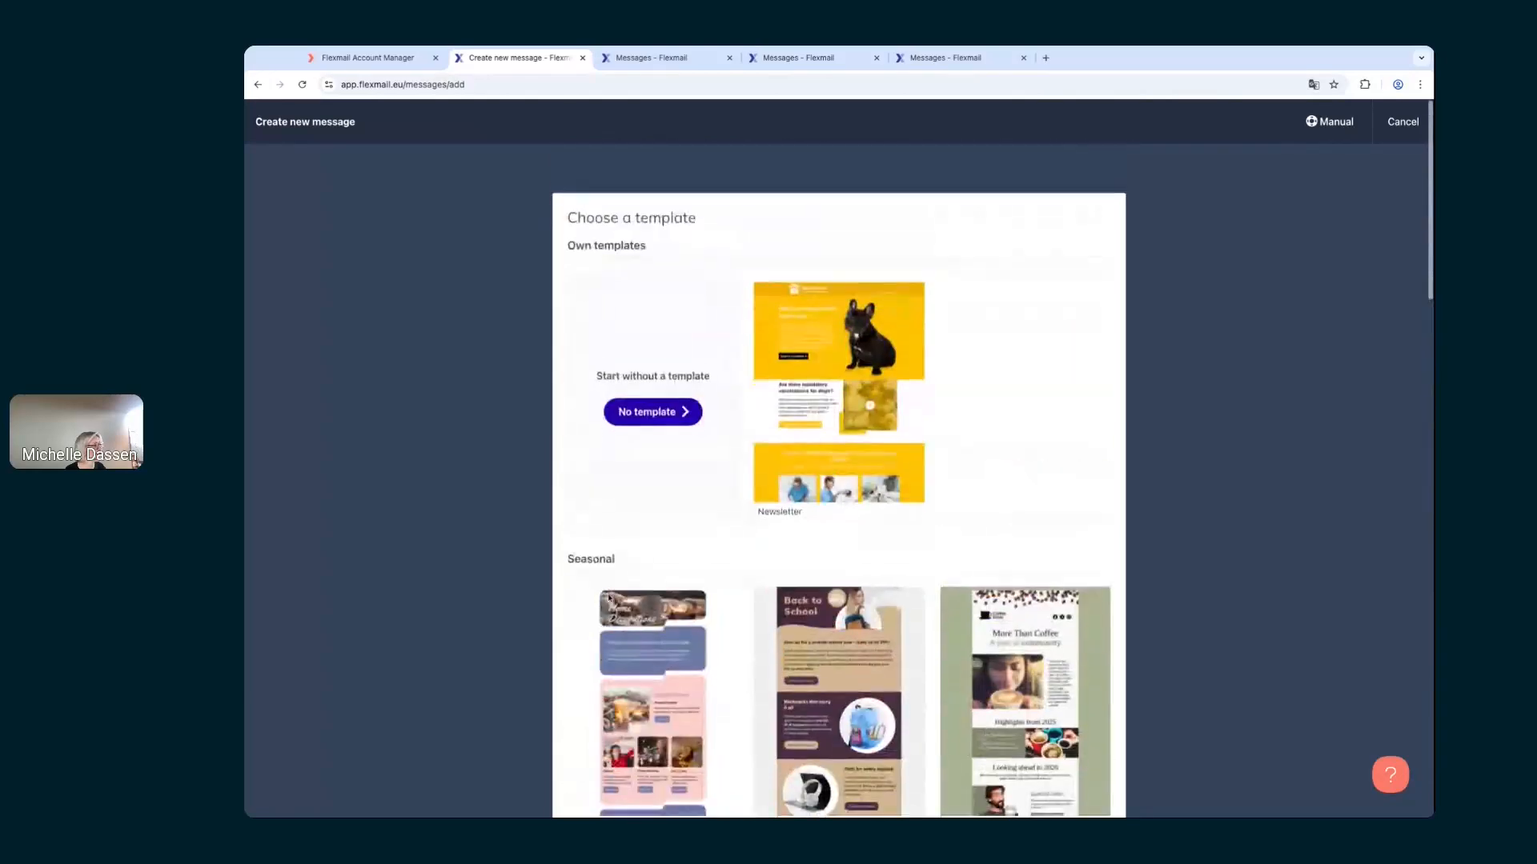
{"action": "left_click", "coordinate": [635, 402]}
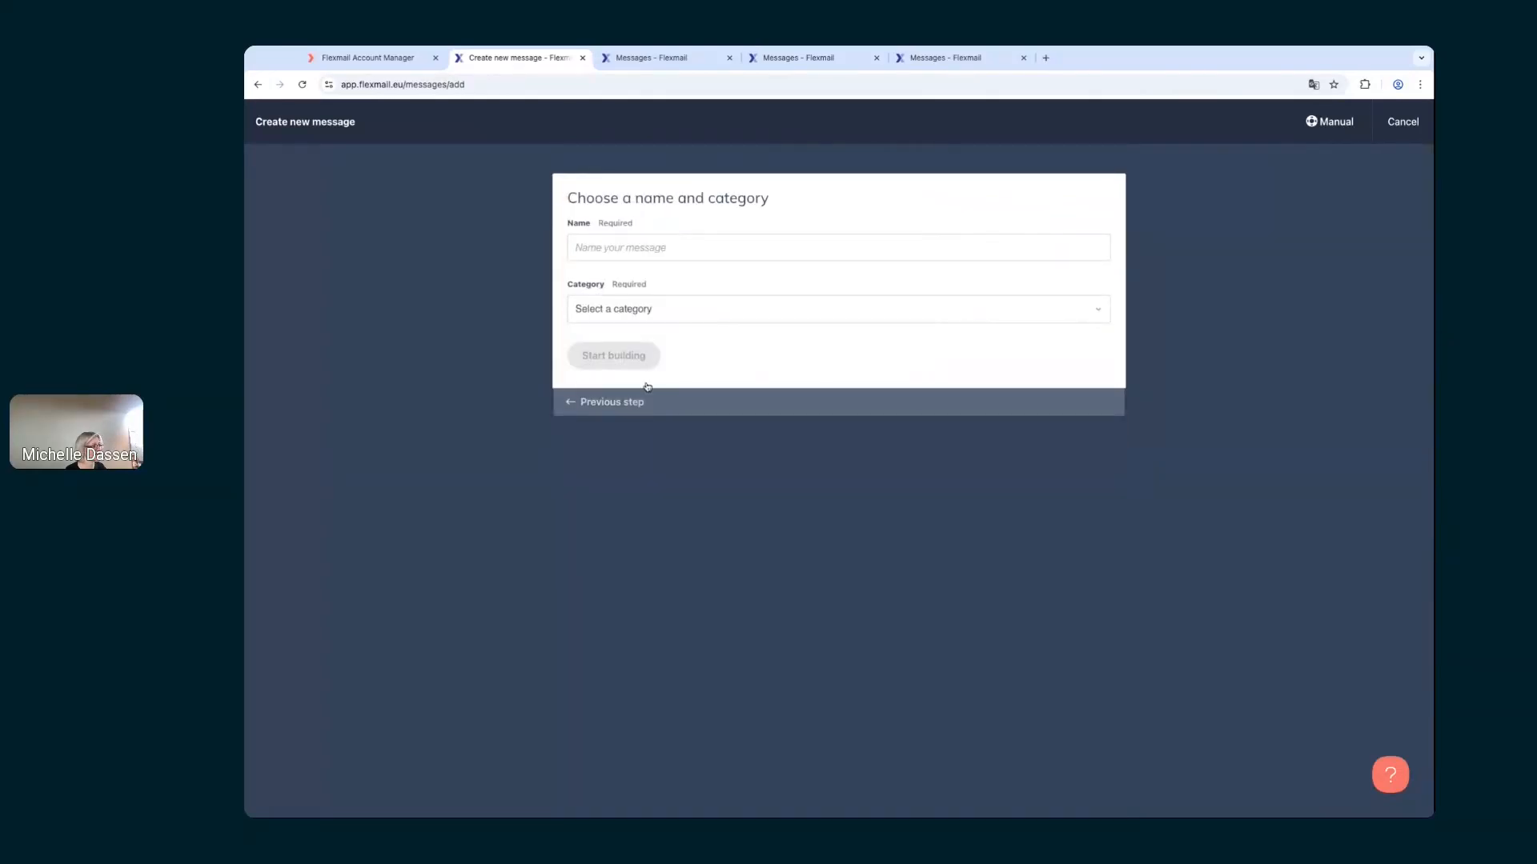
Step: Name the message "Invite email template", assign it to category 1.Dierenwinkel and start building
{"action": "left_click", "coordinate": [677, 246]}
{"action": "type", "text": "Ivite"}
{"action": "key", "text": "BackSpace"}
{"action": "key", "text": "BackSpace"}
{"action": "key", "text": "BackSpace"}
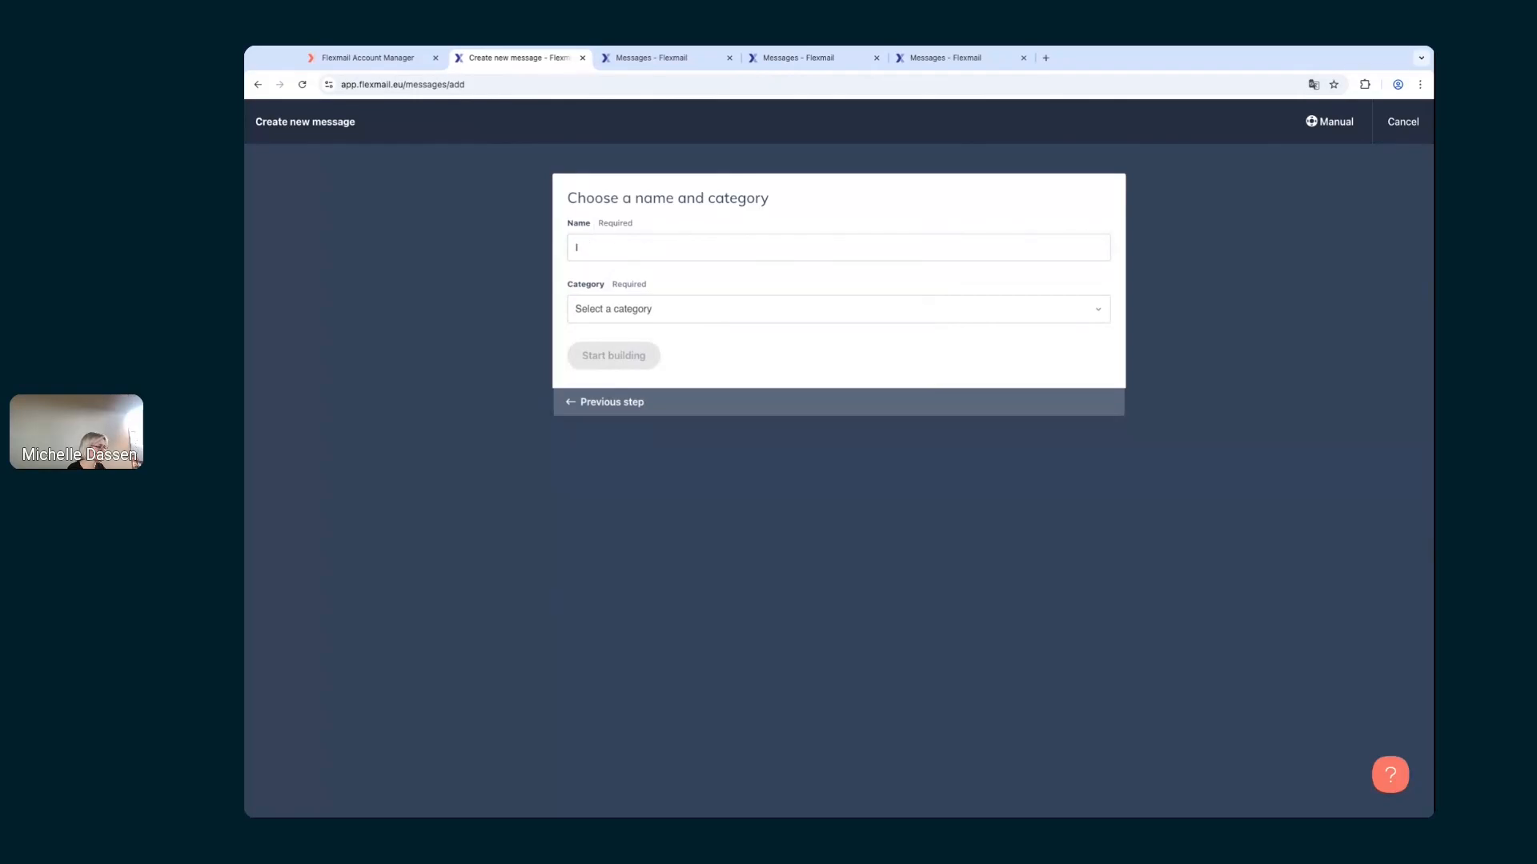
{"action": "type", "text": "nvite email template"}
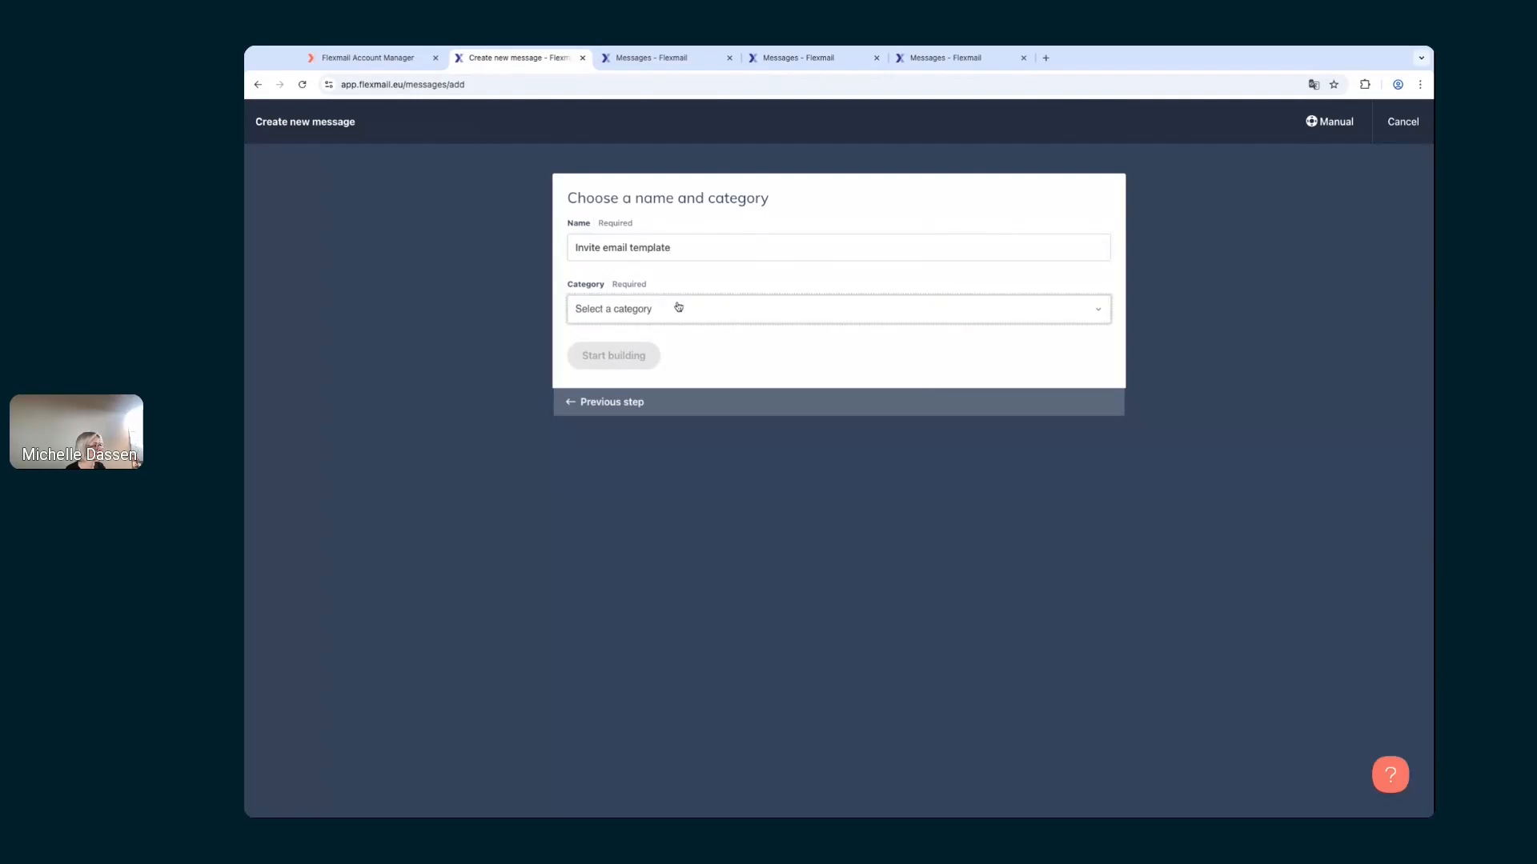
{"action": "left_click", "coordinate": [633, 357]}
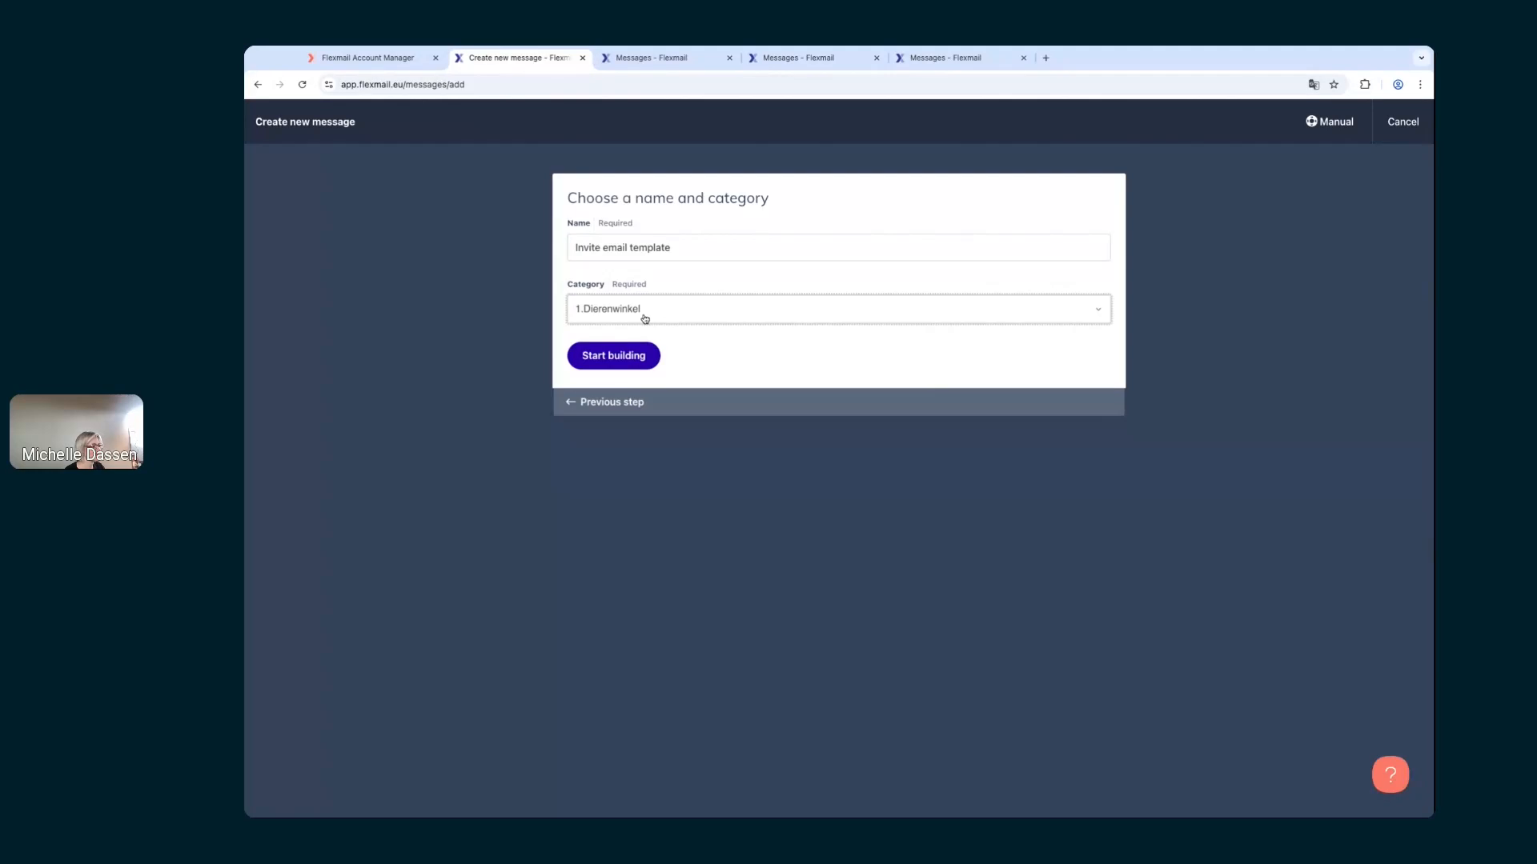
{"action": "left_click", "coordinate": [640, 353]}
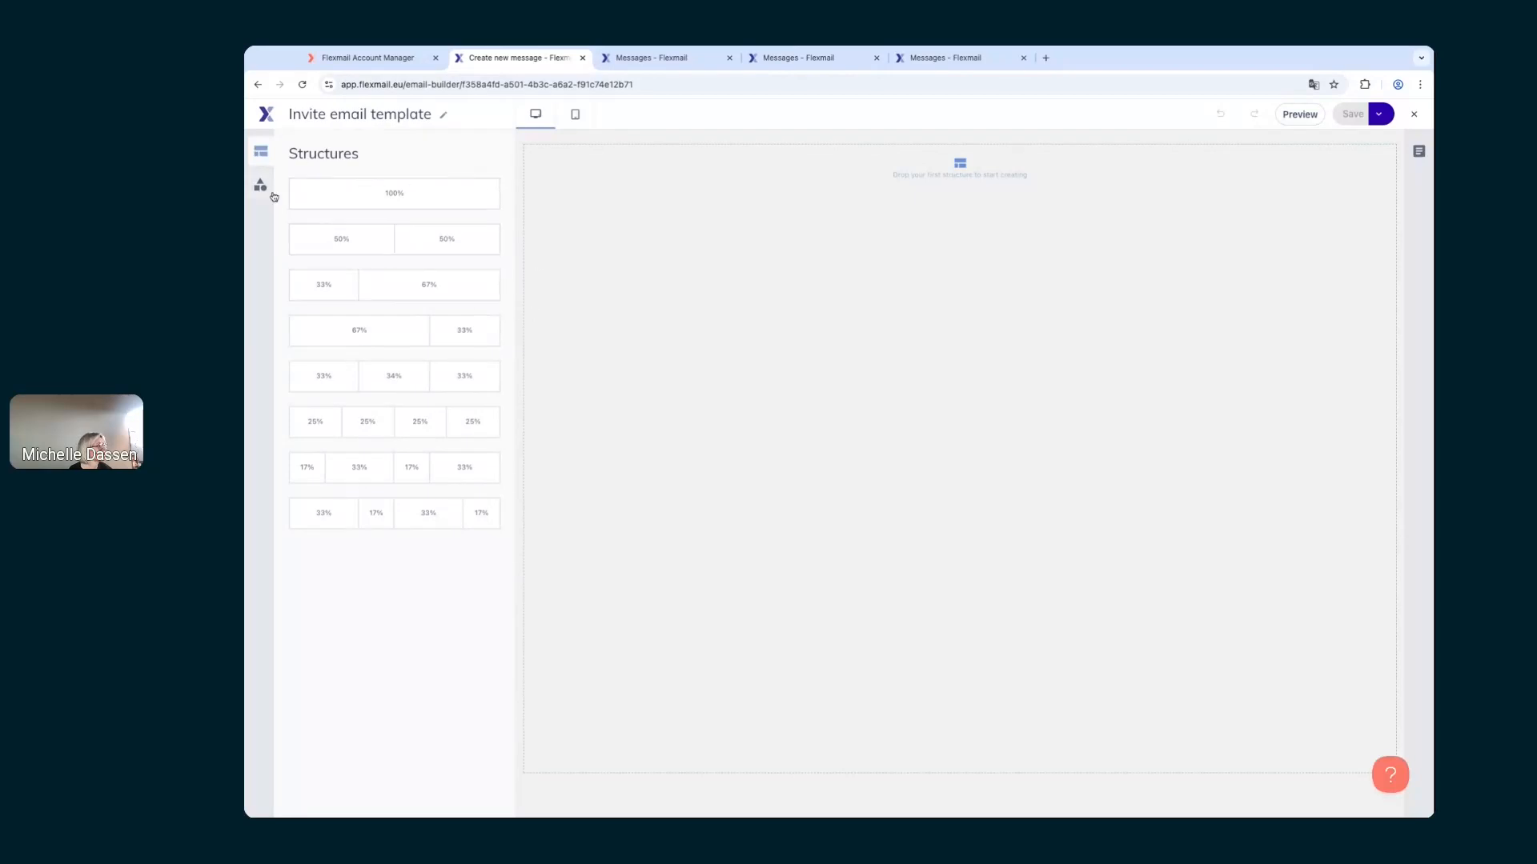
Step: Examine the builder's available elements and the default email style settings
{"action": "left_click", "coordinate": [263, 194]}
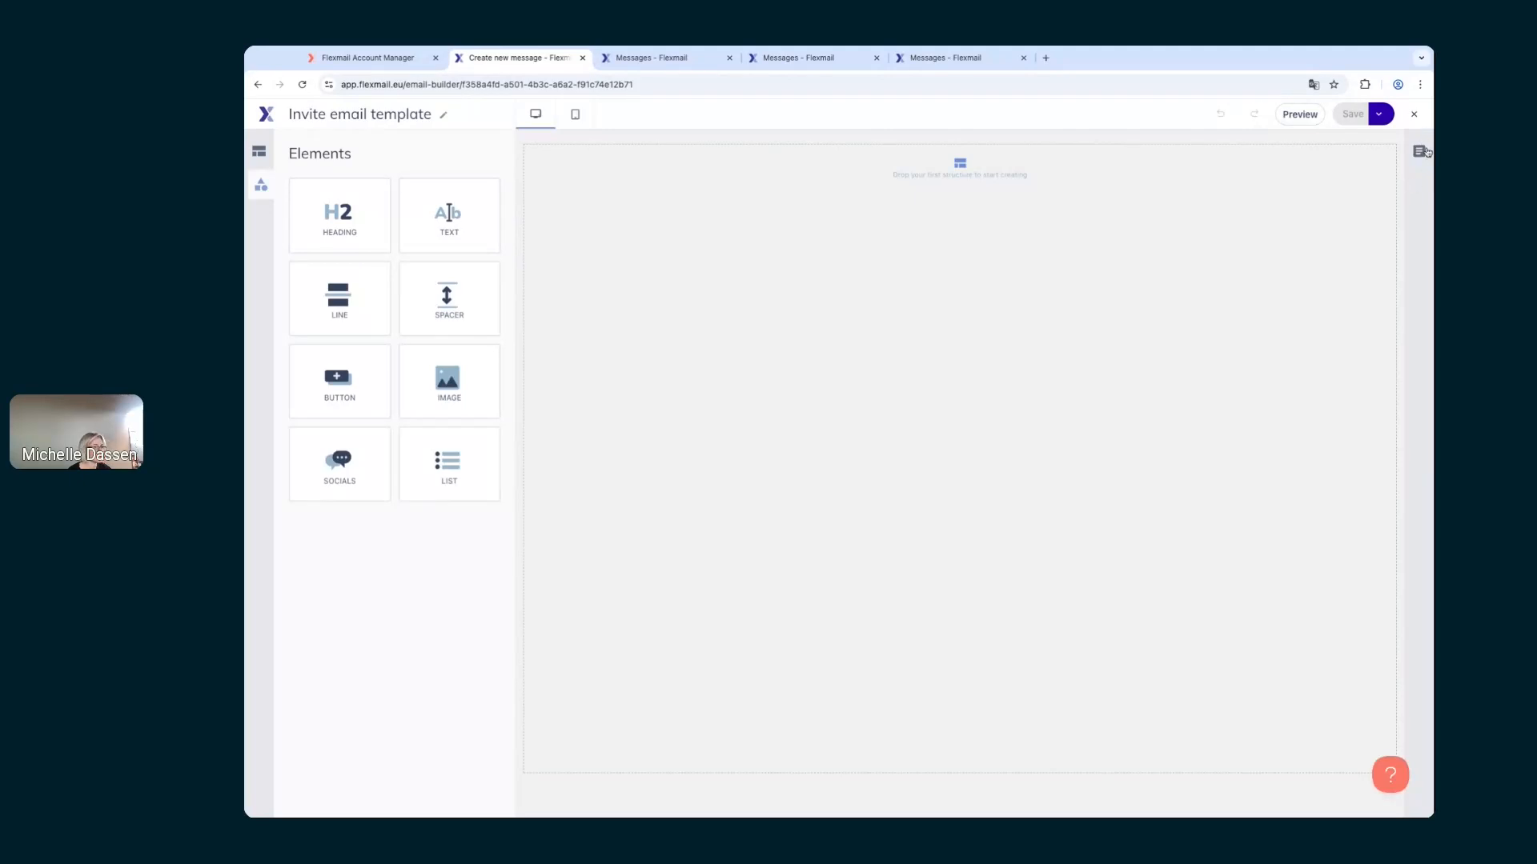
{"action": "left_click", "coordinate": [1418, 151]}
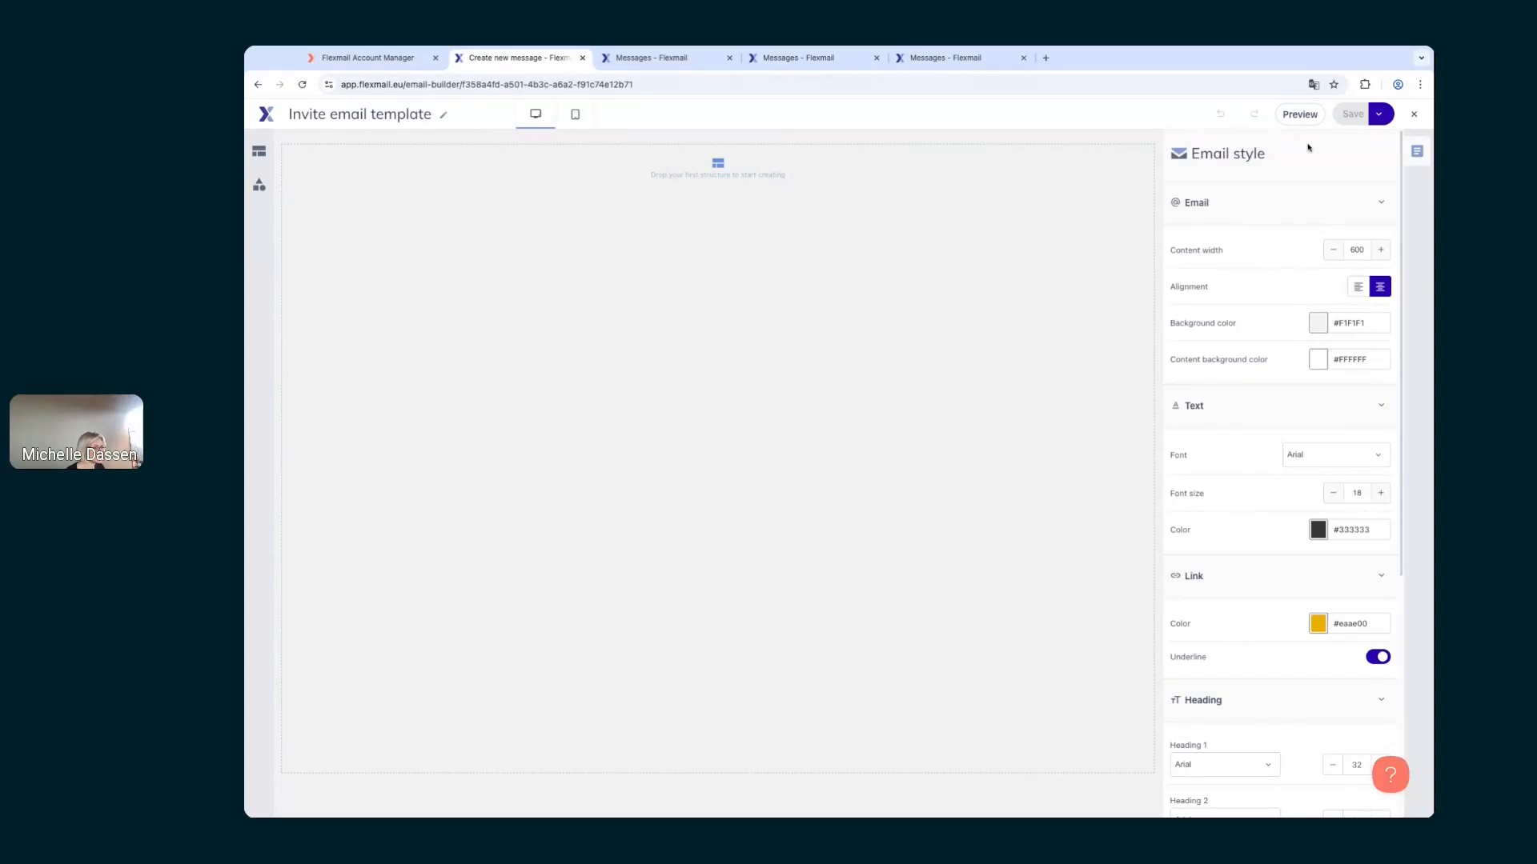
{"action": "left_click", "coordinate": [989, 197]}
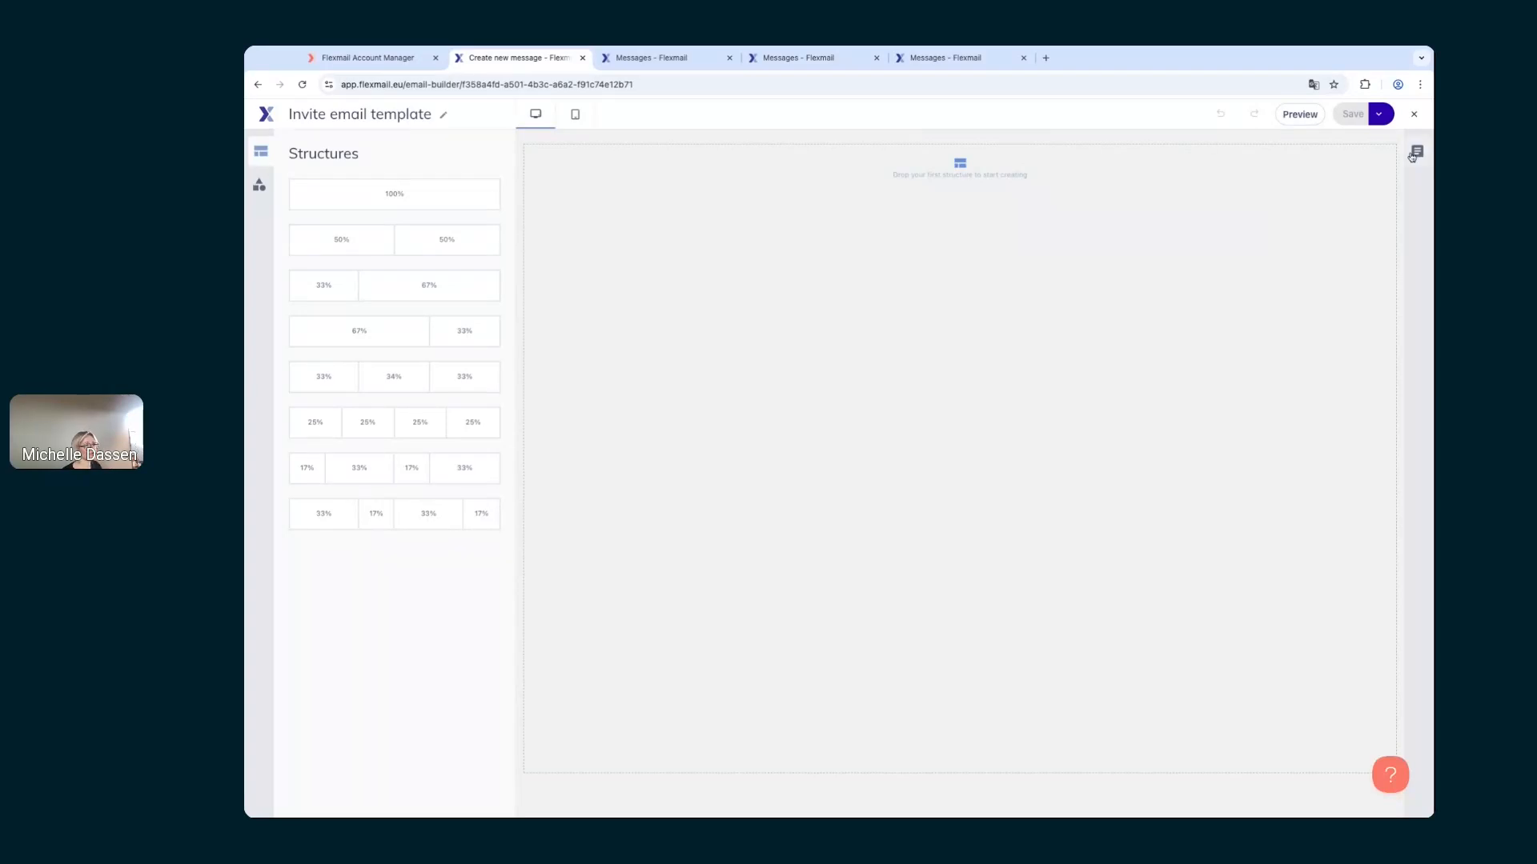
Step: Add a 100% structure to the empty email and place a heading reading "Text" in it
{"action": "left_click_drag", "start_coordinate": [393, 189], "coordinate": [680, 188]}
{"action": "left_click", "coordinate": [253, 186]}
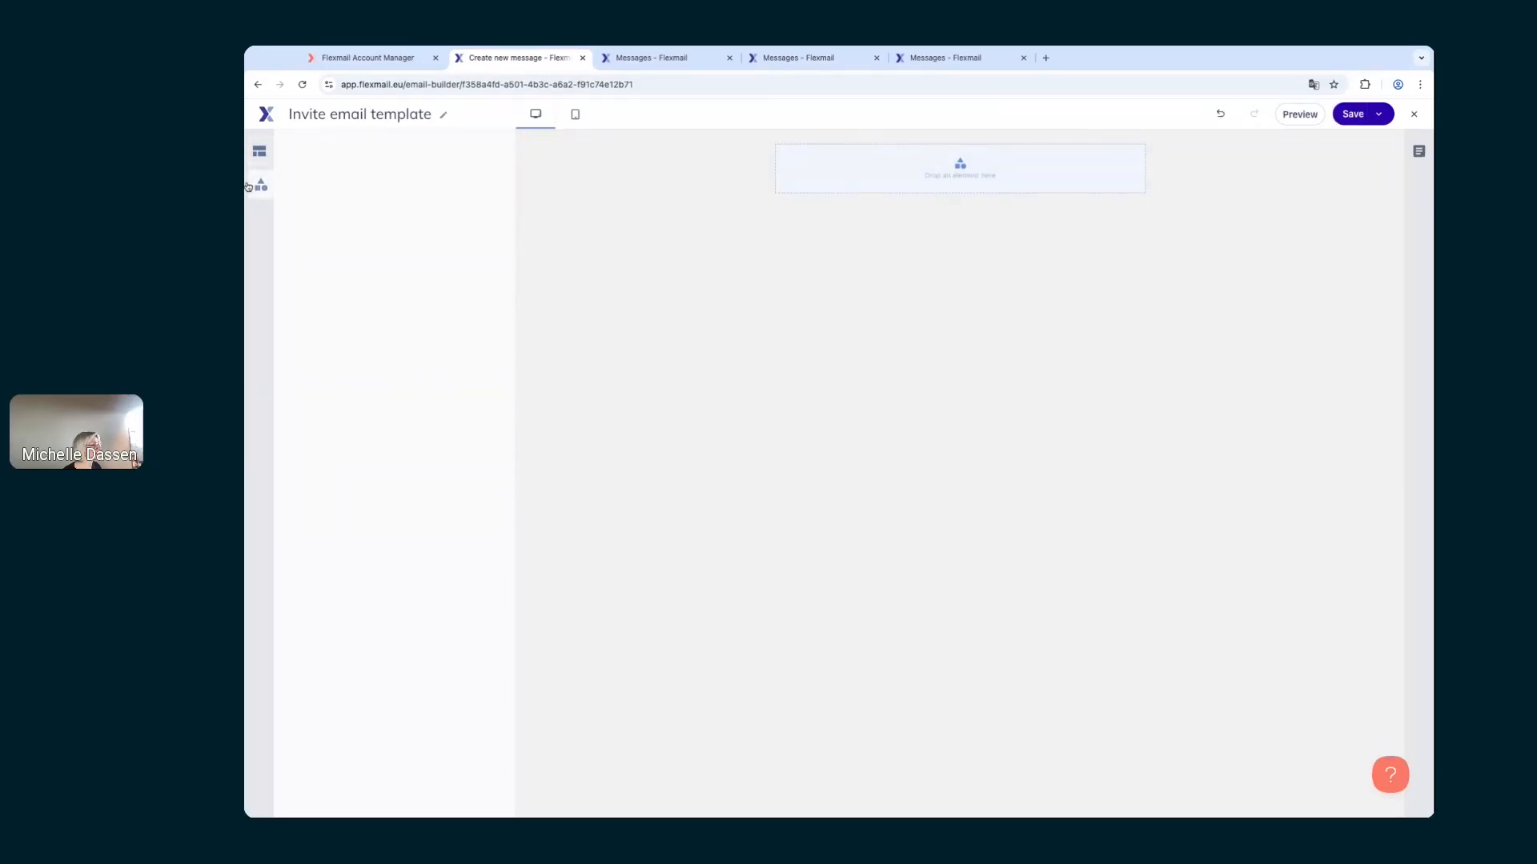
{"action": "left_click_drag", "start_coordinate": [342, 216], "coordinate": [929, 158]}
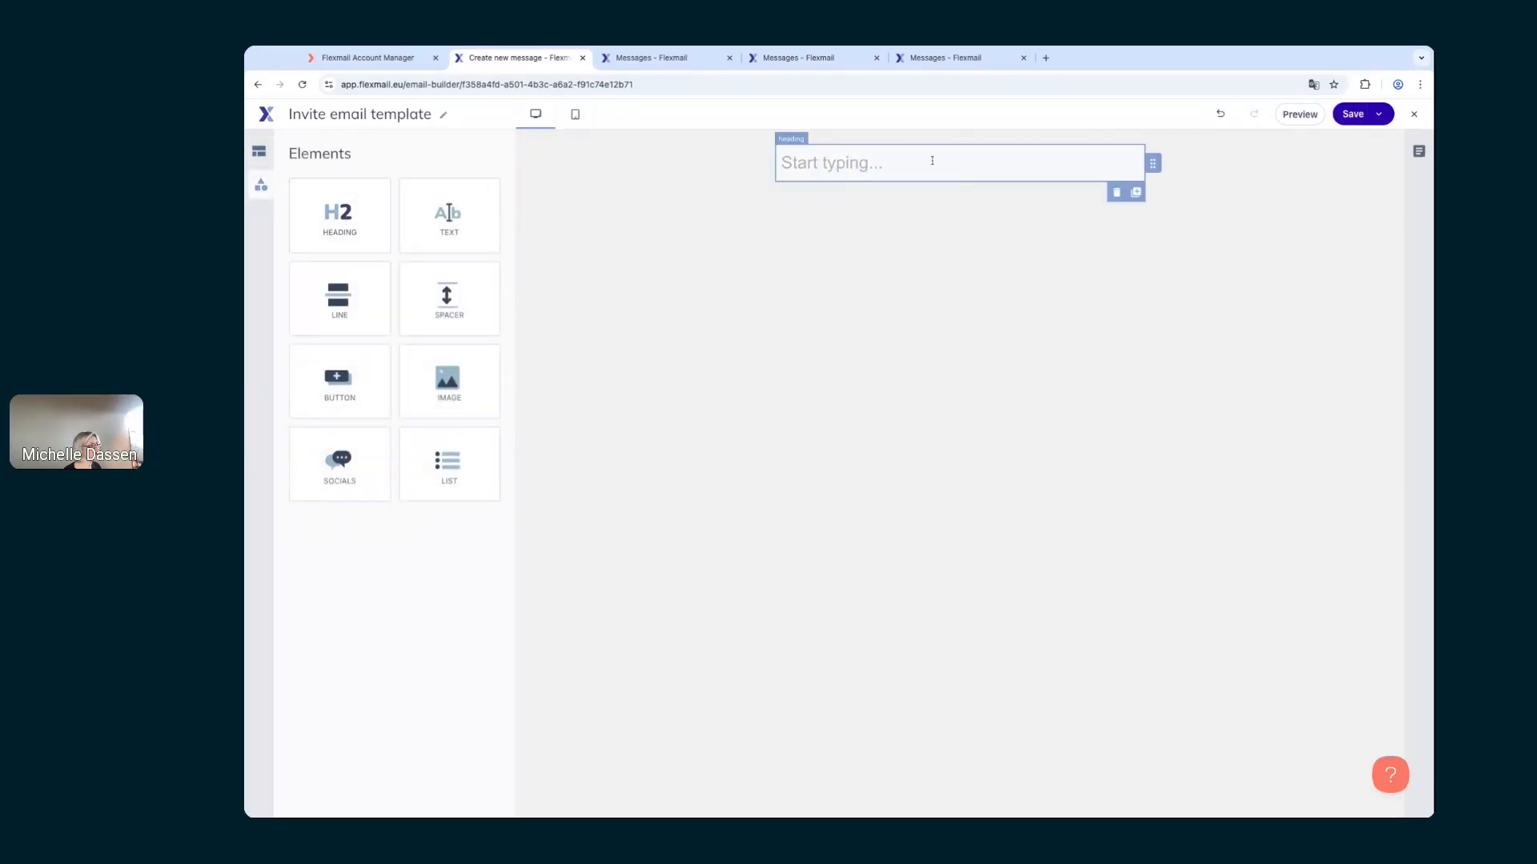
{"action": "type", "text": "Text"}
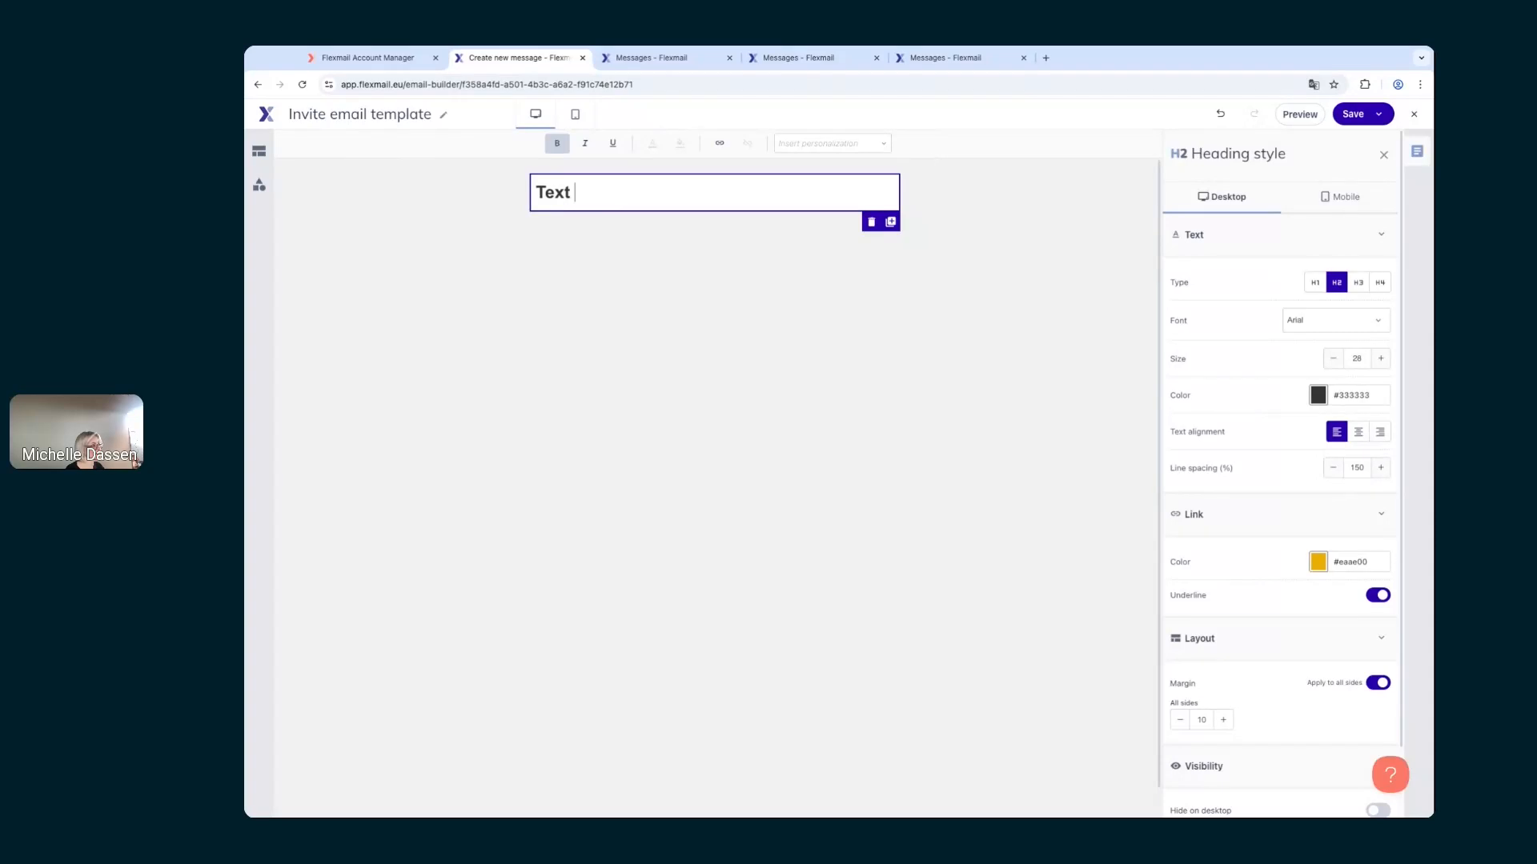
Step: Try the different heading types on the "Text" heading and set it to H1
{"action": "left_click", "coordinate": [1315, 285]}
{"action": "left_click", "coordinate": [1337, 287]}
{"action": "left_click", "coordinate": [1359, 287]}
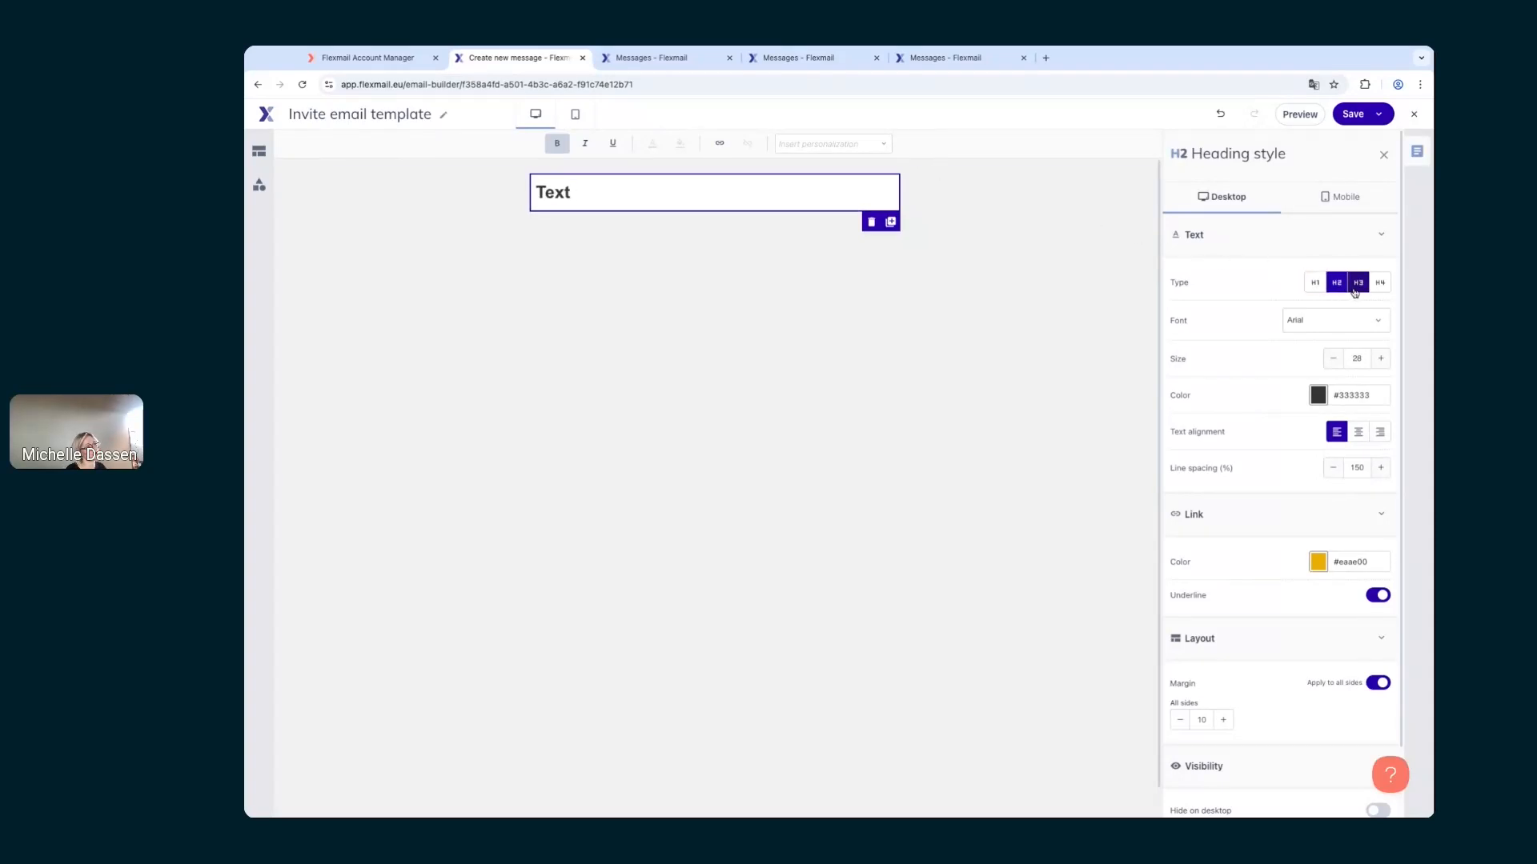
{"action": "left_click", "coordinate": [1382, 288]}
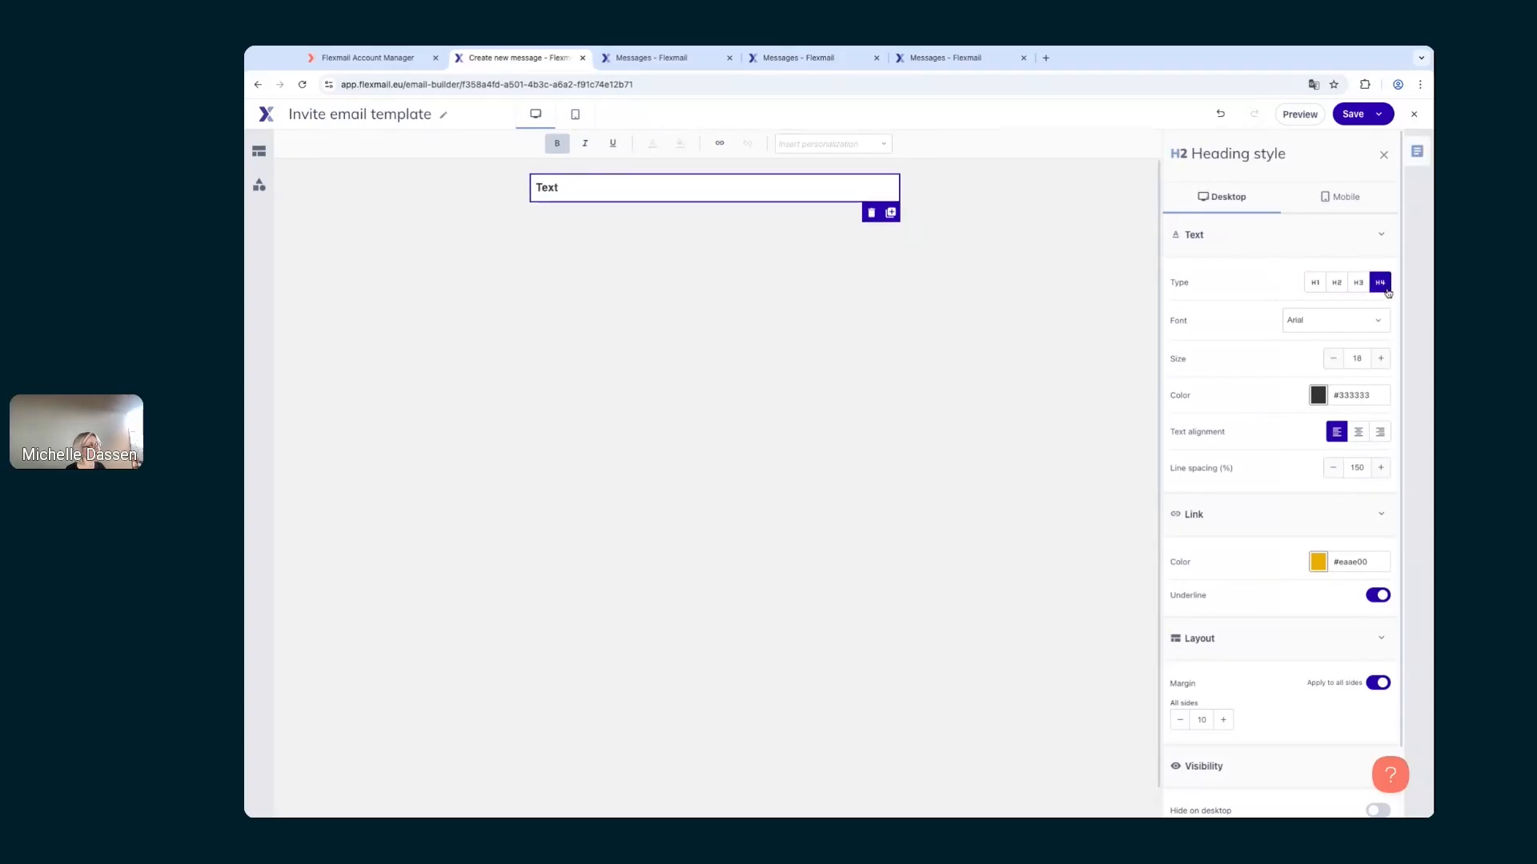
{"action": "left_click", "coordinate": [1308, 289]}
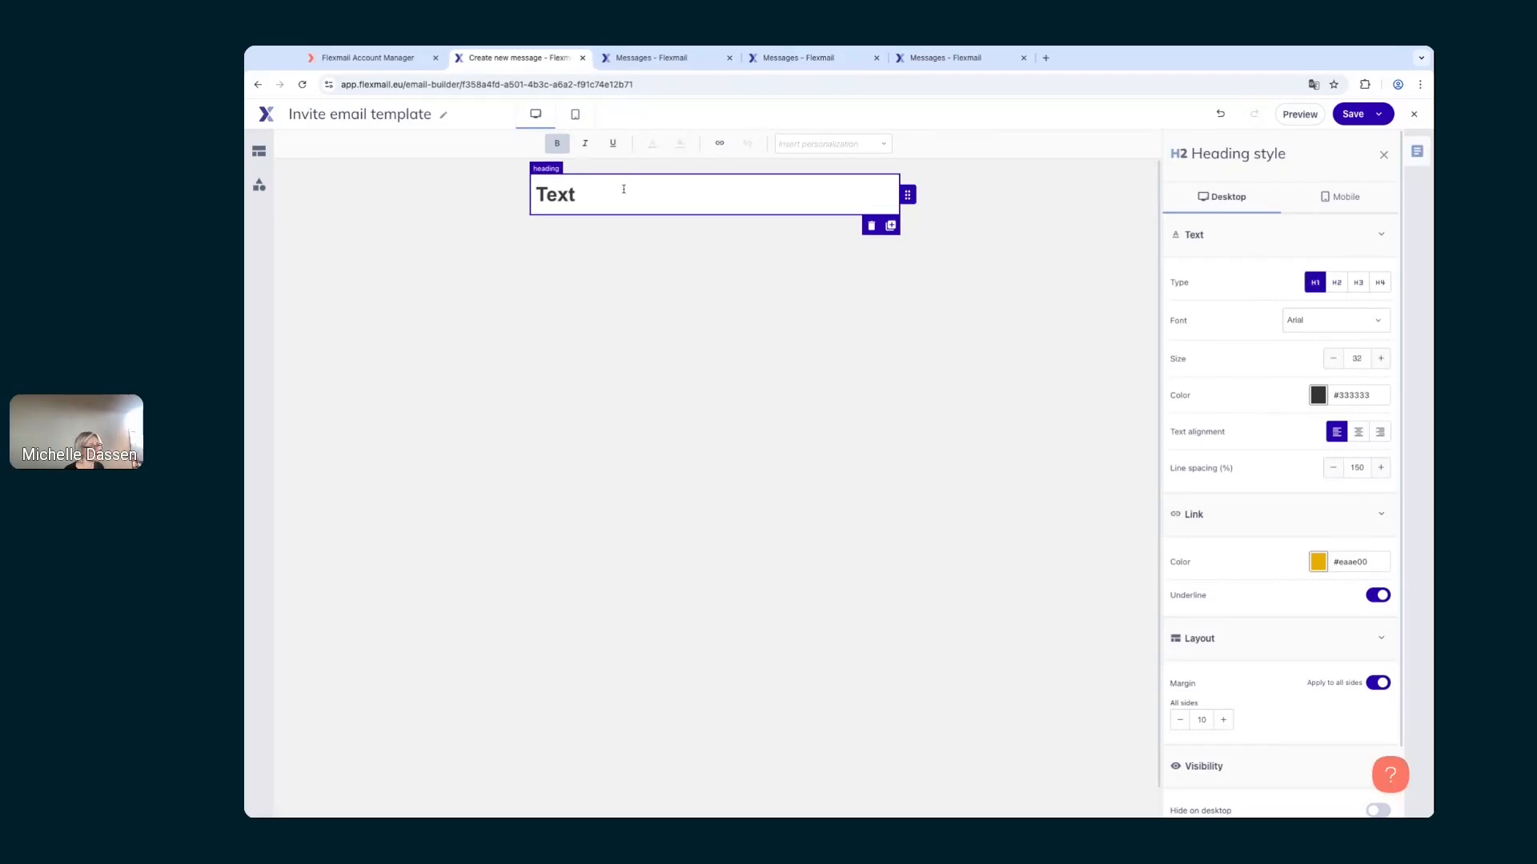
Step: Raise the "Text" heading's font size to 41
{"action": "left_click", "coordinate": [1381, 360]}
{"action": "left_click", "coordinate": [1380, 359]}
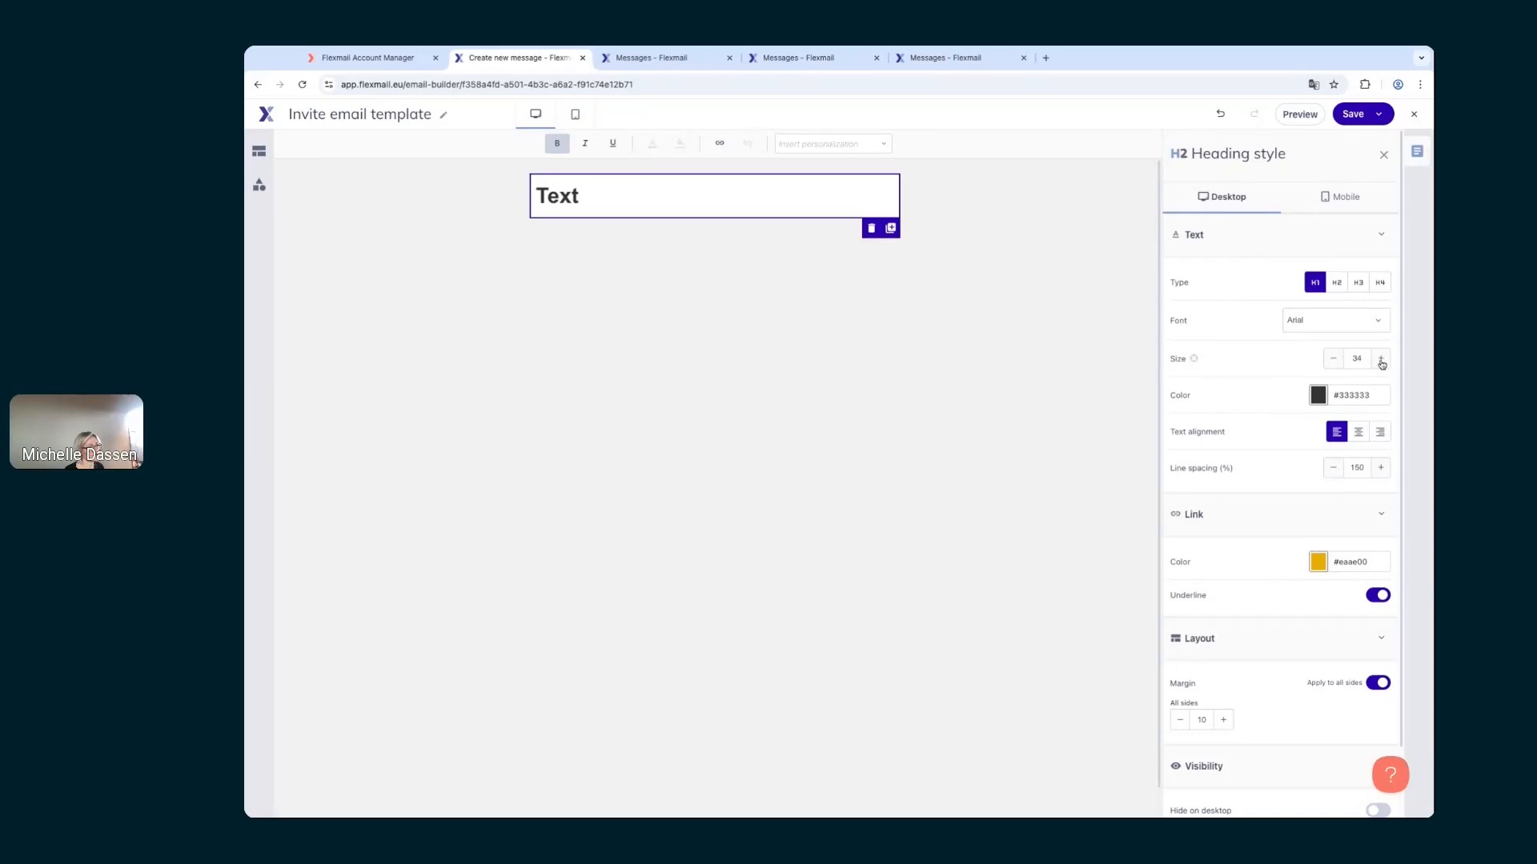
{"action": "left_click", "coordinate": [1380, 359]}
{"action": "left_click", "coordinate": [1381, 360]}
{"action": "left_click", "coordinate": [1381, 360]}
{"action": "left_click", "coordinate": [1381, 360]}
{"action": "left_click", "coordinate": [1381, 359]}
{"action": "left_click", "coordinate": [1380, 359]}
{"action": "left_click", "coordinate": [1381, 360]}
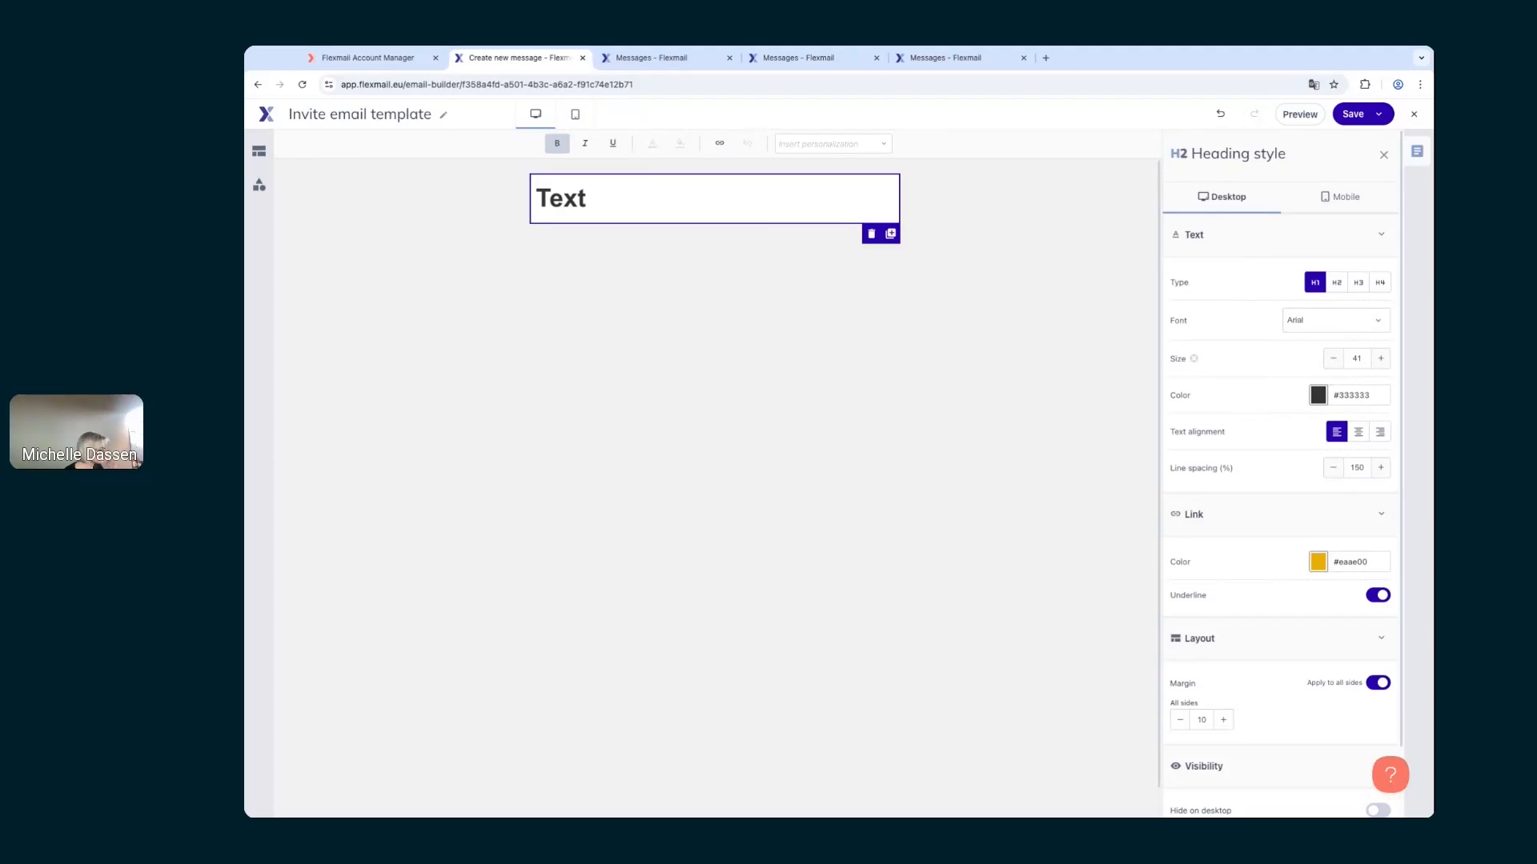
Step: Compare the general email style settings with the "Text" heading's own style settings
{"action": "left_click", "coordinate": [1387, 153]}
{"action": "left_click", "coordinate": [1414, 153]}
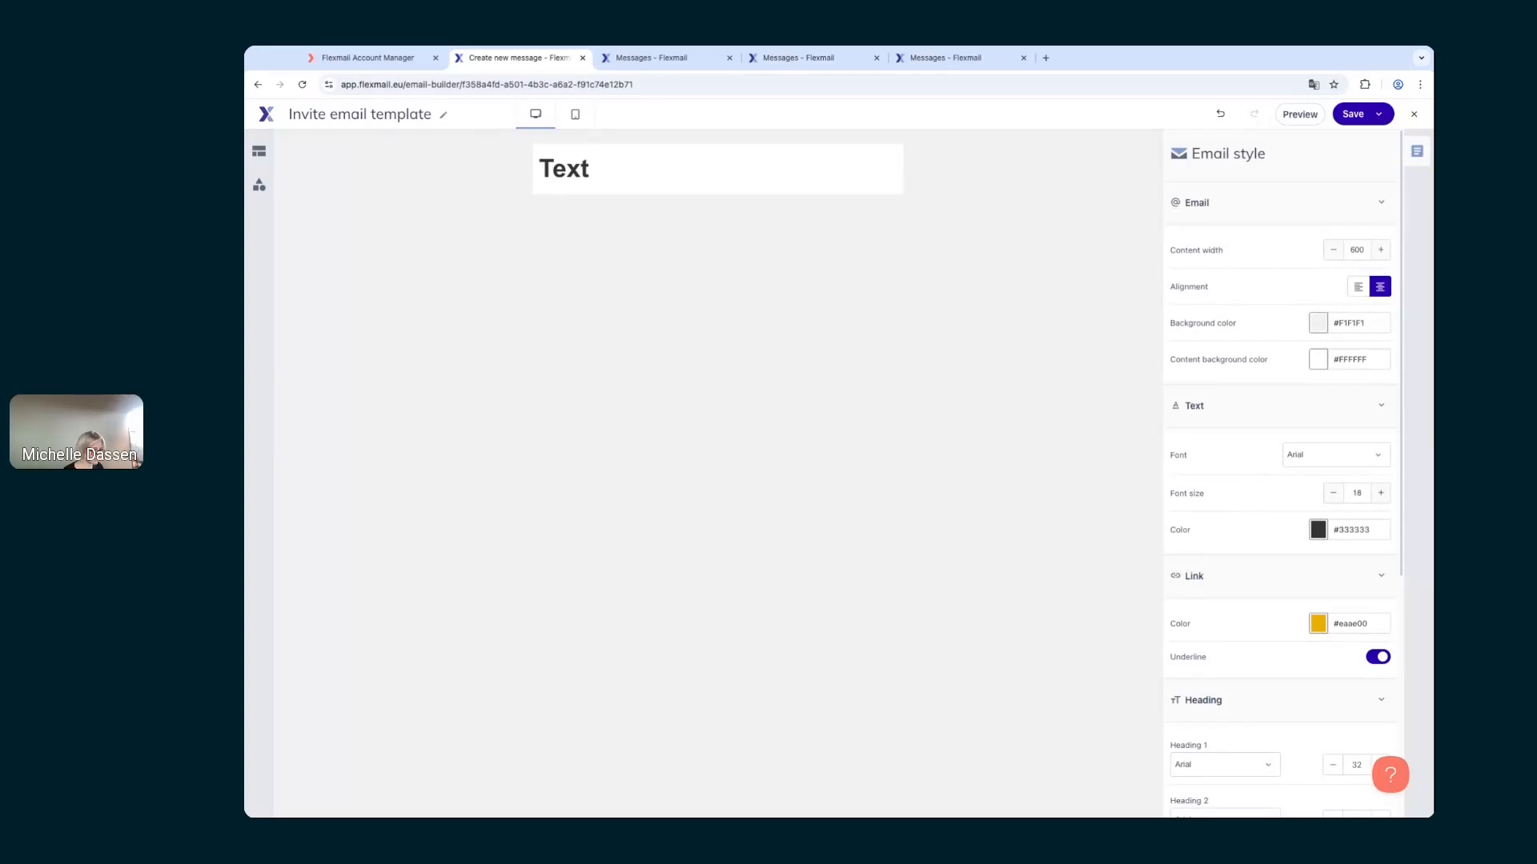
{"action": "left_click", "coordinate": [545, 176]}
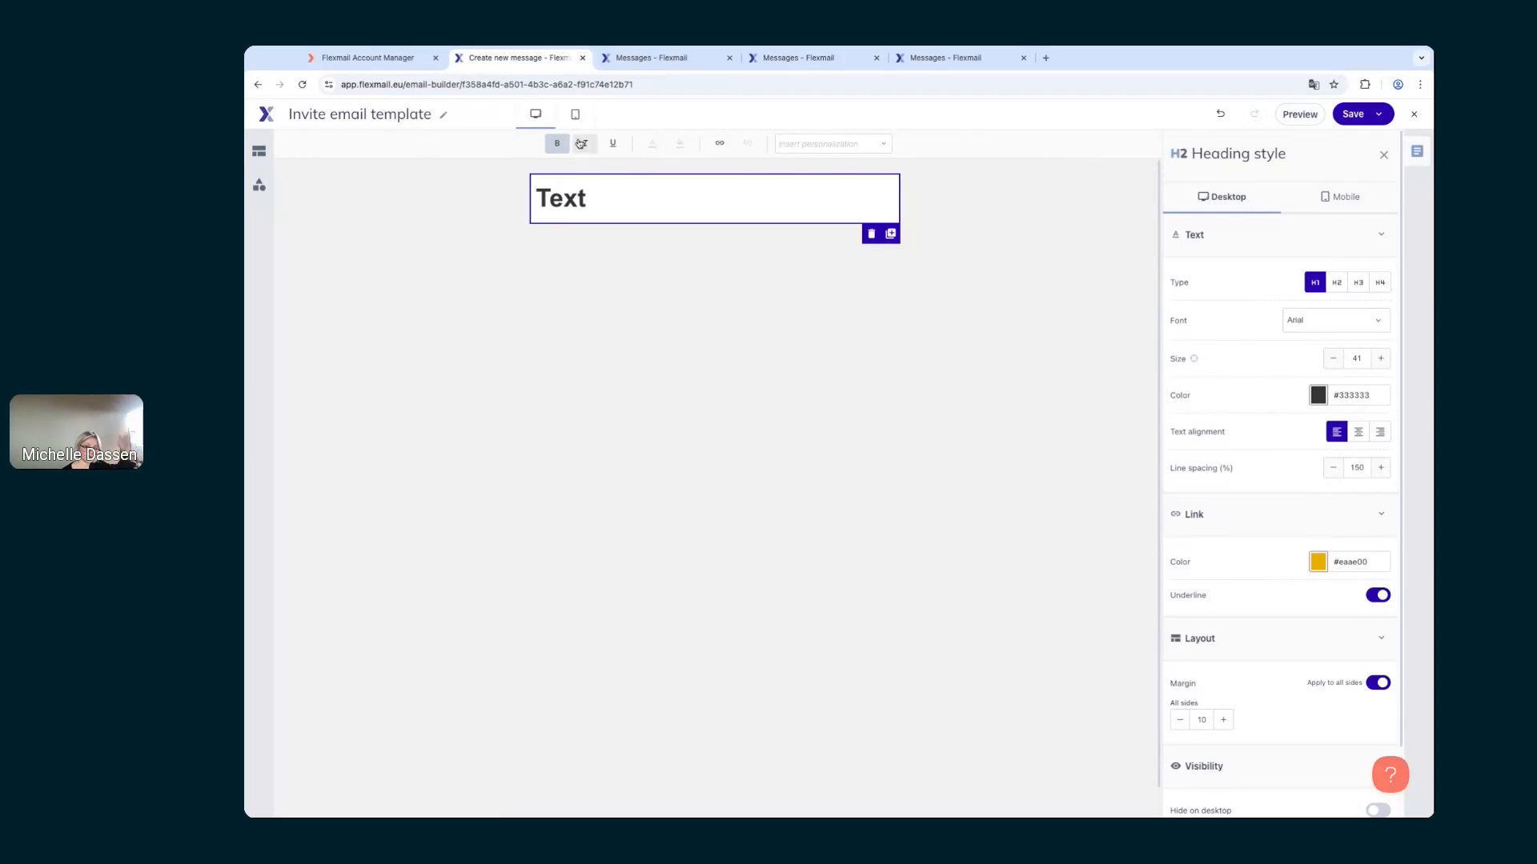
{"action": "scroll", "coordinate": [639, 294], "scroll_direction": "down", "scroll_amount": 1}
{"action": "scroll", "coordinate": [639, 294], "scroll_direction": "up", "scroll_amount": 1}
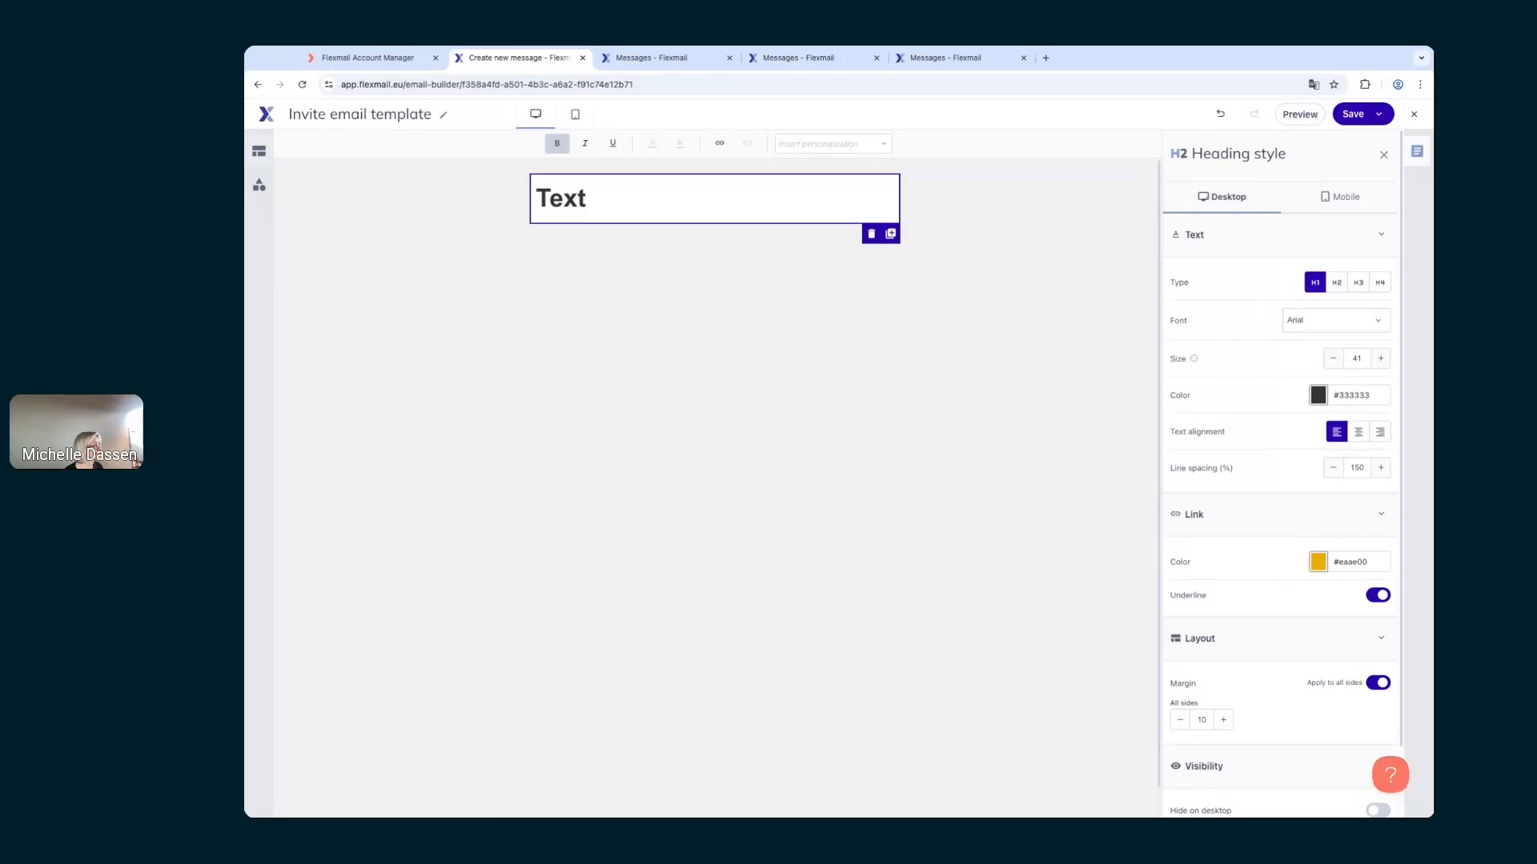
Step: Add a 50%/50% structure below the heading and move the "Text" heading into its left column
{"action": "left_click", "coordinate": [260, 151]}
{"action": "left_click_drag", "start_coordinate": [339, 241], "coordinate": [937, 226]}
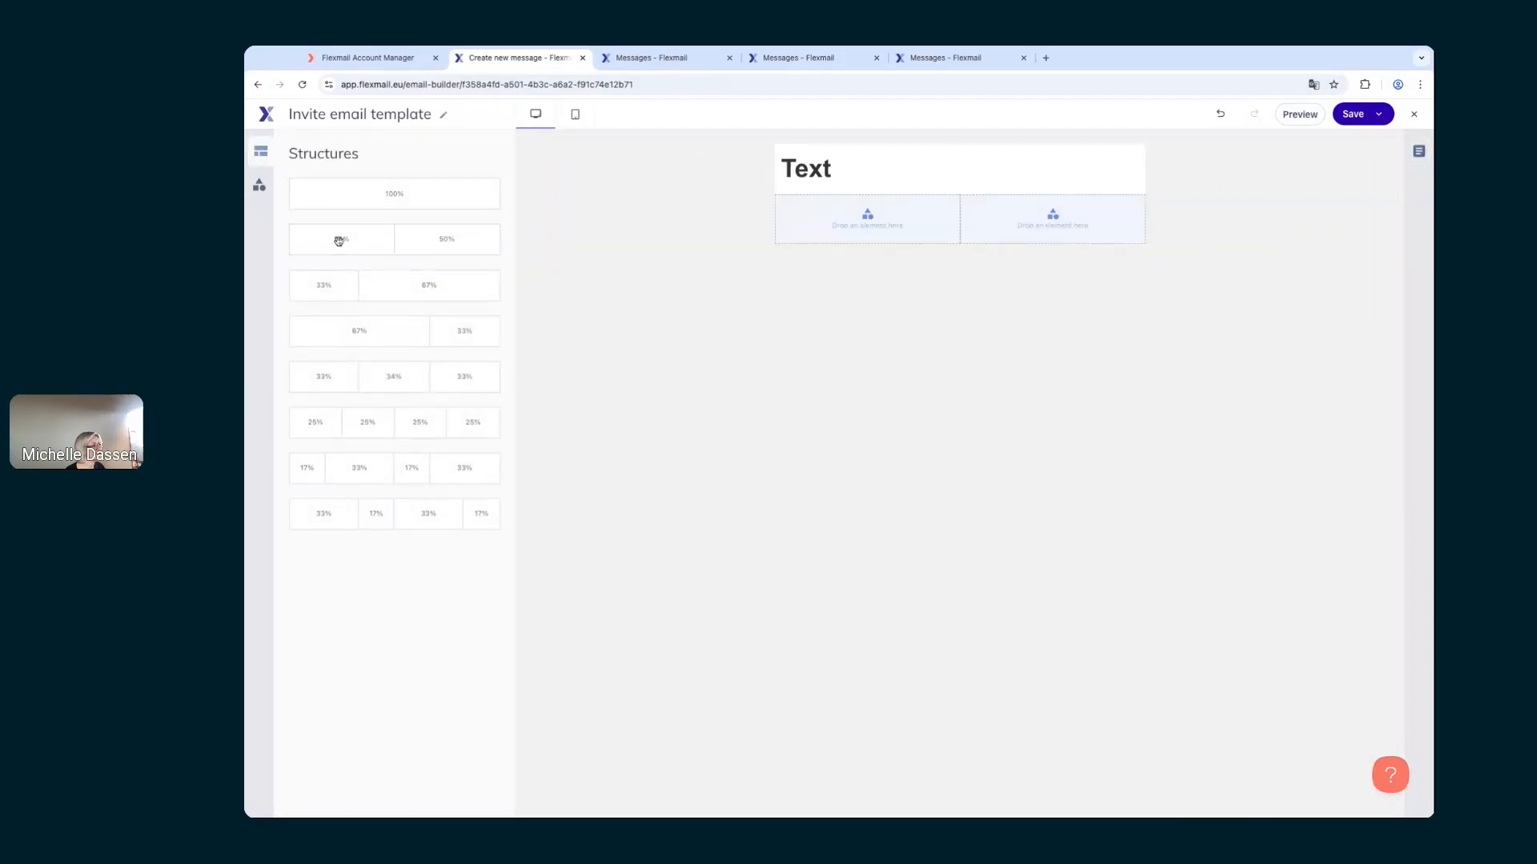
{"action": "left_click", "coordinate": [259, 185]}
{"action": "left_click", "coordinate": [836, 170]}
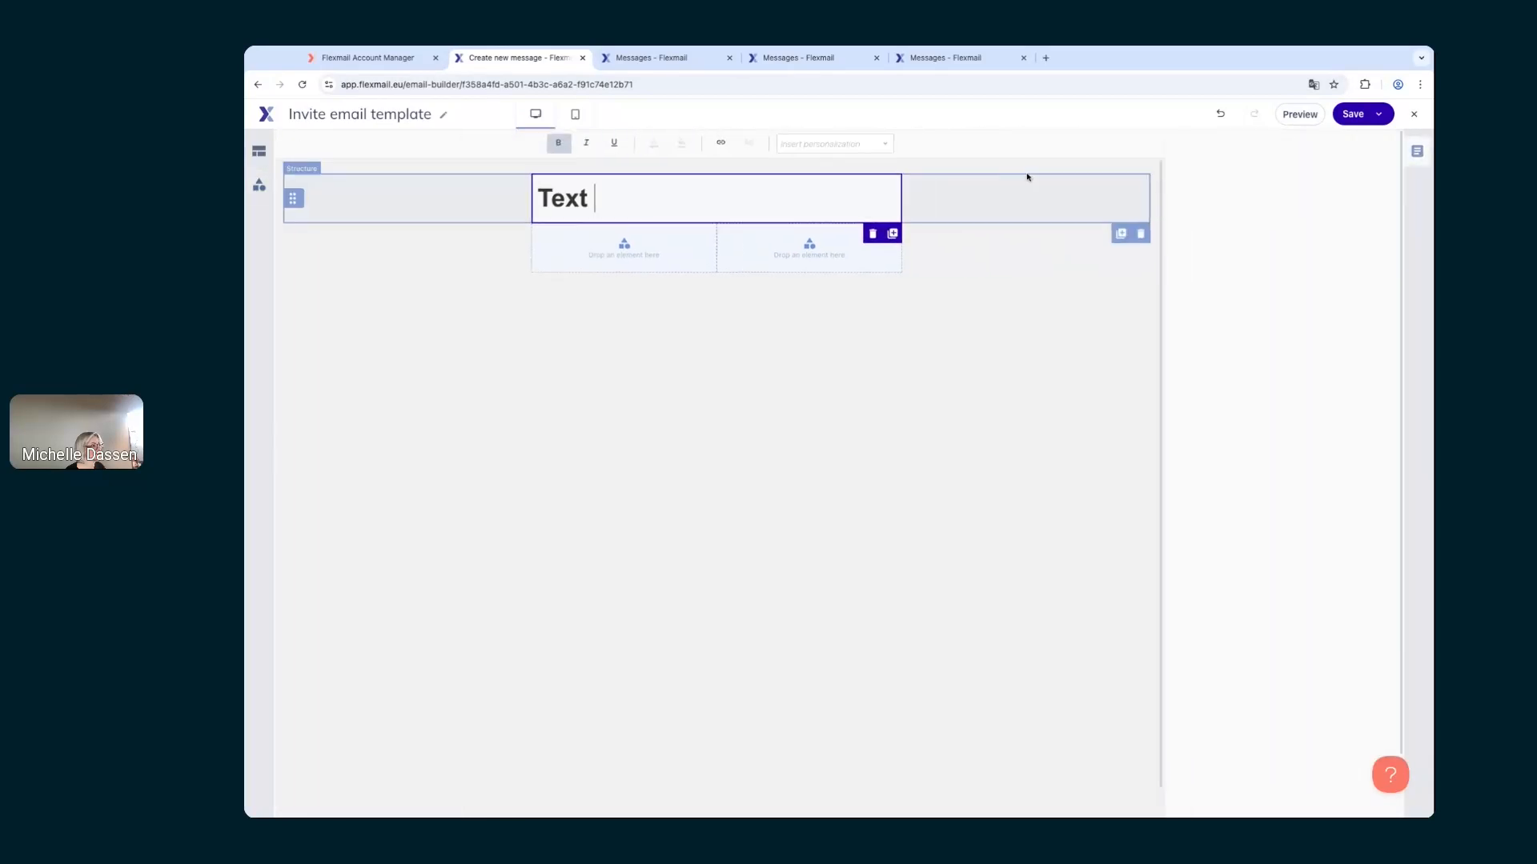
{"action": "left_click_drag", "start_coordinate": [908, 199], "coordinate": [624, 248]}
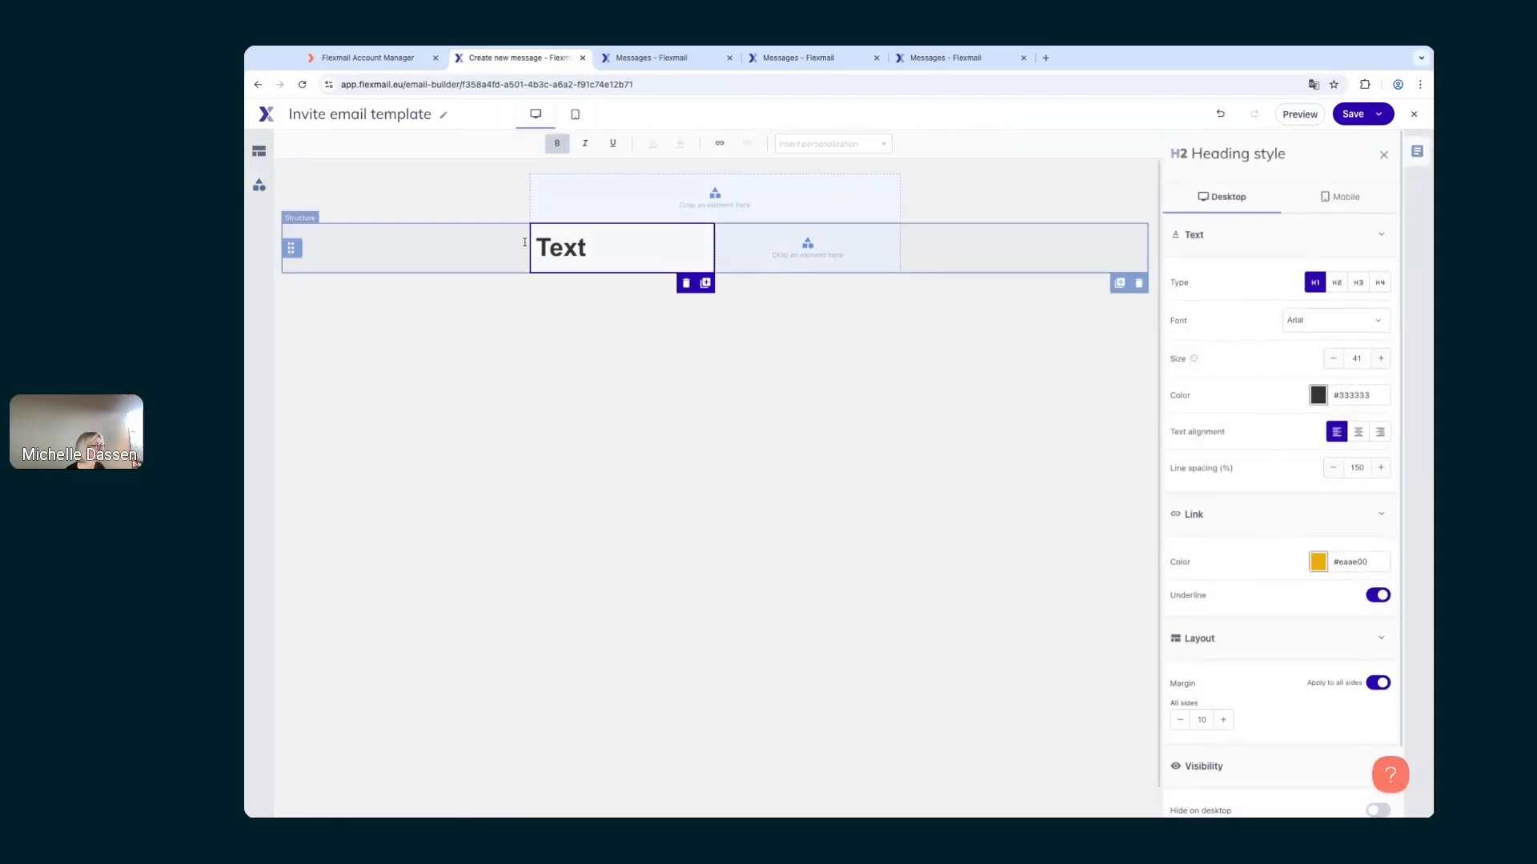
Step: Add a heading reading "text" in the right column of the two-column structure
{"action": "left_click", "coordinate": [260, 187]}
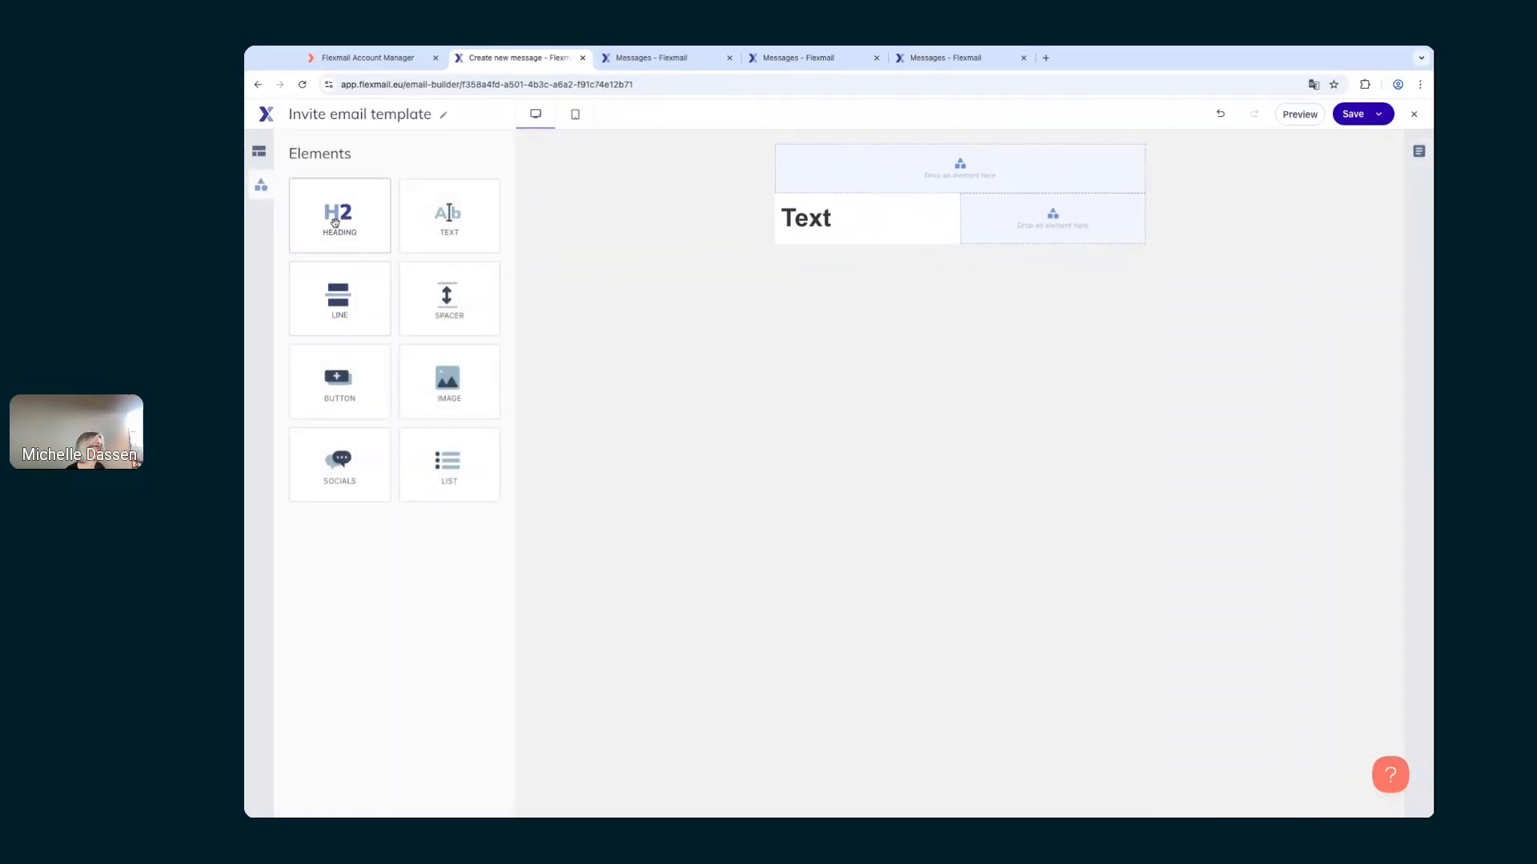
{"action": "left_click_drag", "start_coordinate": [334, 220], "coordinate": [1041, 214]}
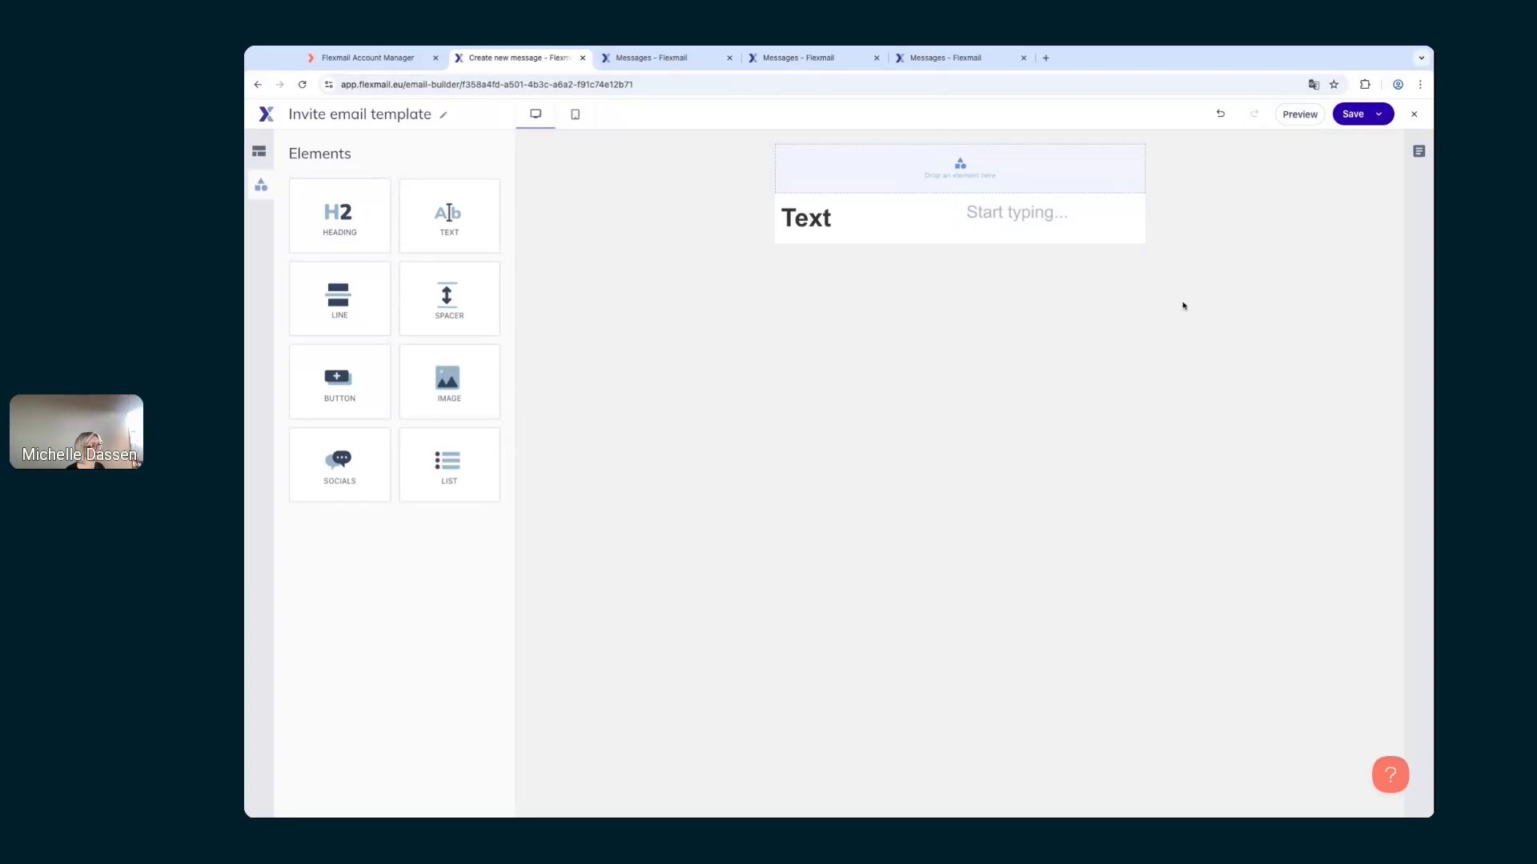
{"action": "type", "text": "text"}
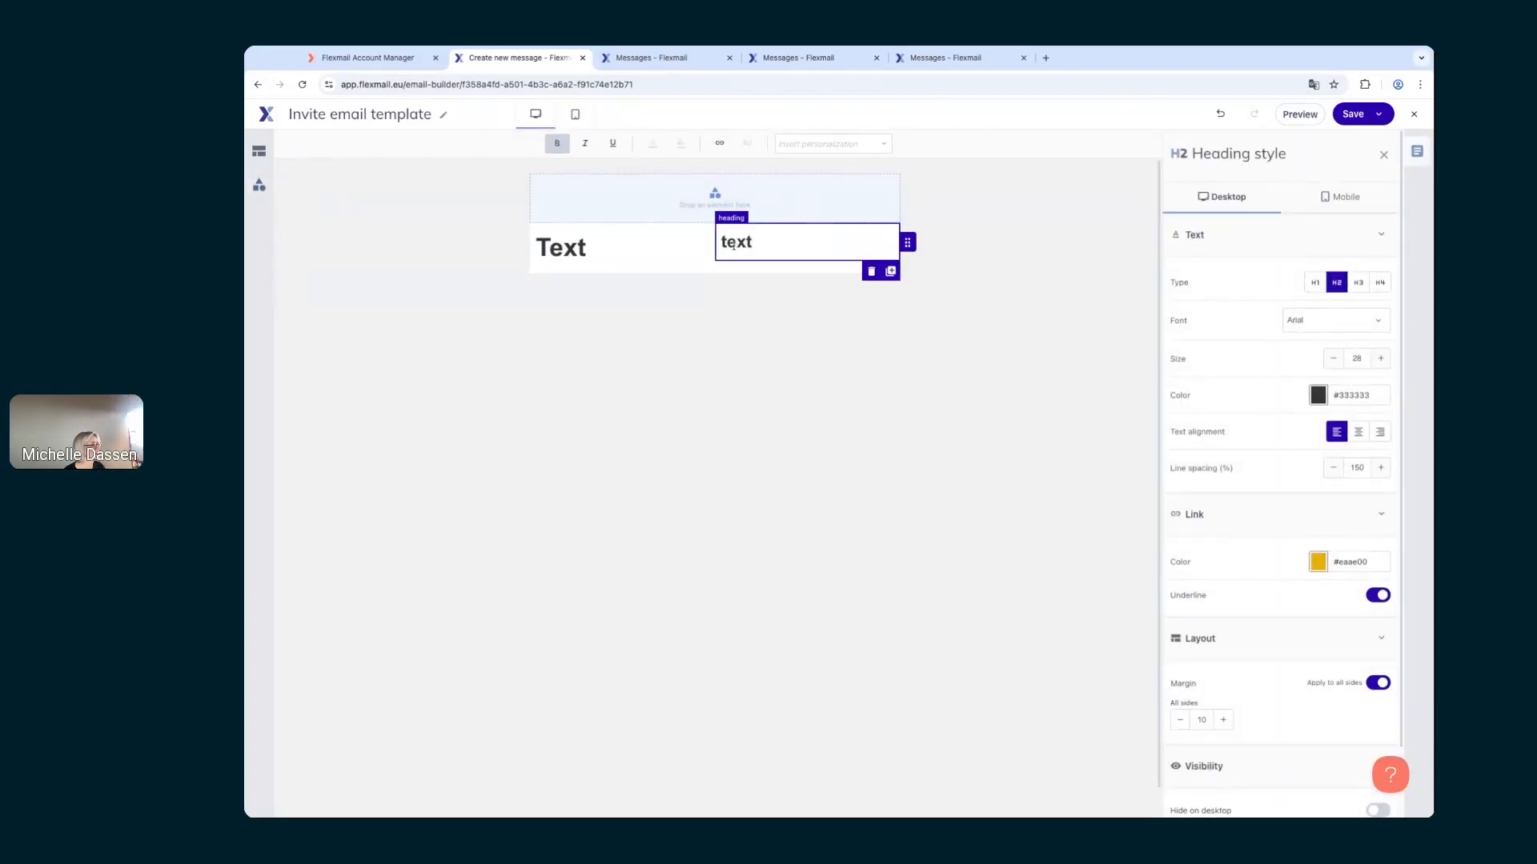
Step: Resize the columns of the two-column heading structure to 30% and 70%
{"action": "left_click", "coordinate": [1039, 244]}
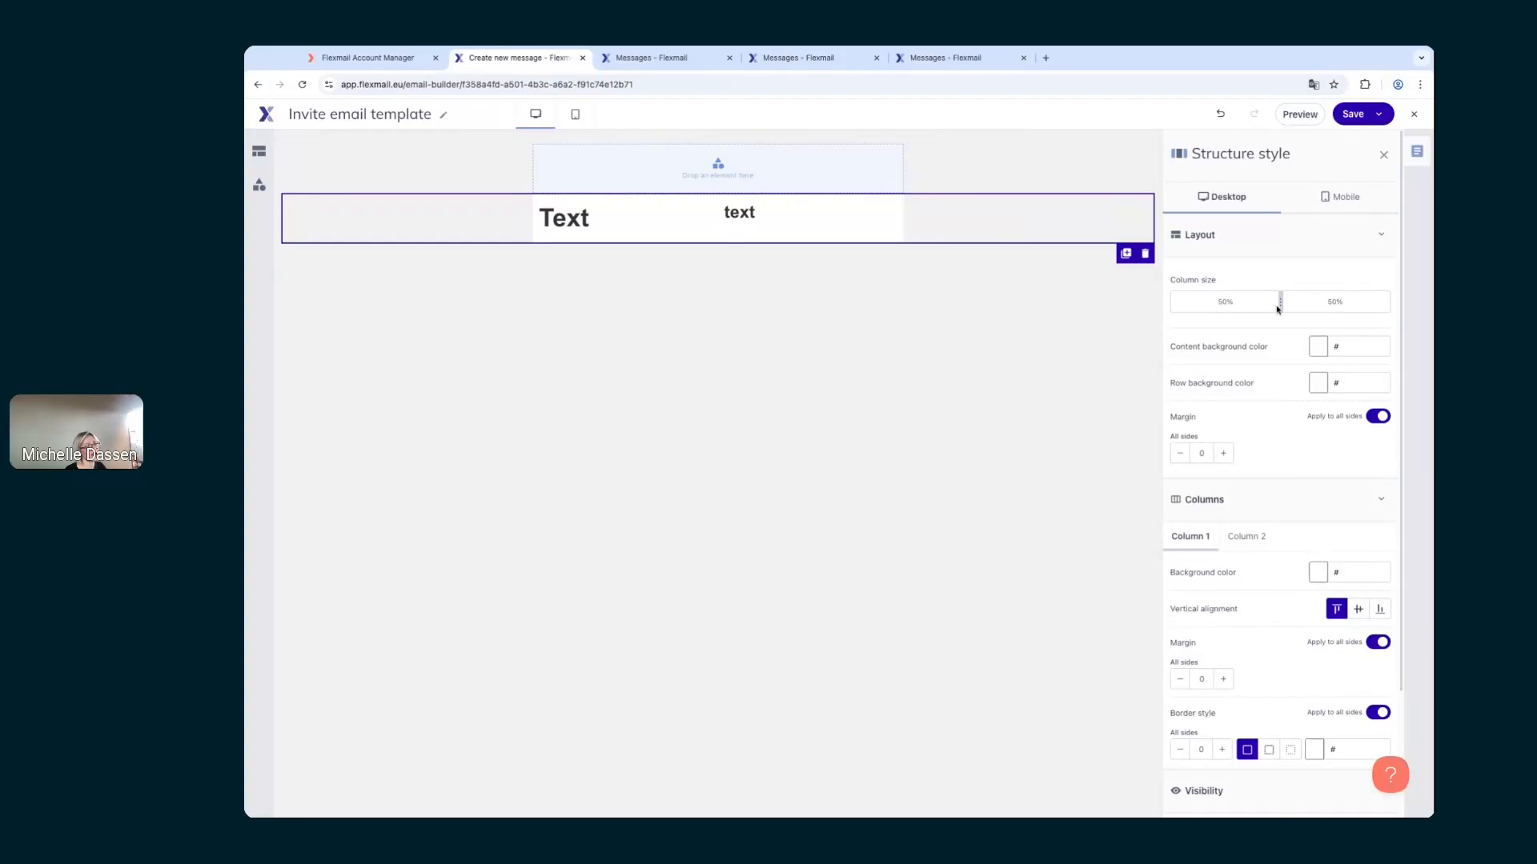
{"action": "left_click_drag", "start_coordinate": [1279, 302], "coordinate": [1236, 309]}
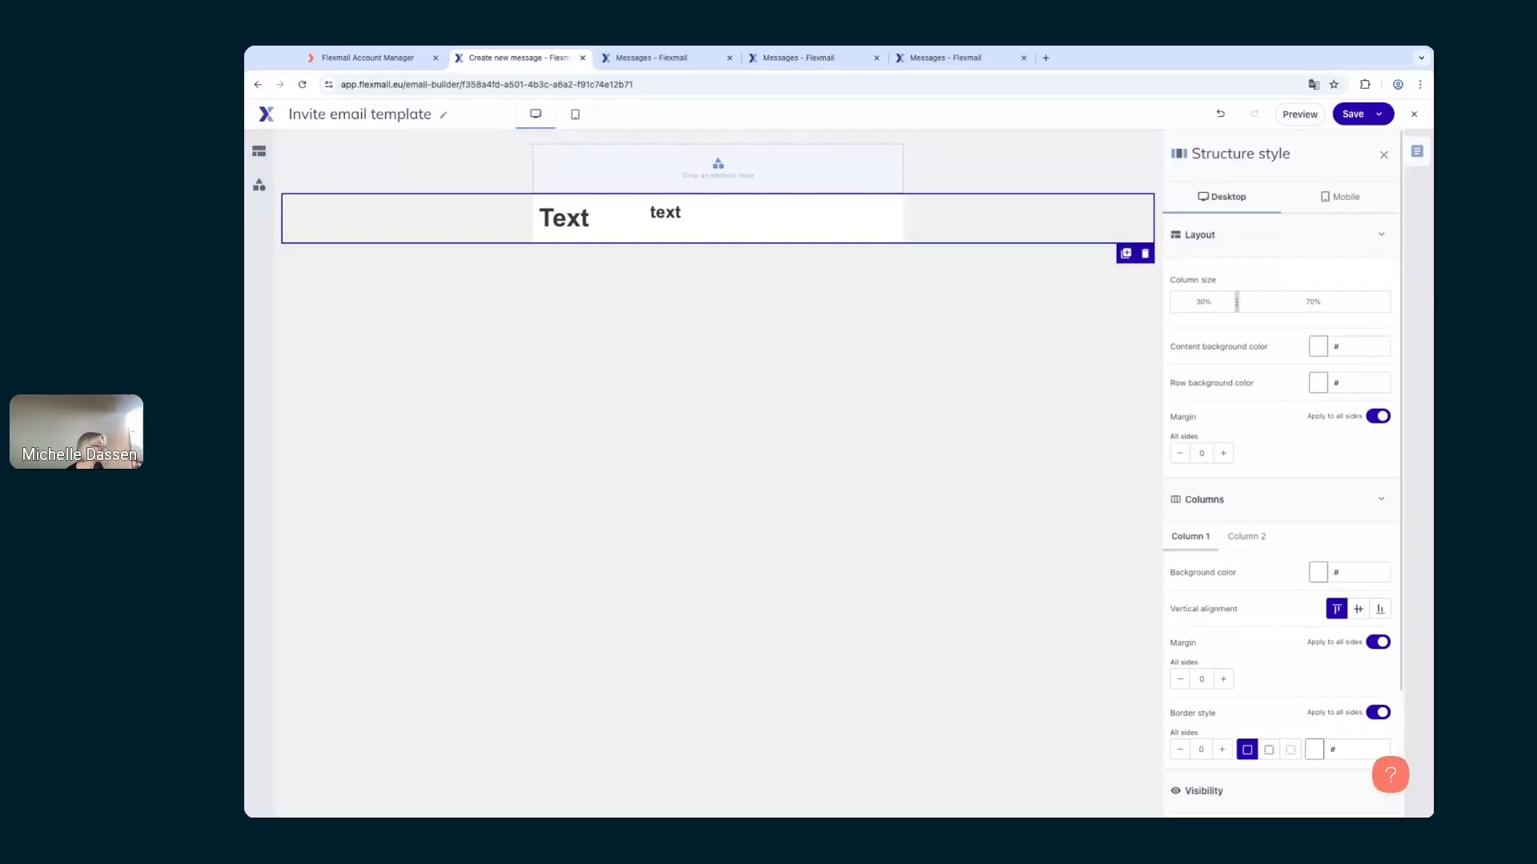
Step: Add an image element in the empty structure above the headings and insert pets.png from the library
{"action": "left_click", "coordinate": [684, 161]}
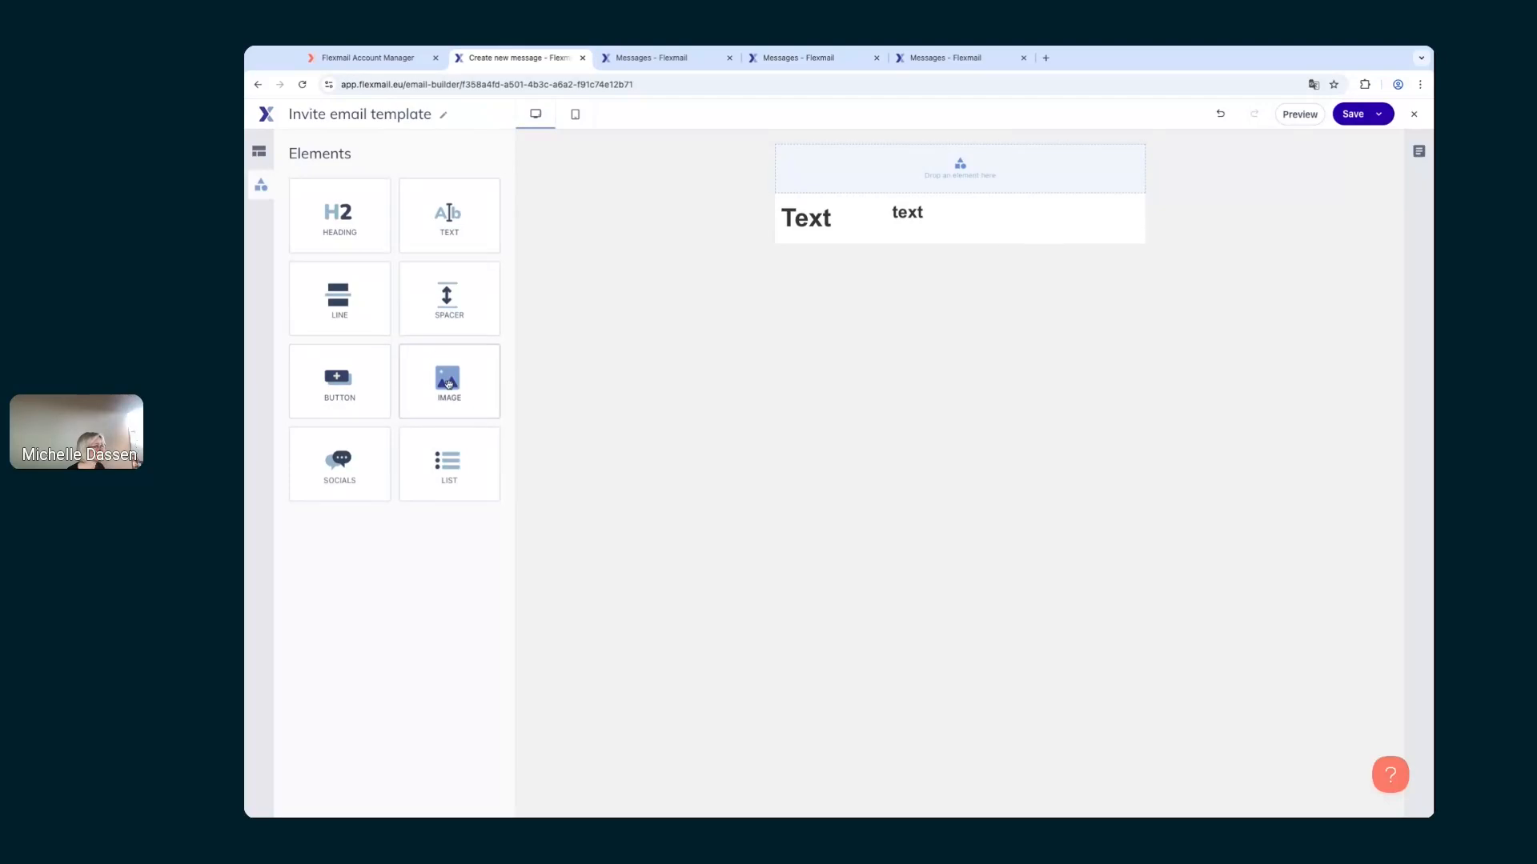
{"action": "left_click_drag", "start_coordinate": [449, 384], "coordinate": [968, 170]}
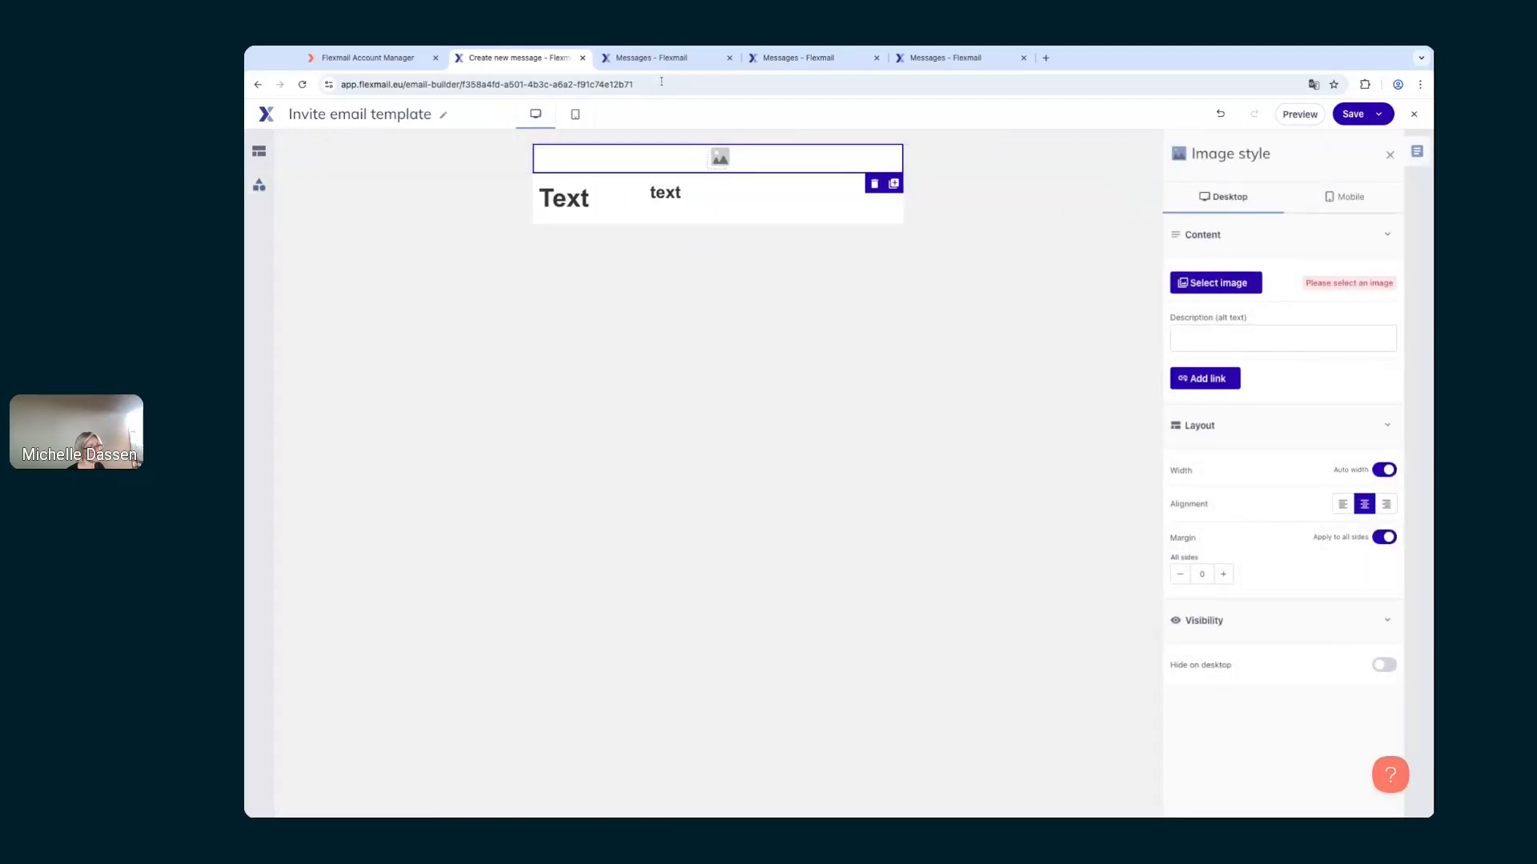
{"action": "left_click", "coordinate": [1205, 285]}
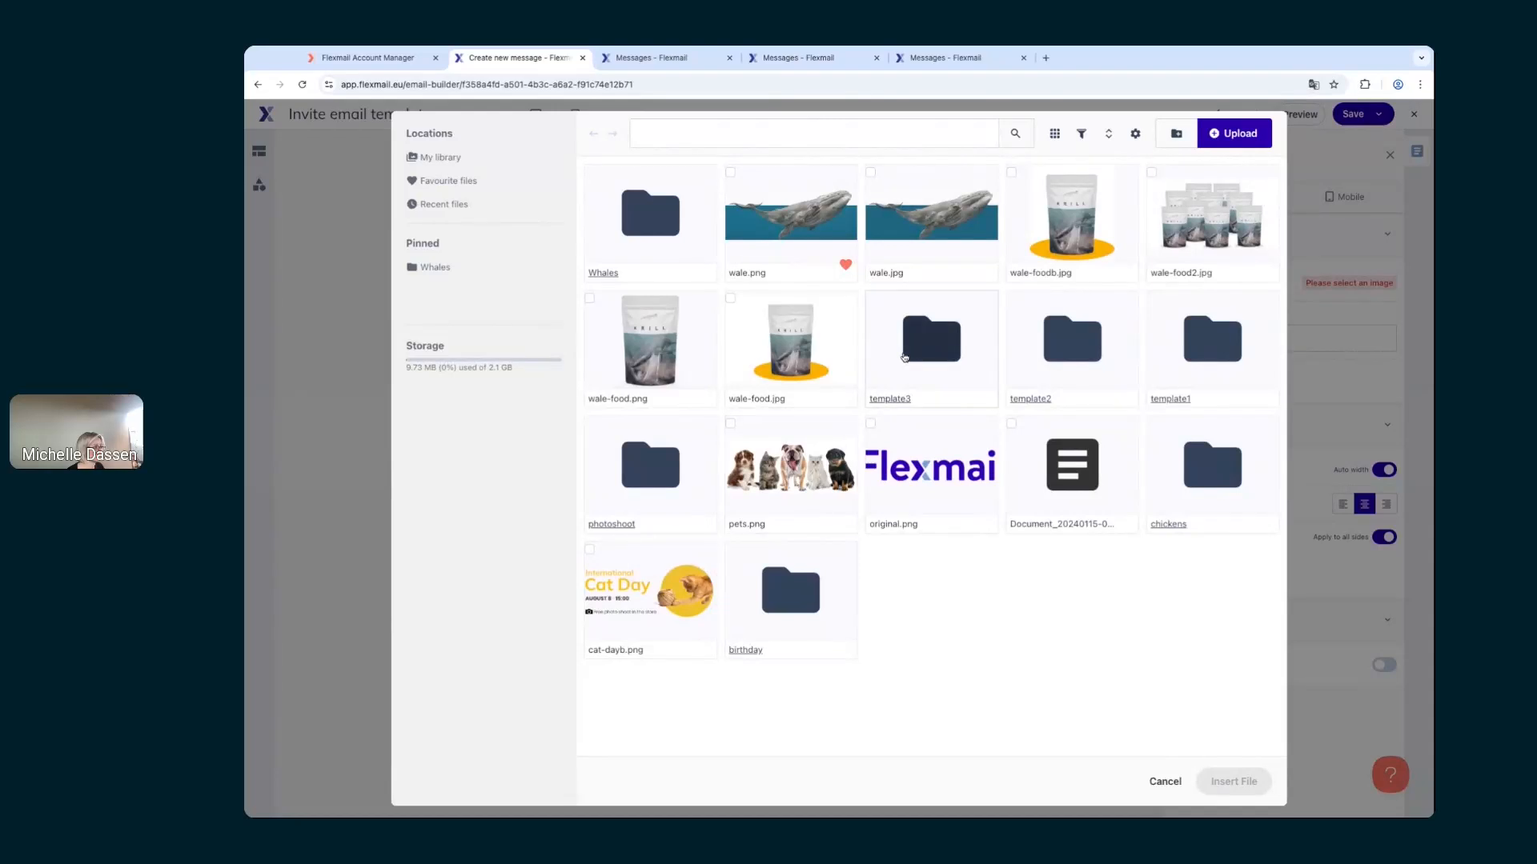
{"action": "left_click", "coordinate": [624, 232]}
{"action": "left_click", "coordinate": [593, 133]}
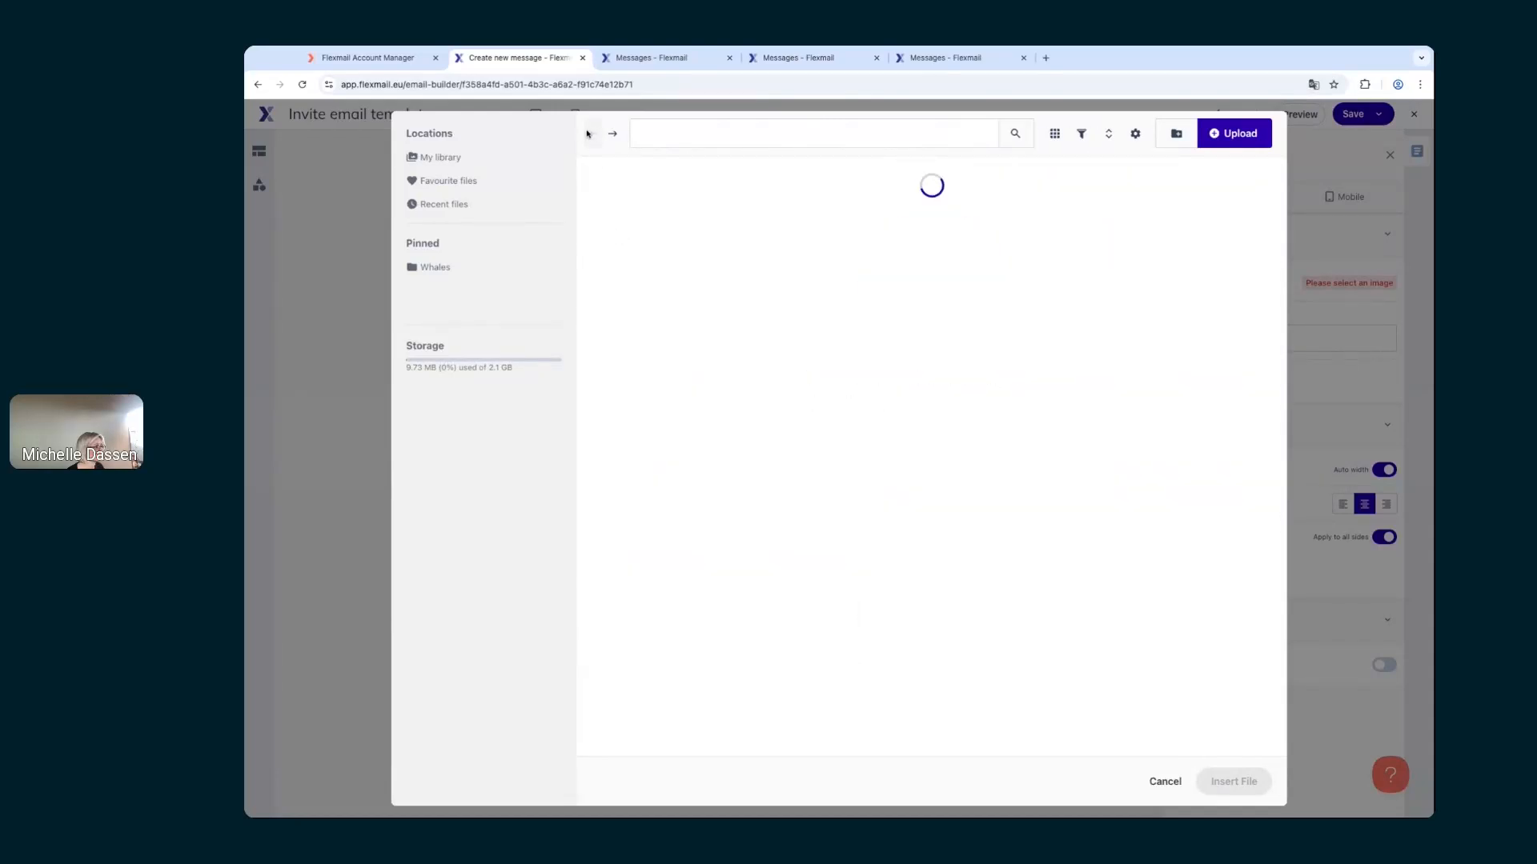
{"action": "left_click", "coordinate": [1056, 361]}
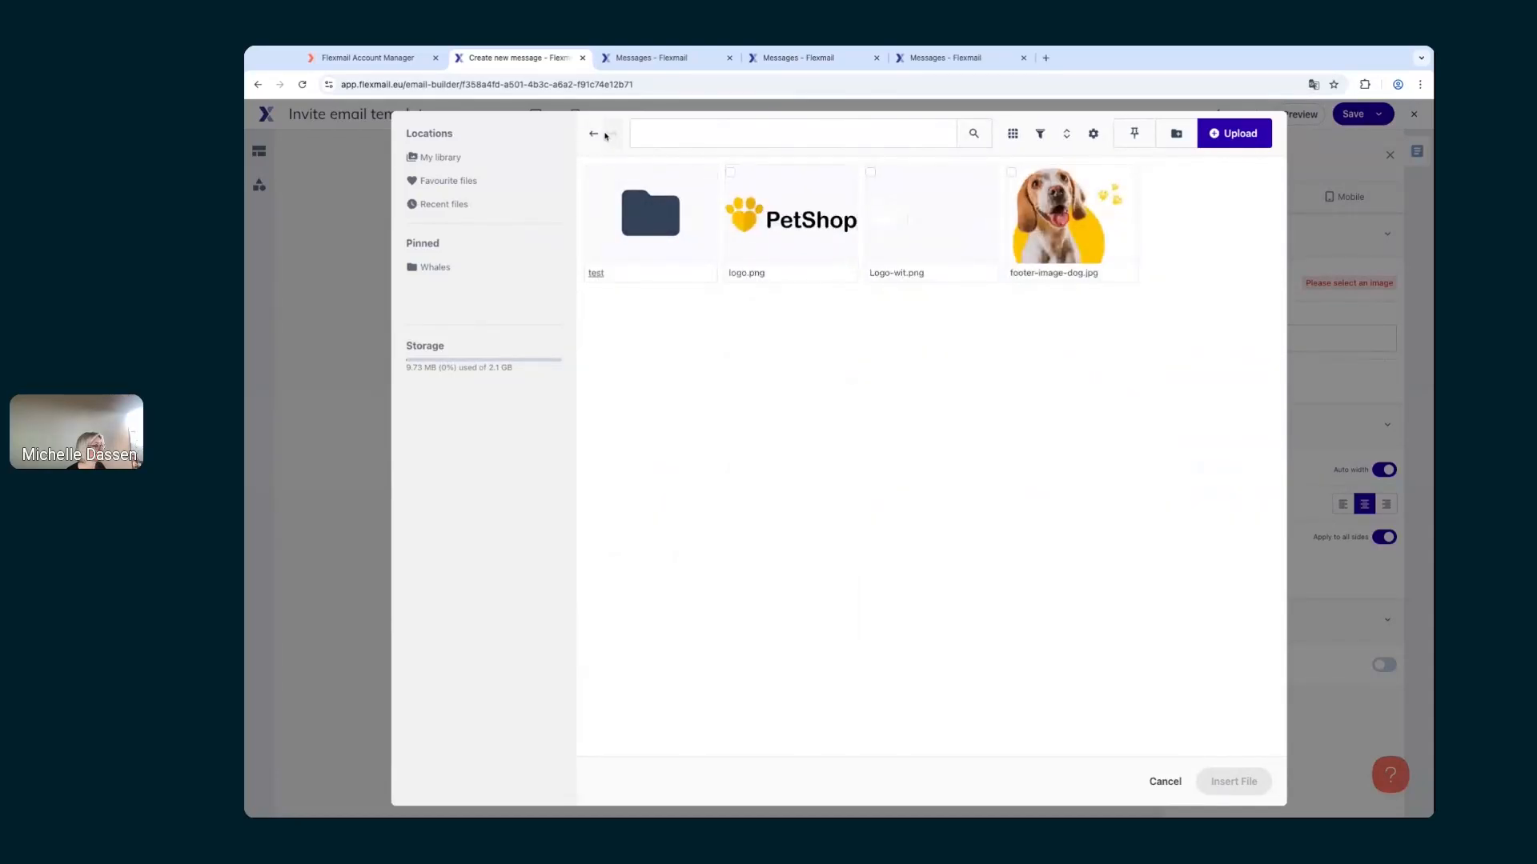
{"action": "left_click", "coordinate": [595, 135]}
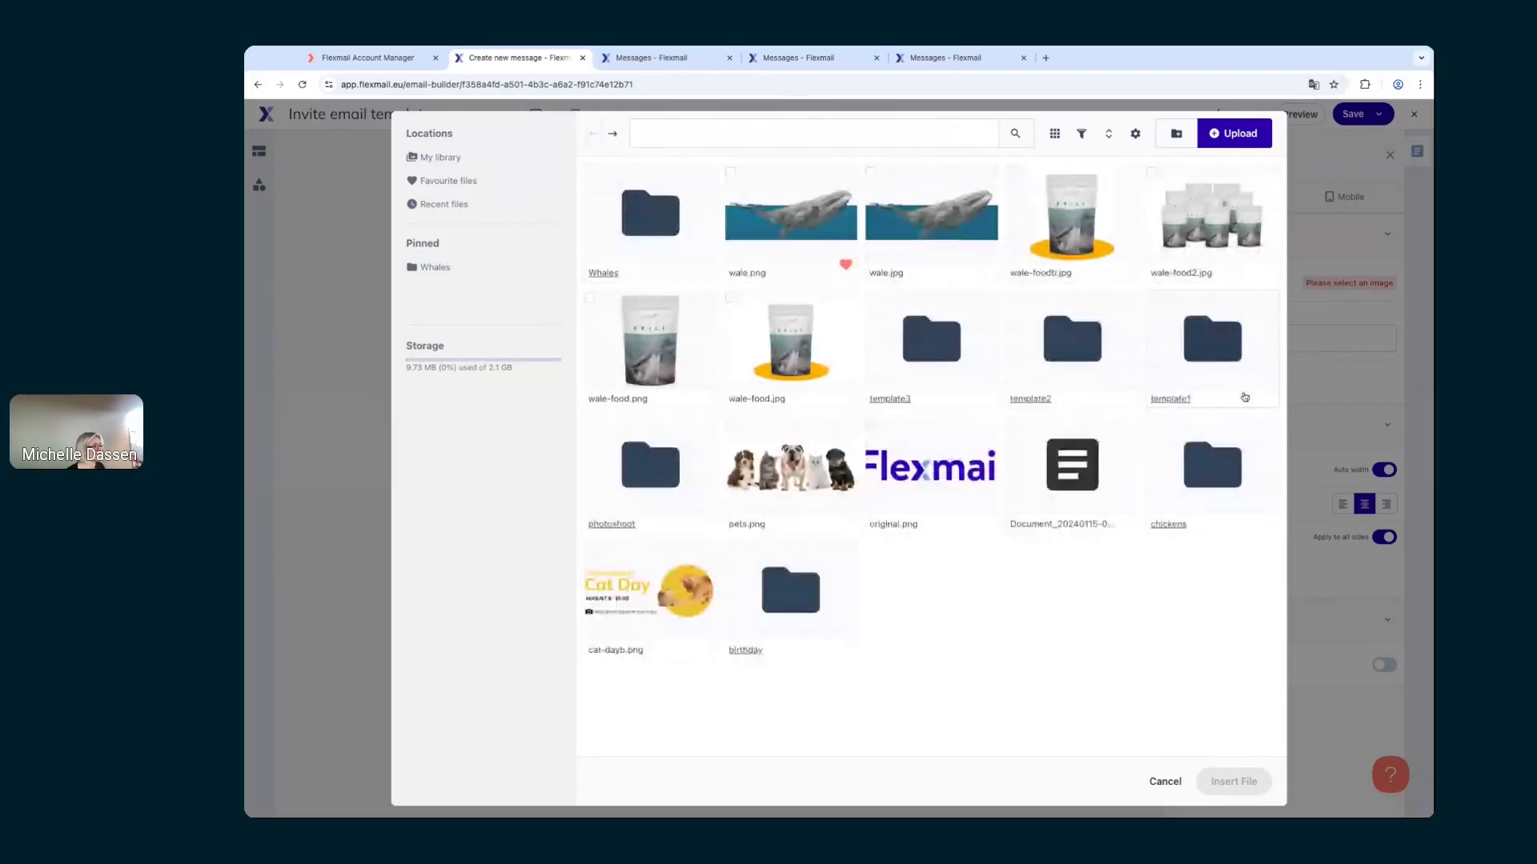
{"action": "left_click", "coordinate": [808, 464]}
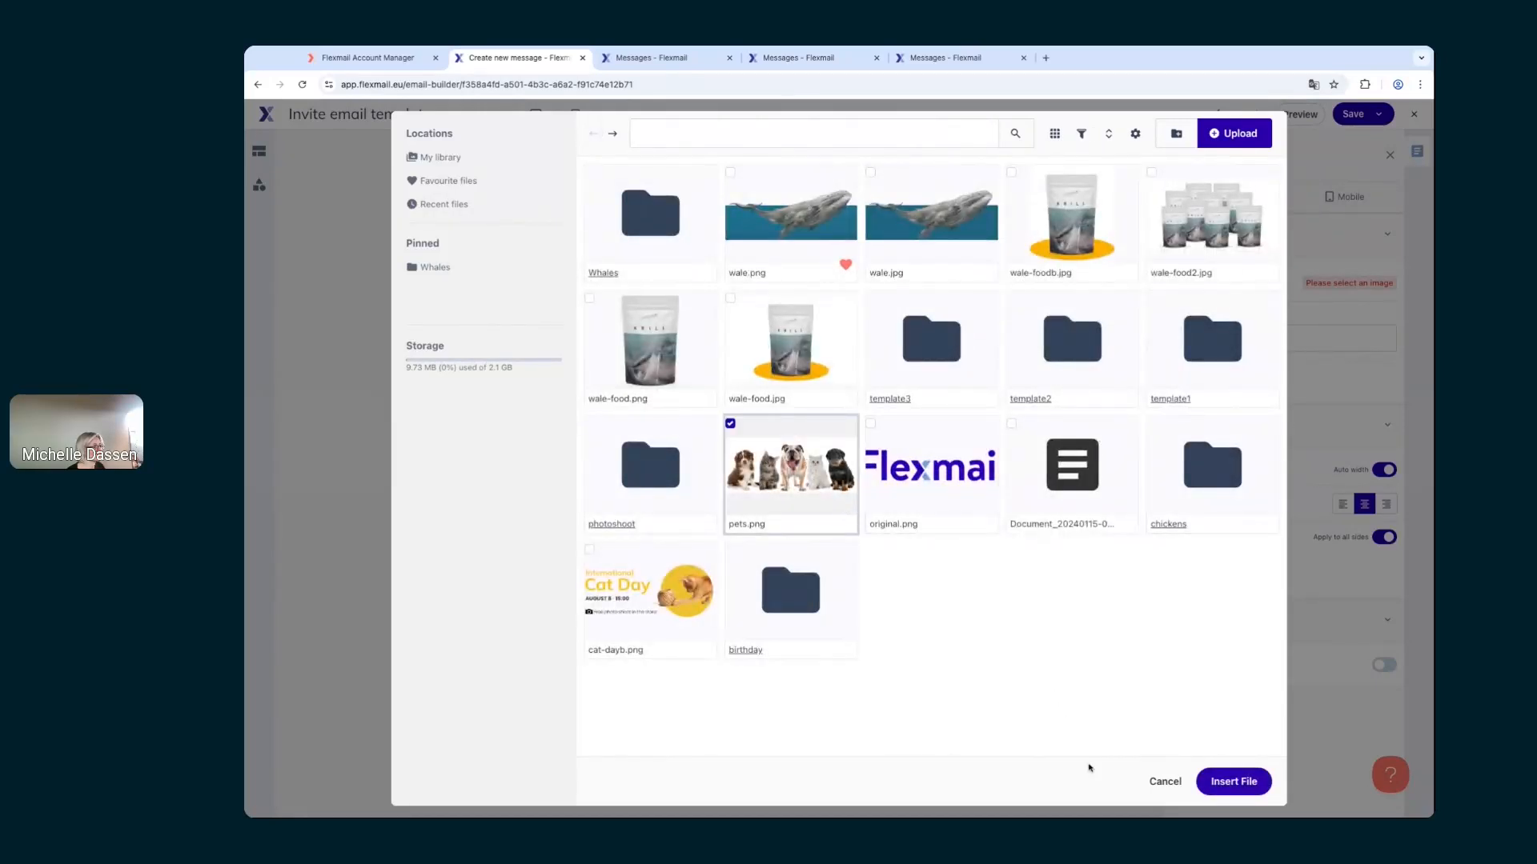
{"action": "left_click", "coordinate": [1213, 778]}
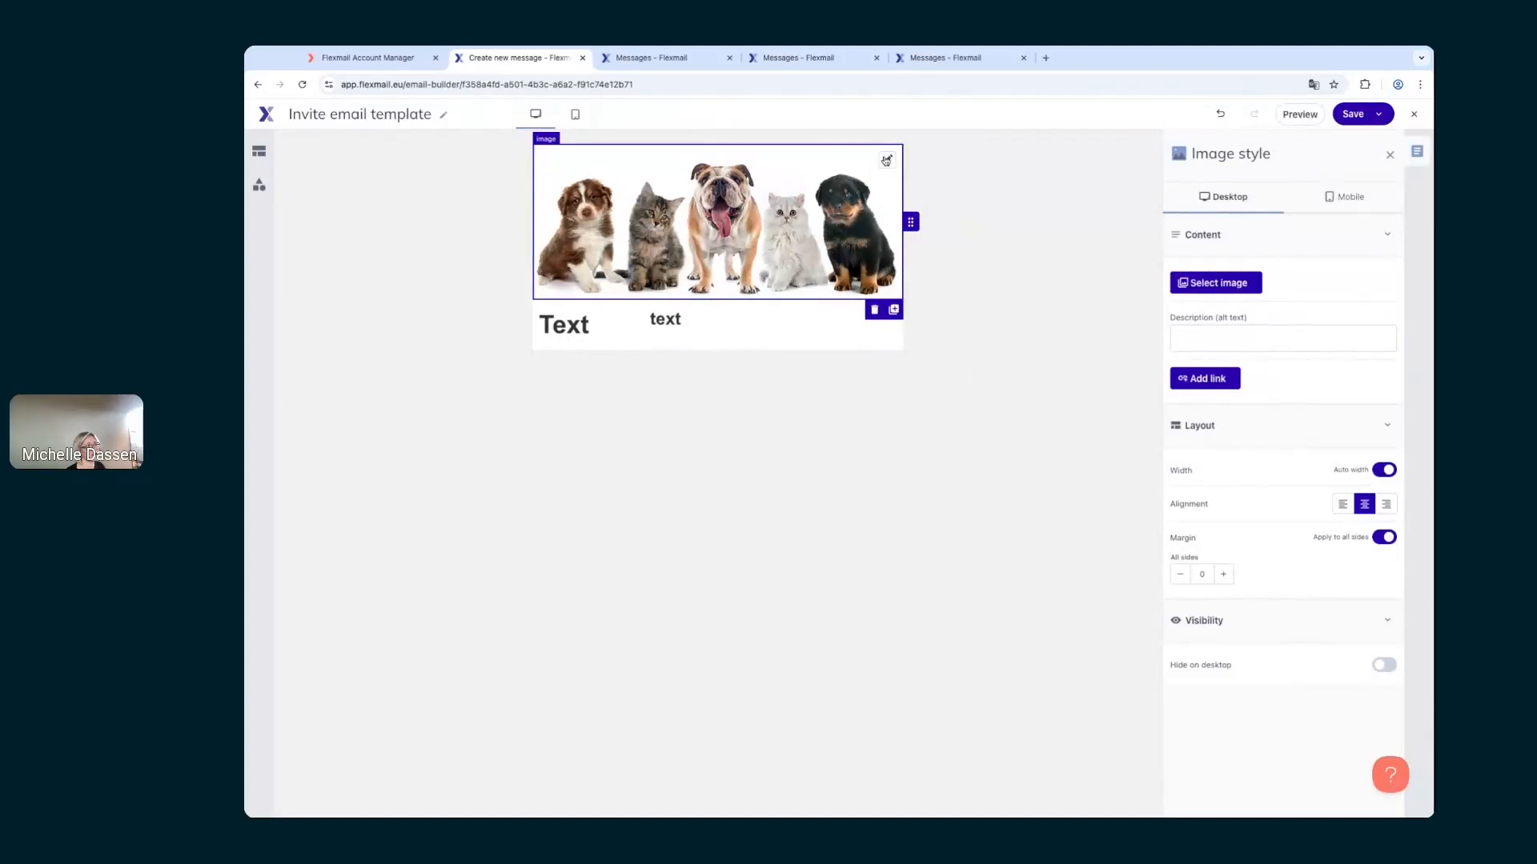
{"action": "left_click", "coordinate": [891, 170]}
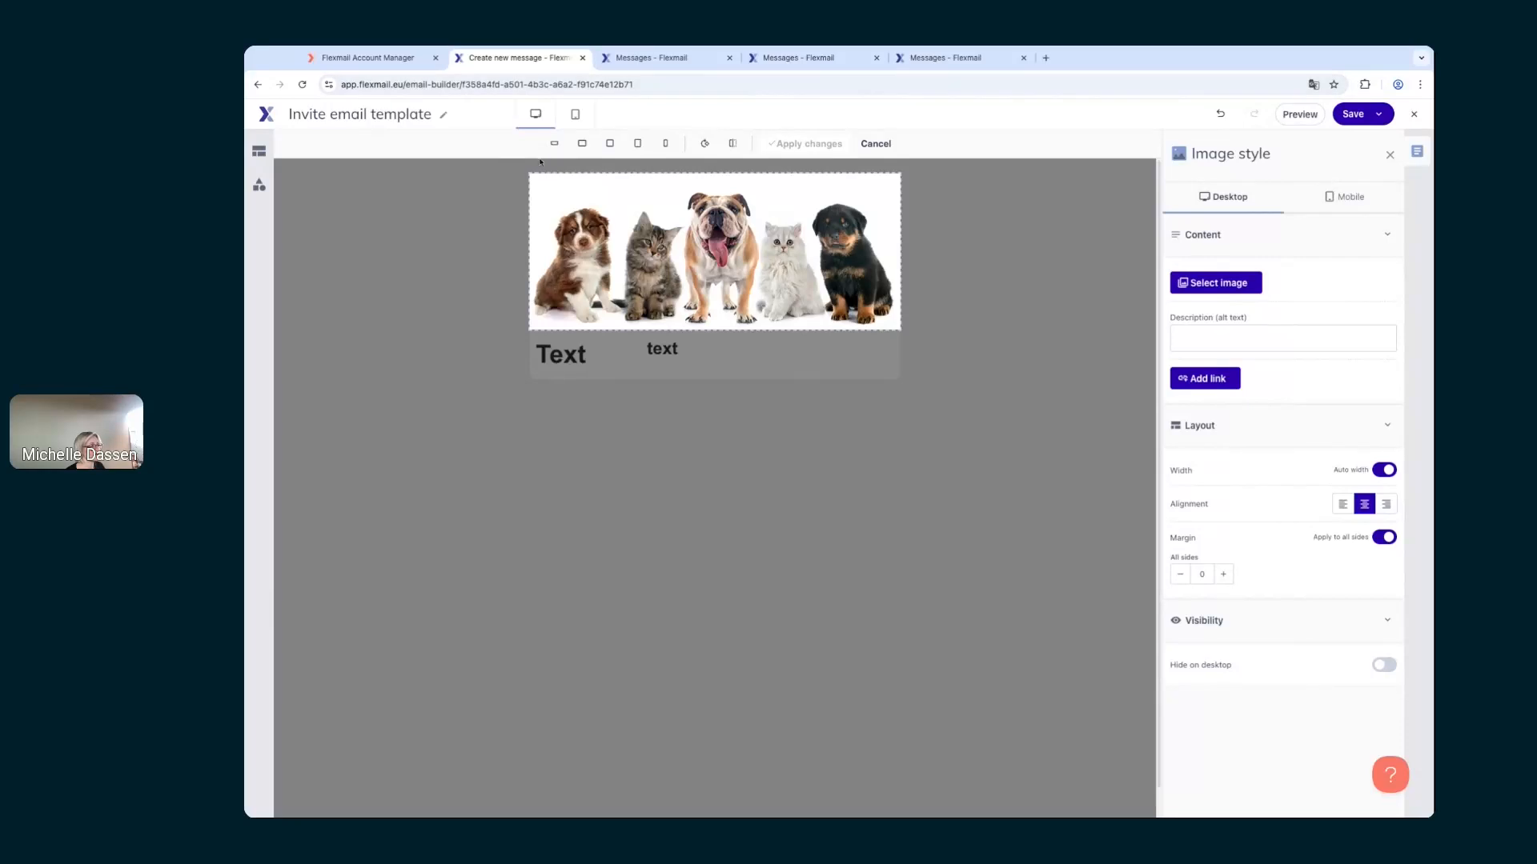
{"action": "left_click", "coordinate": [580, 145]}
{"action": "left_click", "coordinate": [610, 146]}
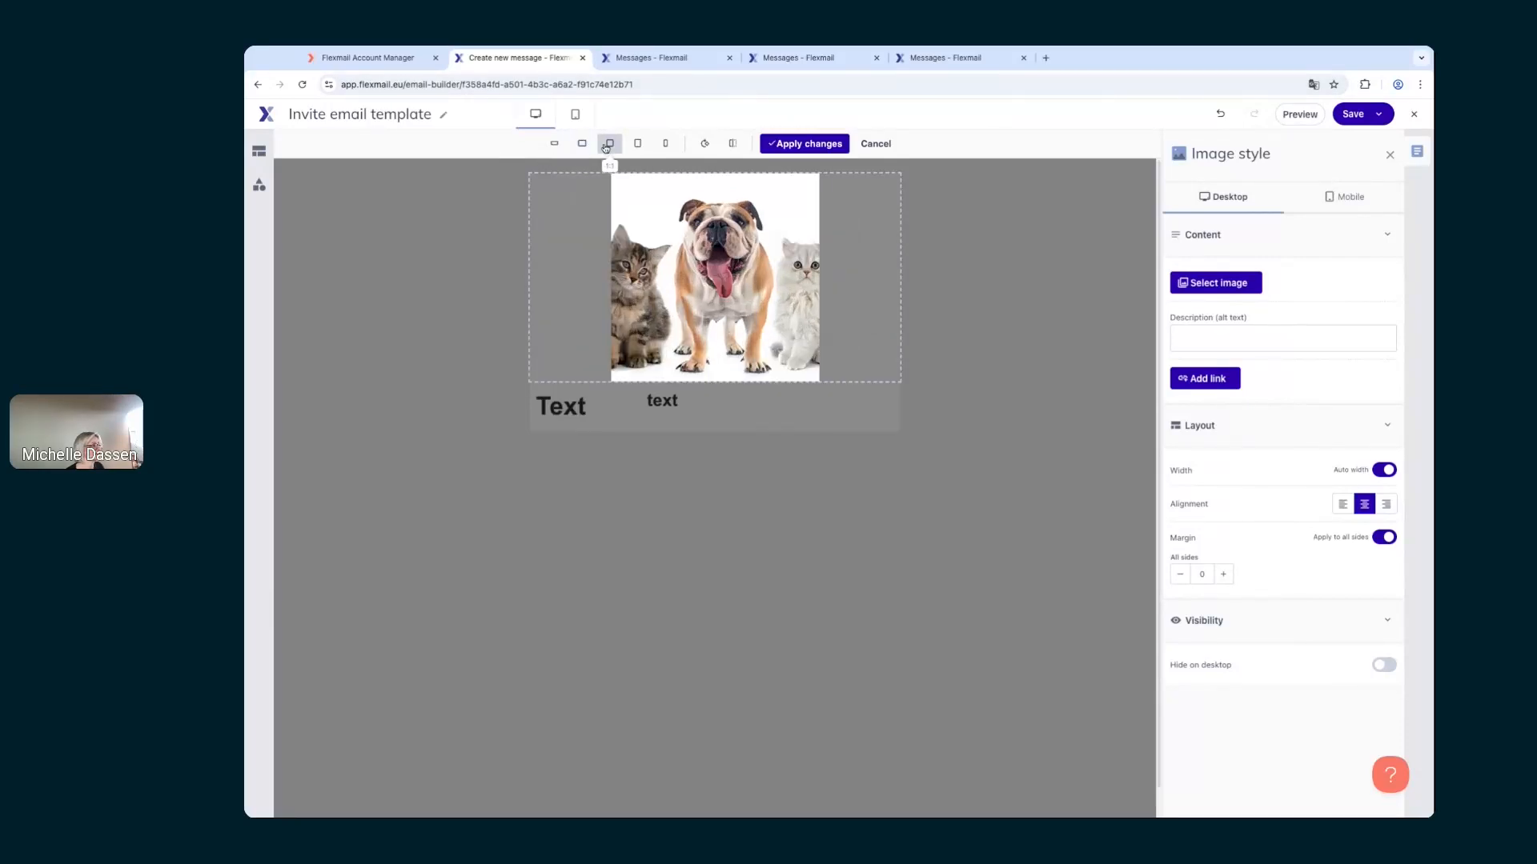
{"action": "left_click", "coordinate": [636, 149]}
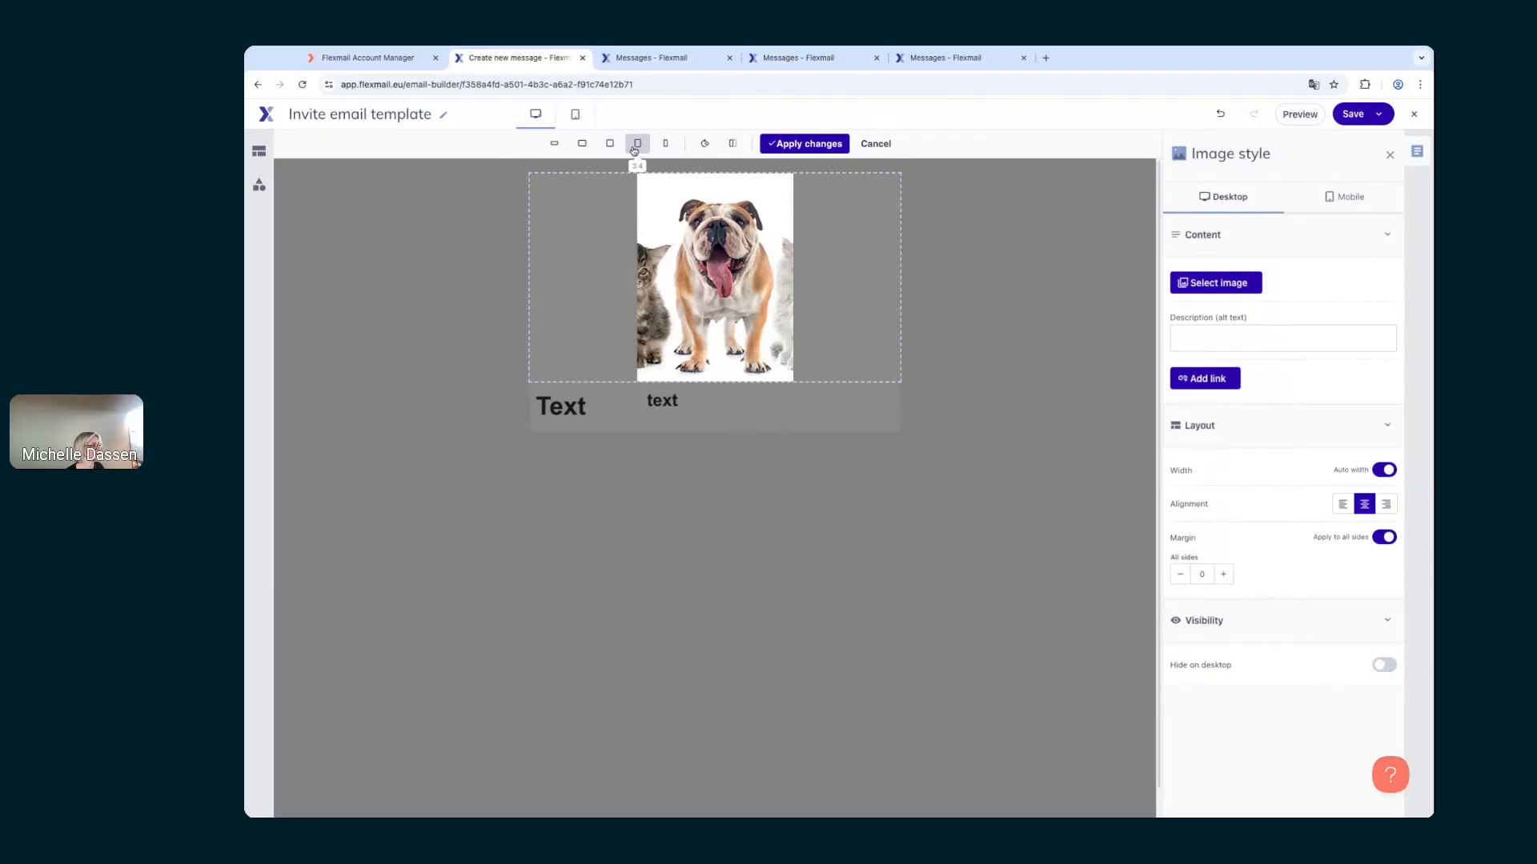
{"action": "left_click", "coordinate": [552, 144]}
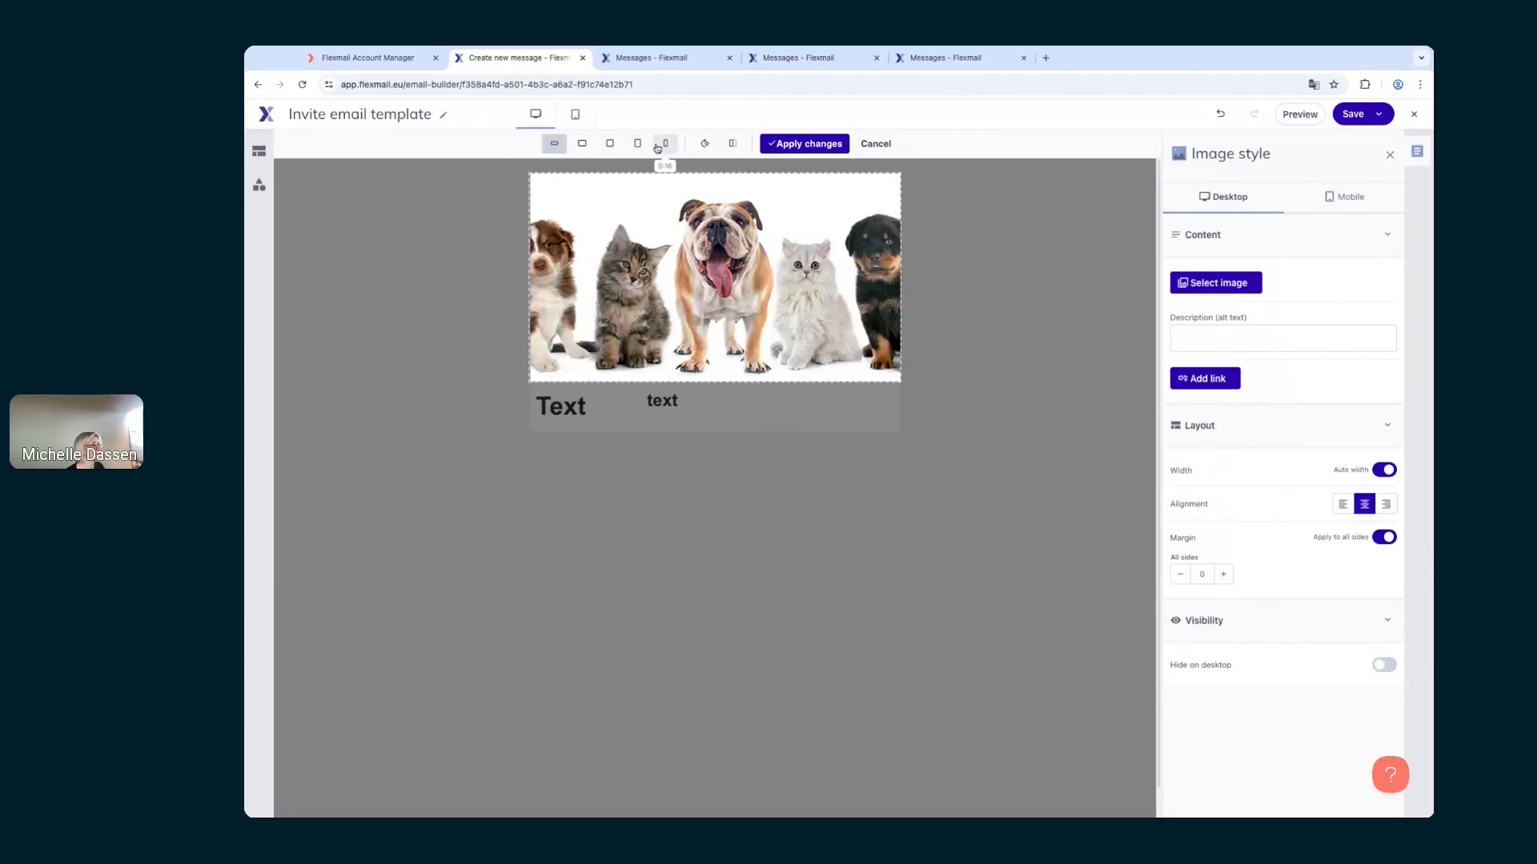
{"action": "left_click", "coordinate": [841, 145]}
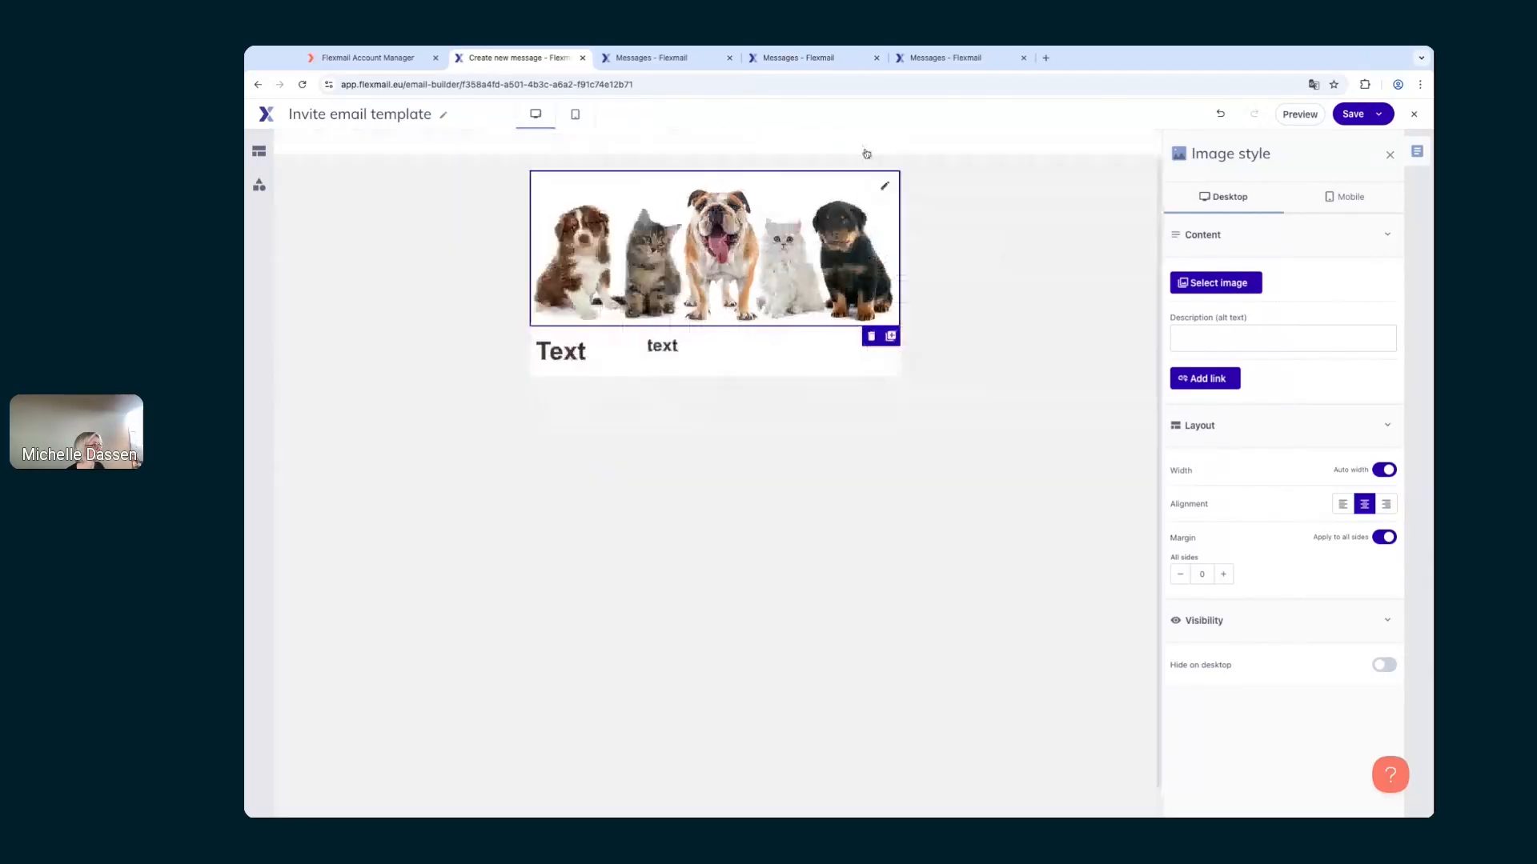
Step: Crop the pets image to the 3:4 ratio with the bulldog centred and apply the changes
{"action": "left_click", "coordinate": [884, 156]}
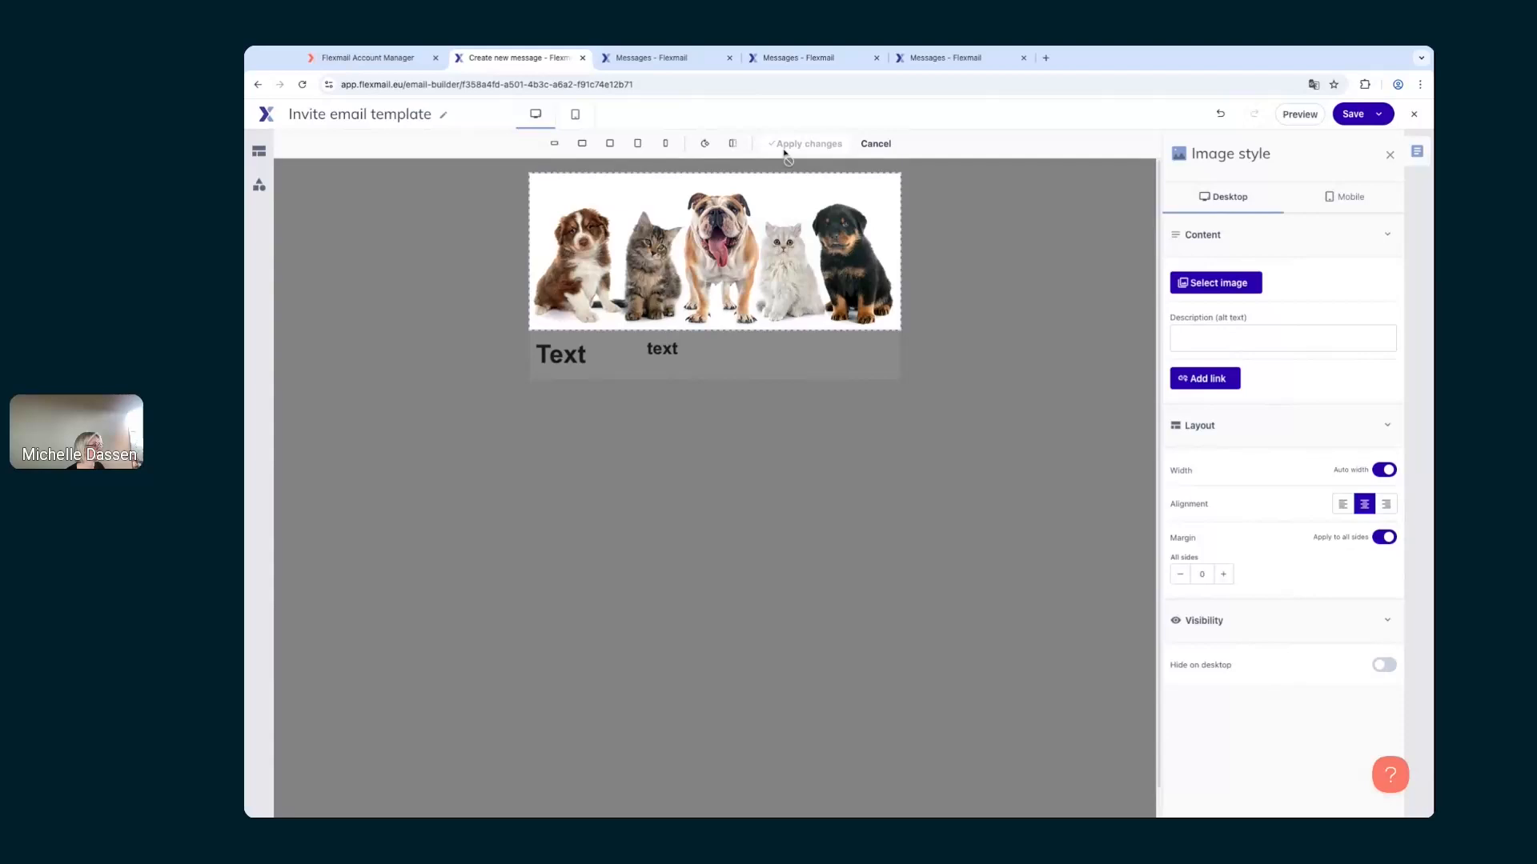
{"action": "left_click", "coordinate": [731, 144]}
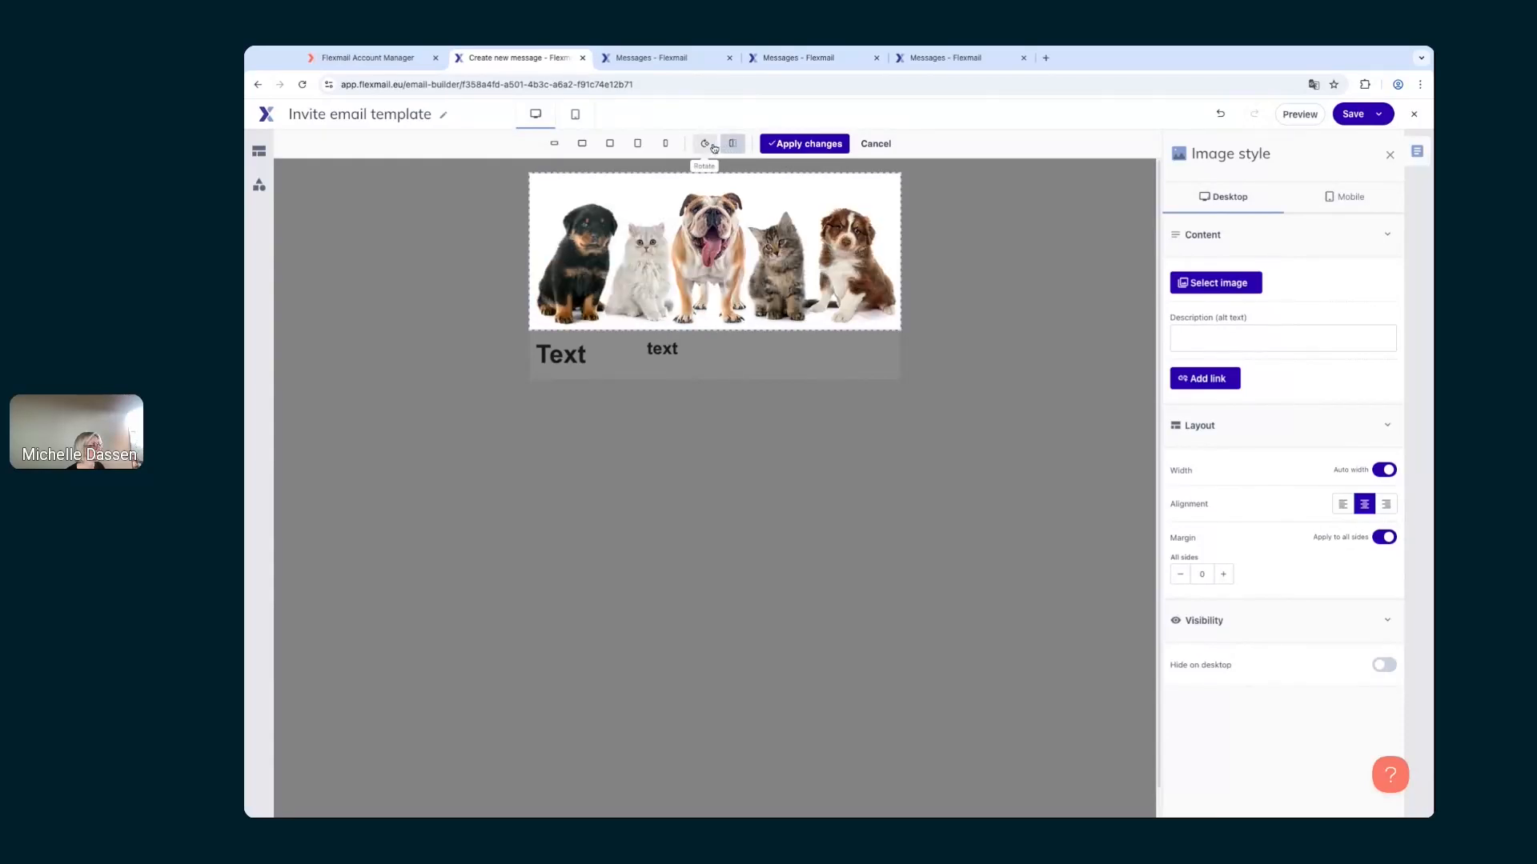
{"action": "left_click", "coordinate": [714, 147]}
{"action": "left_click", "coordinate": [714, 148]}
{"action": "left_click", "coordinate": [714, 148]}
{"action": "left_click", "coordinate": [729, 147]}
{"action": "left_click", "coordinate": [637, 143]}
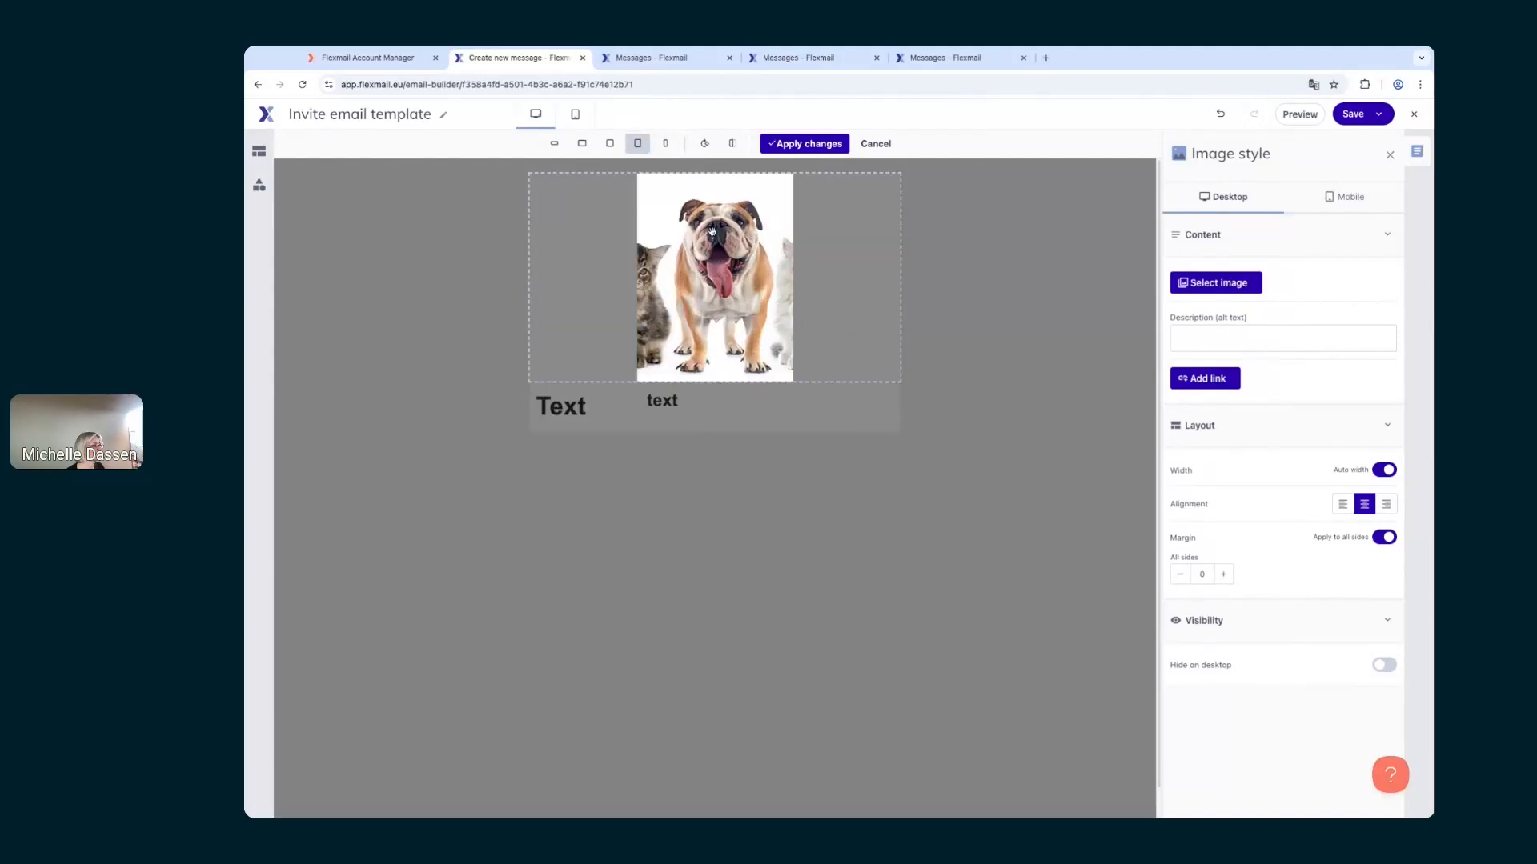
{"action": "mouse_move", "coordinate": [743, 253]}
{"action": "left_mouse_down"}
{"action": "mouse_move", "coordinate": [718, 253]}
{"action": "mouse_move", "coordinate": [742, 253]}
{"action": "left_mouse_up"}
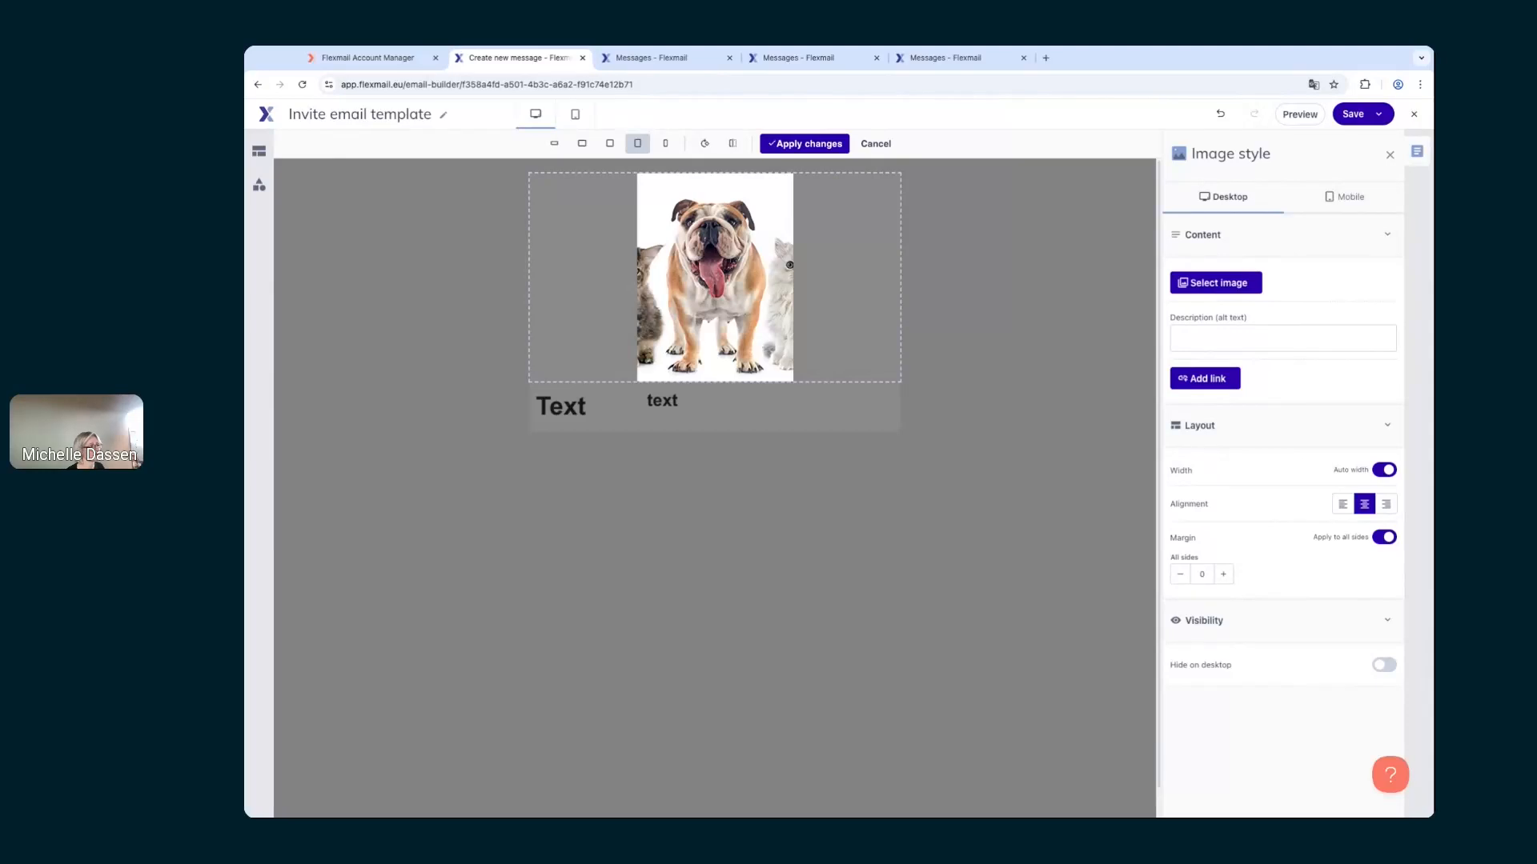
{"action": "left_click", "coordinate": [804, 144]}
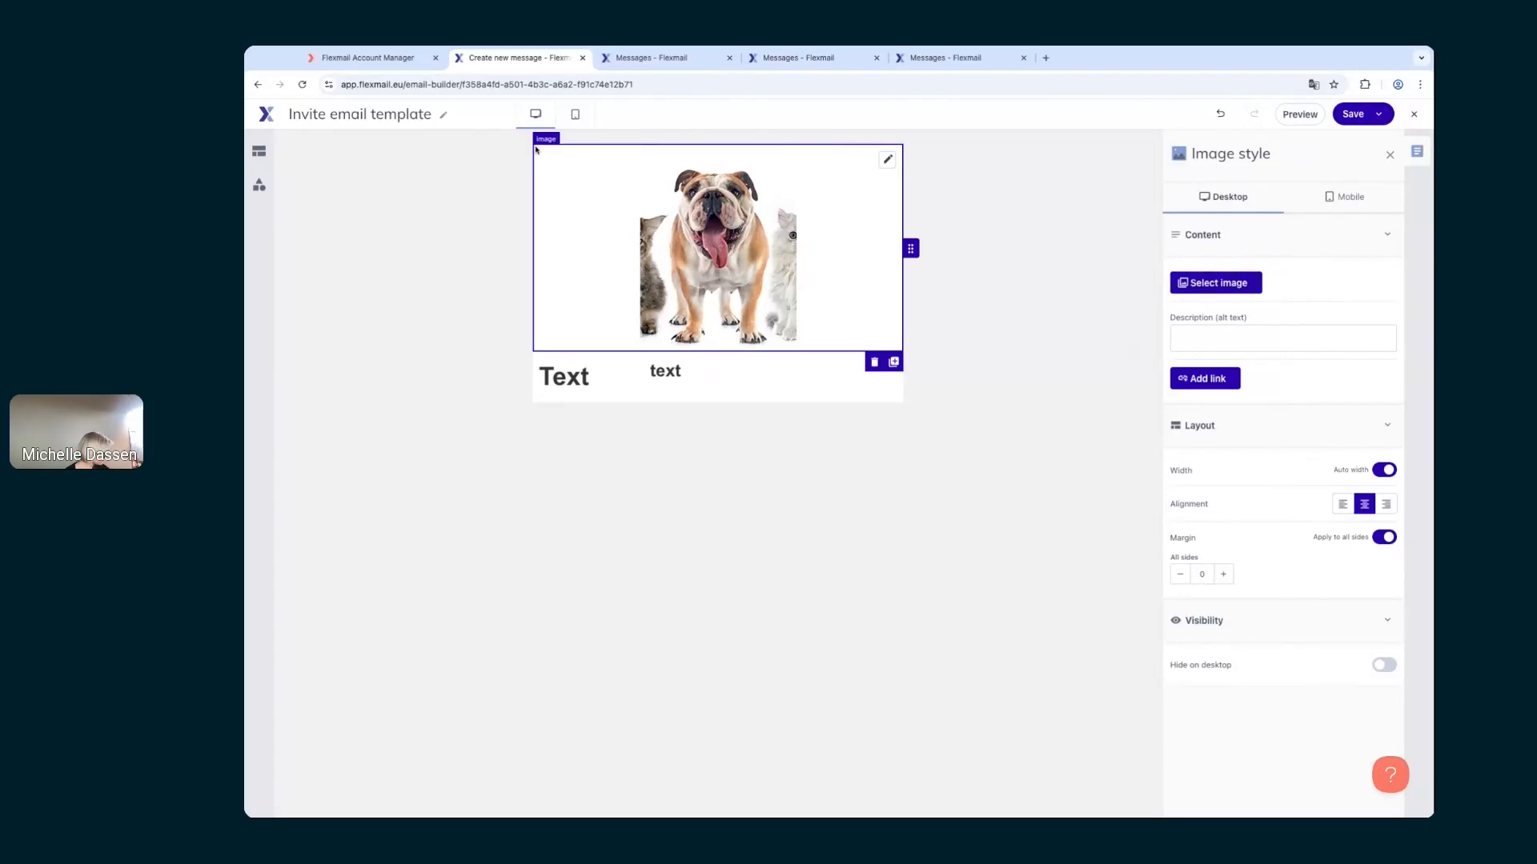
Step: Add a socials element below the "text" heading in the 70% column and enlarge its icons to 36px
{"action": "left_click", "coordinate": [259, 185]}
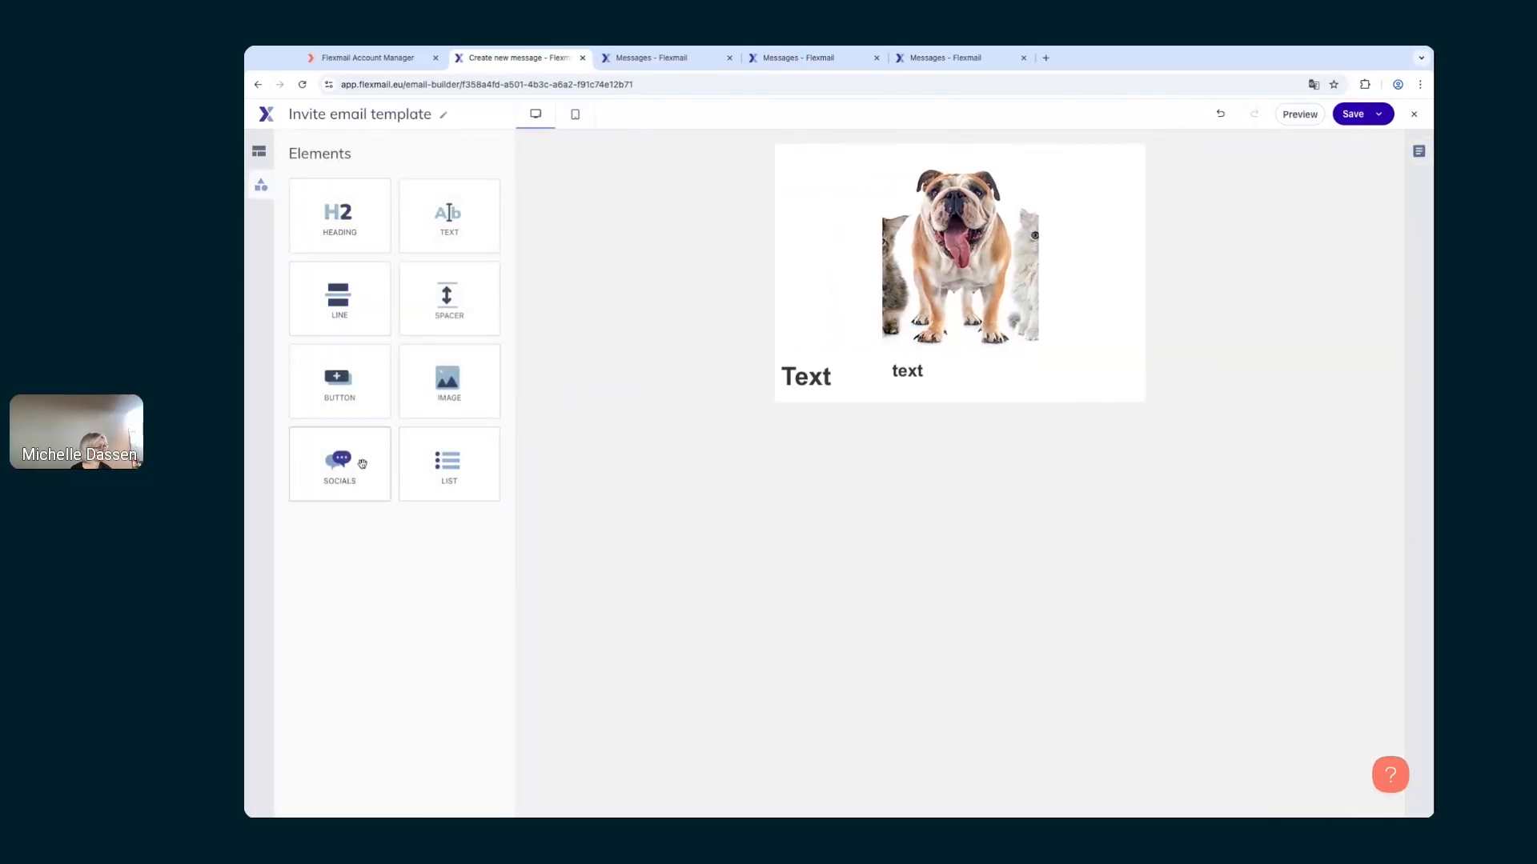
{"action": "left_click_drag", "start_coordinate": [360, 461], "coordinate": [1037, 405]}
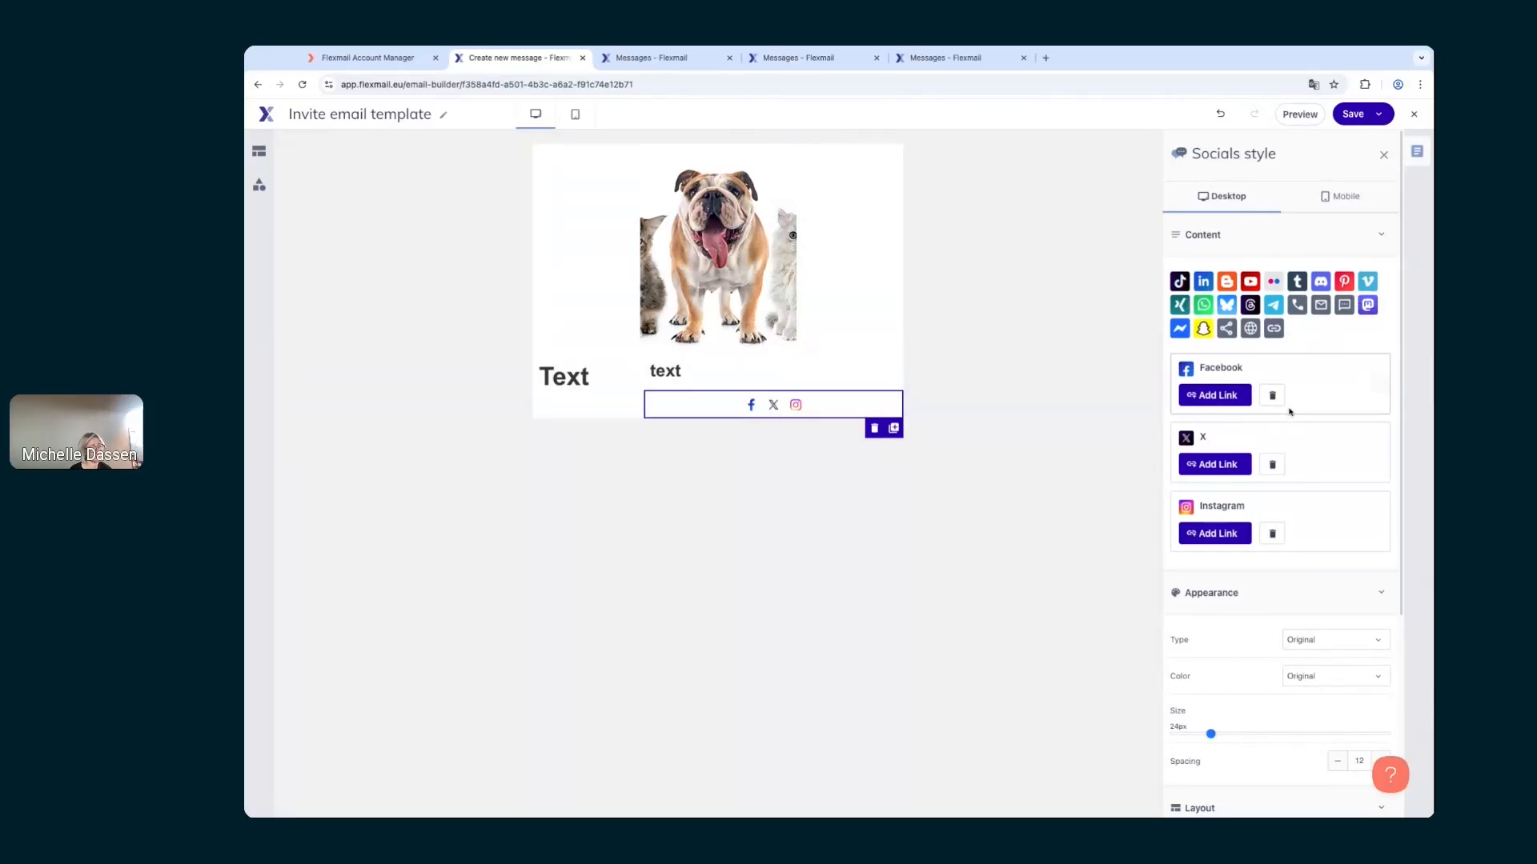
{"action": "scroll", "coordinate": [1258, 597], "scroll_direction": "down", "scroll_amount": 2}
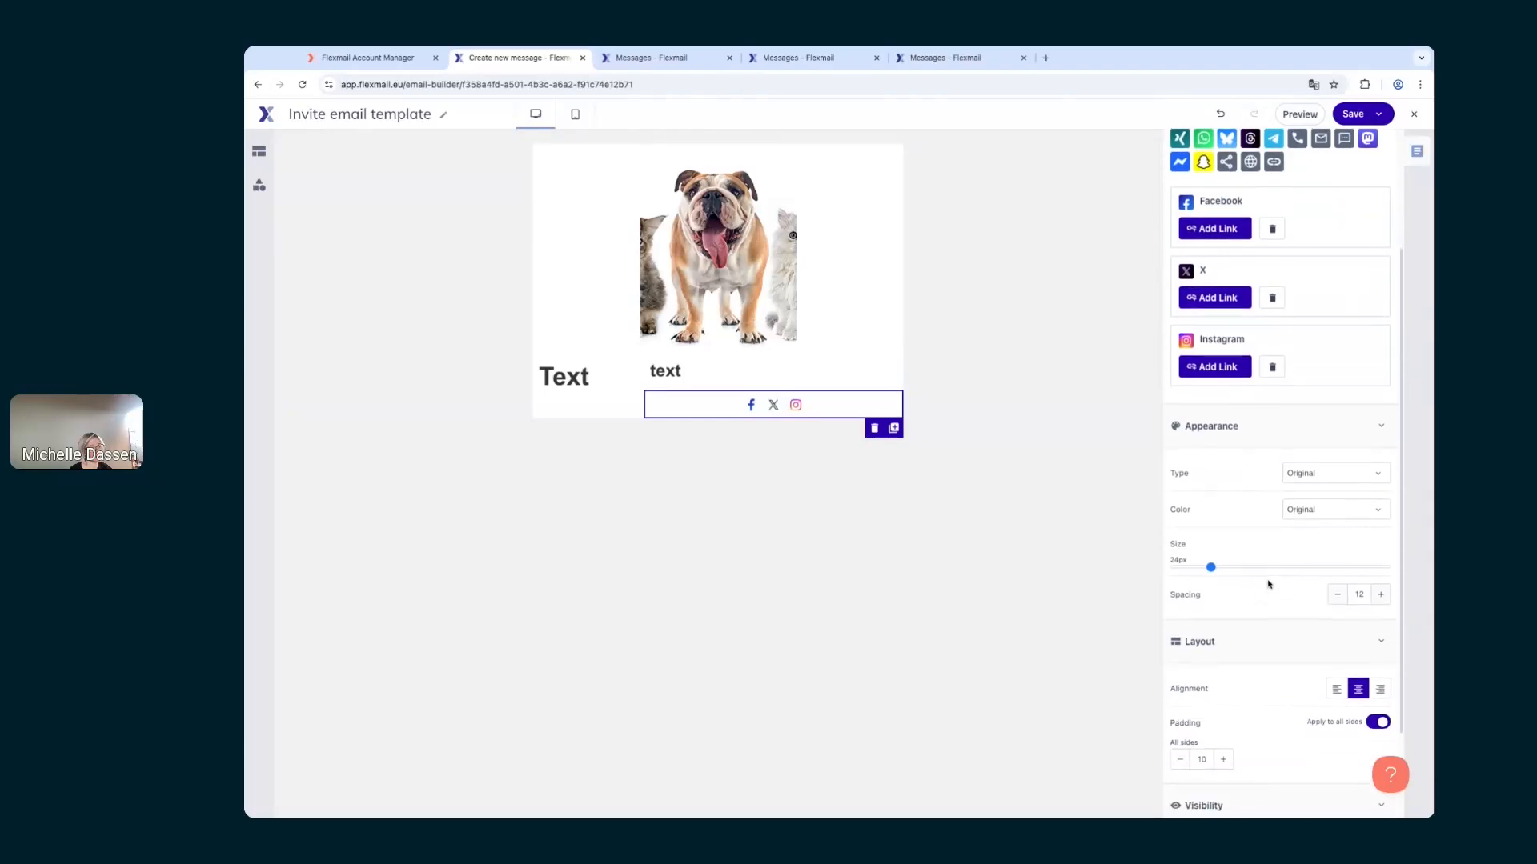
{"action": "scroll", "coordinate": [1258, 621], "scroll_direction": "down", "scroll_amount": 1}
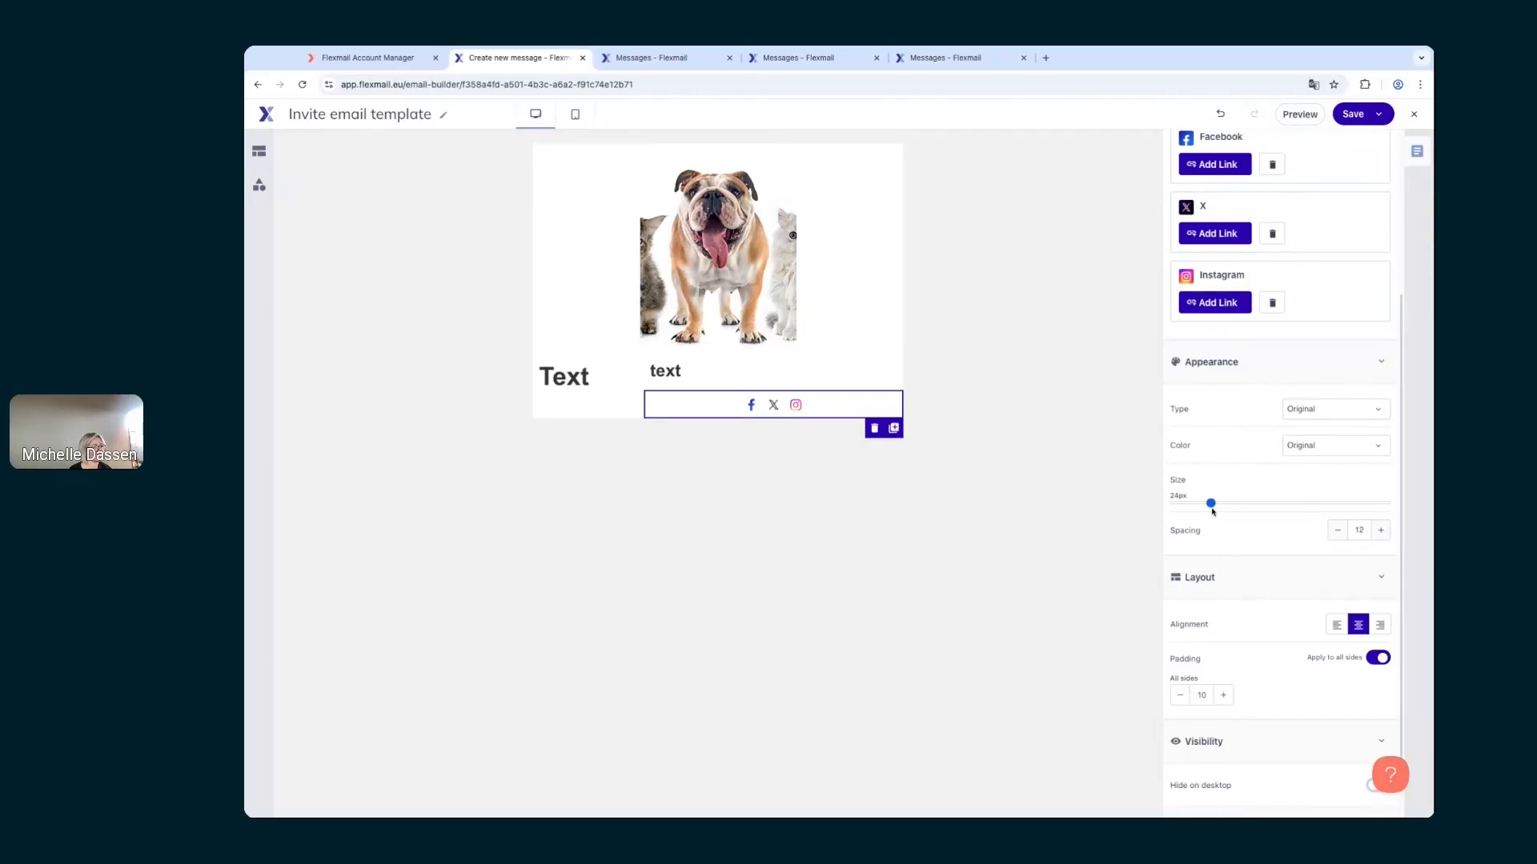
{"action": "mouse_move", "coordinate": [1211, 505]}
{"action": "left_mouse_down"}
{"action": "mouse_move", "coordinate": [1286, 505]}
{"action": "mouse_move", "coordinate": [1263, 505]}
{"action": "left_mouse_up"}
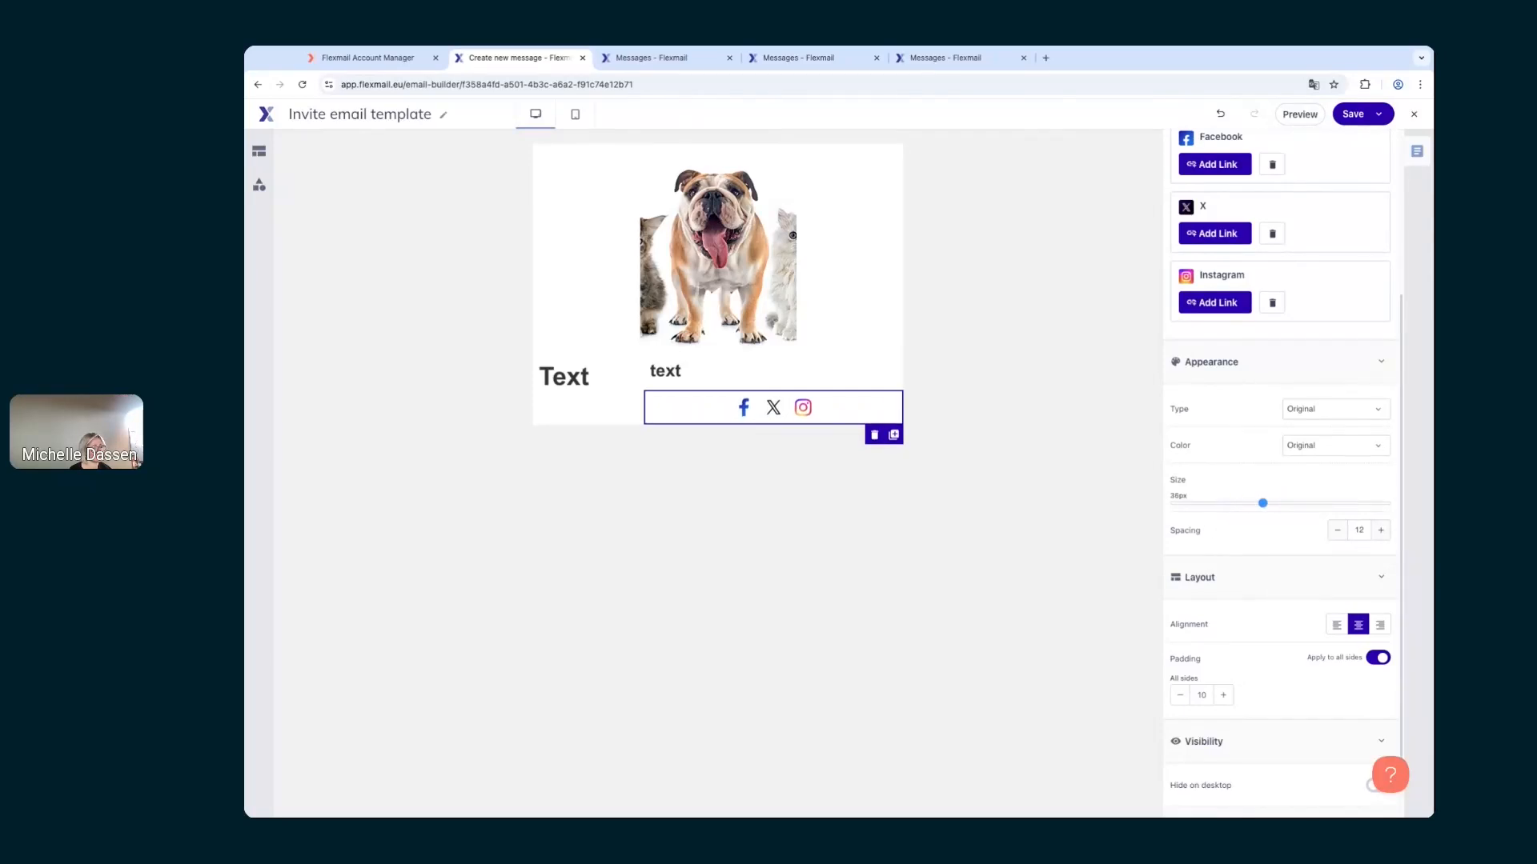
Step: Set the spacing between the social icons to 20
{"action": "scroll", "coordinate": [1257, 563], "scroll_direction": "down", "scroll_amount": 1}
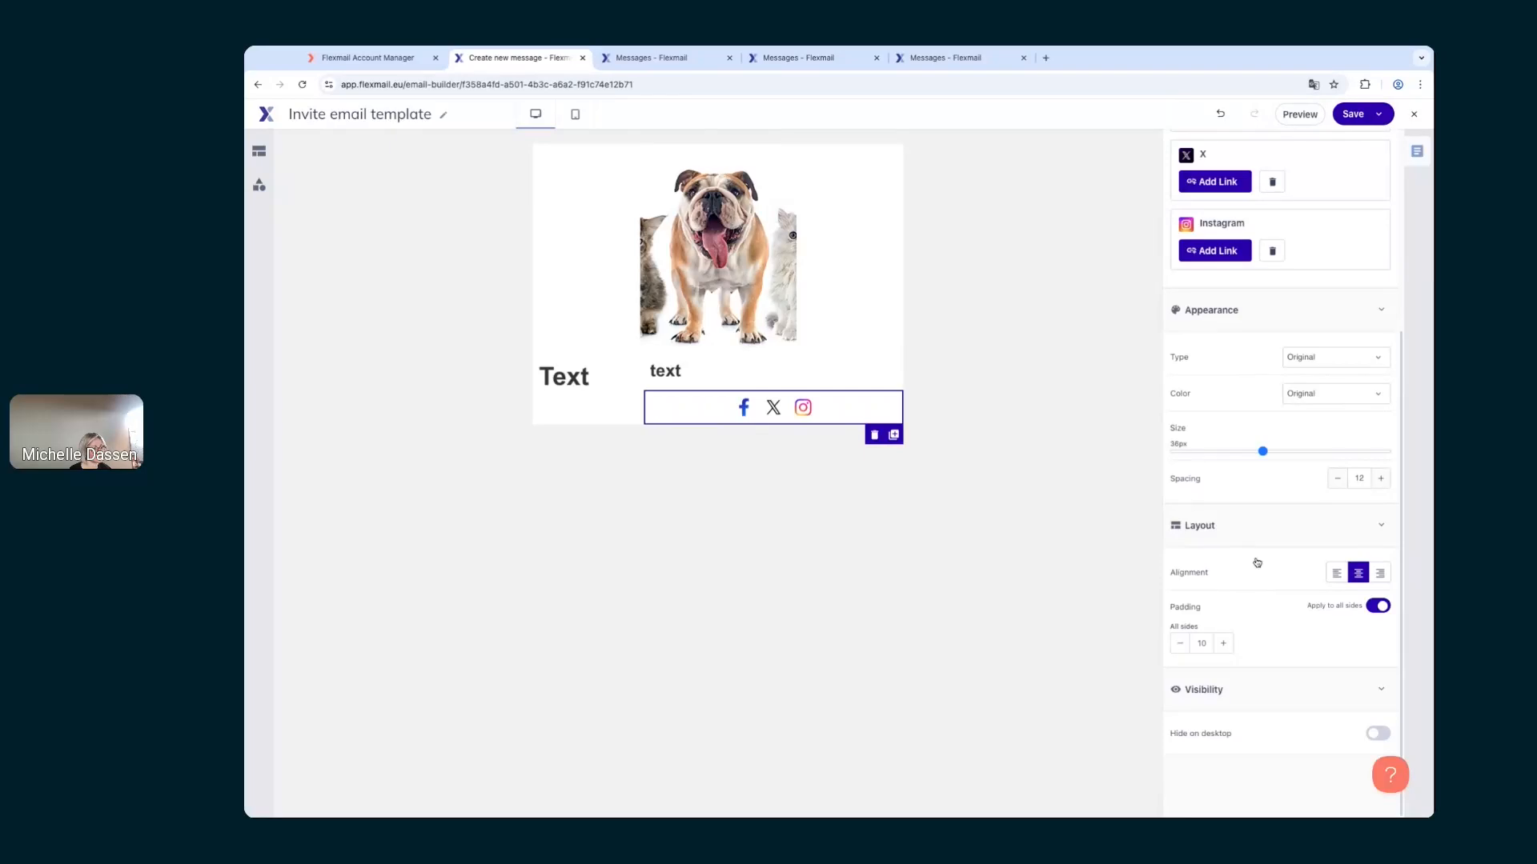
{"action": "left_click", "coordinate": [1380, 479]}
{"action": "left_click", "coordinate": [1380, 478]}
{"action": "left_click", "coordinate": [1380, 479]}
{"action": "left_click", "coordinate": [1380, 478]}
{"action": "left_click", "coordinate": [1380, 479]}
{"action": "left_click", "coordinate": [1380, 478]}
{"action": "left_click", "coordinate": [1380, 479]}
{"action": "left_click", "coordinate": [1380, 478]}
Step: Set the social icons' type to Rounded and their color to Dark
{"action": "left_click", "coordinate": [1330, 361]}
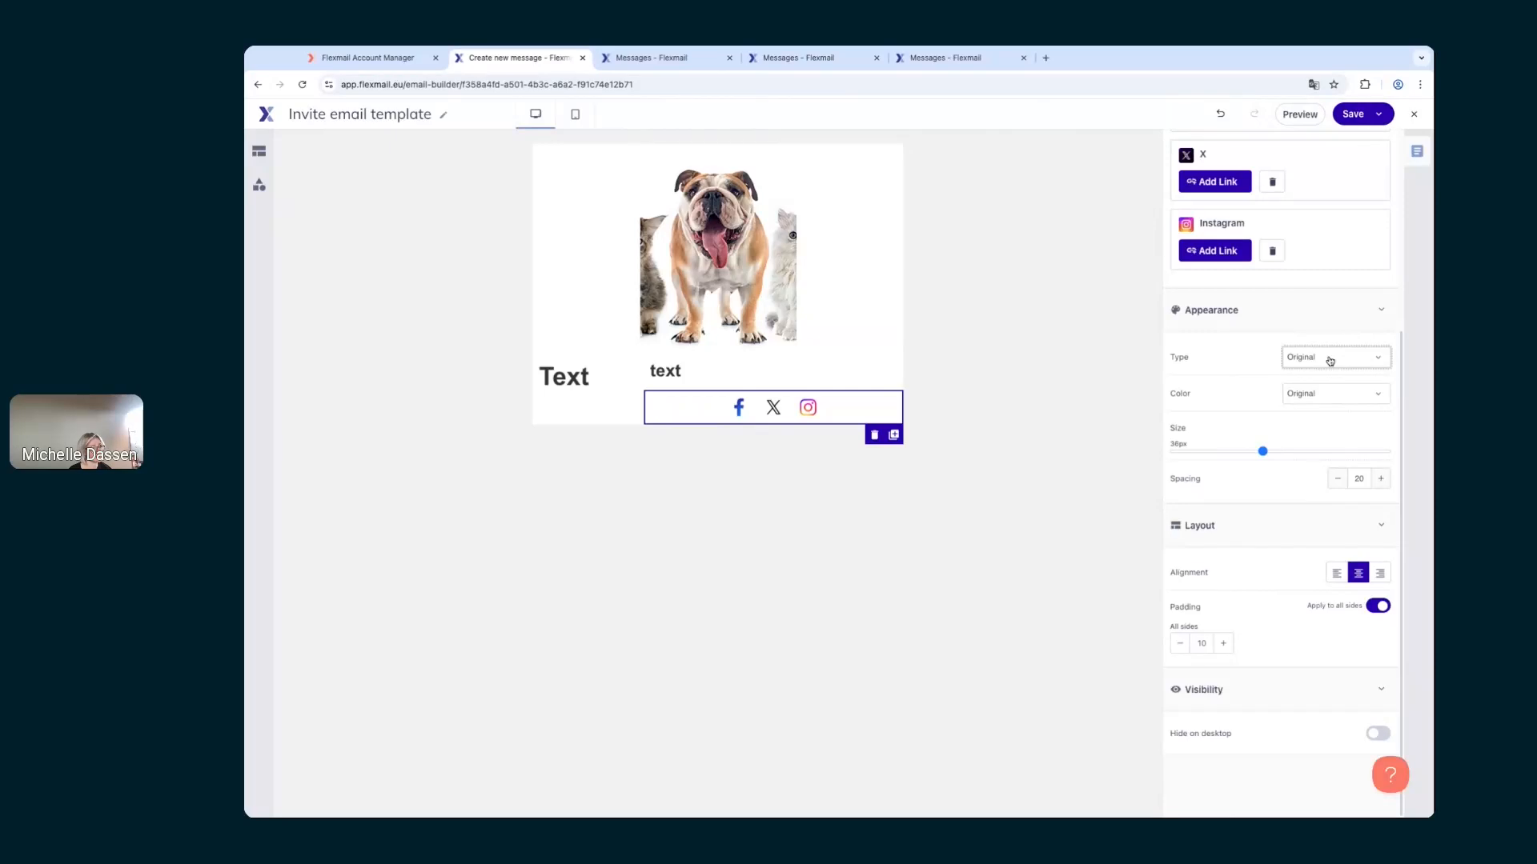
{"action": "left_click", "coordinate": [1332, 374]}
{"action": "left_click", "coordinate": [1332, 394]}
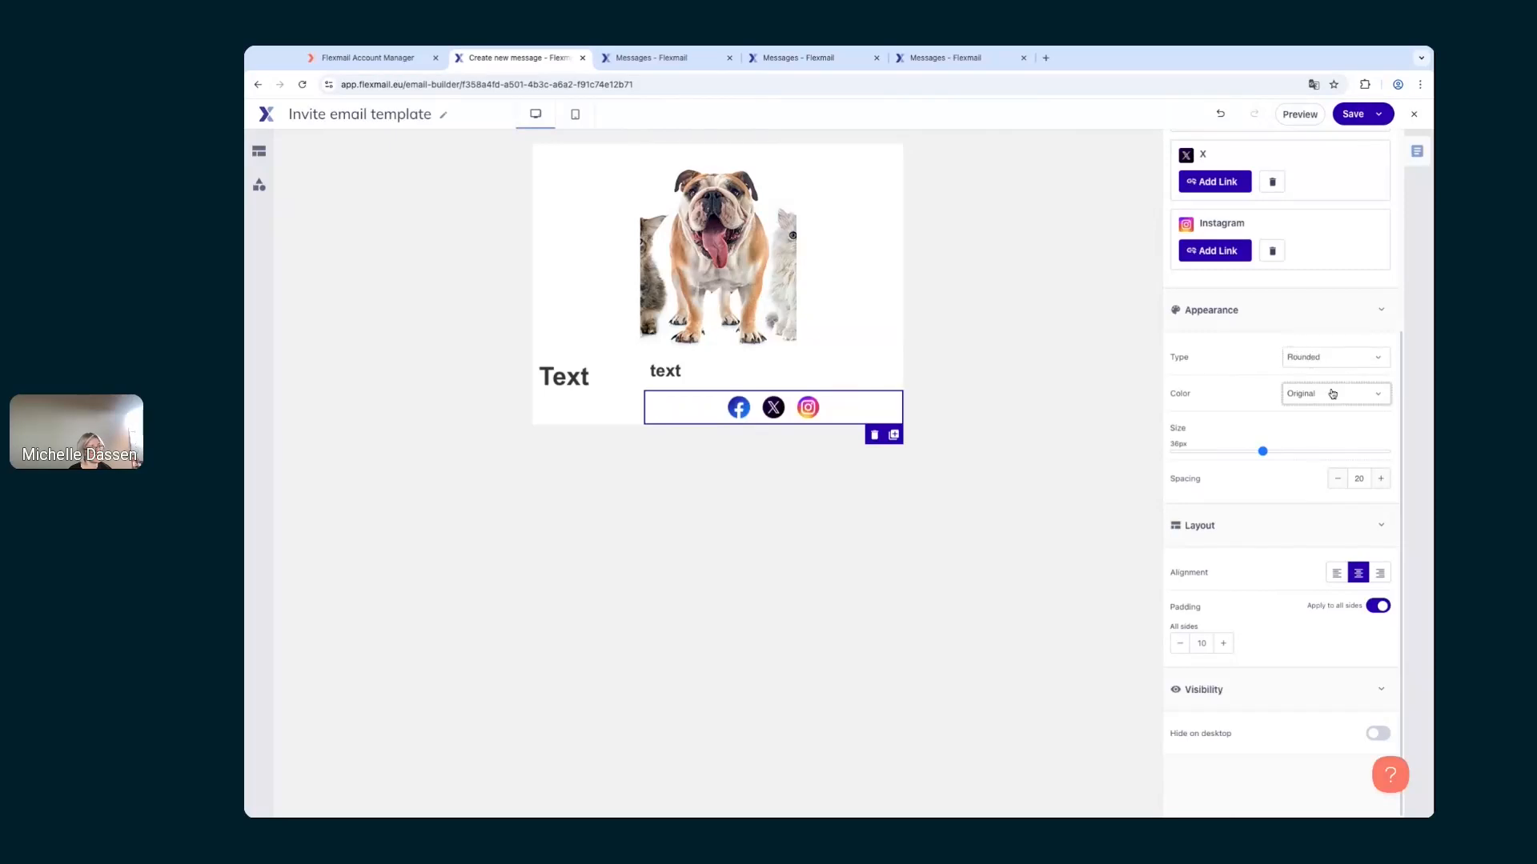
{"action": "left_click", "coordinate": [1332, 400]}
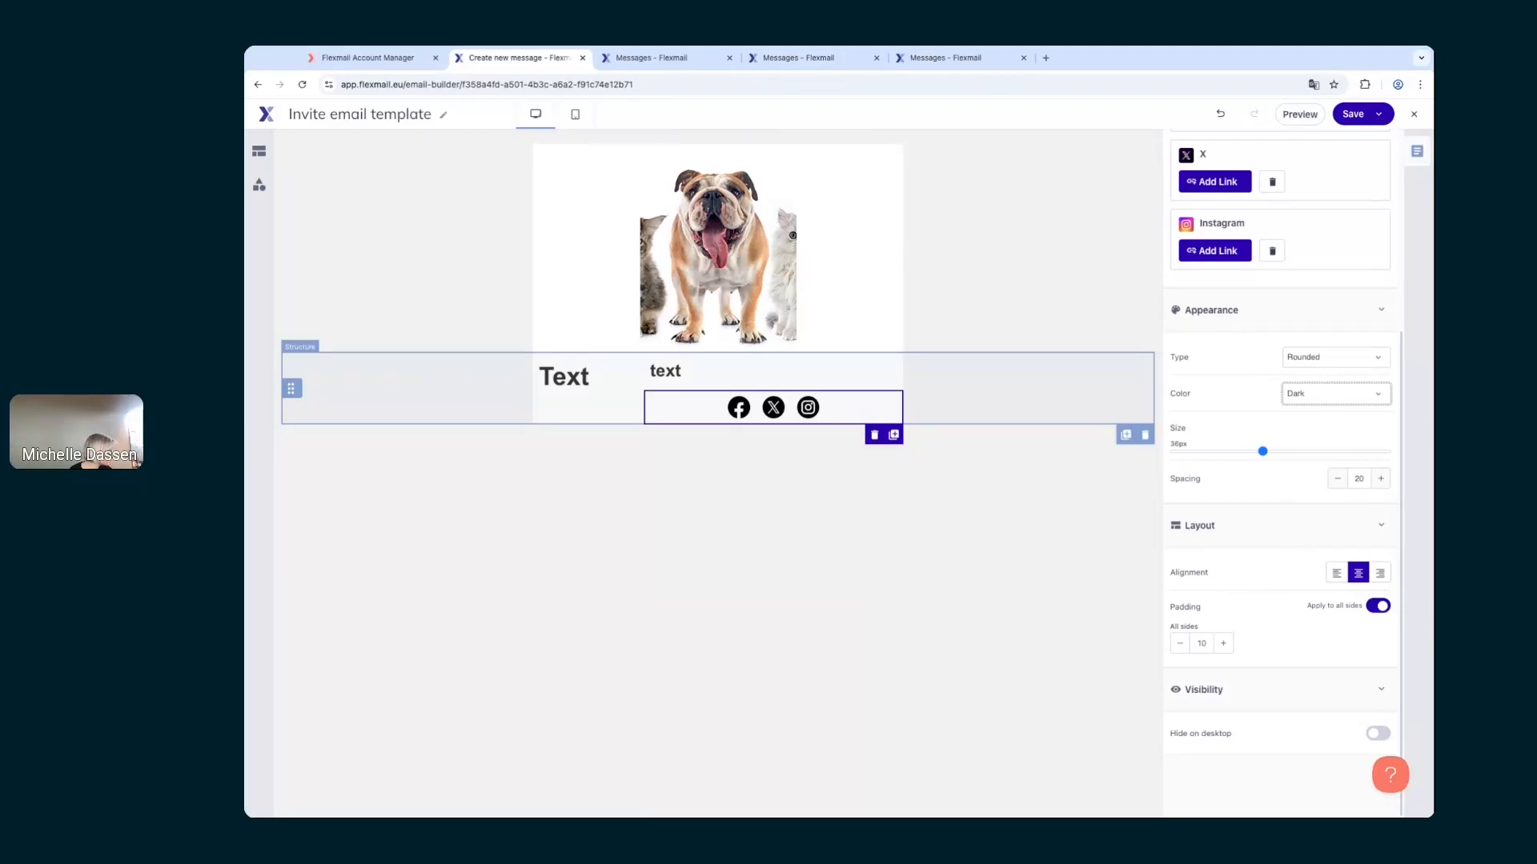
Step: Show the structure containing the bulldog image only to the "Cat + Fr" segment
{"action": "left_click", "coordinate": [926, 244]}
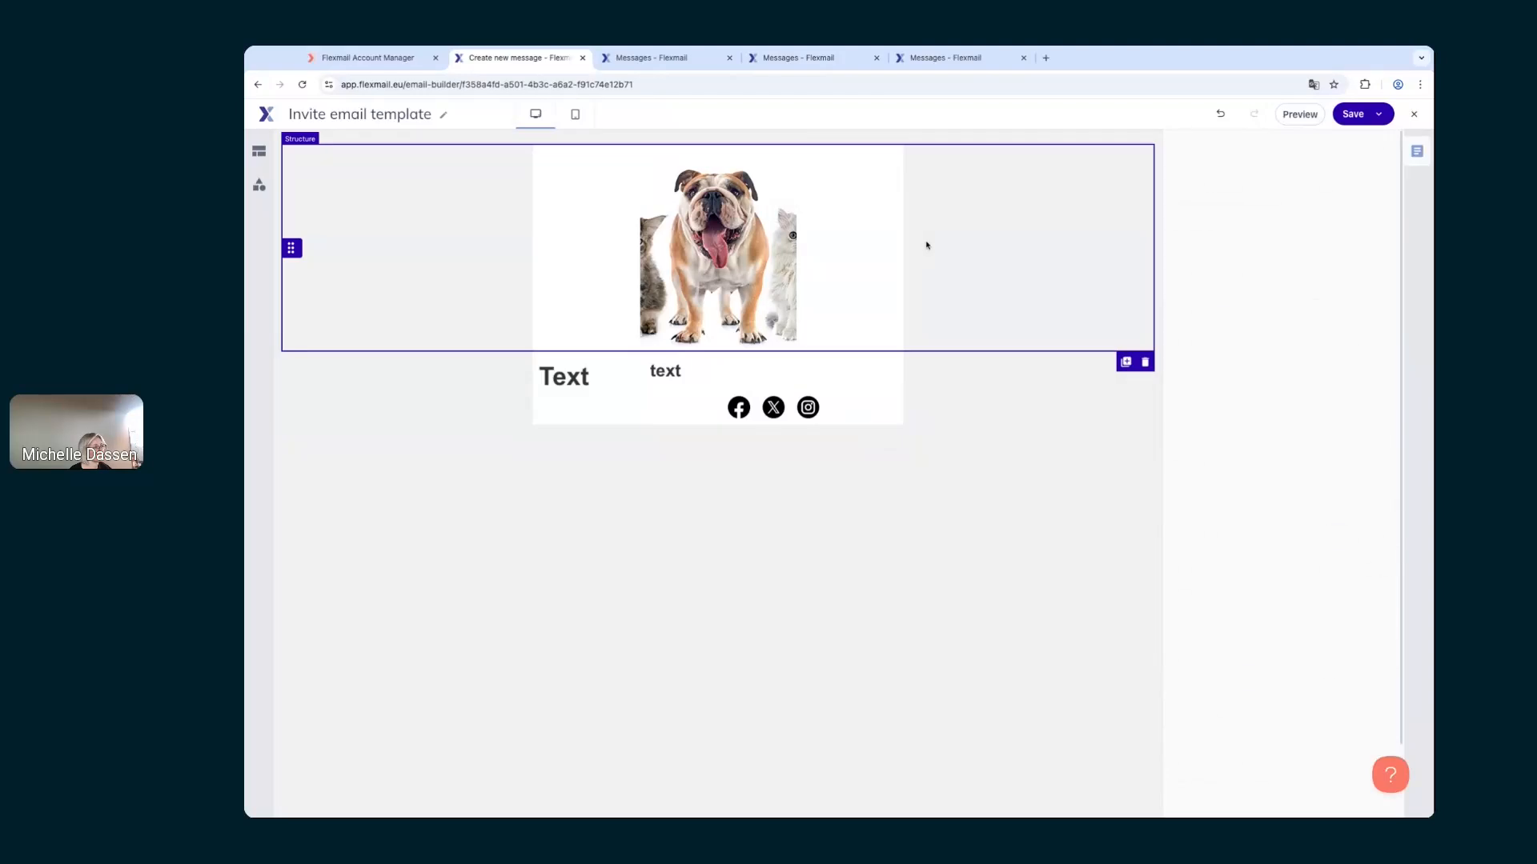
{"action": "scroll", "coordinate": [1290, 481], "scroll_direction": "down", "scroll_amount": 1}
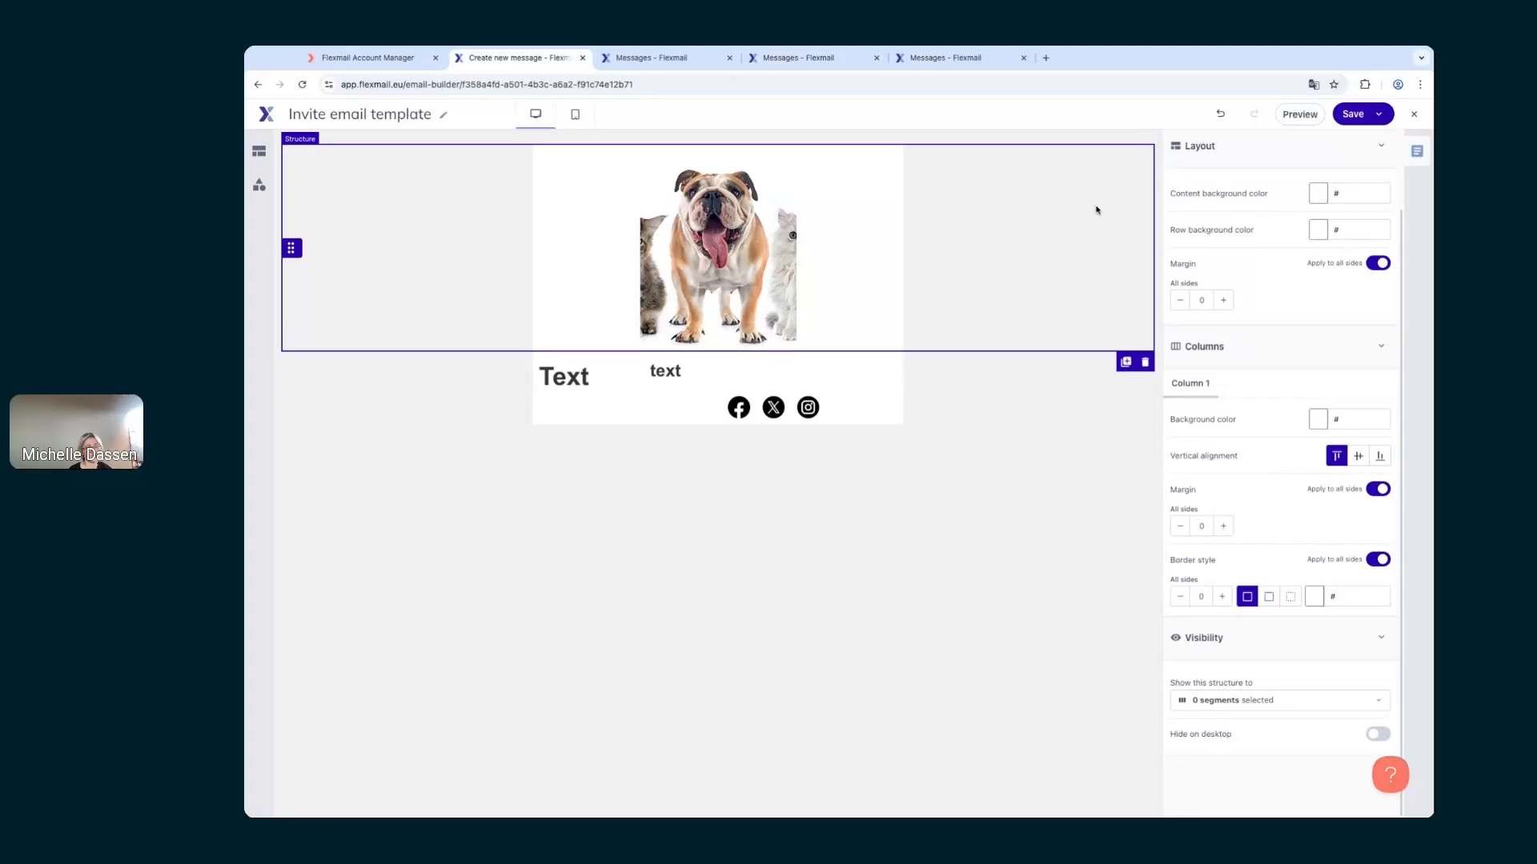
{"action": "left_click", "coordinate": [1062, 196]}
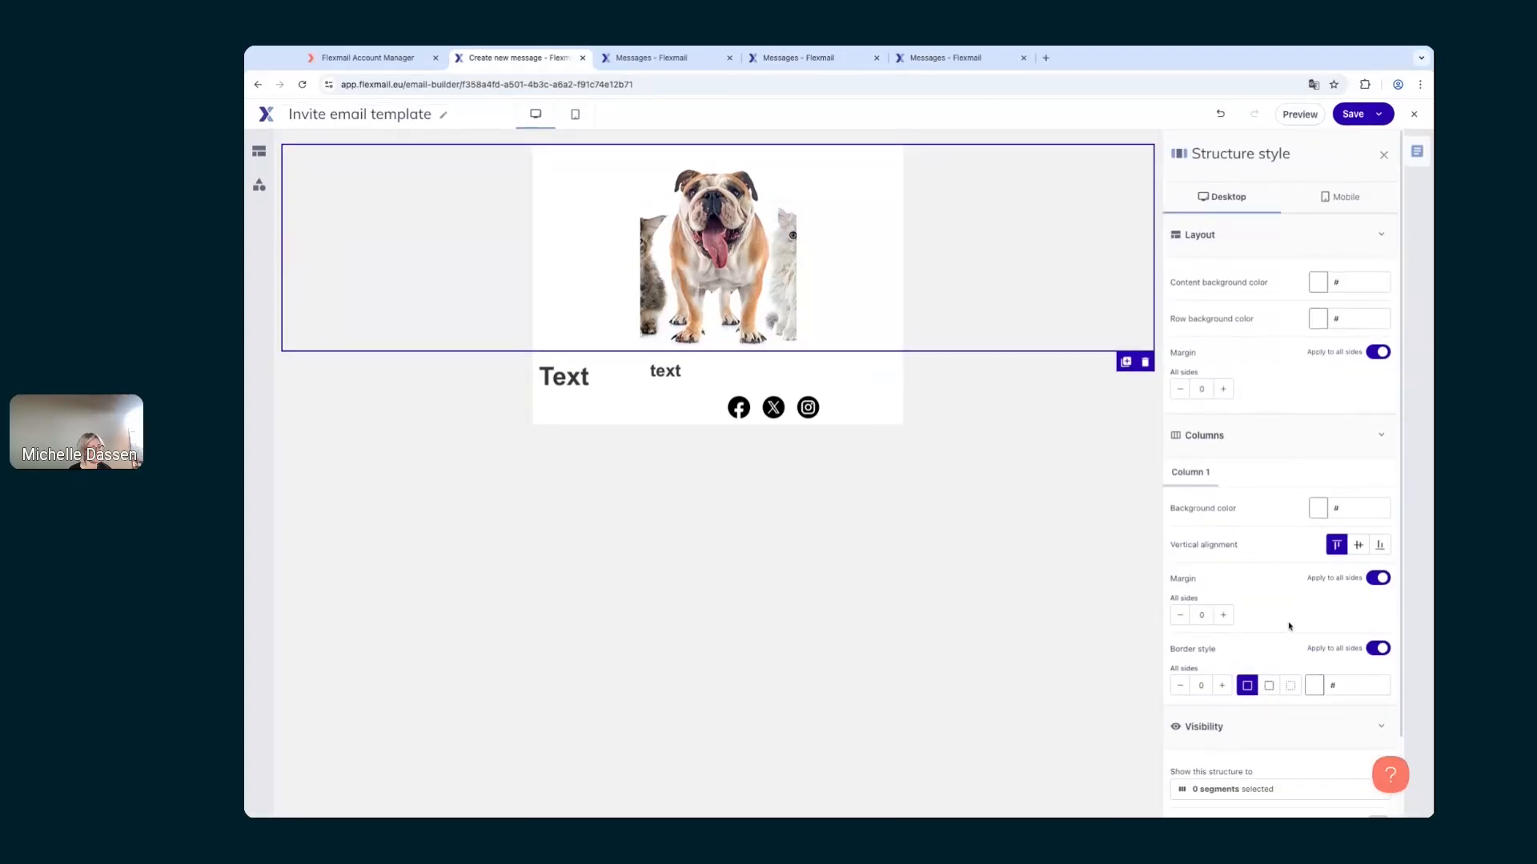
{"action": "scroll", "coordinate": [1290, 626], "scroll_direction": "down", "scroll_amount": 1}
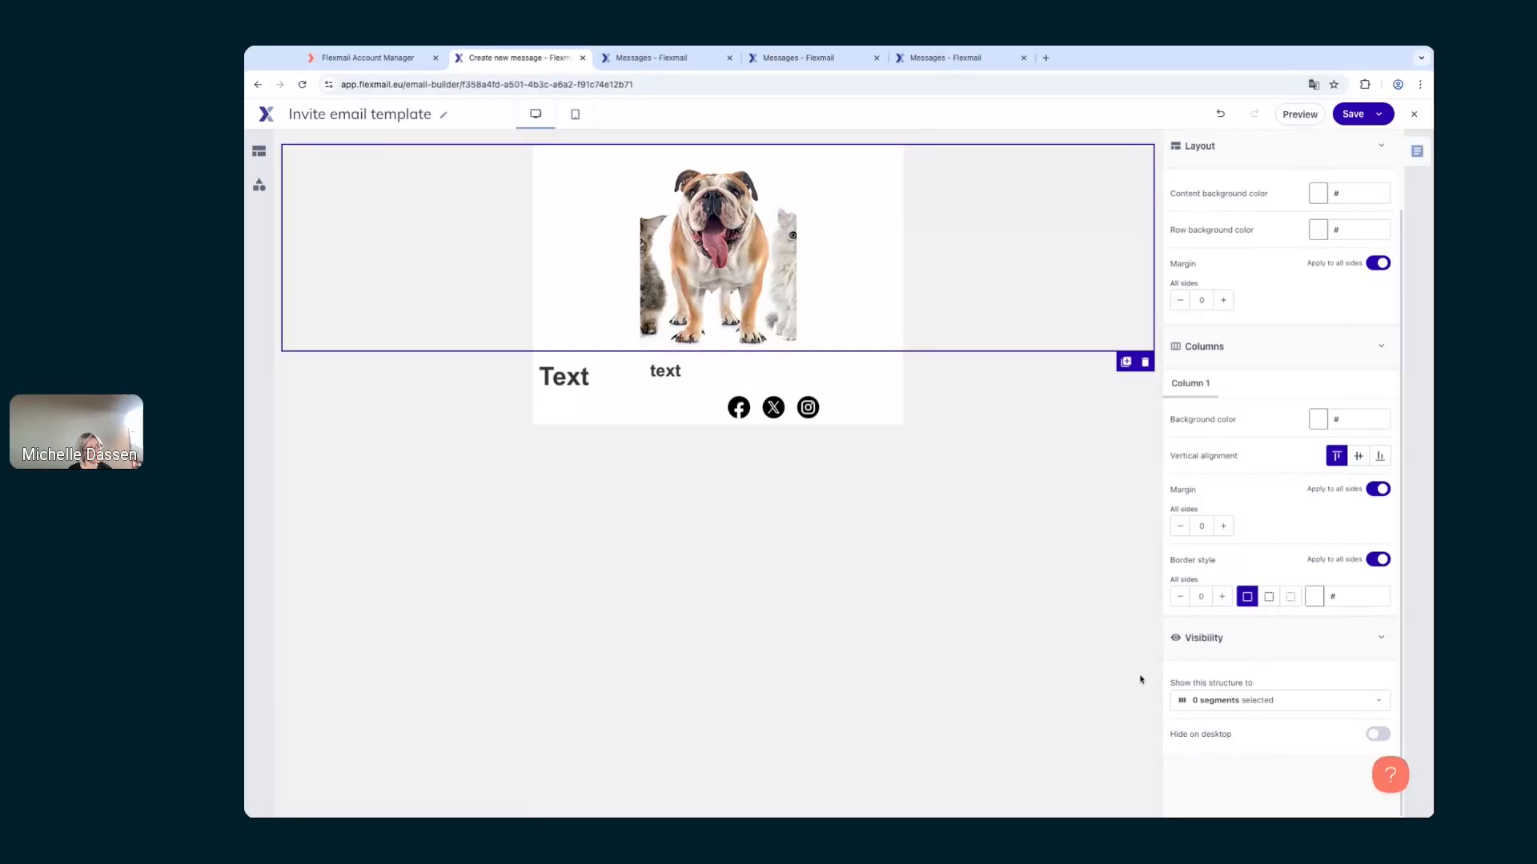
{"action": "left_click", "coordinate": [1227, 705]}
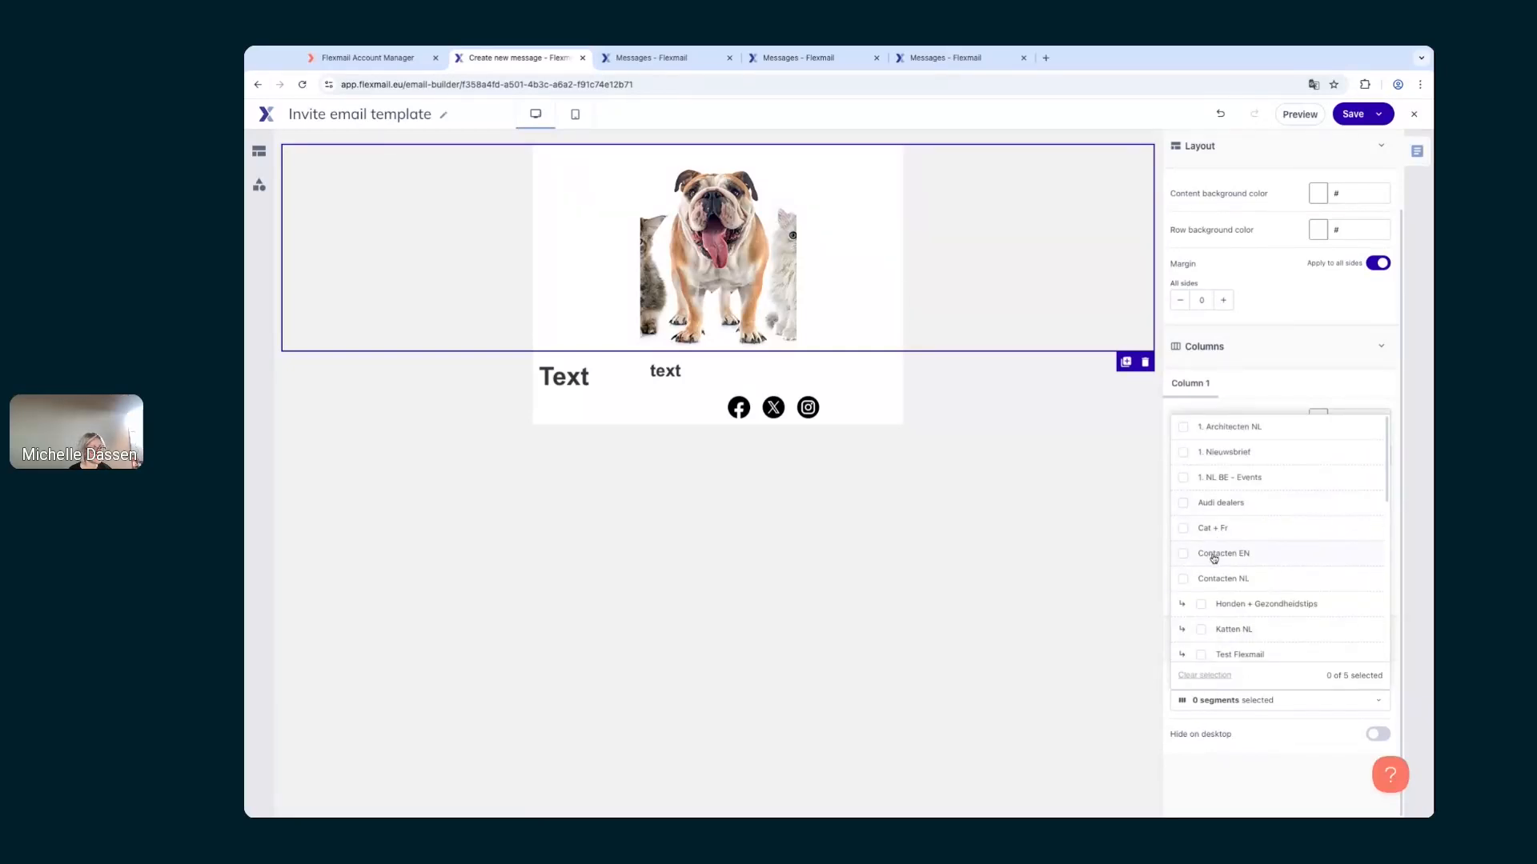
{"action": "left_click", "coordinate": [1211, 531]}
{"action": "left_click", "coordinate": [1287, 758]}
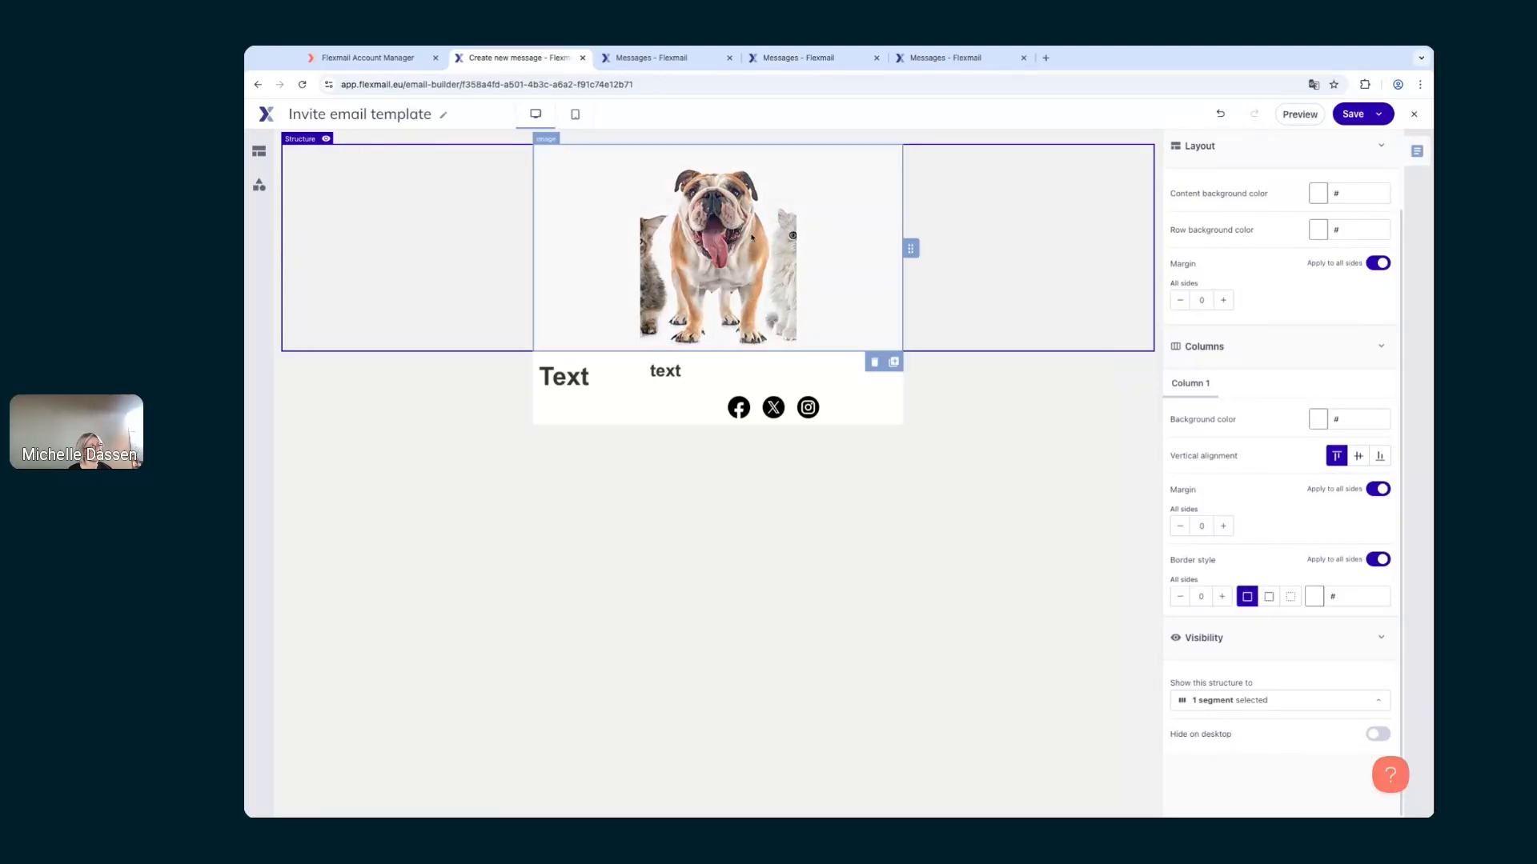
Step: Save the invite template and preview it with all dynamic content hidden and for the "Cat + Fr" segment
{"action": "left_click", "coordinate": [1348, 120]}
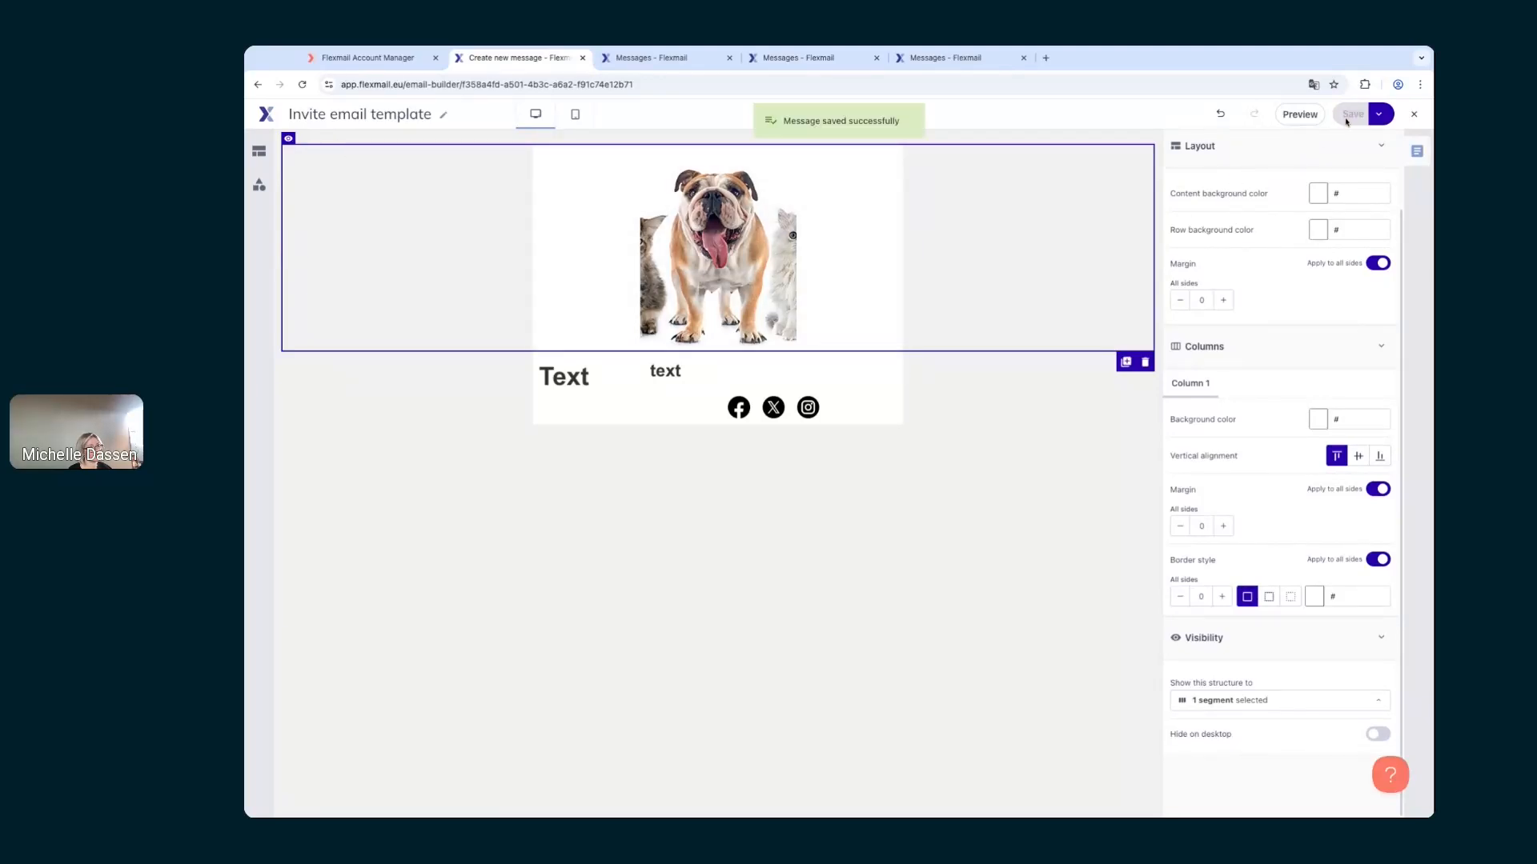
{"action": "left_click", "coordinate": [1307, 118]}
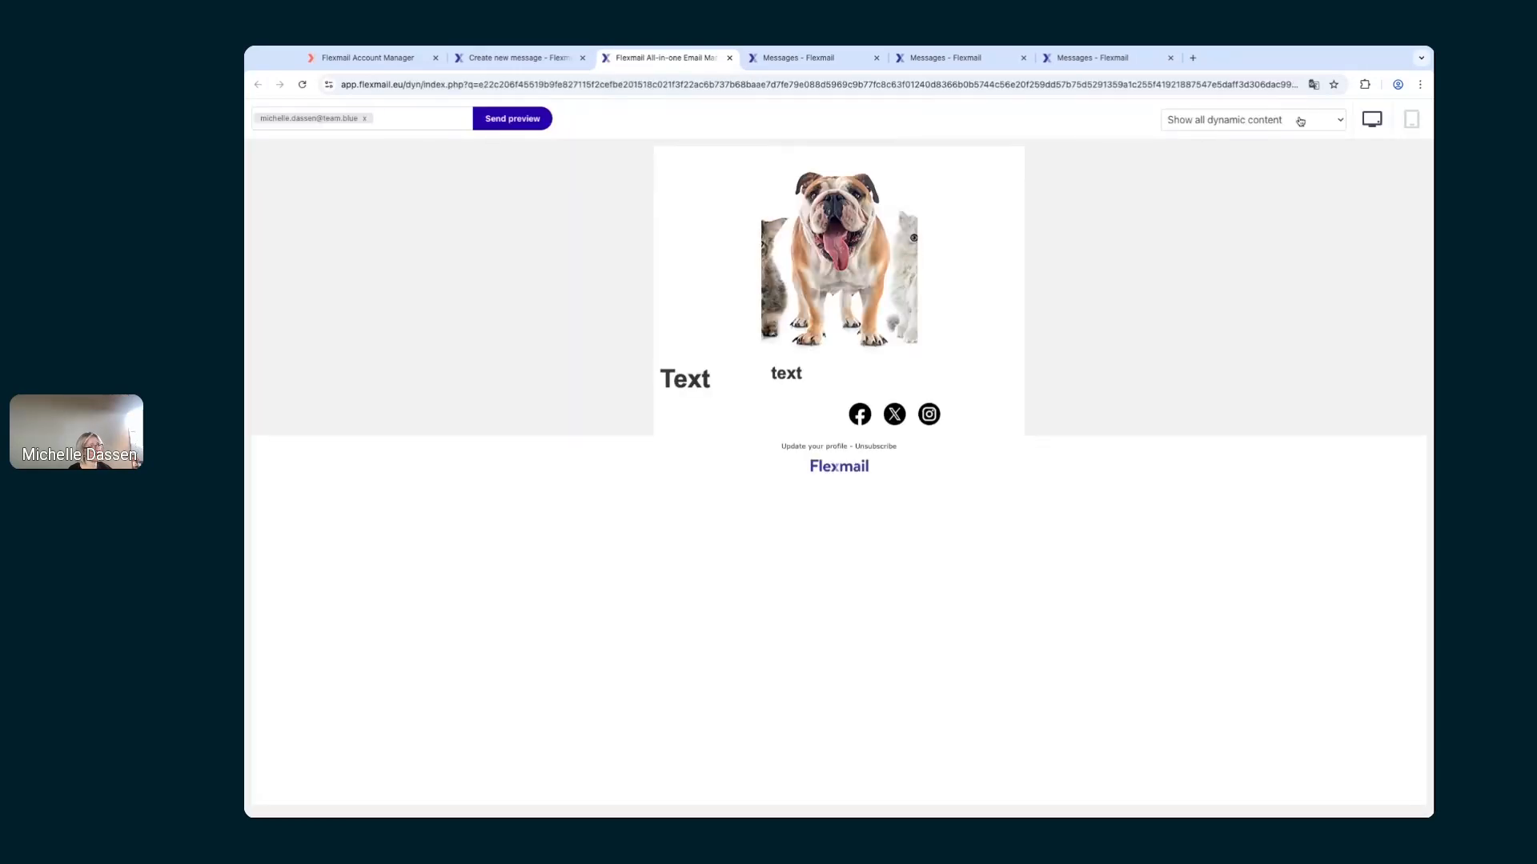
{"action": "left_click", "coordinate": [1342, 121]}
{"action": "left_click", "coordinate": [1286, 134]}
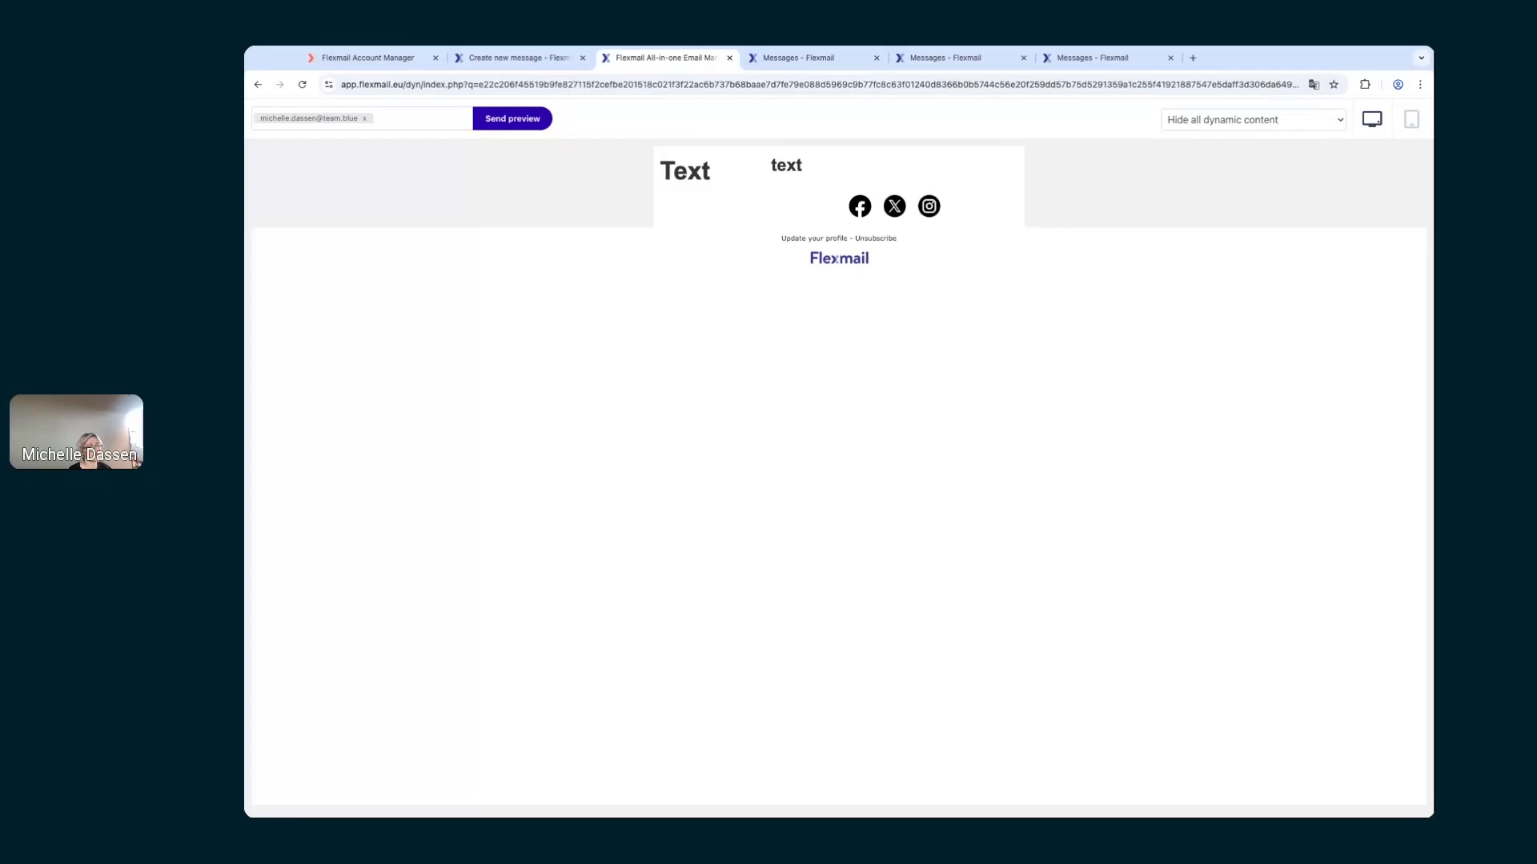
{"action": "left_click", "coordinate": [1249, 144]}
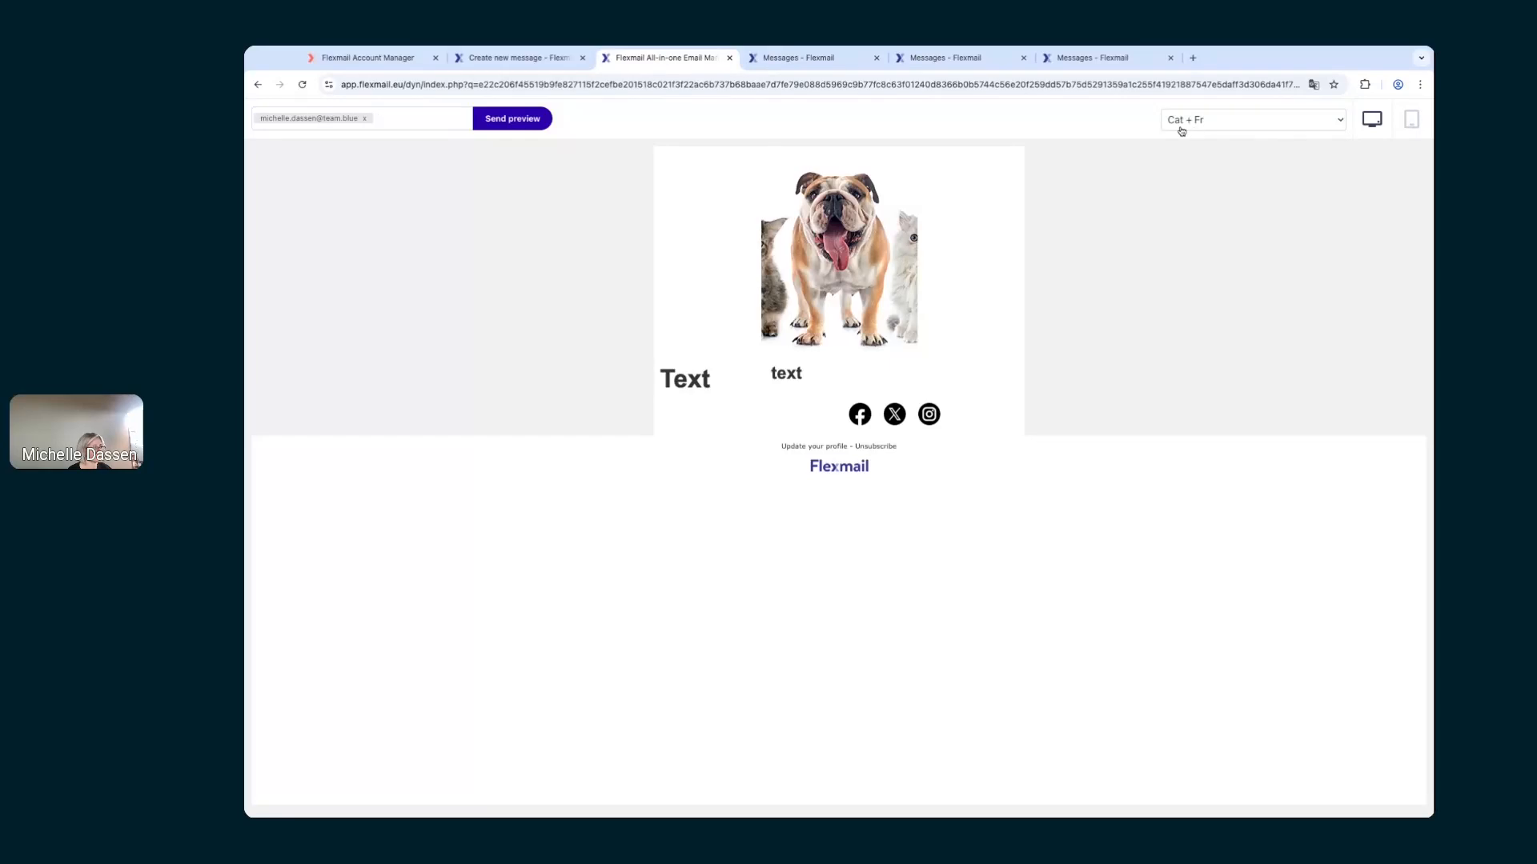
{"action": "left_click", "coordinate": [729, 57]}
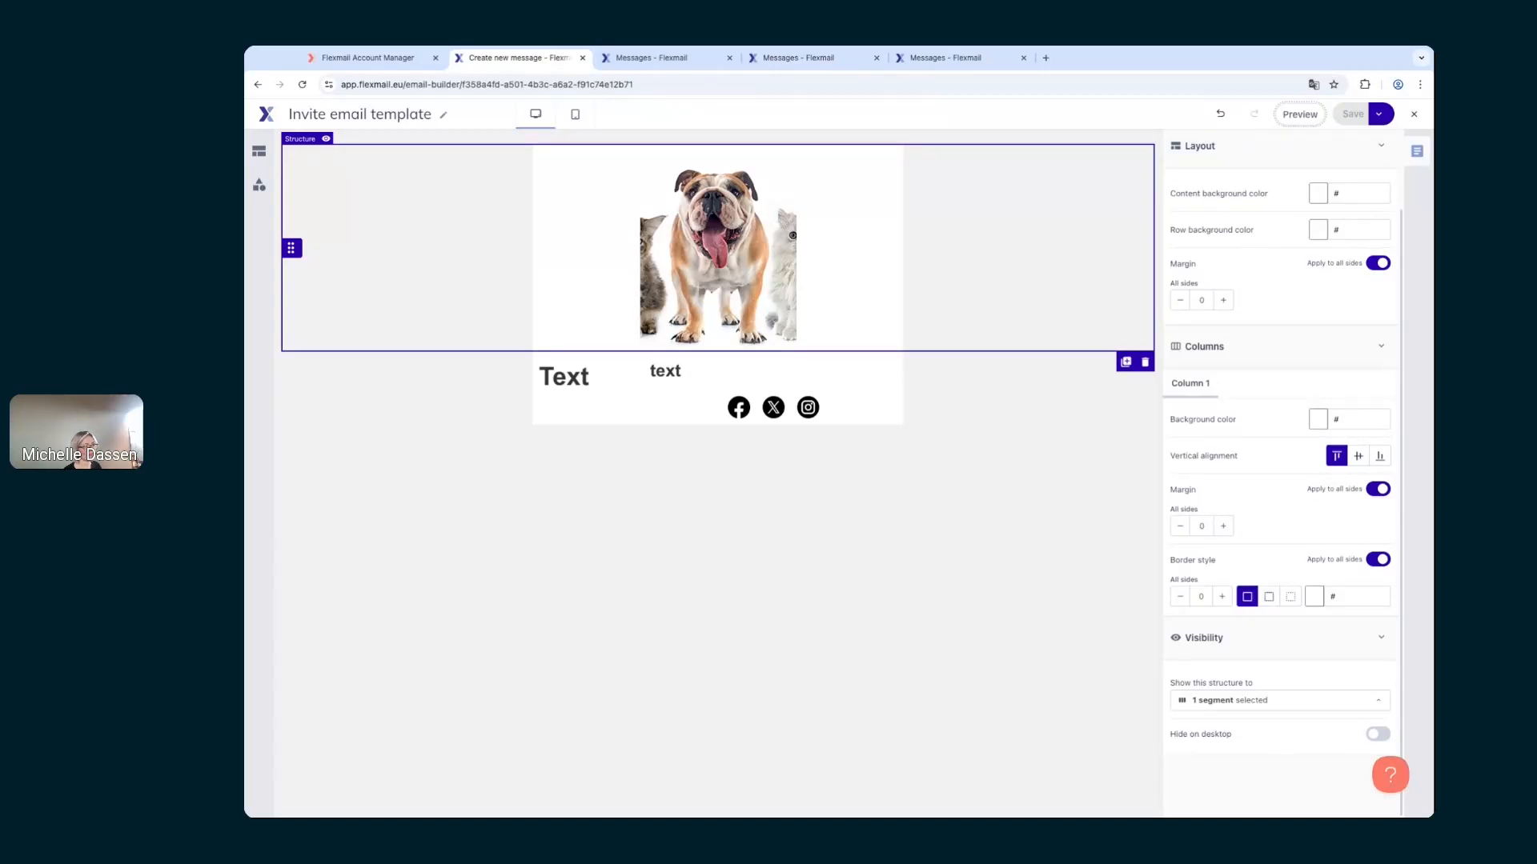
Step: Delete the bulldog image structure and the structure holding the headings and social icons
{"action": "left_click", "coordinate": [1144, 365]}
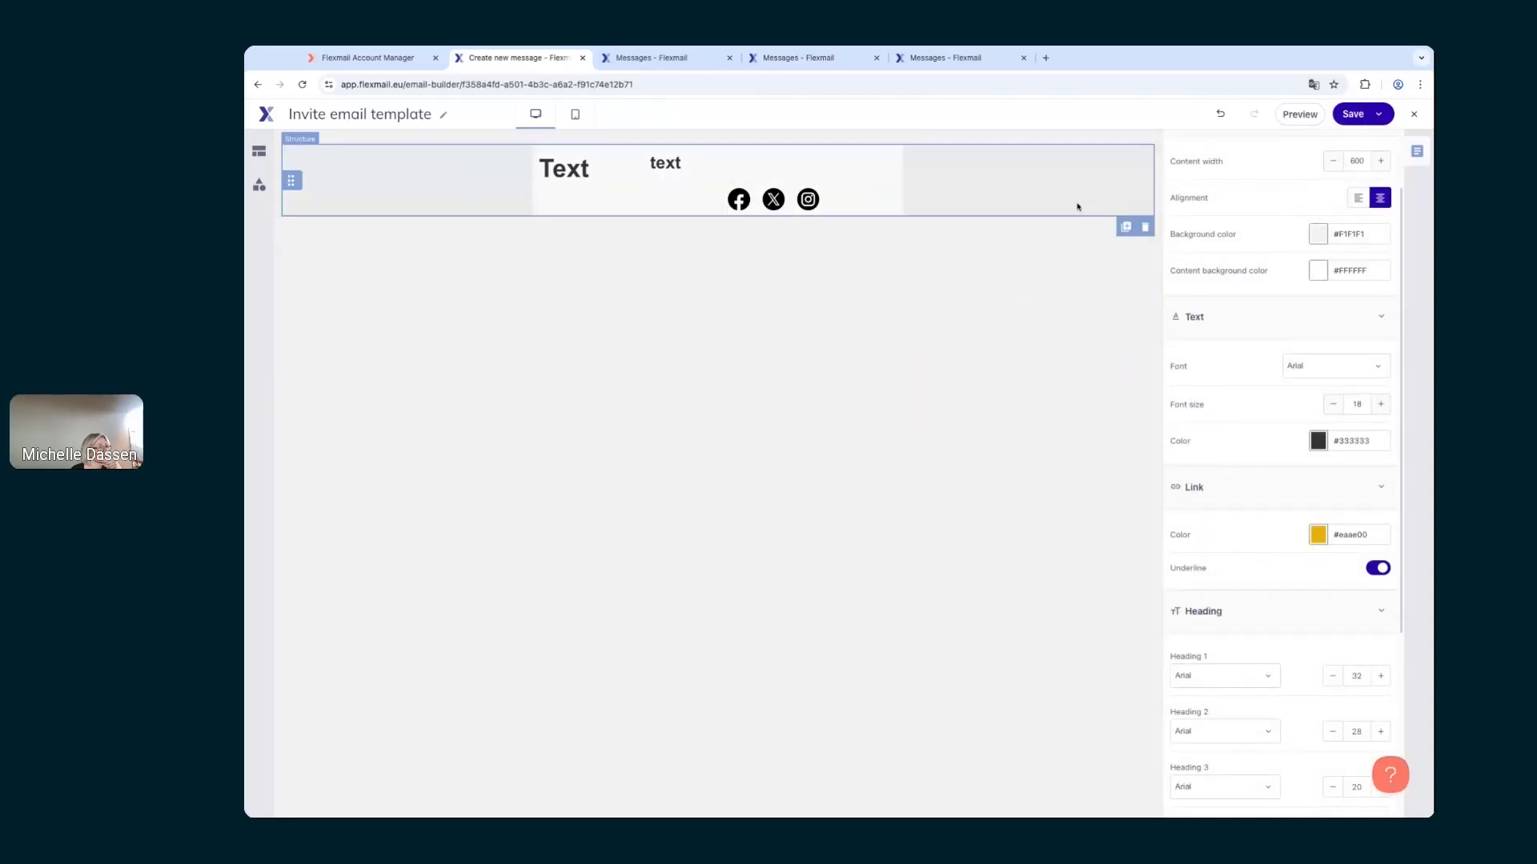
{"action": "left_click", "coordinate": [1145, 226]}
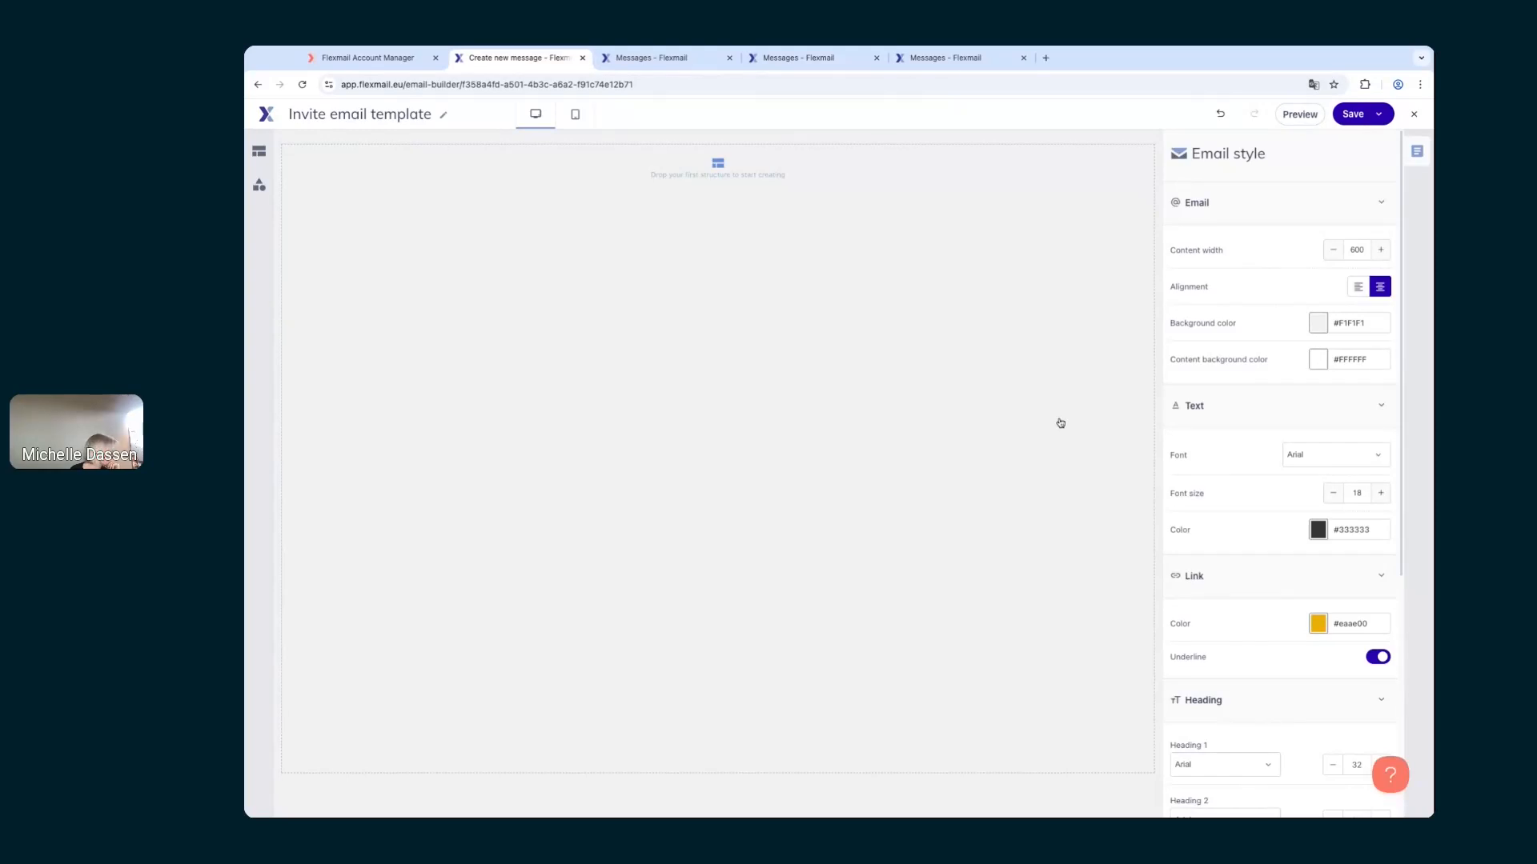
Step: Examine the old International Cat Day message's body properties and preview against the new template's email style
{"action": "left_click", "coordinate": [809, 57]}
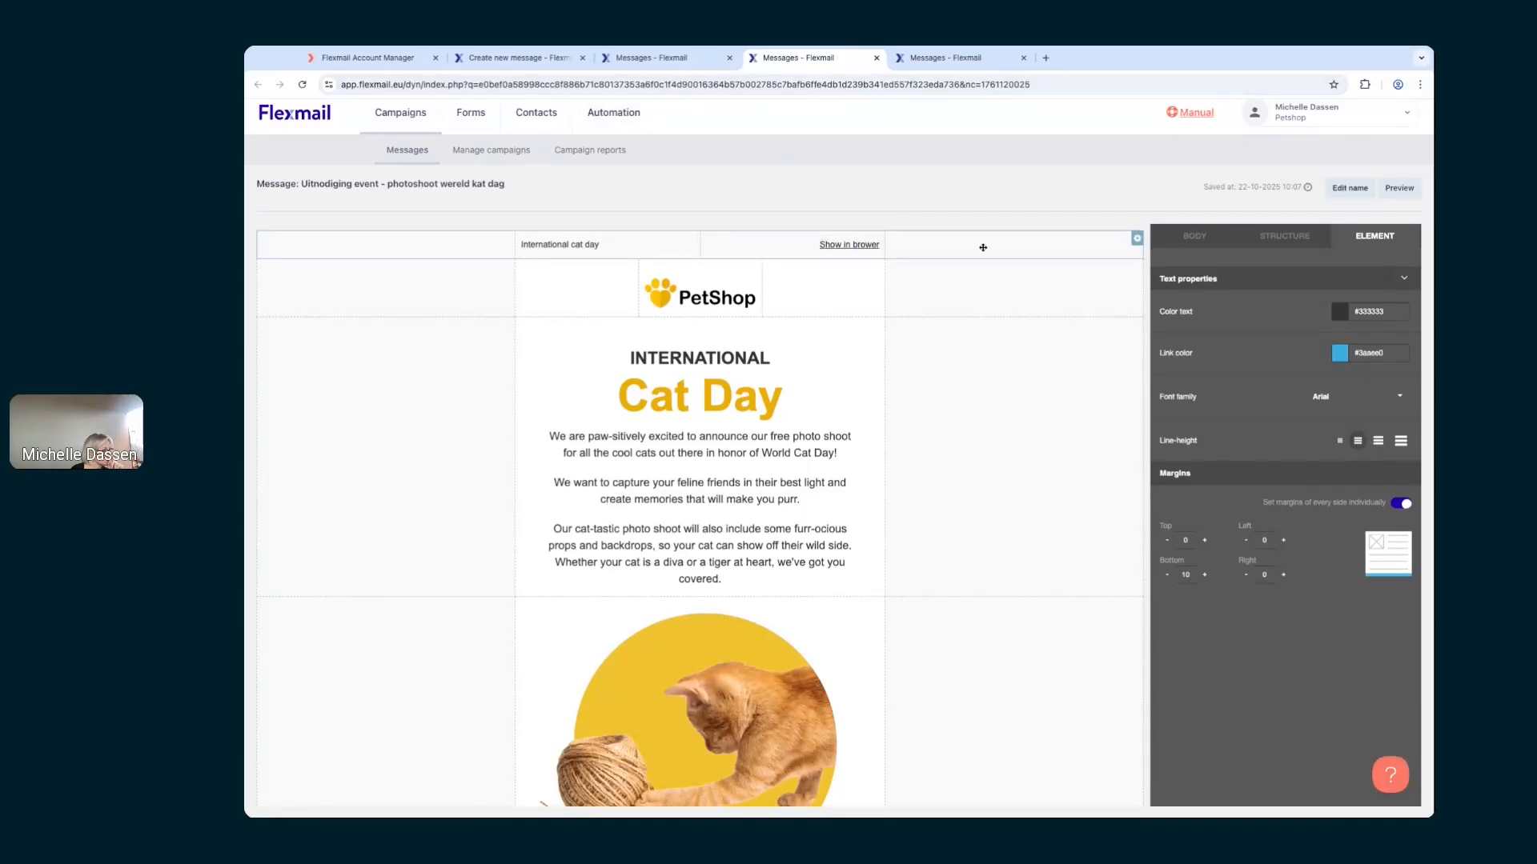
{"action": "left_click", "coordinate": [1196, 237]}
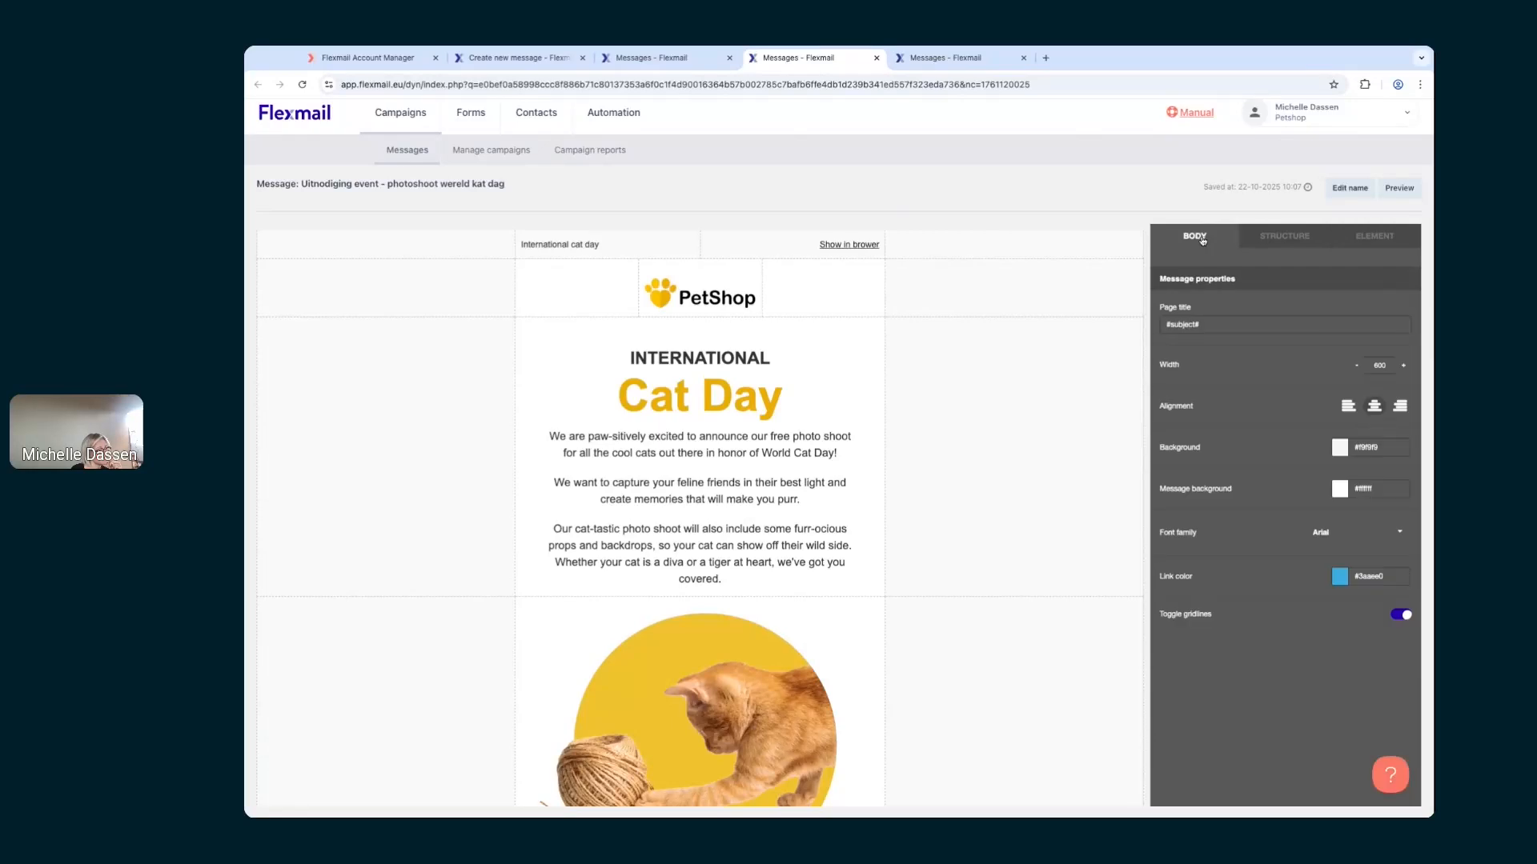
{"action": "left_click", "coordinate": [531, 67]}
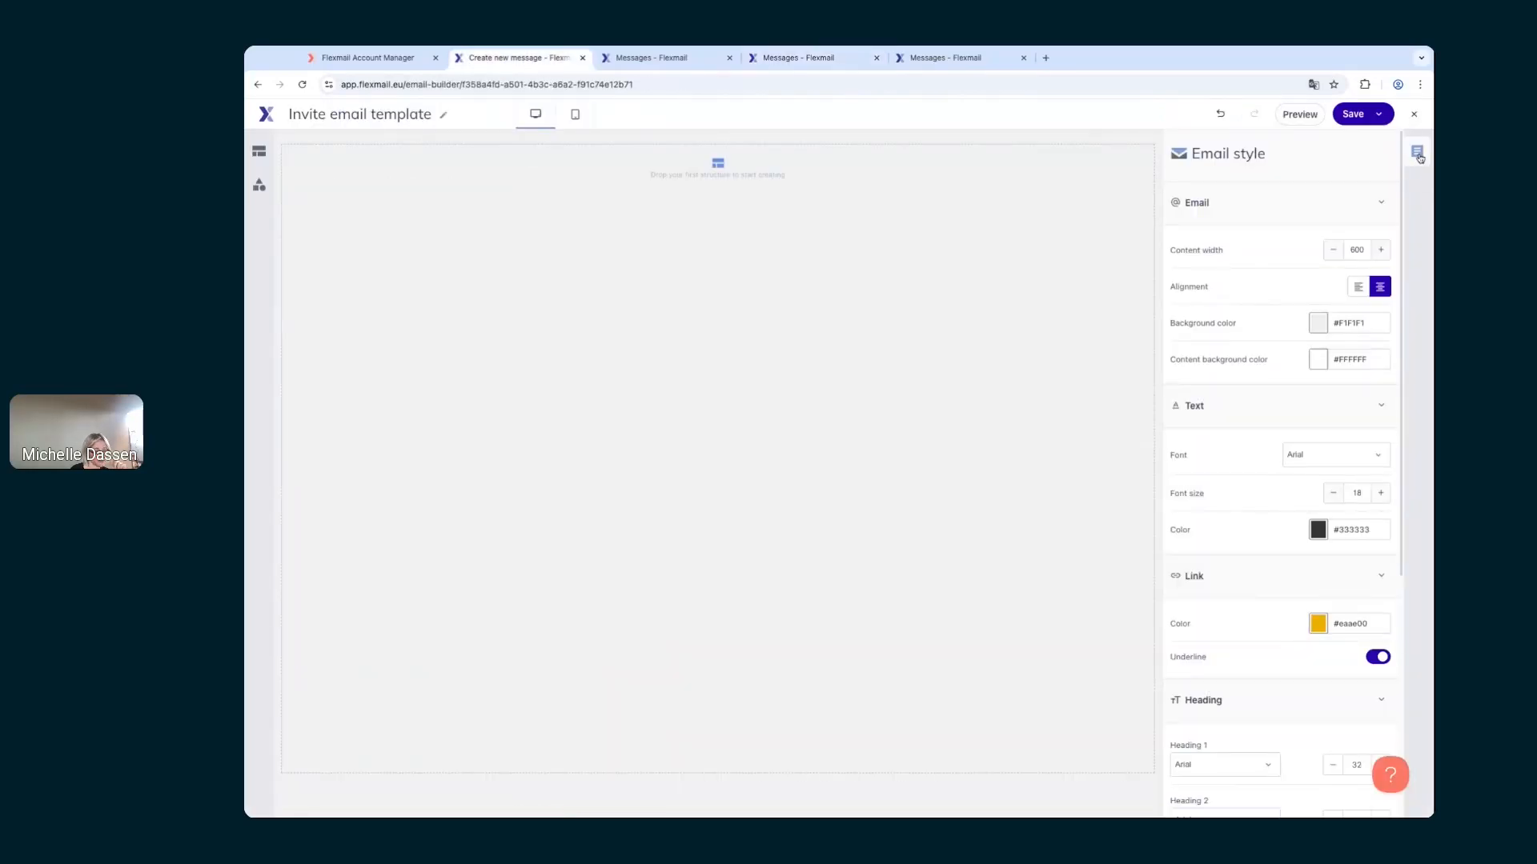
{"action": "left_click", "coordinate": [846, 59]}
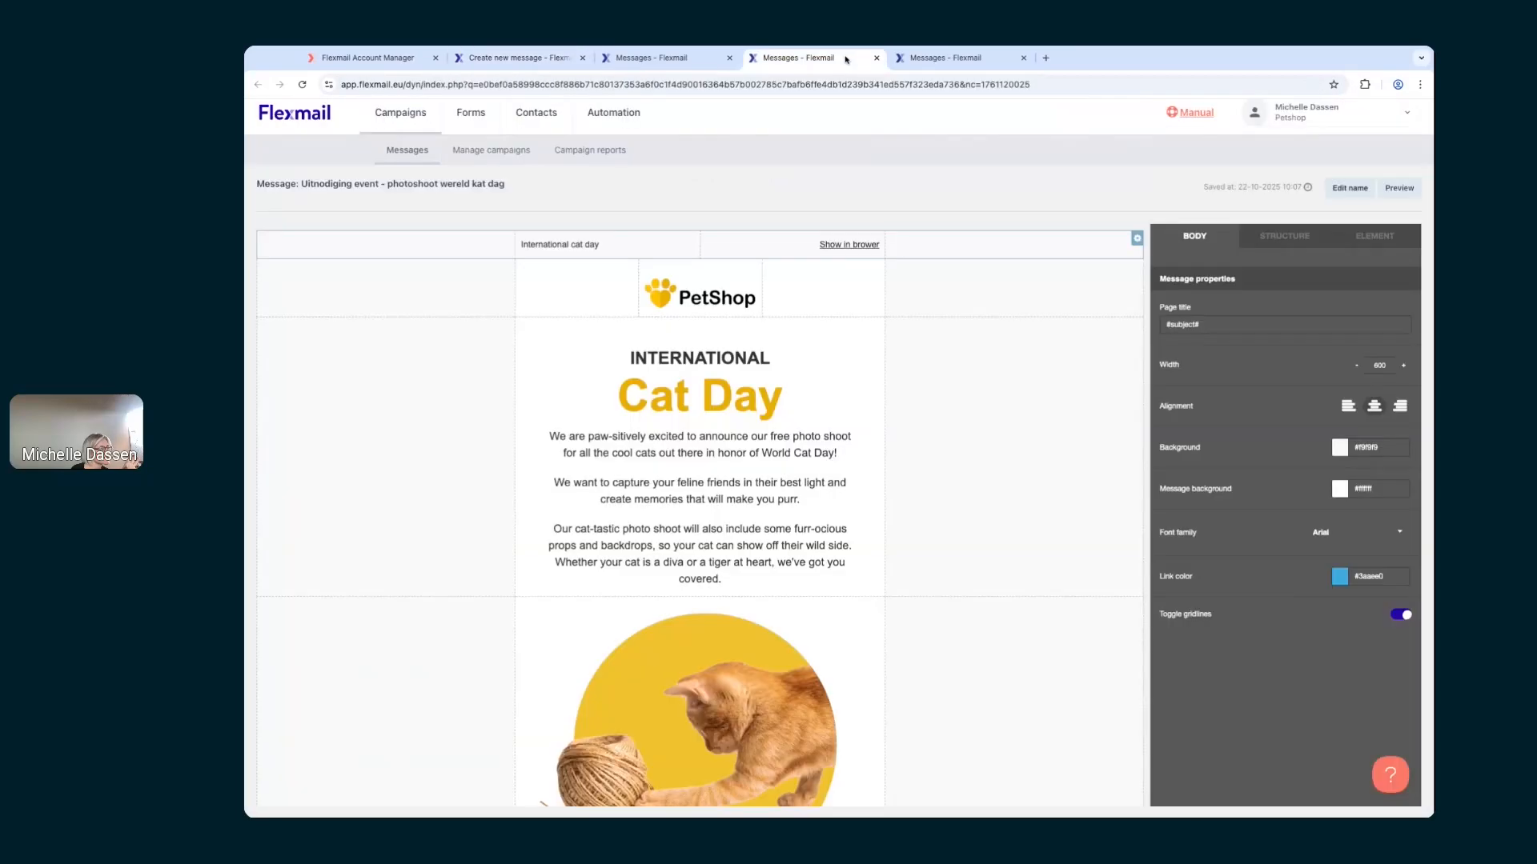
{"action": "left_click", "coordinate": [1399, 190]}
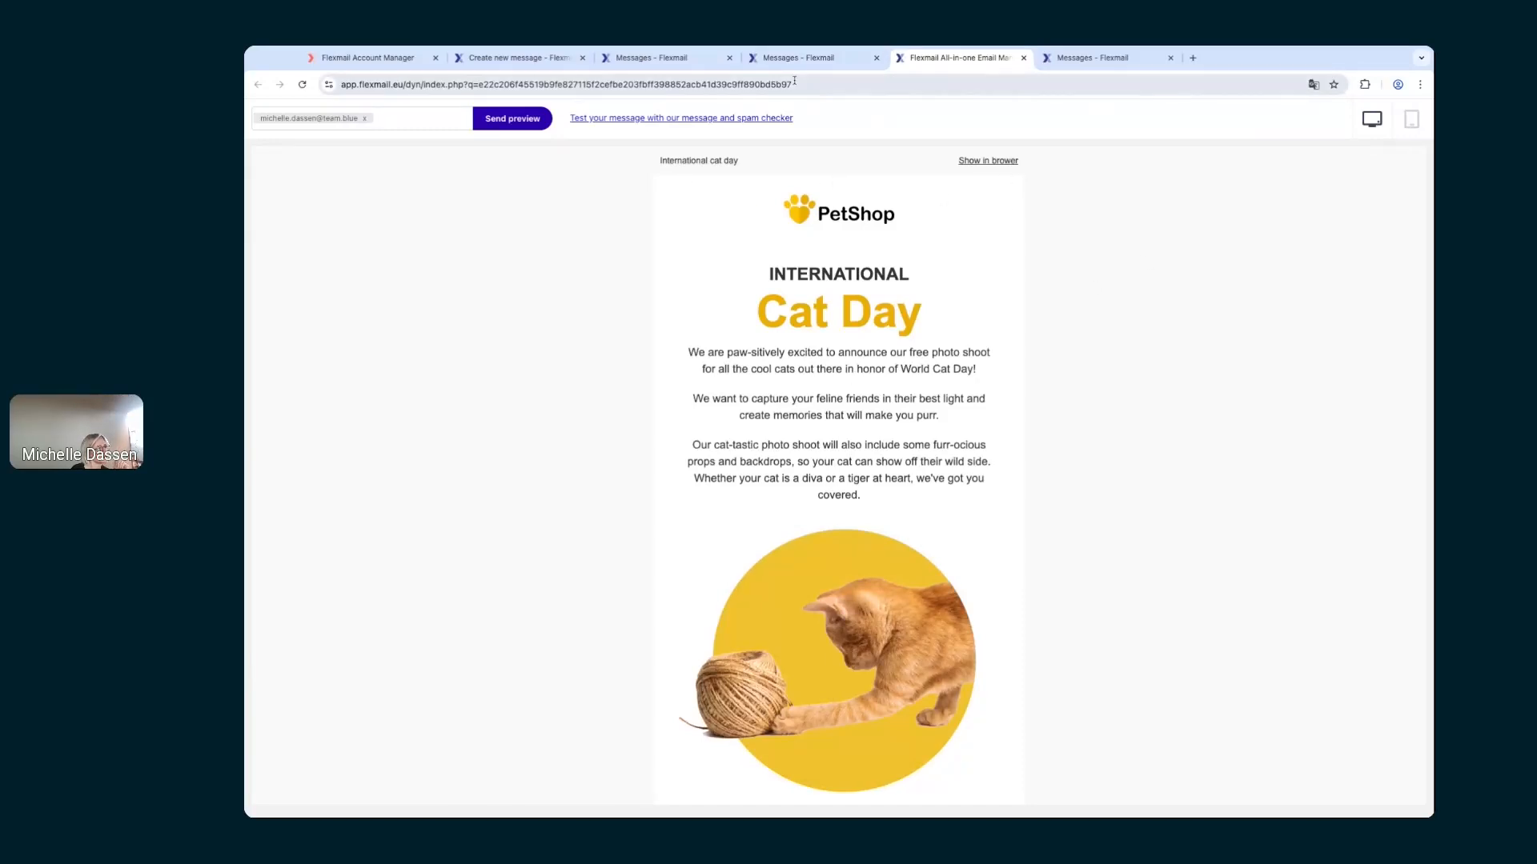
{"action": "left_click", "coordinate": [559, 59]}
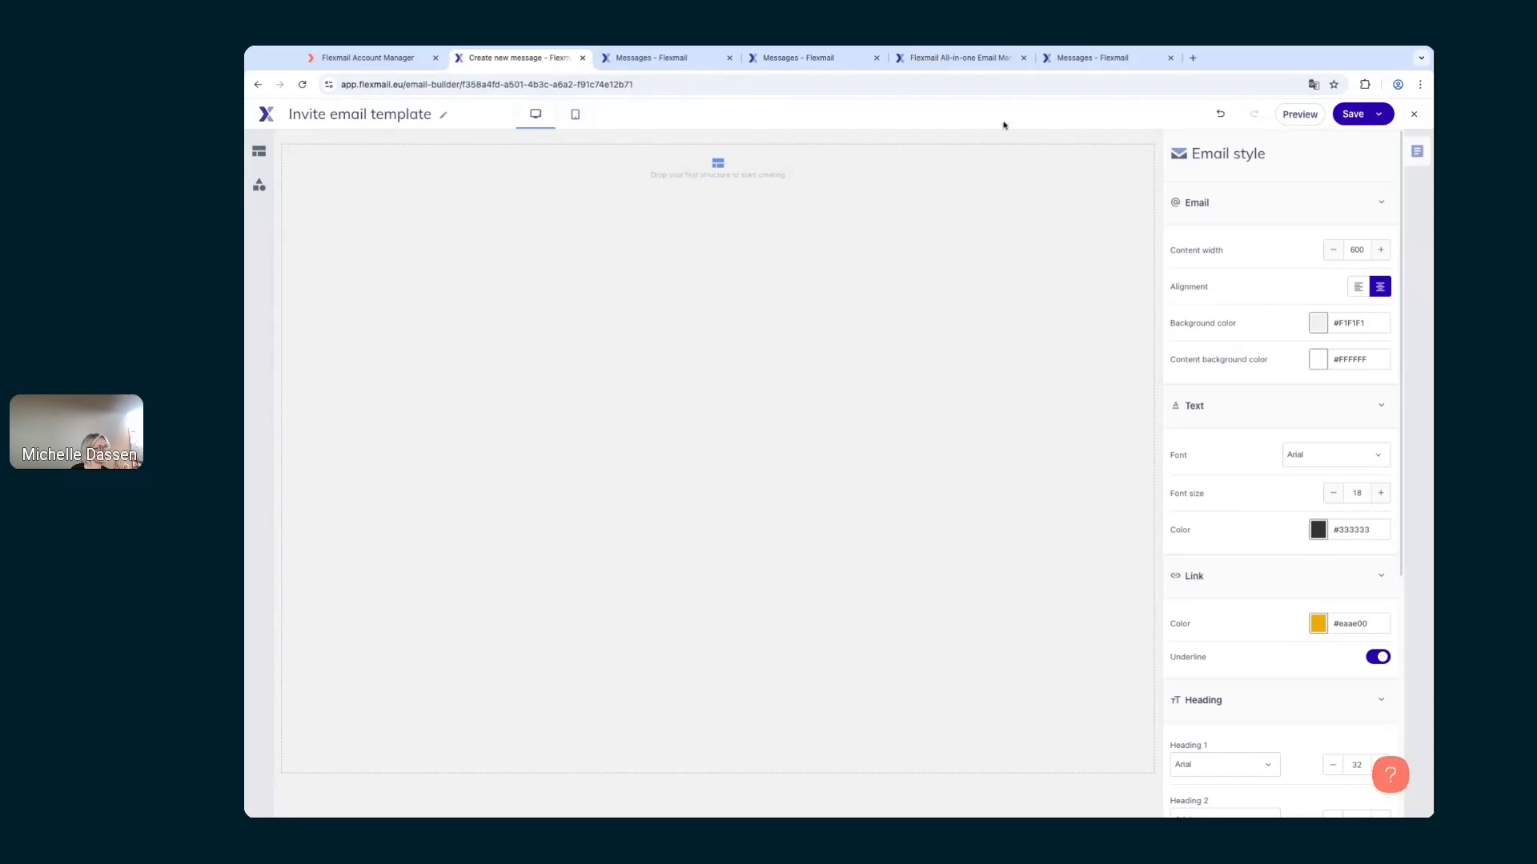
{"action": "left_click", "coordinate": [956, 58]}
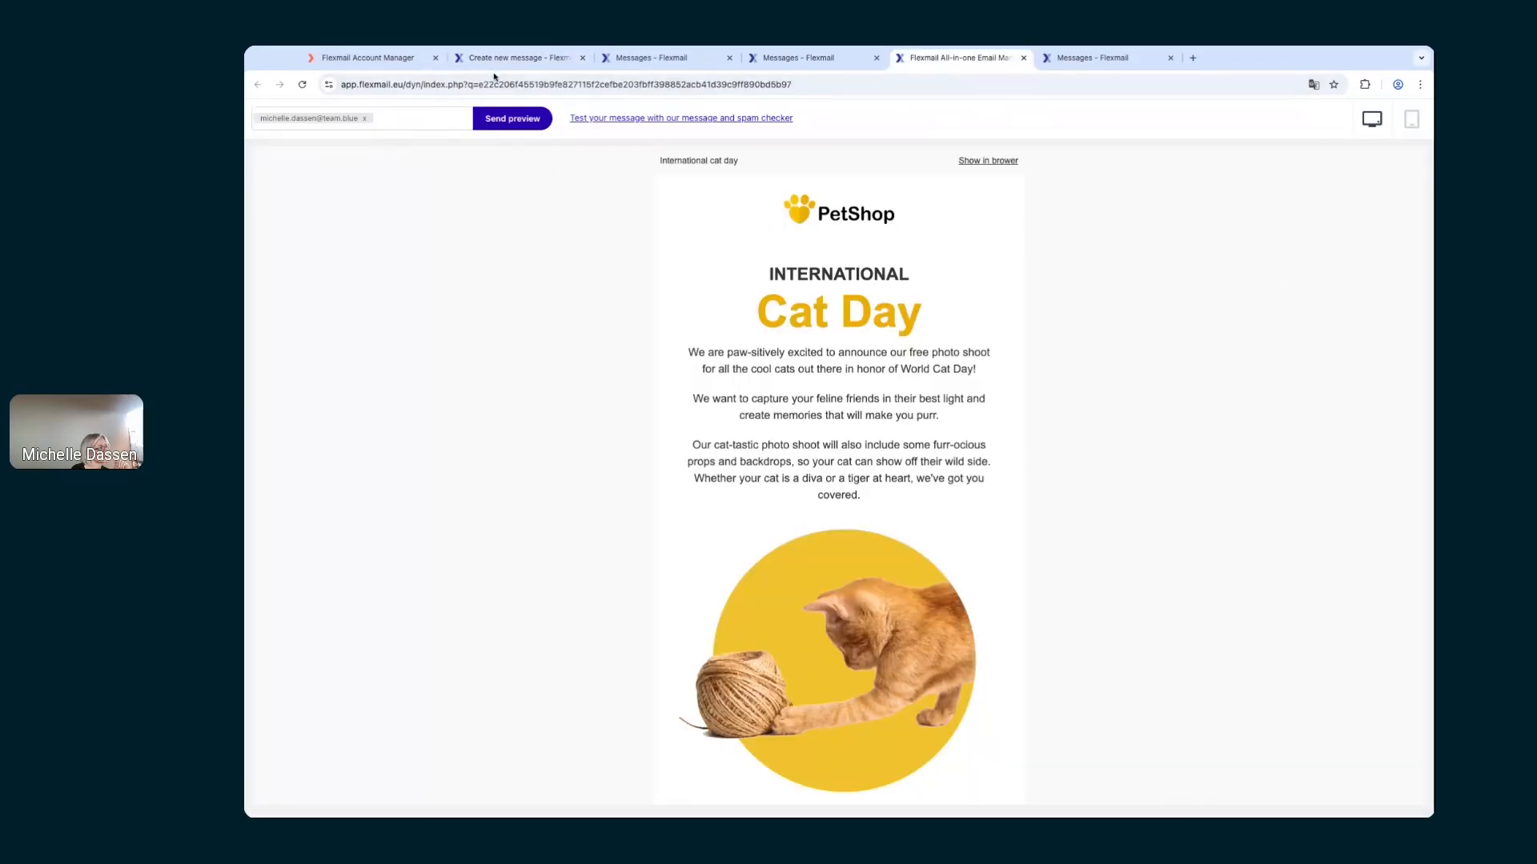
{"action": "left_click", "coordinate": [647, 57]}
{"action": "left_click", "coordinate": [798, 58]}
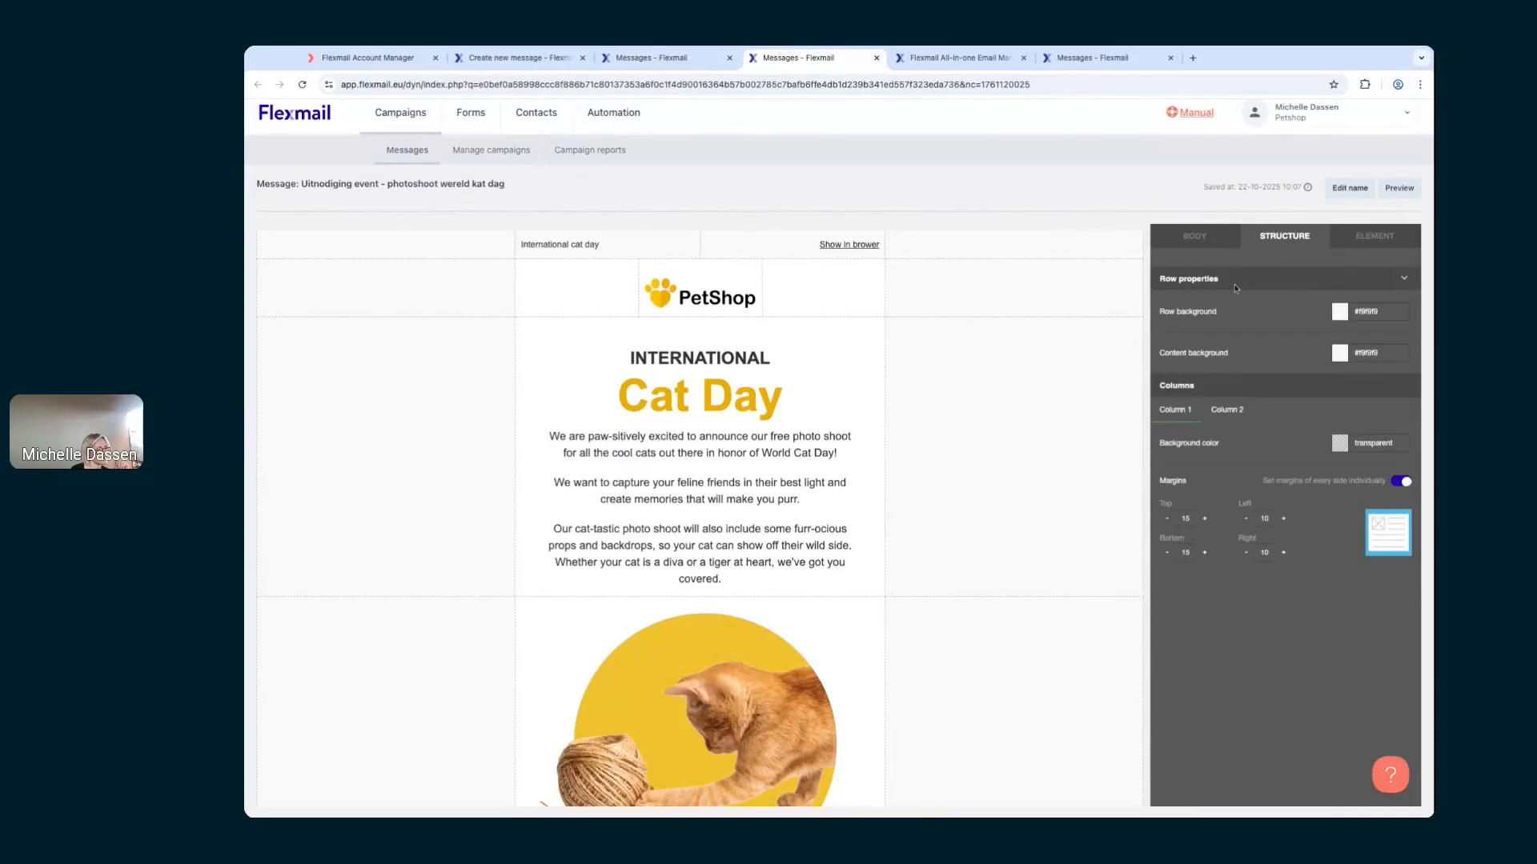
Step: Copy the old message's background color #f9f9f9 into the new template's email background color
{"action": "left_click", "coordinate": [1194, 236]}
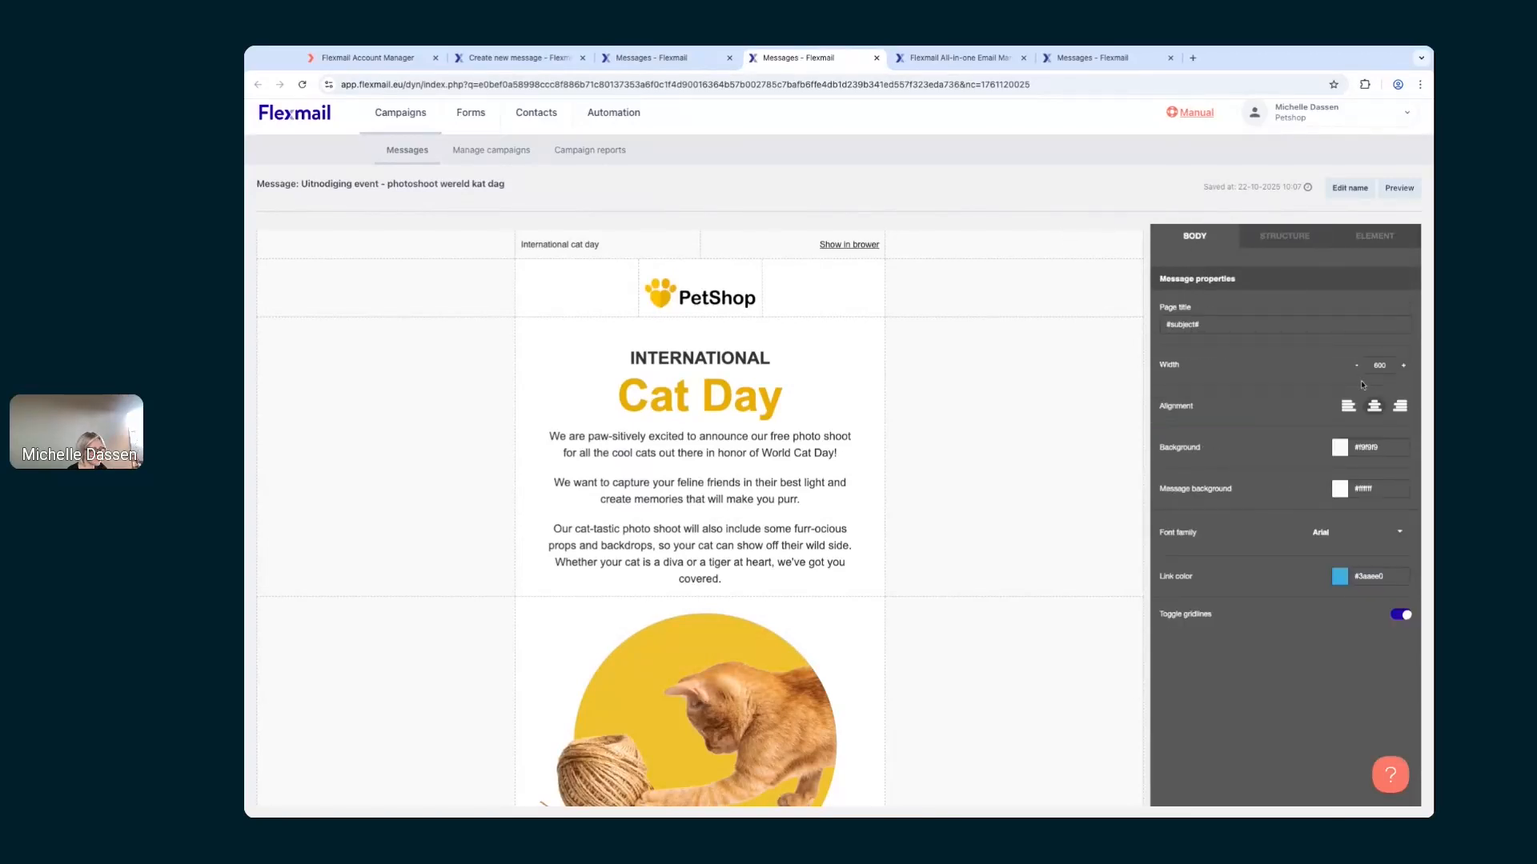
{"action": "triple_click", "coordinate": [1392, 445]}
{"action": "key", "text": "ctrl+c"}
{"action": "left_click", "coordinate": [552, 59]}
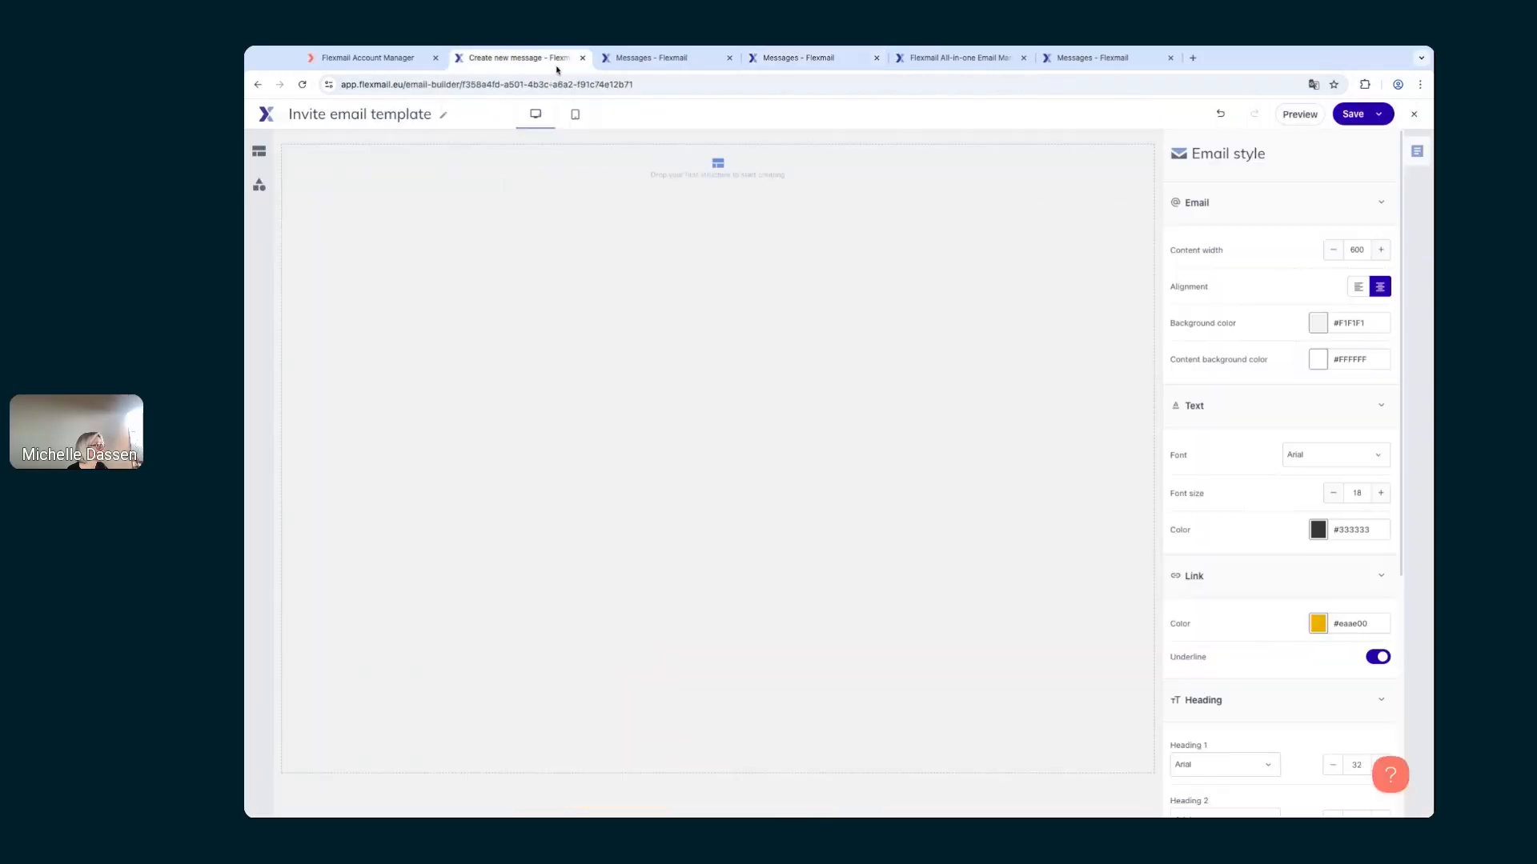
{"action": "triple_click", "coordinate": [1375, 326]}
{"action": "key", "text": "ctrl+v"}
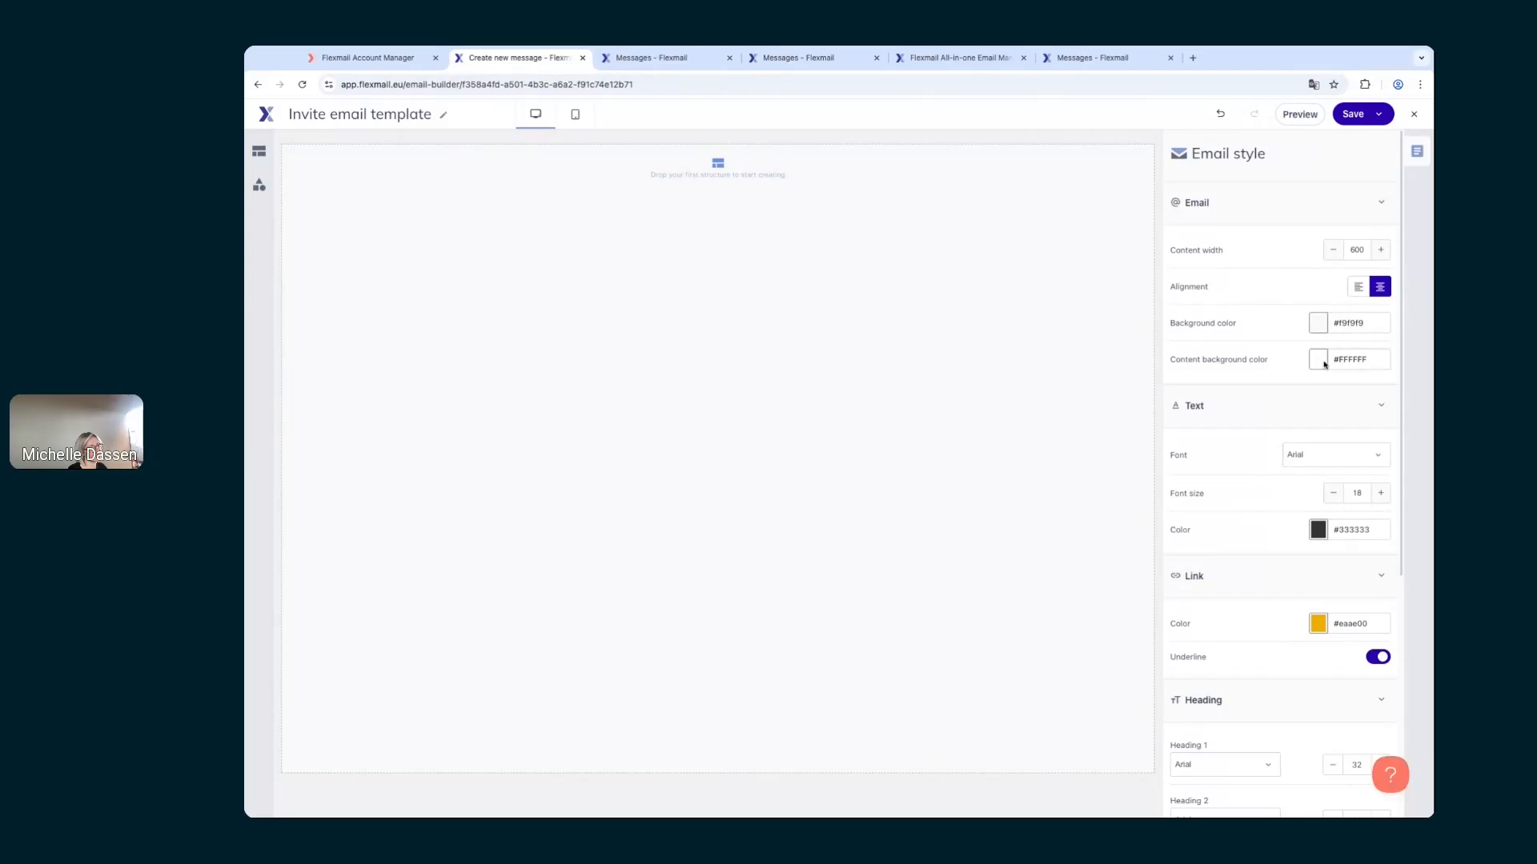
Step: Try the red #b42525 as the email's content background color
{"action": "left_click", "coordinate": [1321, 359]}
{"action": "left_click_drag", "start_coordinate": [1274, 377], "coordinate": [1385, 382]}
{"action": "left_click", "coordinate": [1366, 404]}
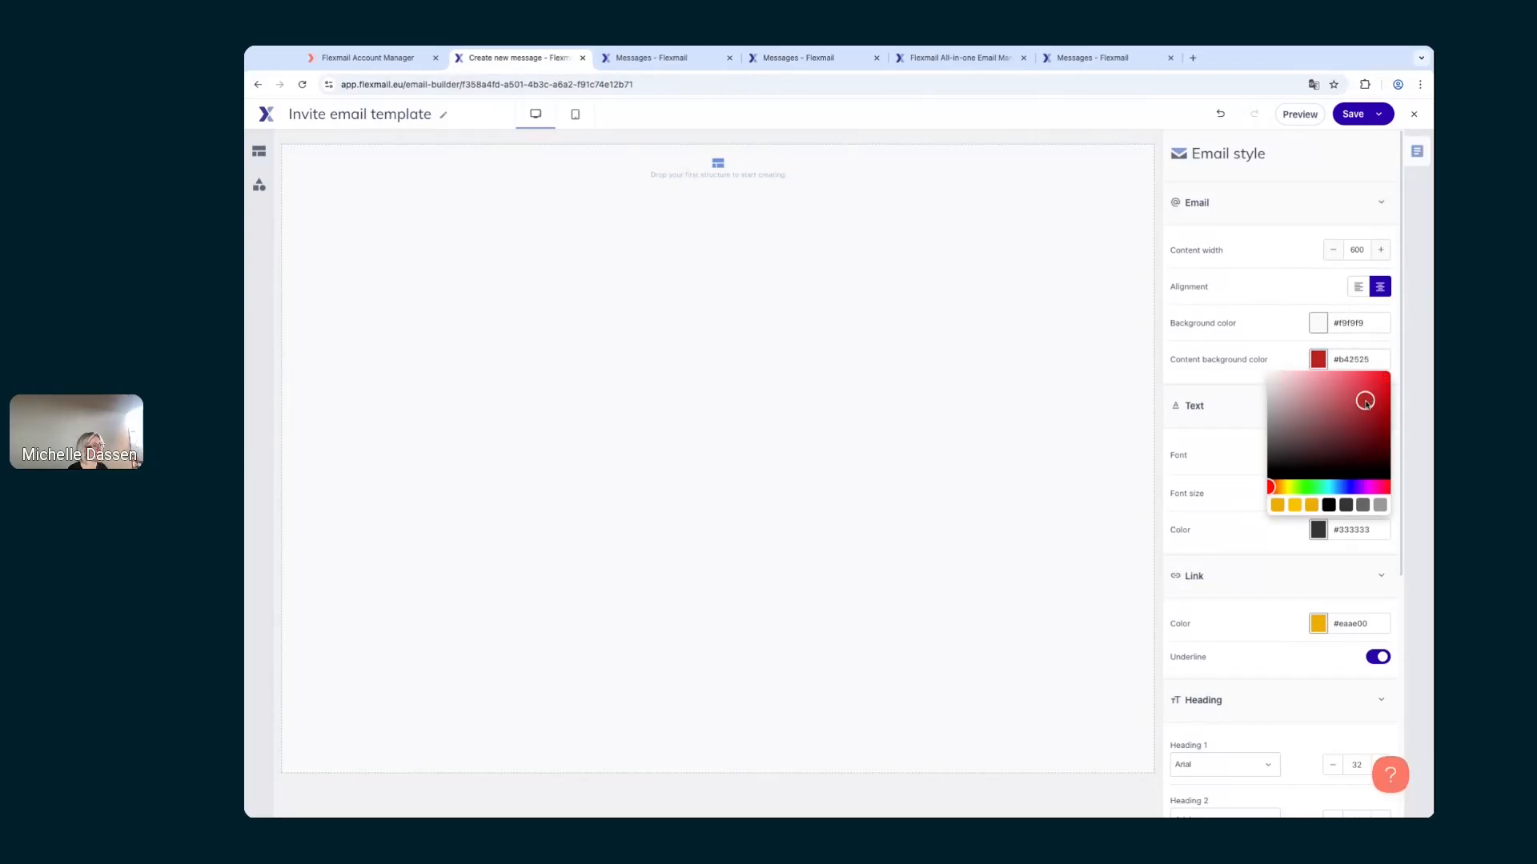
{"action": "left_click", "coordinate": [1086, 359]}
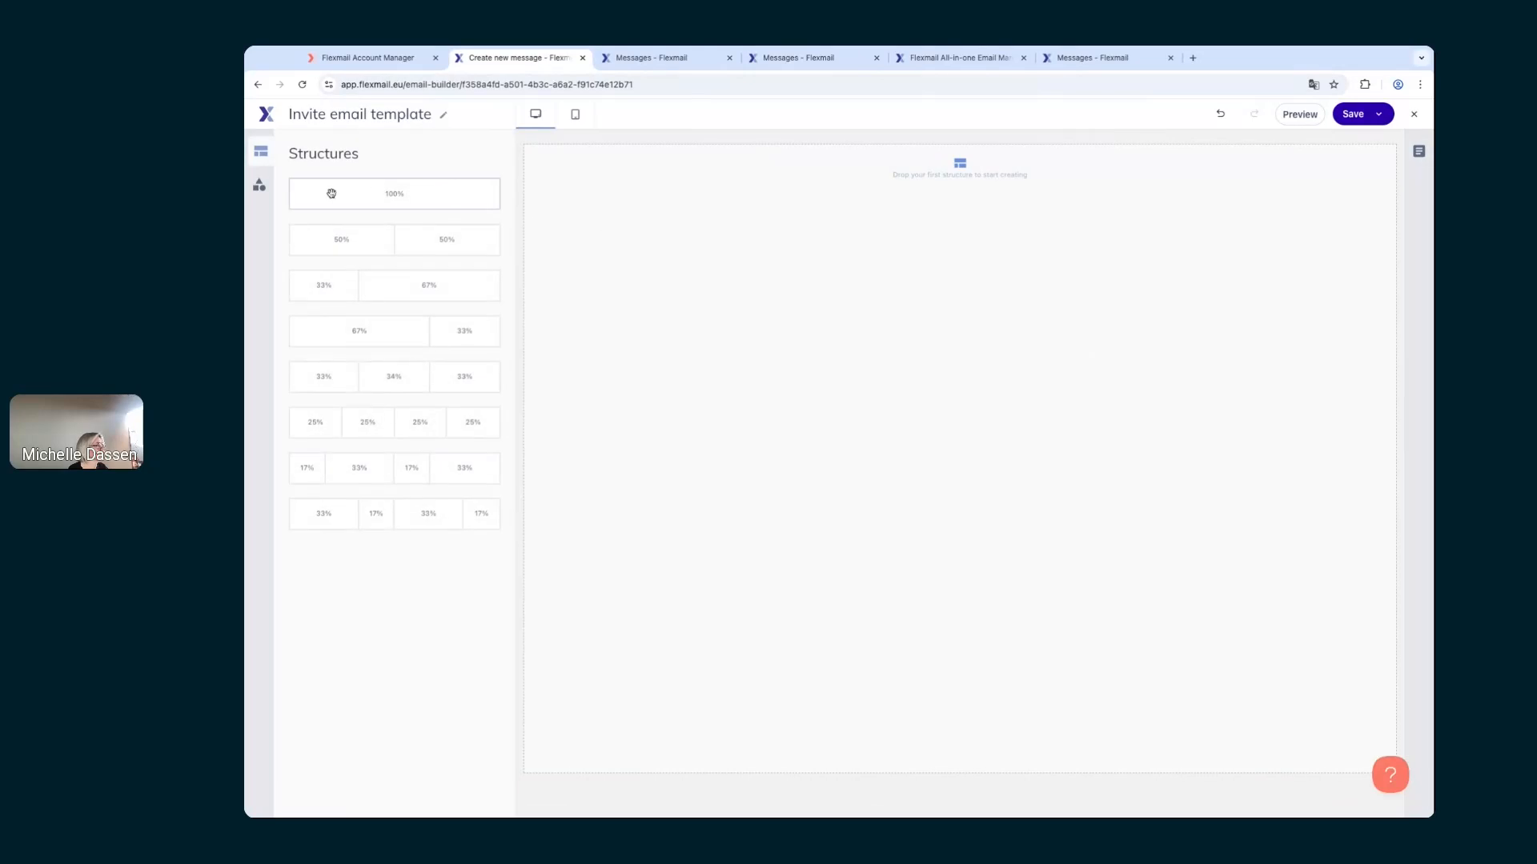
Step: Add a 50%/50% two-column structure to the empty email and set the content background color to #ffffff
{"action": "left_click_drag", "start_coordinate": [324, 232], "coordinate": [920, 216]}
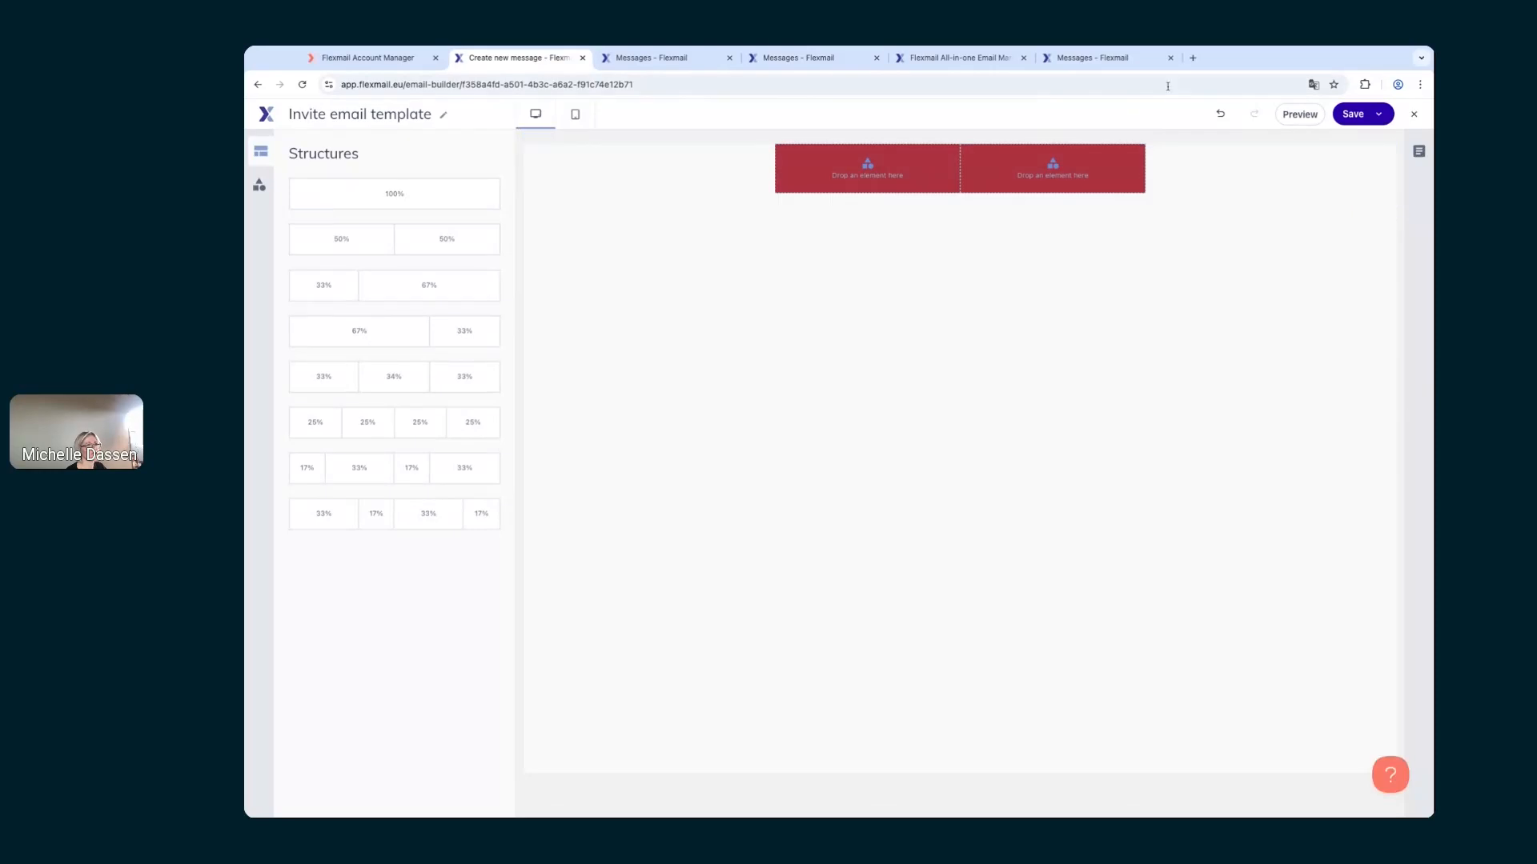
{"action": "left_click", "coordinate": [1413, 154]}
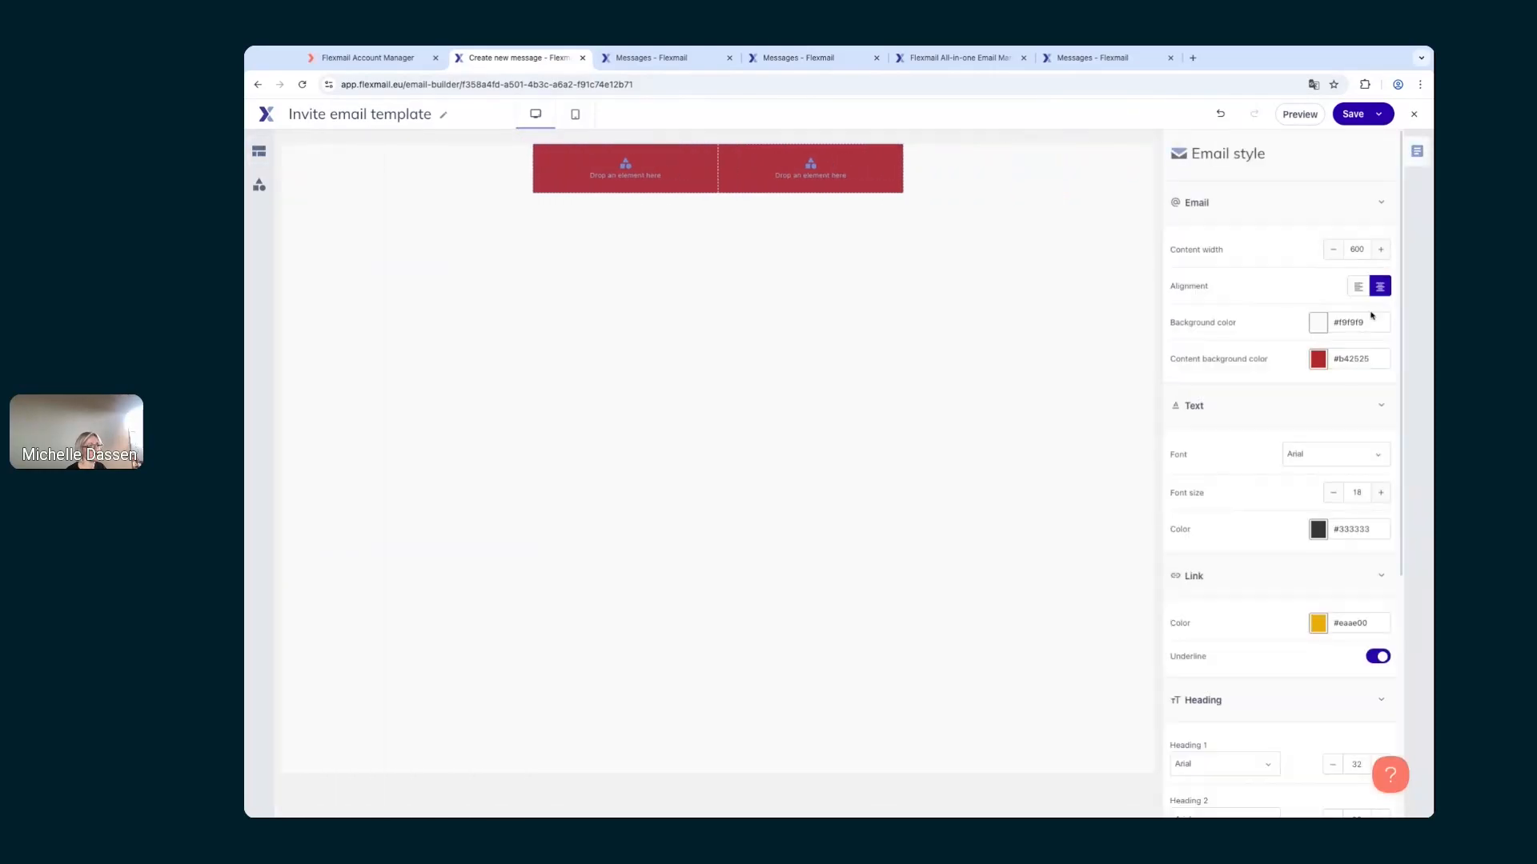
{"action": "mouse_move", "coordinate": [1372, 354]}
{"action": "left_mouse_down"}
{"action": "mouse_move", "coordinate": [1332, 359]}
{"action": "mouse_move", "coordinate": [1350, 359]}
{"action": "left_mouse_up"}
{"action": "left_click", "coordinate": [1377, 358]}
{"action": "key", "text": "shift+Left"}
{"action": "key", "text": "shift+Left"}
{"action": "key", "text": "shift+Left"}
{"action": "type", "text": "#fffff"}
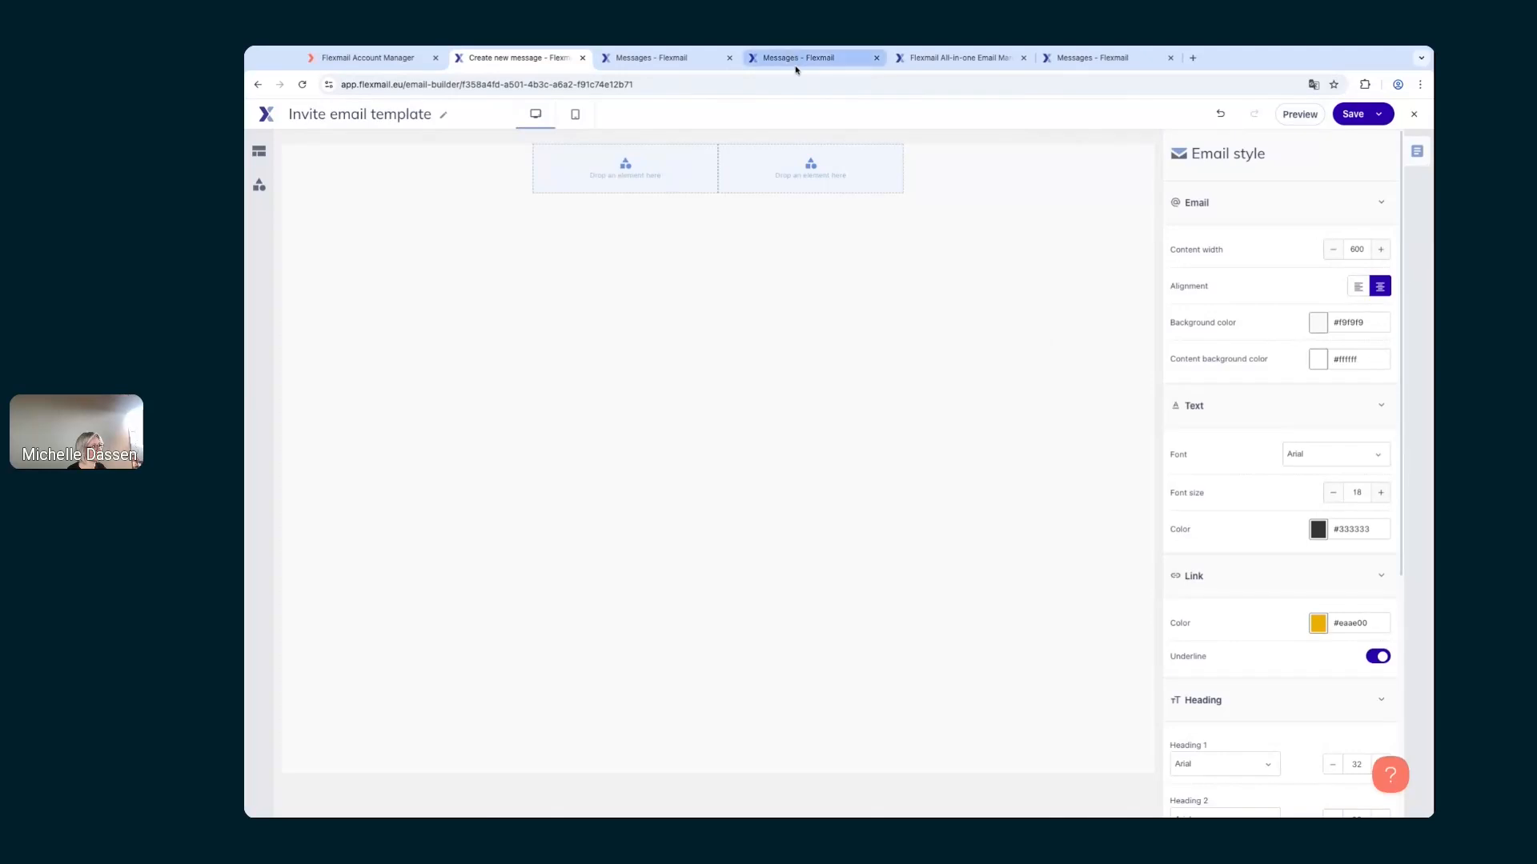
Step: Copy "International cat day" from the old message's preview and move that preview's browser tab beside the template's tab
{"action": "left_click", "coordinate": [953, 57]}
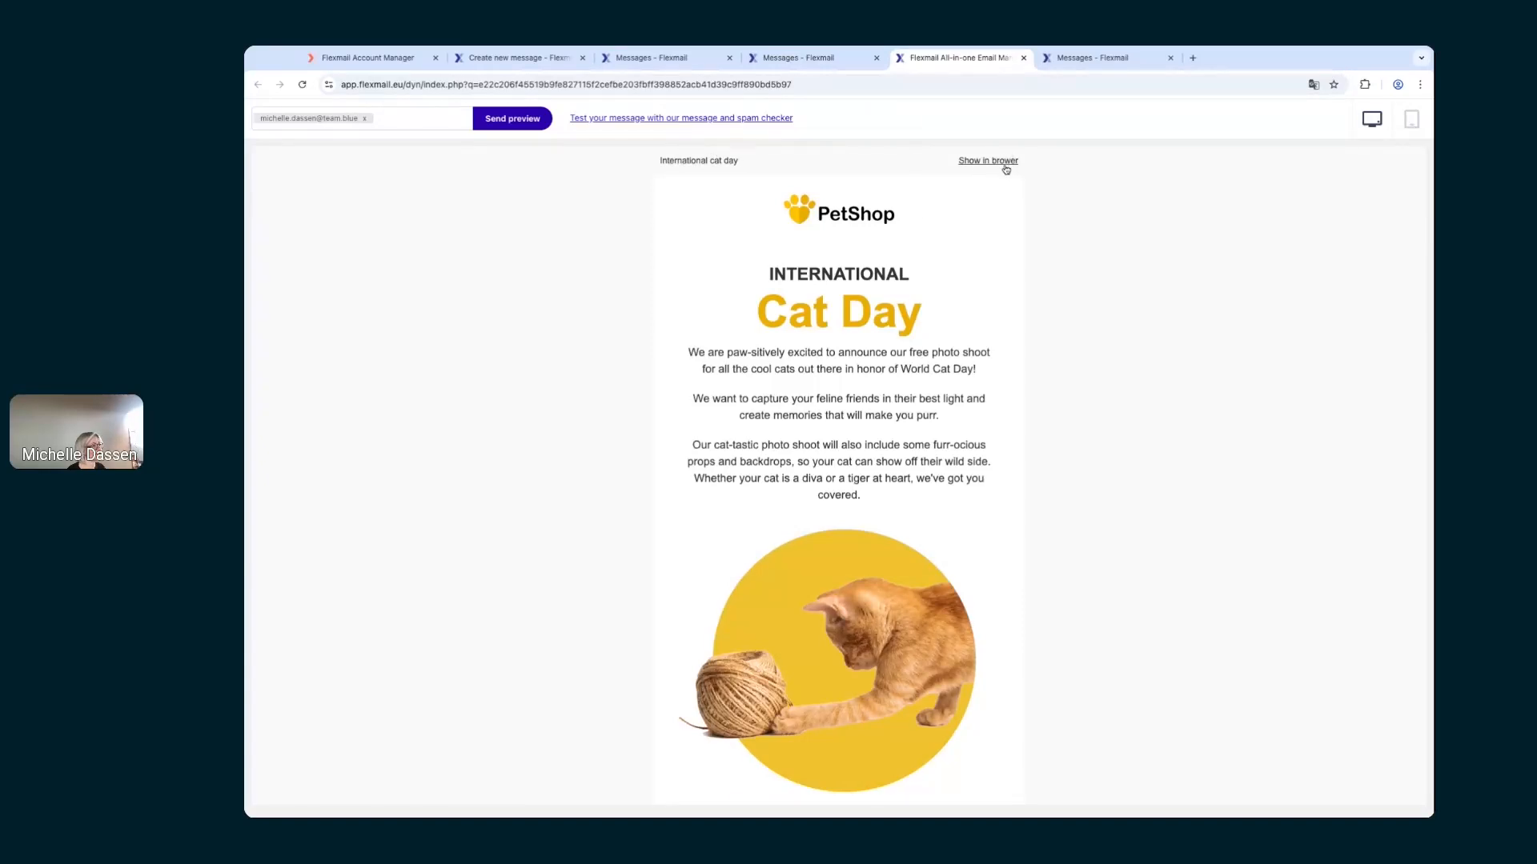
{"action": "triple_click", "coordinate": [756, 164]}
{"action": "key", "text": "ctrl+c"}
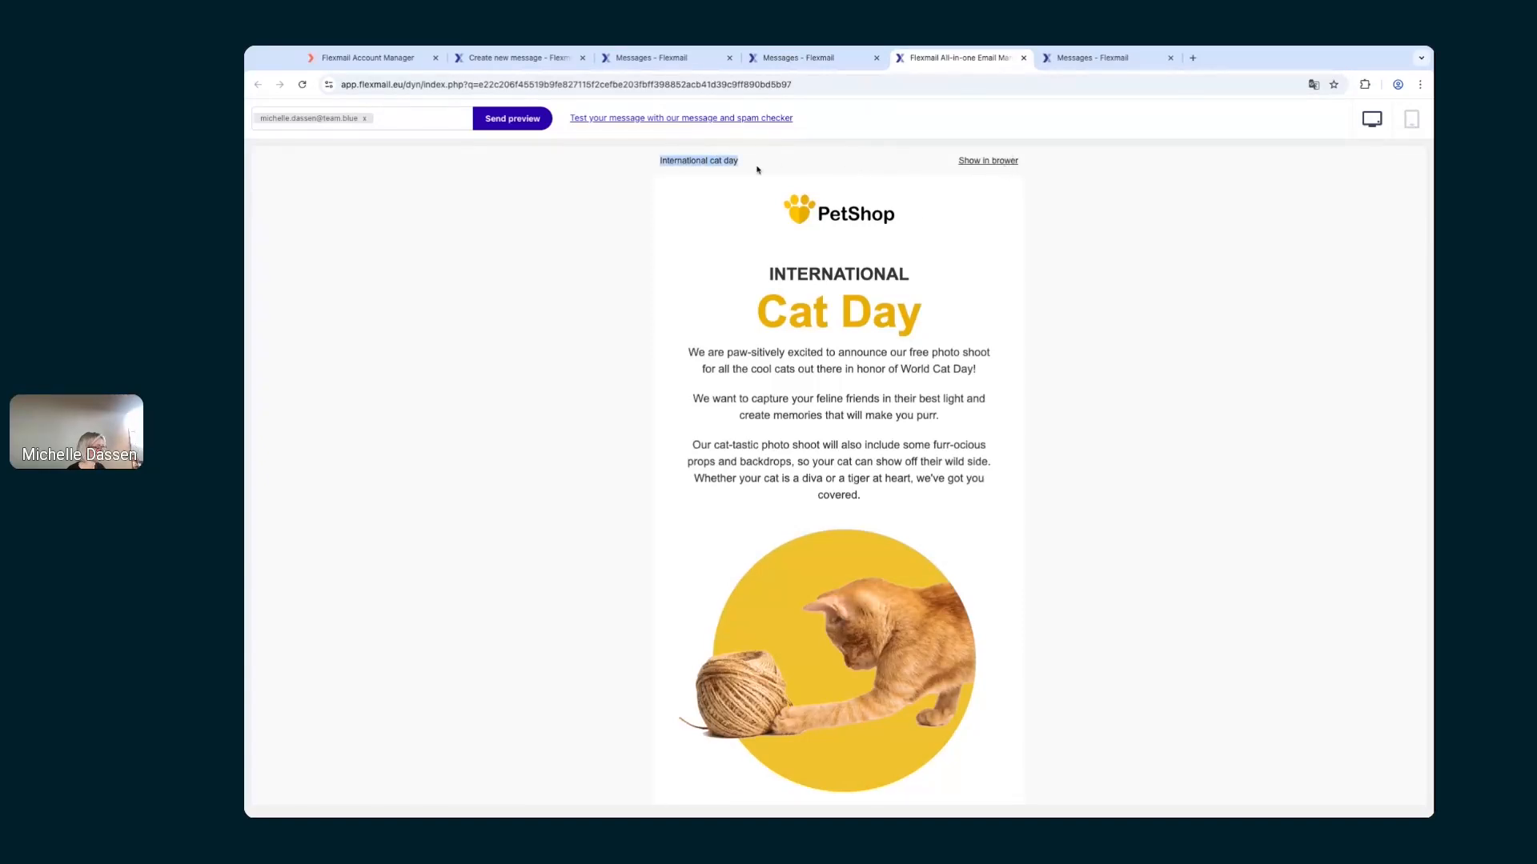
{"action": "left_click", "coordinate": [800, 58]}
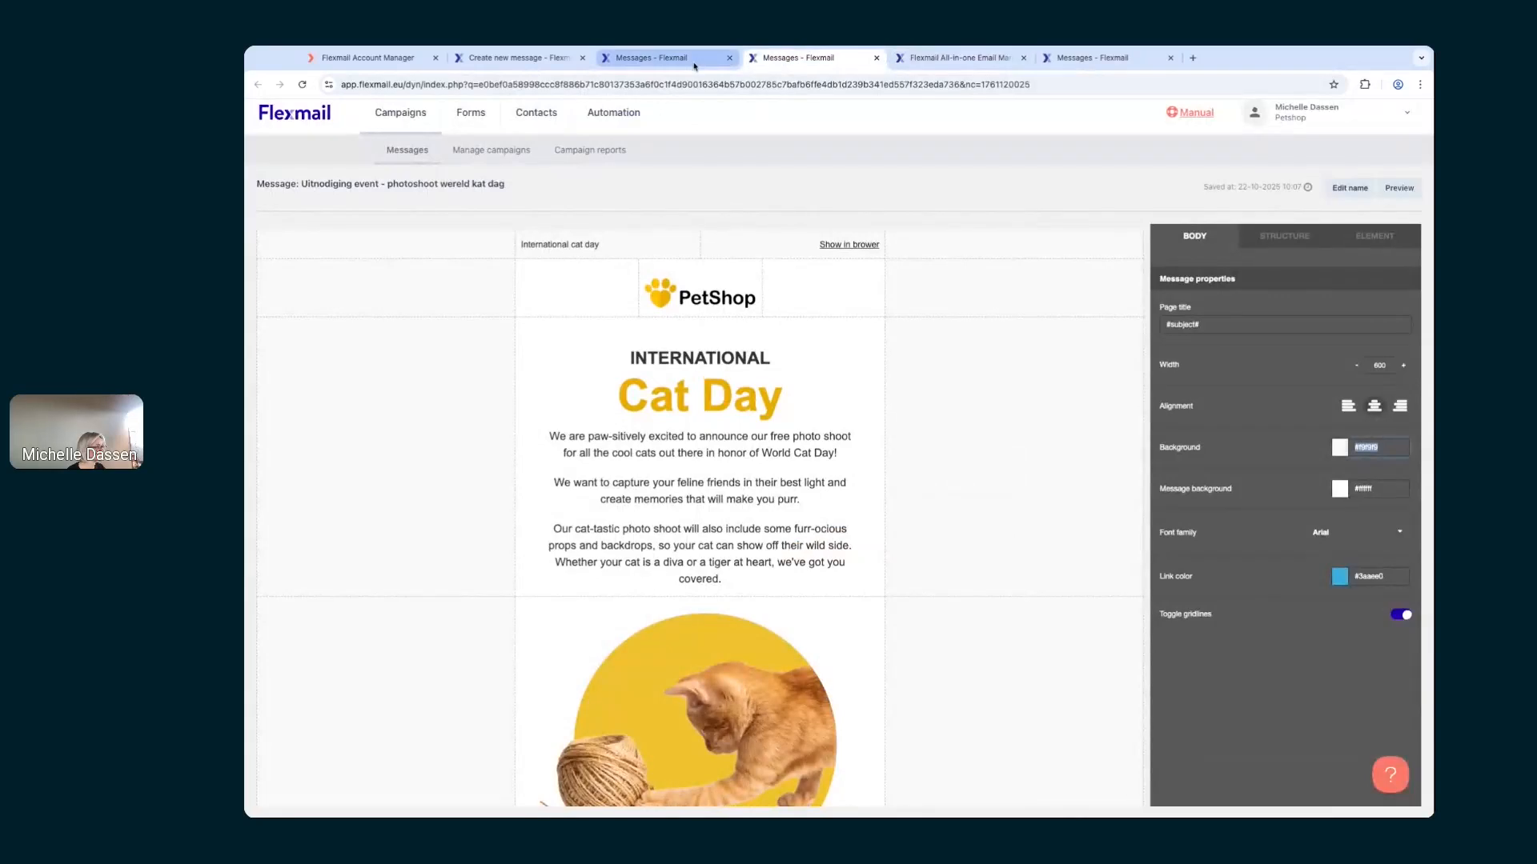
{"action": "left_click", "coordinate": [649, 58]}
{"action": "left_click", "coordinate": [577, 63]}
{"action": "left_click_drag", "start_coordinate": [956, 58], "coordinate": [675, 62]}
{"action": "left_click", "coordinate": [540, 59]}
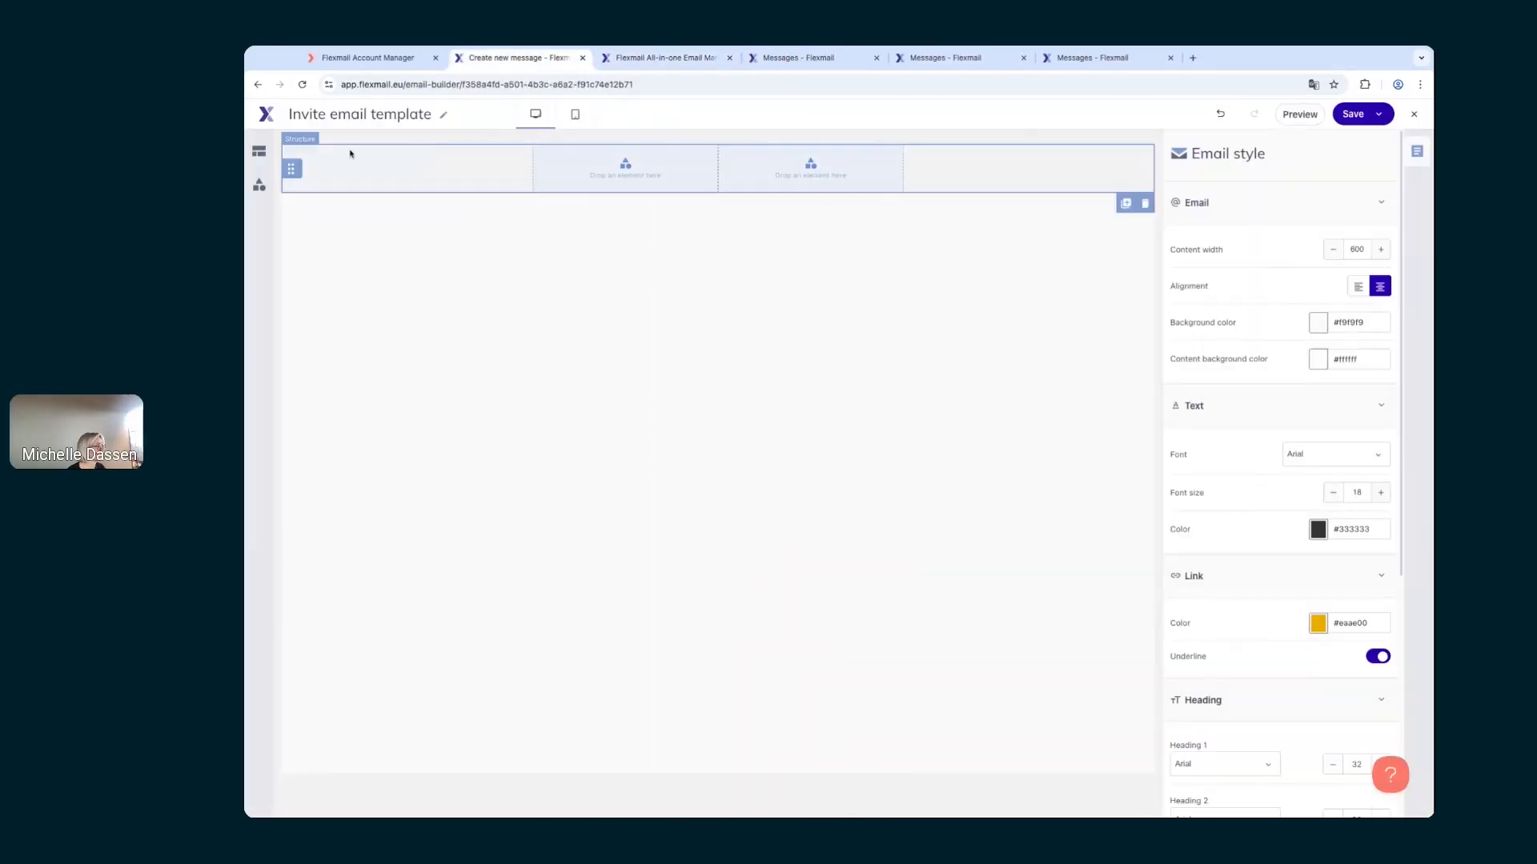
Step: Add a text element reading "International cat day" to the first column and set its size to 14
{"action": "left_click", "coordinate": [259, 185]}
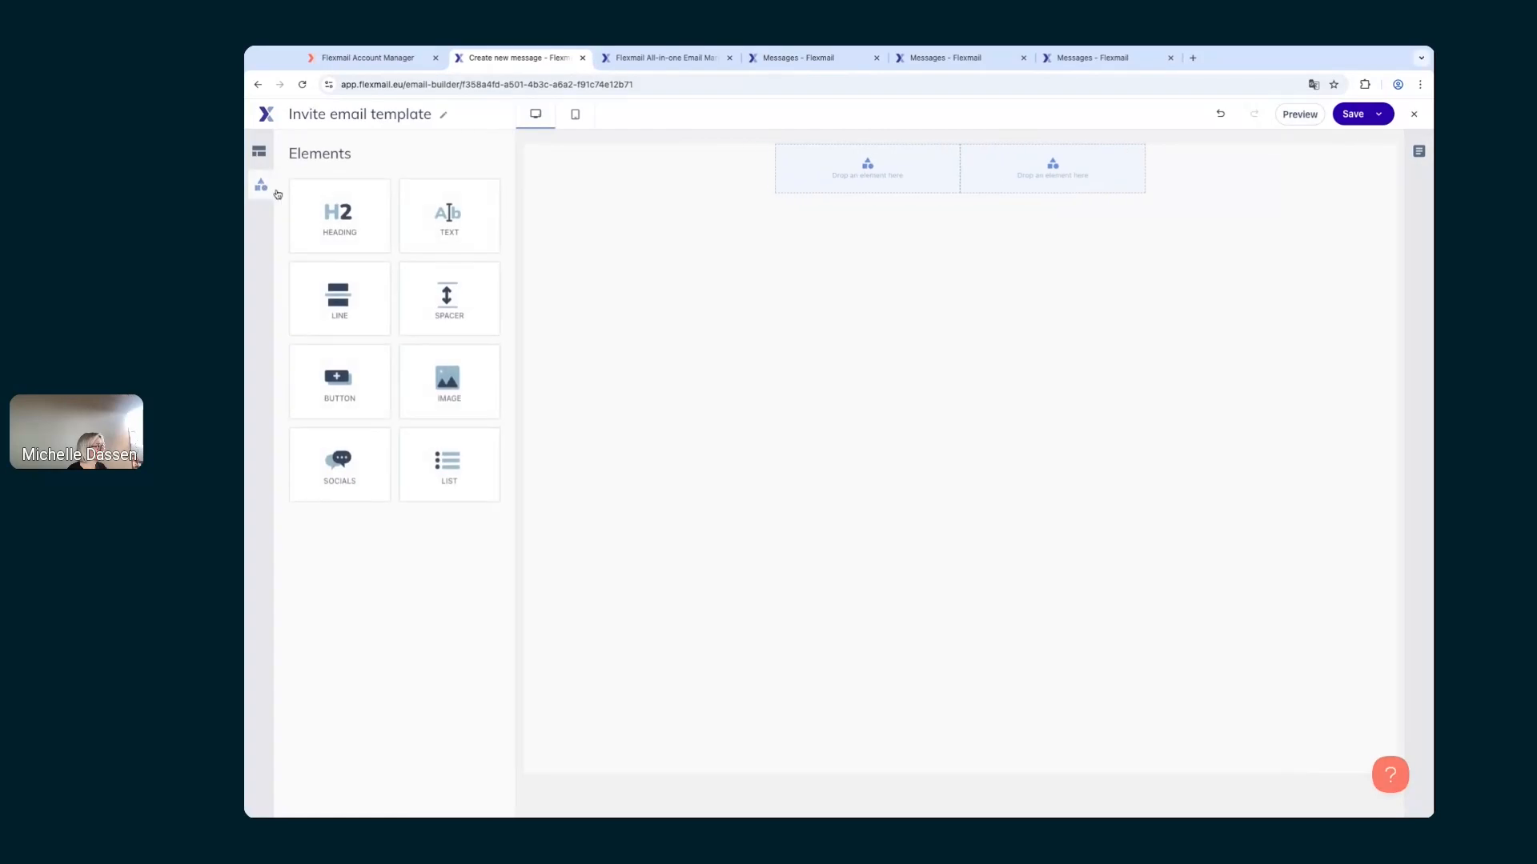
{"action": "left_click_drag", "start_coordinate": [449, 215], "coordinate": [856, 160]}
{"action": "key", "text": "ctrl+v"}
{"action": "key", "text": "ctrl+a"}
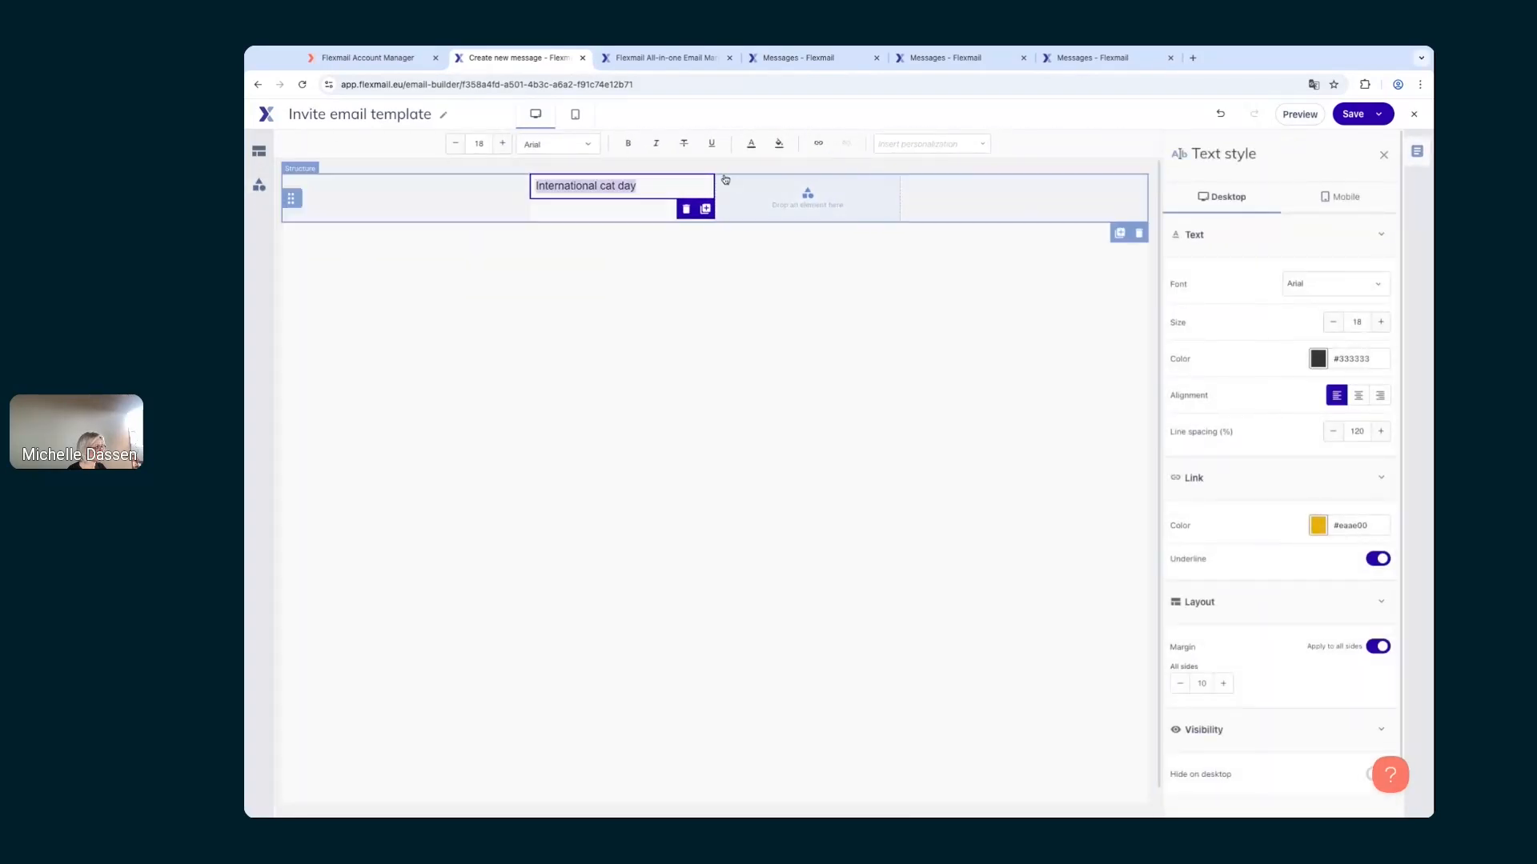
{"action": "double_click", "coordinate": [1365, 323]}
{"action": "type", "text": "14"}
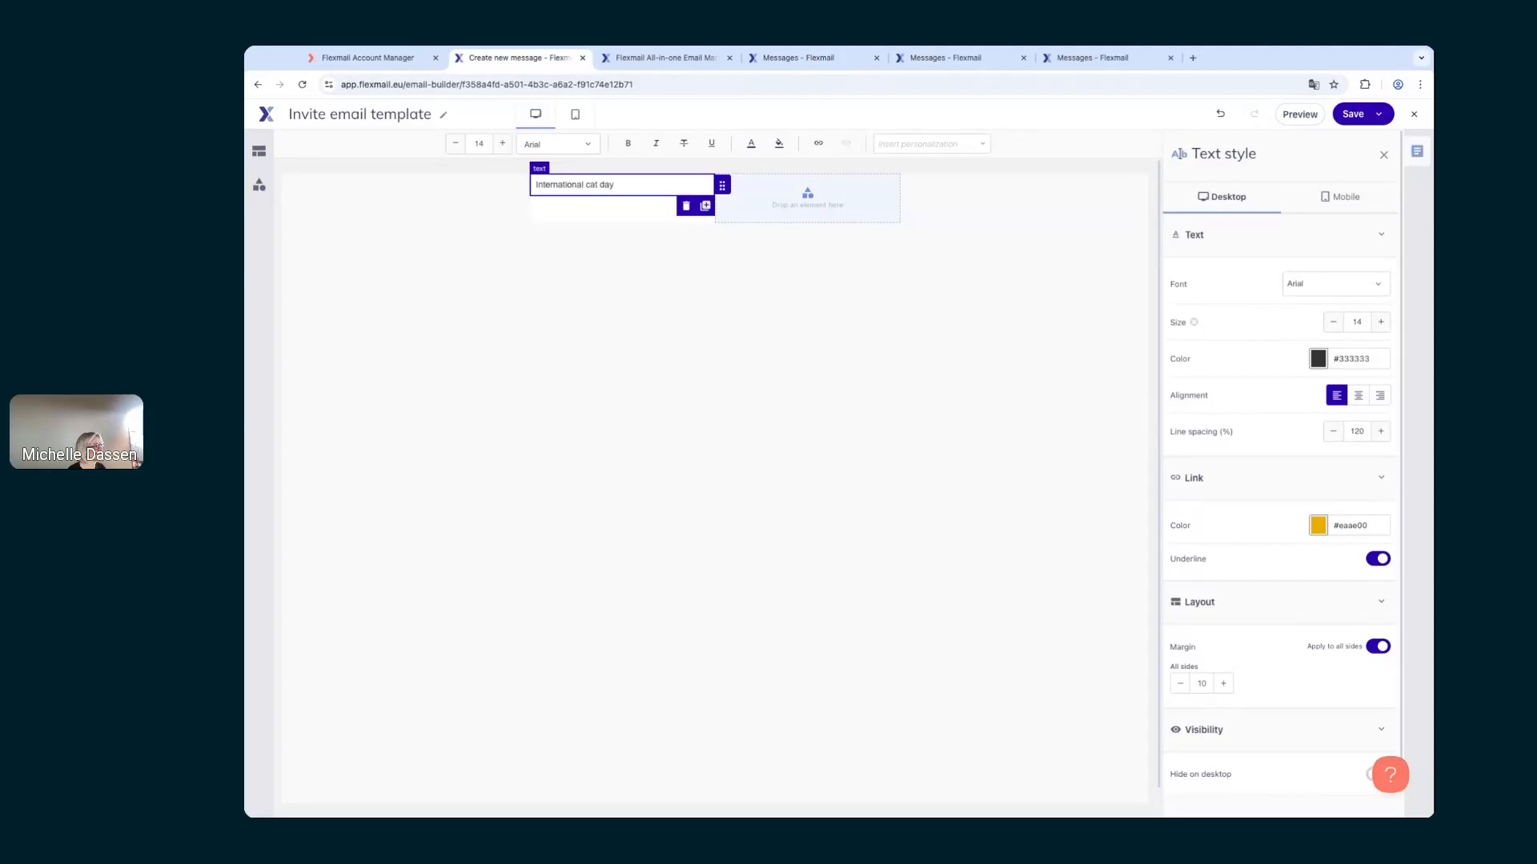
Step: Duplicate the "International cat day" text into the second column and change the copy's wording to "Show in browser"
{"action": "left_click", "coordinate": [706, 206]}
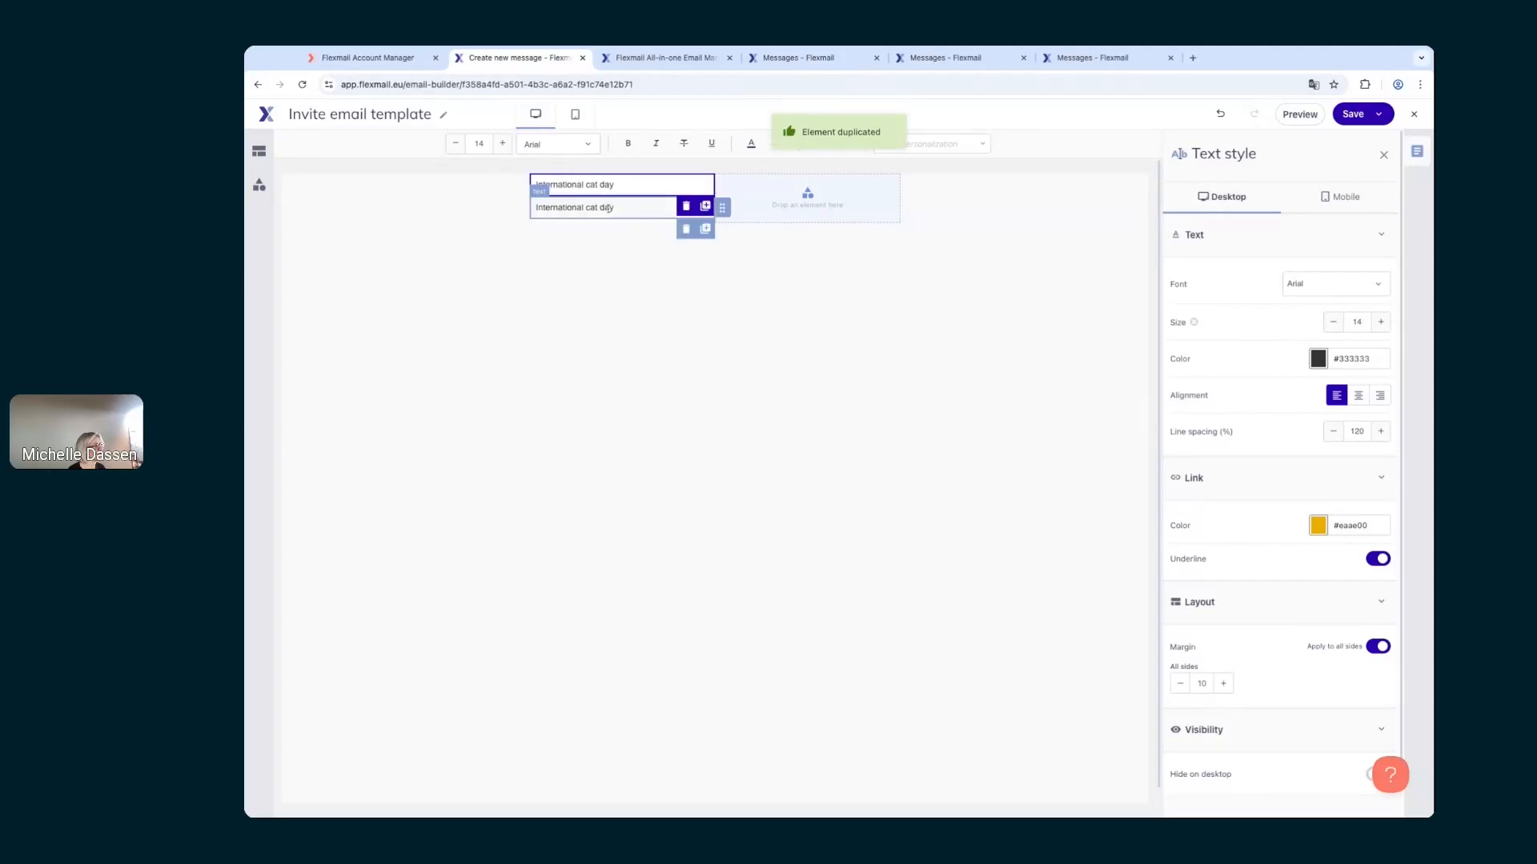
{"action": "left_click_drag", "start_coordinate": [722, 208], "coordinate": [813, 195]}
{"action": "triple_click", "coordinate": [819, 189]}
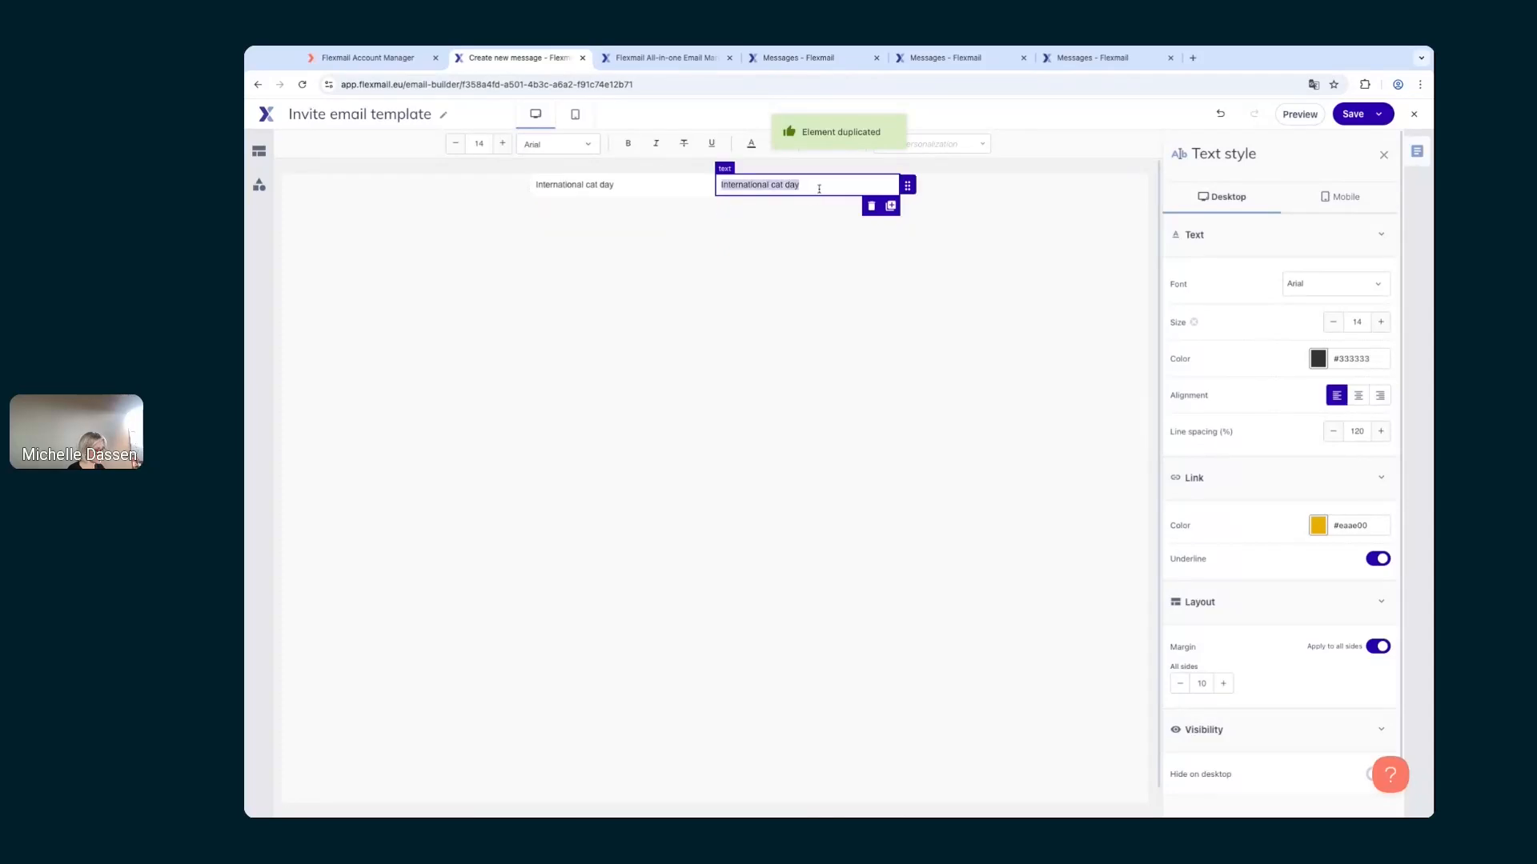
{"action": "type", "text": "Show in bro"}
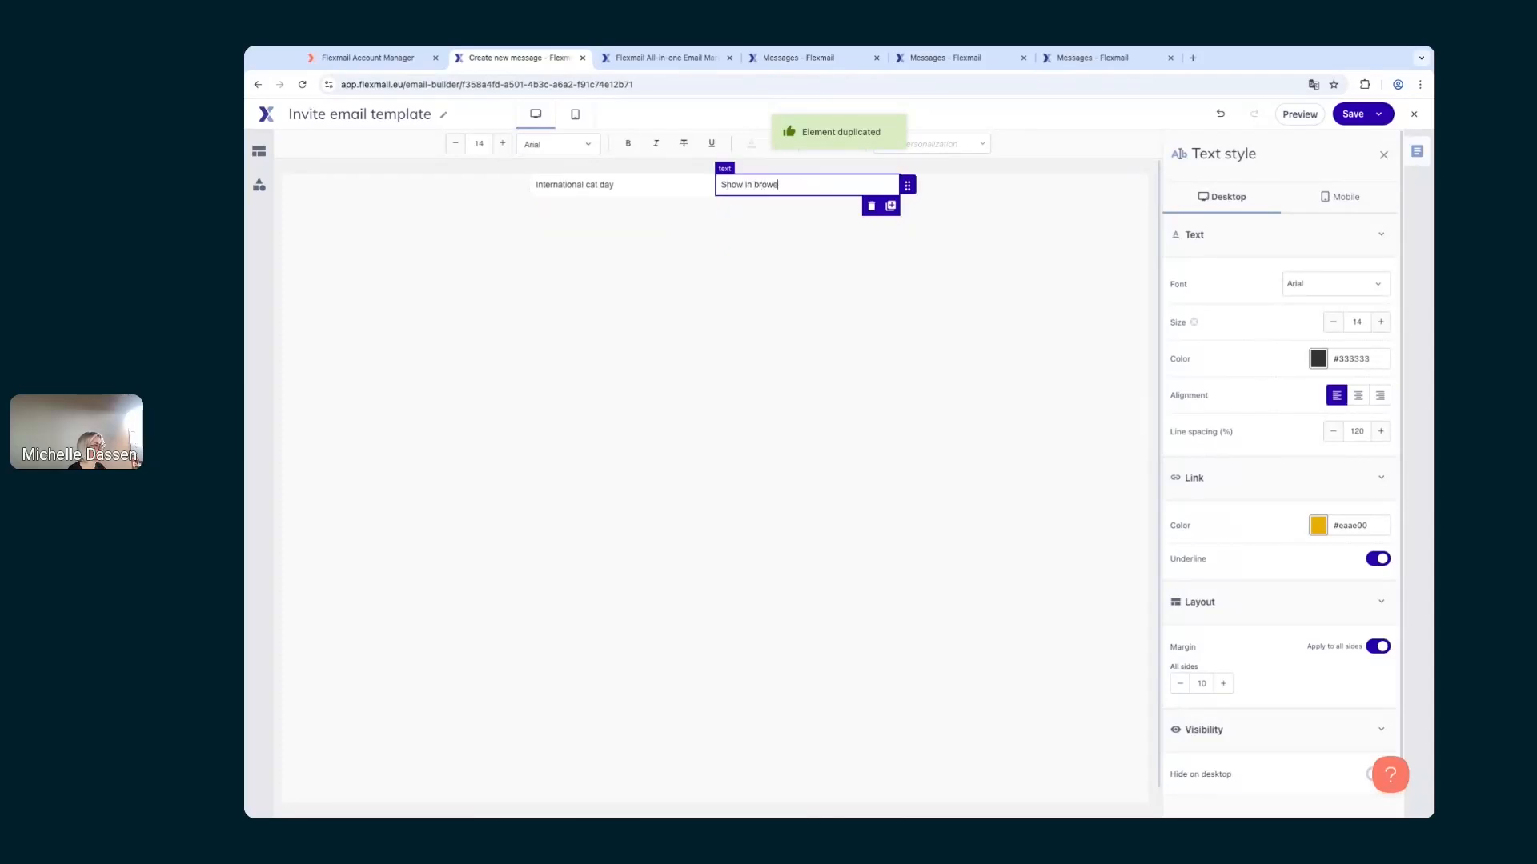
{"action": "type", "text": "wser"}
{"action": "key", "text": "ctrl+a"}
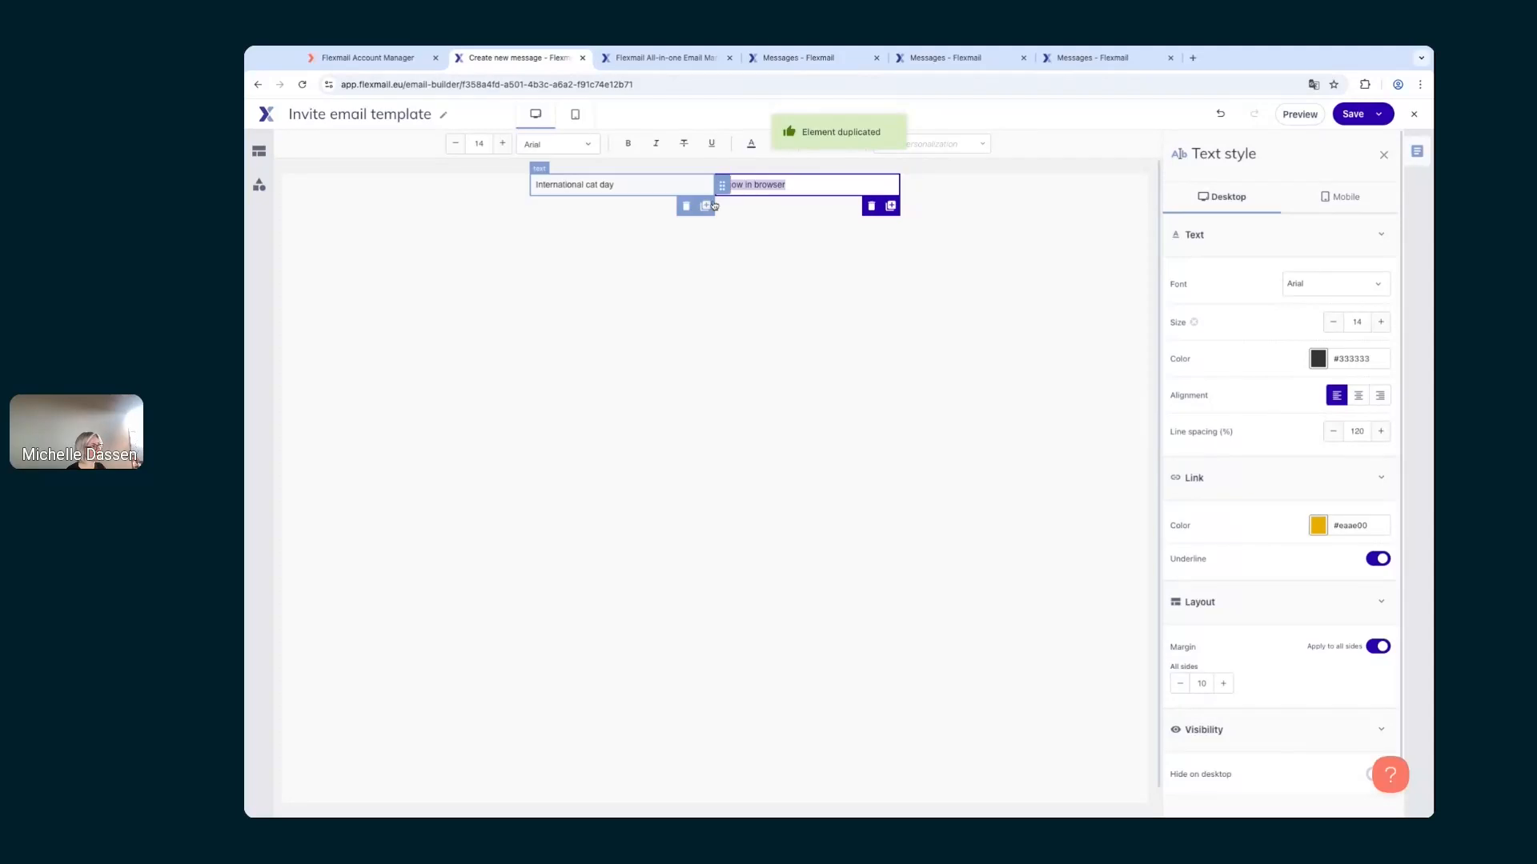
{"action": "left_click", "coordinate": [923, 127]}
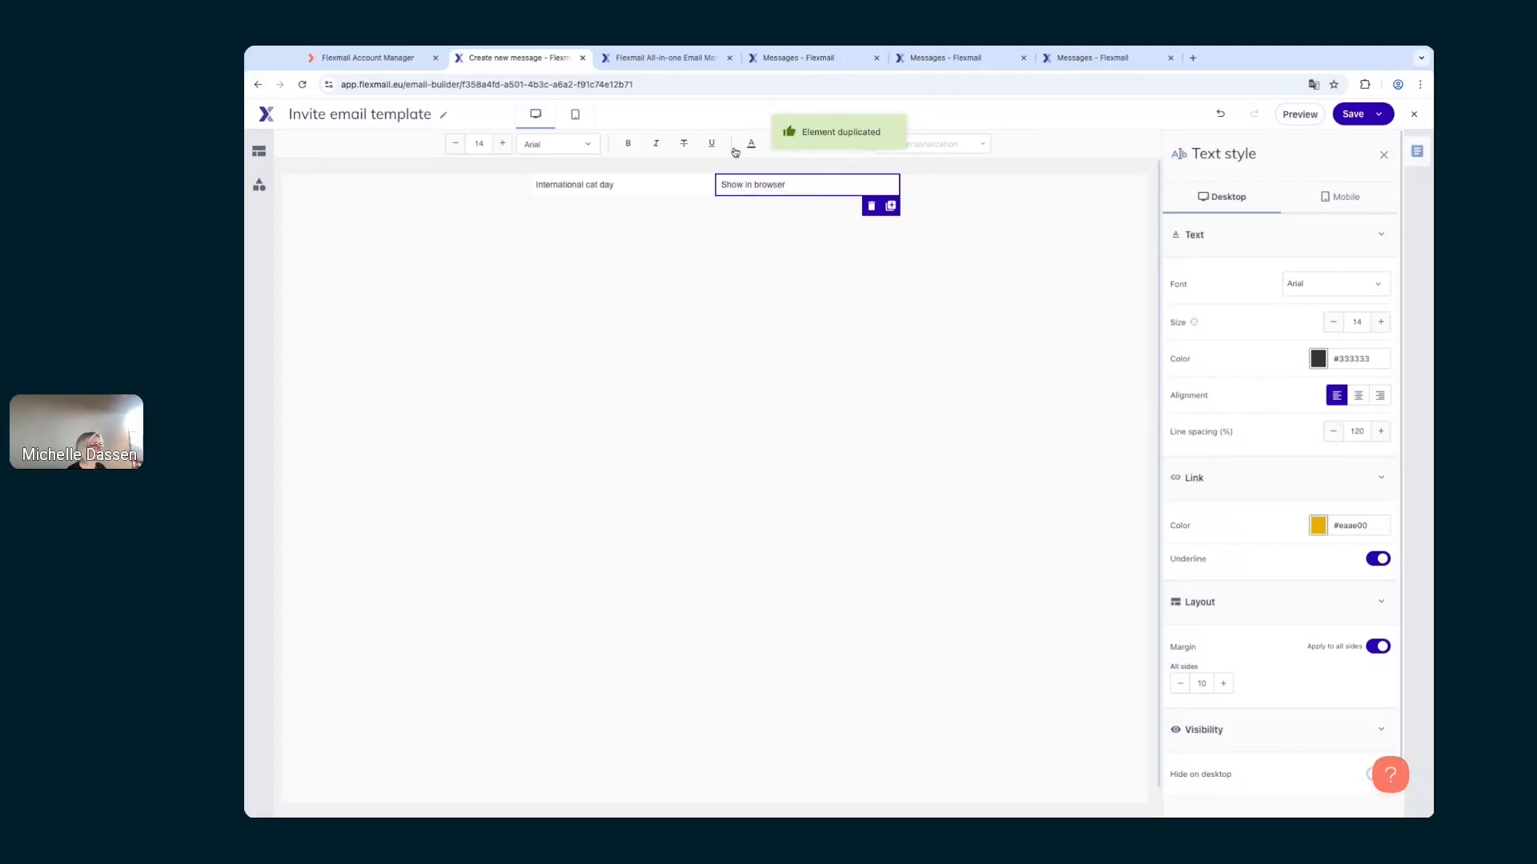
Step: Link the "Show in browser" text to a system page
{"action": "left_click", "coordinate": [773, 152]}
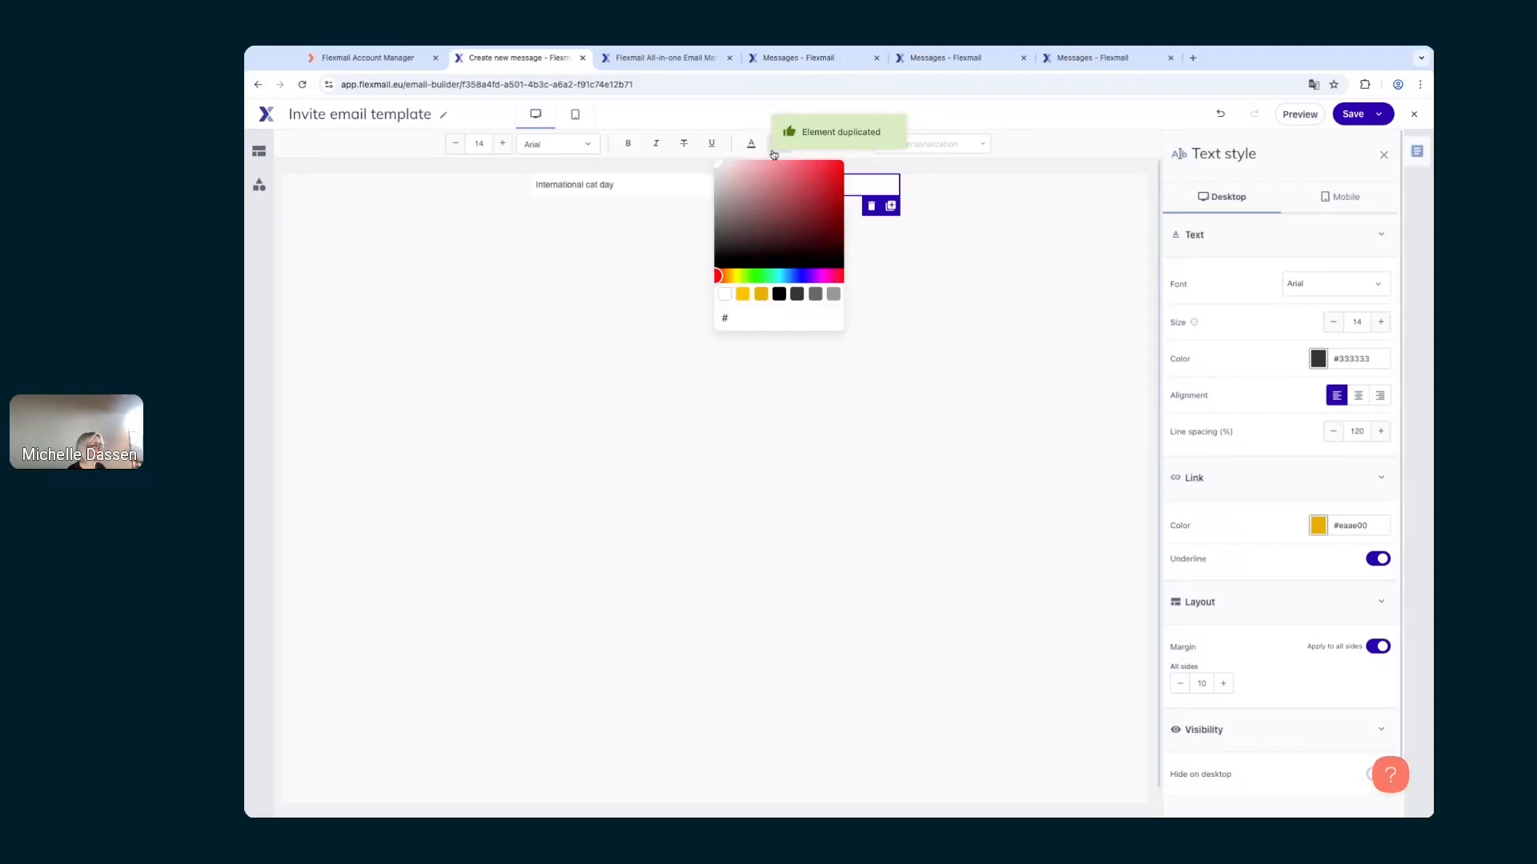
{"action": "left_click", "coordinate": [818, 146]}
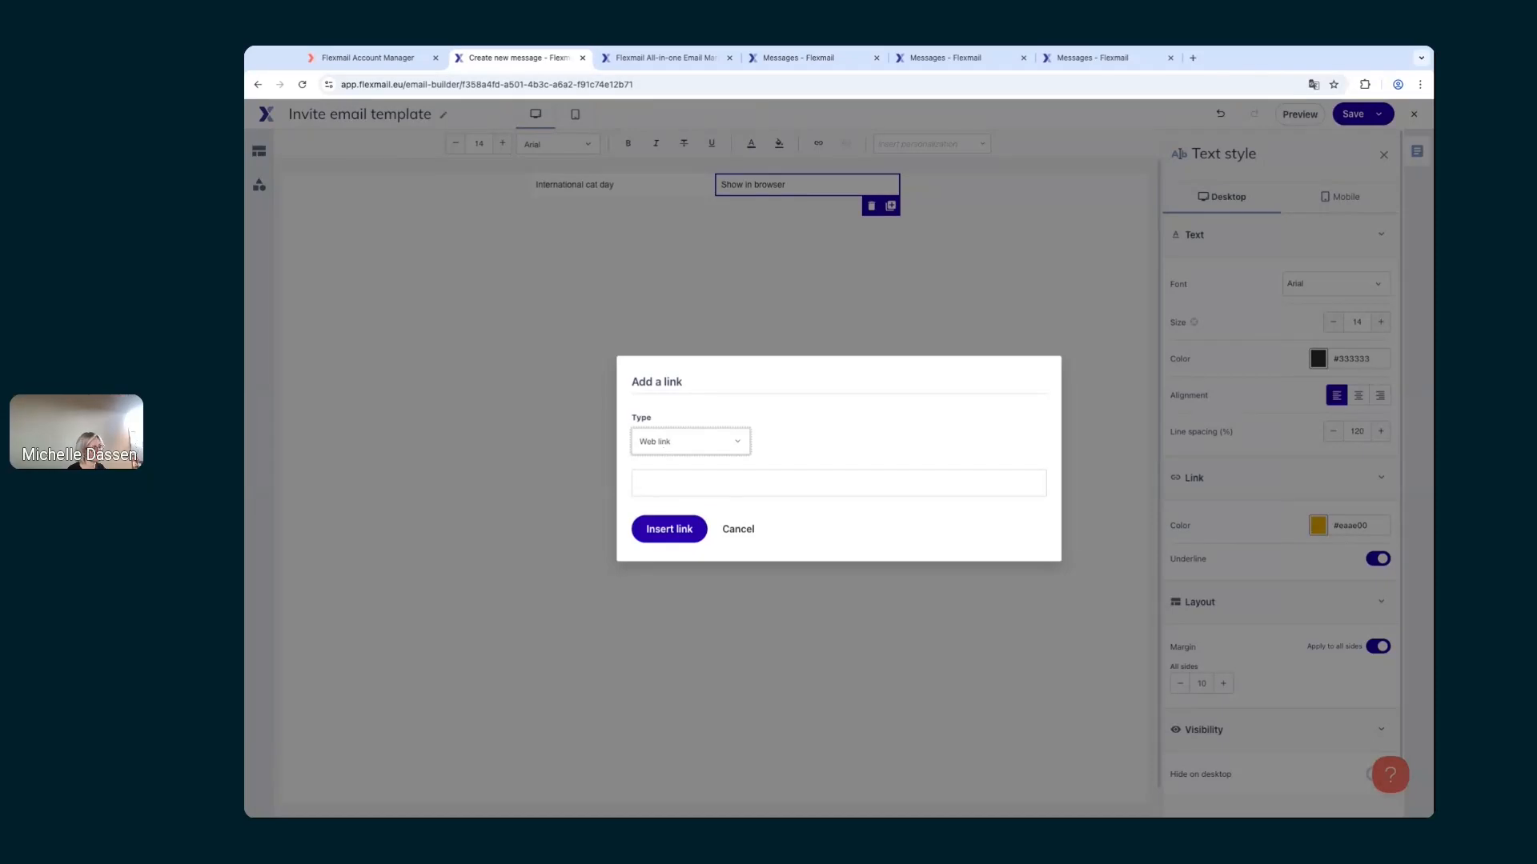
{"action": "left_click", "coordinate": [669, 449]}
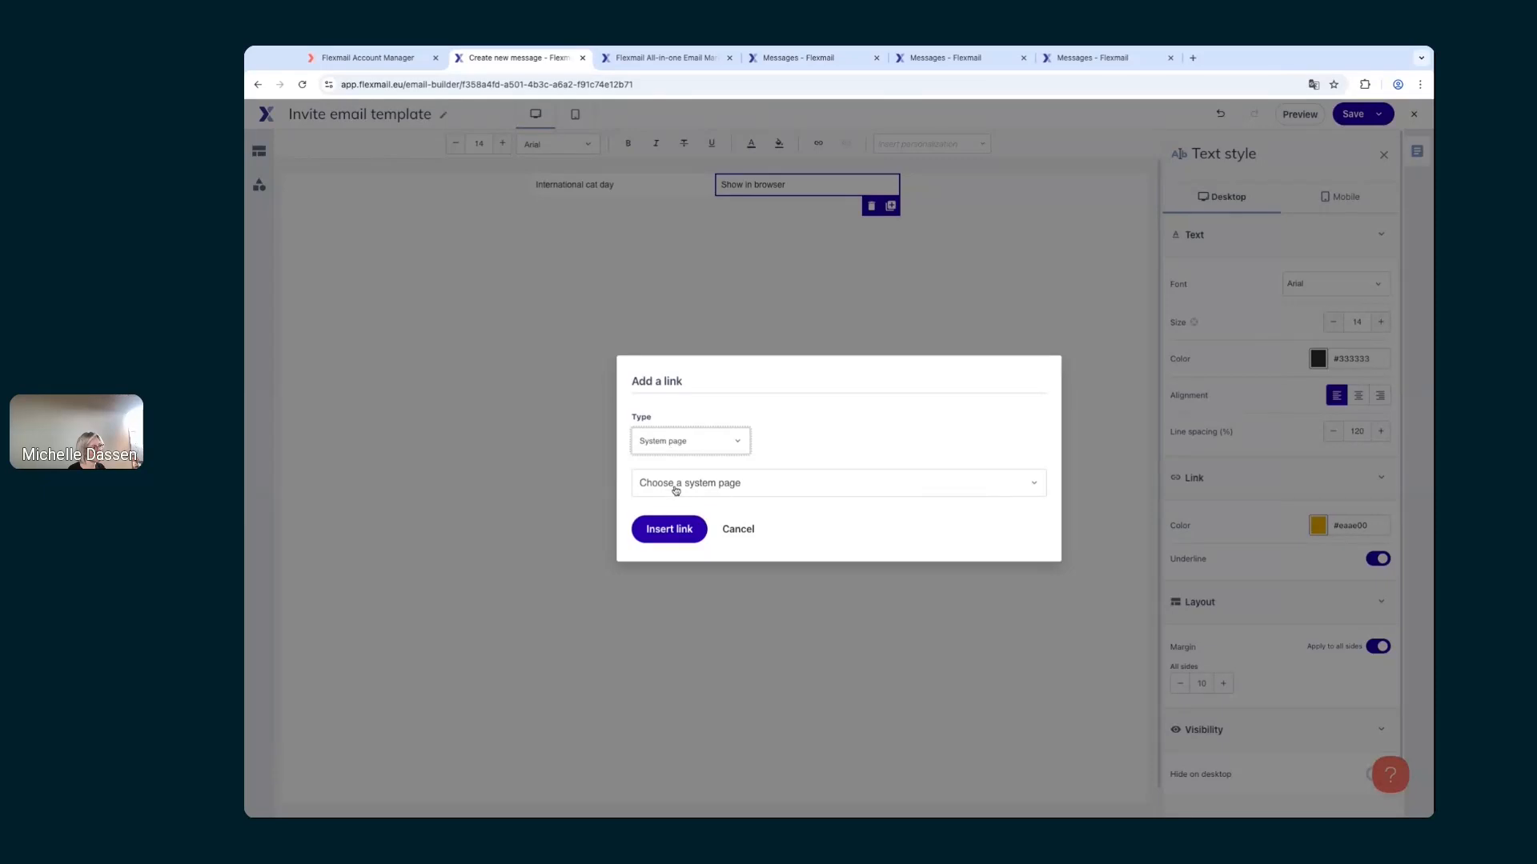
{"action": "left_click", "coordinate": [675, 487]}
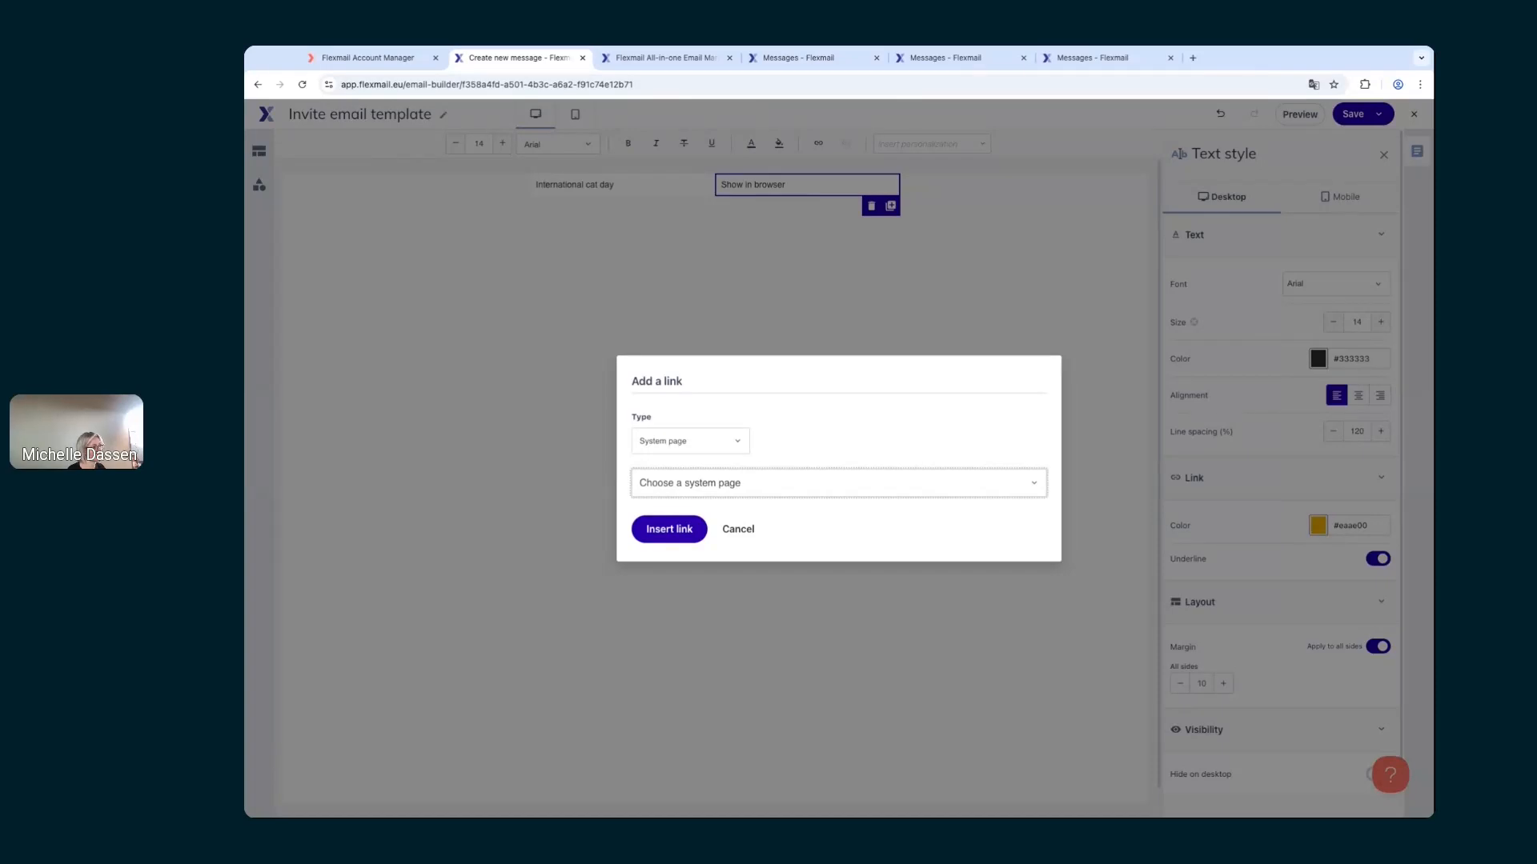
{"action": "left_click", "coordinate": [677, 537]}
{"action": "left_click", "coordinate": [677, 530]}
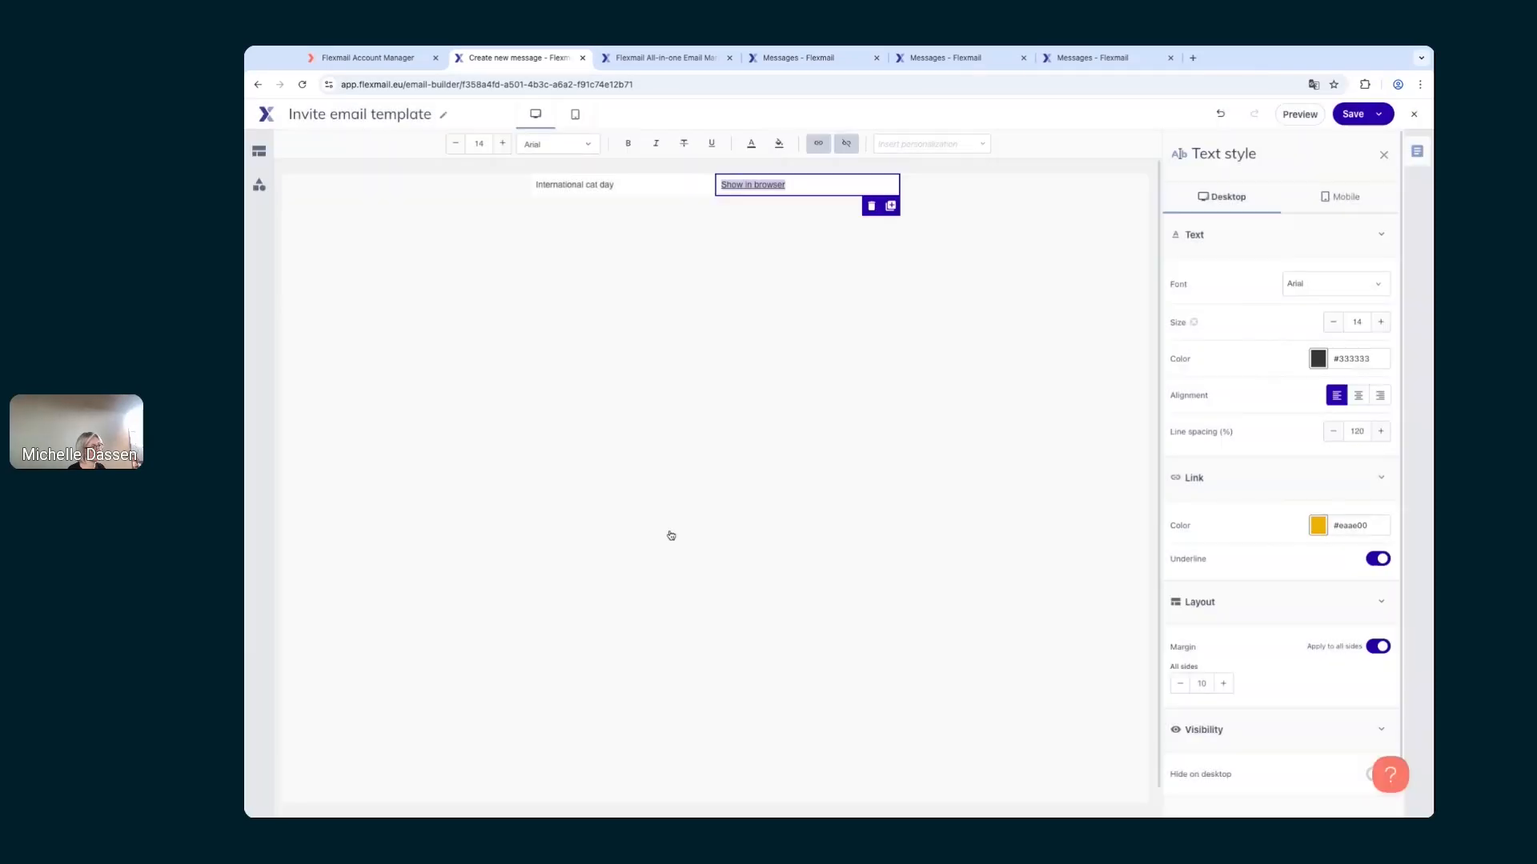
{"action": "left_click", "coordinate": [1024, 206]}
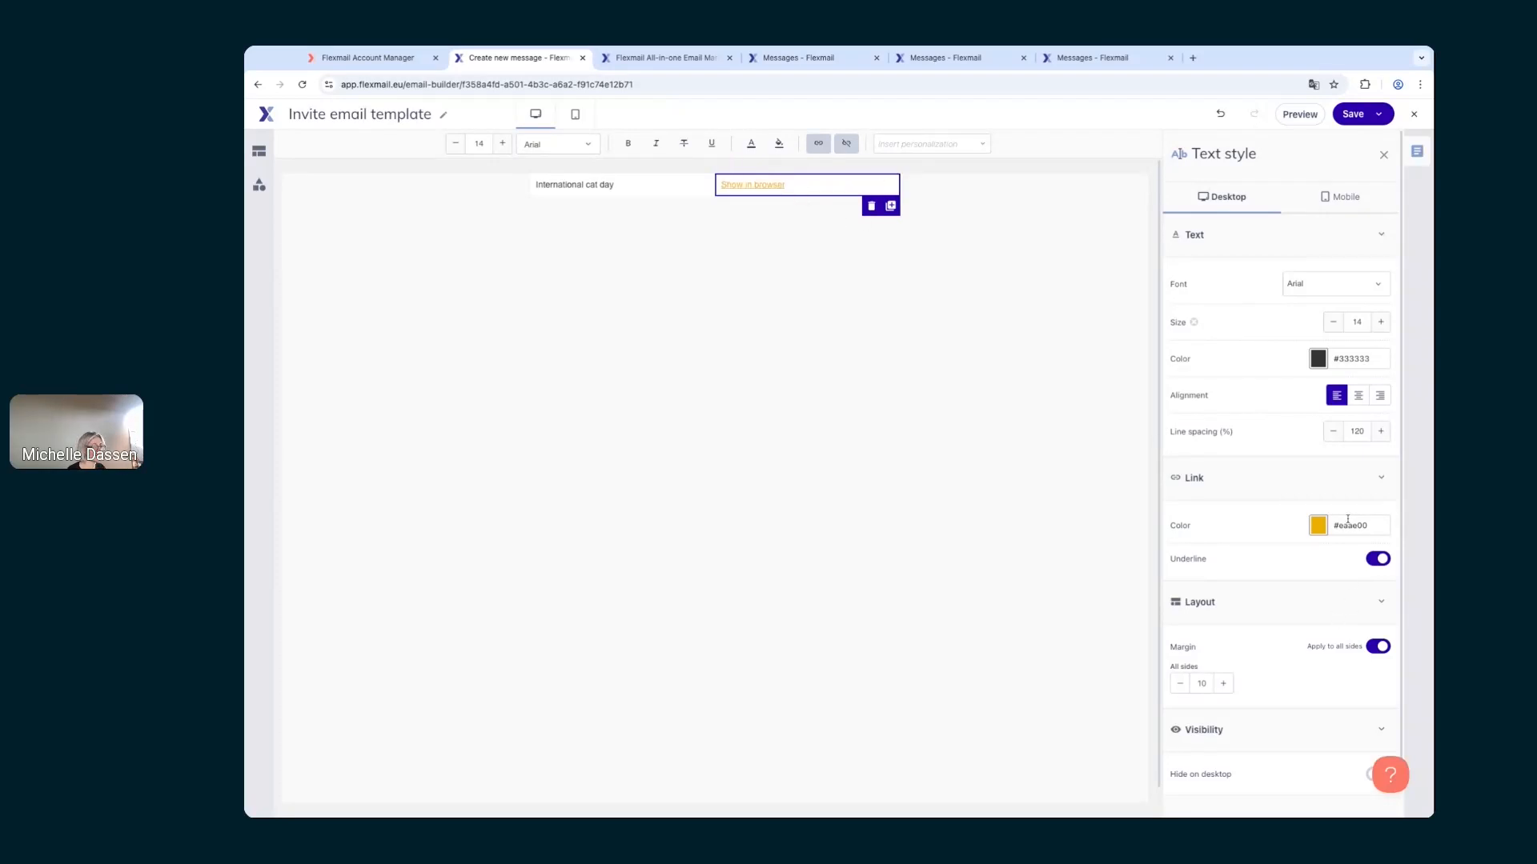
Step: Set the link color of the "Show in browser" text to #333333, copied from its text color
{"action": "triple_click", "coordinate": [1377, 532]}
{"action": "triple_click", "coordinate": [1374, 363]}
{"action": "key", "text": "ctrl+c"}
{"action": "triple_click", "coordinate": [1381, 527]}
{"action": "key", "text": "ctrl+v"}
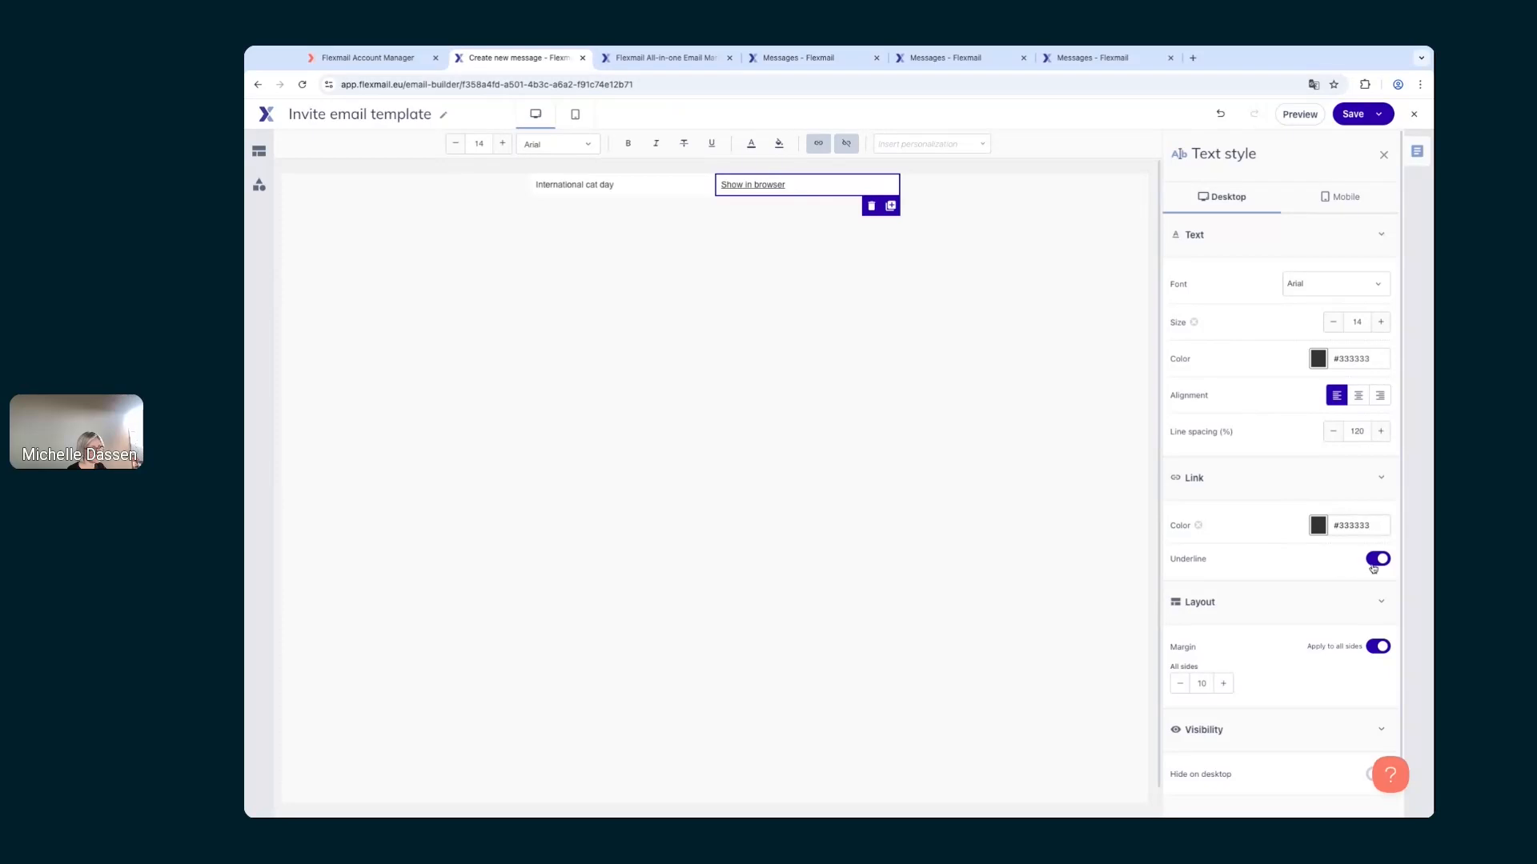
Step: Check the underline against the old message's preview, keep the "Show in browser" link underlined, and align the text right
{"action": "left_click", "coordinate": [1374, 562]}
{"action": "left_click", "coordinate": [953, 58]}
{"action": "key", "text": "ctrl+2"}
{"action": "left_click", "coordinate": [1375, 559]}
{"action": "left_click", "coordinate": [1379, 395]}
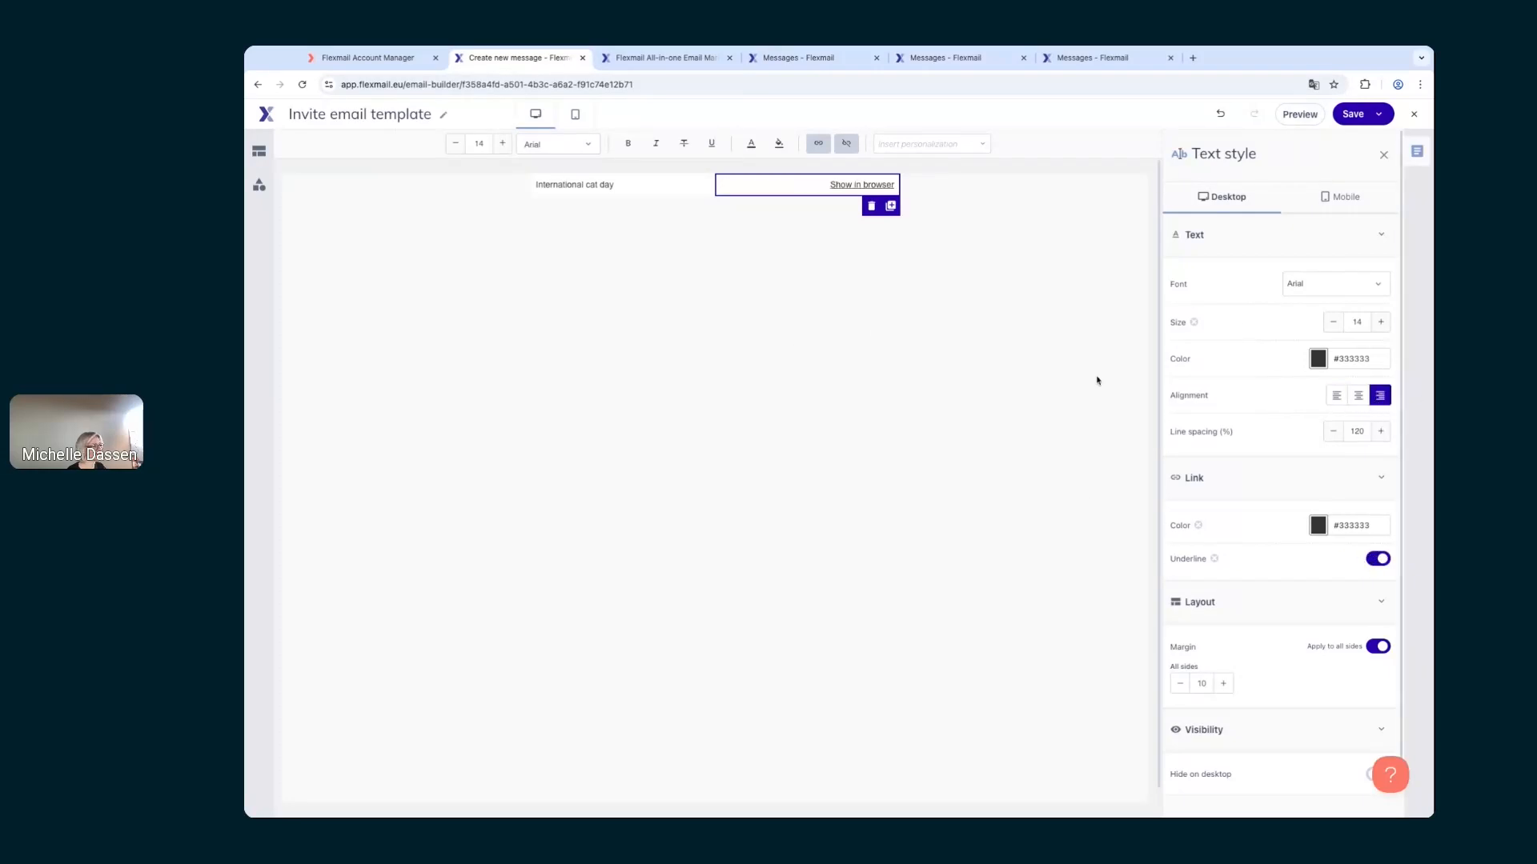
Step: Copy the email's background color #f9f9f9 into the content background color of the 50%/50% structure, matching the old message's preview
{"action": "left_click", "coordinate": [654, 58]}
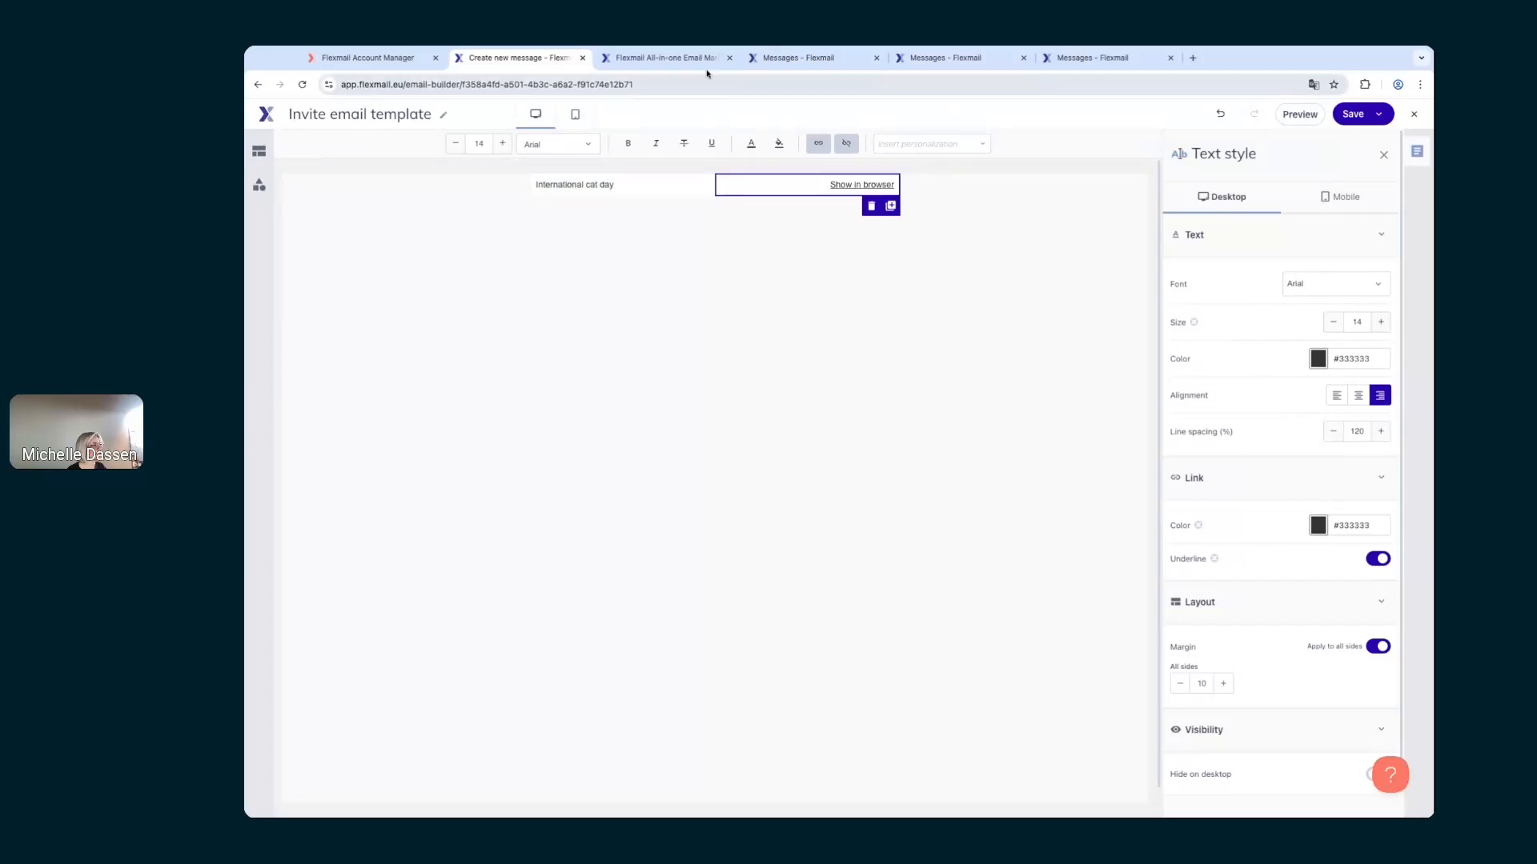
{"action": "left_click", "coordinate": [1099, 321]}
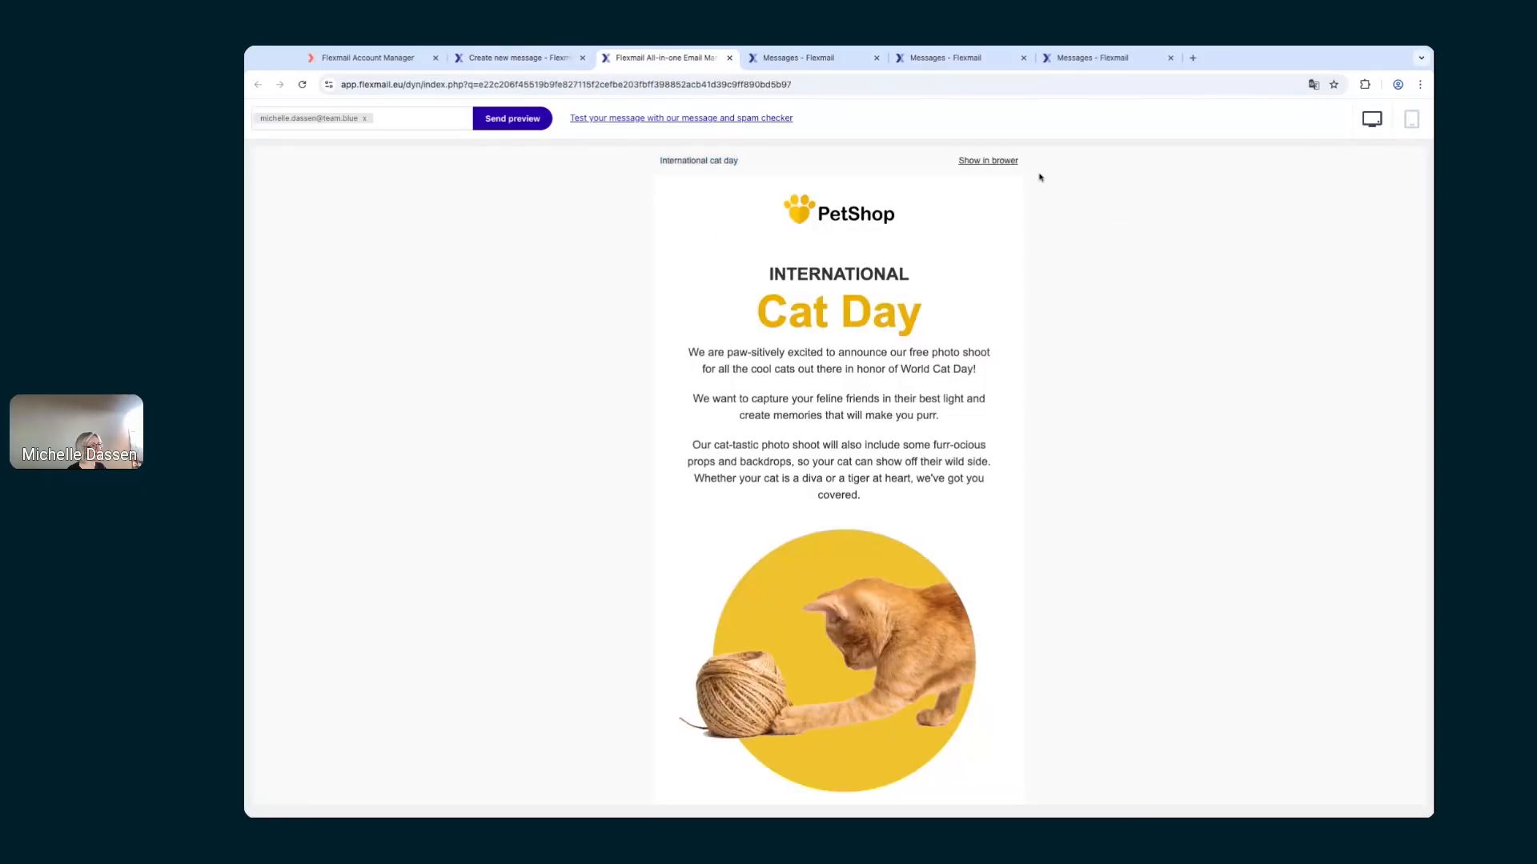
{"action": "left_click", "coordinate": [540, 60]}
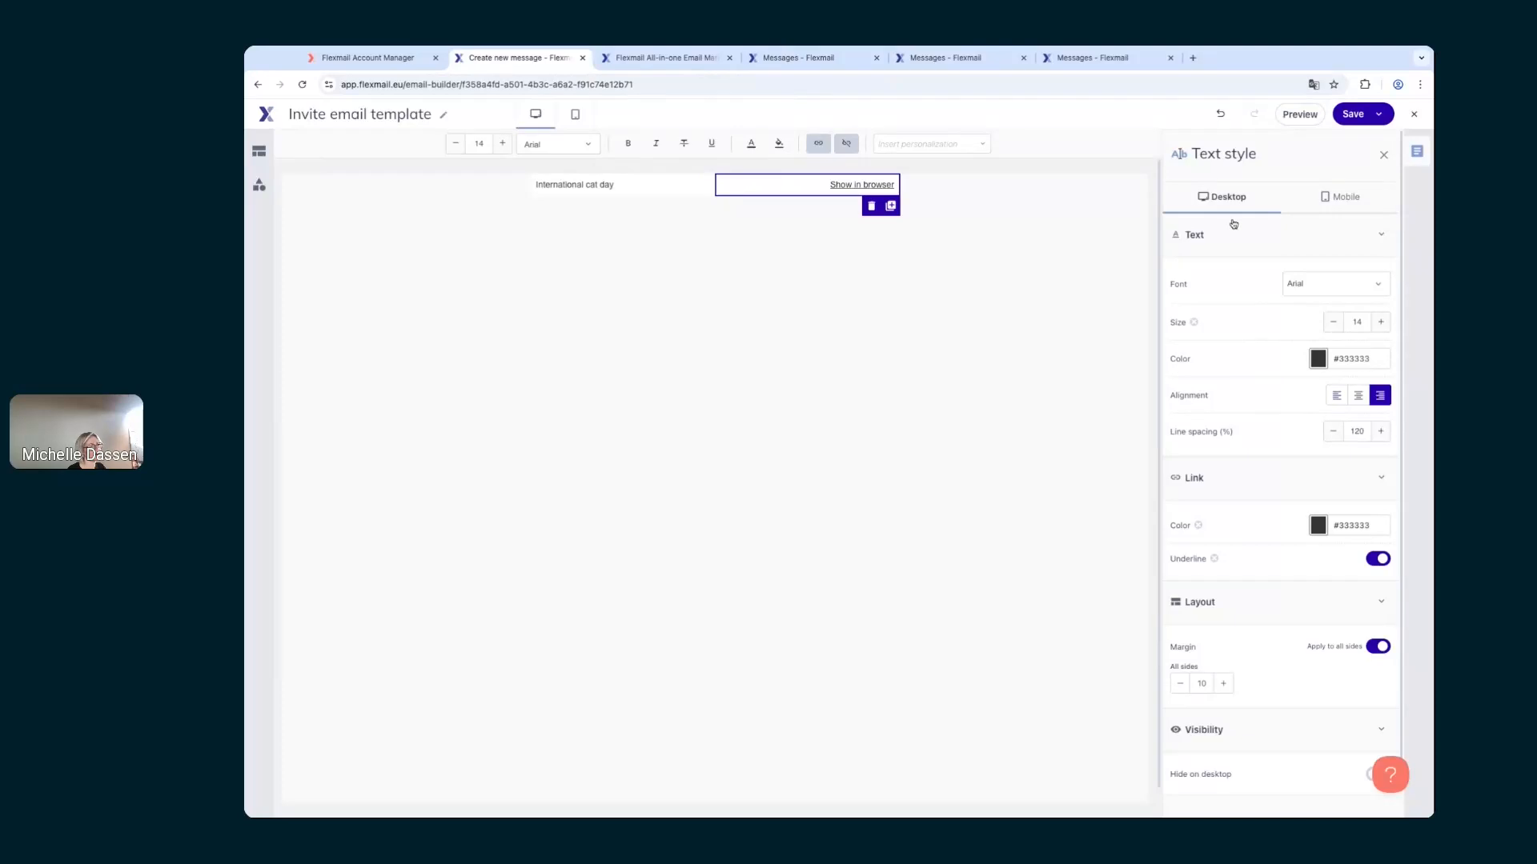
{"action": "left_click", "coordinate": [1411, 157]}
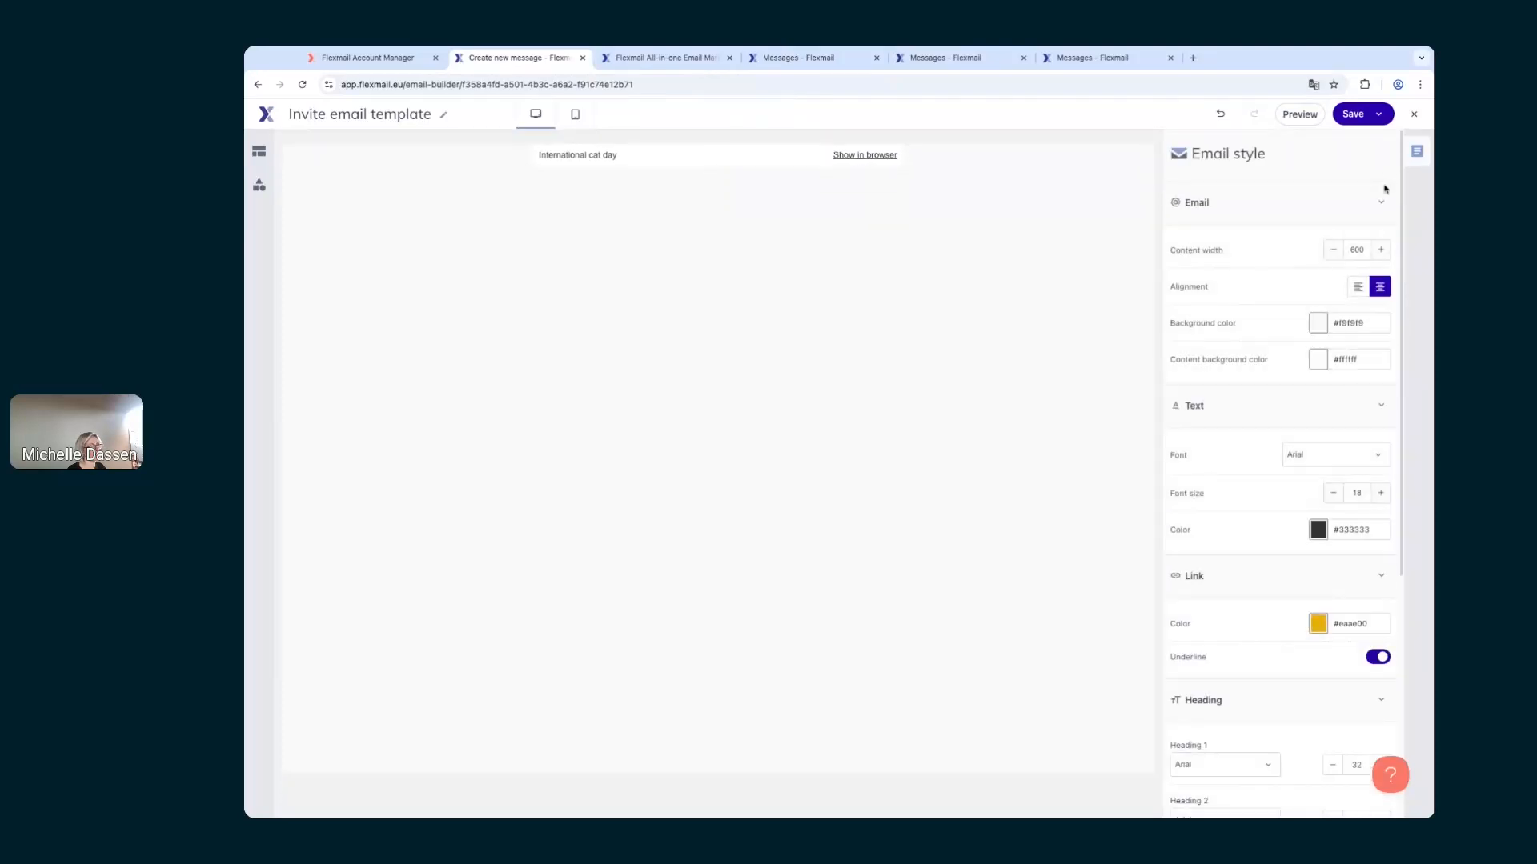
{"action": "triple_click", "coordinate": [1374, 321]}
{"action": "key", "text": "ctrl+c"}
{"action": "left_click", "coordinate": [920, 151]}
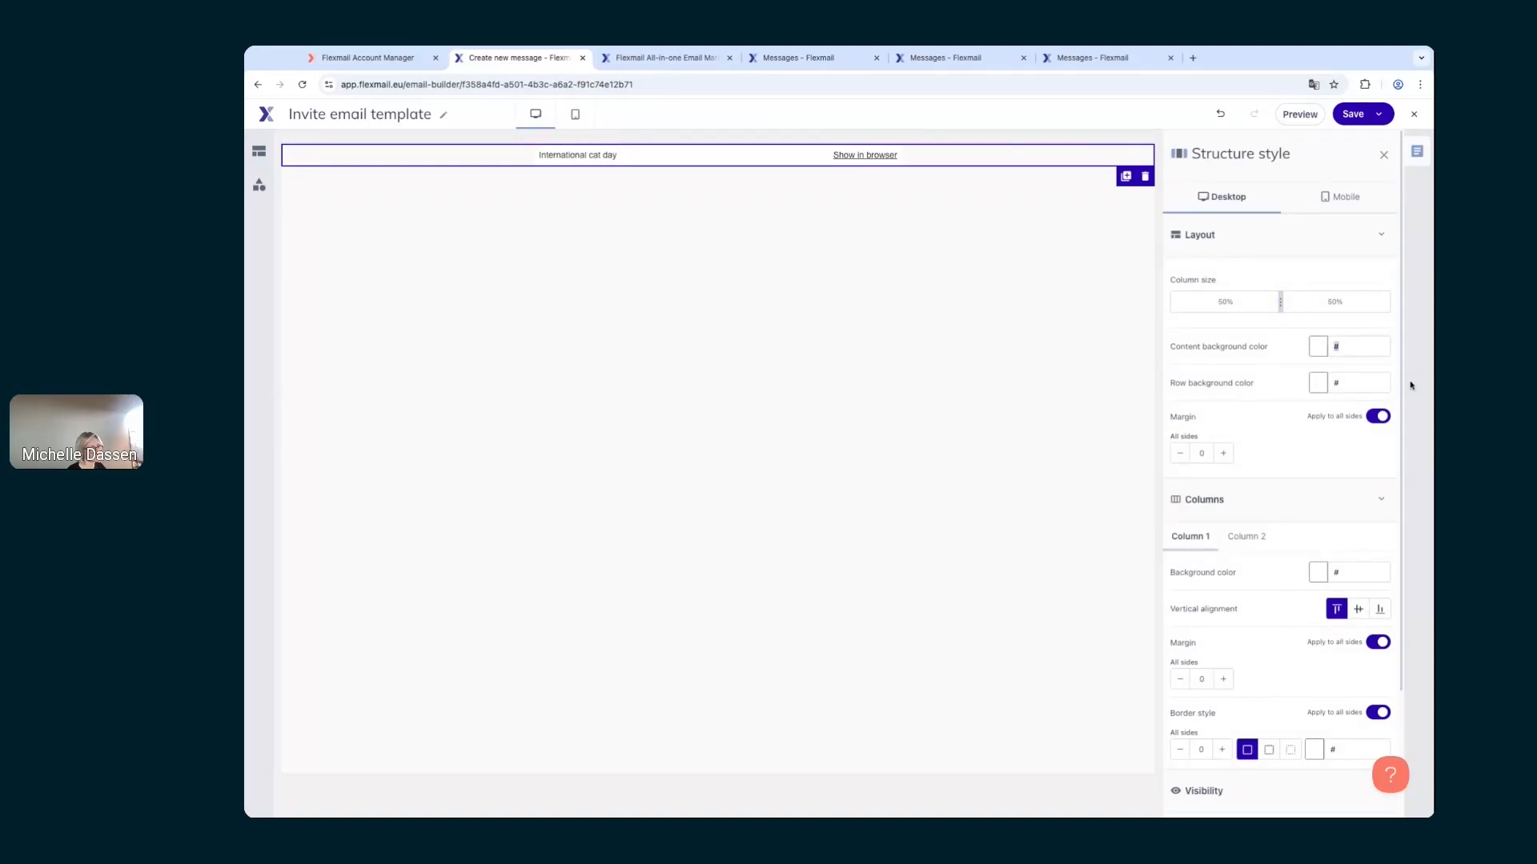
{"action": "key", "text": "ctrl+v"}
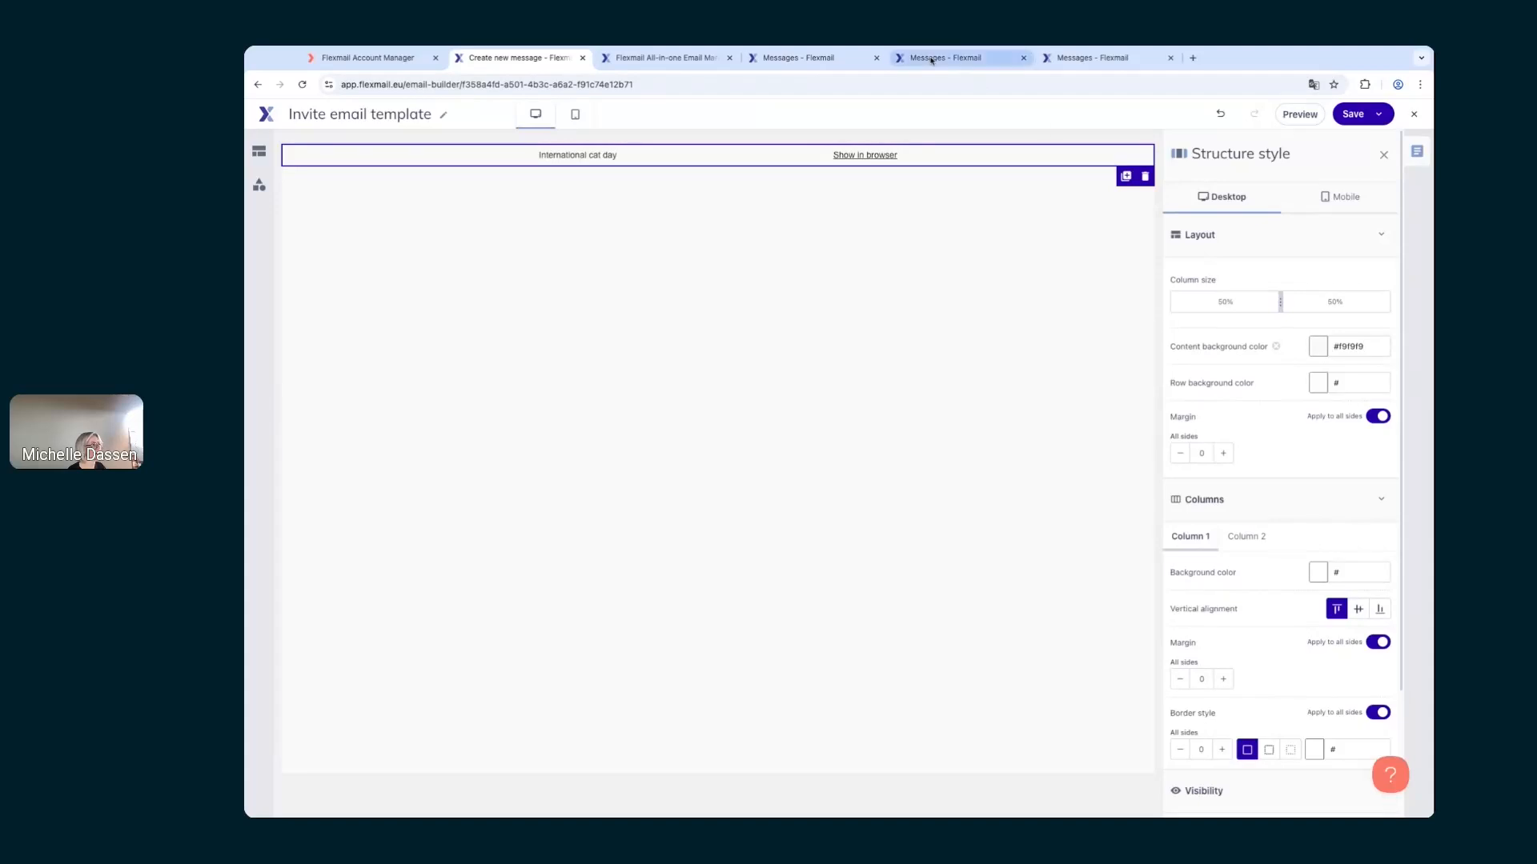
Step: Add a 33%/34%/33% three-column structure below the "International cat day" row
{"action": "left_click", "coordinate": [259, 190]}
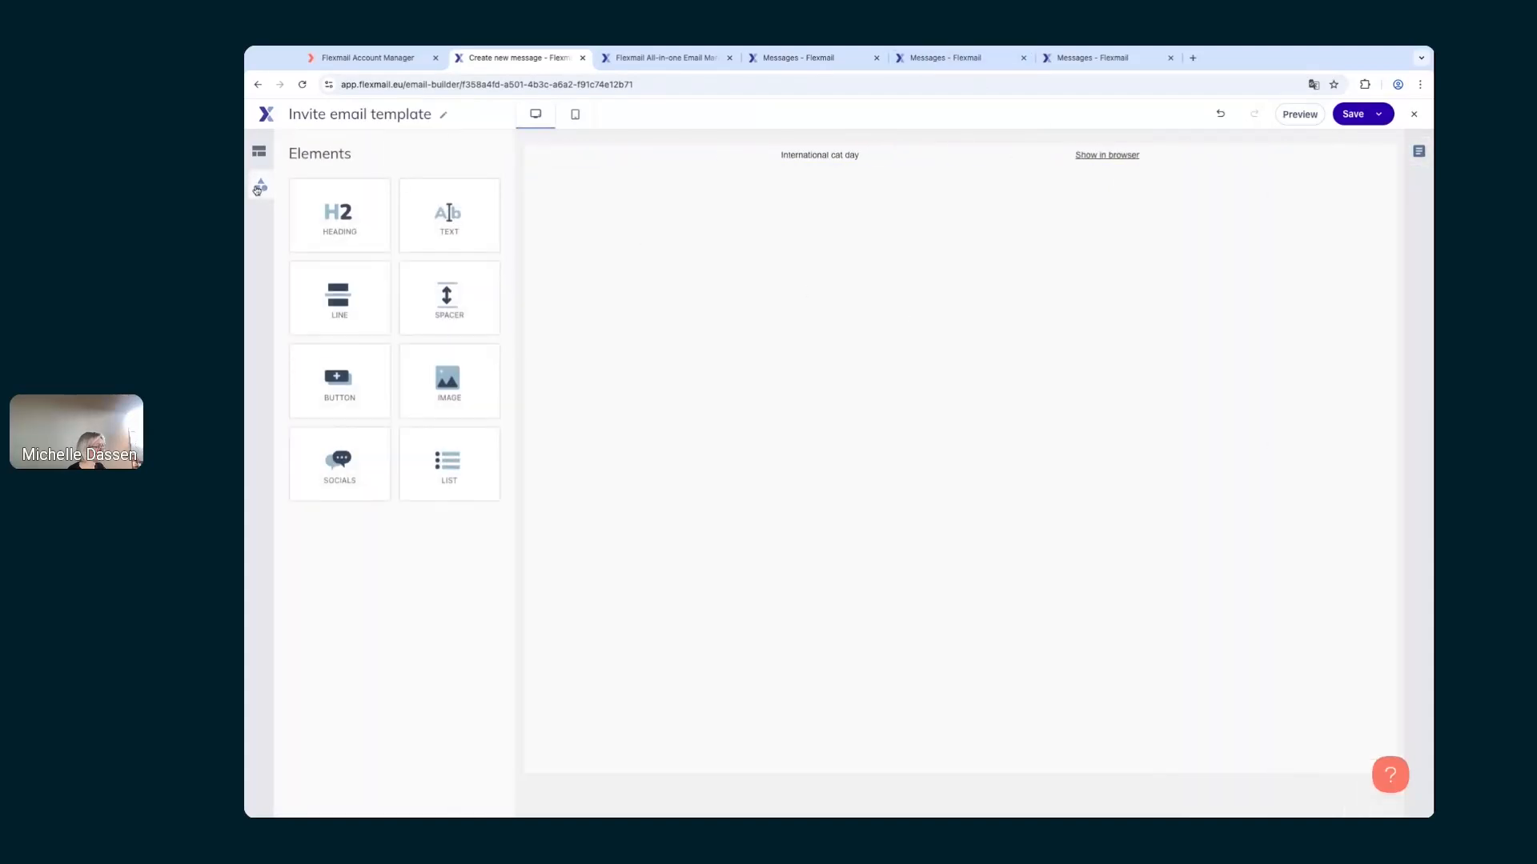
{"action": "left_click", "coordinate": [703, 59]}
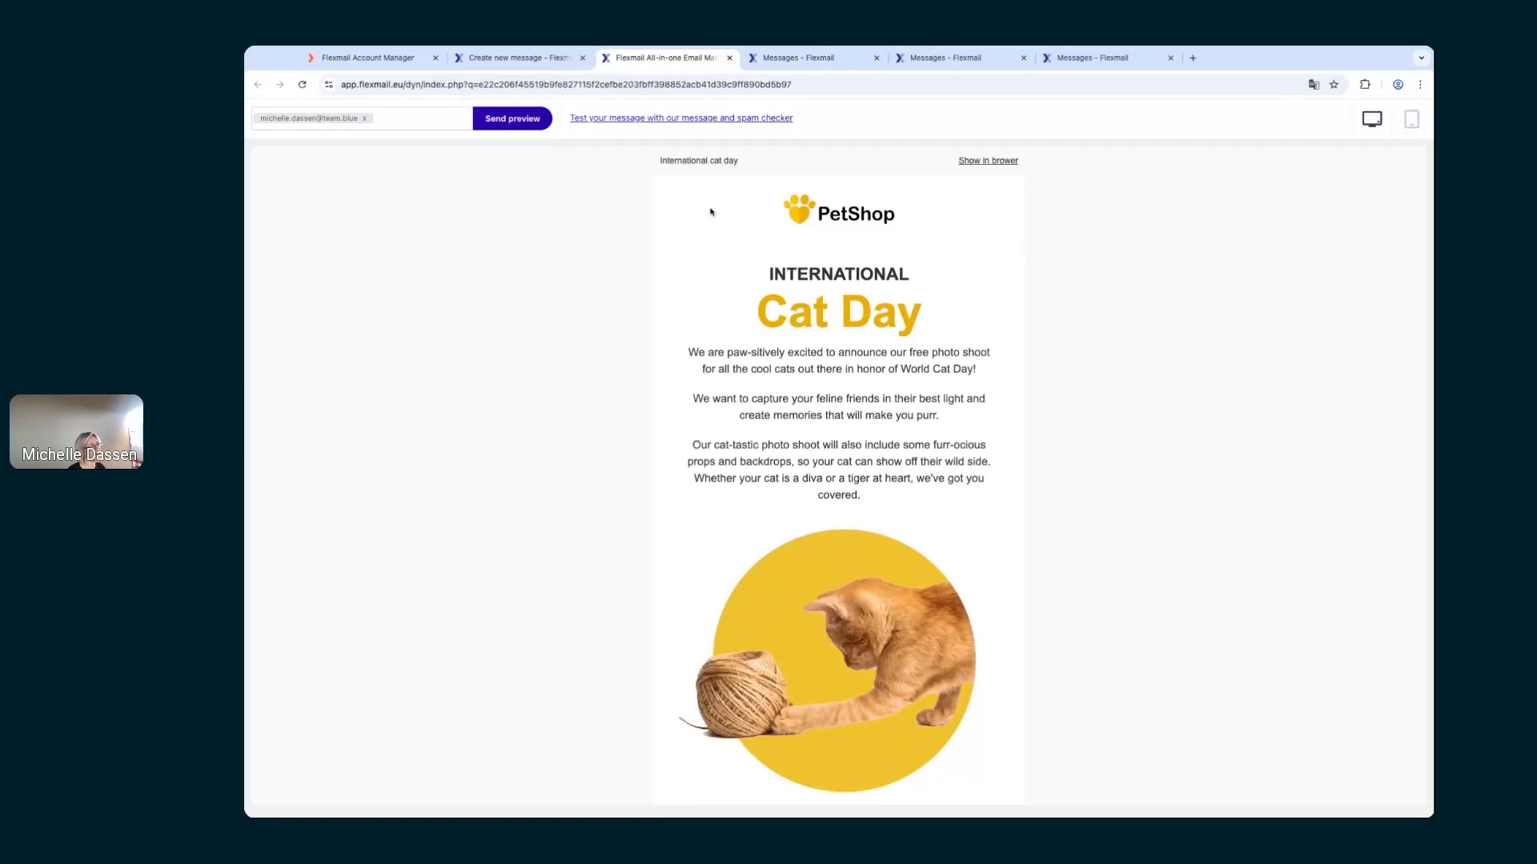
{"action": "left_click", "coordinate": [490, 59]}
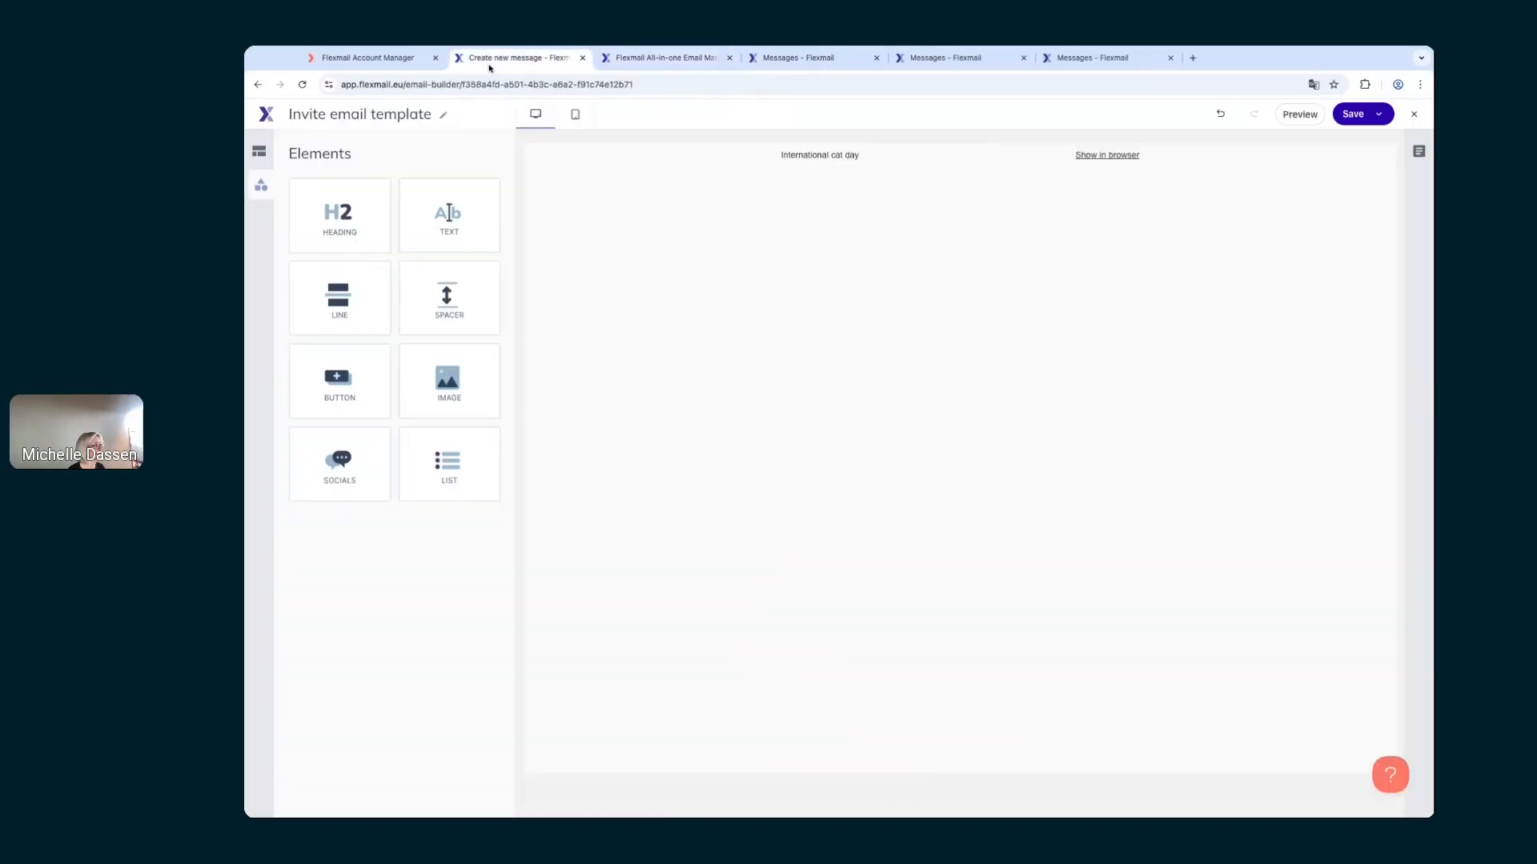
{"action": "left_click", "coordinate": [259, 152]}
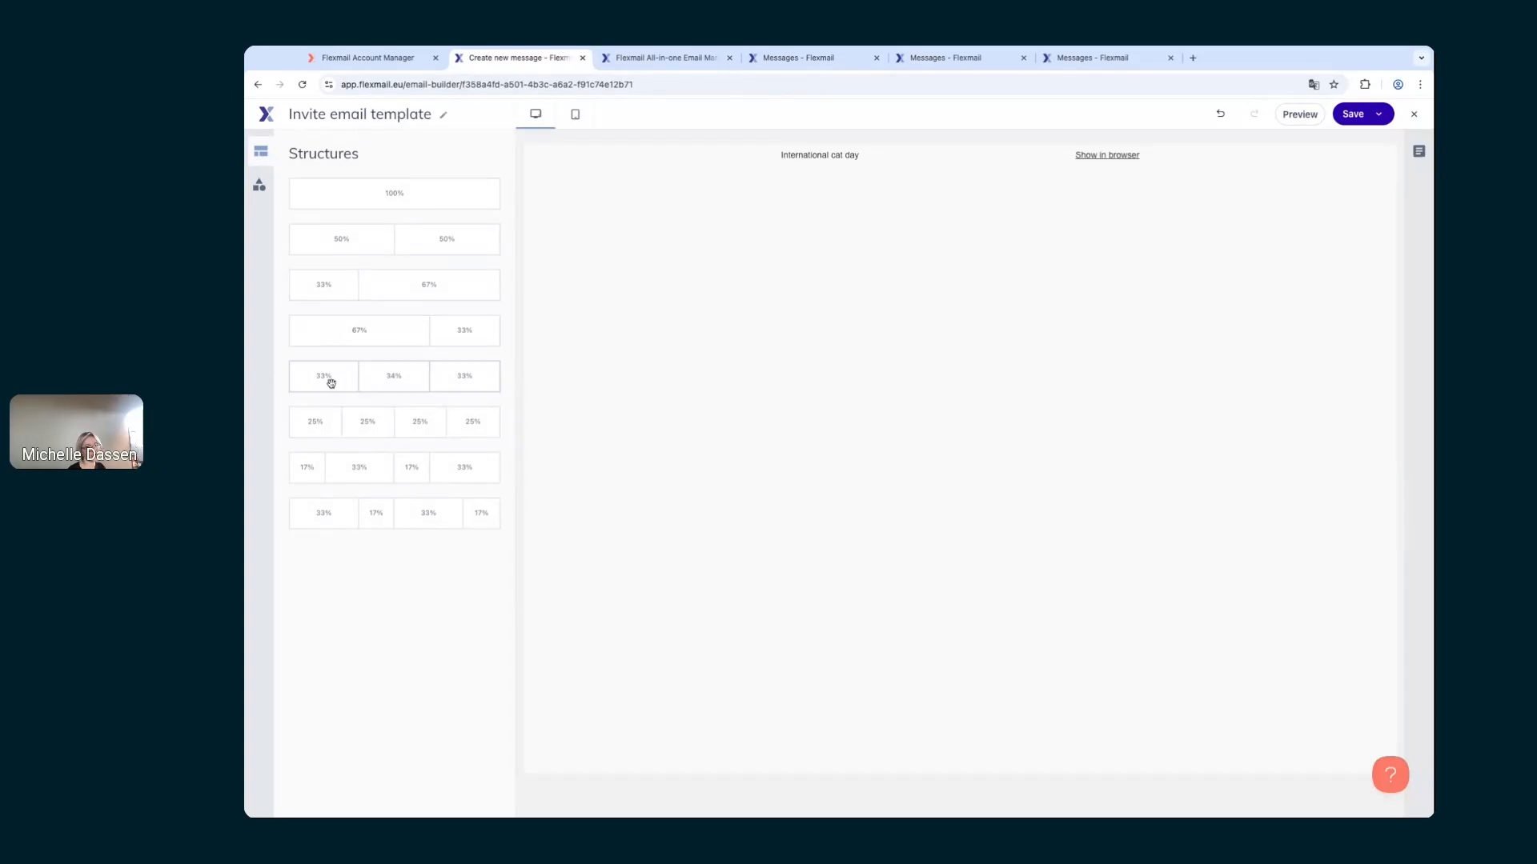
{"action": "left_click_drag", "start_coordinate": [325, 383], "coordinate": [858, 203]}
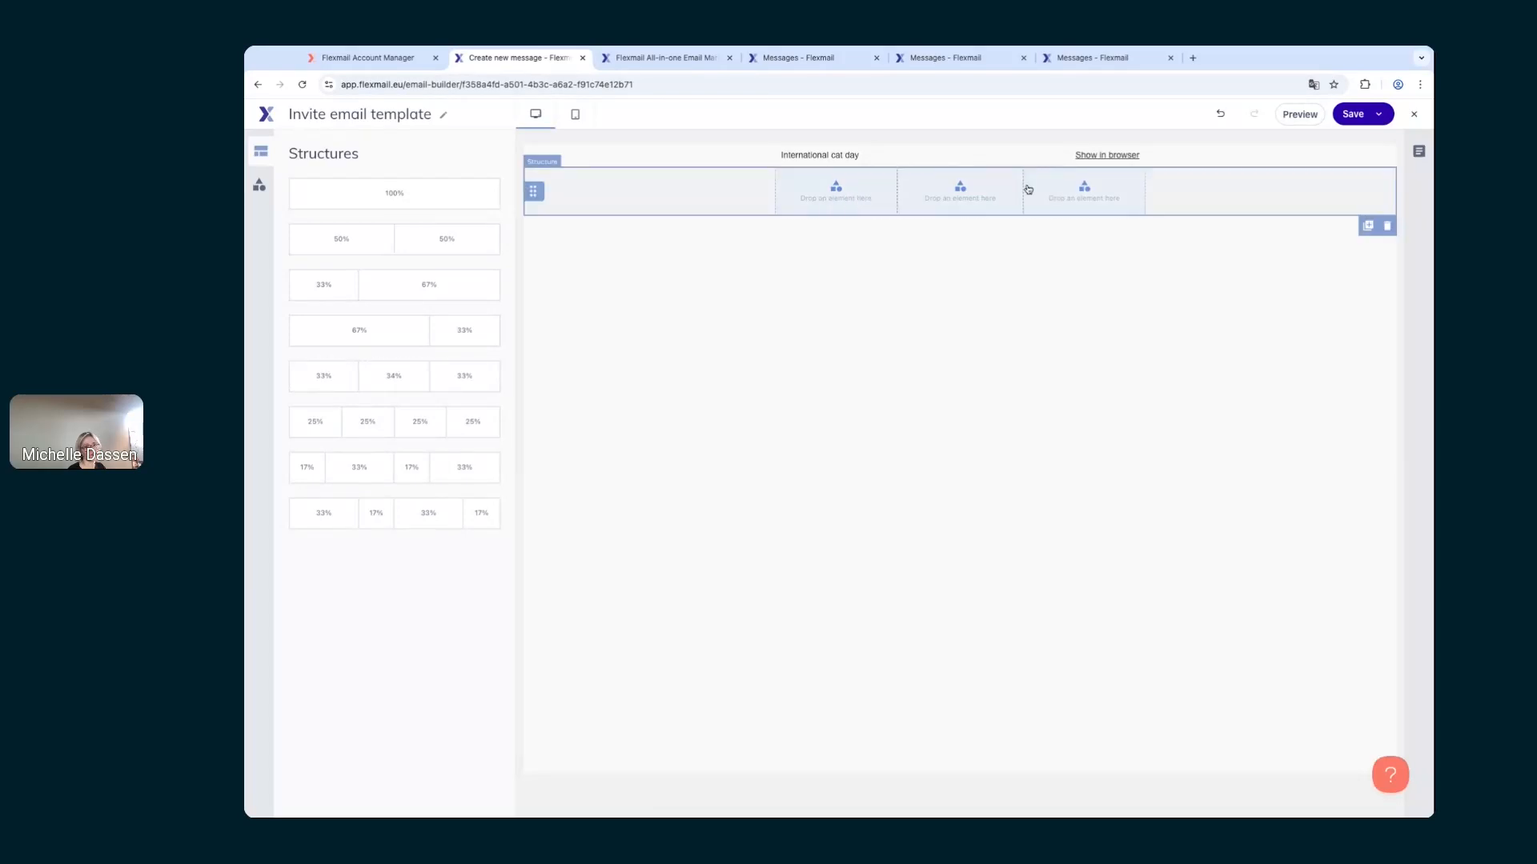
Step: Place an image element in the middle column of the new structure and insert logo.png from the library
{"action": "left_click", "coordinate": [262, 190]}
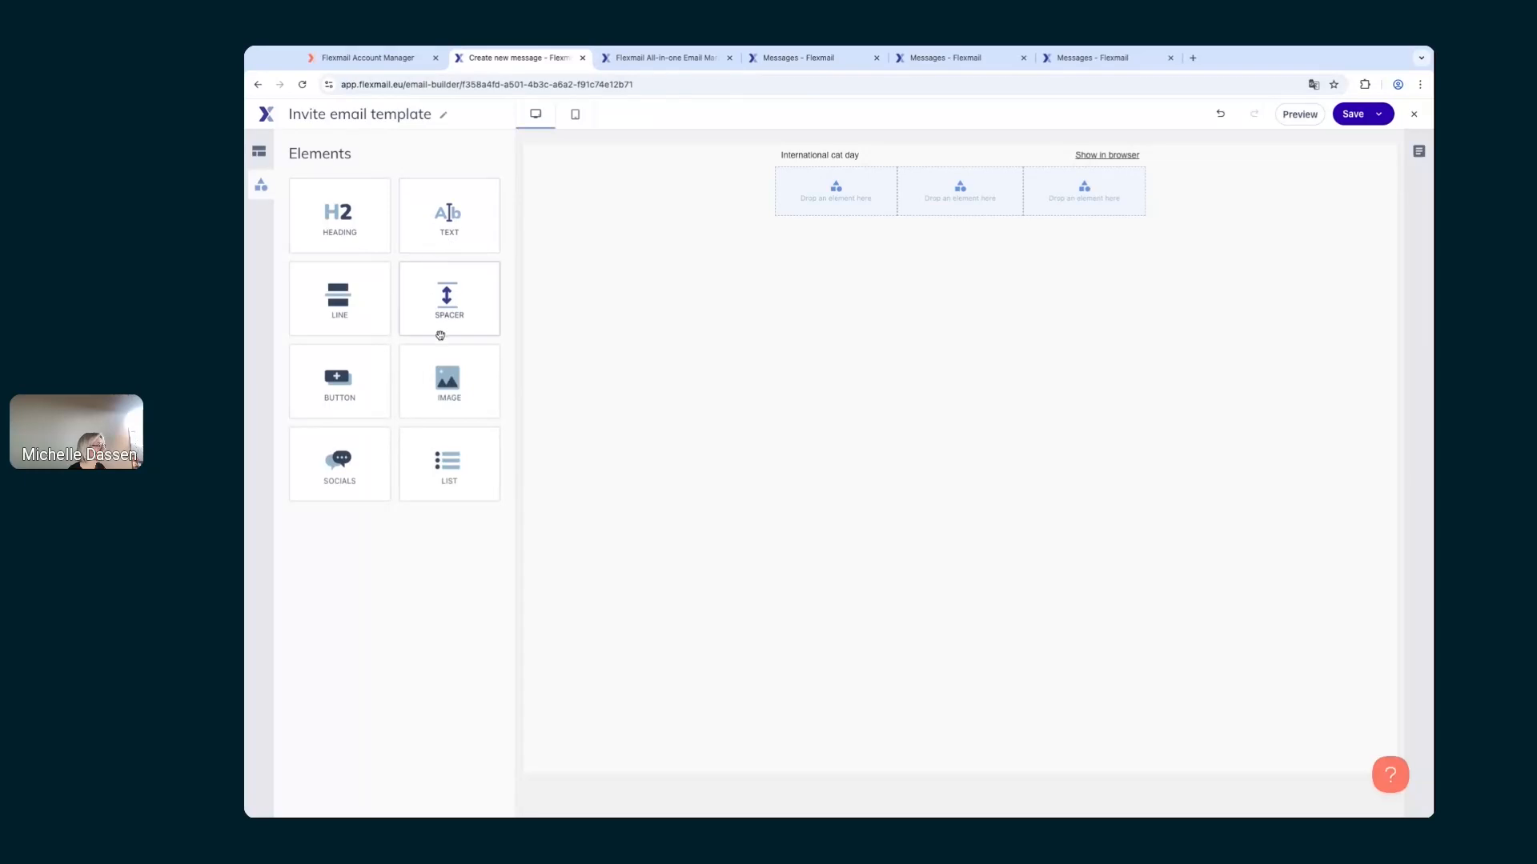
{"action": "left_click_drag", "start_coordinate": [448, 379], "coordinate": [962, 187]}
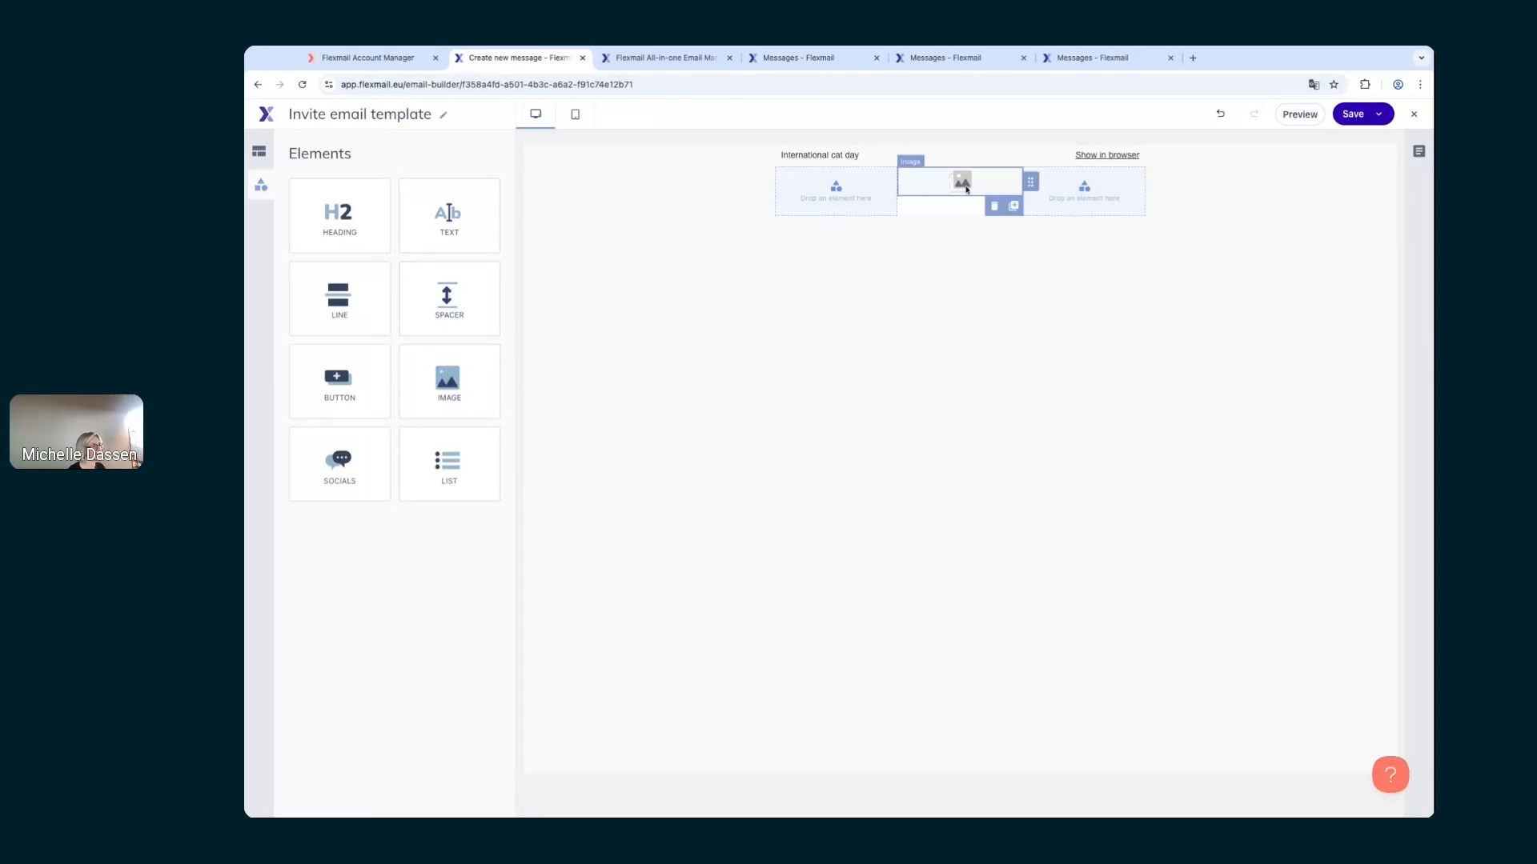
{"action": "left_click", "coordinate": [1198, 282]}
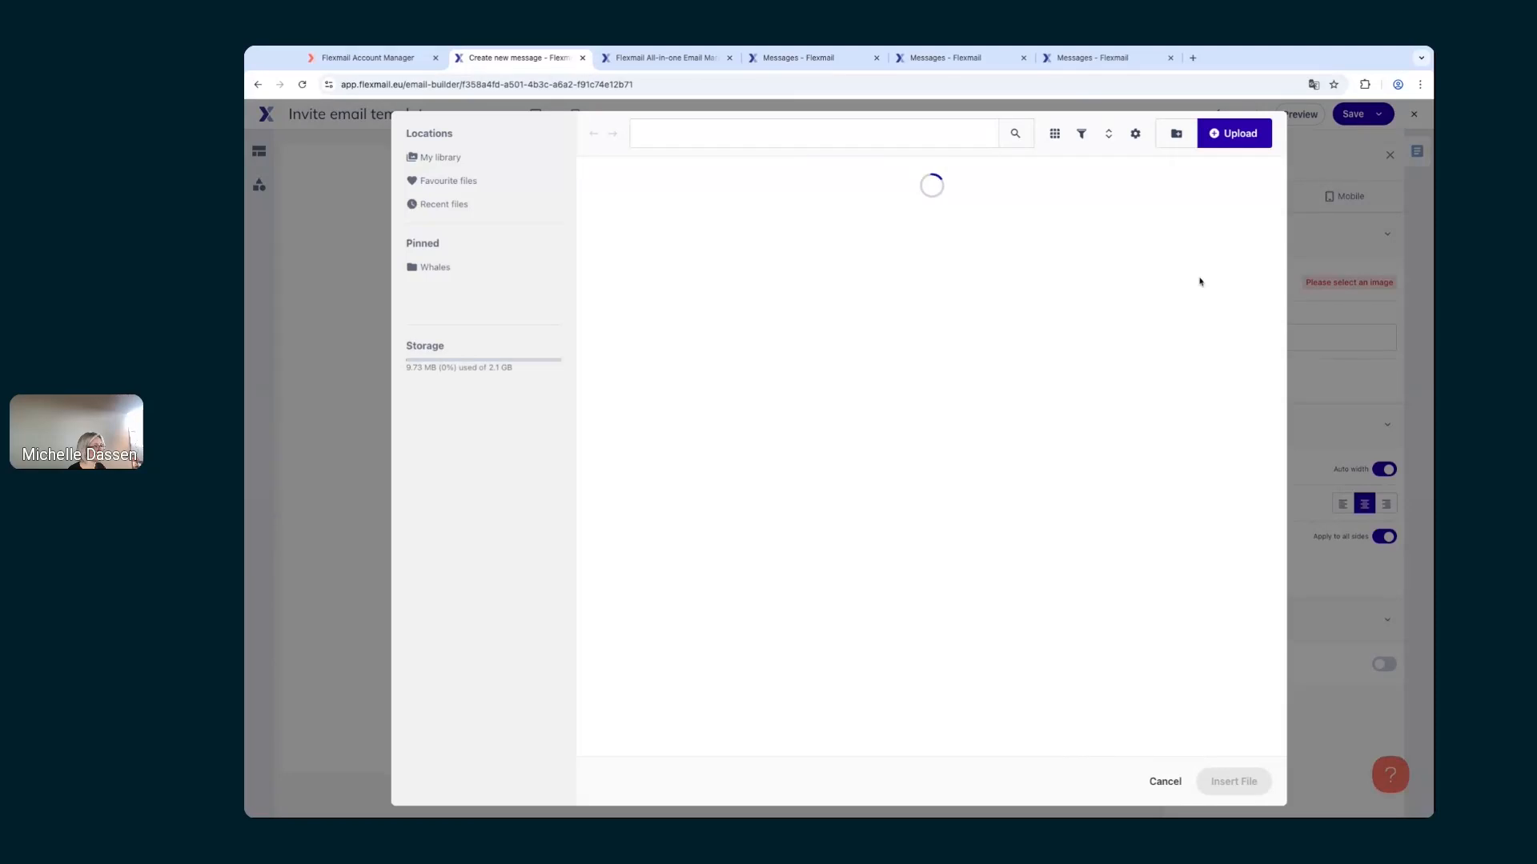
{"action": "double_click", "coordinate": [1038, 360]}
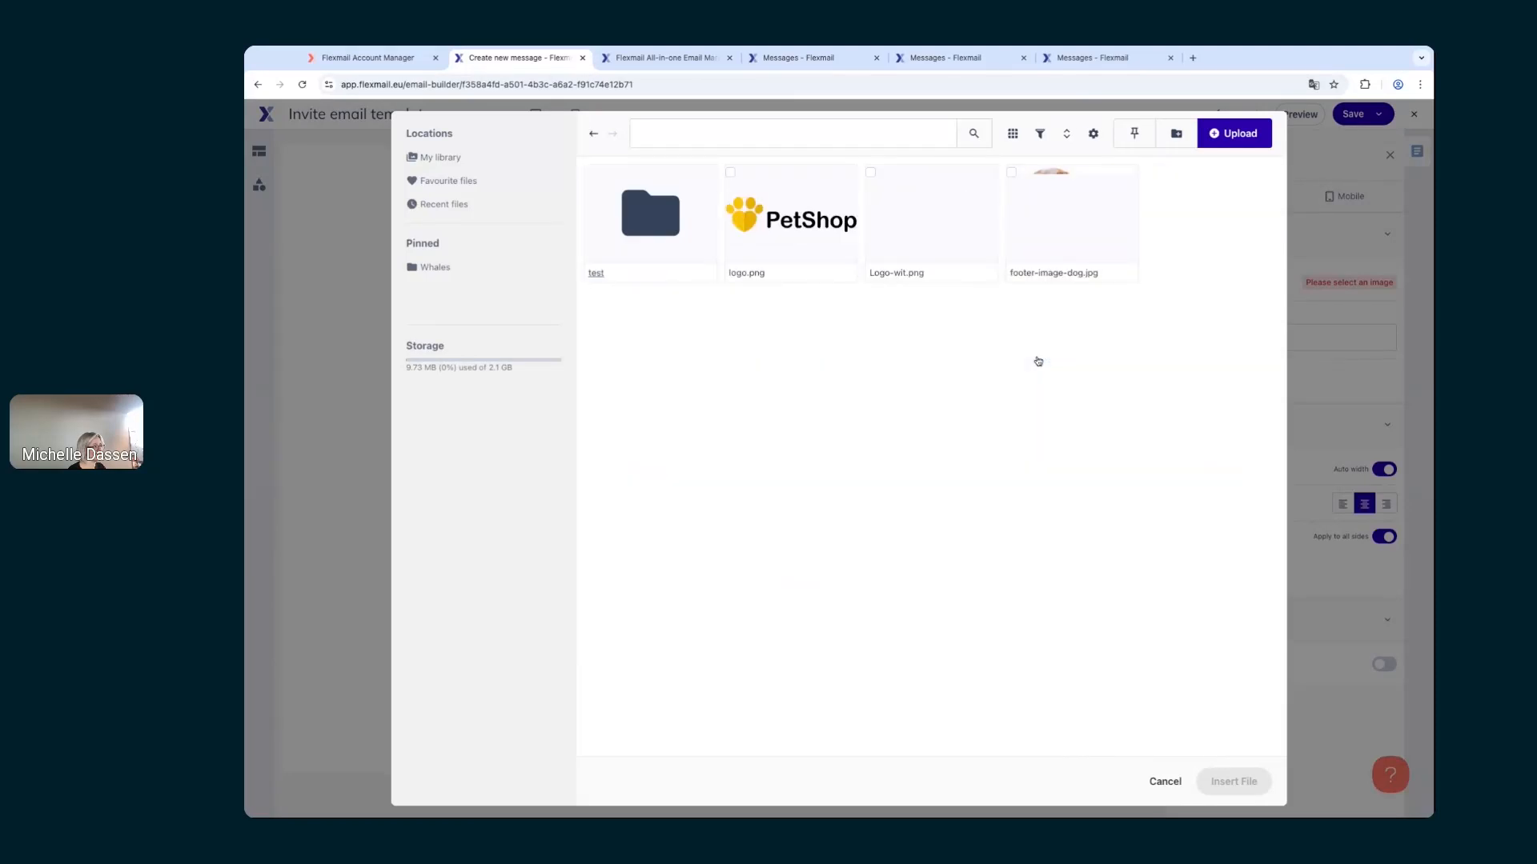
{"action": "left_click", "coordinate": [845, 265]}
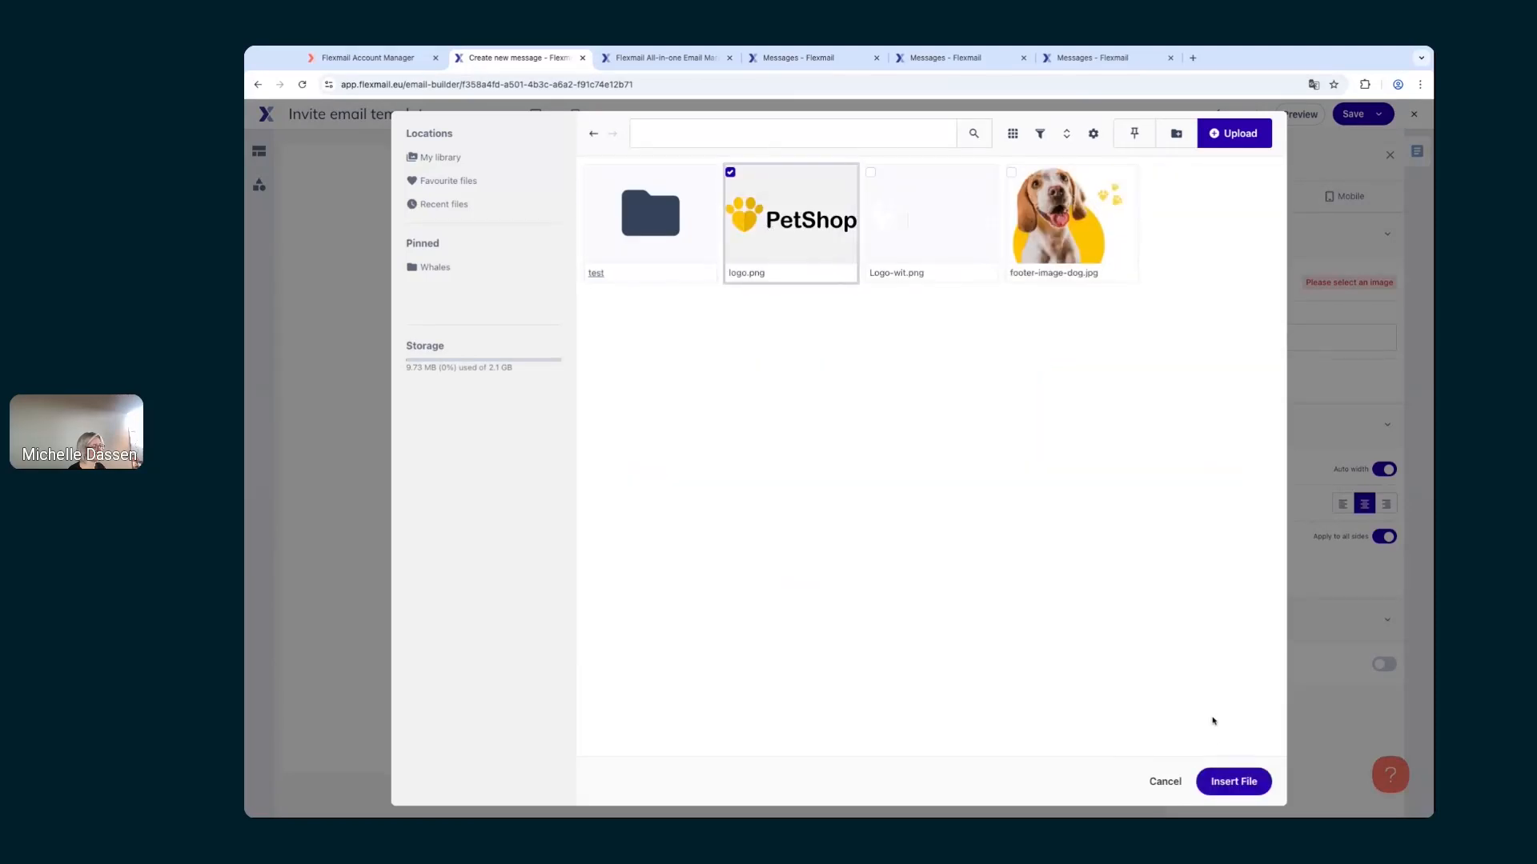
{"action": "left_click", "coordinate": [1223, 787]}
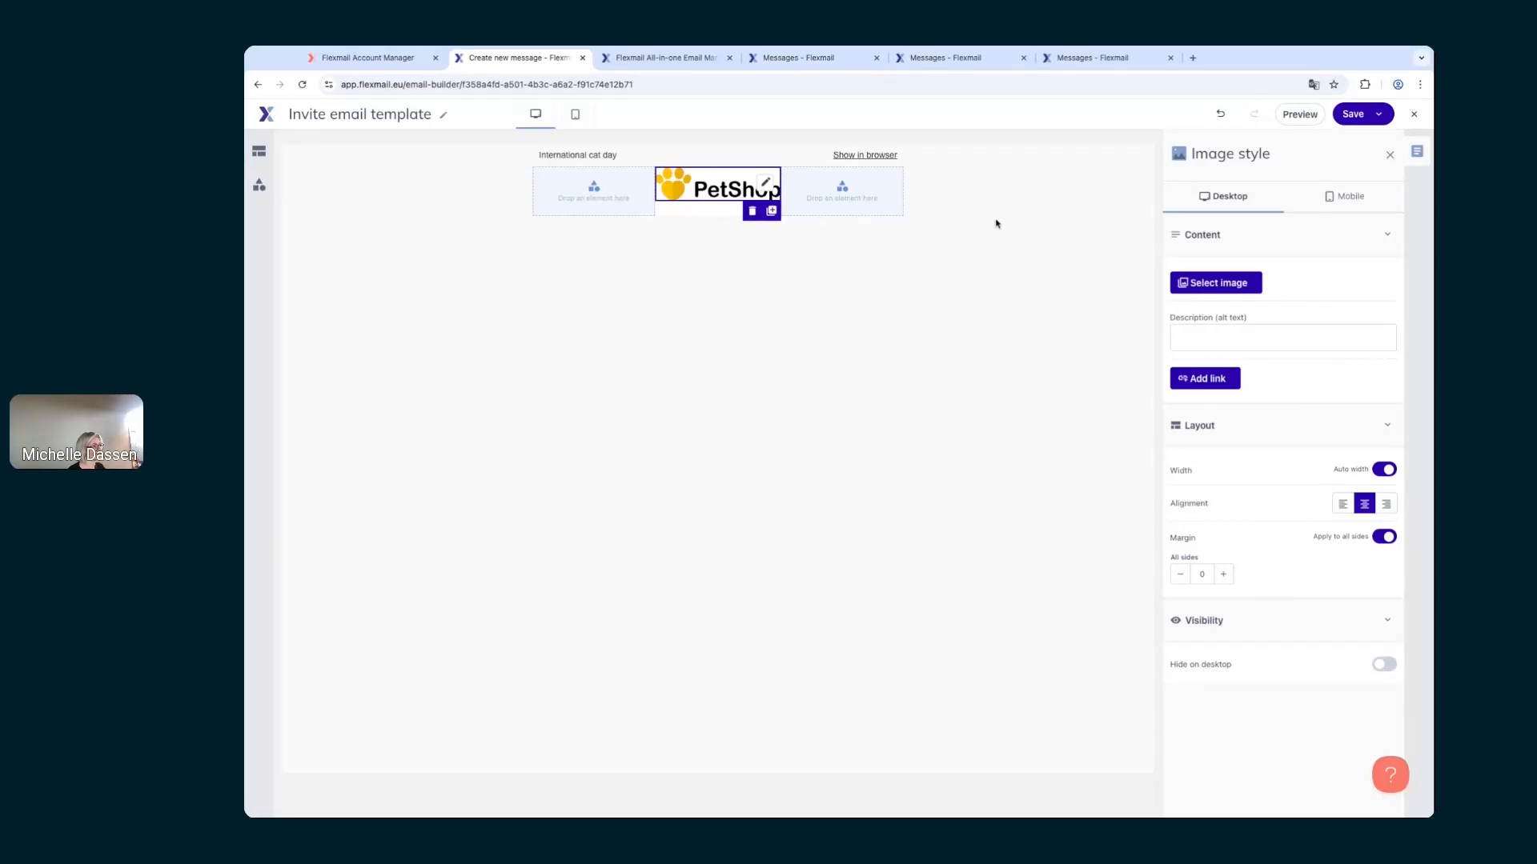
Step: Set the vertical alignment of column 2 in the logo structure to middle
{"action": "left_click", "coordinate": [998, 196]}
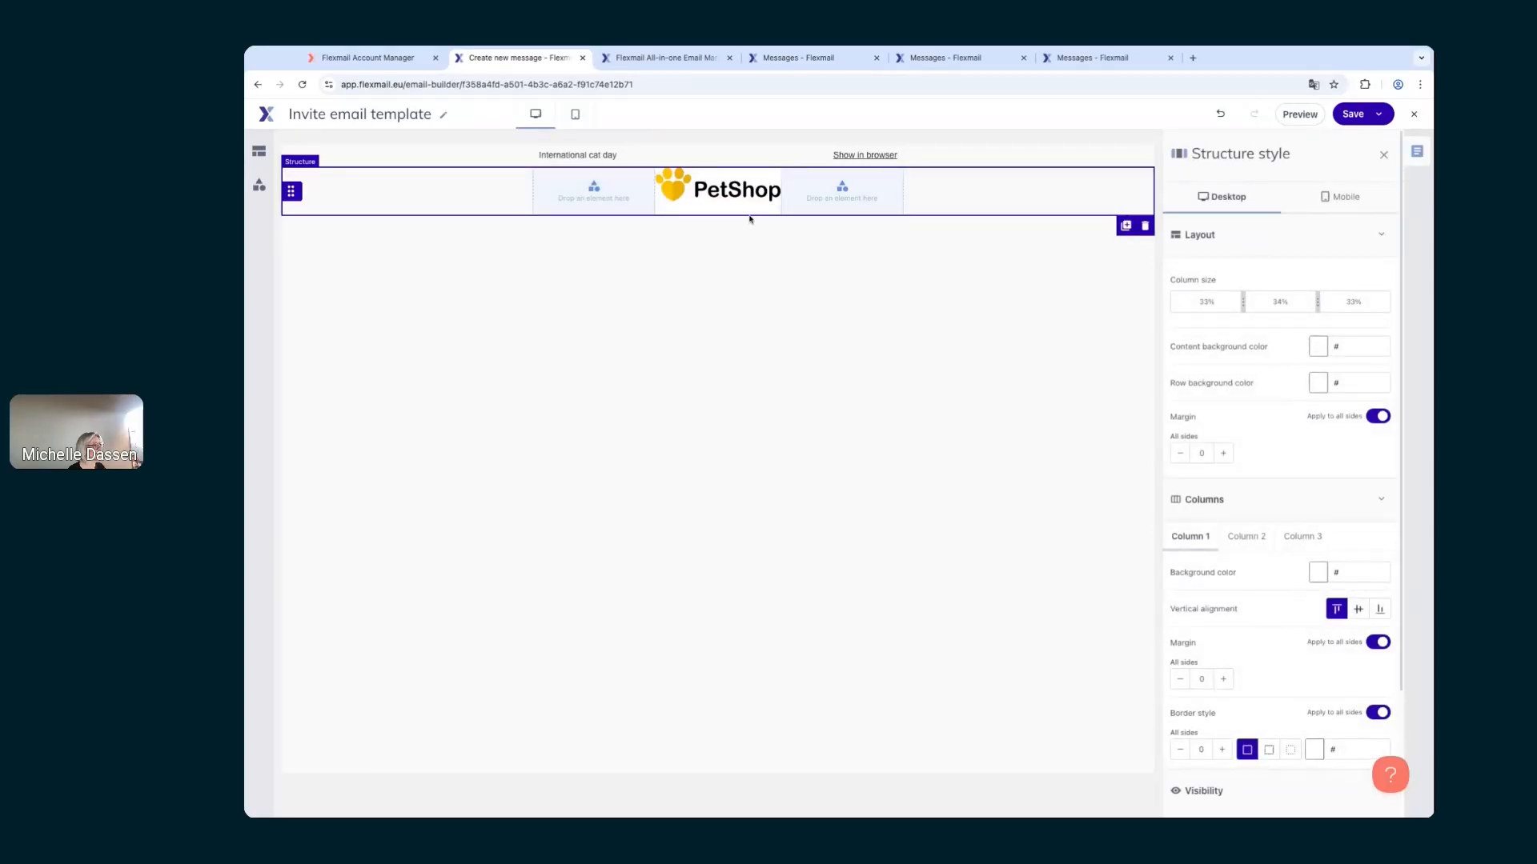
{"action": "mouse_move", "coordinate": [744, 196]}
{"action": "left_click", "coordinate": [1255, 541]}
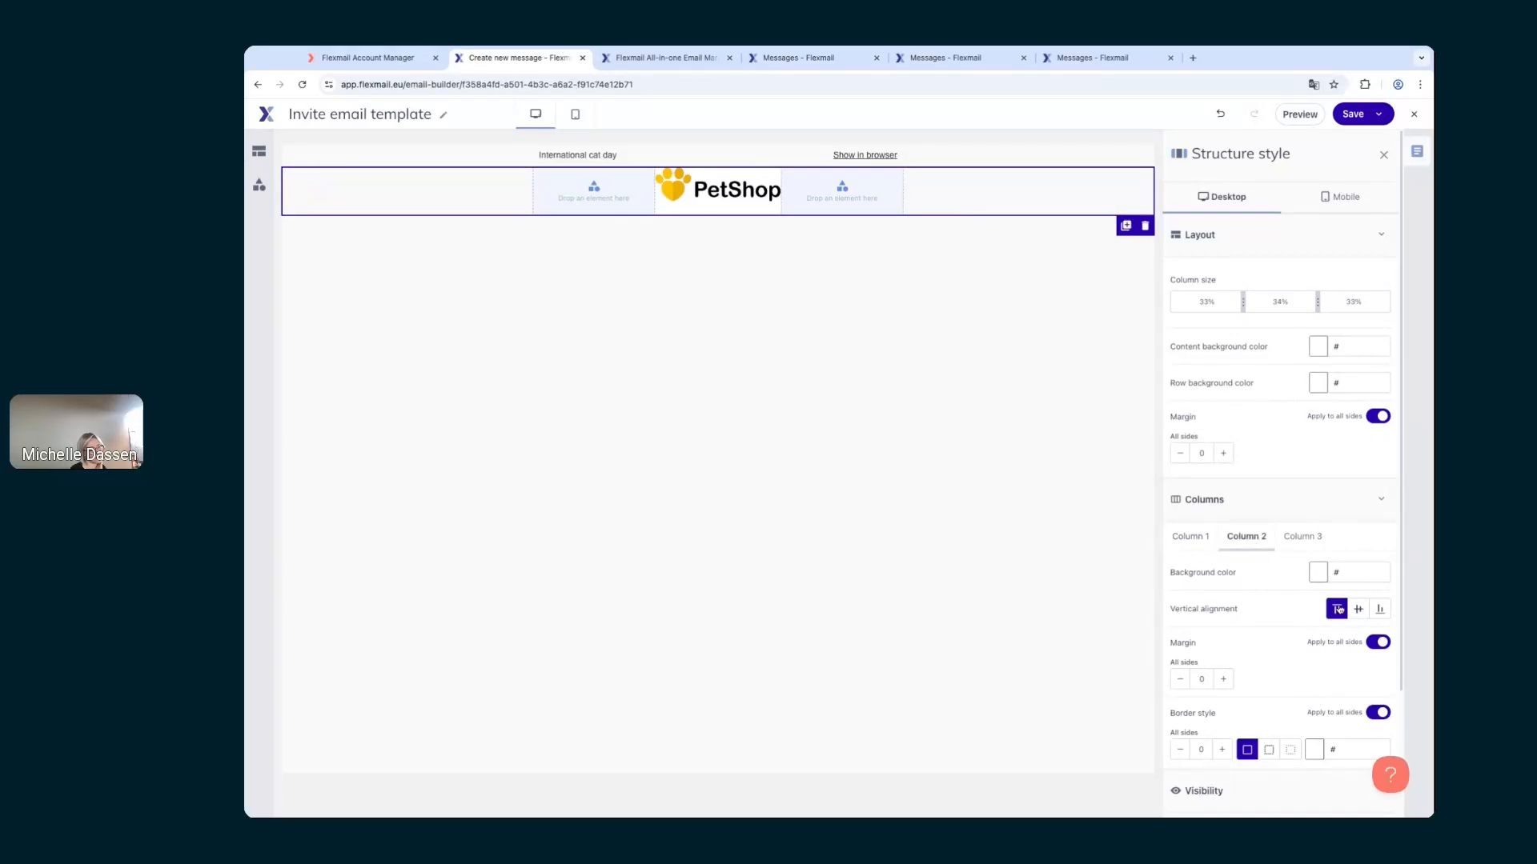
{"action": "left_click", "coordinate": [1362, 614]}
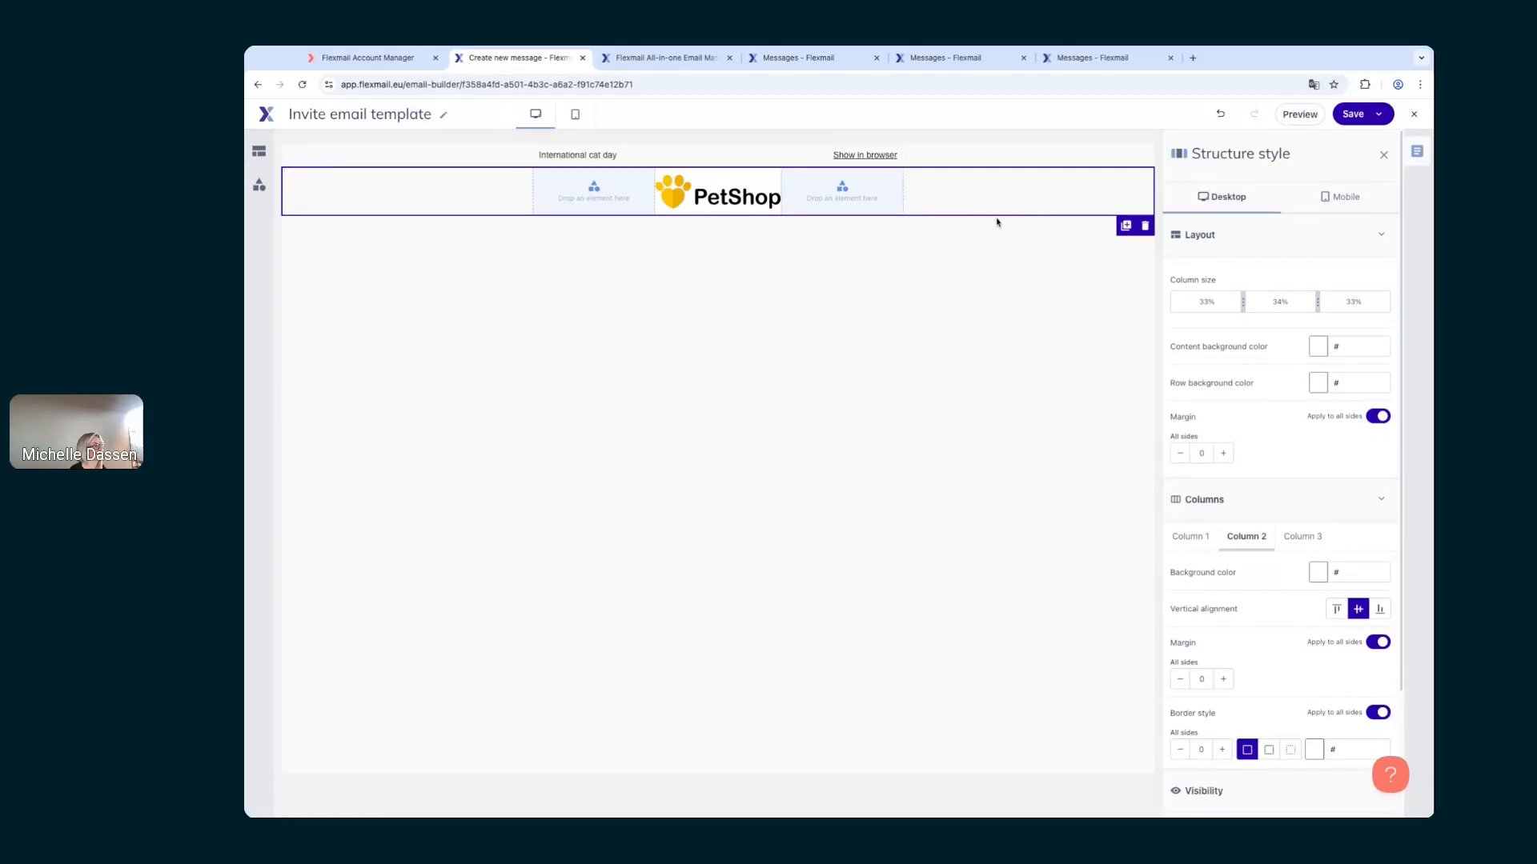
Step: Add a 100% single-column structure below the logo row and place a heading element in it
{"action": "left_click", "coordinate": [668, 56]}
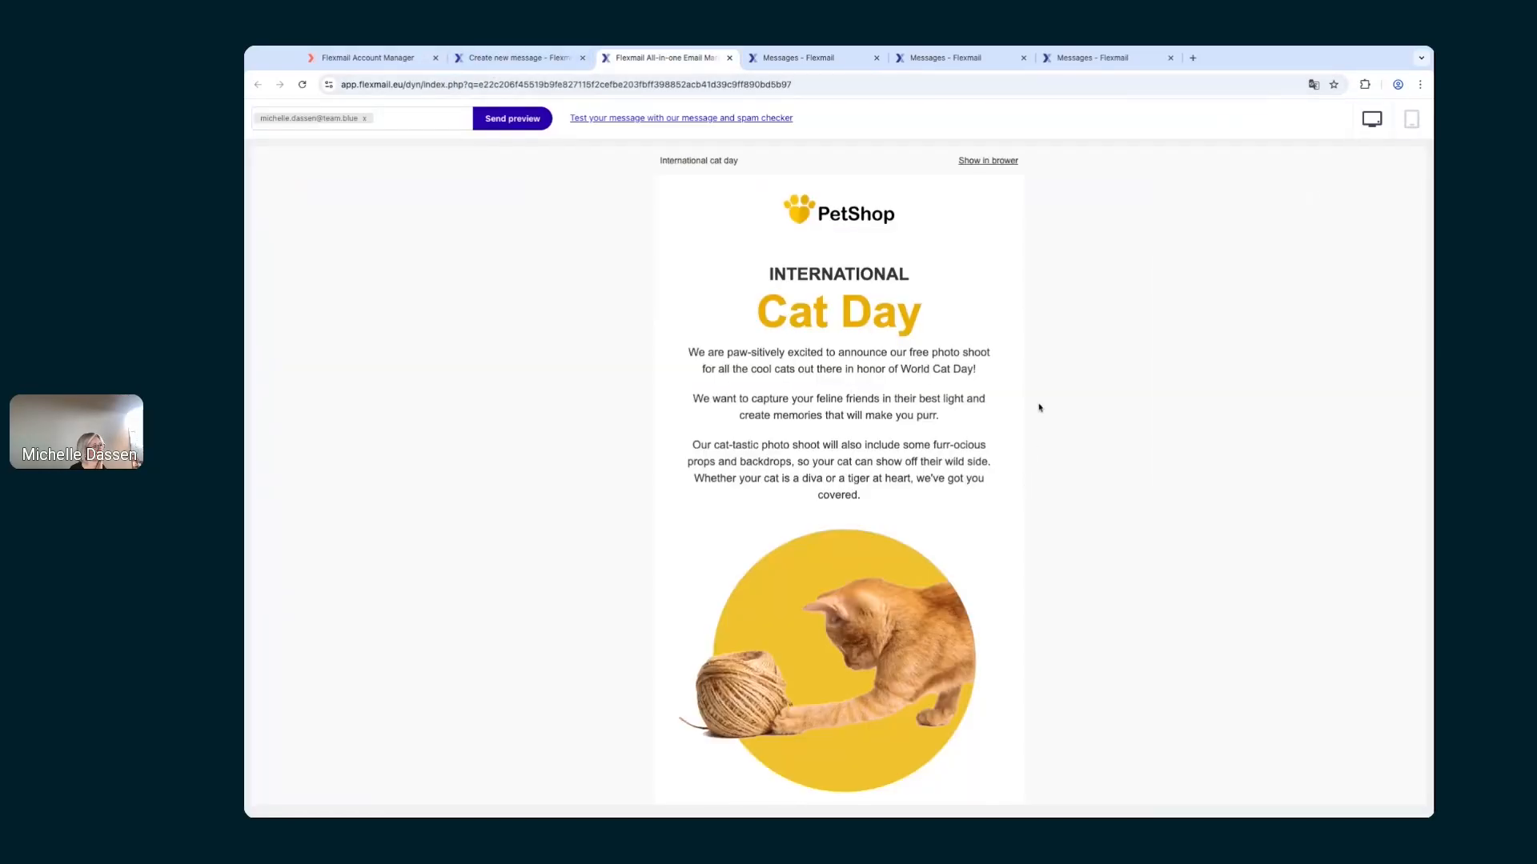
{"action": "left_click", "coordinate": [519, 58]}
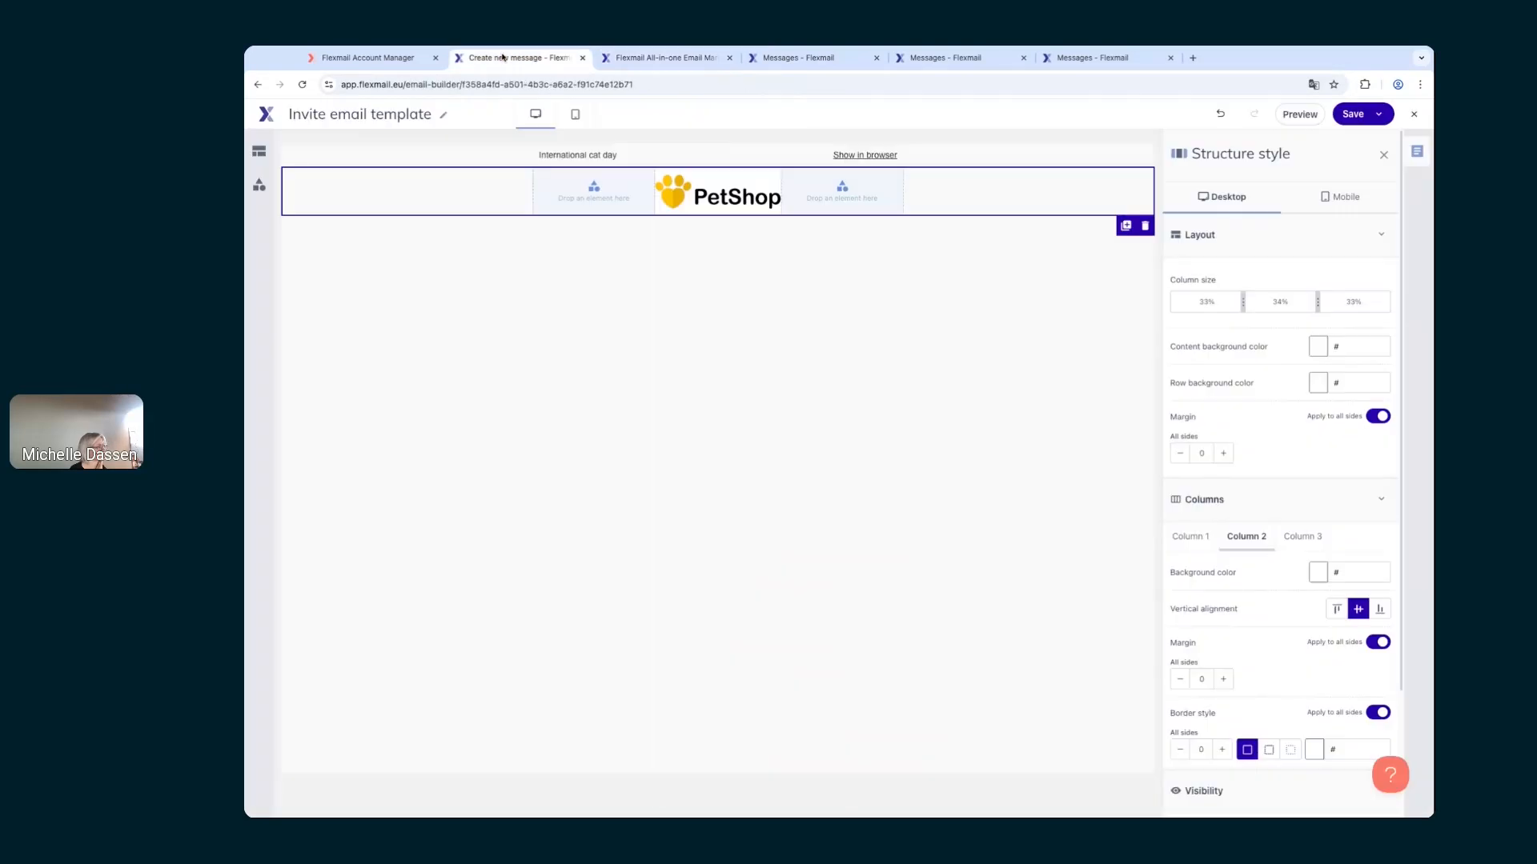
{"action": "left_click", "coordinate": [258, 191]}
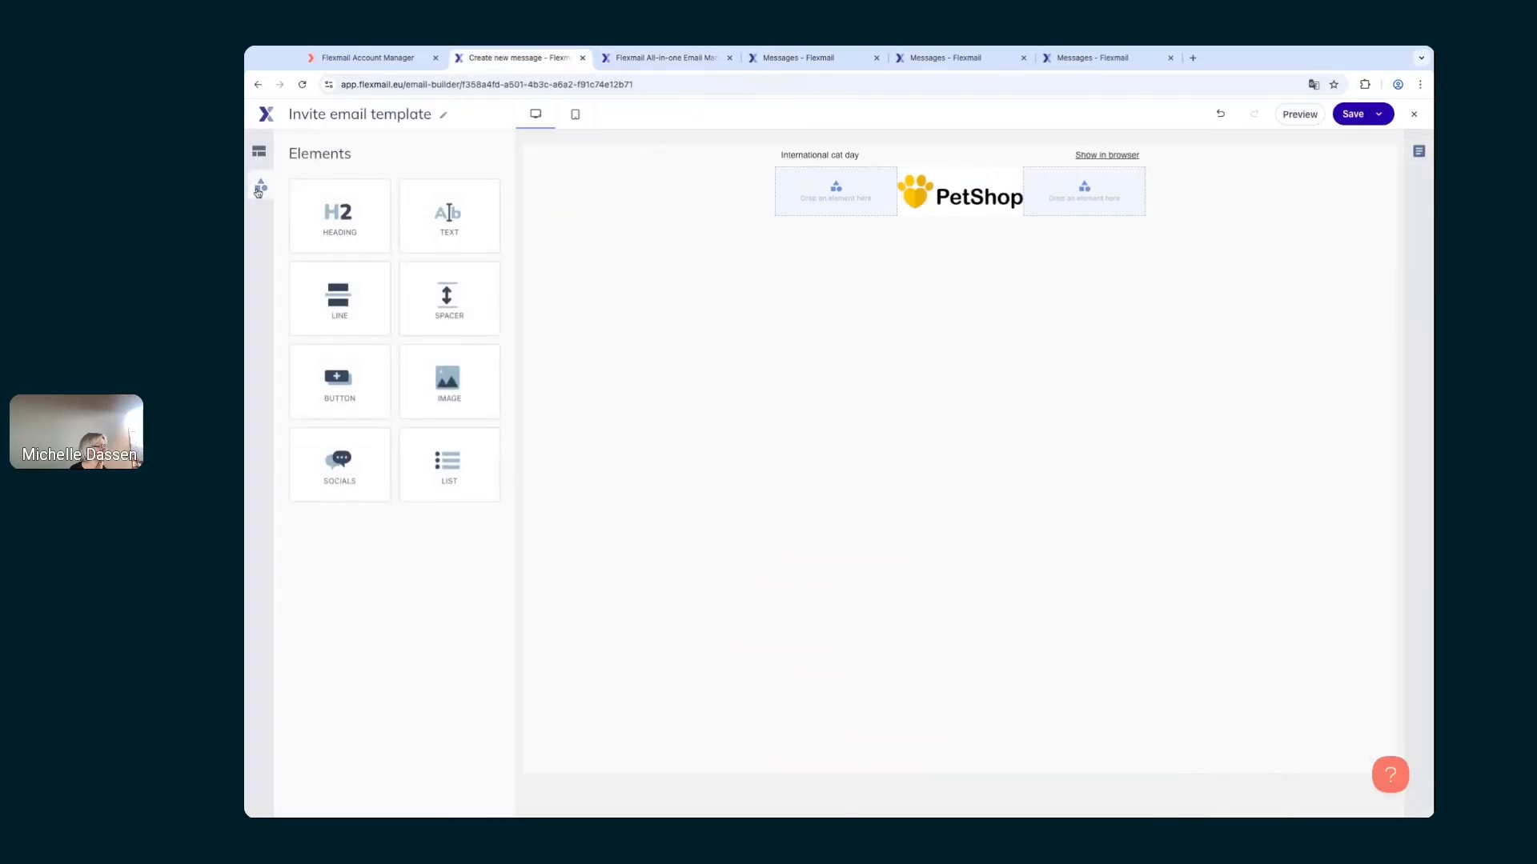
{"action": "left_click", "coordinate": [258, 151]}
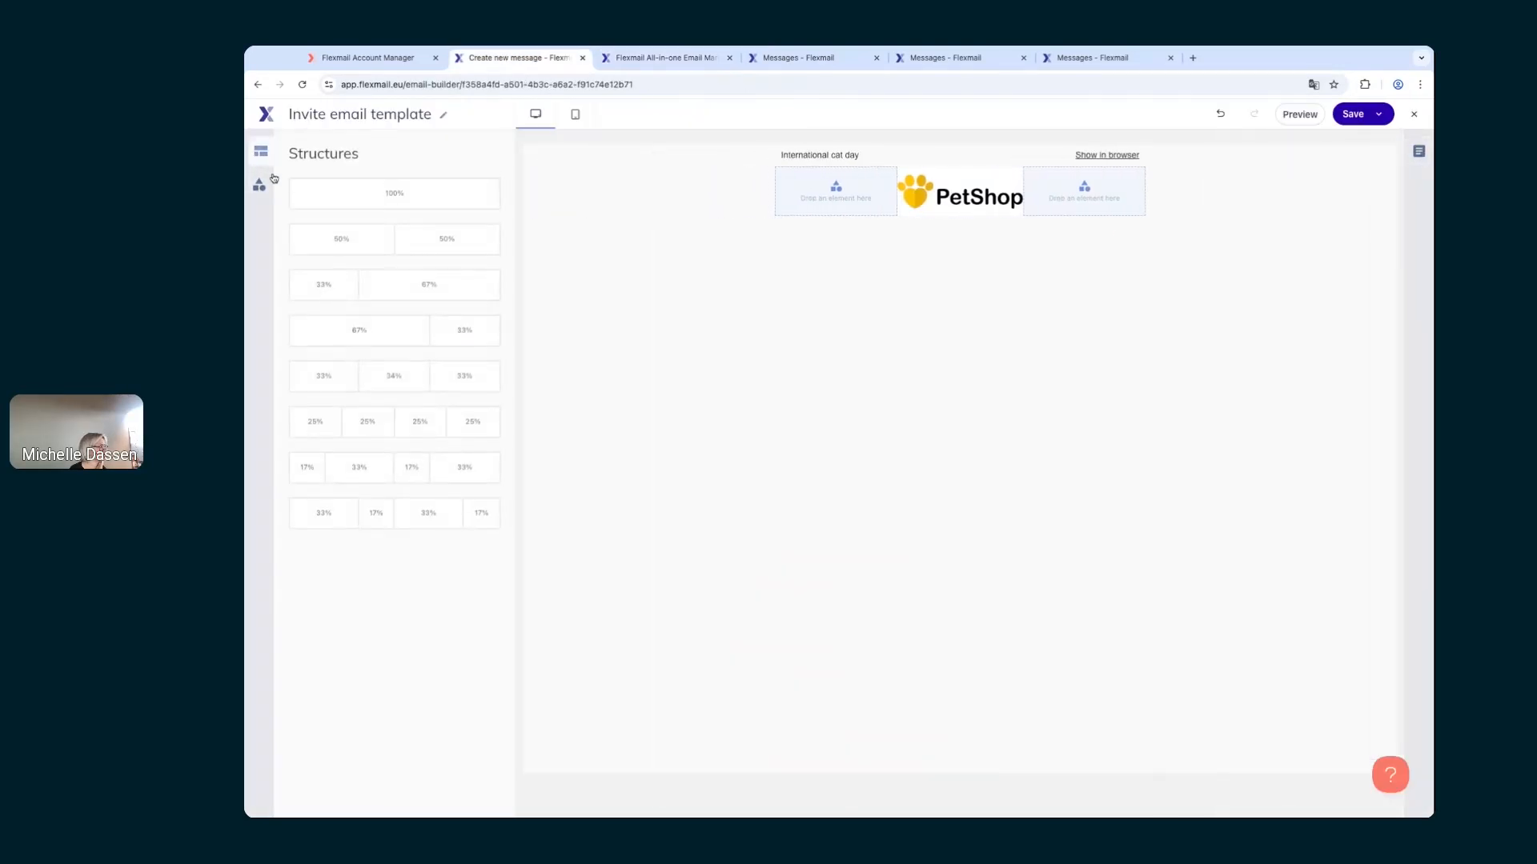
{"action": "left_click_drag", "start_coordinate": [316, 187], "coordinate": [960, 240]}
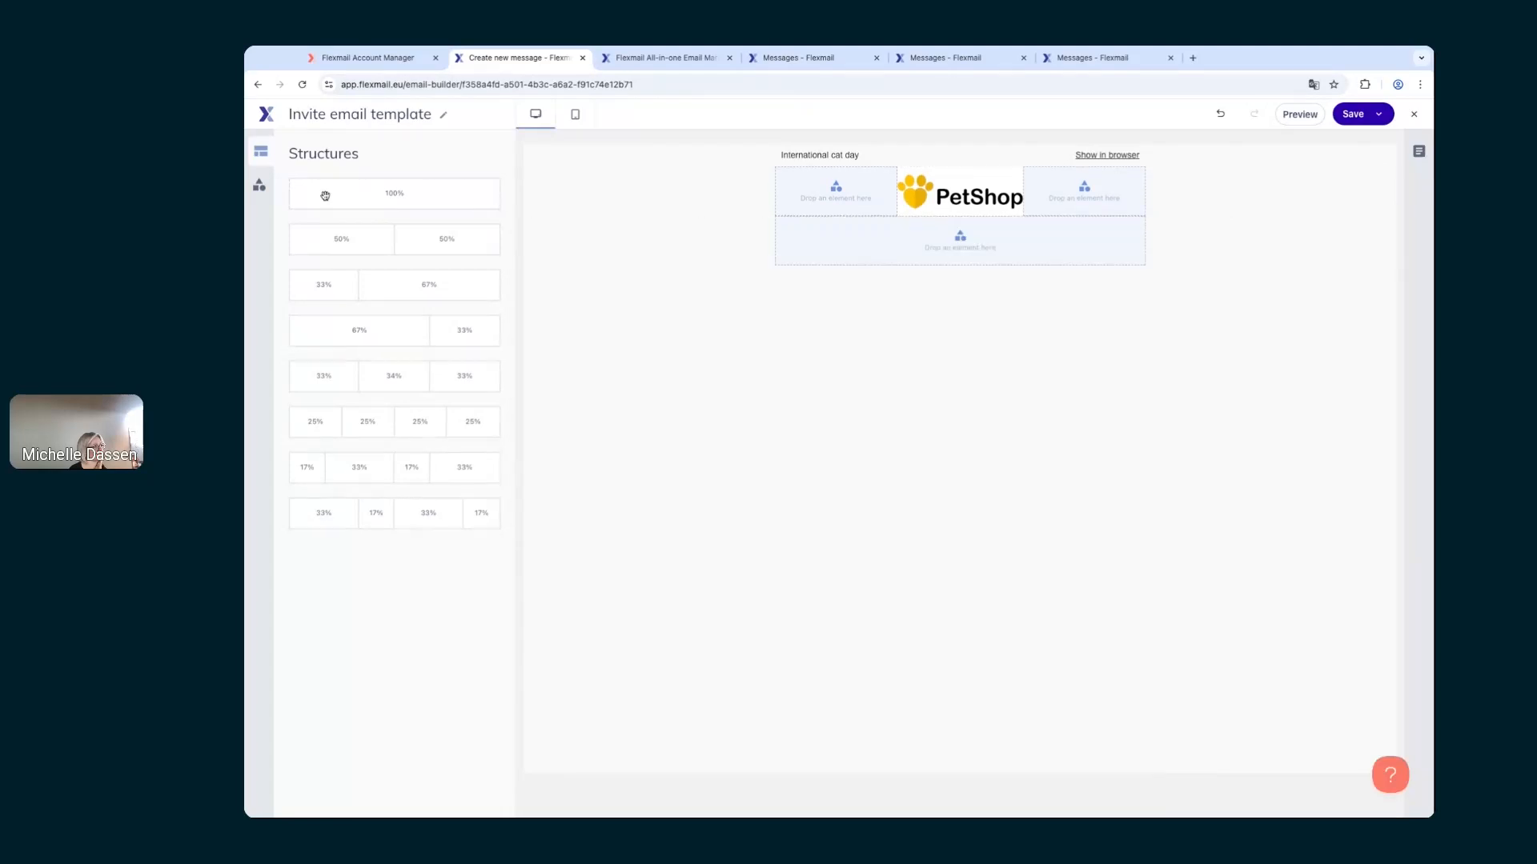
{"action": "left_click", "coordinate": [259, 187]}
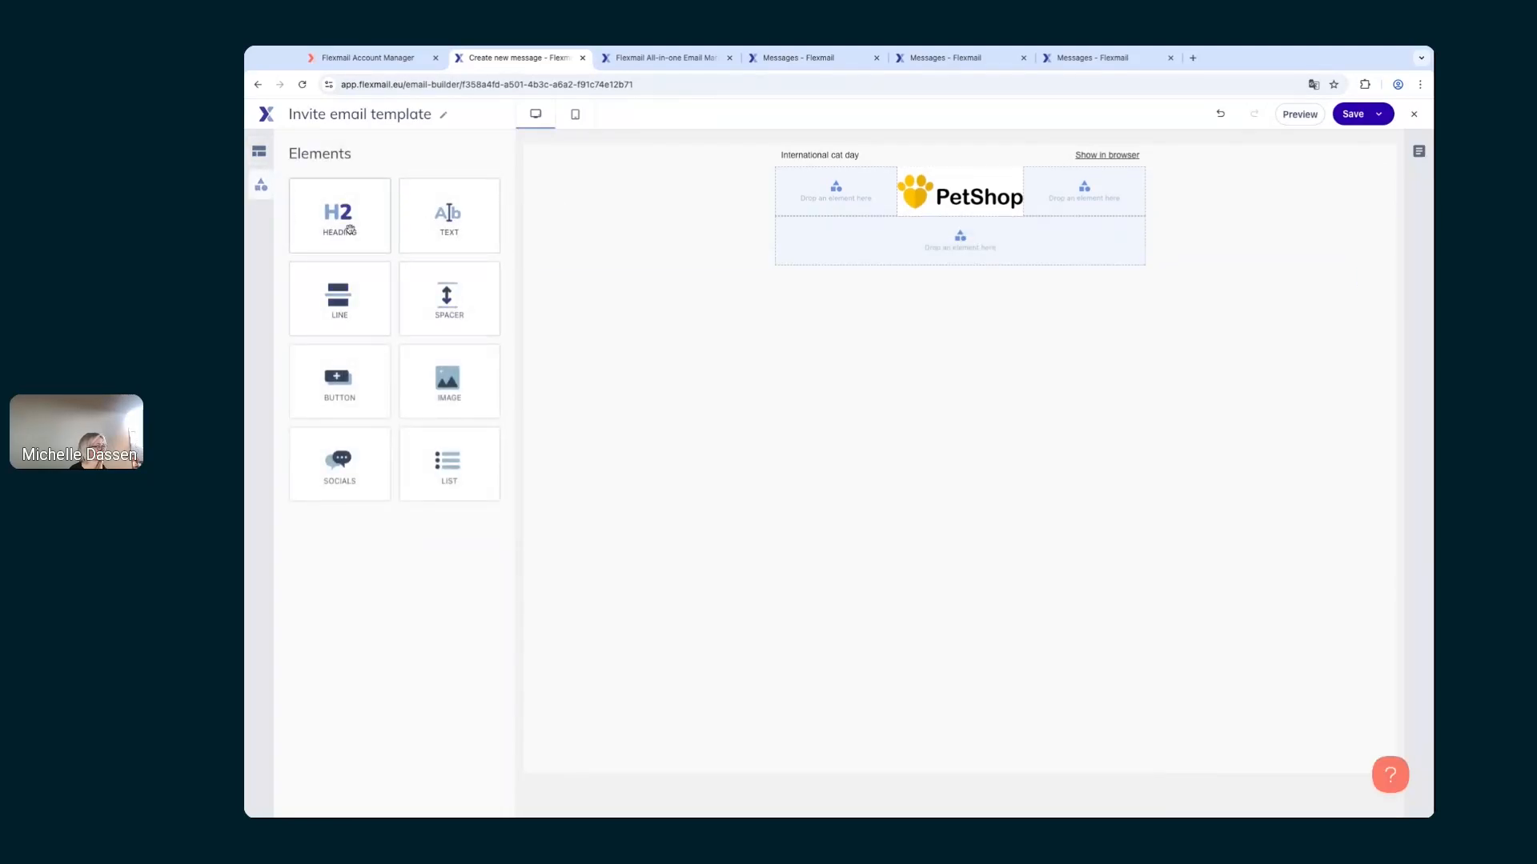
{"action": "left_click_drag", "start_coordinate": [349, 230], "coordinate": [960, 235]}
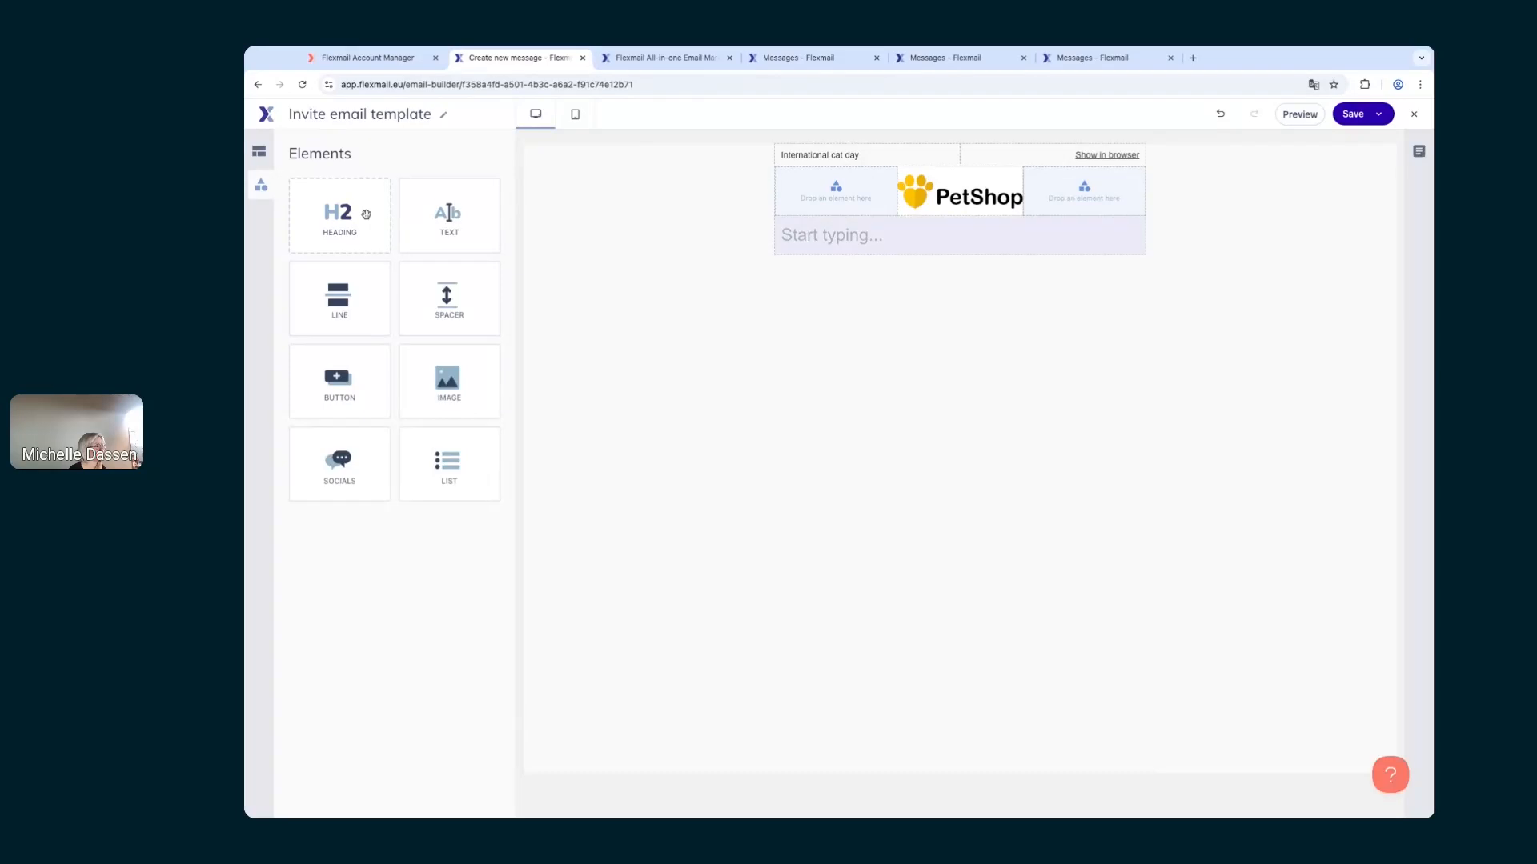
Step: Add a second heading element and a text element below the first heading in the single-column structure
{"action": "left_click_drag", "start_coordinate": [366, 215], "coordinate": [813, 243]}
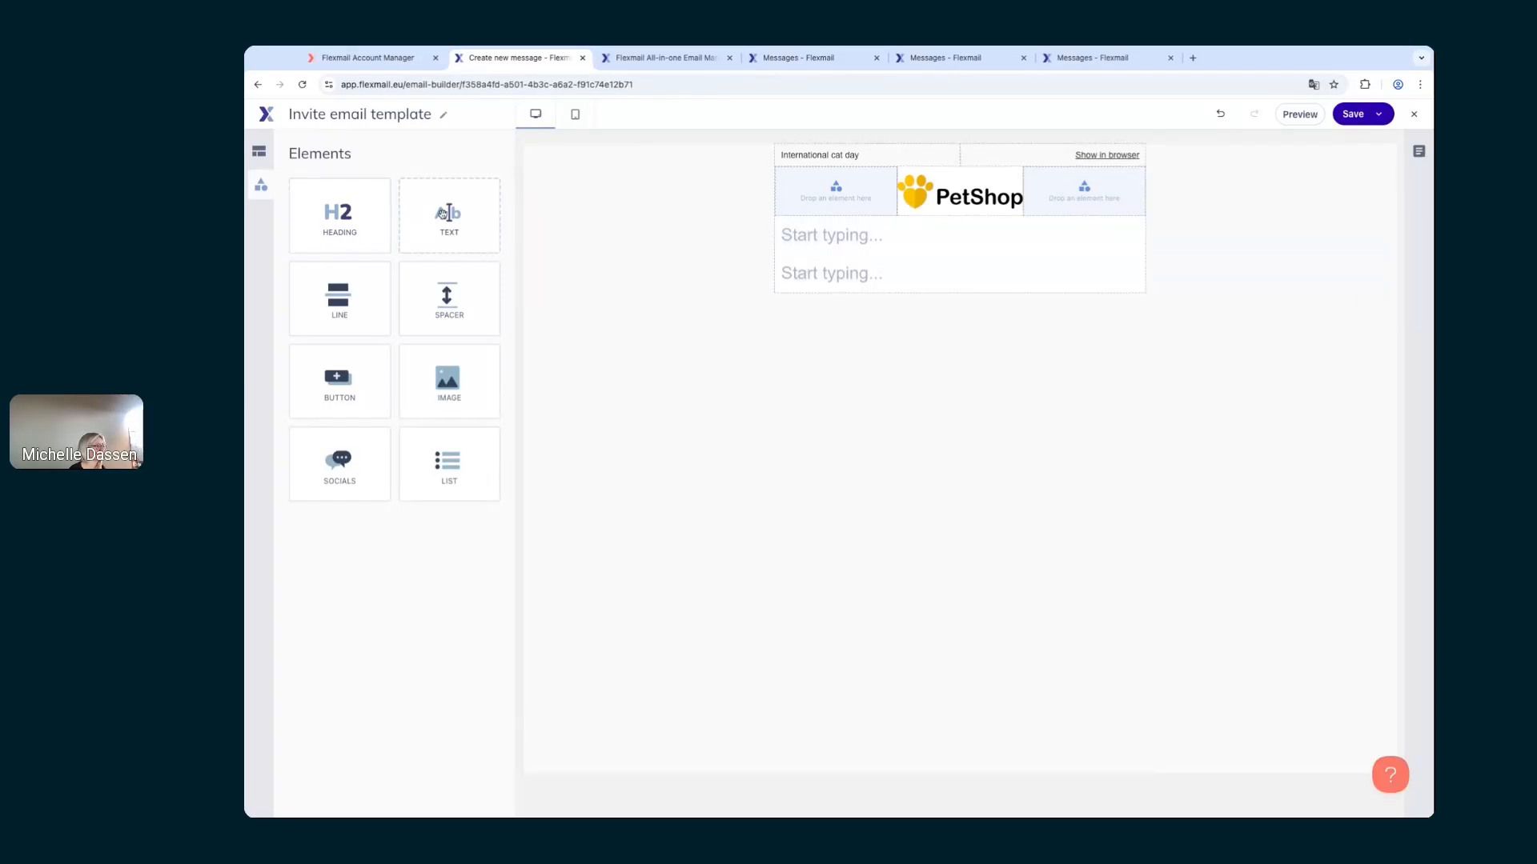
{"action": "left_click_drag", "start_coordinate": [442, 213], "coordinate": [817, 303]}
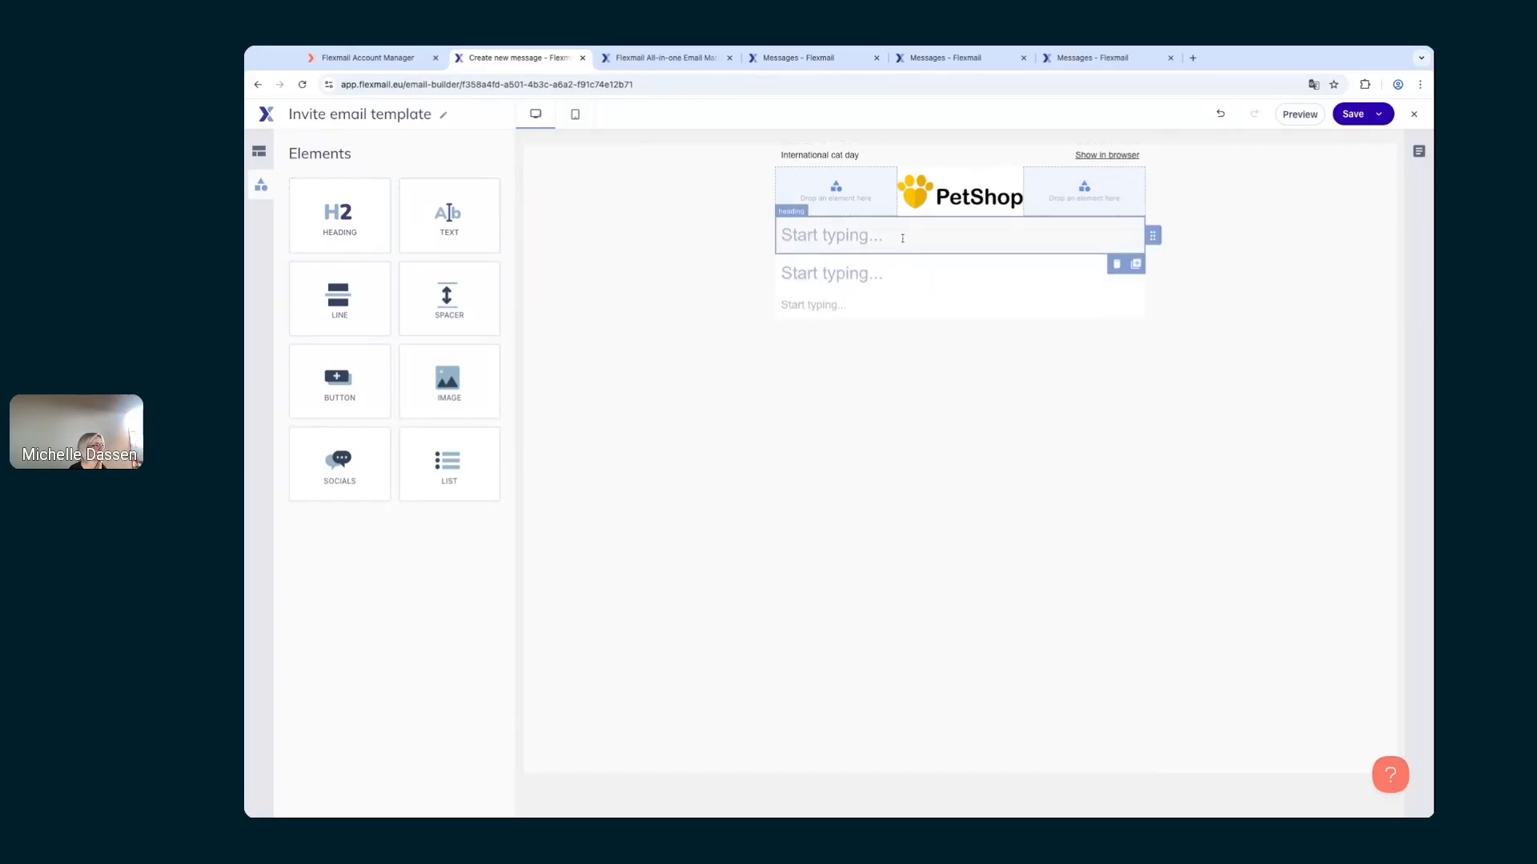
Step: Copy the "INTERNATIONAL" title from the old "Uitnodiging event - photoshoot wereld kat dag" message into the first heading of the new template
{"action": "left_click", "coordinate": [695, 58]}
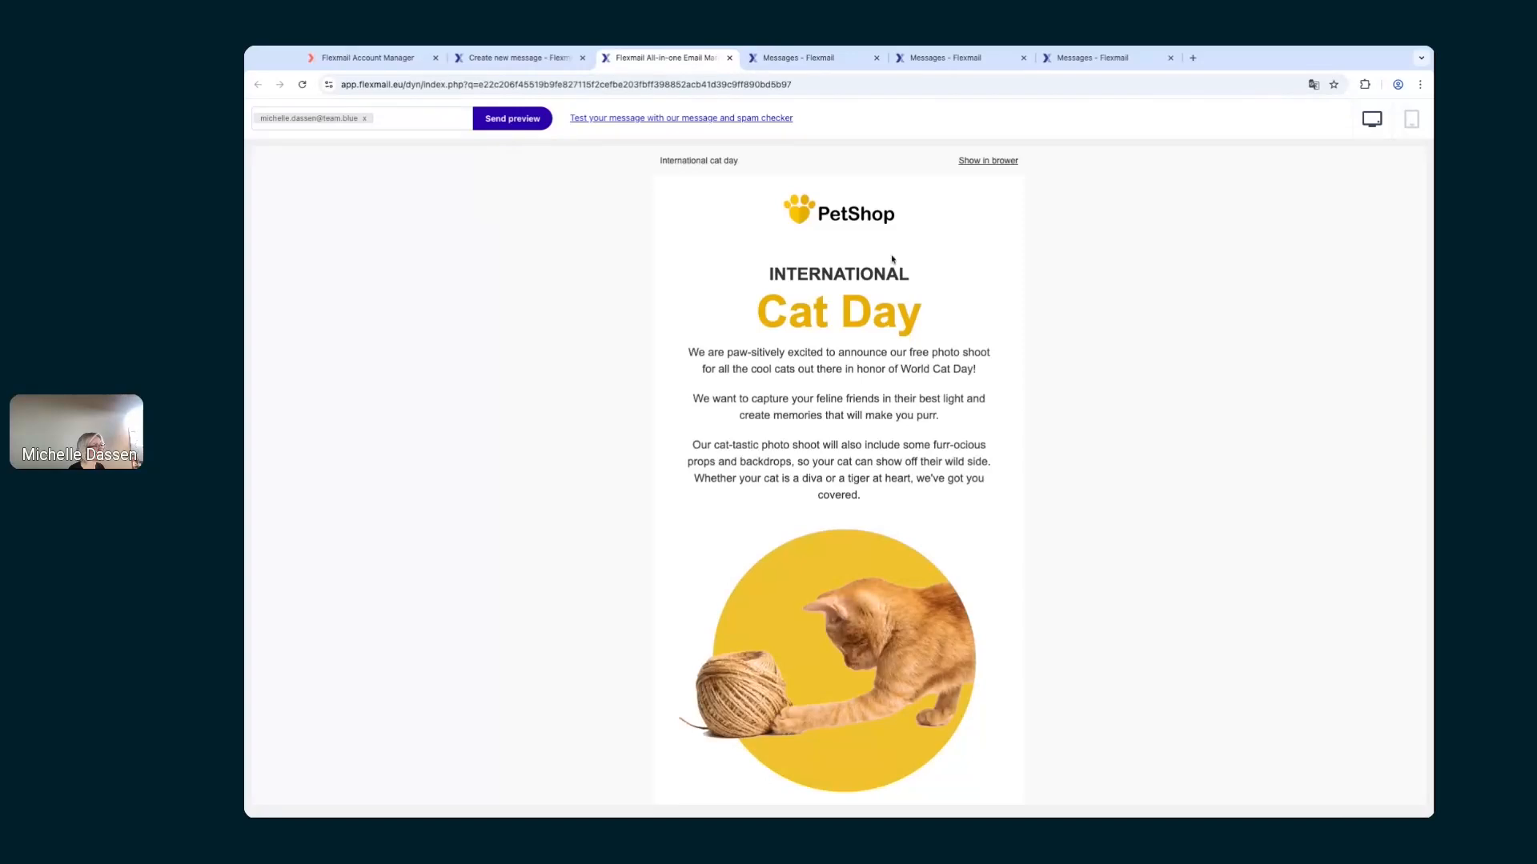
{"action": "left_click", "coordinate": [798, 58]}
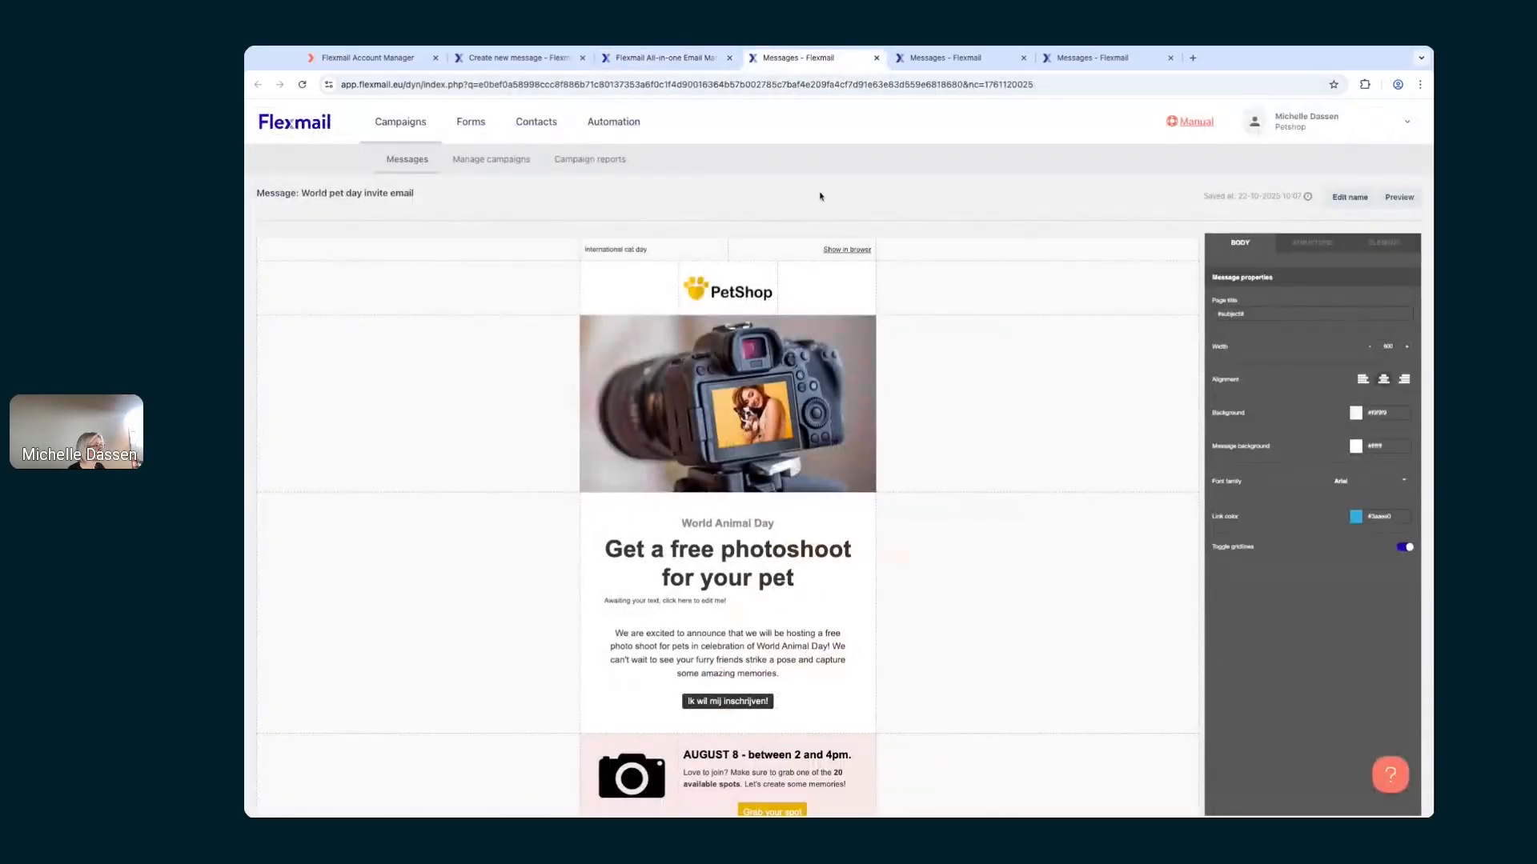
{"action": "left_click", "coordinate": [963, 58]}
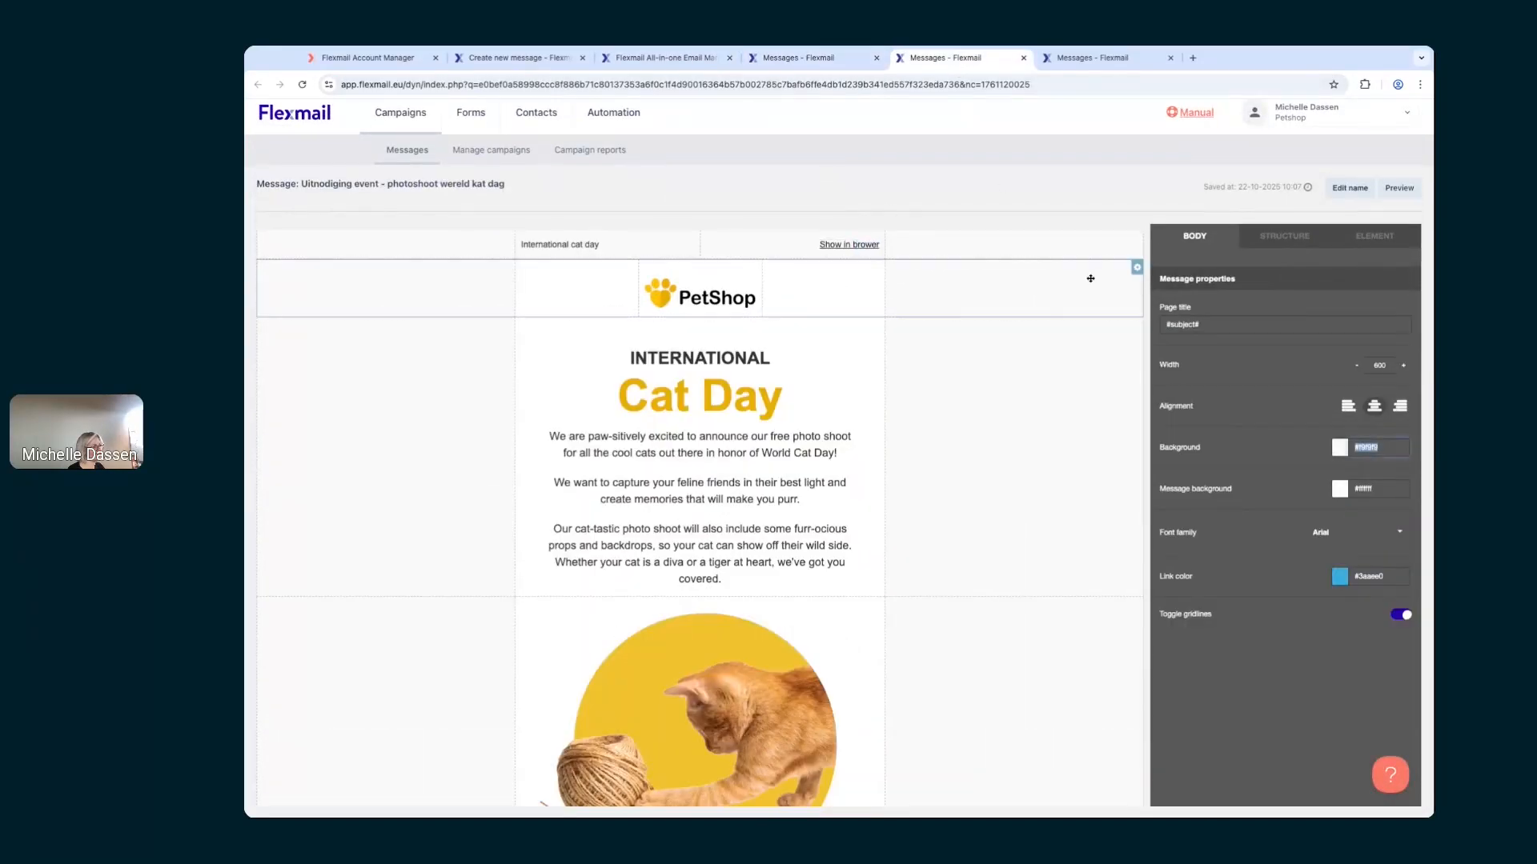
{"action": "left_click", "coordinate": [774, 360]}
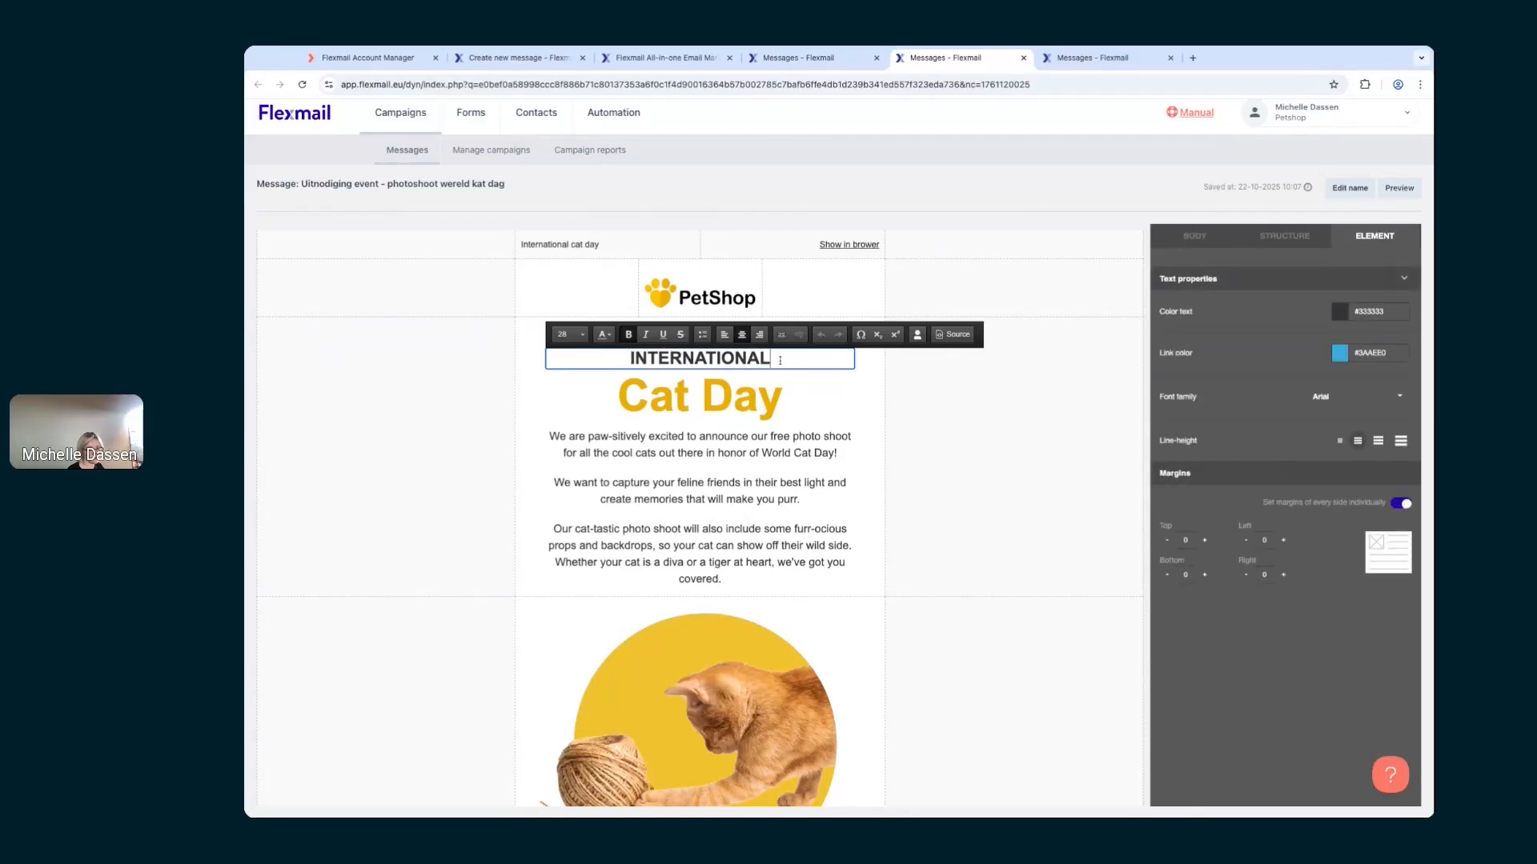
{"action": "left_click_drag", "start_coordinate": [780, 360], "coordinate": [629, 360]}
{"action": "key", "text": "ctrl+c"}
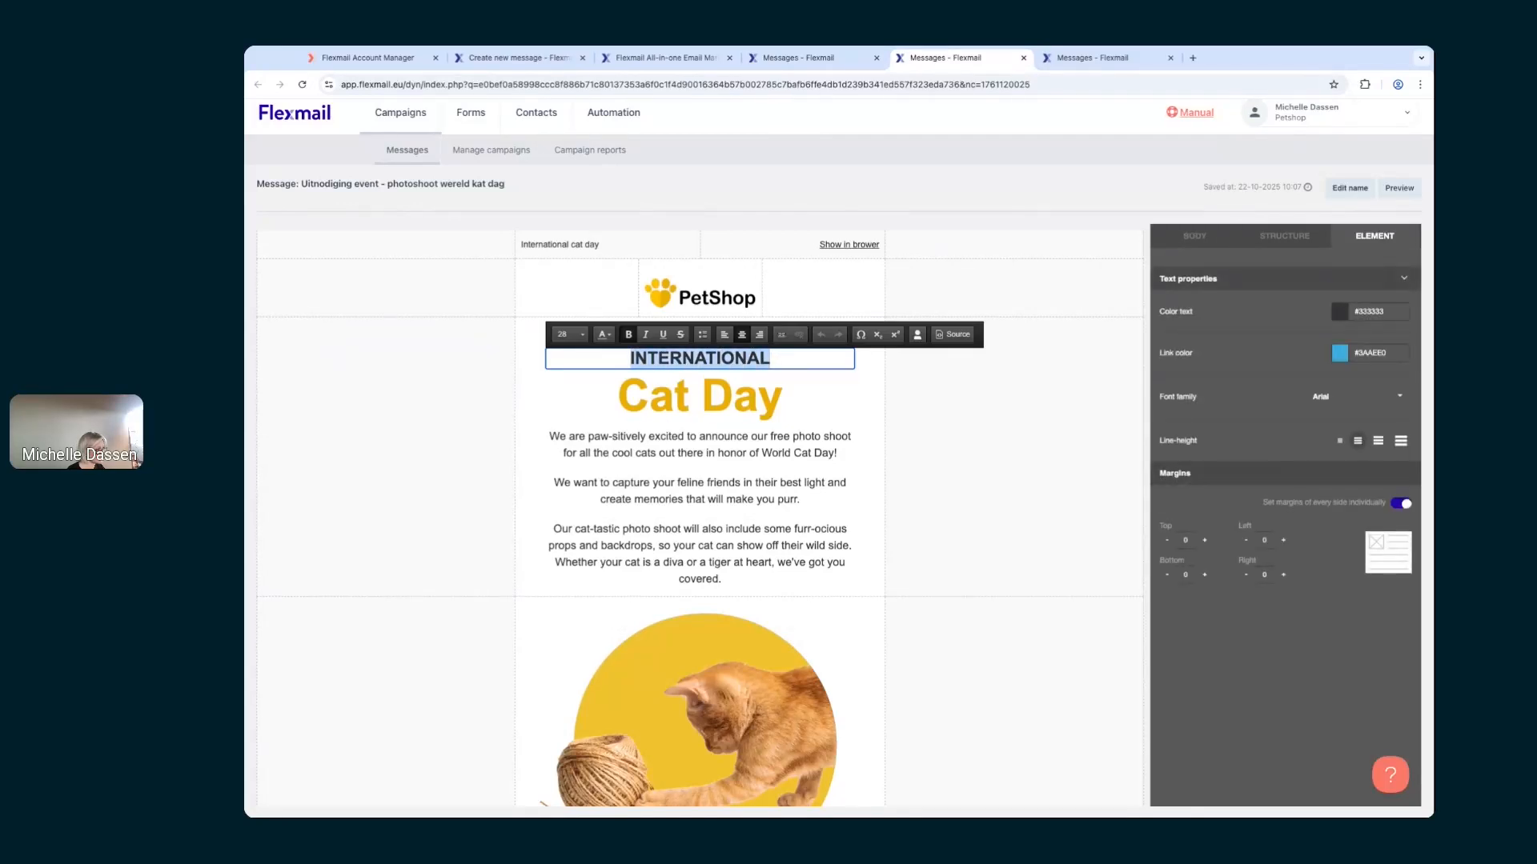
{"action": "left_click", "coordinate": [539, 67]}
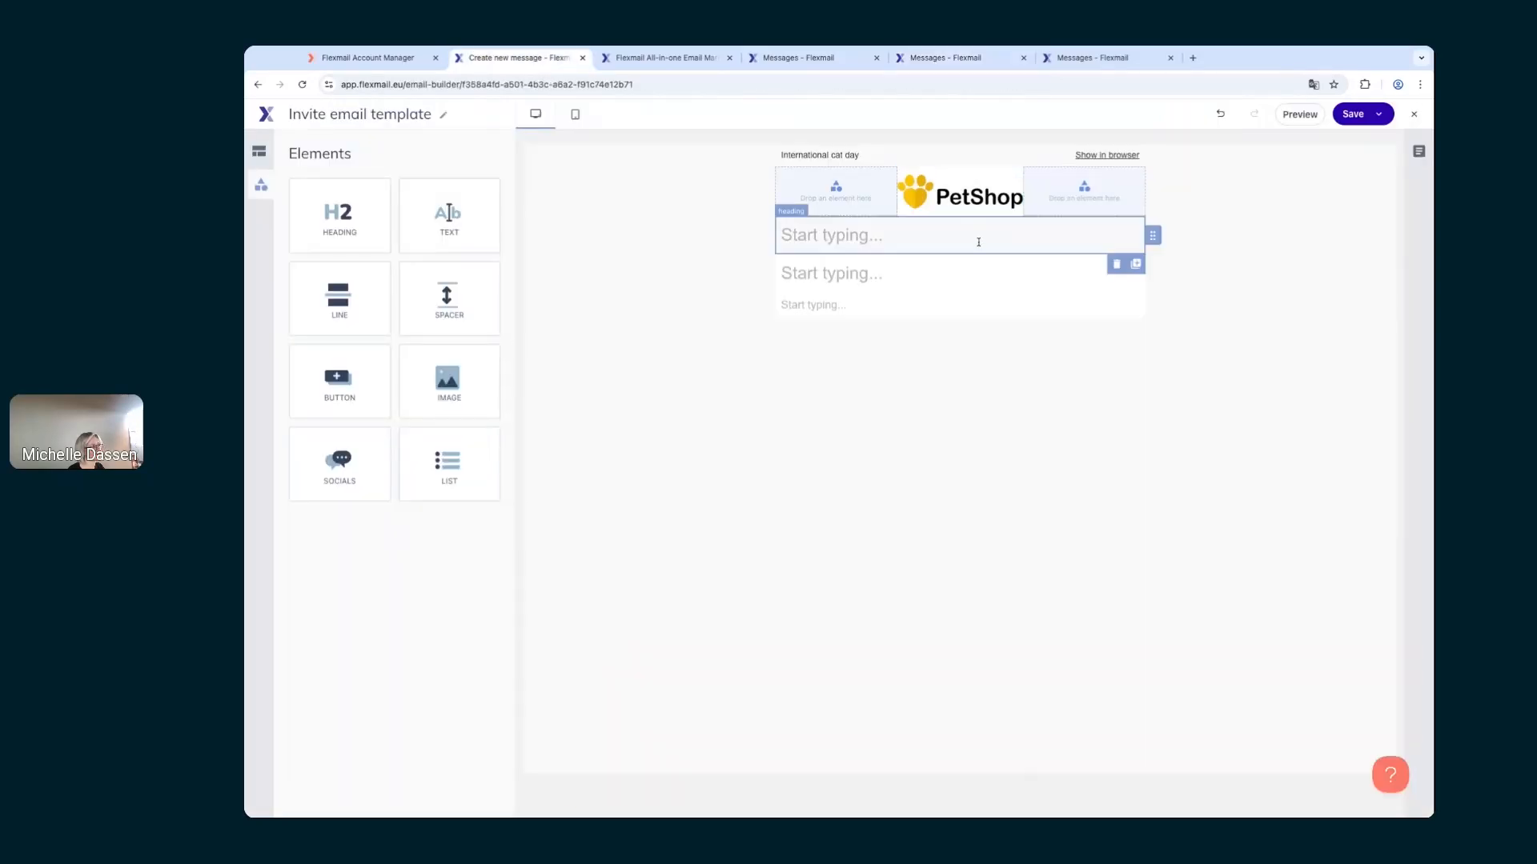
{"action": "left_click", "coordinate": [978, 242]}
{"action": "key", "text": "ctrl+v"}
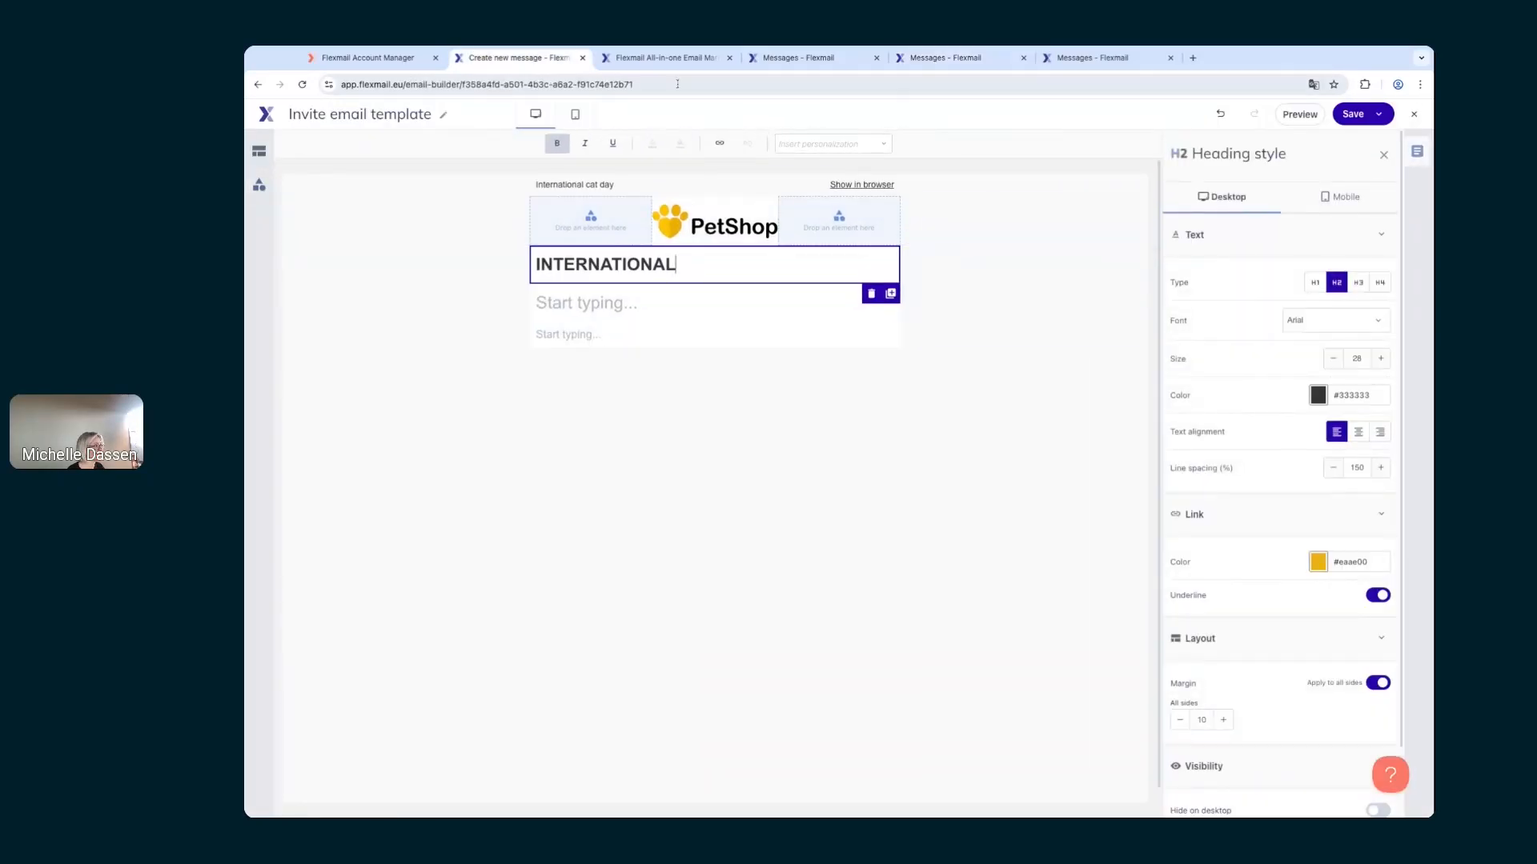
Step: Copy the "Cat Day" title from the old cat day message into the second heading of the new template
{"action": "left_click", "coordinate": [808, 59]}
{"action": "left_click", "coordinate": [910, 61]}
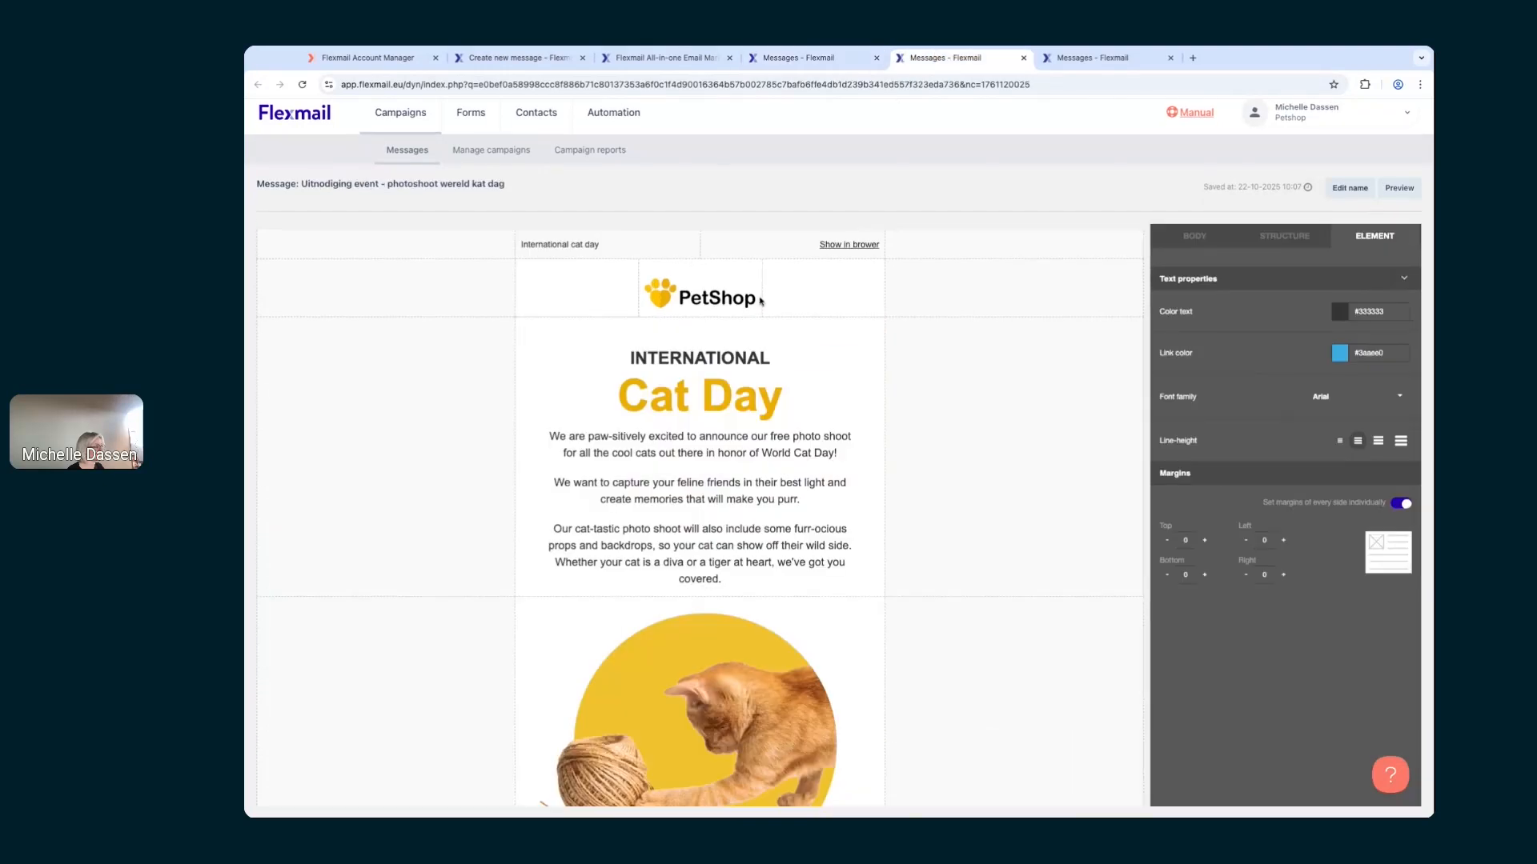
{"action": "left_click", "coordinate": [721, 392]}
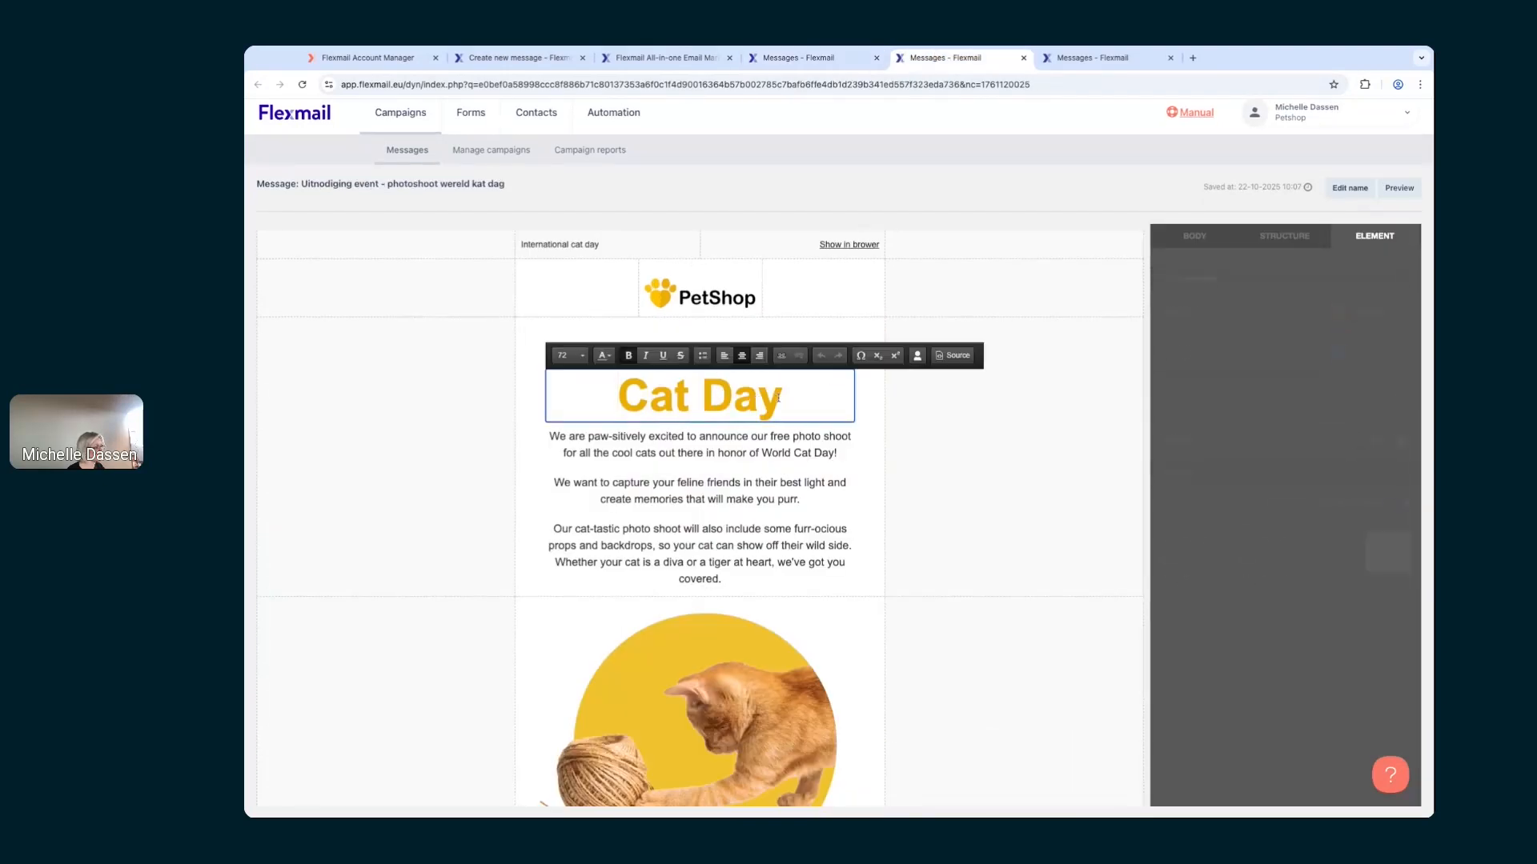
{"action": "left_click_drag", "start_coordinate": [785, 396], "coordinate": [616, 395]}
{"action": "key", "text": "ctrl+c"}
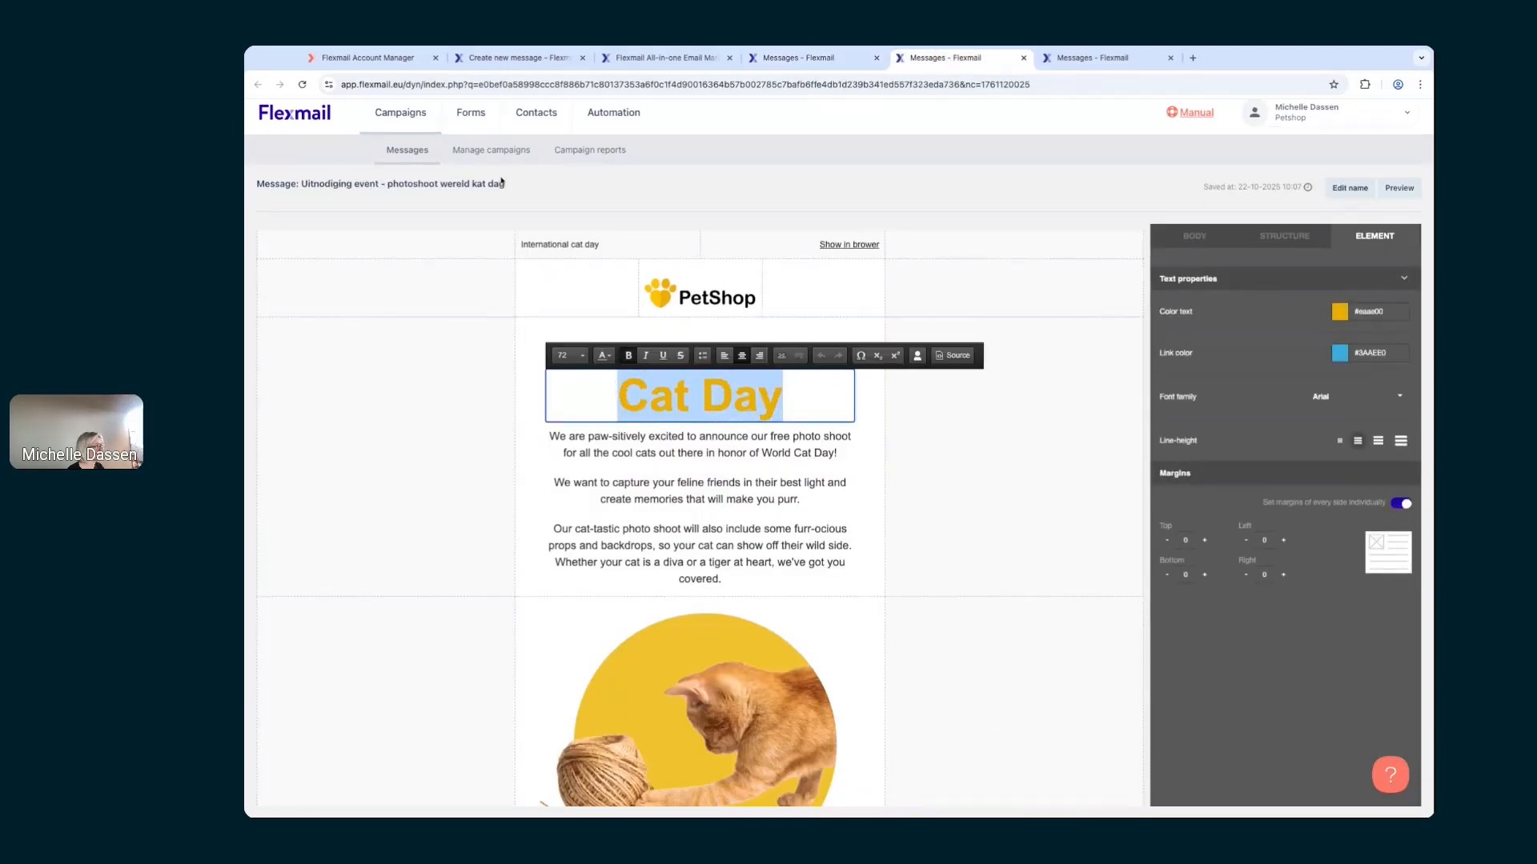
{"action": "left_click", "coordinate": [516, 57]}
{"action": "left_click", "coordinate": [608, 308]}
{"action": "key", "text": "ctrl+v"}
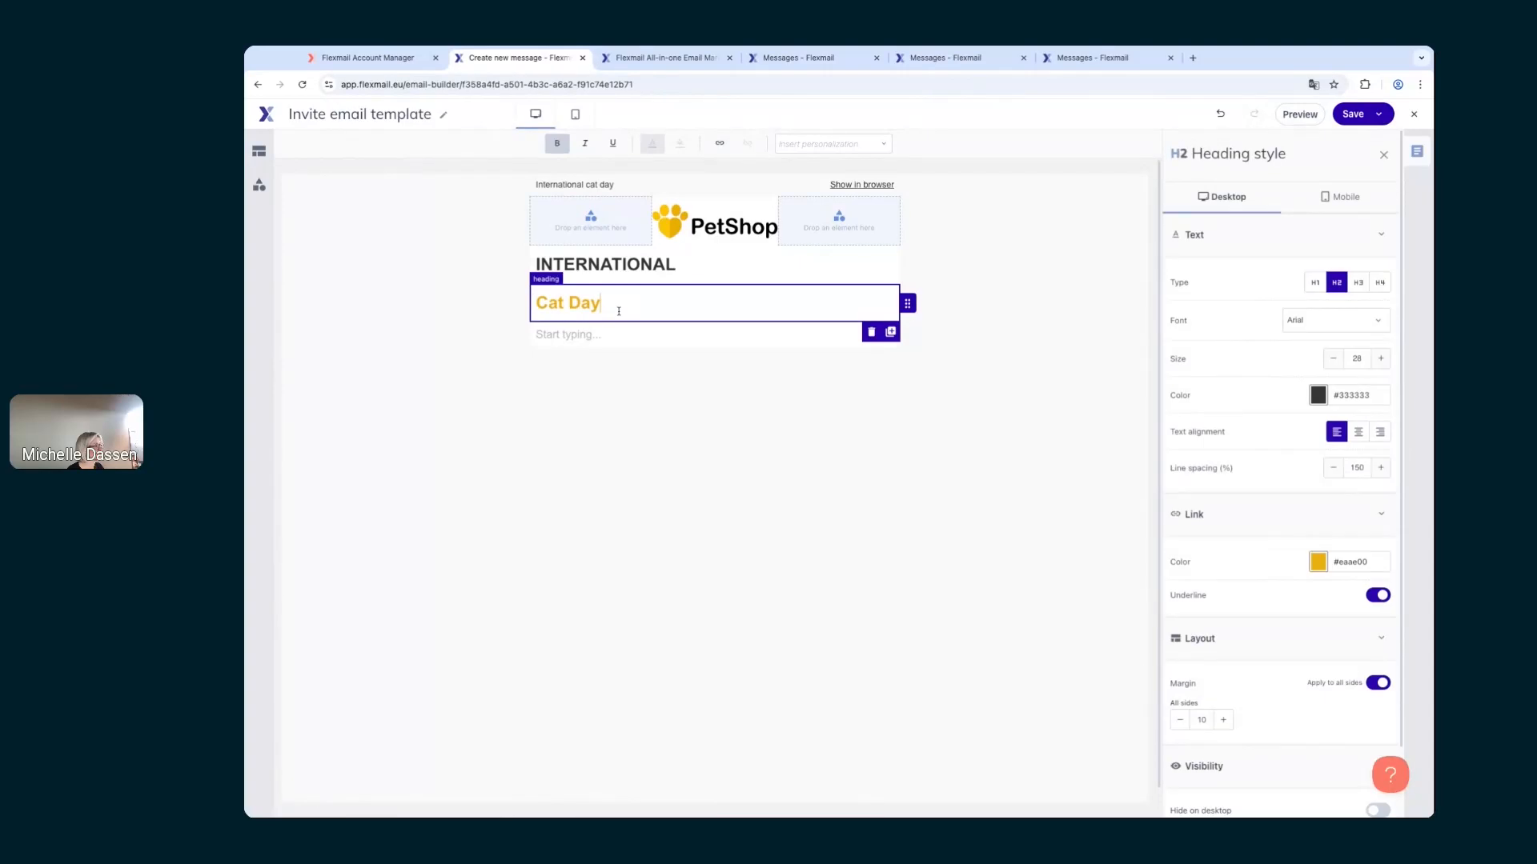
Step: Set the font size of the "Cat Day" heading to 72
{"action": "left_click", "coordinate": [622, 312]}
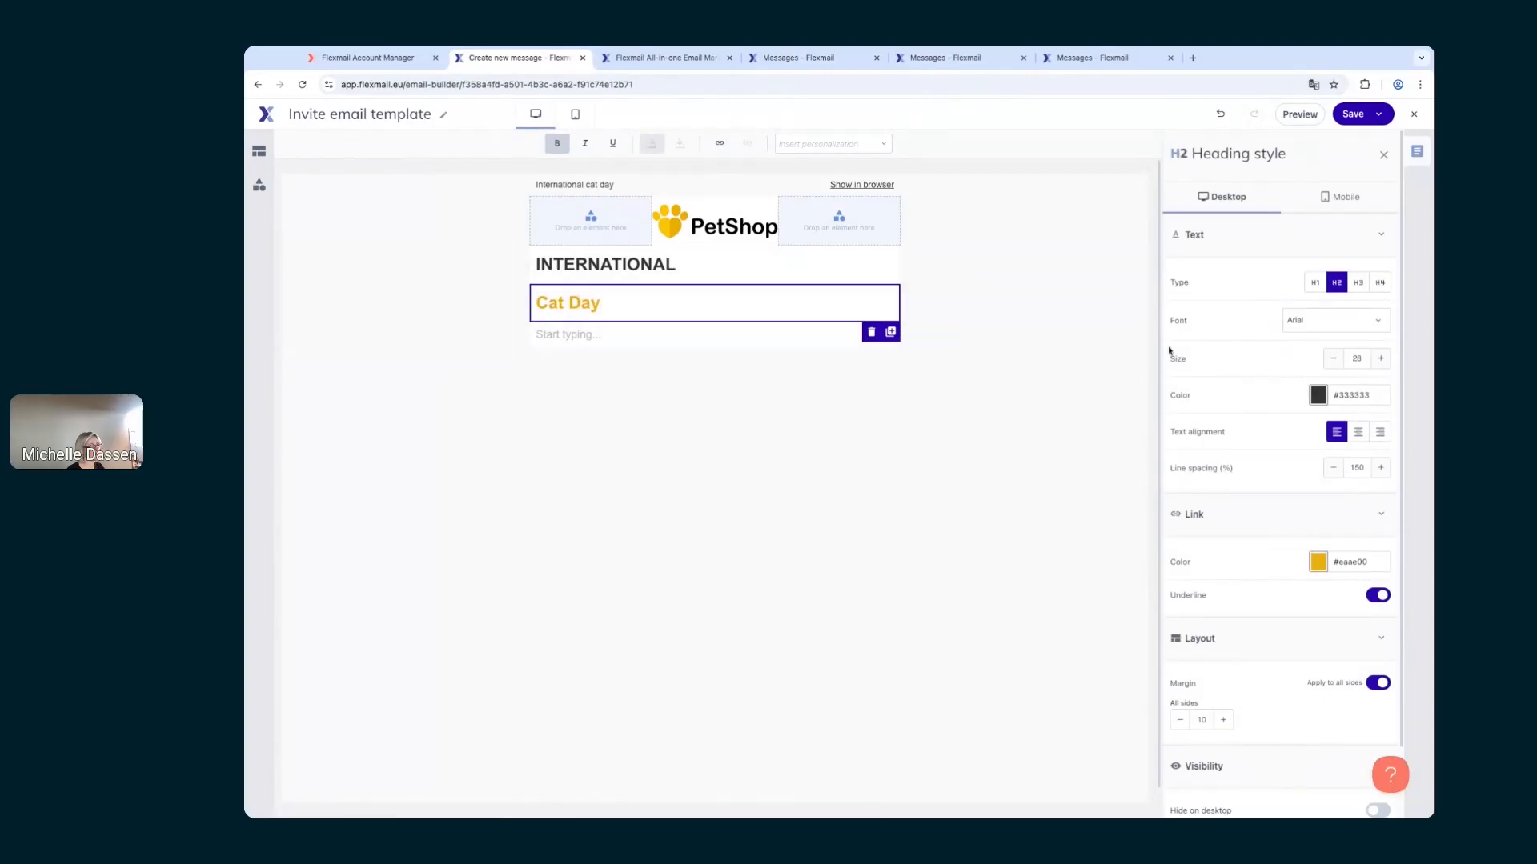
{"action": "double_click", "coordinate": [1358, 358]}
{"action": "type", "text": "72"}
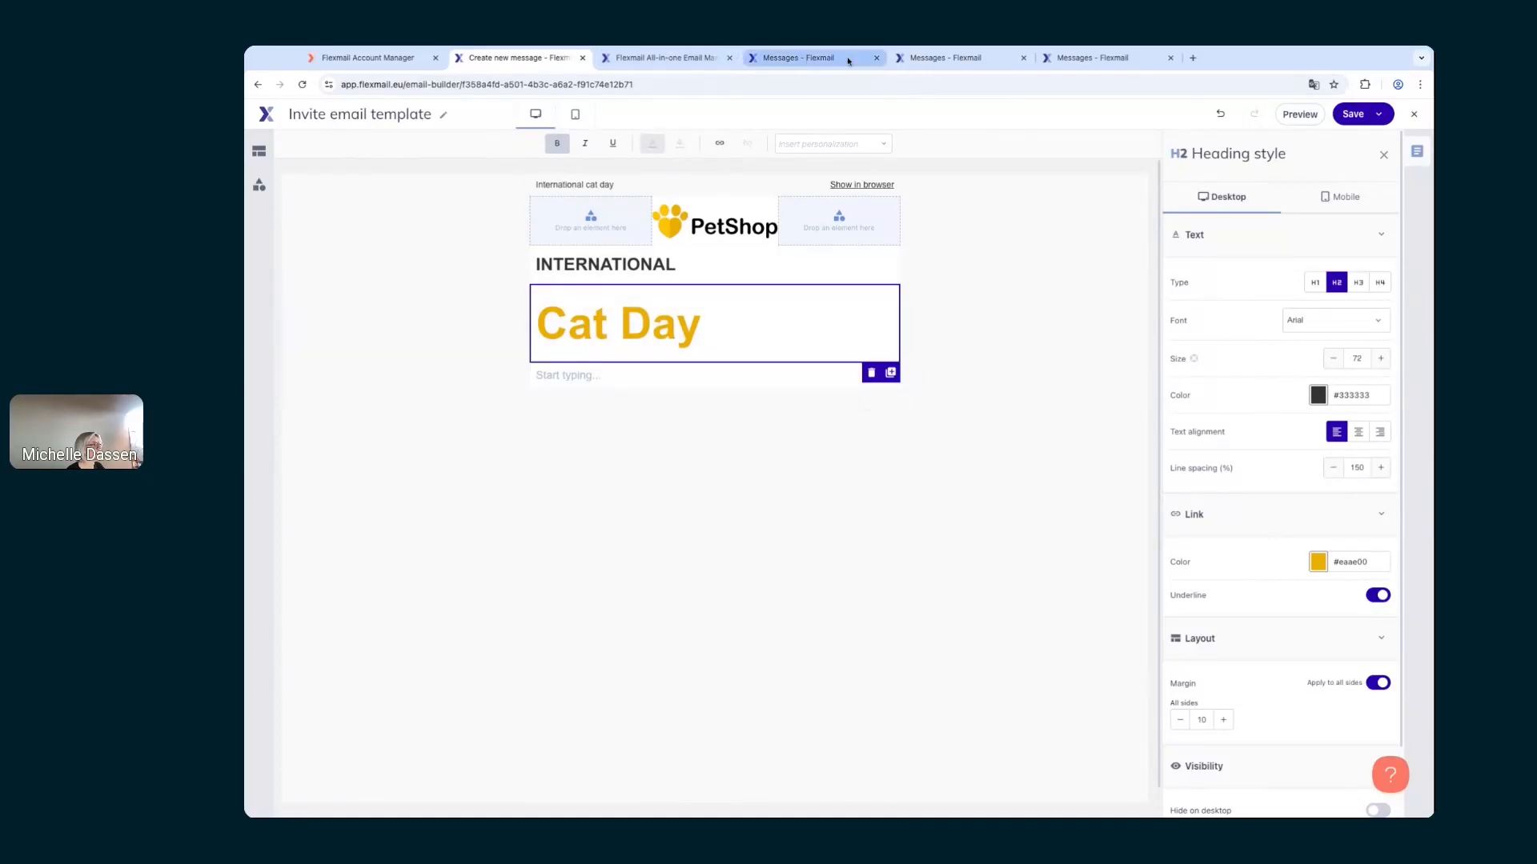
Step: Copy the three invitation paragraphs from the old cat day message into the text element below the "Cat Day" heading
{"action": "left_click", "coordinate": [945, 58]}
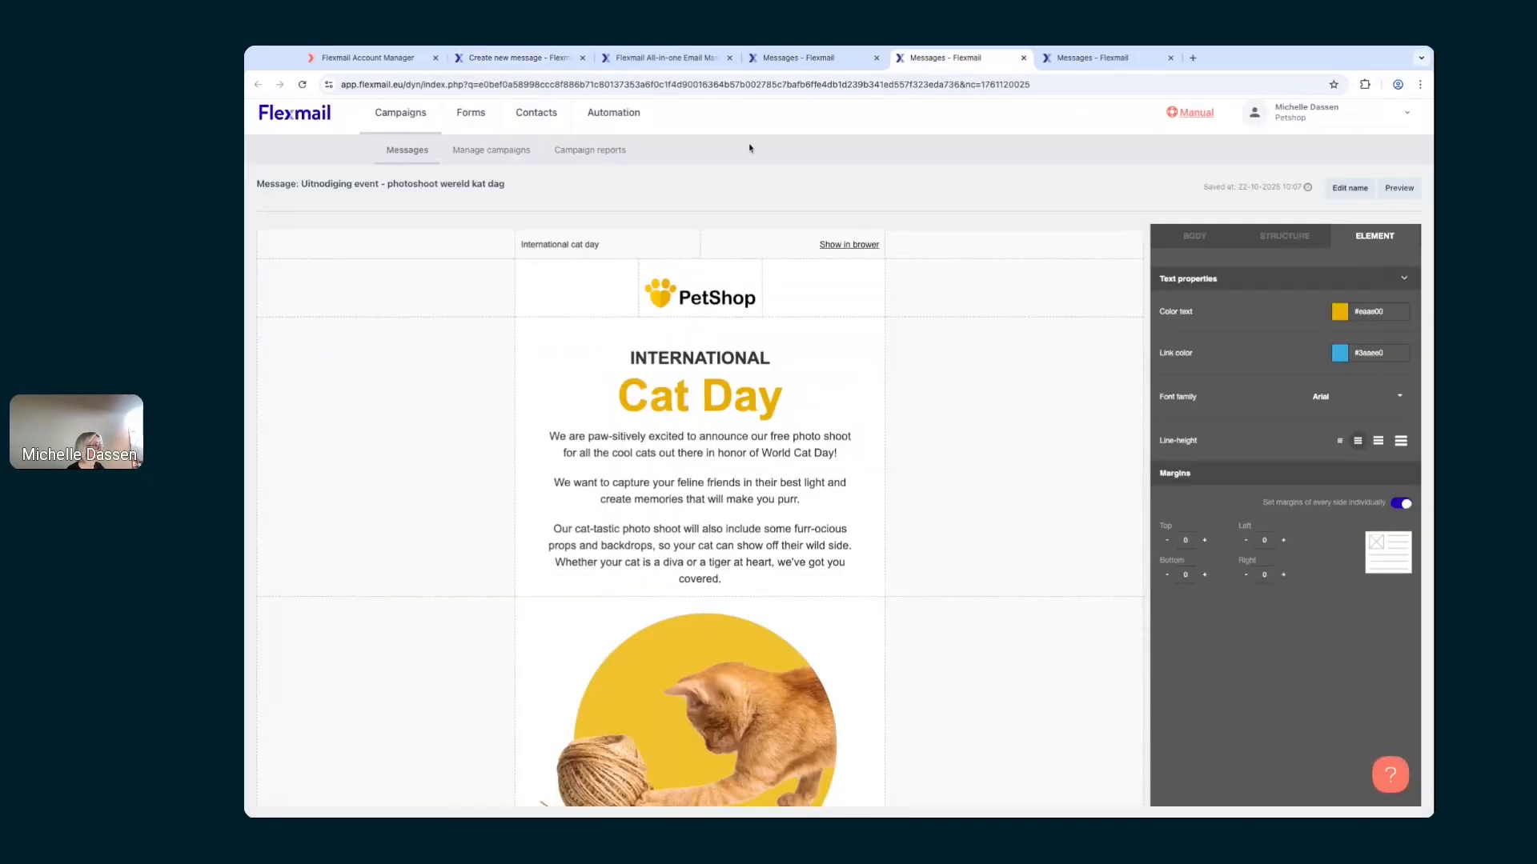
{"action": "left_click", "coordinate": [715, 473]}
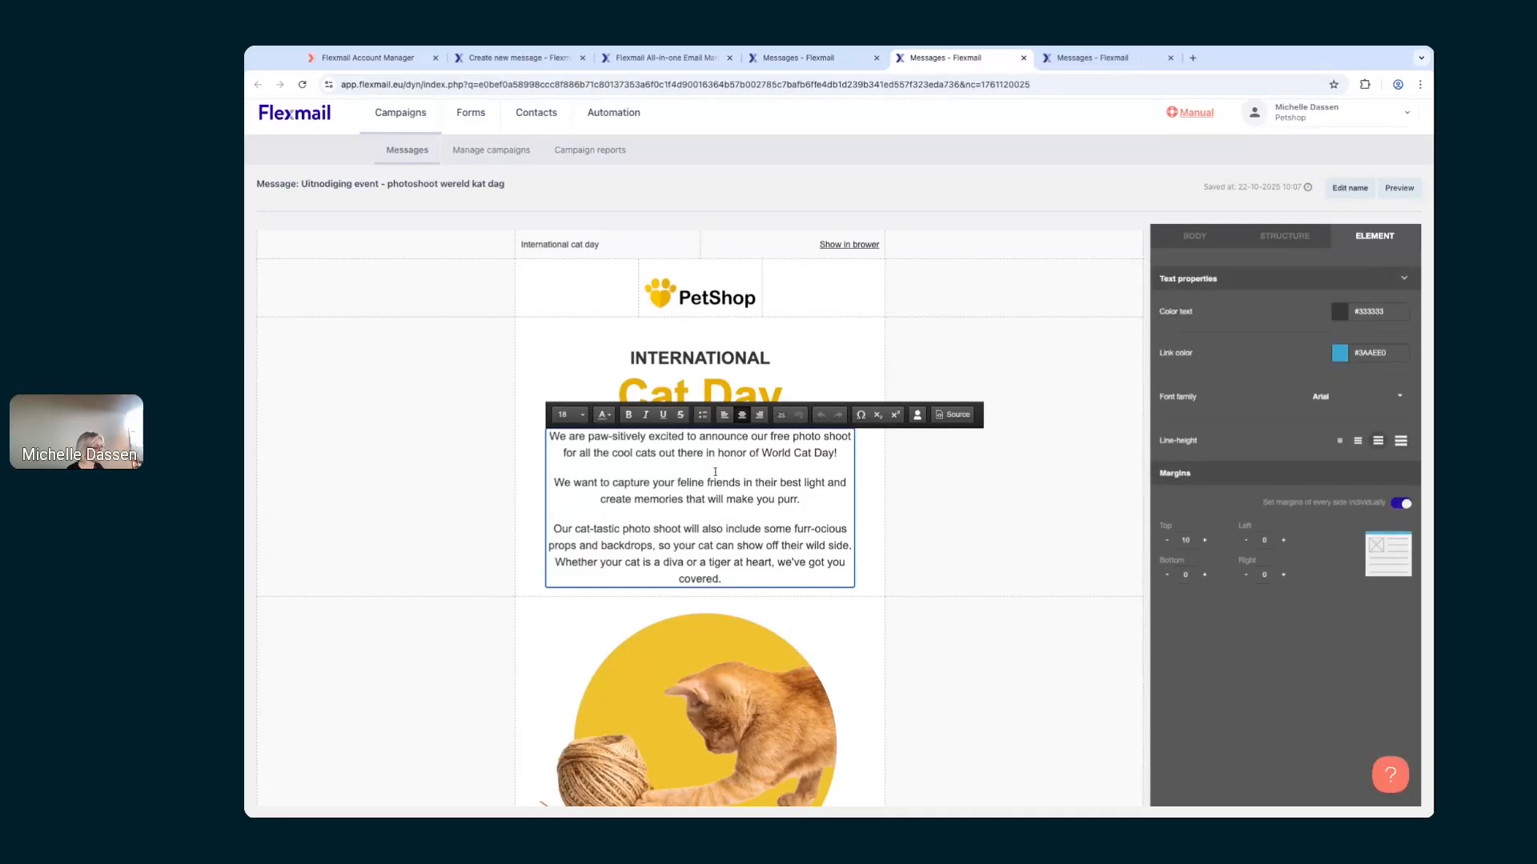
{"action": "key", "text": "ctrl+a"}
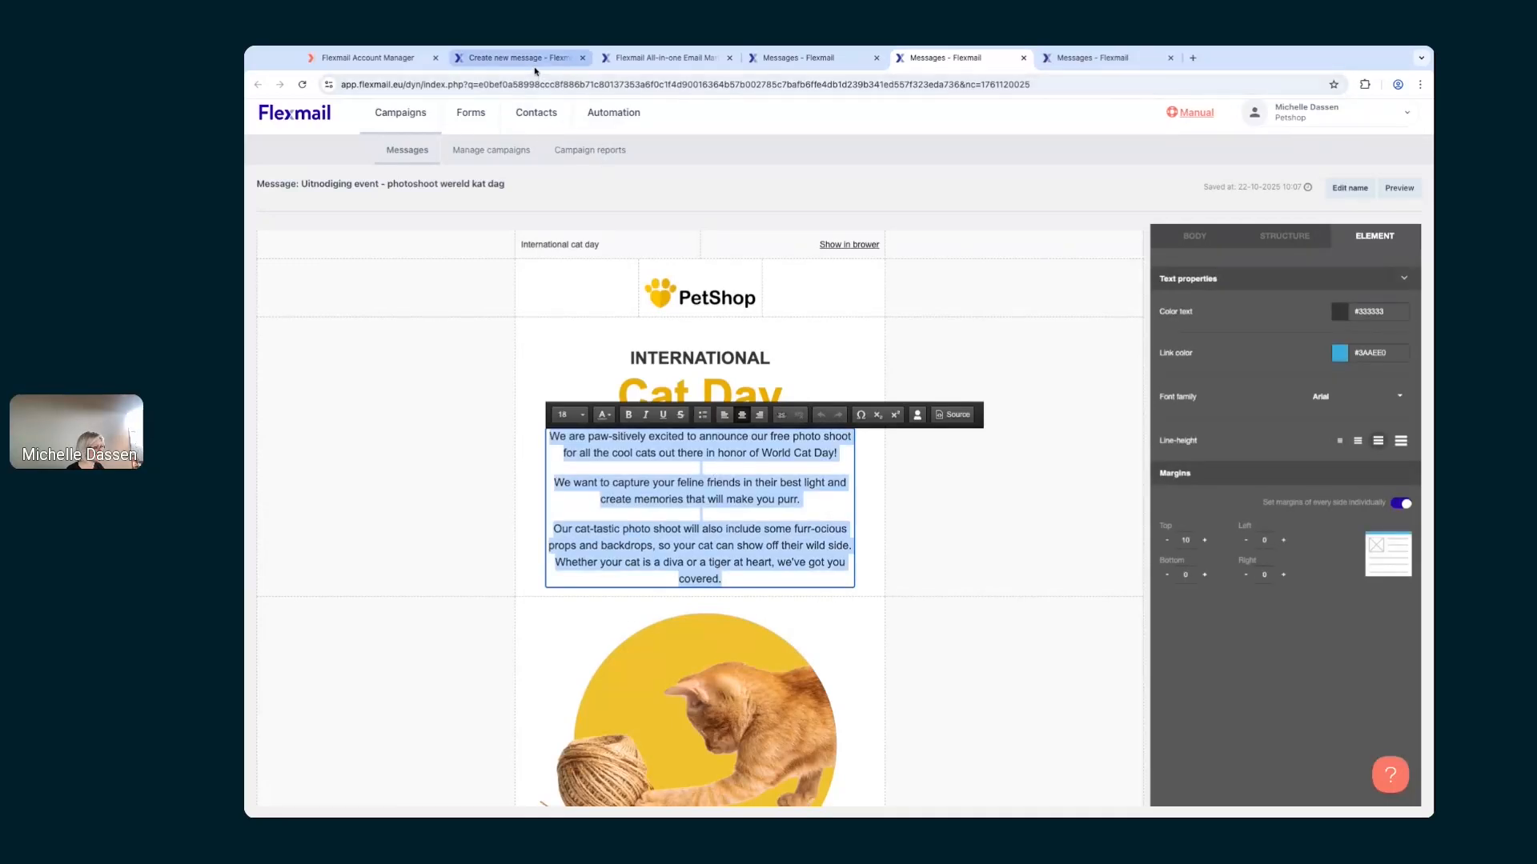
{"action": "left_click", "coordinate": [530, 60]}
{"action": "left_click", "coordinate": [653, 374]}
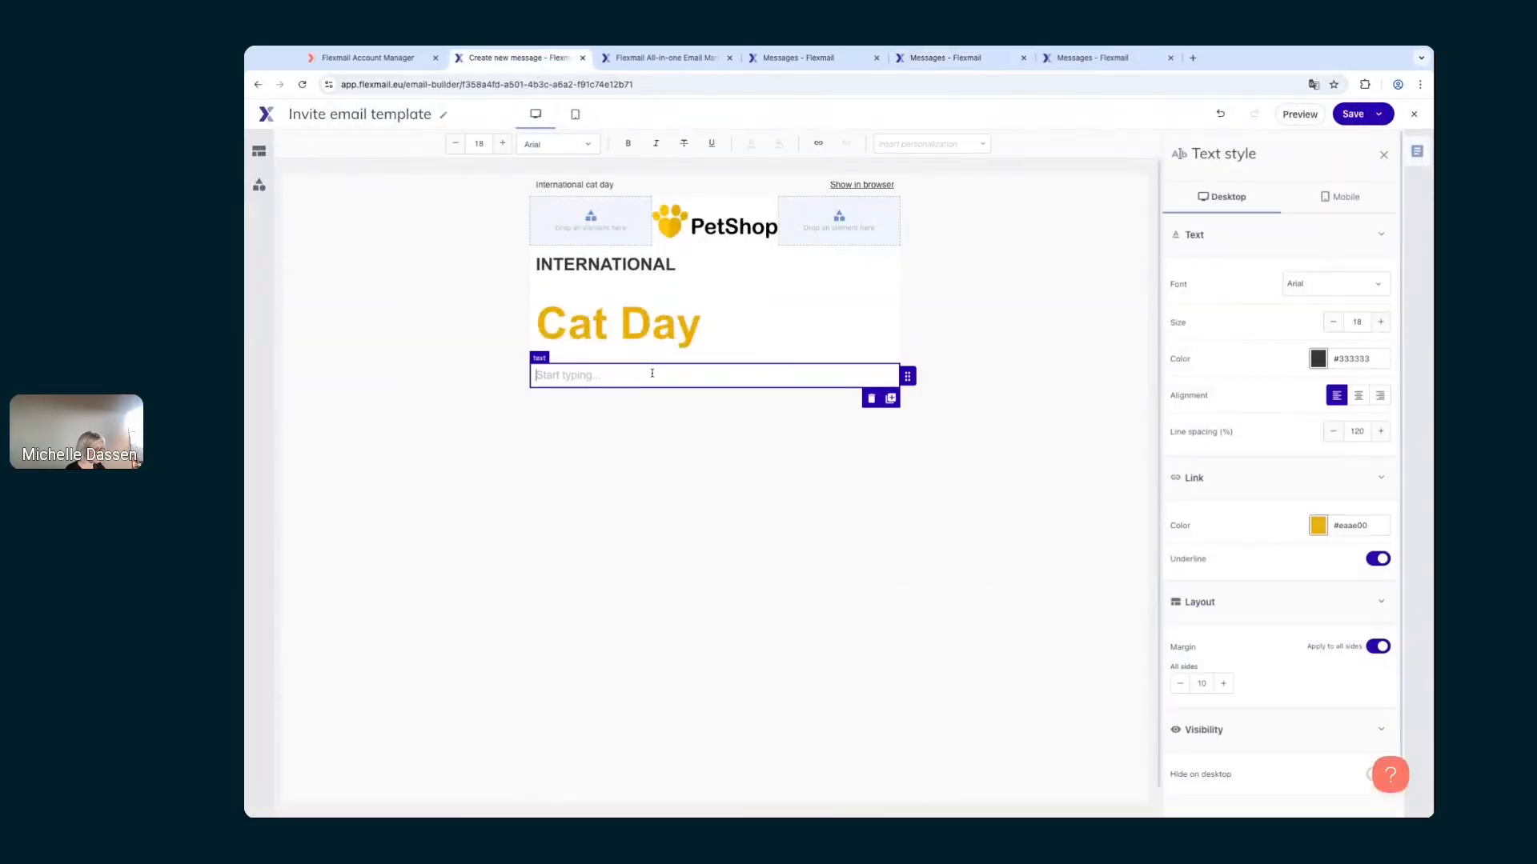
{"action": "type", "text": "We are paw-sitively excited to announce our free photo shoot for all the cool cats out there in honor of World Cat Day! We want to capture your feline friends in their best light and create memories that will make you purr. Our cat-tastic photo shoot will also include some furr-ocious props and backdrops, so your cat can show off their wild side. Whether your cat is a diva or a tiger at heart, we've got you covered."}
Step: Center-align the "INTERNATIONAL" heading, the "Cat Day" heading and the invitation text
{"action": "left_click", "coordinate": [673, 265]}
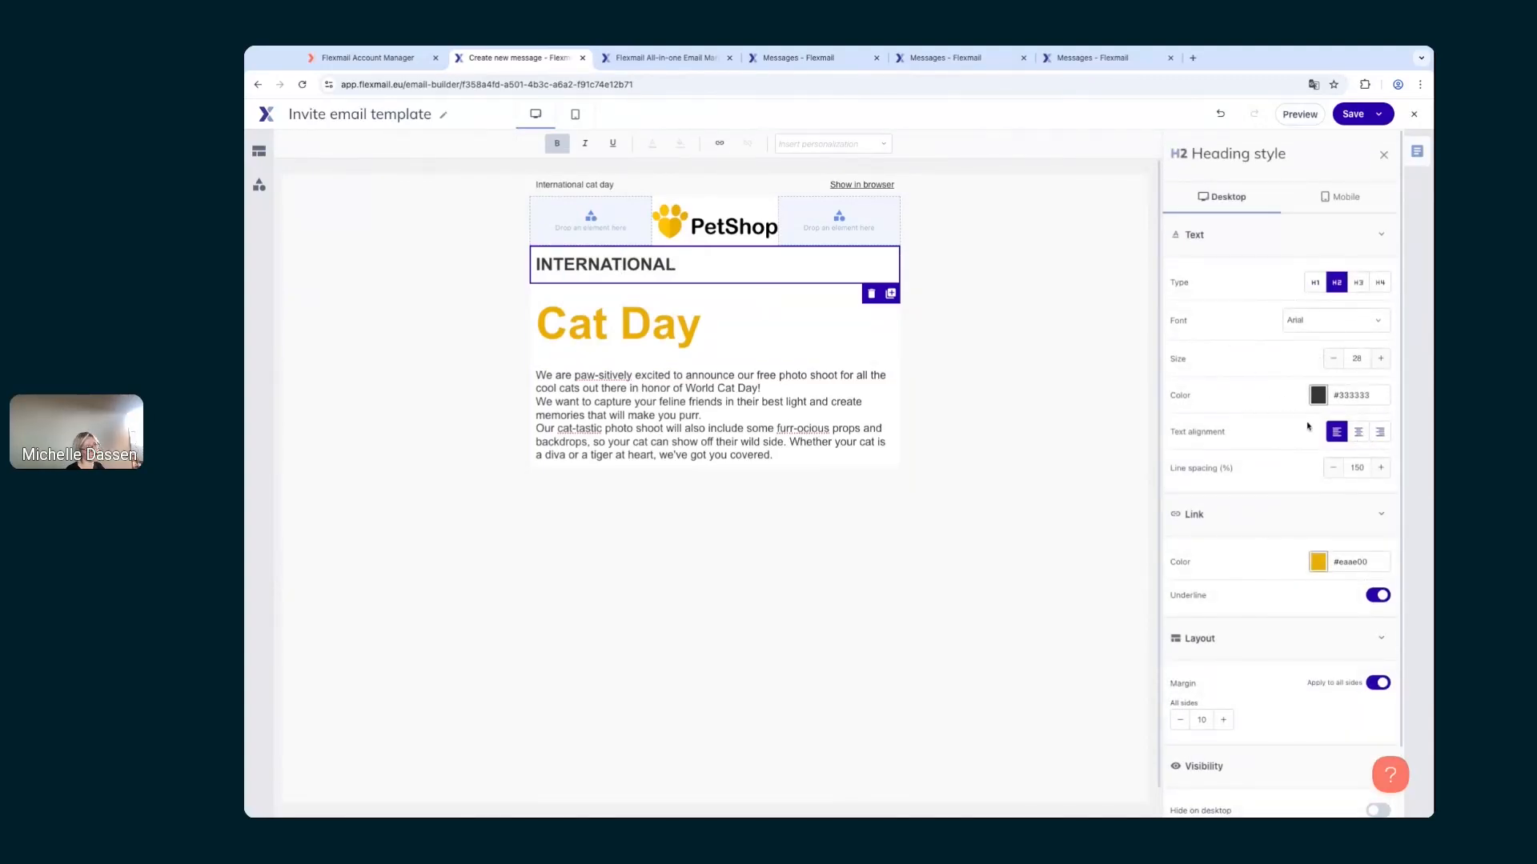
{"action": "left_click", "coordinate": [1358, 431]}
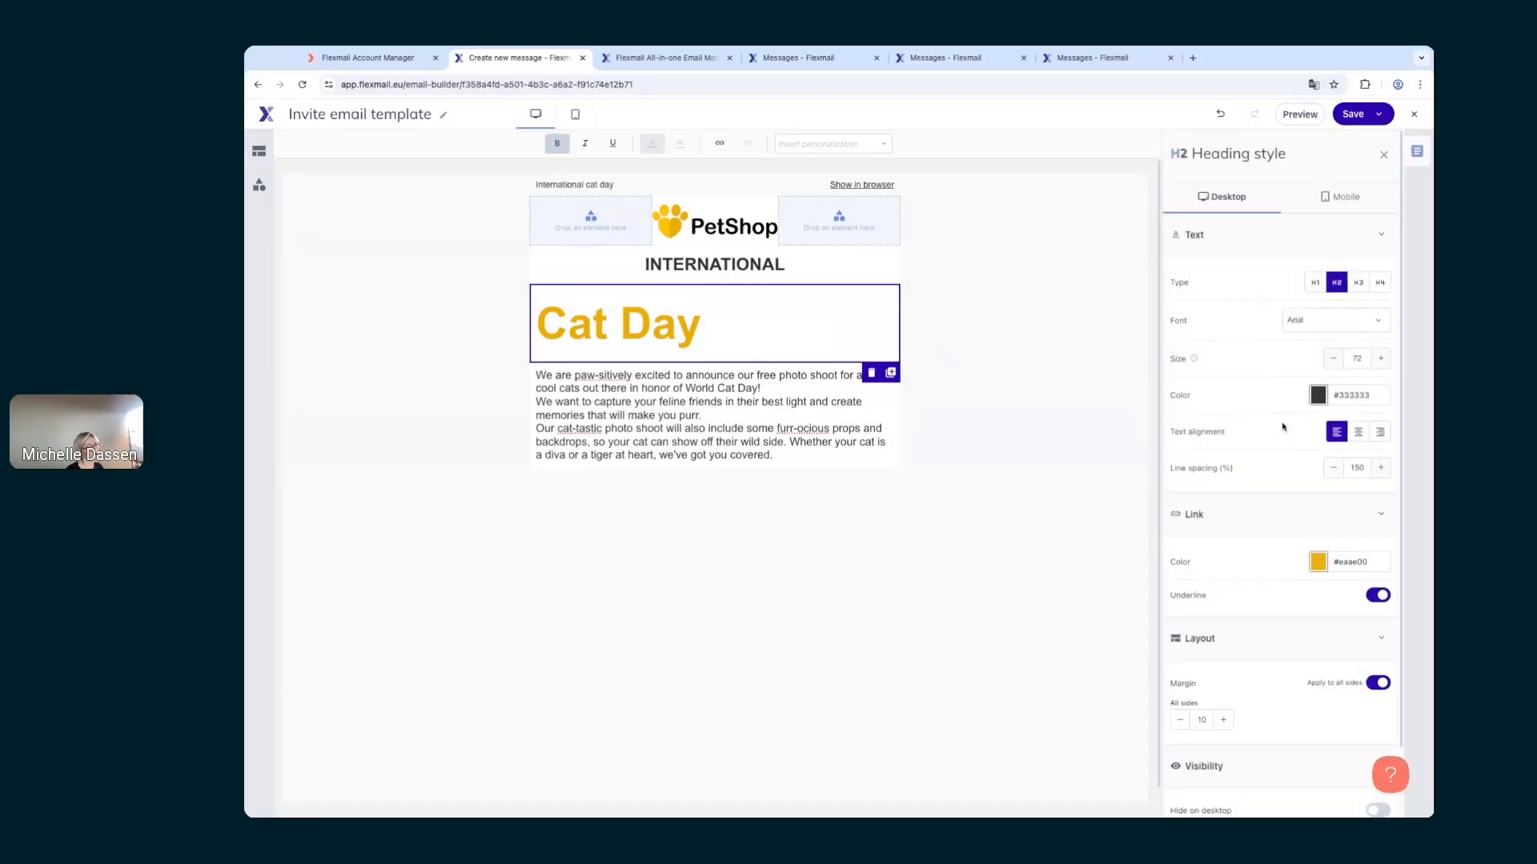
{"action": "left_click", "coordinate": [1358, 431]}
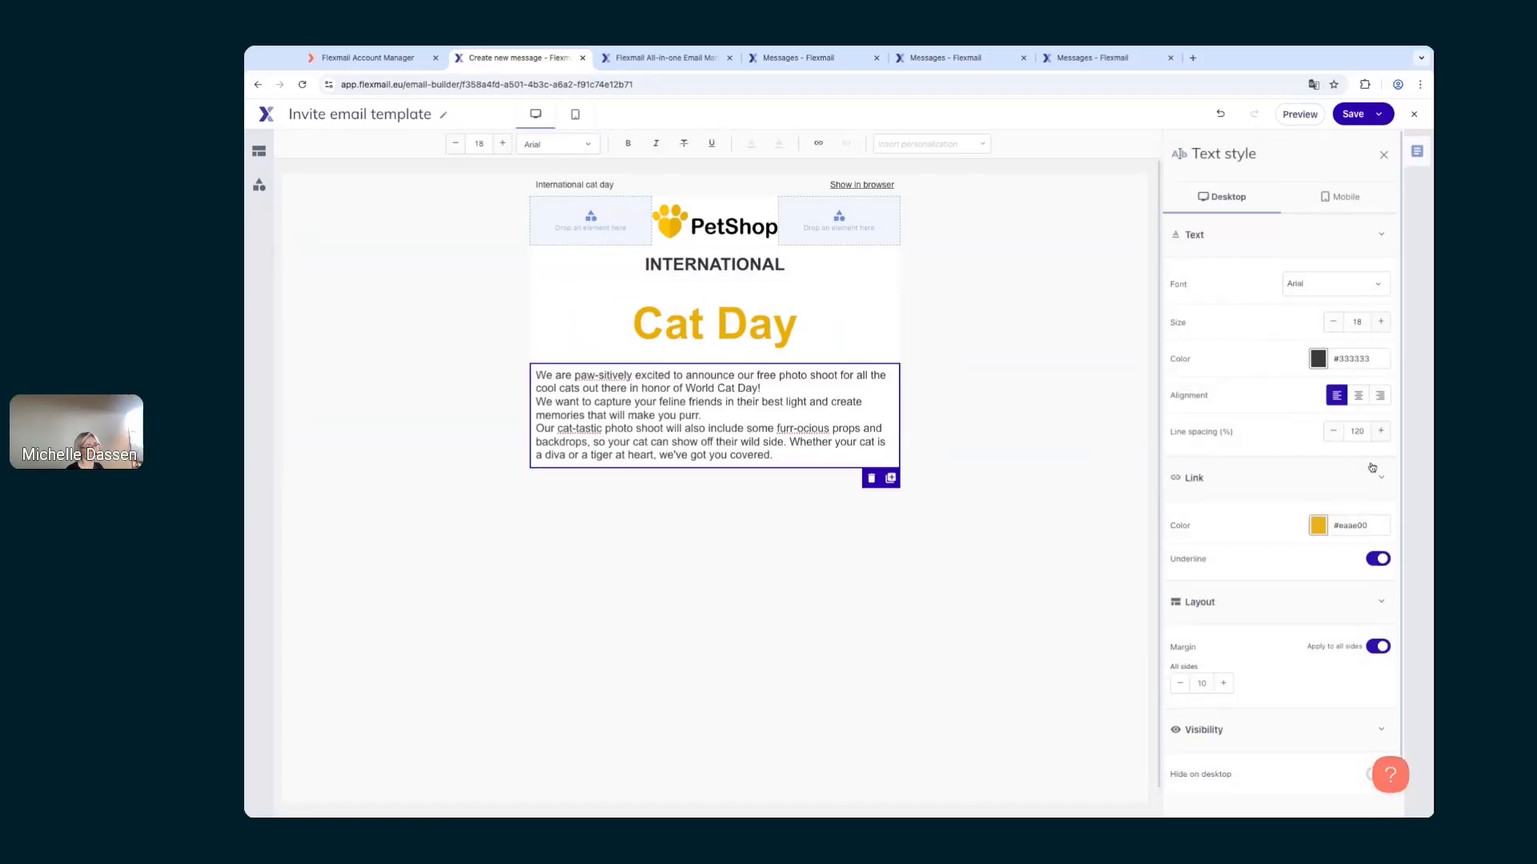
{"action": "left_click", "coordinate": [1359, 395]}
Step: Give the invitation structure's column individual margins, matching the old message's row with 50 at the top and 15 at the bottom
{"action": "left_click", "coordinate": [1080, 437]}
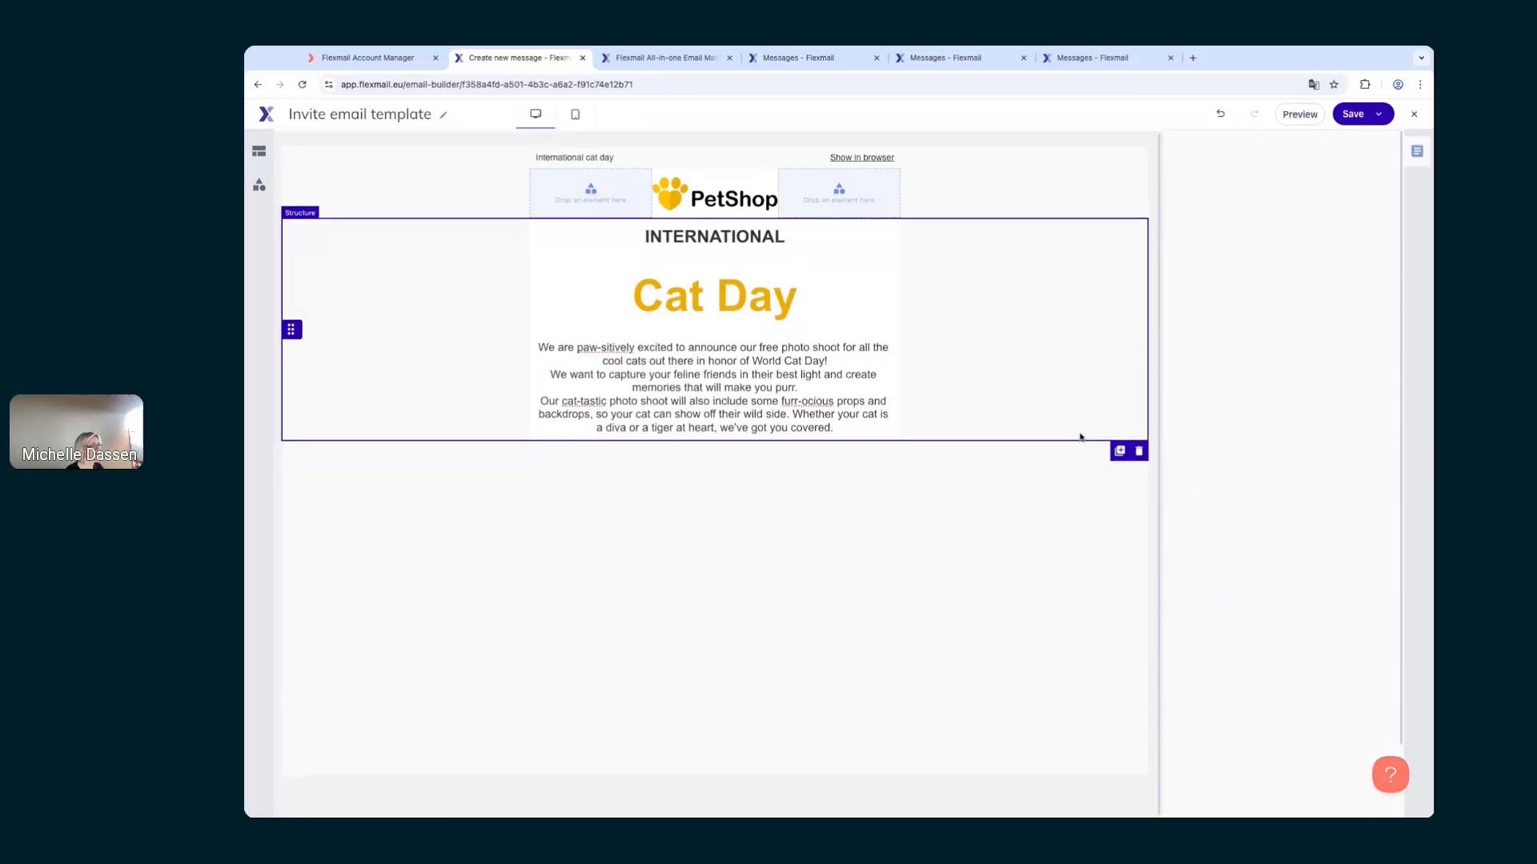
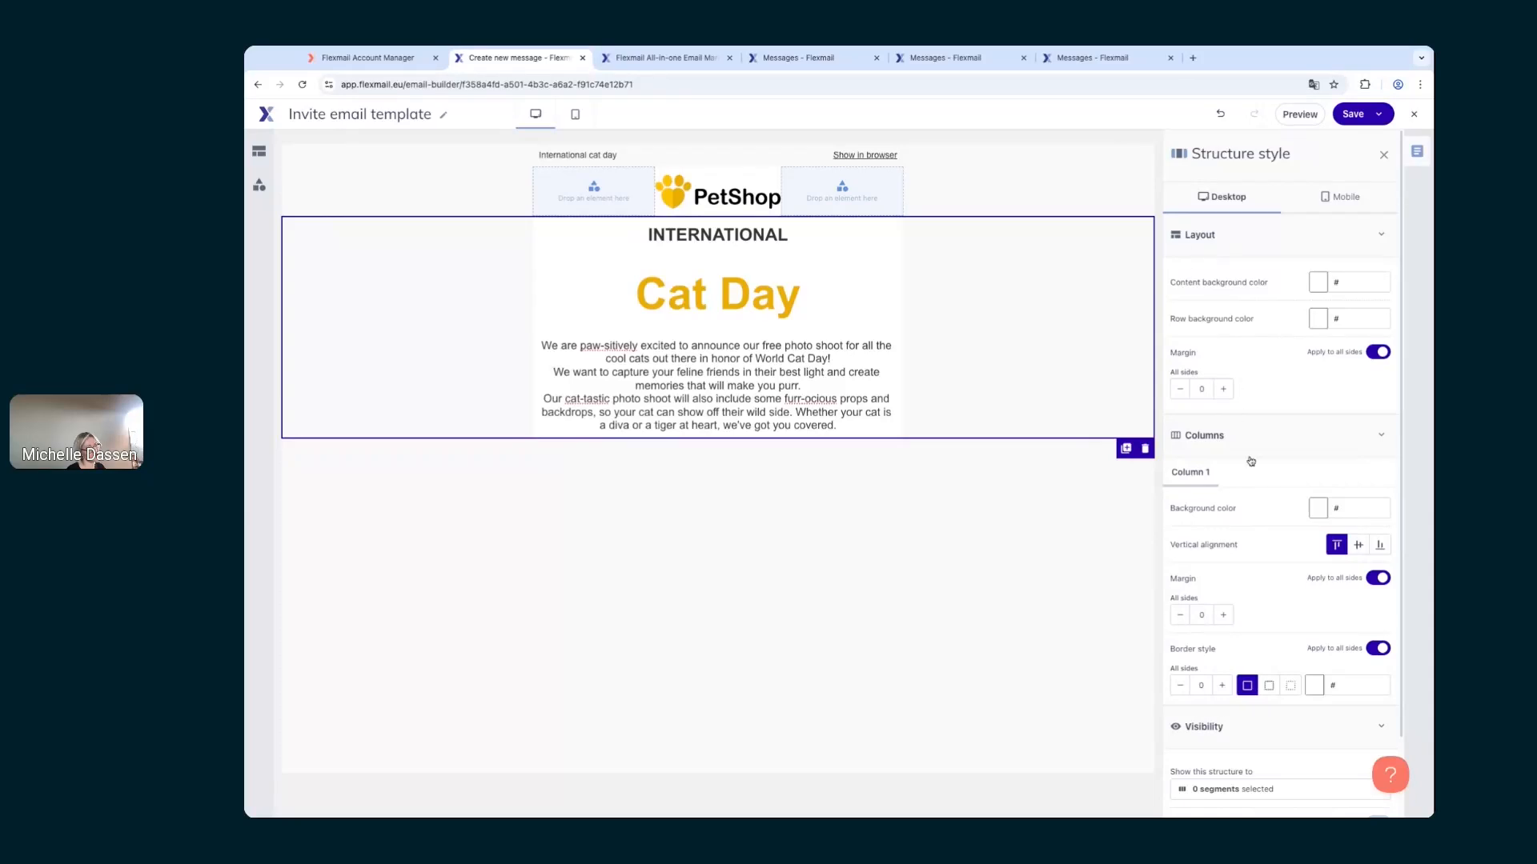
{"action": "left_click", "coordinate": [1378, 578]}
{"action": "scroll", "coordinate": [1312, 582], "scroll_direction": "down", "scroll_amount": 1}
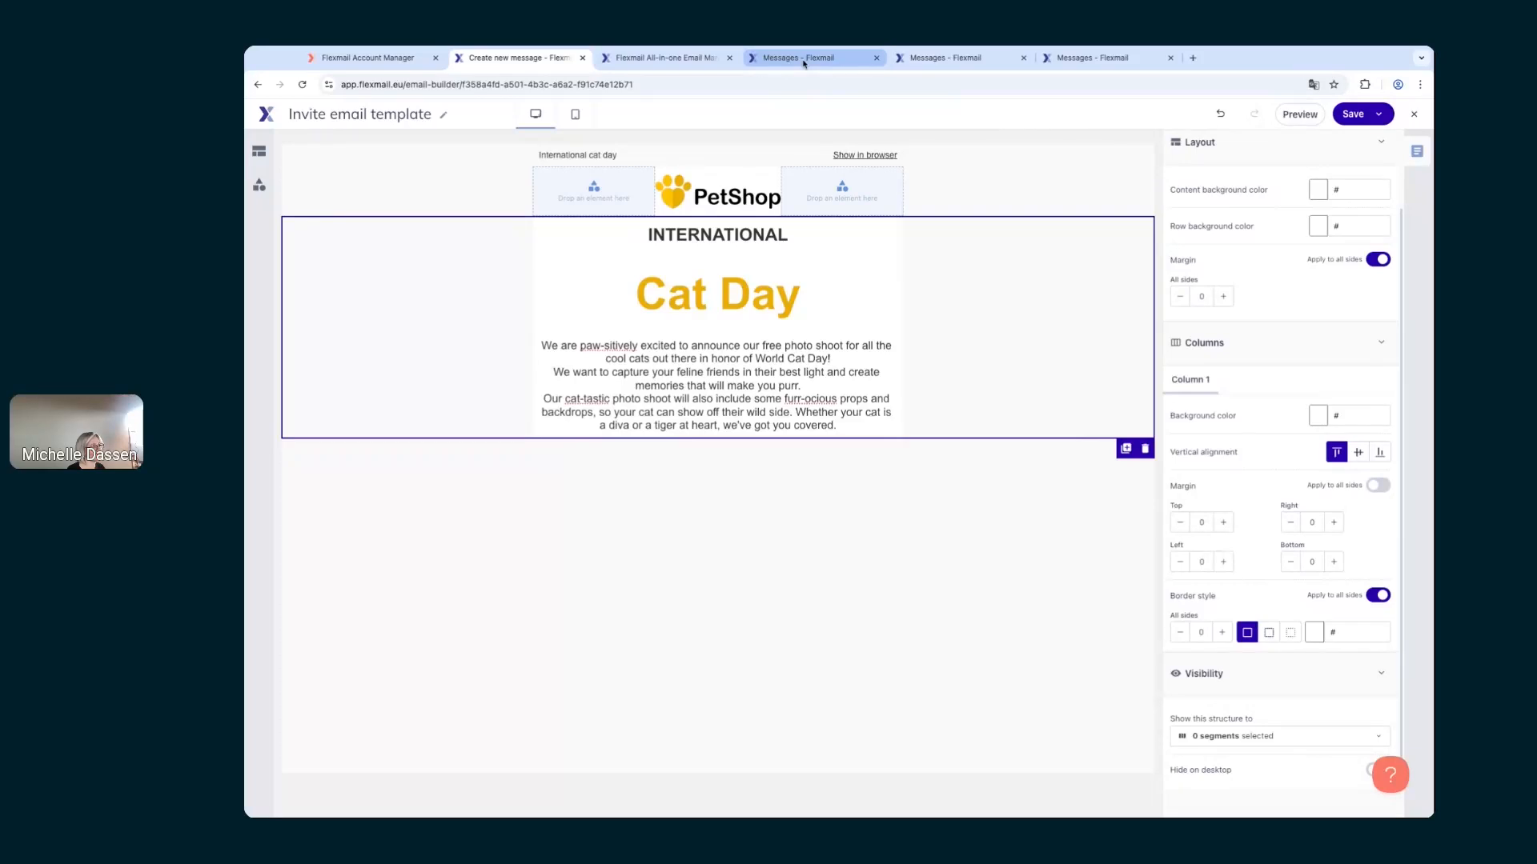
{"action": "left_click", "coordinate": [925, 58]}
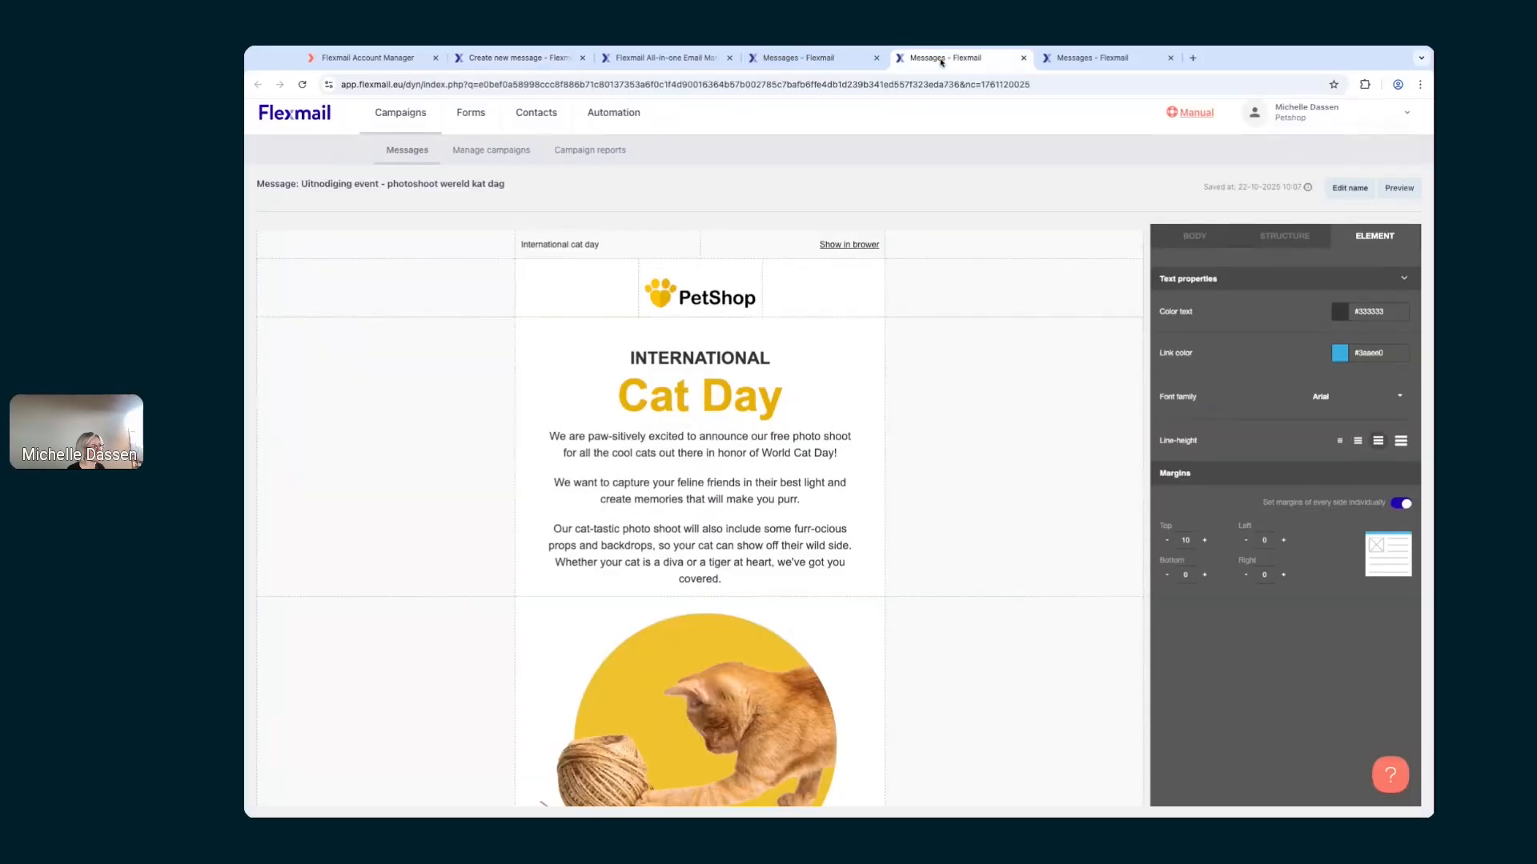
{"action": "left_click", "coordinate": [915, 380]}
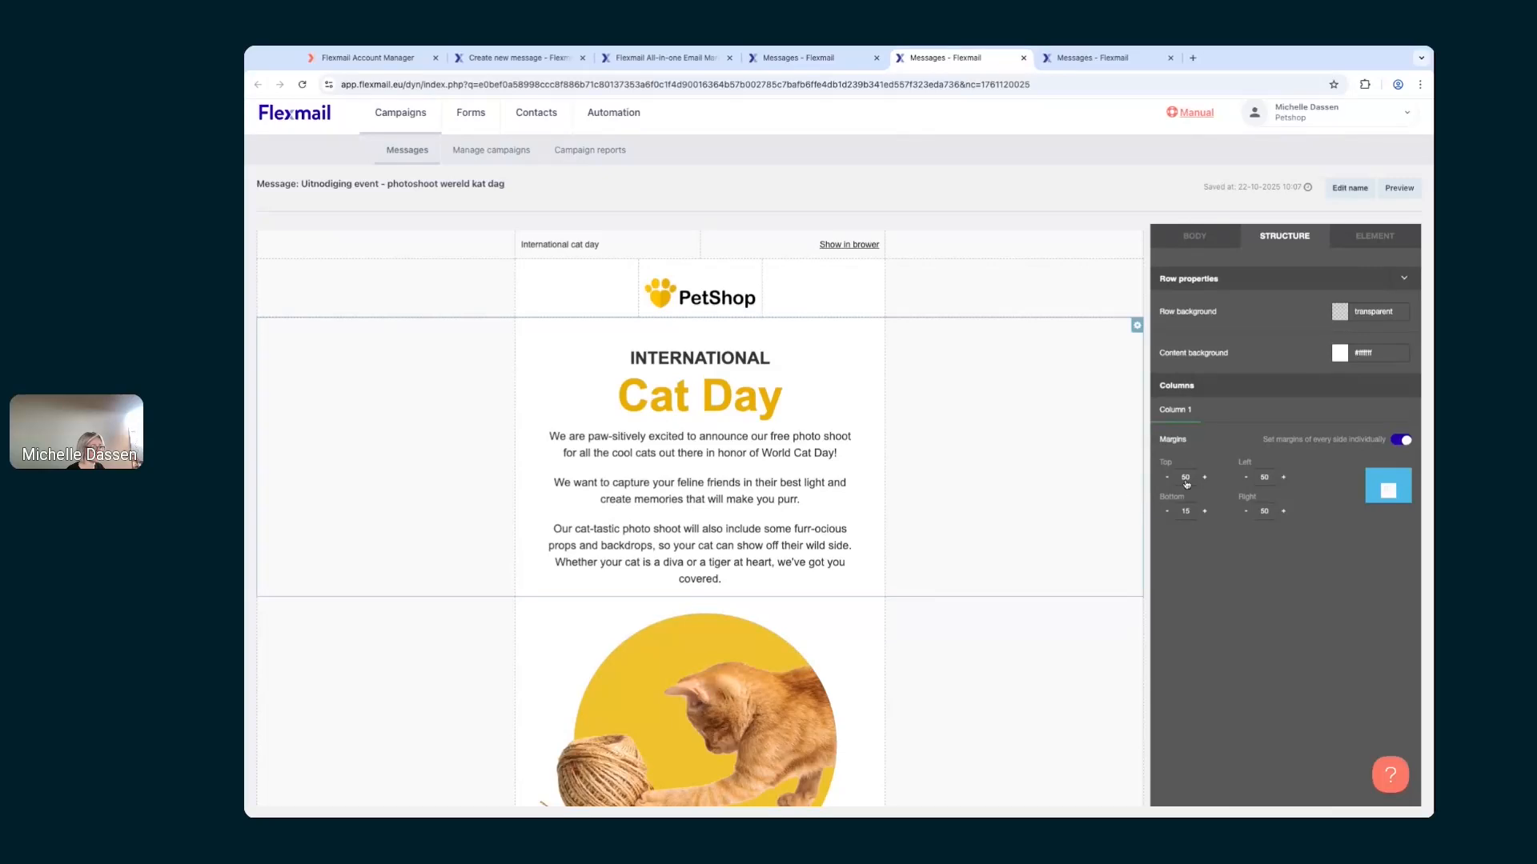
{"action": "left_click", "coordinate": [510, 64]}
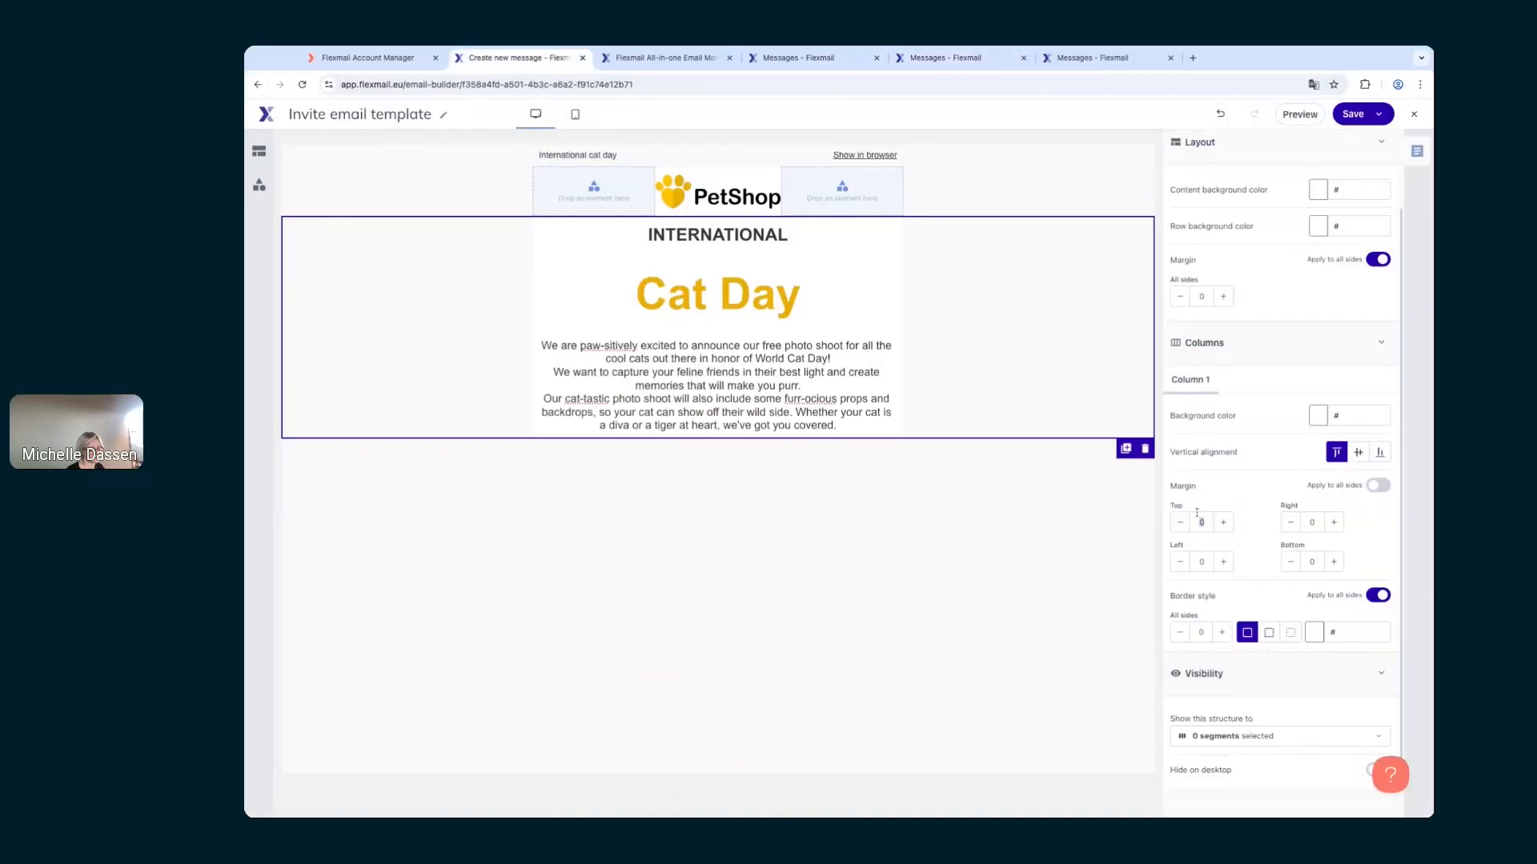
{"action": "type", "text": "50"}
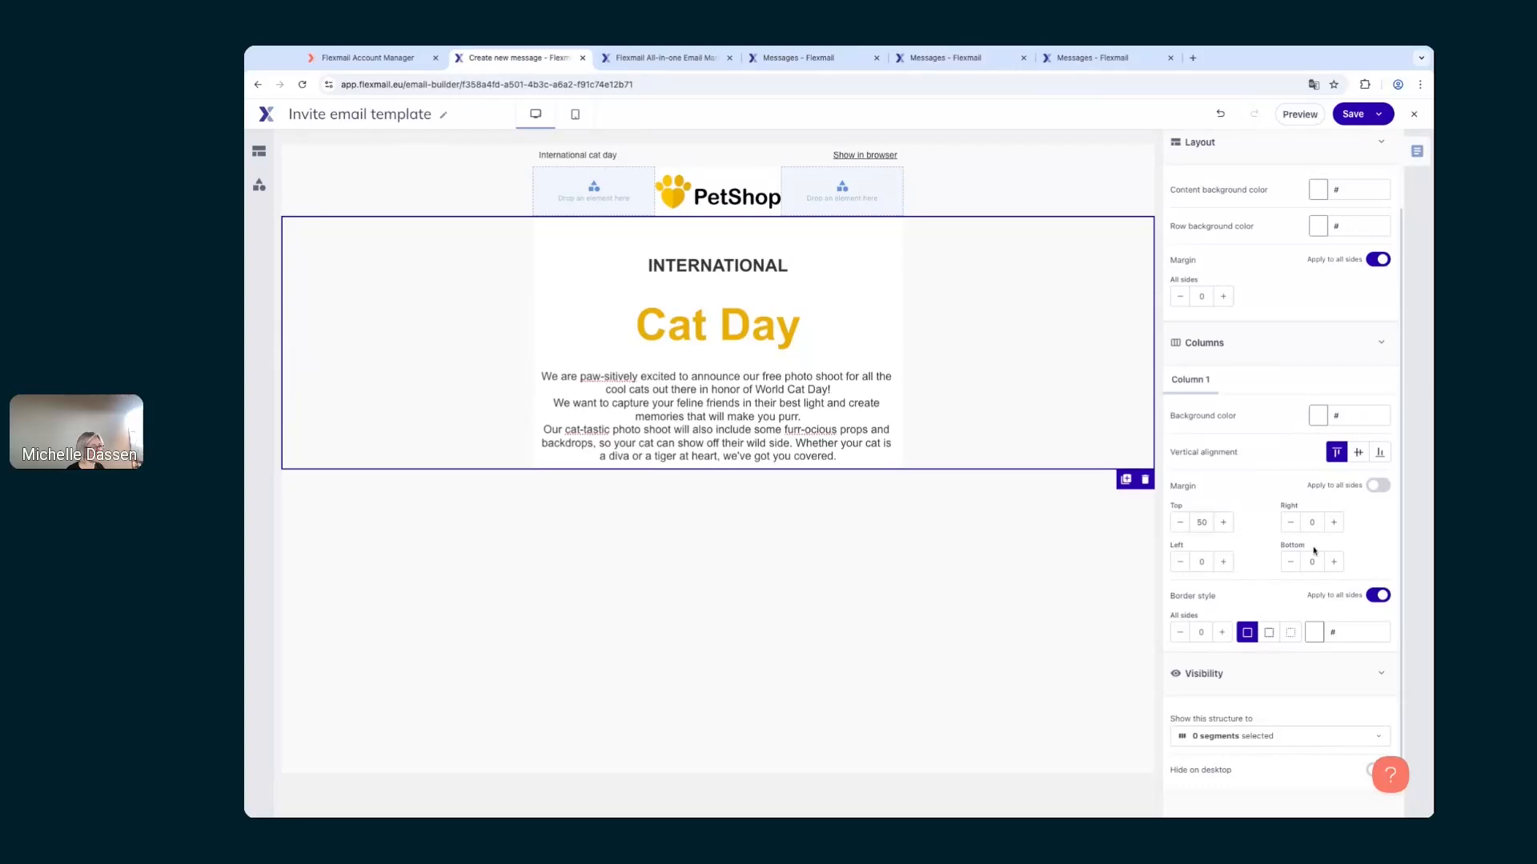
{"action": "type", "text": "15"}
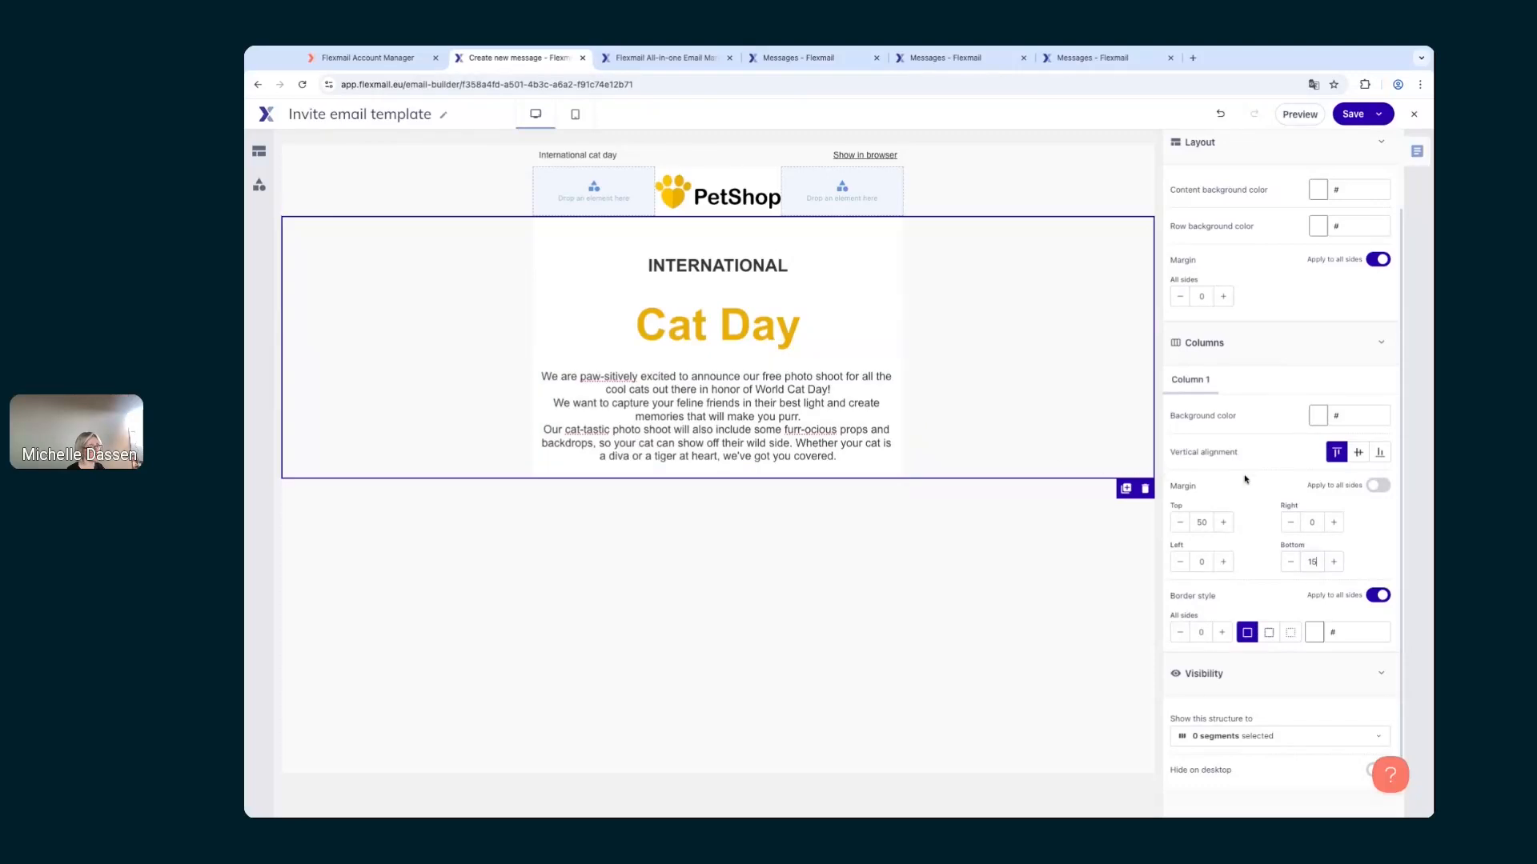
Step: Set the invitation column's left margin to 10 and its right margin to 15
{"action": "left_click", "coordinate": [1203, 561]}
{"action": "type", "text": "10"}
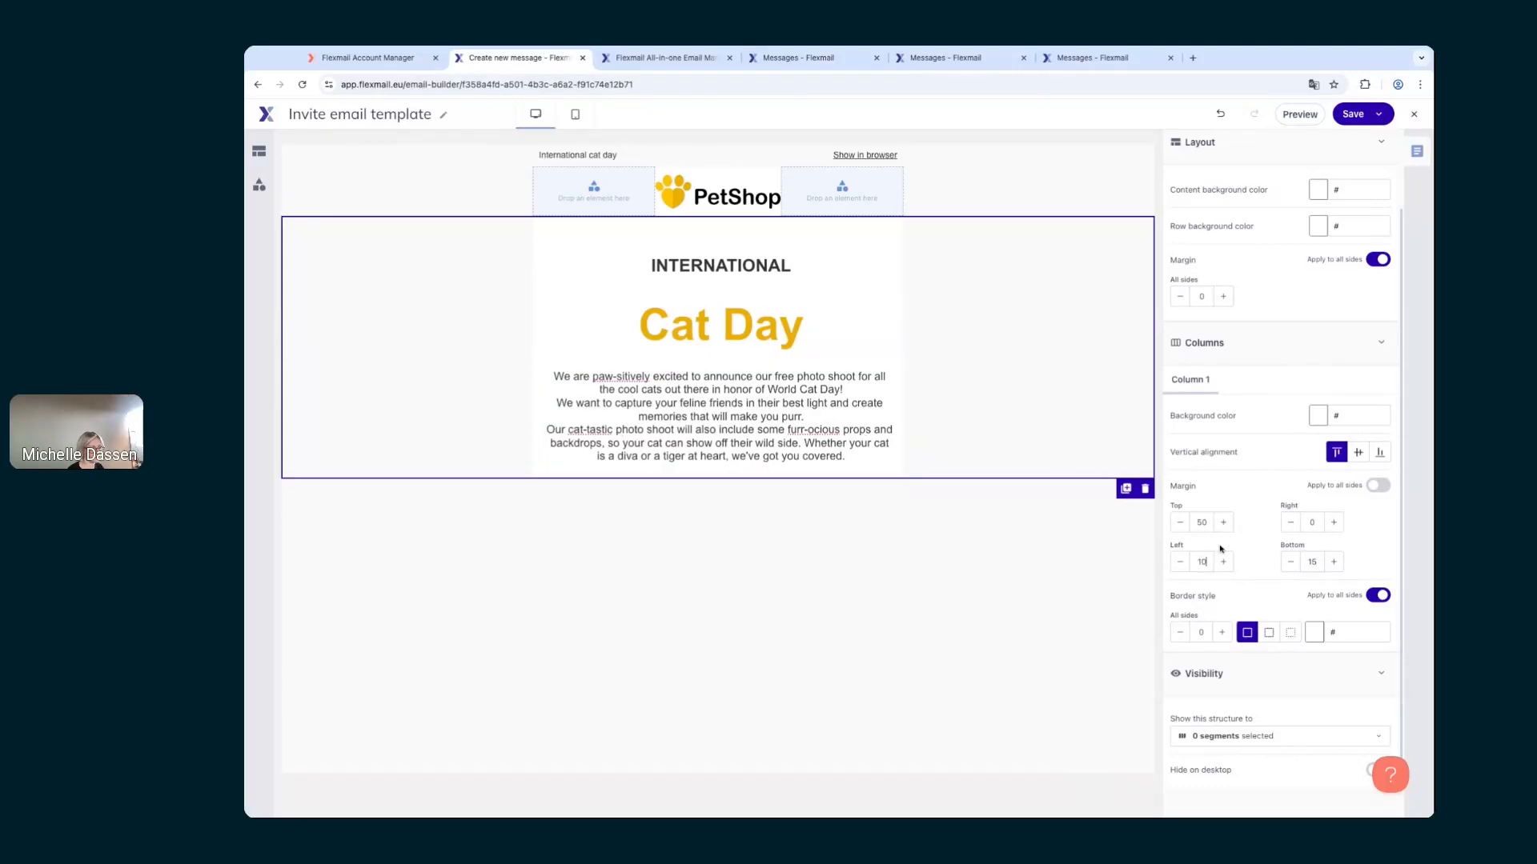
{"action": "left_click", "coordinate": [1314, 523]}
{"action": "type", "text": "15"}
Step: Recheck the side margins in the old cat day message and set the invitation column's right and left margins to 50
{"action": "left_click", "coordinate": [944, 58]}
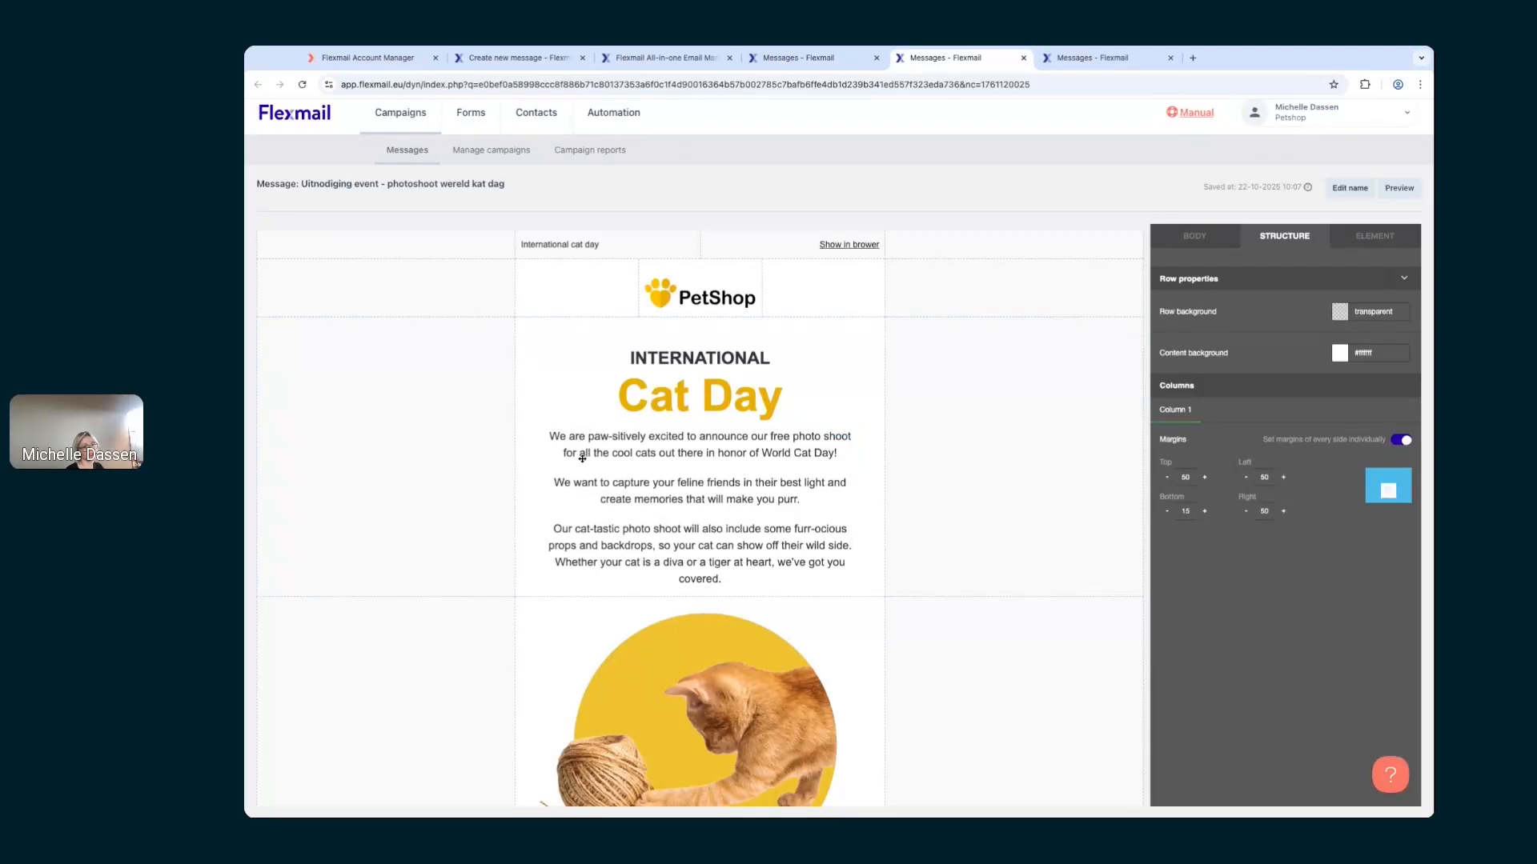
{"action": "left_click", "coordinate": [505, 61]}
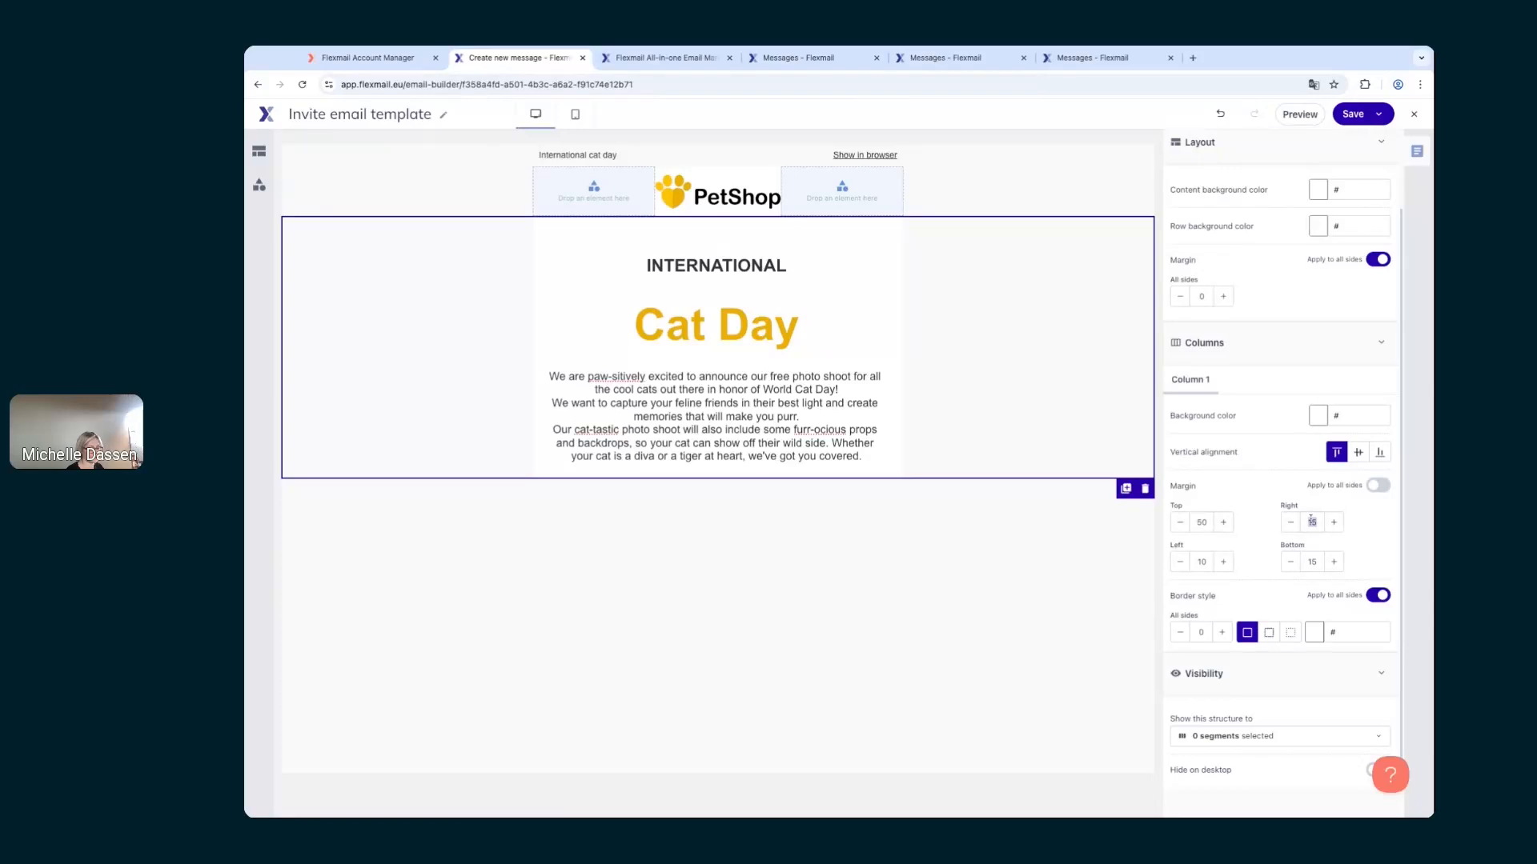
{"action": "type", "text": "50"}
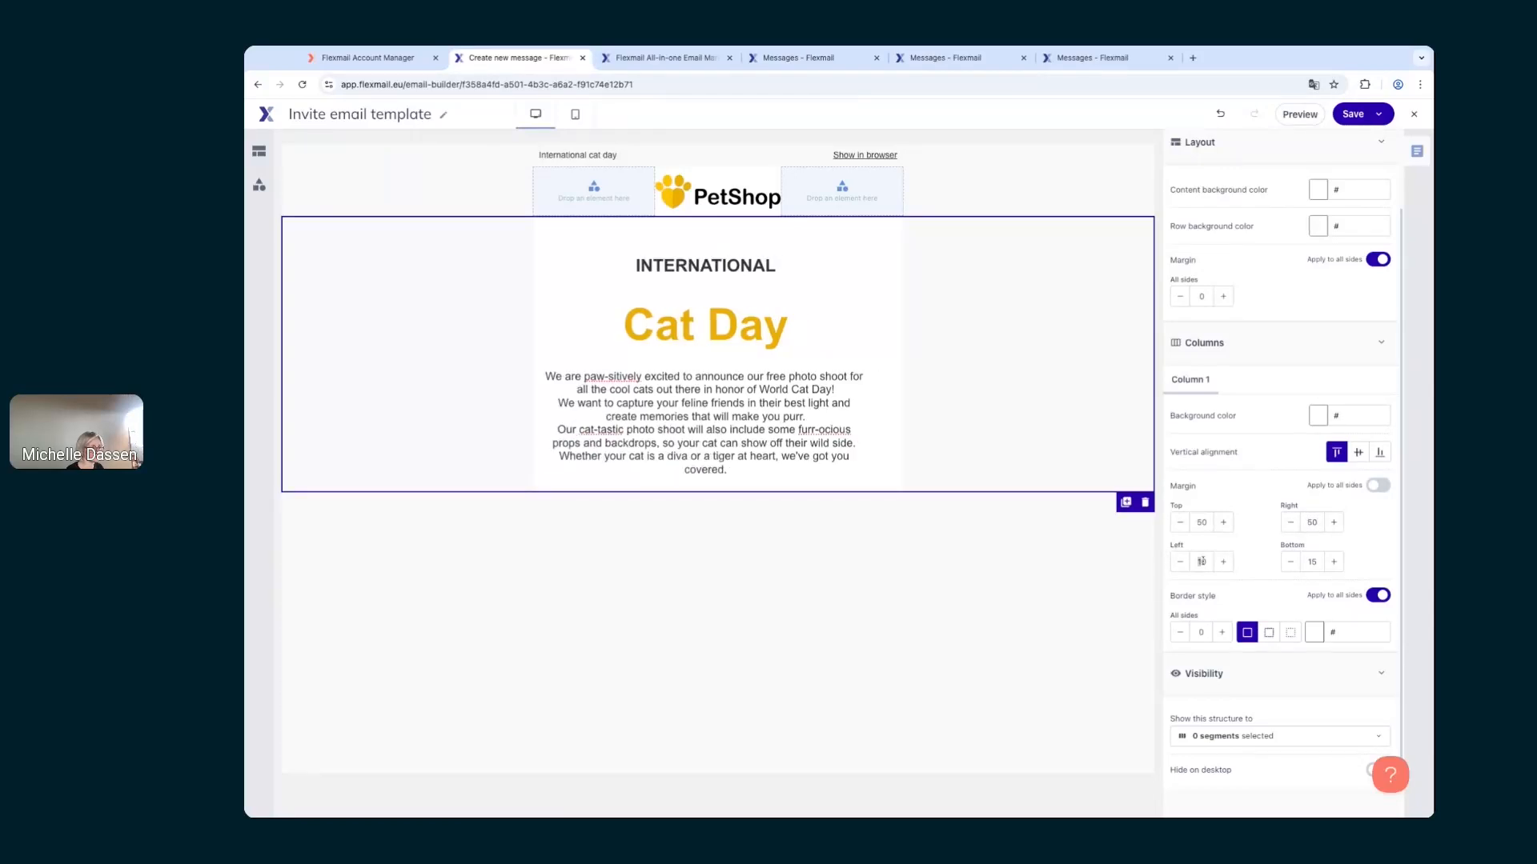
{"action": "type", "text": "5"}
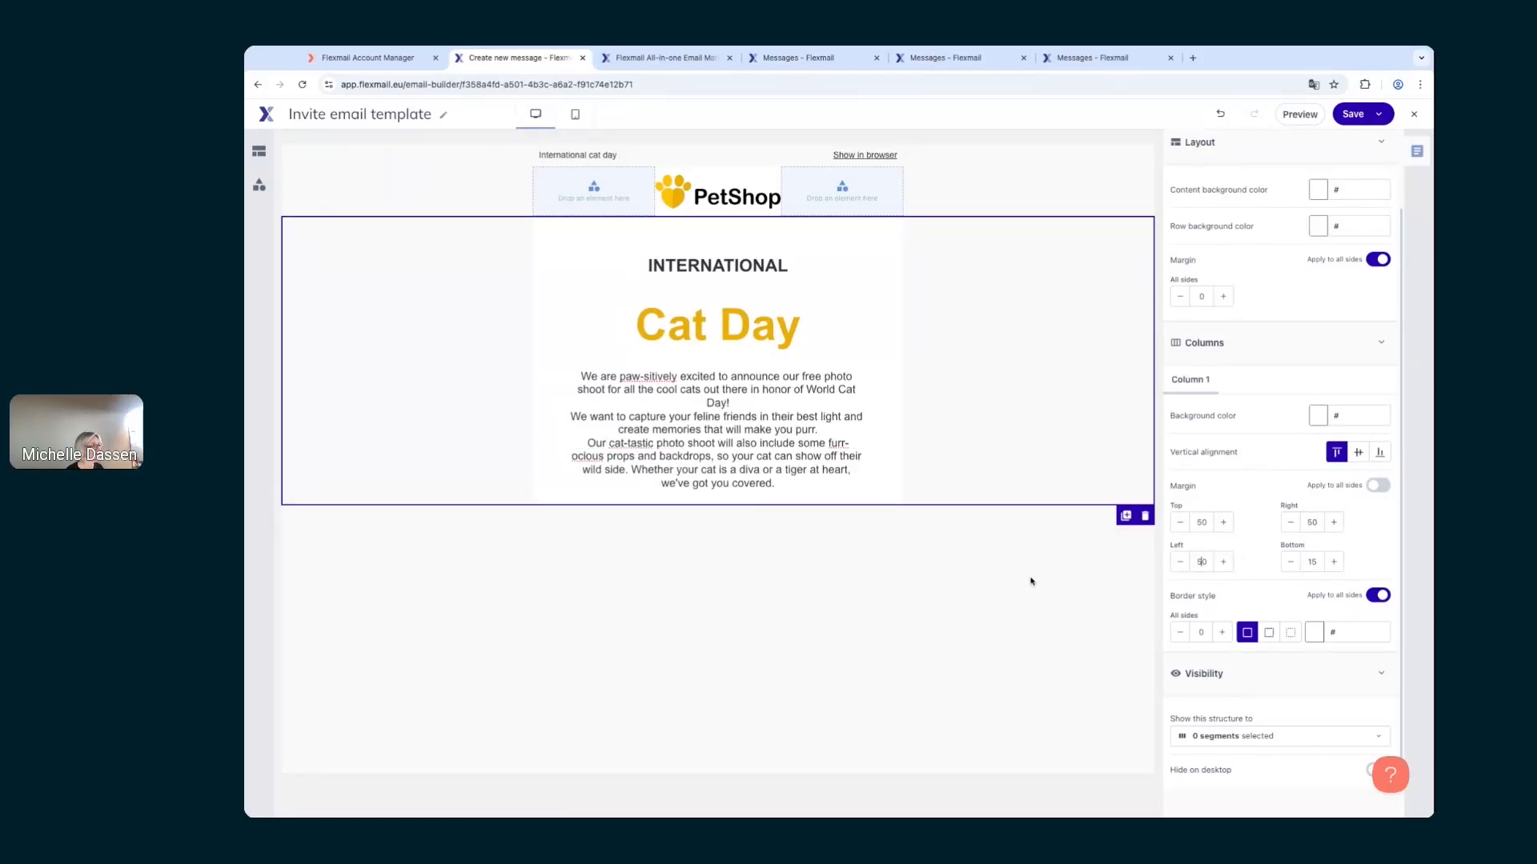
Step: Set the invitation text's line spacing to 130% and insert a blank line between its paragraphs
{"action": "left_click", "coordinate": [855, 454]}
{"action": "left_click", "coordinate": [852, 448]}
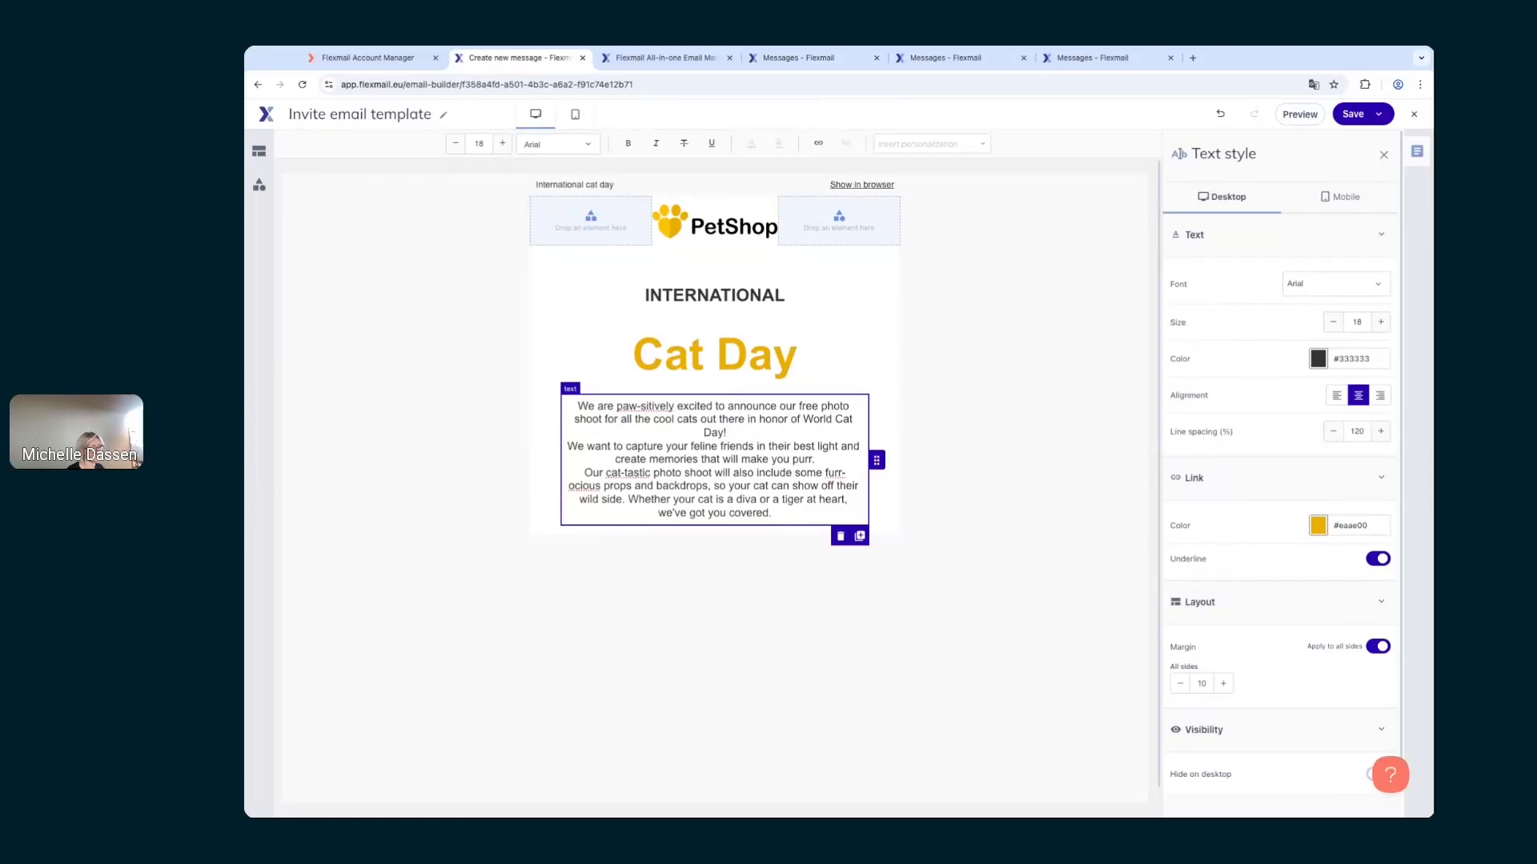
{"action": "double_click", "coordinate": [1367, 433]}
{"action": "type", "text": "130"}
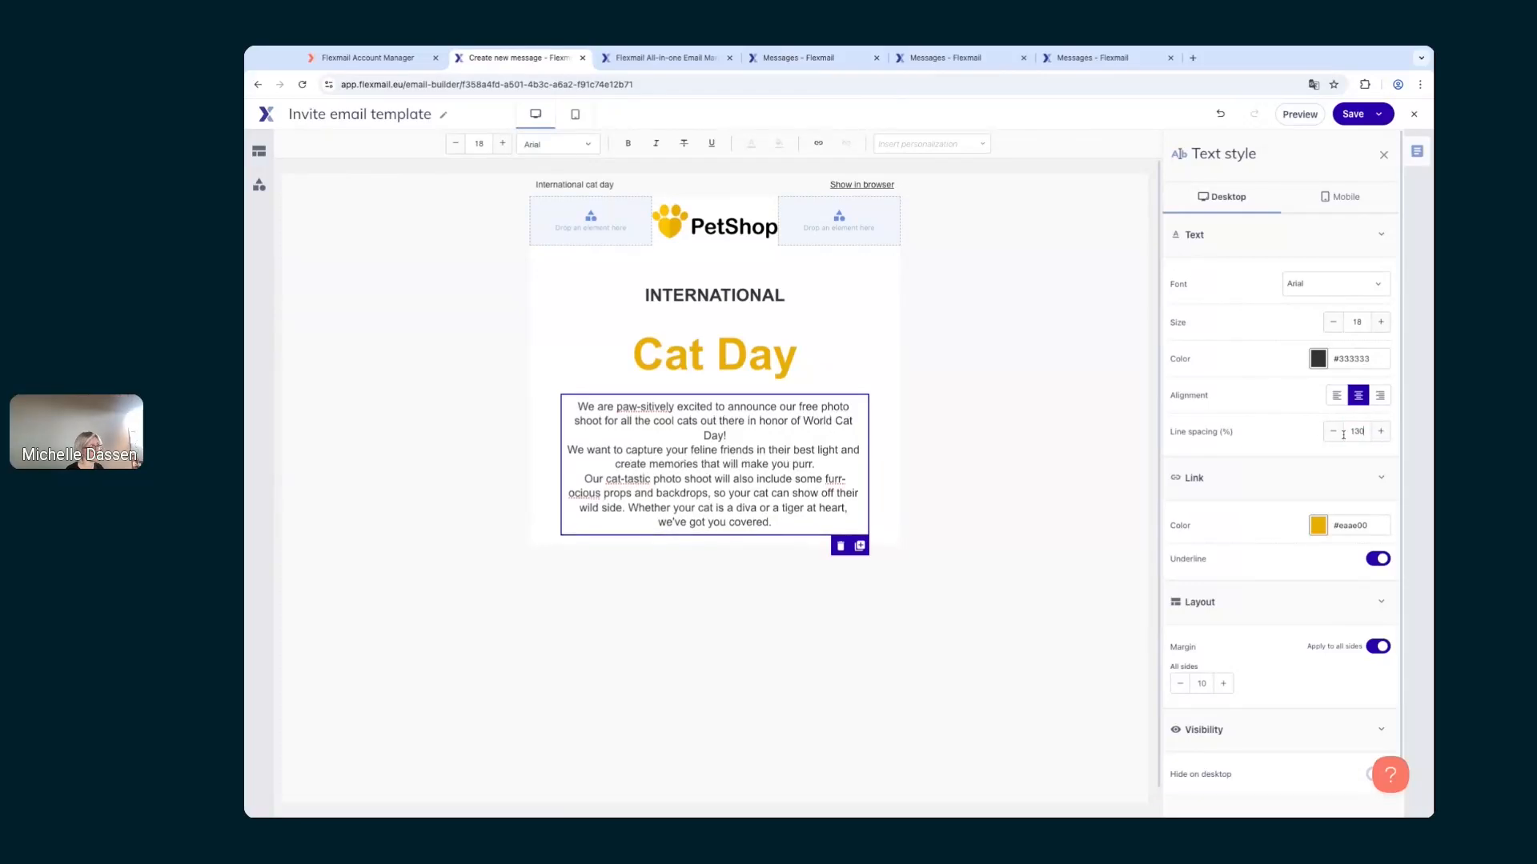
{"action": "key", "text": "Return"}
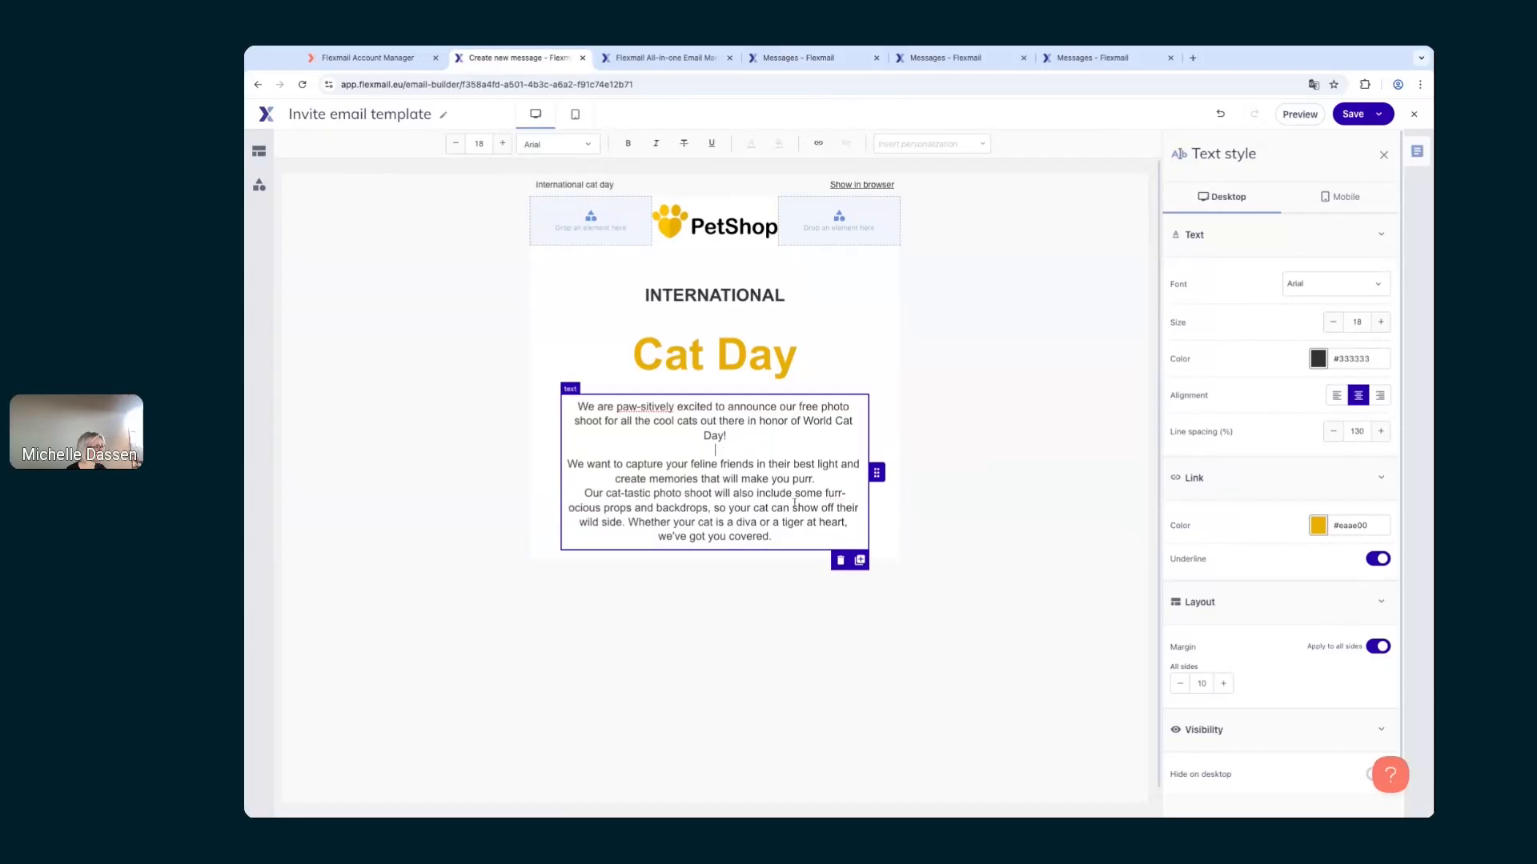
{"action": "key", "text": "Return"}
{"action": "left_click", "coordinate": [961, 497]}
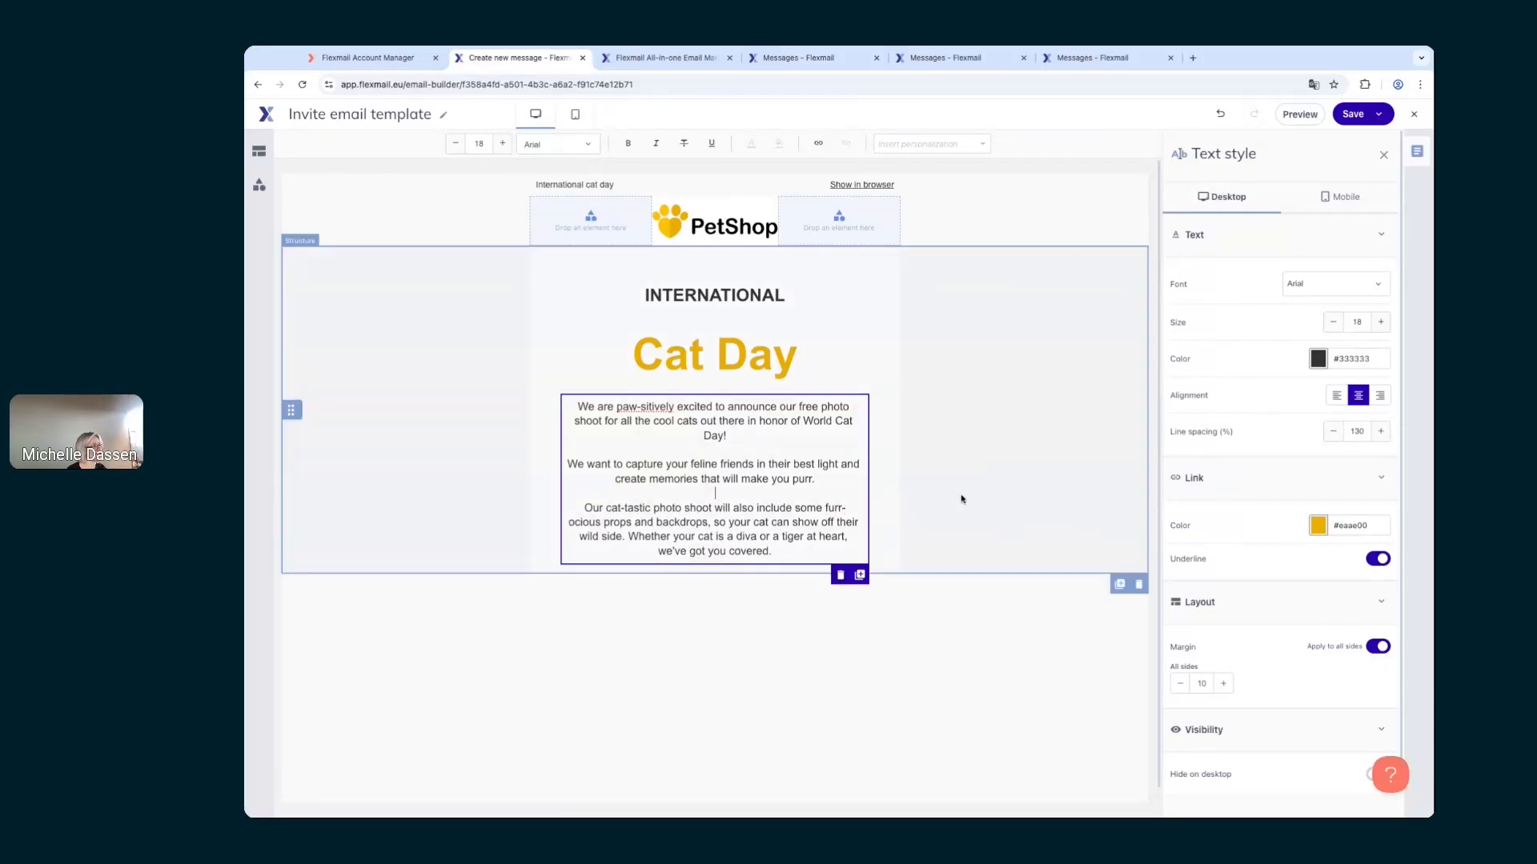
{"action": "scroll", "coordinate": [960, 497], "scroll_direction": "down", "scroll_amount": 1}
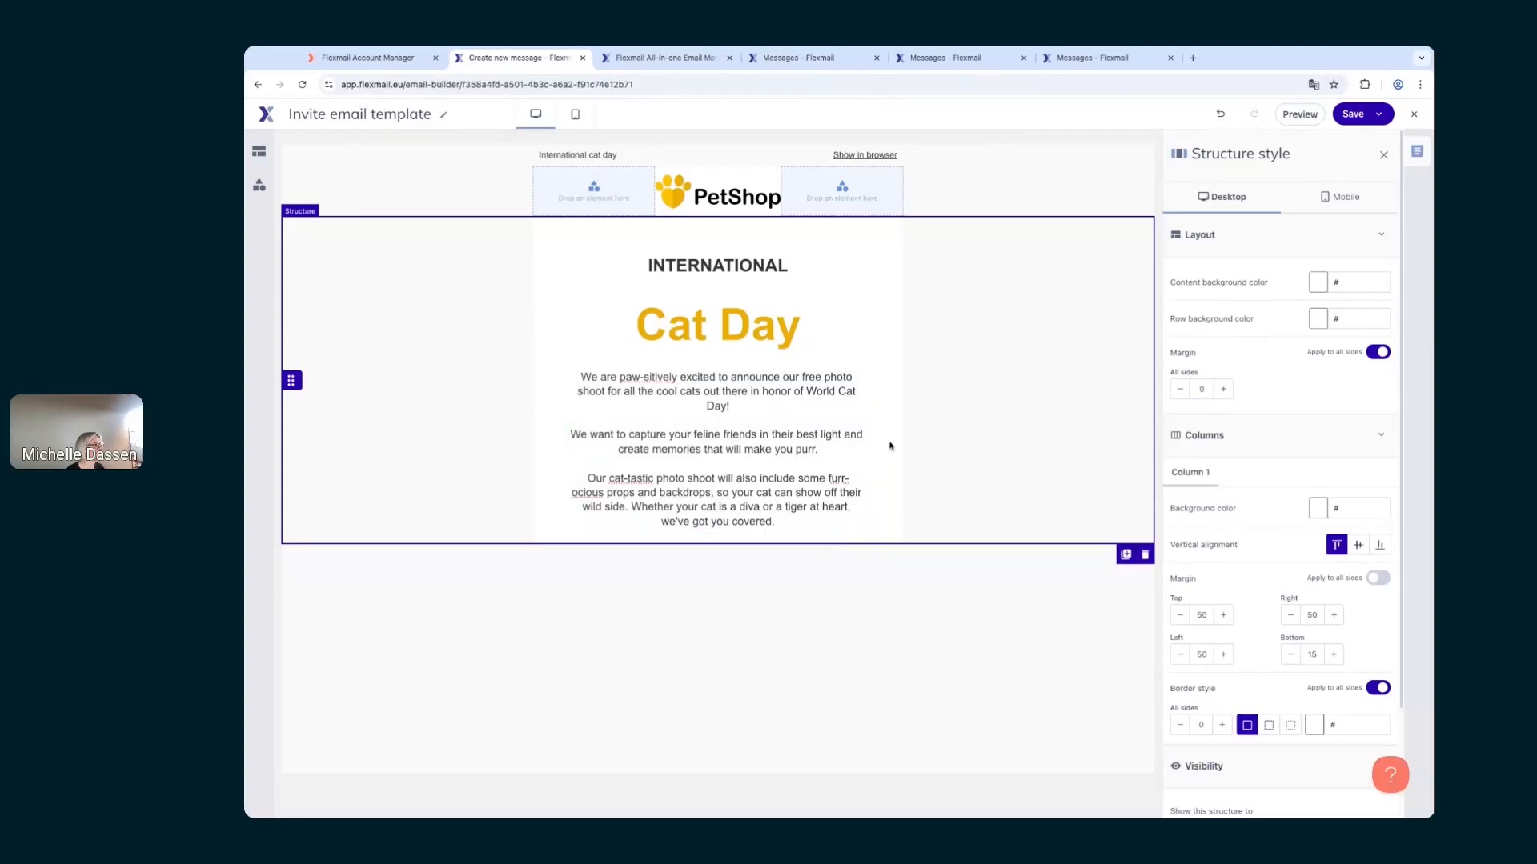
Step: Check the "INTERNATIONAL" heading's margins in the old cat day message and set the new heading's margin to 0 on all sides
{"action": "left_click", "coordinate": [958, 58]}
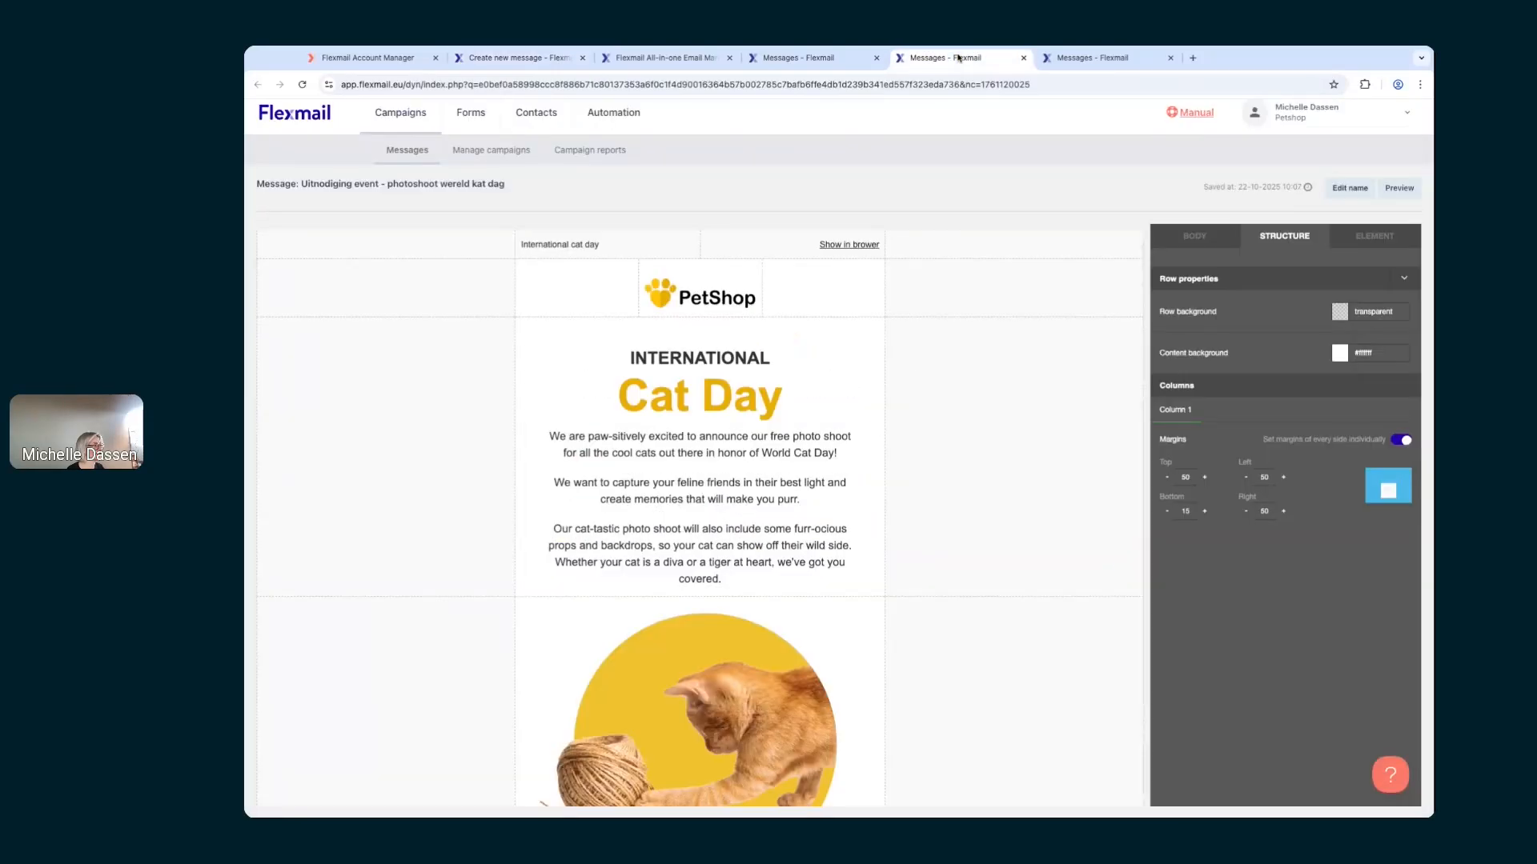
{"action": "left_click", "coordinate": [676, 361]}
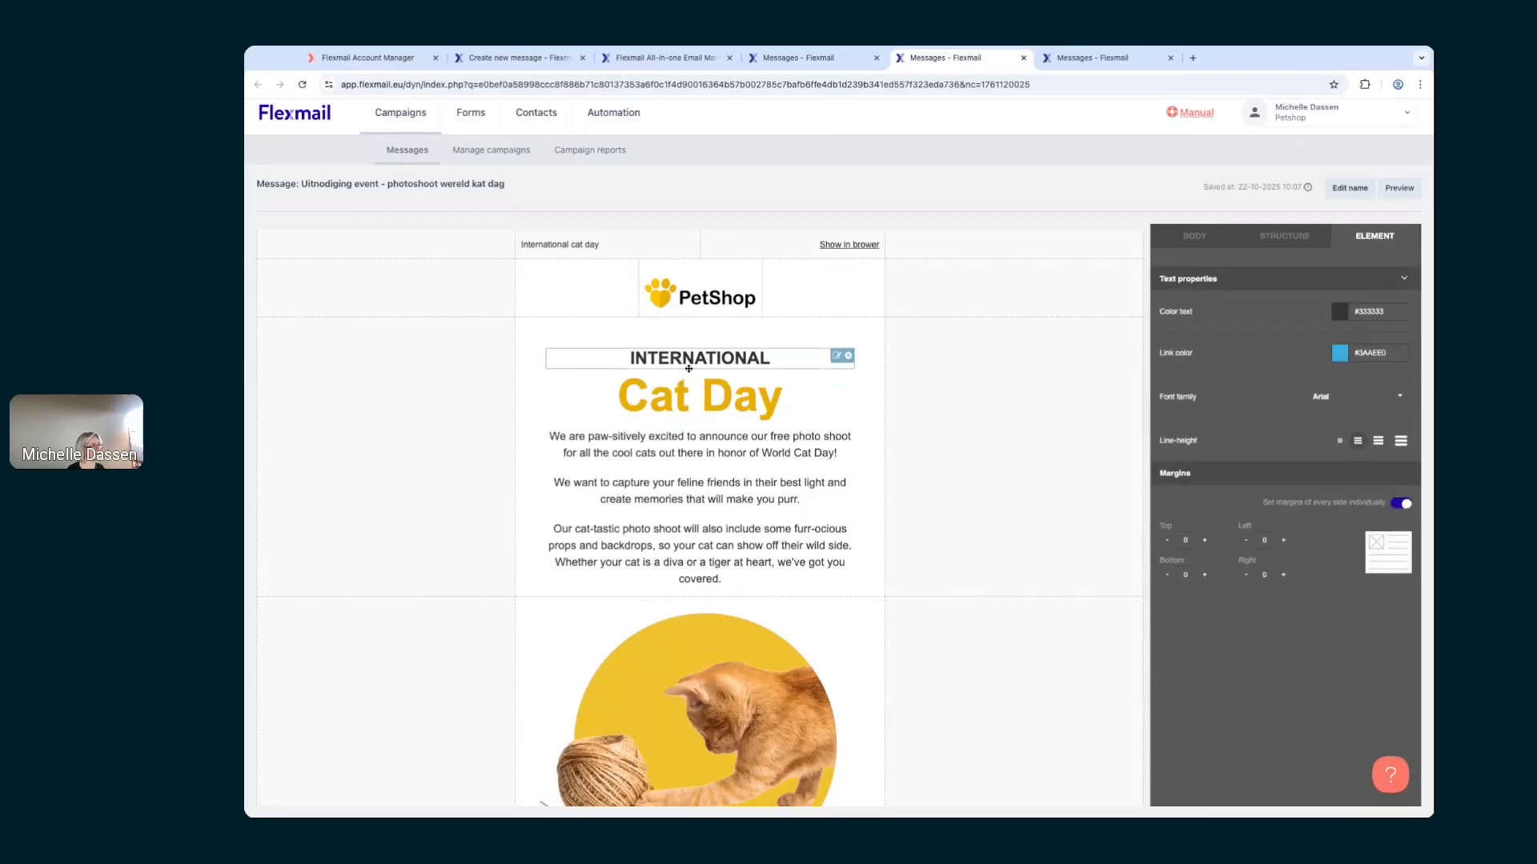
{"action": "left_click", "coordinate": [536, 62]}
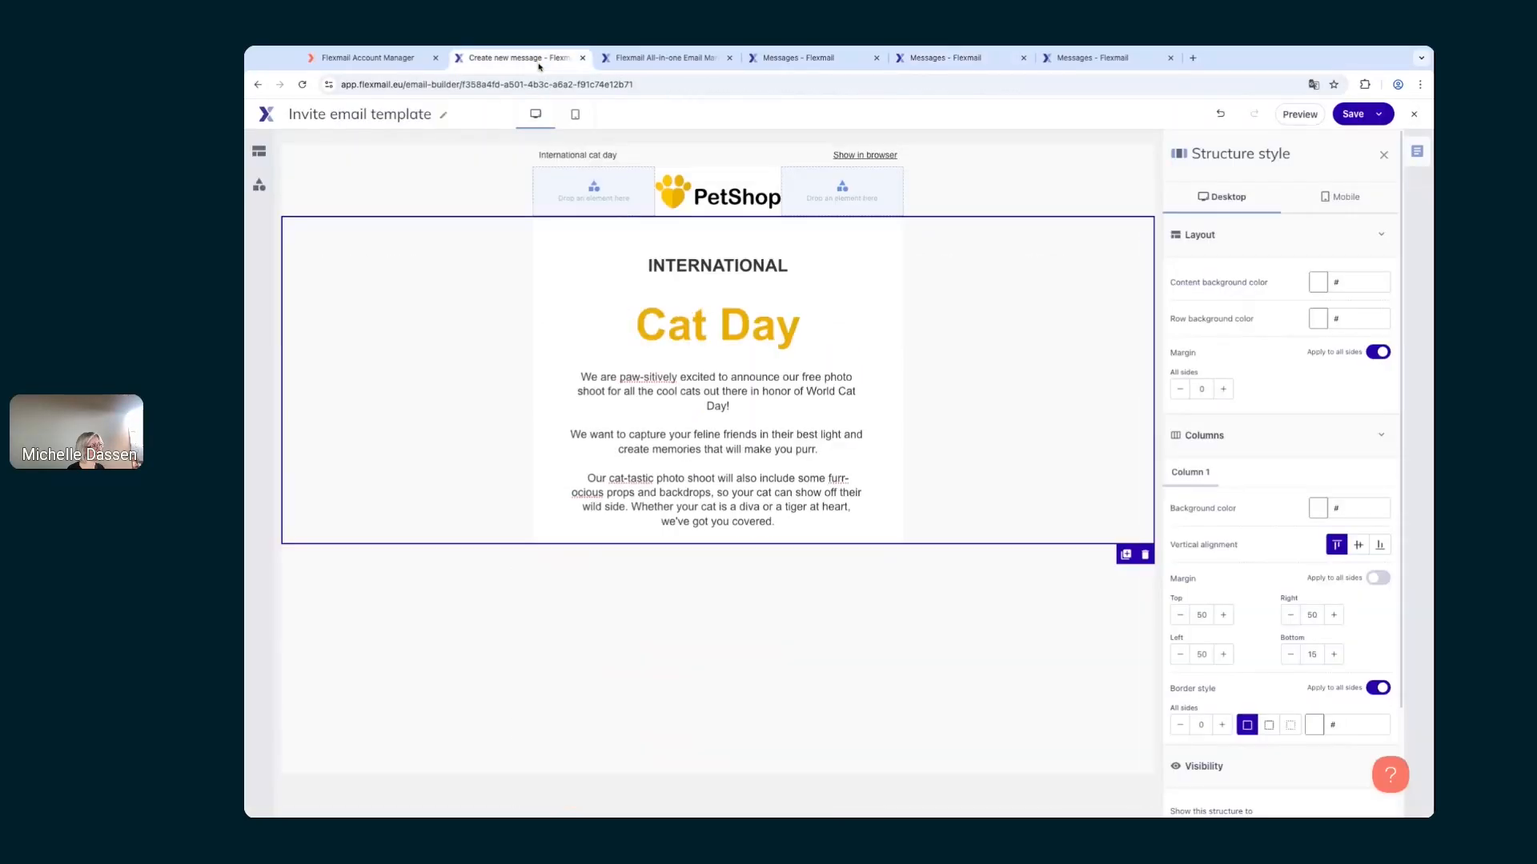
{"action": "left_click", "coordinate": [710, 259]}
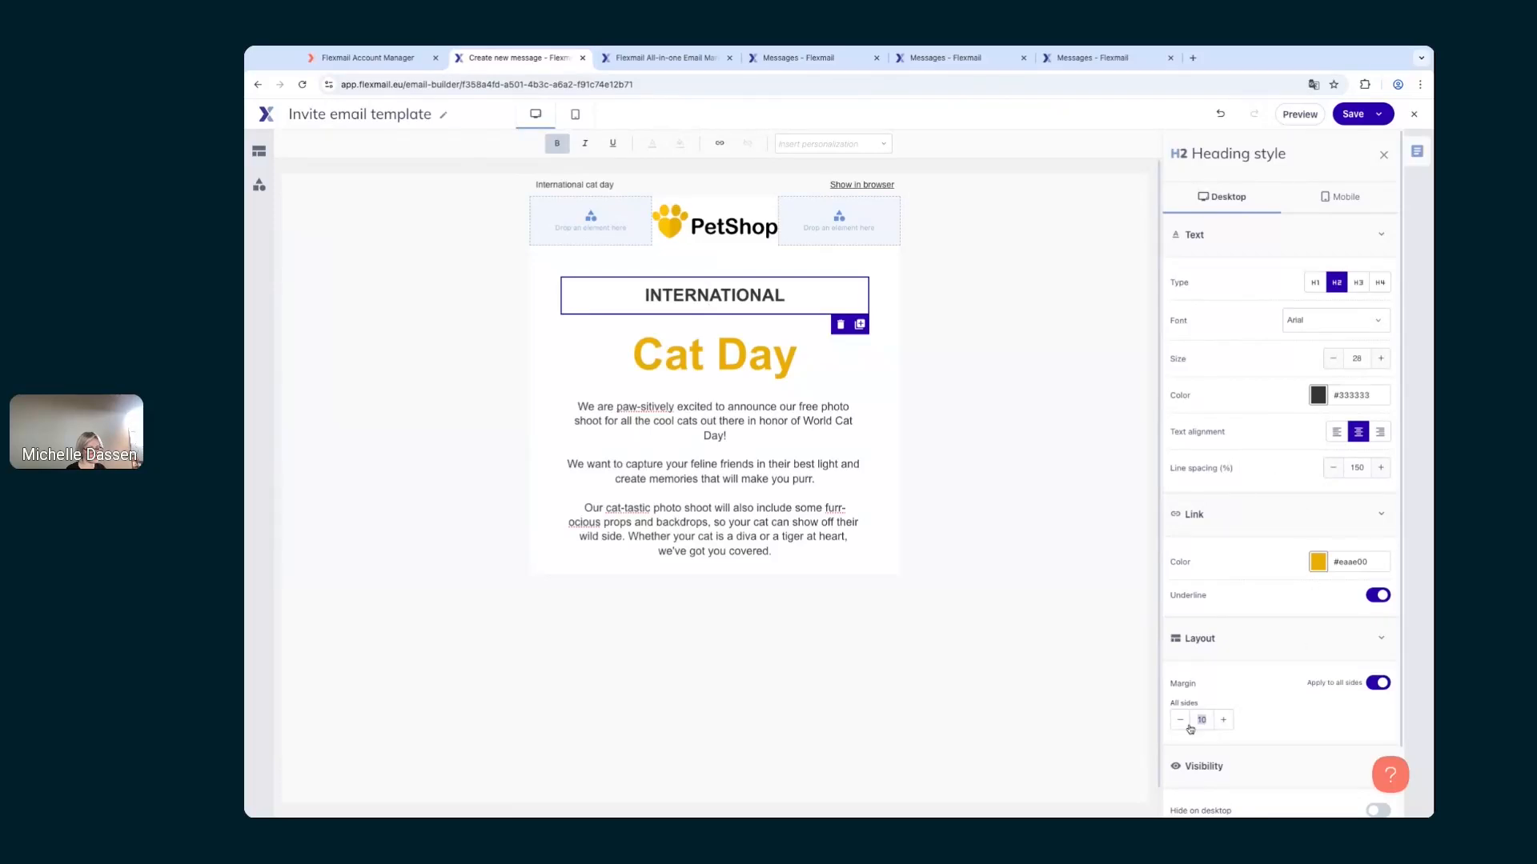
{"action": "type", "text": "0"}
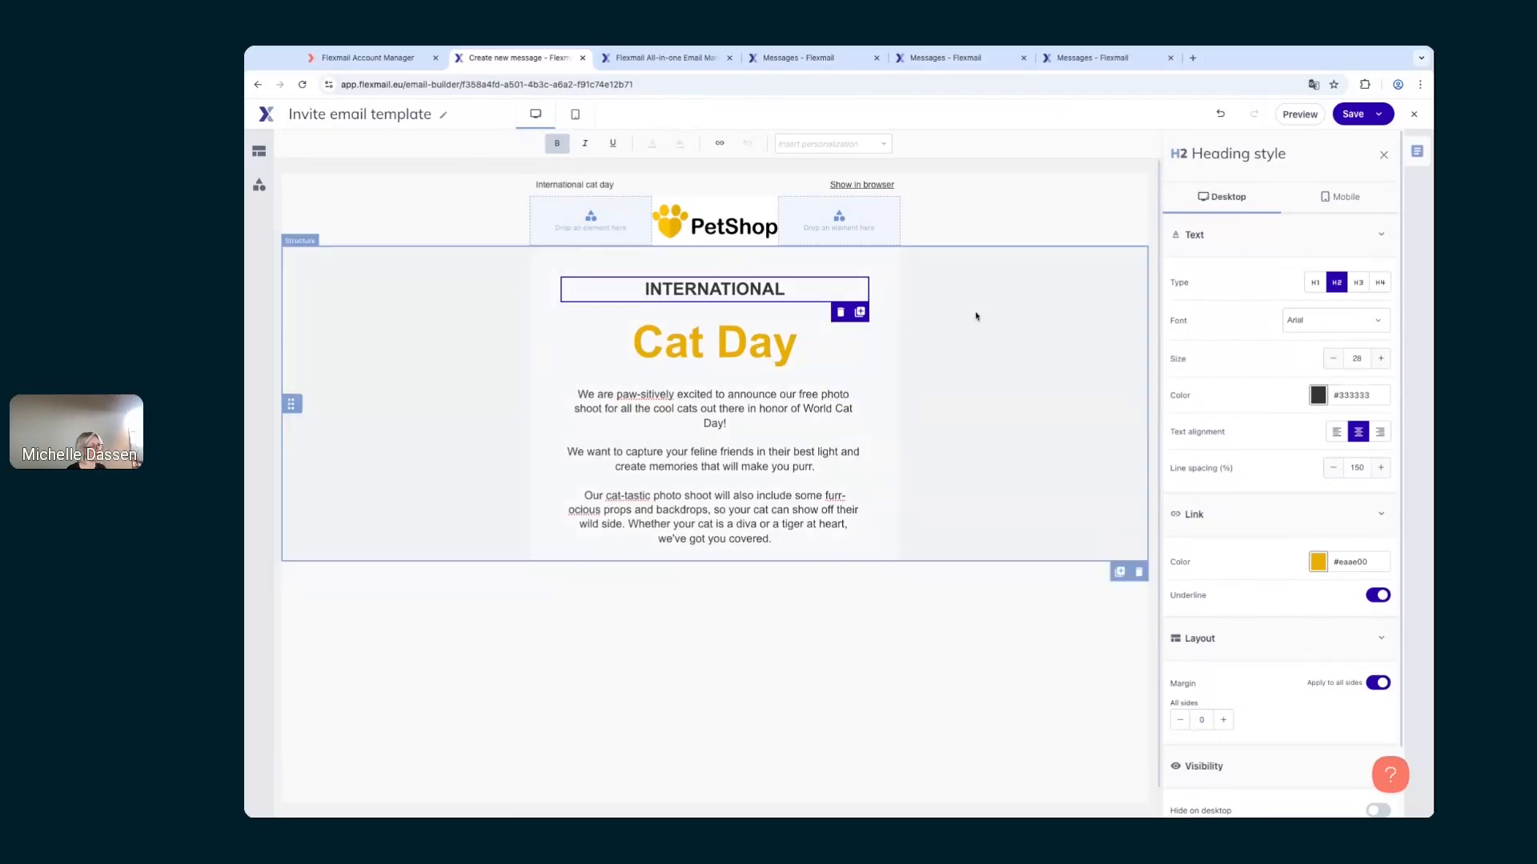
Step: Set the "Cat Day" heading's margin to 0 on all sides
{"action": "left_click", "coordinate": [848, 343]}
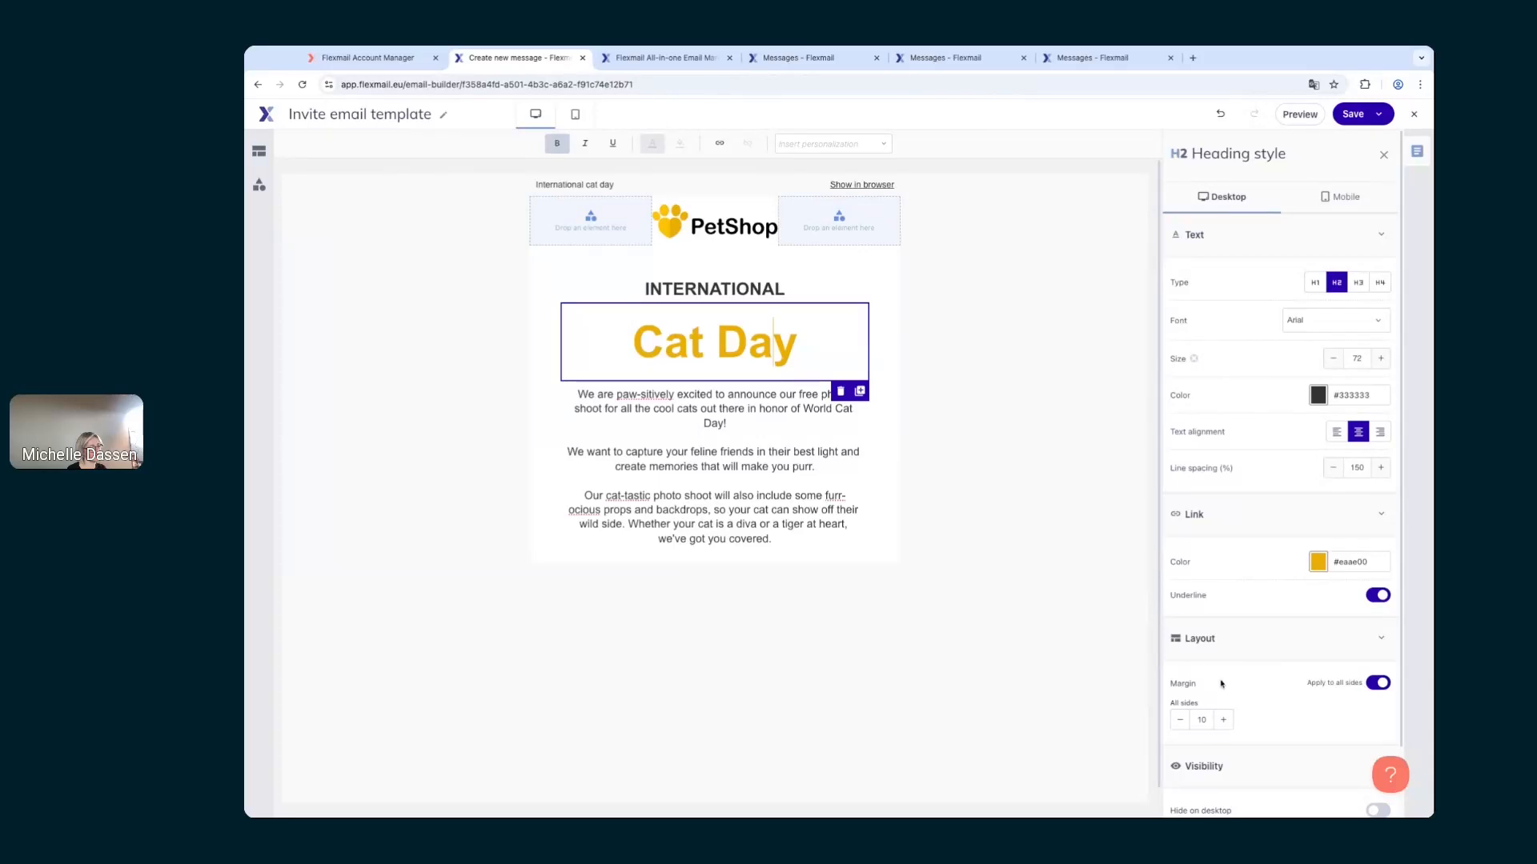
{"action": "double_click", "coordinate": [1203, 719]}
{"action": "type", "text": "0"}
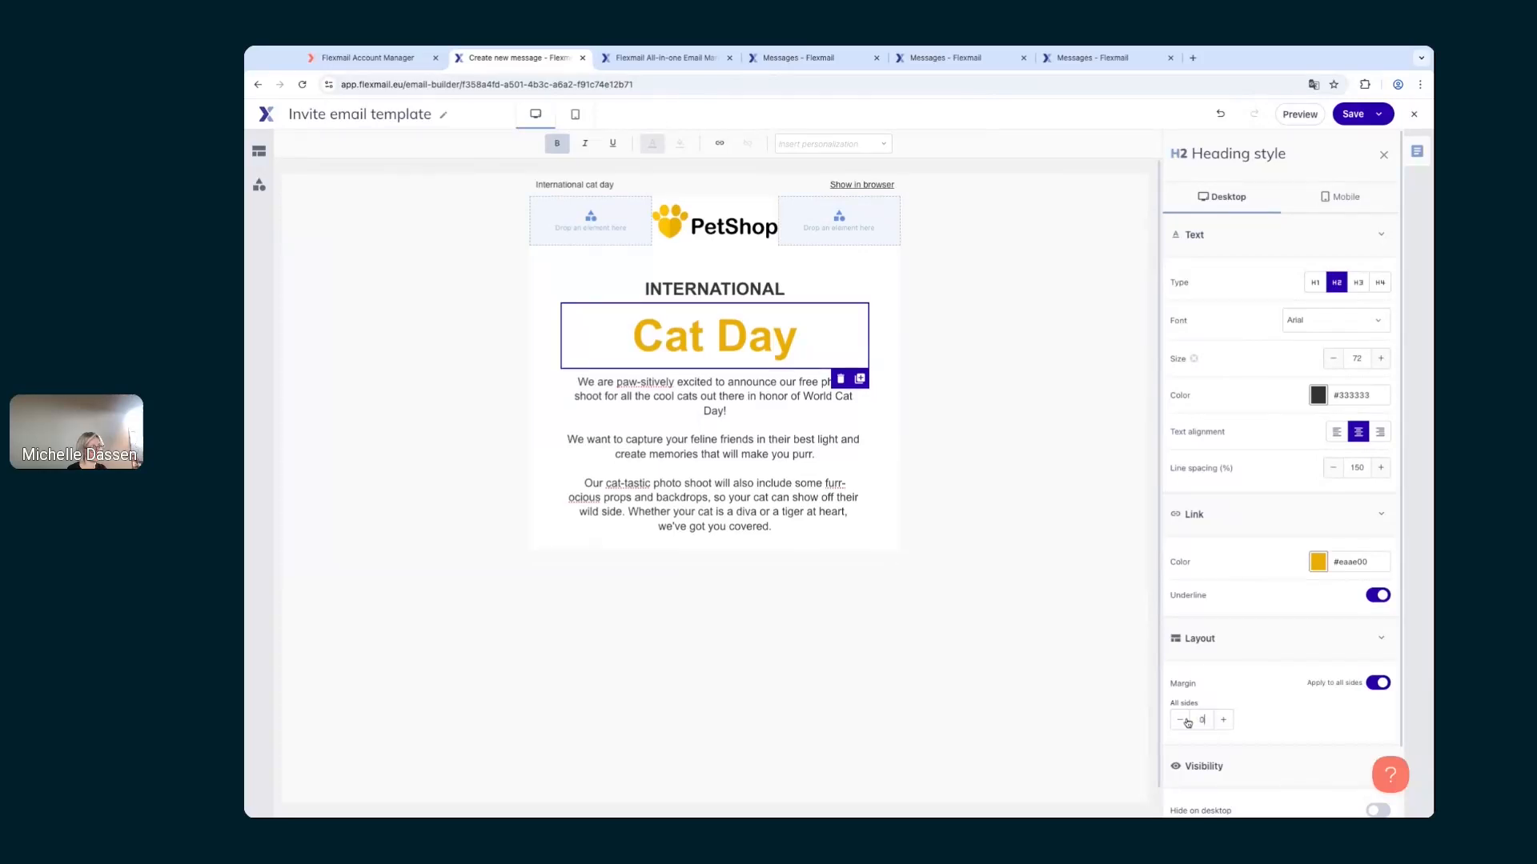
{"action": "left_click", "coordinate": [952, 466]}
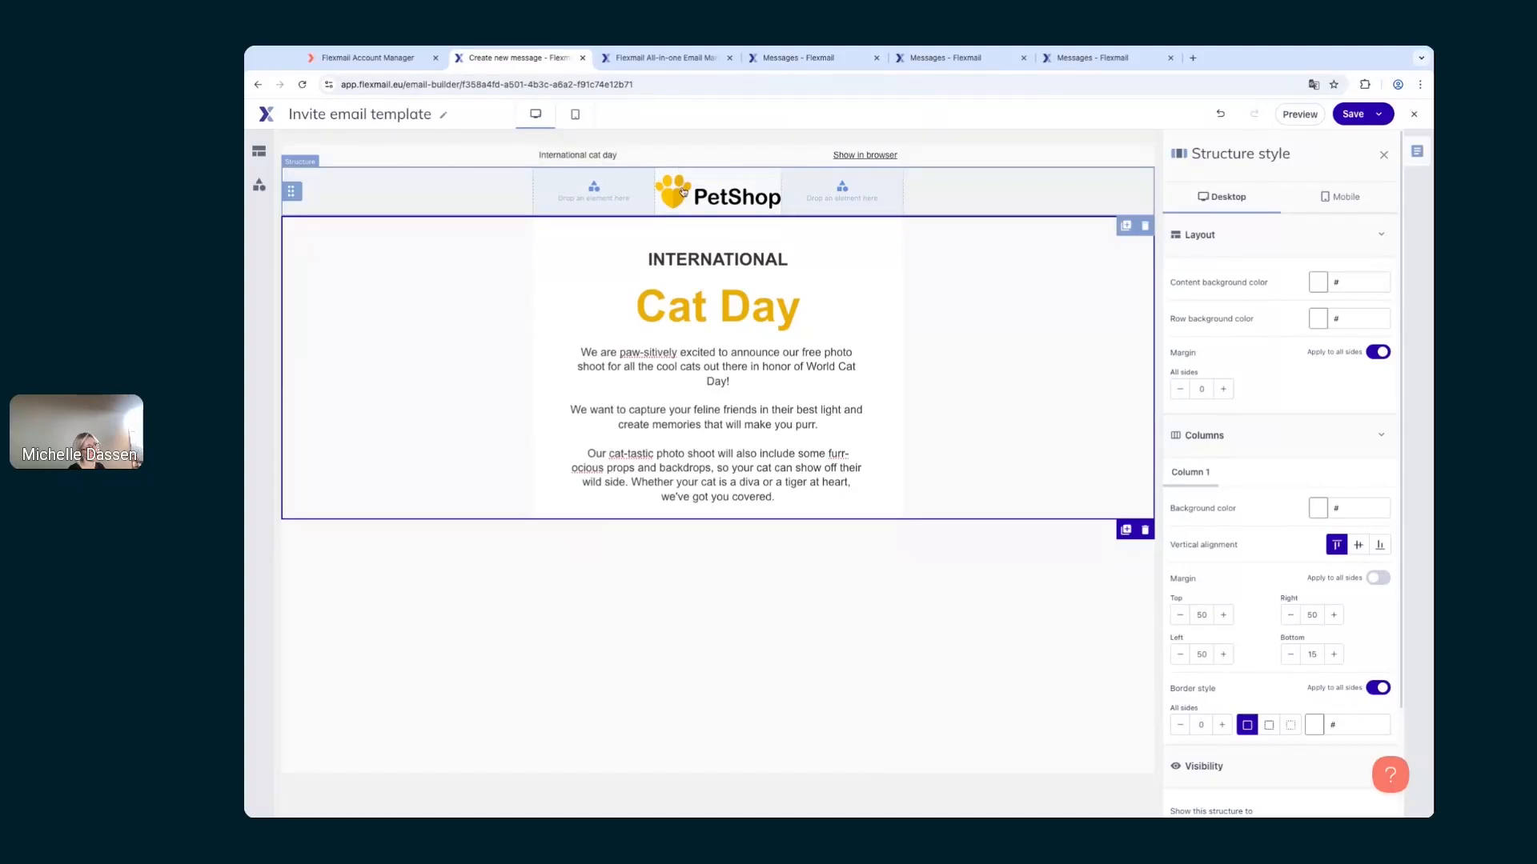
Step: Give the logo structure's middle column a margin of 15 on all sides
{"action": "left_click", "coordinate": [1034, 189]}
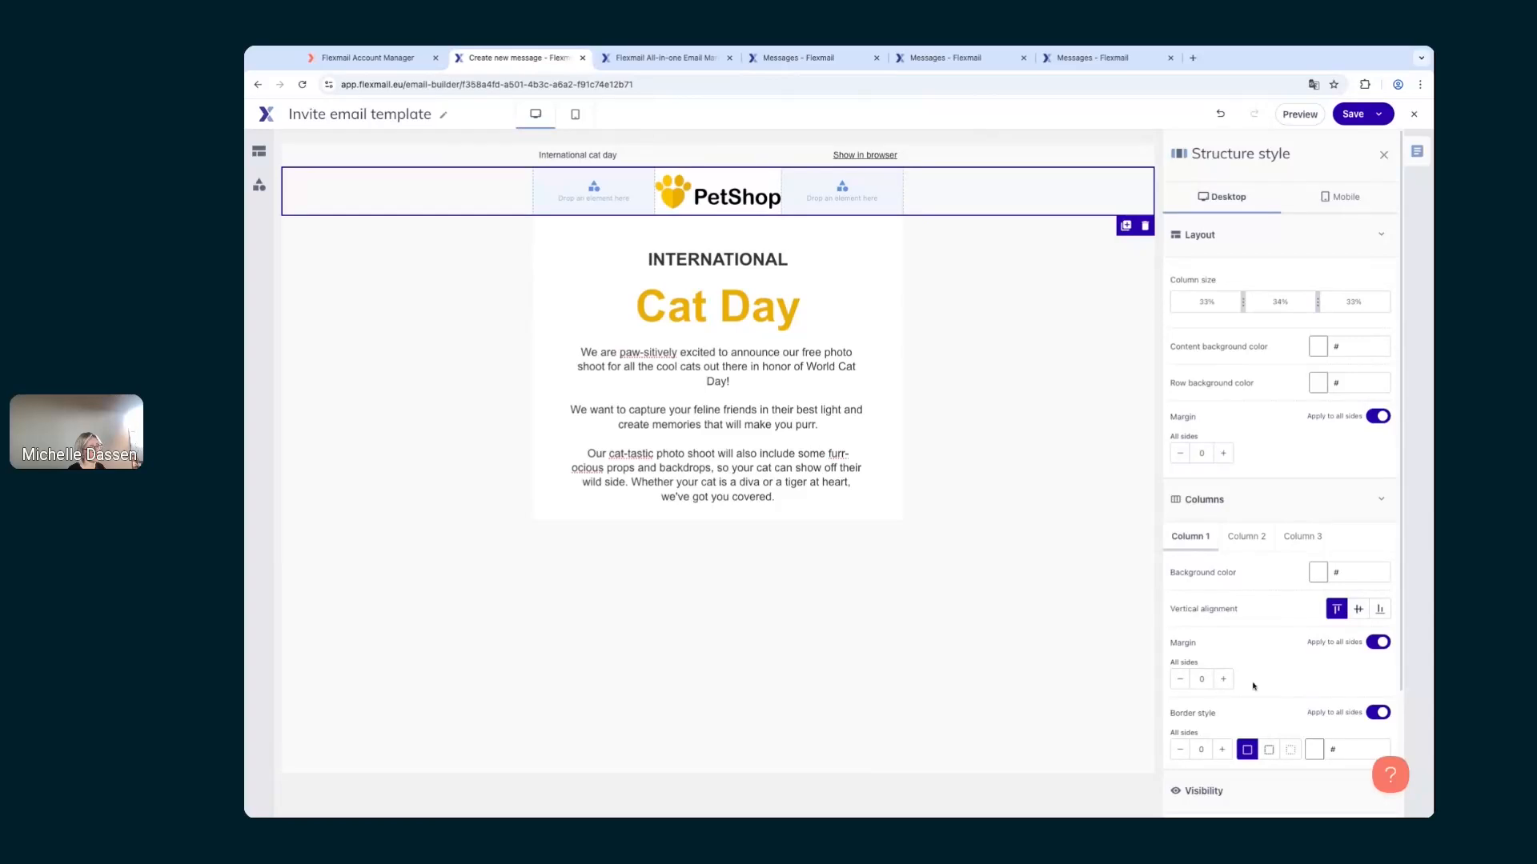
{"action": "left_click", "coordinate": [1378, 642]}
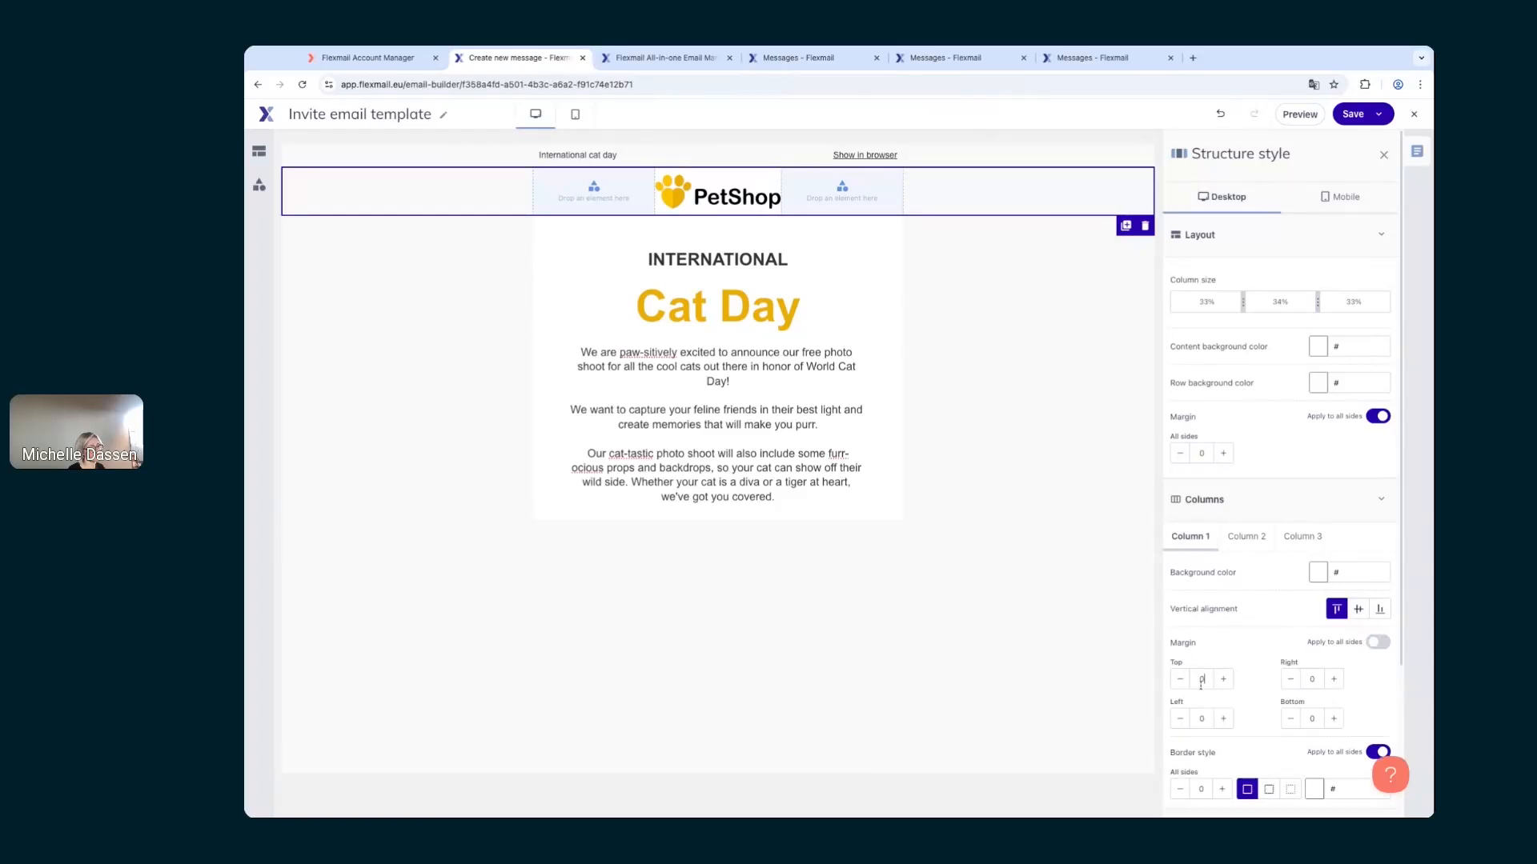
{"action": "left_click", "coordinate": [1246, 537]}
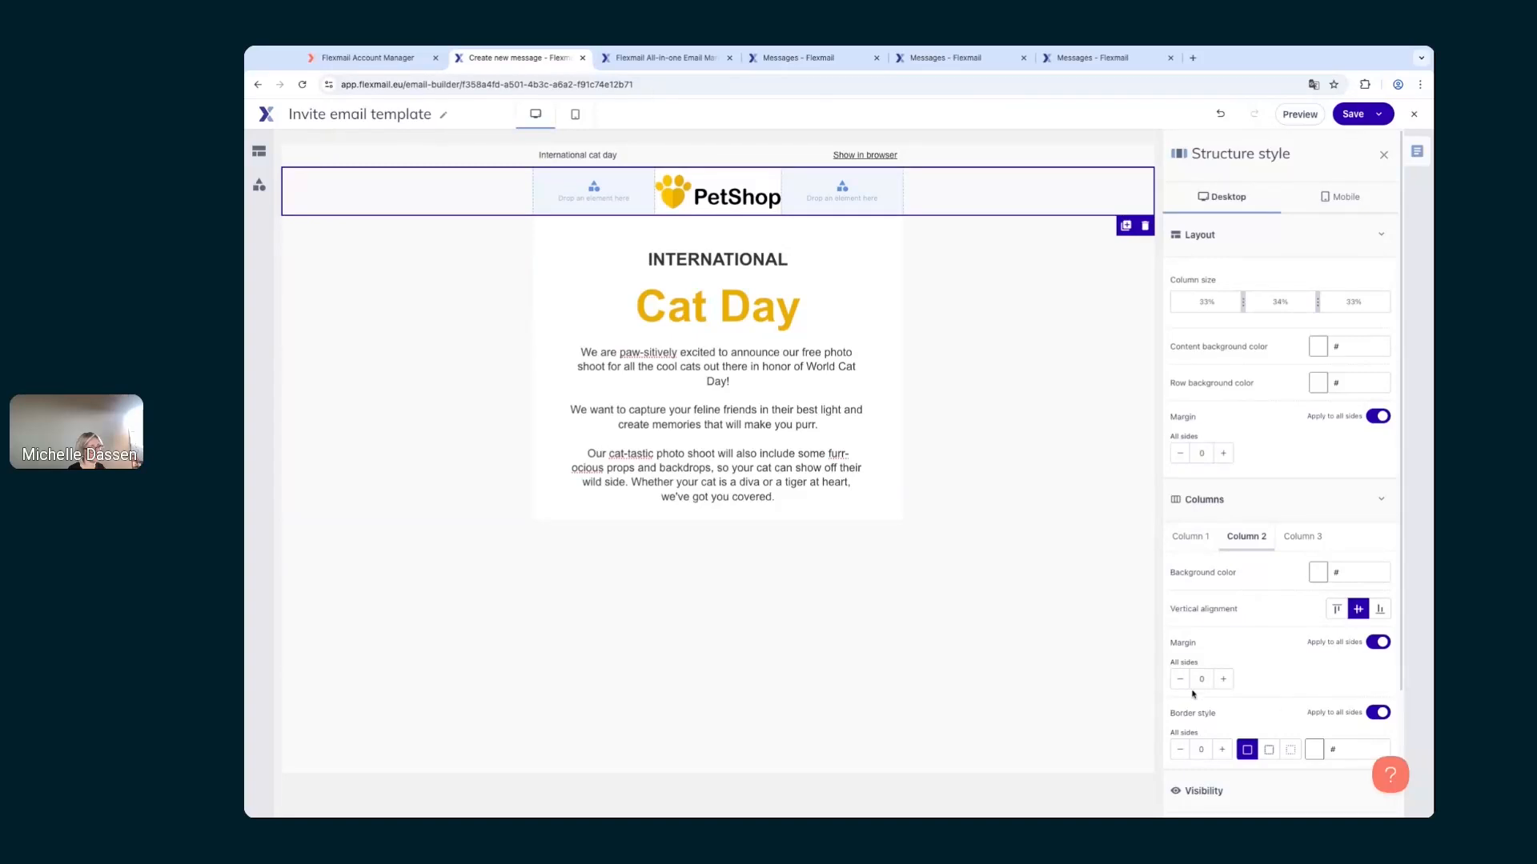
{"action": "left_click", "coordinate": [1379, 643]}
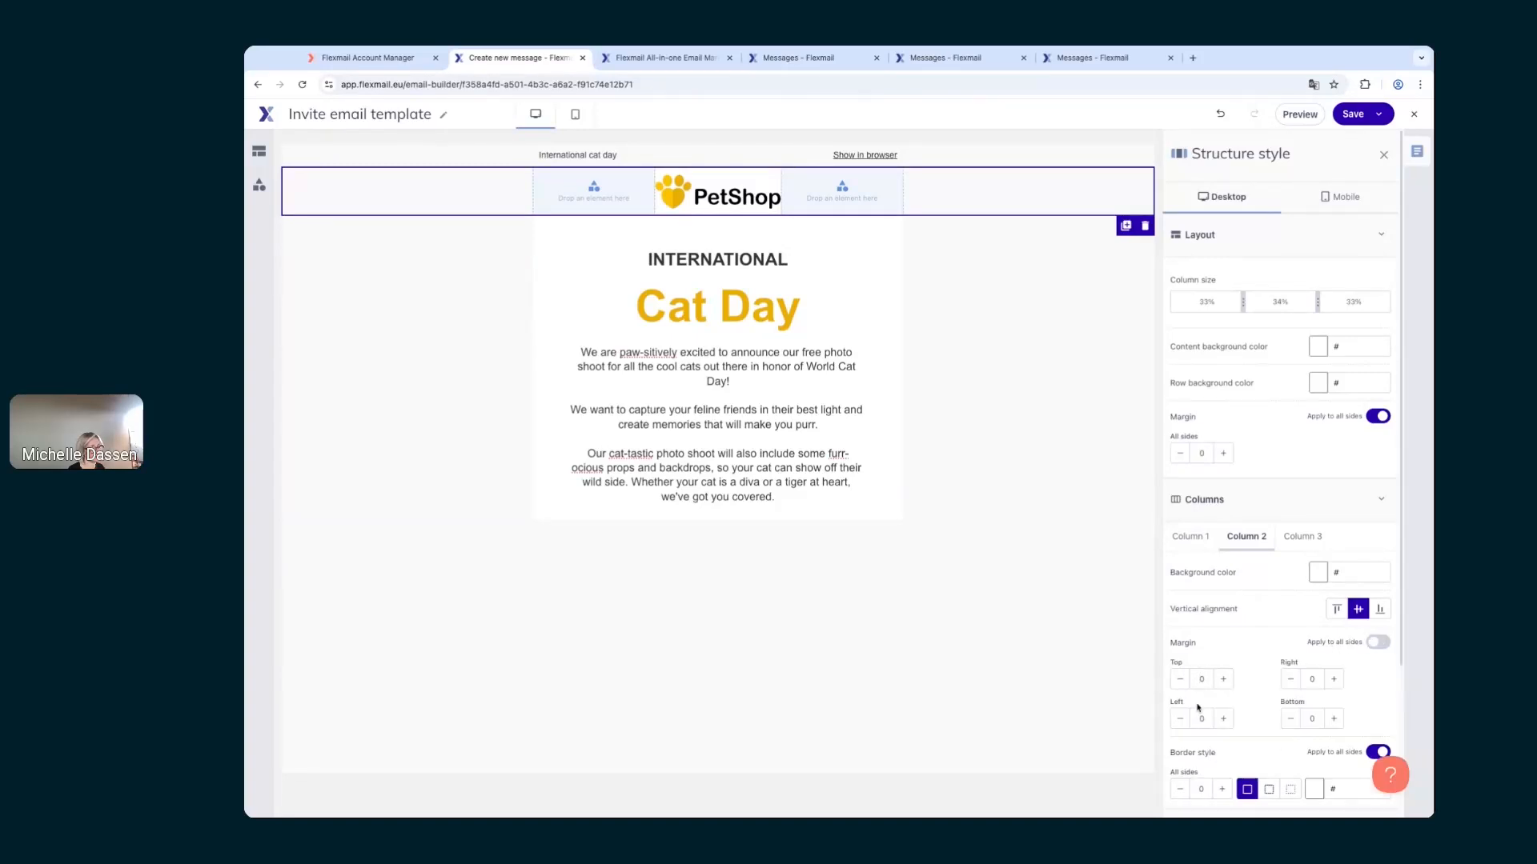
{"action": "left_click", "coordinate": [1379, 643]}
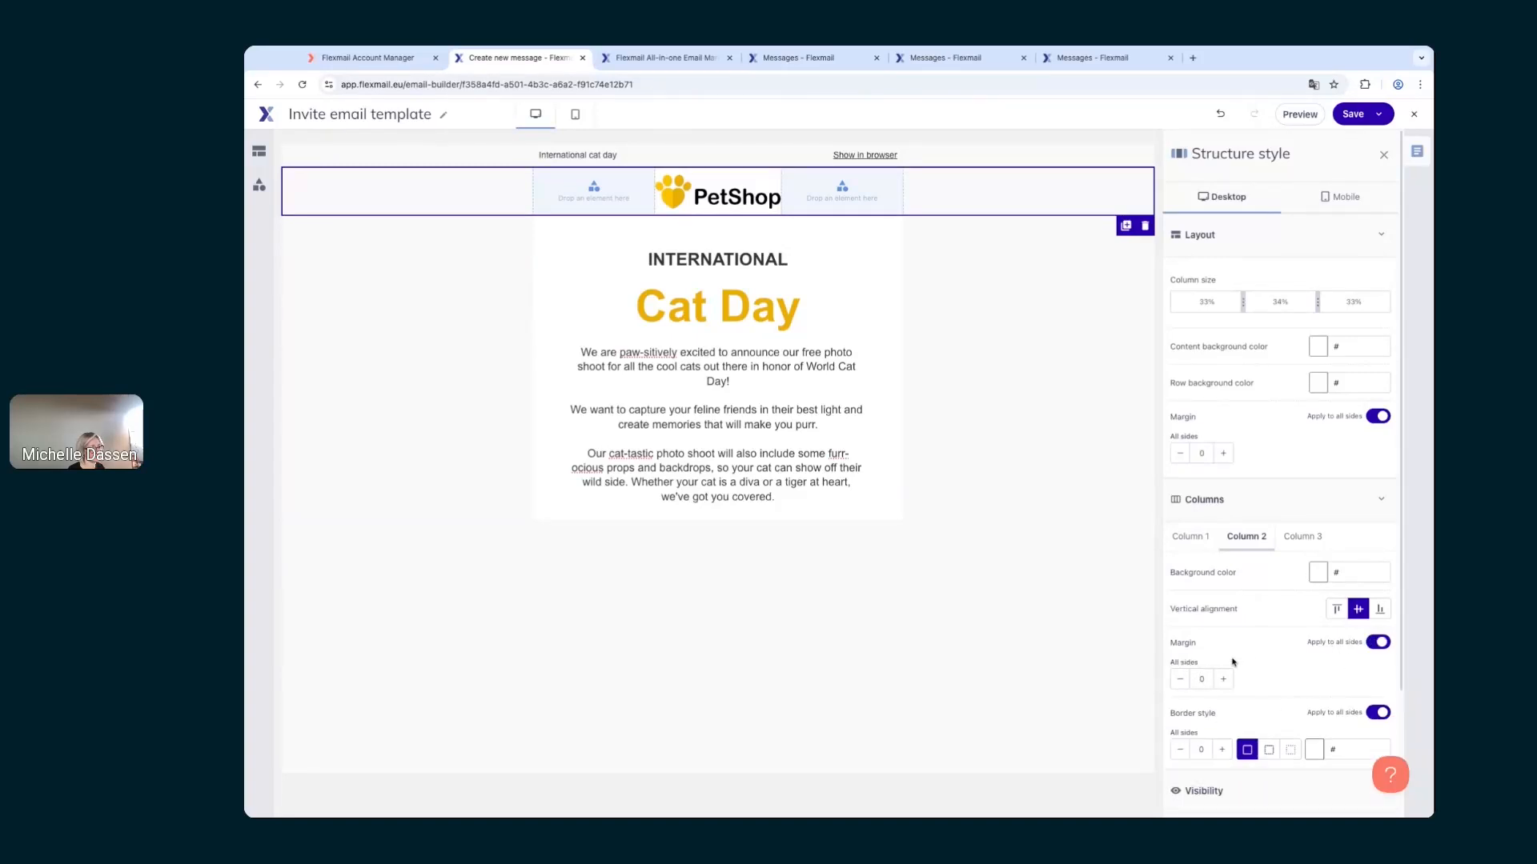
{"action": "double_click", "coordinate": [1202, 679]}
{"action": "type", "text": "15"}
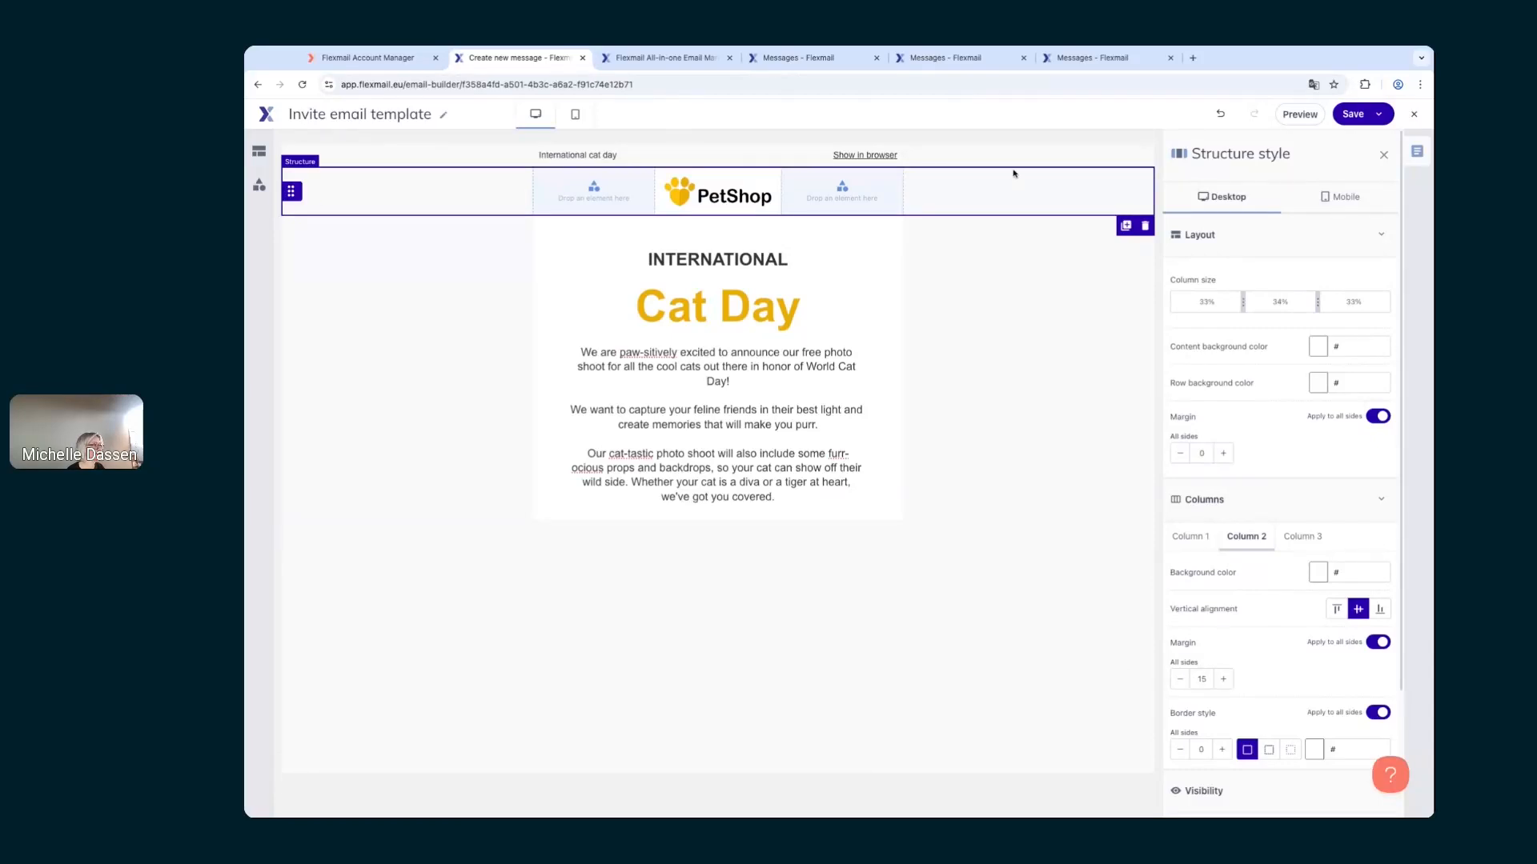
Step: Set the margins of the logo structure's first and third columns to 15 on all sides
{"action": "left_click", "coordinate": [1190, 539]}
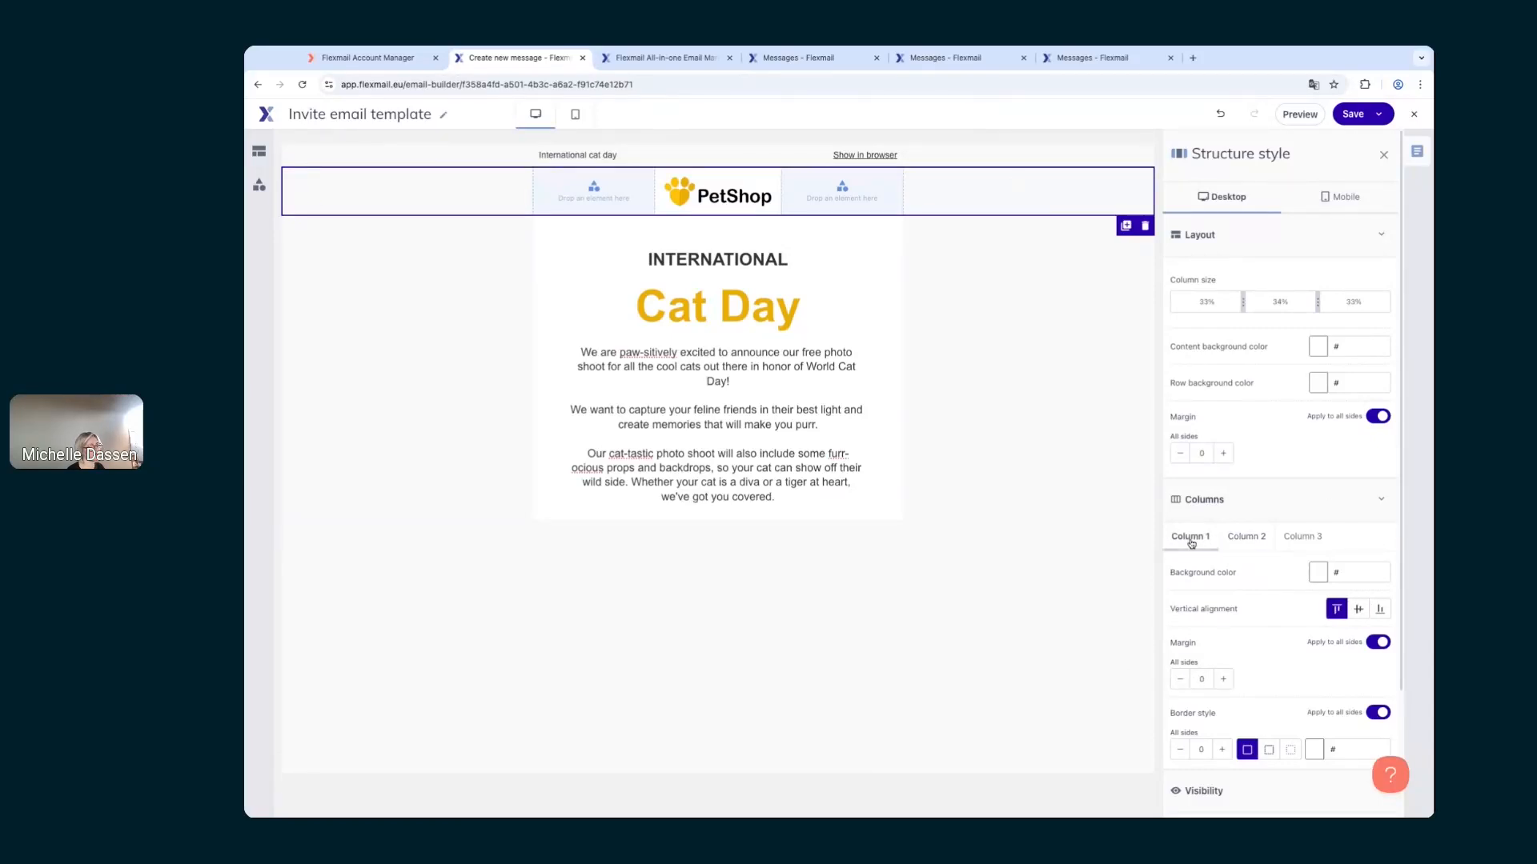
{"action": "type", "text": "15"}
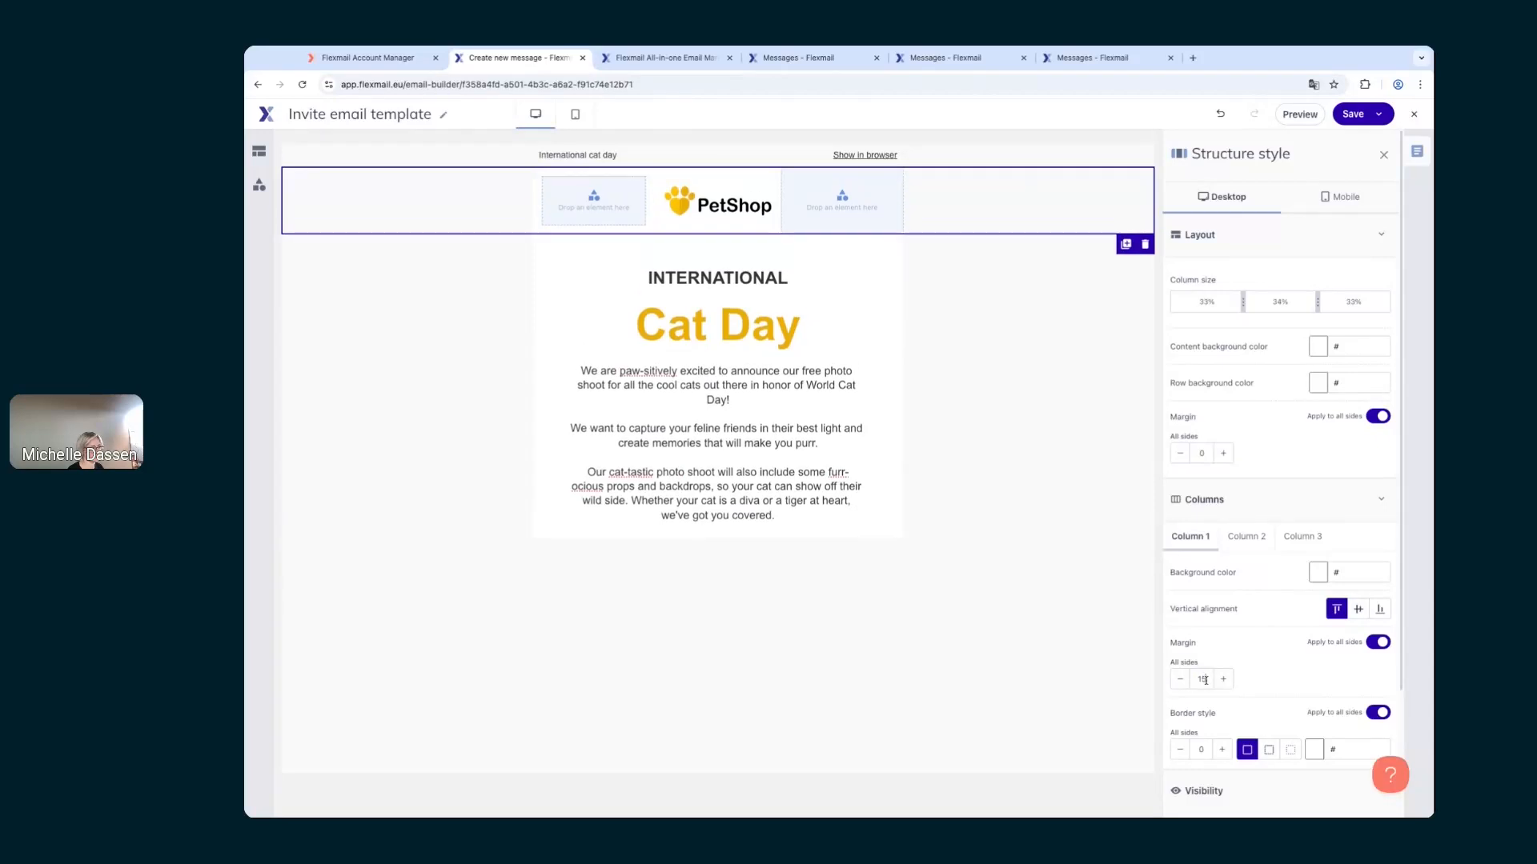
{"action": "left_click", "coordinate": [1288, 539]}
{"action": "type", "text": "15"}
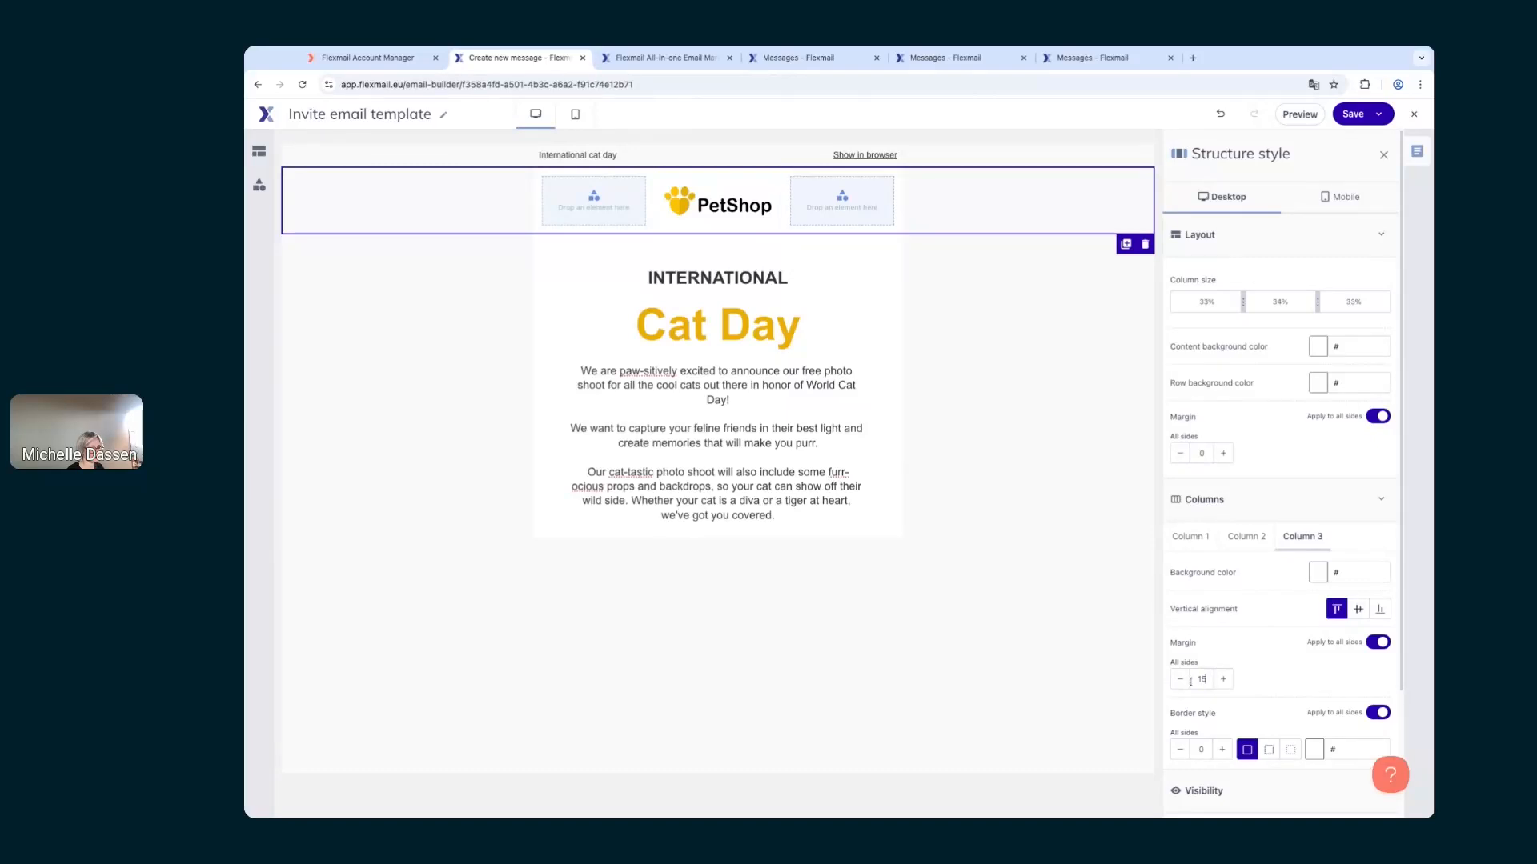
{"action": "left_click", "coordinate": [1100, 474]}
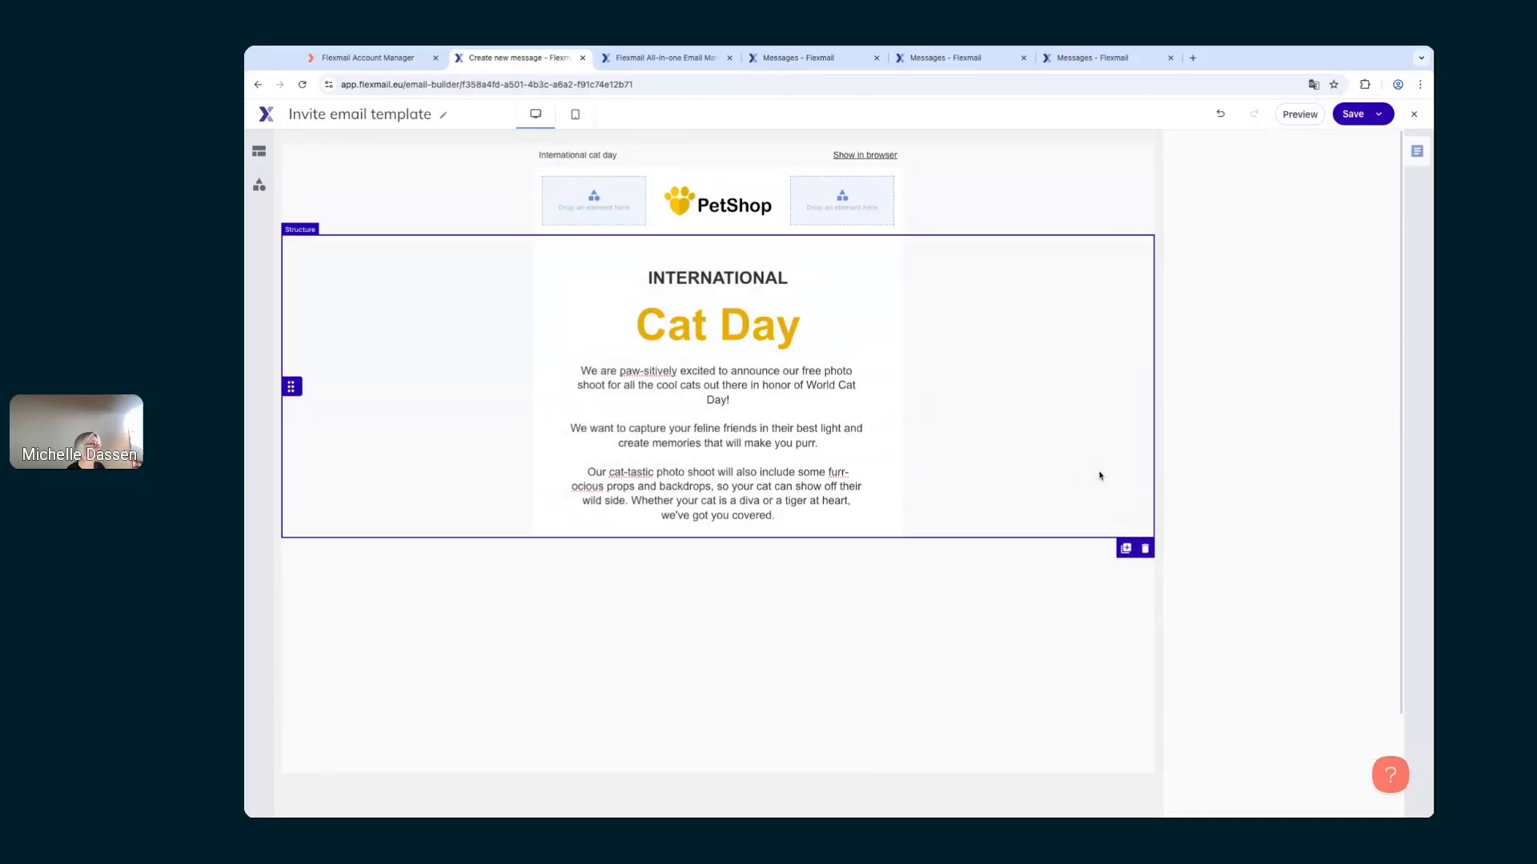
{"action": "left_click", "coordinate": [1000, 192]}
{"action": "left_click", "coordinate": [1065, 309]}
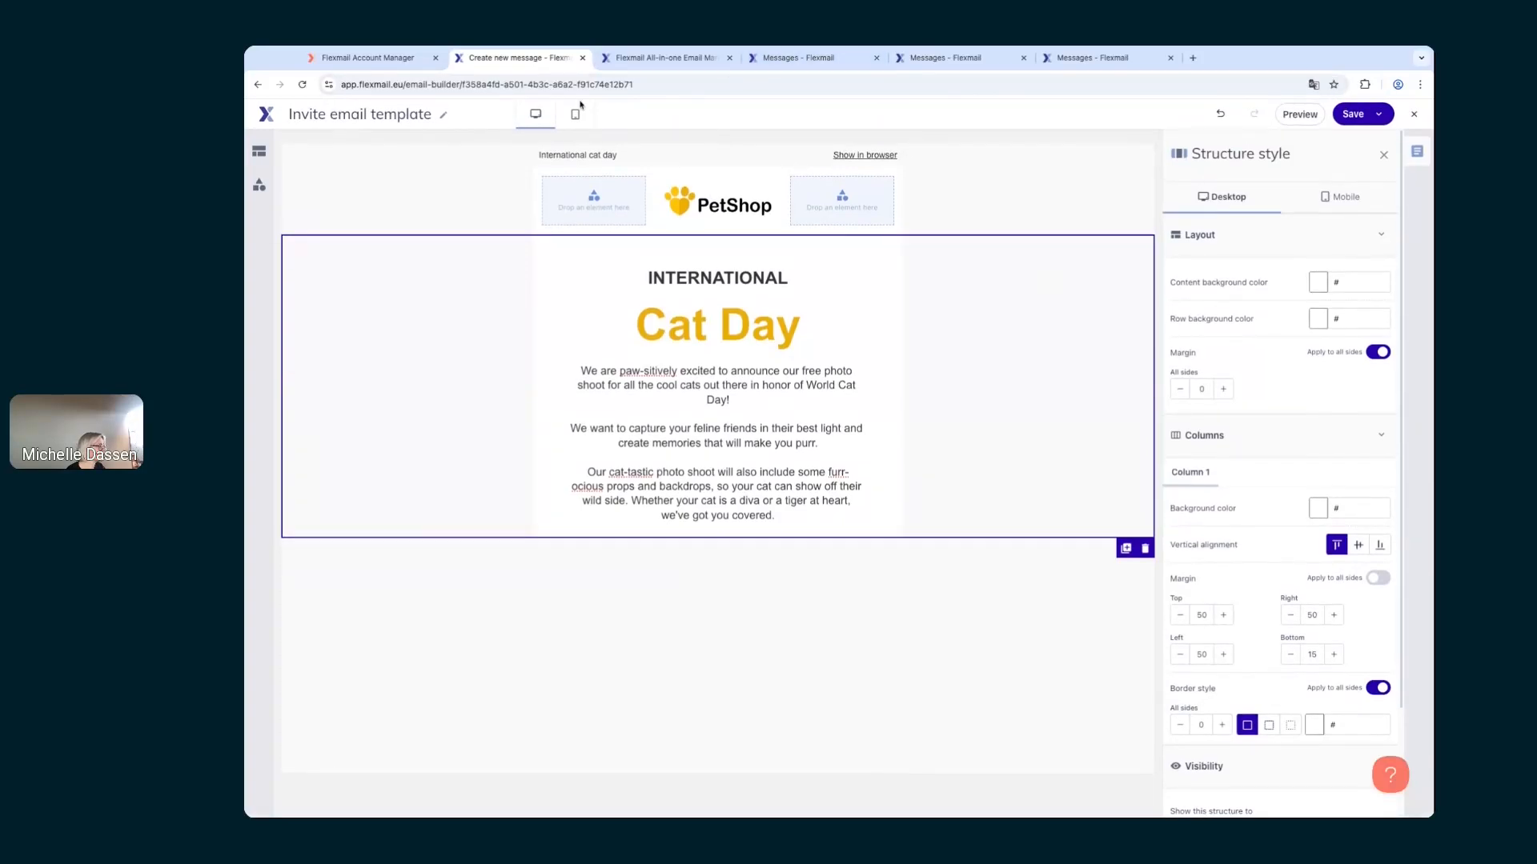
Step: Check the old message's preview and add a 100% structure with an image element below the invitation text
{"action": "left_click", "coordinate": [665, 58]}
{"action": "scroll", "coordinate": [871, 776], "scroll_direction": "down", "scroll_amount": 3}
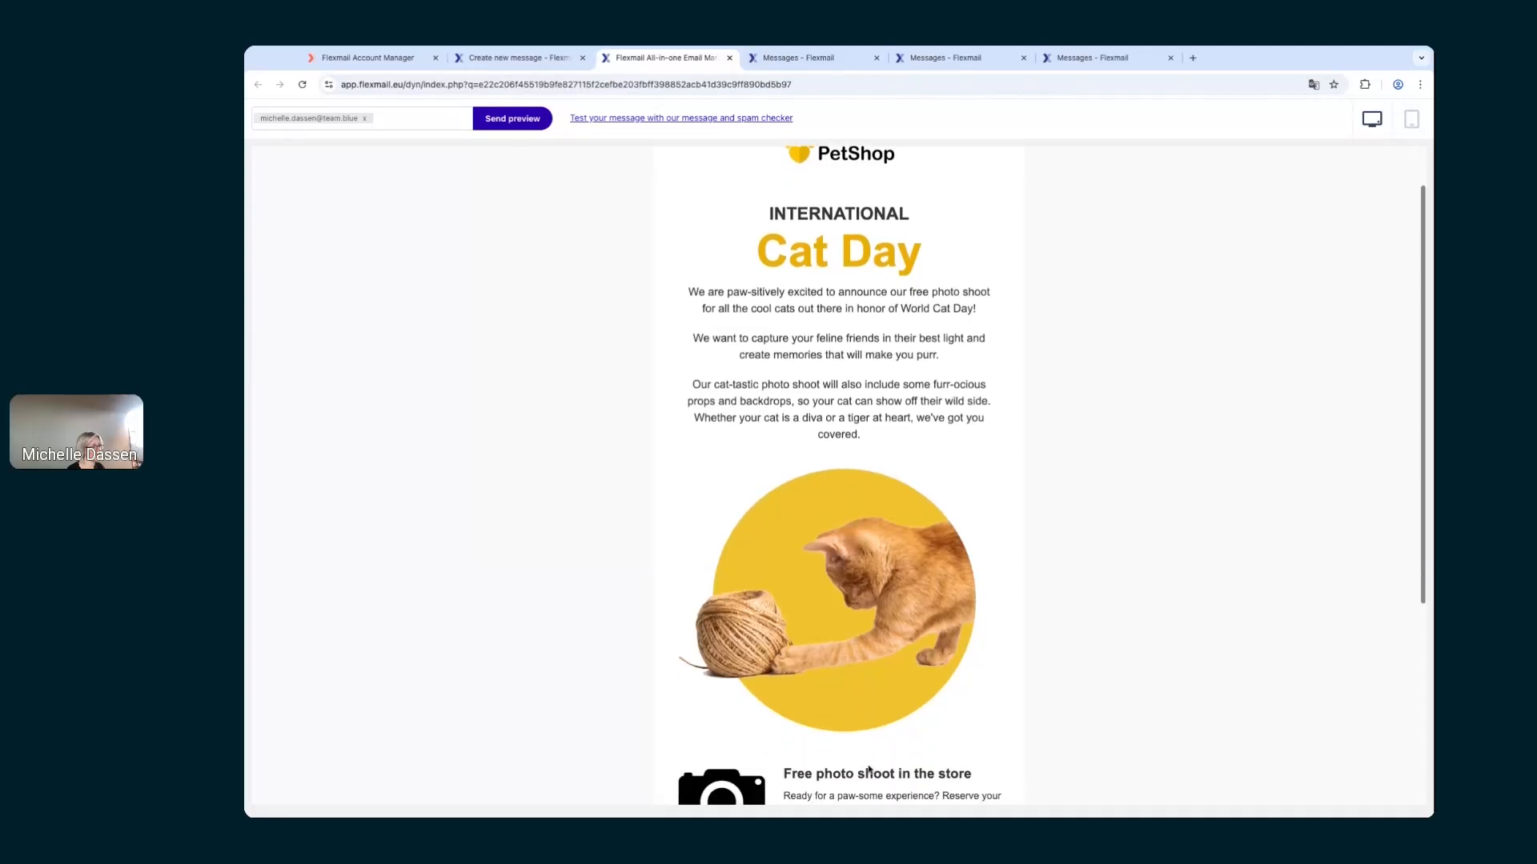
{"action": "left_click", "coordinate": [486, 57]}
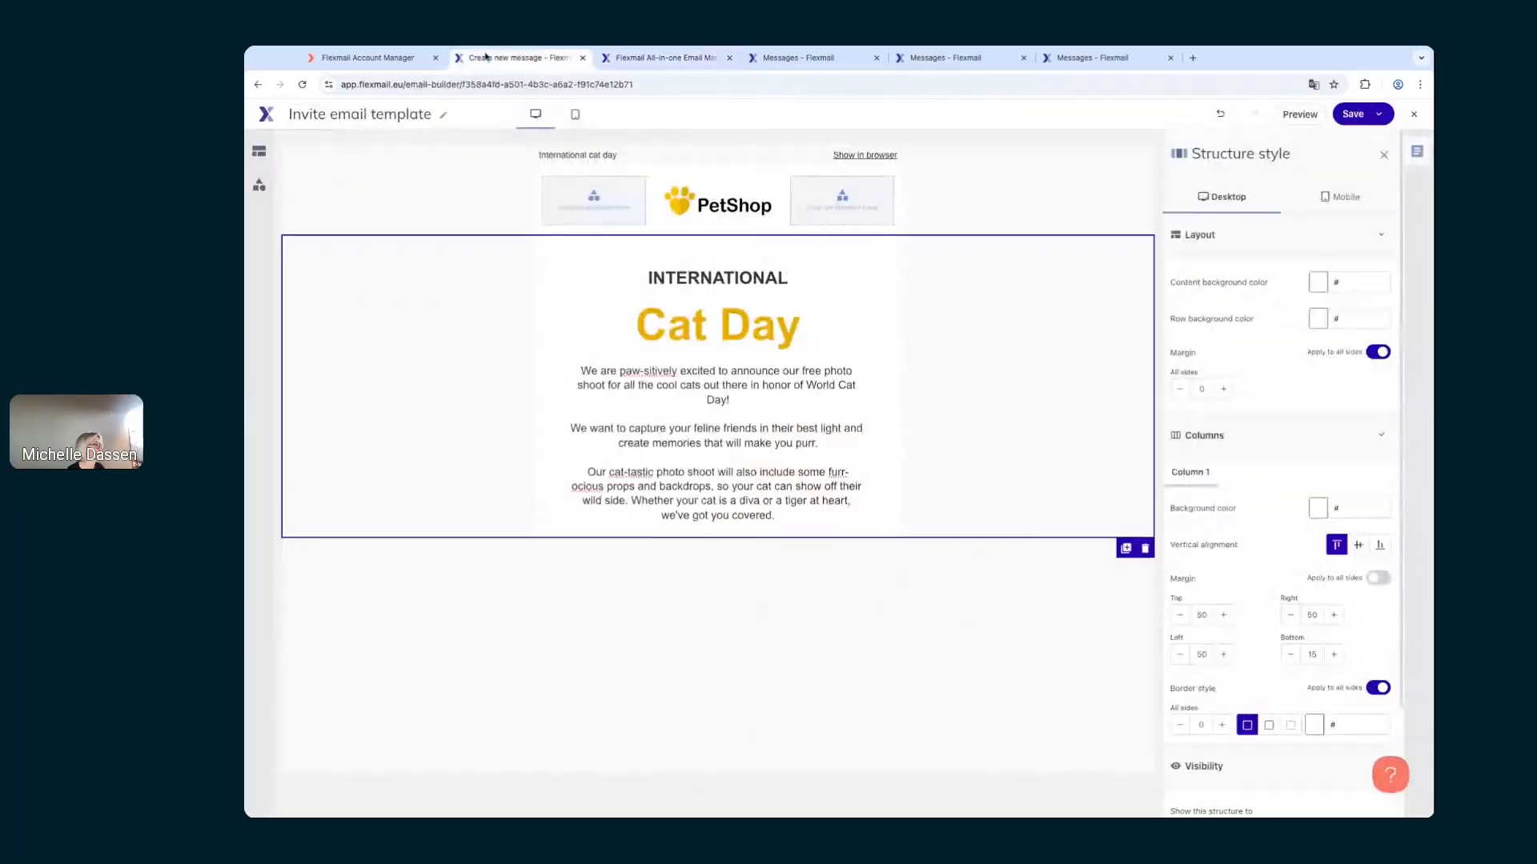
{"action": "left_click", "coordinate": [266, 158]}
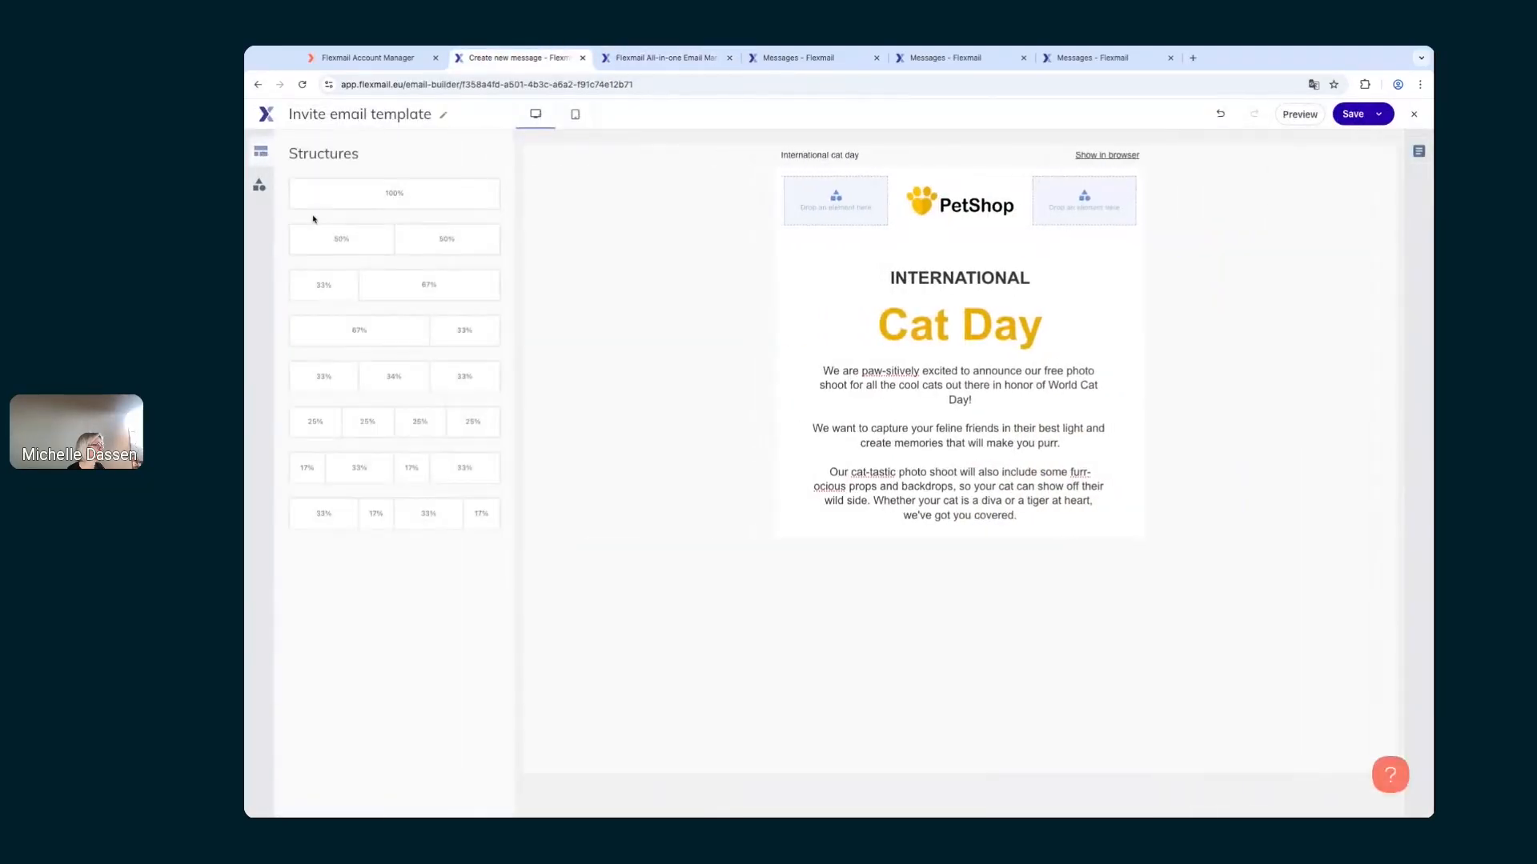
{"action": "left_click", "coordinate": [349, 200]}
{"action": "left_click_drag", "start_coordinate": [350, 199], "coordinate": [878, 569]}
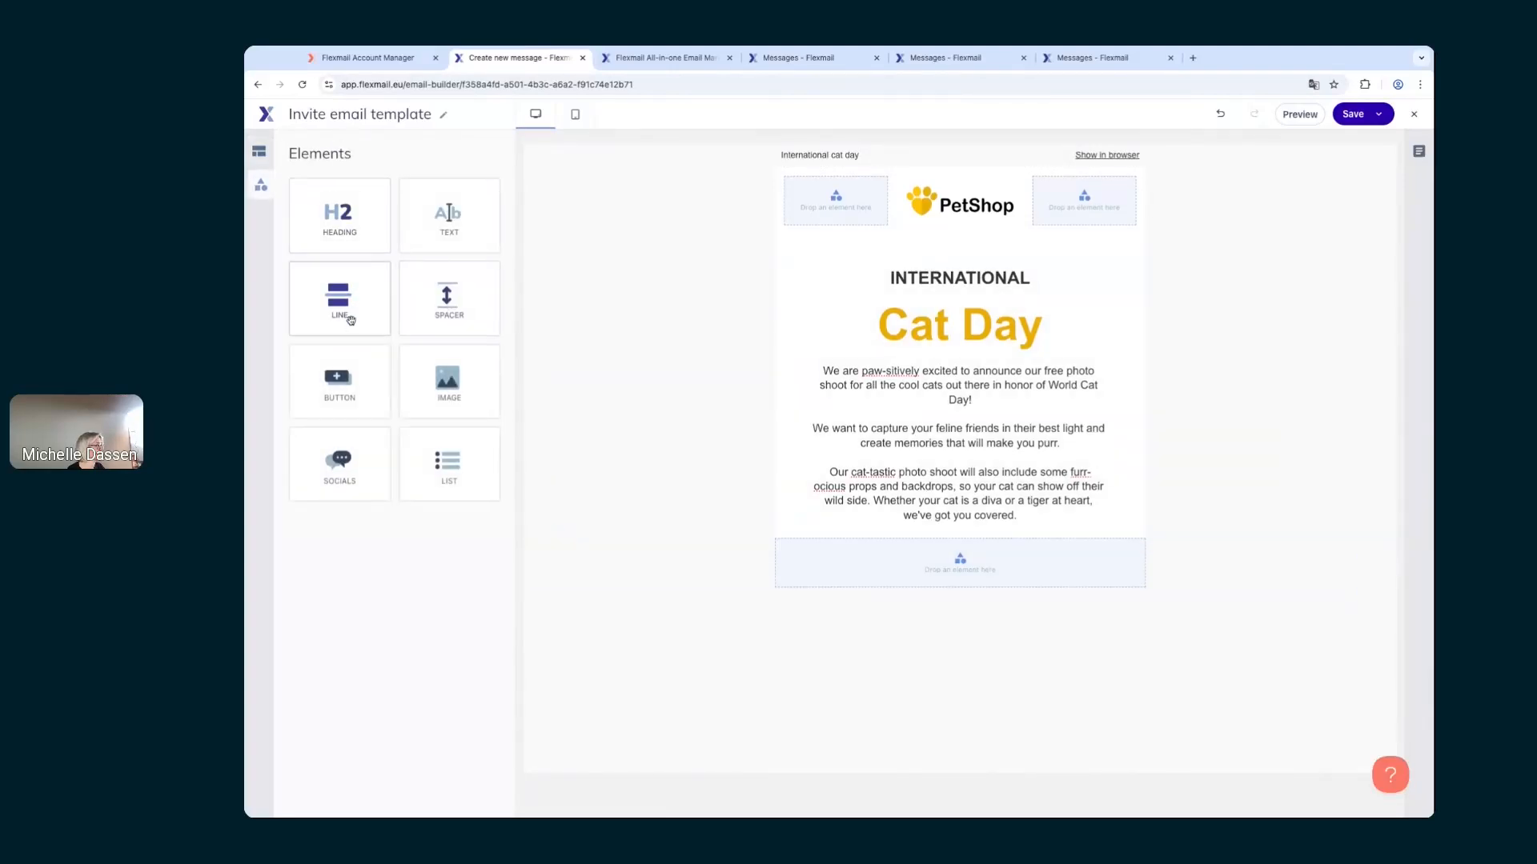
{"action": "left_click_drag", "start_coordinate": [446, 378], "coordinate": [1033, 564]}
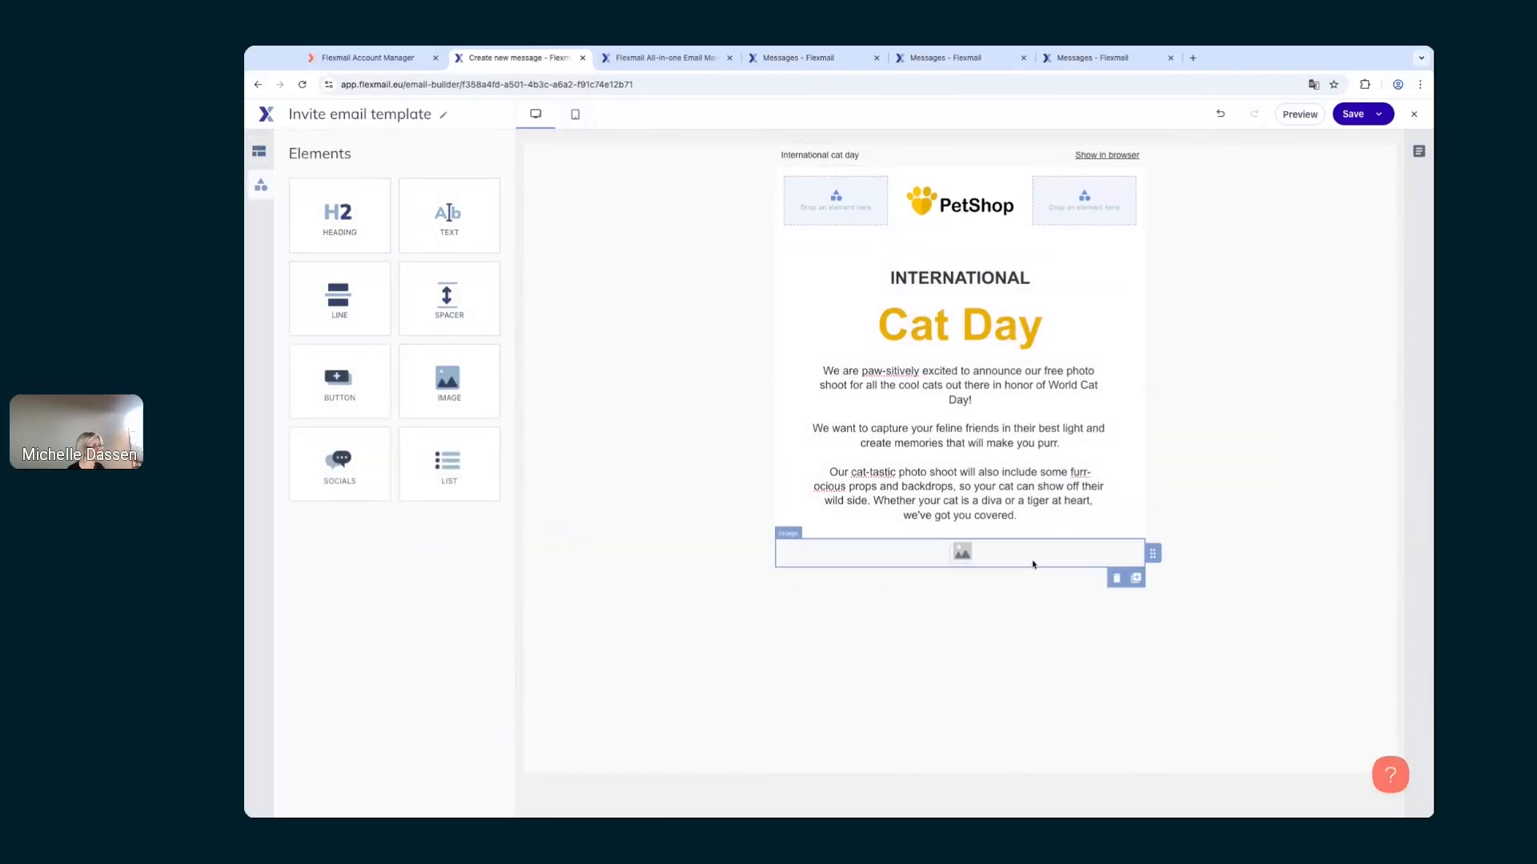
Step: Insert cat-circle.png from the photoshoot folder into the image element below the invitation text
{"action": "left_click", "coordinate": [1215, 282]}
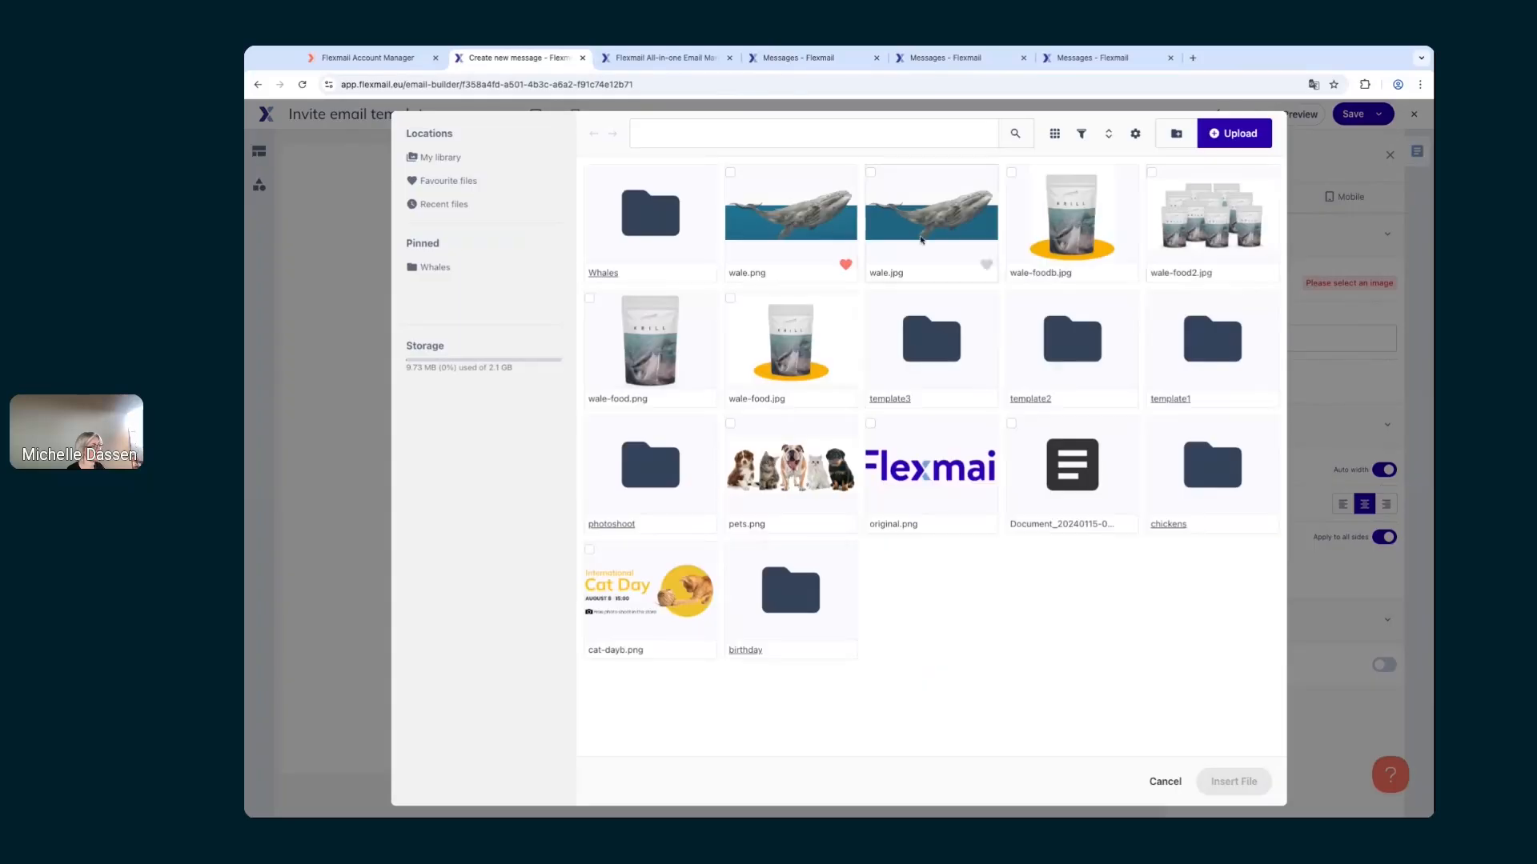
{"action": "left_click", "coordinate": [995, 298]}
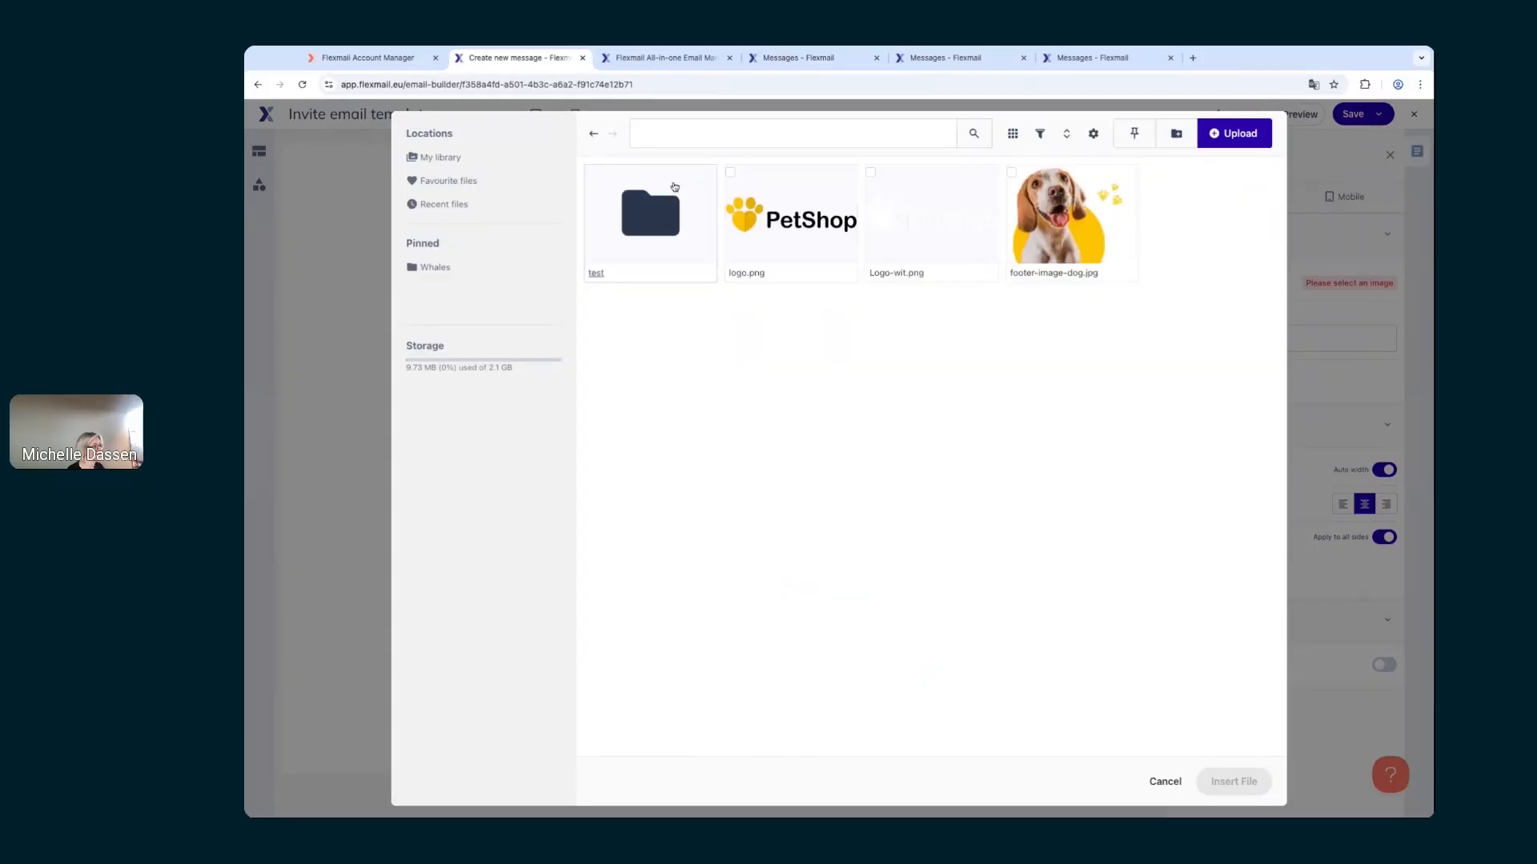
{"action": "left_click", "coordinate": [595, 138]}
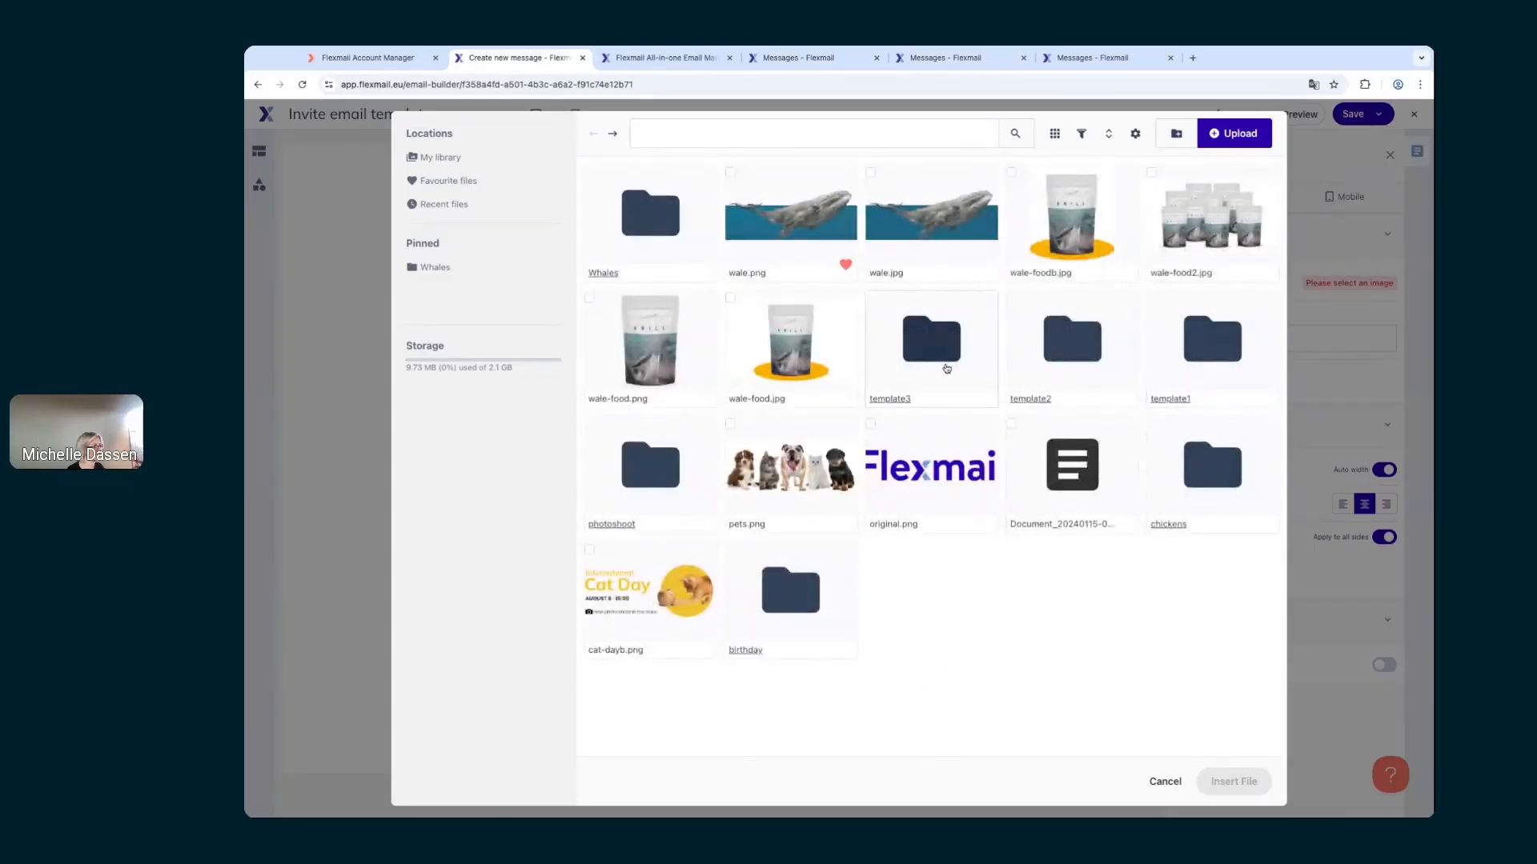
{"action": "left_click", "coordinate": [947, 336]}
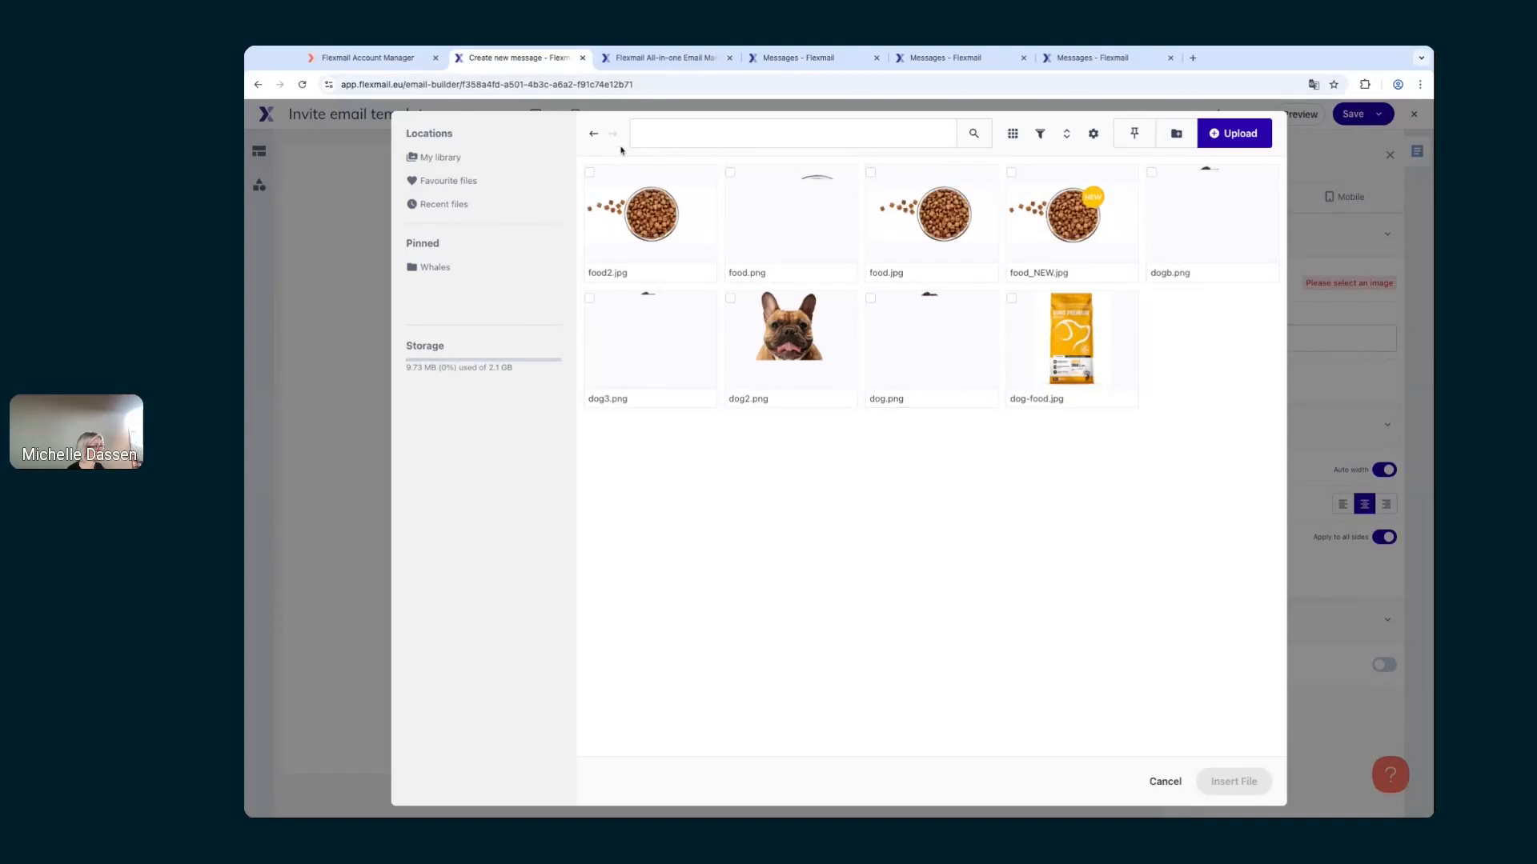
{"action": "left_click", "coordinate": [593, 134]}
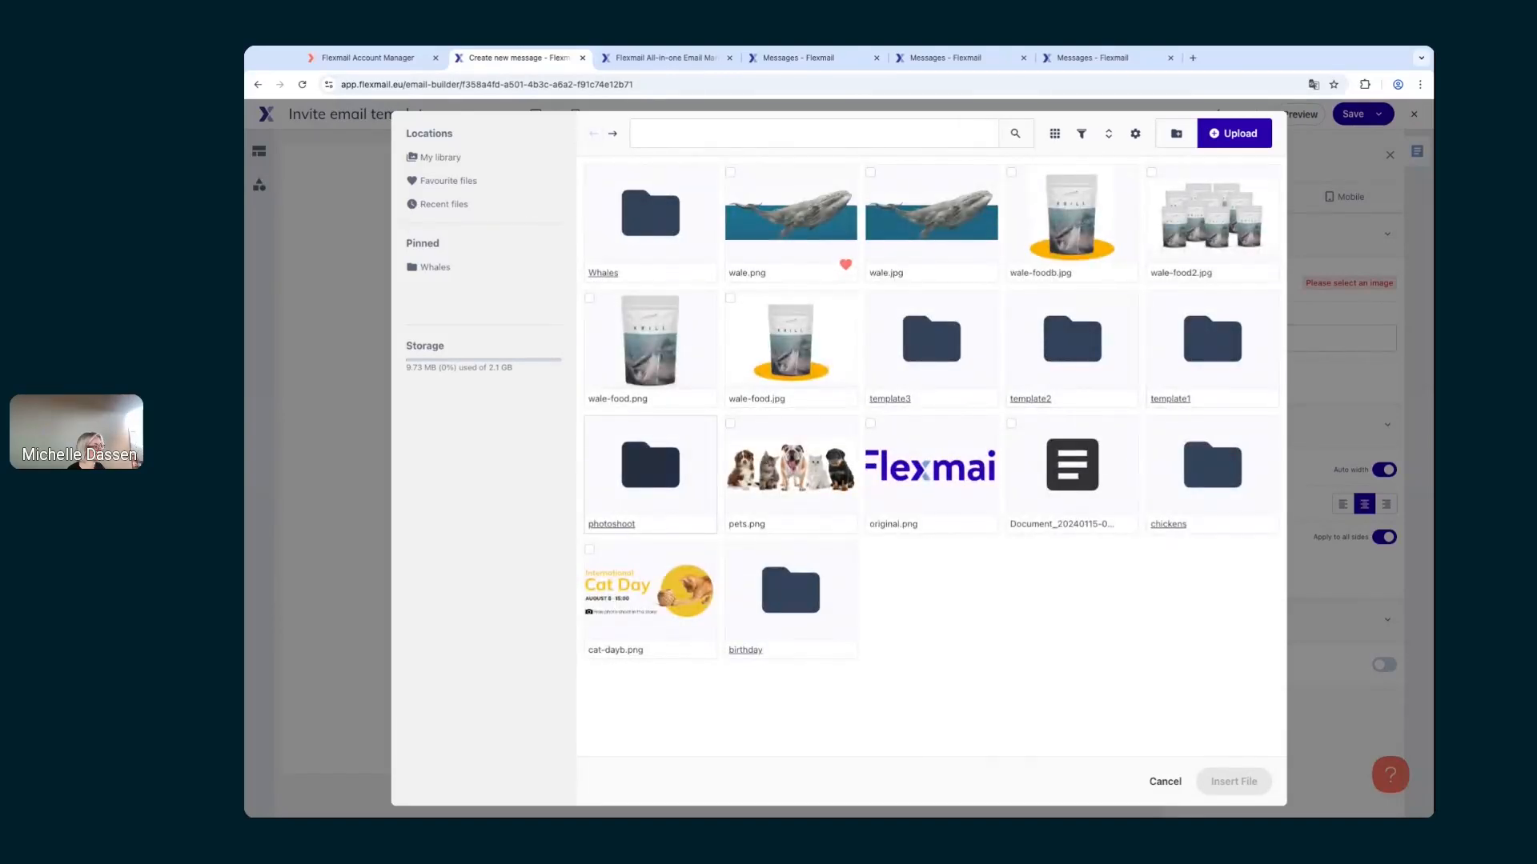
{"action": "left_click", "coordinate": [656, 486]}
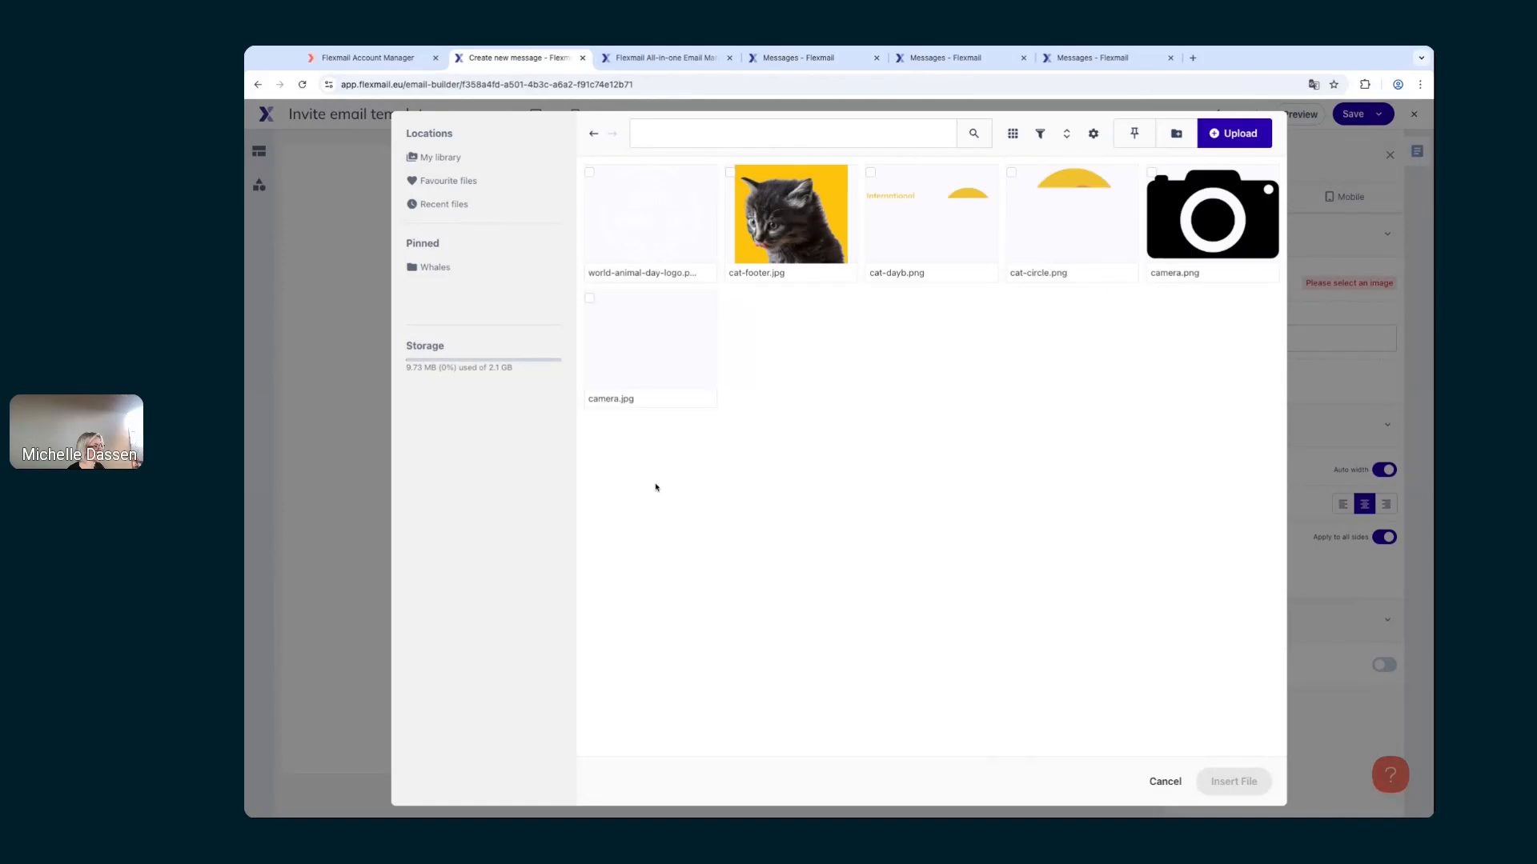
{"action": "left_click", "coordinate": [1033, 240]}
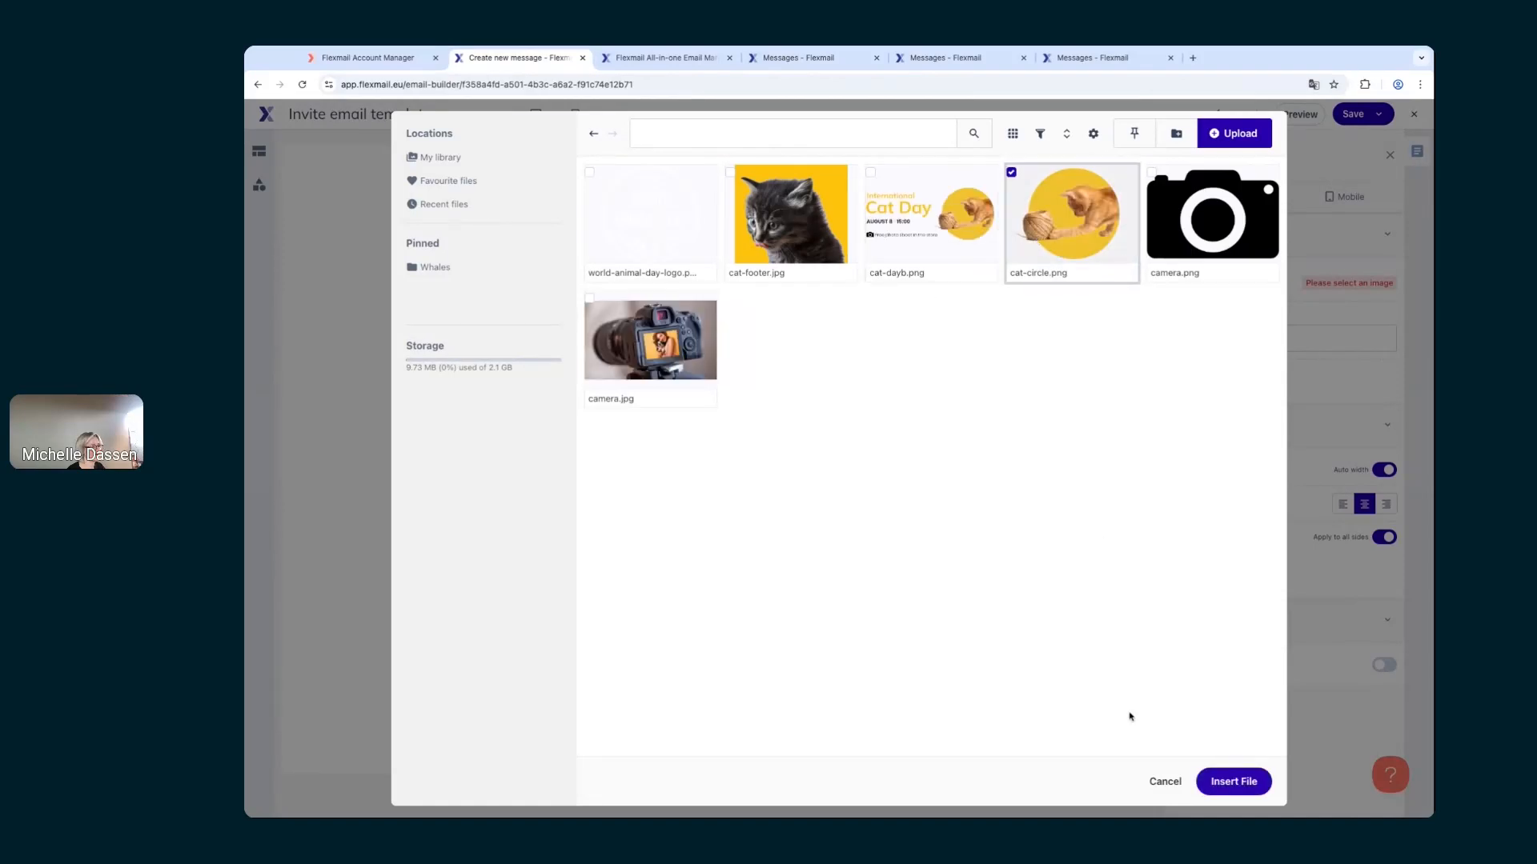
{"action": "left_click", "coordinate": [1220, 775]}
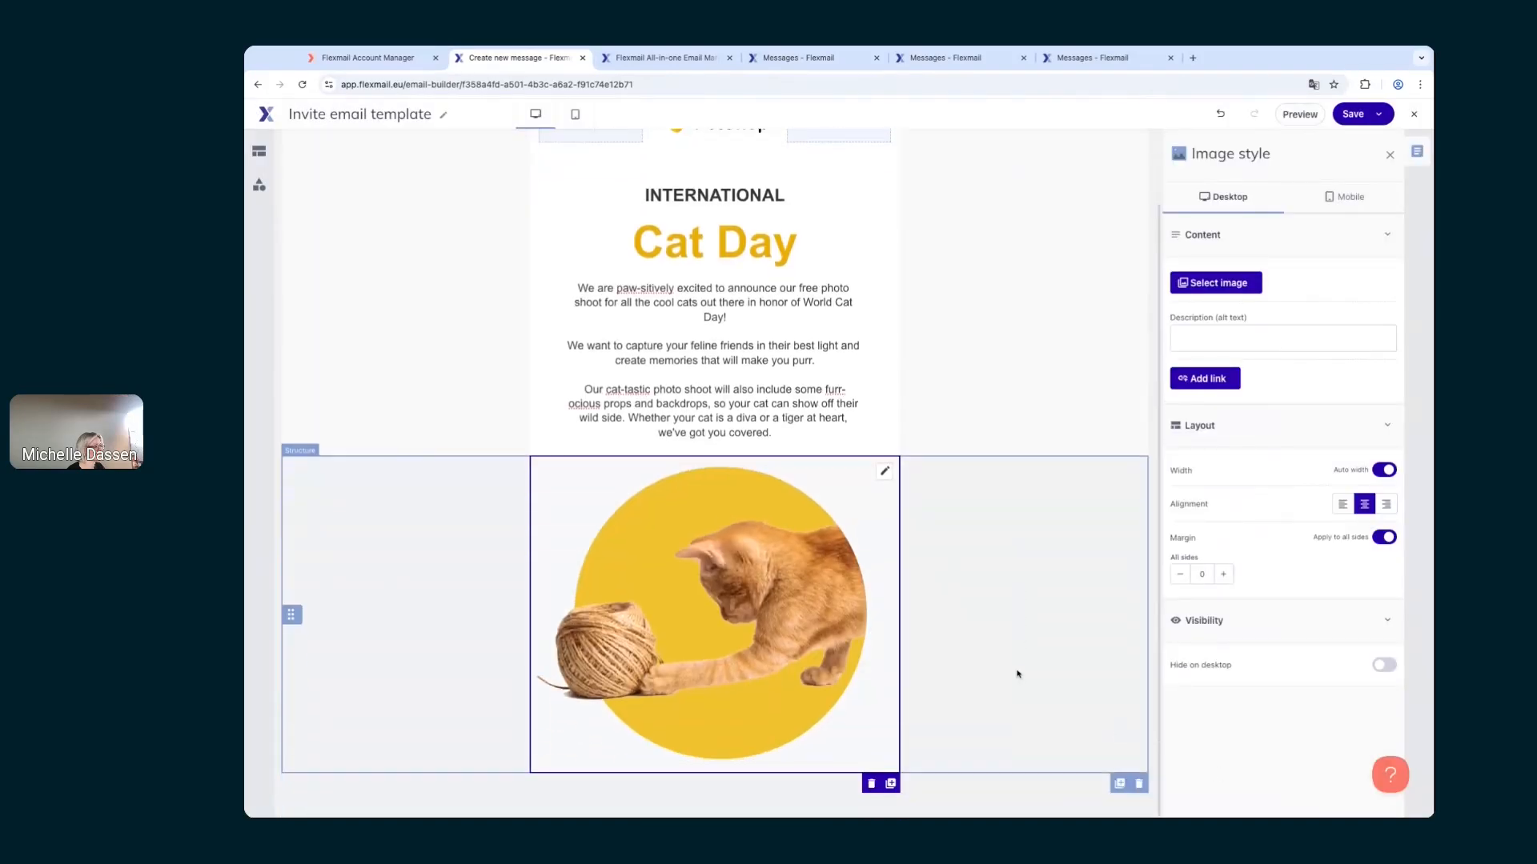
{"action": "left_click", "coordinate": [1018, 640]}
Step: Check the photo shoot section in the old message's preview and add a 50%/50% structure below the cat image
{"action": "left_click", "coordinate": [689, 58]}
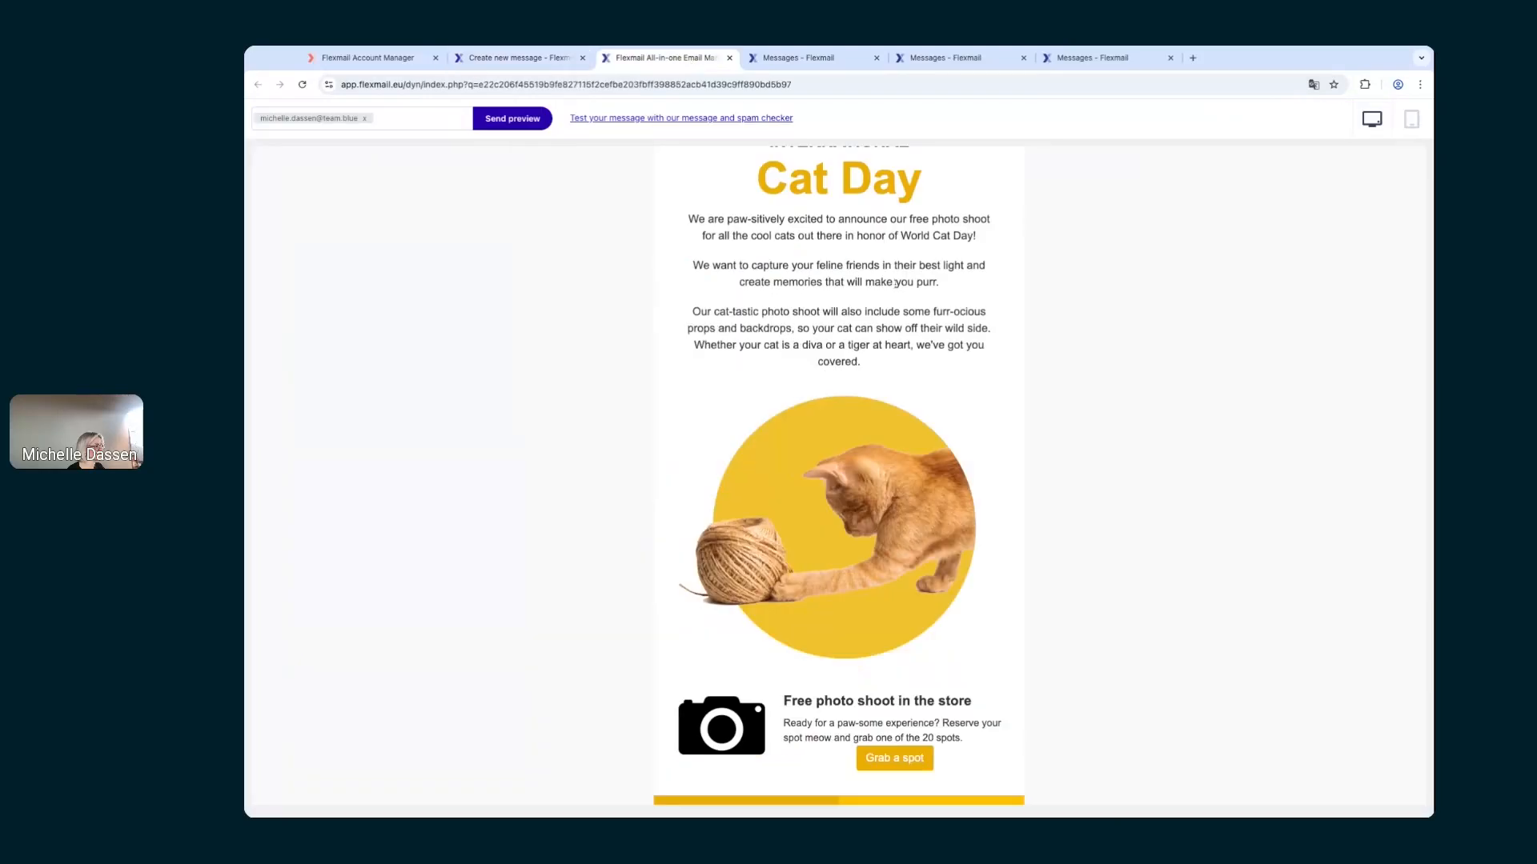
{"action": "scroll", "coordinate": [984, 433], "scroll_direction": "down", "scroll_amount": 1}
{"action": "scroll", "coordinate": [984, 433], "scroll_direction": "down", "scroll_amount": 1}
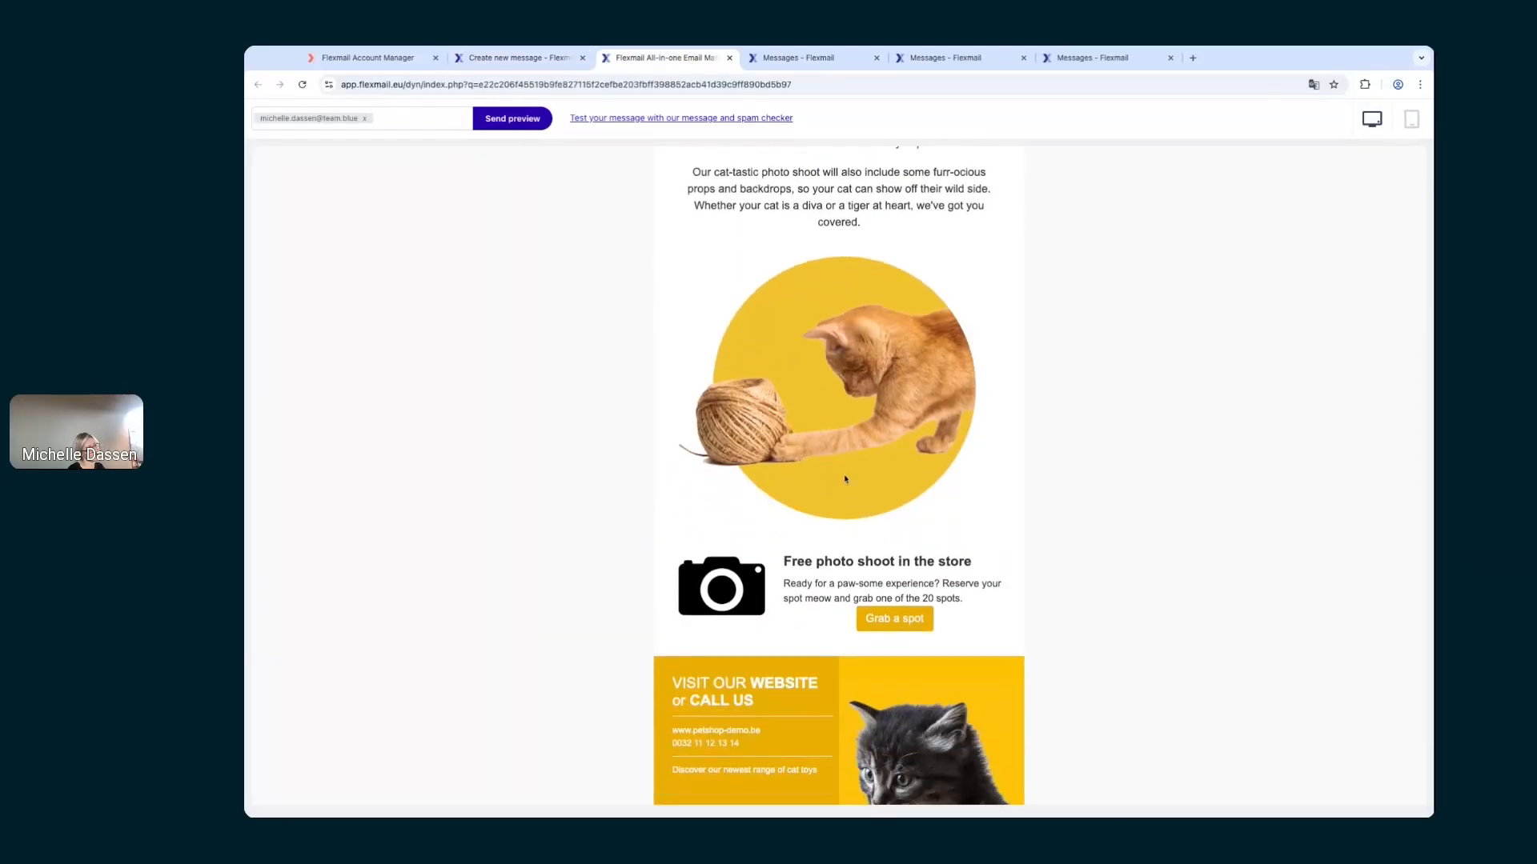
{"action": "scroll", "coordinate": [844, 480], "scroll_direction": "up", "scroll_amount": 1}
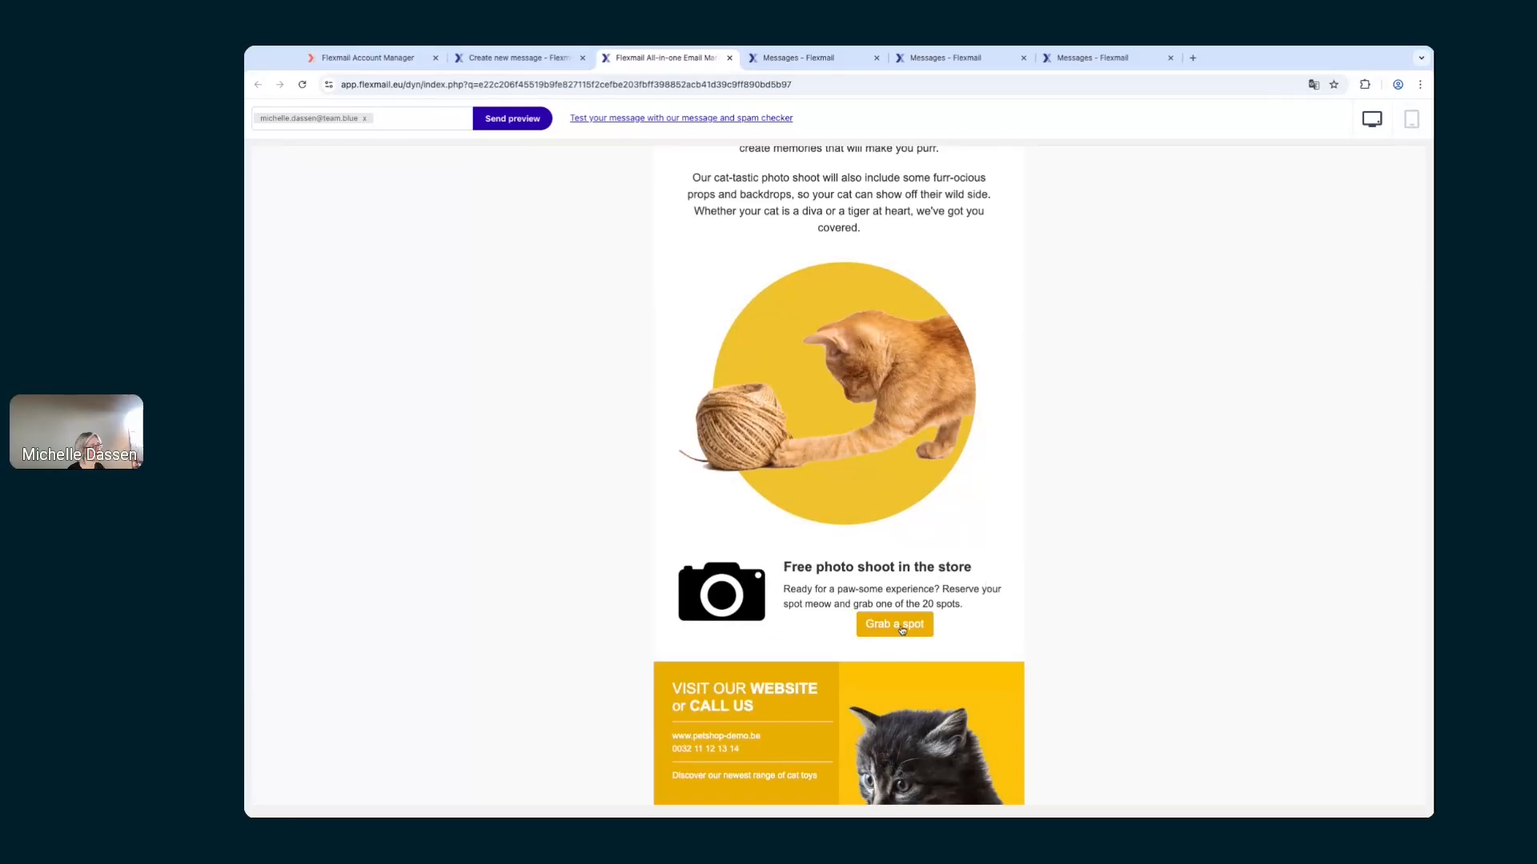
{"action": "left_click", "coordinate": [518, 58]}
{"action": "left_click", "coordinate": [254, 154]}
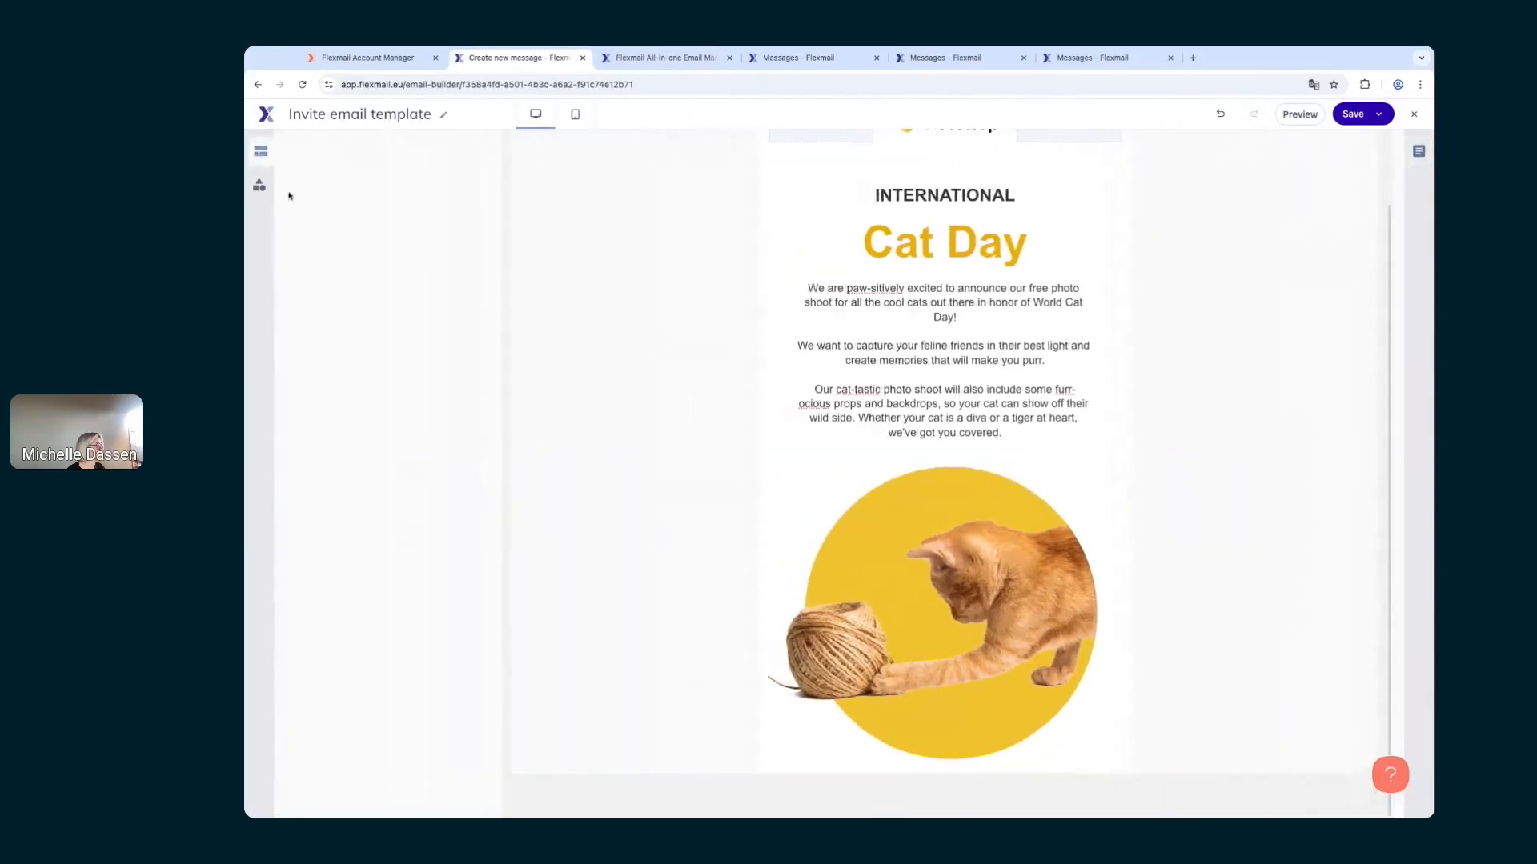
{"action": "left_click_drag", "start_coordinate": [361, 233], "coordinate": [920, 770]}
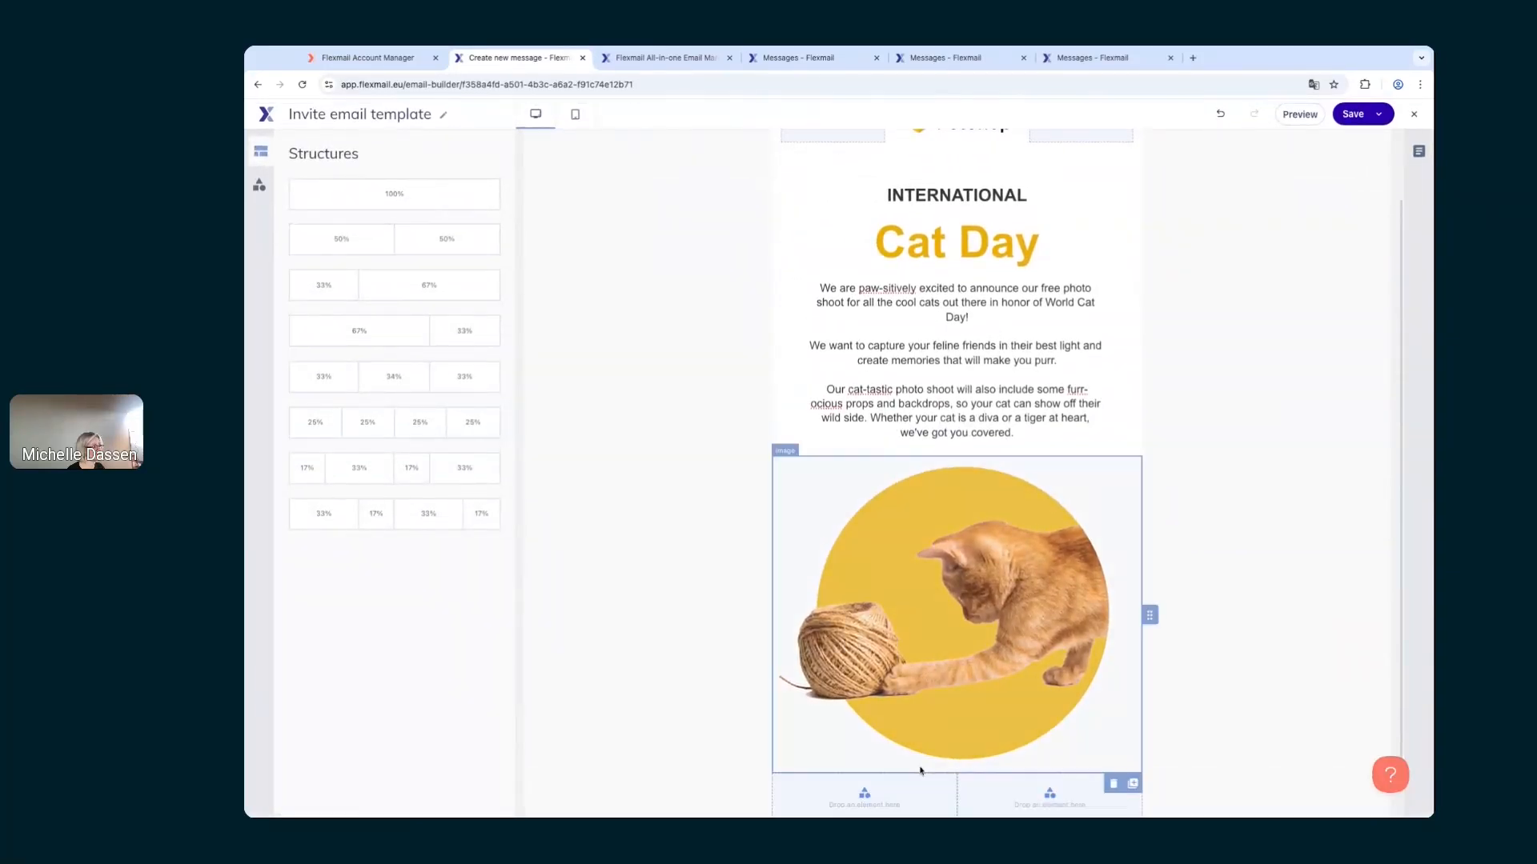
{"action": "scroll", "coordinate": [863, 685], "scroll_direction": "down", "scroll_amount": 1}
Step: Add an image element to the new structure's first column and heading, text and button elements to its second column
{"action": "left_click", "coordinate": [876, 765]}
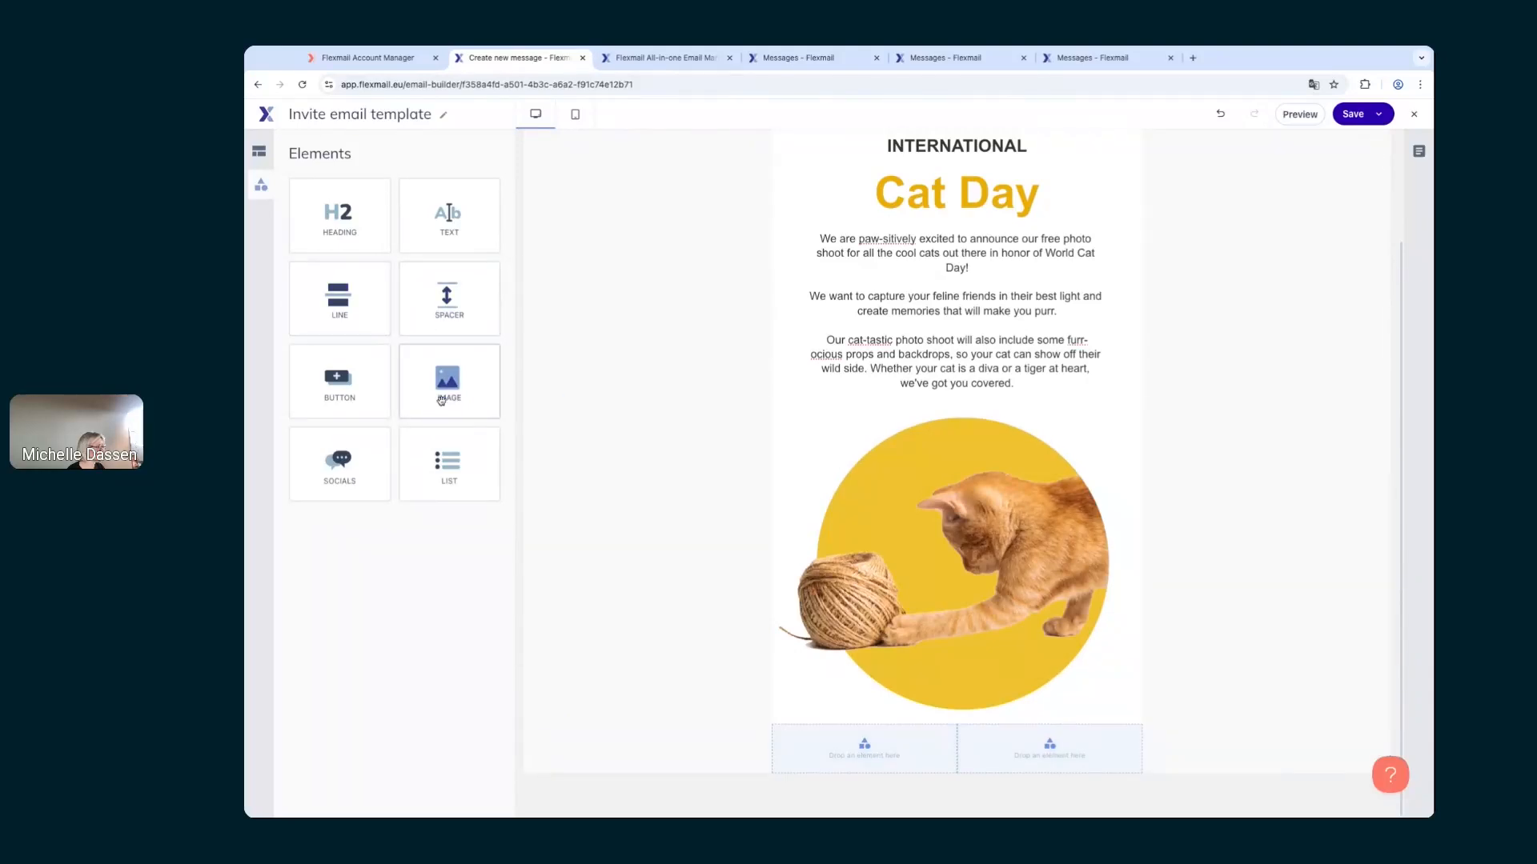
{"action": "left_click_drag", "start_coordinate": [442, 397], "coordinate": [865, 748]}
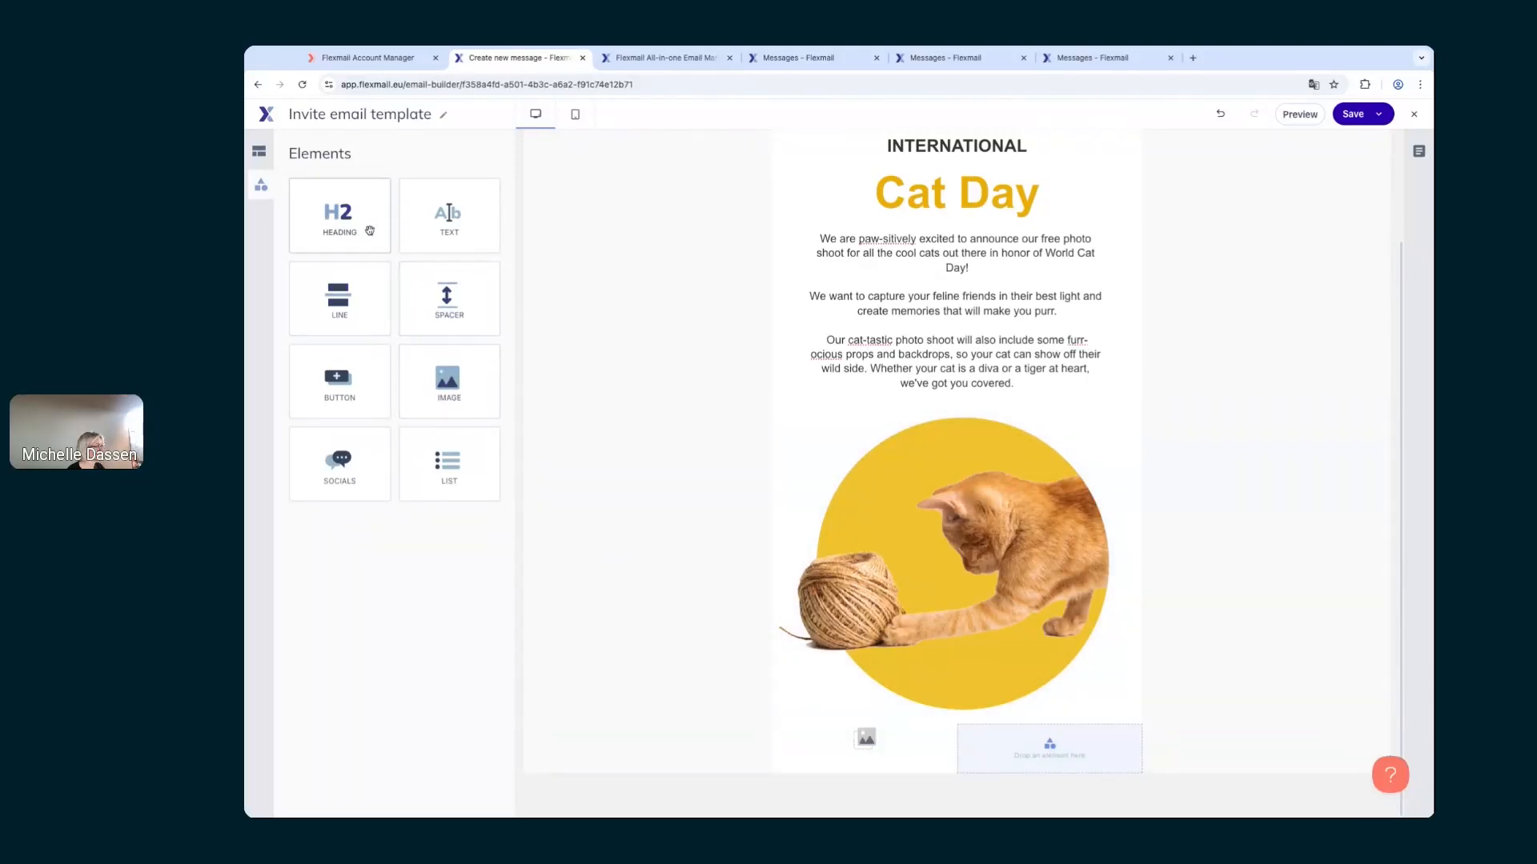
{"action": "left_click_drag", "start_coordinate": [363, 224], "coordinate": [1050, 750]}
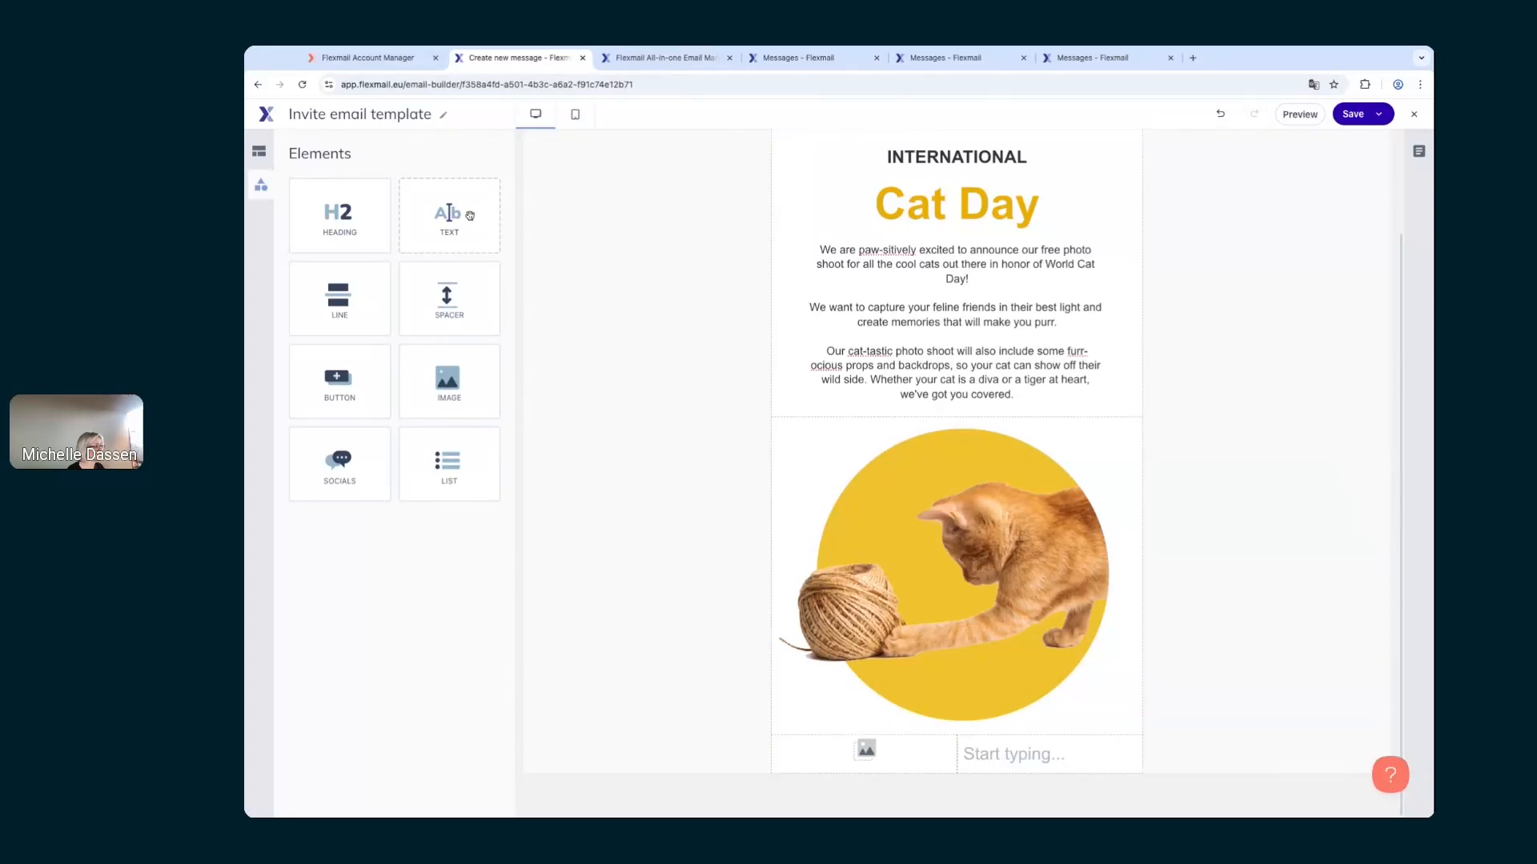
{"action": "left_click_drag", "start_coordinate": [470, 215], "coordinate": [1046, 755]}
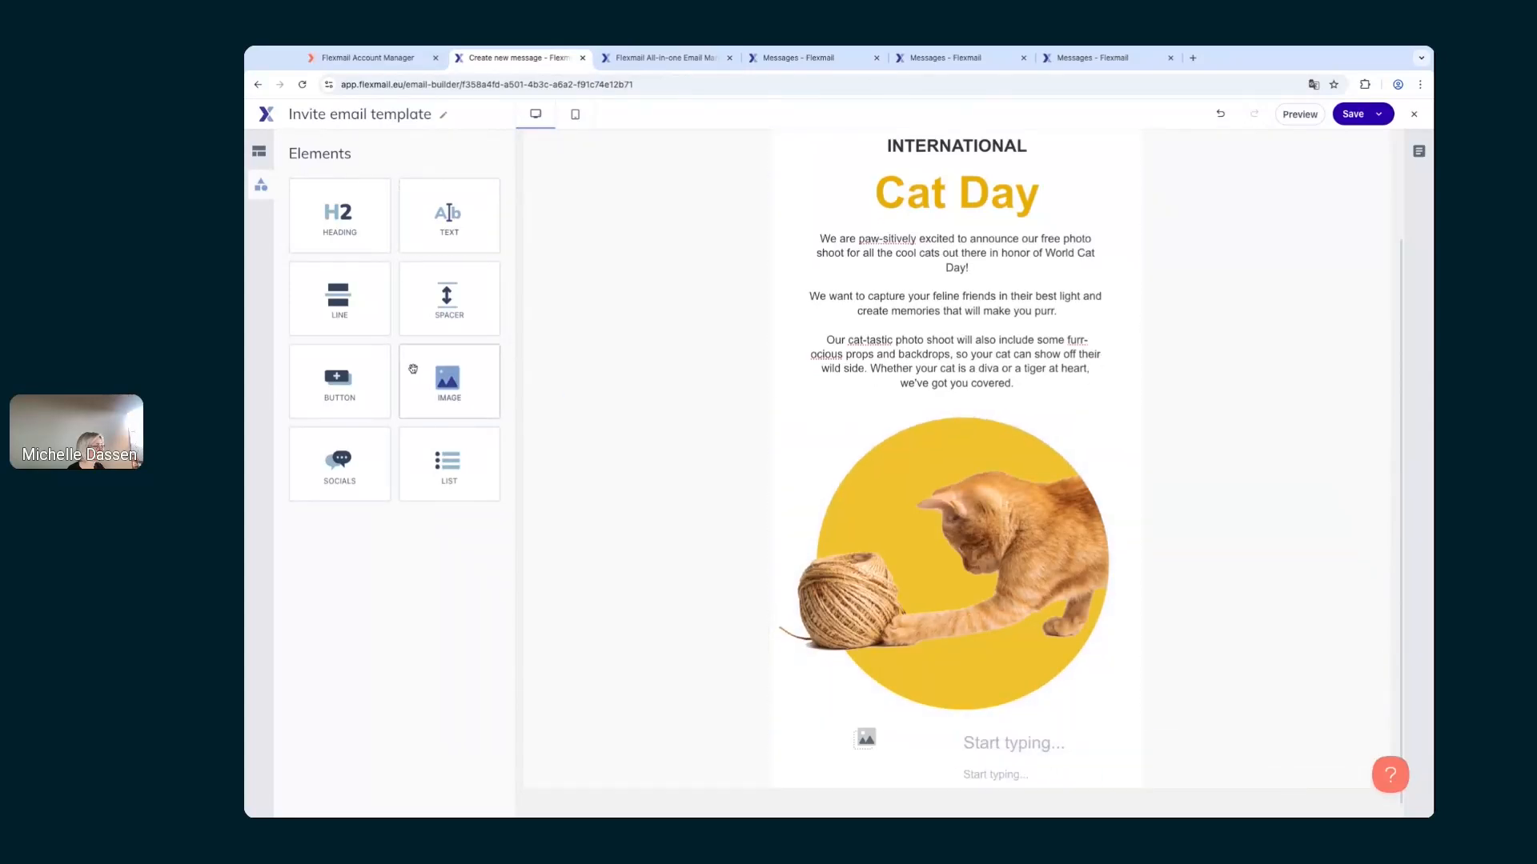
{"action": "left_click_drag", "start_coordinate": [350, 388], "coordinate": [1015, 768]}
Step: Insert camera.png from the photoshoot folder into the image element beside the empty heading
{"action": "left_click", "coordinate": [834, 711]}
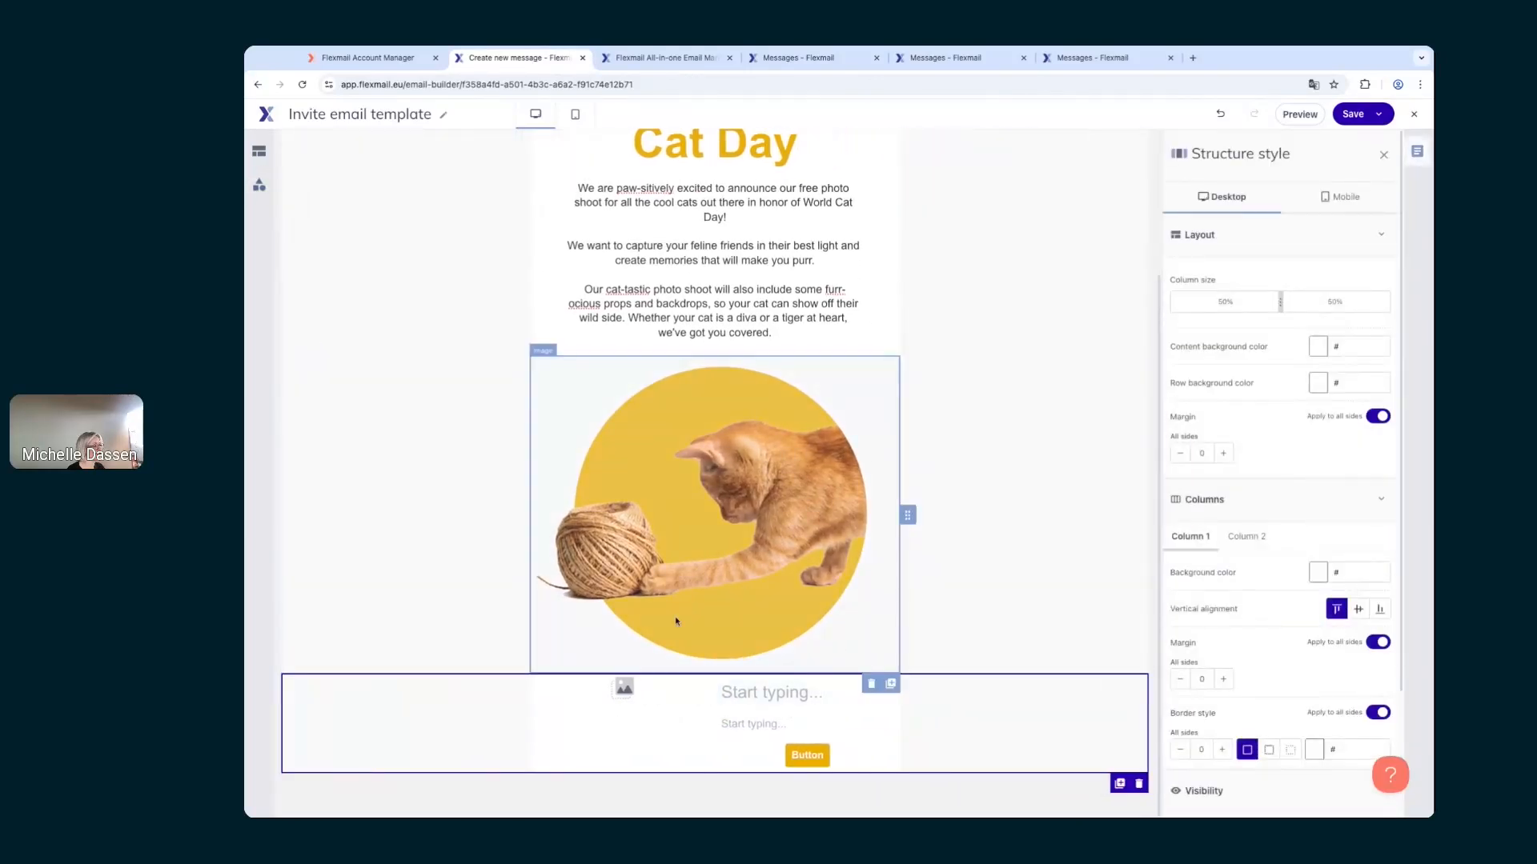
{"action": "left_click", "coordinate": [602, 680]}
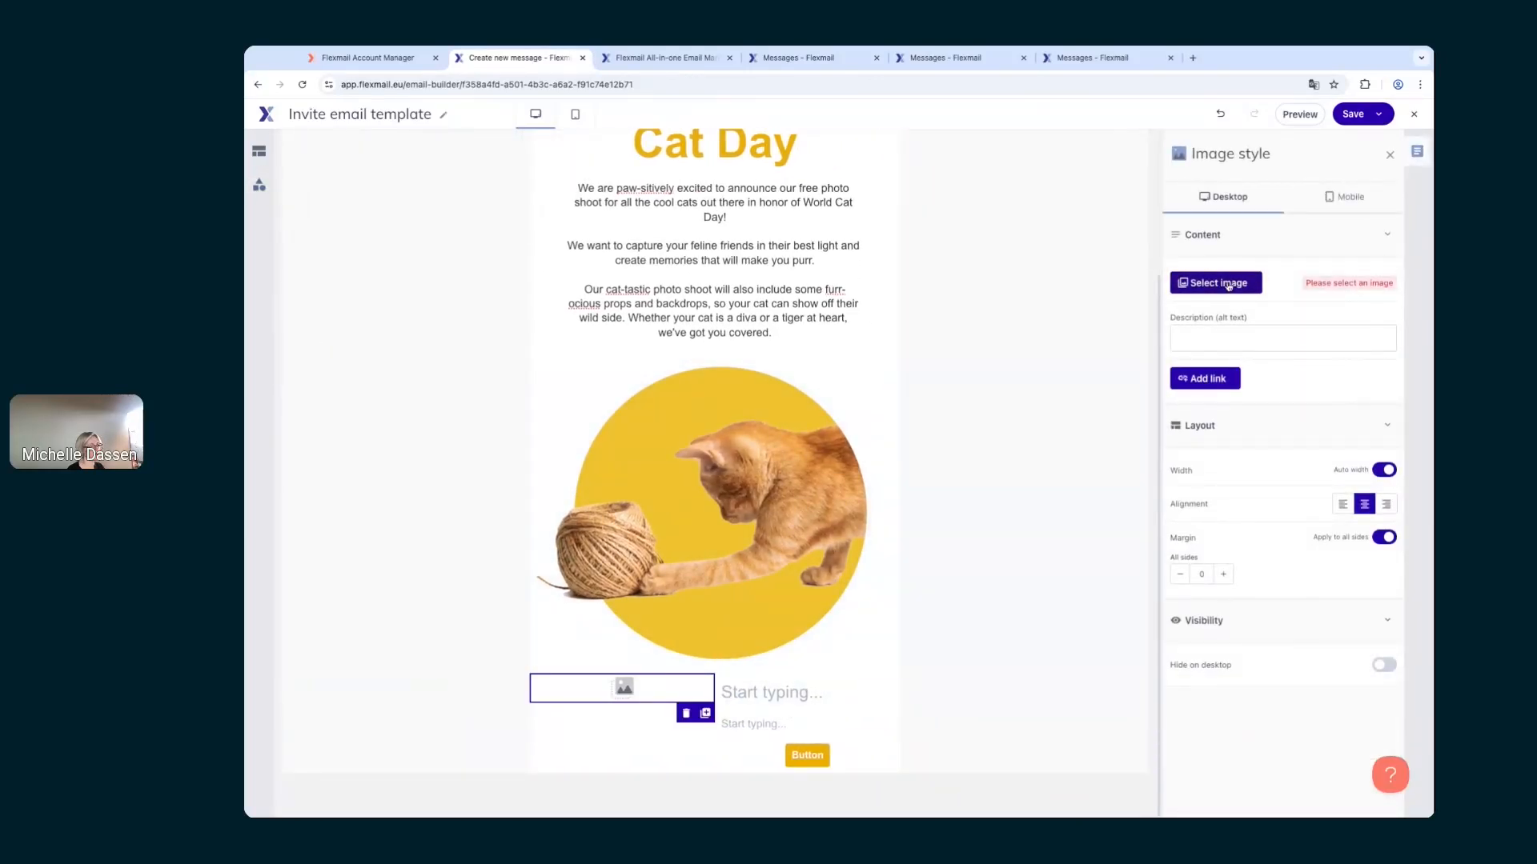
{"action": "left_click", "coordinate": [1228, 285]}
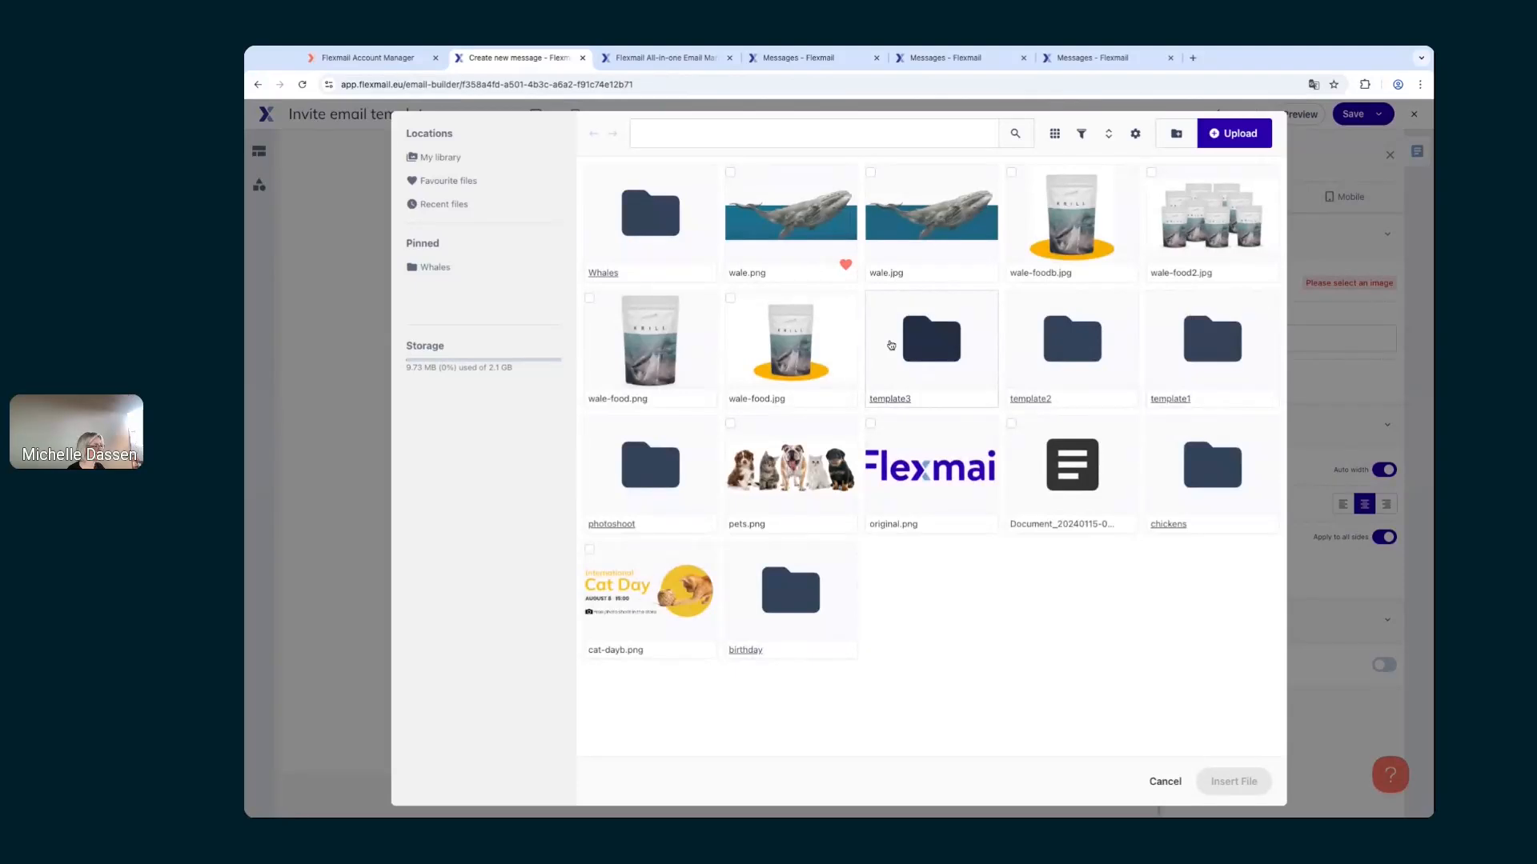
{"action": "left_click", "coordinate": [891, 345]}
{"action": "left_click", "coordinate": [1155, 223]}
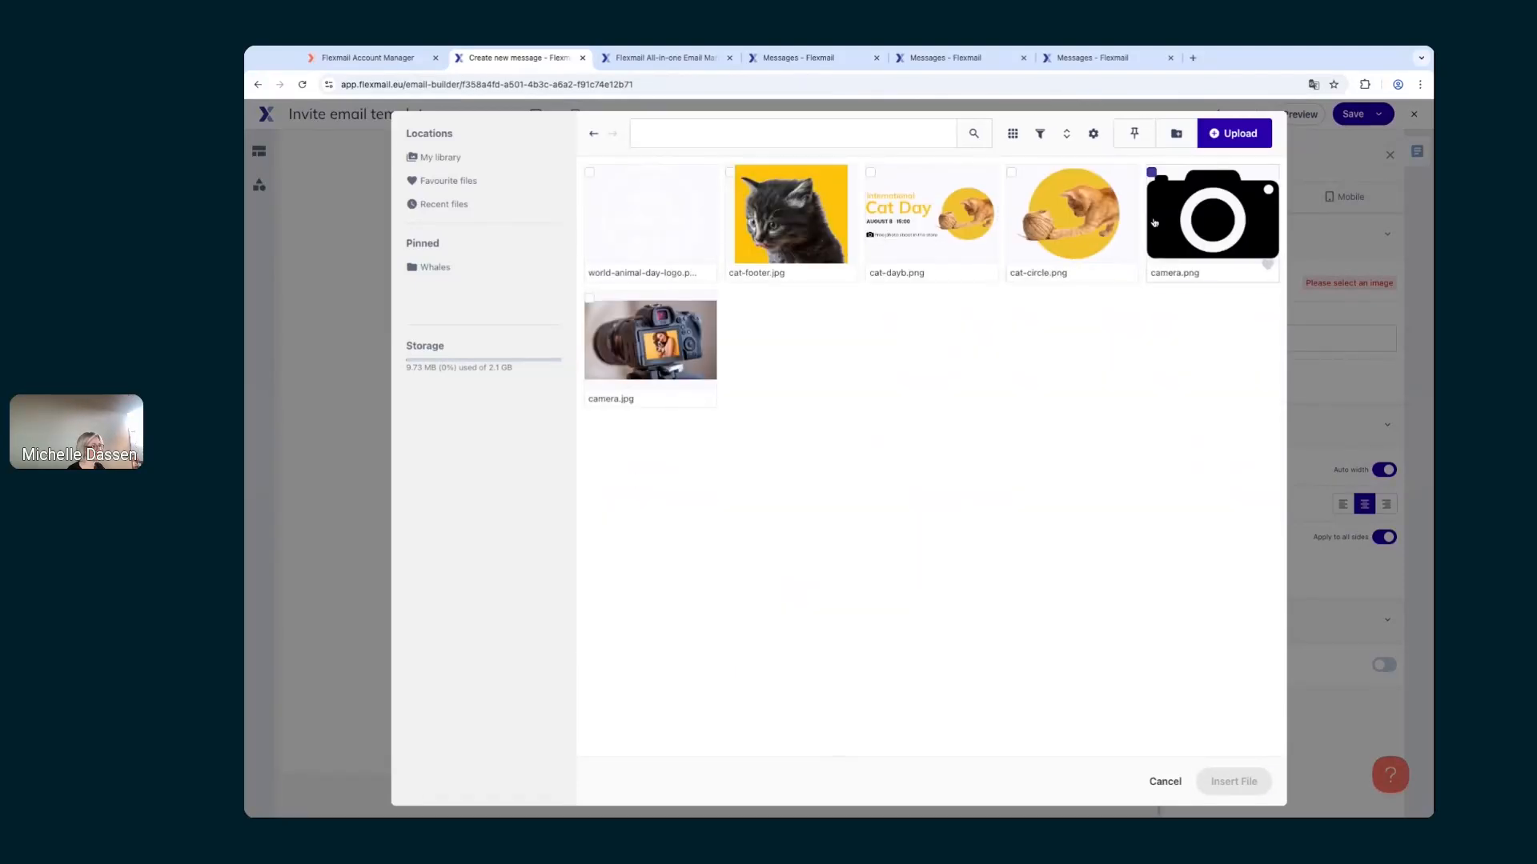
{"action": "left_click", "coordinate": [1230, 782]}
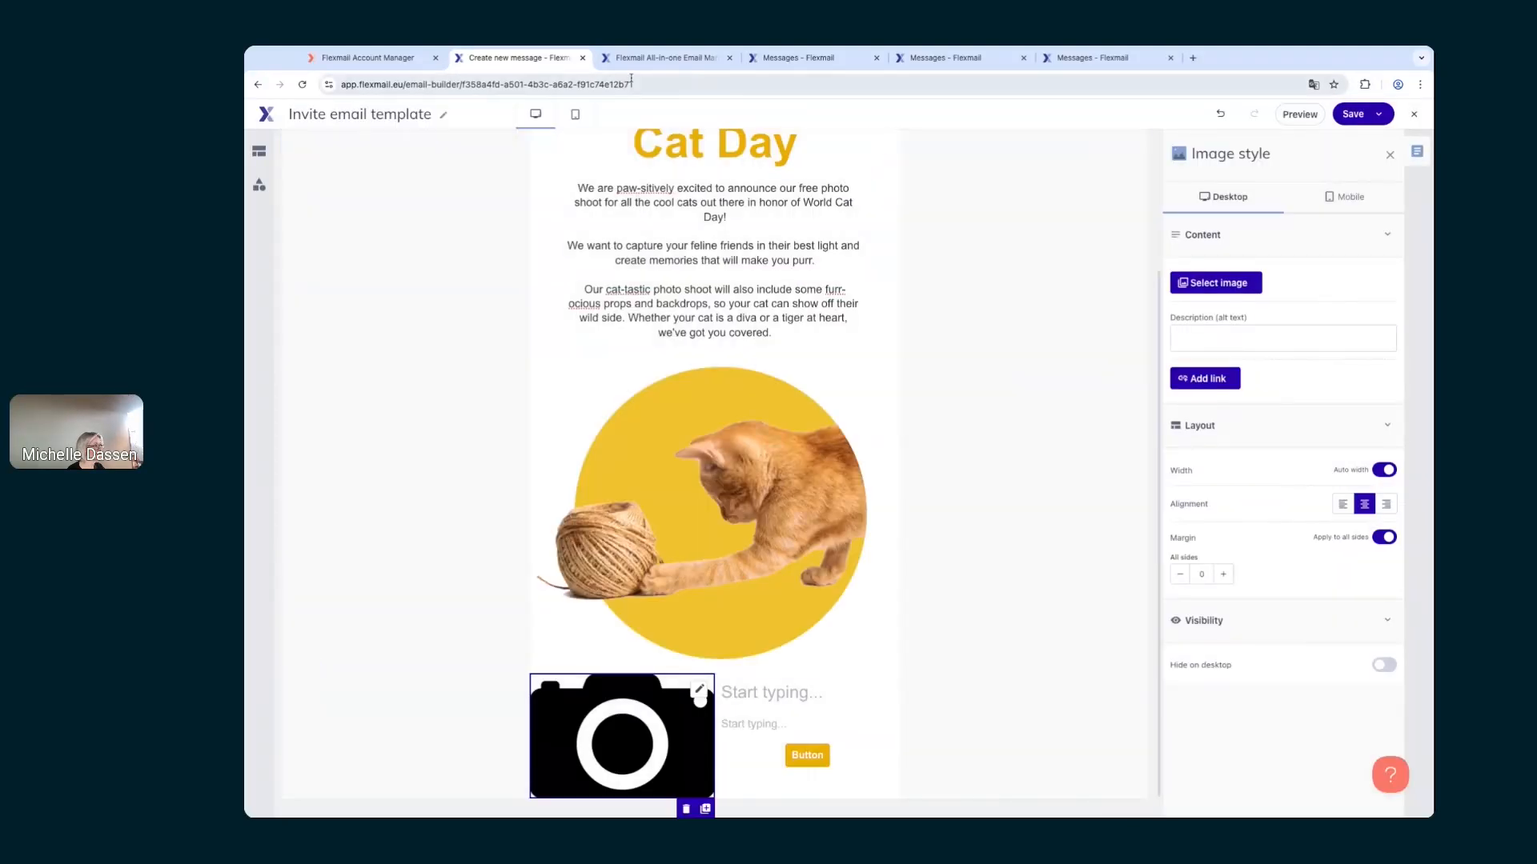
Step: Copy the heading "Free photo shoot in the store" from the old message into the new heading beside the camera
{"action": "left_click", "coordinate": [945, 57]}
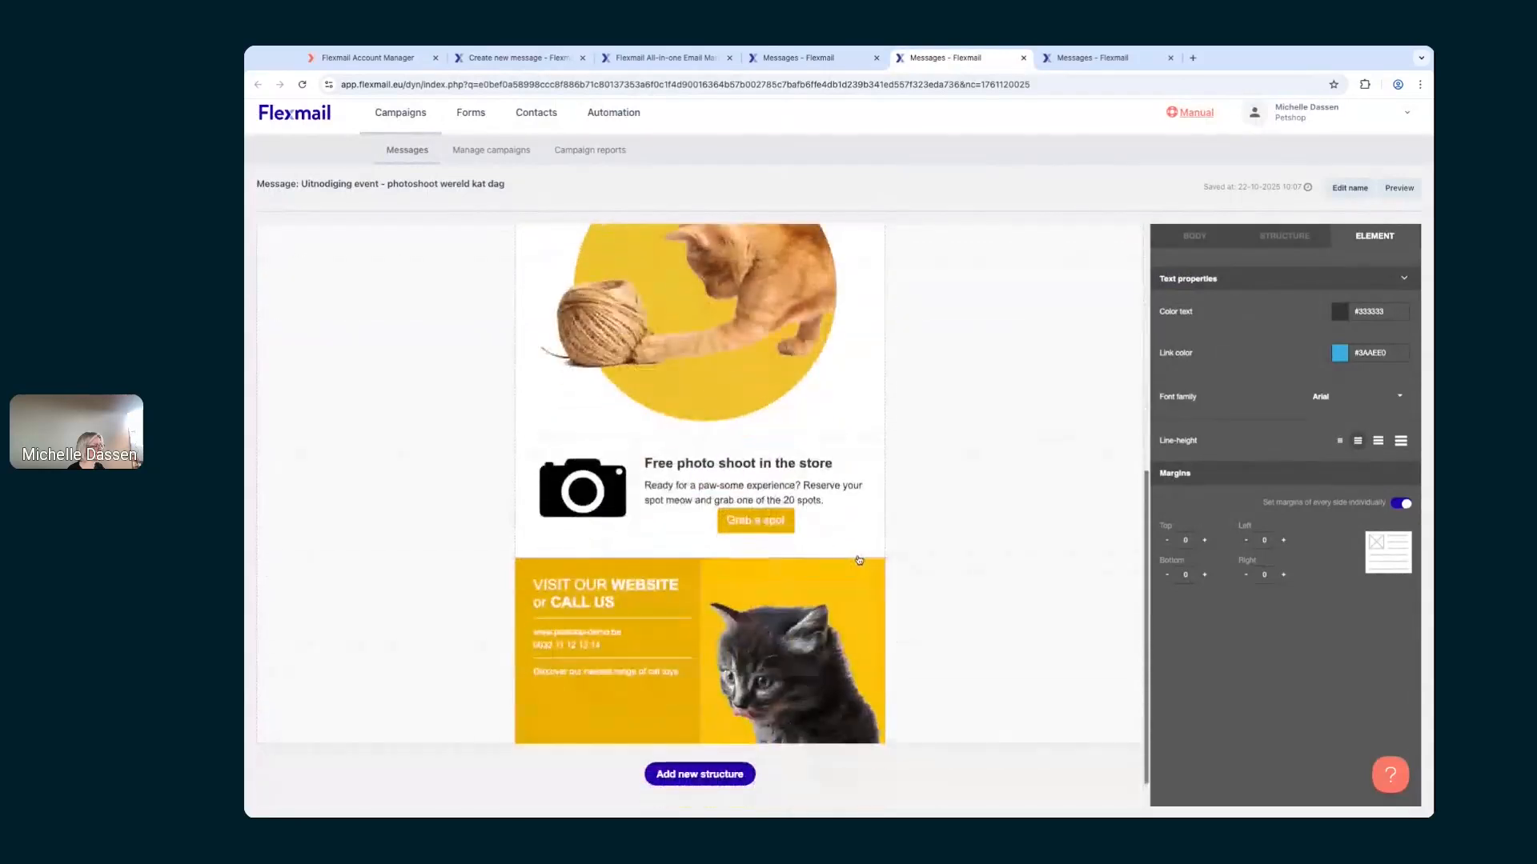
{"action": "left_click", "coordinate": [756, 463]}
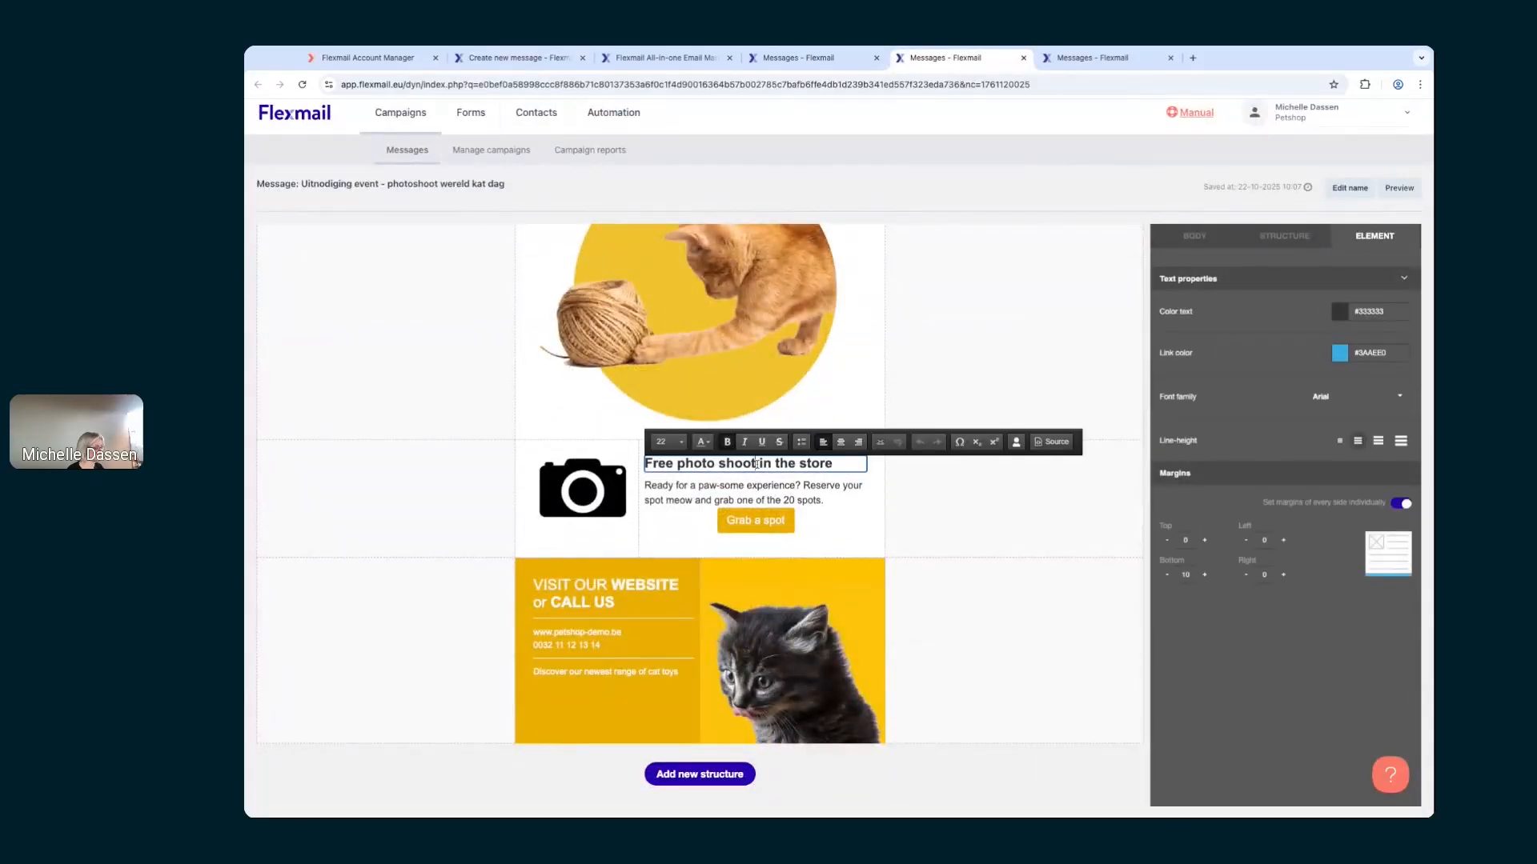
{"action": "triple_click", "coordinate": [756, 463]}
{"action": "key", "text": "ctrl+c"}
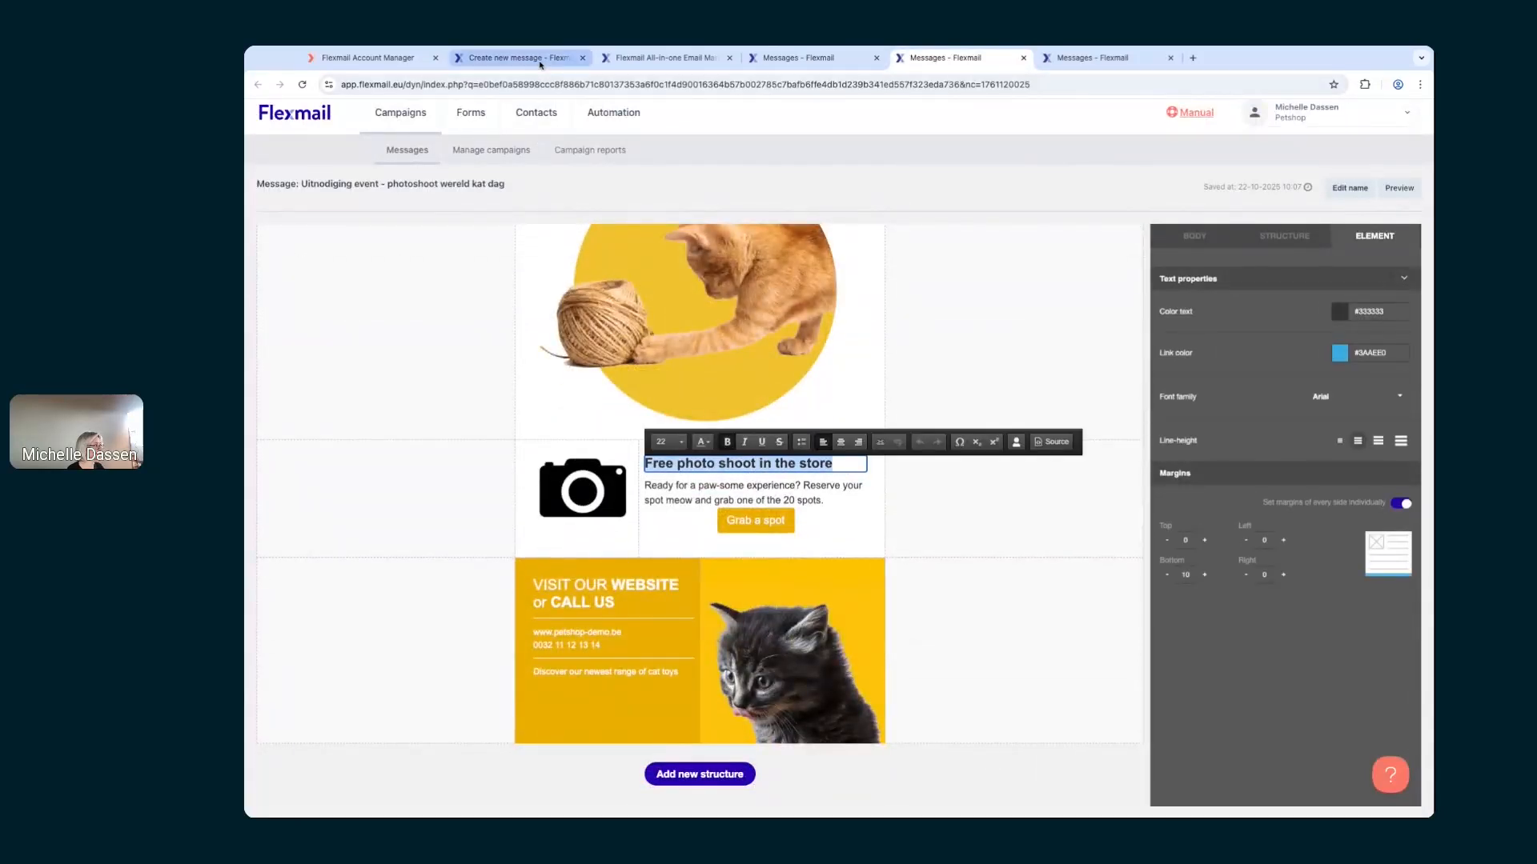
{"action": "left_click", "coordinate": [512, 58]}
{"action": "left_click", "coordinate": [777, 703]}
{"action": "key", "text": "ctrl+v"}
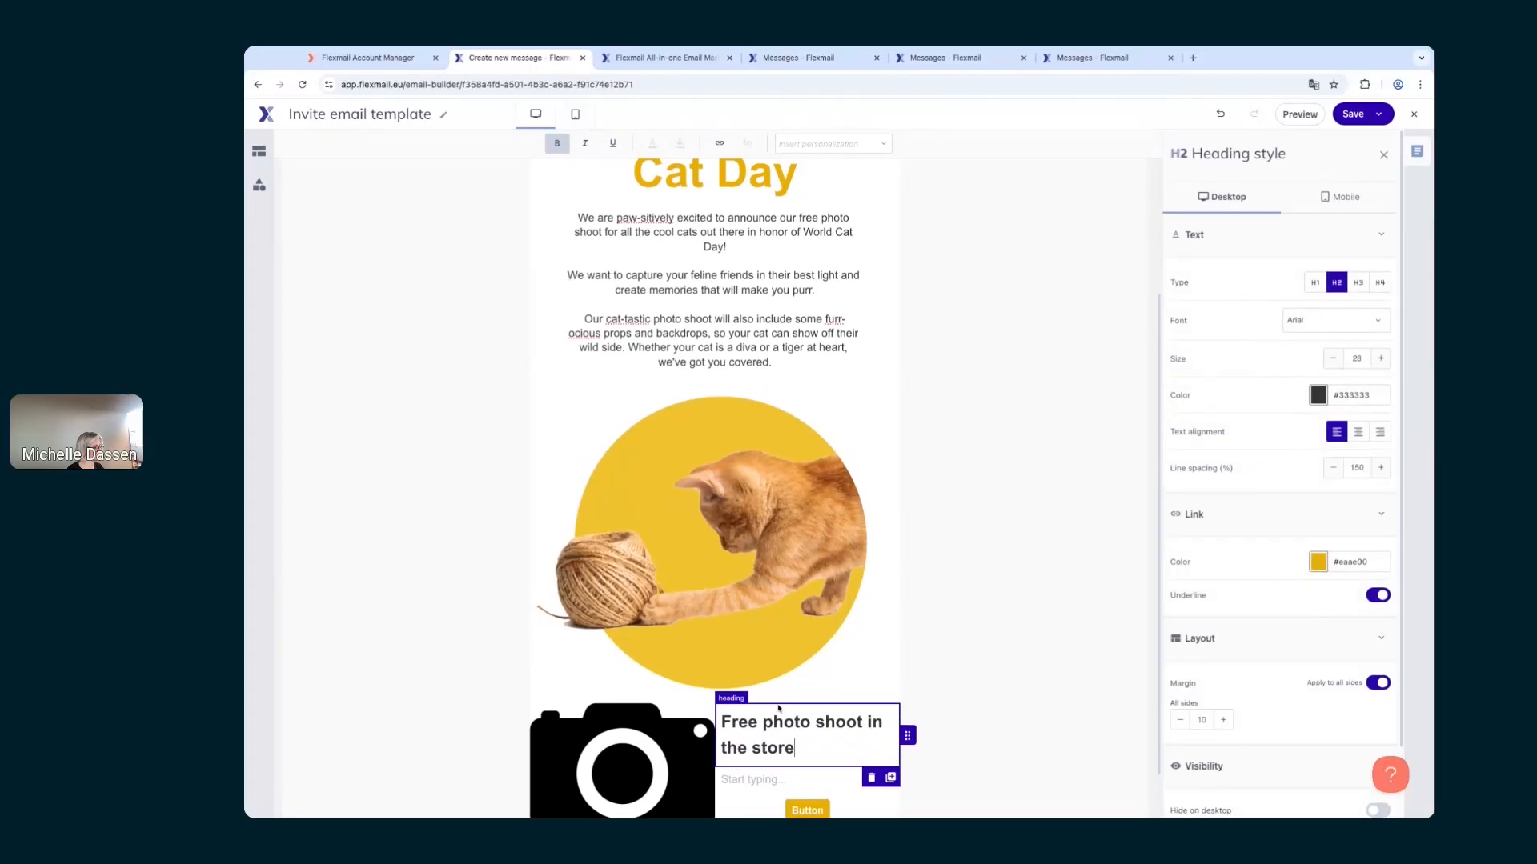
Step: Copy the old message's text "Ready for a paw-some experience? Reserve your spot meow and grab one of the 20 spots." into the text element
{"action": "left_click", "coordinate": [929, 59]}
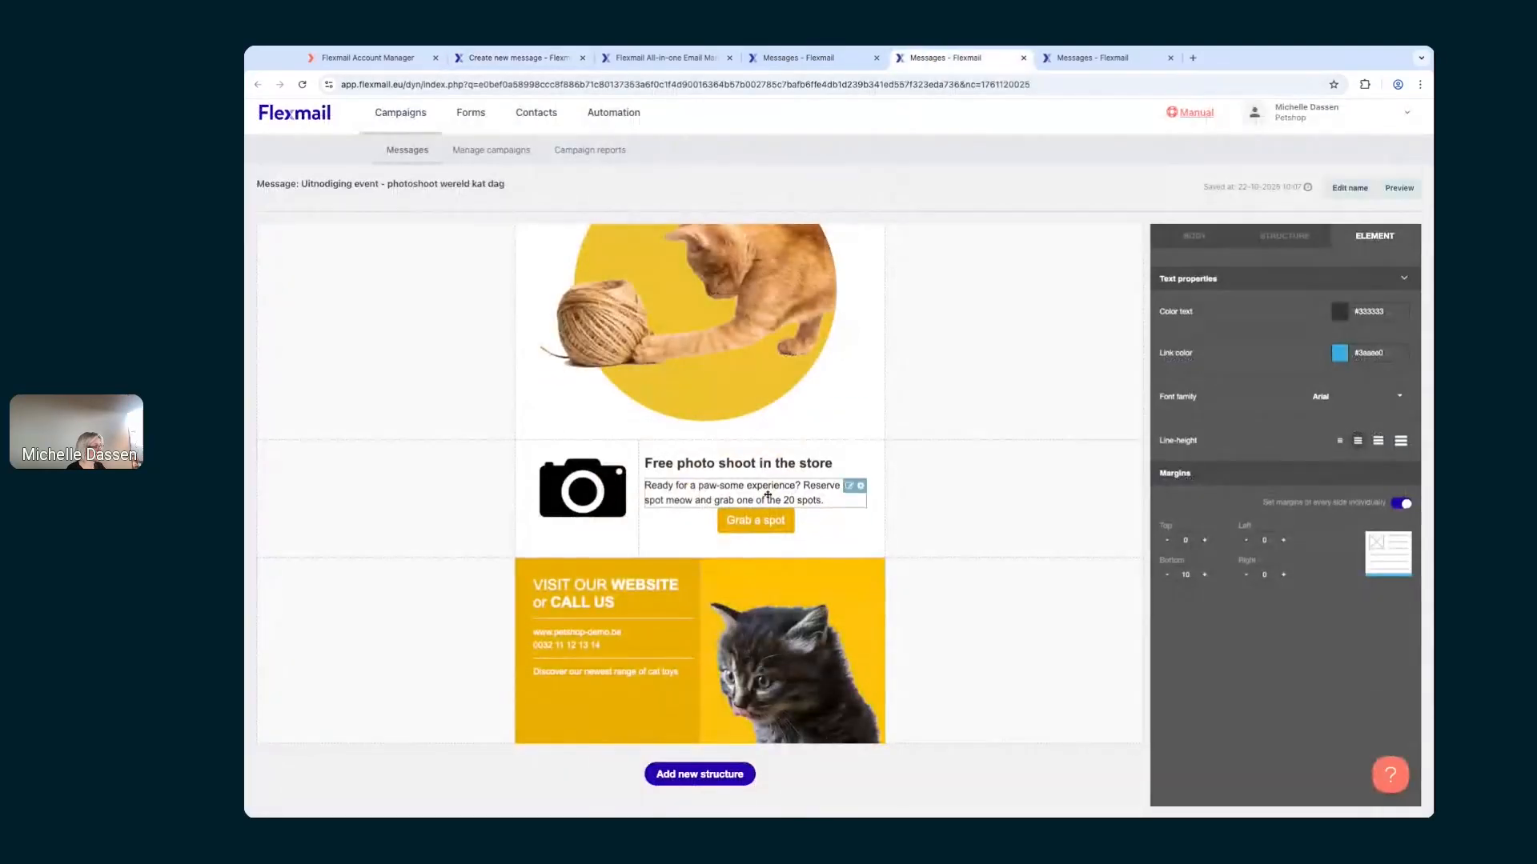
{"action": "left_click", "coordinate": [811, 489]}
{"action": "key", "text": "ctrl+a"}
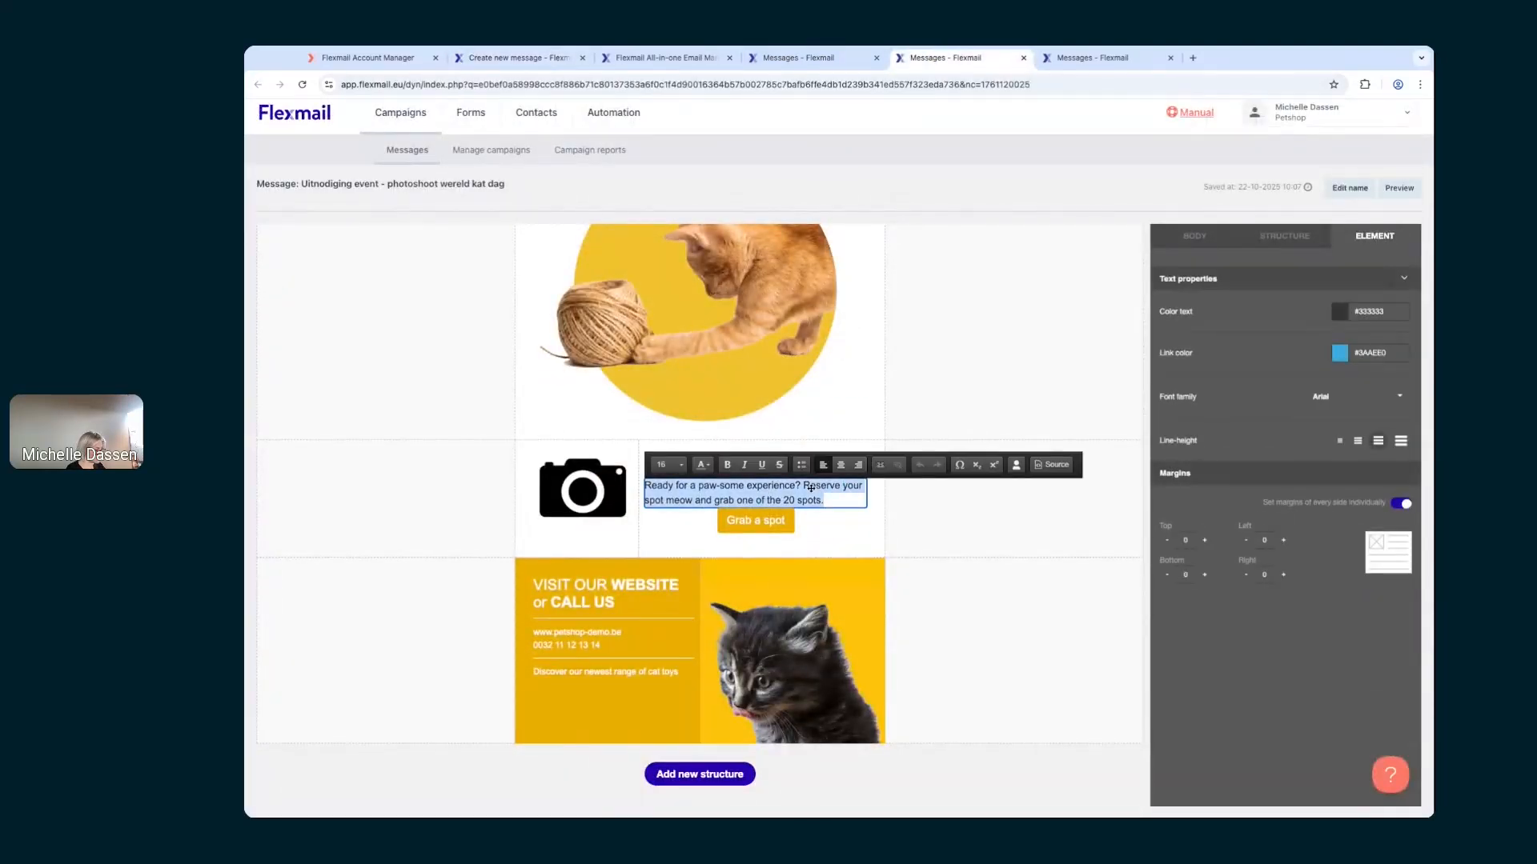
{"action": "left_click", "coordinate": [512, 58]}
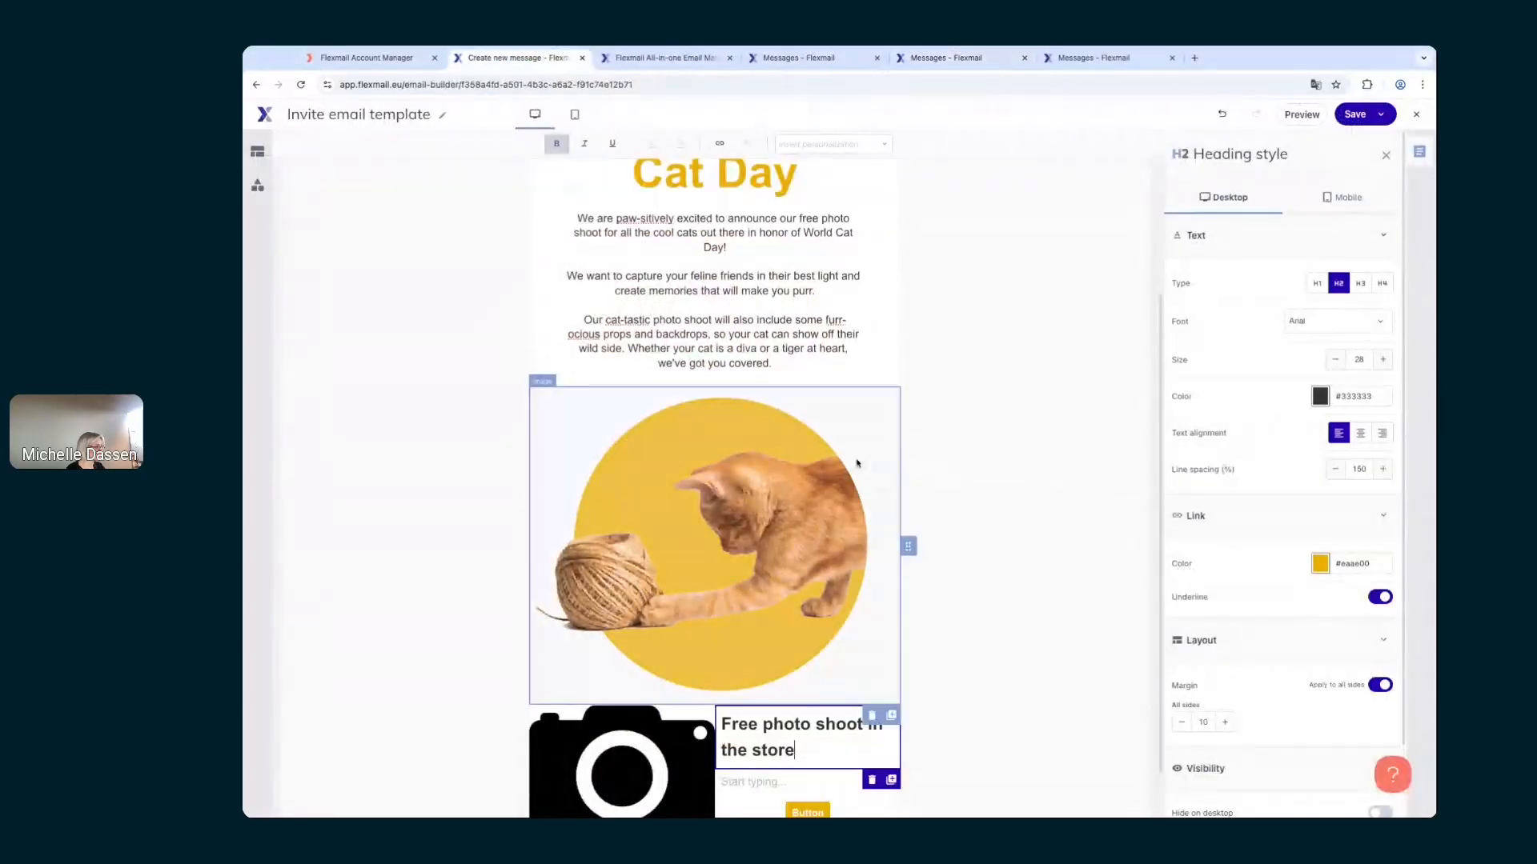
{"action": "type", "text": "Love to join? Make sure to grab one of the 20 available spots. Let's create some memories!"}
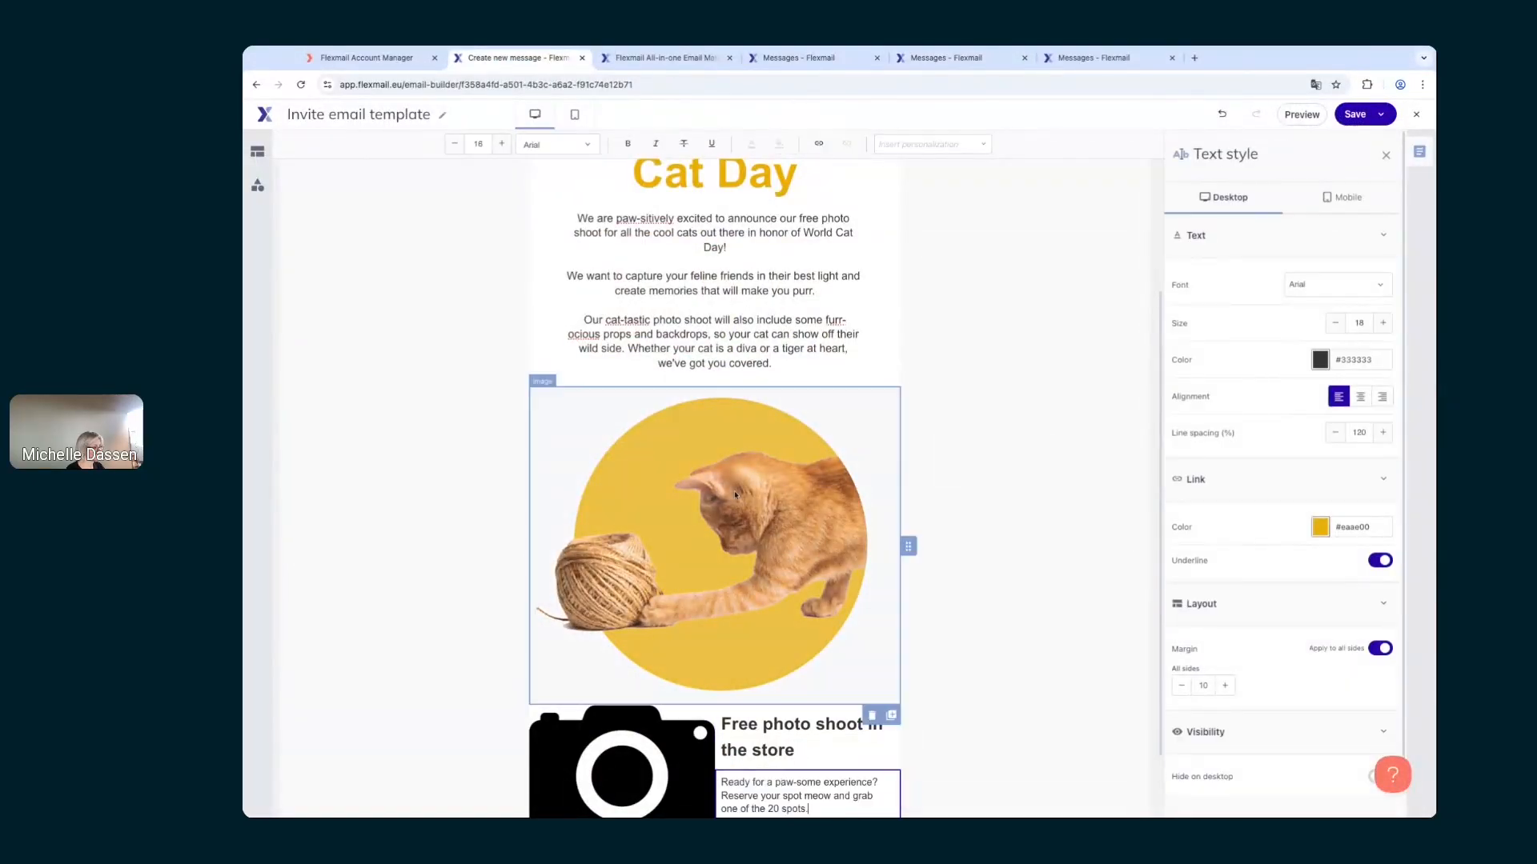
Step: Return to the photo shoot section of the old message in its editor
{"action": "left_click", "coordinate": [882, 59]}
{"action": "left_click", "coordinate": [893, 58]}
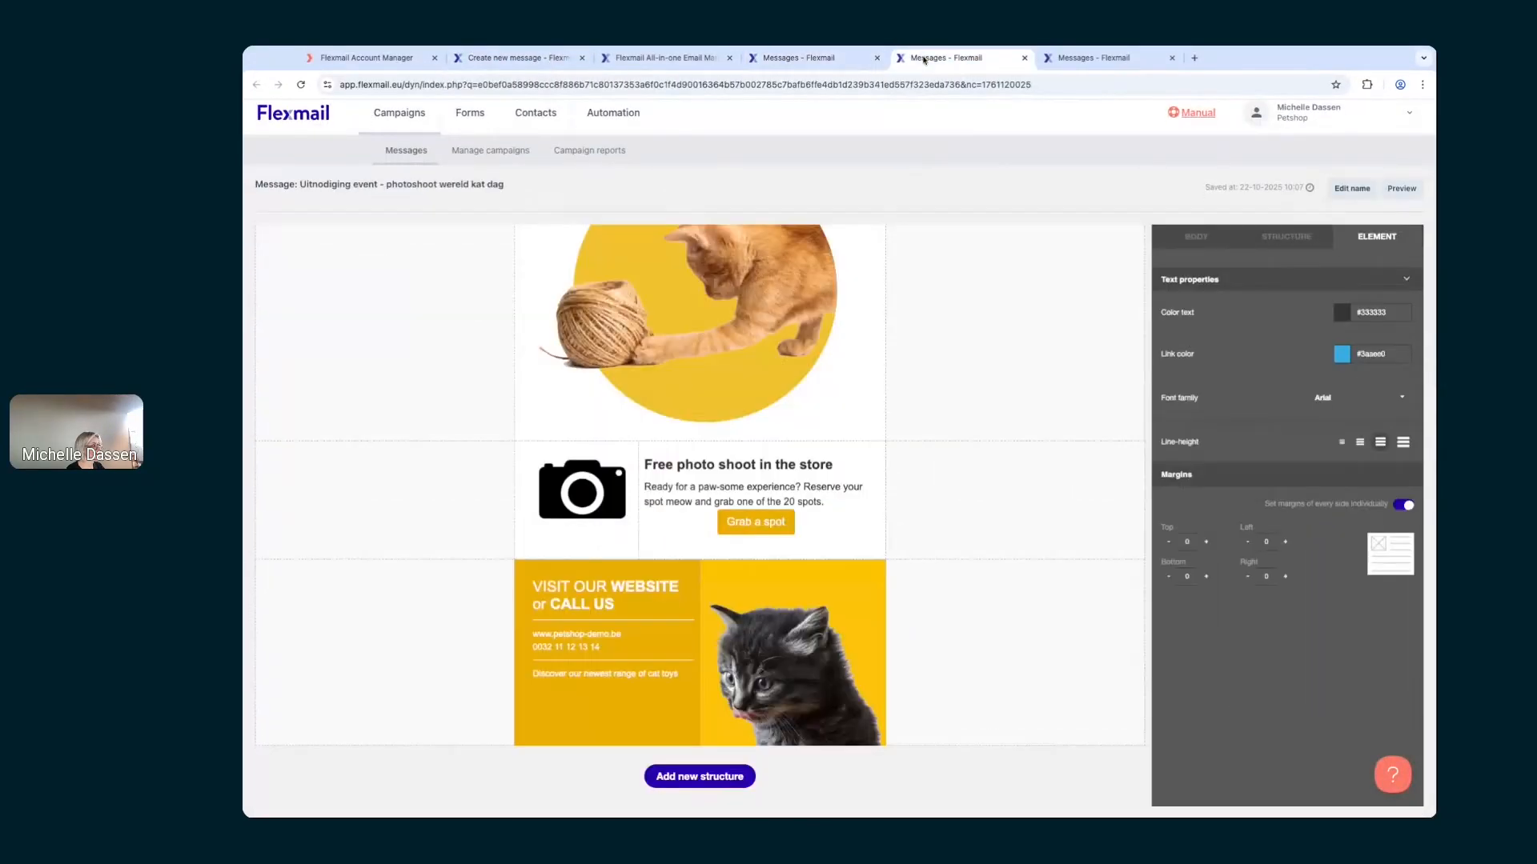
Step: Copy the button text "Grab a spot" from the old invitation message into the button of the Invite email template
{"action": "left_click", "coordinate": [744, 520]}
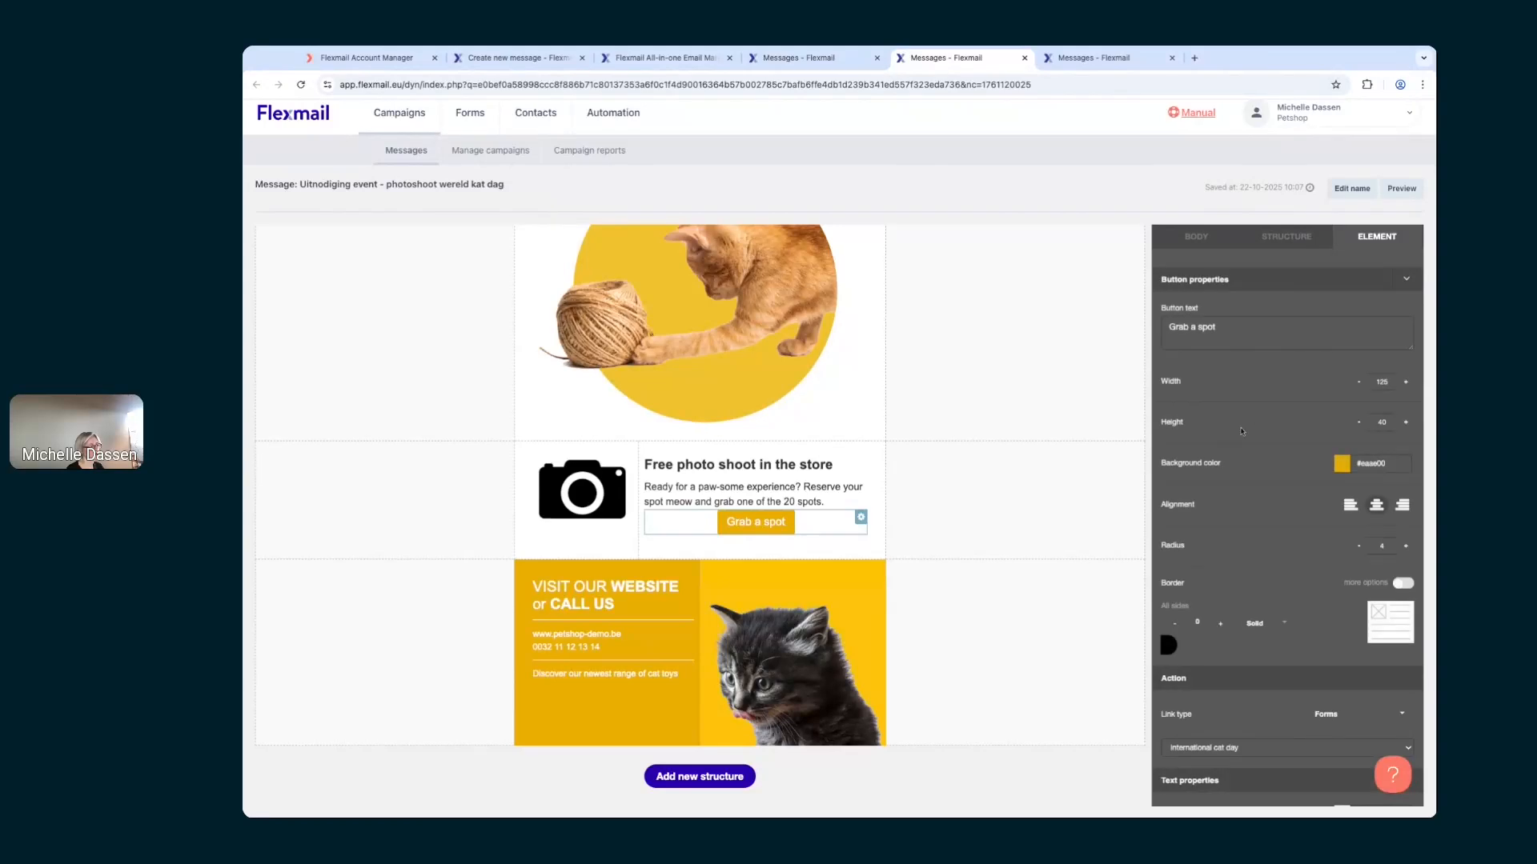
{"action": "triple_click", "coordinate": [1244, 334]}
{"action": "key", "text": "super+c"}
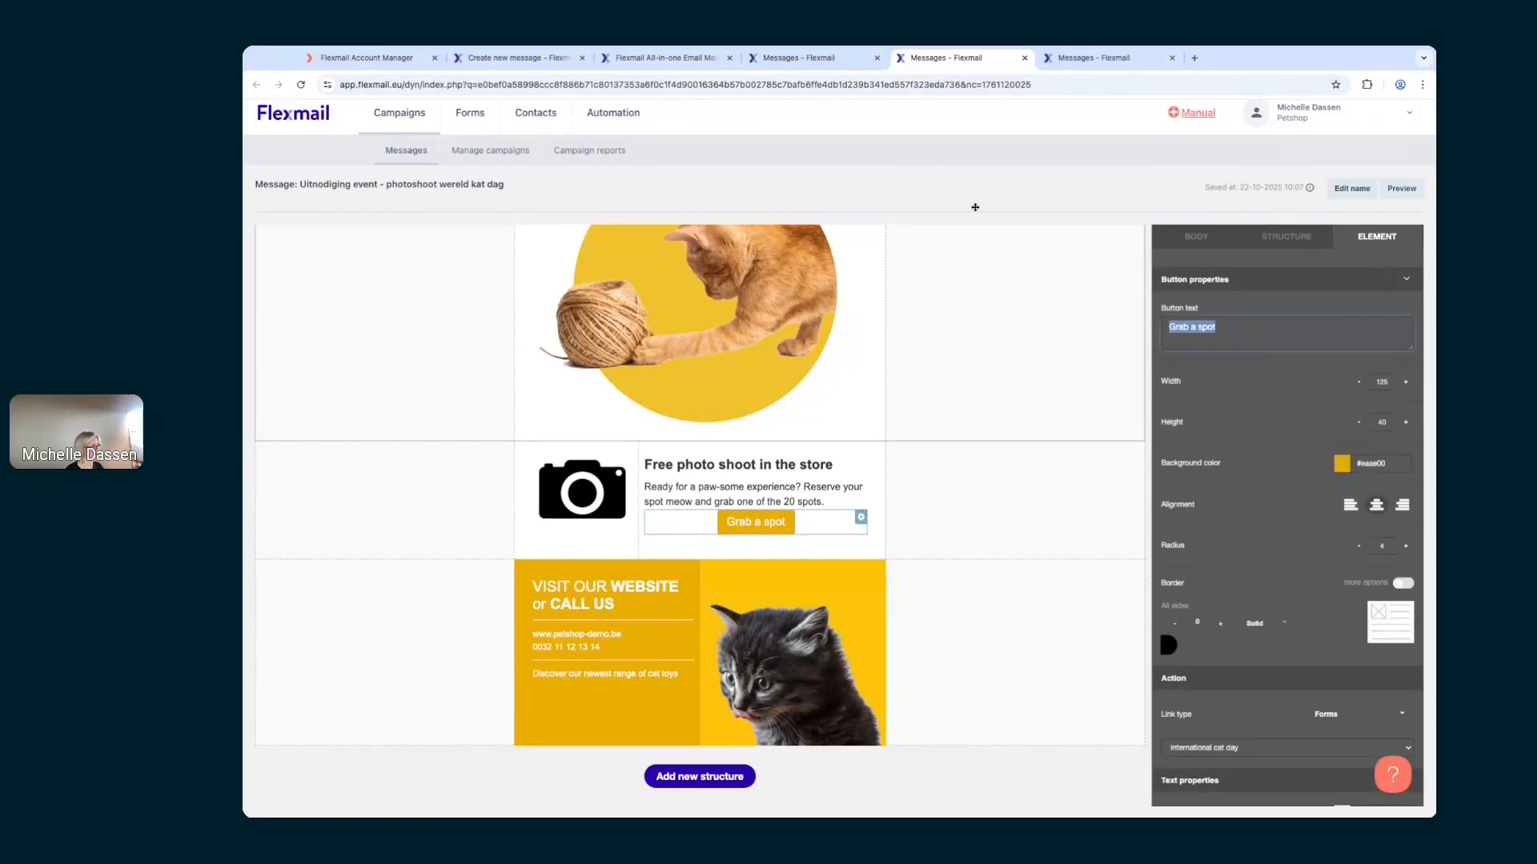
{"action": "left_click", "coordinate": [516, 58]}
{"action": "scroll", "coordinate": [871, 650], "scroll_direction": "down", "scroll_amount": 1}
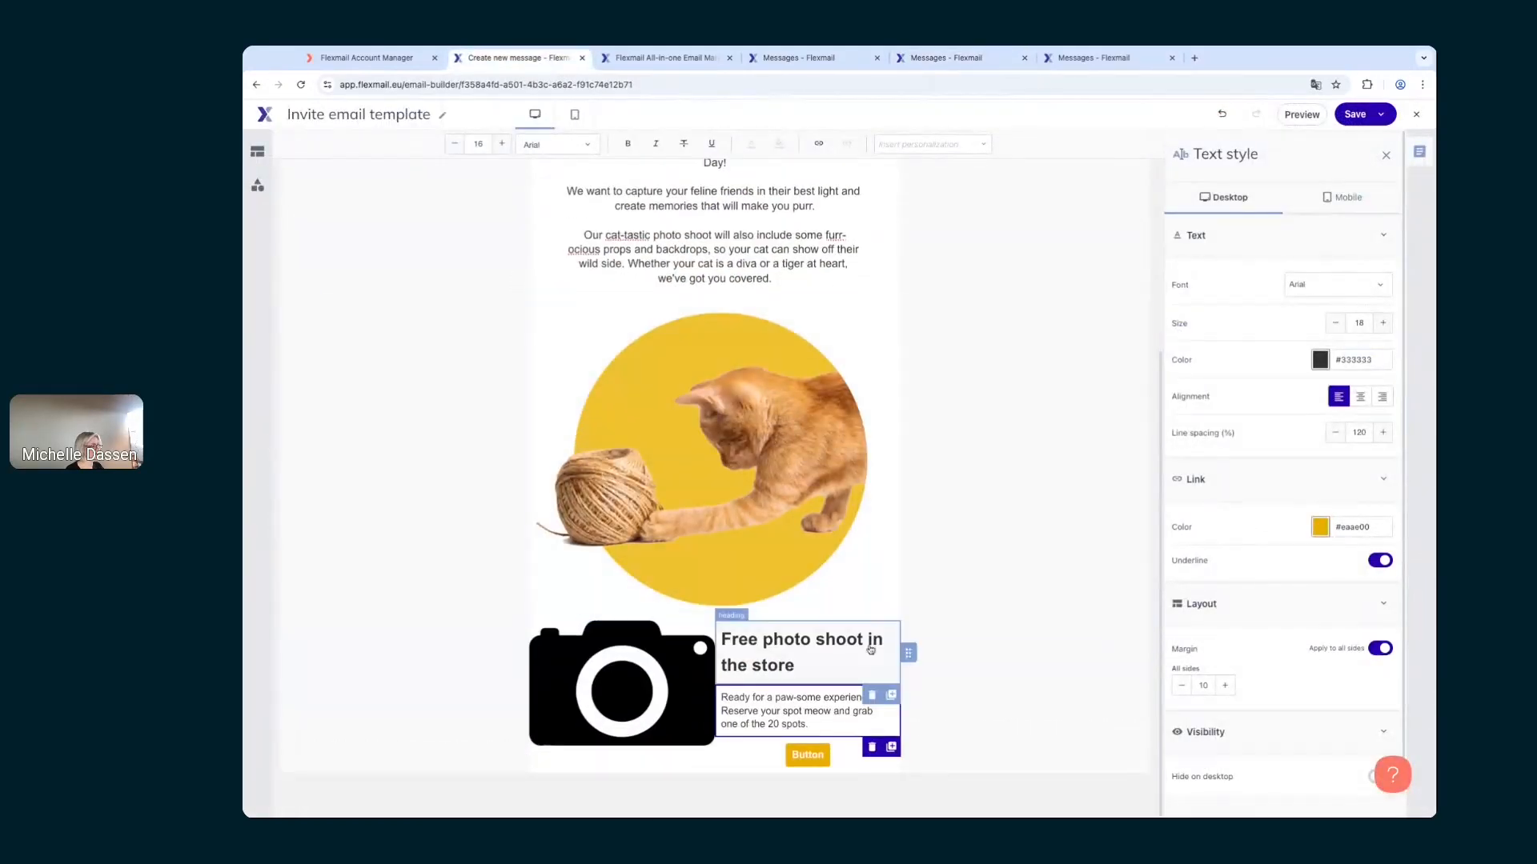
{"action": "left_click", "coordinate": [818, 767]}
{"action": "key", "text": "super+v"}
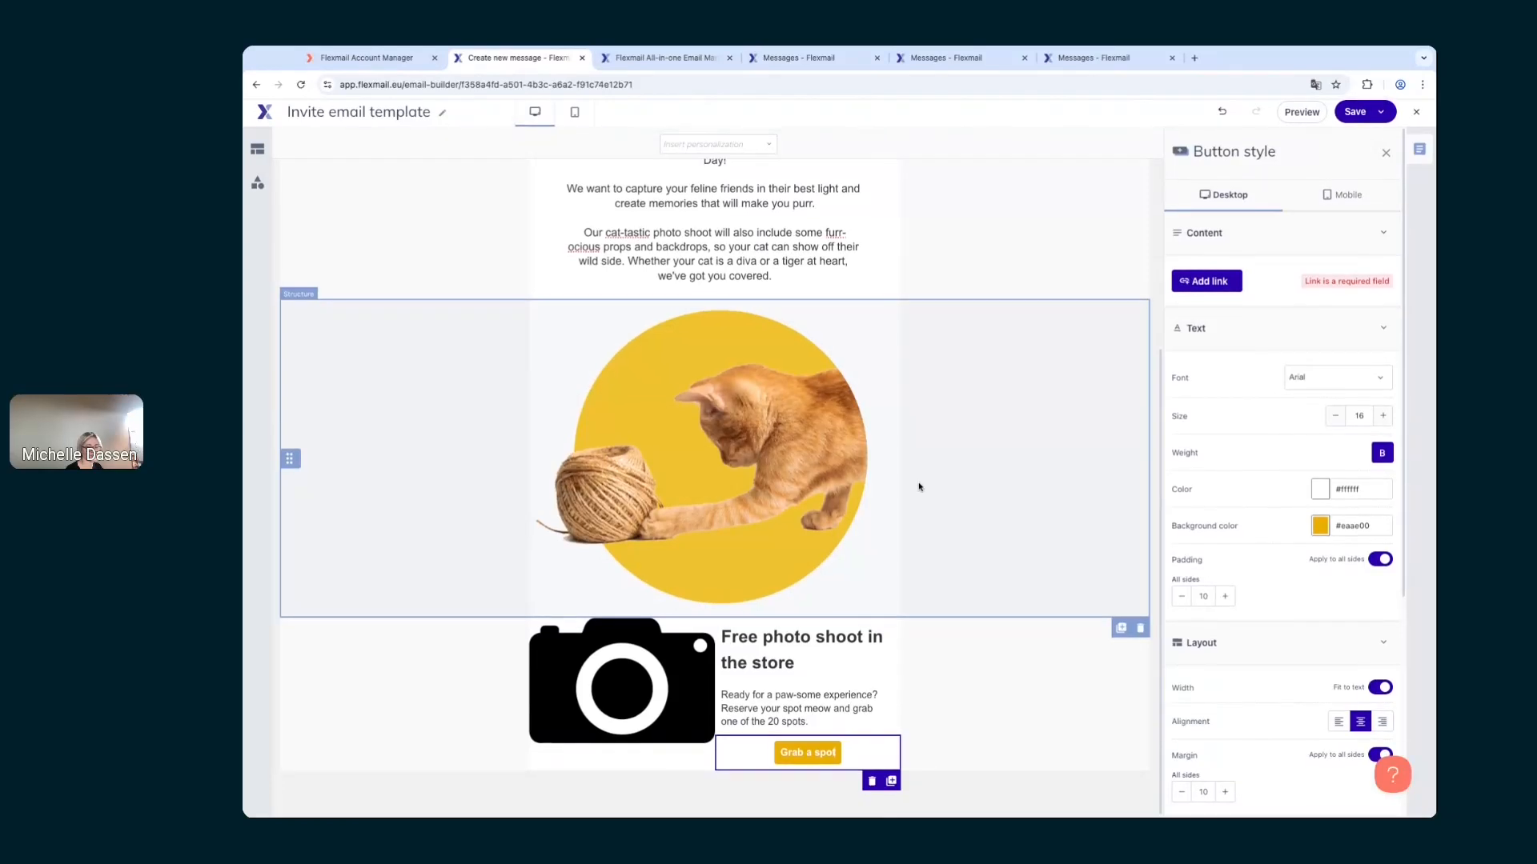
Step: Change the "Free photo shoot in the store" heading to type H3
{"action": "scroll", "coordinate": [817, 705], "scroll_direction": "up", "scroll_amount": 1}
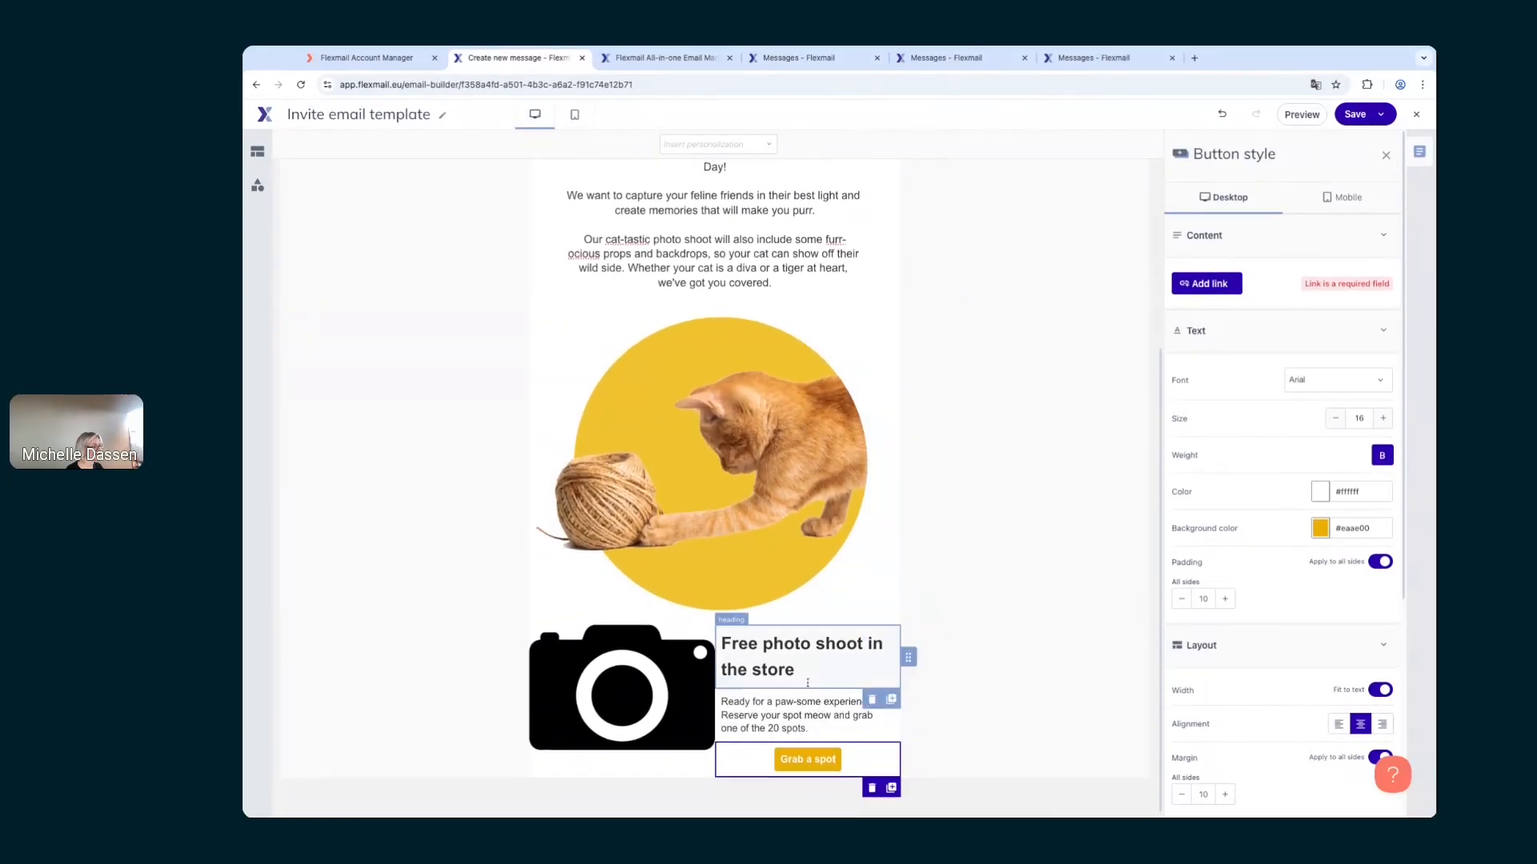
{"action": "left_click", "coordinate": [800, 653]}
{"action": "left_click", "coordinate": [1362, 286]}
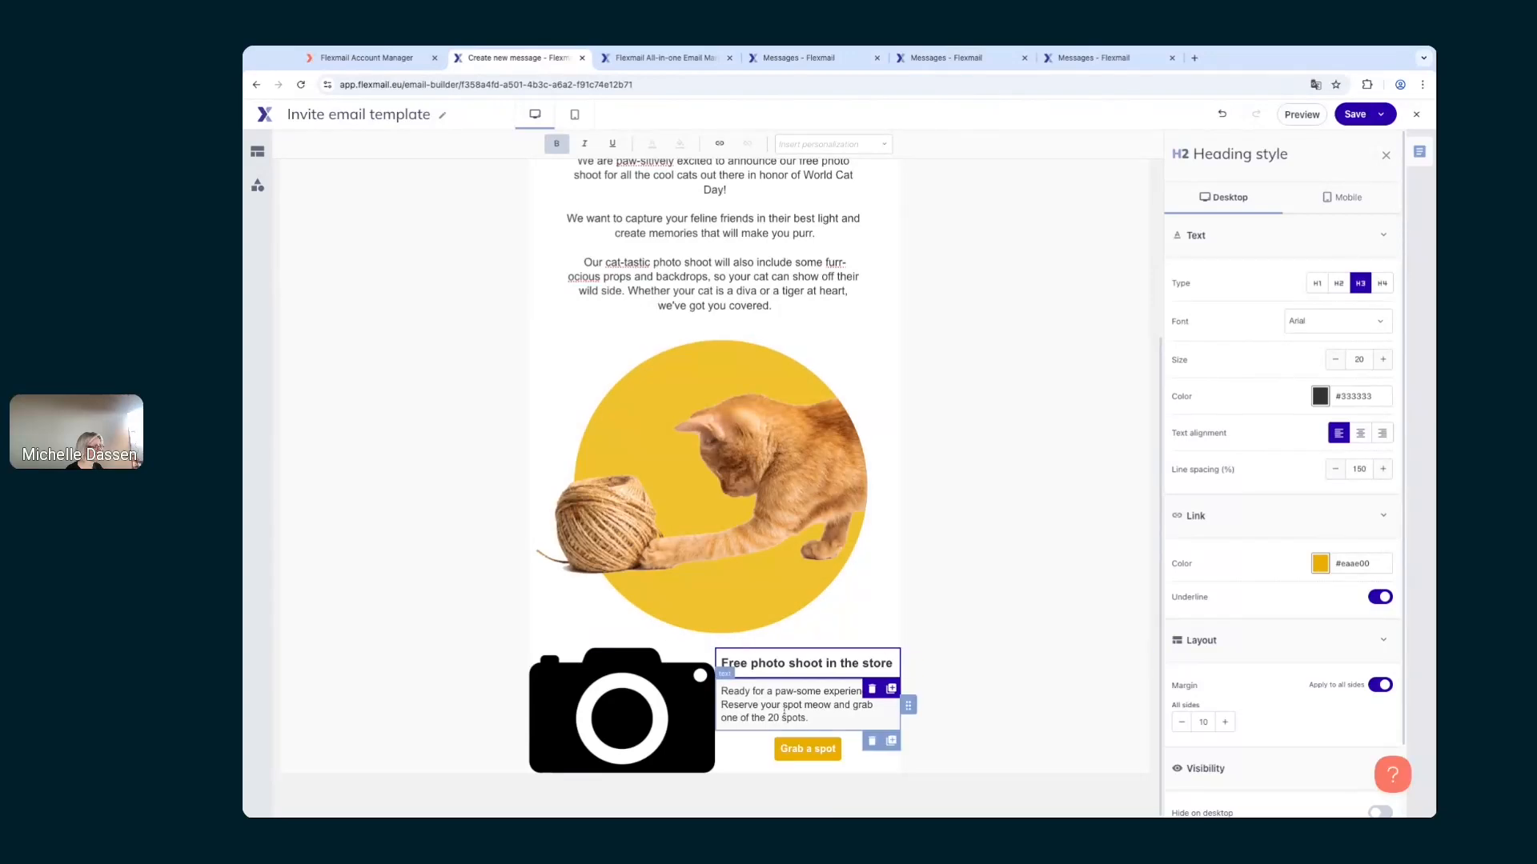
{"action": "left_click", "coordinate": [724, 689]}
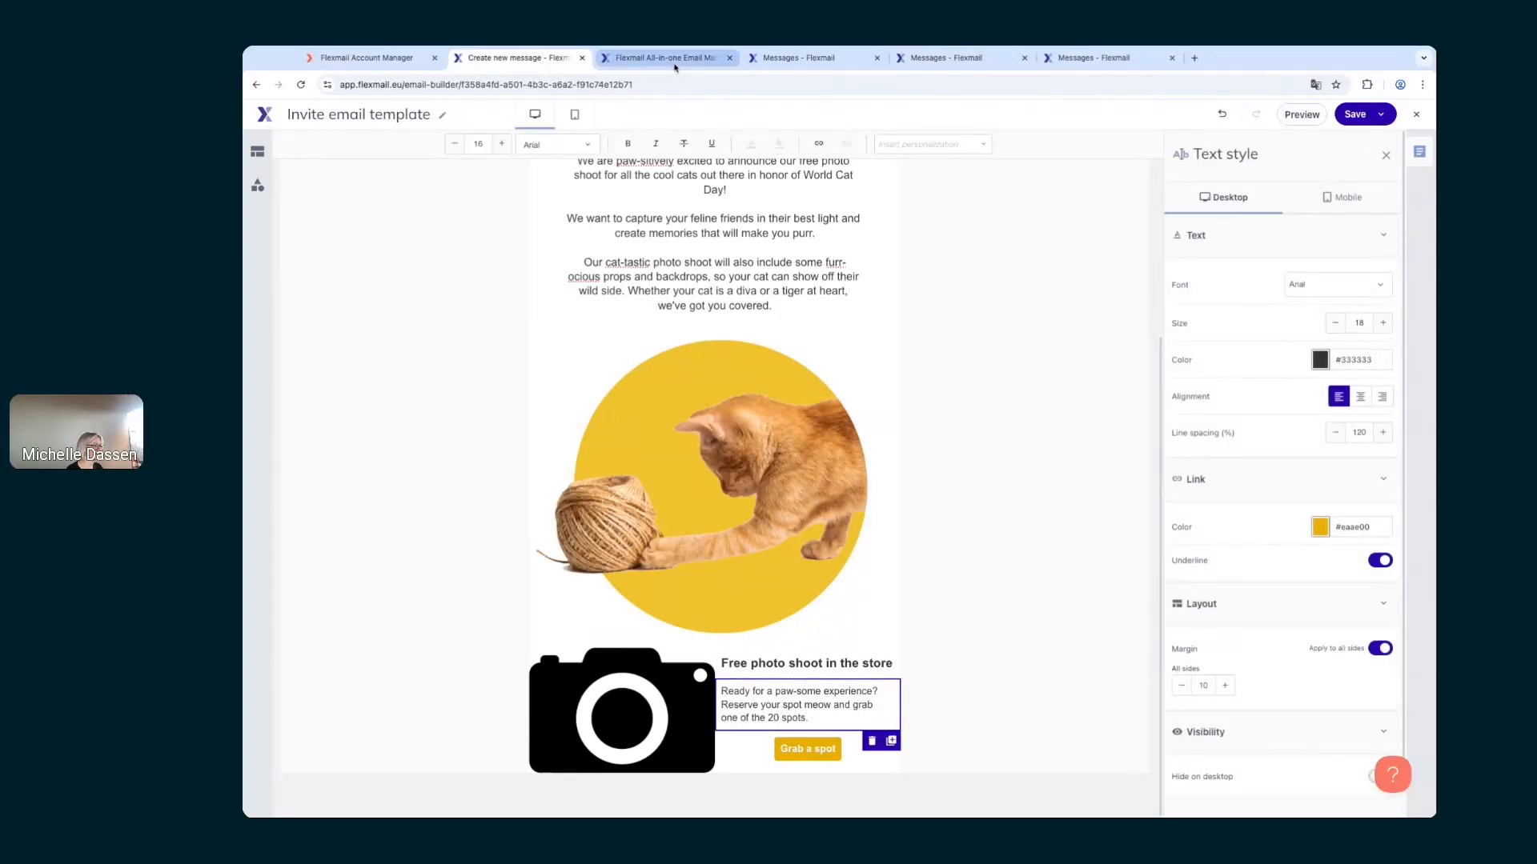
Step: Compare the camera section with the original message preview and resize its columns to 35% and 65%
{"action": "left_click", "coordinate": [699, 60]}
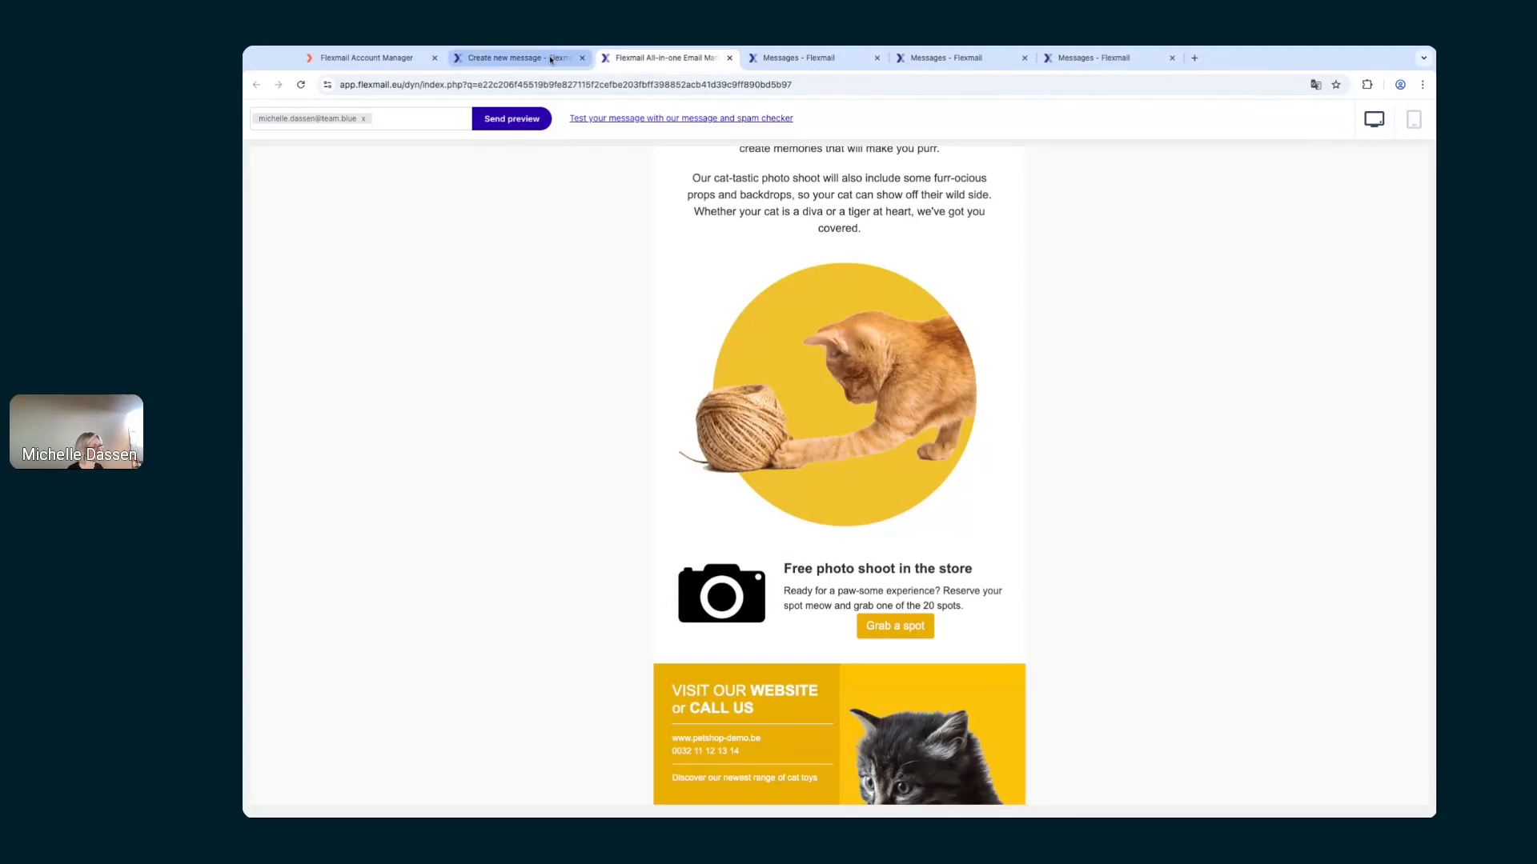
{"action": "left_click", "coordinate": [551, 60]}
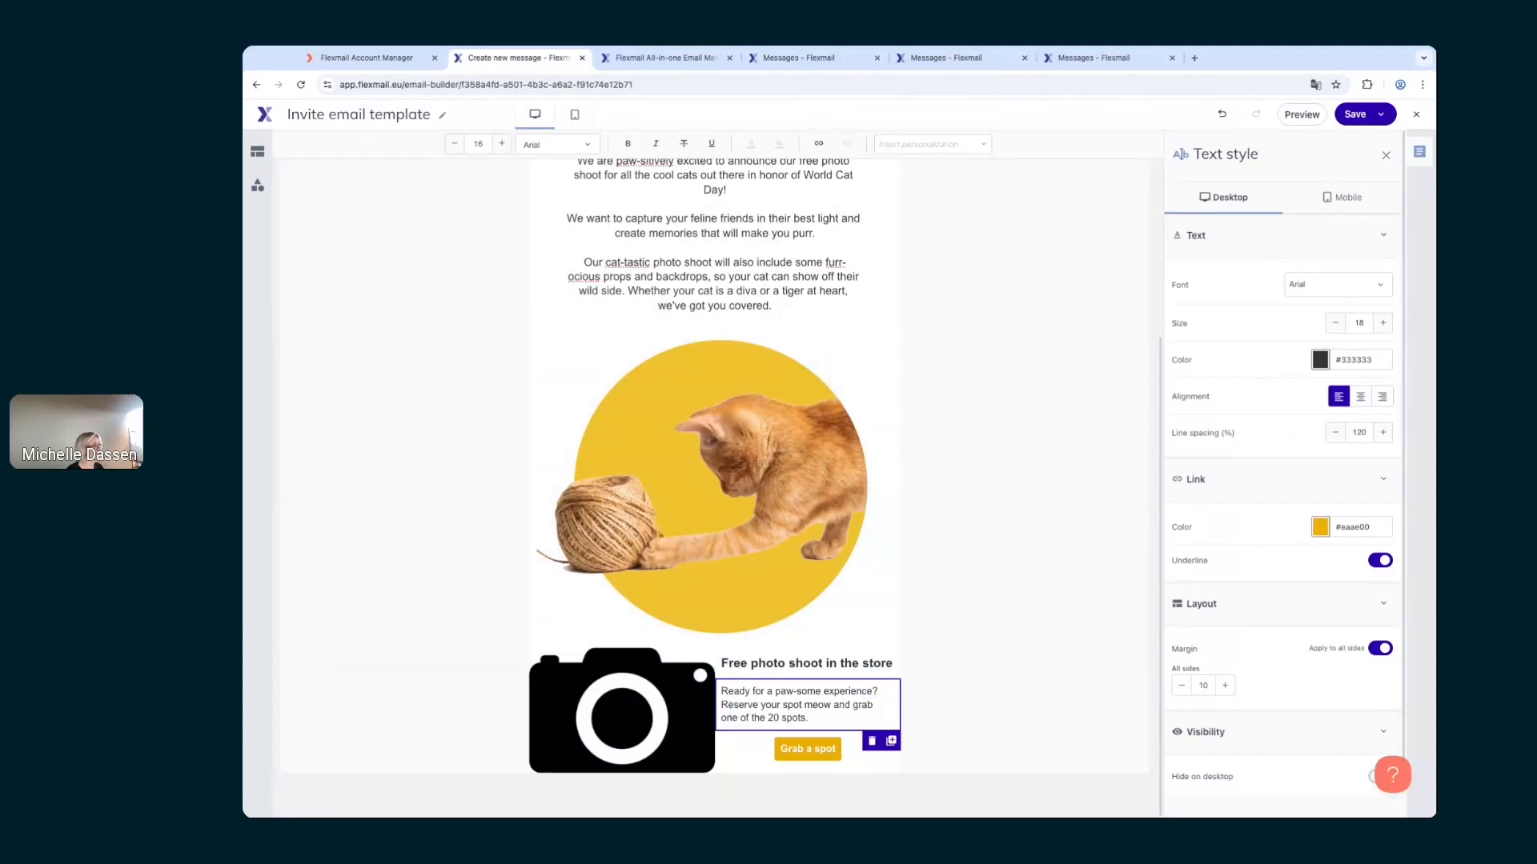
{"action": "left_click", "coordinate": [679, 64]}
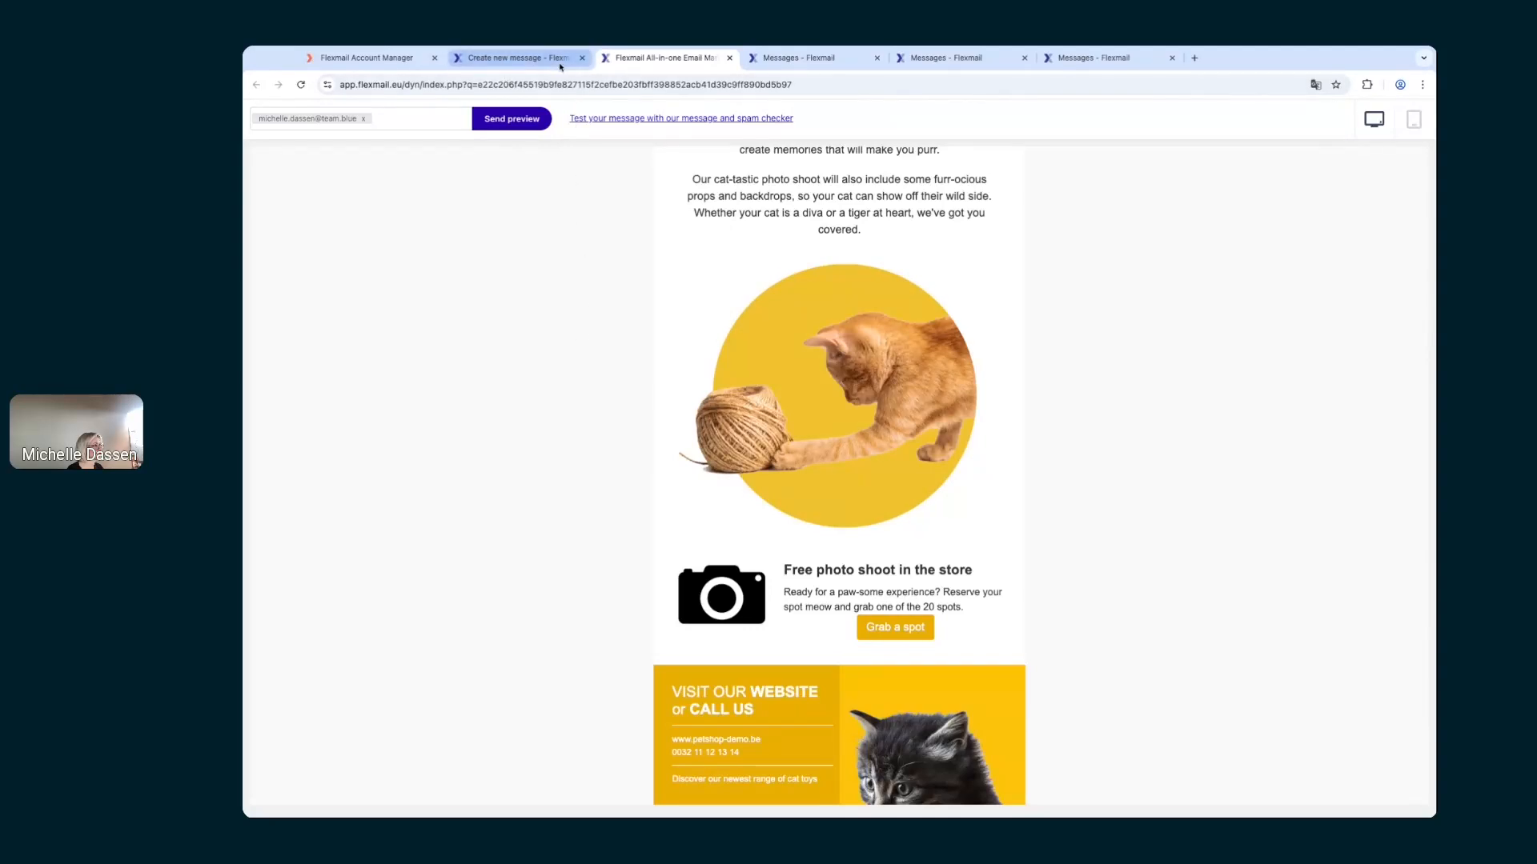
{"action": "left_click", "coordinate": [516, 58]}
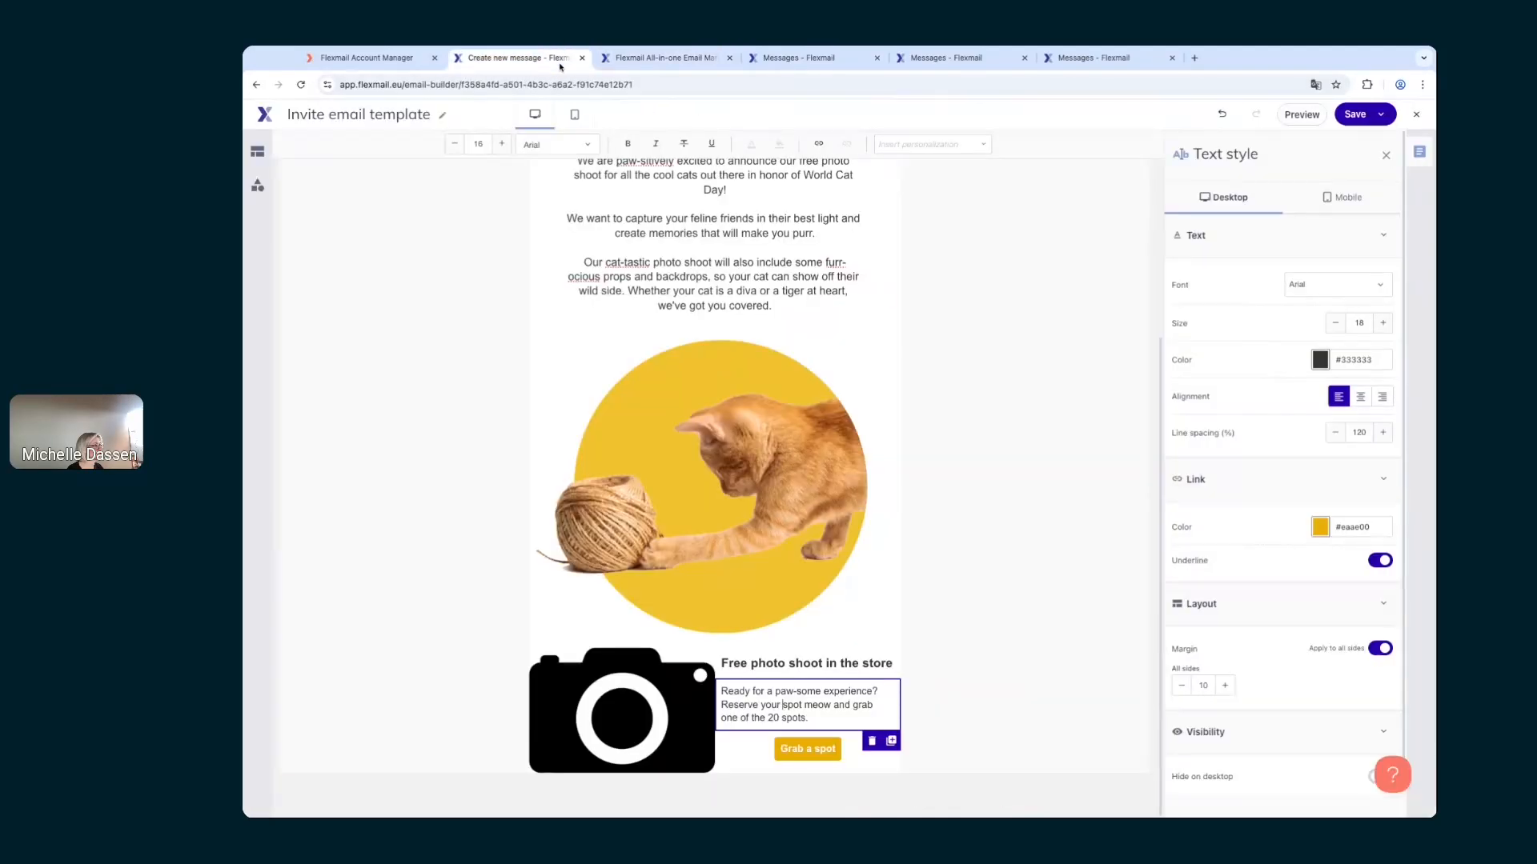
{"action": "left_click", "coordinate": [935, 672]}
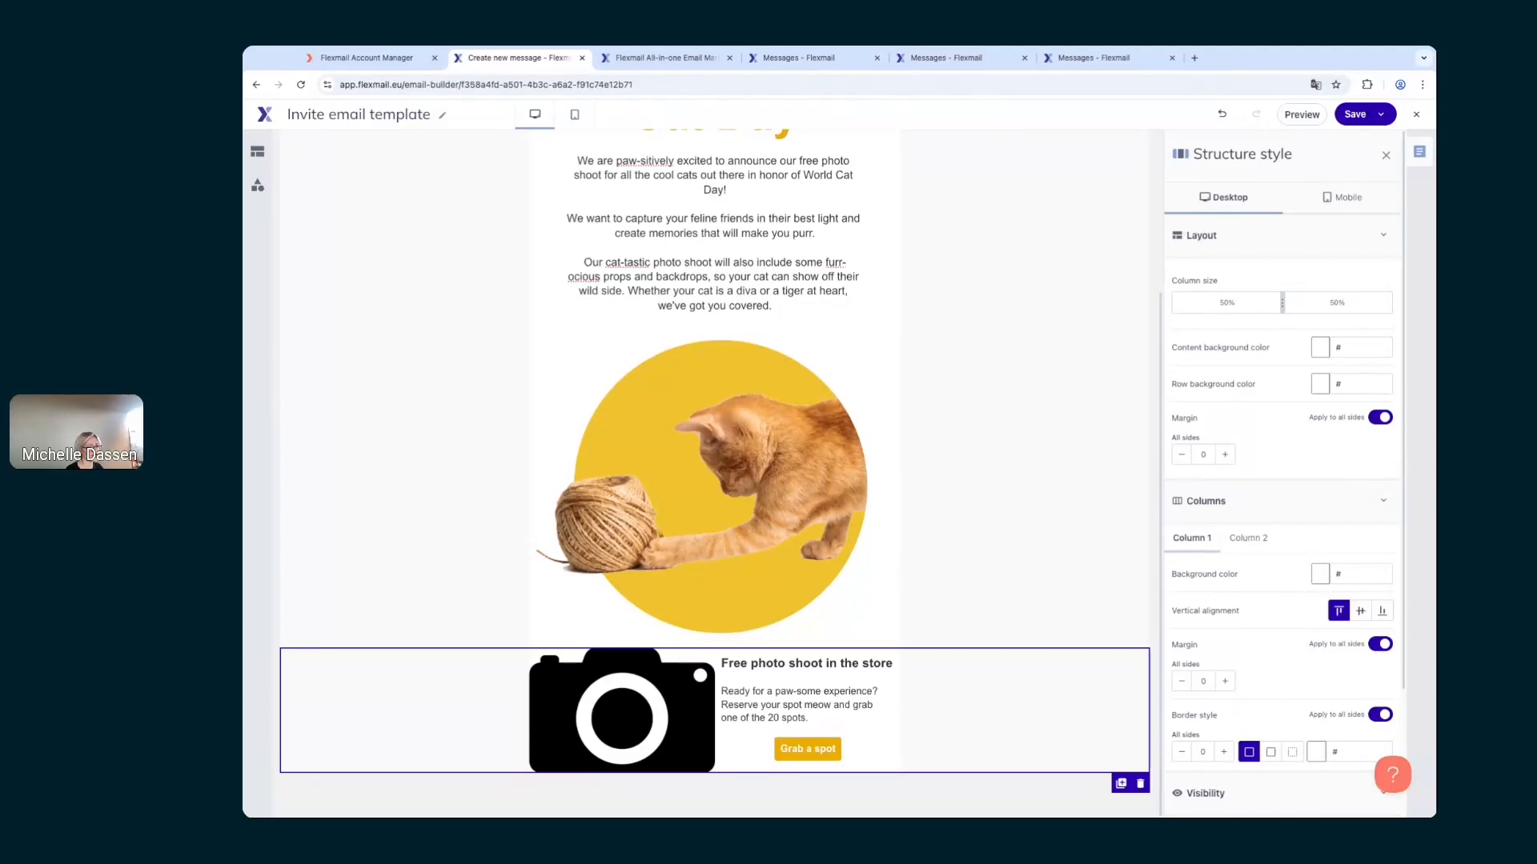
{"action": "left_click_drag", "start_coordinate": [1282, 303], "coordinate": [1245, 302]}
{"action": "left_click_drag", "start_coordinate": [1244, 302], "coordinate": [1249, 303]}
{"action": "scroll", "coordinate": [1069, 498], "scroll_direction": "up", "scroll_amount": 1}
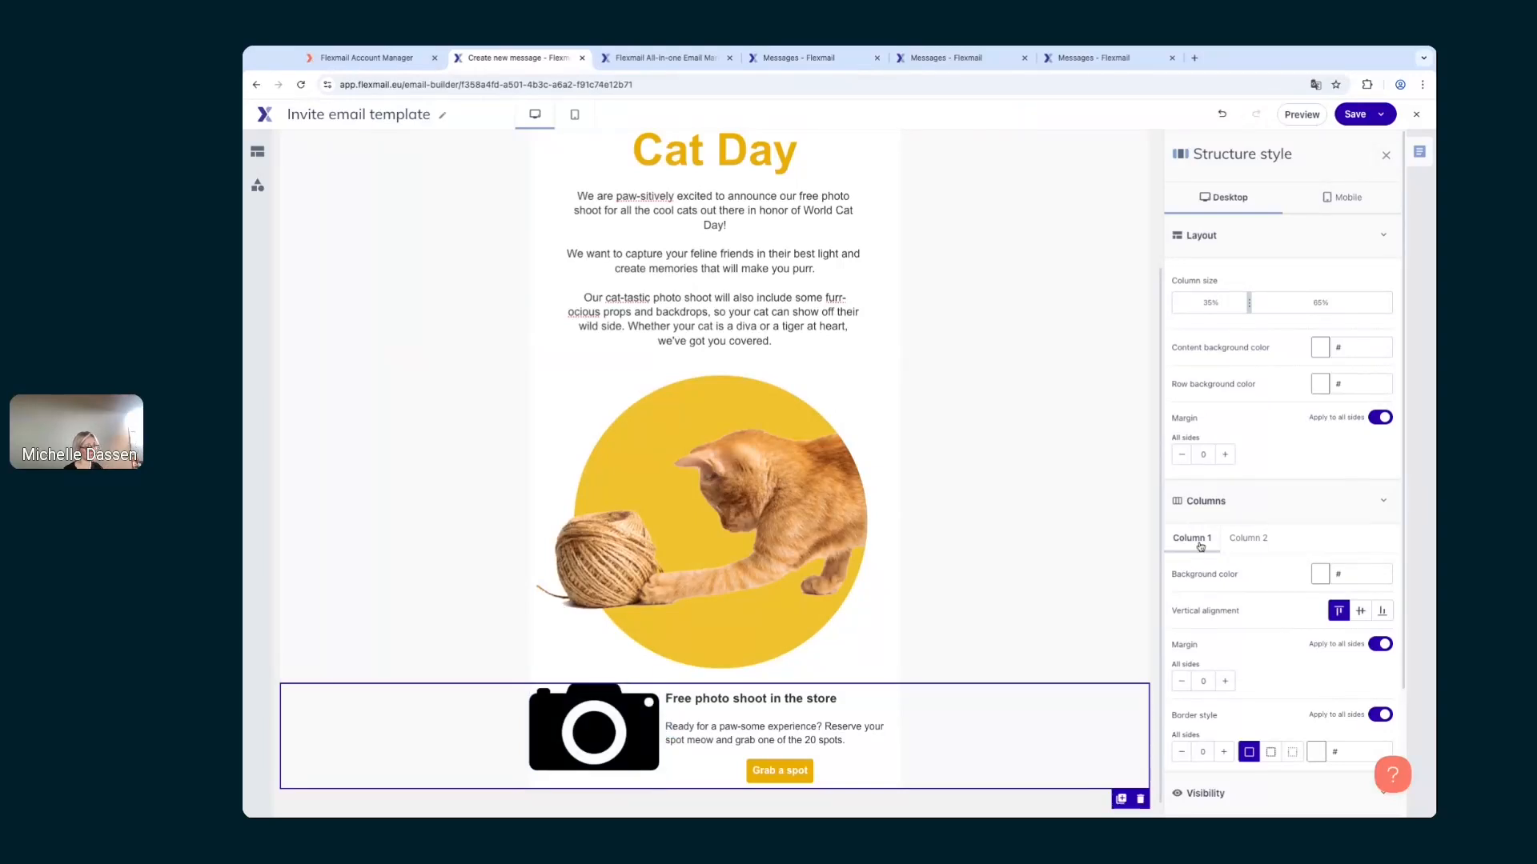
Step: Set the camera column's margin to 20 on all sides and the camera image's width to 98% with auto width off
{"action": "double_click", "coordinate": [1205, 682]}
{"action": "type", "text": "20"}
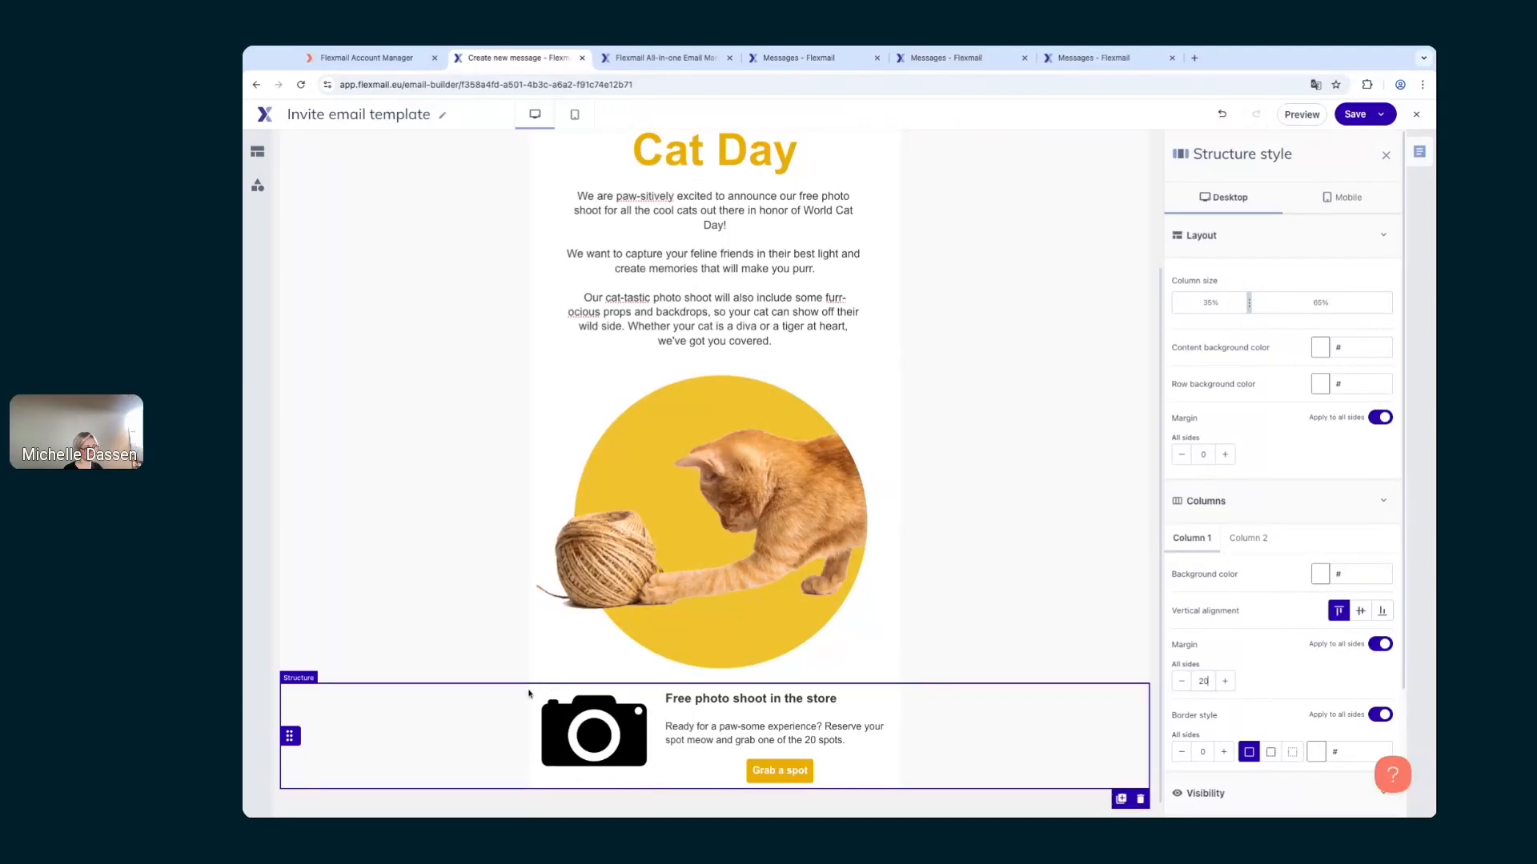
{"action": "left_click", "coordinate": [573, 714]}
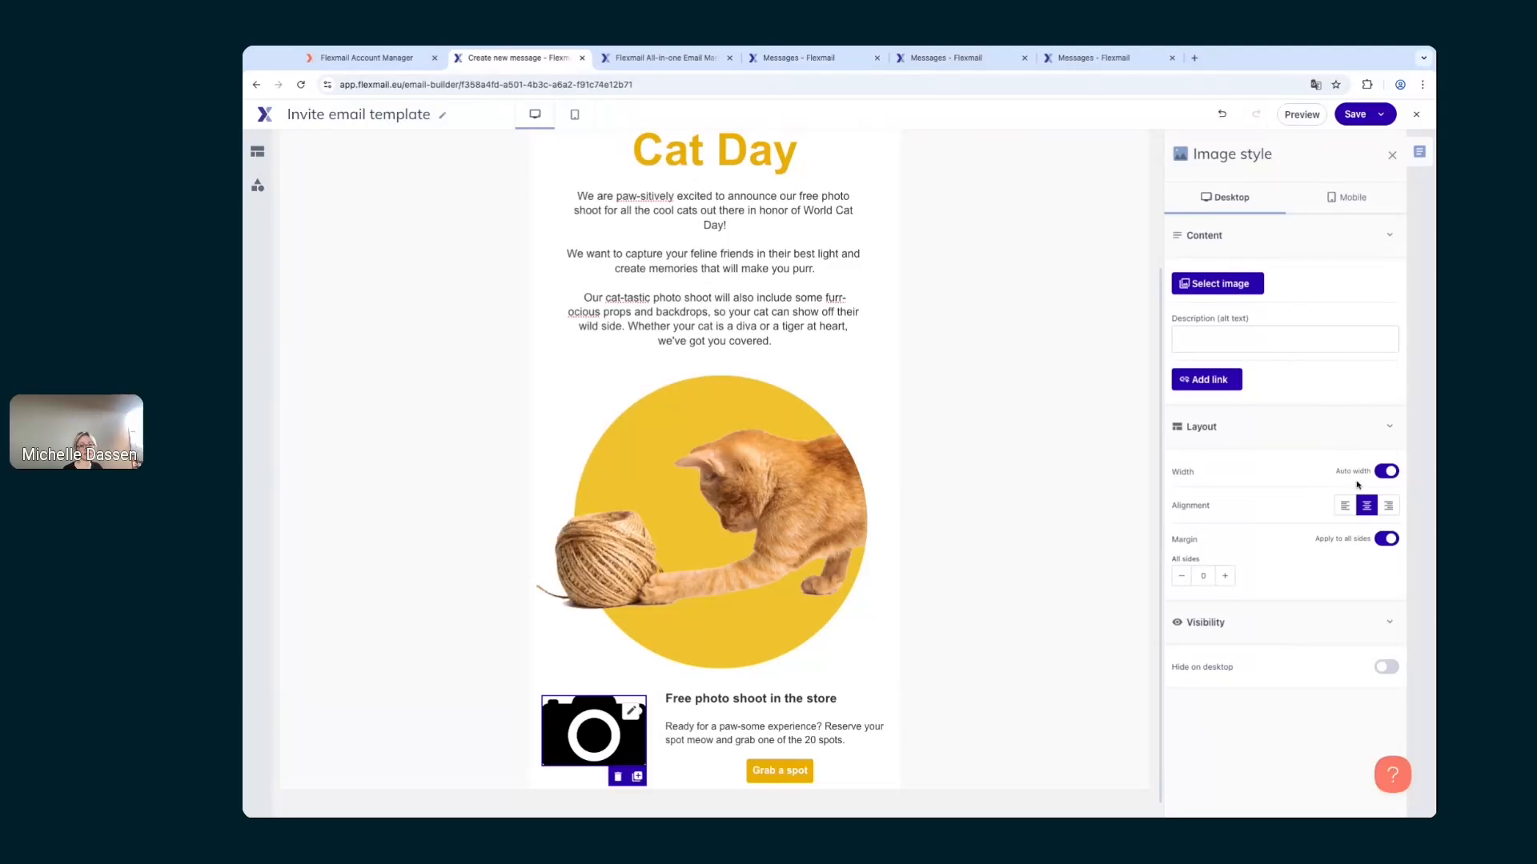
{"action": "left_click", "coordinate": [1387, 472]}
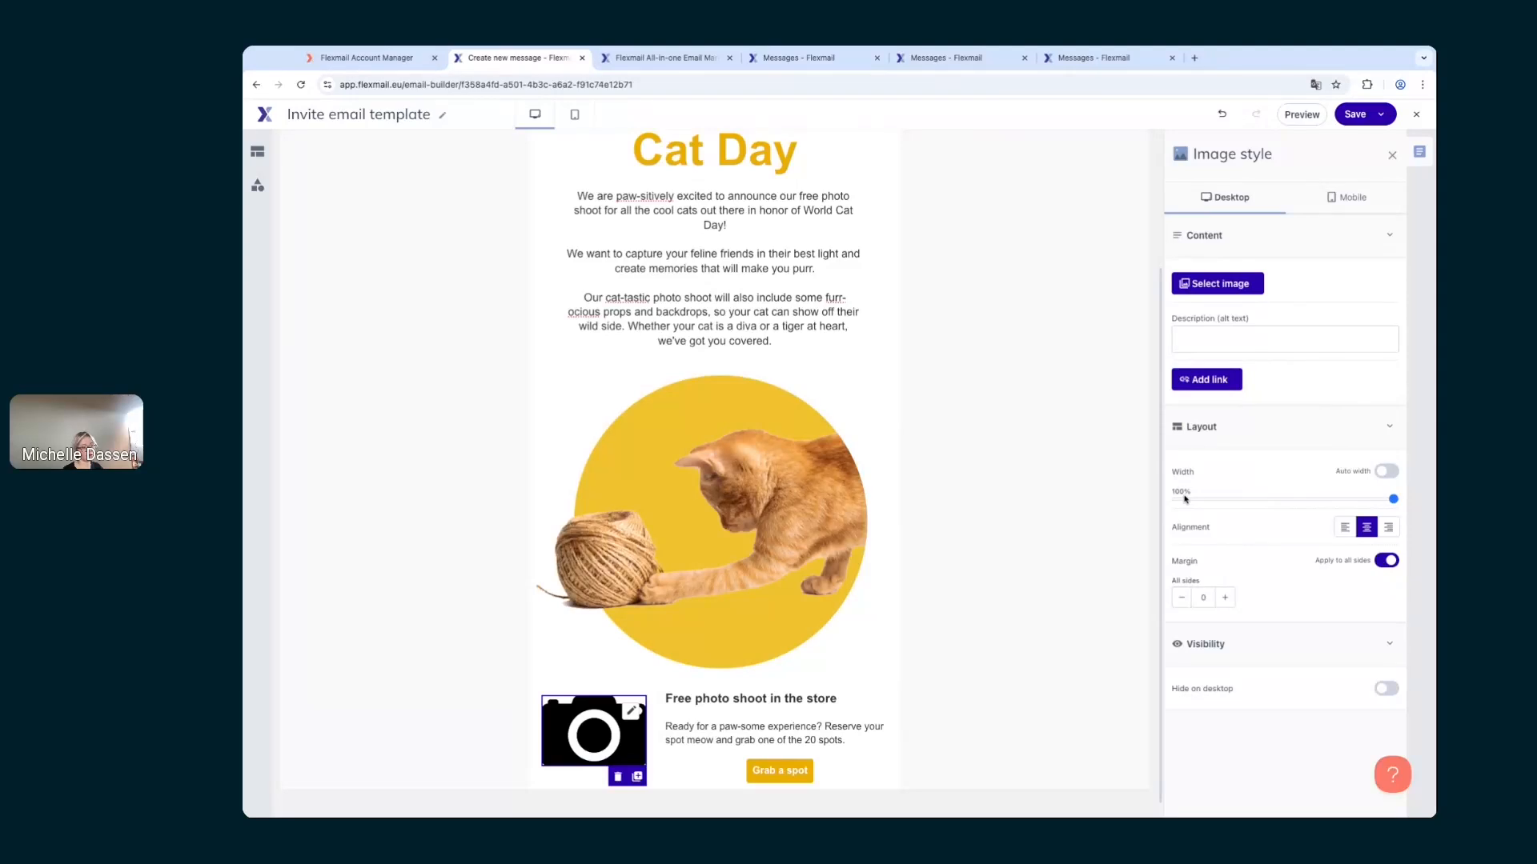
{"action": "mouse_move", "coordinate": [1393, 501]}
{"action": "left_mouse_down"}
{"action": "mouse_move", "coordinate": [1330, 499]}
{"action": "mouse_move", "coordinate": [1389, 499]}
{"action": "left_mouse_up"}
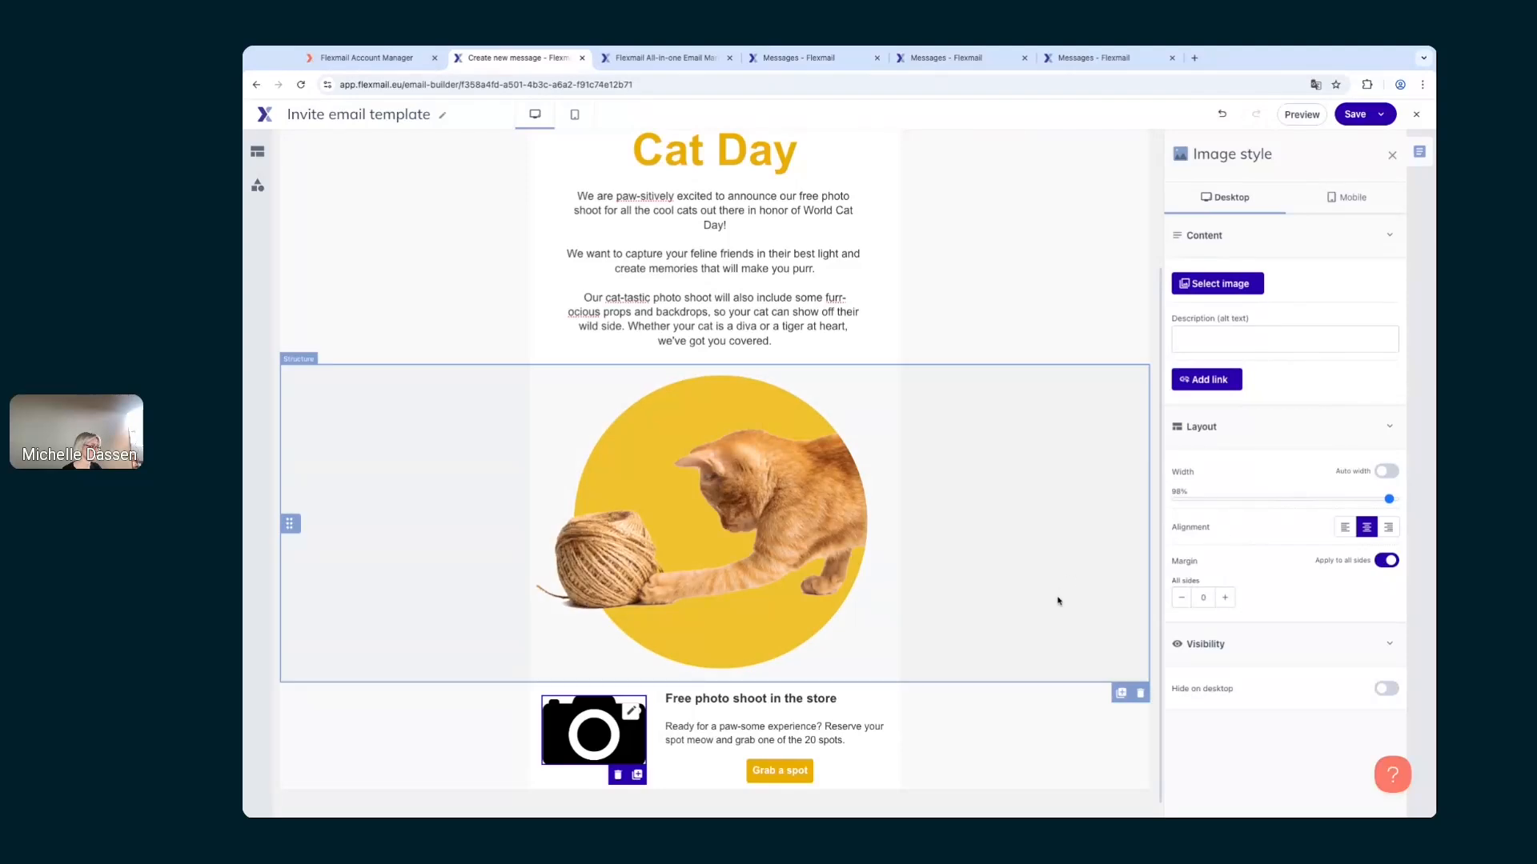
{"action": "left_click", "coordinate": [1025, 710]}
Step: Center the photo shoot paragraph and its heading
{"action": "scroll", "coordinate": [998, 704], "scroll_direction": "down", "scroll_amount": 1}
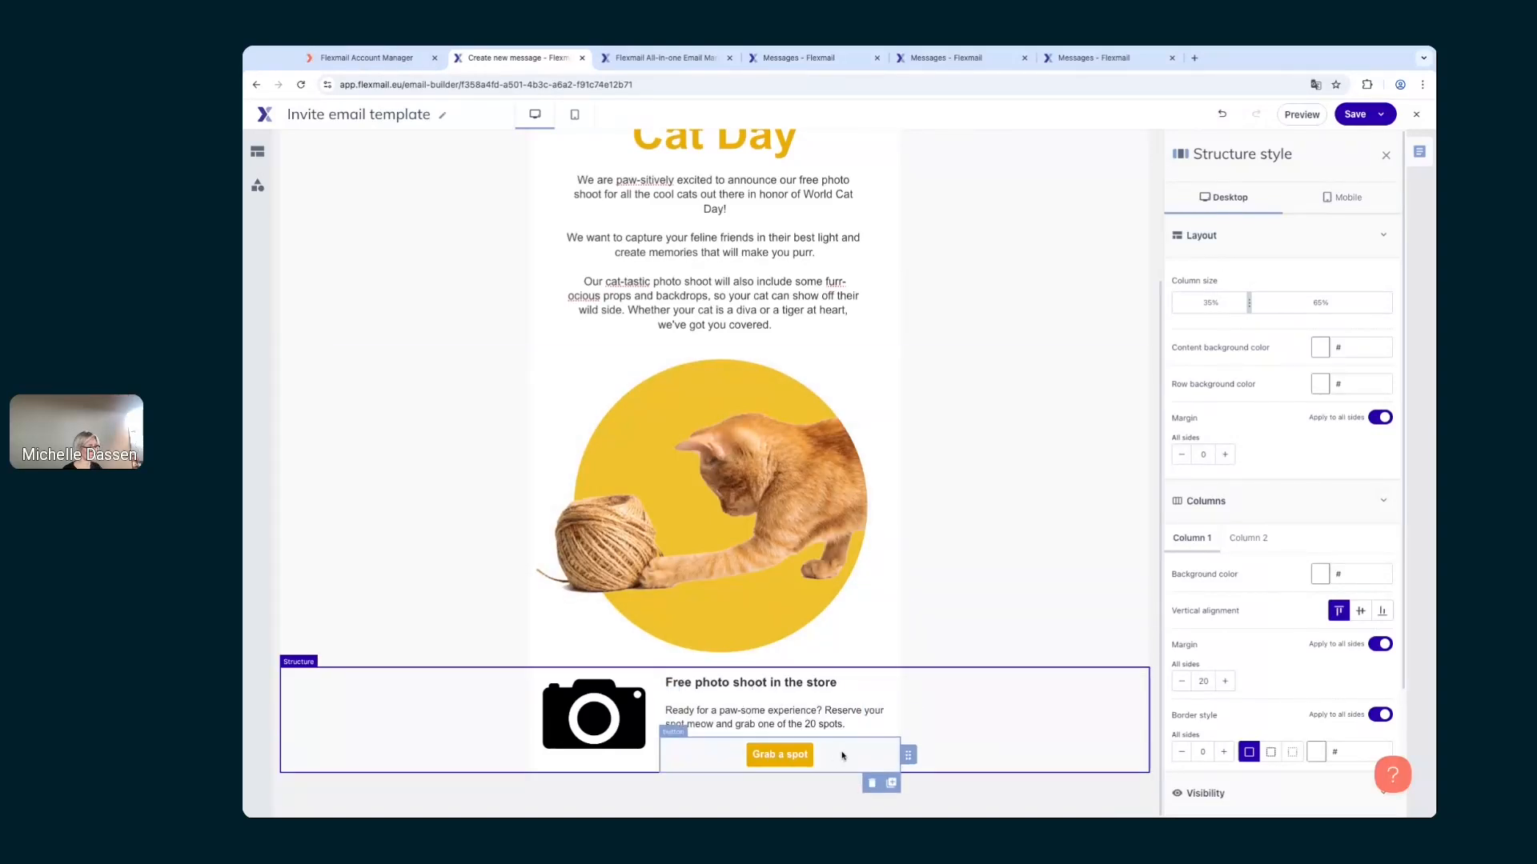
{"action": "left_click", "coordinate": [810, 724]}
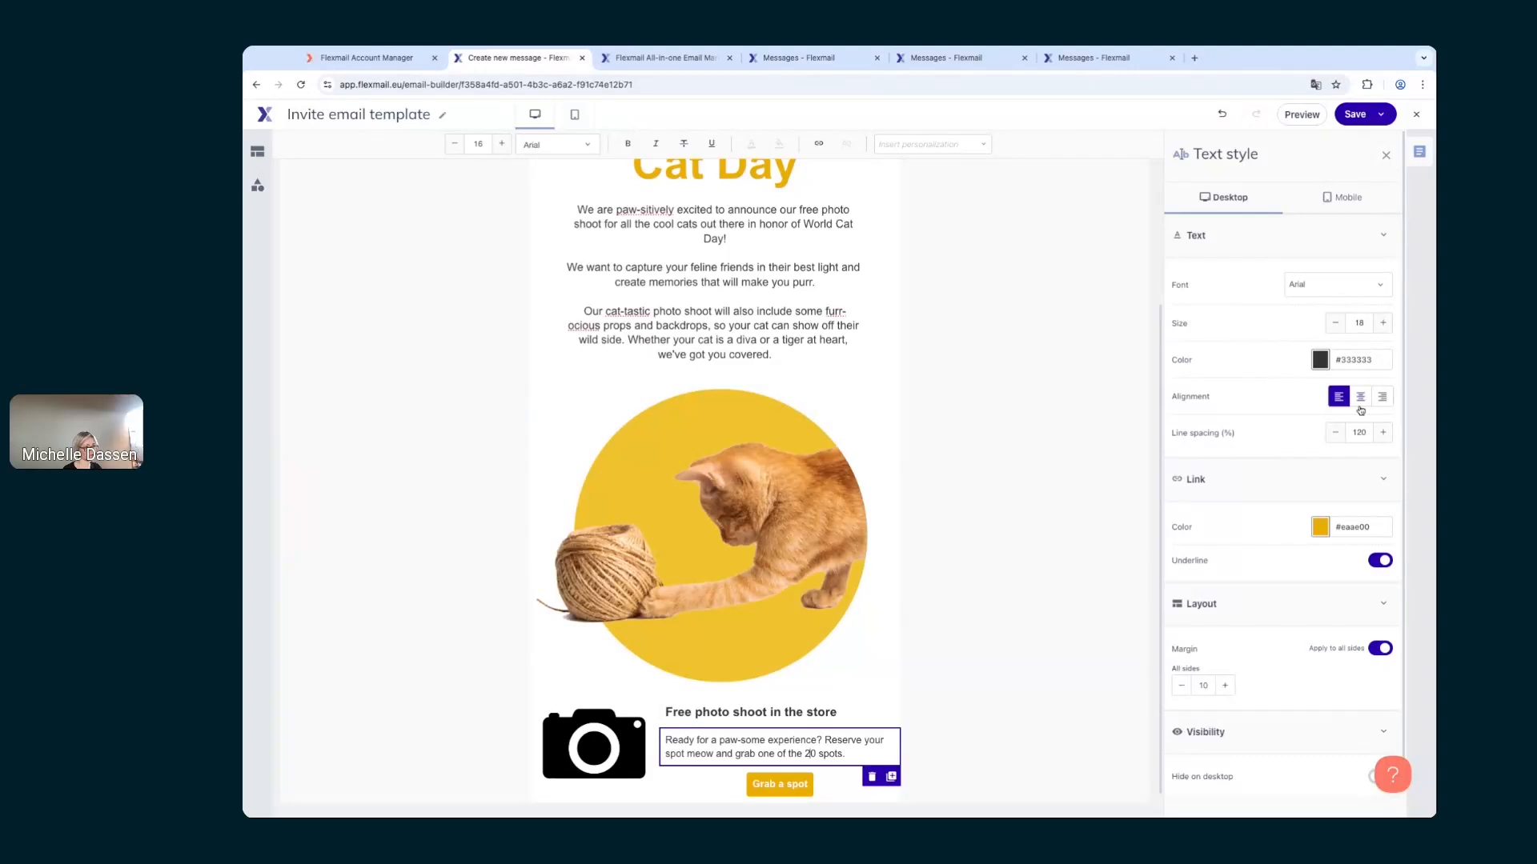
{"action": "left_click", "coordinate": [1360, 400]}
{"action": "left_click", "coordinate": [766, 713]}
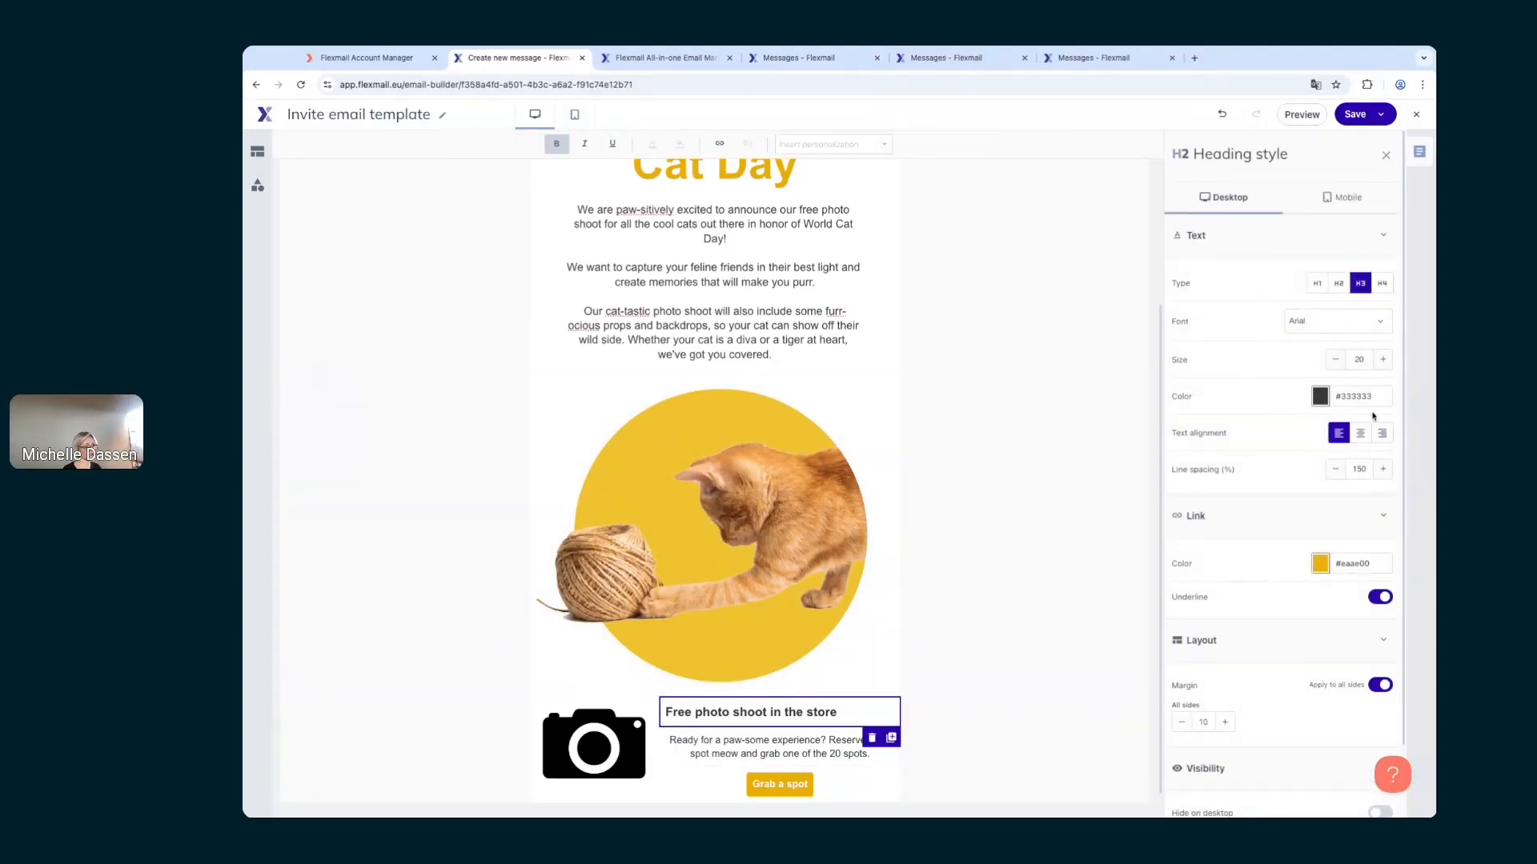
{"action": "left_click", "coordinate": [1360, 433]}
{"action": "scroll", "coordinate": [937, 611], "scroll_direction": "down", "scroll_amount": 1}
Step: Give column 2 of the camera structure individual margins of 10 at top and bottom, and save the message
{"action": "left_click", "coordinate": [1032, 740]}
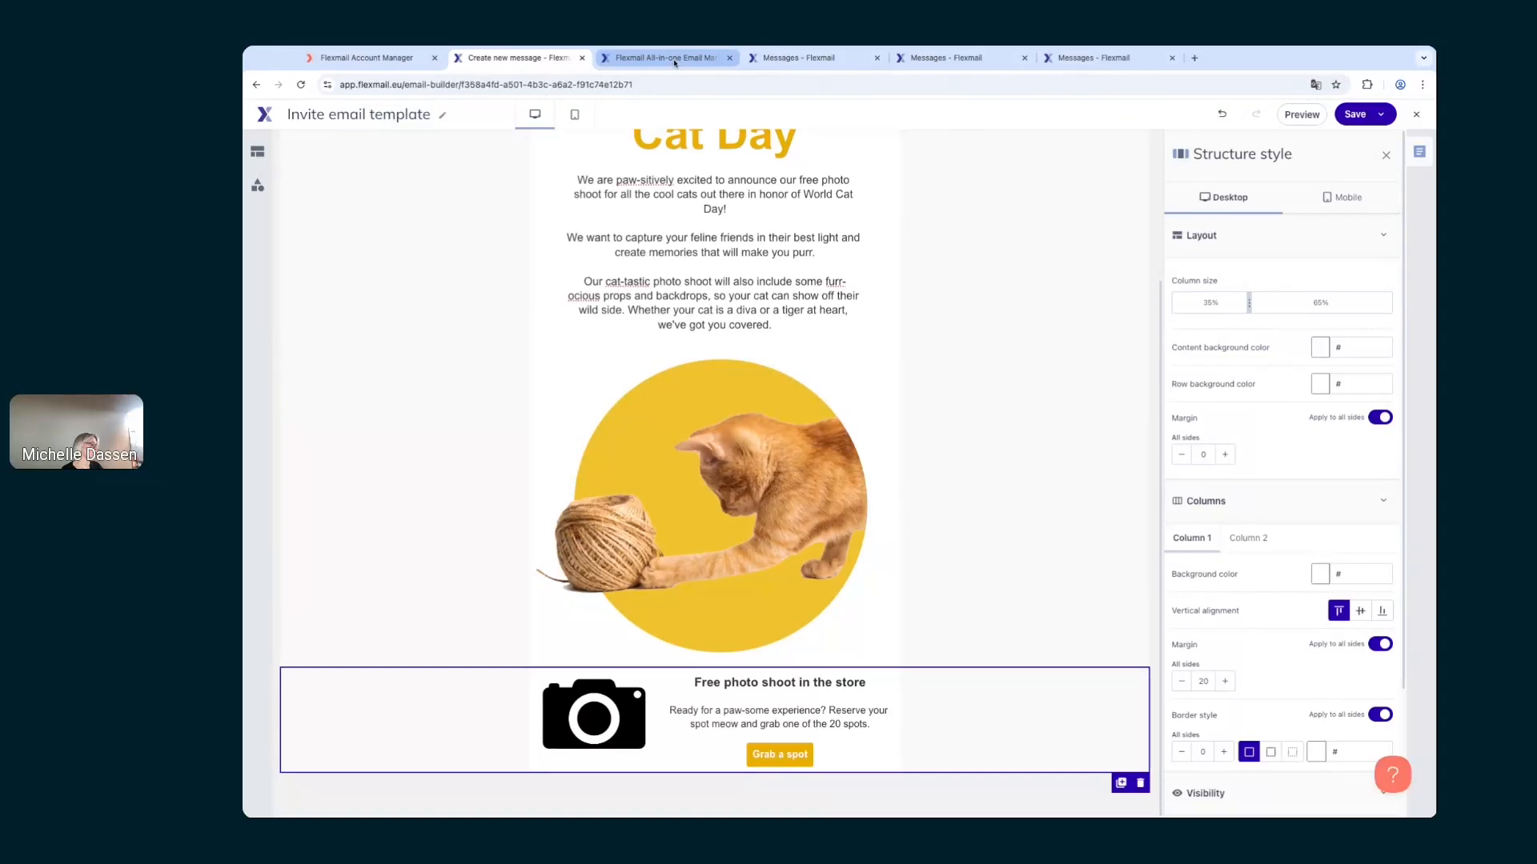
{"action": "left_click", "coordinate": [1263, 538]}
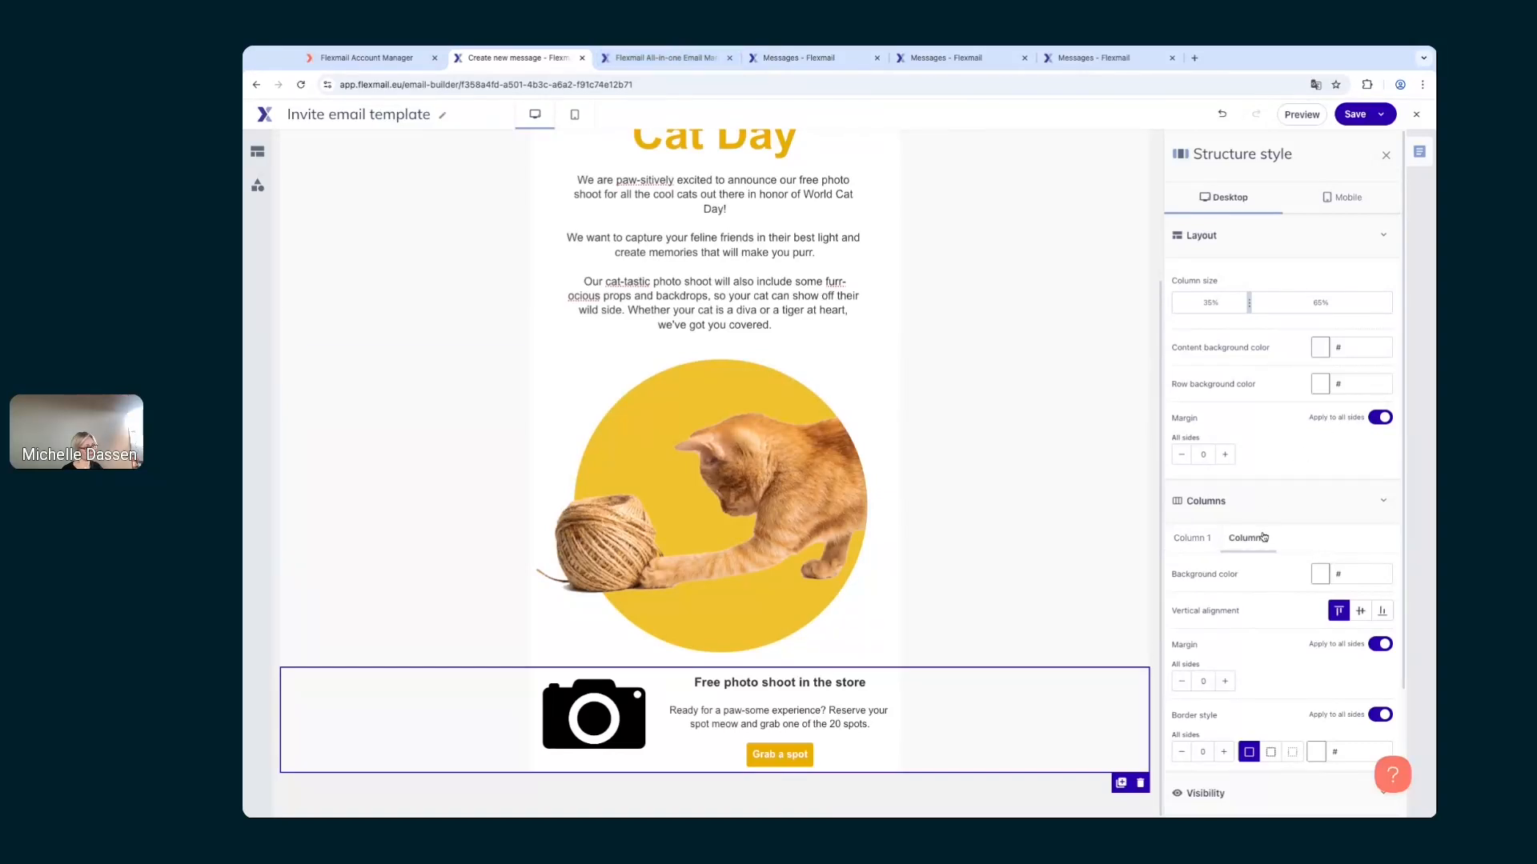
{"action": "scroll", "coordinate": [1326, 652], "scroll_direction": "down", "scroll_amount": 3}
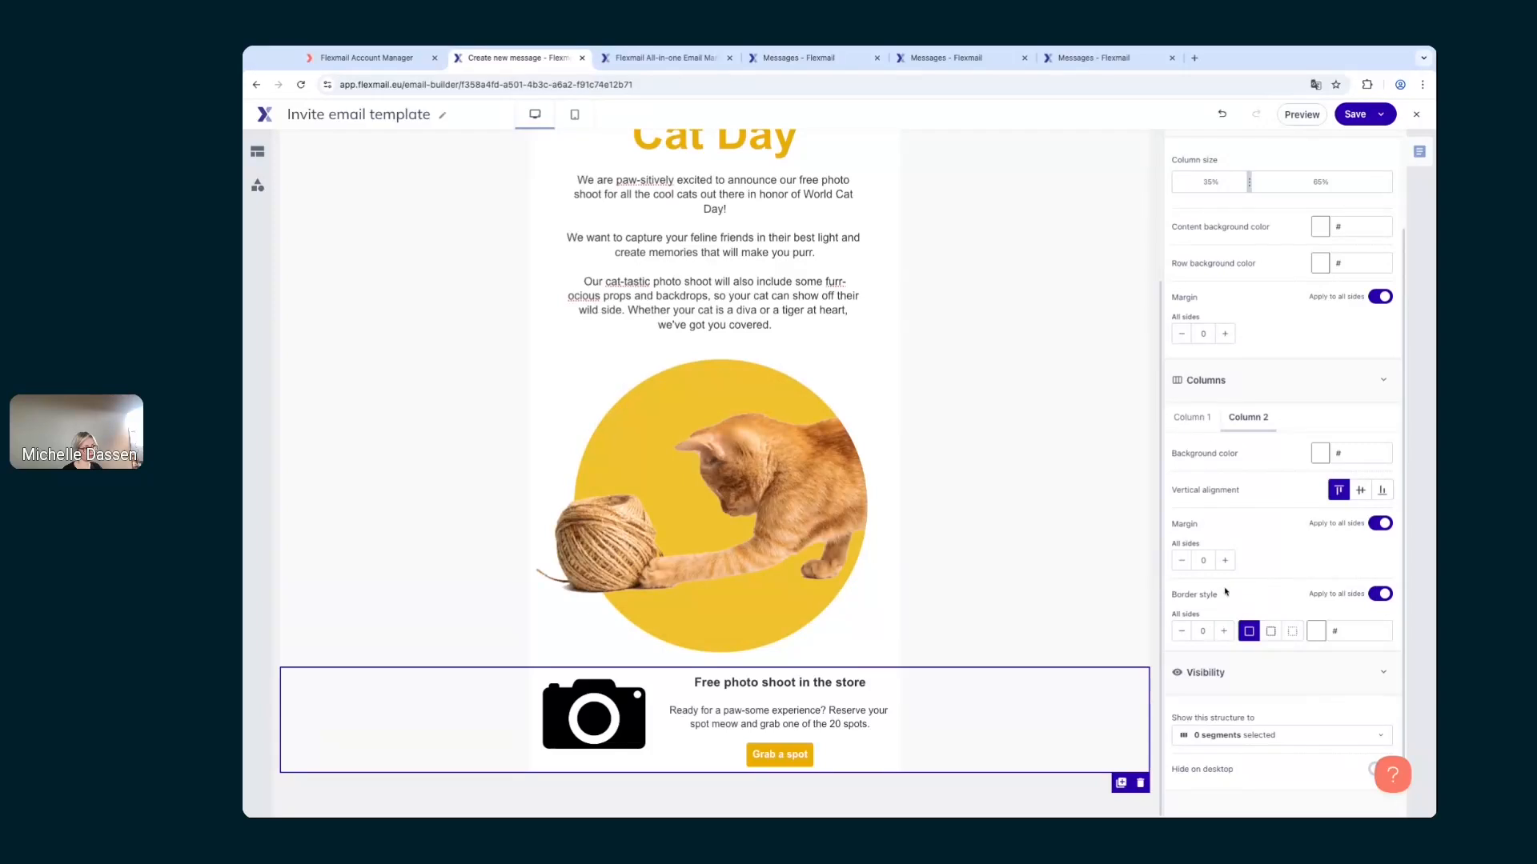
{"action": "left_click", "coordinate": [1380, 523]}
{"action": "left_click", "coordinate": [1210, 563]}
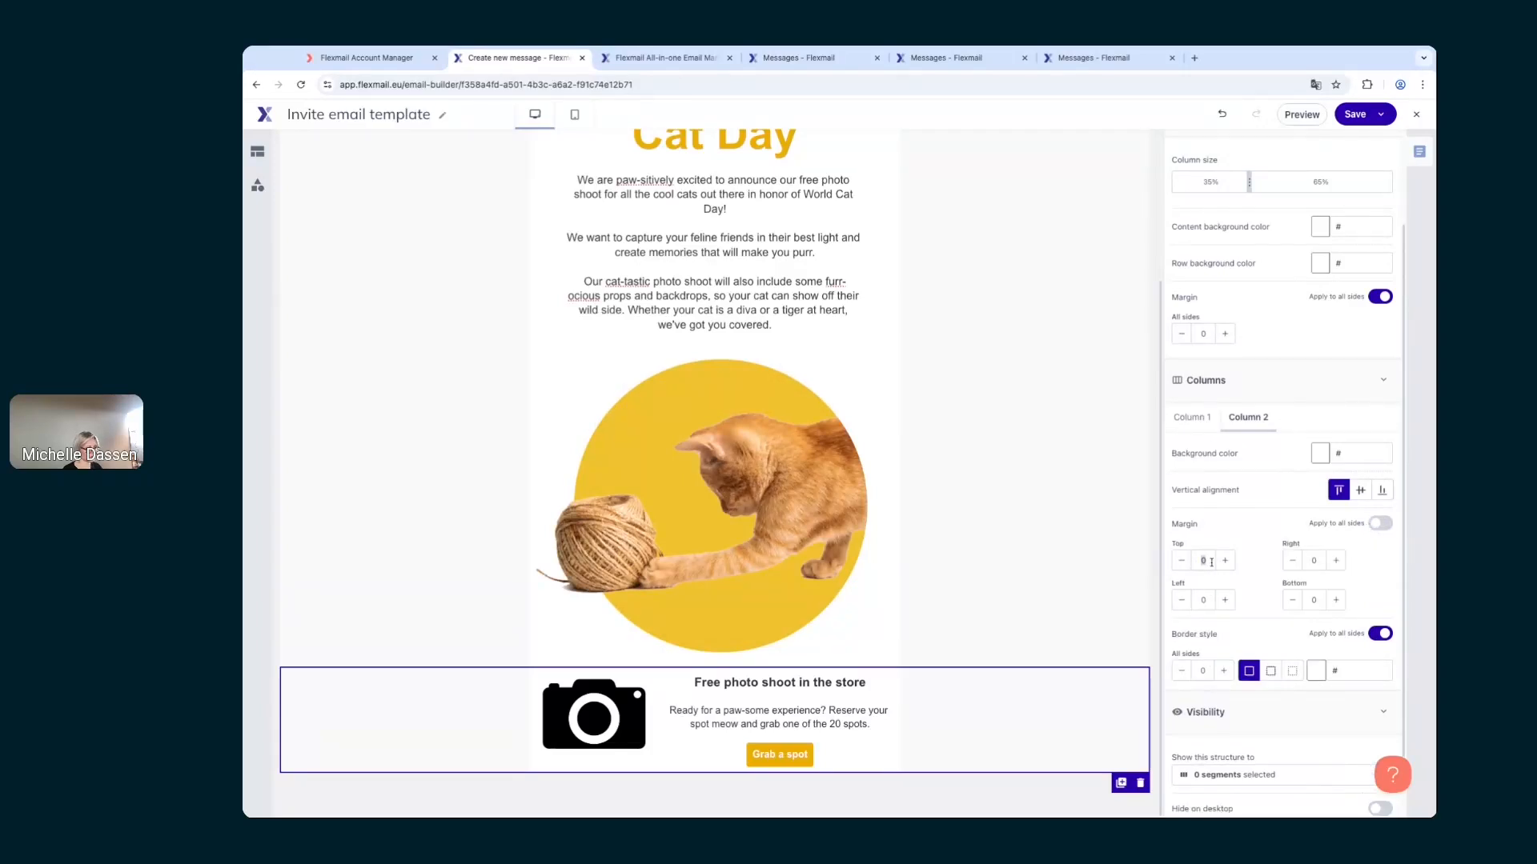
{"action": "type", "text": "10"}
{"action": "left_click", "coordinate": [1313, 600]}
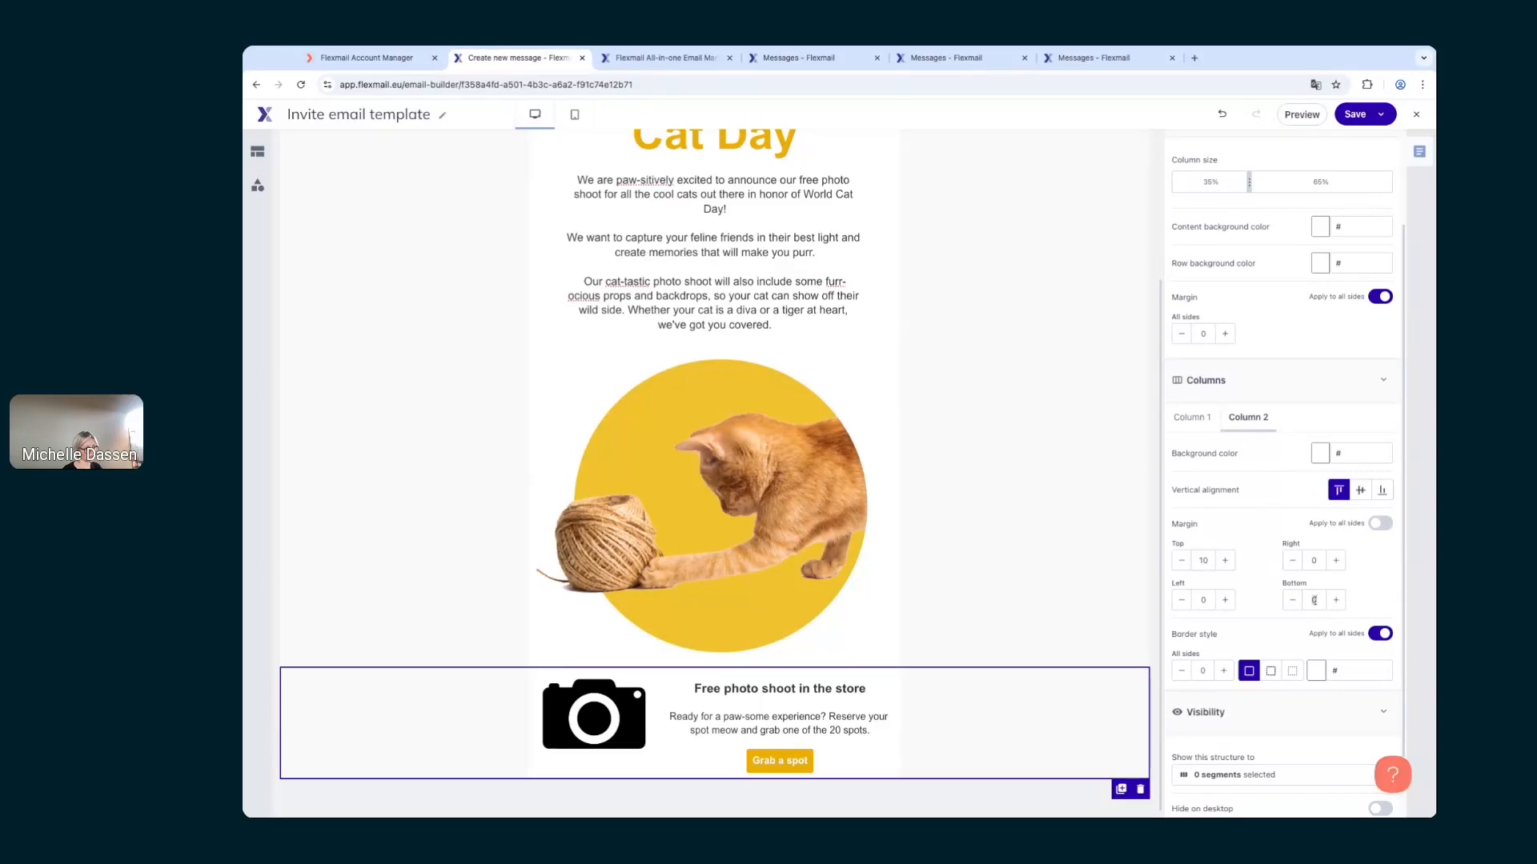
{"action": "type", "text": "10"}
{"action": "left_click", "coordinate": [1027, 761]}
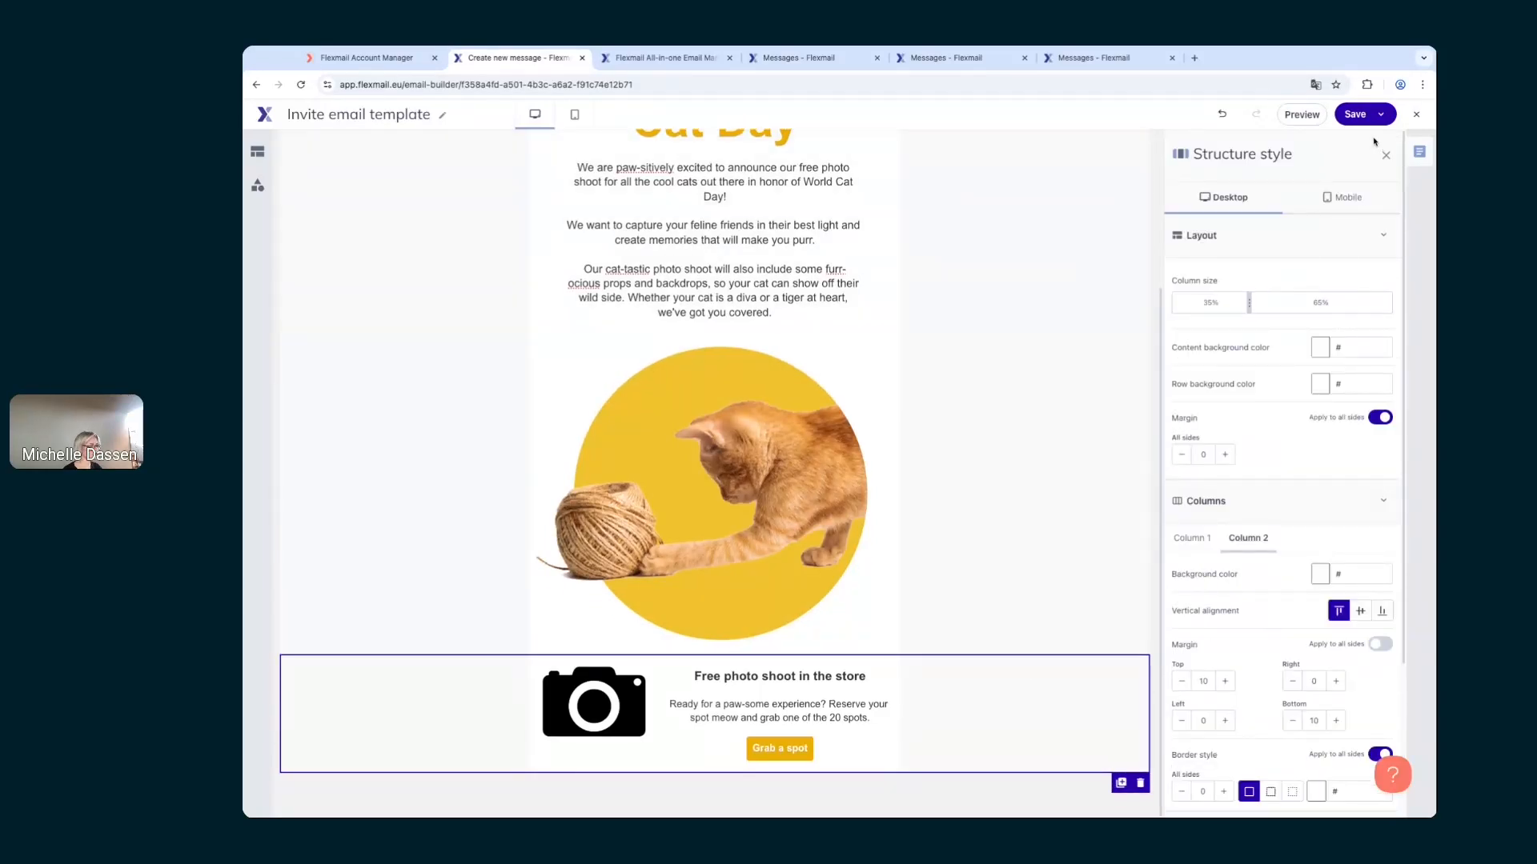
{"action": "left_click", "coordinate": [1349, 123]}
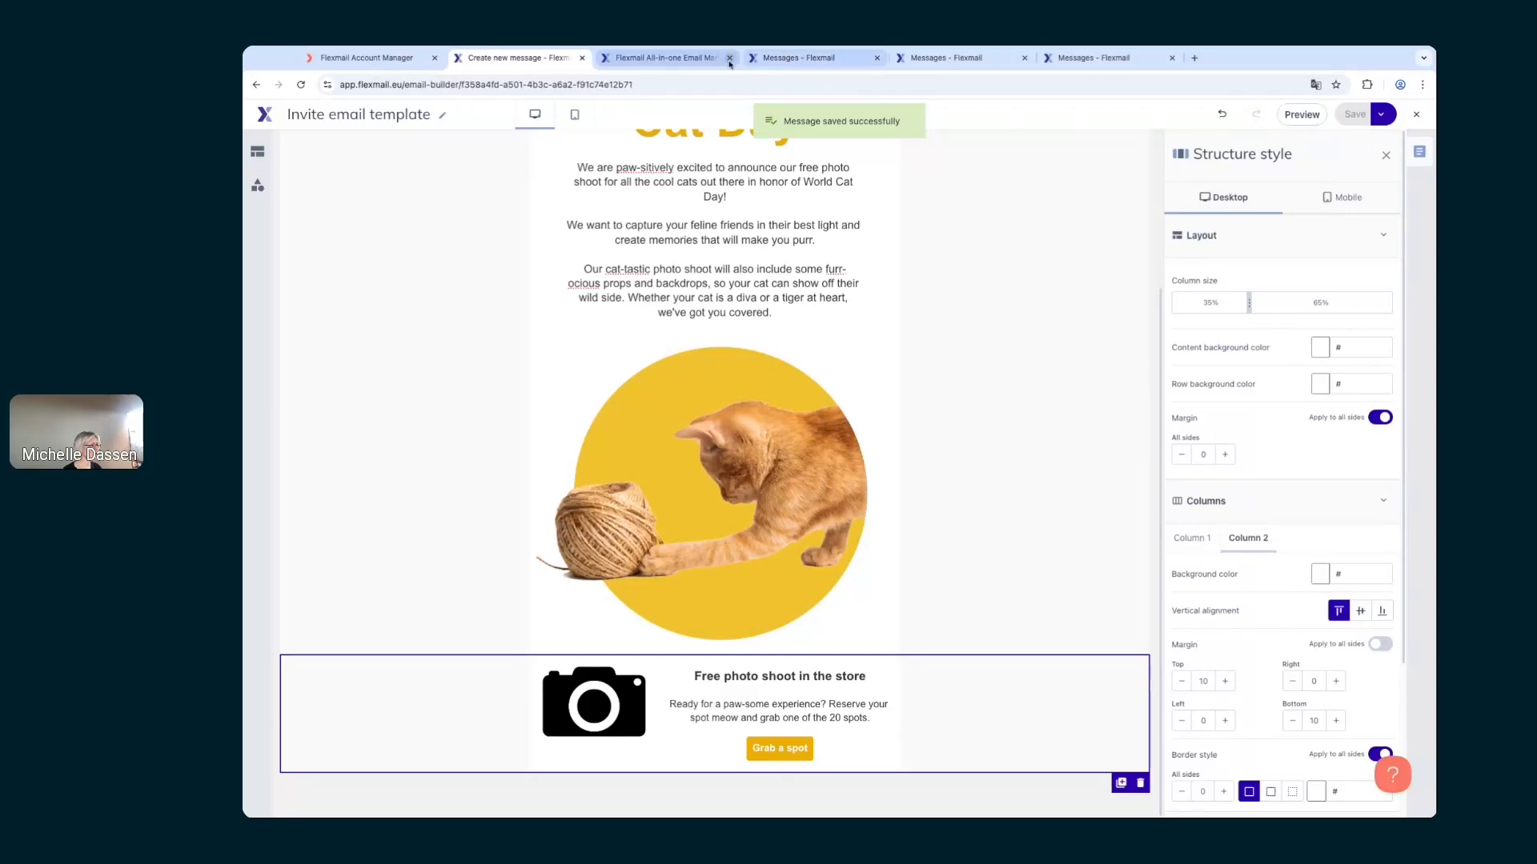
Step: Check the footer in the original message preview and add a 50%/50% two-column structure below the camera section
{"action": "left_click", "coordinate": [665, 57]}
{"action": "scroll", "coordinate": [1042, 536], "scroll_direction": "down", "scroll_amount": 3}
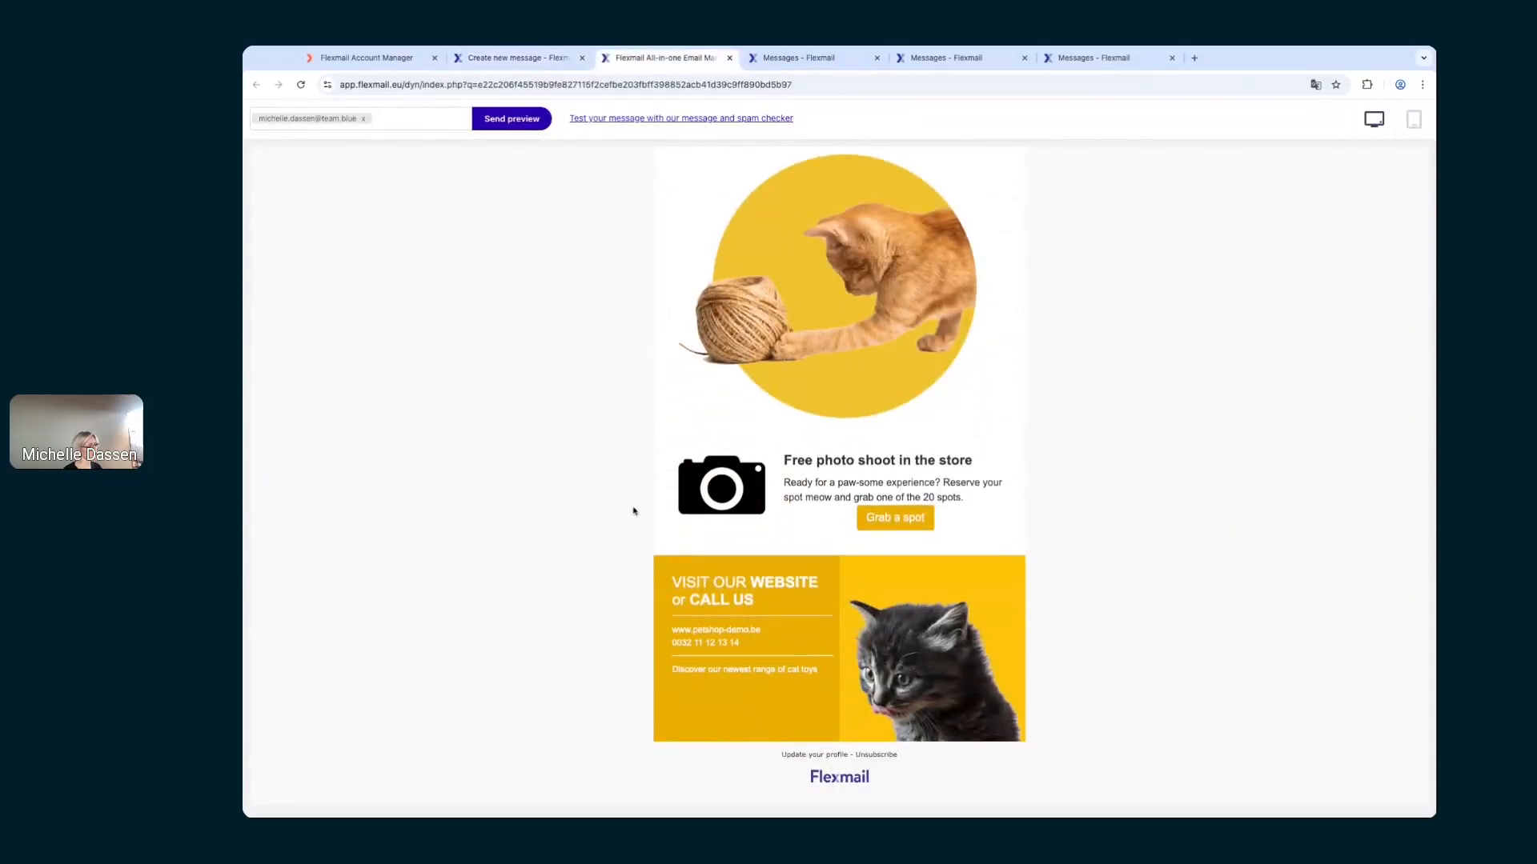
{"action": "left_click", "coordinate": [550, 60]}
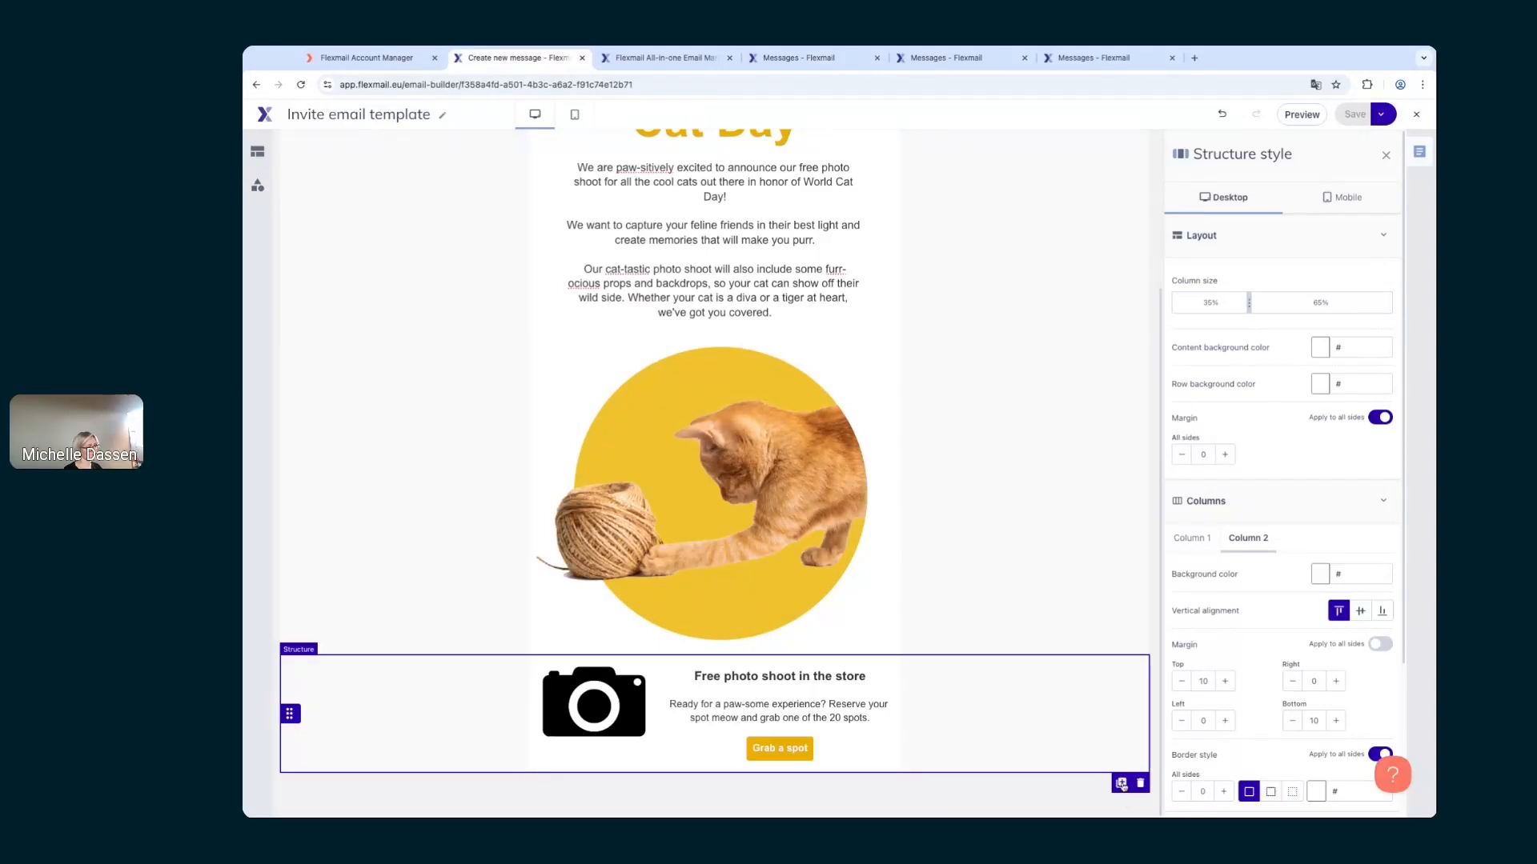
{"action": "left_click", "coordinate": [256, 151]}
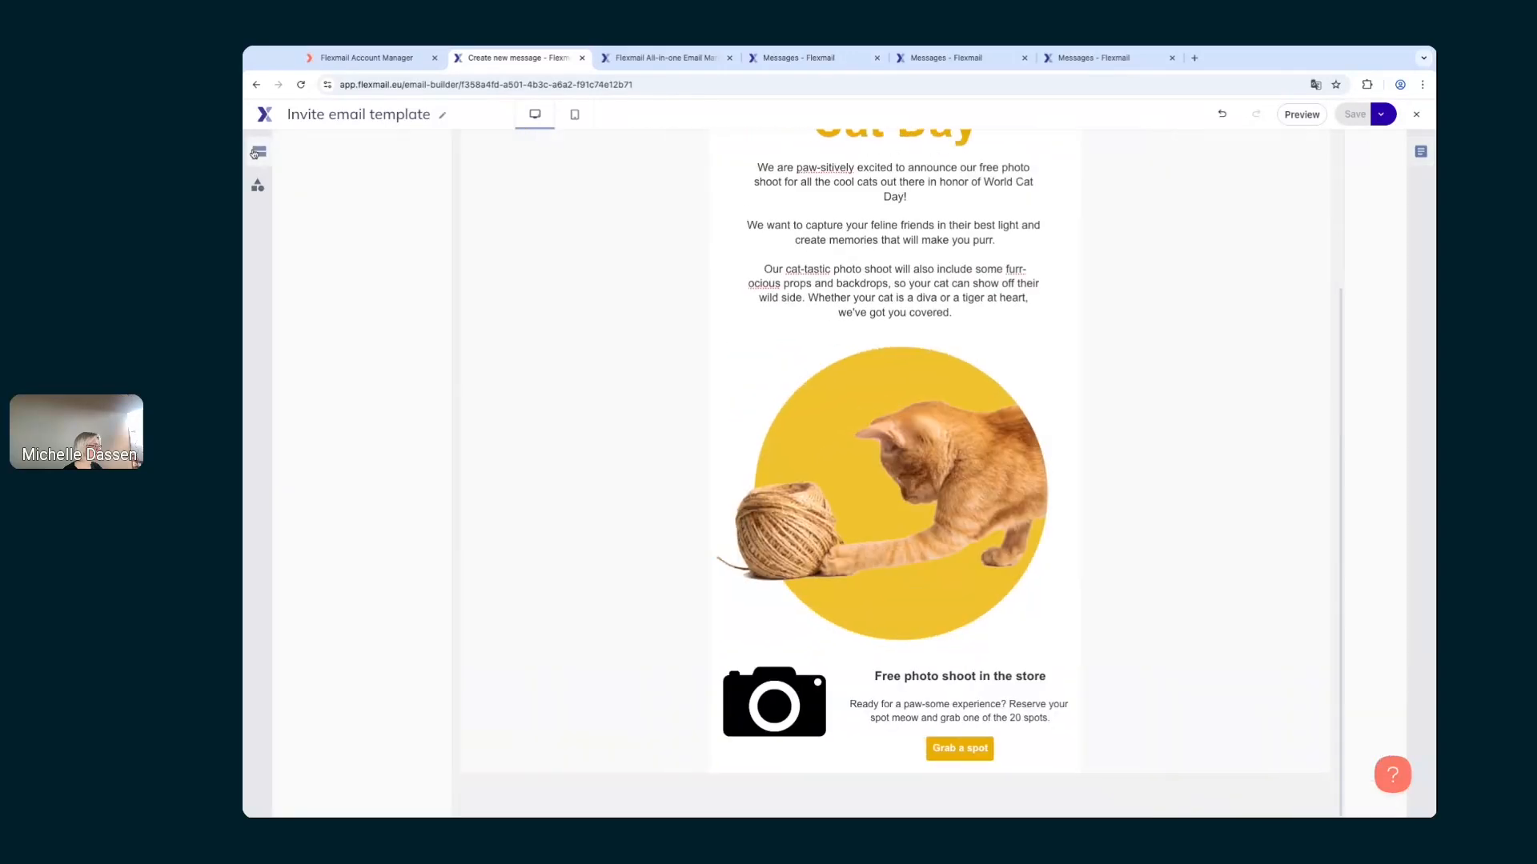
{"action": "left_click", "coordinate": [346, 245]}
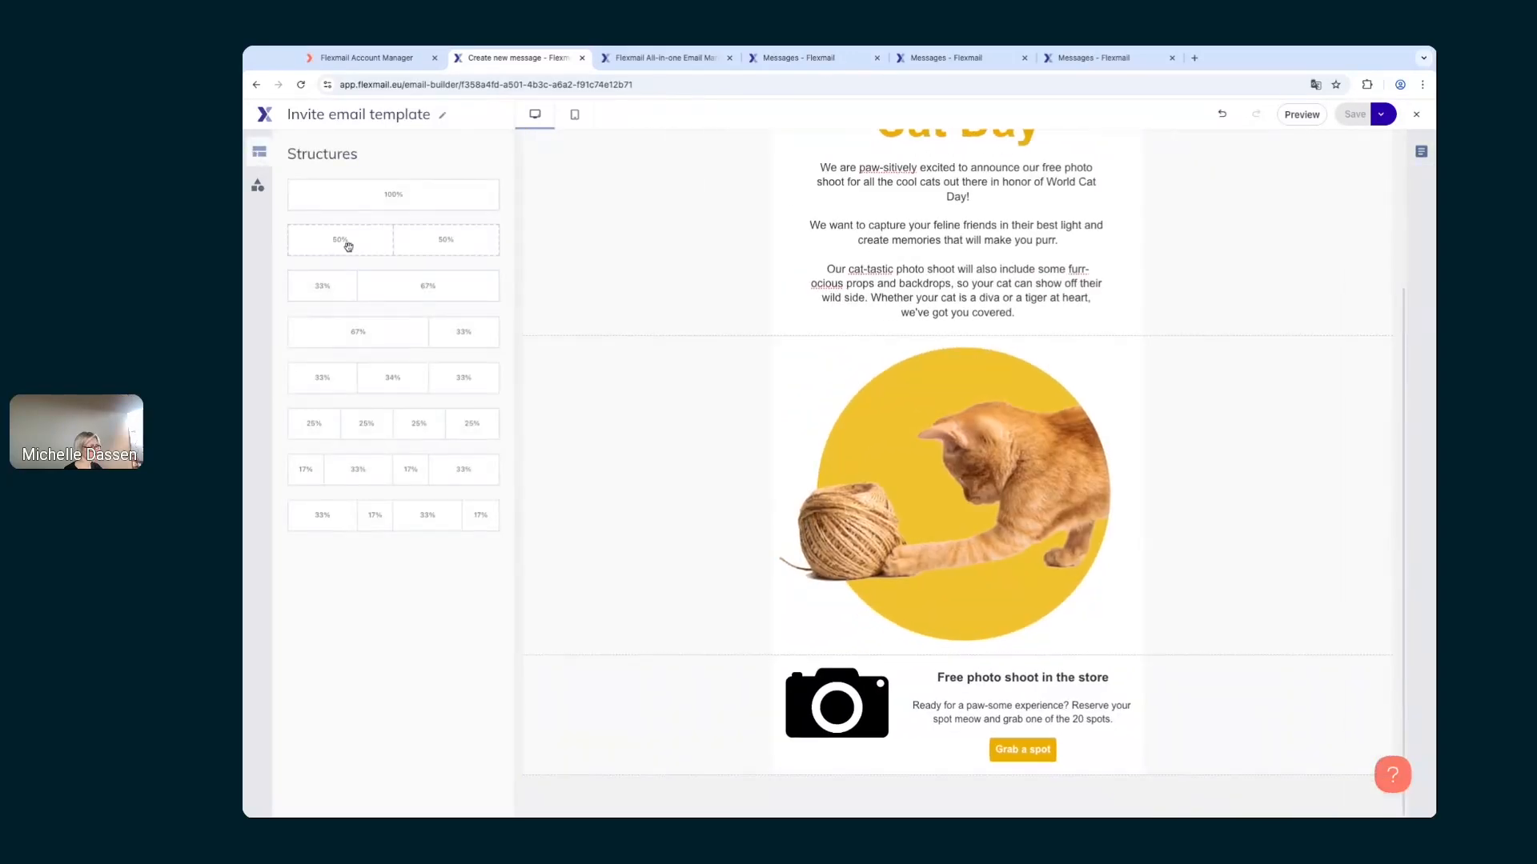
{"action": "scroll", "coordinate": [945, 773], "scroll_direction": "down", "scroll_amount": 1}
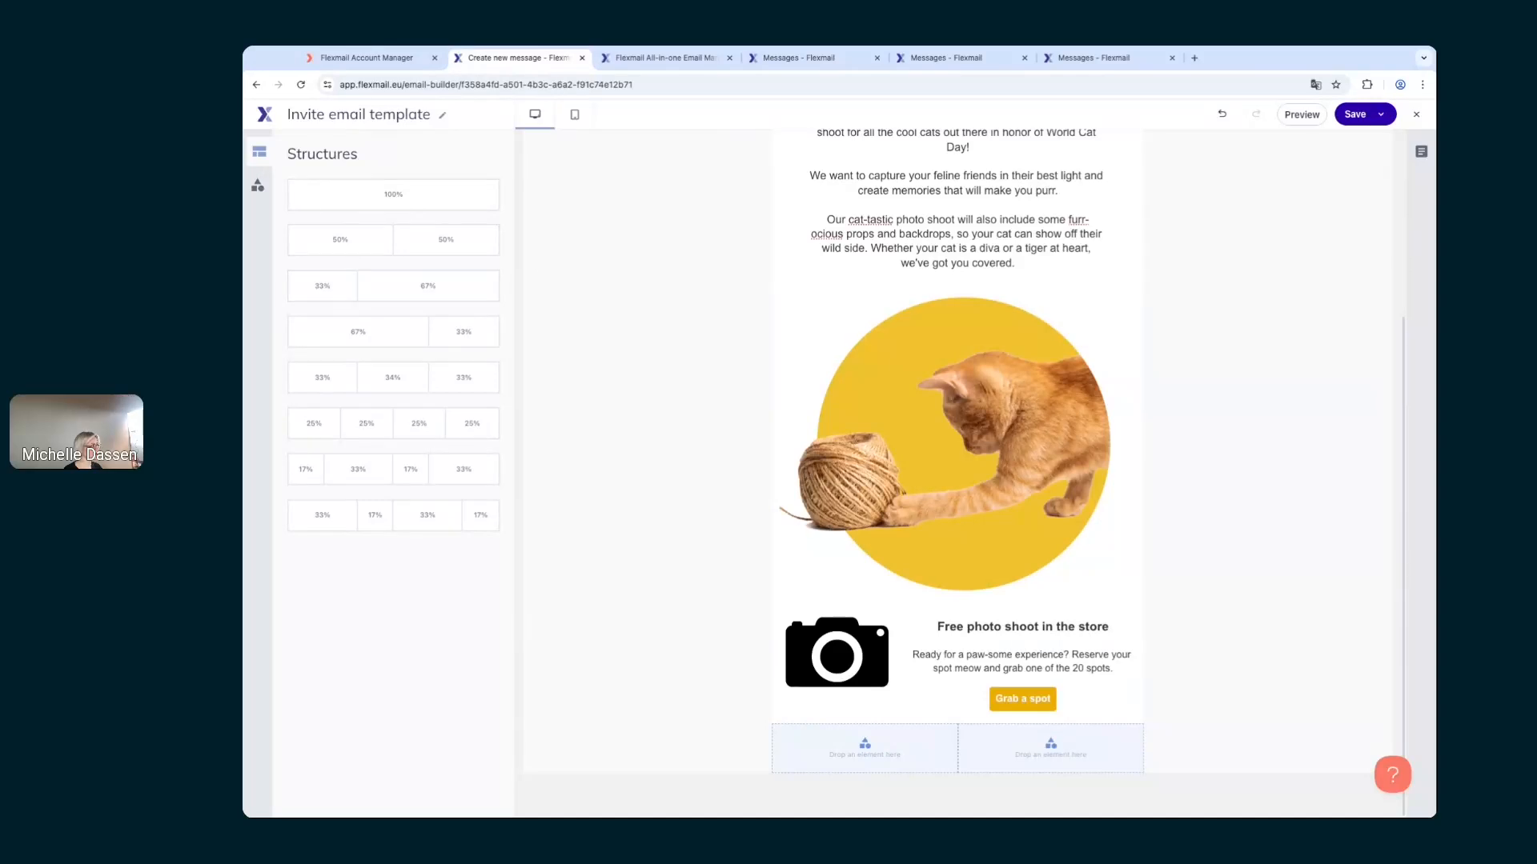
Step: Place an image element in the second column of the new structure and check the original message preview's footer
{"action": "left_click", "coordinate": [252, 187]}
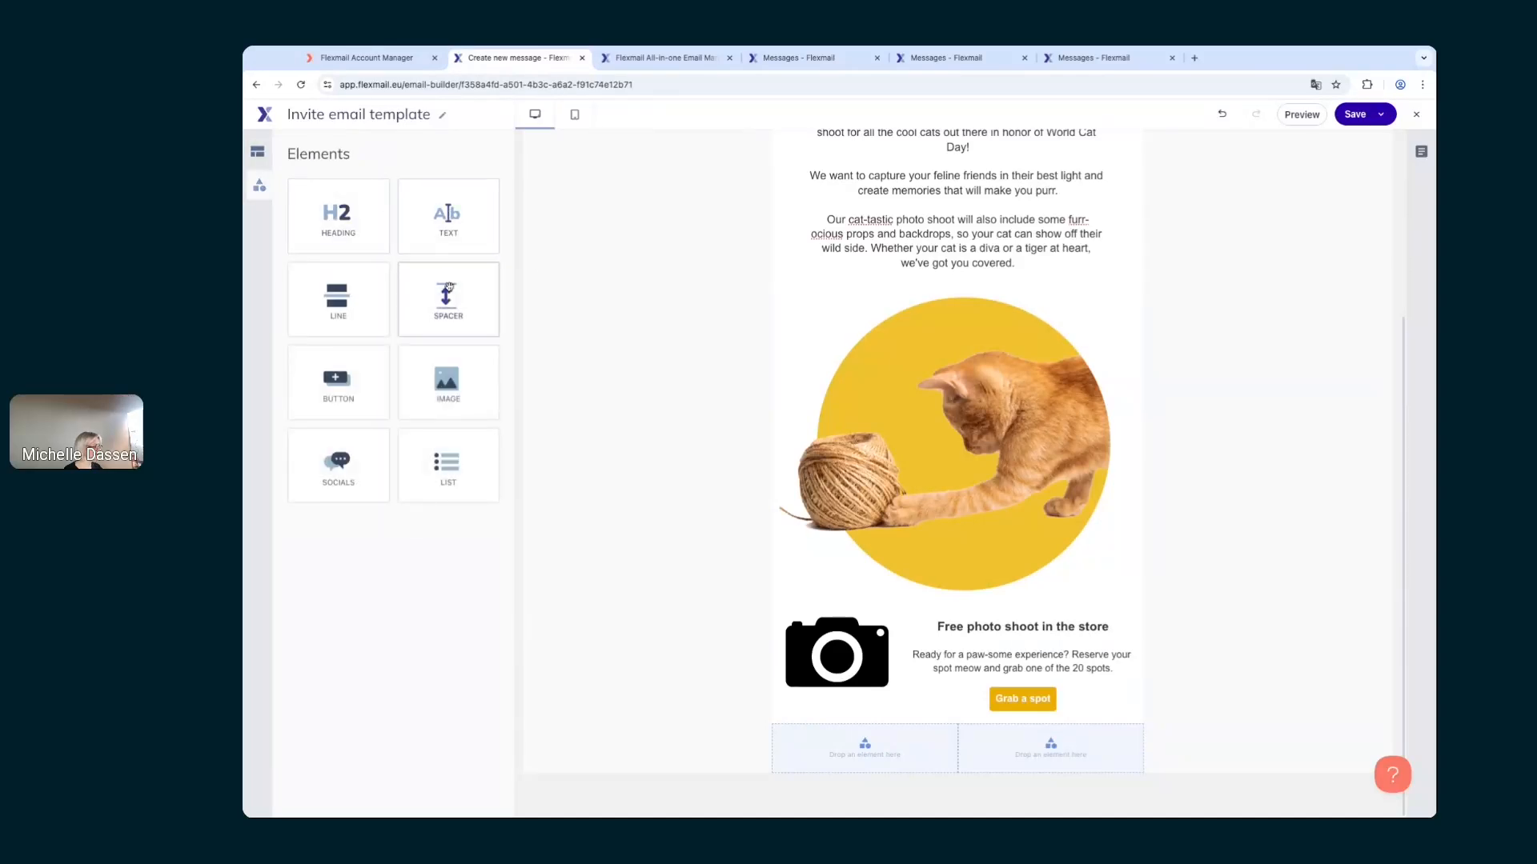
{"action": "left_click_drag", "start_coordinate": [424, 356], "coordinate": [1051, 750]}
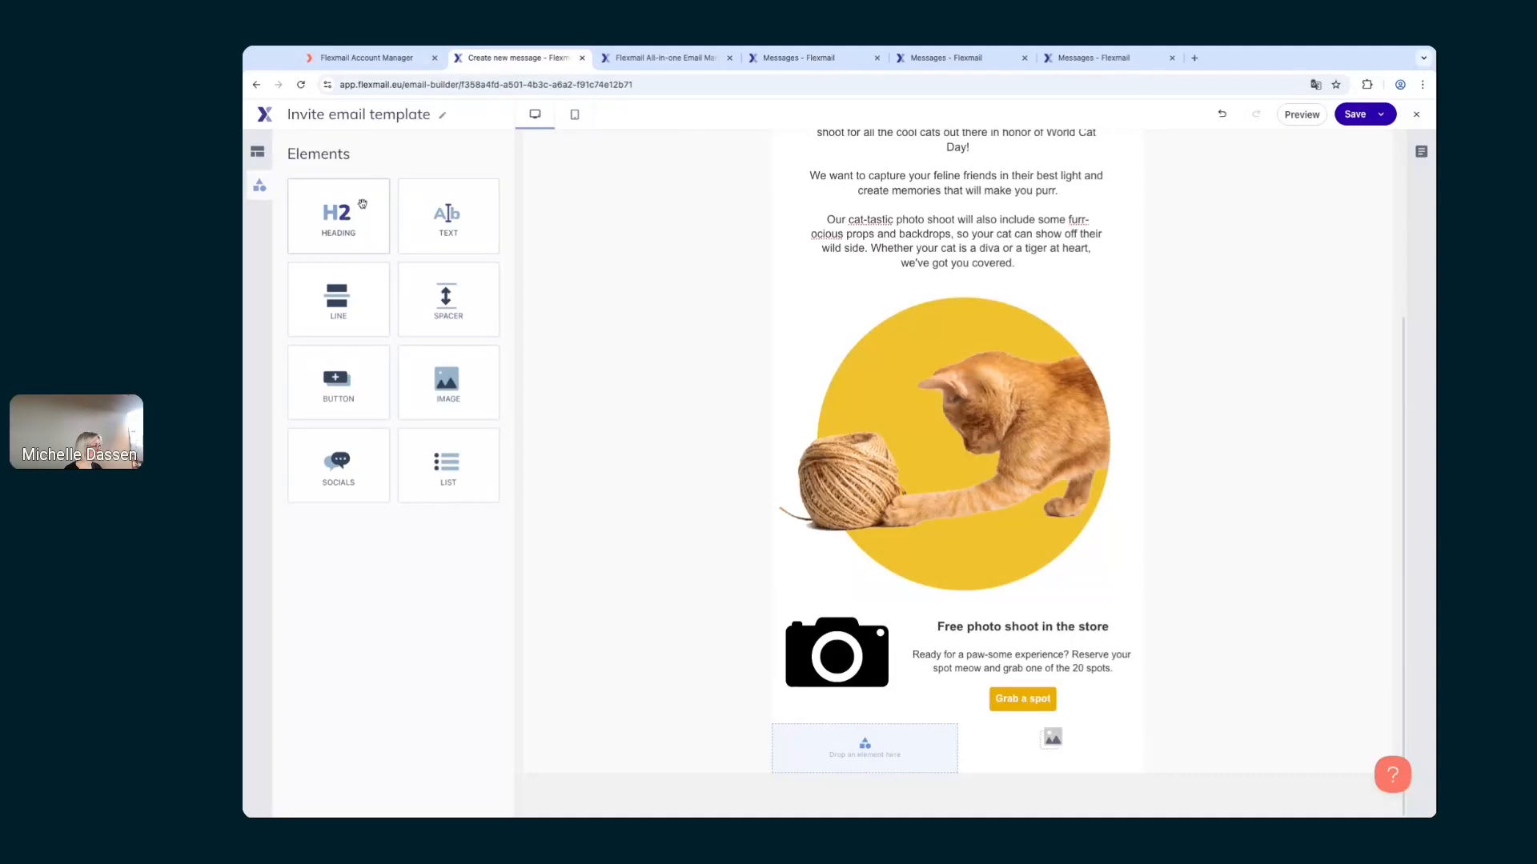
{"action": "left_click", "coordinate": [682, 62]}
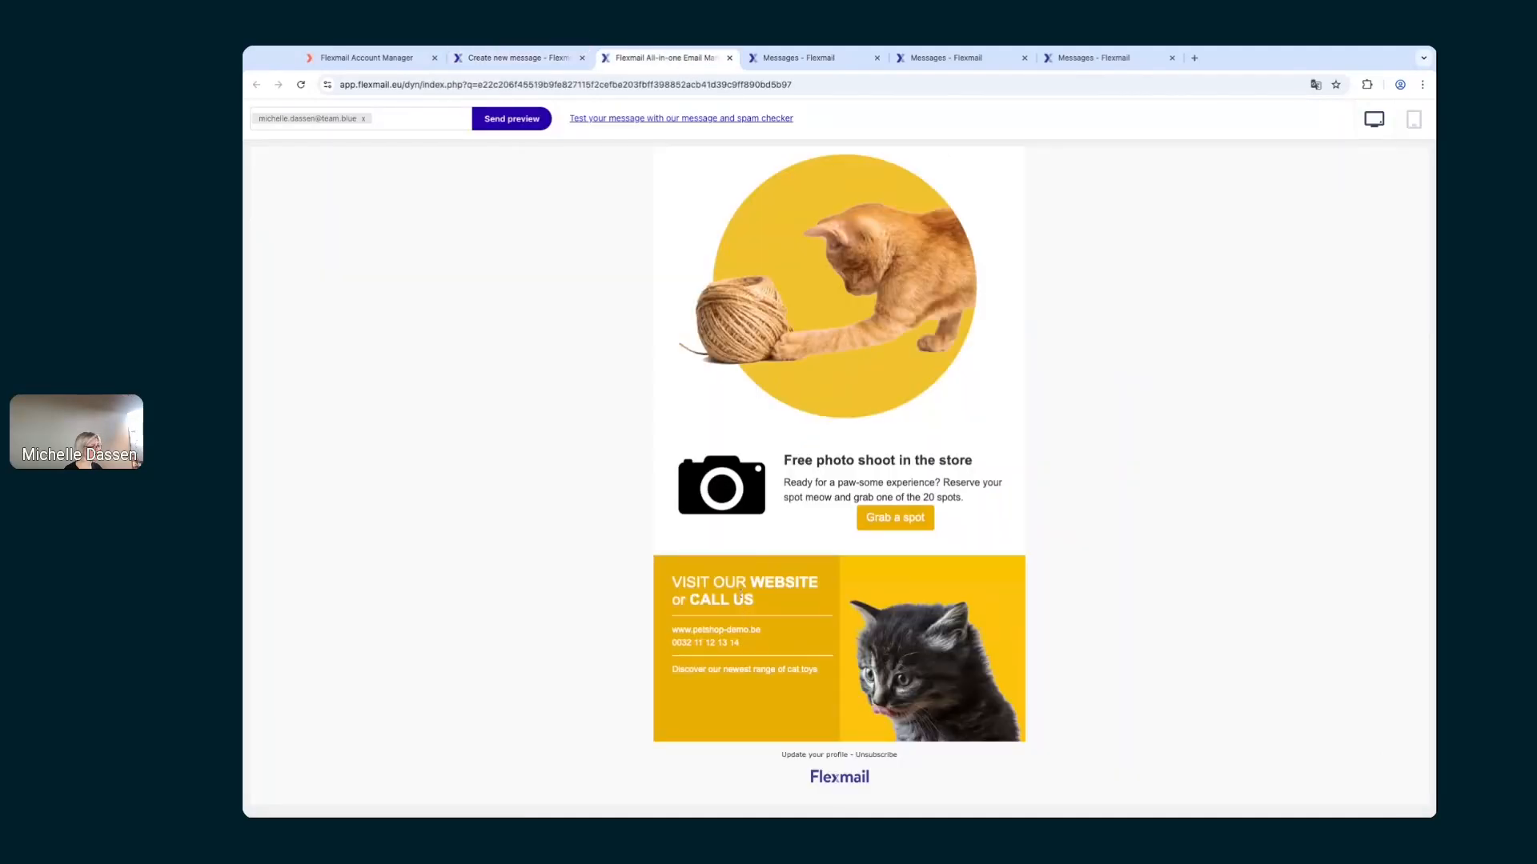
Step: Return to the template and add a heading, a line and a text element to the new structure's first column
{"action": "left_click", "coordinate": [489, 54]}
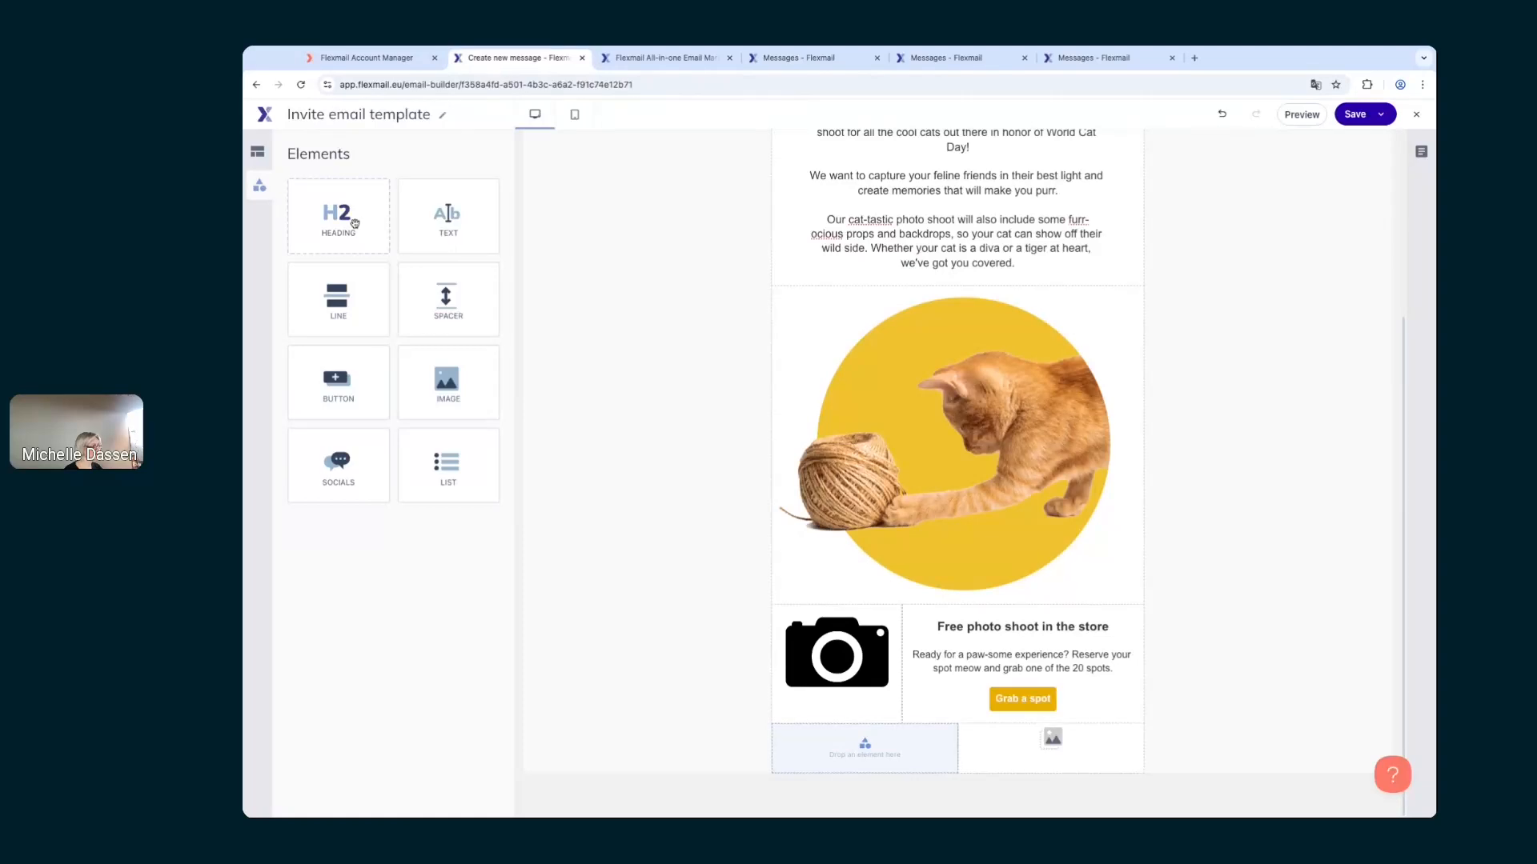
{"action": "left_click_drag", "start_coordinate": [355, 223], "coordinate": [864, 750]}
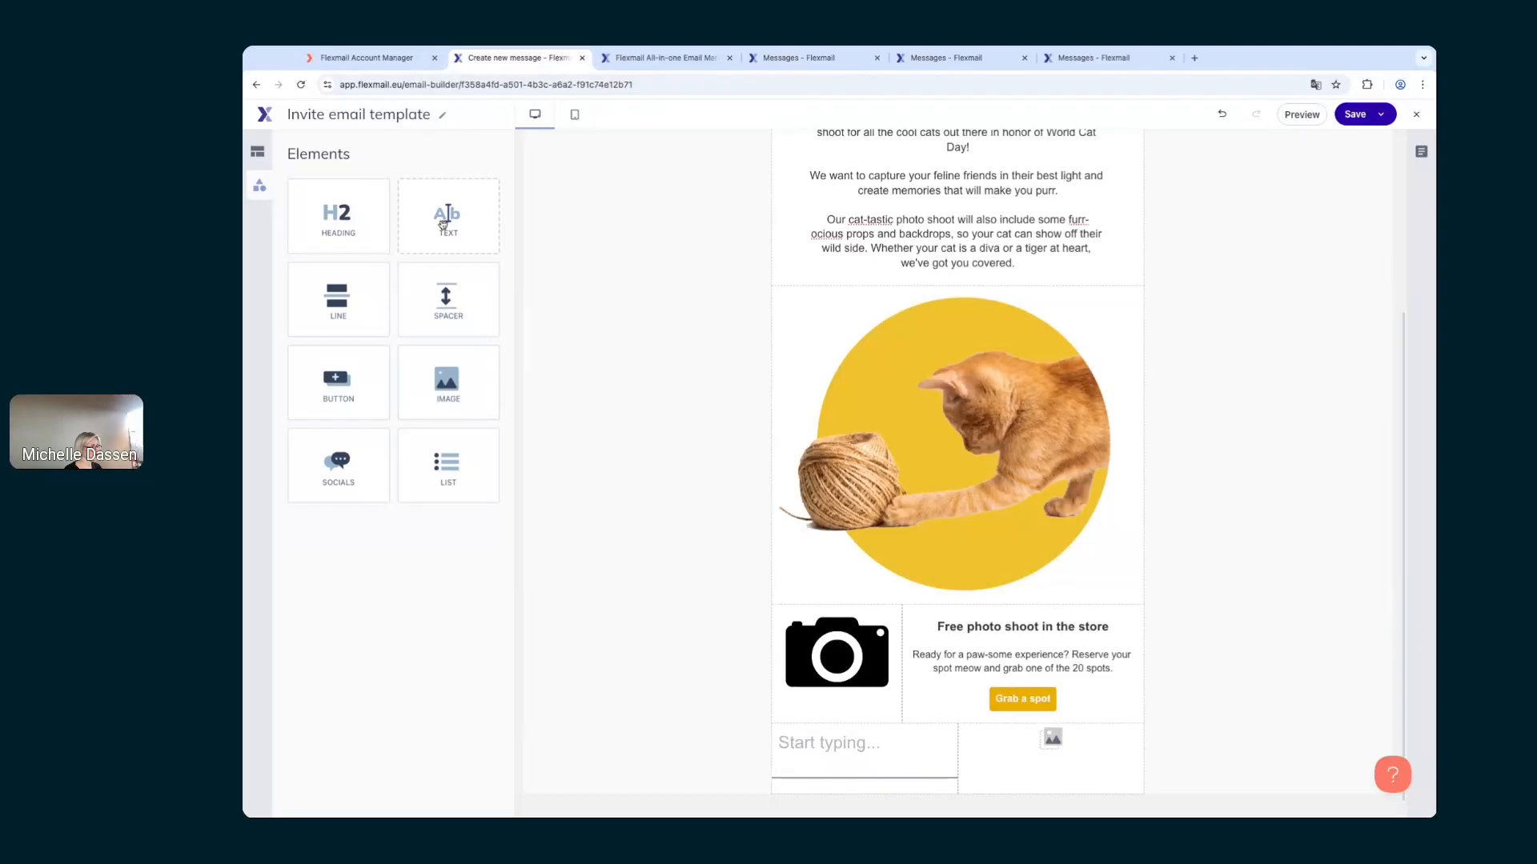
{"action": "left_click", "coordinate": [443, 224]}
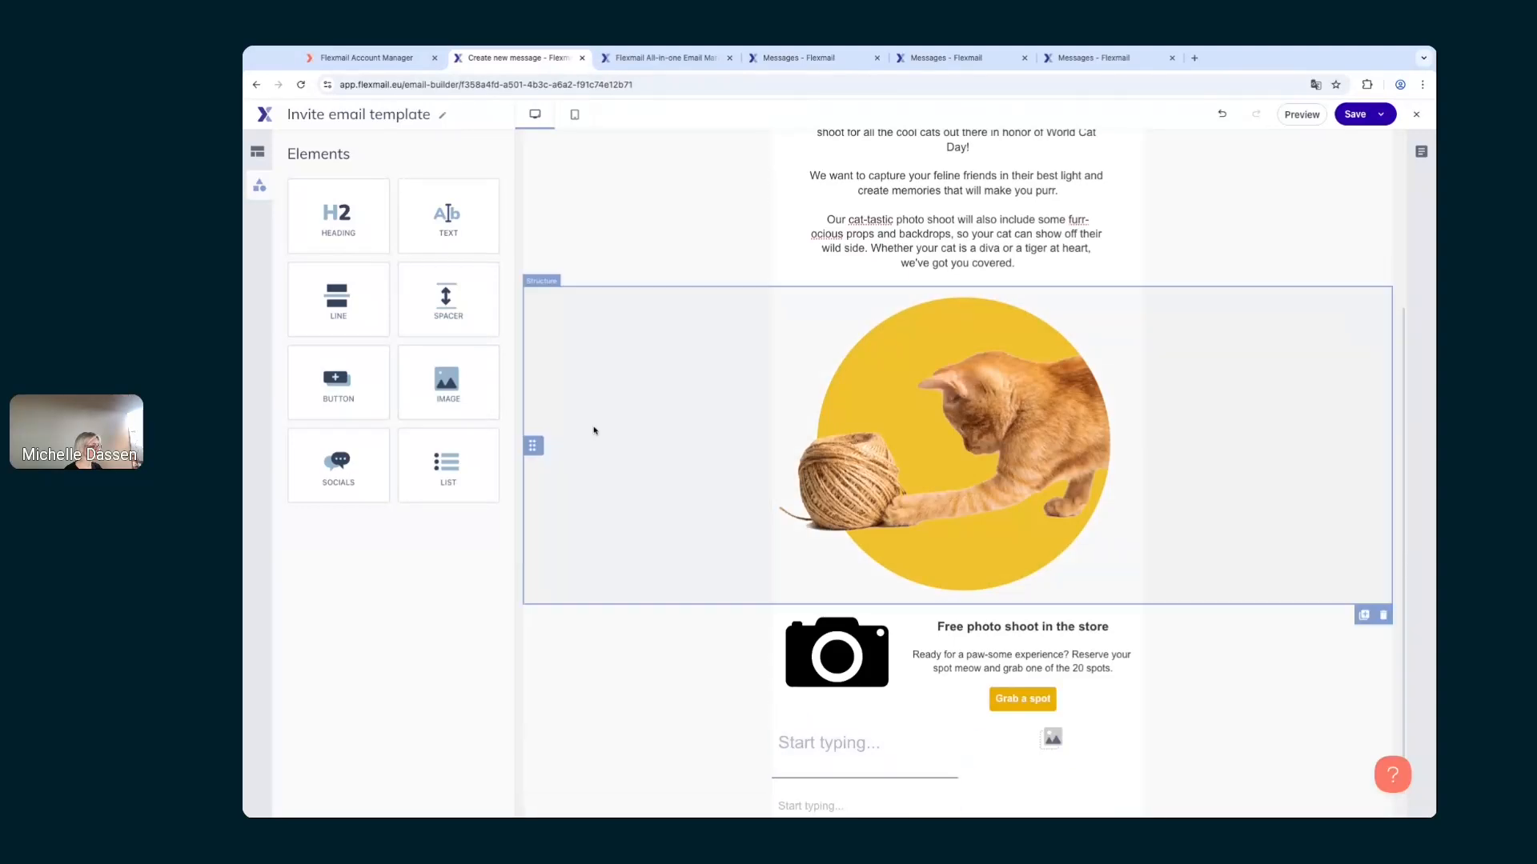
{"action": "scroll", "coordinate": [655, 558], "scroll_direction": "down", "scroll_amount": 1}
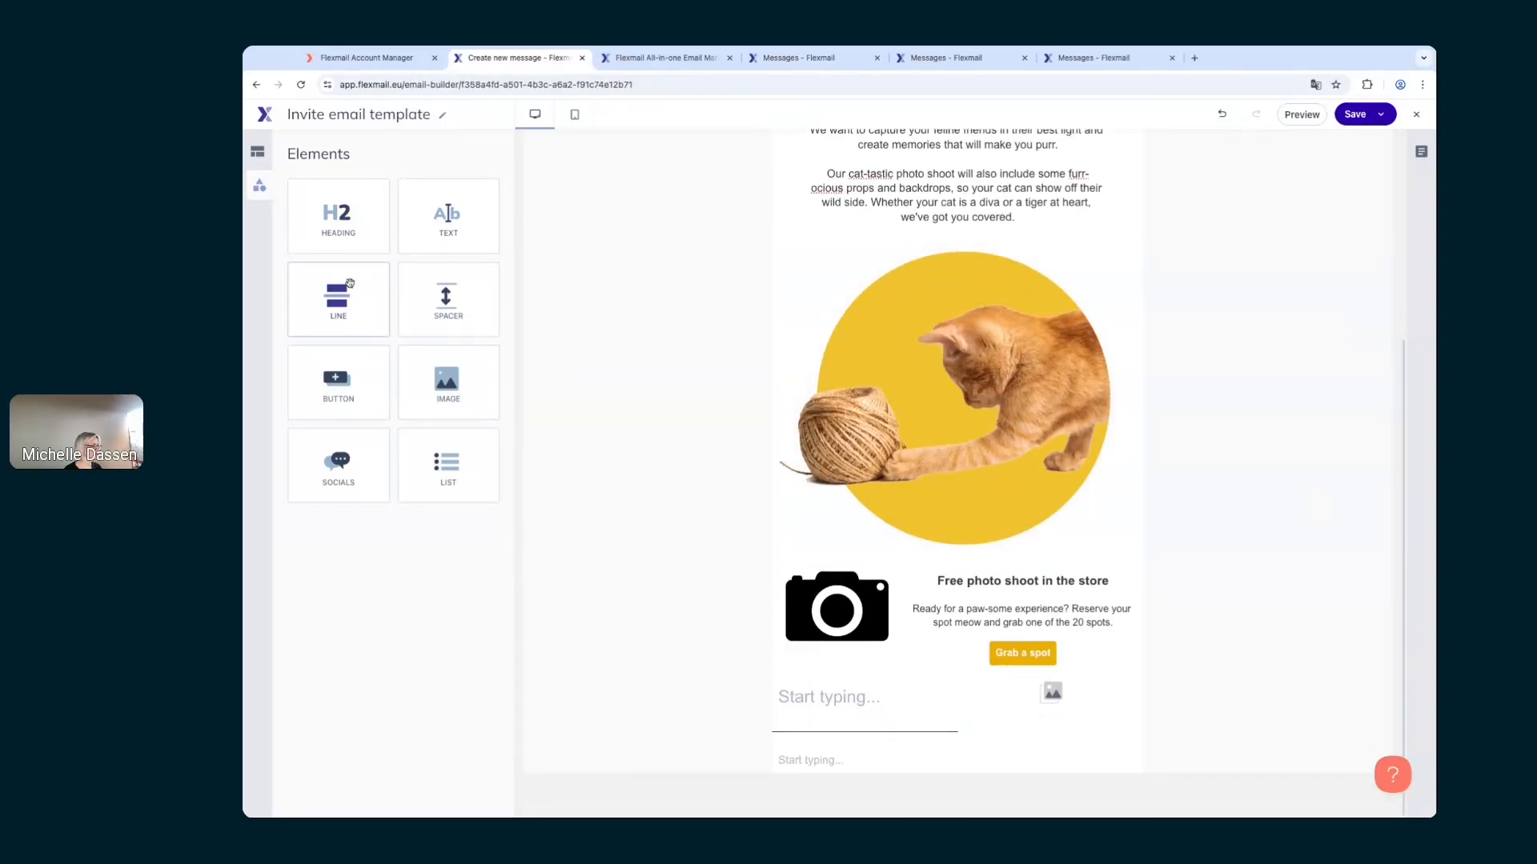
{"action": "left_click_drag", "start_coordinate": [348, 283], "coordinate": [871, 722]}
Step: Insert cat-footer.jpg into the image element in the second column of the new structure
{"action": "left_click", "coordinate": [1109, 722]}
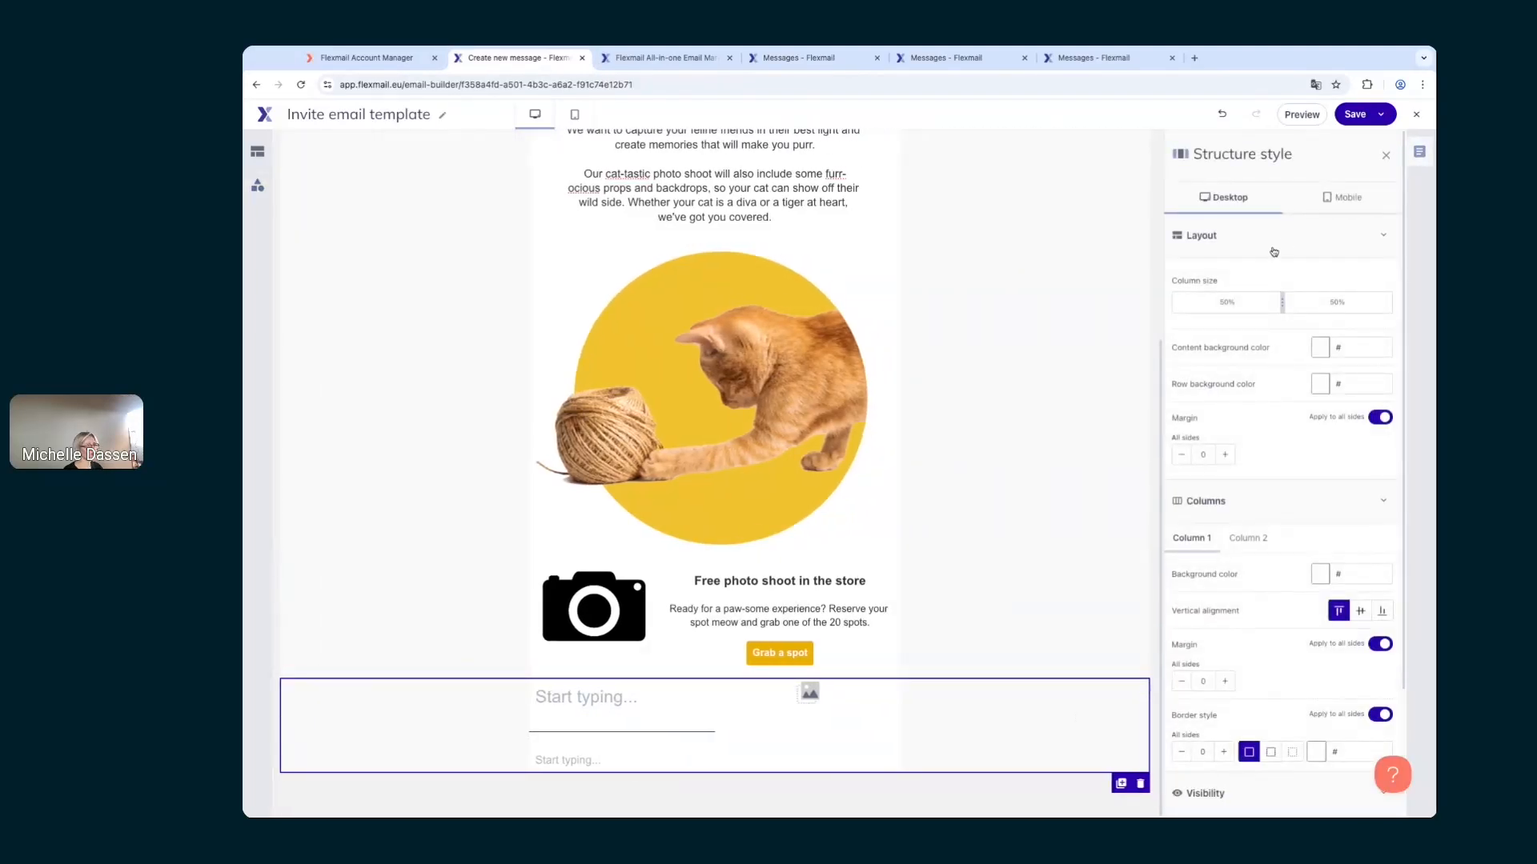
{"action": "left_click", "coordinate": [810, 693]}
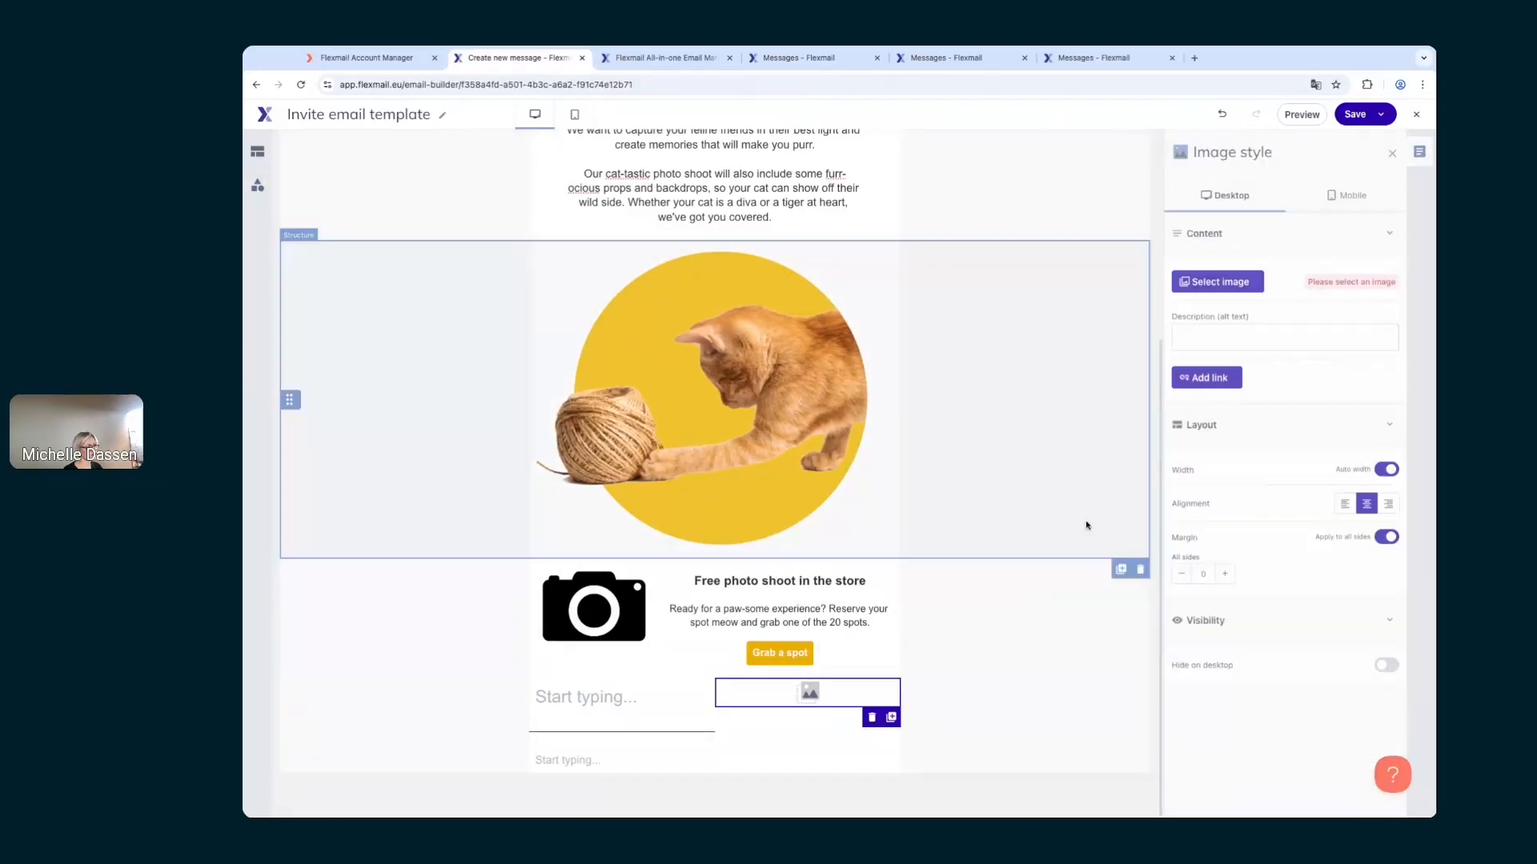
{"action": "left_click", "coordinate": [1226, 287]}
{"action": "double_click", "coordinate": [596, 483]}
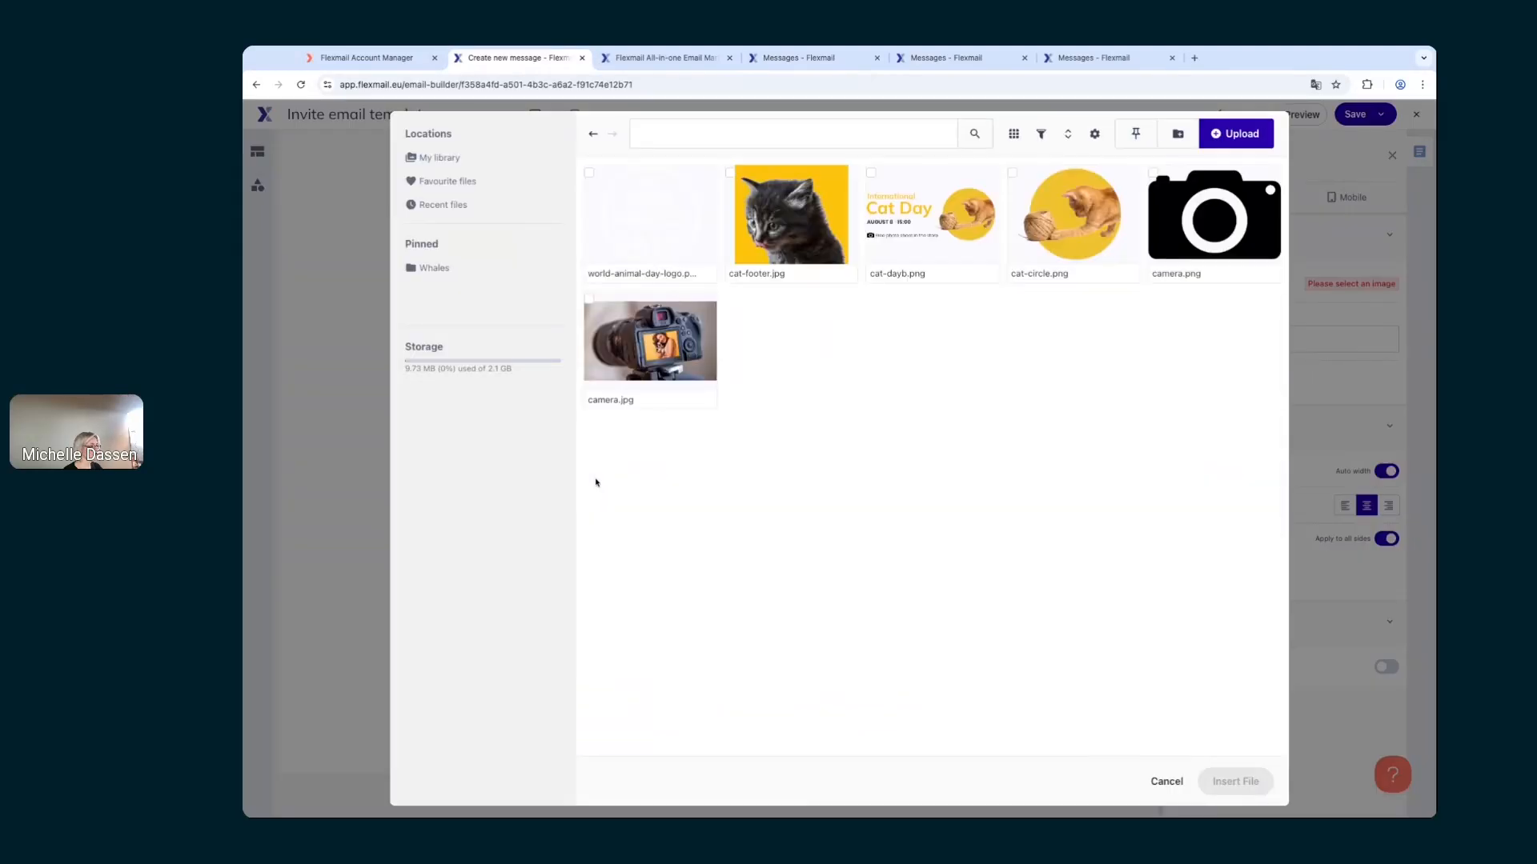
{"action": "left_click", "coordinate": [759, 240]}
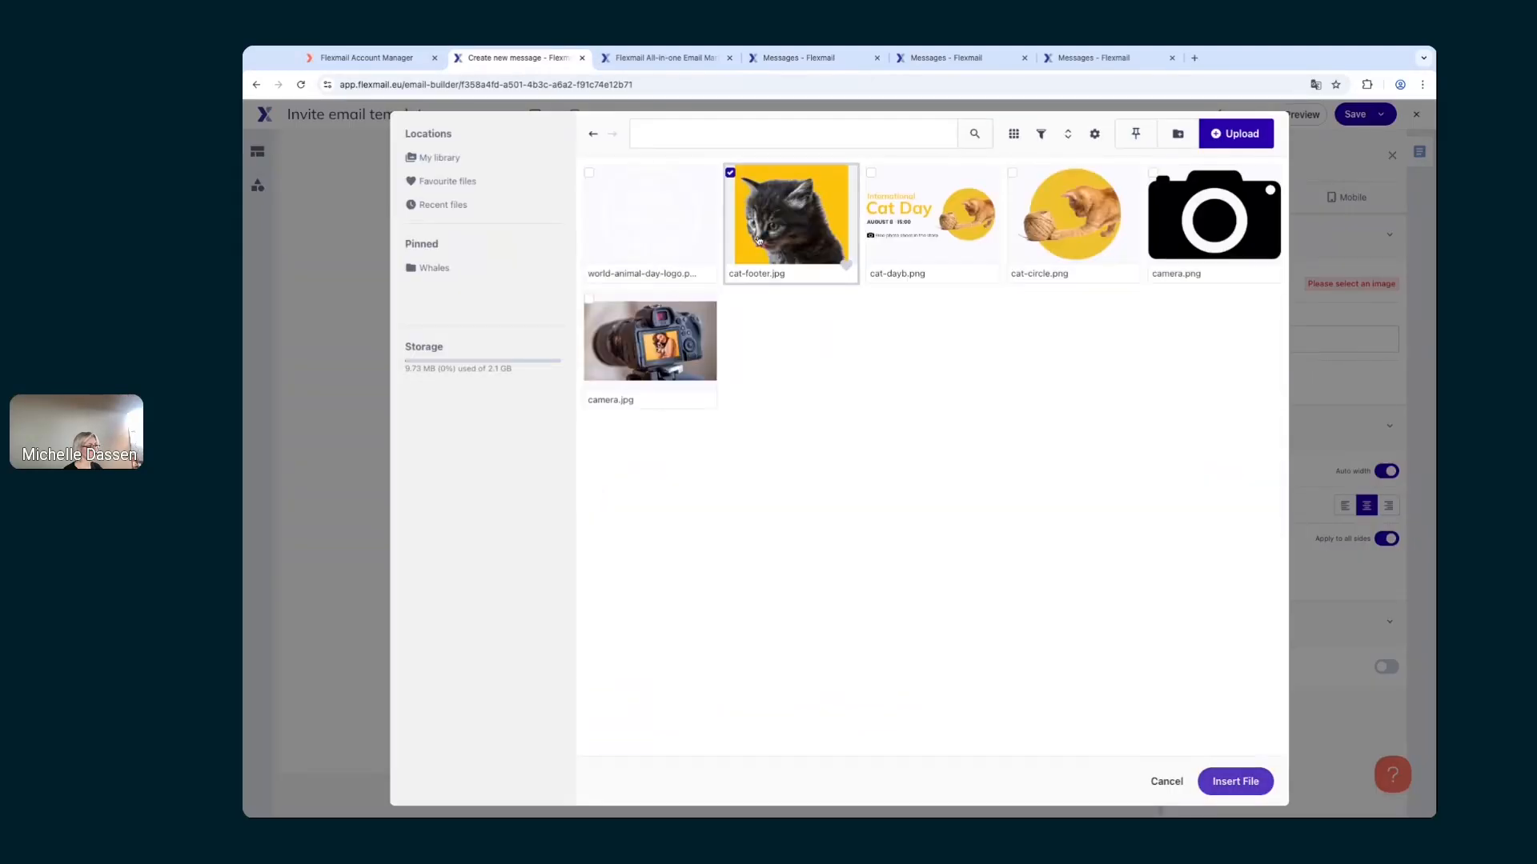
{"action": "left_click", "coordinate": [1235, 782]}
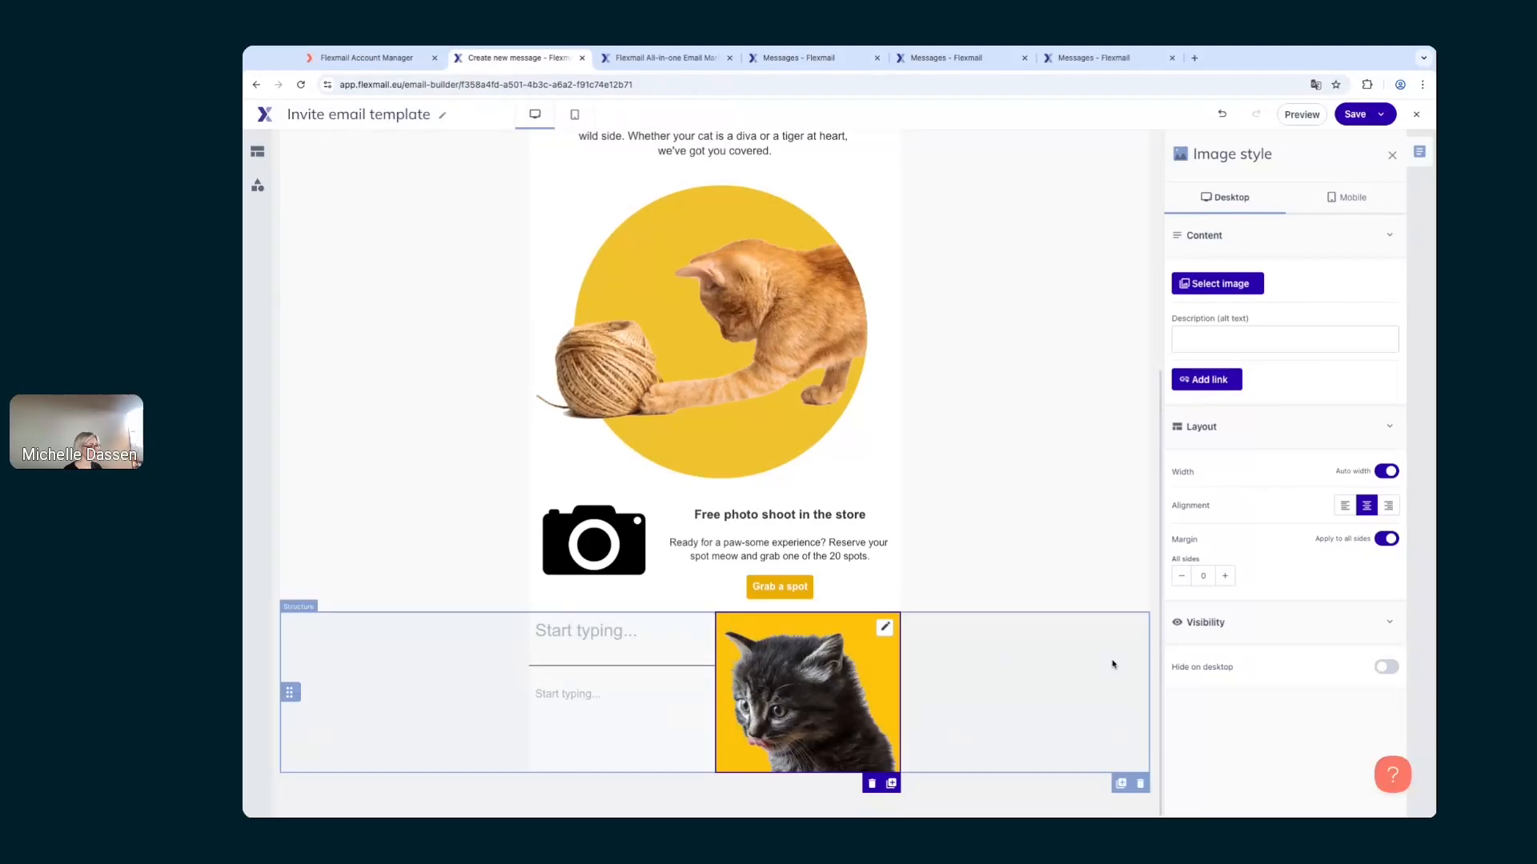
Step: Check the footer structure's settings in the original message and set the new structure's content background color to #eaae00
{"action": "left_click", "coordinate": [992, 60]}
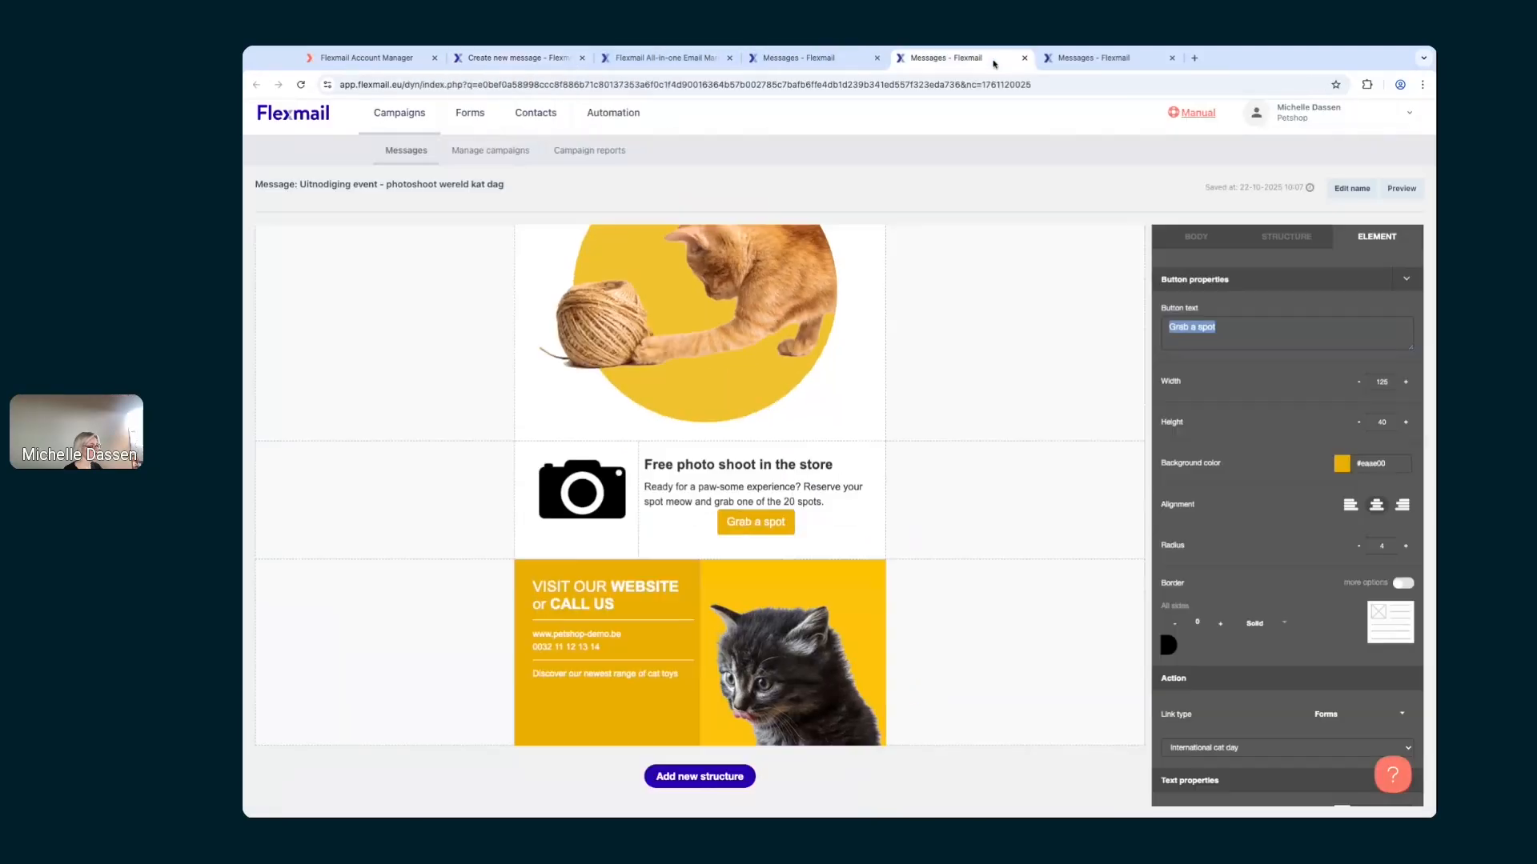
{"action": "left_click", "coordinate": [563, 726]}
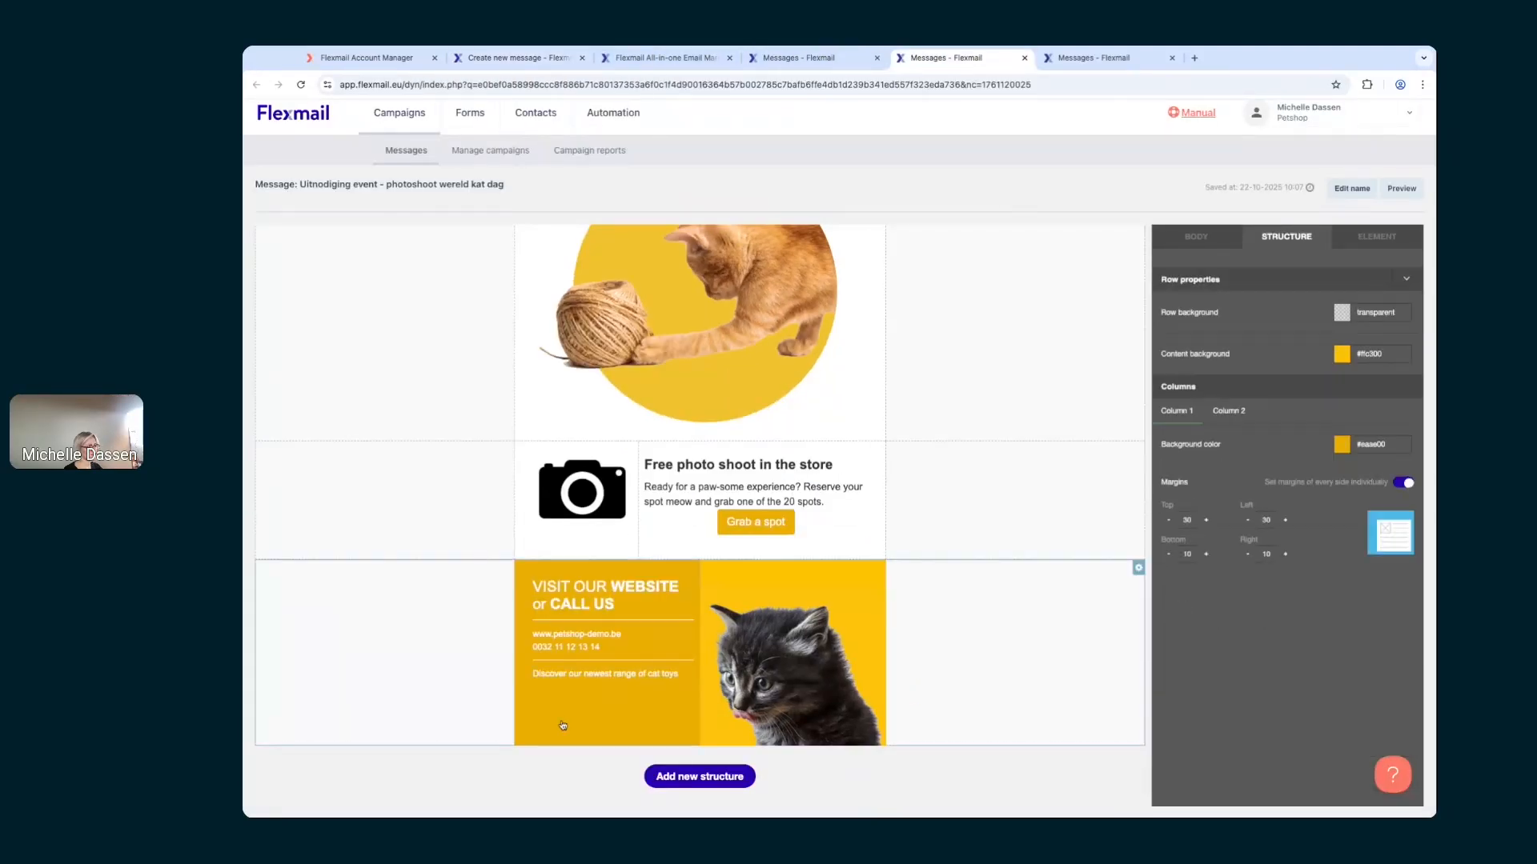
{"action": "key", "text": "ctrl+2"}
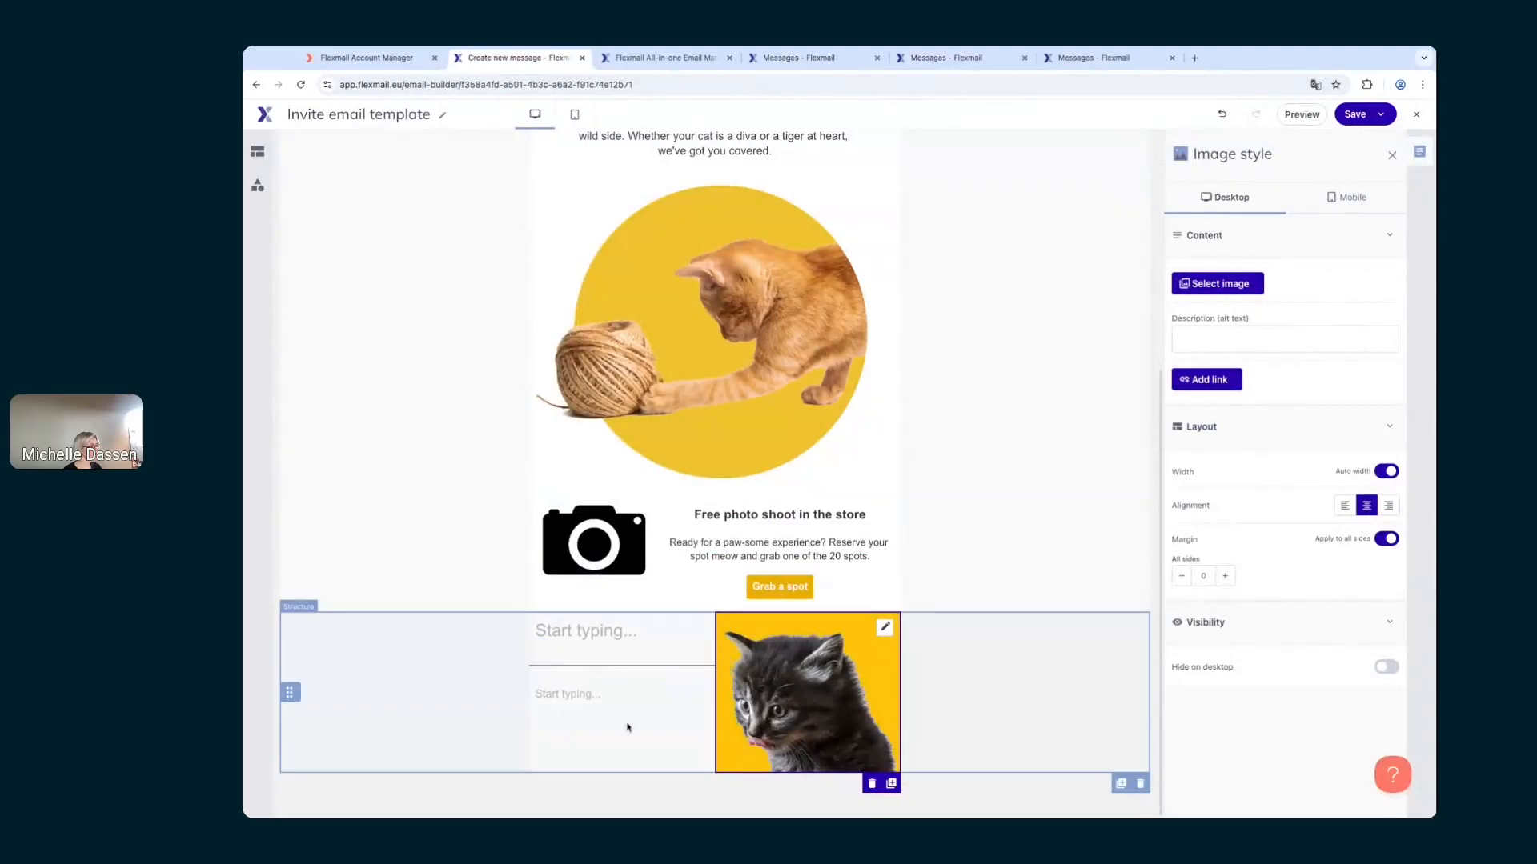
{"action": "left_click", "coordinate": [1048, 720]}
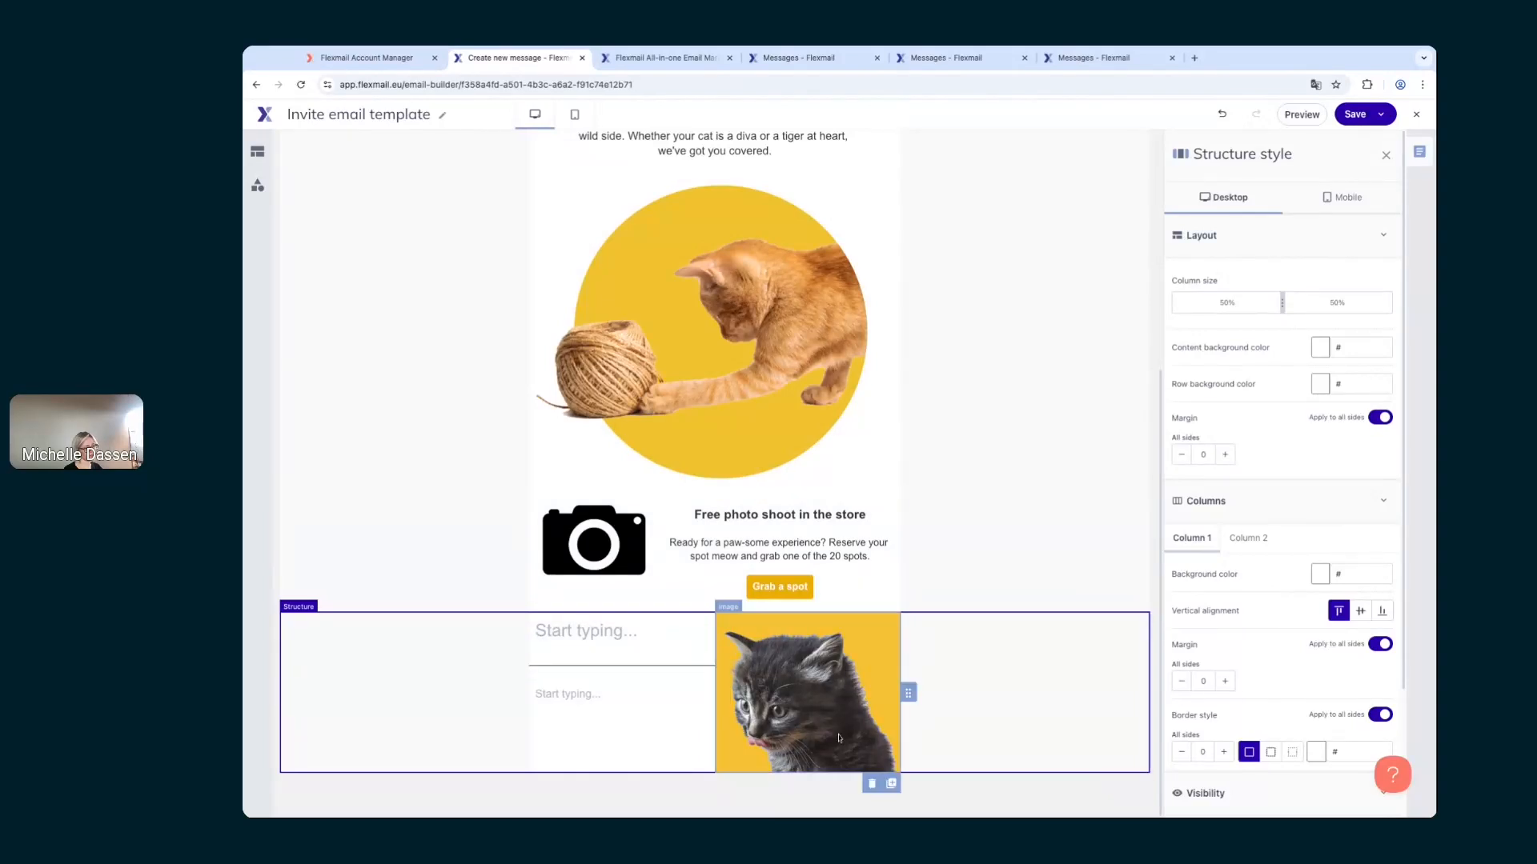
{"action": "left_click", "coordinate": [1321, 349]}
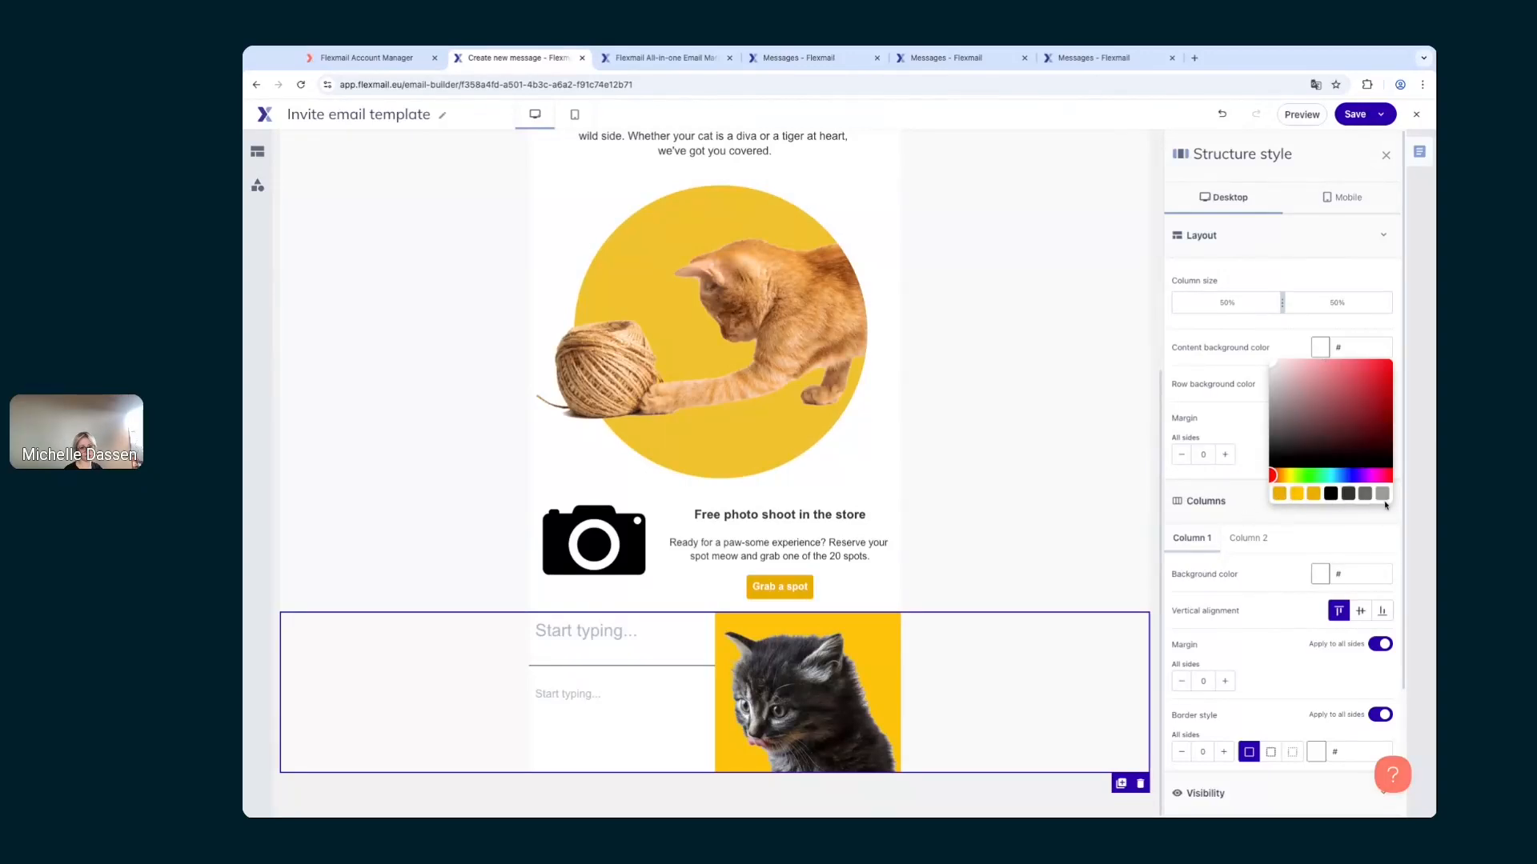
{"action": "left_click", "coordinate": [1281, 496]}
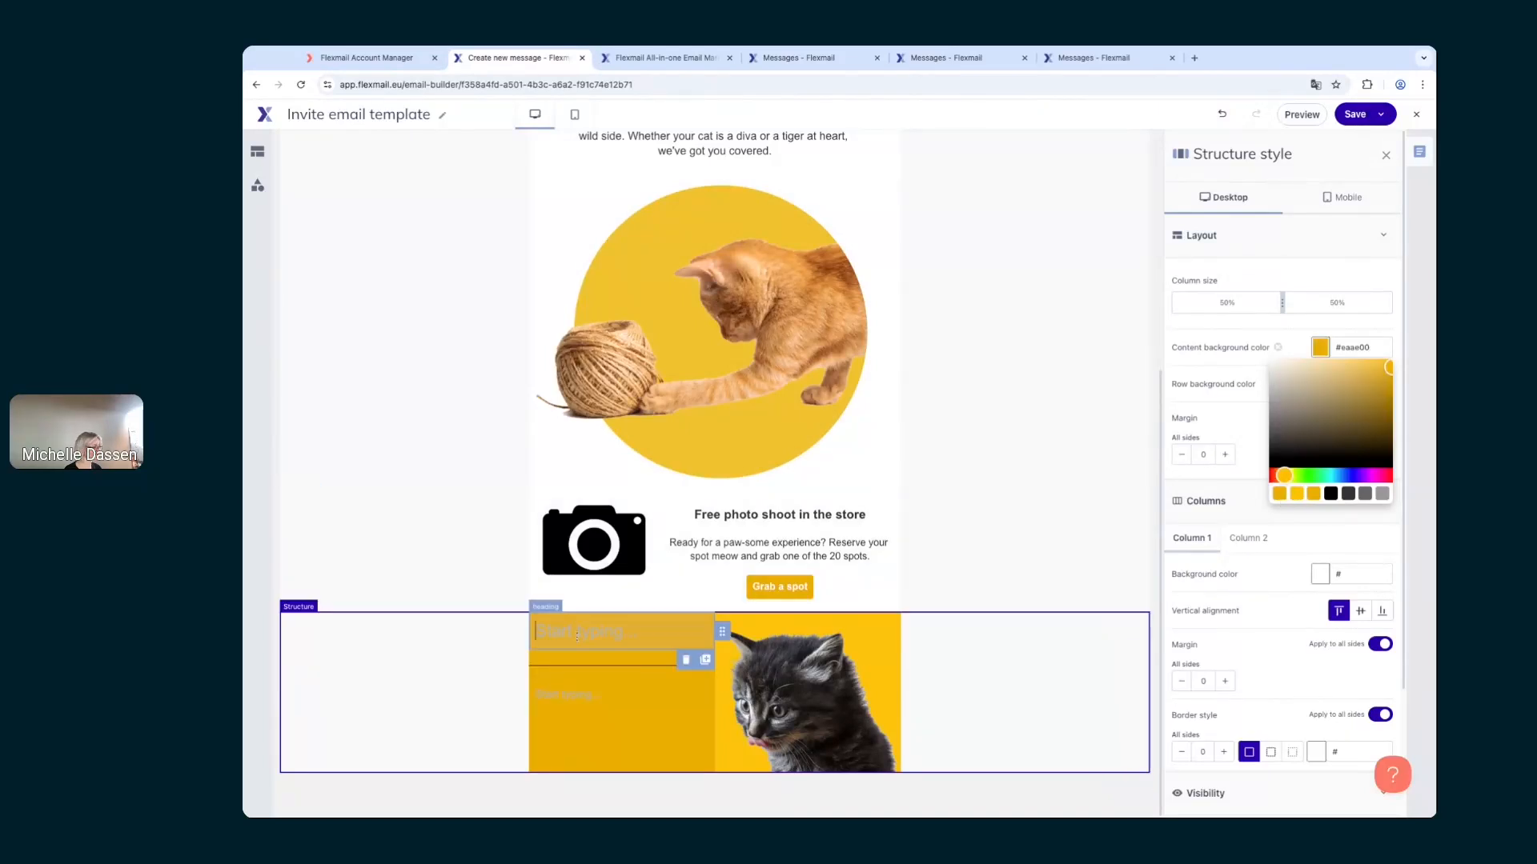
Step: Fill the footer heading with "VISIT OUR WEBSITE or CALL US" copied from the original message's footer
{"action": "left_click", "coordinate": [585, 633]}
{"action": "left_click", "coordinate": [936, 58]}
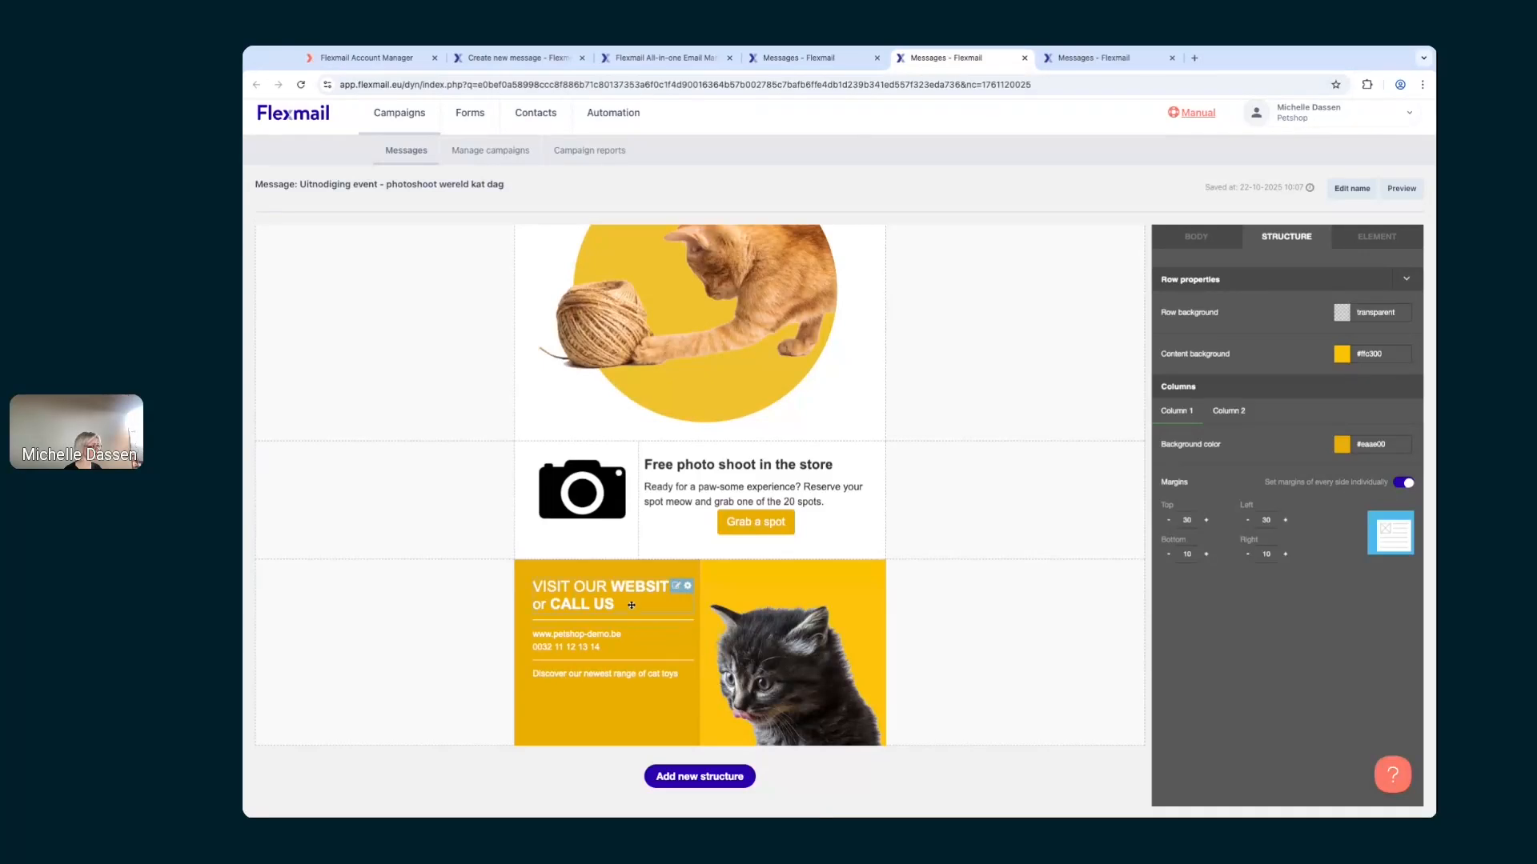
{"action": "left_click", "coordinate": [630, 602]}
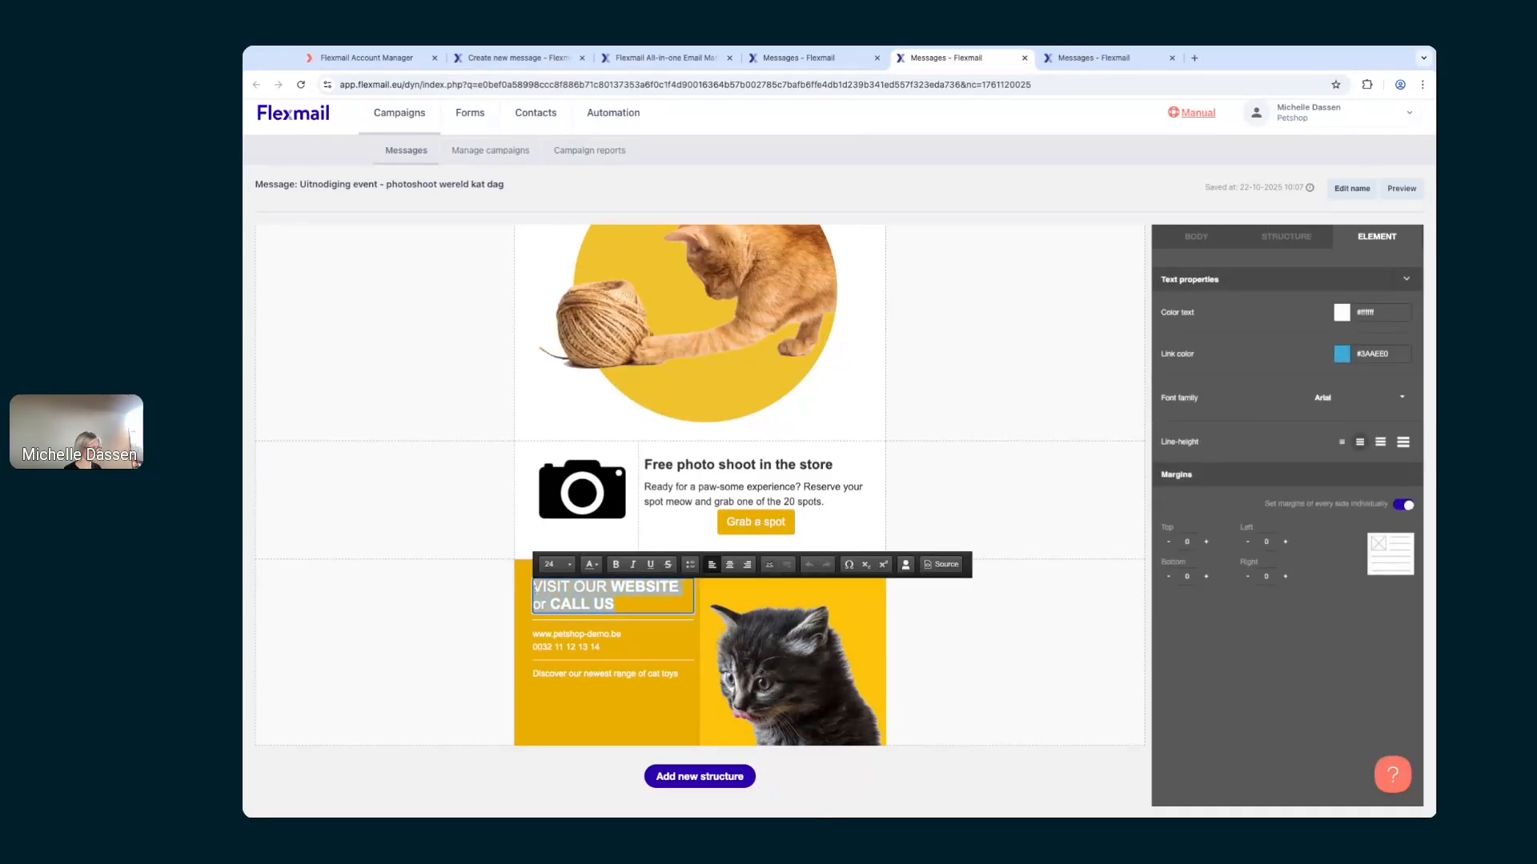
{"action": "left_click", "coordinate": [516, 58]}
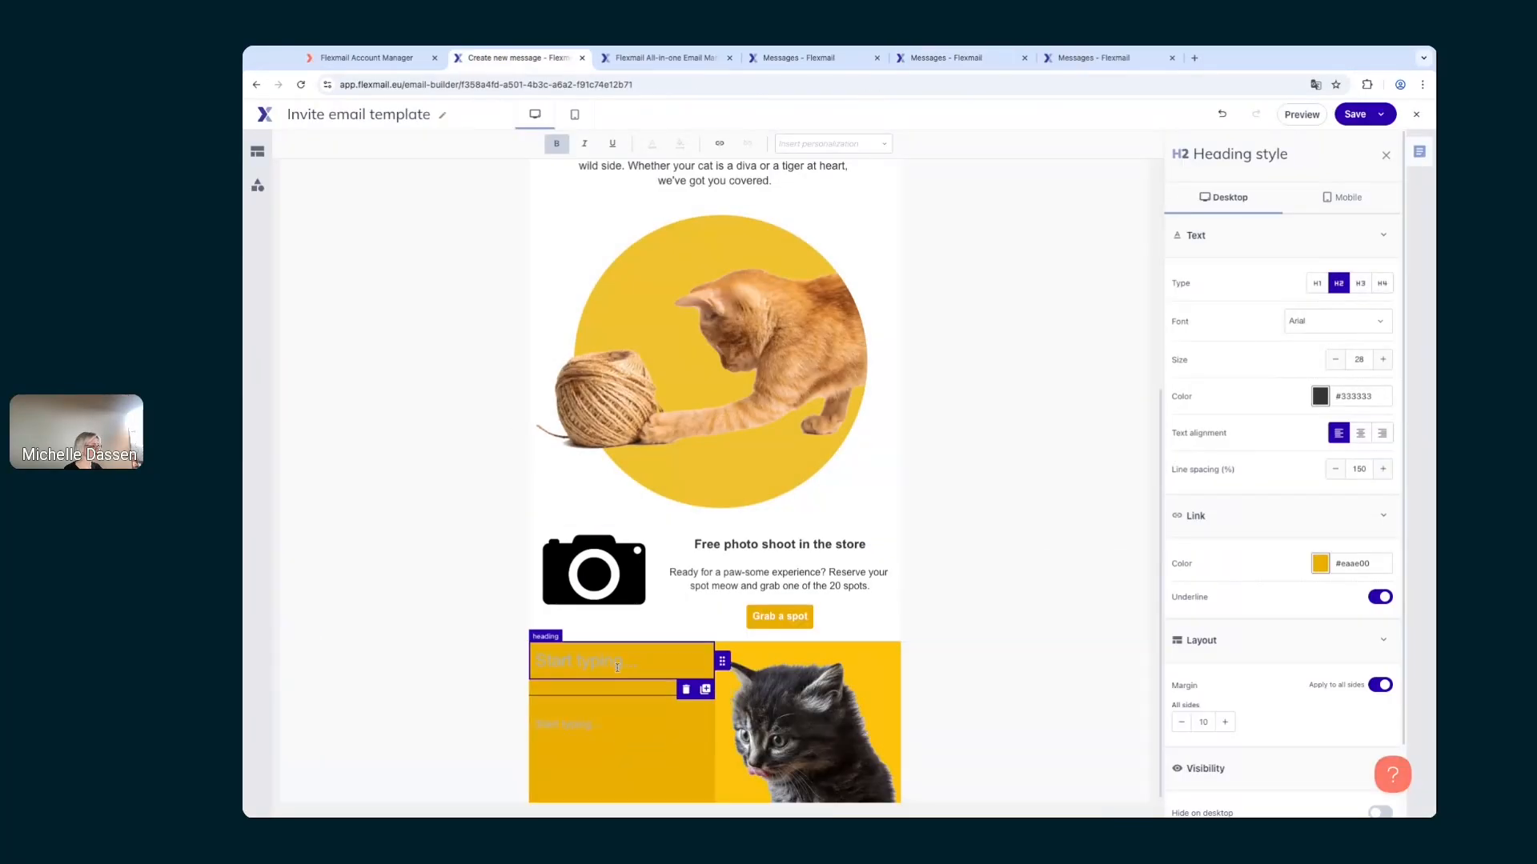
{"action": "type", "text": "VISIT OUR WEBSITE"}
{"action": "left_click", "coordinate": [944, 58]}
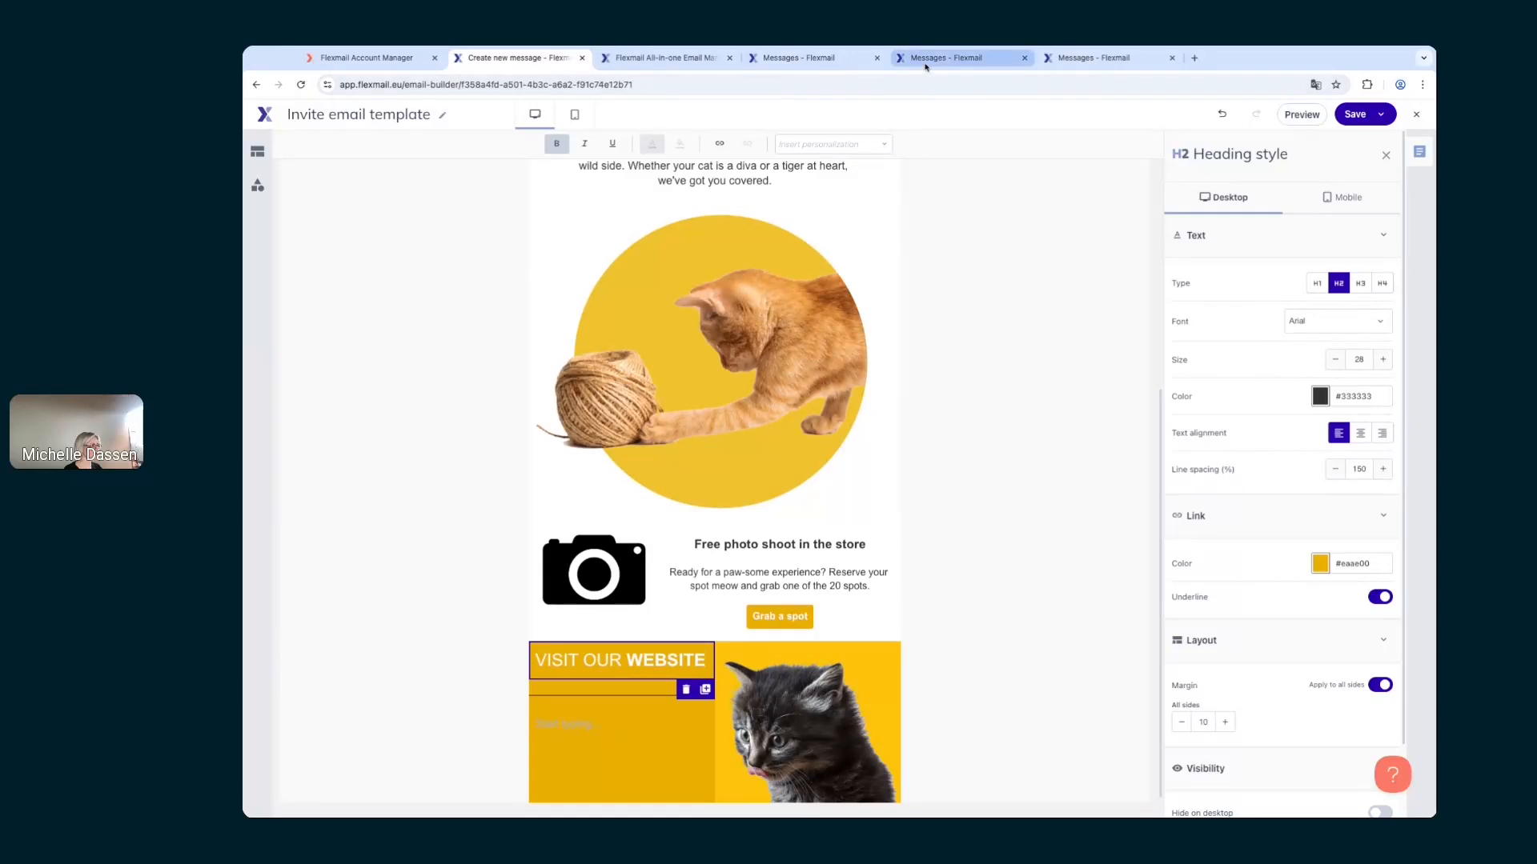
{"action": "left_click", "coordinate": [578, 603]}
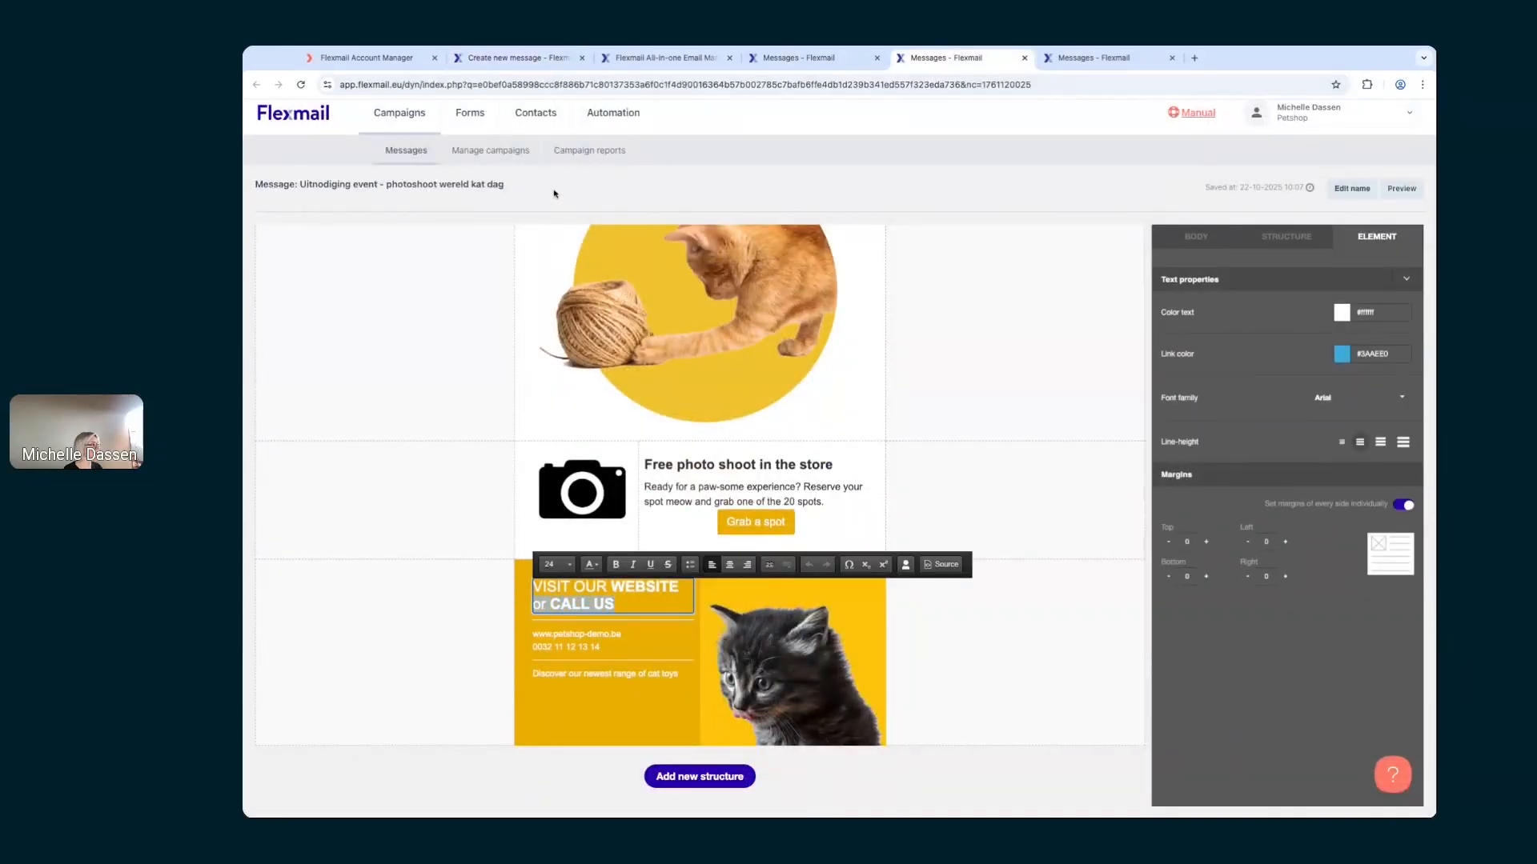
{"action": "left_click", "coordinate": [534, 59]}
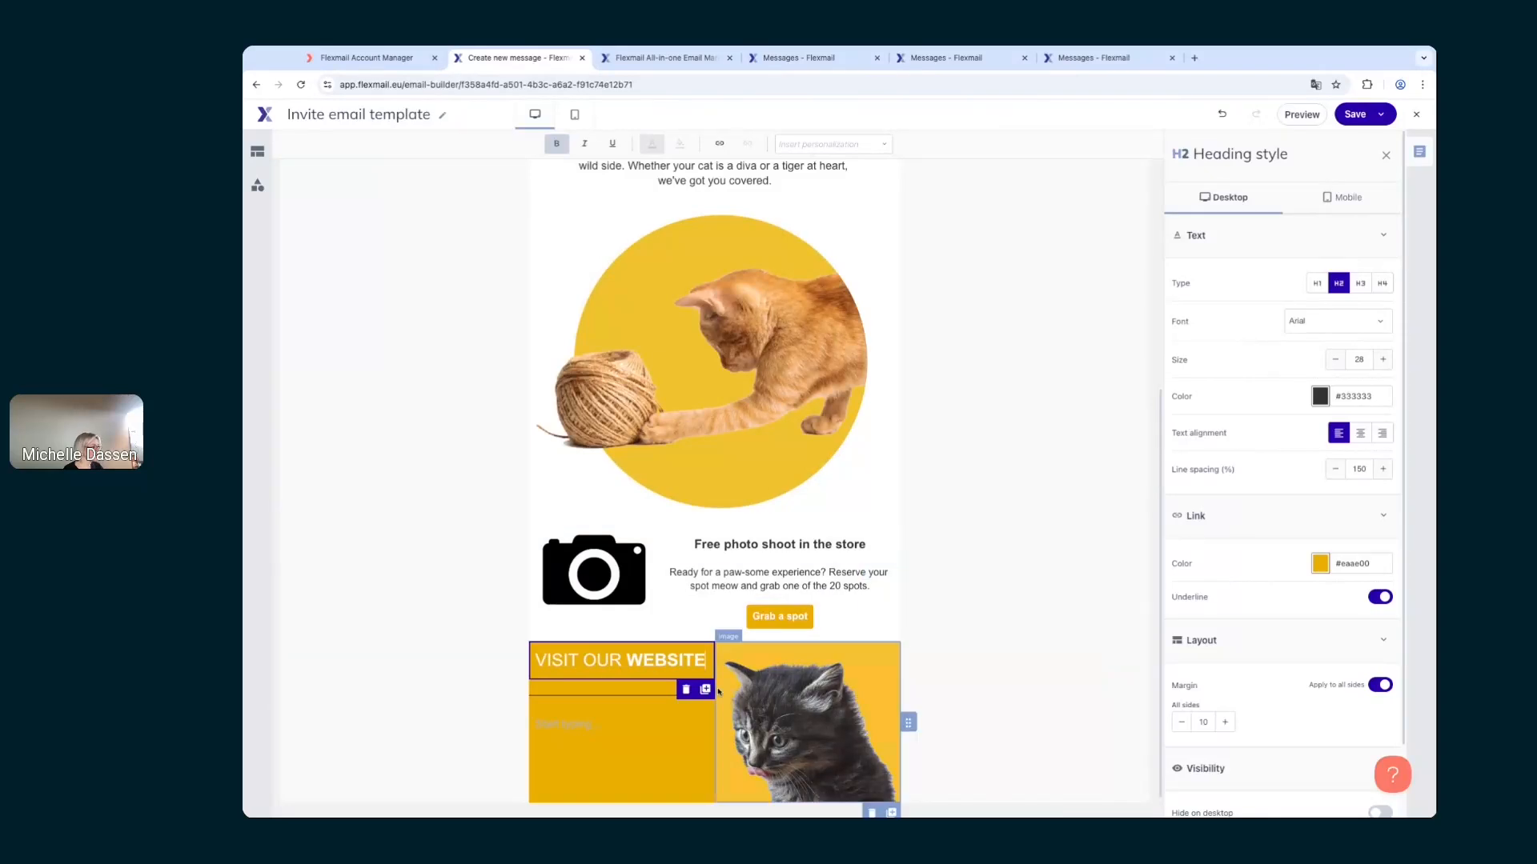
{"action": "type", "text": "or CALL US"}
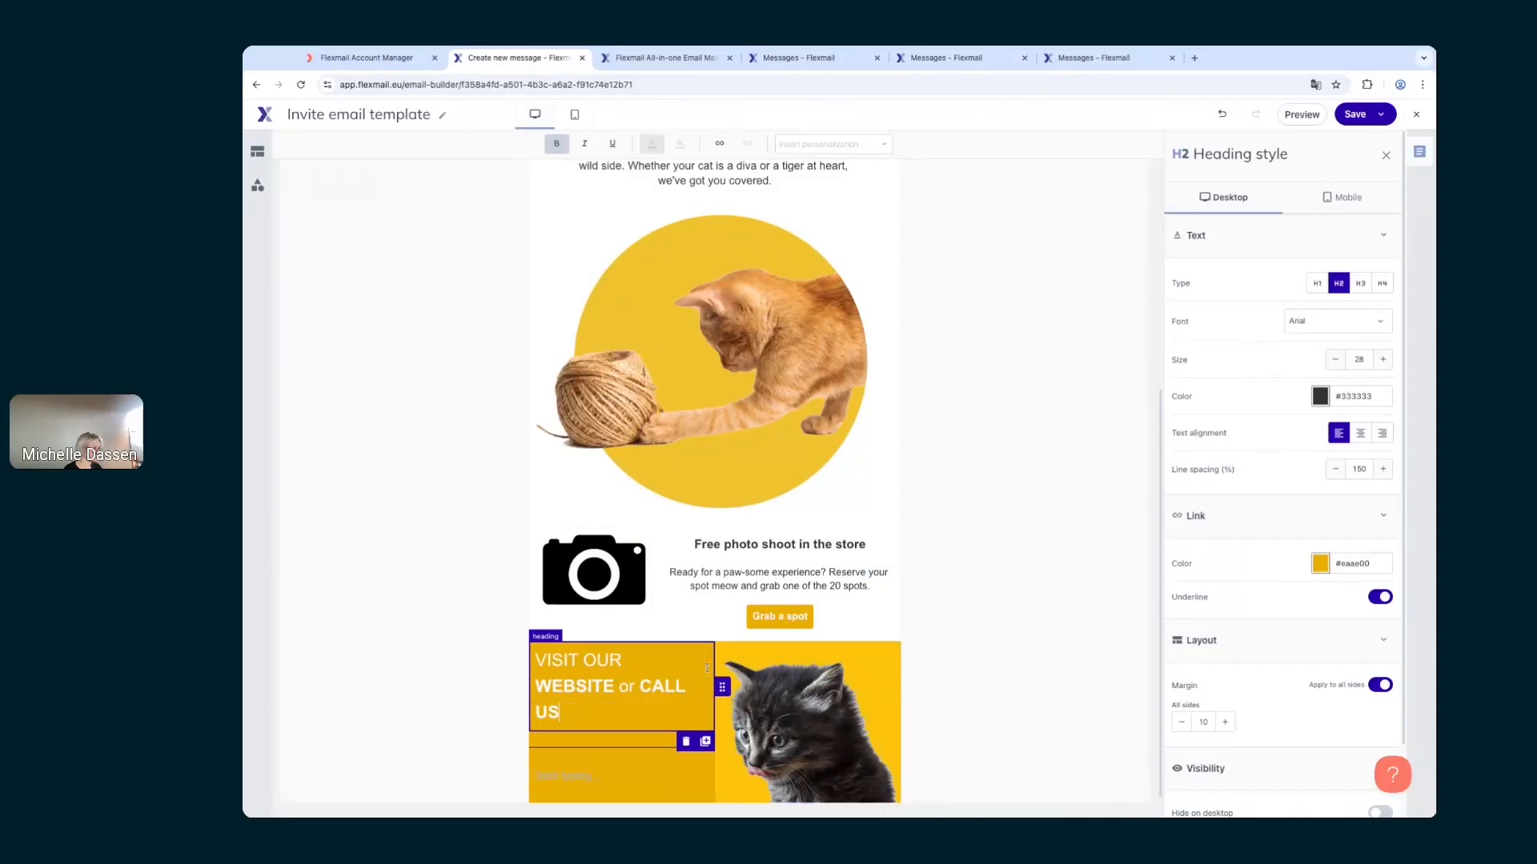
Step: Change the footer heading's type to H3
{"action": "left_click", "coordinate": [622, 754]}
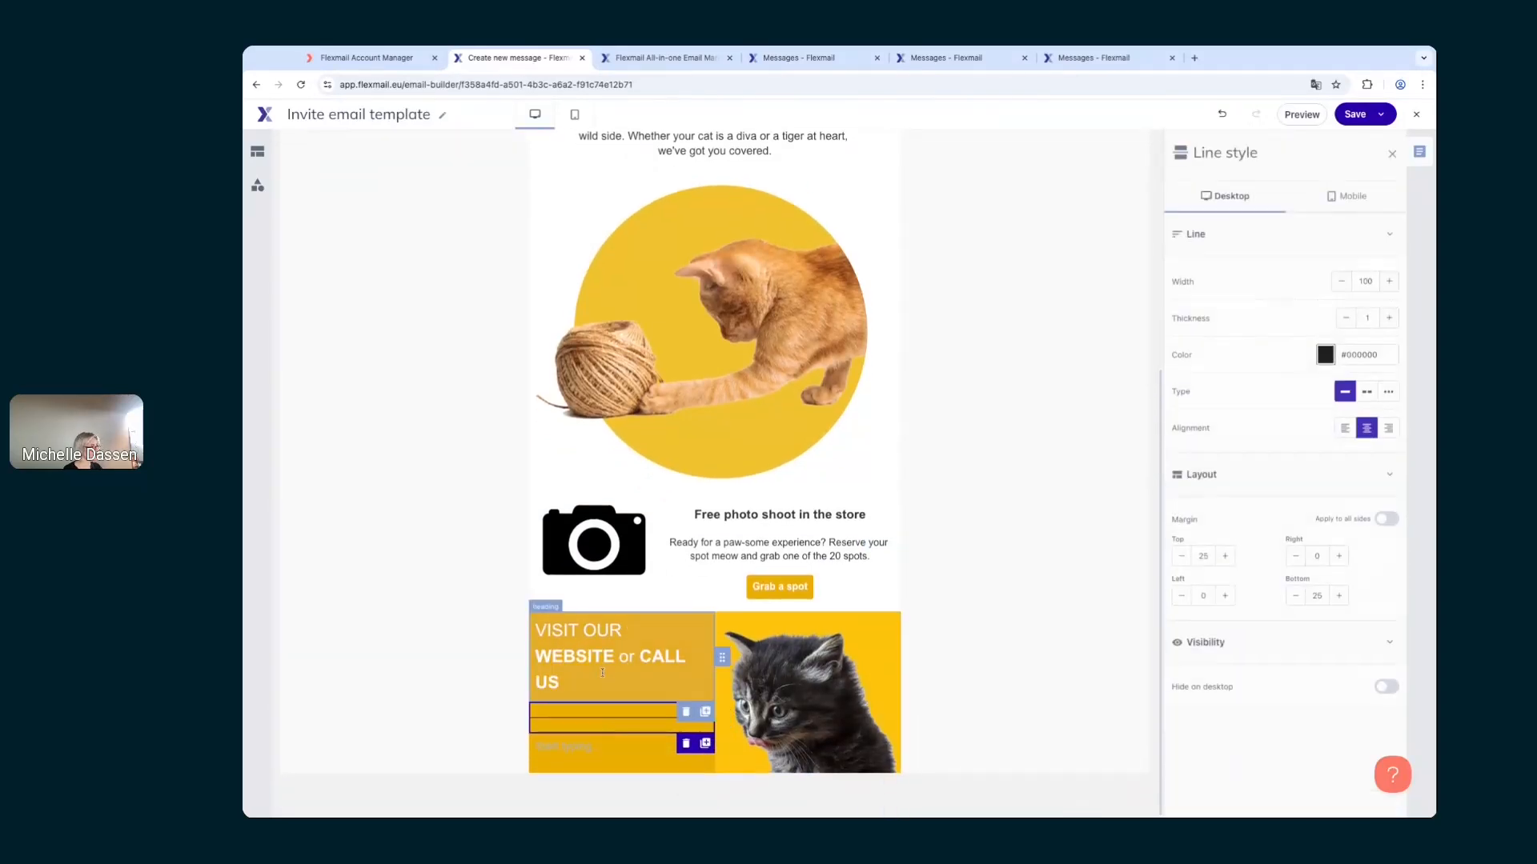
{"action": "left_click", "coordinate": [603, 673]}
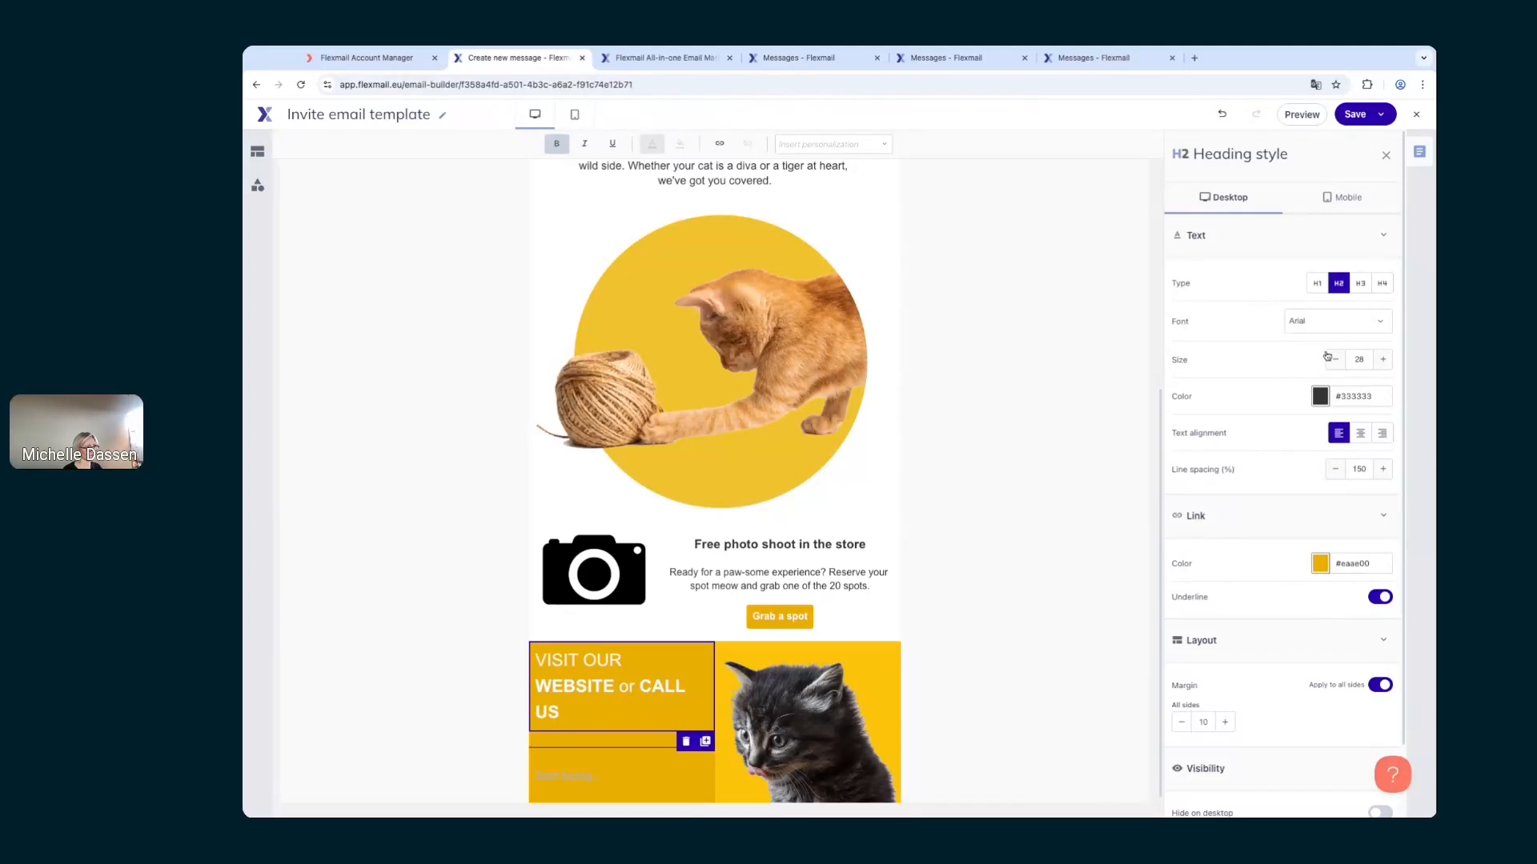
{"action": "left_click", "coordinate": [1360, 285]}
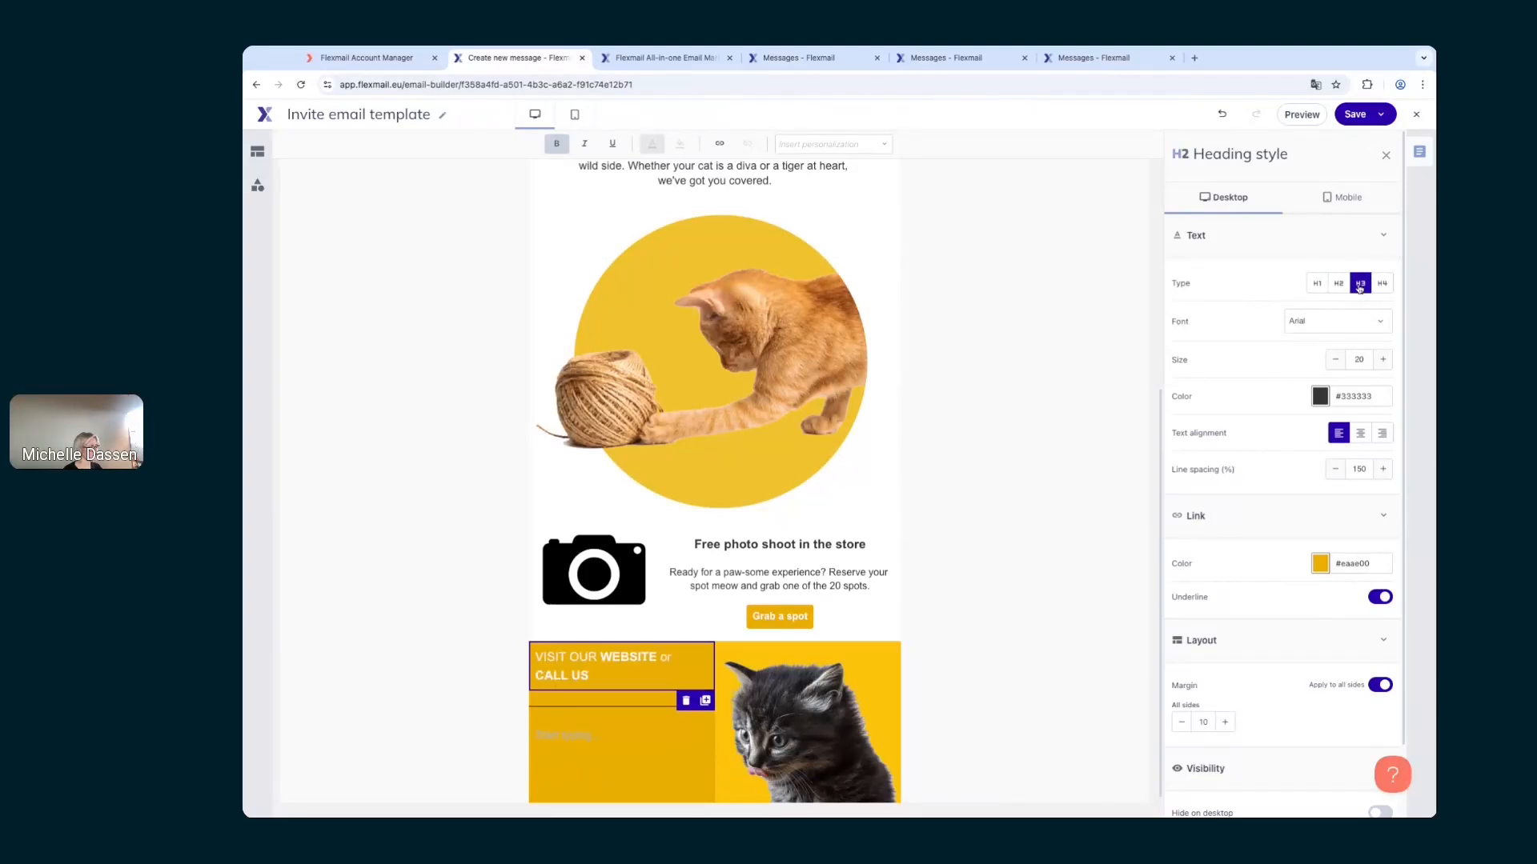
Step: Set the color of the line below the footer heading to #ffffff
{"action": "left_click", "coordinate": [608, 706]}
{"action": "left_click", "coordinate": [1334, 357]}
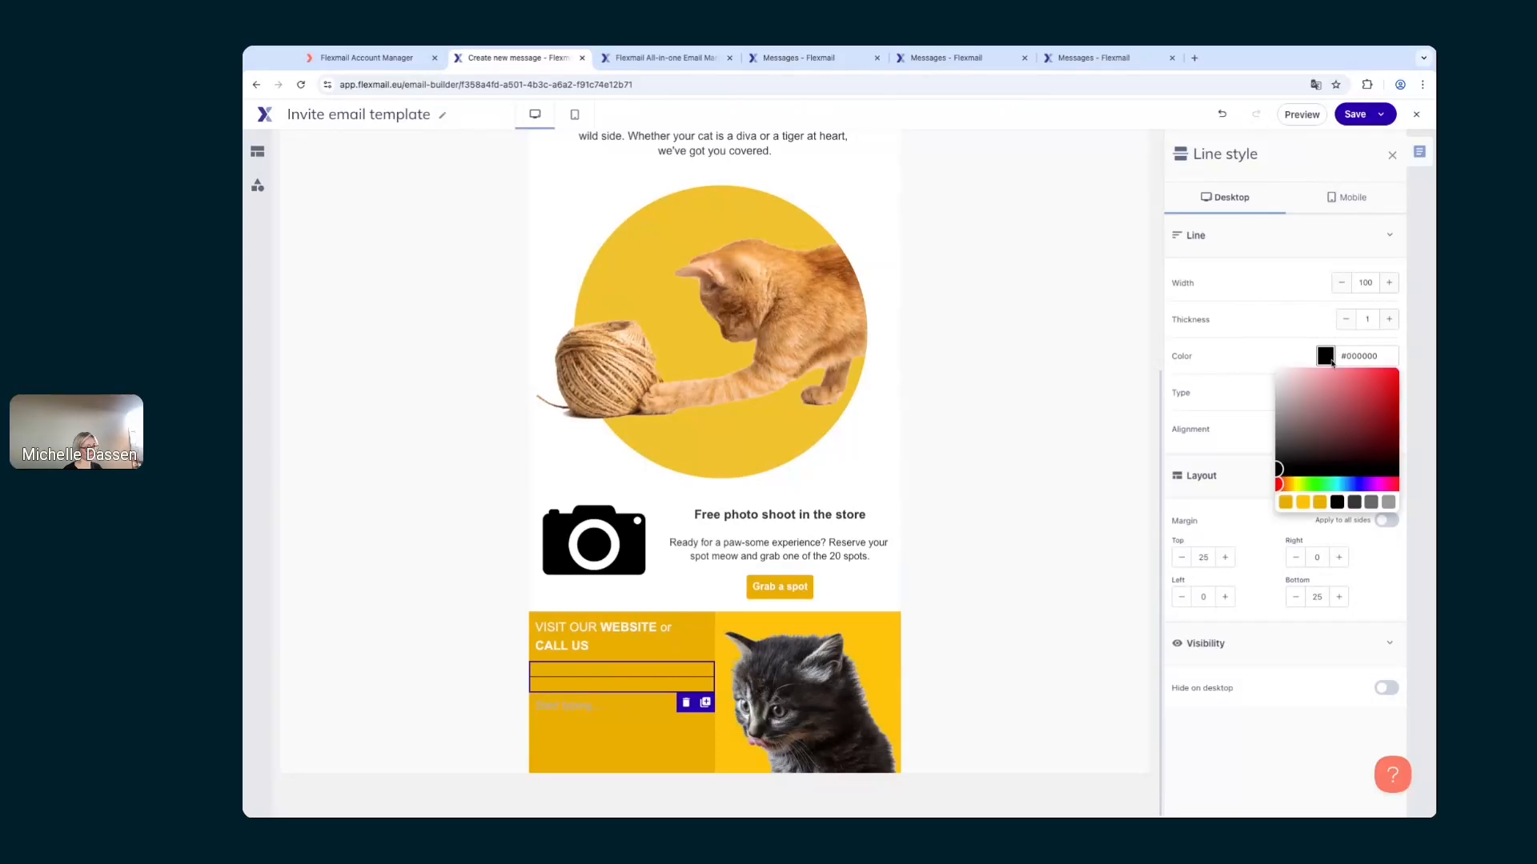
{"action": "left_click", "coordinate": [1286, 352]}
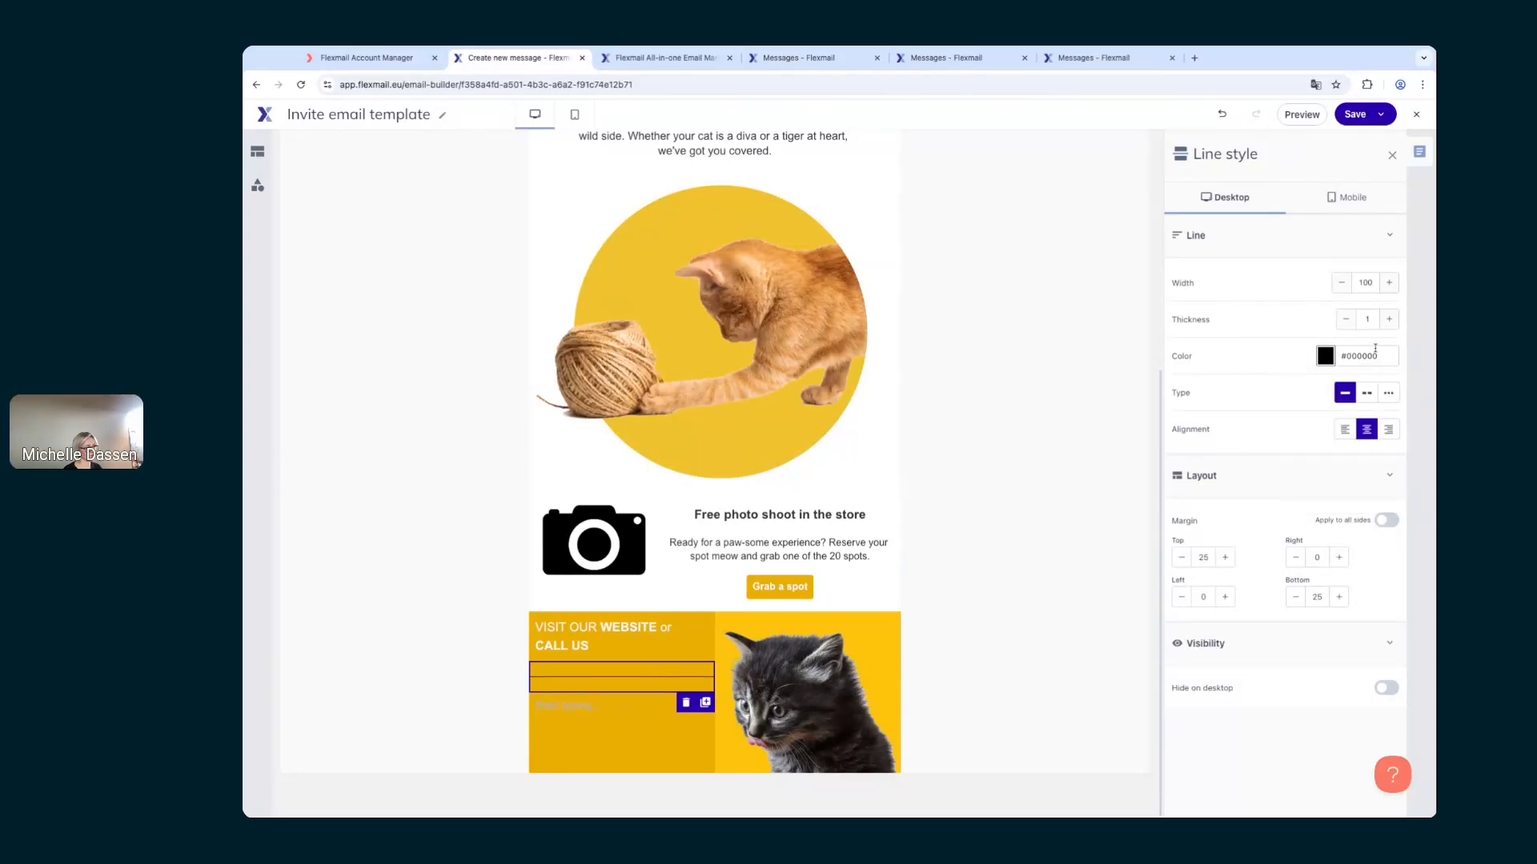
{"action": "left_click_drag", "start_coordinate": [1342, 355], "coordinate": [1376, 351]}
{"action": "left_click", "coordinate": [1385, 355]}
{"action": "key", "text": "shift+Left"}
{"action": "key", "text": "shift+Left"}
{"action": "key", "text": "shift+Left"}
{"action": "key", "text": "shift+Left"}
{"action": "key", "text": "shift+Left"}
{"action": "key", "text": "shift+Left"}
{"action": "type", "text": "ffffff"}
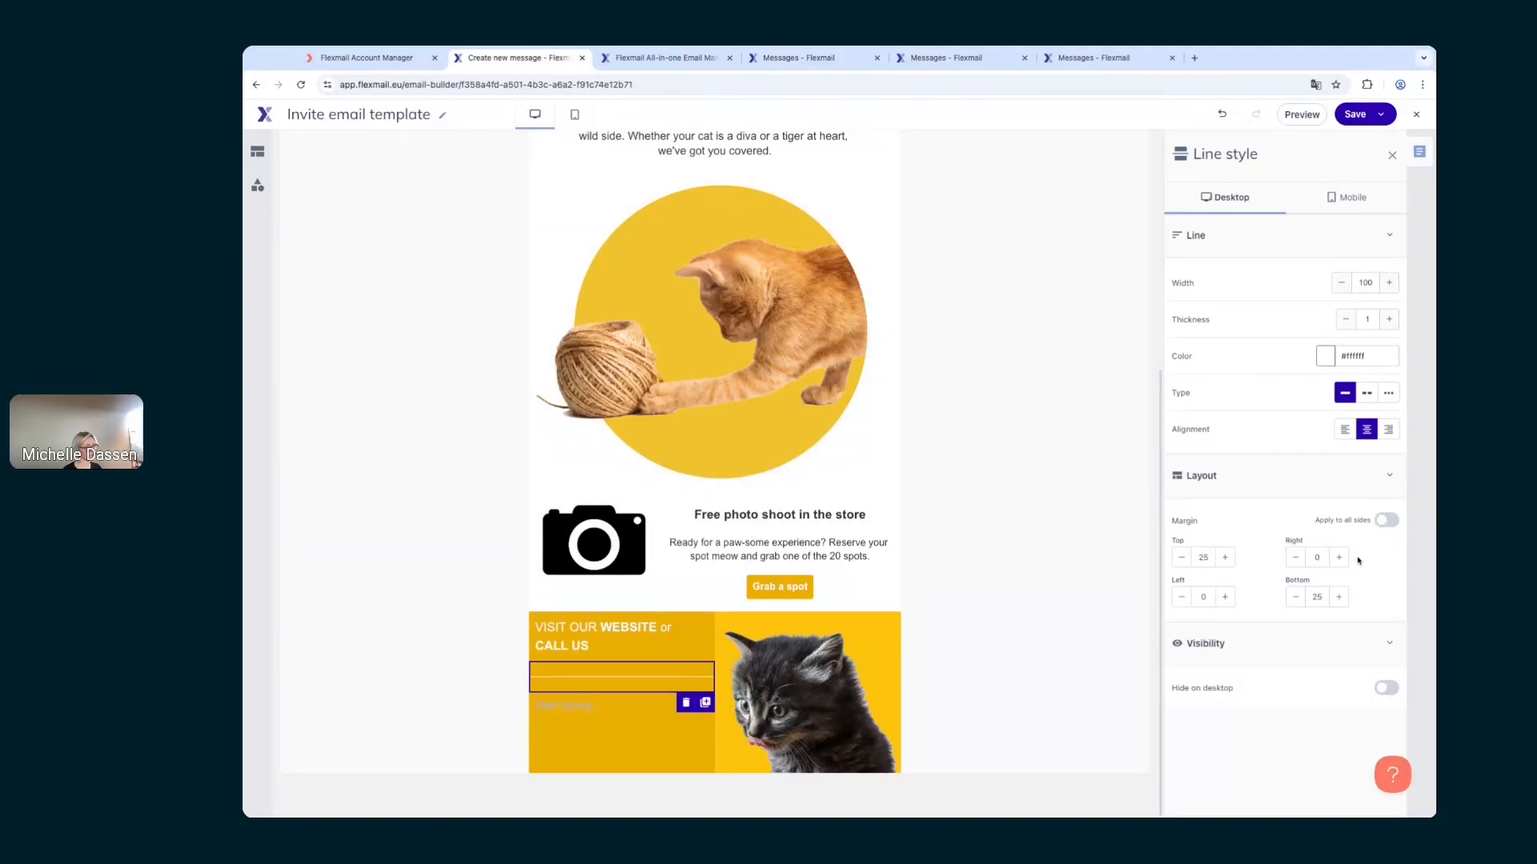
Step: Set the footer line's top and bottom margins to 10
{"action": "double_click", "coordinate": [1201, 559]}
{"action": "type", "text": "10"}
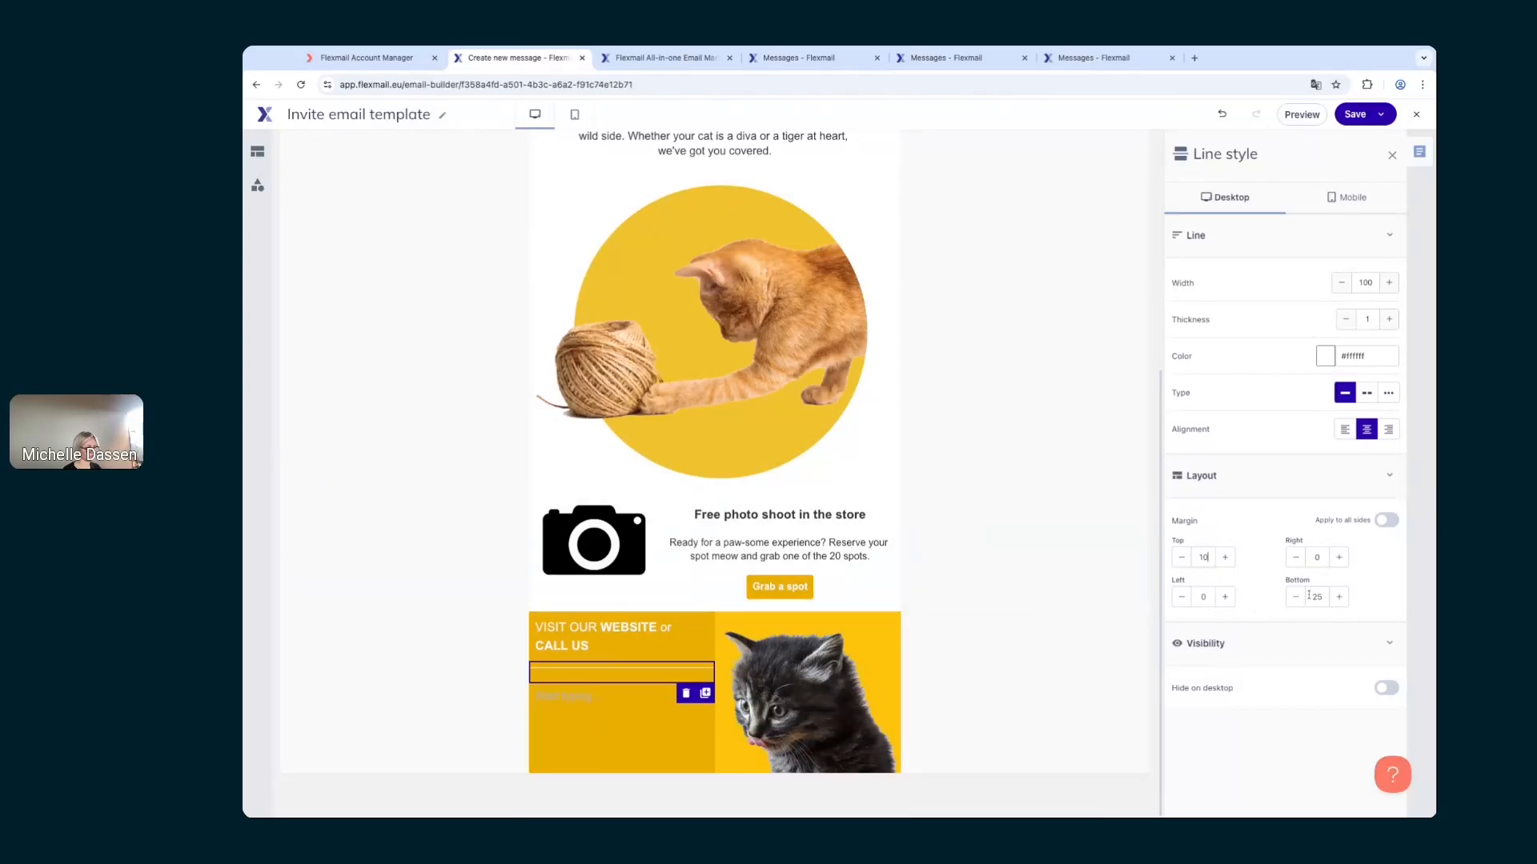
{"action": "double_click", "coordinate": [1317, 597]}
{"action": "type", "text": "10"}
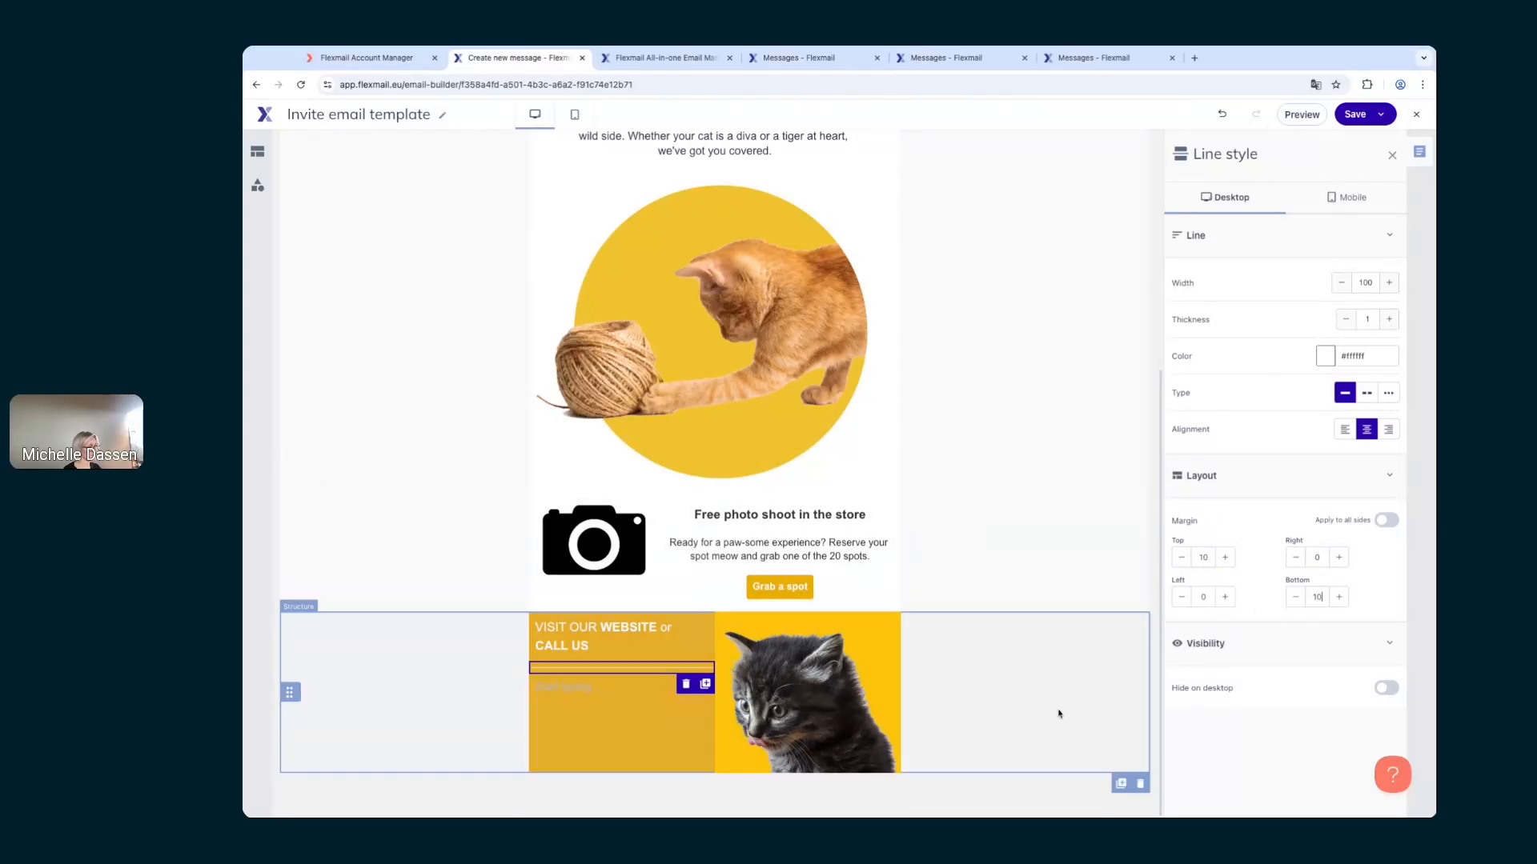
Step: Fill the empty footer text block with the website address and phone number copied from the original message's footer
{"action": "left_click", "coordinate": [984, 58]}
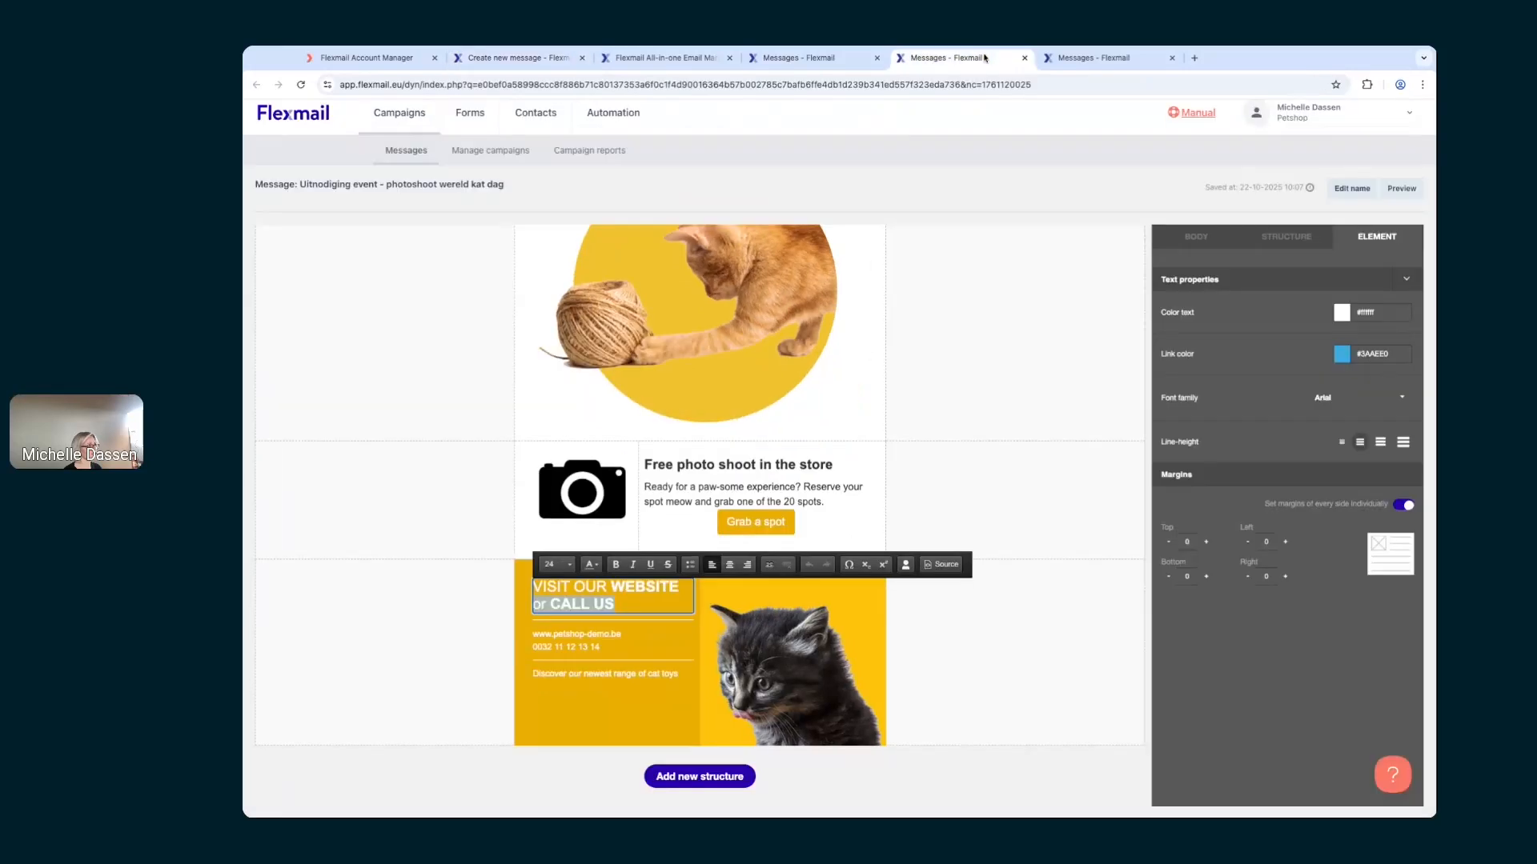
{"action": "left_click", "coordinate": [623, 621]}
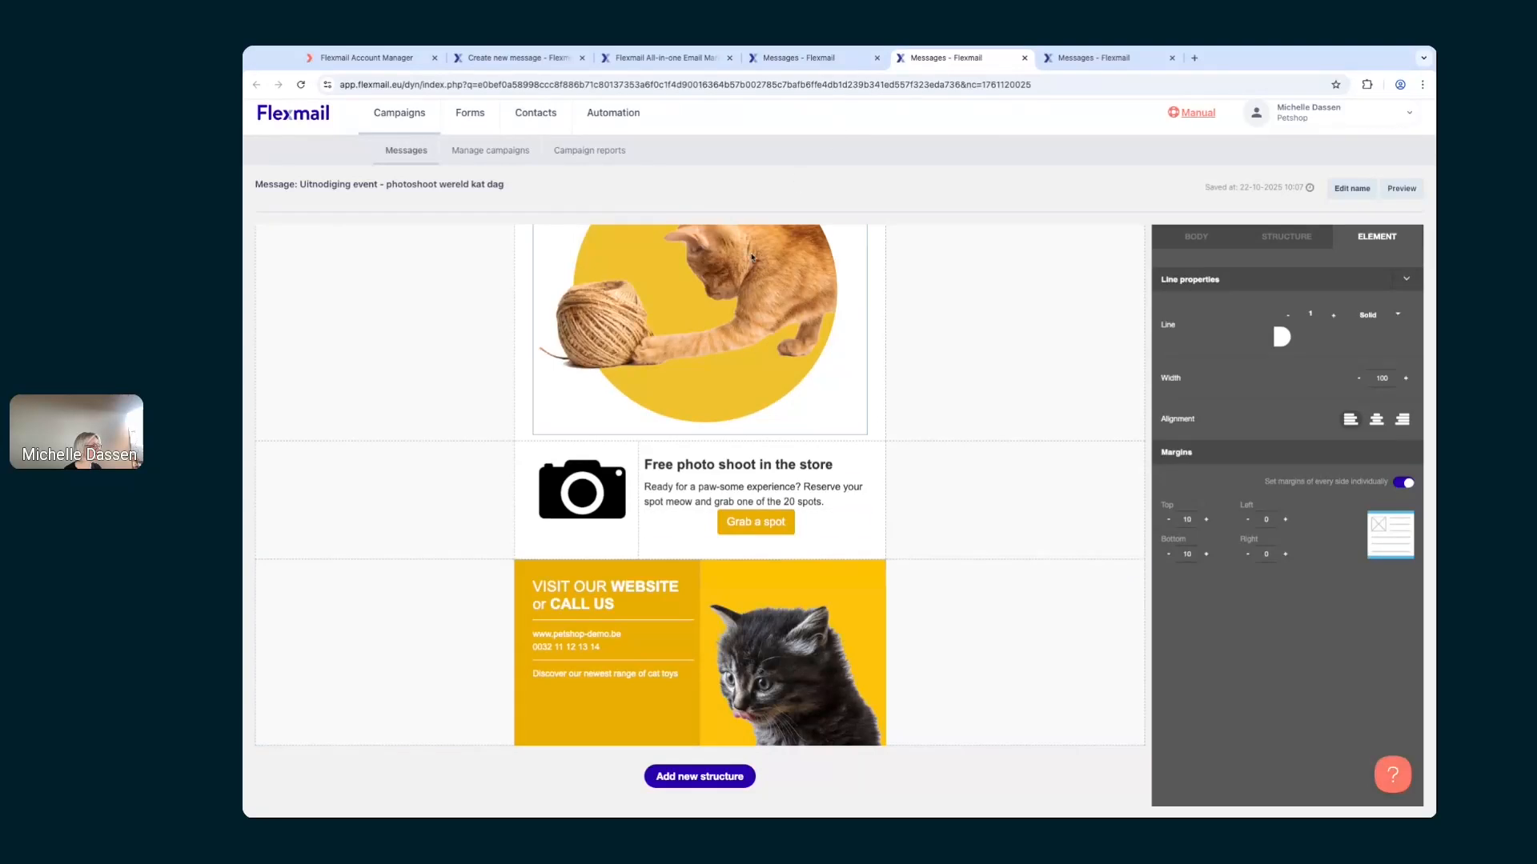
{"action": "left_click", "coordinate": [620, 645]}
{"action": "left_click_drag", "start_coordinate": [620, 649], "coordinate": [566, 648]}
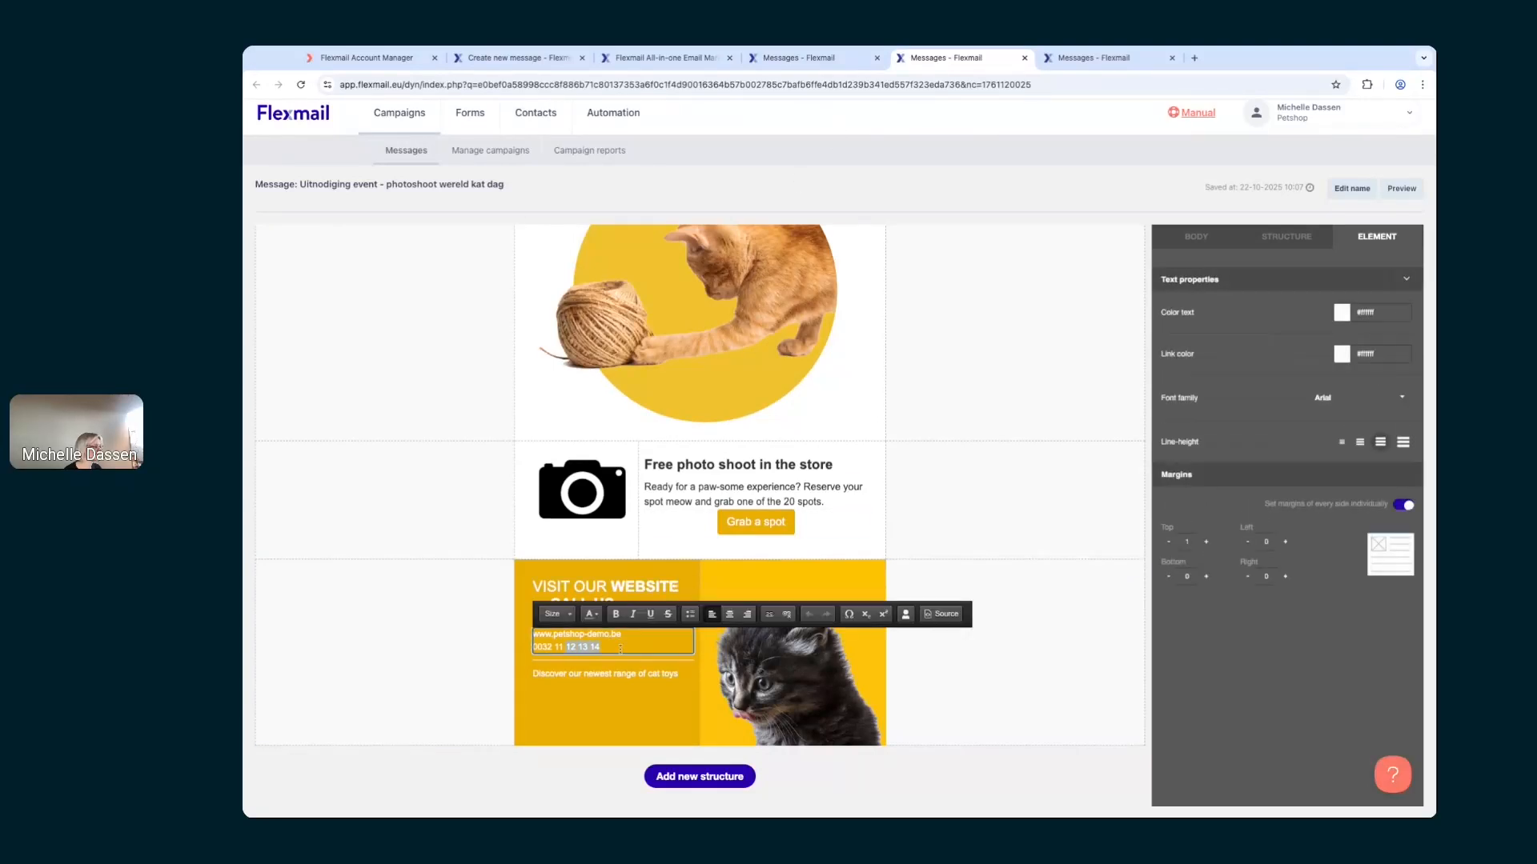
{"action": "left_click", "coordinate": [572, 56]}
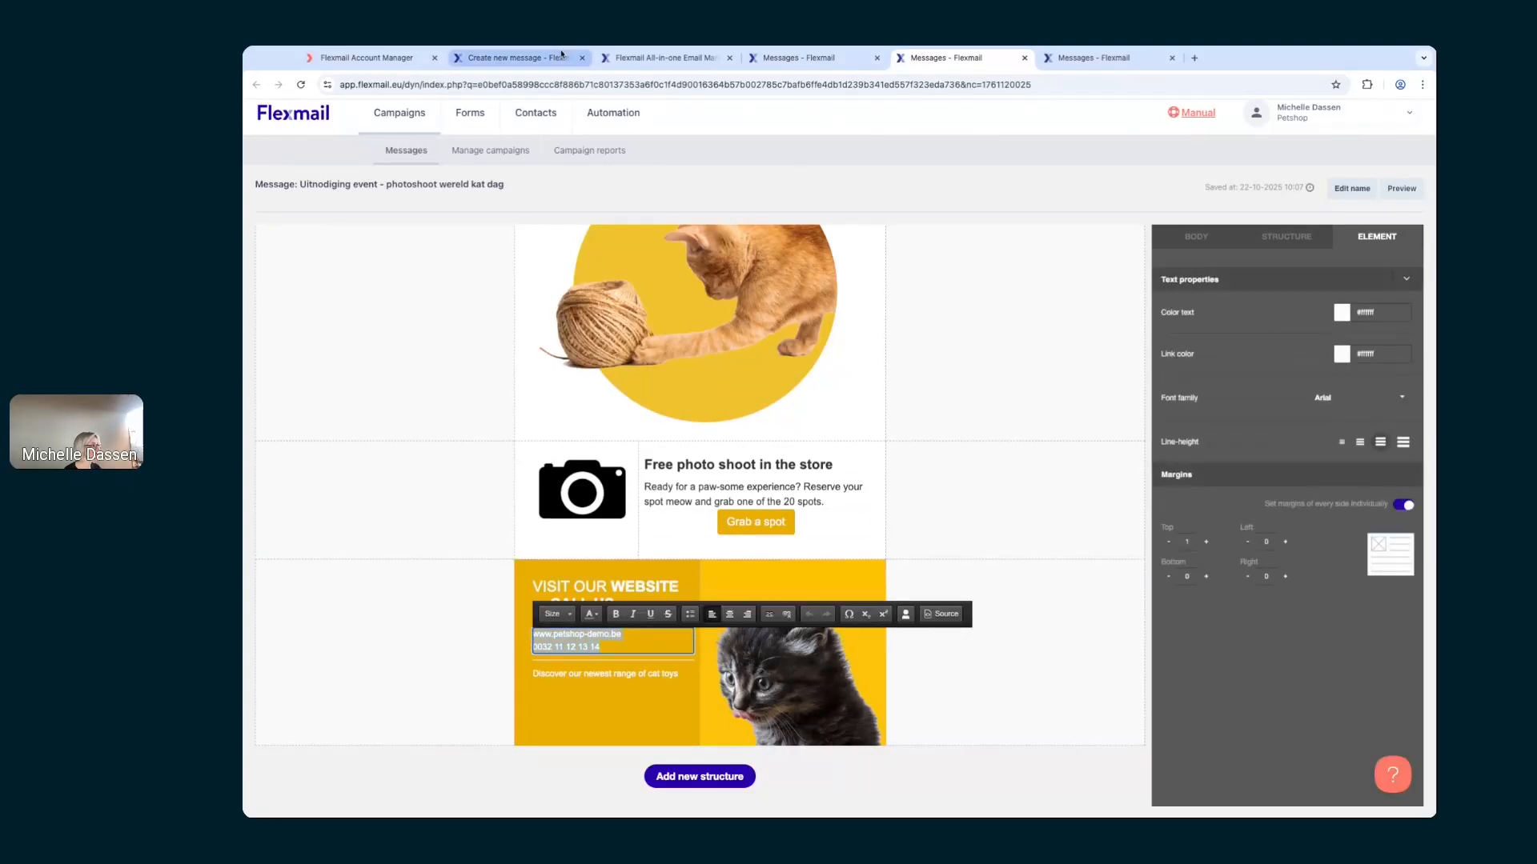
{"action": "left_click", "coordinate": [565, 685]}
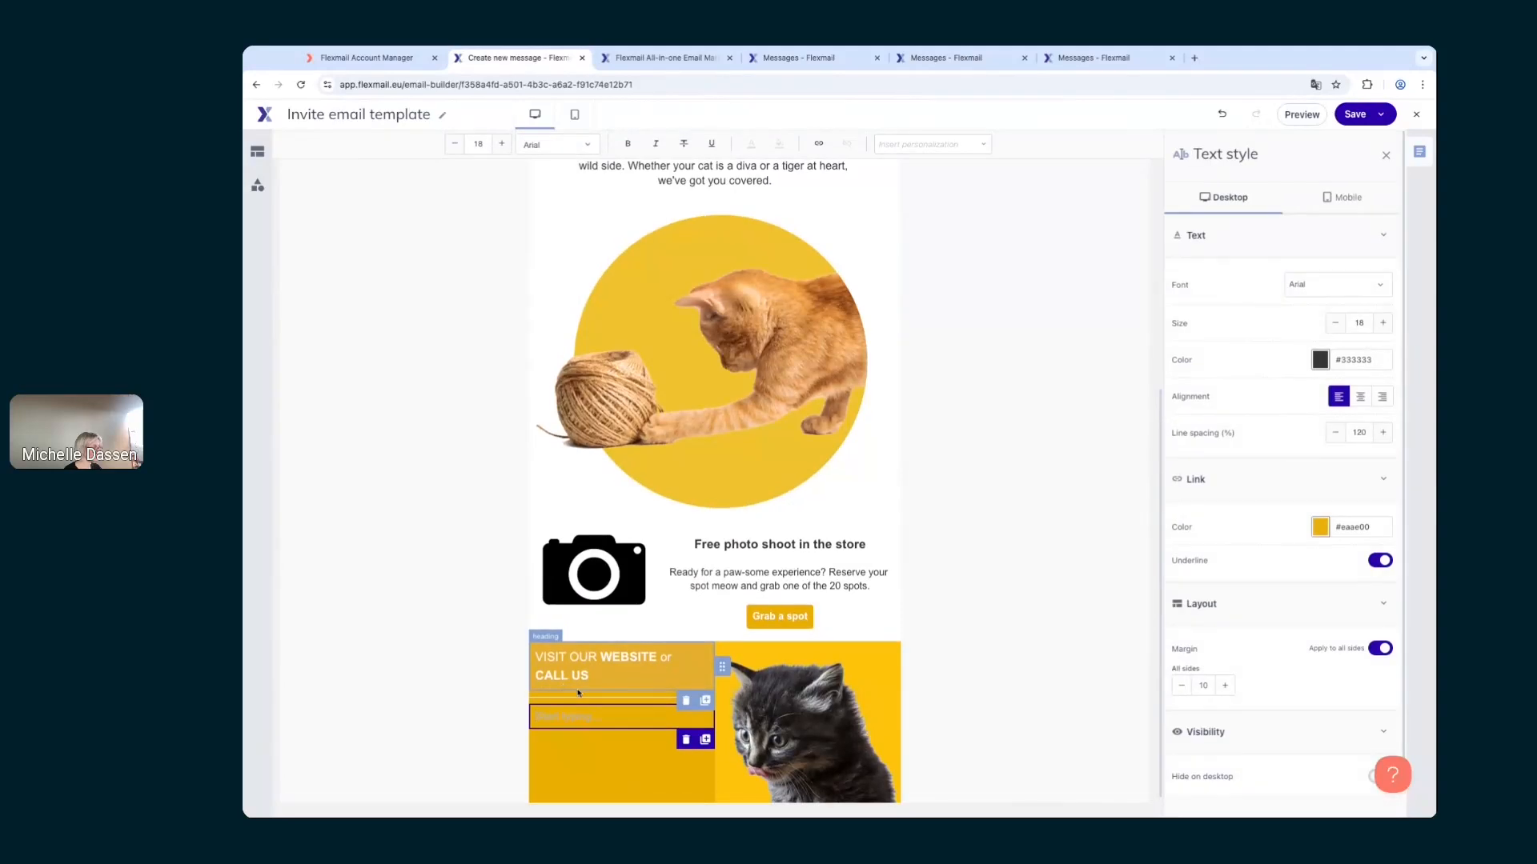
{"action": "key", "text": "ctrl+v"}
Step: Set the footer contact text's color to #ffffff and its size to 16
{"action": "key", "text": "ctrl+a"}
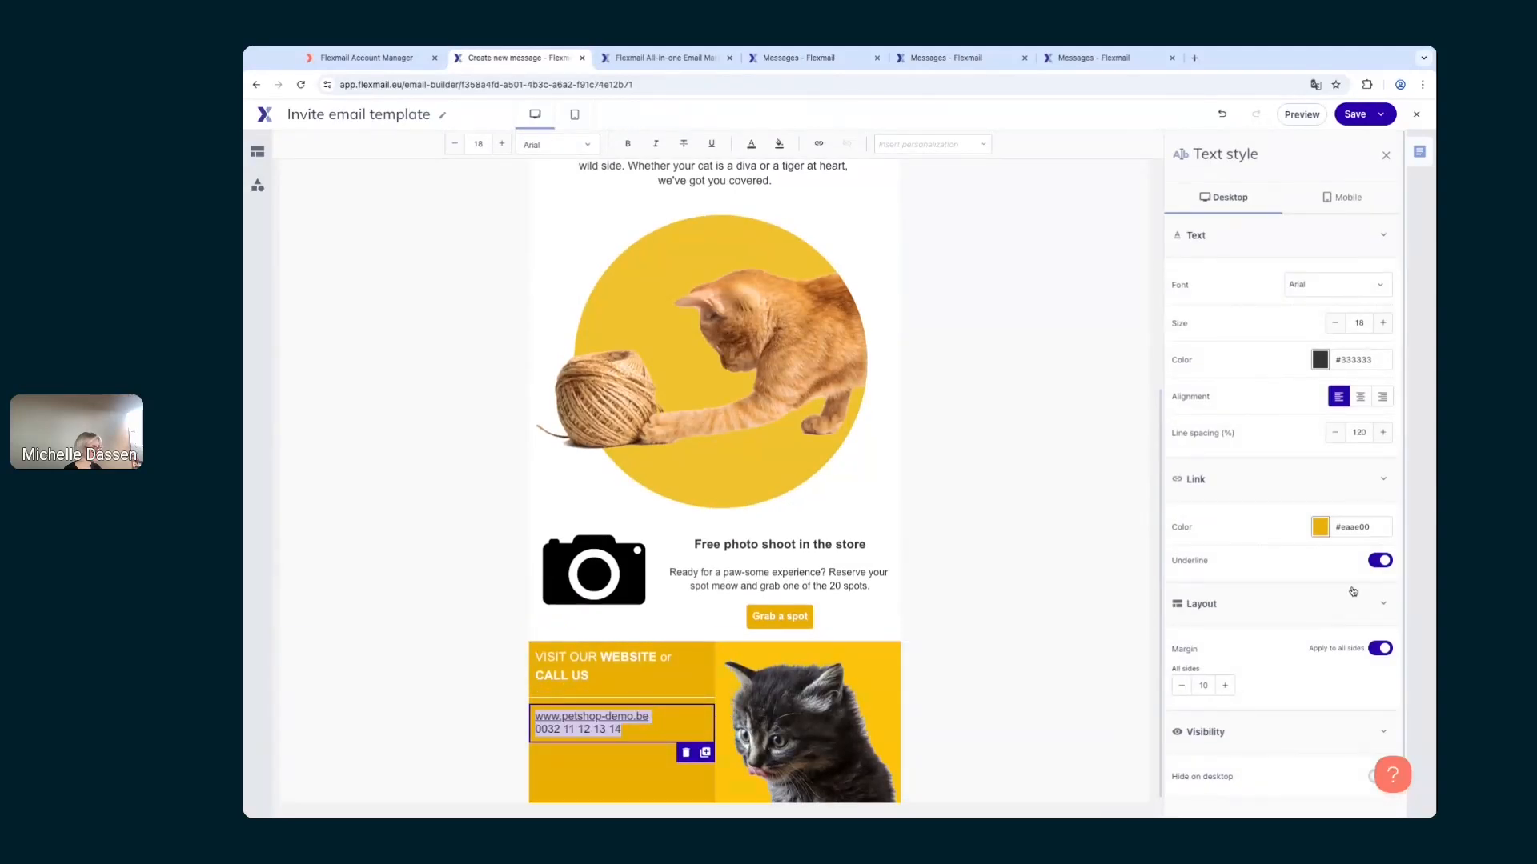
{"action": "double_click", "coordinate": [1381, 361]}
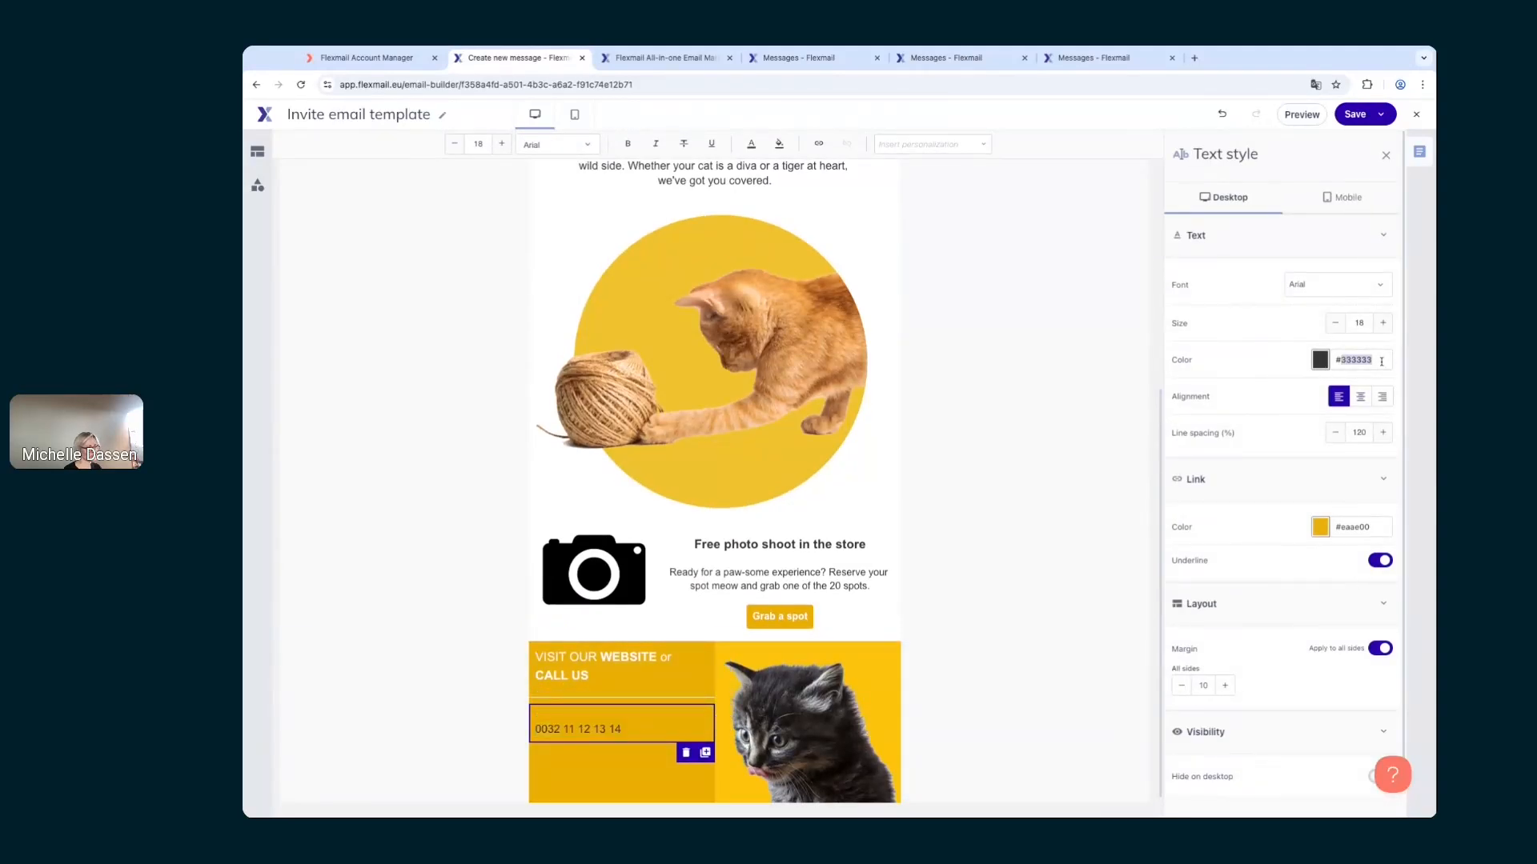
{"action": "type", "text": "ffffff"}
{"action": "left_click", "coordinate": [1335, 325]}
{"action": "left_click", "coordinate": [1335, 329]}
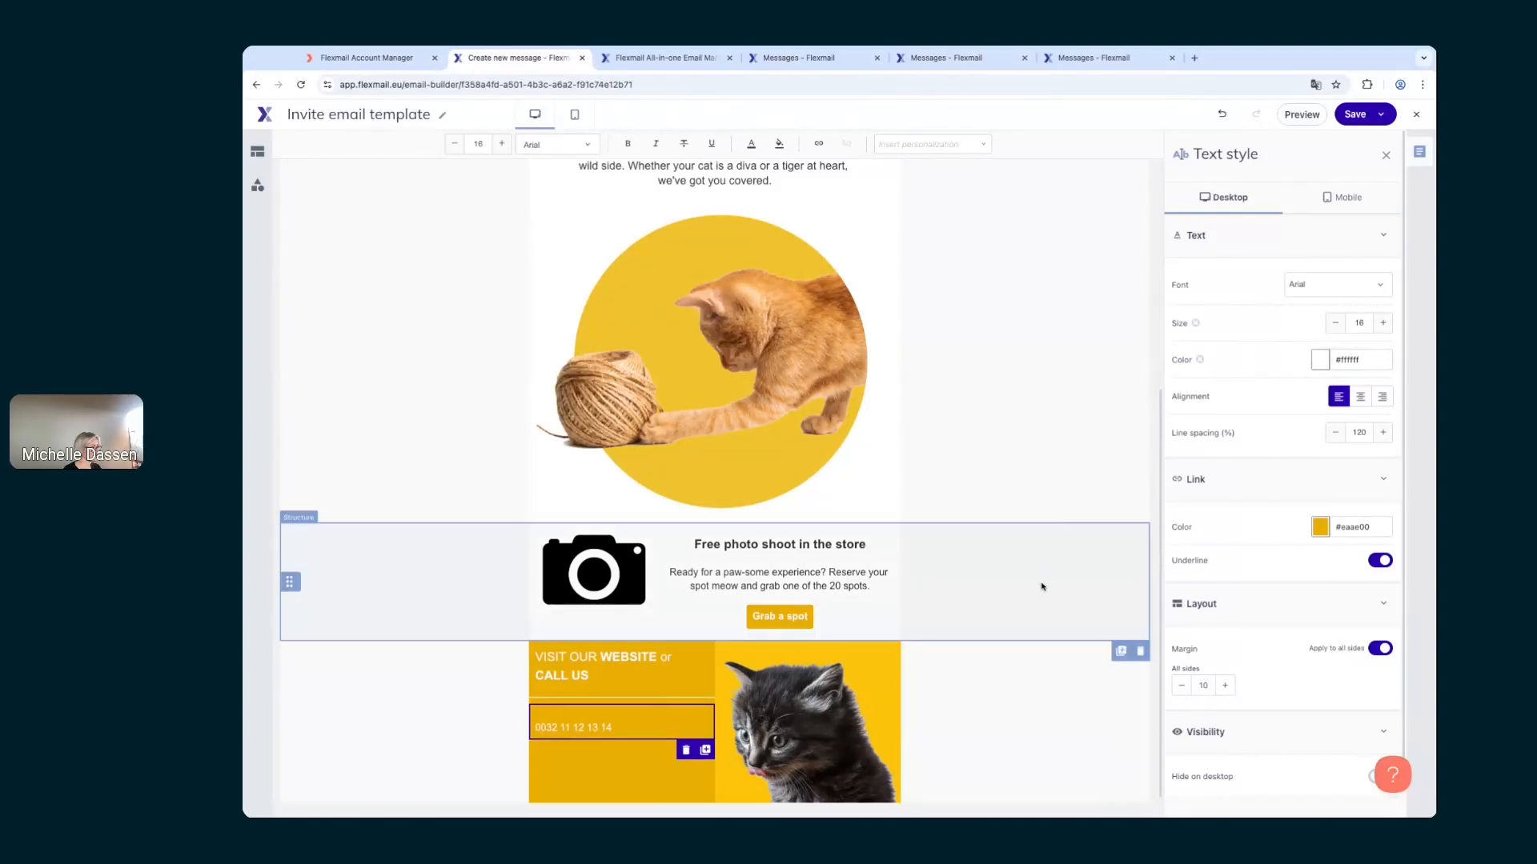
{"action": "left_click", "coordinate": [1043, 586]}
Step: Set the link color of the footer's website address to #ffffff
{"action": "left_click", "coordinate": [619, 718]}
{"action": "double_click", "coordinate": [619, 718]}
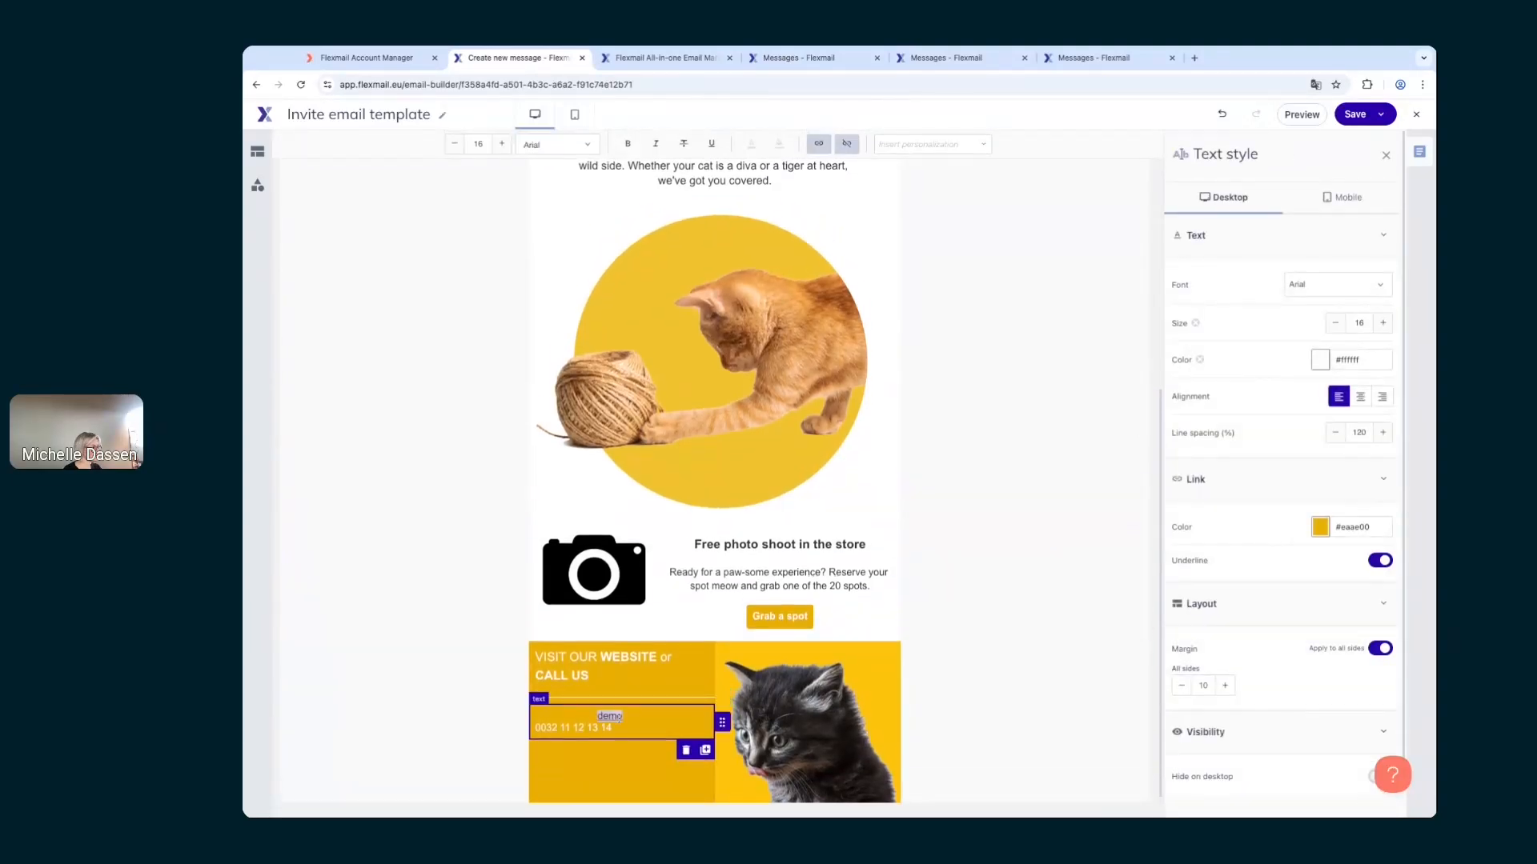
{"action": "left_click_drag", "start_coordinate": [638, 717], "coordinate": [534, 717]}
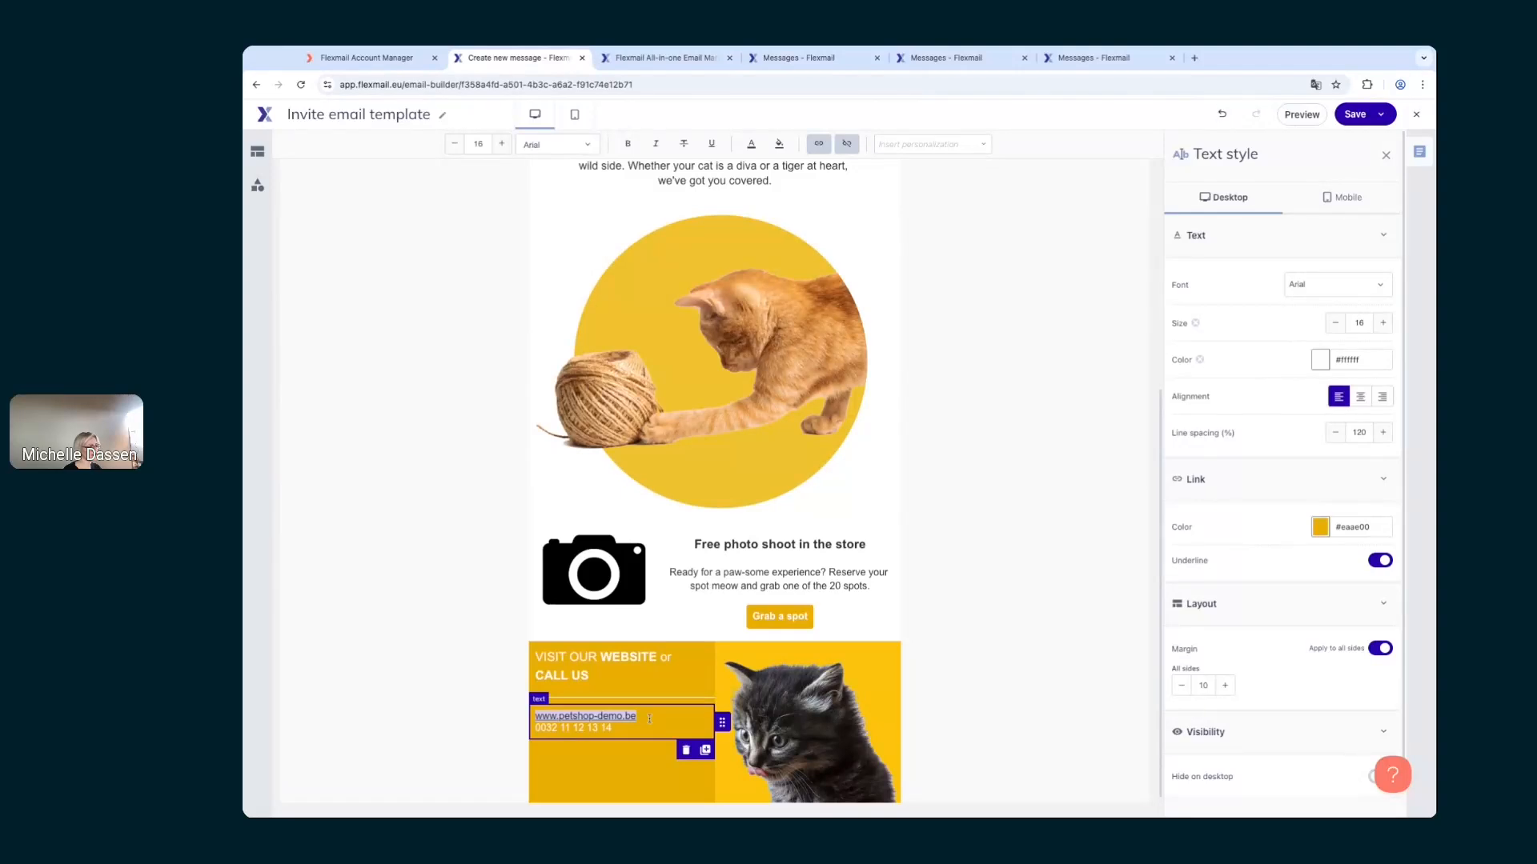
{"action": "left_click", "coordinate": [1326, 532]}
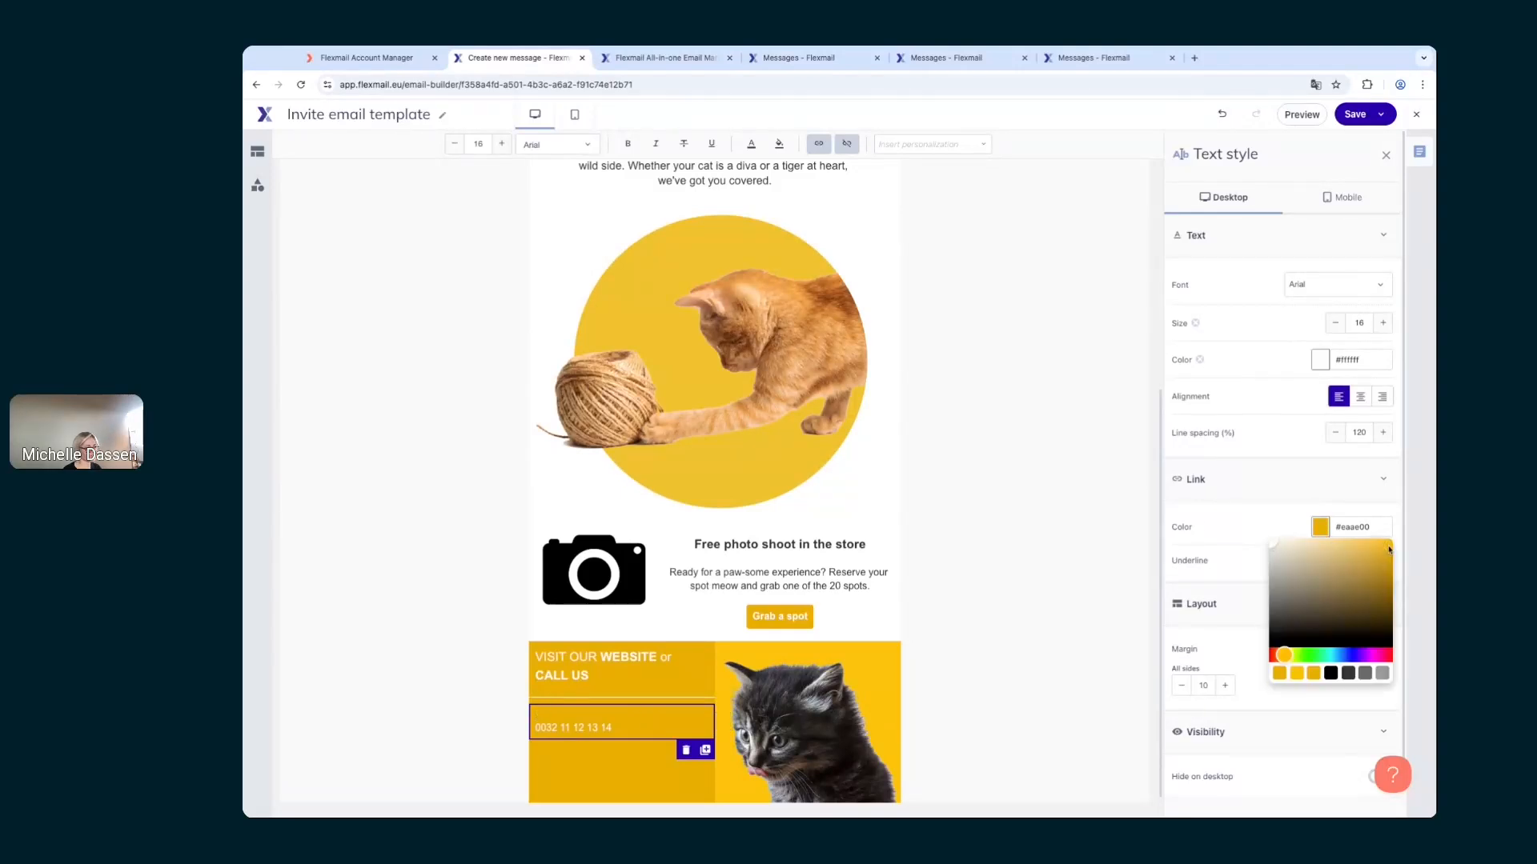
{"action": "left_click_drag", "start_coordinate": [1389, 550], "coordinate": [1242, 528]}
{"action": "left_click", "coordinate": [1241, 526]}
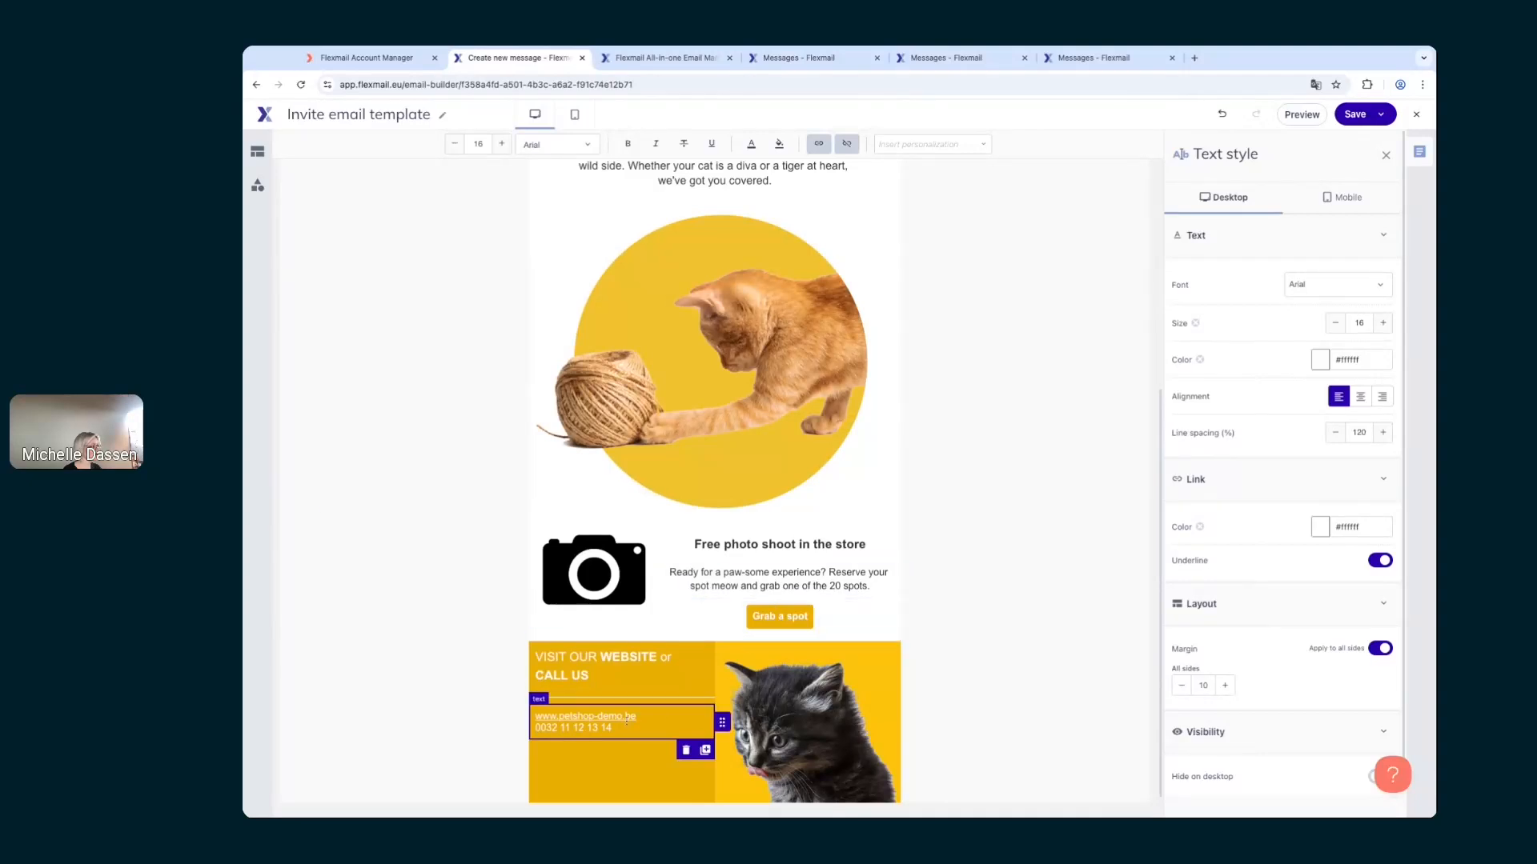
Step: Set the line spacing of the footer contact text to 130%
{"action": "left_click", "coordinate": [1383, 432]}
{"action": "left_click", "coordinate": [1383, 432]}
{"action": "left_click", "coordinate": [1383, 432]}
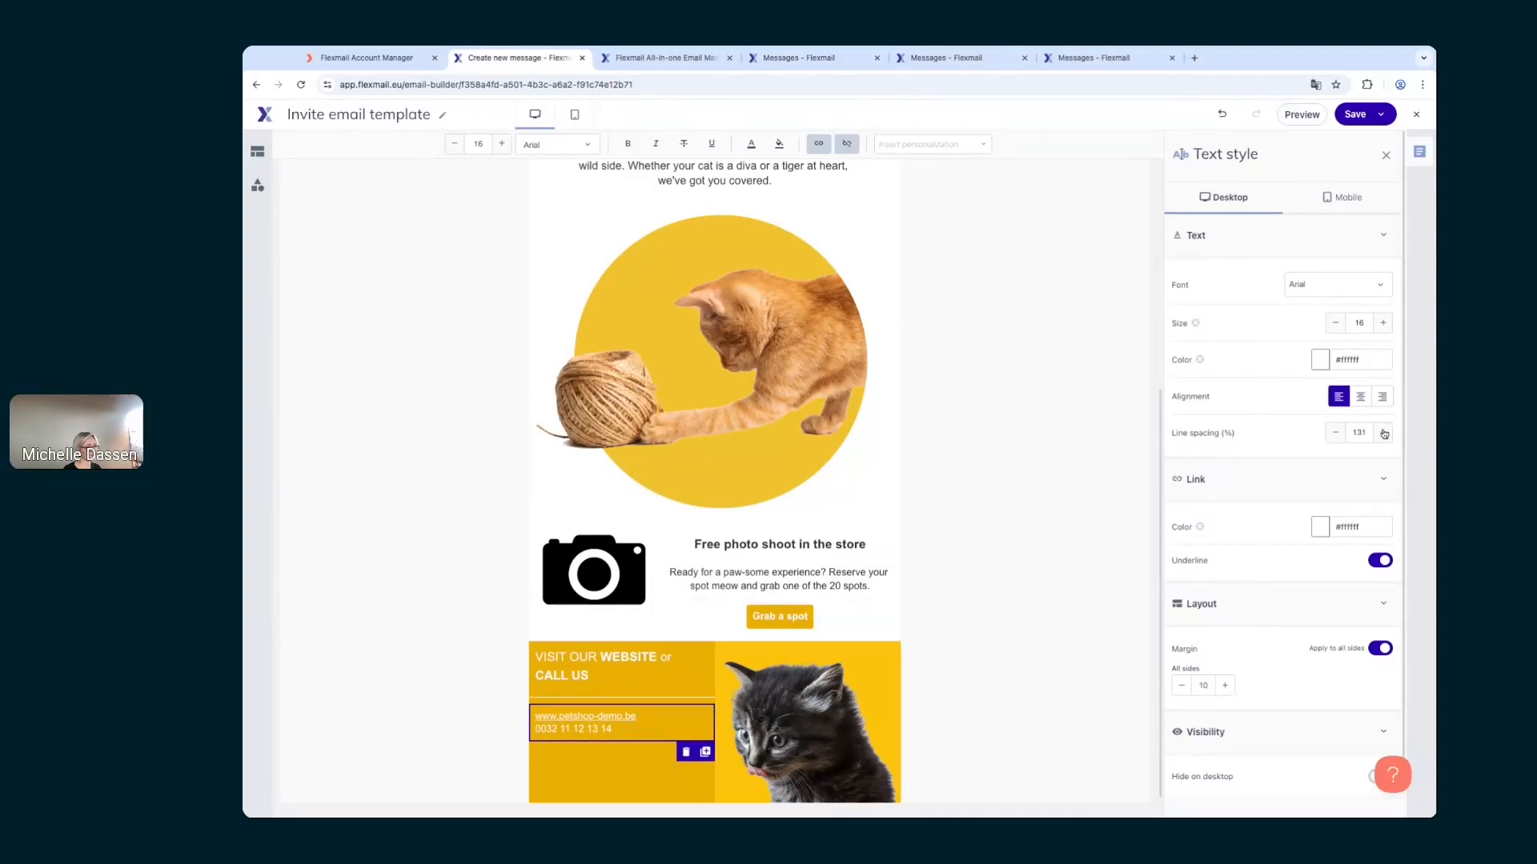
{"action": "scroll", "coordinate": [1056, 539], "scroll_direction": "down", "scroll_amount": 1}
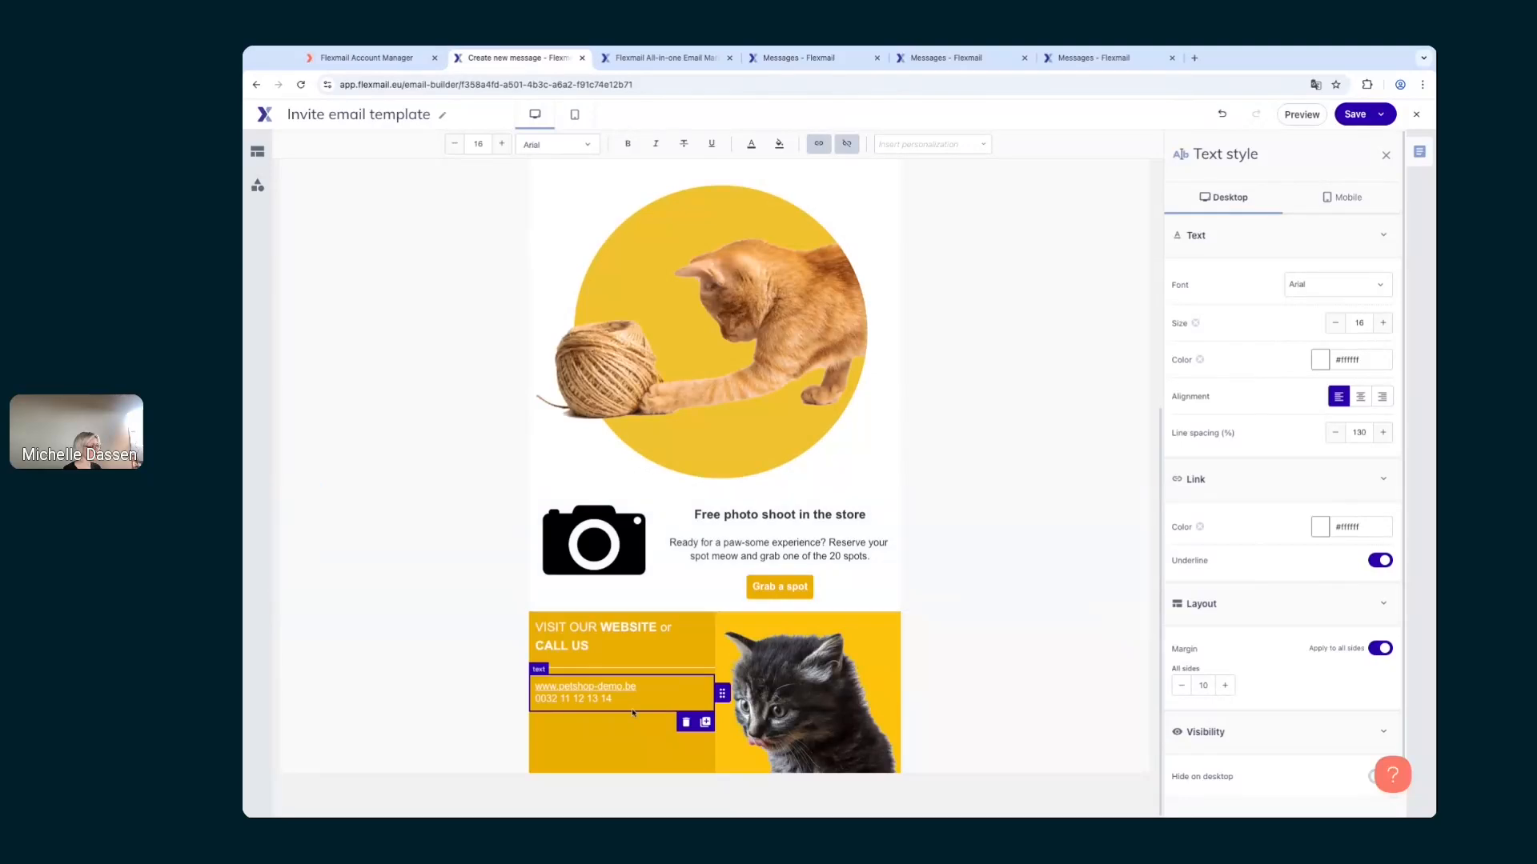
Step: Duplicate the white footer line and move the copy below the contact text
{"action": "left_click", "coordinate": [642, 667]}
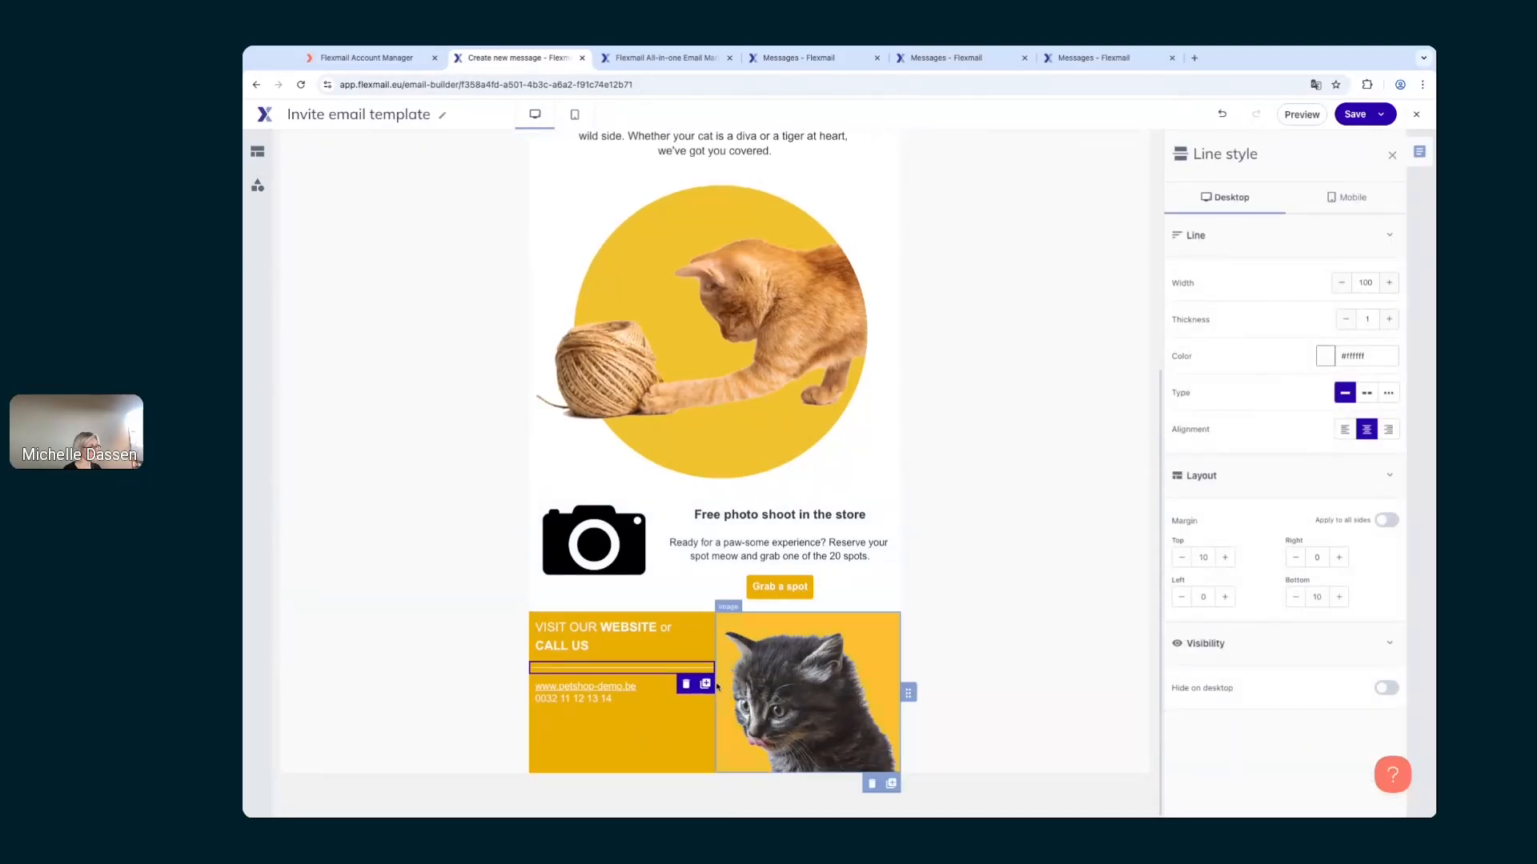
{"action": "left_click", "coordinate": [706, 685]}
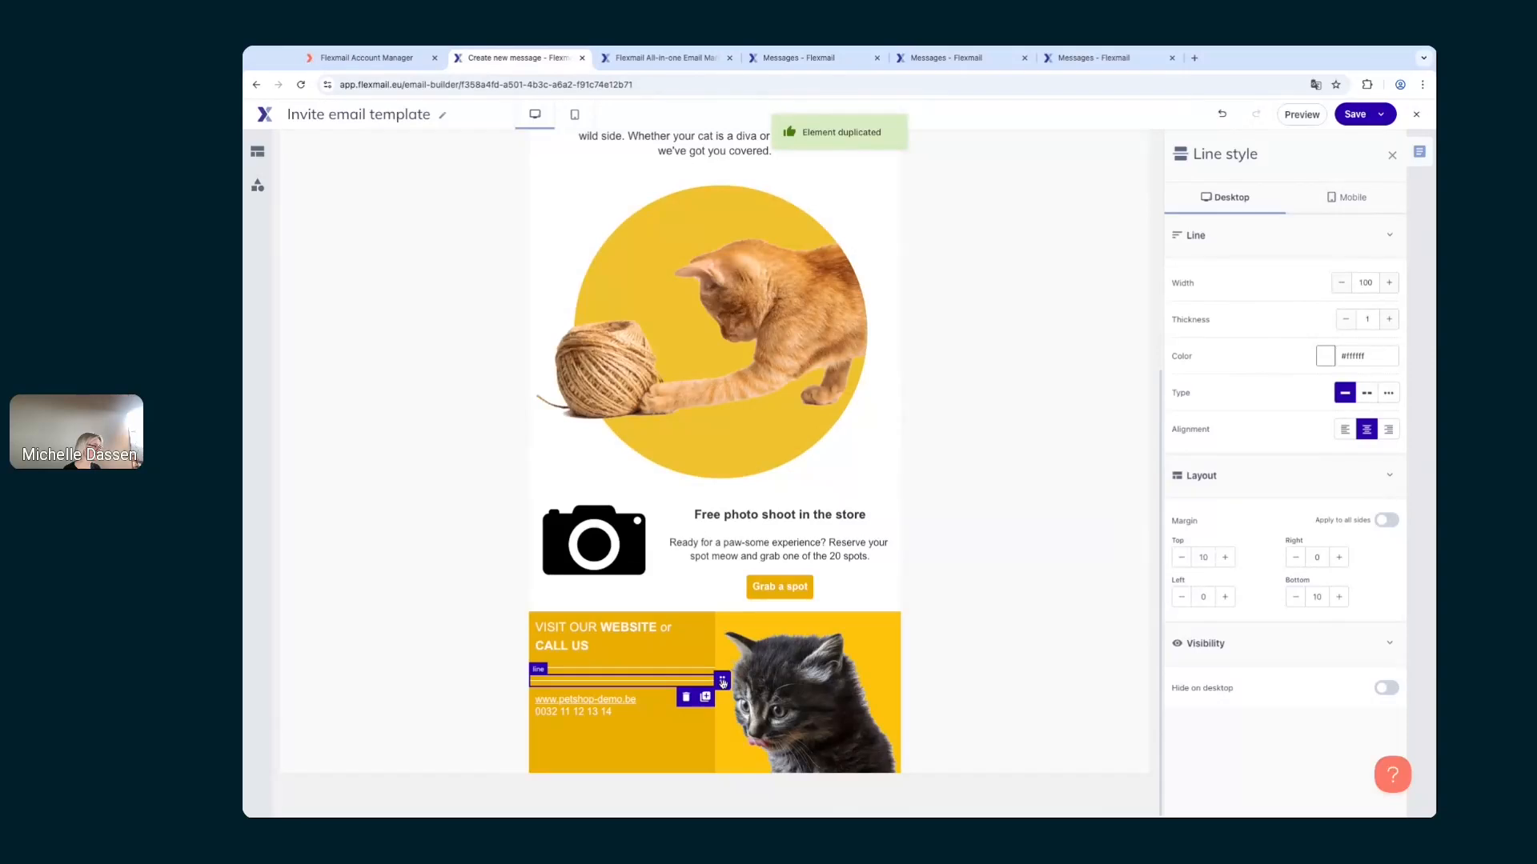
{"action": "left_click_drag", "start_coordinate": [722, 682], "coordinate": [722, 687]}
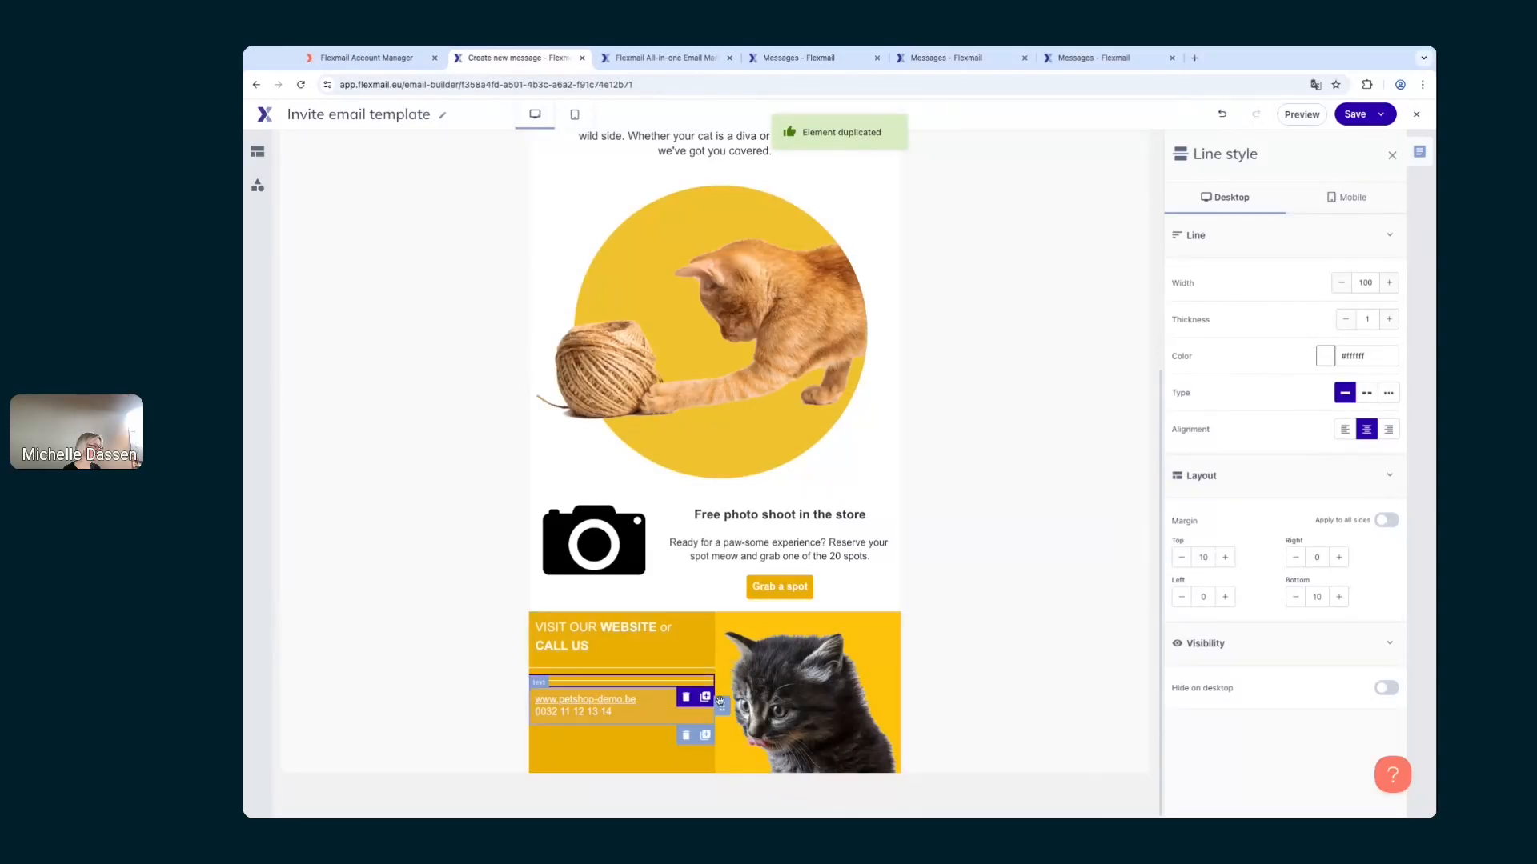
{"action": "left_click", "coordinate": [649, 710]}
{"action": "left_click", "coordinate": [720, 682]}
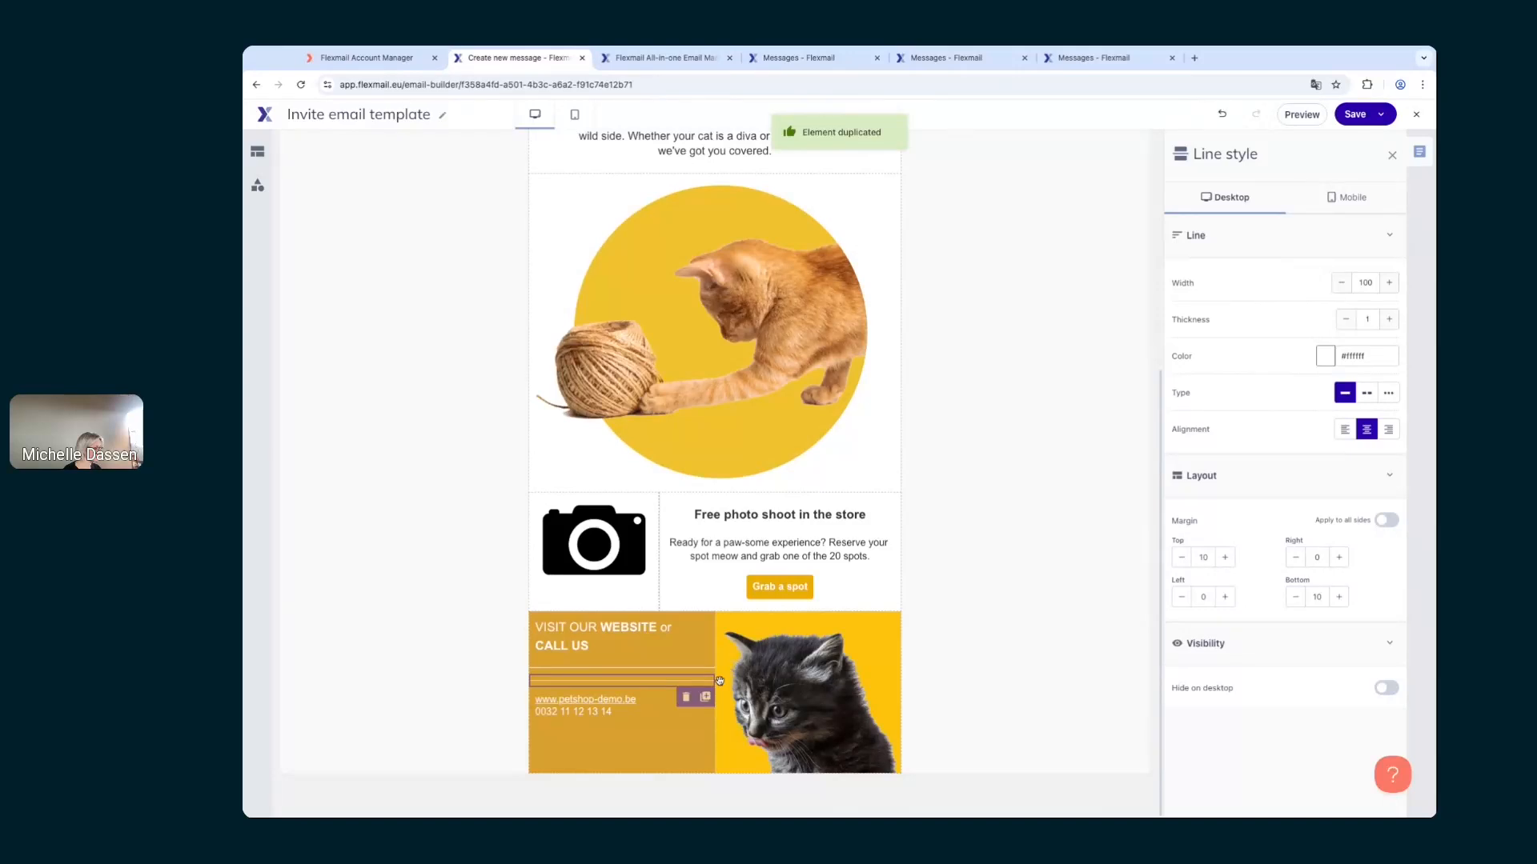
{"action": "left_click_drag", "start_coordinate": [722, 681], "coordinate": [722, 720]}
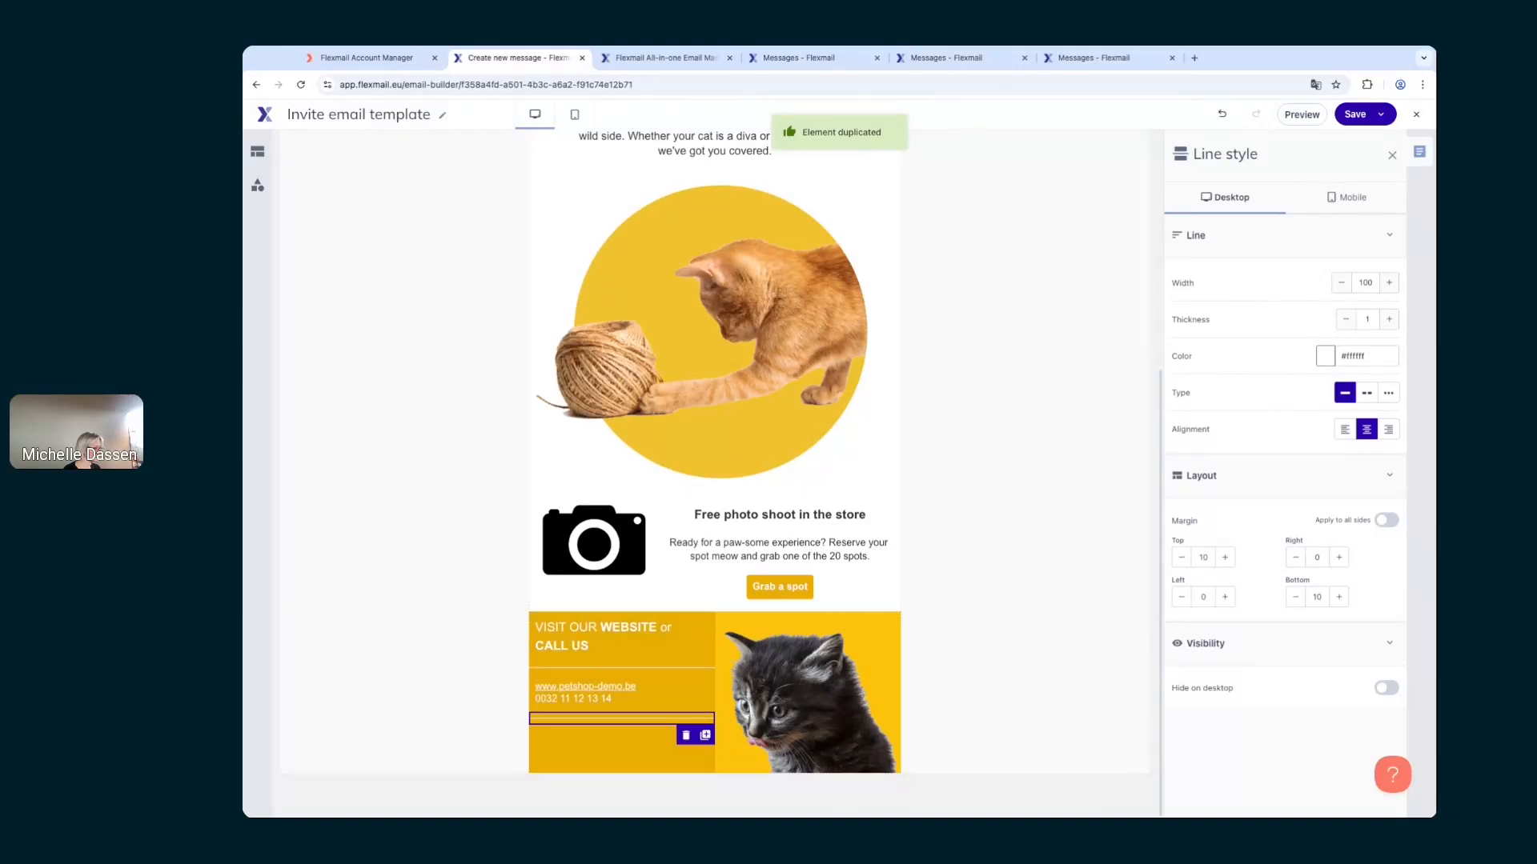
Step: Duplicate the footer contact text and move the second white line between the two text blocks
{"action": "left_click", "coordinate": [669, 699]}
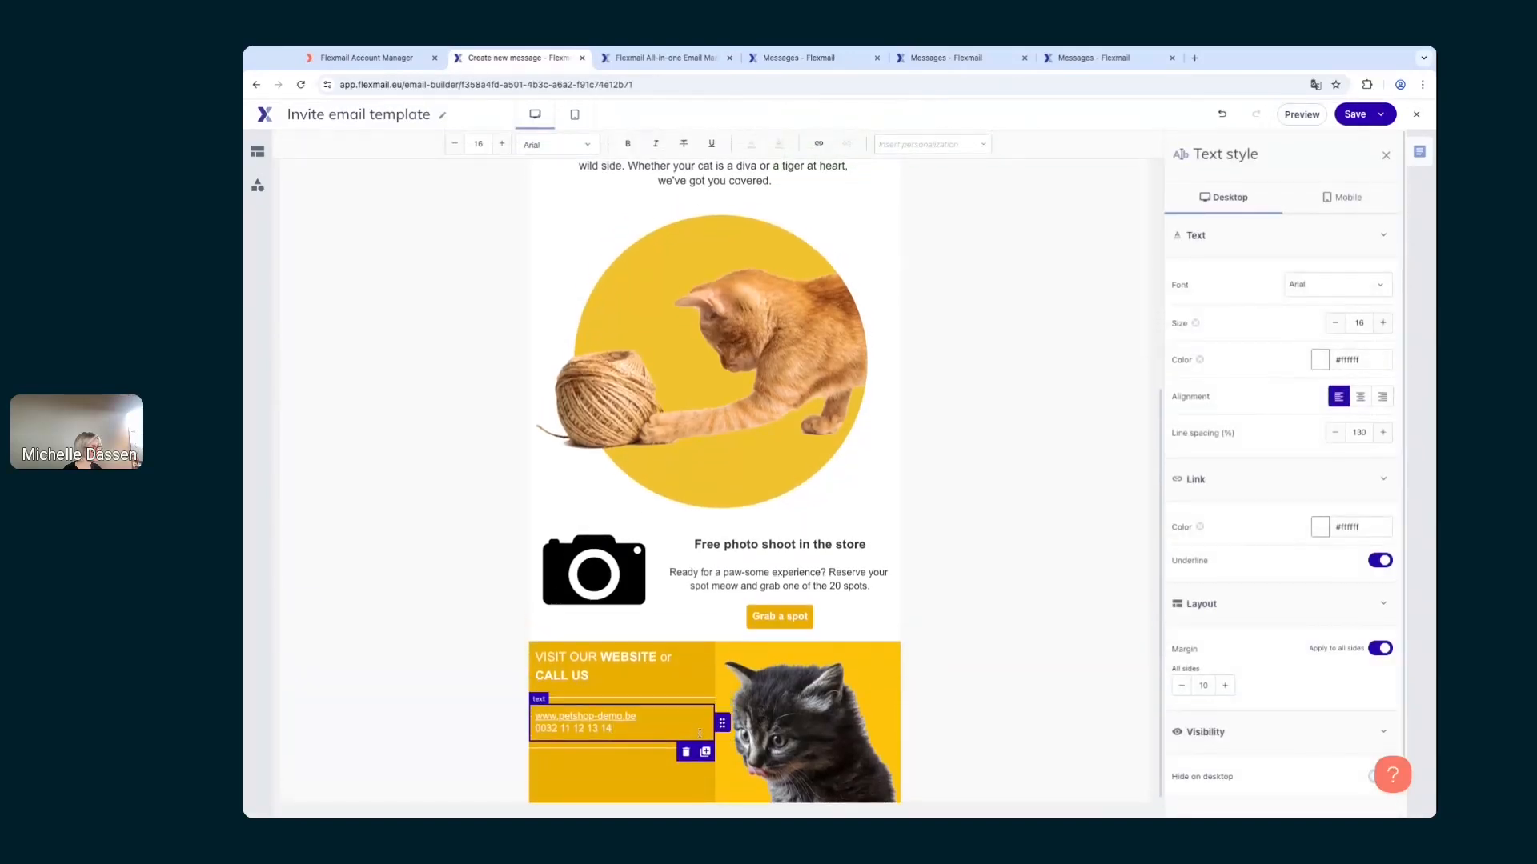
{"action": "left_click", "coordinate": [705, 754]}
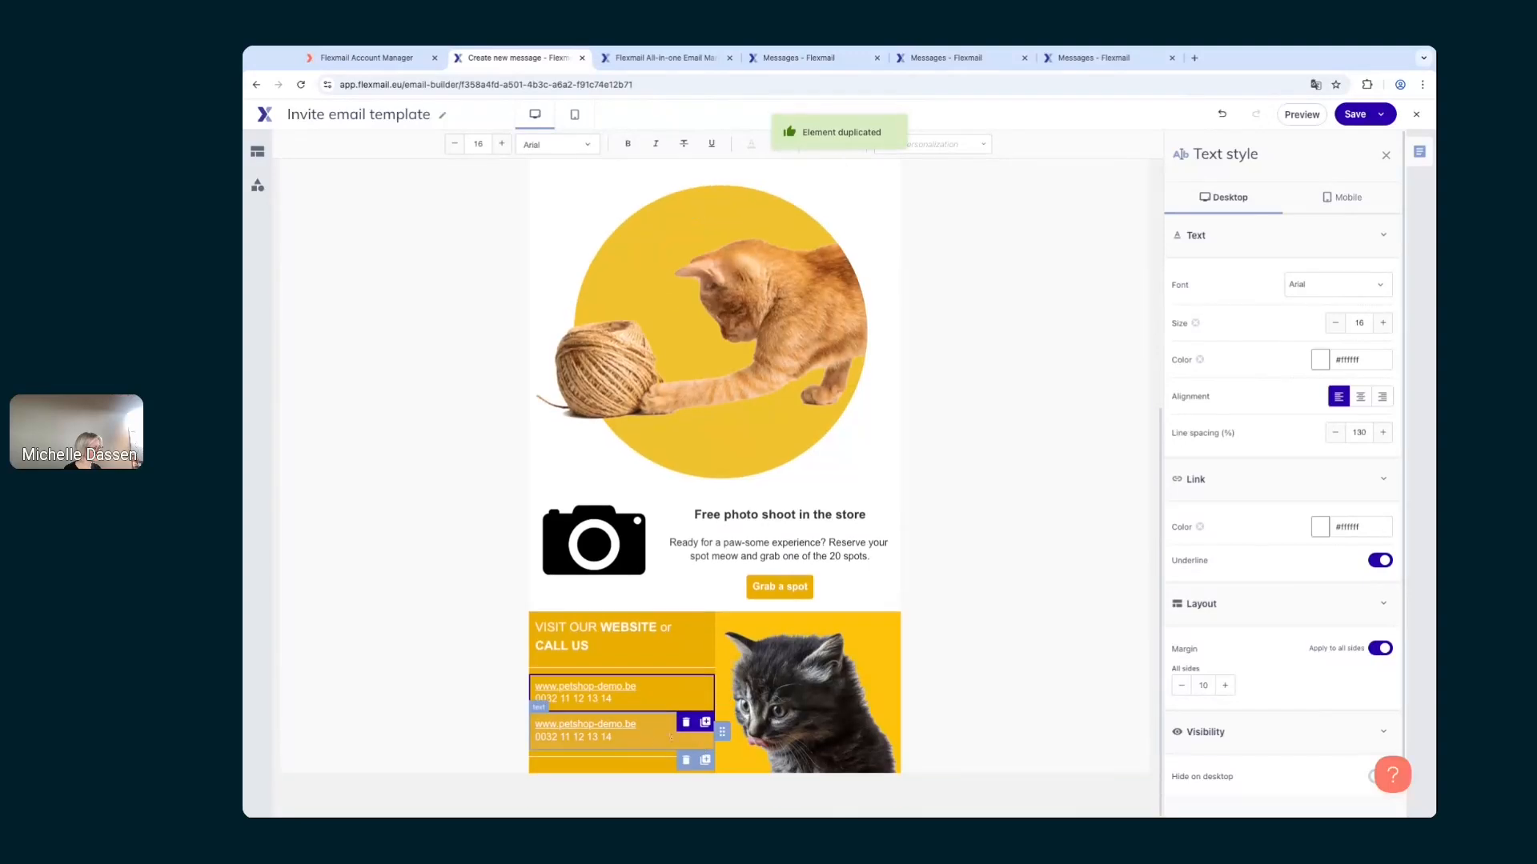
{"action": "left_click", "coordinate": [698, 765]}
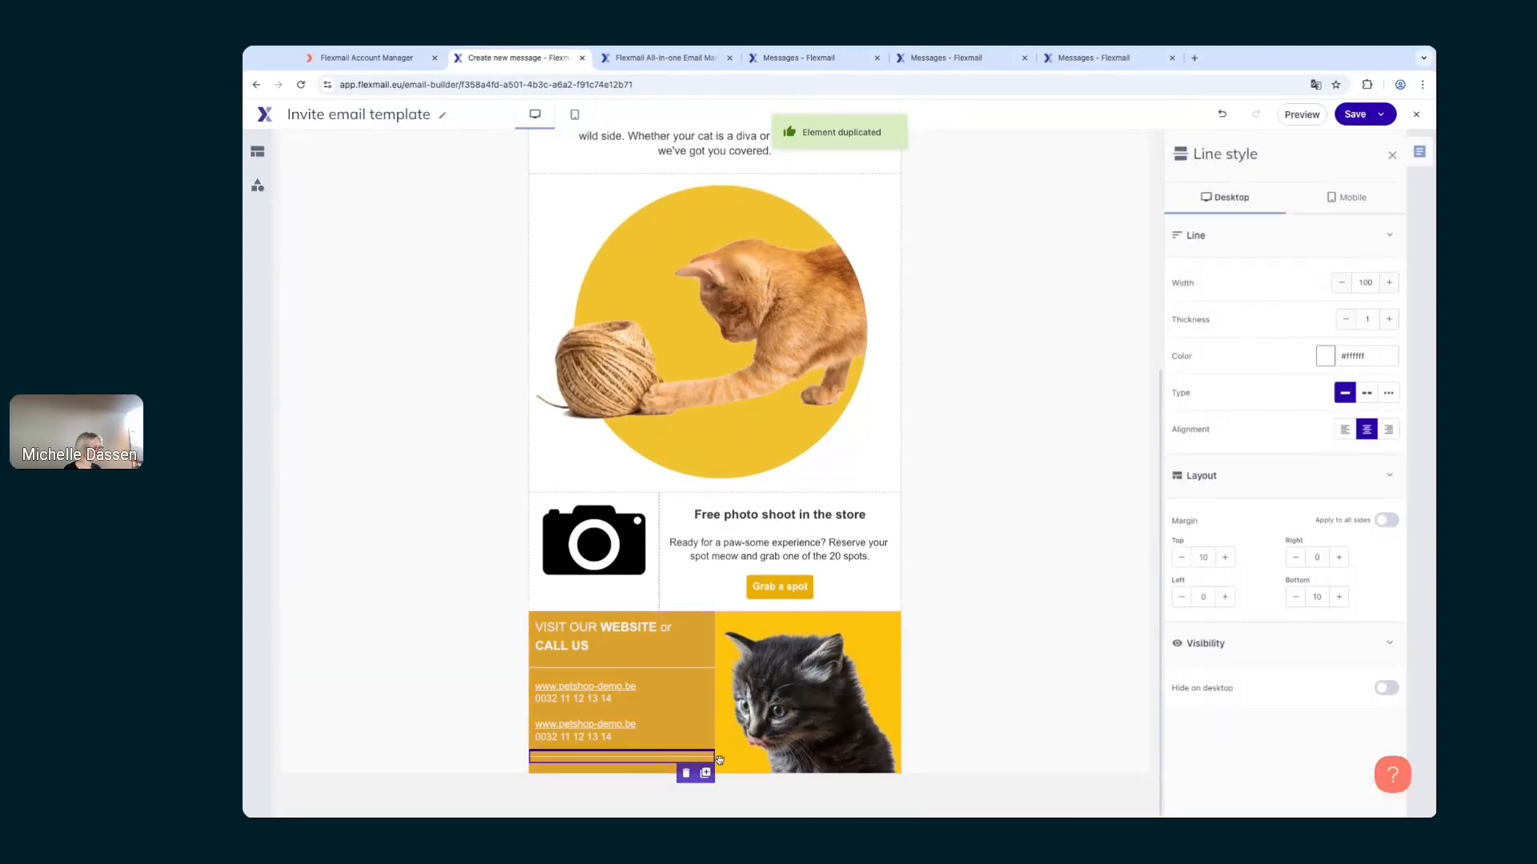
{"action": "left_click_drag", "start_coordinate": [720, 760], "coordinate": [623, 715]}
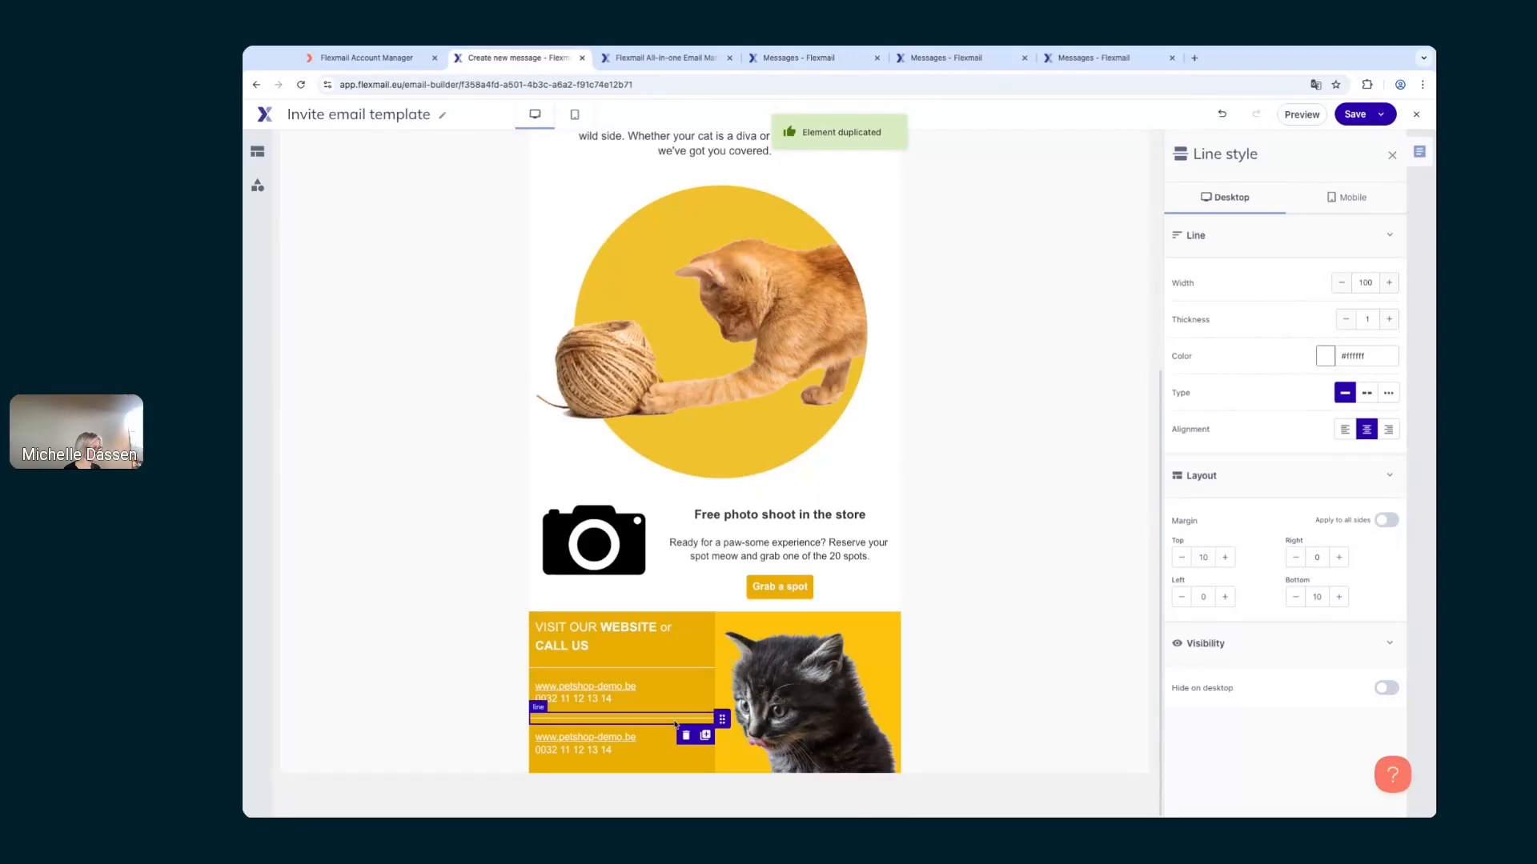
Step: Replace the duplicated contact text with "Discover our newest range of cat toys" from the original message and turn off its link underline
{"action": "left_click", "coordinate": [933, 62]}
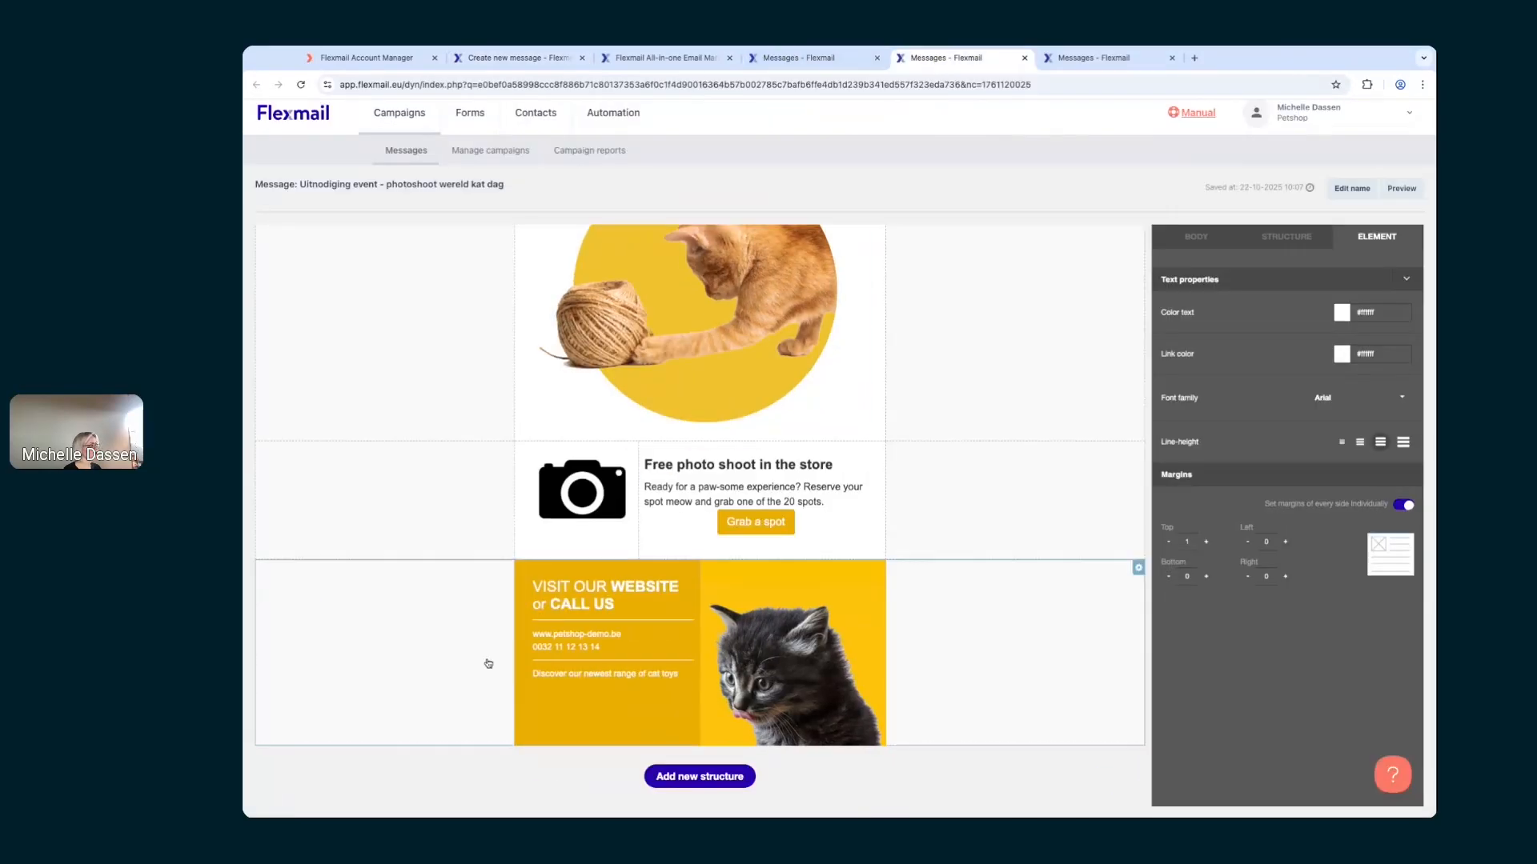
{"action": "triple_click", "coordinate": [577, 674]}
{"action": "key", "text": "ctrl+c"}
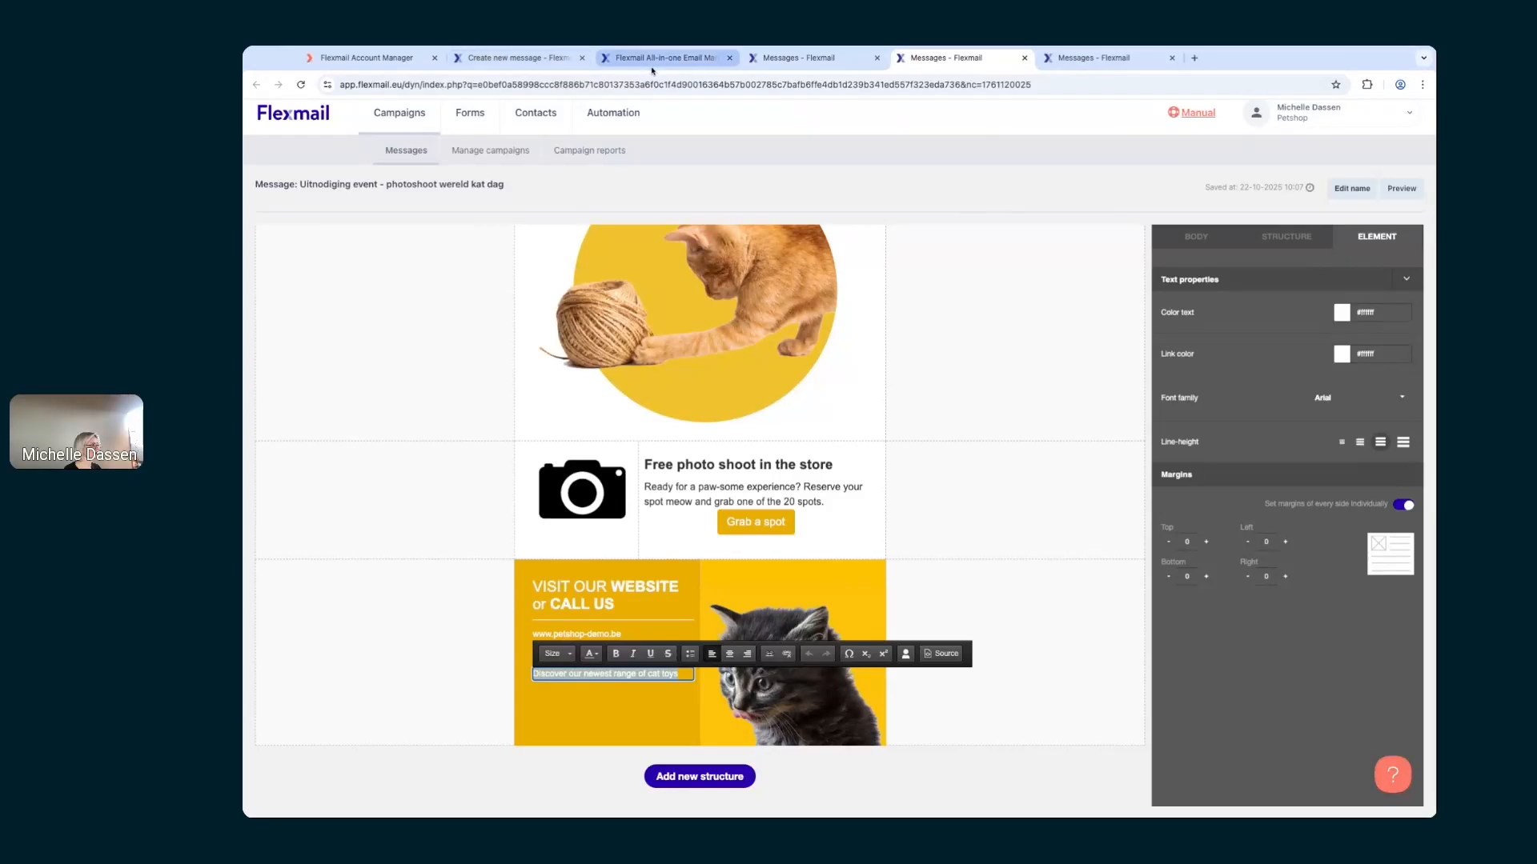
{"action": "left_click", "coordinate": [536, 62]}
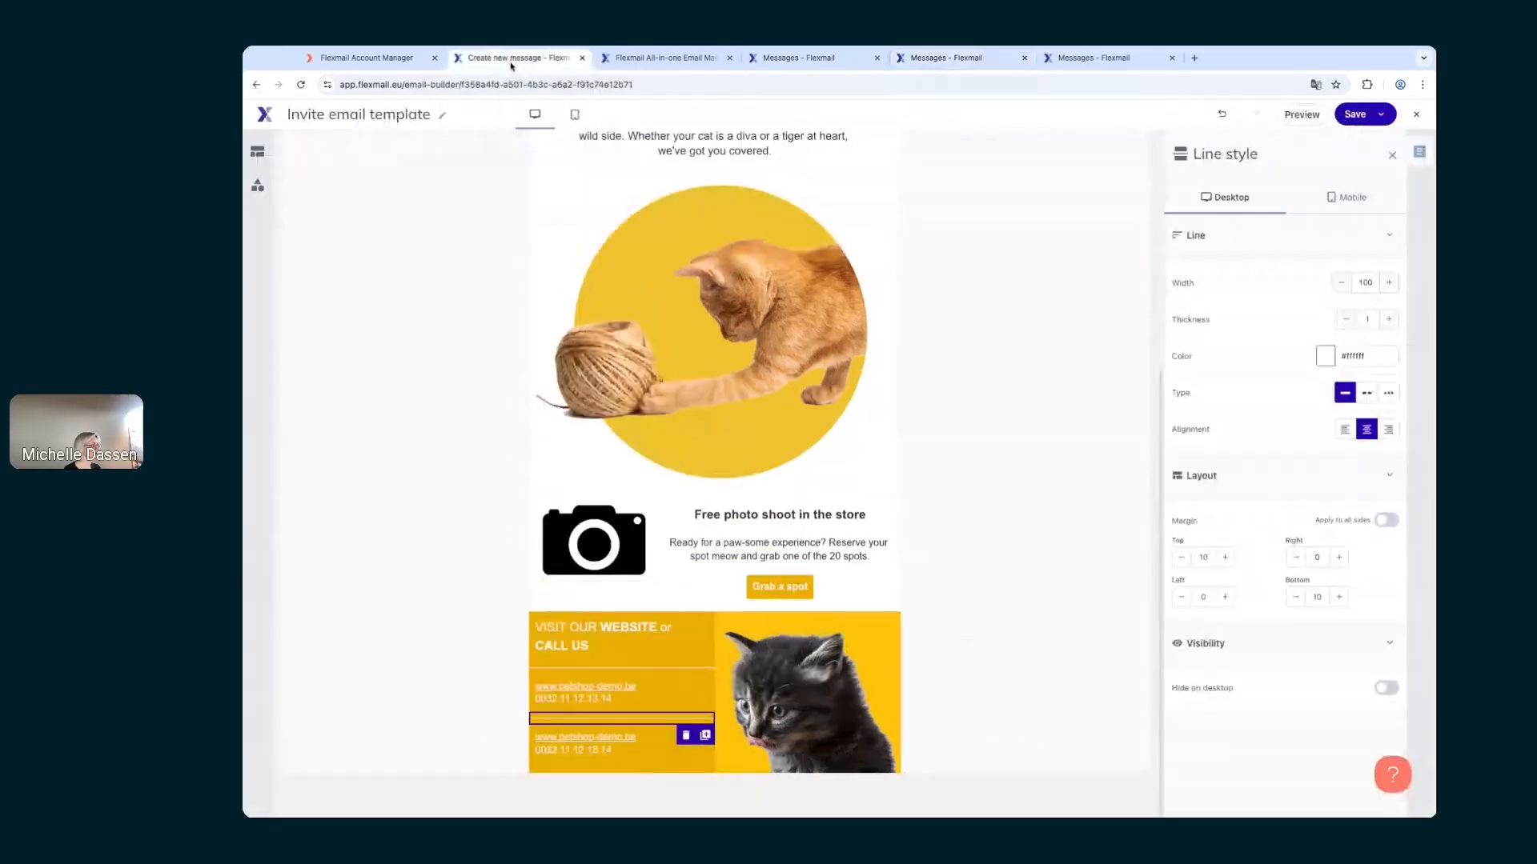
{"action": "left_click", "coordinate": [604, 740]}
{"action": "left_click", "coordinate": [628, 757]}
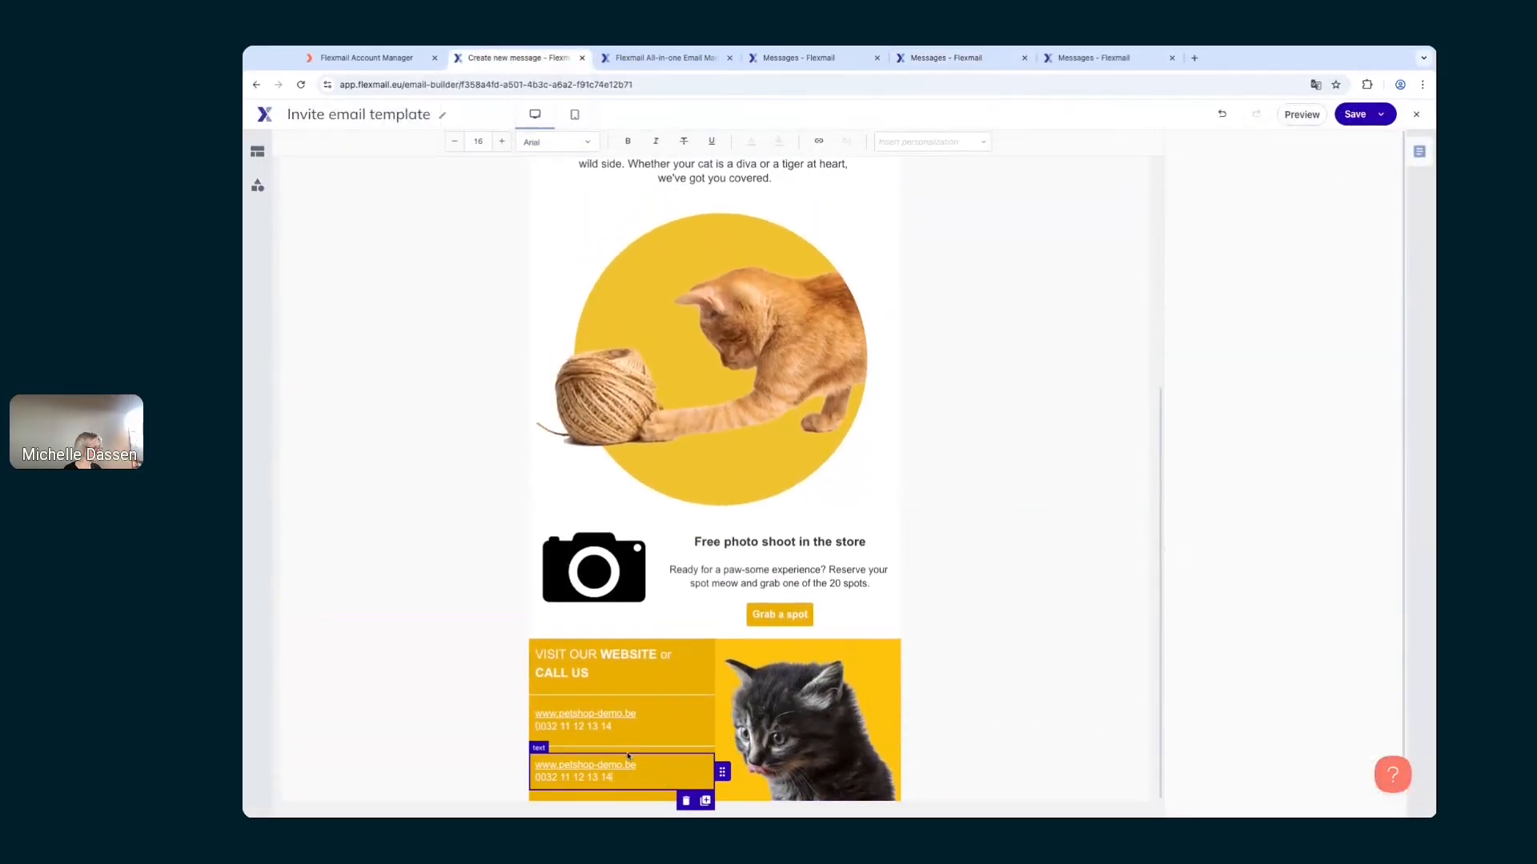
{"action": "key", "text": "ctrl+v"}
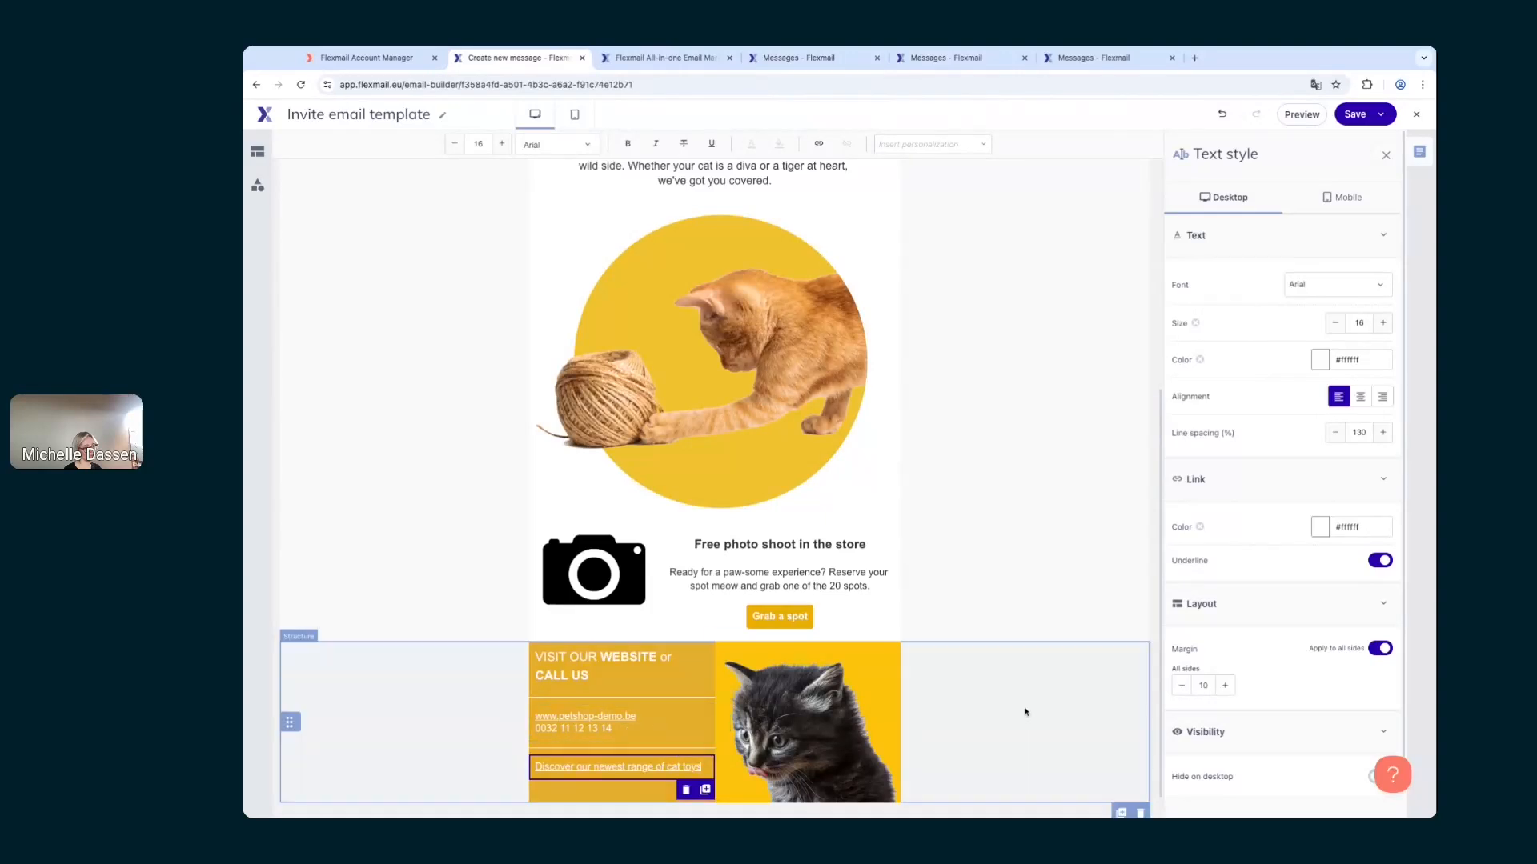
{"action": "left_click", "coordinate": [1381, 561]}
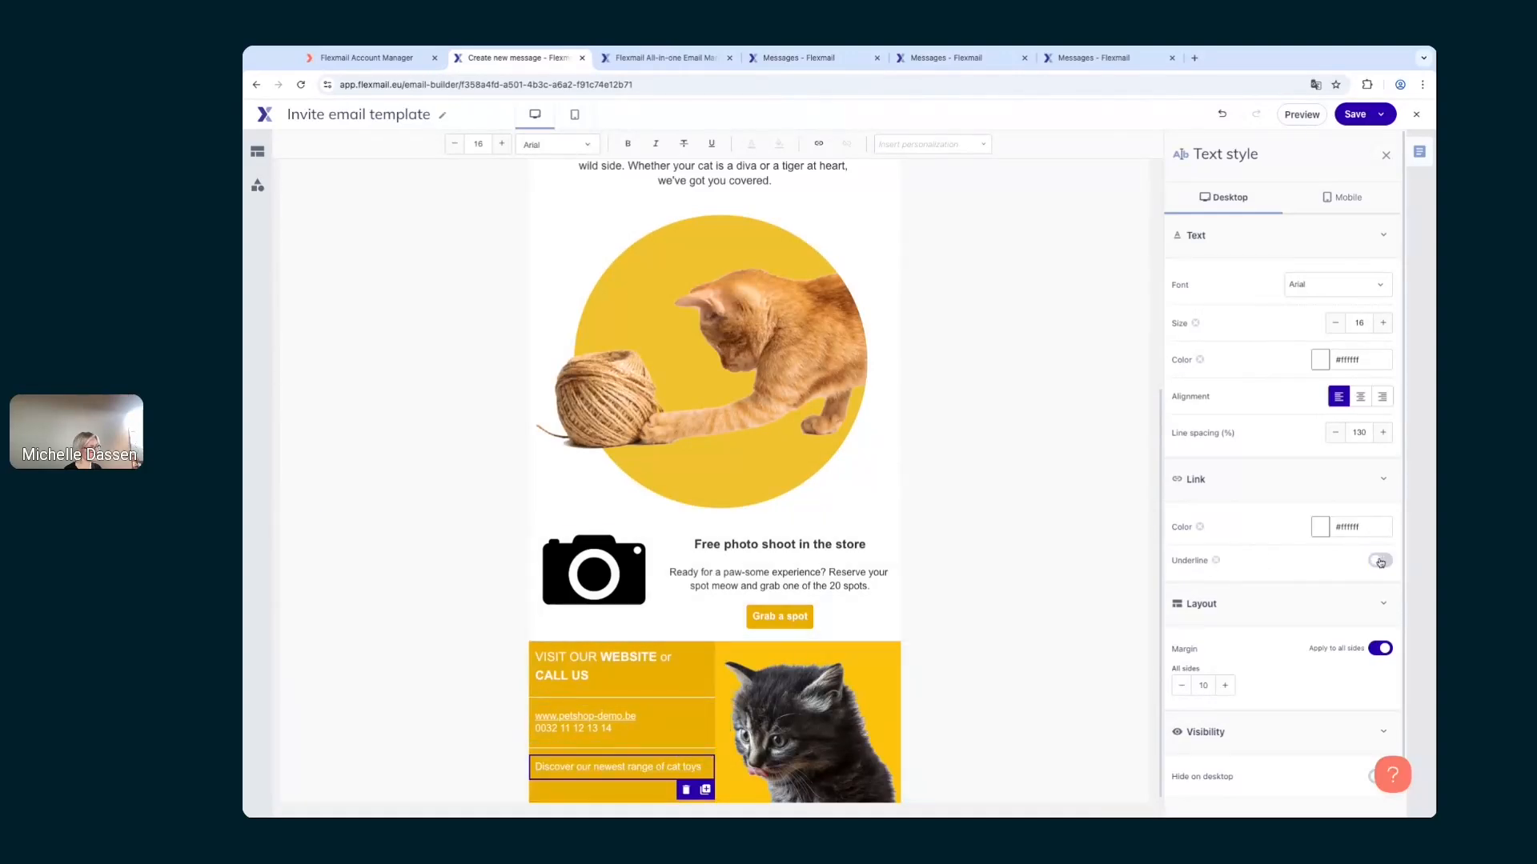
Step: Center the footer's first column vertically and save the message
{"action": "left_click", "coordinate": [1027, 672]}
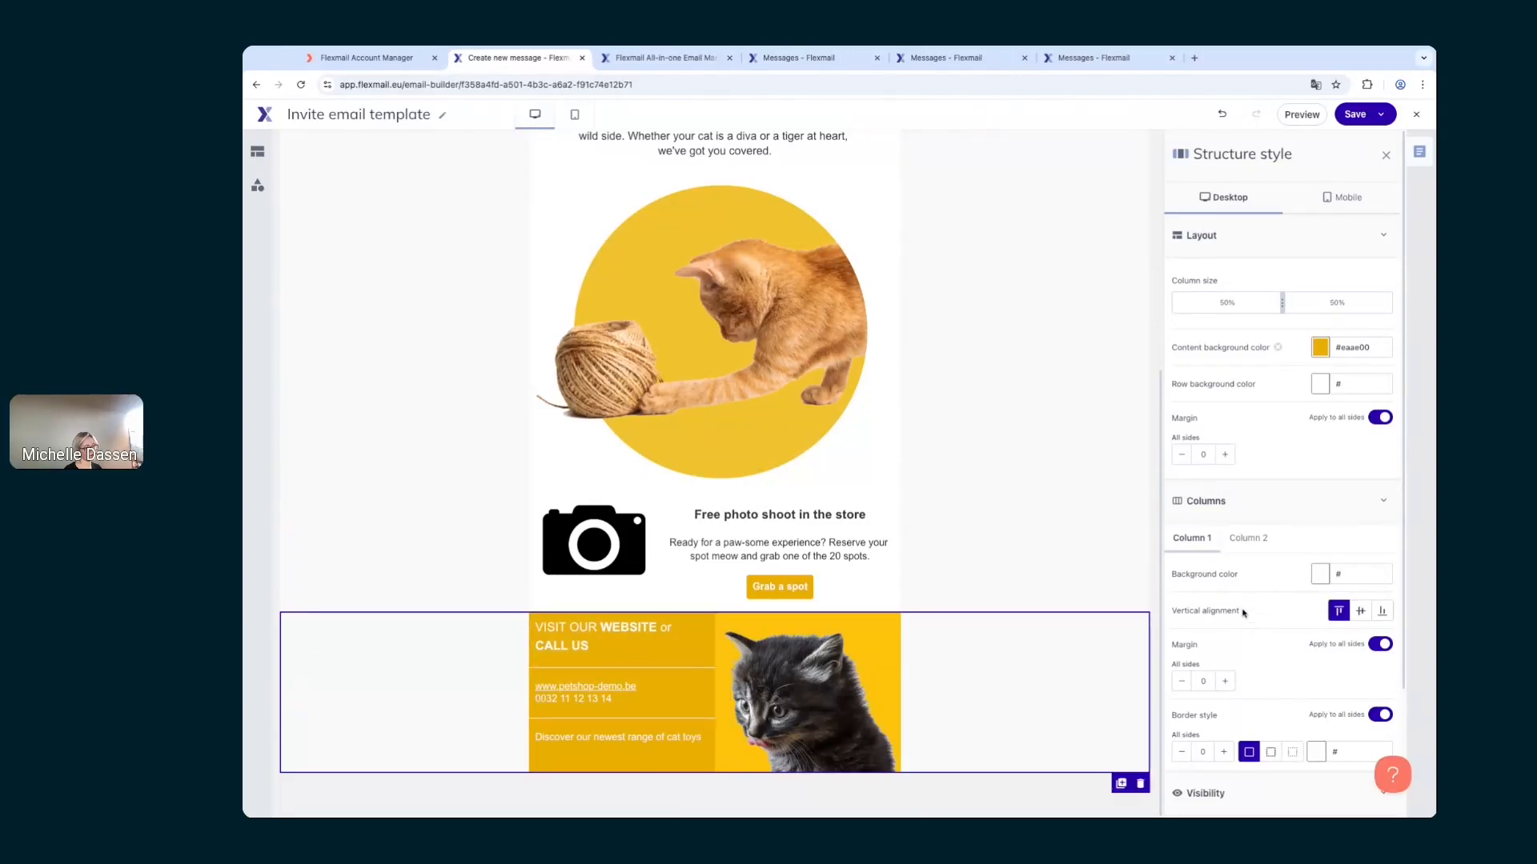
{"action": "left_click", "coordinate": [1360, 612]}
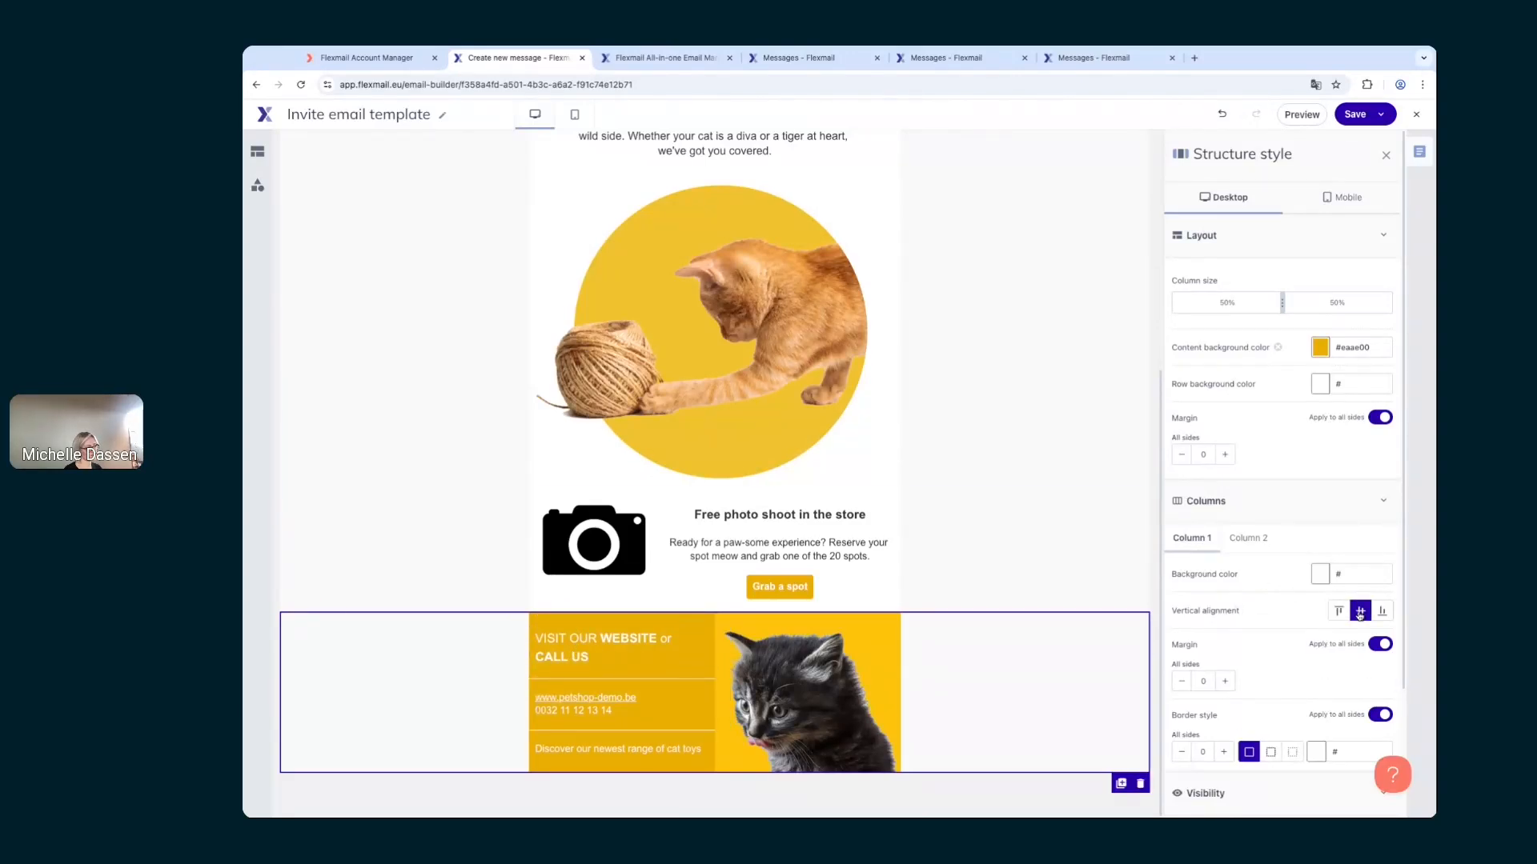
{"action": "left_click", "coordinate": [1064, 569]}
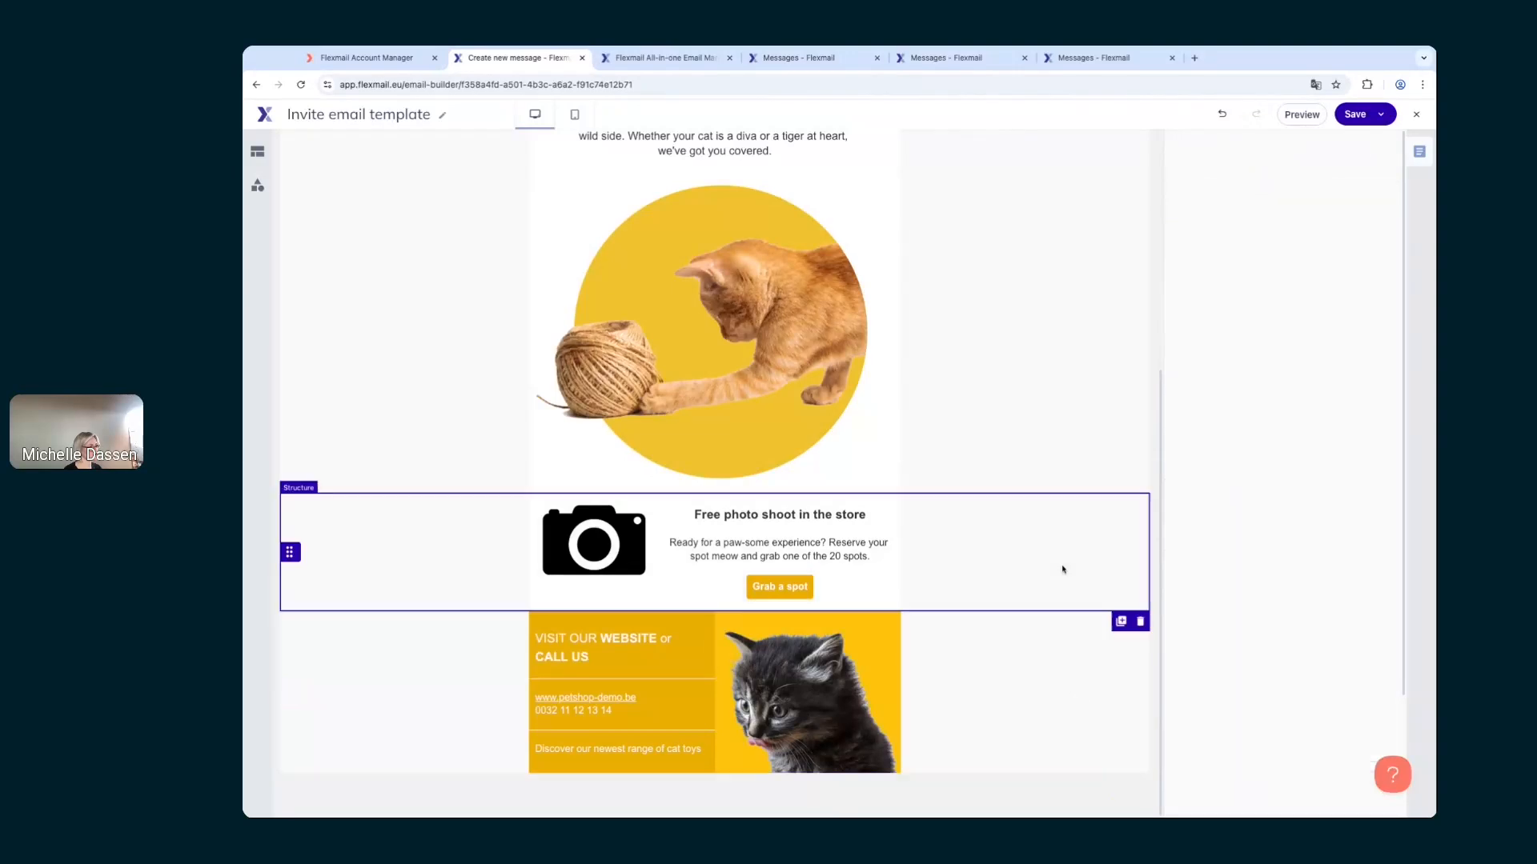
{"action": "left_click", "coordinate": [1351, 107]}
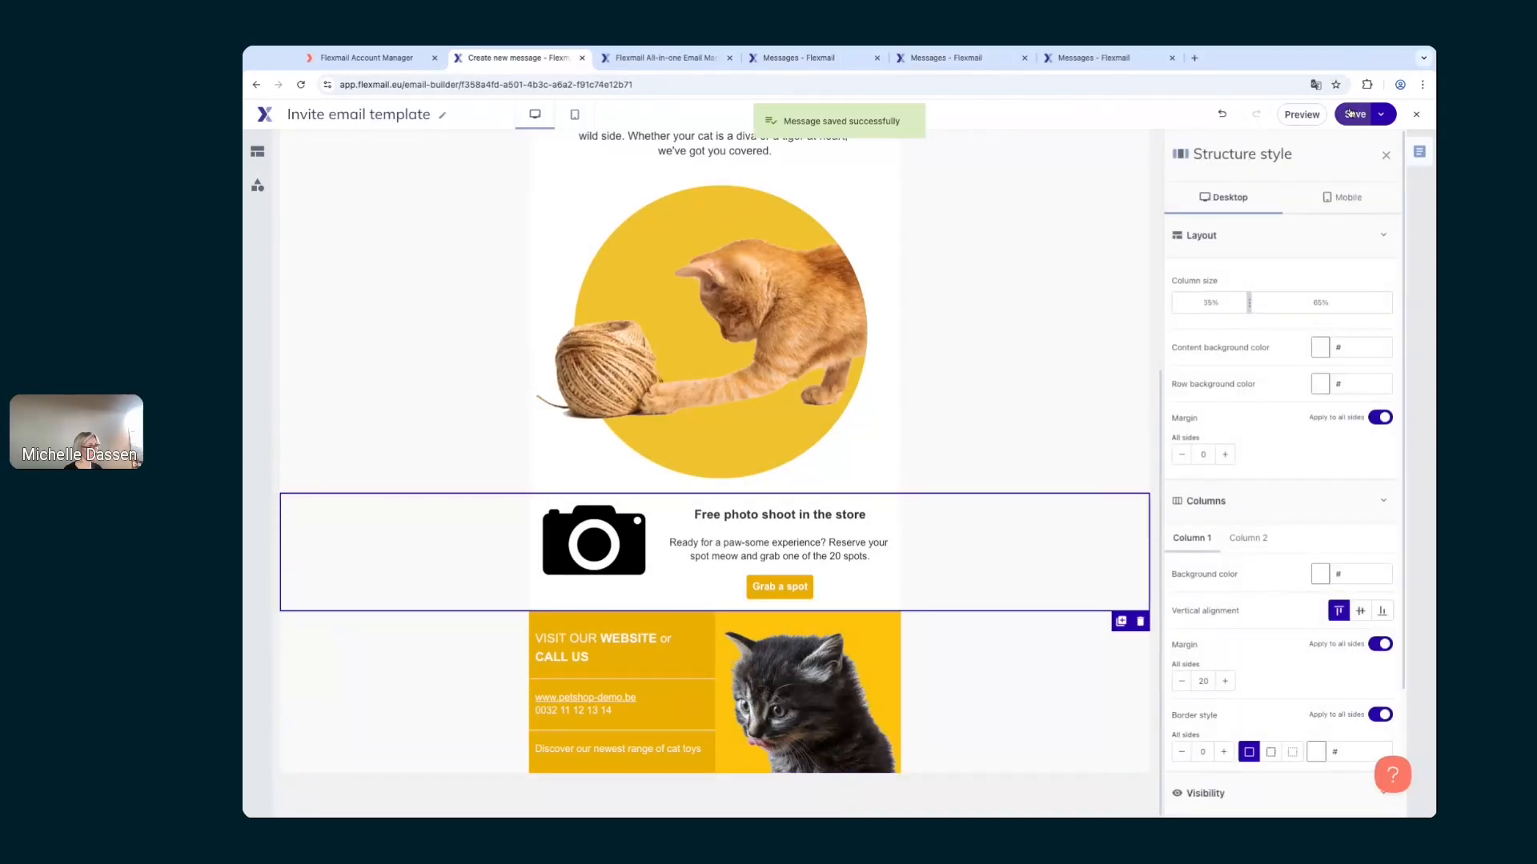
Step: Show the template in mobile view, starting from its header
{"action": "scroll", "coordinate": [589, 281], "scroll_direction": "up", "scroll_amount": 5}
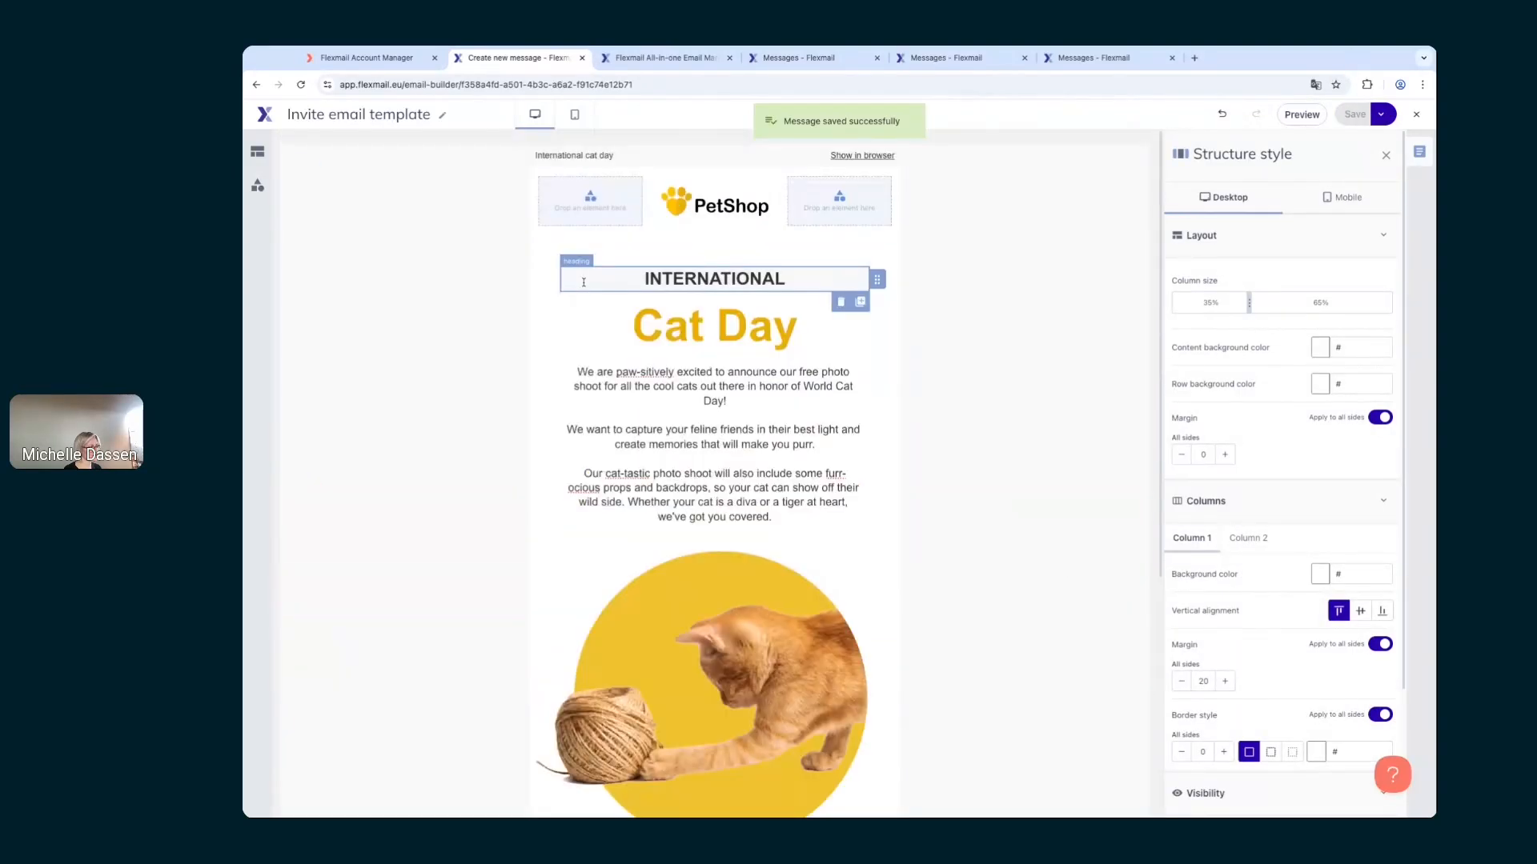
{"action": "left_click", "coordinate": [574, 115]}
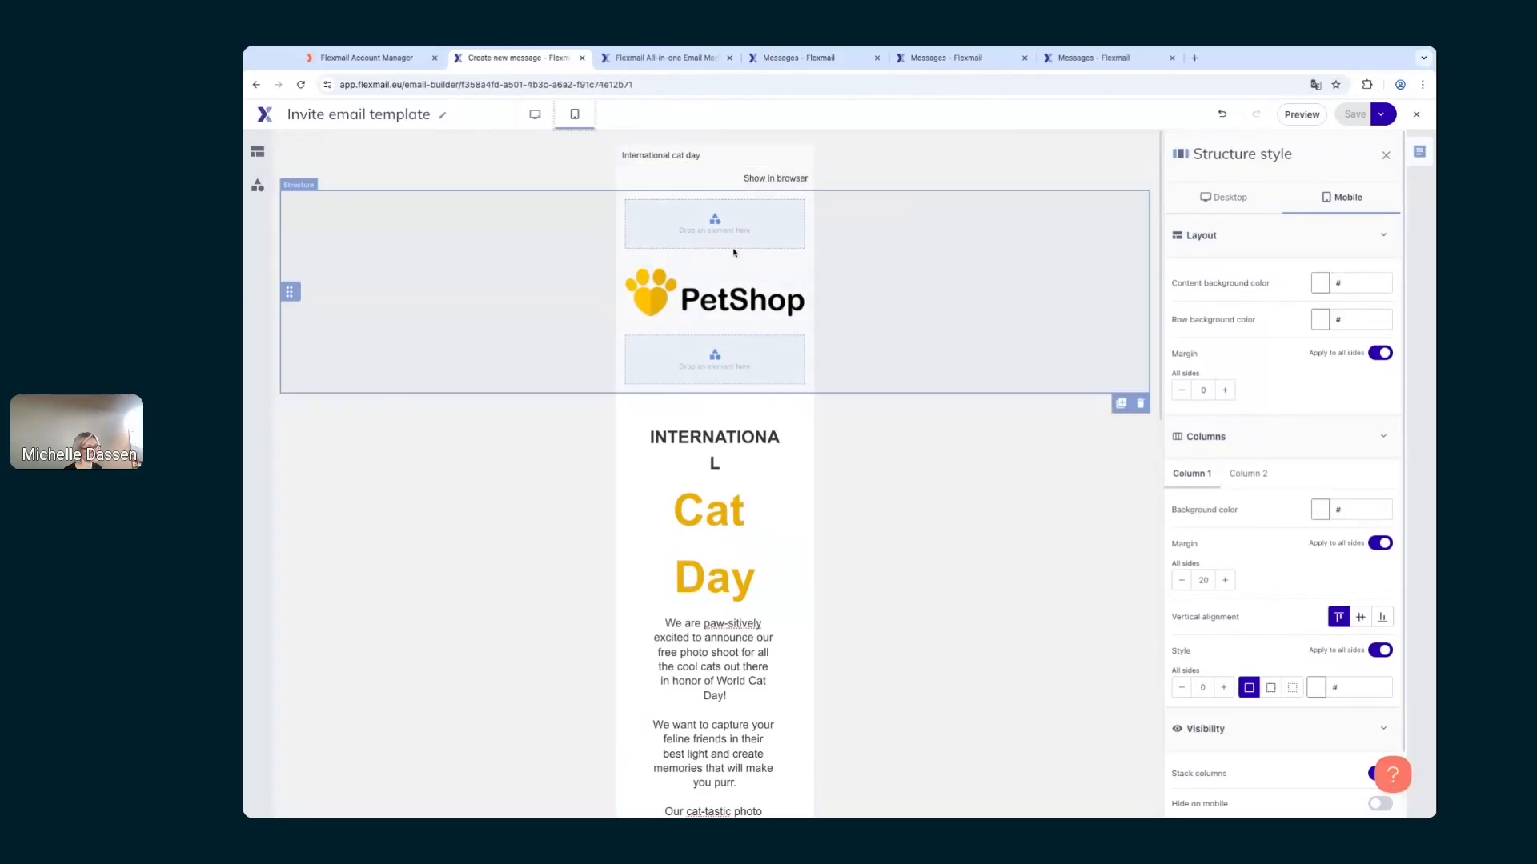
Step: Add a single-column structure directly below the three-column PetShop logo structure
{"action": "left_click", "coordinate": [749, 317]}
{"action": "left_click", "coordinate": [790, 266]}
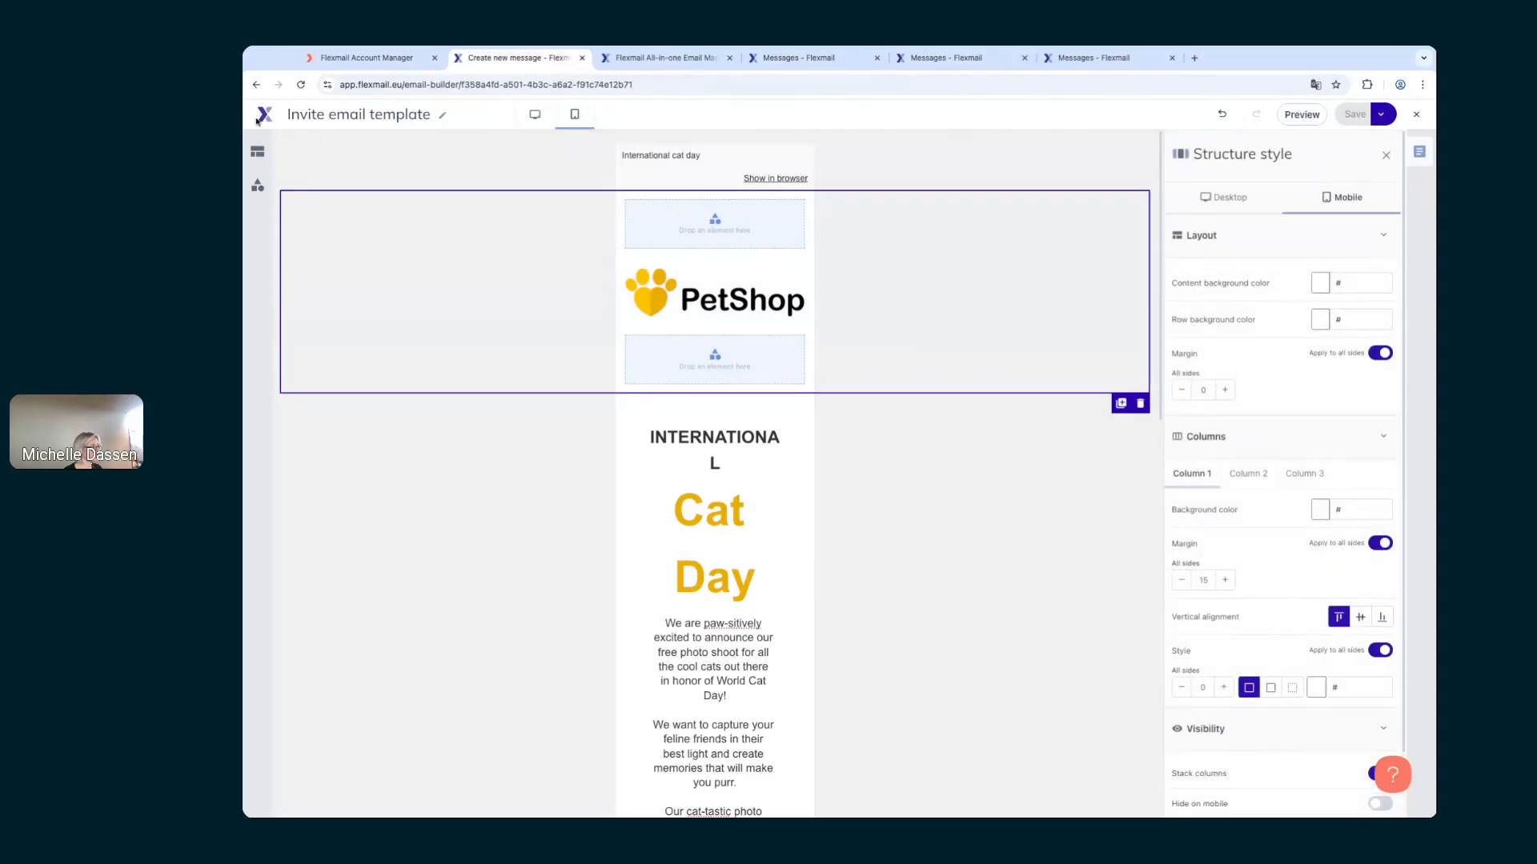
{"action": "left_click", "coordinate": [260, 150]}
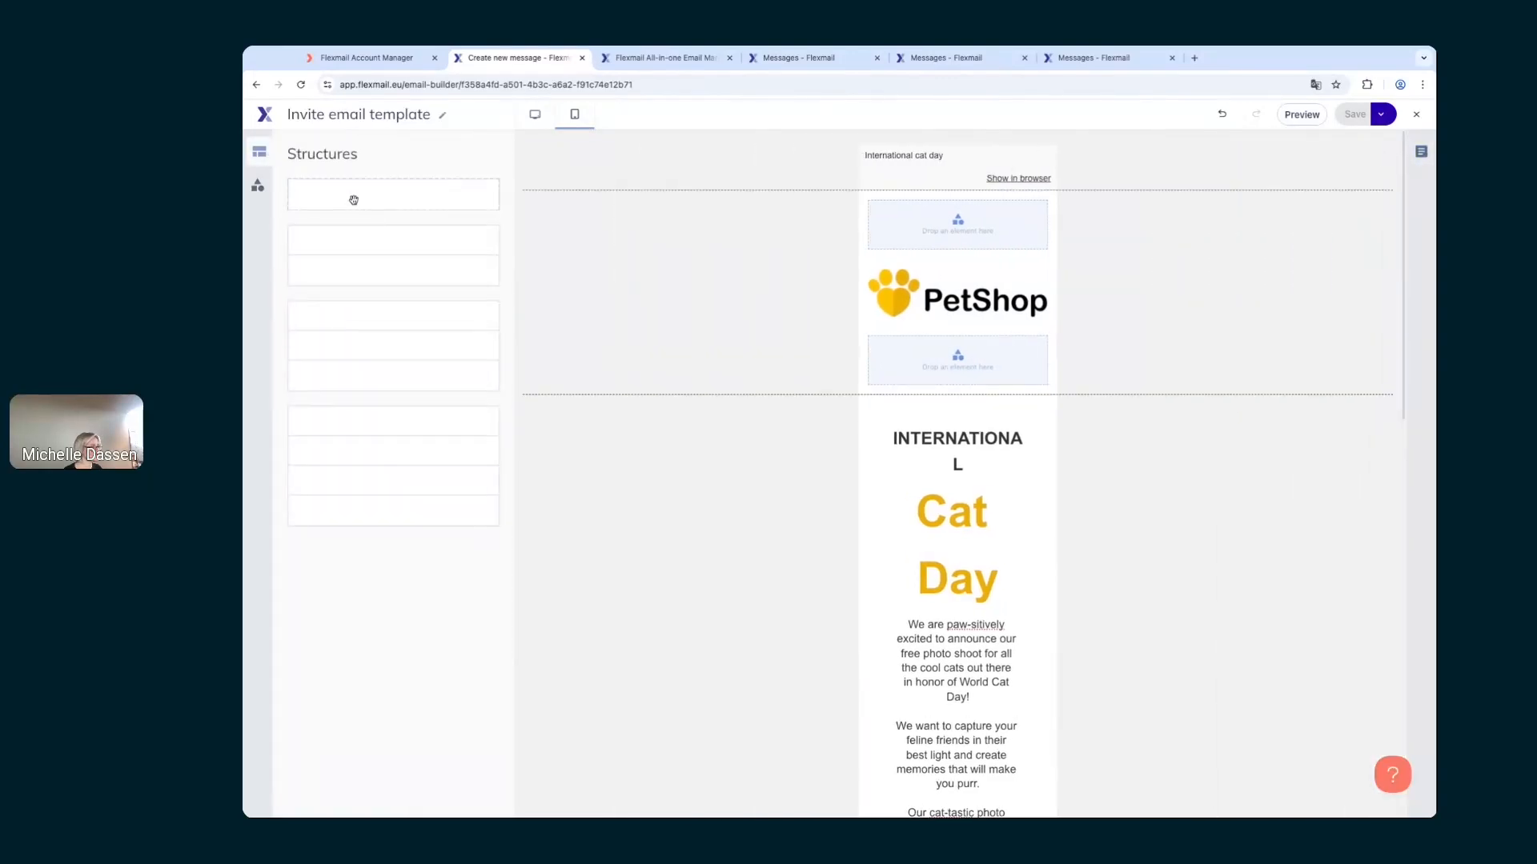
{"action": "left_click_drag", "start_coordinate": [353, 199], "coordinate": [882, 395]}
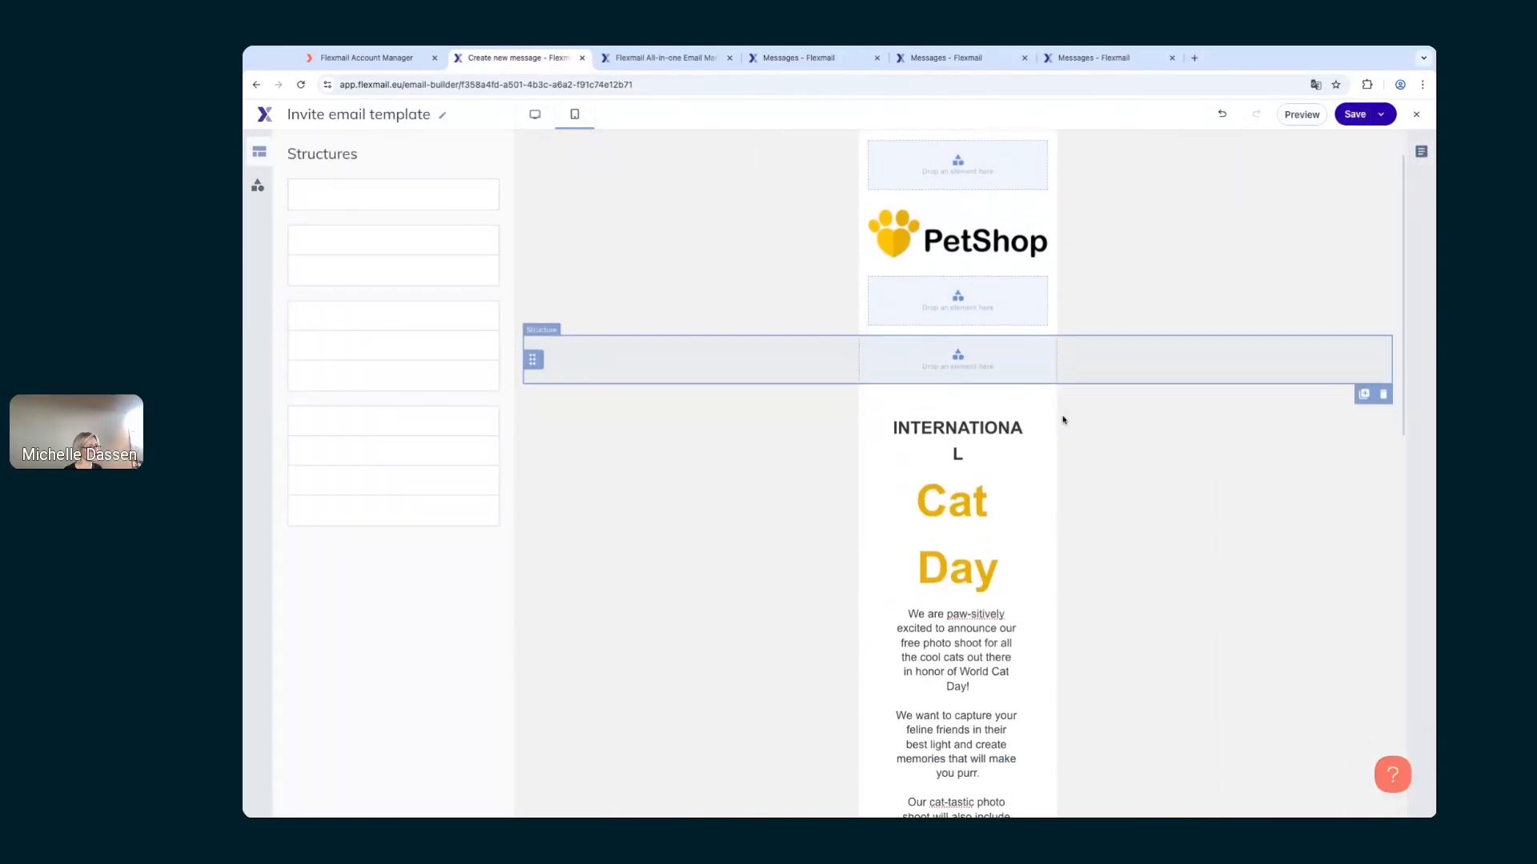
Step: Duplicate the PetShop logo image and move the copy into the empty single-column structure below it
{"action": "left_click", "coordinate": [1004, 240]}
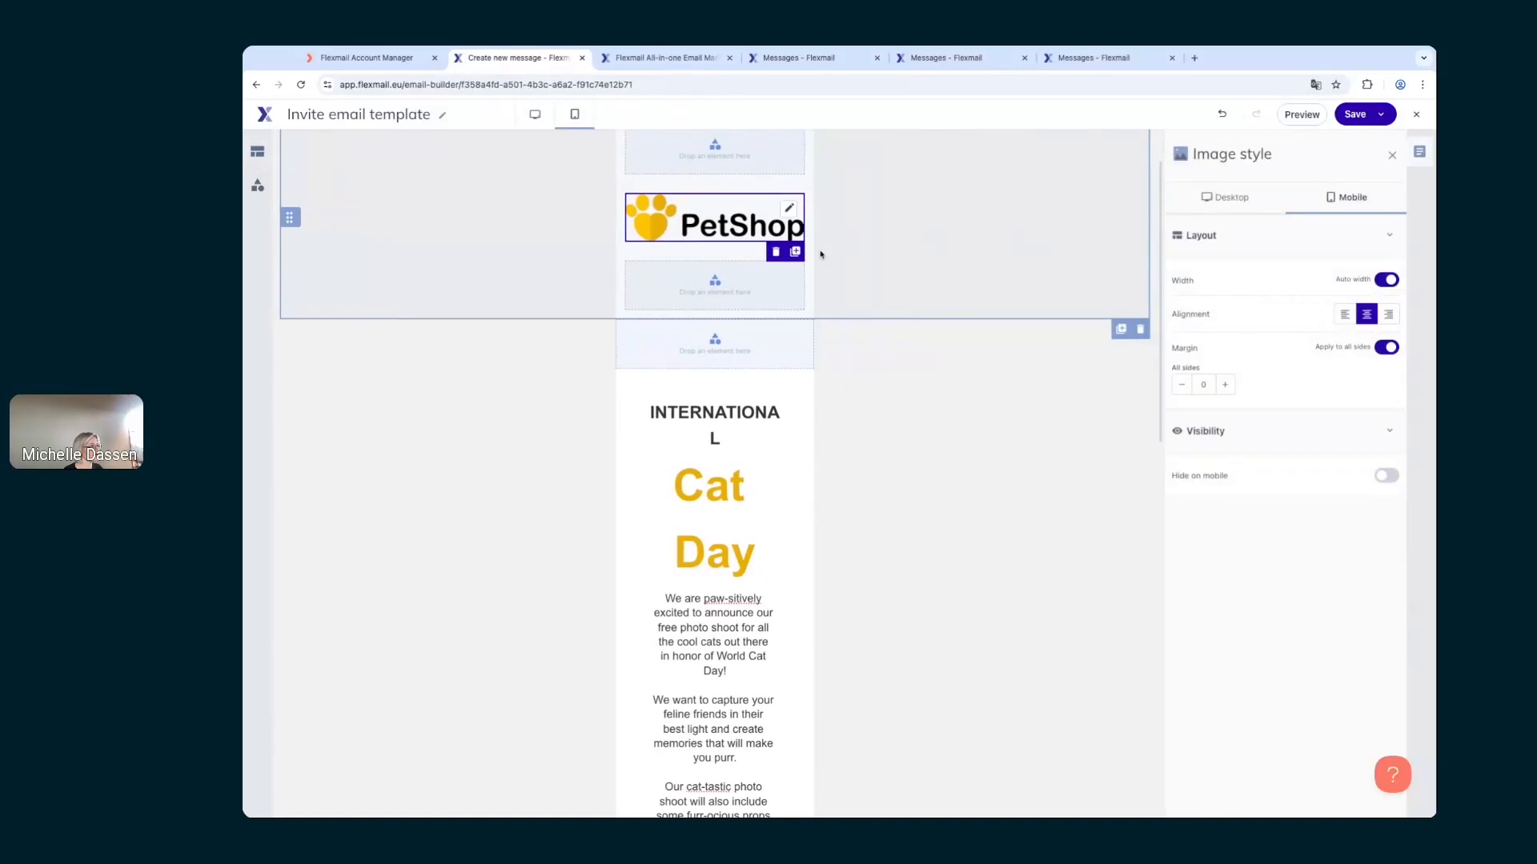
{"action": "left_click", "coordinate": [793, 253]}
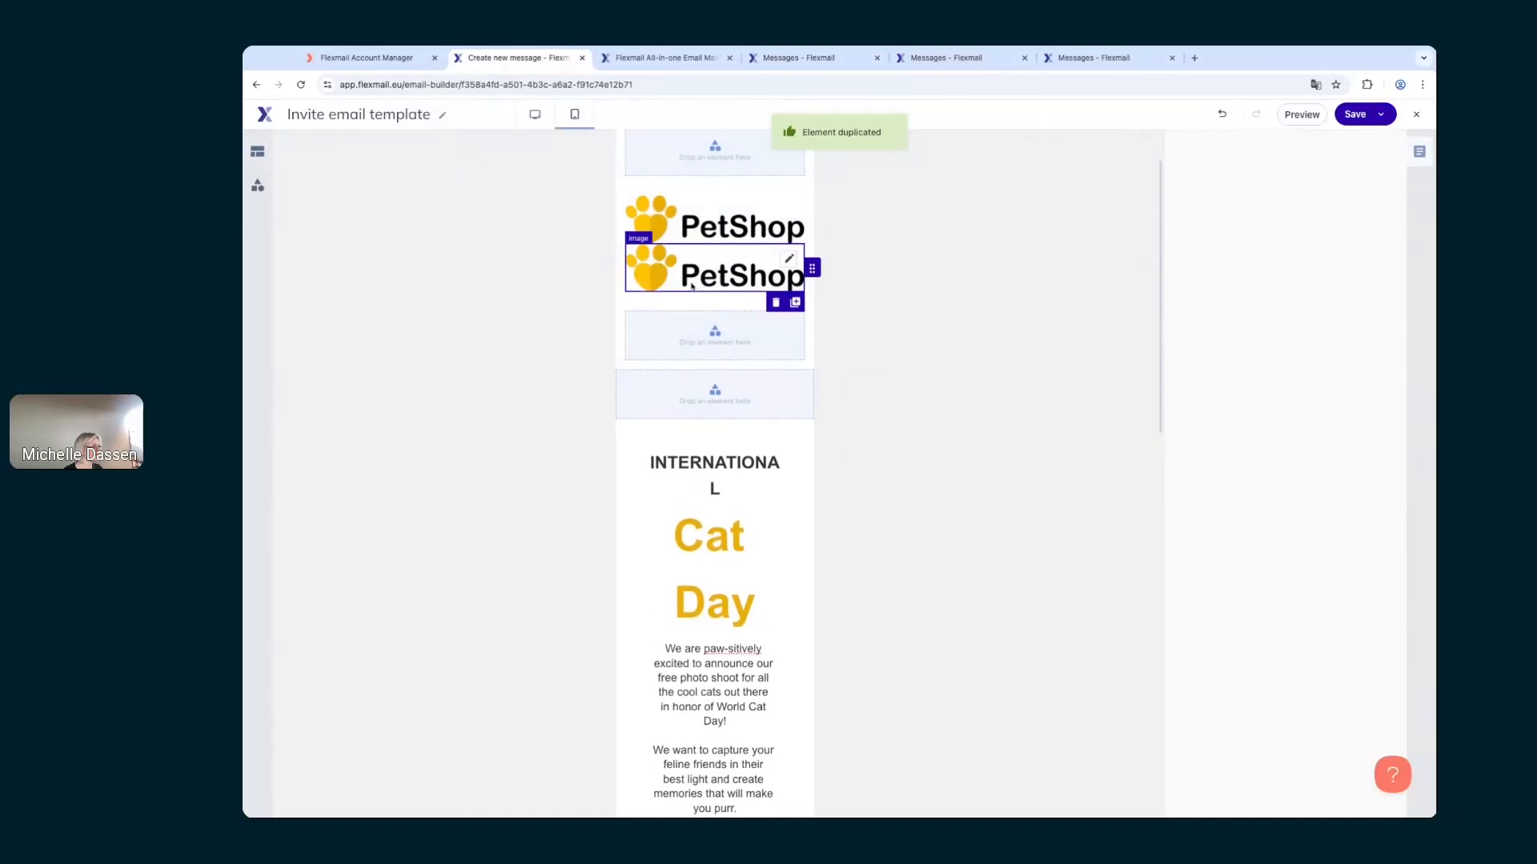
{"action": "left_click_drag", "start_coordinate": [814, 268], "coordinate": [814, 266]}
Step: Hide the three-column logo structure on mobile
{"action": "left_click", "coordinate": [874, 277]}
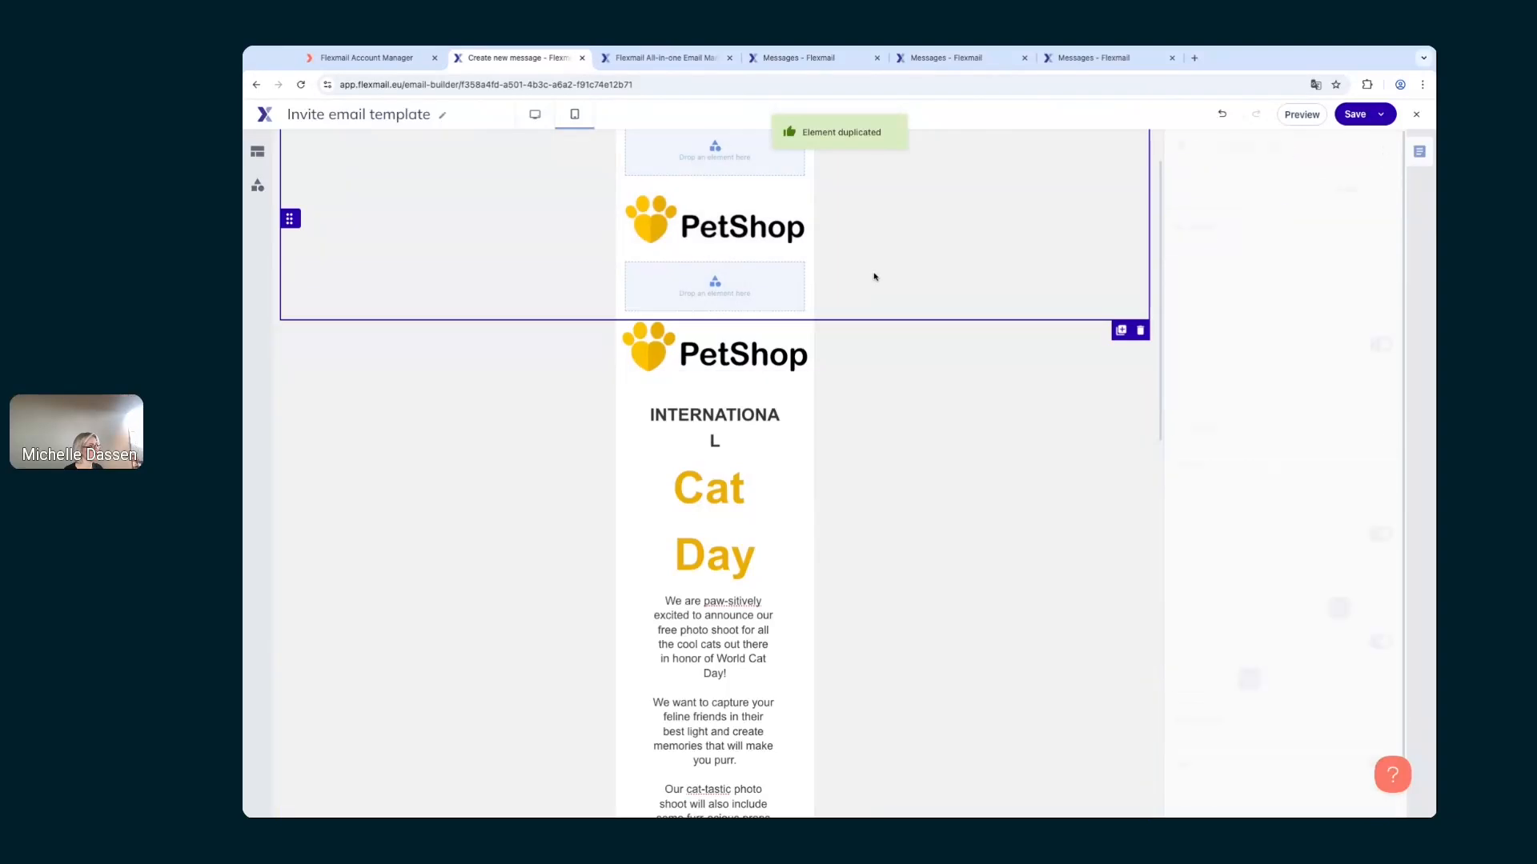
{"action": "scroll", "coordinate": [920, 281], "scroll_direction": "up", "scroll_amount": 1}
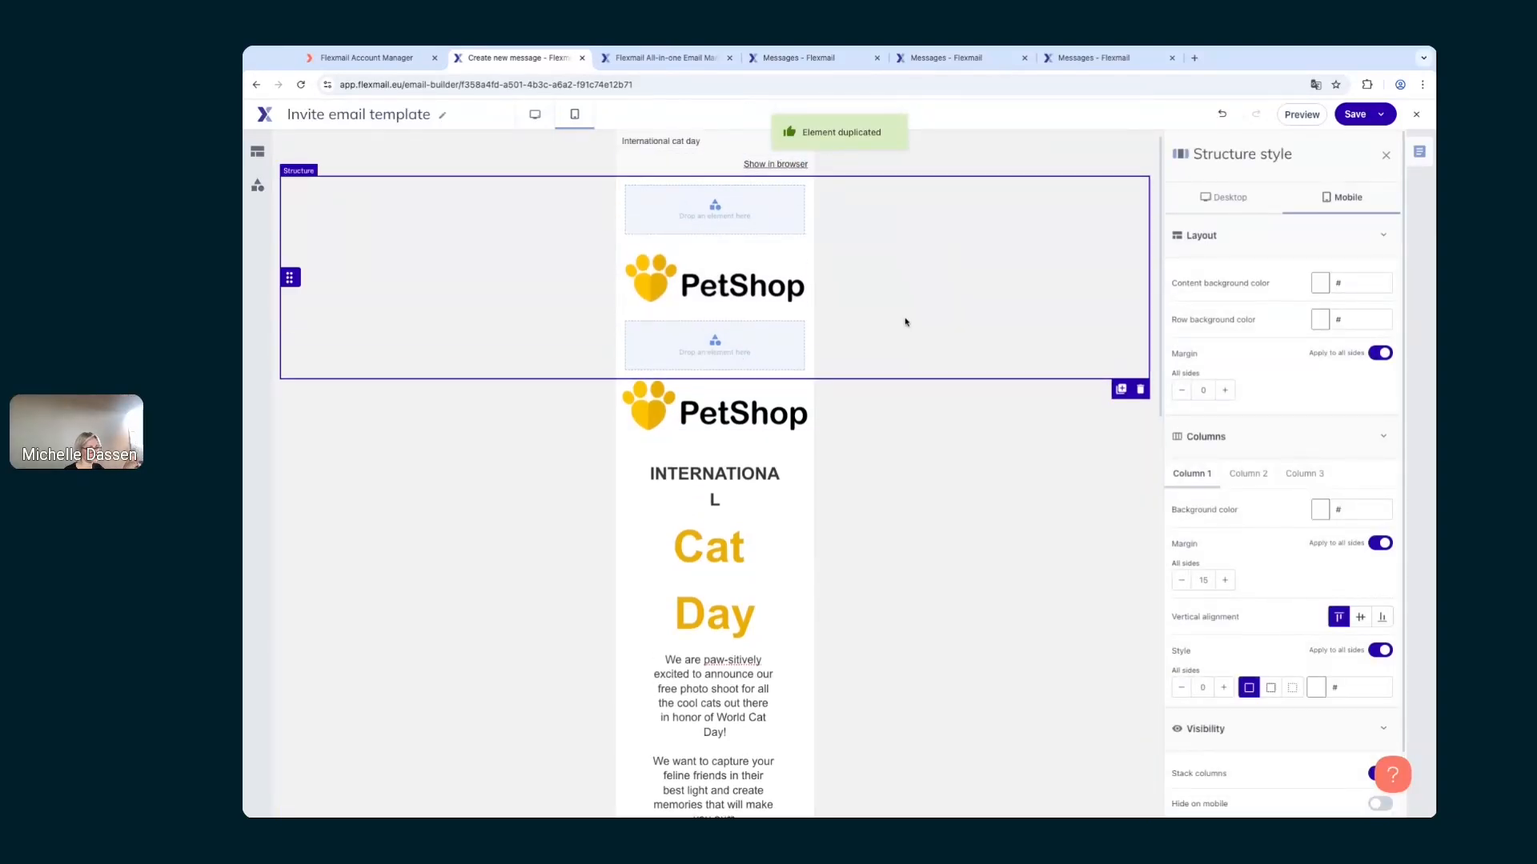
{"action": "scroll", "coordinate": [929, 328], "scroll_direction": "down", "scroll_amount": 1}
{"action": "scroll", "coordinate": [1258, 438], "scroll_direction": "down", "scroll_amount": 1}
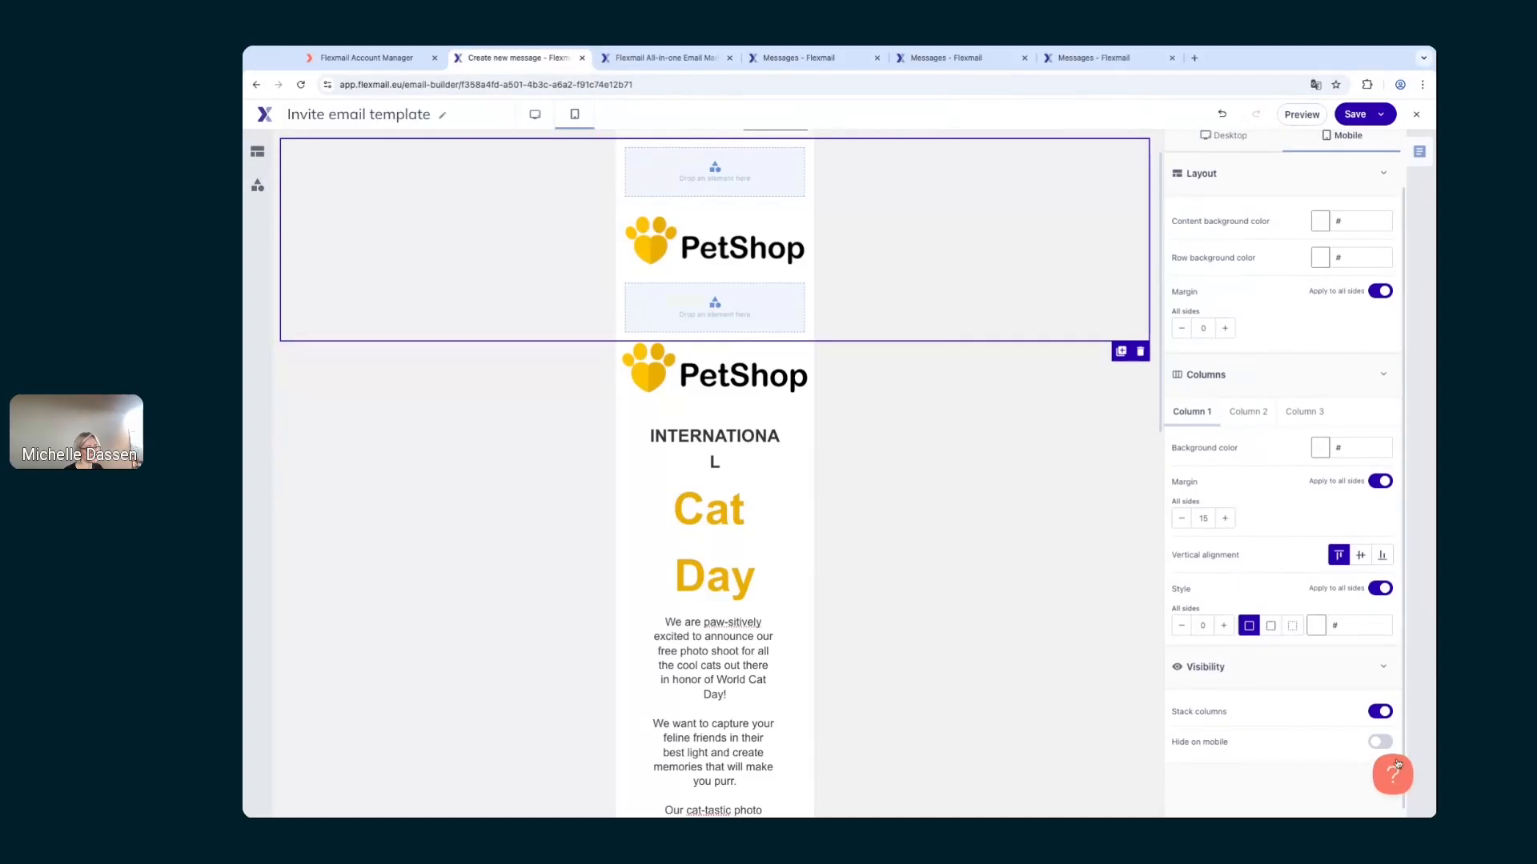
{"action": "left_click", "coordinate": [1380, 739]}
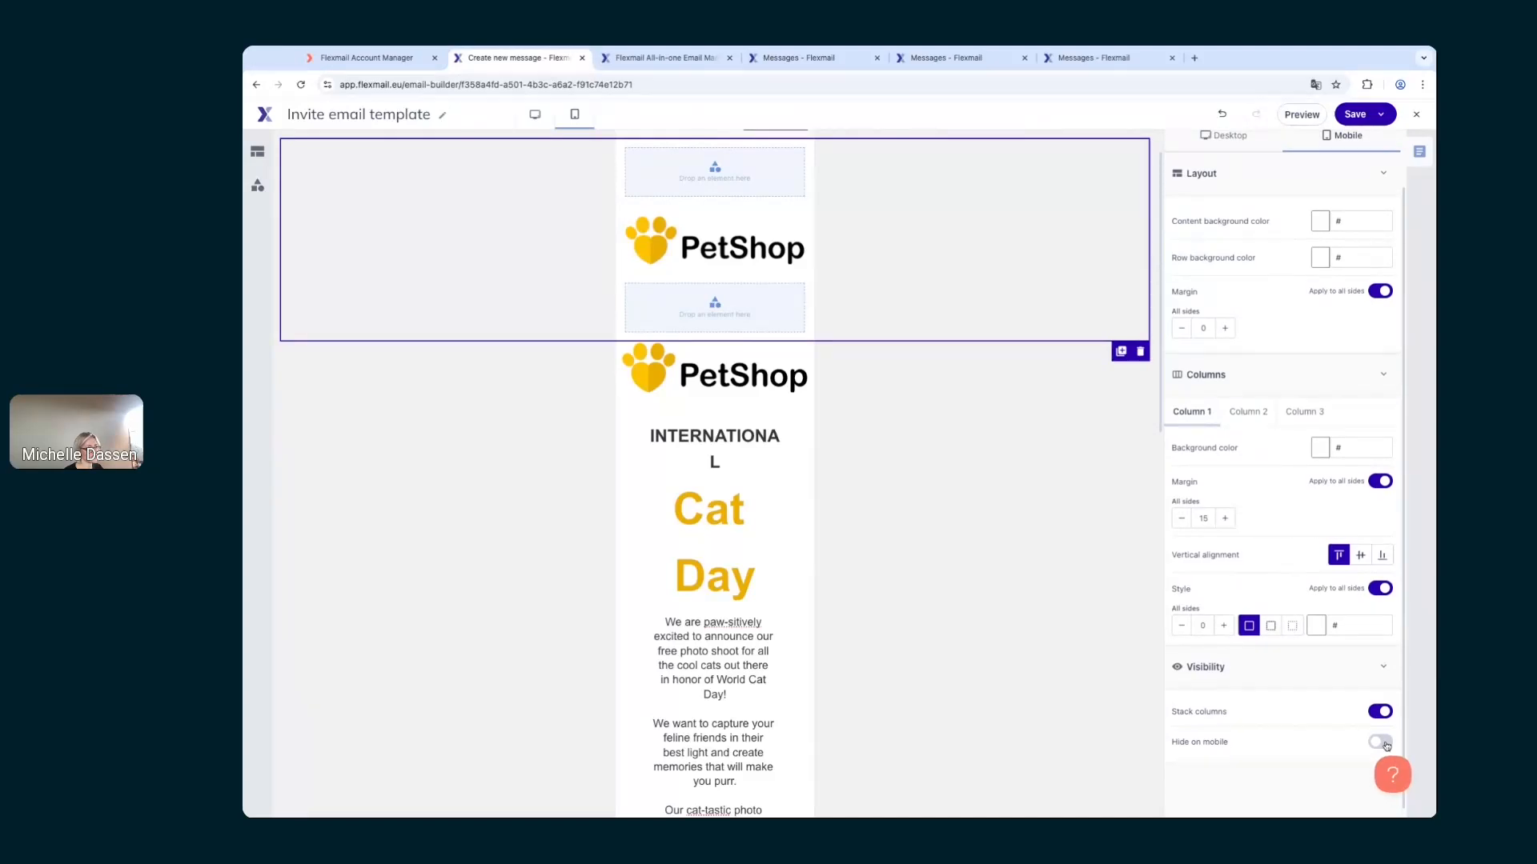
Step: Hide the single-column logo structure on desktop using its desktop visibility setting
{"action": "left_click", "coordinate": [534, 114]}
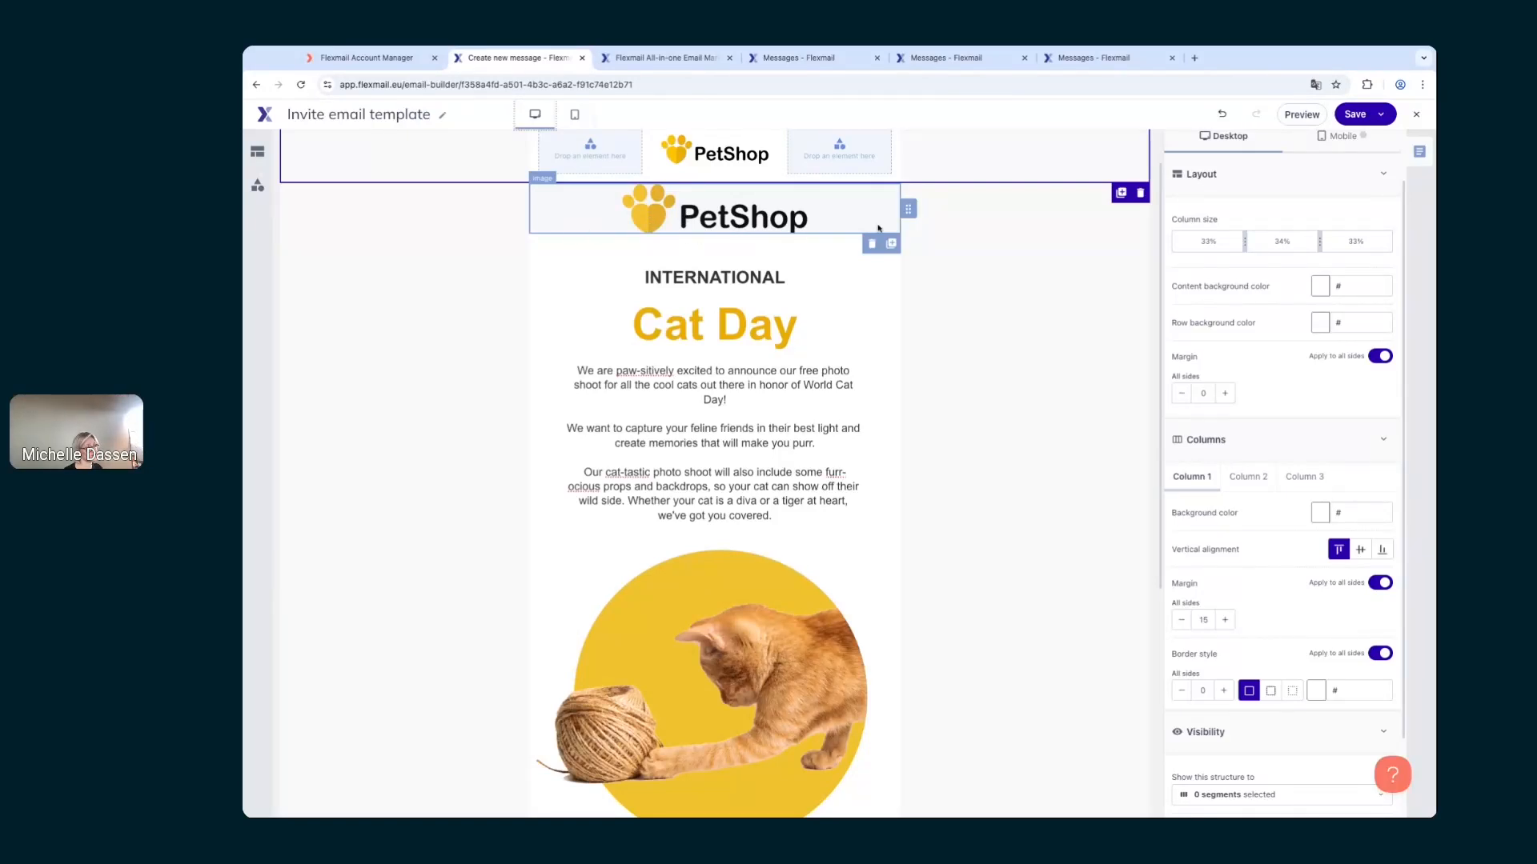
{"action": "left_click", "coordinate": [1012, 223]}
{"action": "scroll", "coordinate": [1253, 639], "scroll_direction": "down", "scroll_amount": 1}
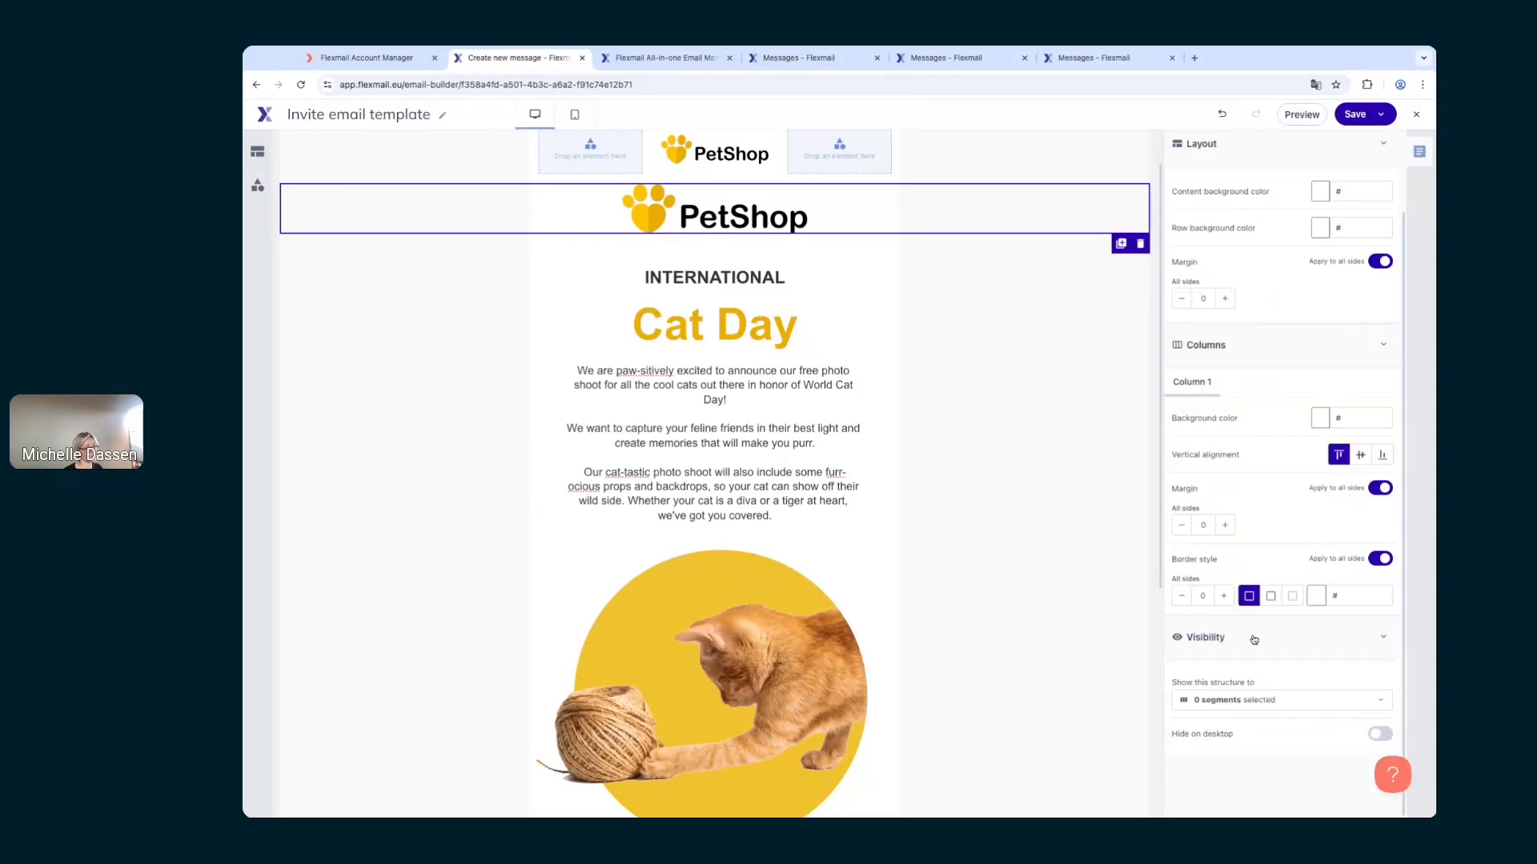
{"action": "left_click", "coordinate": [1379, 734]}
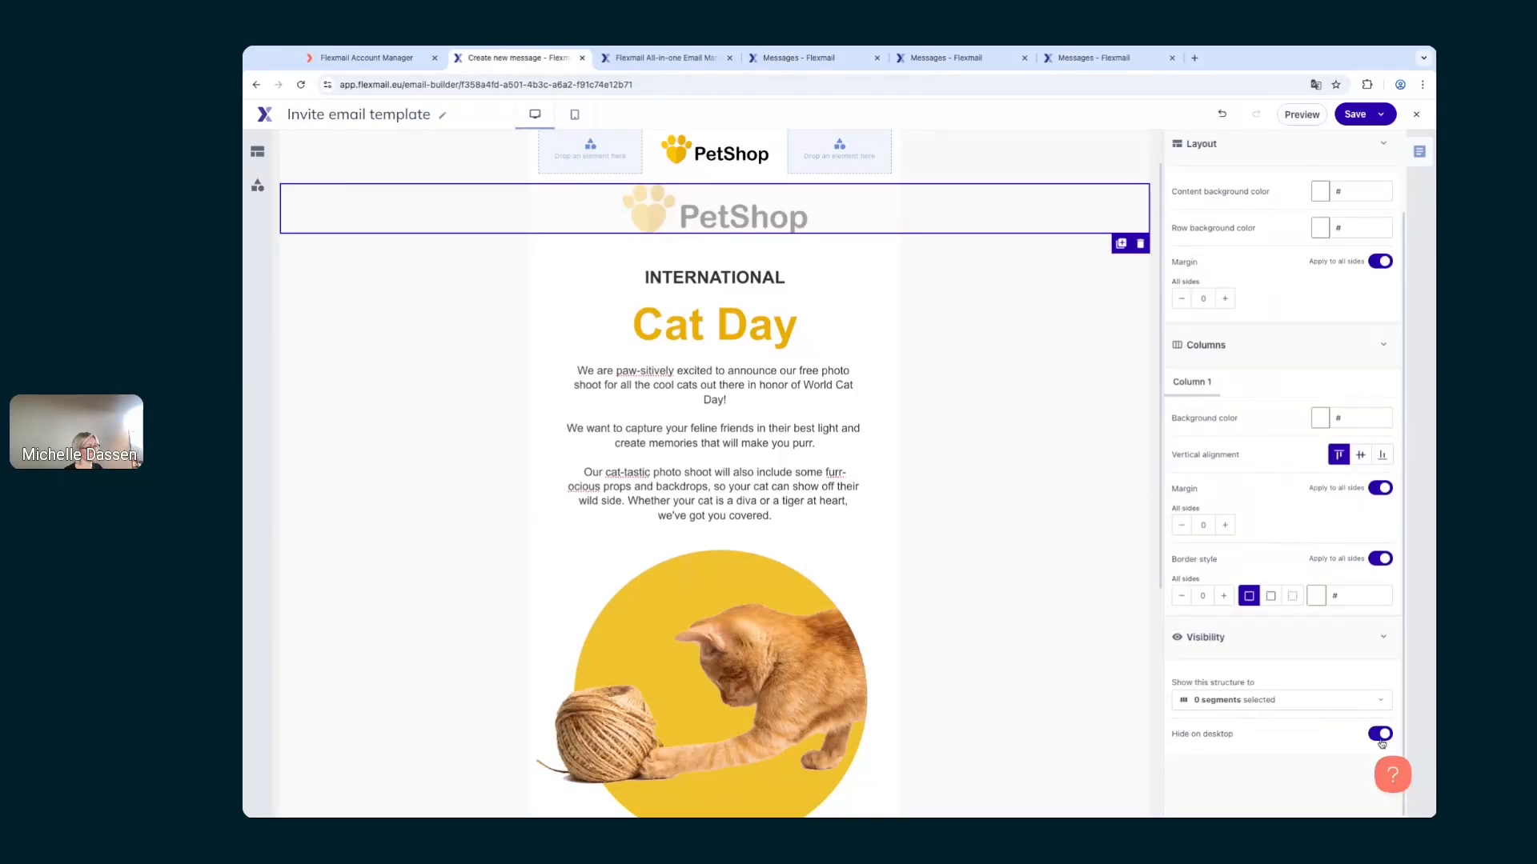
Step: Return to the mobile view, save the message, and preview it in its desktop and mobile versions
{"action": "left_click", "coordinate": [576, 115]}
{"action": "scroll", "coordinate": [846, 297], "scroll_direction": "up", "scroll_amount": 1}
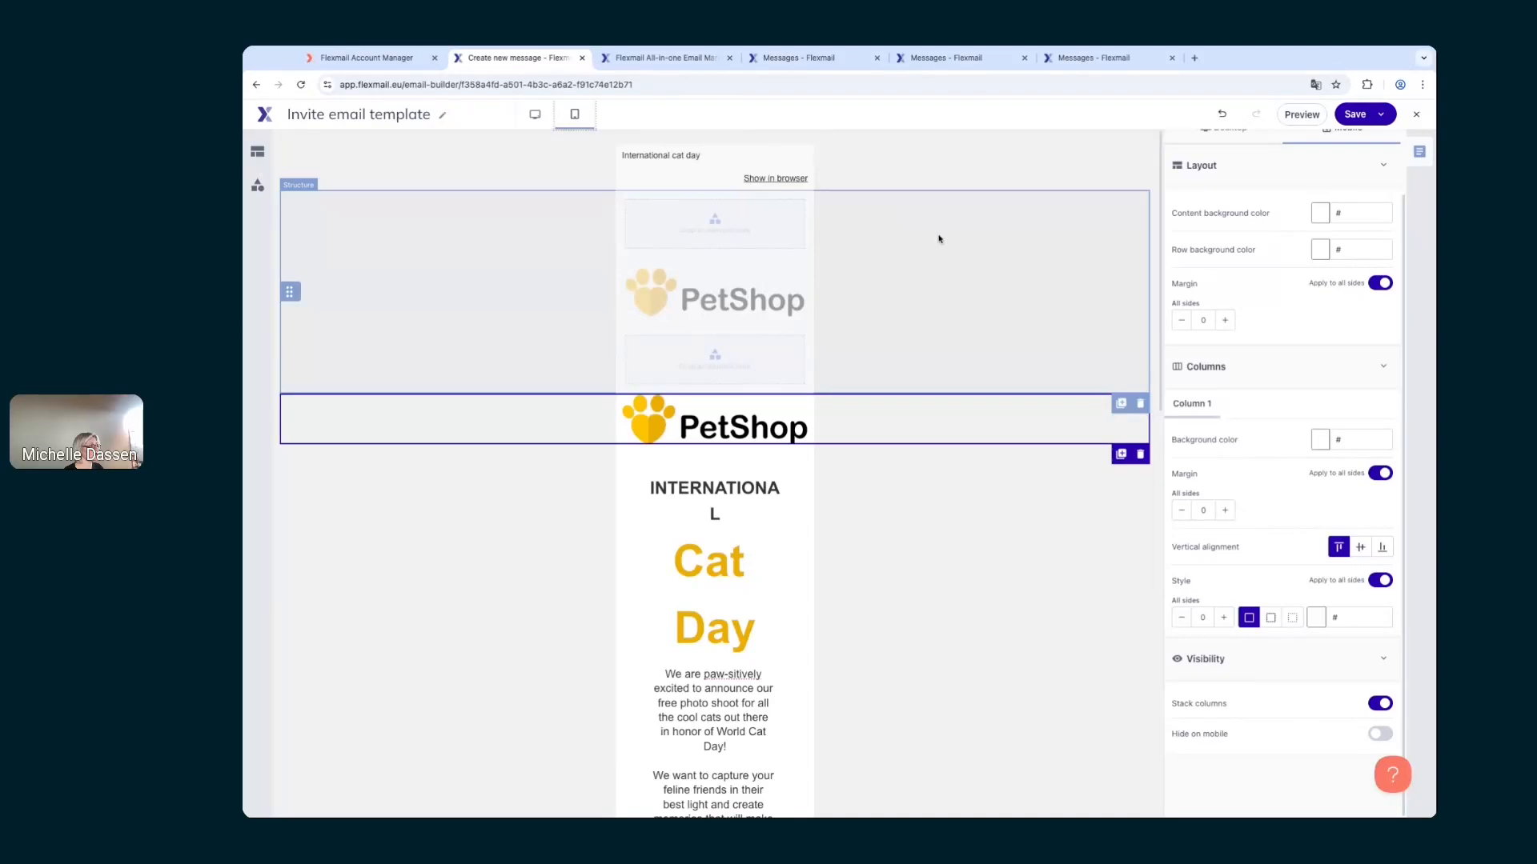
{"action": "left_click", "coordinate": [1348, 116]}
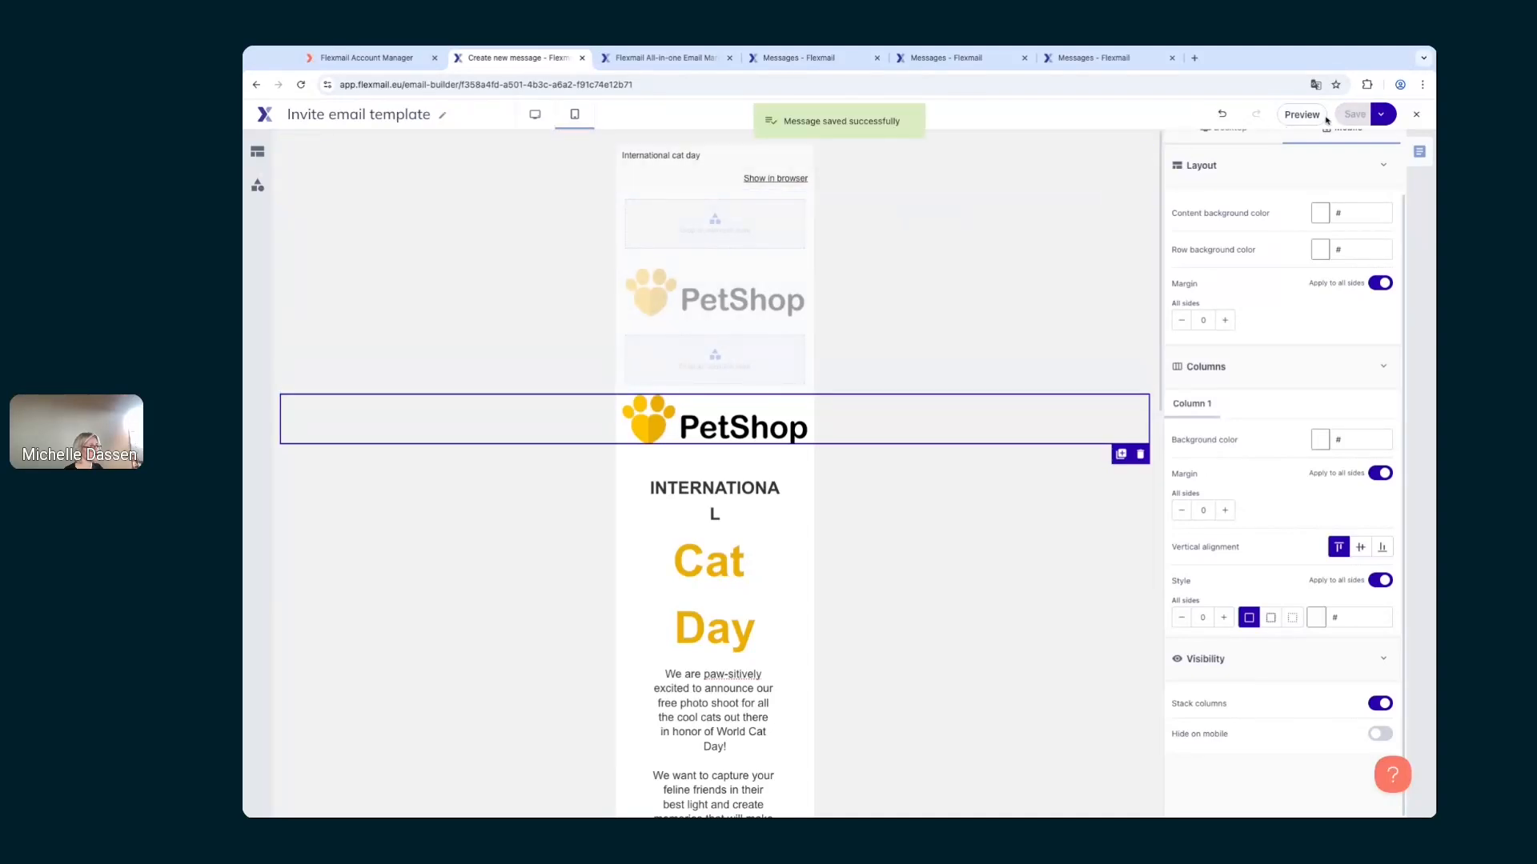
{"action": "left_click", "coordinate": [1306, 117]}
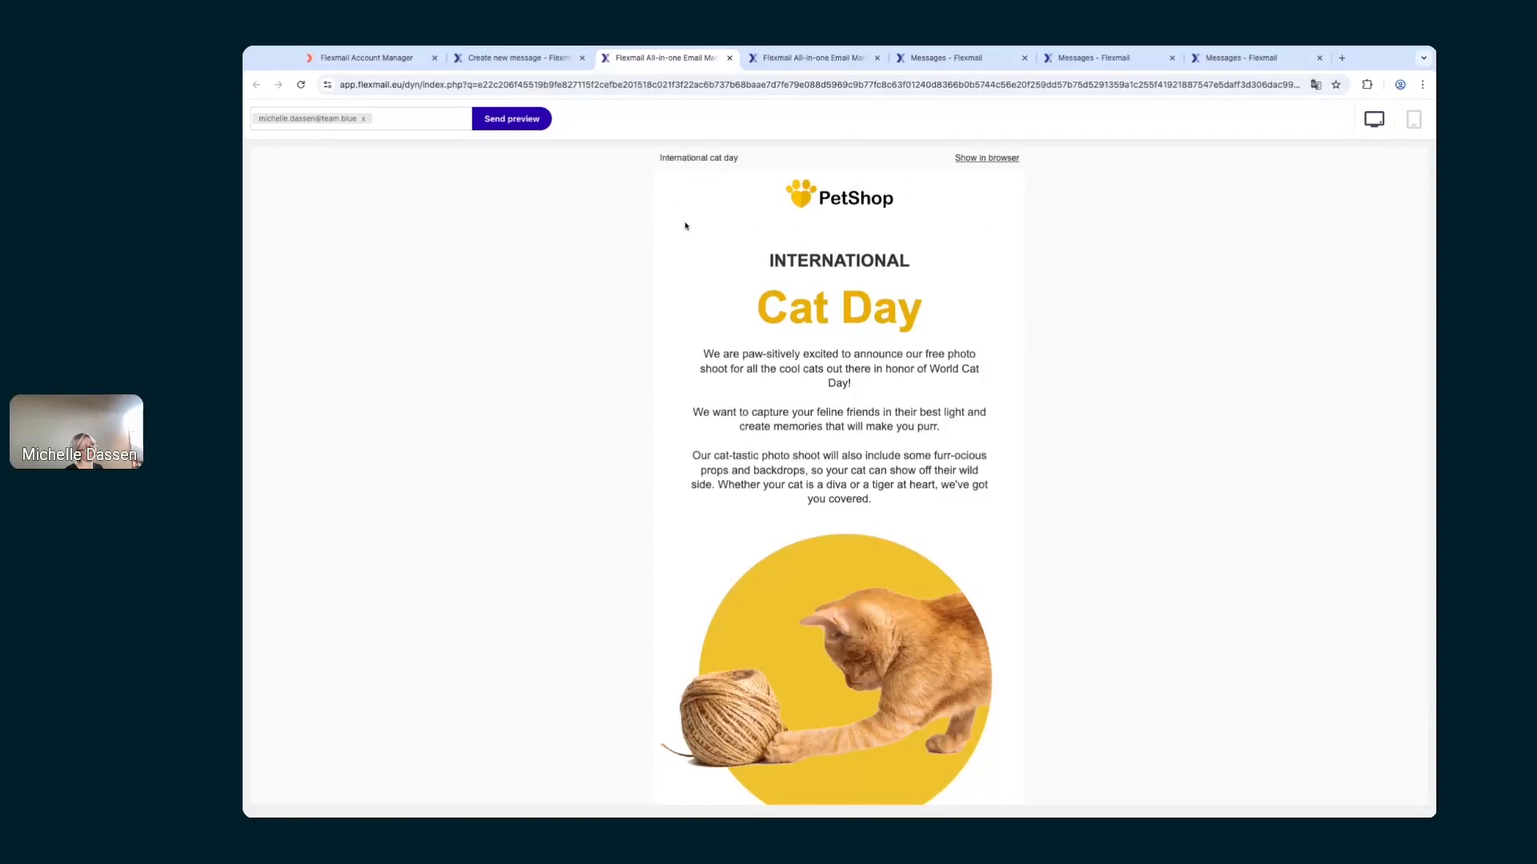
{"action": "left_click", "coordinate": [1411, 124]}
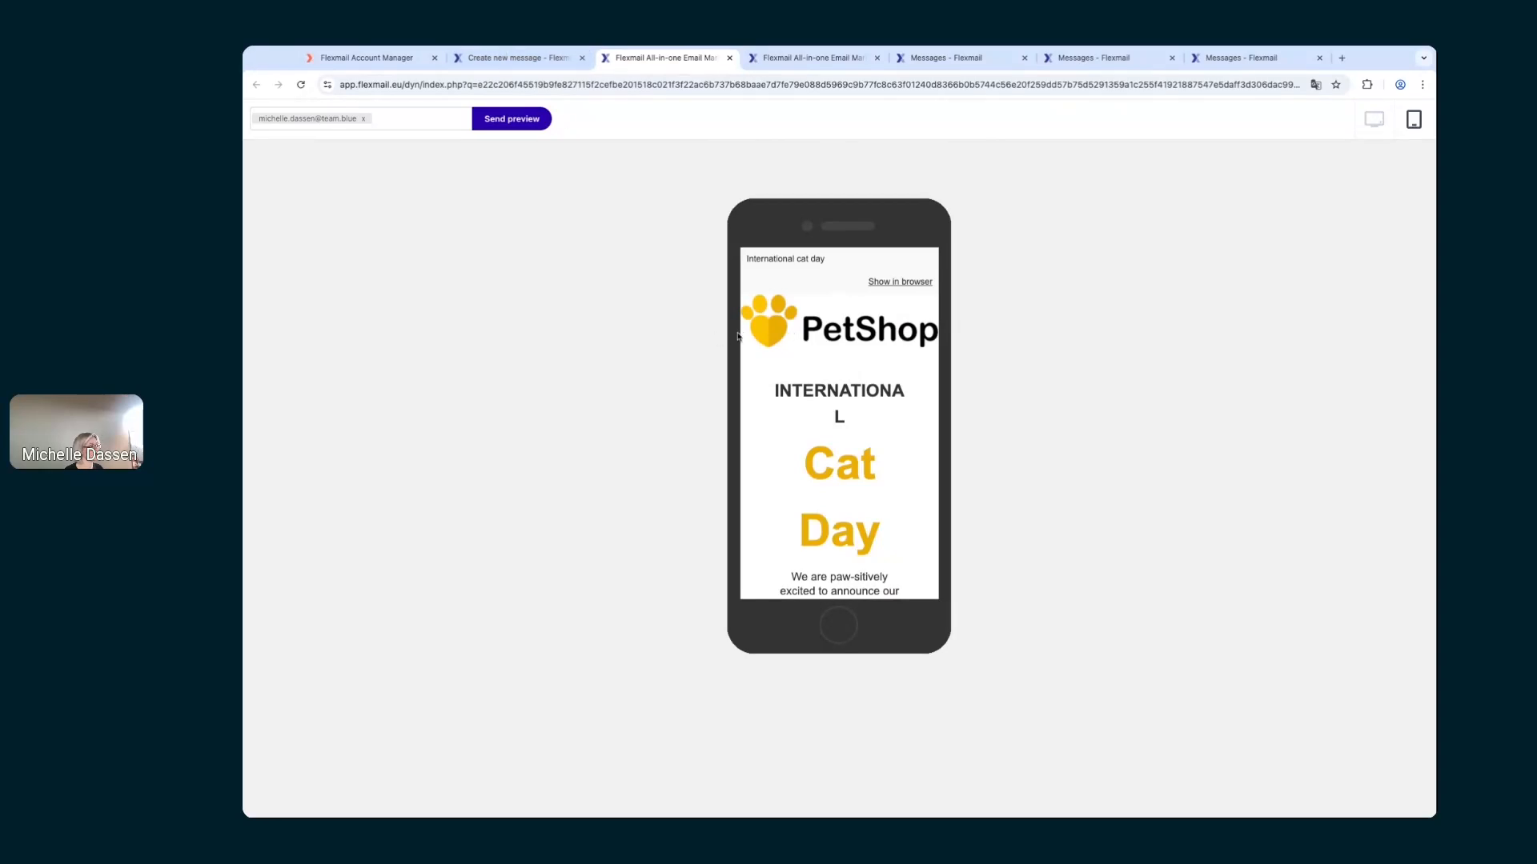
Step: Back in the message editor, set the single-column logo structure's mobile margins to 20 left and 20 right
{"action": "left_click", "coordinate": [542, 60]}
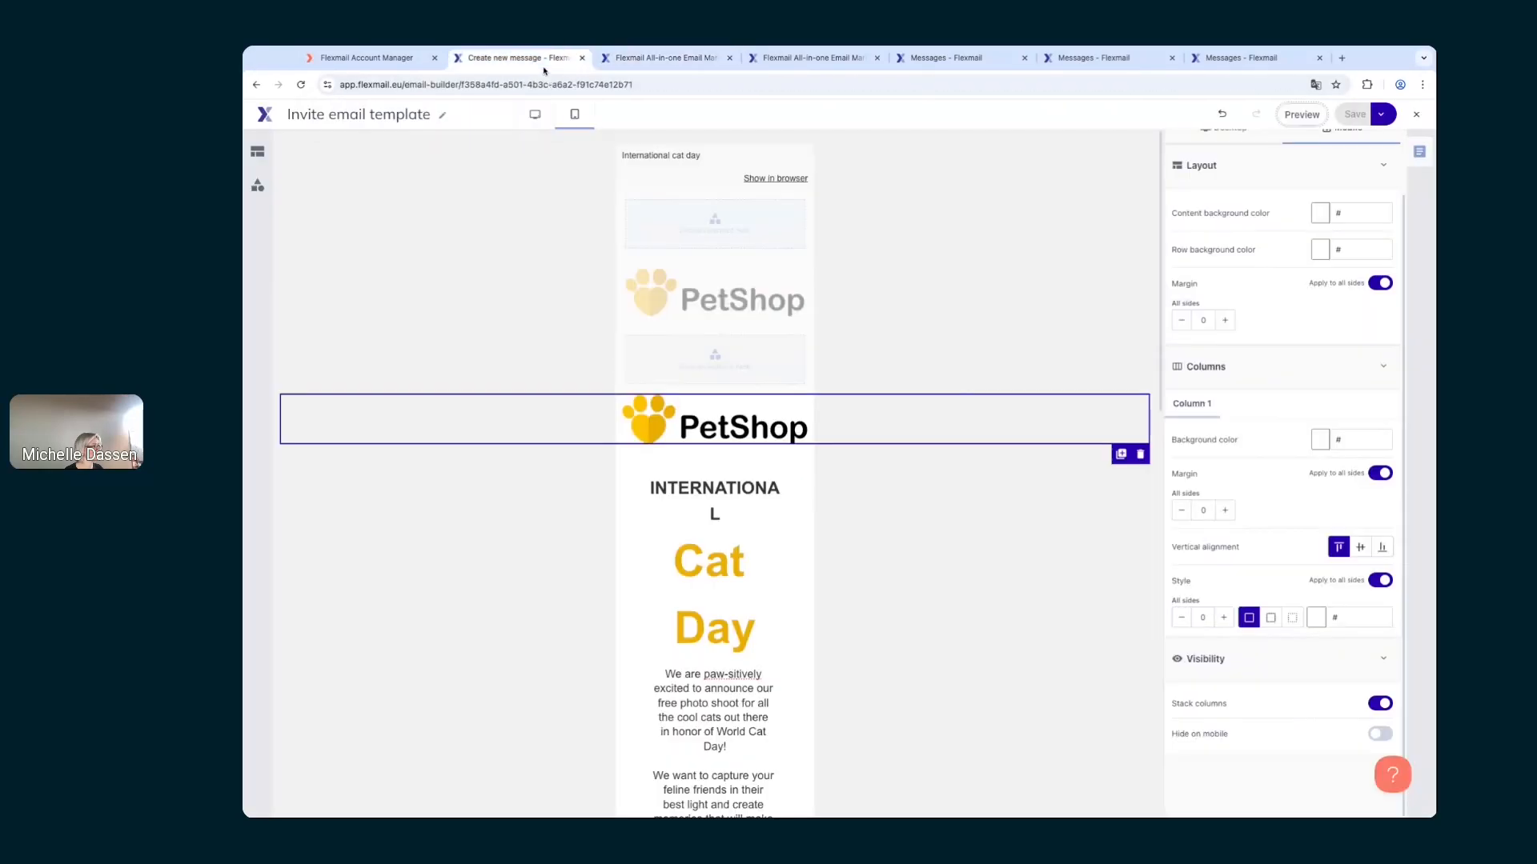
{"action": "left_click", "coordinate": [793, 420]}
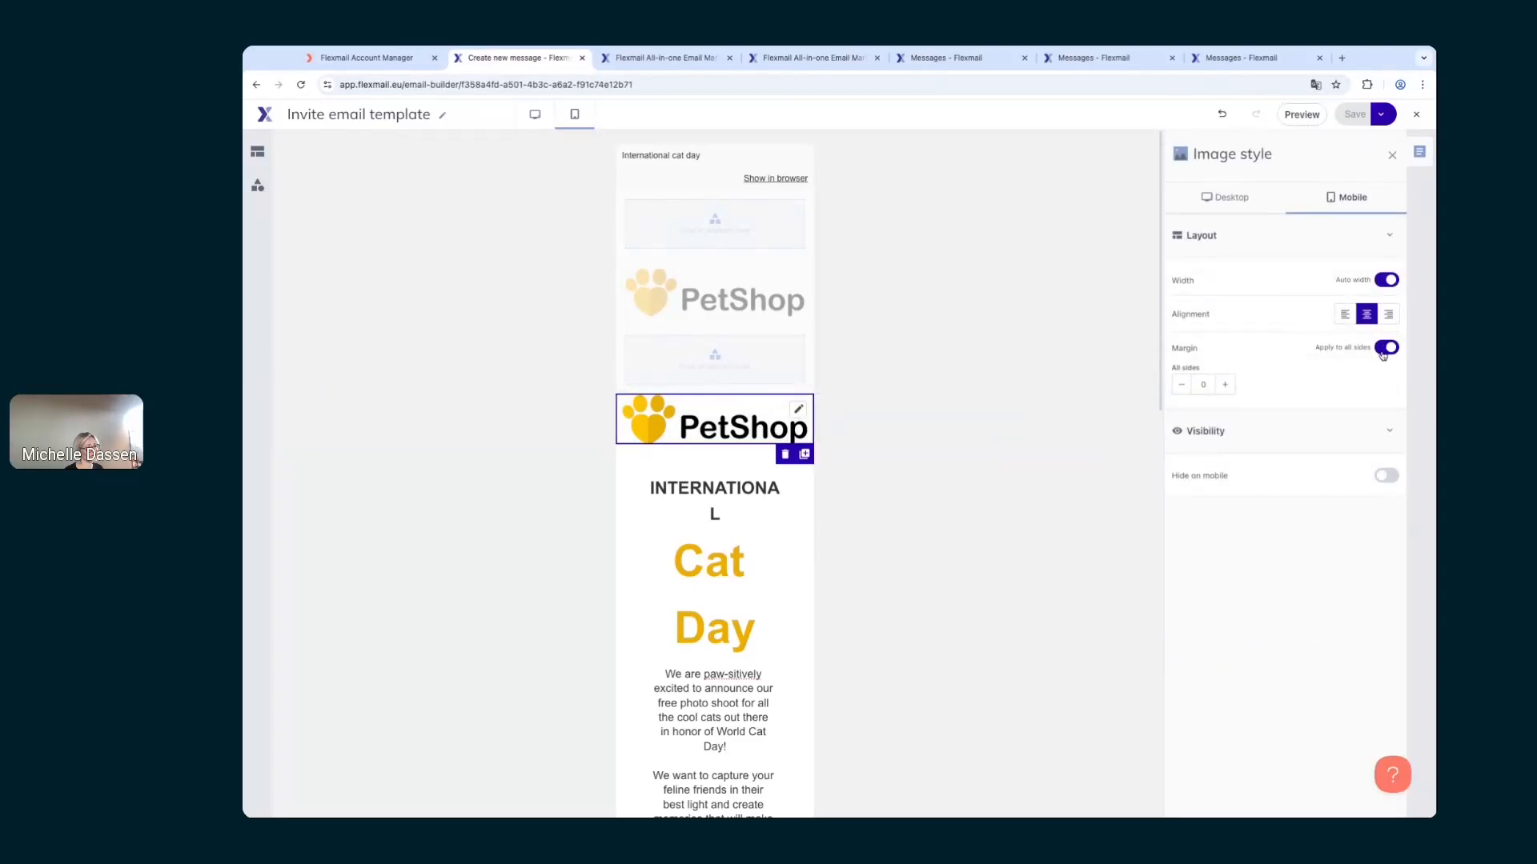
{"action": "left_click", "coordinate": [964, 415]}
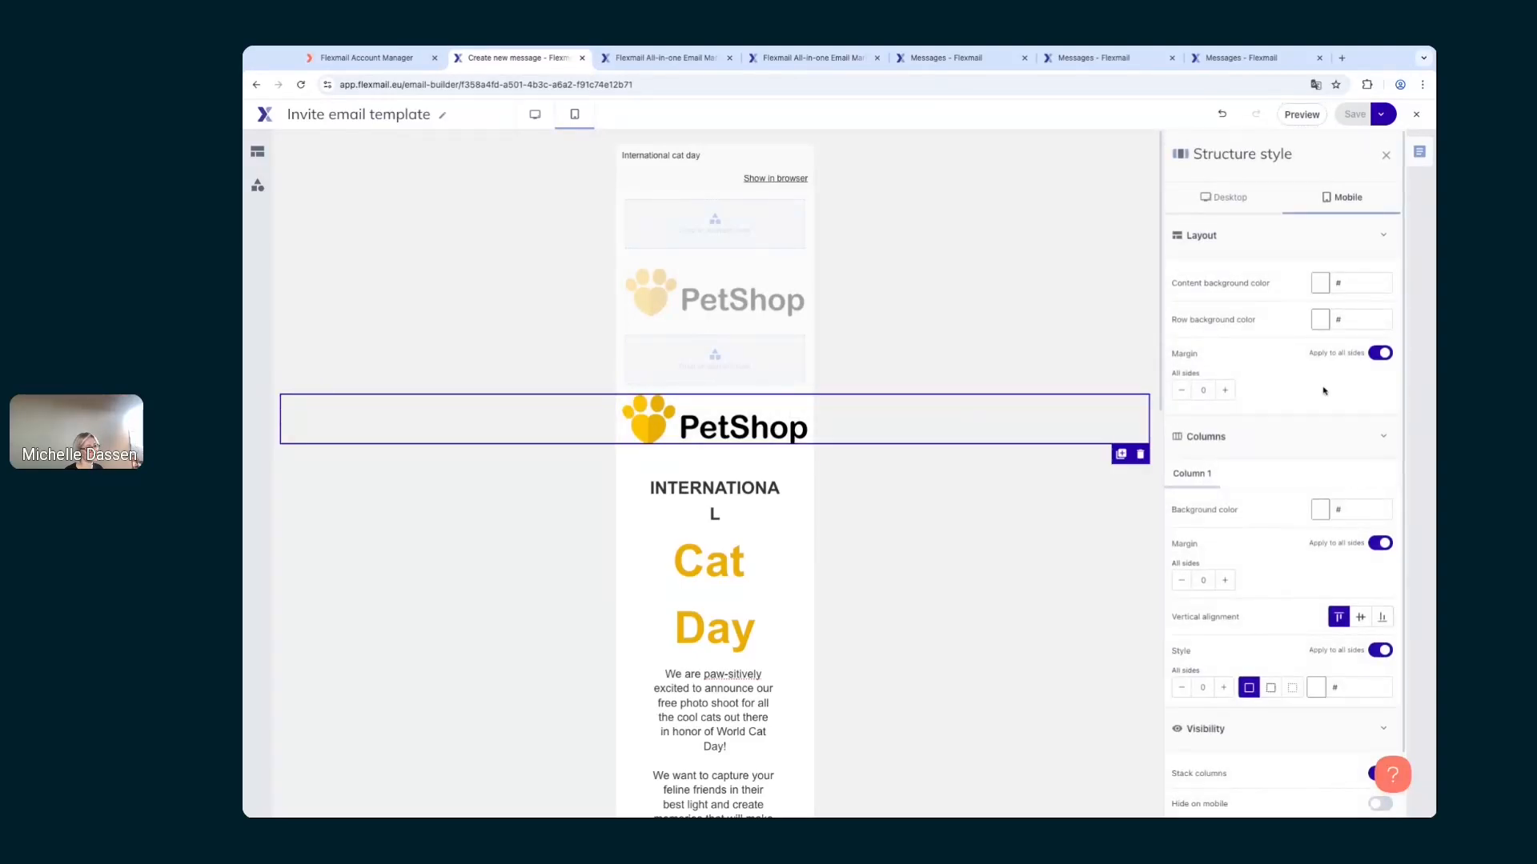
{"action": "left_click", "coordinate": [1380, 353]}
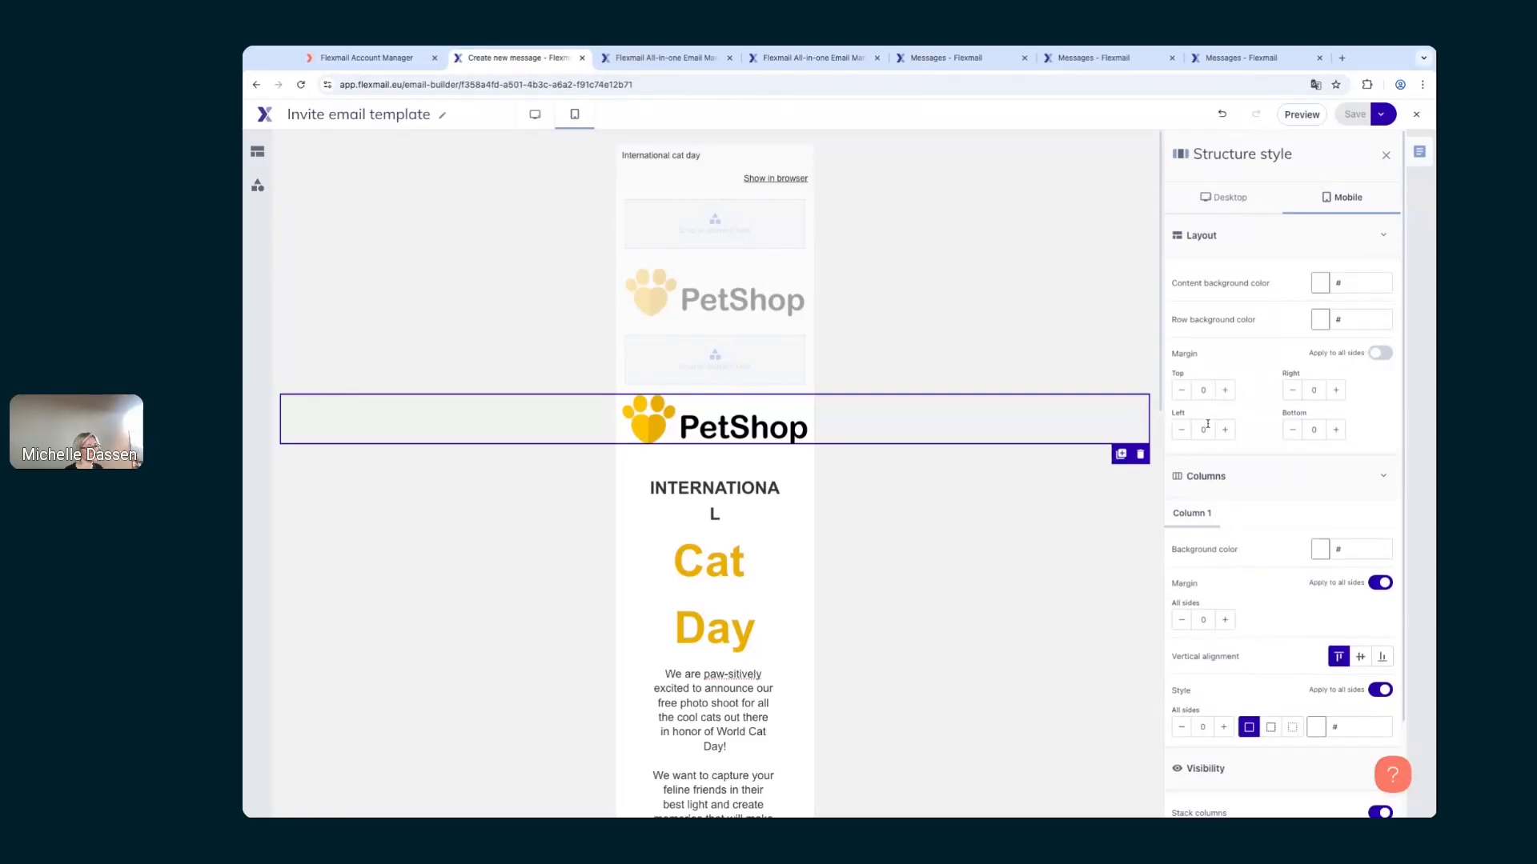
{"action": "type", "text": "20"}
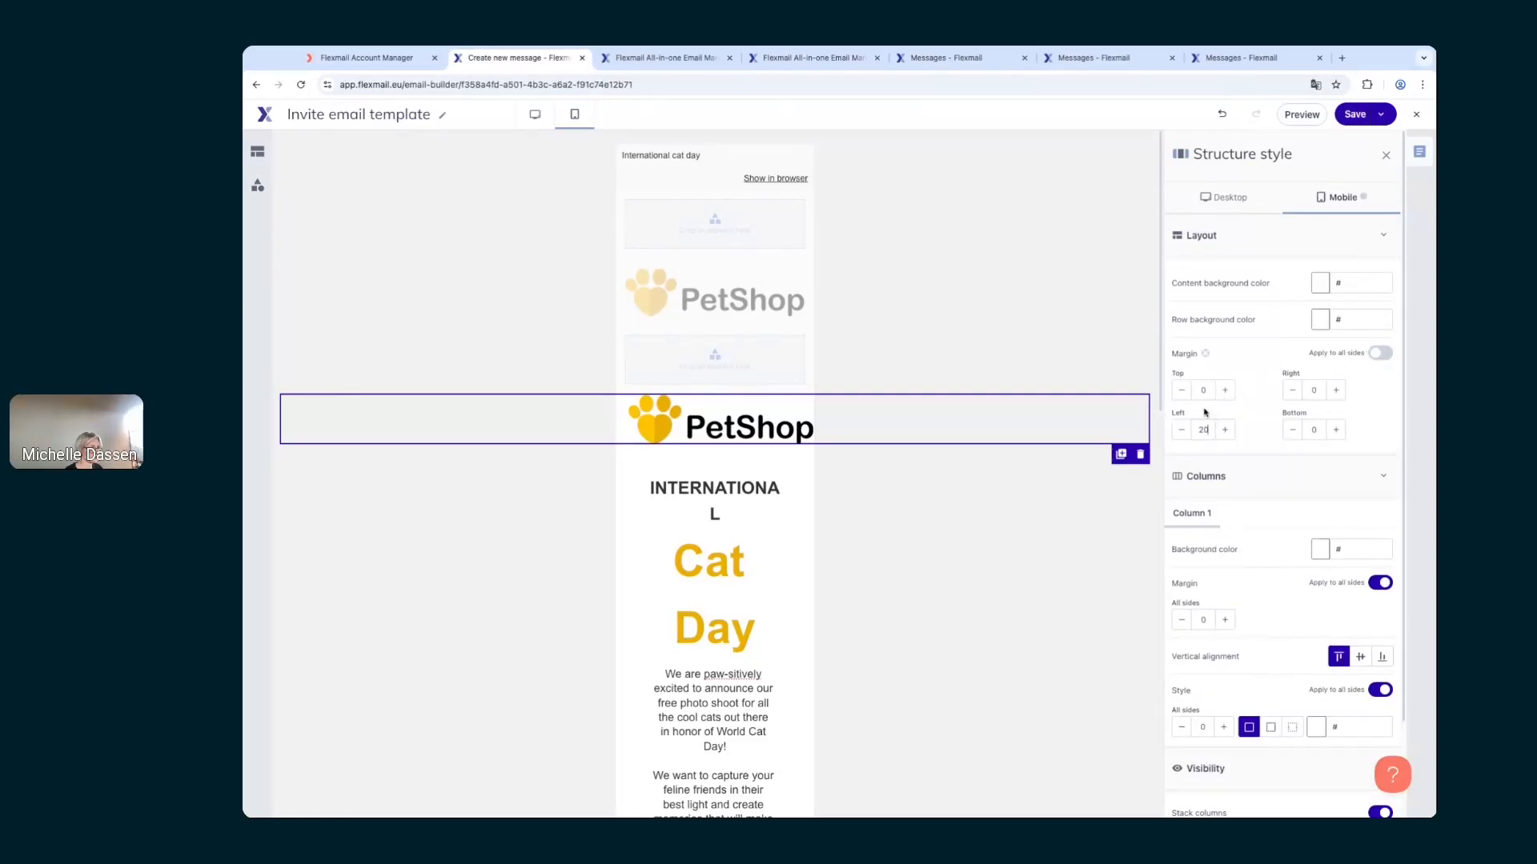
{"action": "left_click_drag", "start_coordinate": [1322, 398], "coordinate": [1304, 393]}
{"action": "type", "text": "20"}
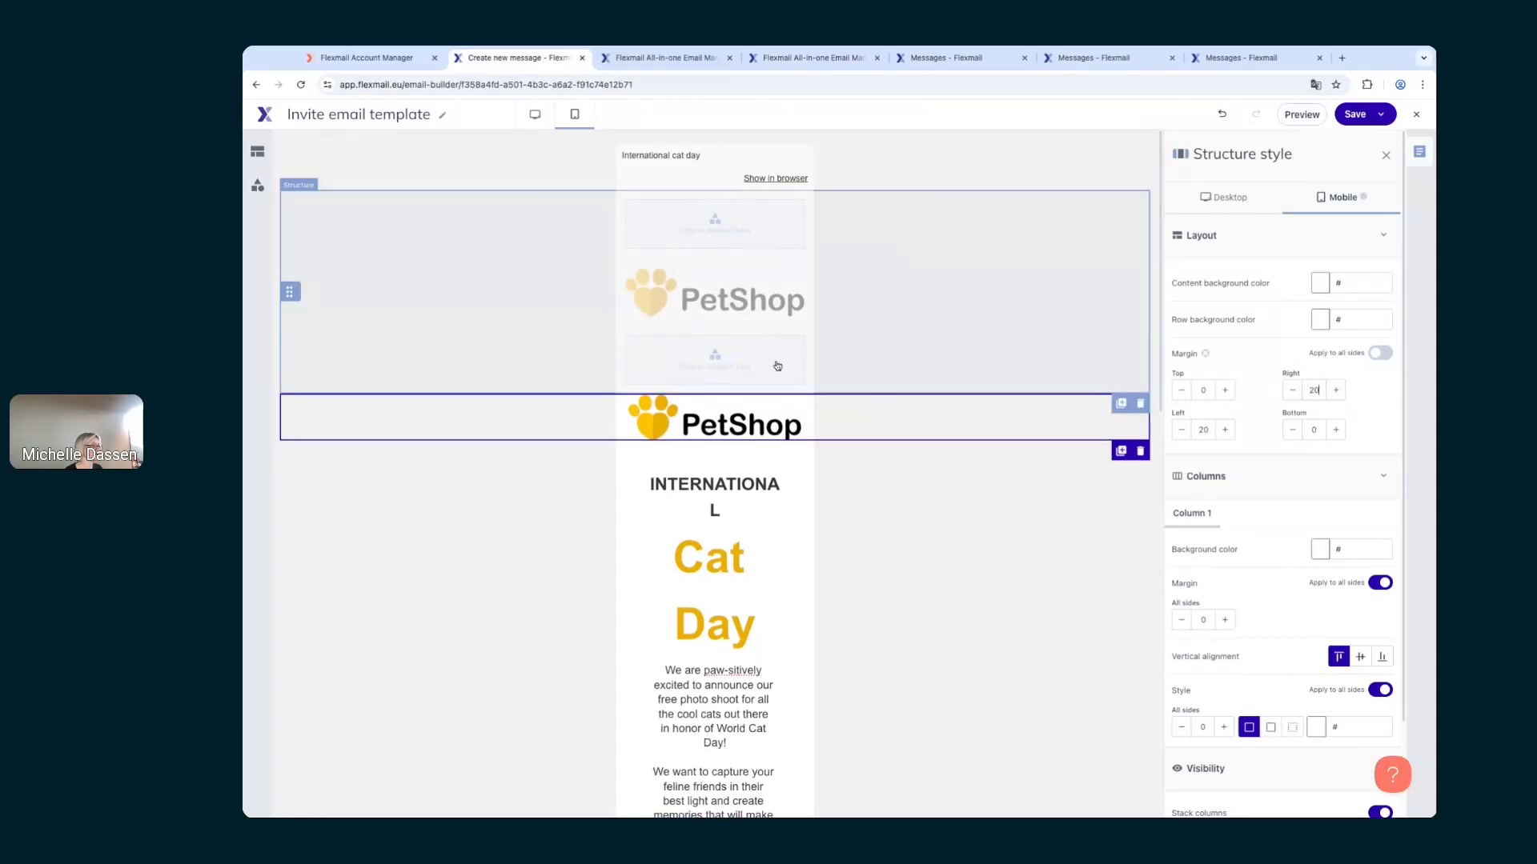
Step: Set the mobile text size of the "INTERNATIONAL" heading to 27
{"action": "left_click", "coordinate": [714, 495]}
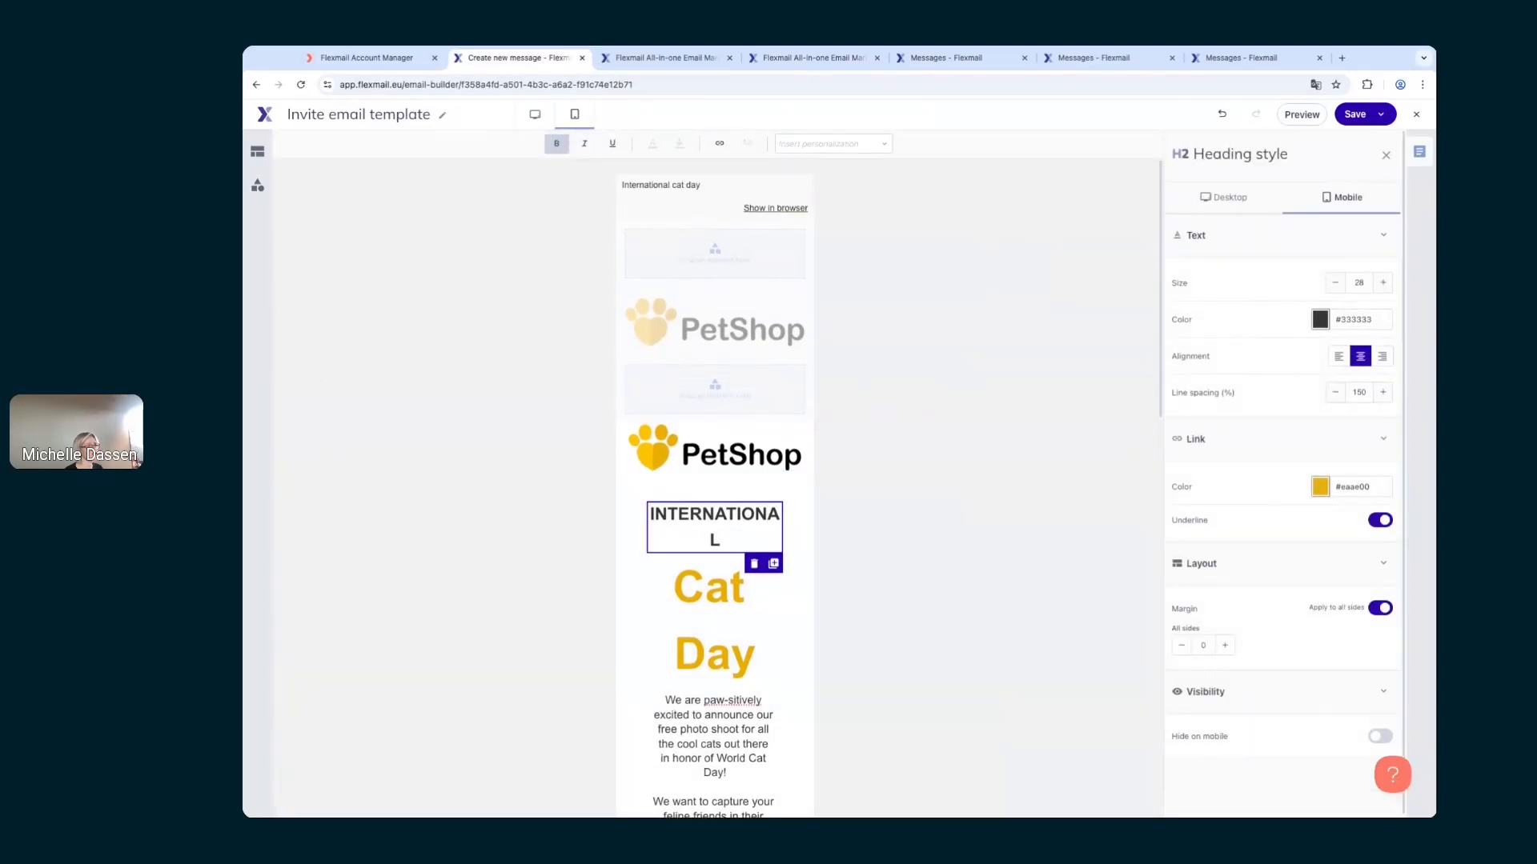
{"action": "left_click", "coordinate": [1337, 284]}
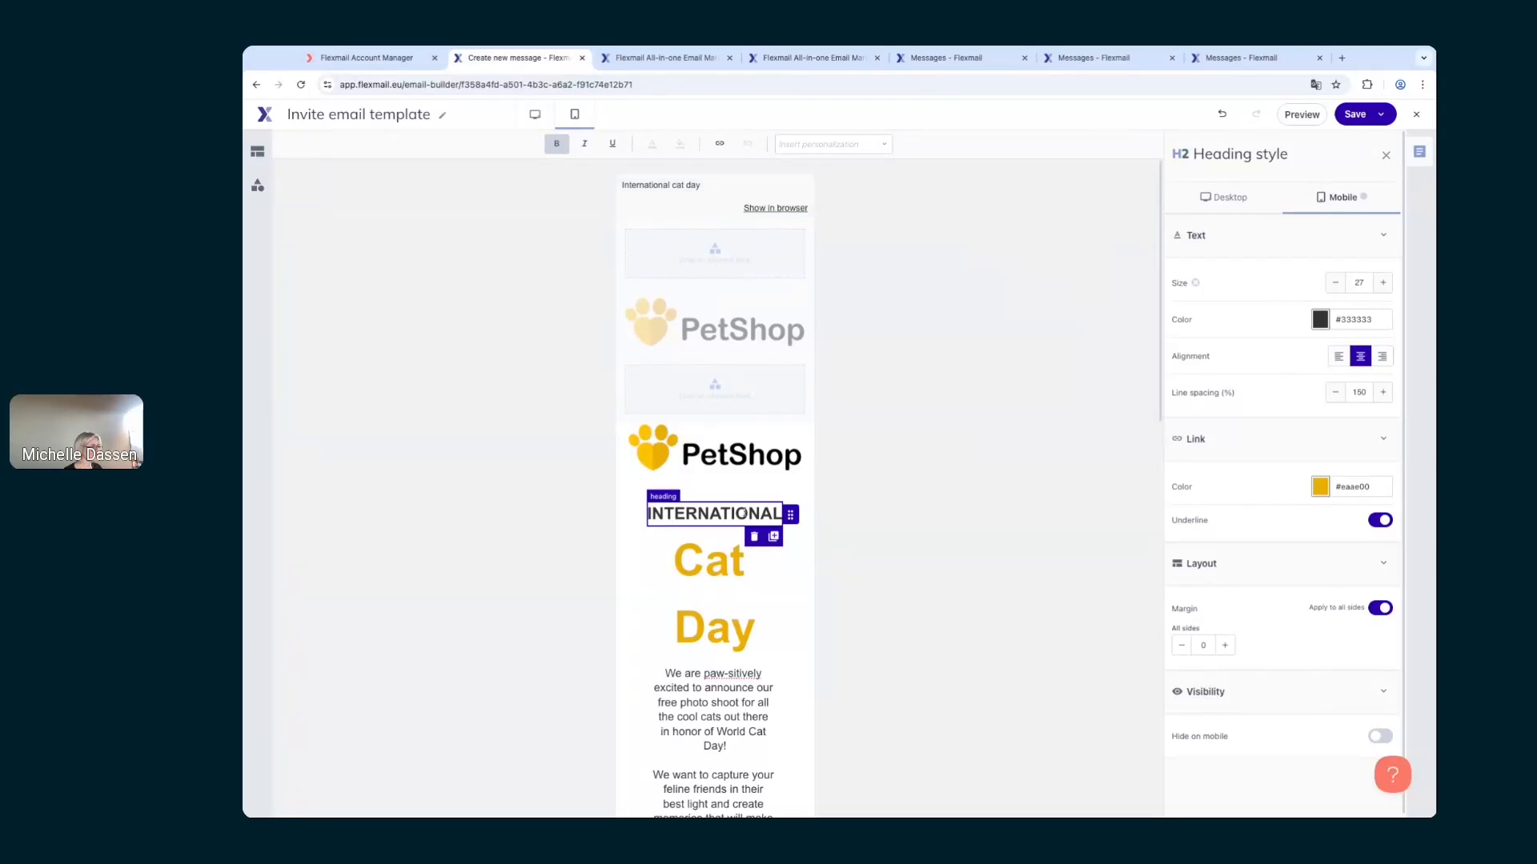
Step: Turn off mobile column stacking for the structure holding "International cat day" and "Show in browser"
{"action": "left_click", "coordinate": [887, 199]}
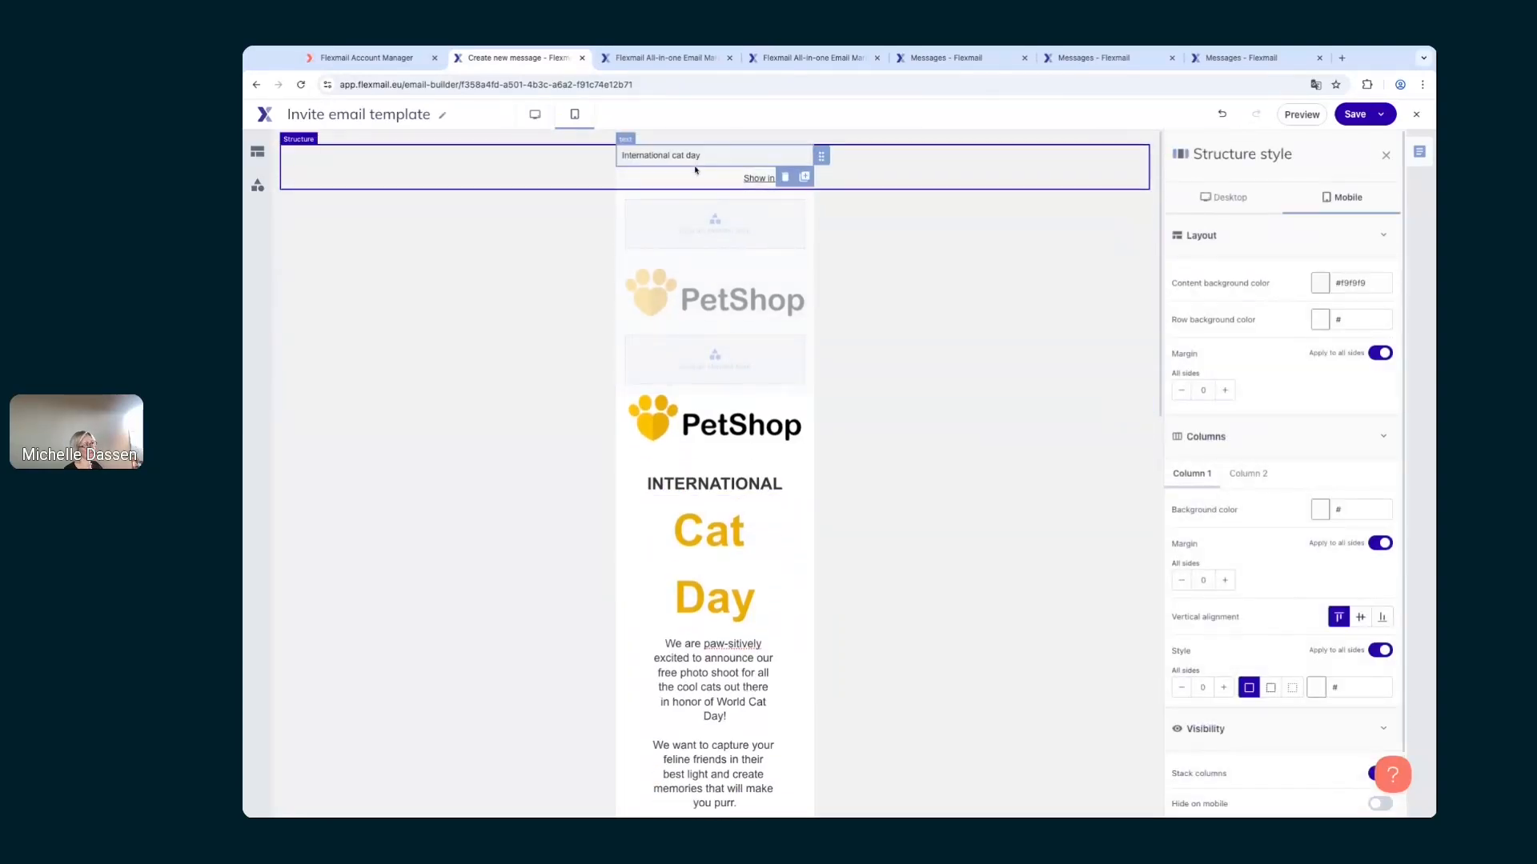
{"action": "scroll", "coordinate": [1168, 615], "scroll_direction": "down", "scroll_amount": 1}
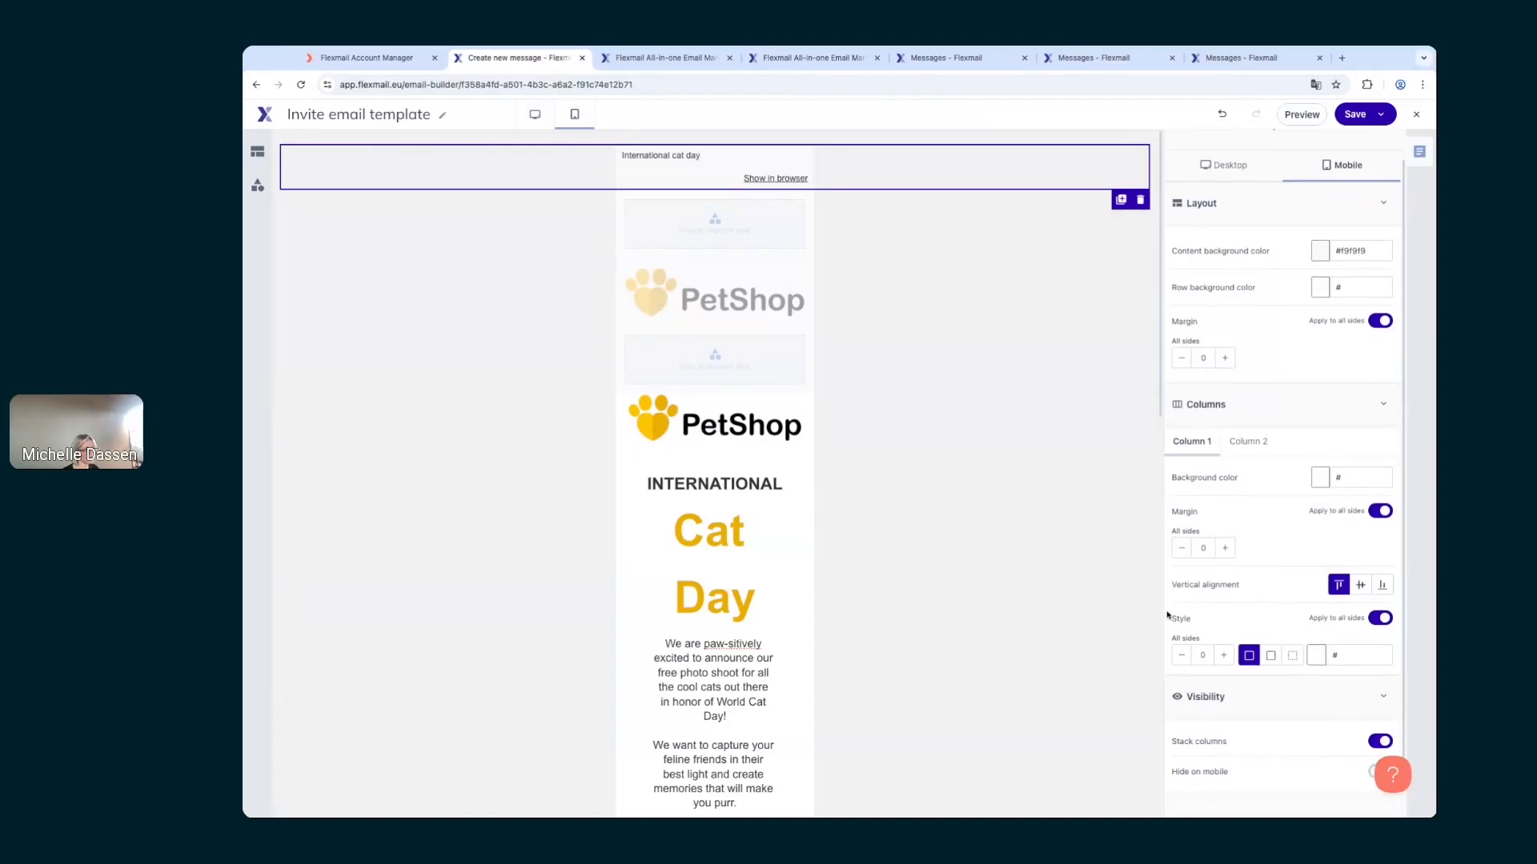
{"action": "scroll", "coordinate": [1347, 246], "scroll_direction": "down", "scroll_amount": 1}
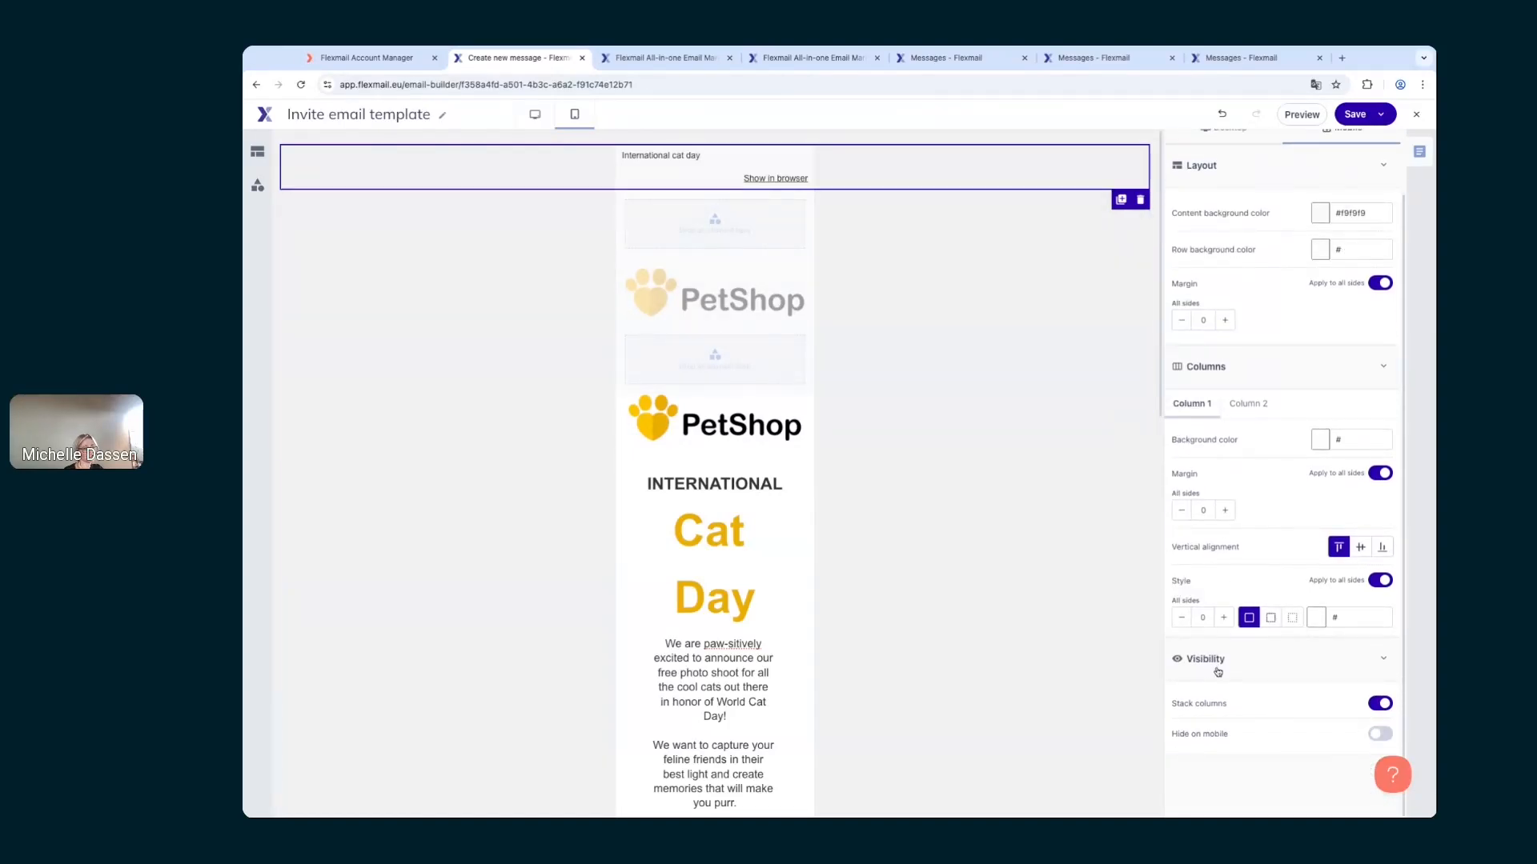
{"action": "left_click", "coordinate": [1380, 704]}
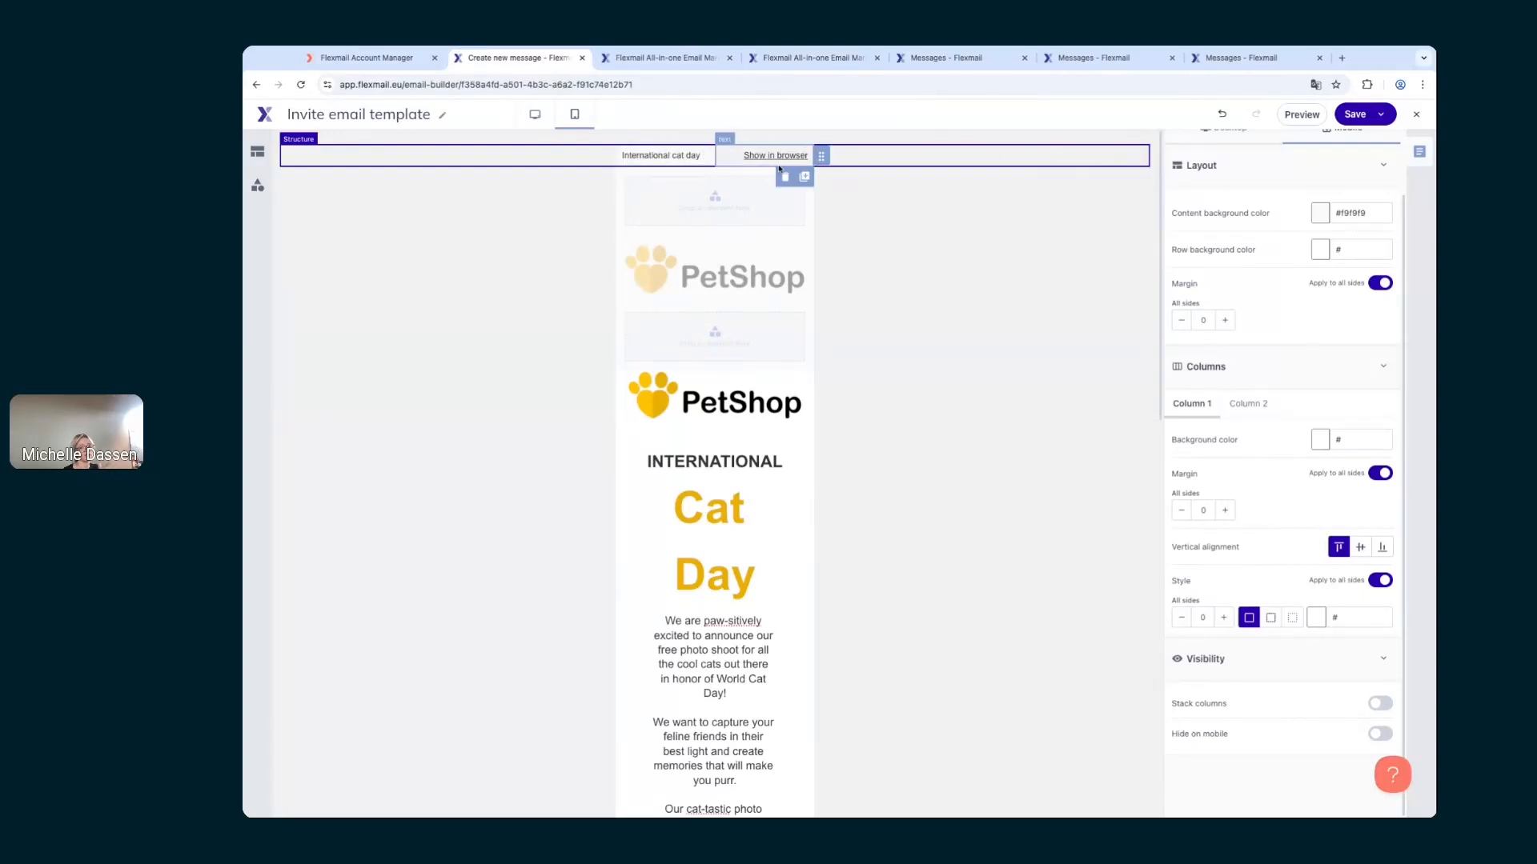
Step: Hide the camera image above "Free photo shoot in the store" on mobile
{"action": "scroll", "coordinate": [806, 297], "scroll_direction": "down", "scroll_amount": 7}
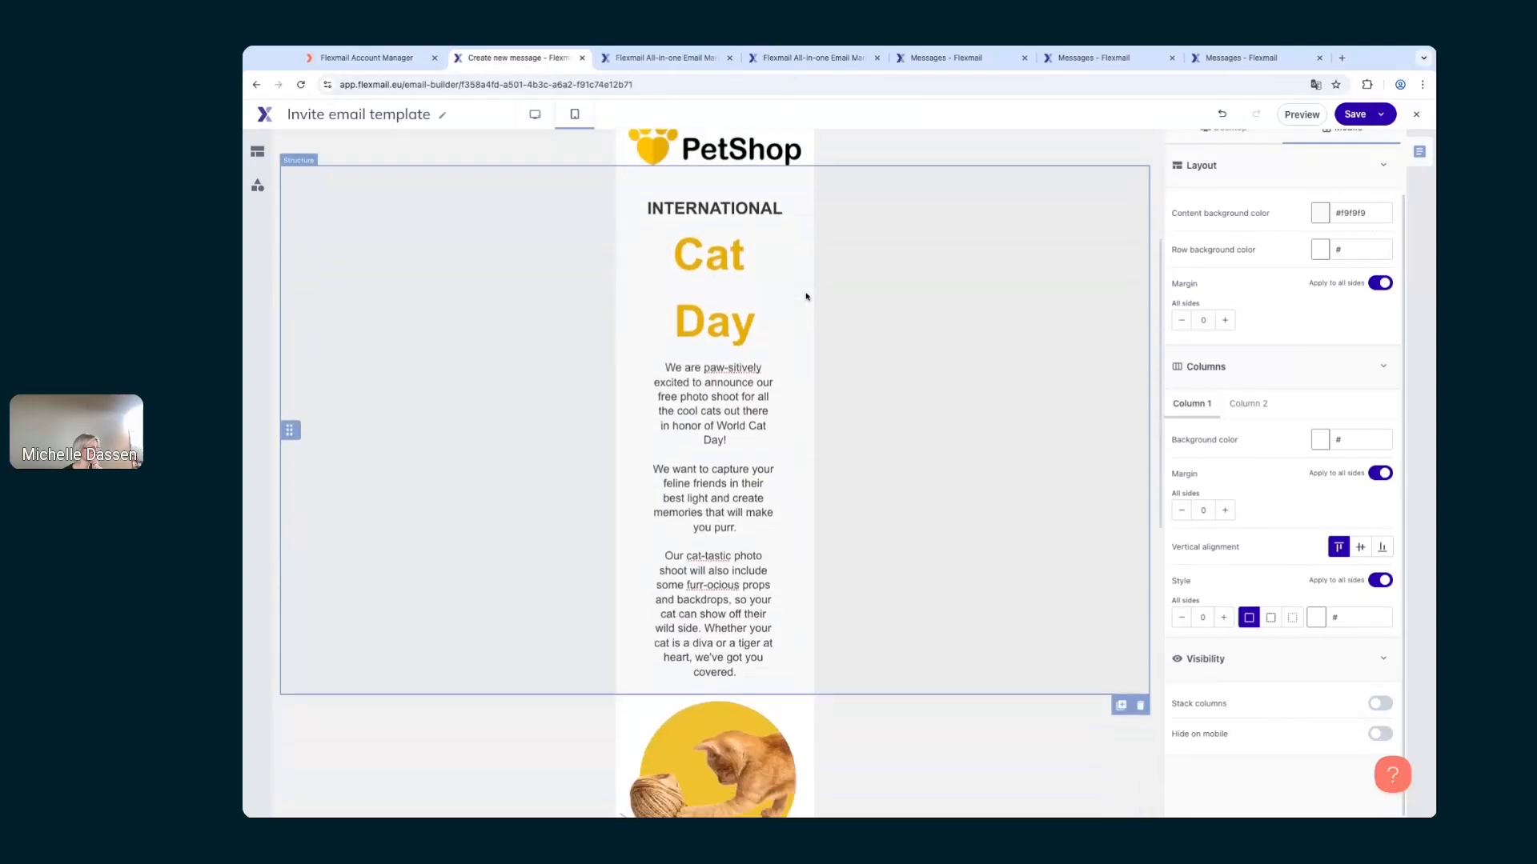
{"action": "scroll", "coordinate": [797, 506], "scroll_direction": "down", "scroll_amount": 2}
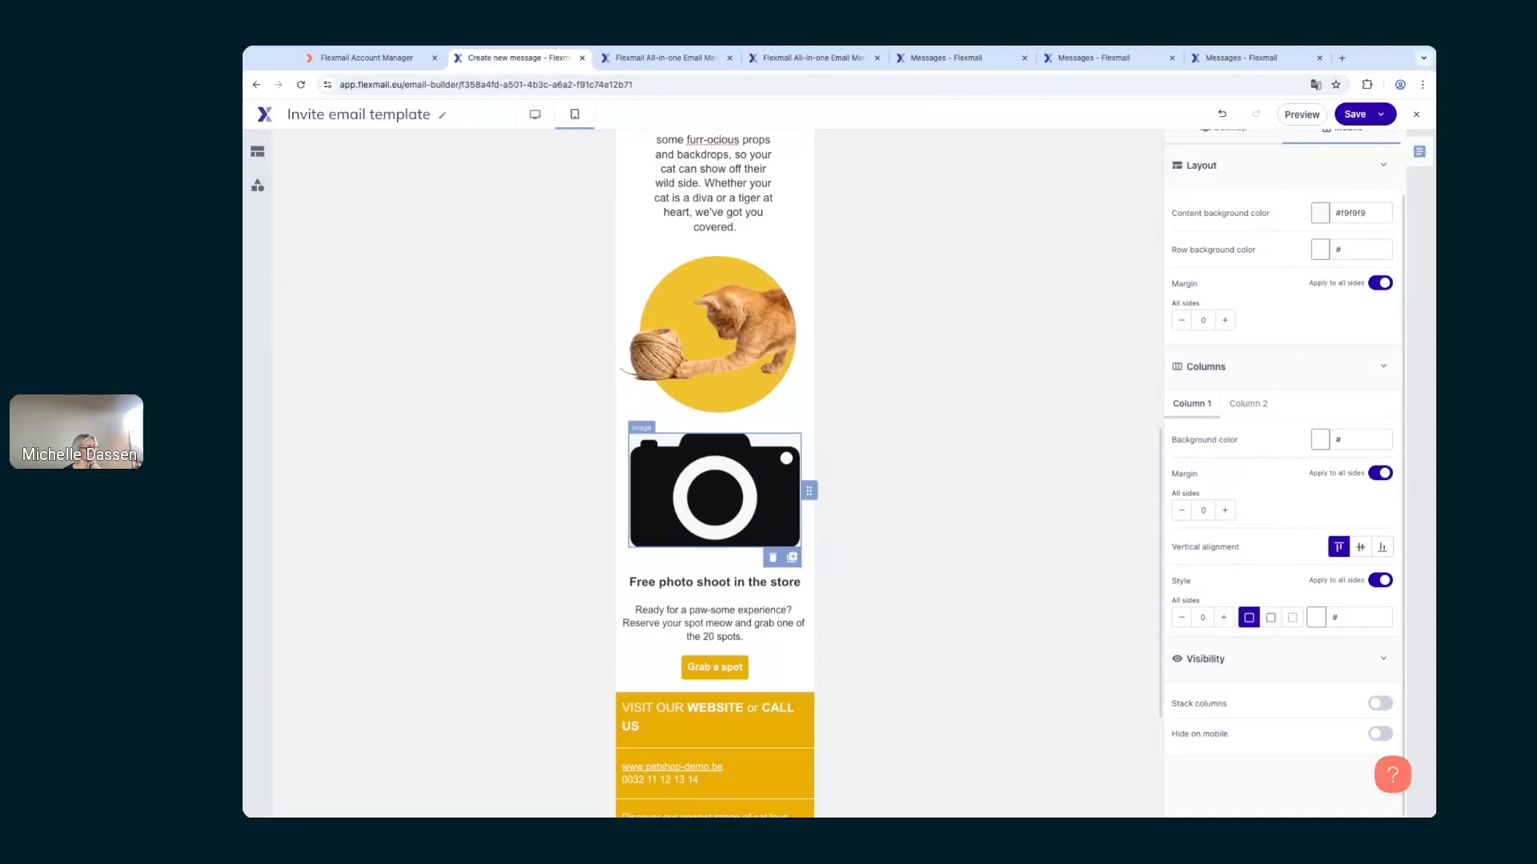
{"action": "left_click", "coordinate": [785, 452]}
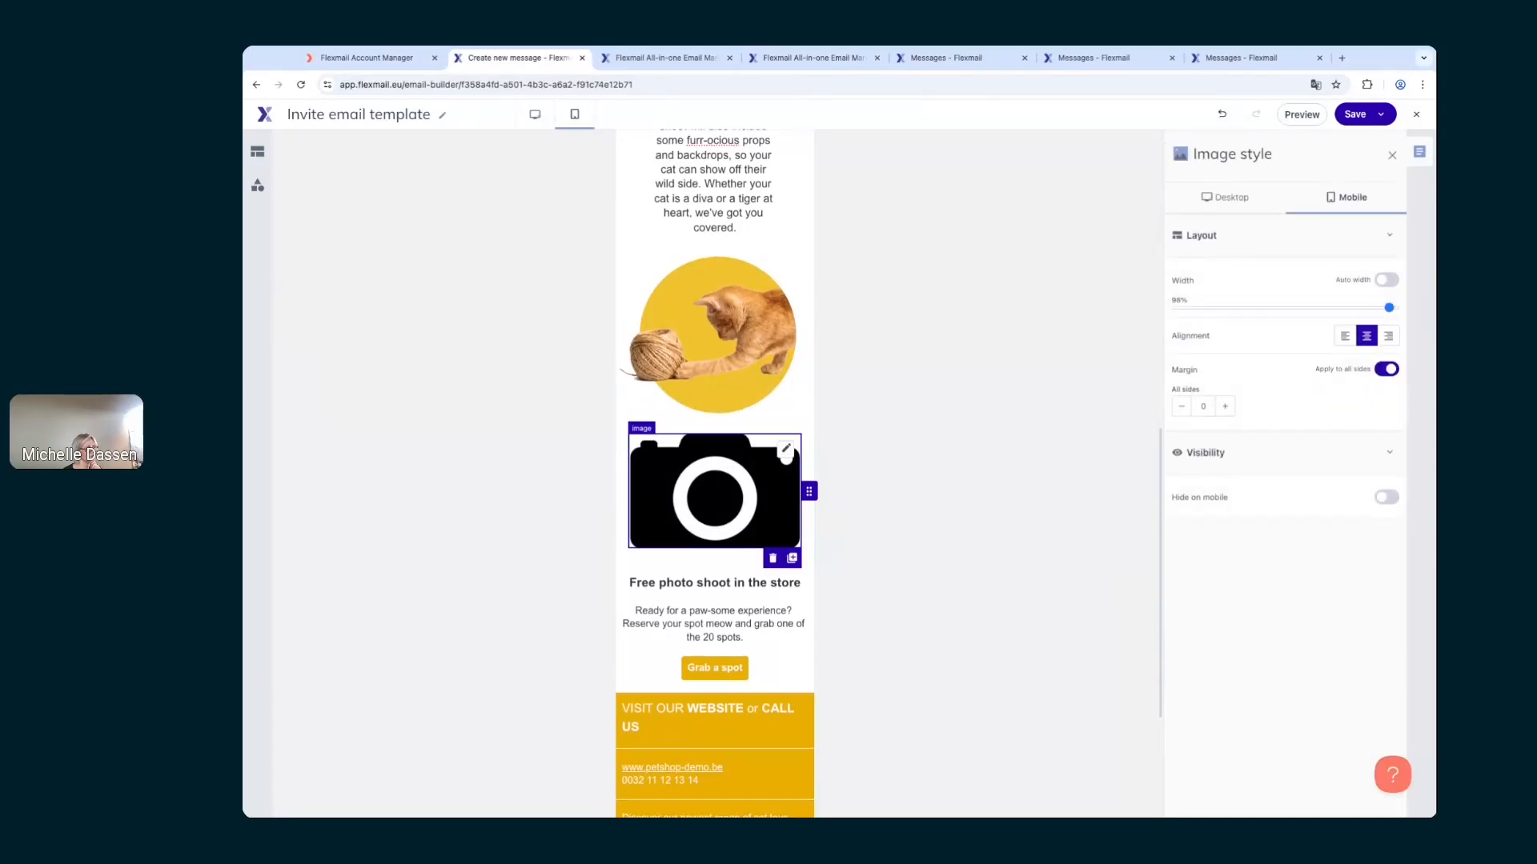
{"action": "left_click", "coordinate": [1385, 500]}
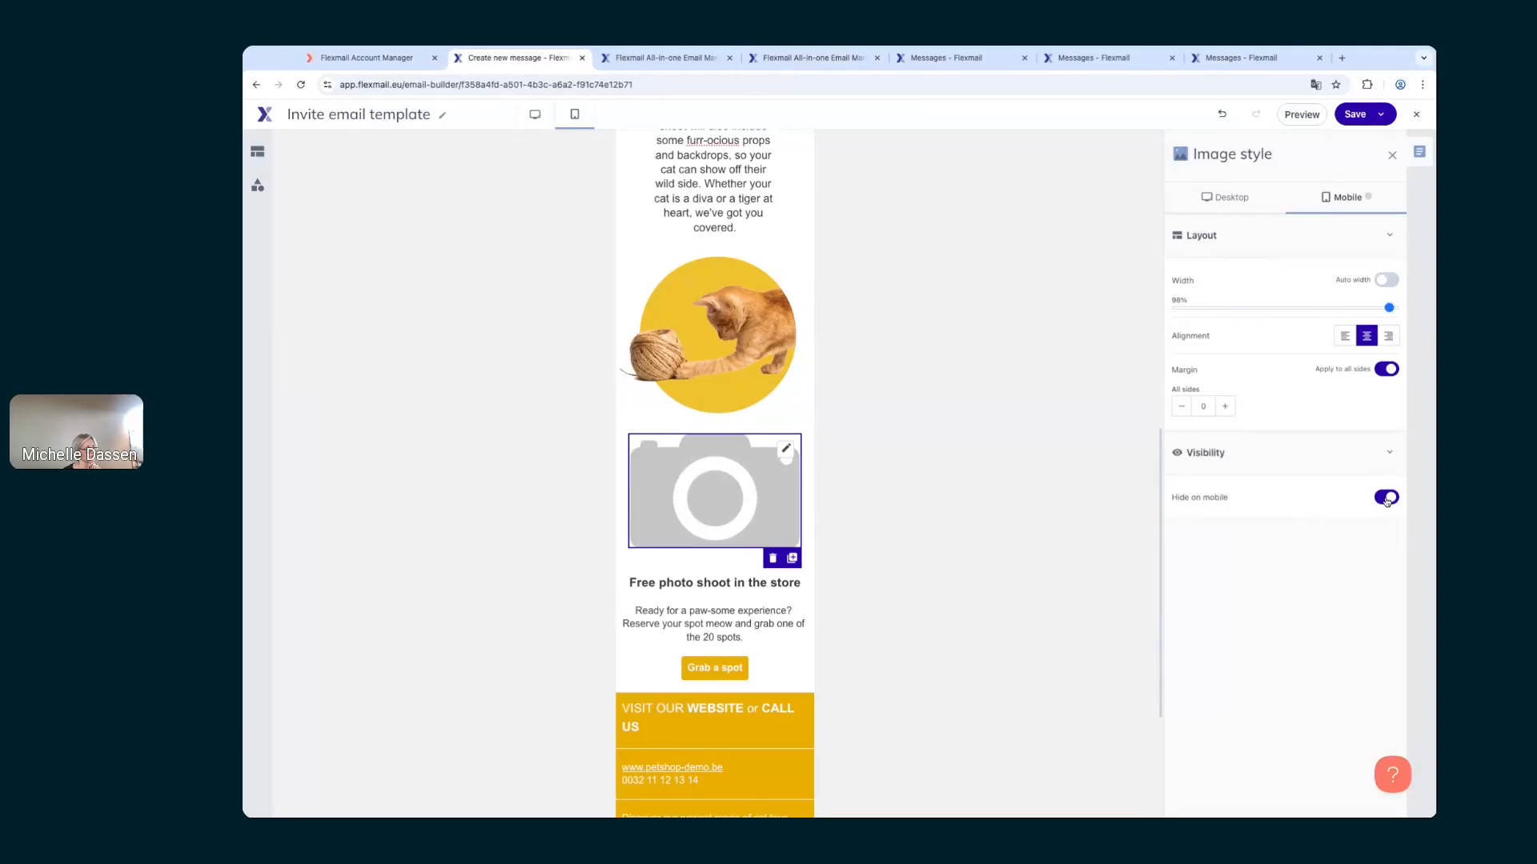
Step: Save the message and preview its mobile version
{"action": "left_click", "coordinate": [1354, 116]}
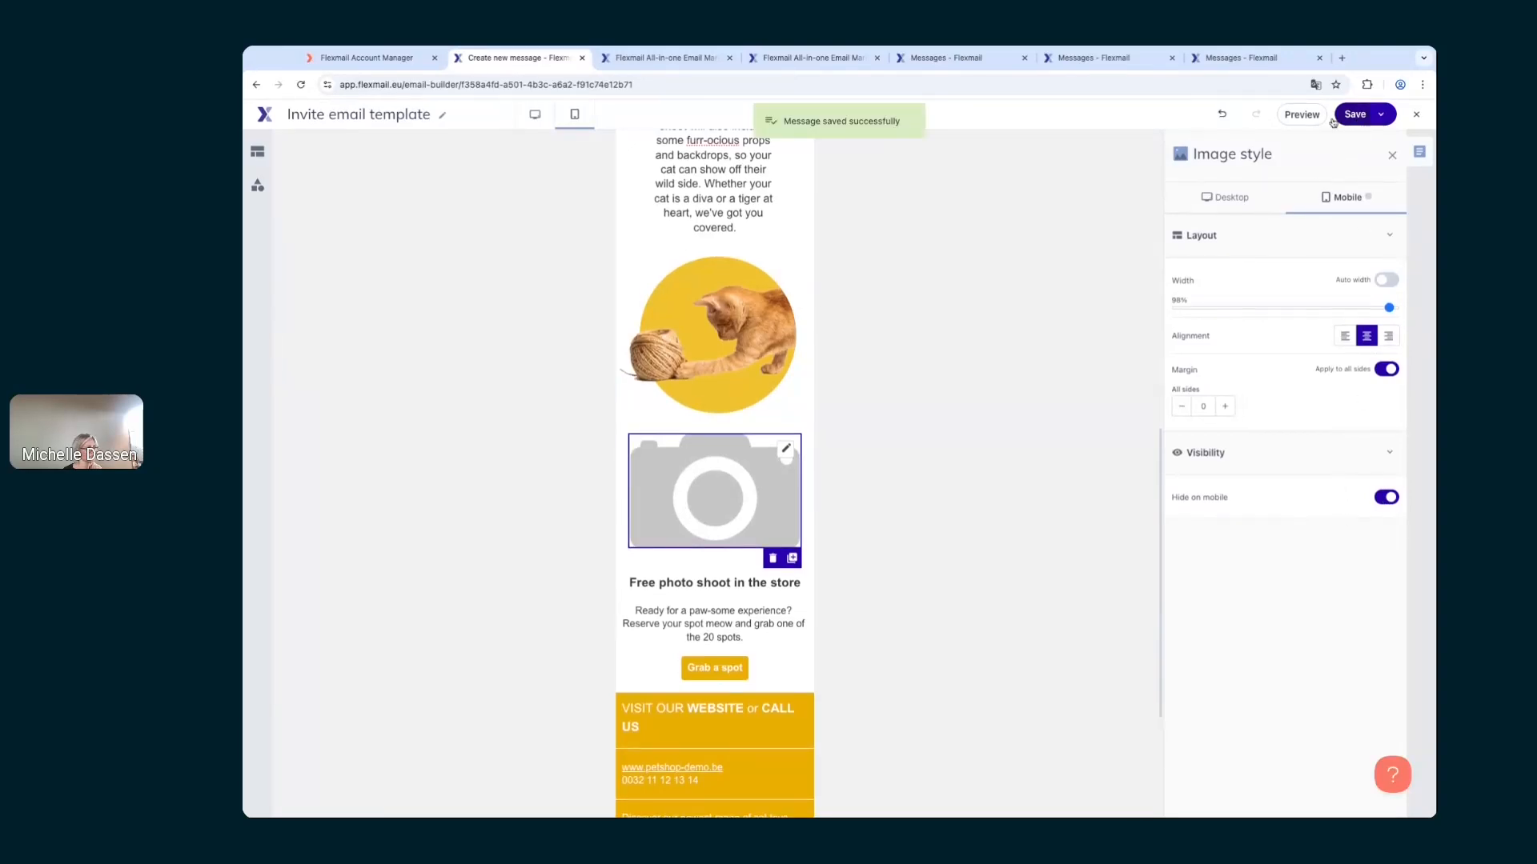
{"action": "left_click", "coordinate": [1290, 114]}
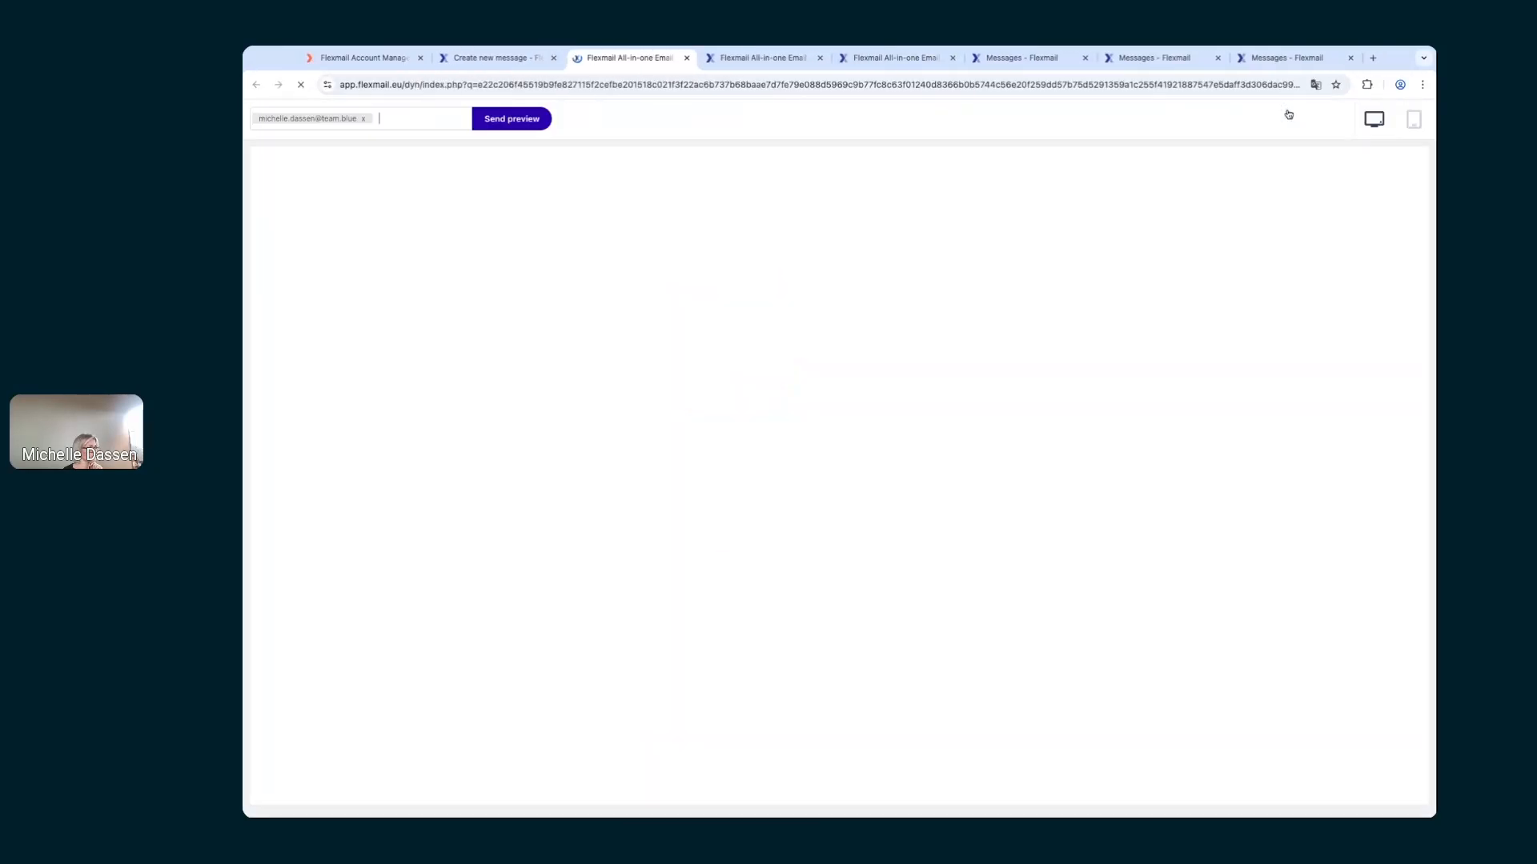
{"action": "left_click", "coordinate": [1411, 120]}
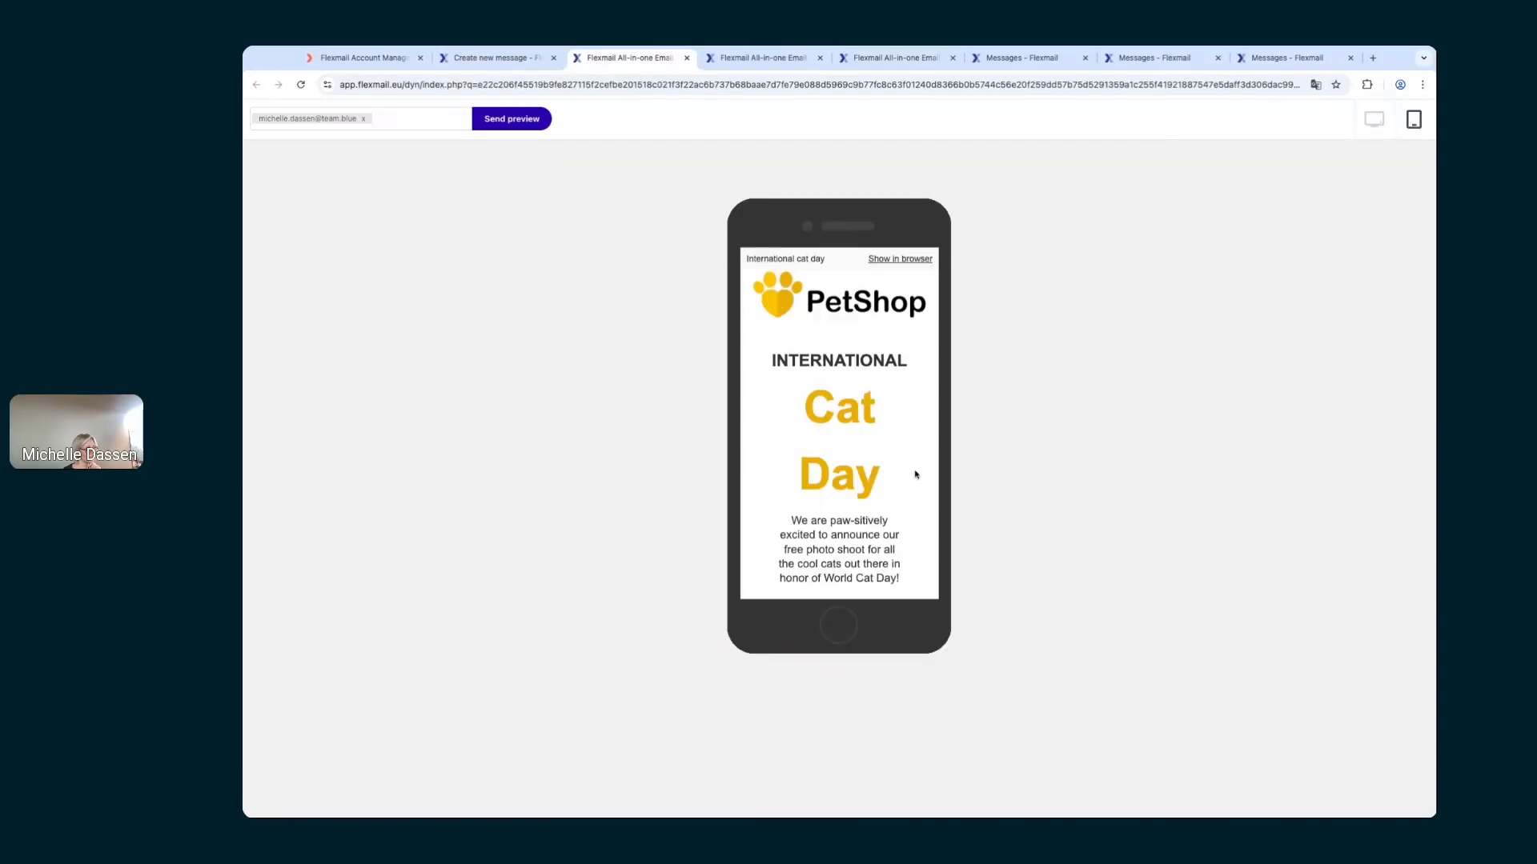
Step: Review the whole mobile preview of the cat day invitation, from the header down to the footer and back up
{"action": "scroll", "coordinate": [915, 473], "scroll_direction": "down", "scroll_amount": 2}
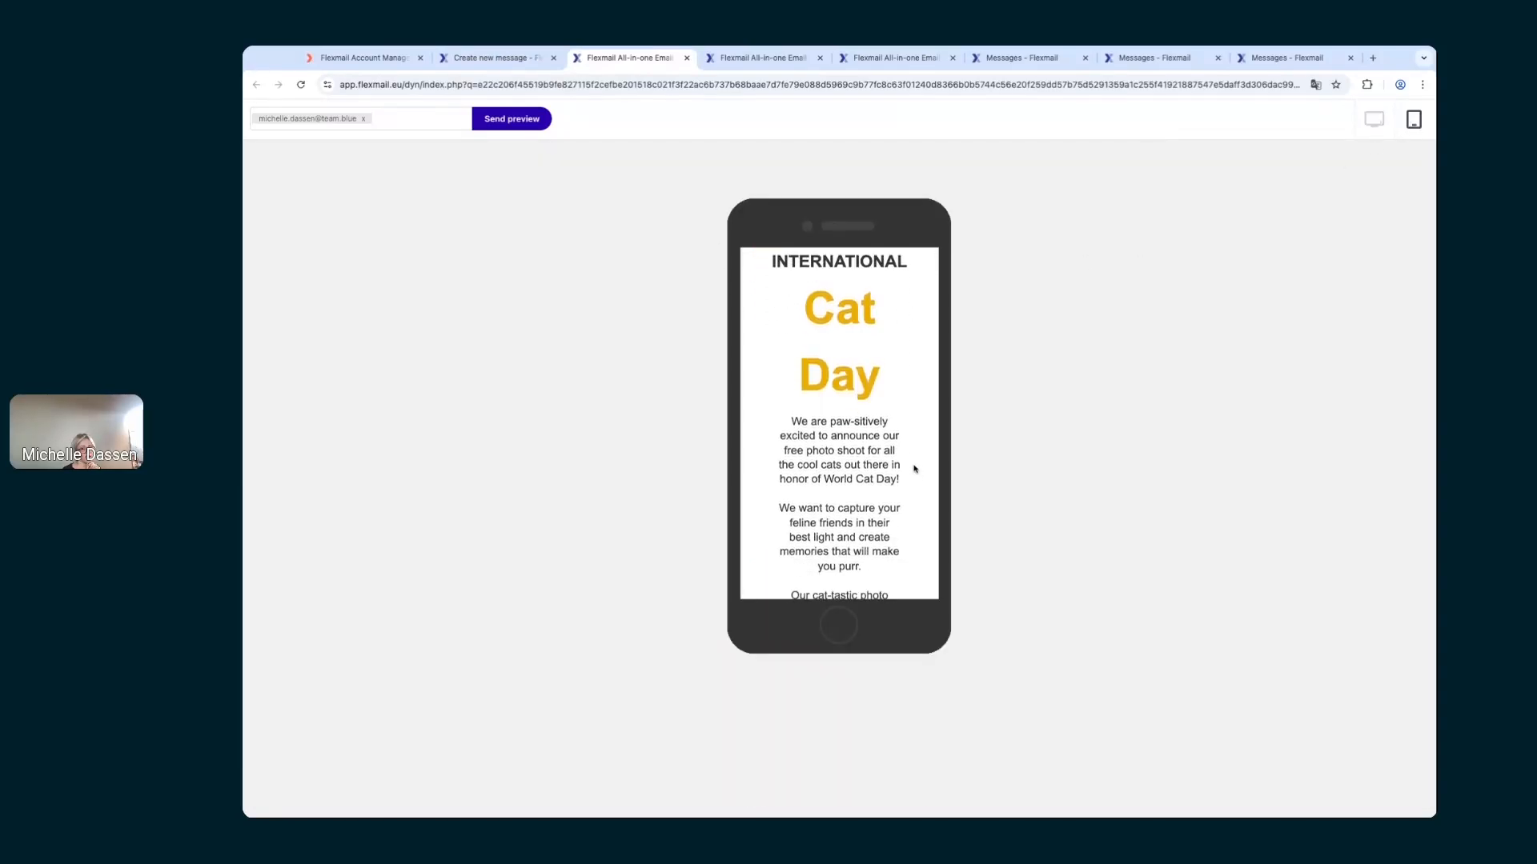
{"action": "scroll", "coordinate": [838, 424], "scroll_direction": "down", "scroll_amount": 1}
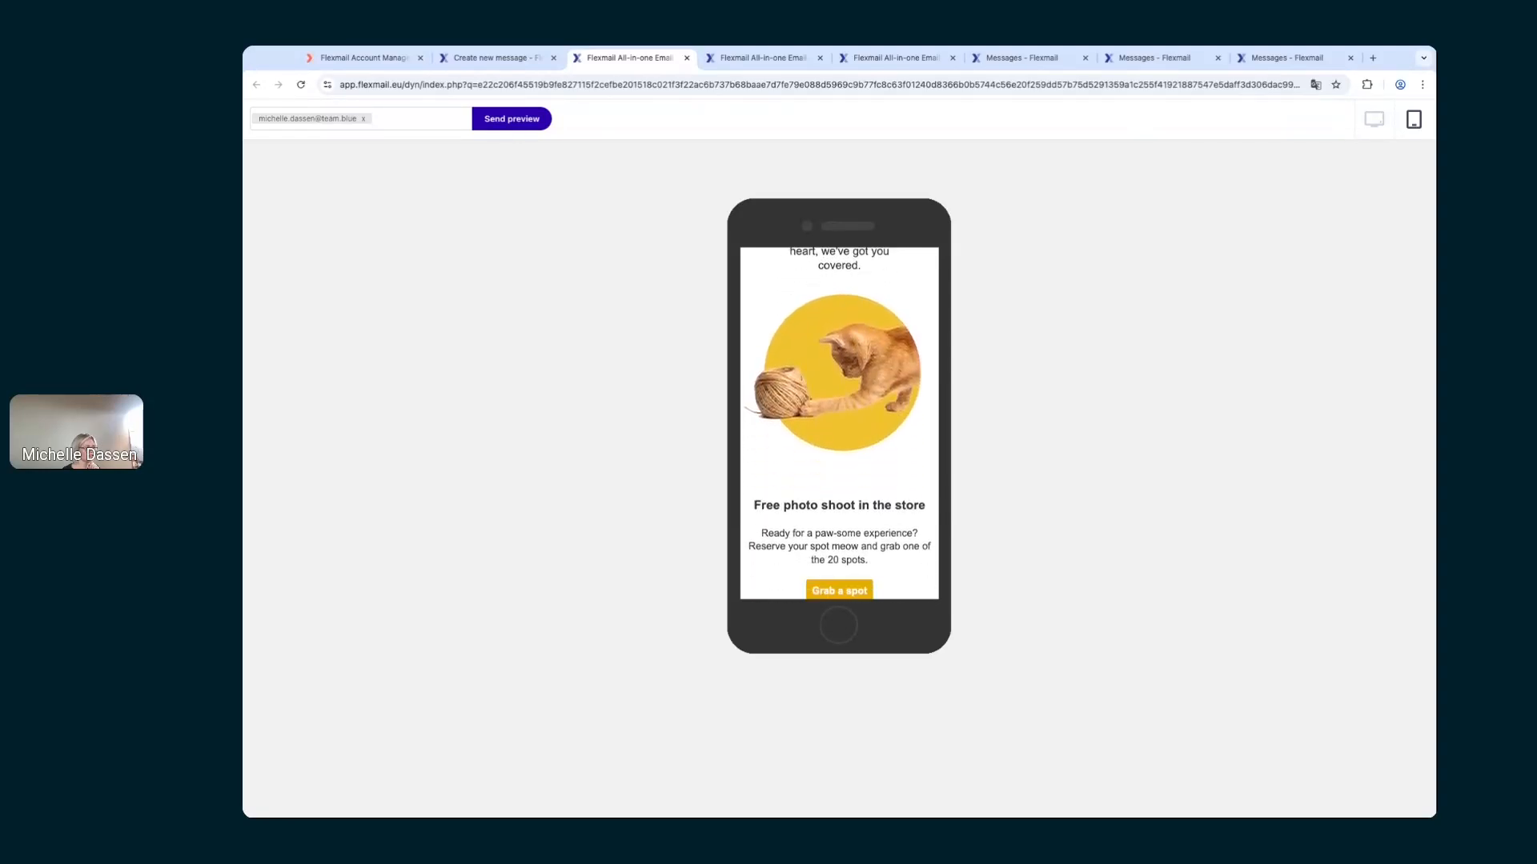
{"action": "scroll", "coordinate": [839, 424], "scroll_direction": "down", "scroll_amount": 3}
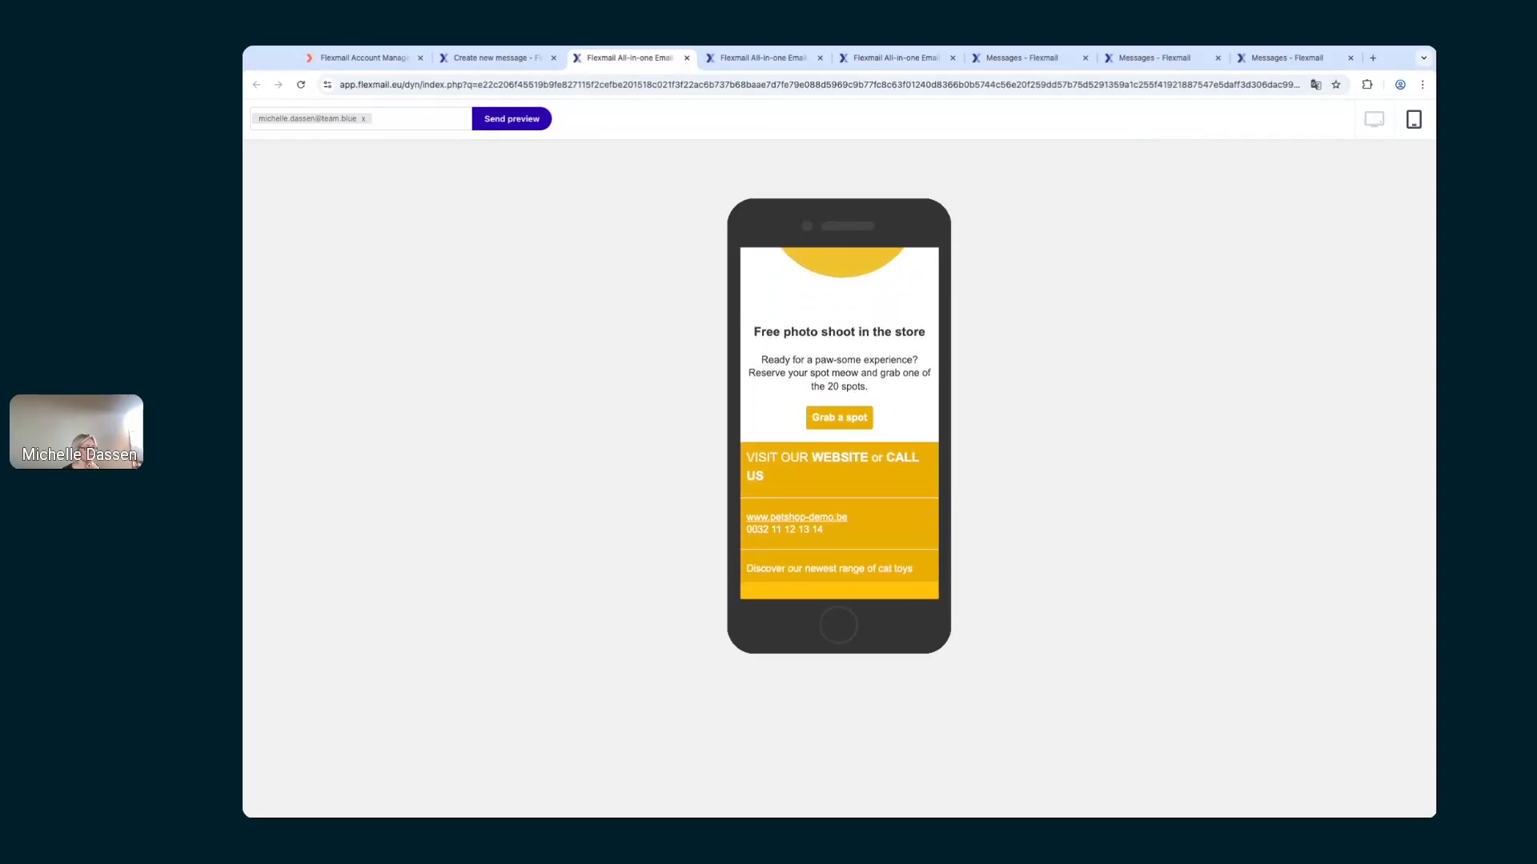
{"action": "scroll", "coordinate": [838, 425], "scroll_direction": "down", "scroll_amount": 4}
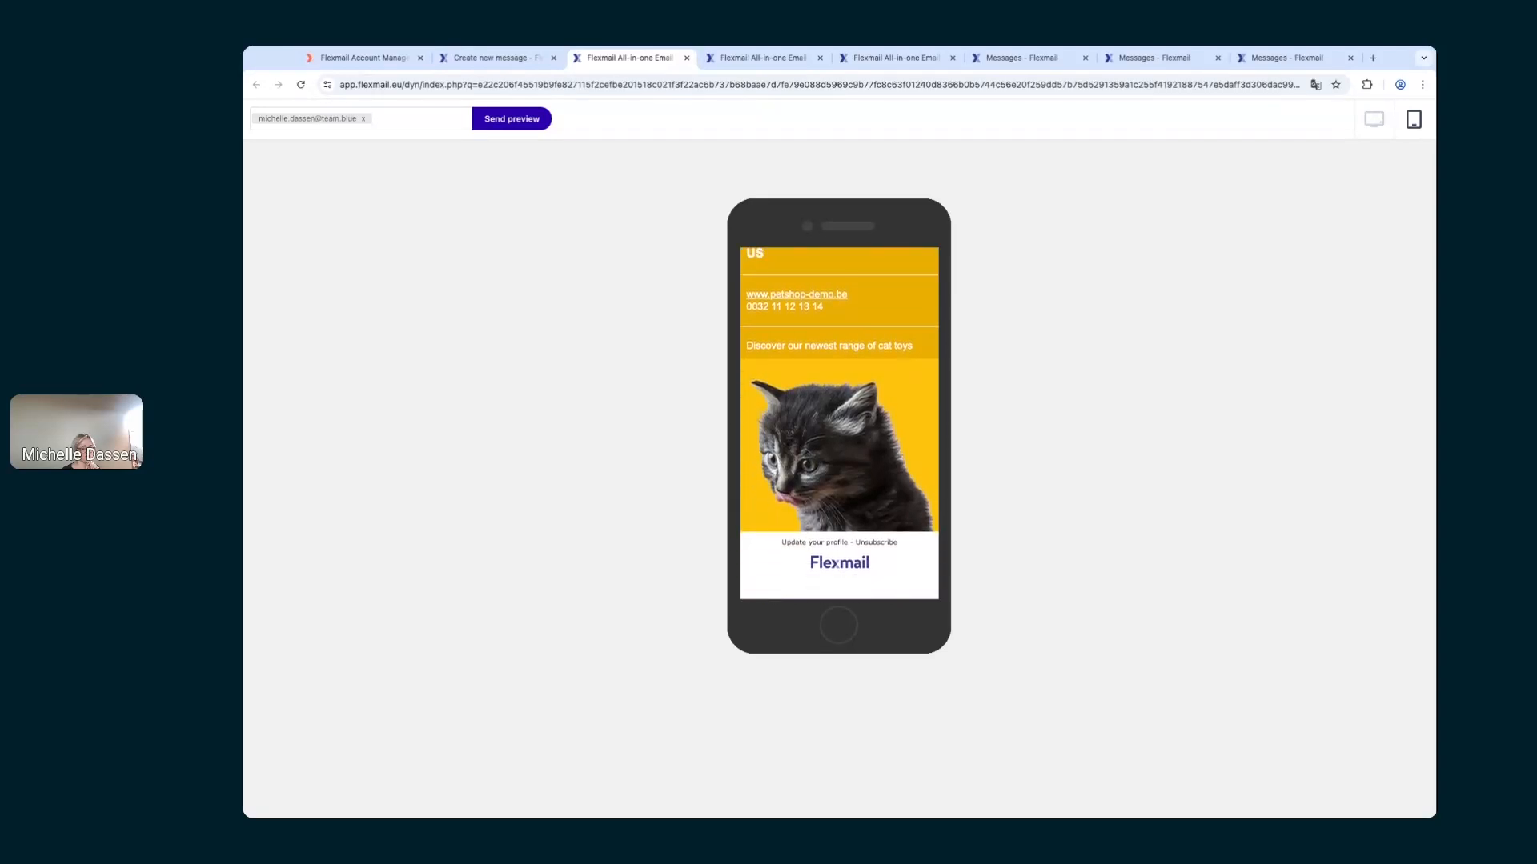
{"action": "scroll", "coordinate": [838, 424], "scroll_direction": "up", "scroll_amount": 6}
{"action": "scroll", "coordinate": [839, 424], "scroll_direction": "up", "scroll_amount": 10}
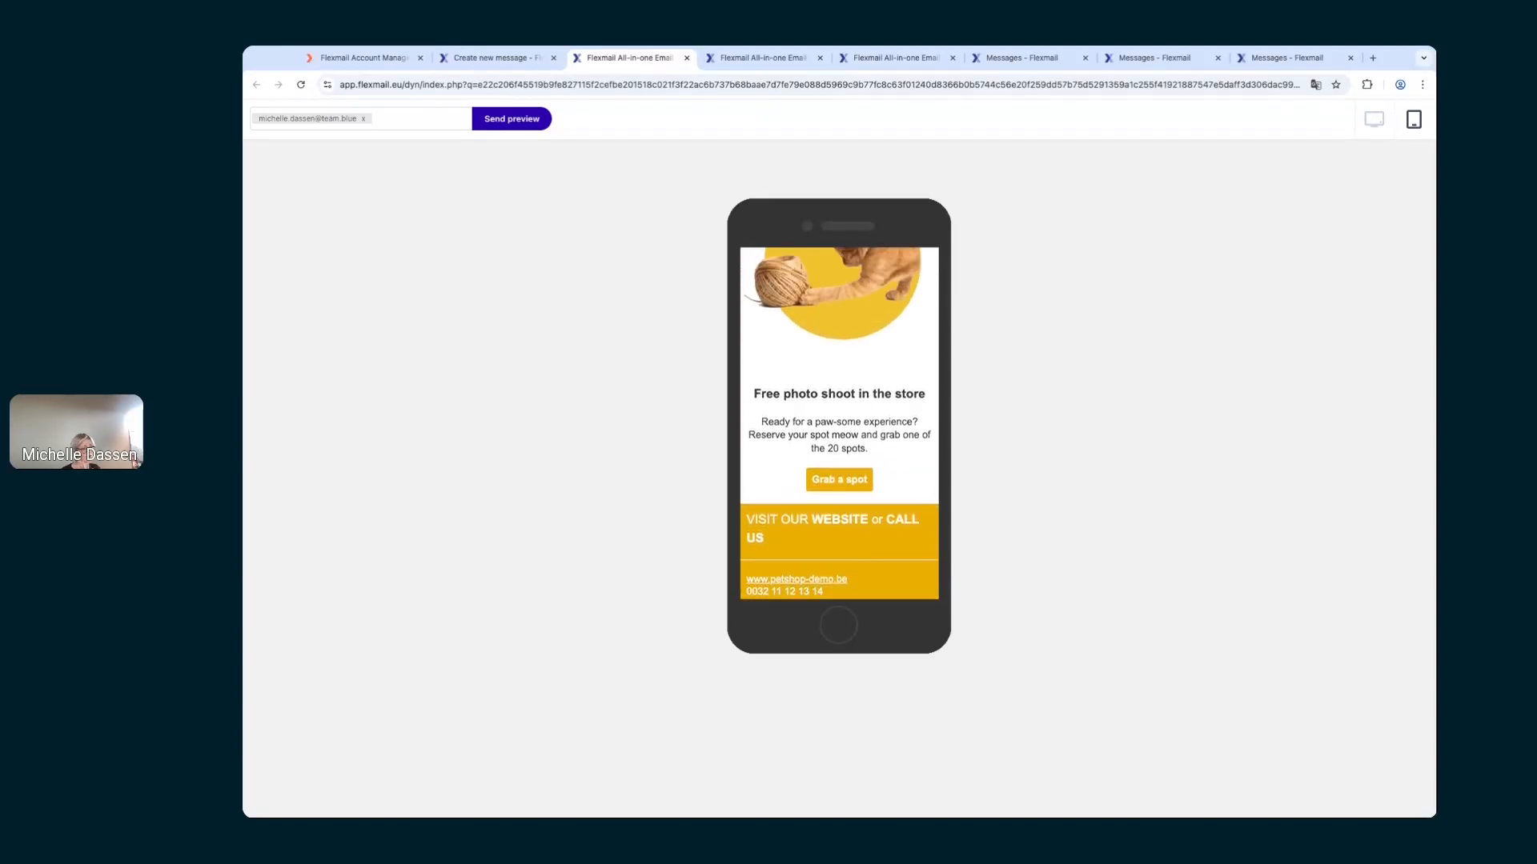
{"action": "scroll", "coordinate": [839, 424], "scroll_direction": "up", "scroll_amount": 5}
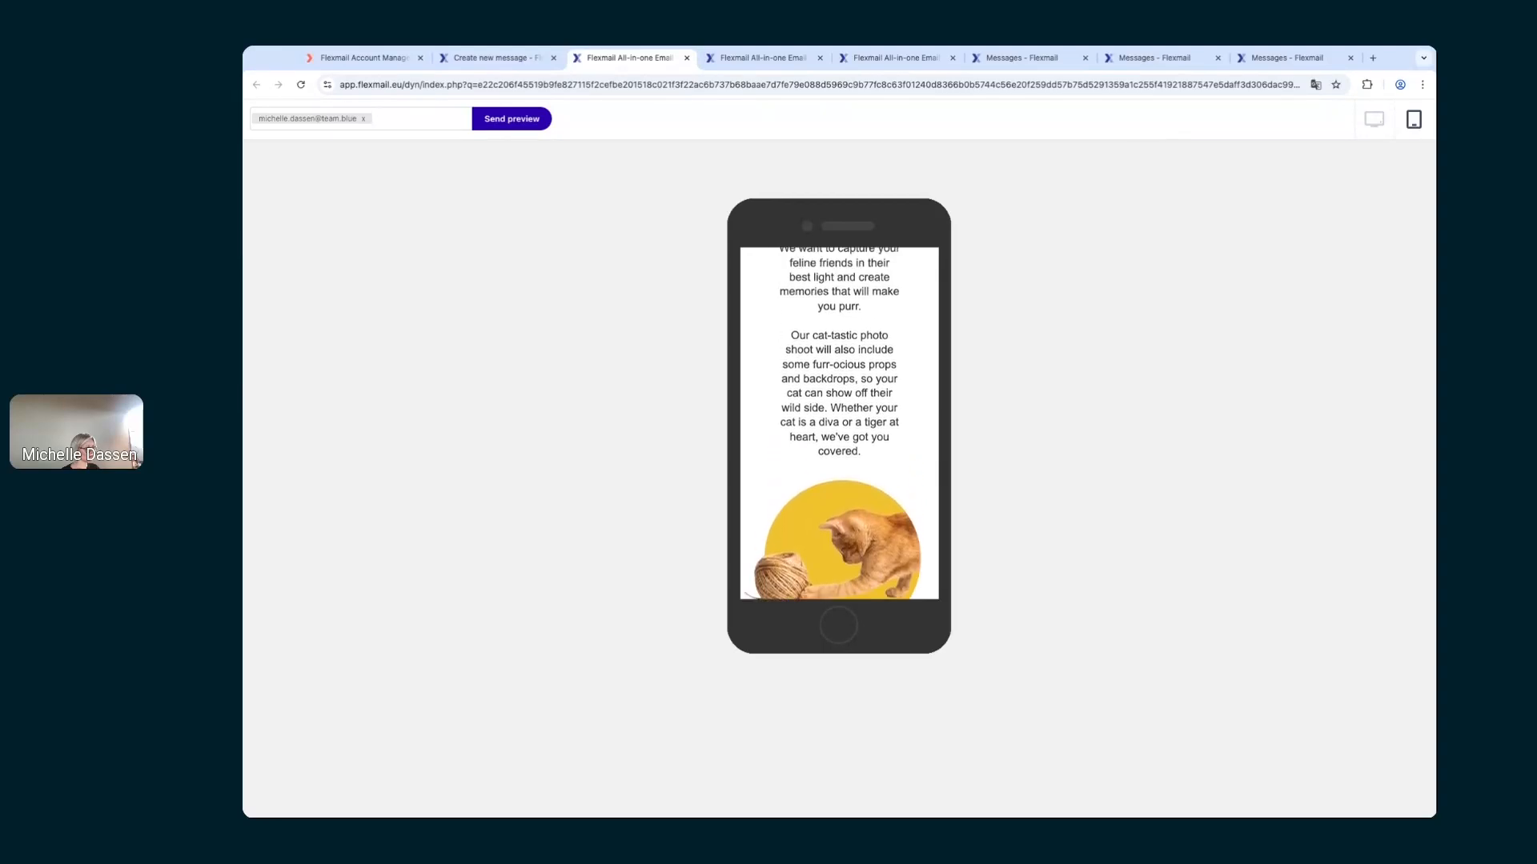
{"action": "scroll", "coordinate": [839, 424], "scroll_direction": "up", "scroll_amount": 1}
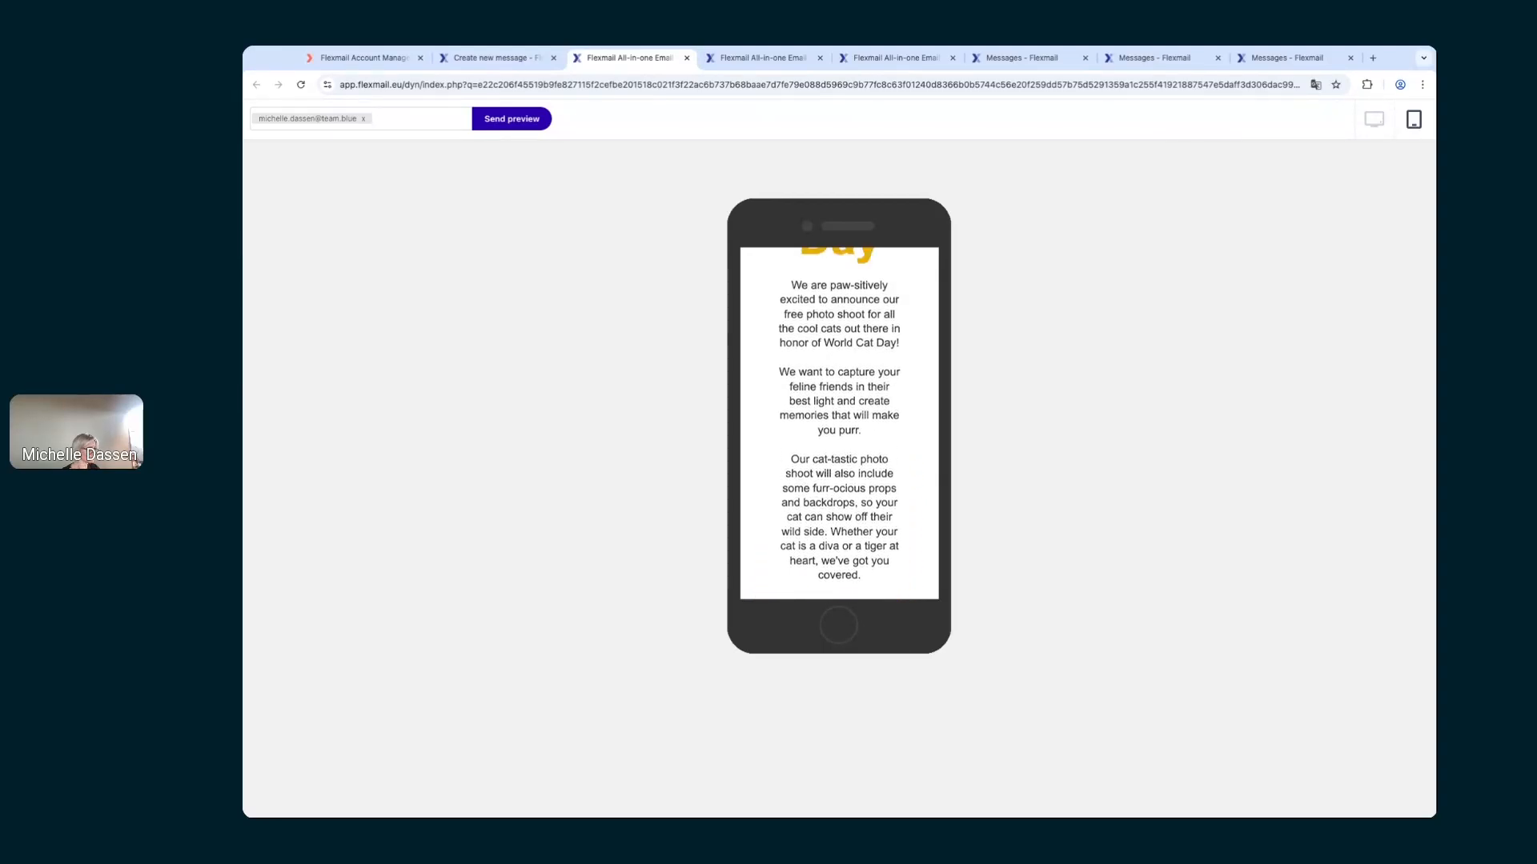
Step: Save the message in the email builder as a template named "Invite template cats"
{"action": "left_click", "coordinate": [528, 68]}
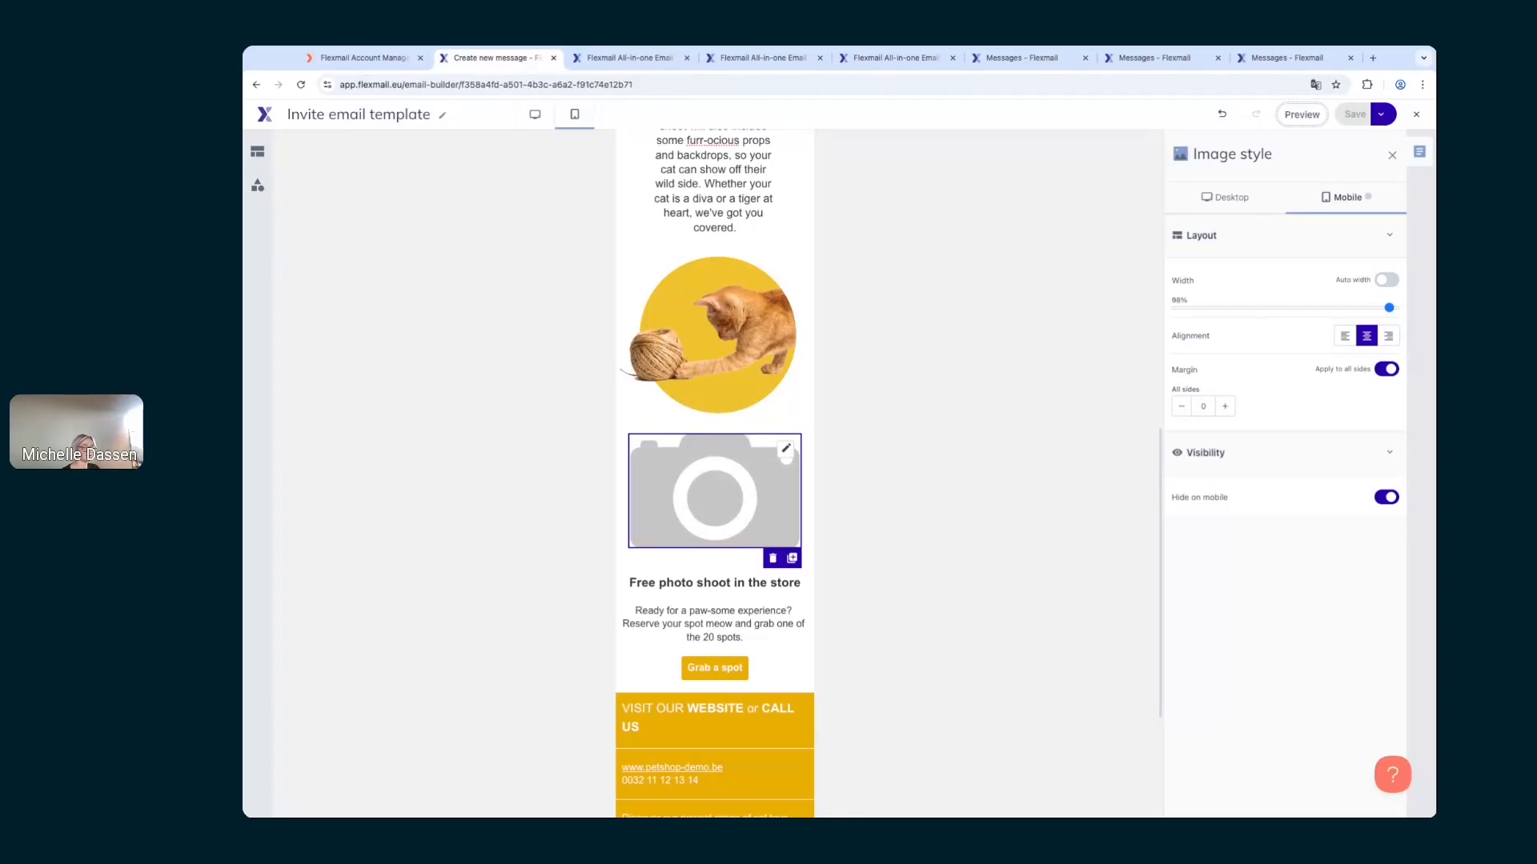
{"action": "left_click", "coordinate": [1375, 116]}
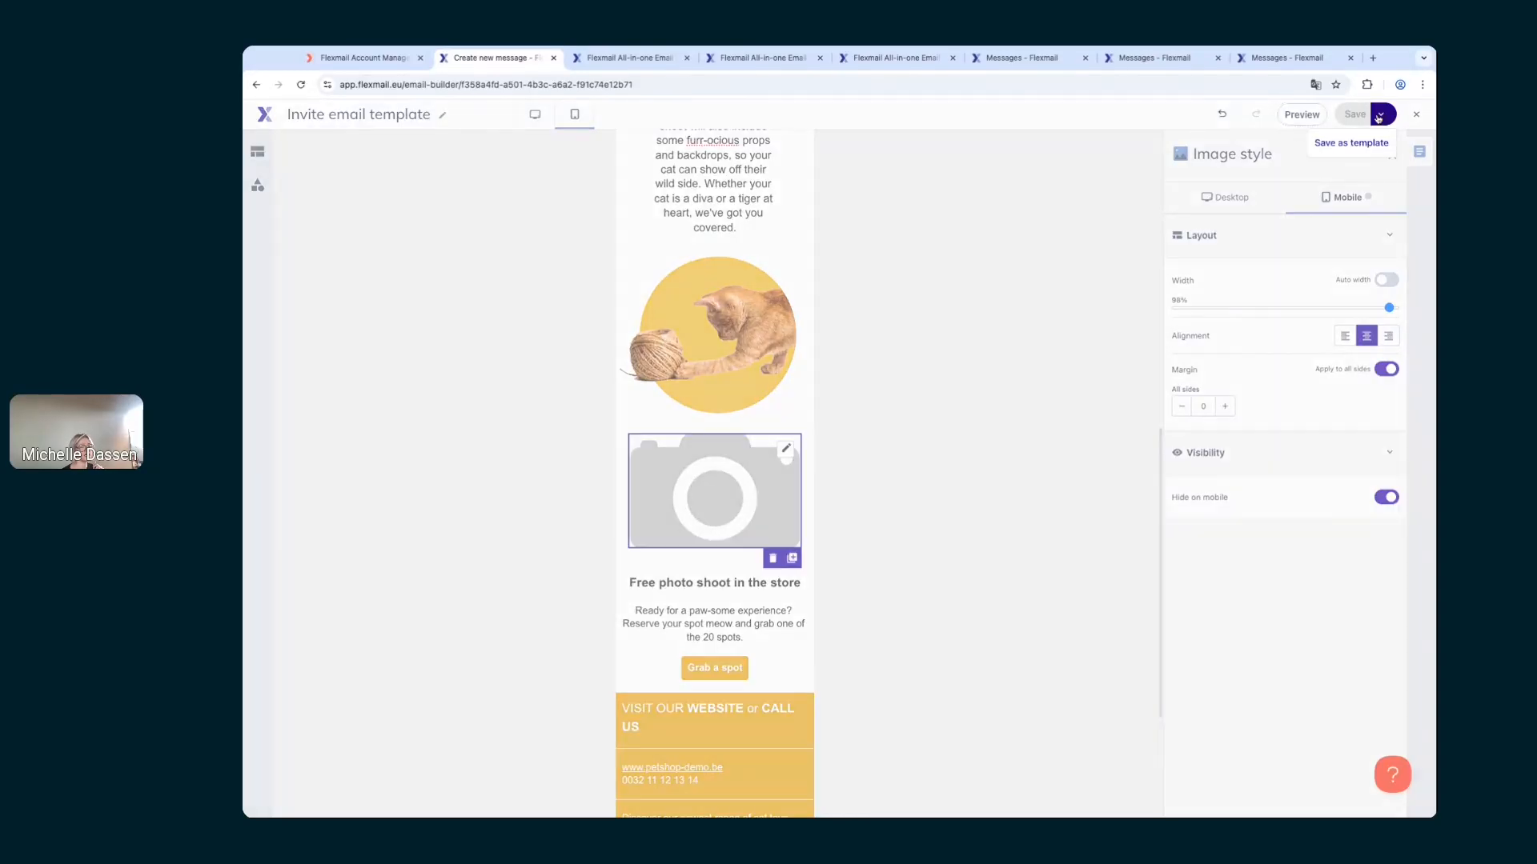
{"action": "left_click", "coordinate": [1349, 144]}
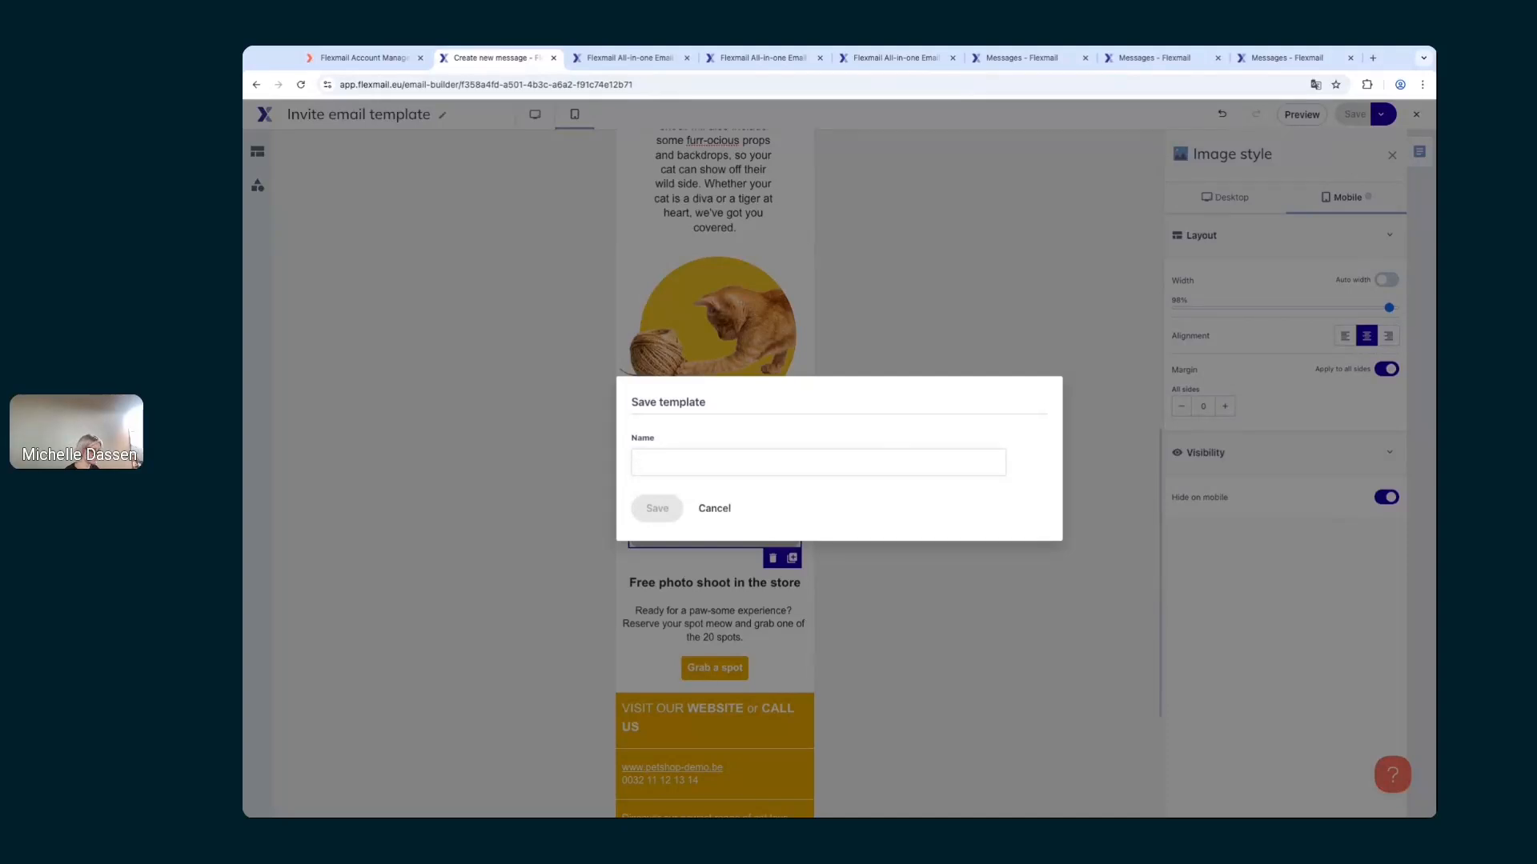
{"action": "type", "text": "Invite te"}
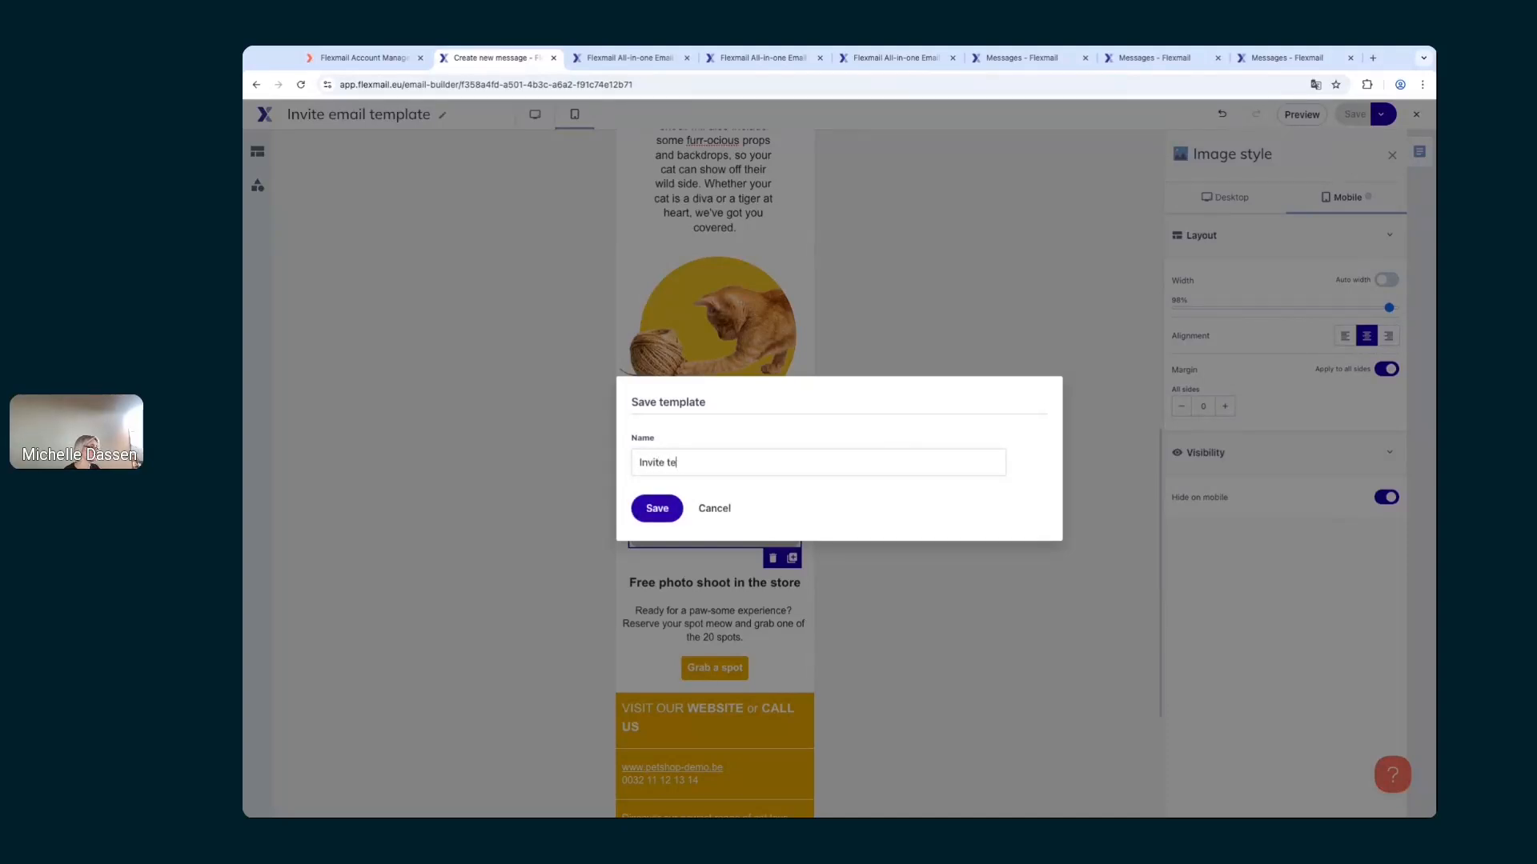
{"action": "type", "text": "mplate cats"}
{"action": "left_click", "coordinate": [656, 513]}
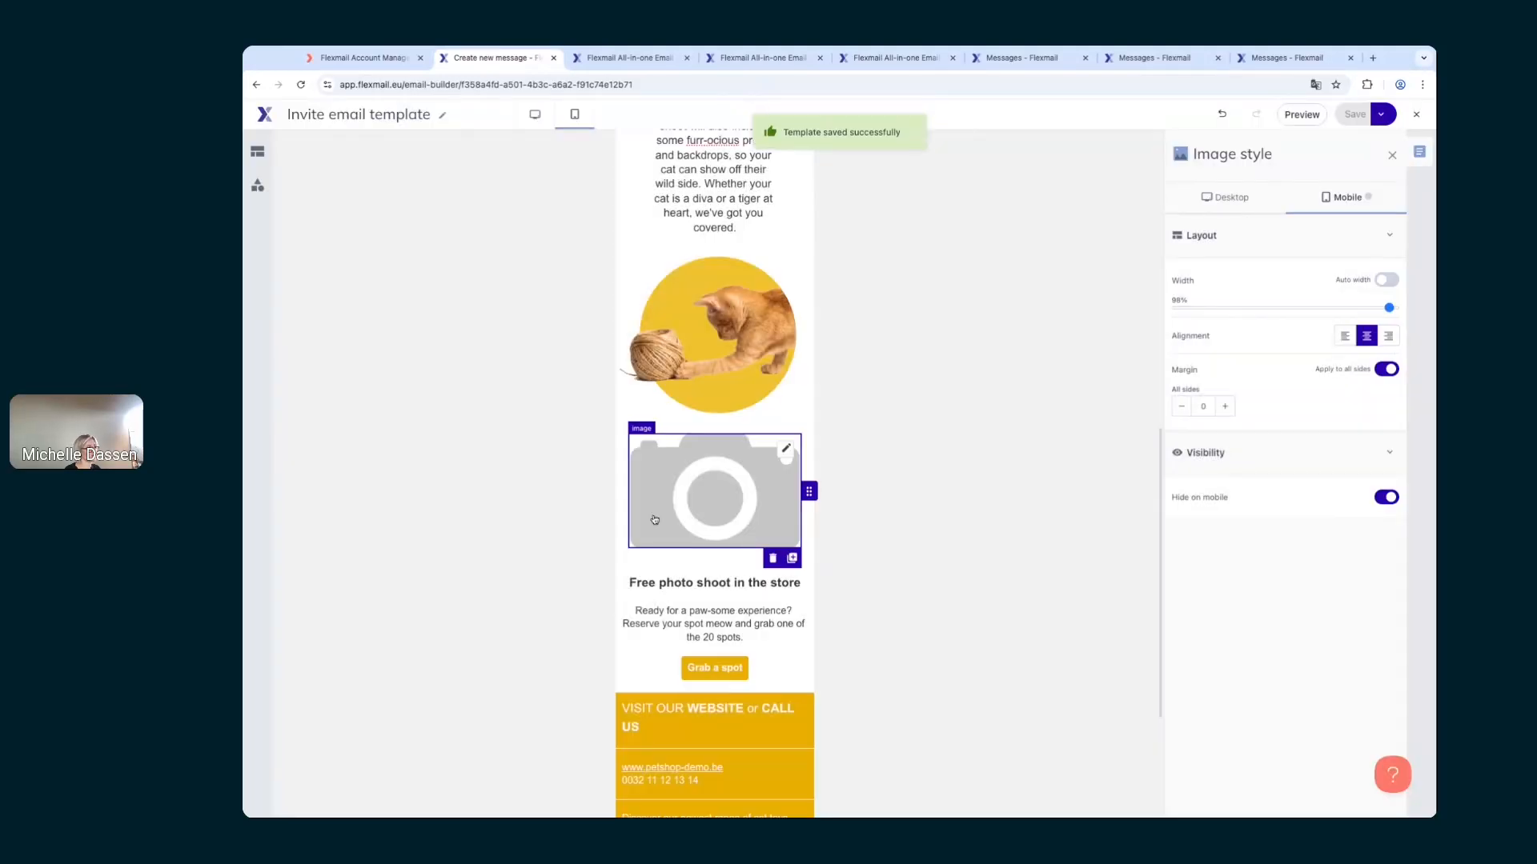
Step: Leave the builder, preview "Invite template cats" from the own templates for a new Email Builder message, and cancel the new message
{"action": "left_click", "coordinate": [1416, 114]}
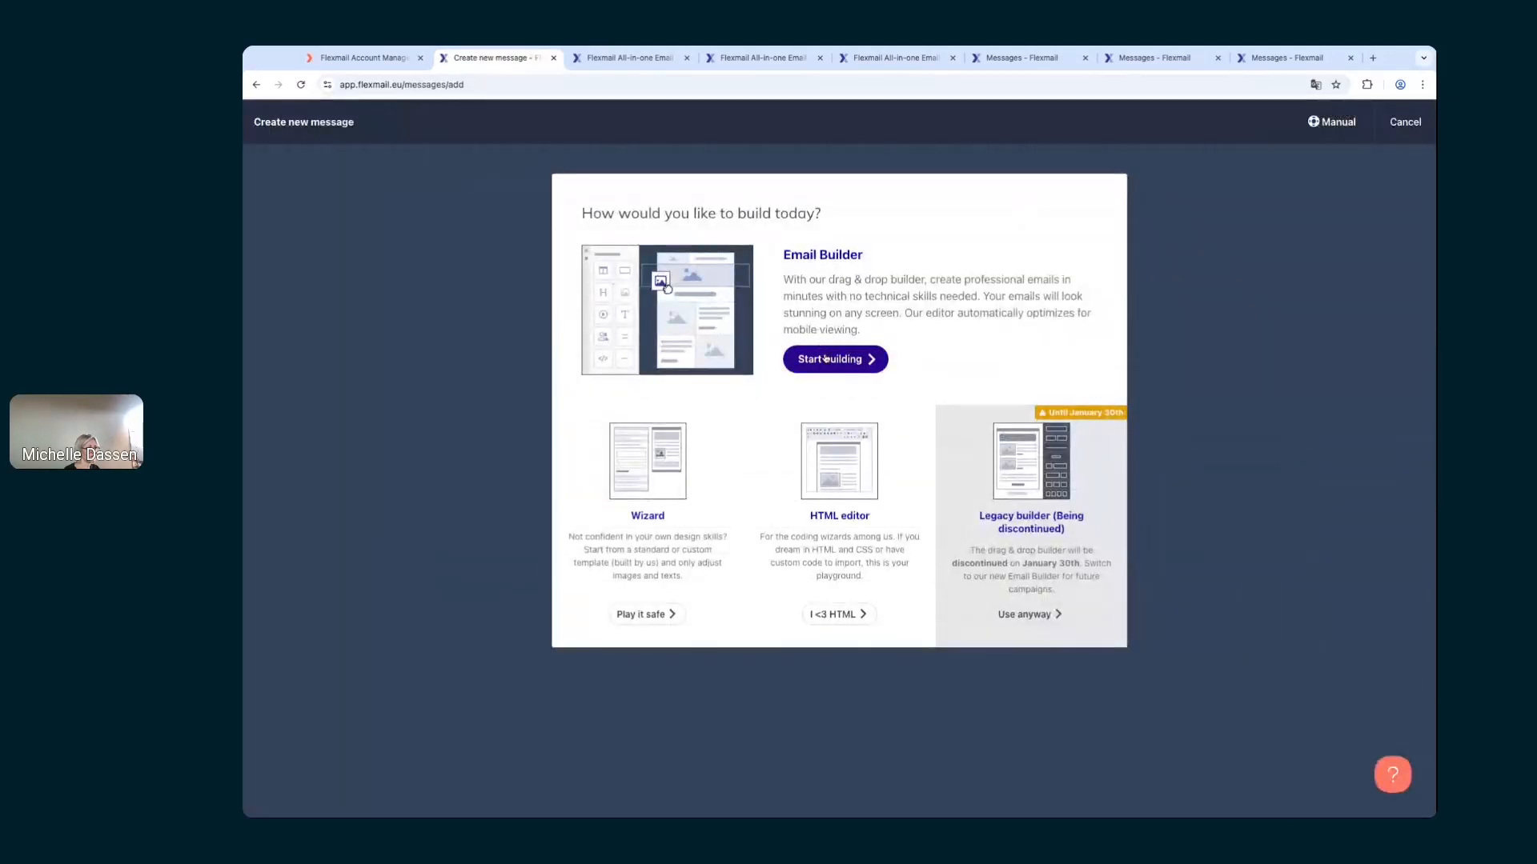
{"action": "left_click", "coordinate": [825, 359]}
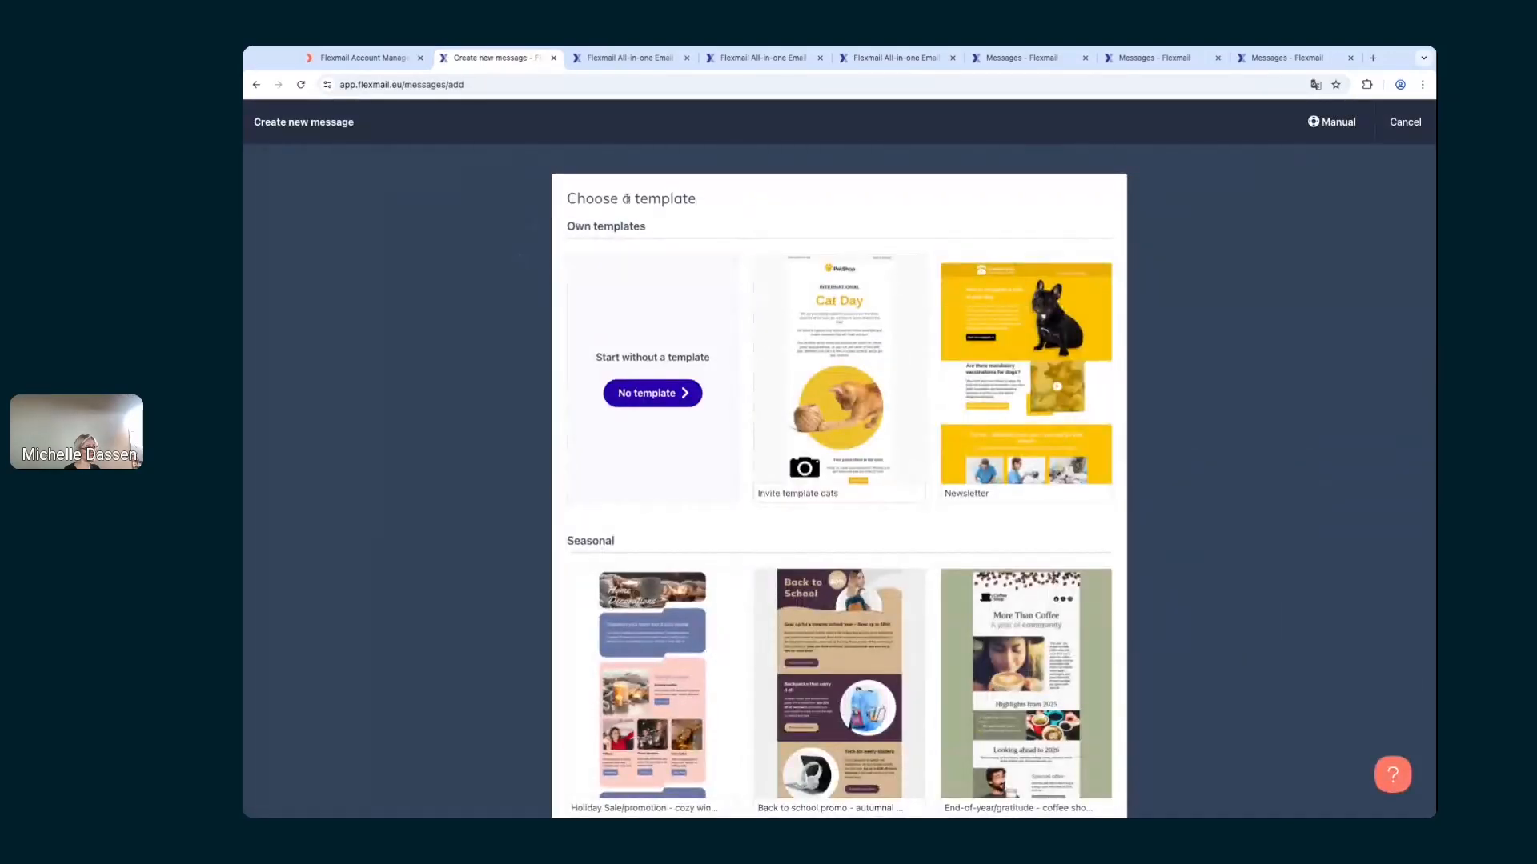
{"action": "mouse_move", "coordinate": [860, 444]}
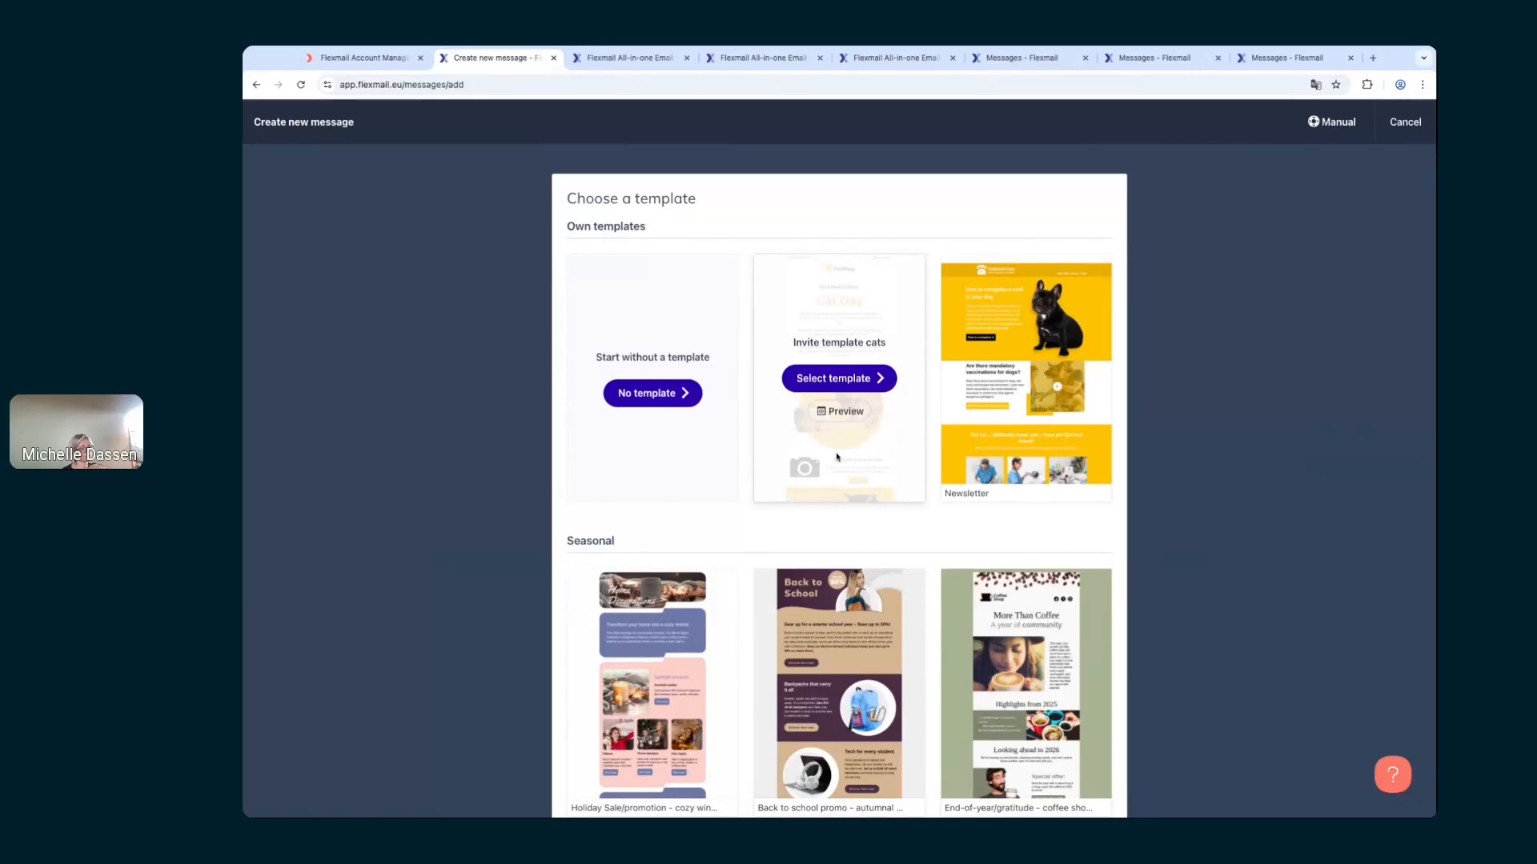
{"action": "left_click", "coordinate": [840, 421]}
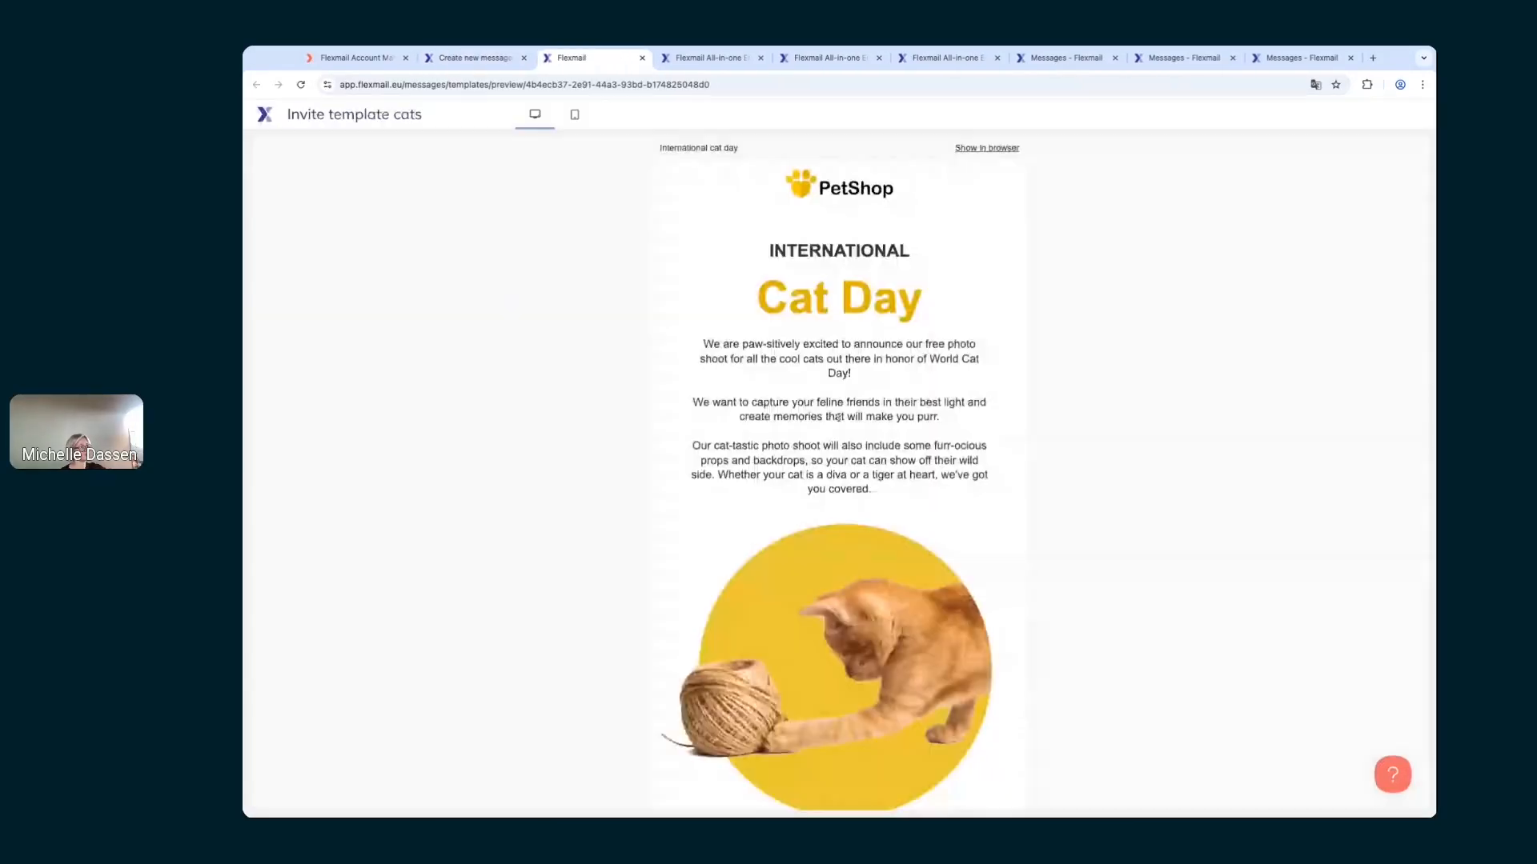
{"action": "left_click", "coordinate": [475, 58]}
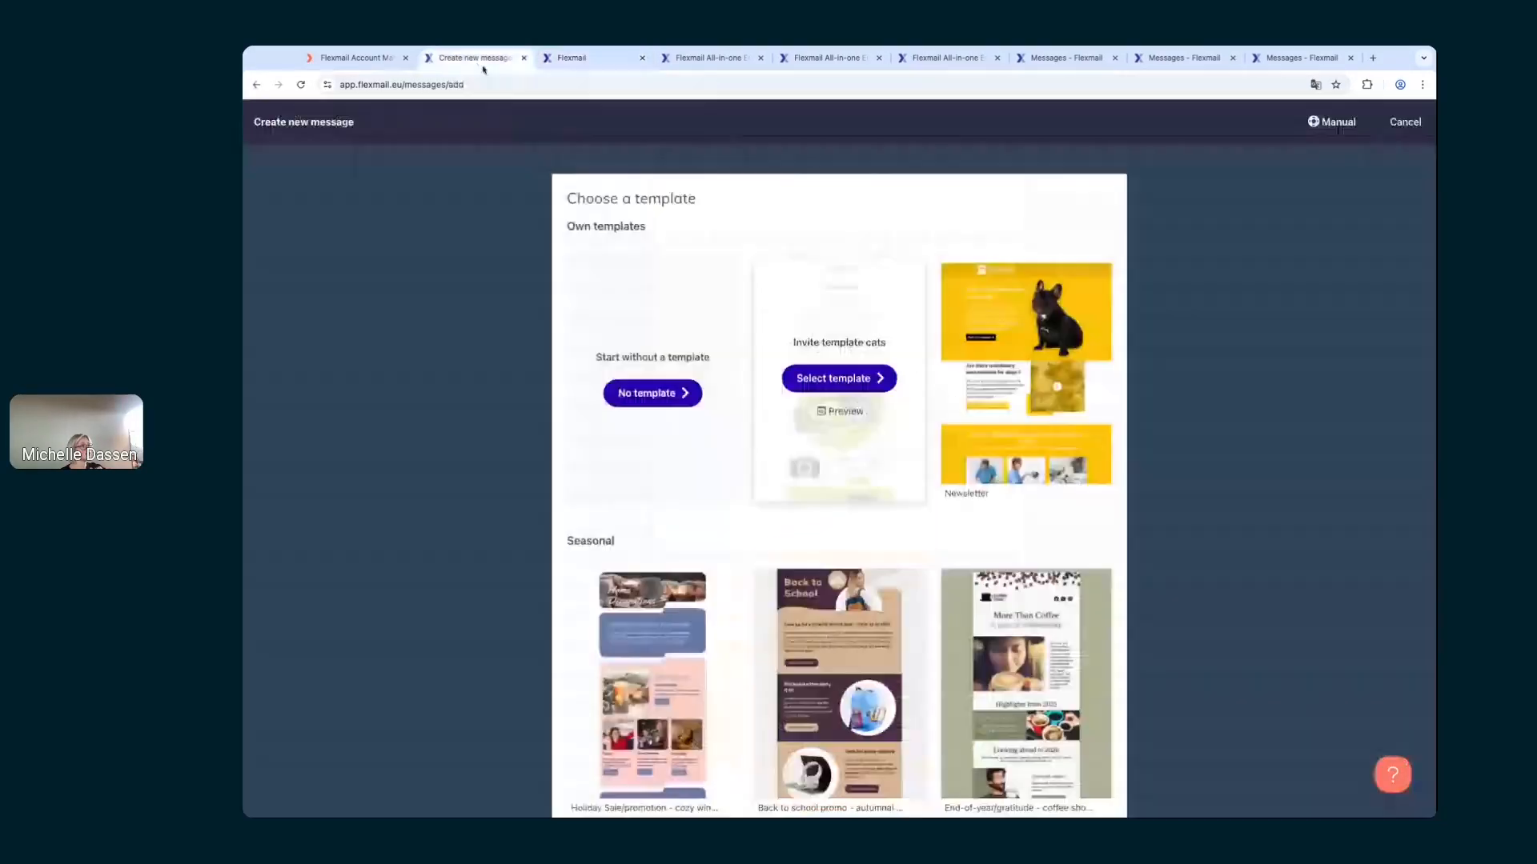
{"action": "left_click", "coordinate": [1405, 123]}
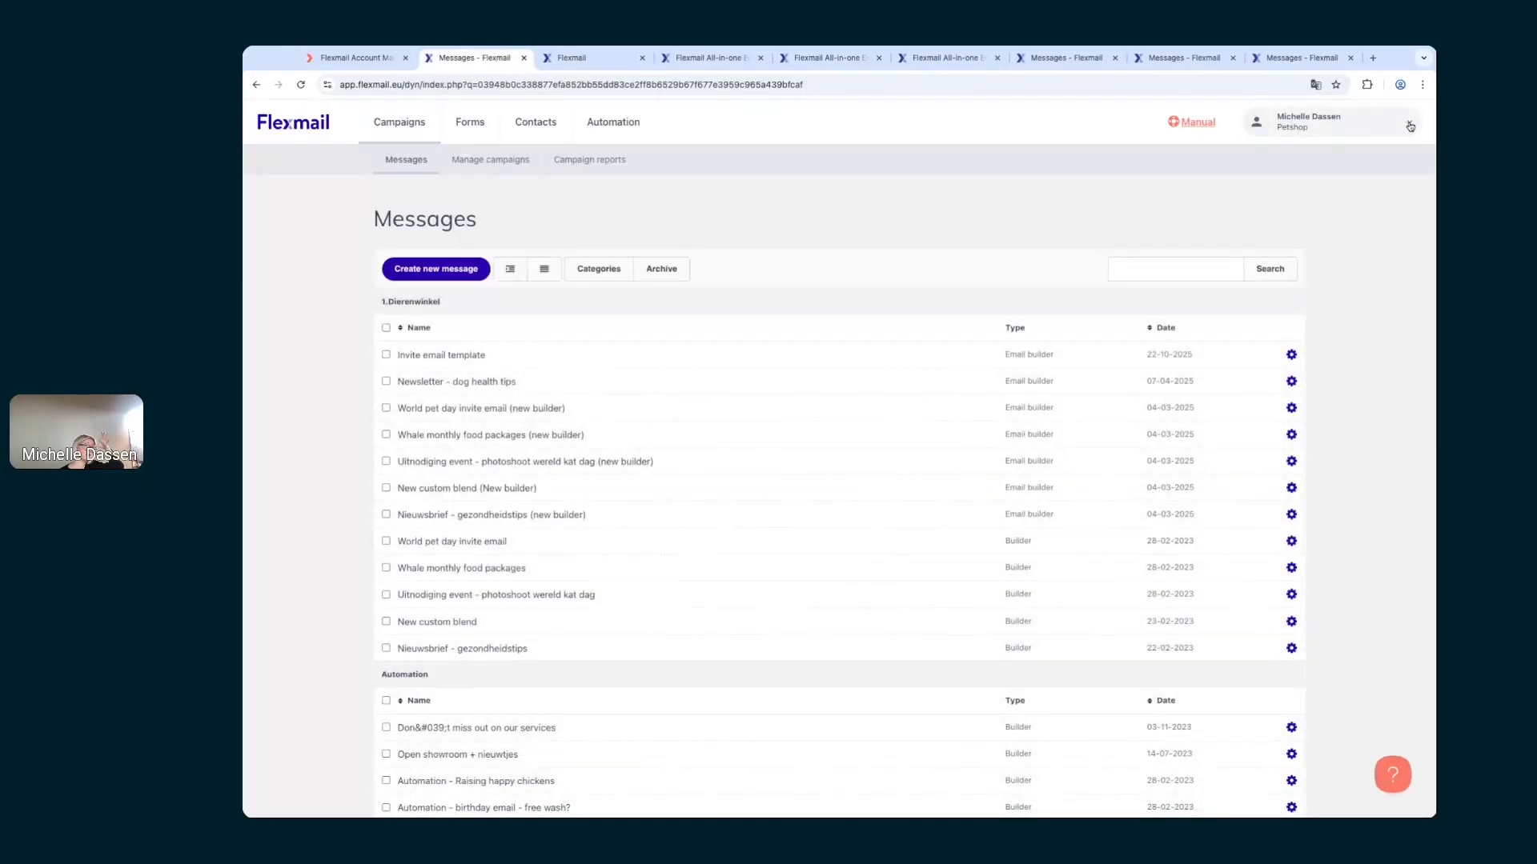
Step: Open the template management page in the account settings and enlarge the thumbnail of "Invite template cats"
{"action": "left_click", "coordinate": [1411, 125]}
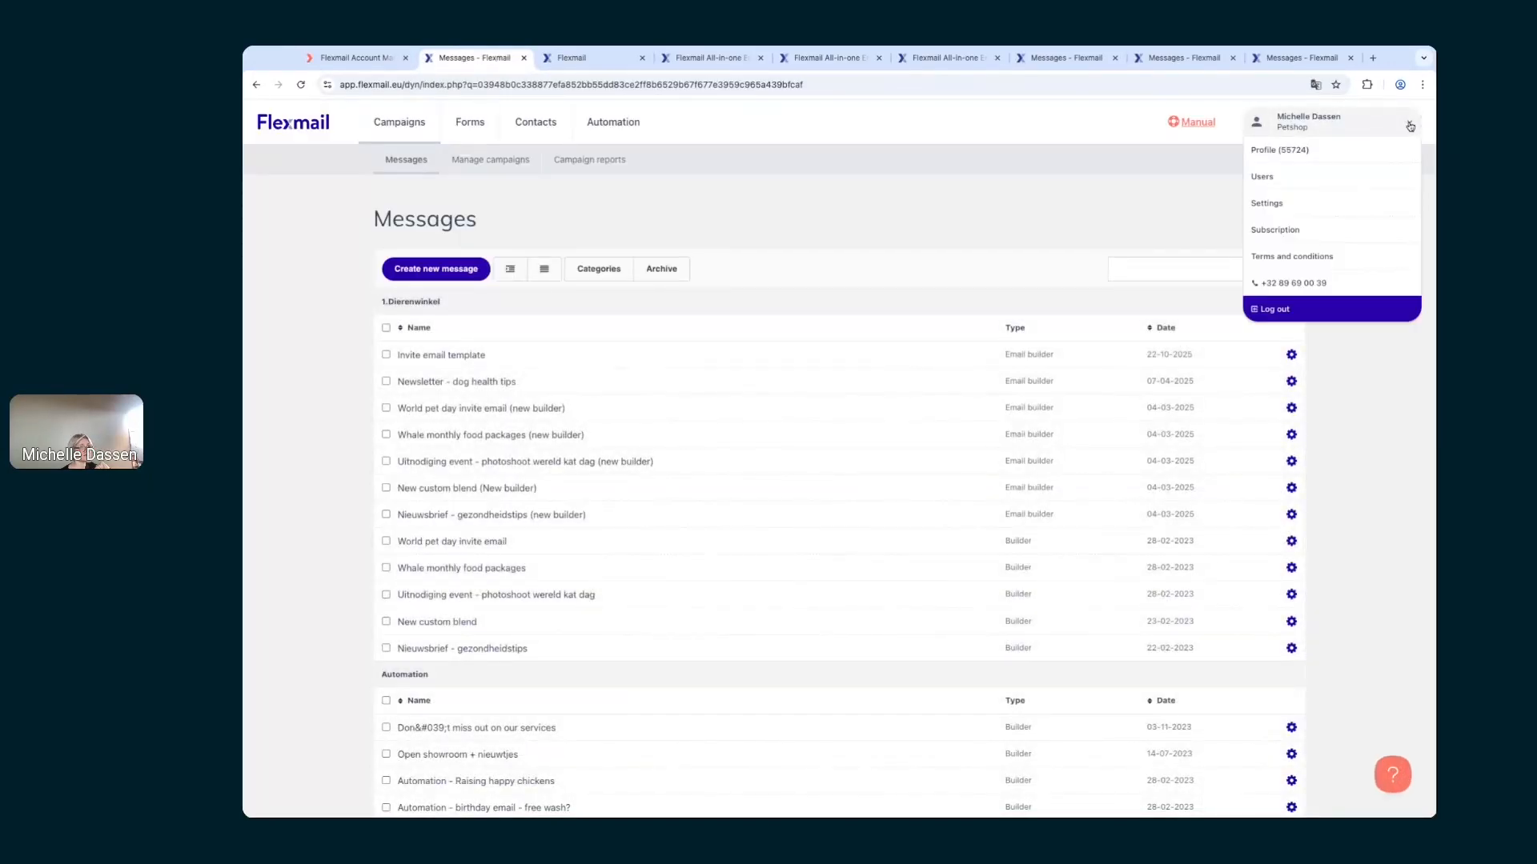
{"action": "left_click", "coordinate": [1291, 202]}
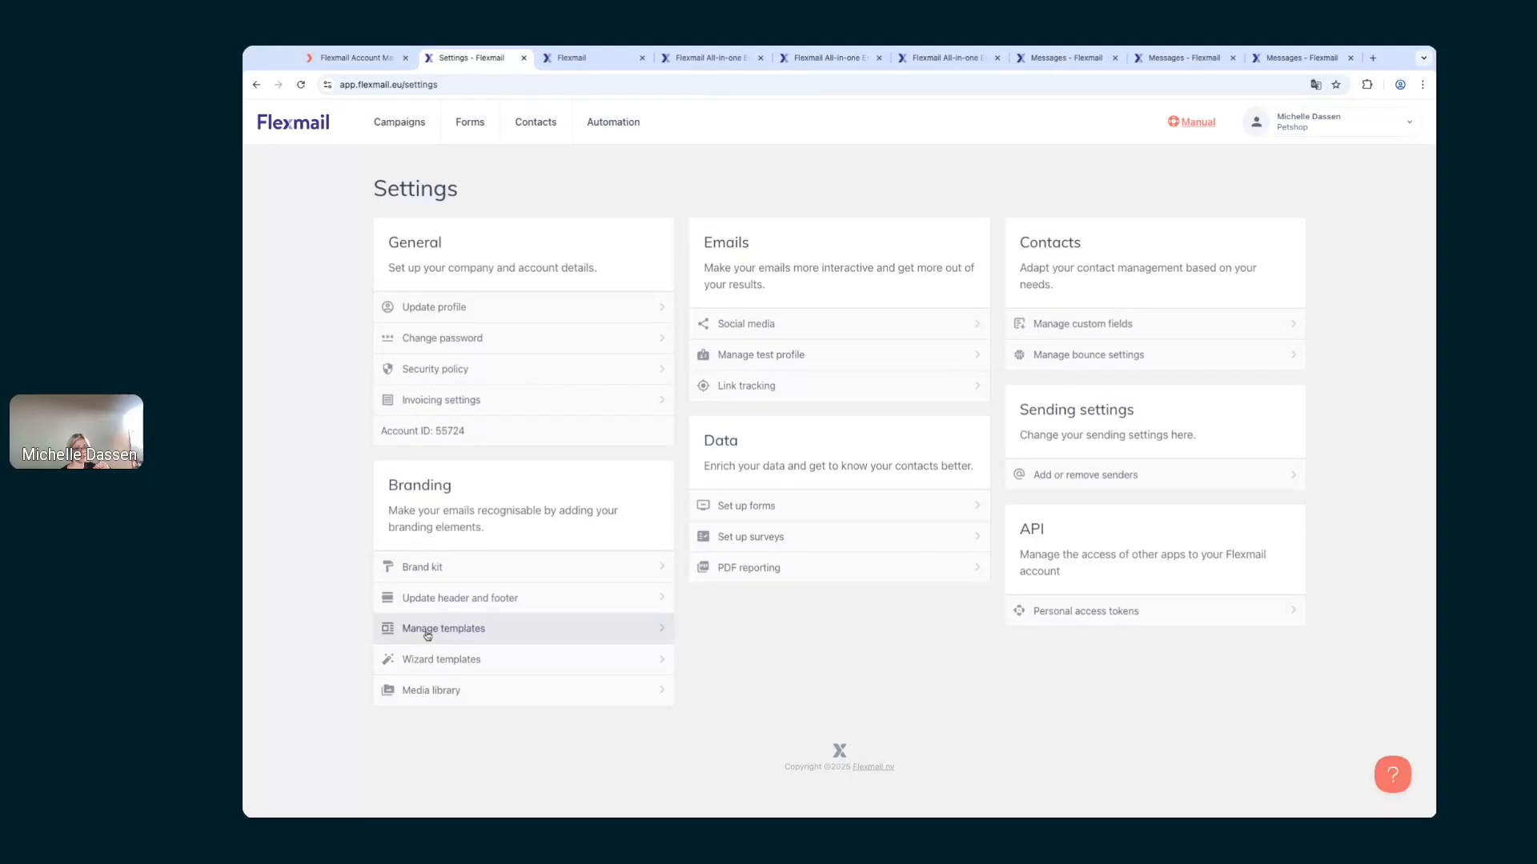
{"action": "left_click", "coordinate": [428, 629]}
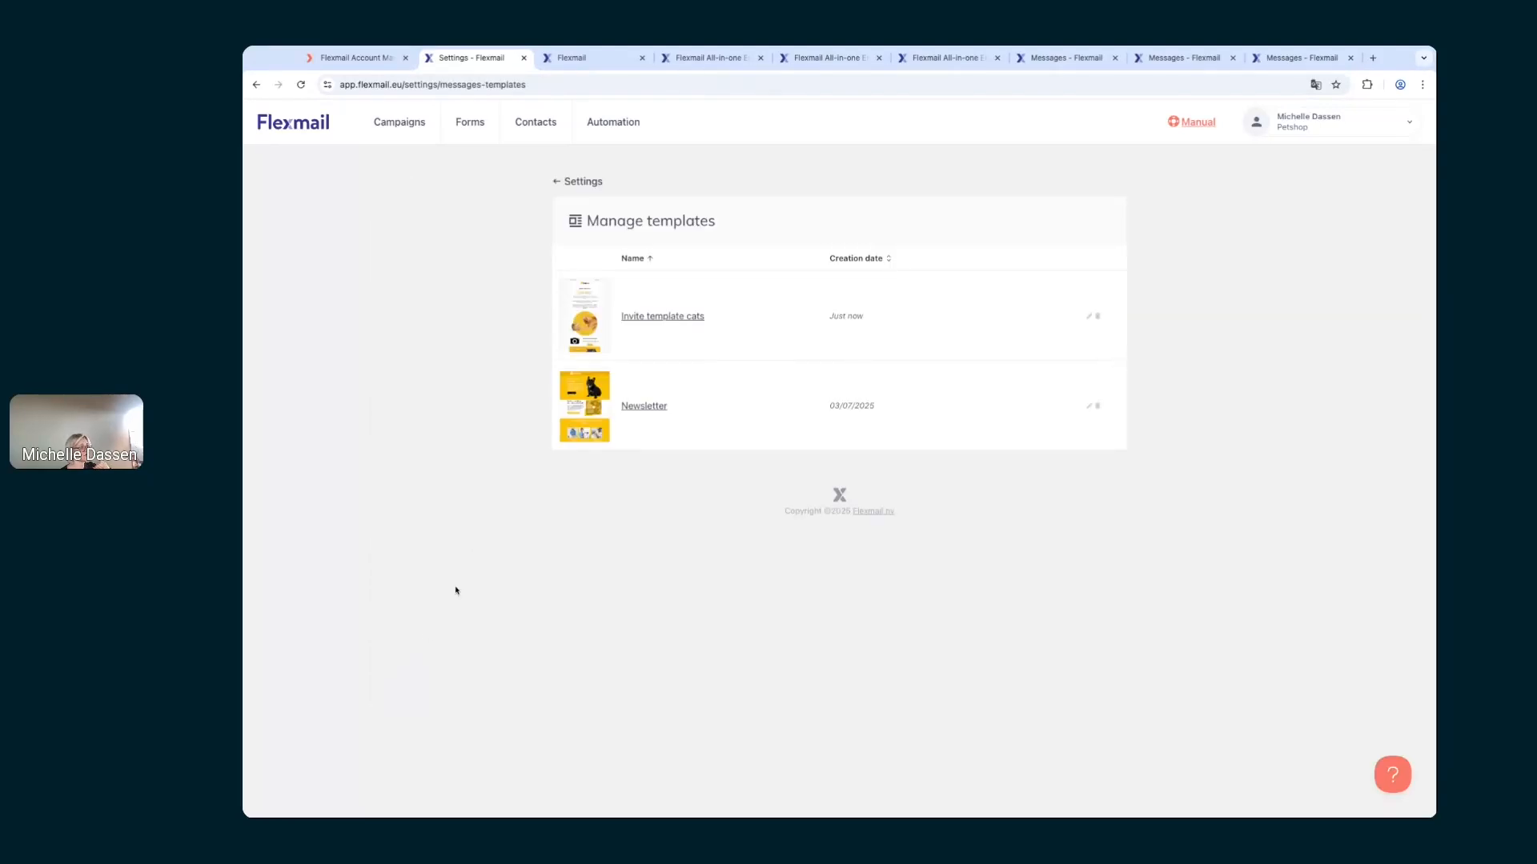
{"action": "mouse_move", "coordinate": [585, 324]}
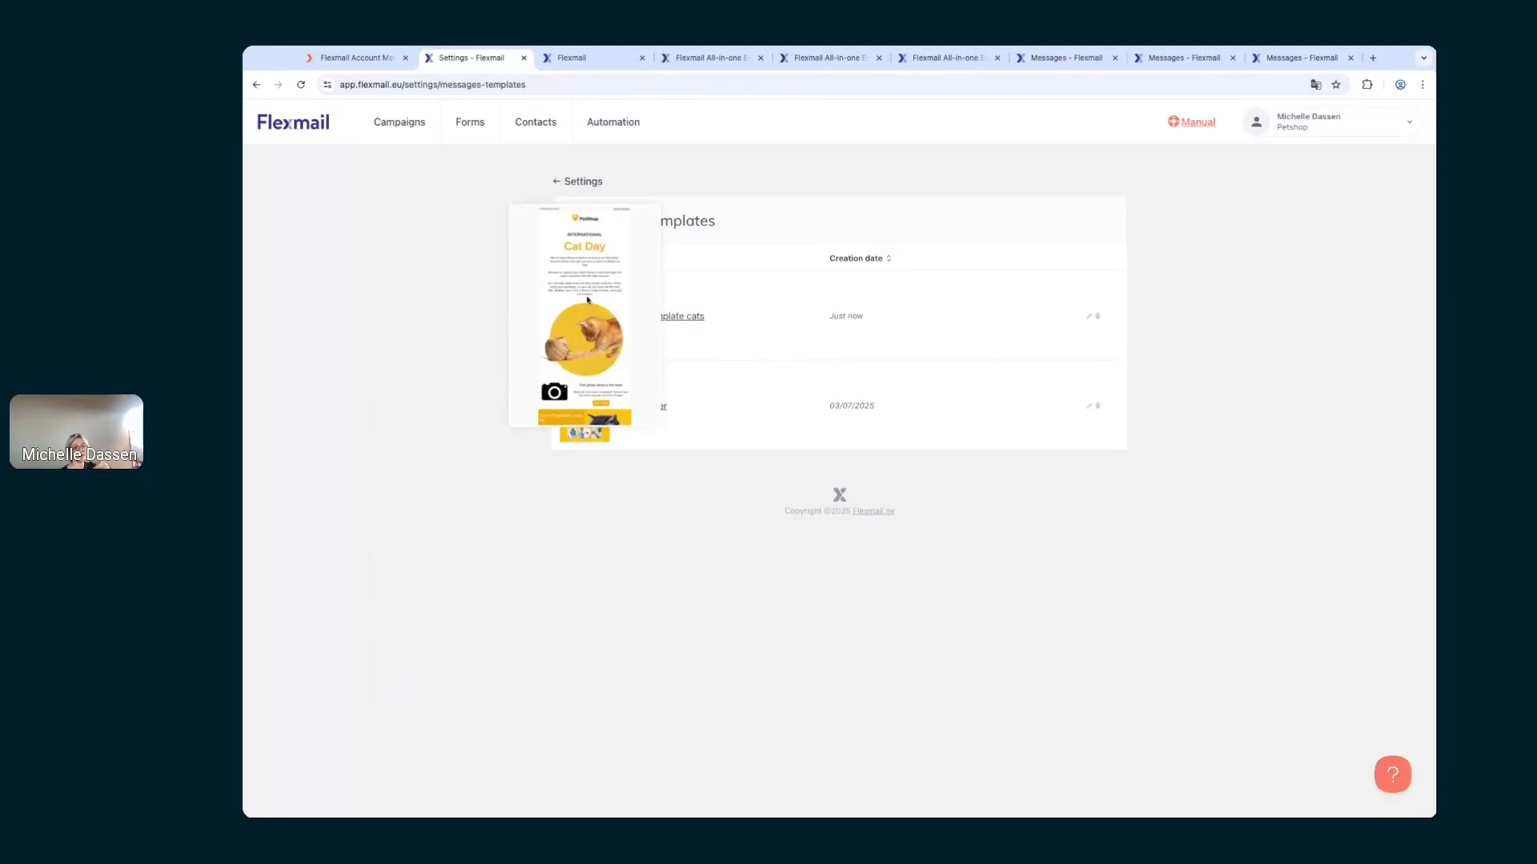
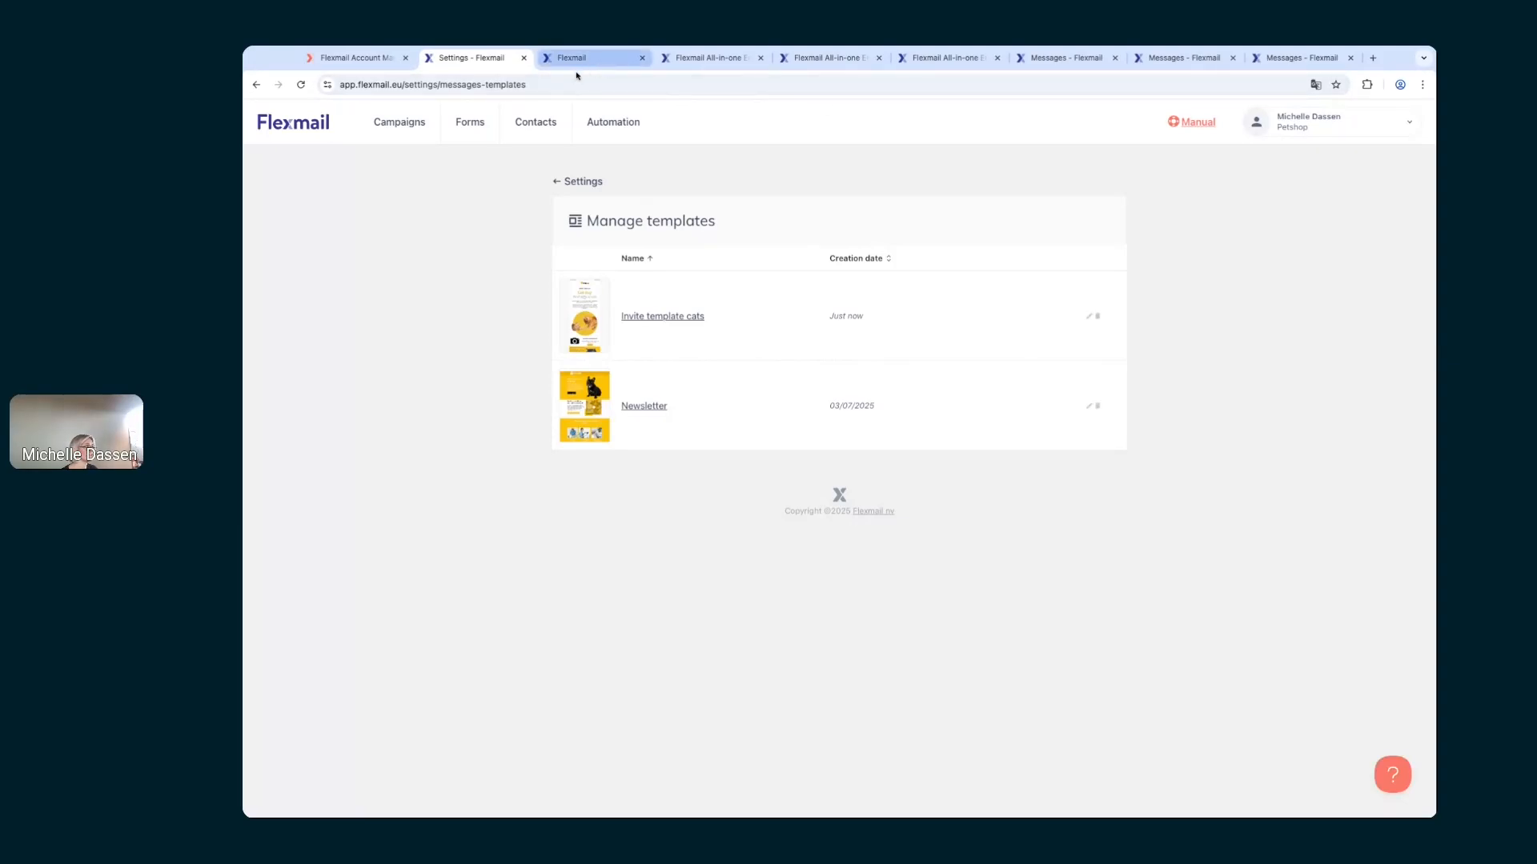
Step: Open the campaign messages overview in a separate tab and look through the open template preview, message preview and legacy builder messages
{"action": "middle_click", "coordinate": [414, 137]}
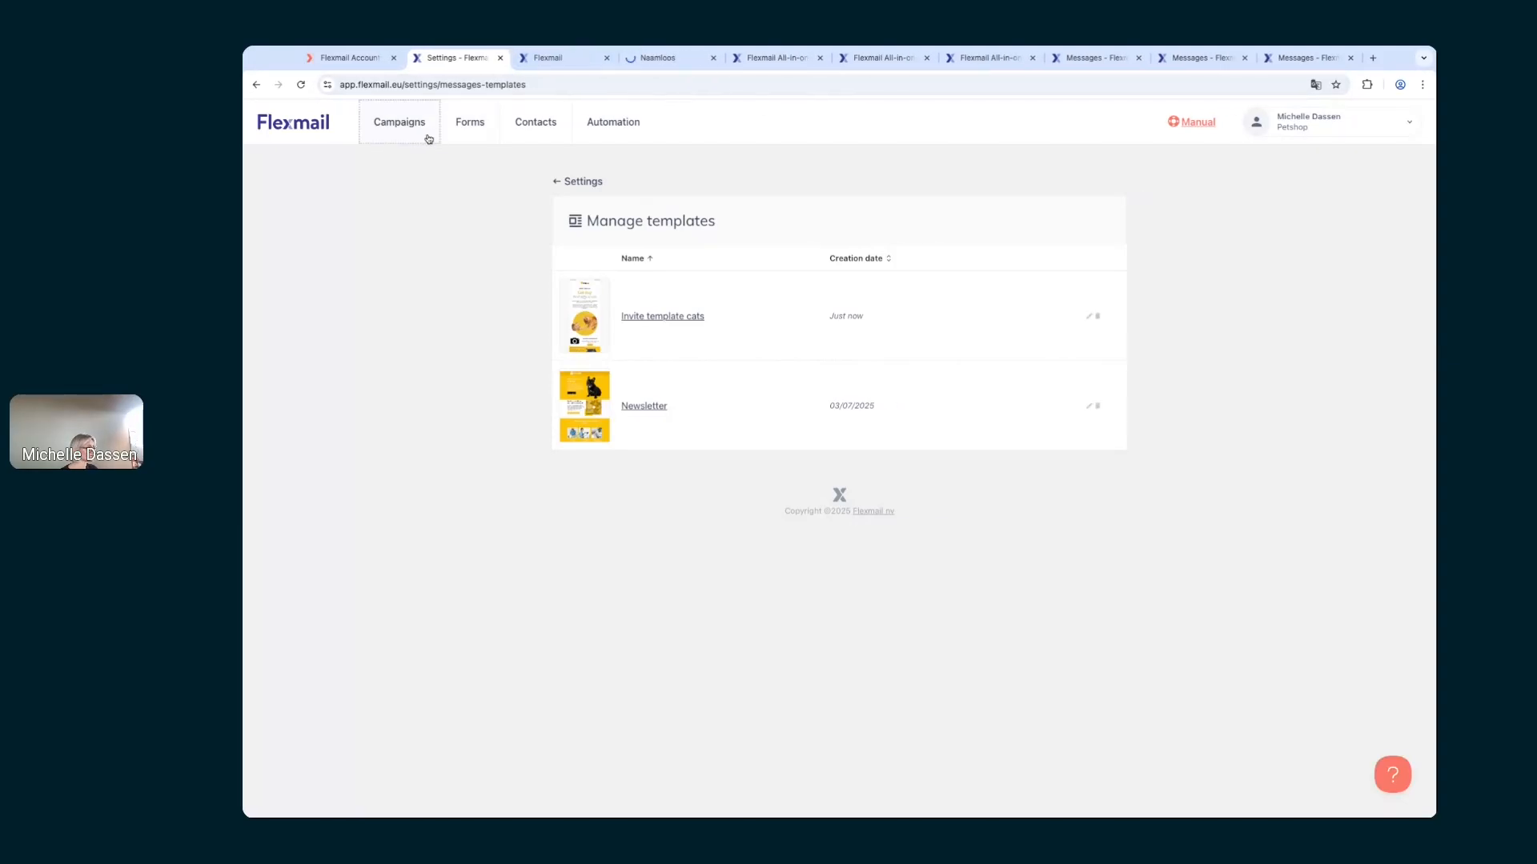
{"action": "left_click", "coordinate": [679, 61]}
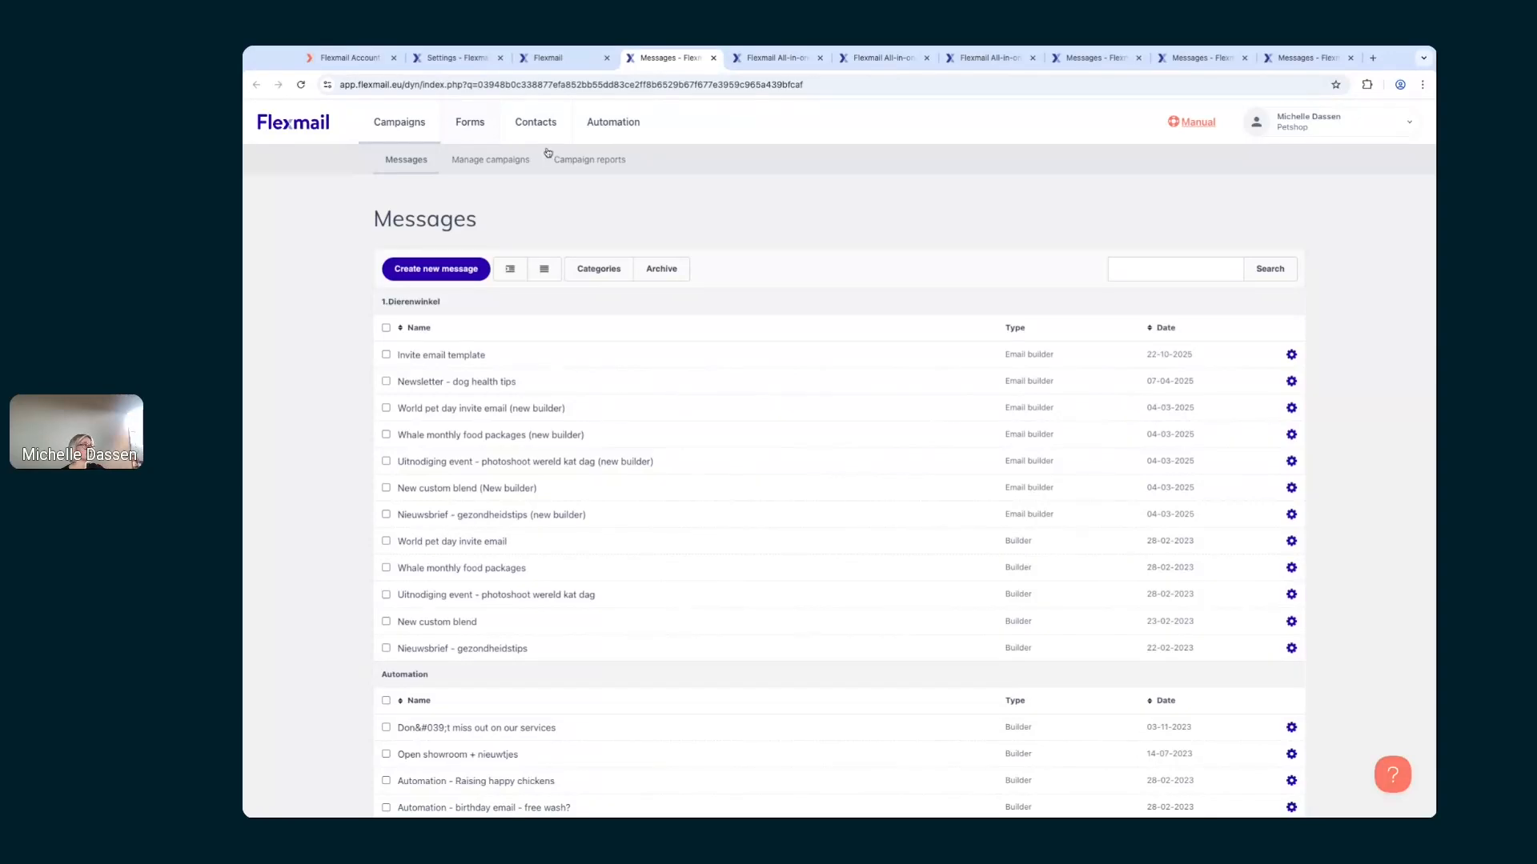
{"action": "left_click", "coordinate": [561, 71]}
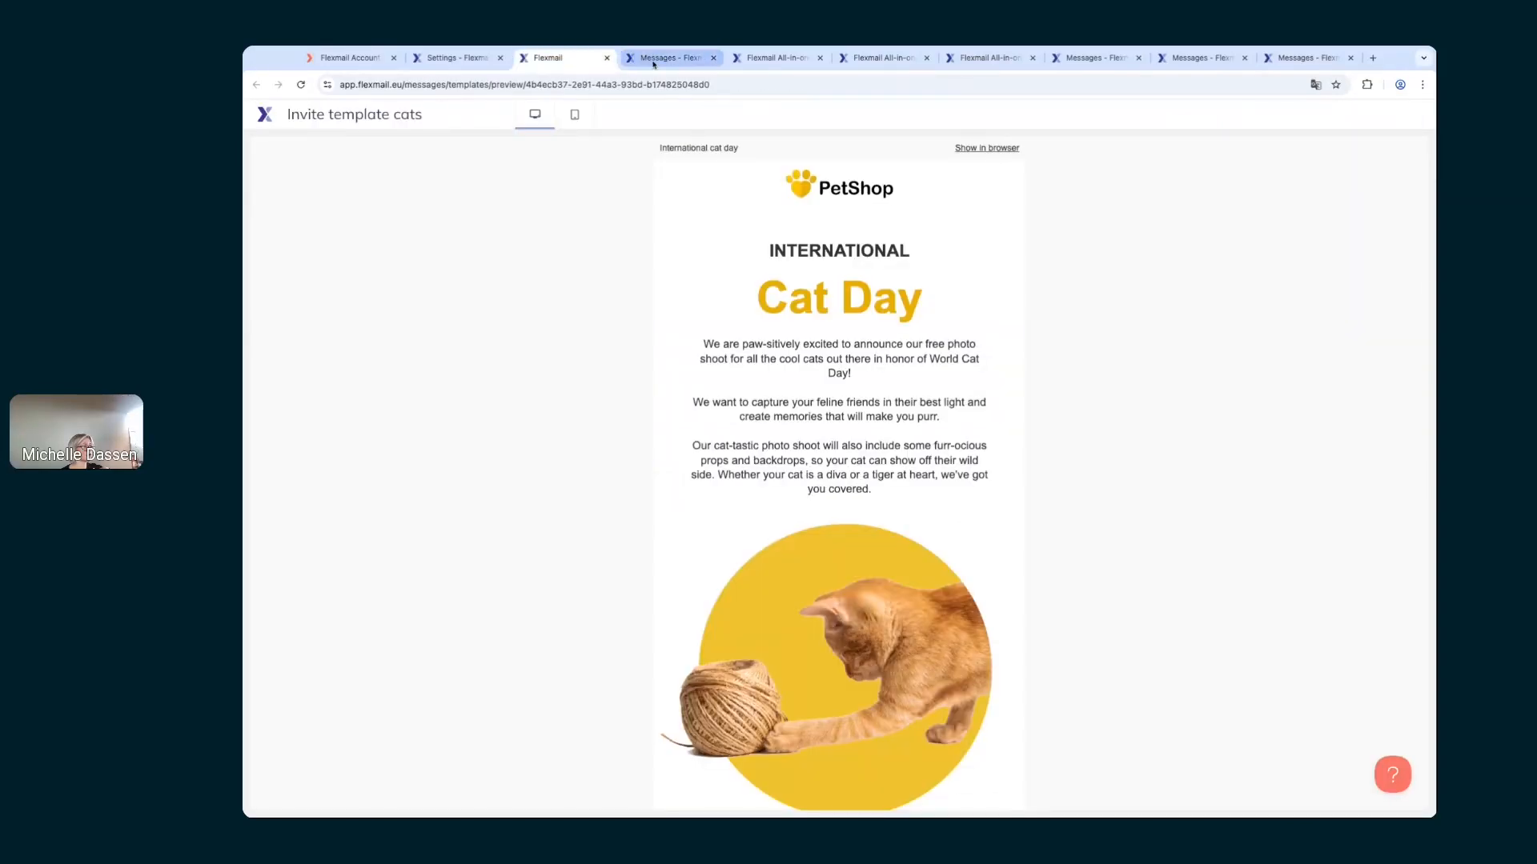
{"action": "left_click", "coordinate": [988, 58]}
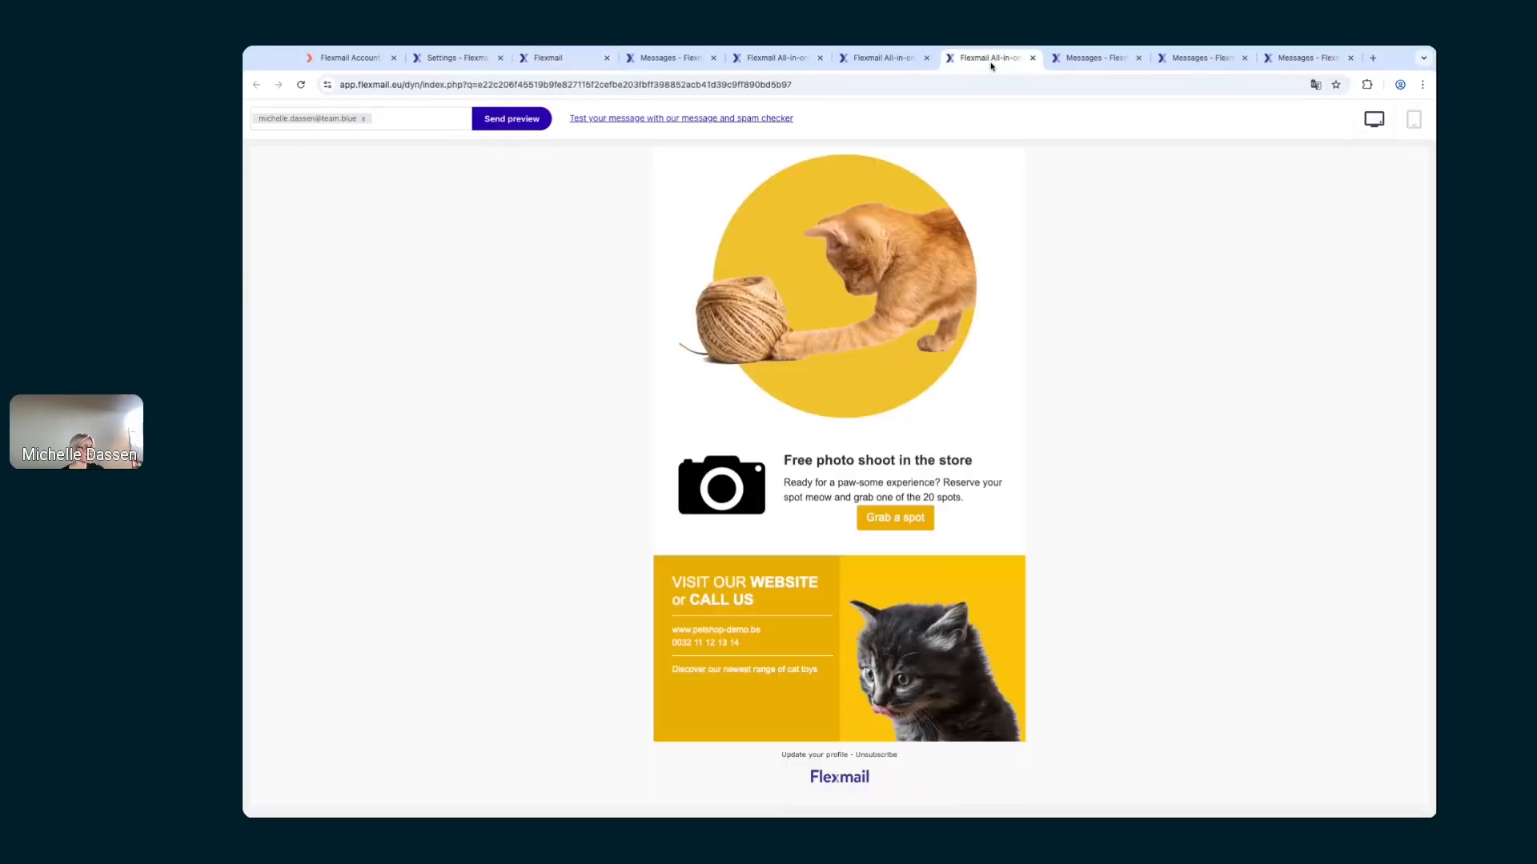
{"action": "left_click", "coordinate": [1093, 58]}
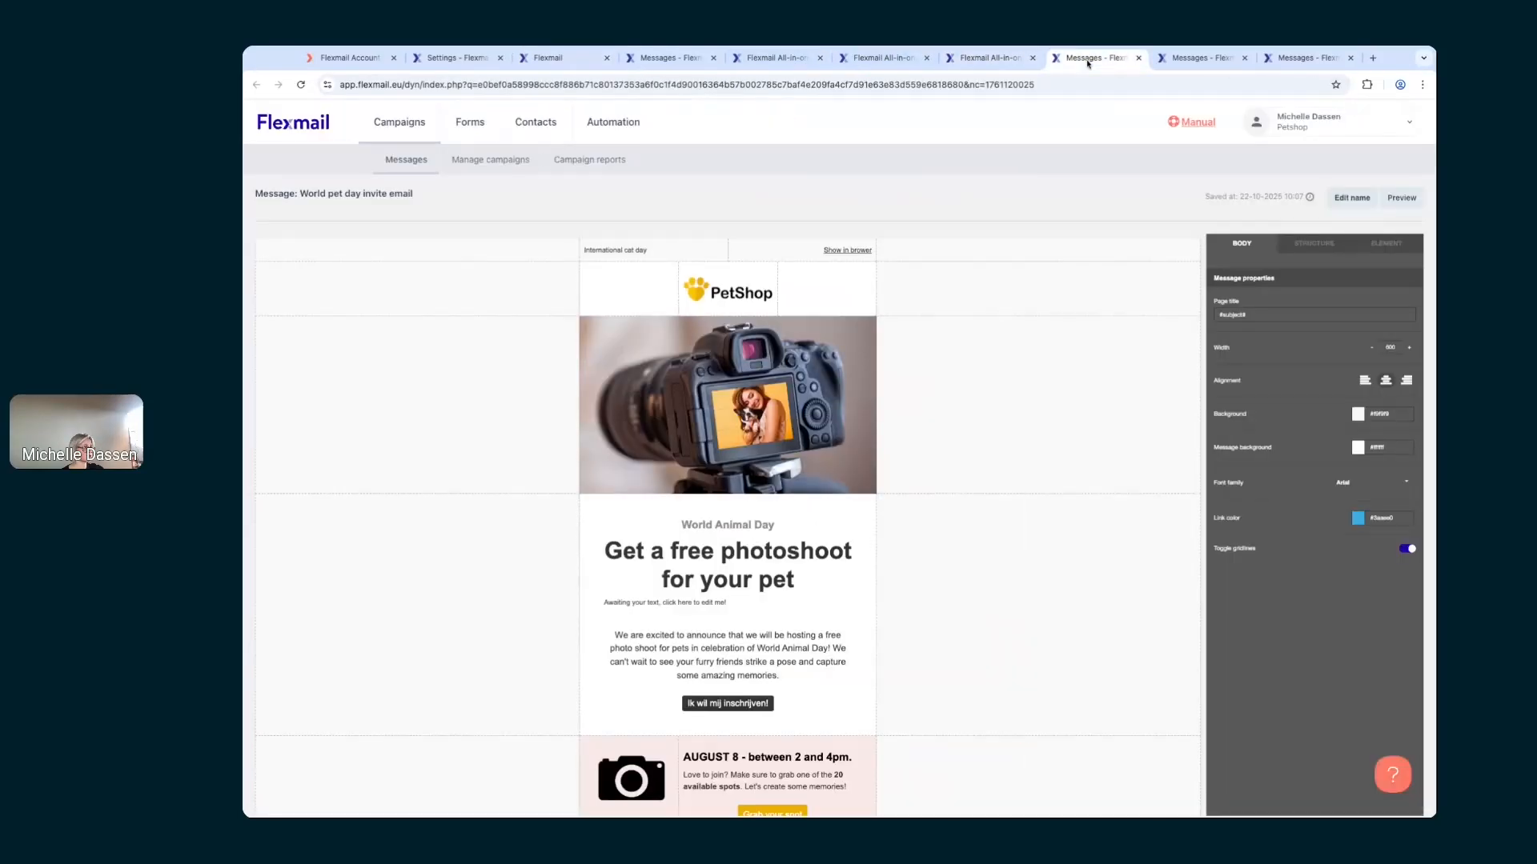
{"action": "left_click", "coordinate": [1194, 61]}
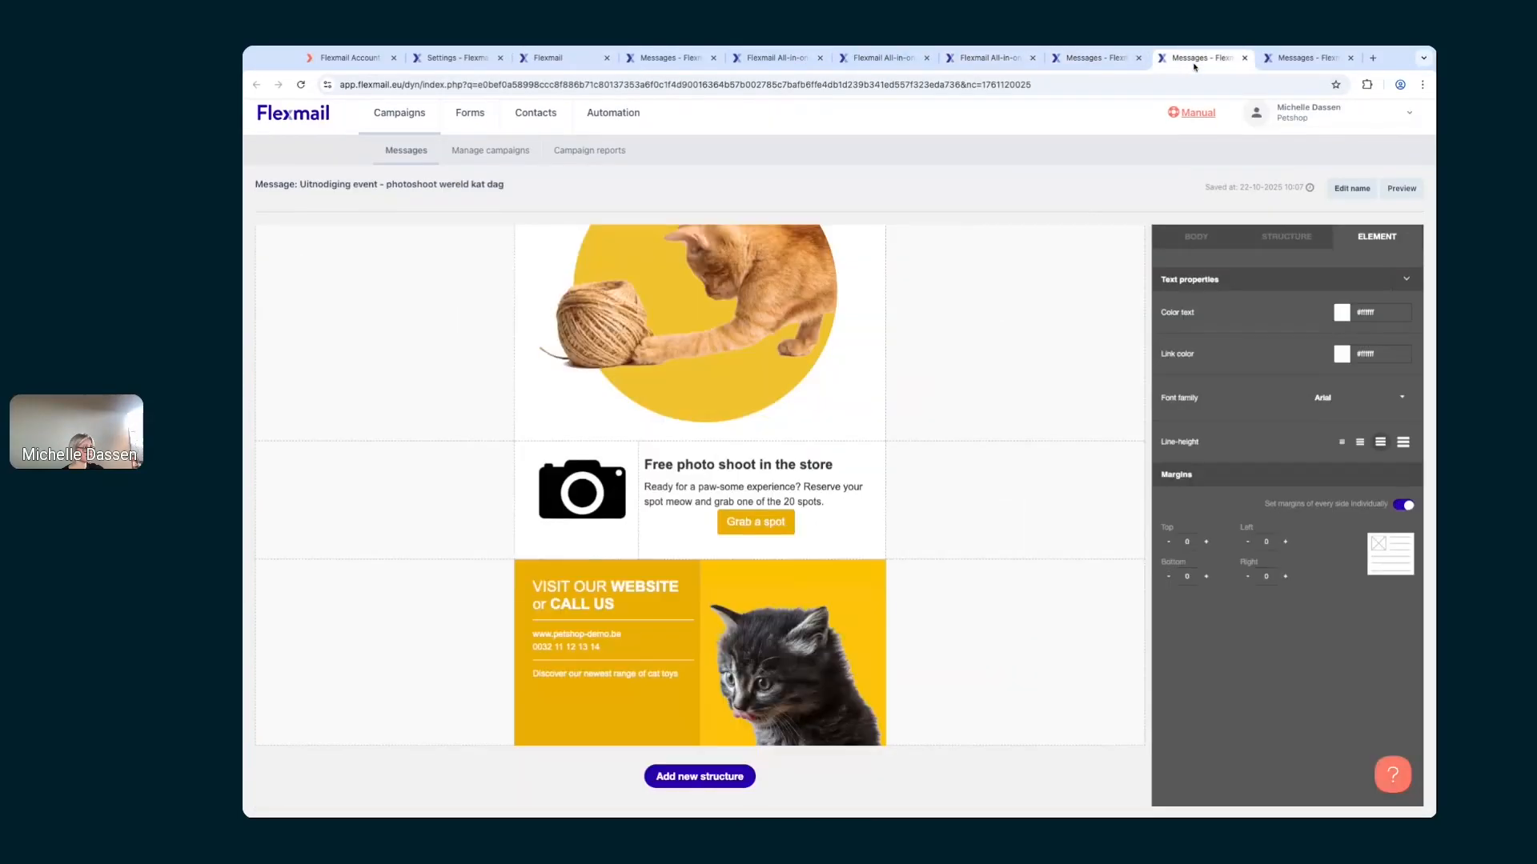
{"action": "left_click", "coordinate": [1315, 63]}
{"action": "scroll", "coordinate": [1041, 354], "scroll_direction": "up", "scroll_amount": 5}
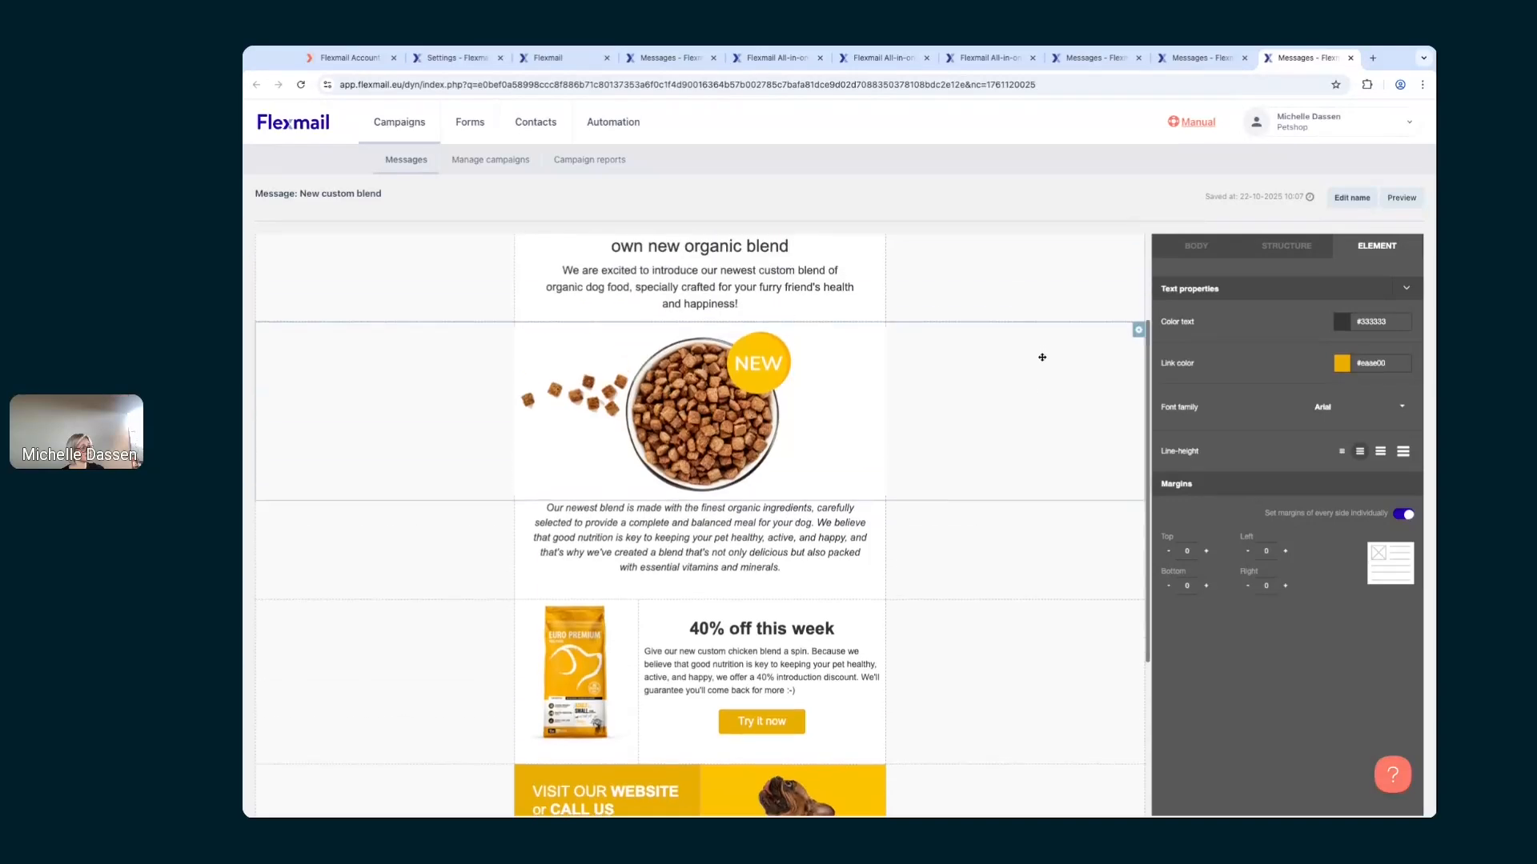
{"action": "scroll", "coordinate": [1040, 357], "scroll_direction": "down", "scroll_amount": 5}
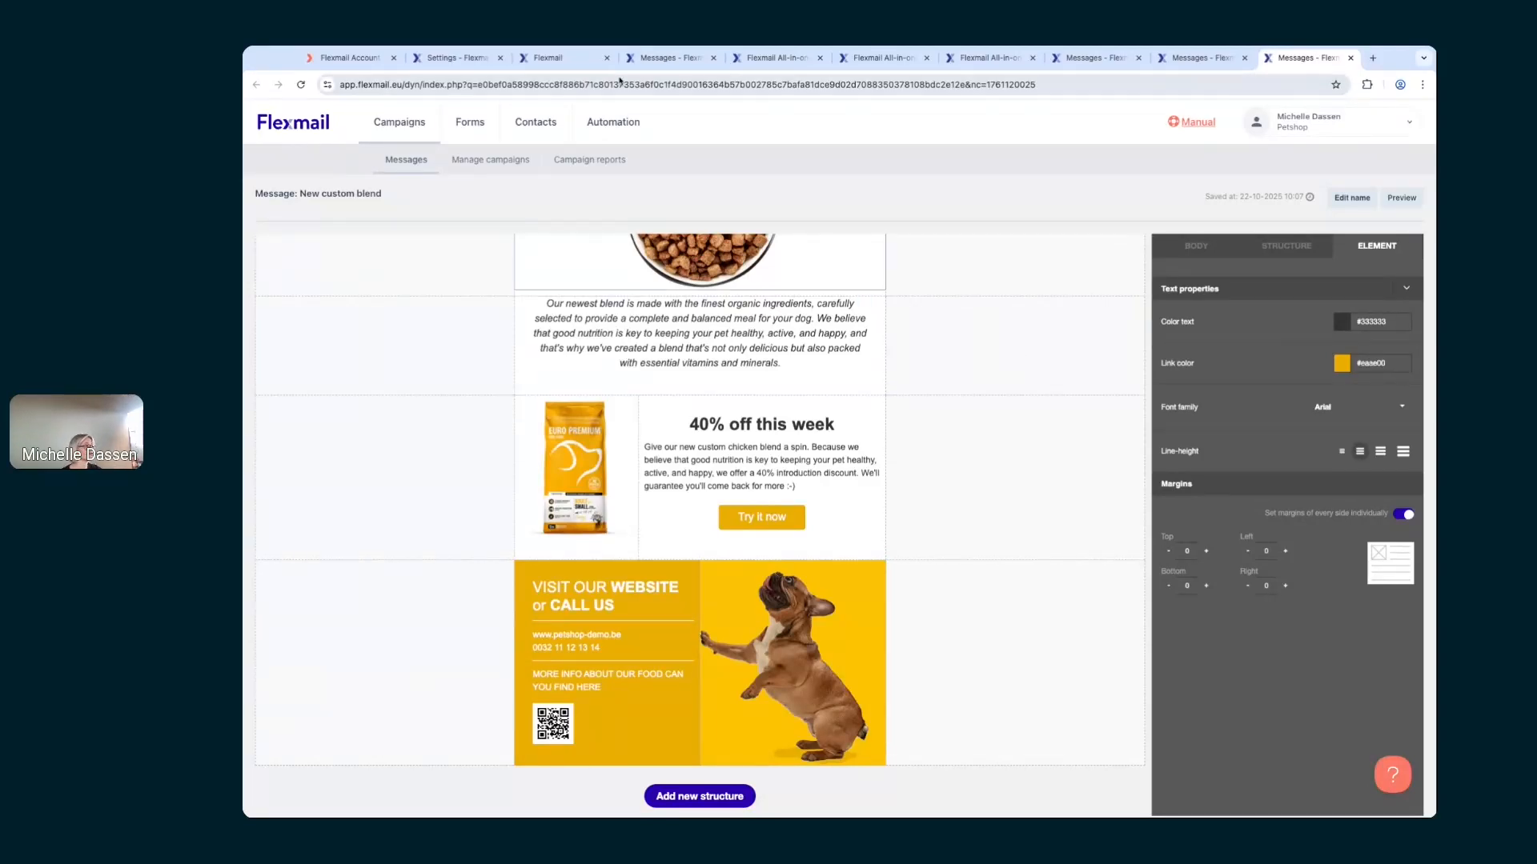
{"action": "left_click", "coordinate": [491, 68]}
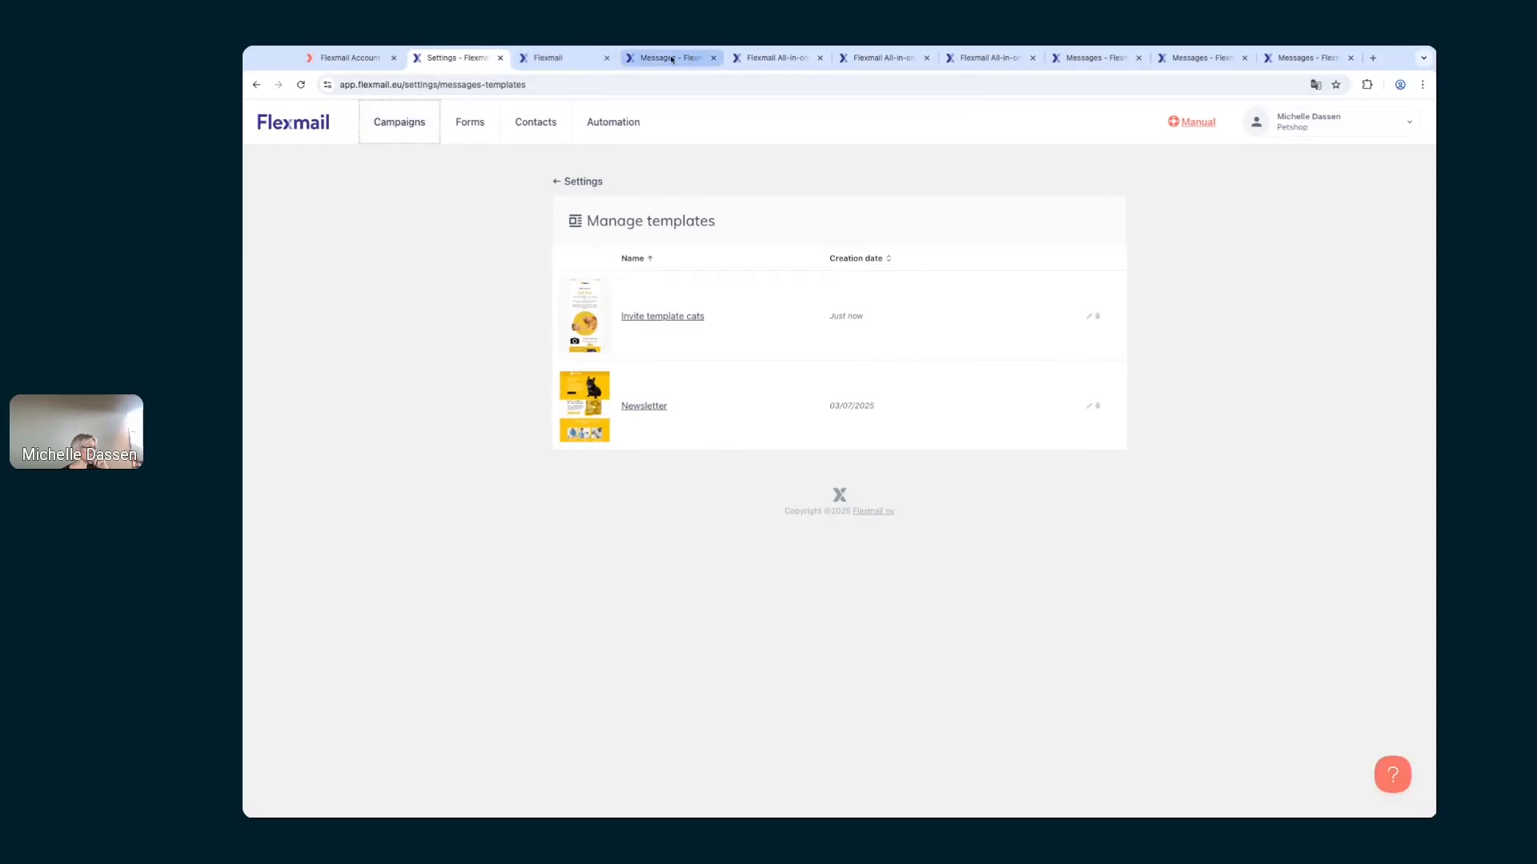
Step: Close the browser tabs with the messages overview, the three message previews and the "World pet day invite email" message
{"action": "left_click", "coordinate": [668, 57]}
{"action": "left_click", "coordinate": [713, 58]}
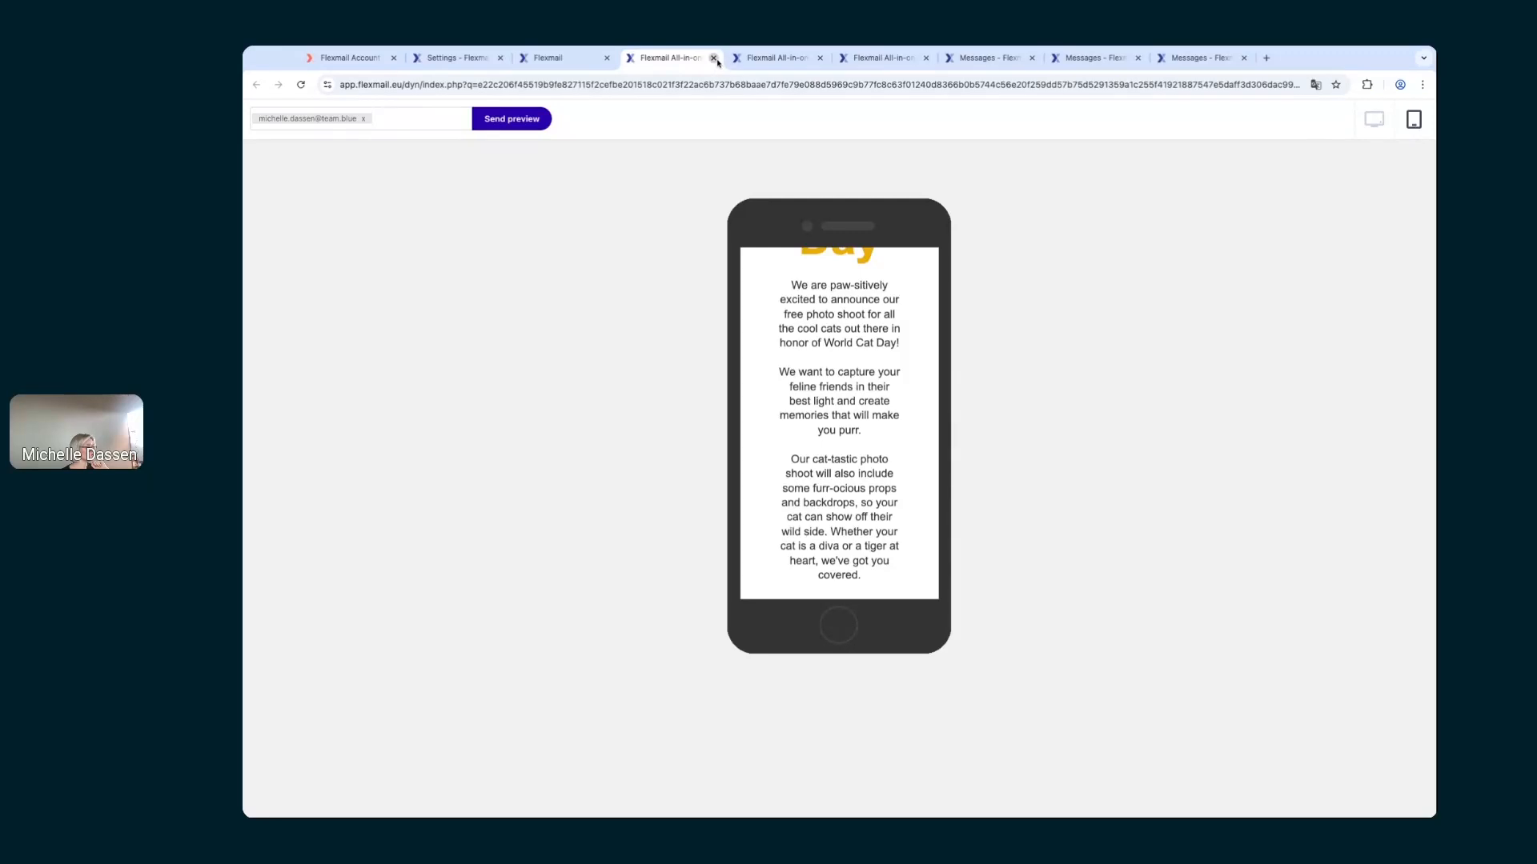
{"action": "left_click", "coordinate": [713, 58]}
{"action": "left_click", "coordinate": [713, 57]}
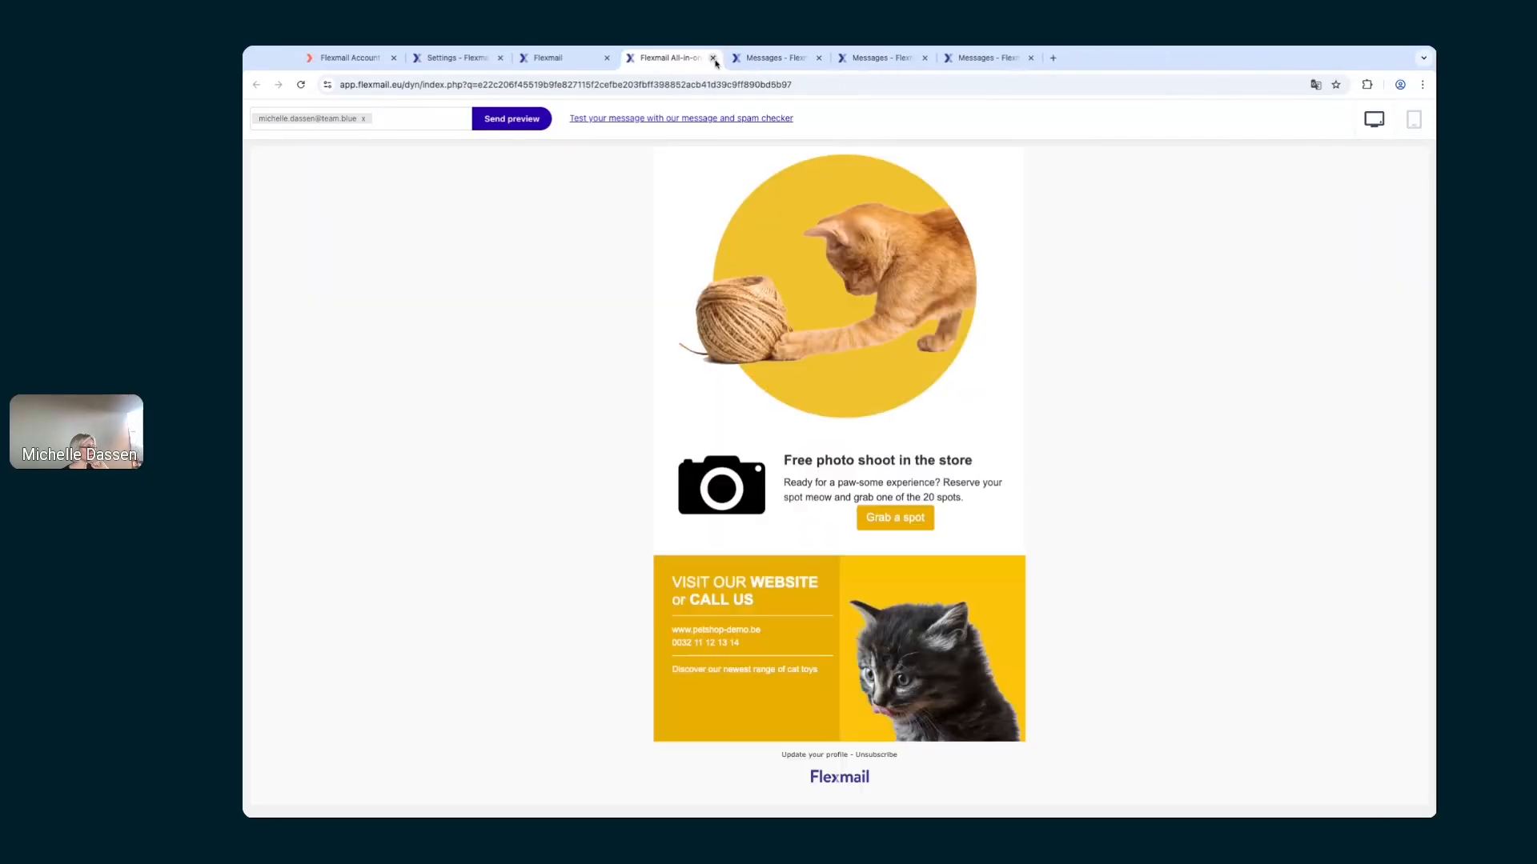
{"action": "left_click", "coordinate": [713, 57]}
{"action": "left_click", "coordinate": [713, 58]}
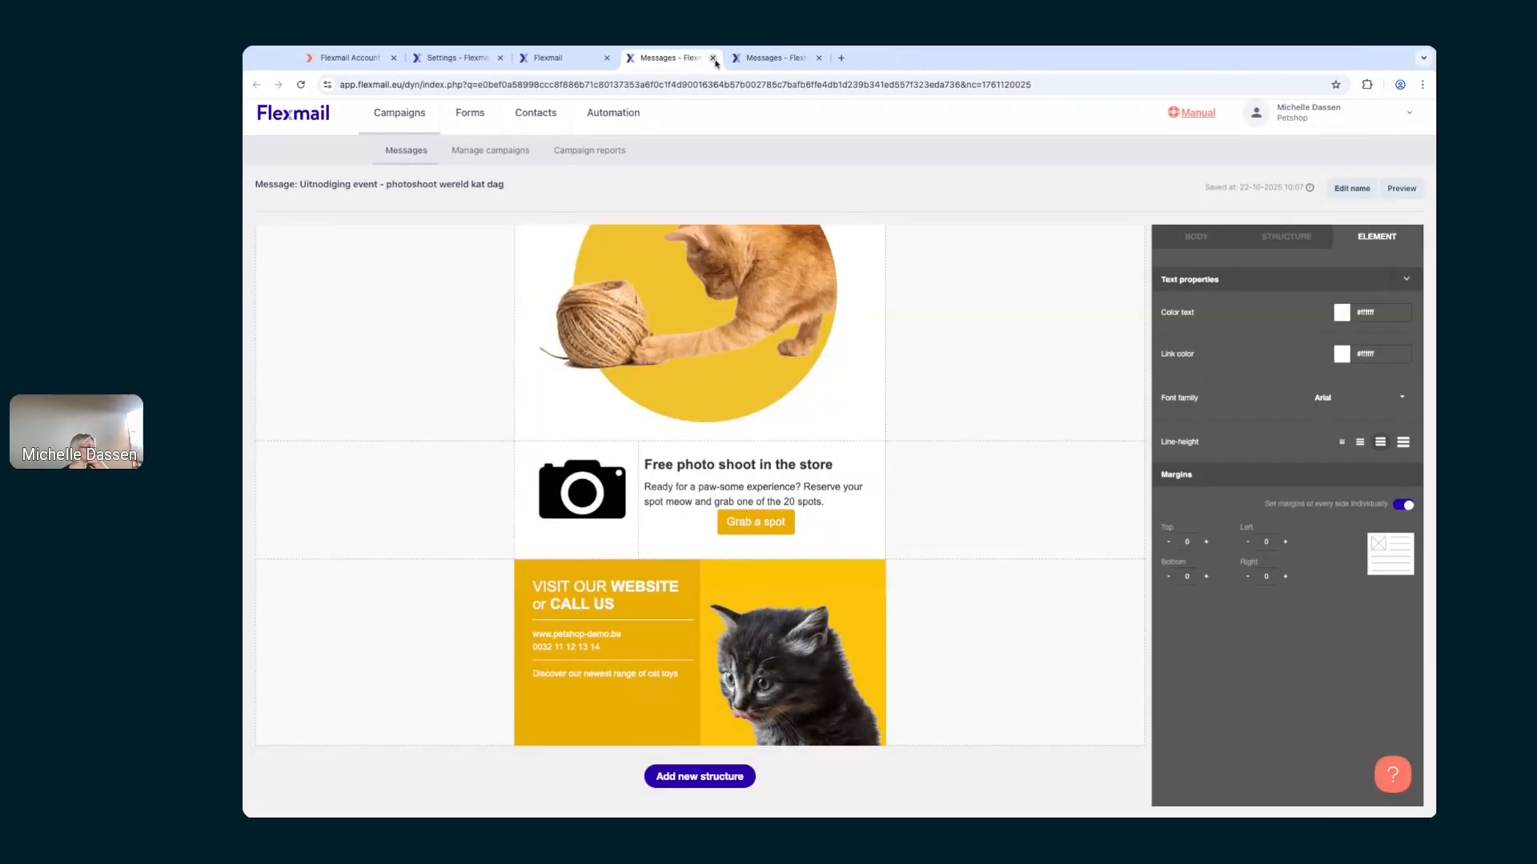
Step: Close the "Uitnodiging event - photoshoot wereld kat dag" message tab and look through the "New custom blend" message
{"action": "left_click", "coordinate": [713, 58]}
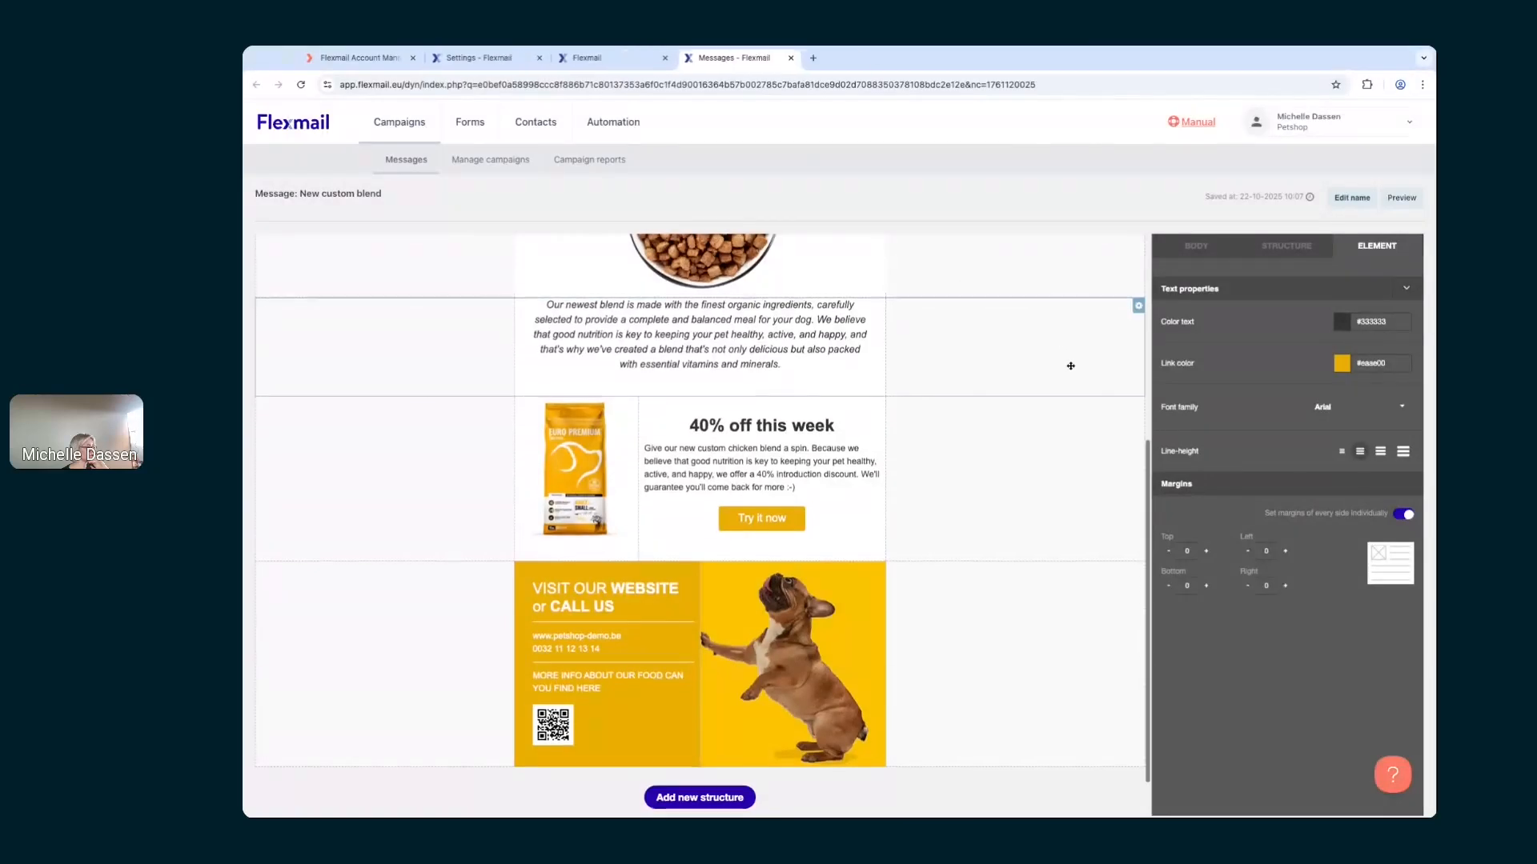
{"action": "scroll", "coordinate": [1033, 480], "scroll_direction": "up", "scroll_amount": 5}
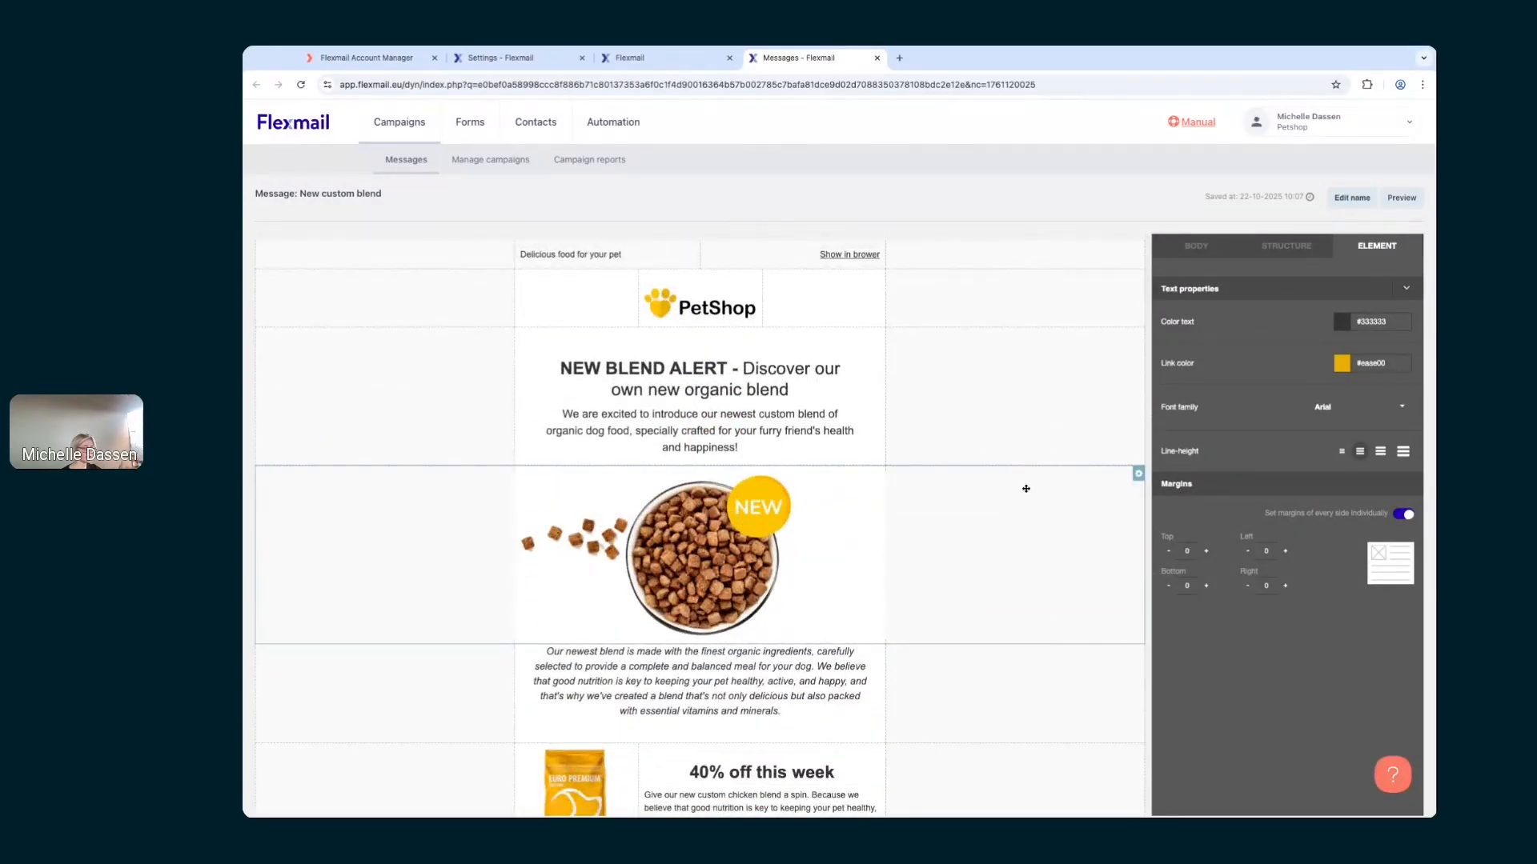
{"action": "left_click", "coordinate": [592, 255]}
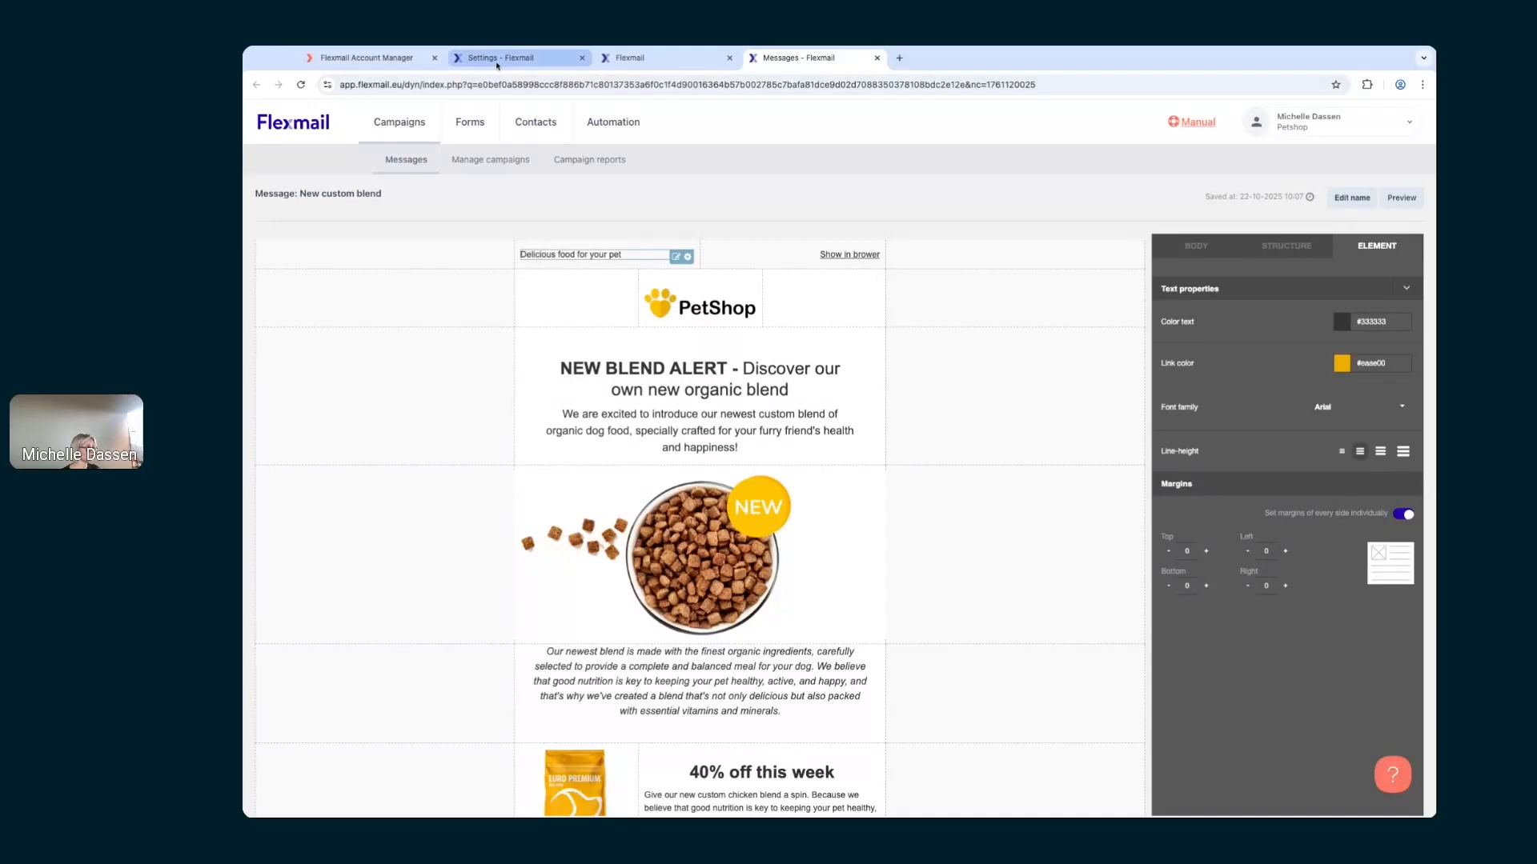
{"action": "scroll", "coordinate": [865, 435], "scroll_direction": "down", "scroll_amount": 6}
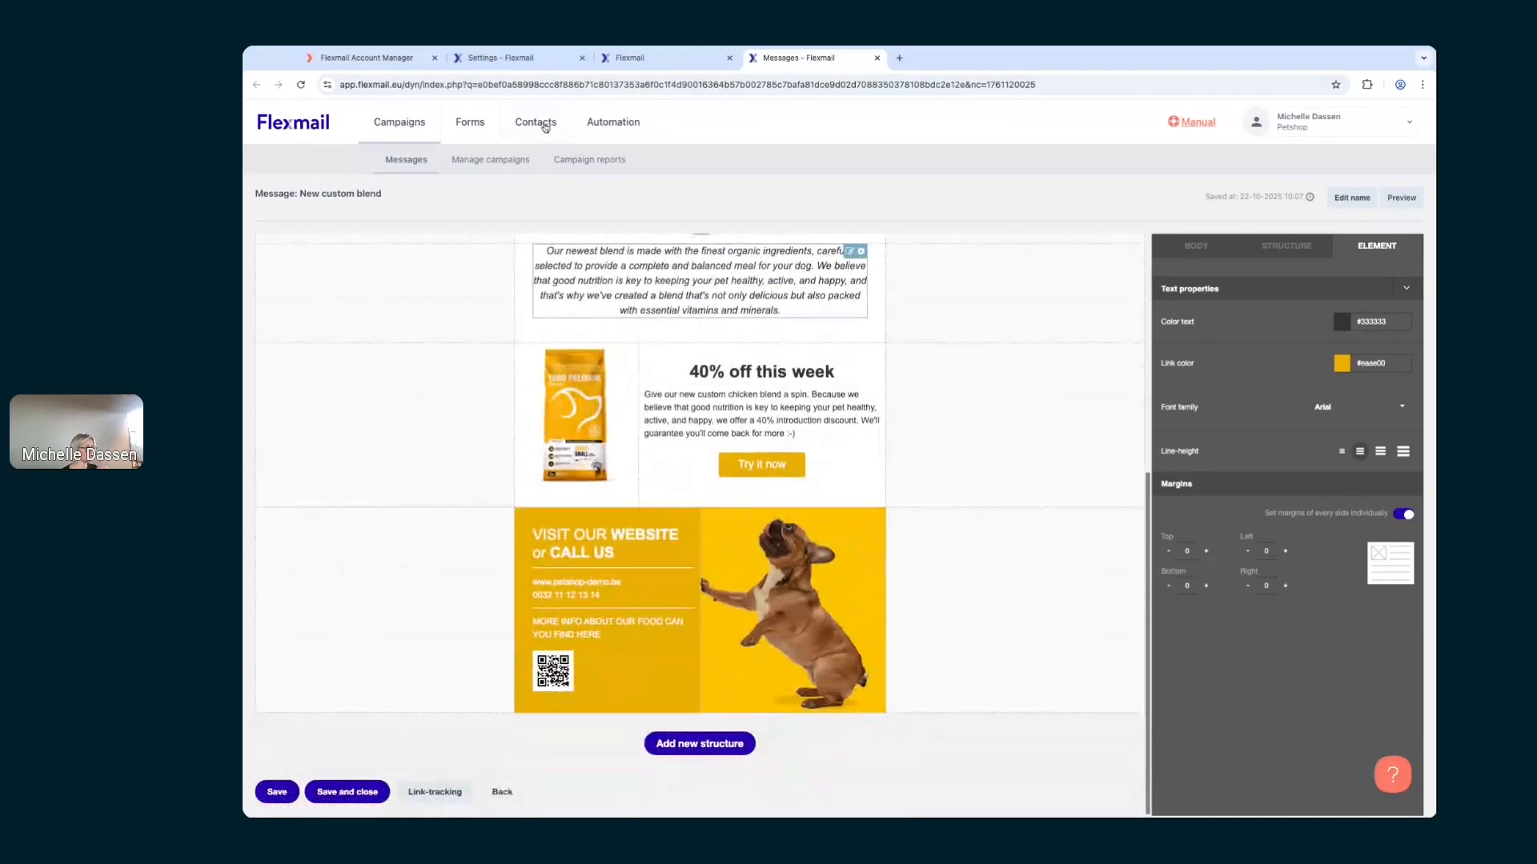
Step: Leave the template management page for the messages overview and open "Invite email template" in the email builder
{"action": "left_click", "coordinate": [513, 58]}
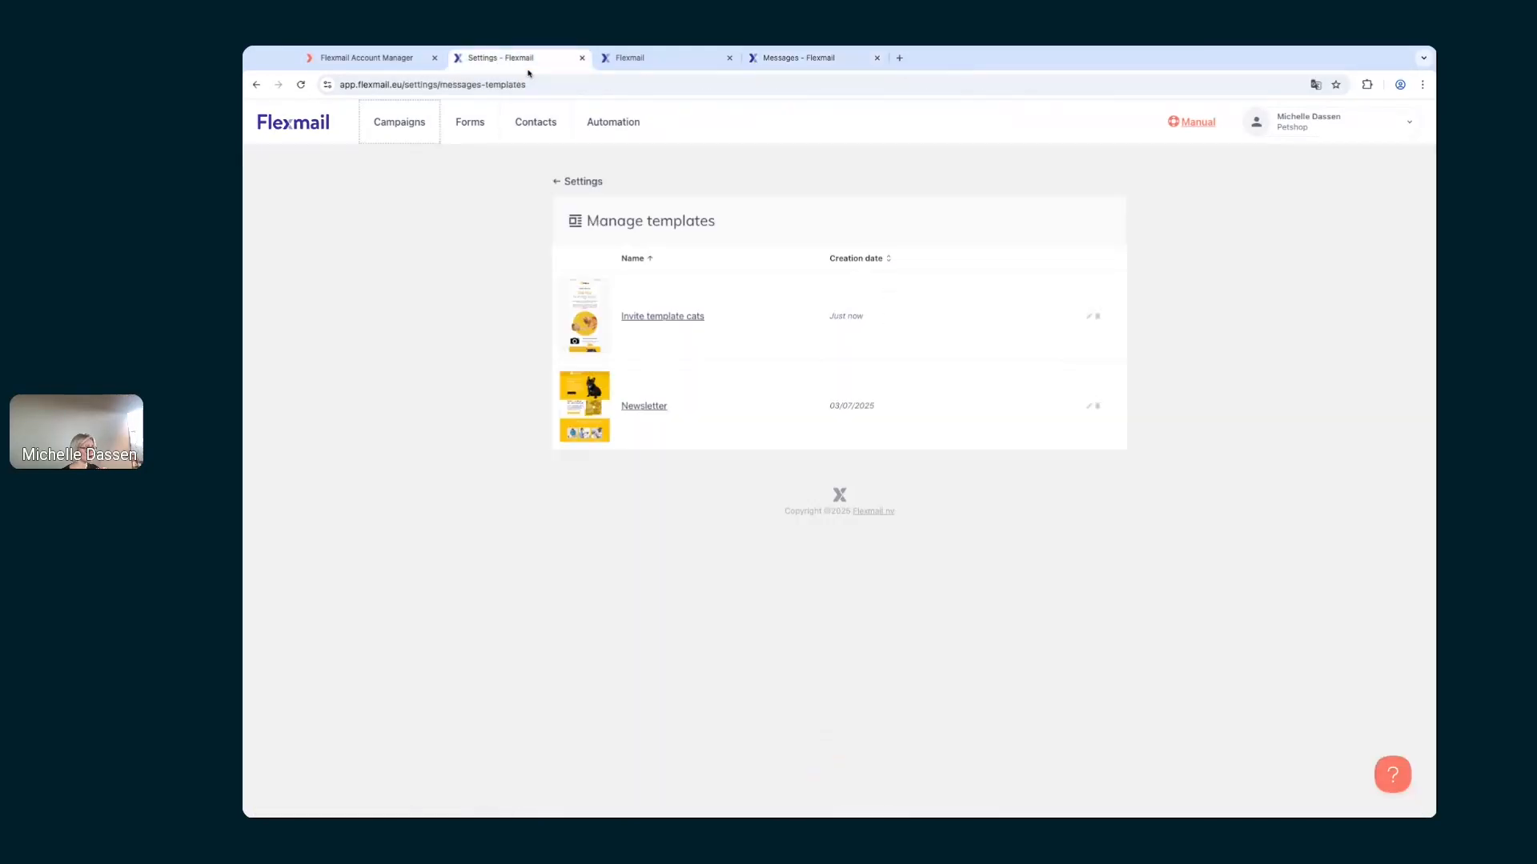
{"action": "left_click", "coordinate": [636, 59]}
{"action": "left_click", "coordinate": [535, 60]}
{"action": "left_click", "coordinate": [398, 128]}
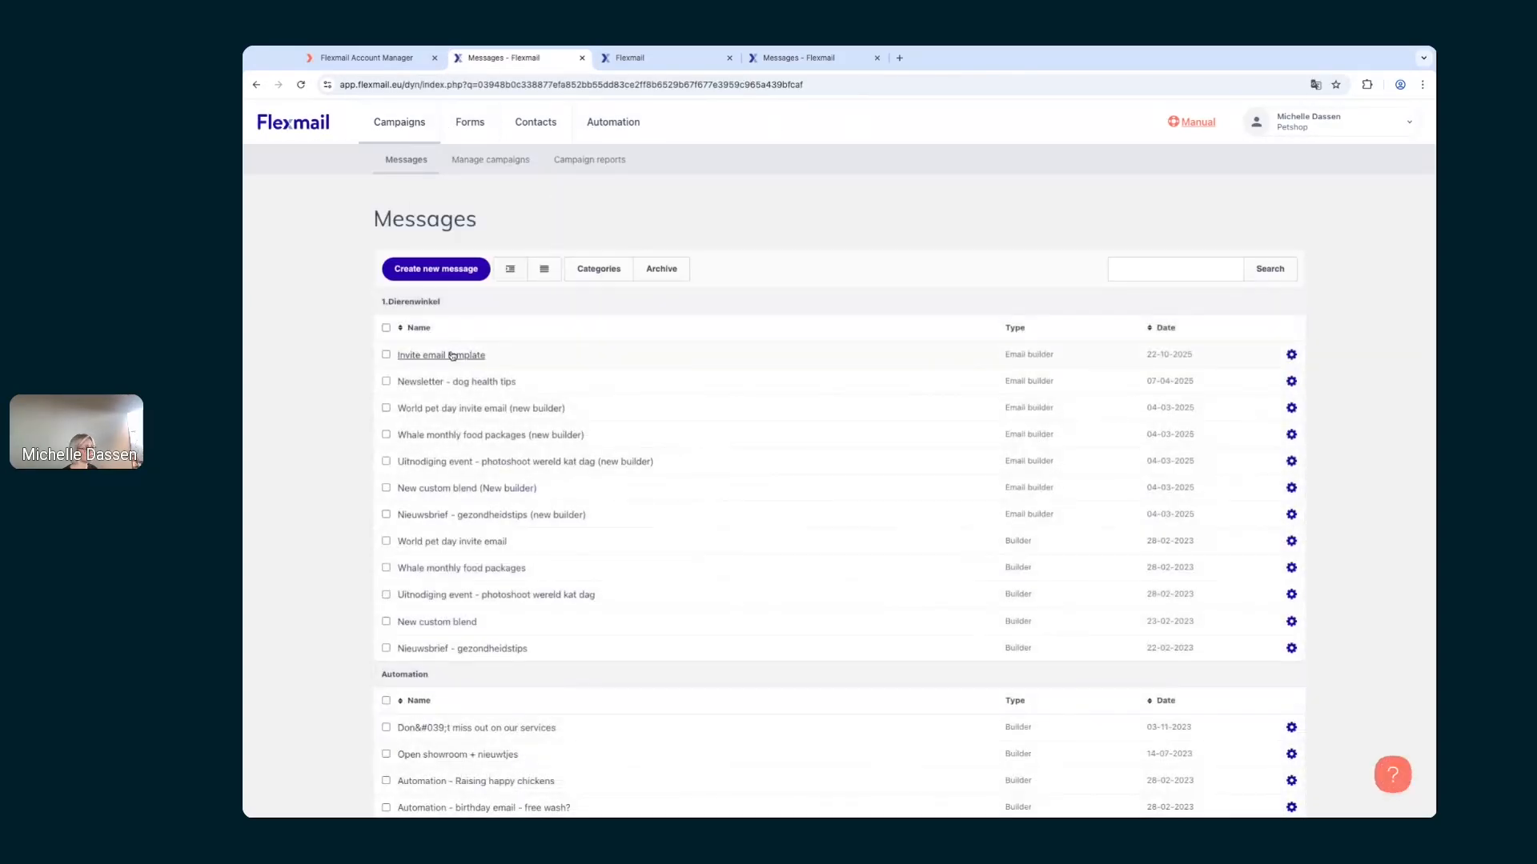
{"action": "left_click", "coordinate": [453, 356]}
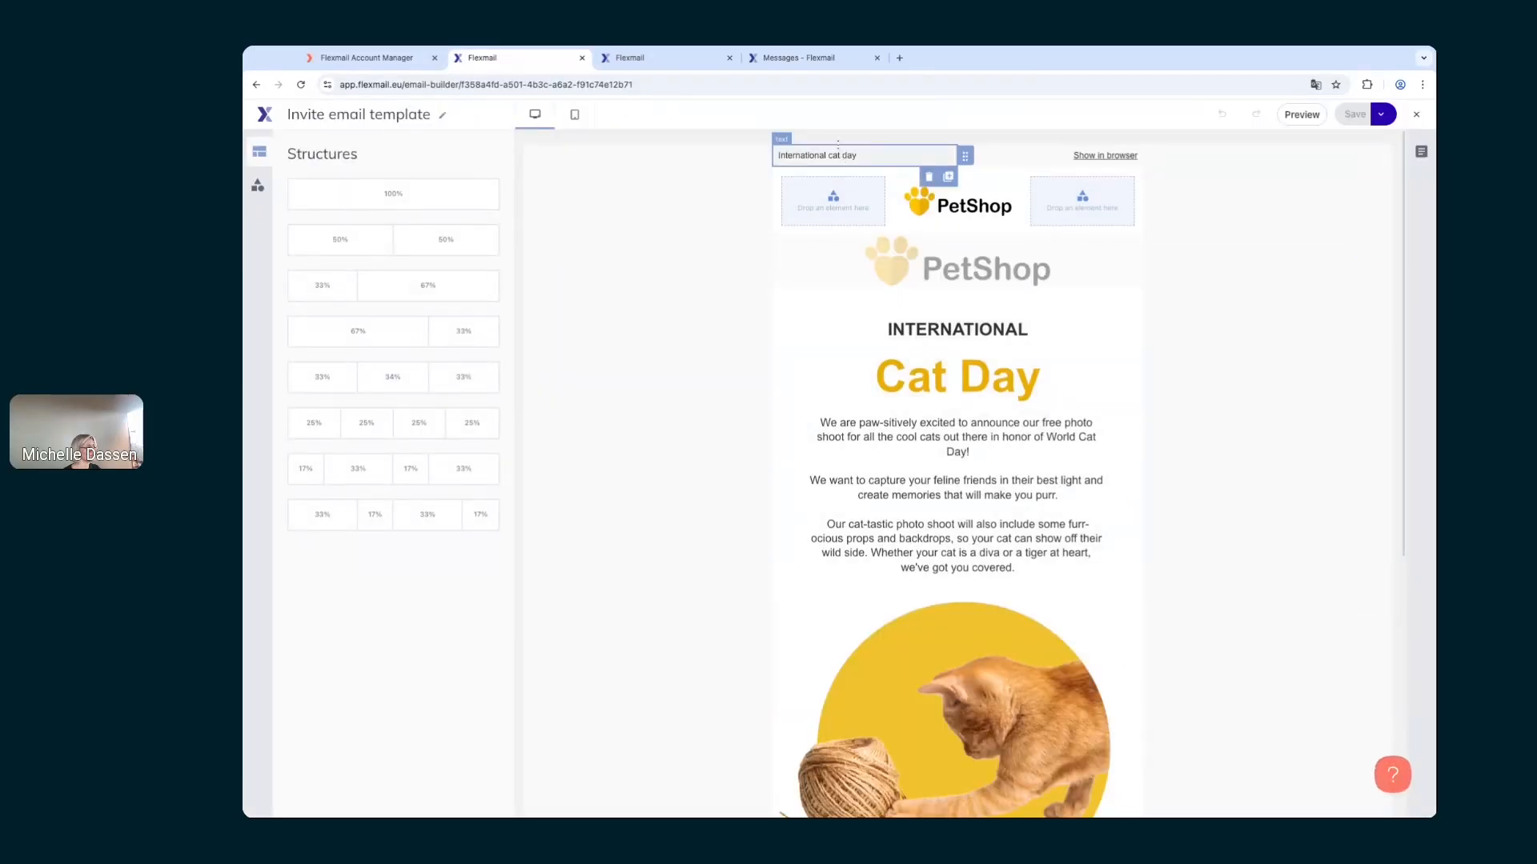
Step: Examine the preheader text of the legacy "New custom blend" message and return to the invite email template
{"action": "left_click", "coordinate": [798, 57]}
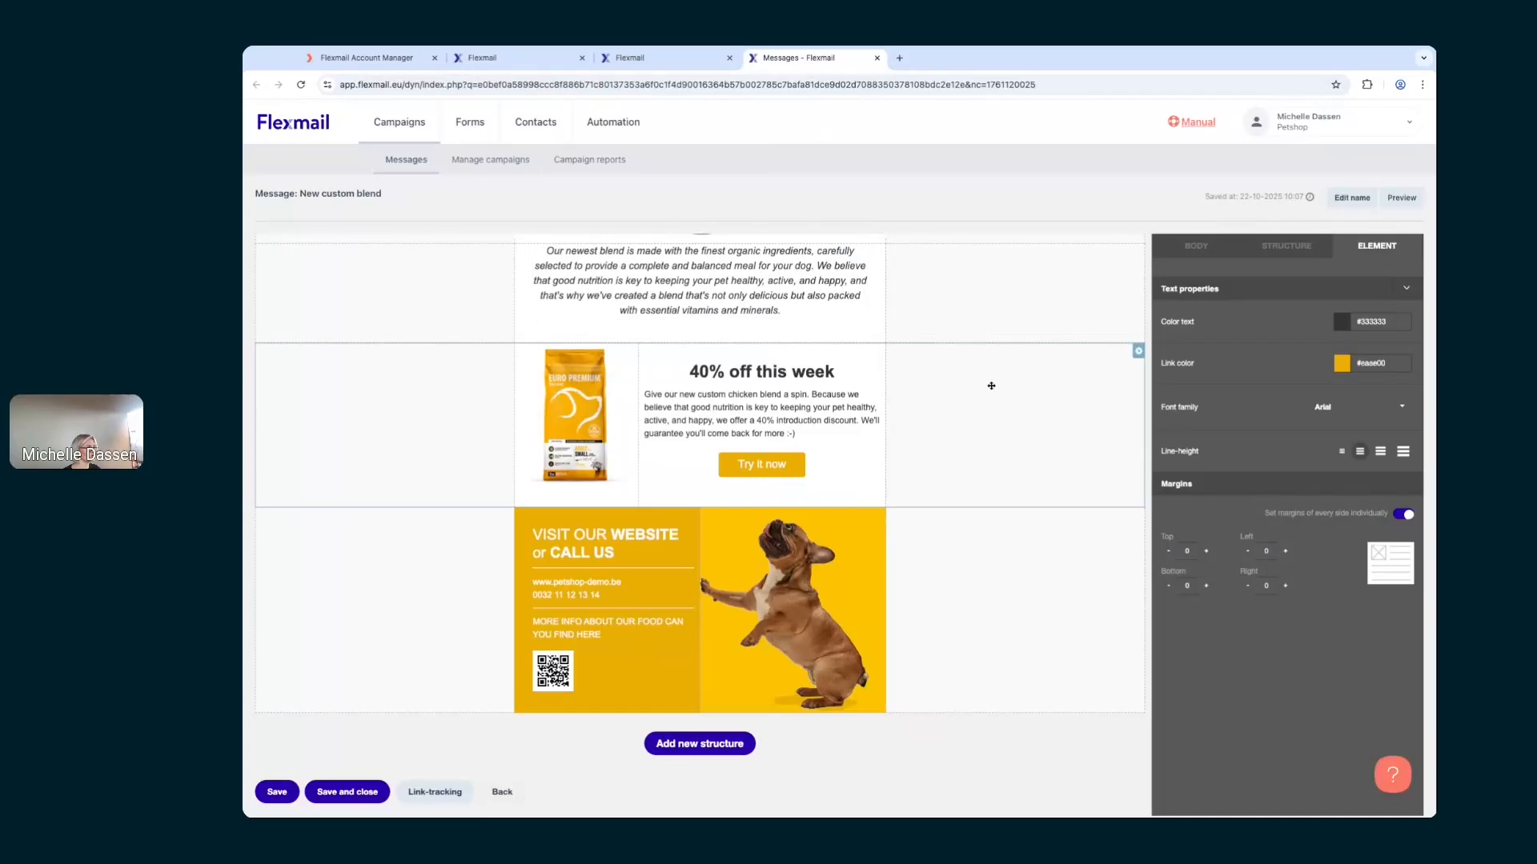
{"action": "scroll", "coordinate": [991, 386], "scroll_direction": "up", "scroll_amount": 5}
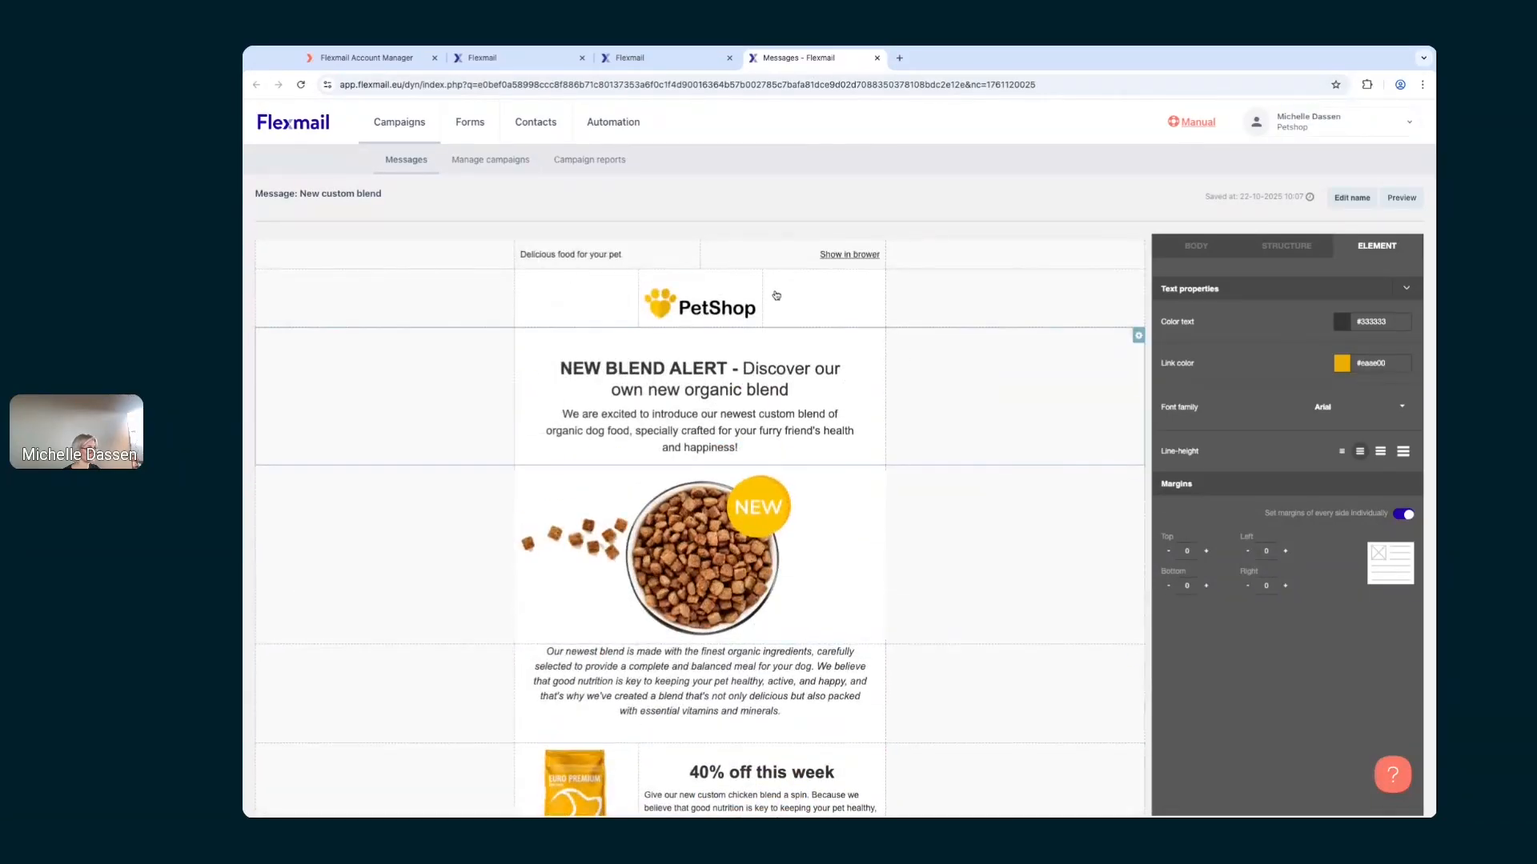
{"action": "left_click", "coordinate": [560, 255]}
{"action": "left_click_drag", "start_coordinate": [550, 255], "coordinate": [629, 255]}
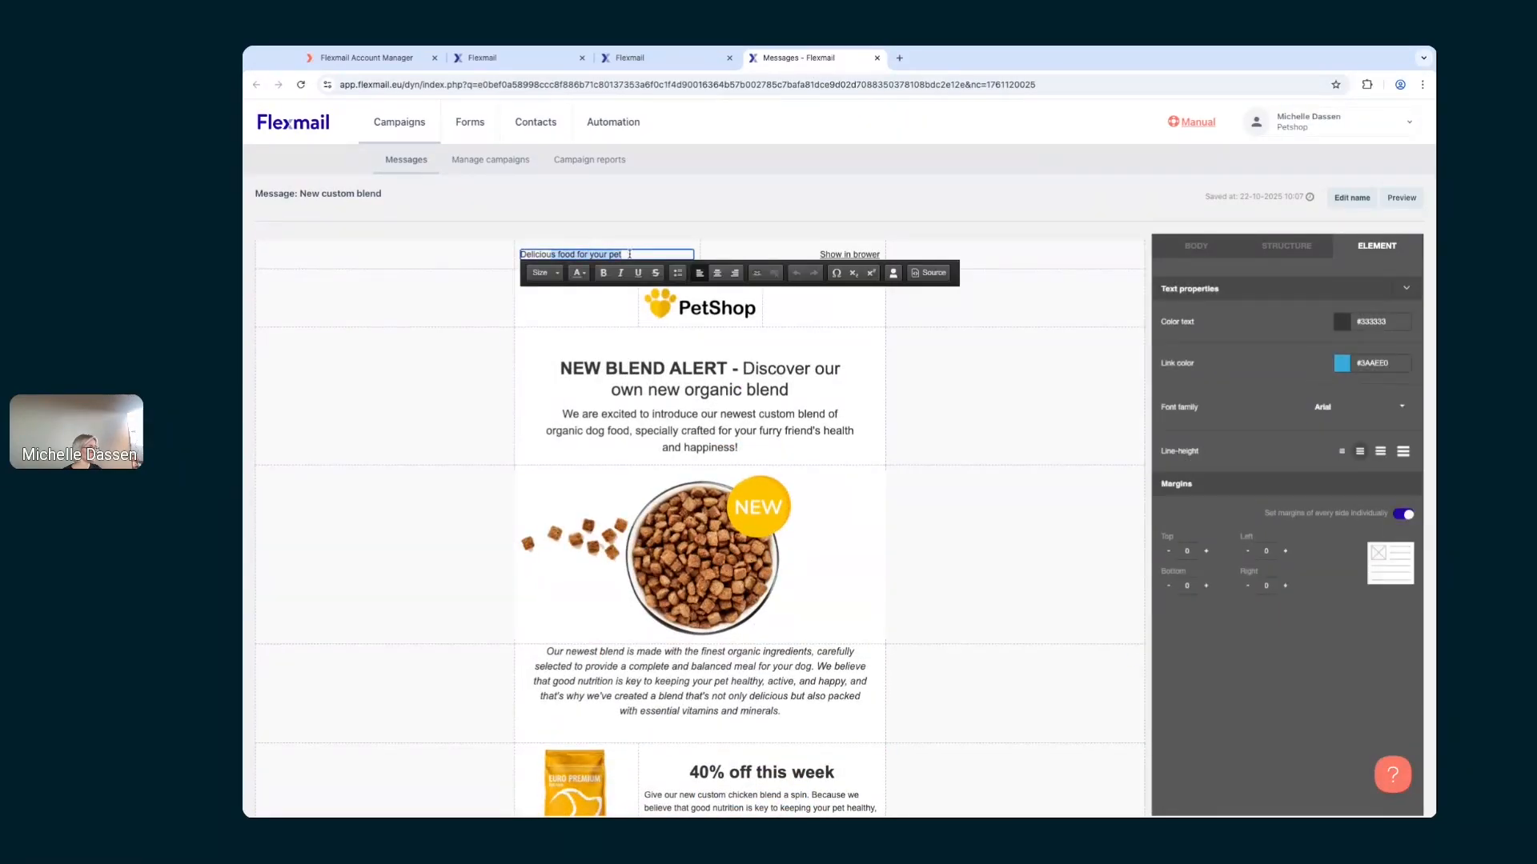
{"action": "key", "text": "shift+Left"}
{"action": "key", "text": "shift+Left"}
{"action": "key", "text": "shift+Left"}
{"action": "key", "text": "shift+Left"}
{"action": "key", "text": "shift+Left"}
{"action": "key", "text": "shift+Left"}
{"action": "key", "text": "shift+Left"}
{"action": "key", "text": "shift+Left"}
{"action": "left_click", "coordinate": [512, 58]}
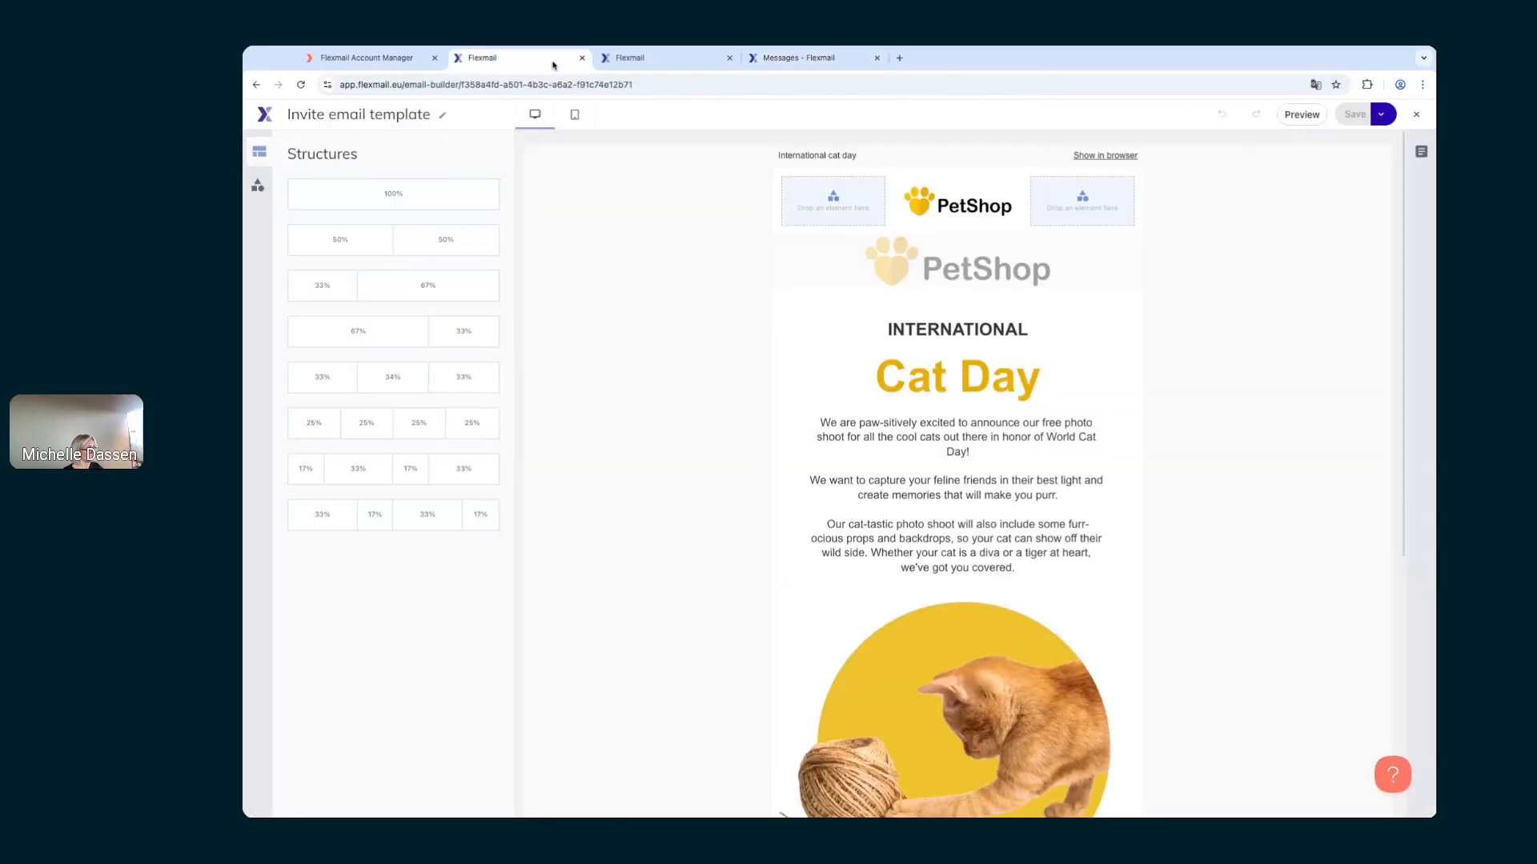
Step: Replace the preheader text above the logo with "Preheader default text"
{"action": "left_click", "coordinate": [842, 158]}
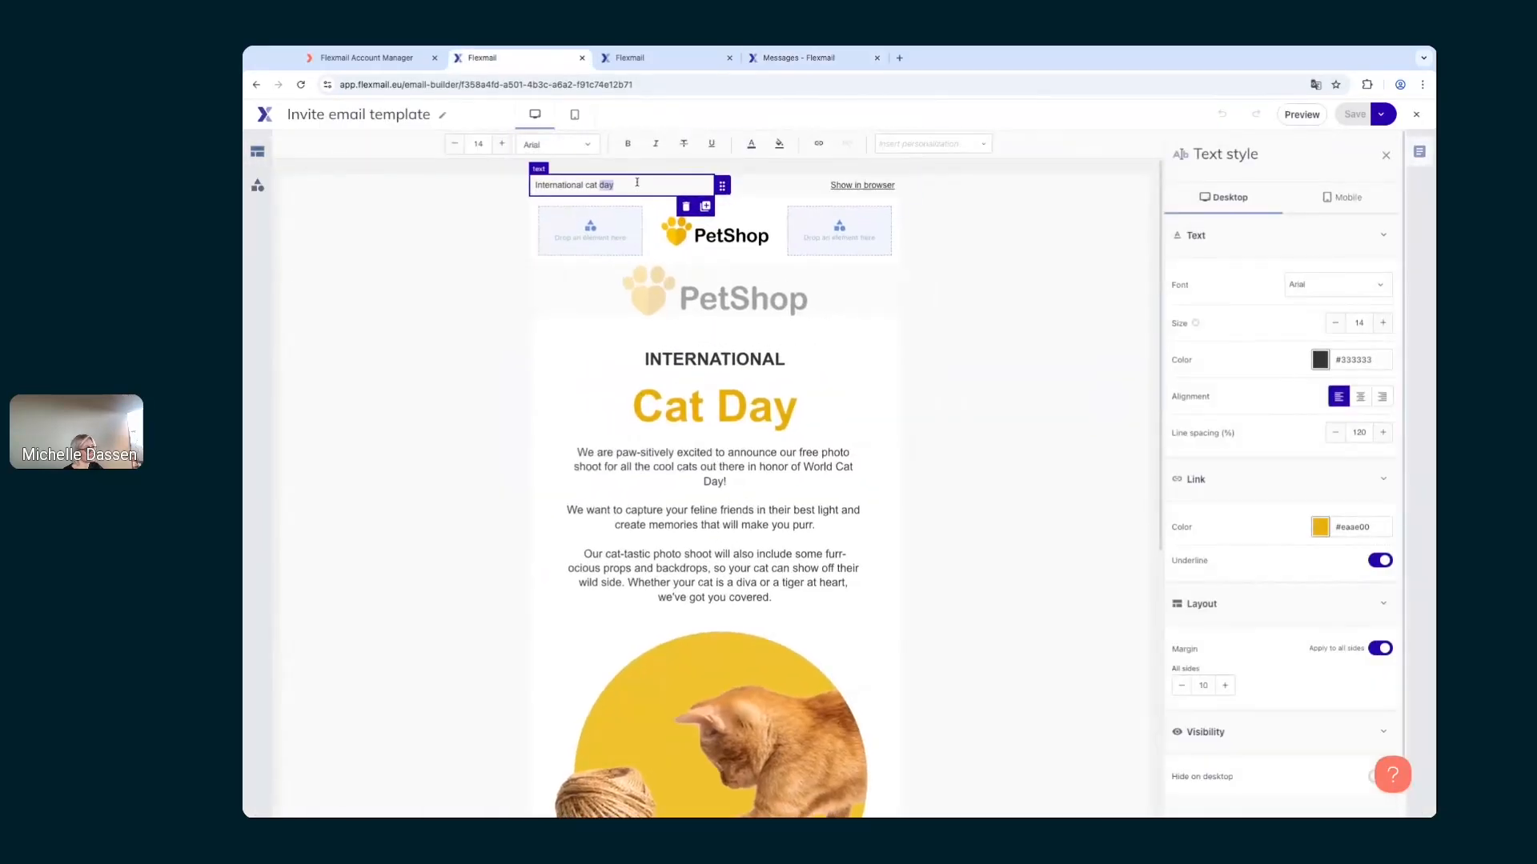
{"action": "key", "text": "shift+Left"}
{"action": "key", "text": "shift+Left"}
{"action": "key", "text": "shift+Left"}
{"action": "key", "text": "shift+Left"}
{"action": "key", "text": "shift+Left"}
{"action": "key", "text": "shift+Left"}
{"action": "key", "text": "shift+Left"}
{"action": "key", "text": "shift+Left"}
{"action": "key", "text": "shift+Left"}
{"action": "key", "text": "shift+Left"}
{"action": "key", "text": "shift+Left"}
{"action": "key", "text": "shift+Left"}
{"action": "key", "text": "shift+Left"}
{"action": "key", "text": "shift+Left"}
{"action": "key", "text": "shift+Left"}
{"action": "key", "text": "shift+Left"}
{"action": "key", "text": "shift+Left"}
{"action": "key", "text": "shift+Left"}
{"action": "key", "text": "shift+Left"}
{"action": "key", "text": "shift+Left"}
{"action": "key", "text": "shift+Left"}
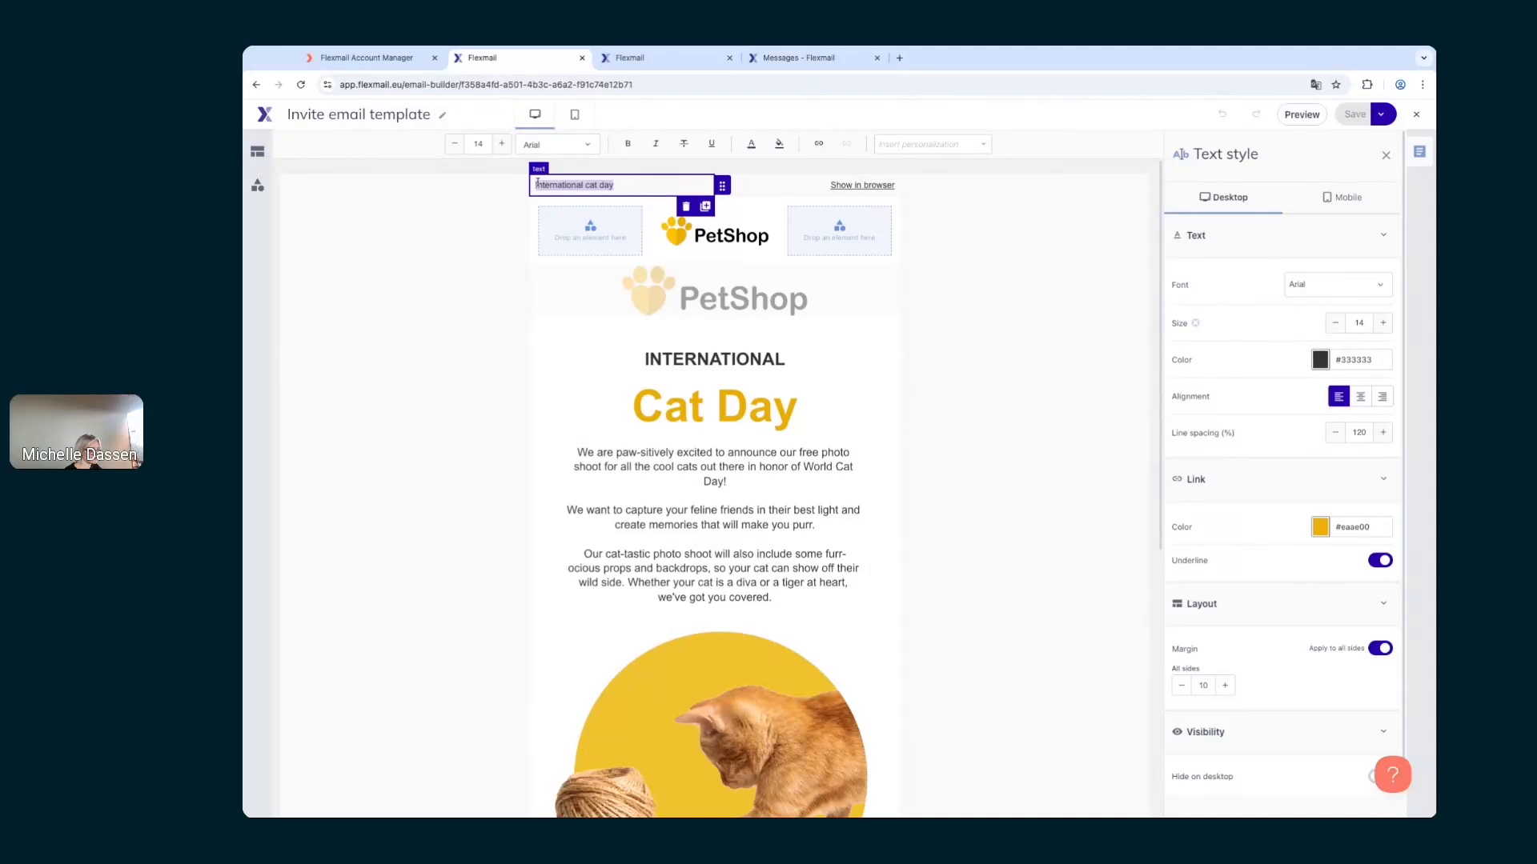
{"action": "type", "text": "Pre"}
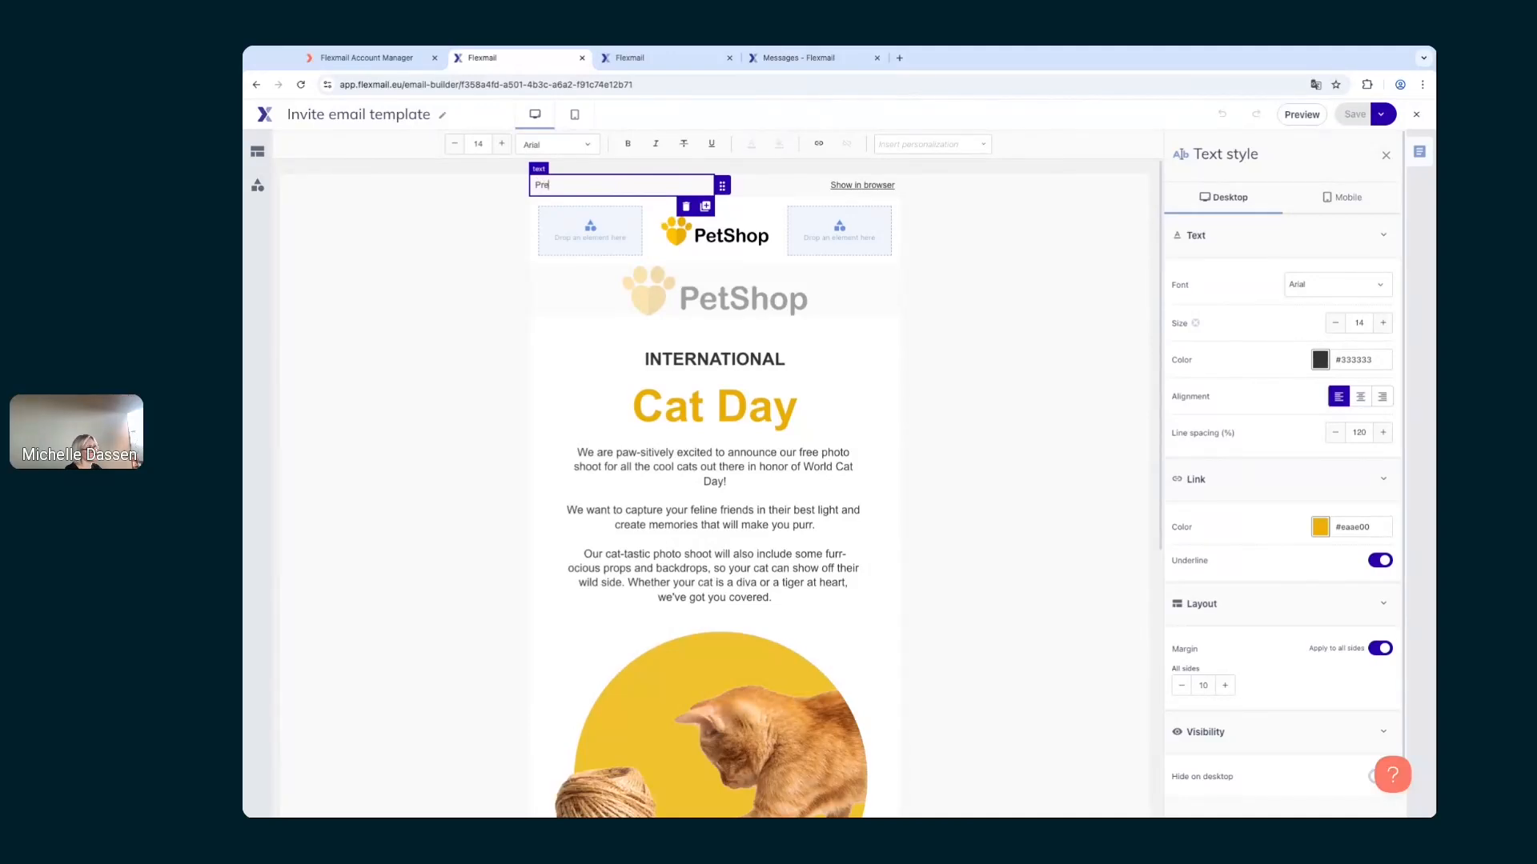
{"action": "type", "text": "header text"}
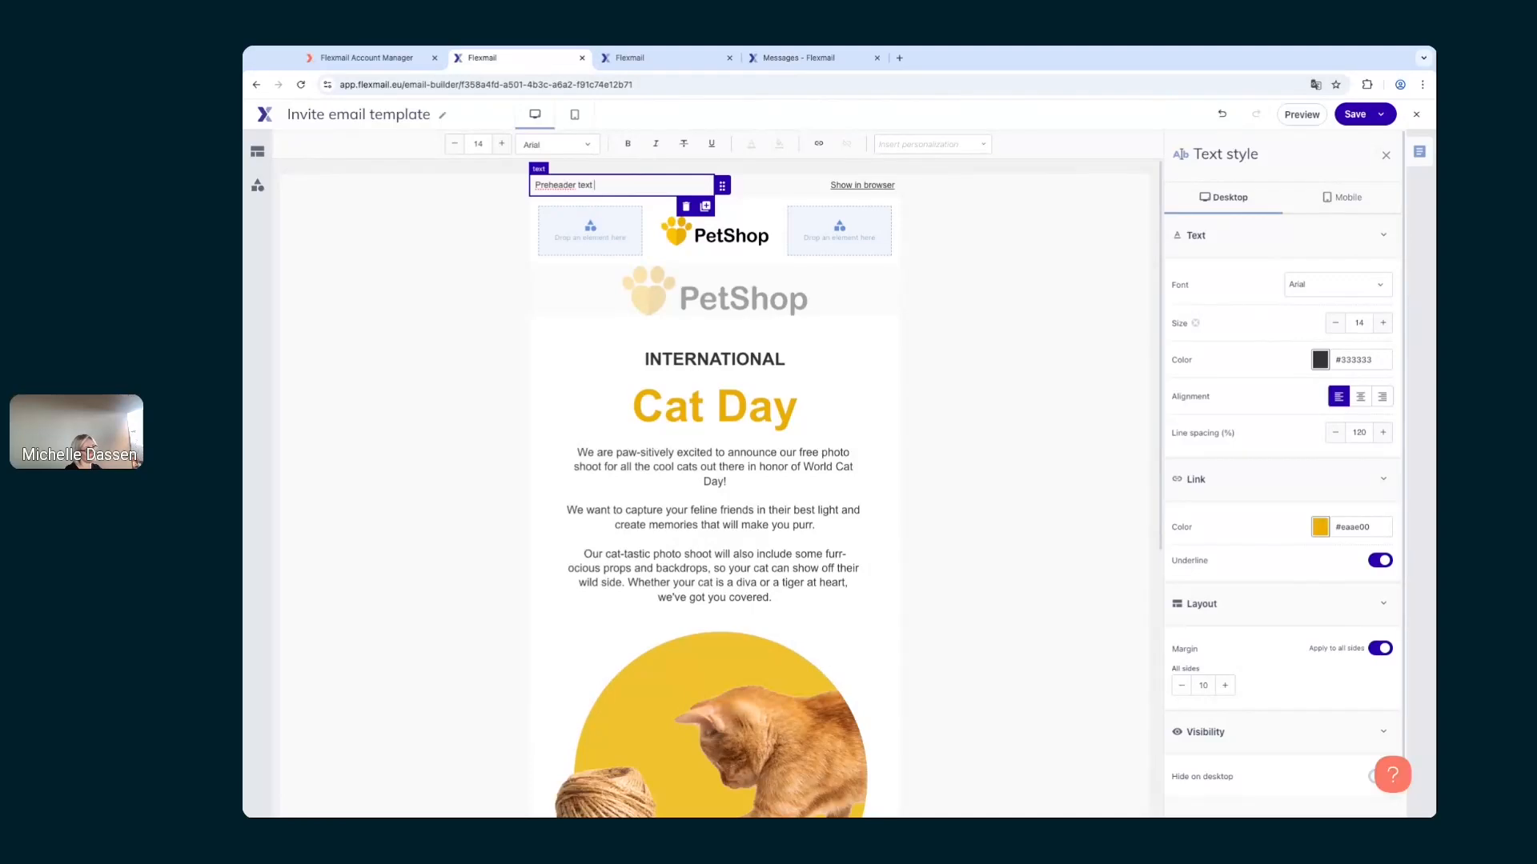
{"action": "key", "text": "BackSpace"}
{"action": "key", "text": "BackSpace"}
{"action": "type", "text": "fault tempma"}
{"action": "key", "text": "BackSpace"}
{"action": "key", "text": "BackSpace"}
{"action": "key", "text": "BackSpace"}
{"action": "type", "text": "plate"}
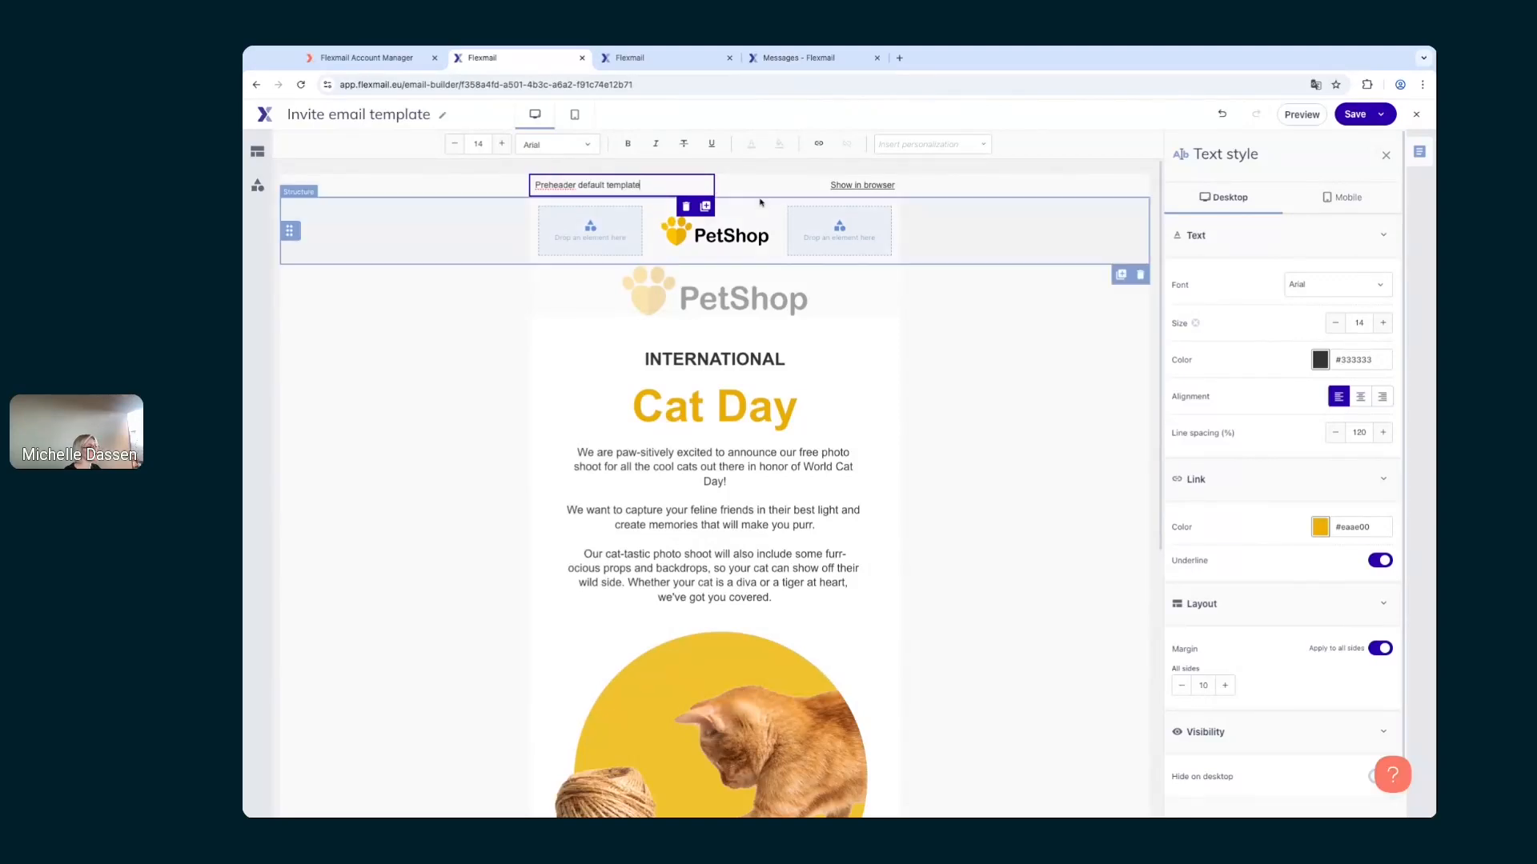
{"action": "double_click", "coordinate": [656, 190]}
{"action": "type", "text": "text"}
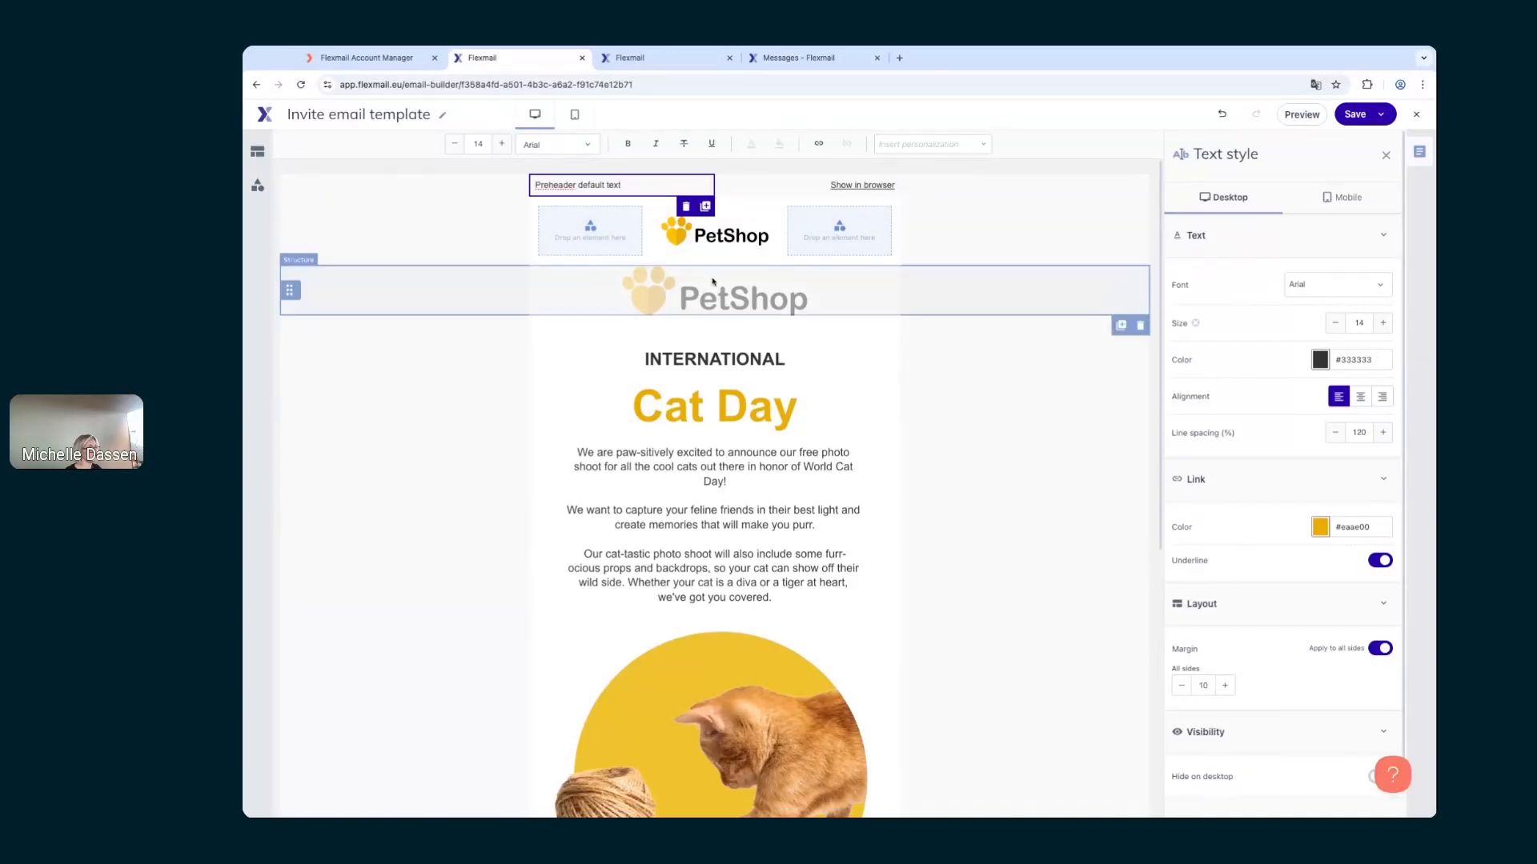
Step: Copy the heading "NEW BLEND ALERT - Discover our own new organic blend" from the "New custom blend" message
{"action": "scroll", "coordinate": [920, 323], "scroll_direction": "down", "scroll_amount": 1}
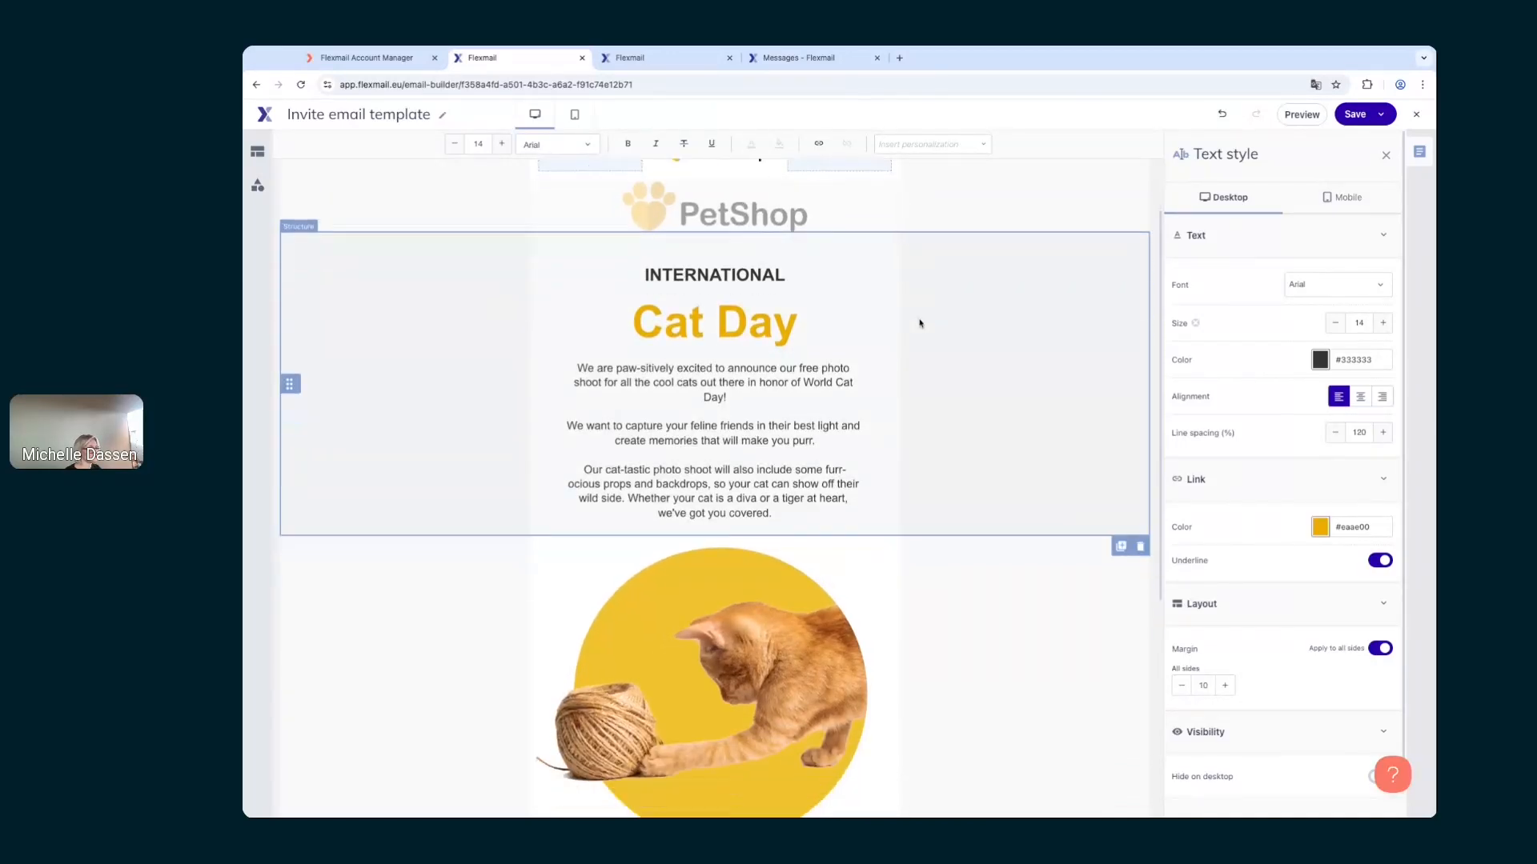
{"action": "scroll", "coordinate": [920, 322], "scroll_direction": "down", "scroll_amount": 1}
{"action": "left_click", "coordinate": [798, 57]}
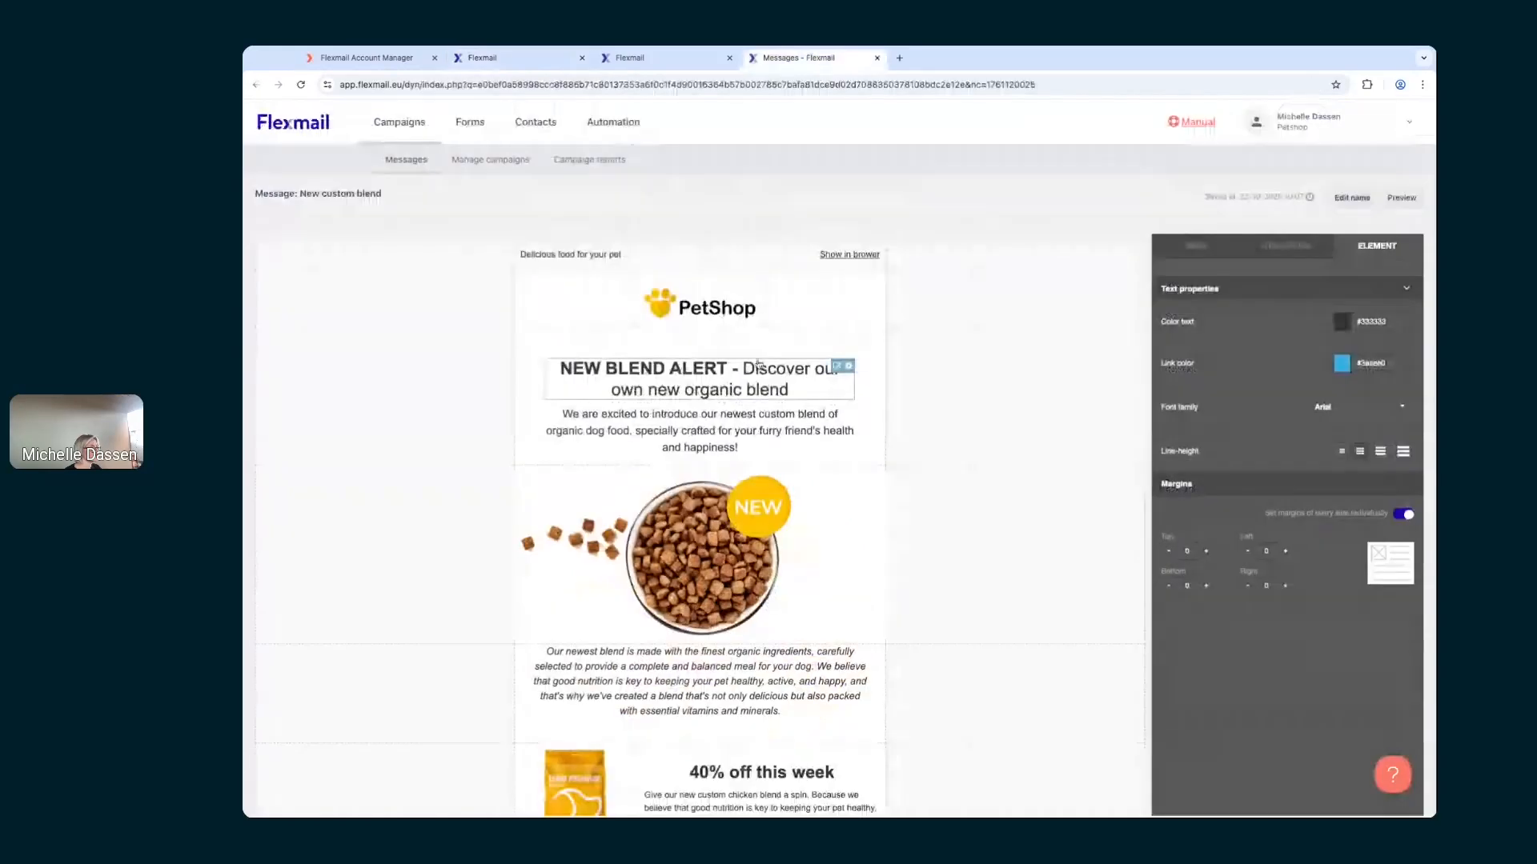
{"action": "left_click", "coordinate": [752, 384]}
{"action": "left_click_drag", "start_coordinate": [791, 391], "coordinate": [549, 376]}
{"action": "key", "text": "ctrl+c"}
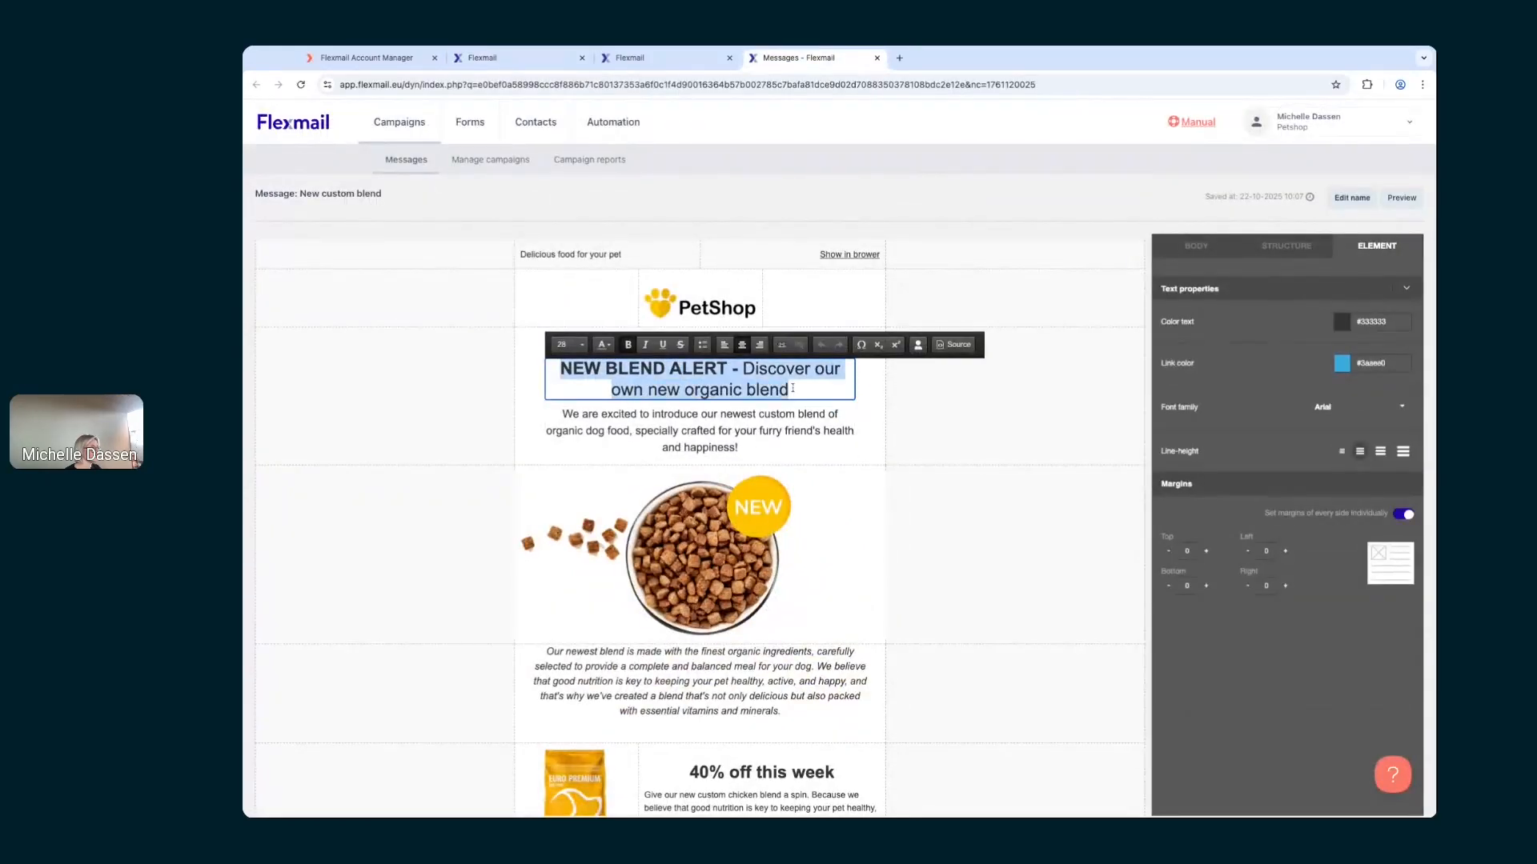
Step: Delete the "Cat Day" heading from the invite template and replace the "INTERNATIONAL" heading with the copied one
{"action": "left_click", "coordinate": [480, 58]}
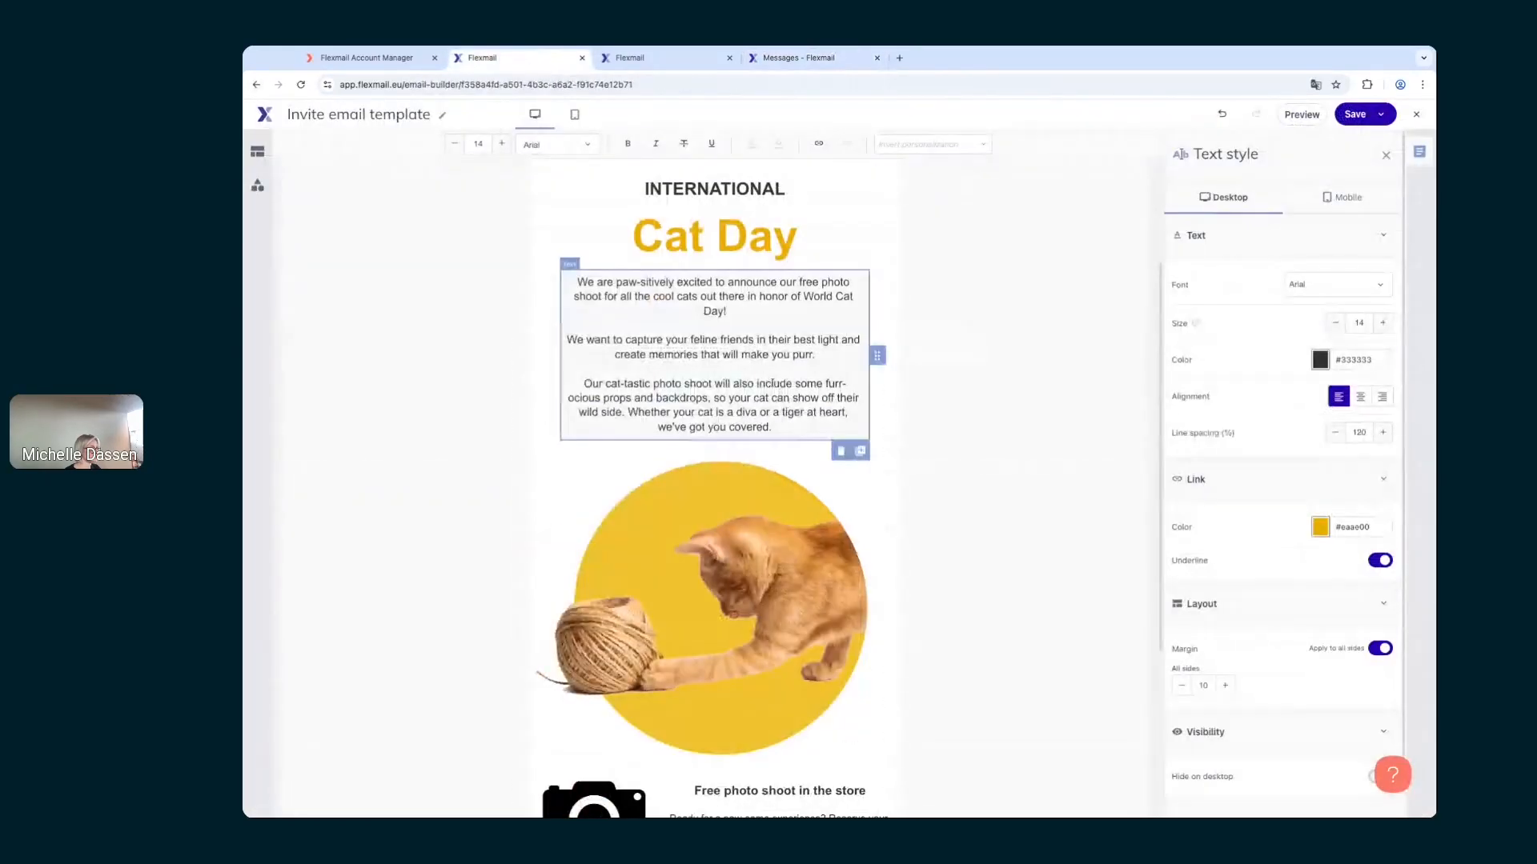
{"action": "left_click", "coordinate": [769, 247]}
{"action": "left_click", "coordinate": [840, 278]}
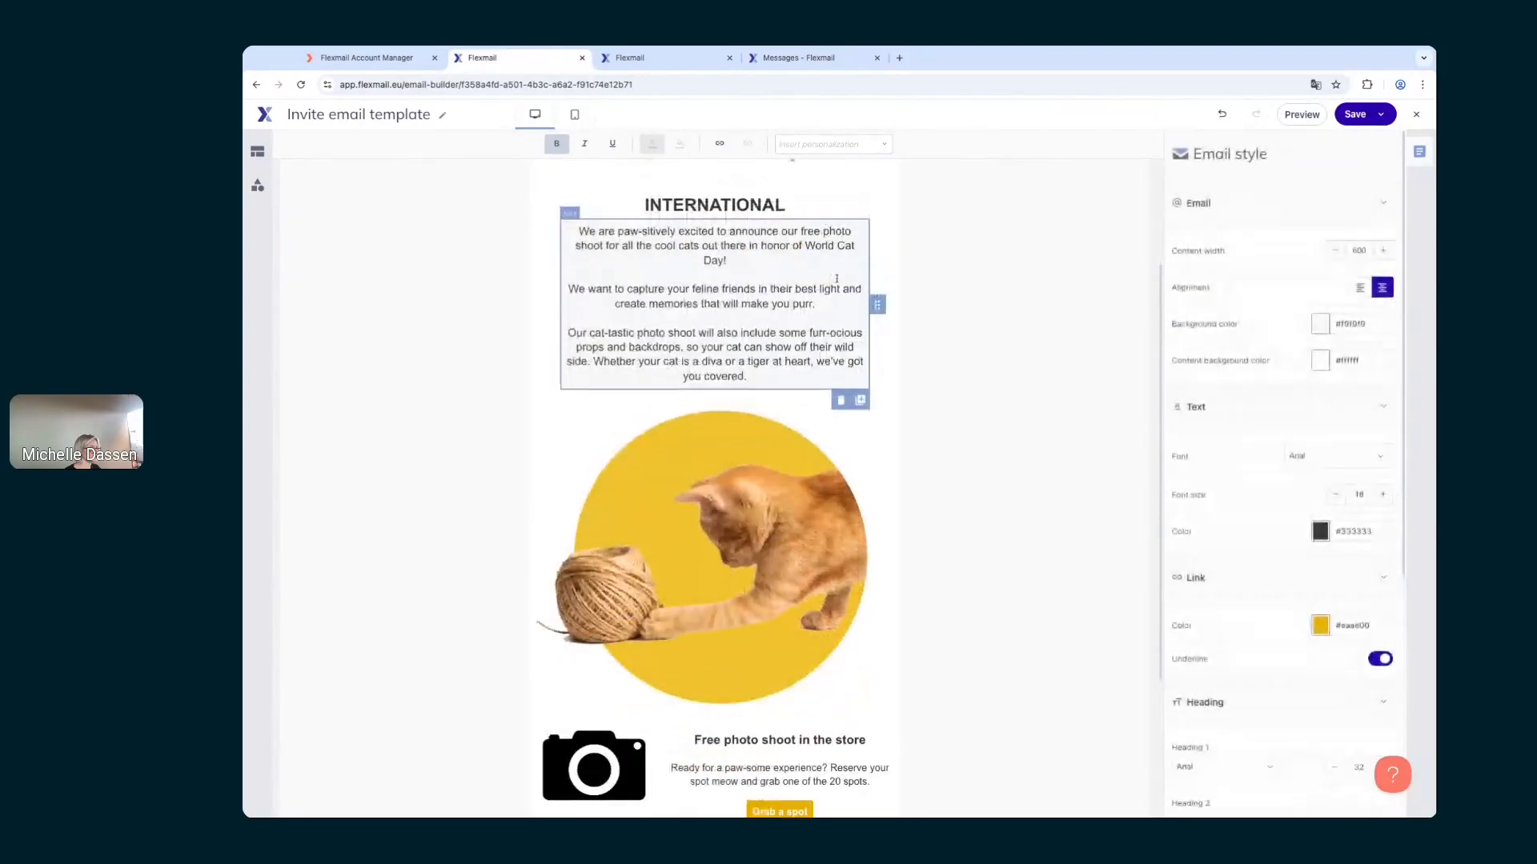
{"action": "left_click", "coordinate": [783, 264]}
{"action": "double_click", "coordinate": [783, 265]}
{"action": "key", "text": "ctrl+v"}
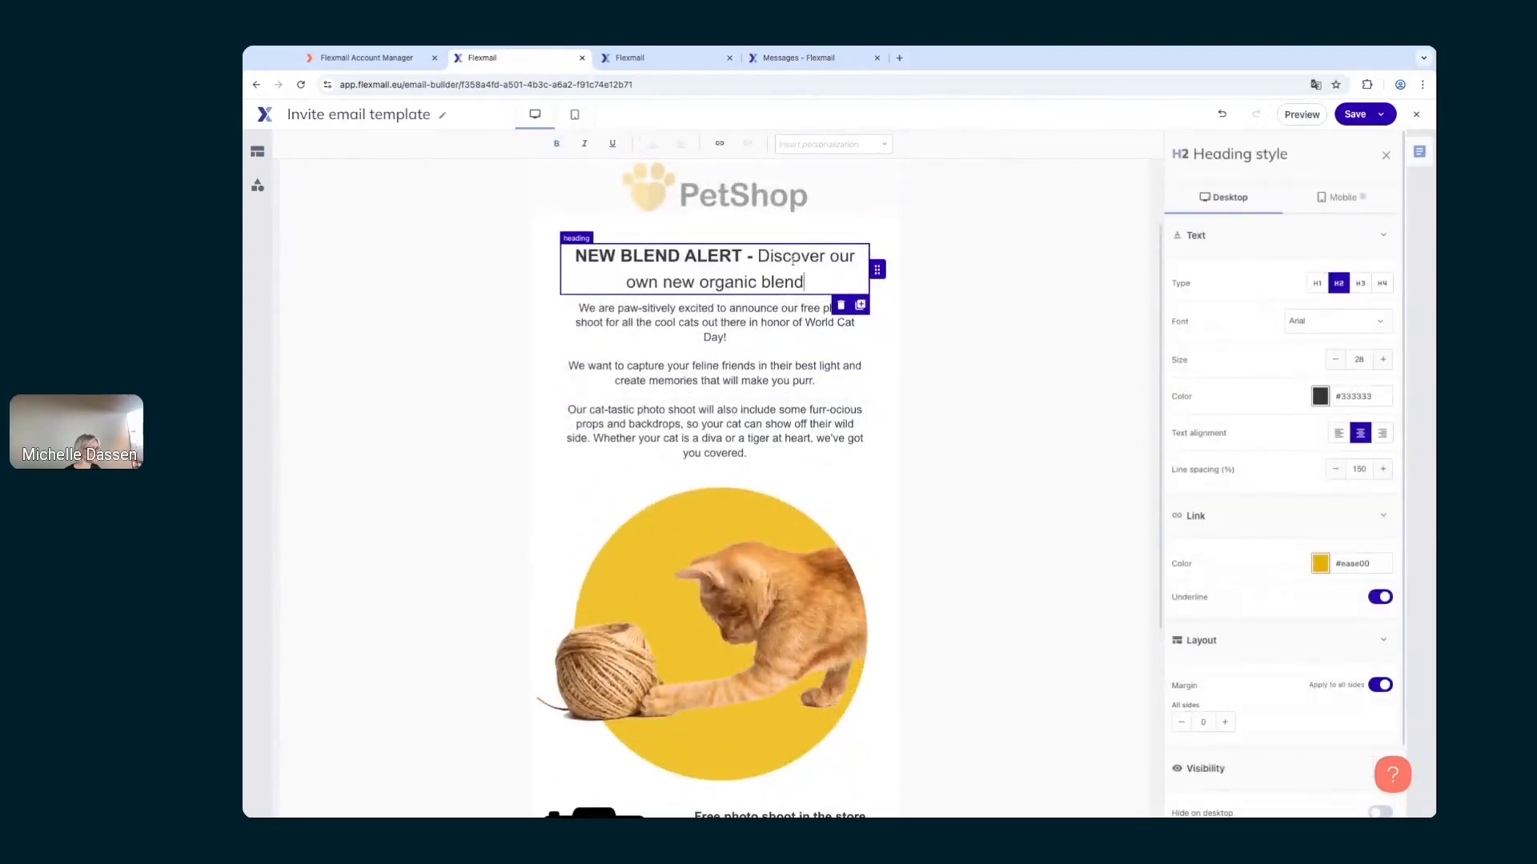
Step: Copy the introduction paragraph under the "New custom blend" heading and paste it over the cat photo shoot text in the invite template
{"action": "left_click", "coordinate": [781, 58]}
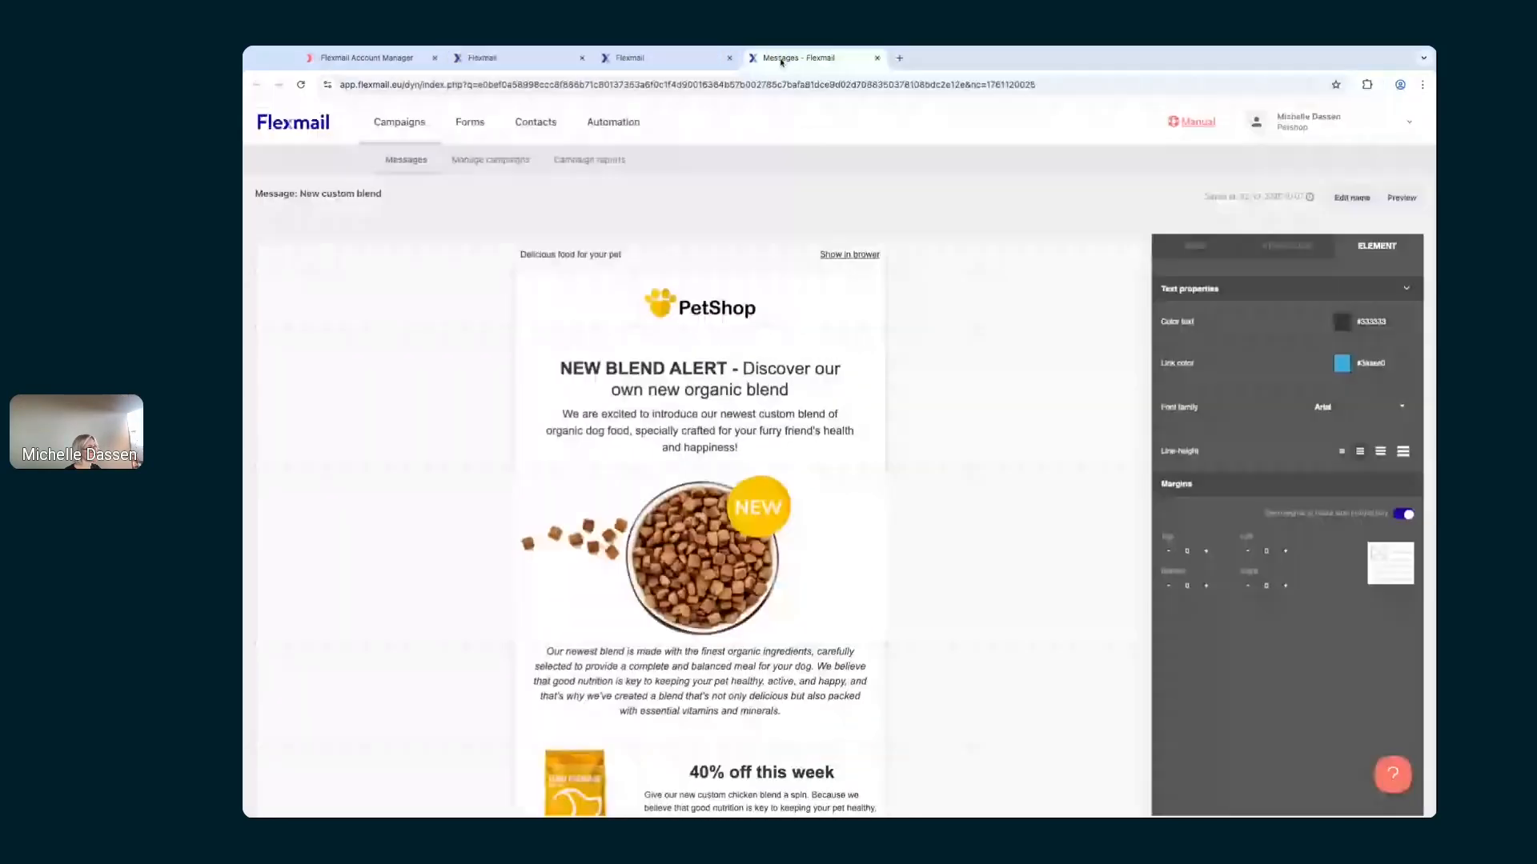
{"action": "left_click", "coordinate": [732, 430]}
{"action": "key", "text": "ctrl+a"}
{"action": "key", "text": "ctrl+c"}
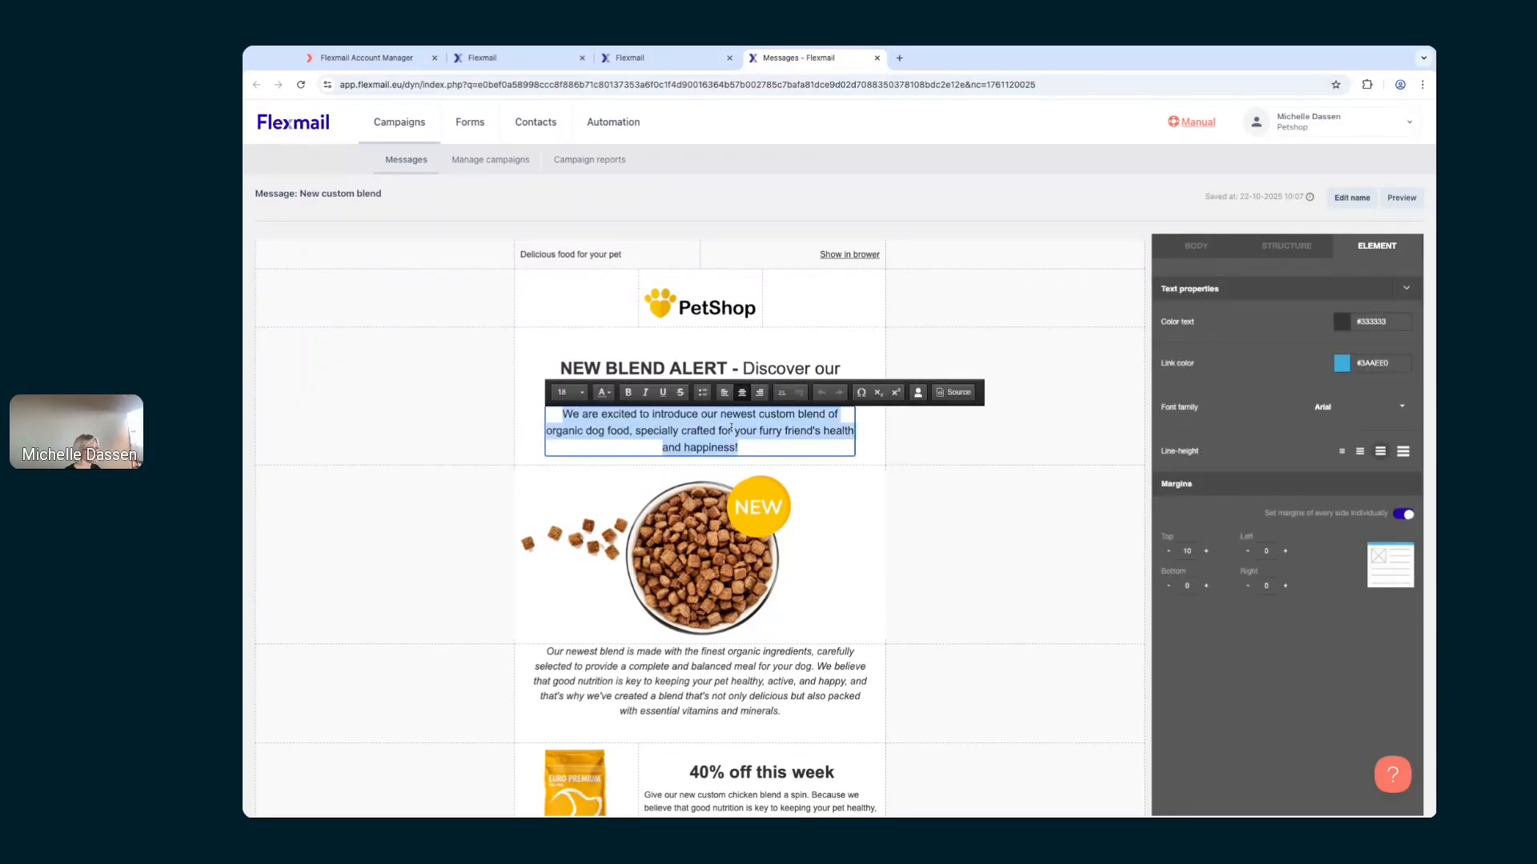
{"action": "left_click", "coordinate": [544, 68]}
{"action": "left_click", "coordinate": [675, 321]}
{"action": "key", "text": "ctrl+a"}
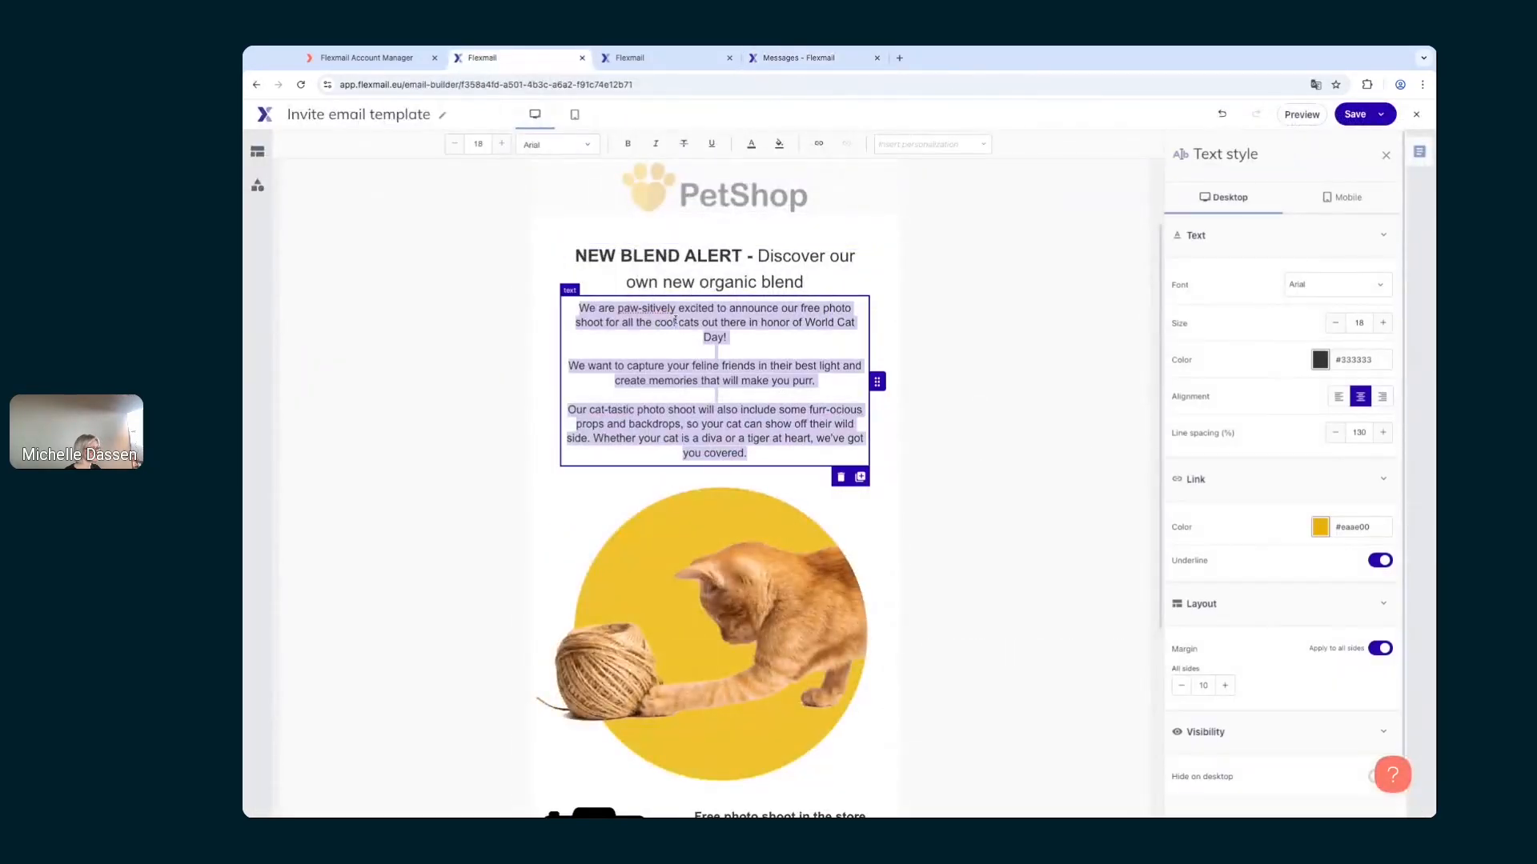
{"action": "key", "text": "ctrl+v"}
{"action": "left_click", "coordinate": [1053, 343]}
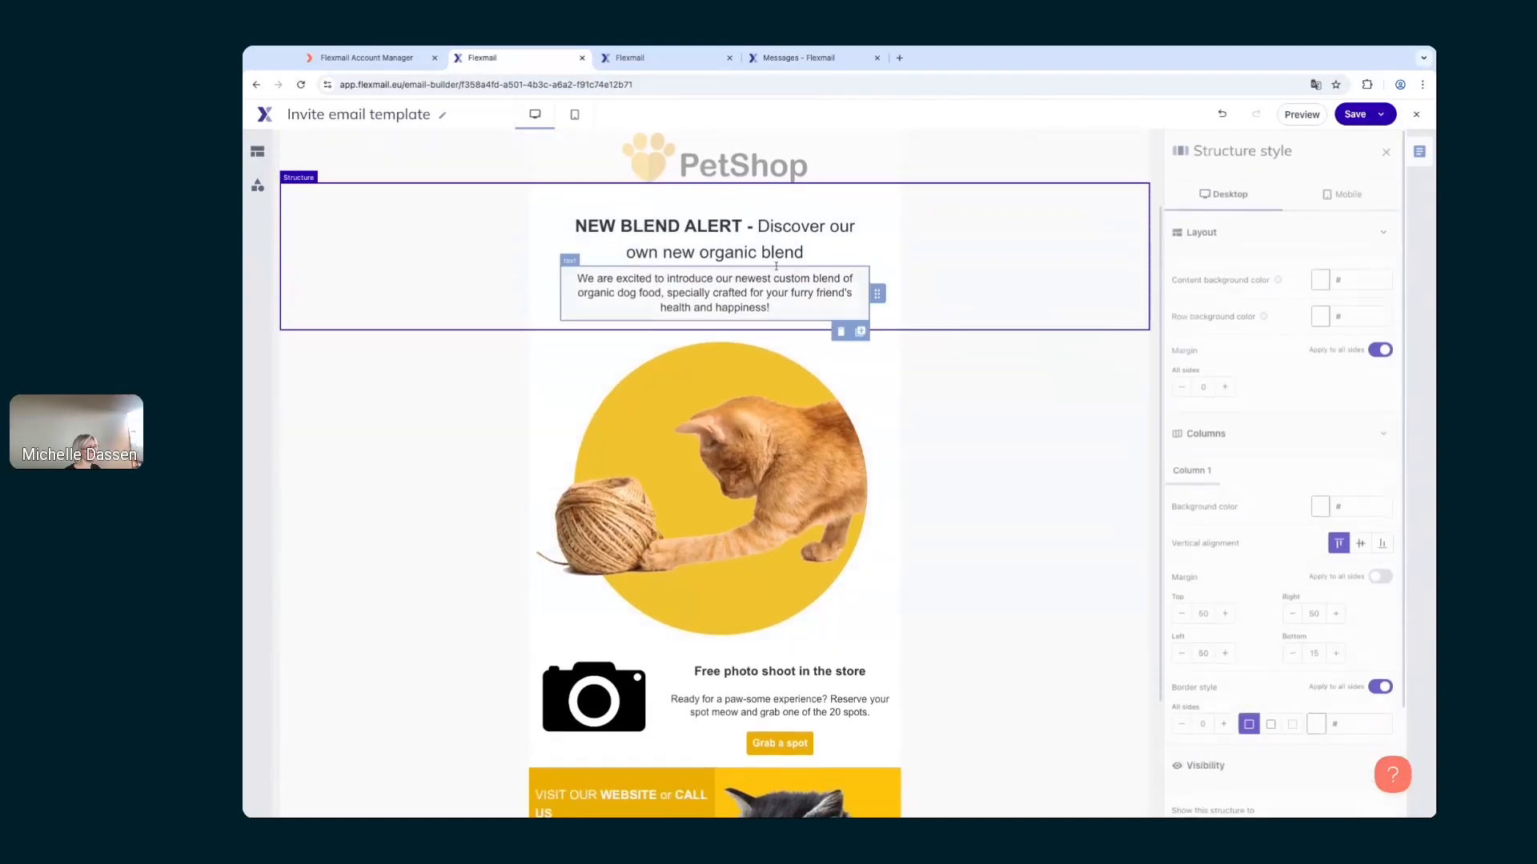
Step: Give the "NEW BLEND ALERT" heading individual margins per side, with a bottom margin of 15
{"action": "left_click", "coordinate": [764, 258]}
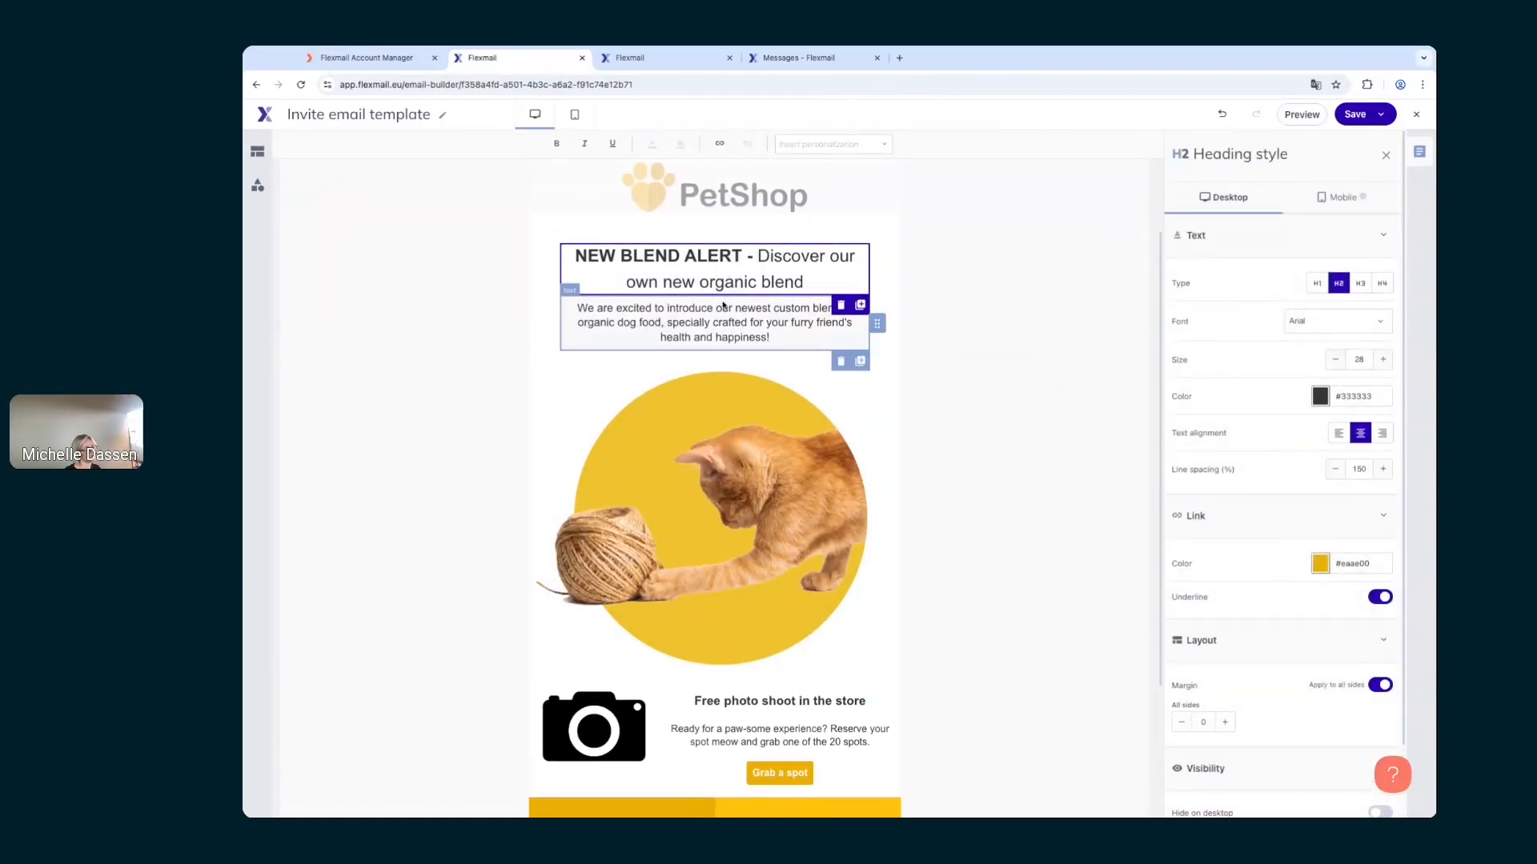
{"action": "left_click", "coordinate": [1379, 685]}
{"action": "scroll", "coordinate": [1309, 710], "scroll_direction": "down", "scroll_amount": 1}
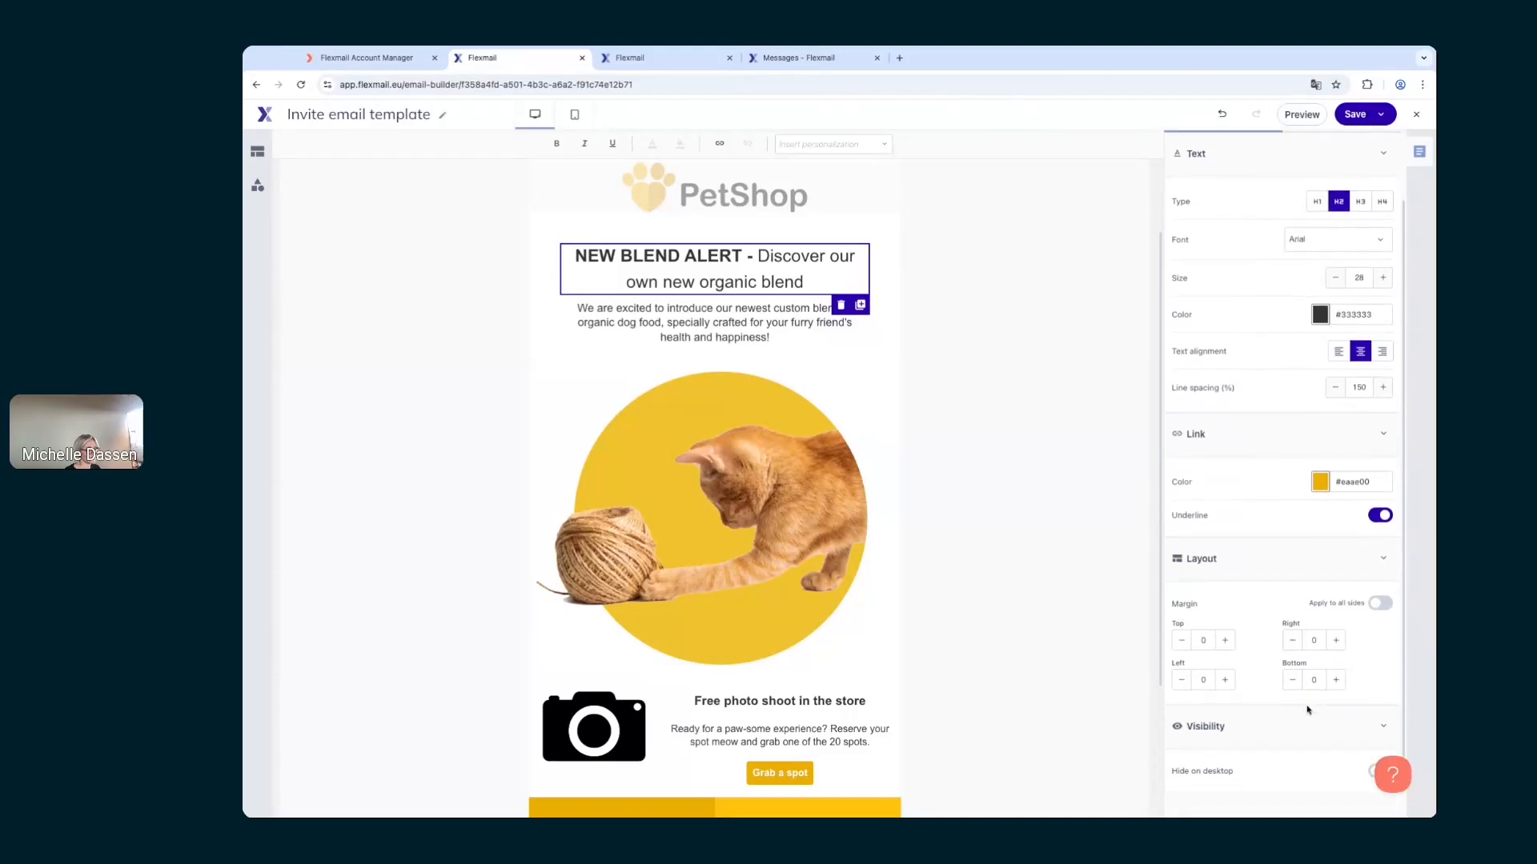
{"action": "double_click", "coordinate": [1315, 682]}
{"action": "type", "text": "10"}
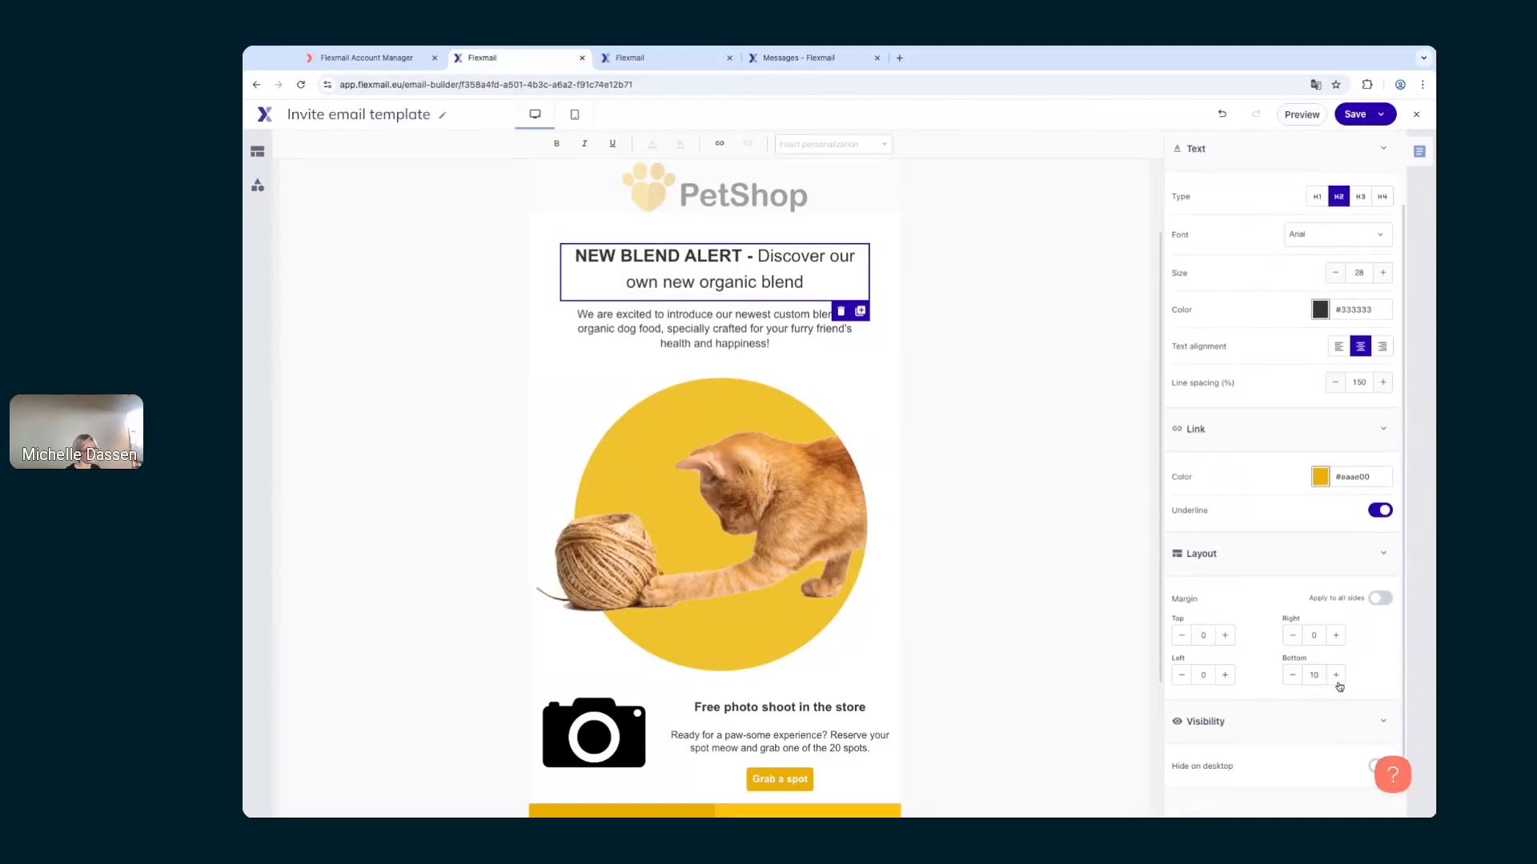
{"action": "key", "text": "BackSpace"}
{"action": "type", "text": "5"}
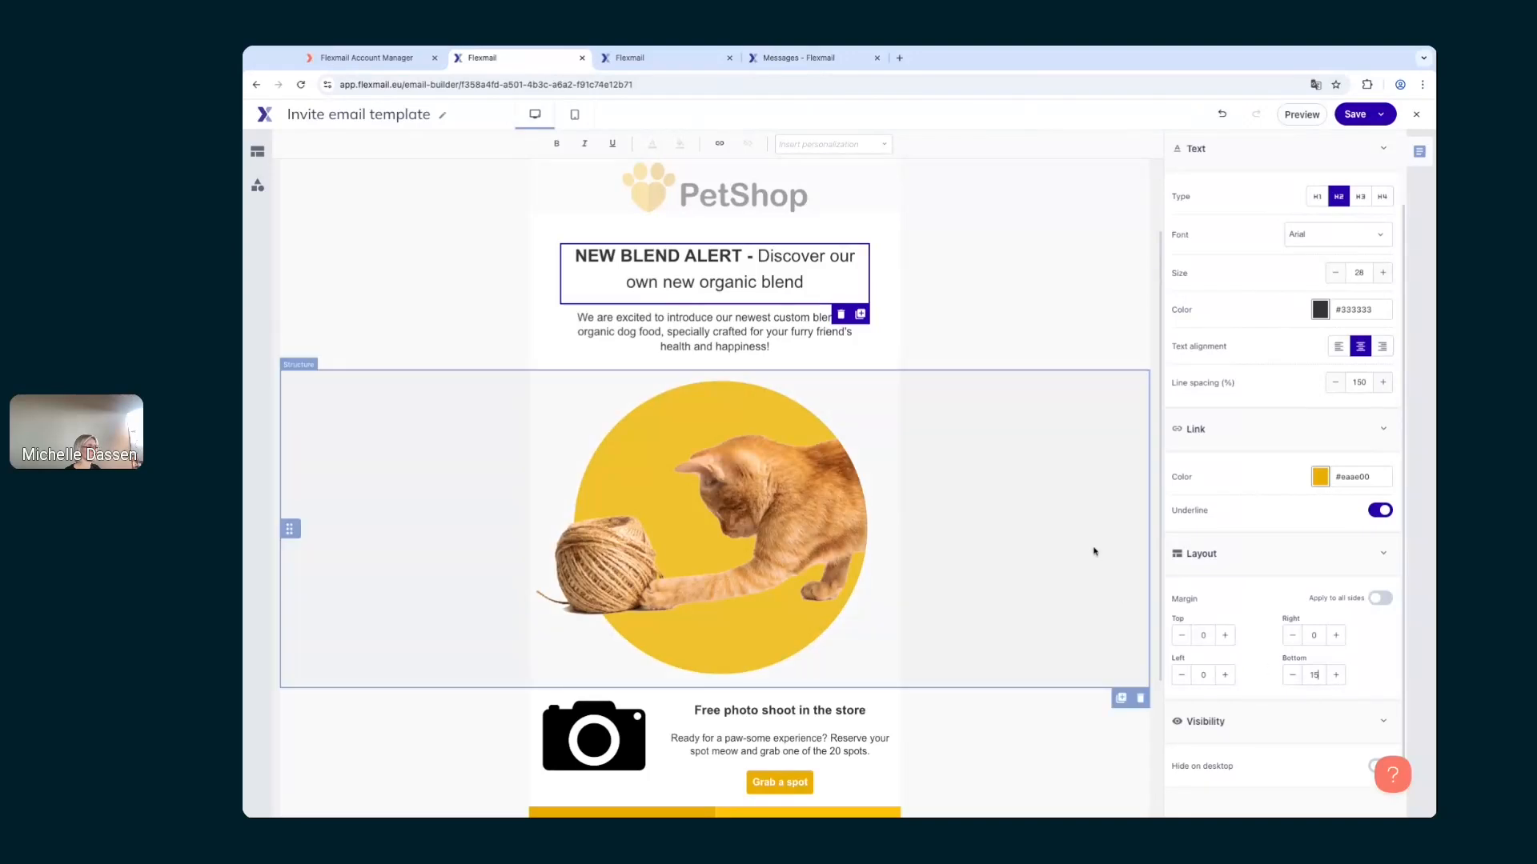
{"action": "left_click", "coordinate": [1094, 549]}
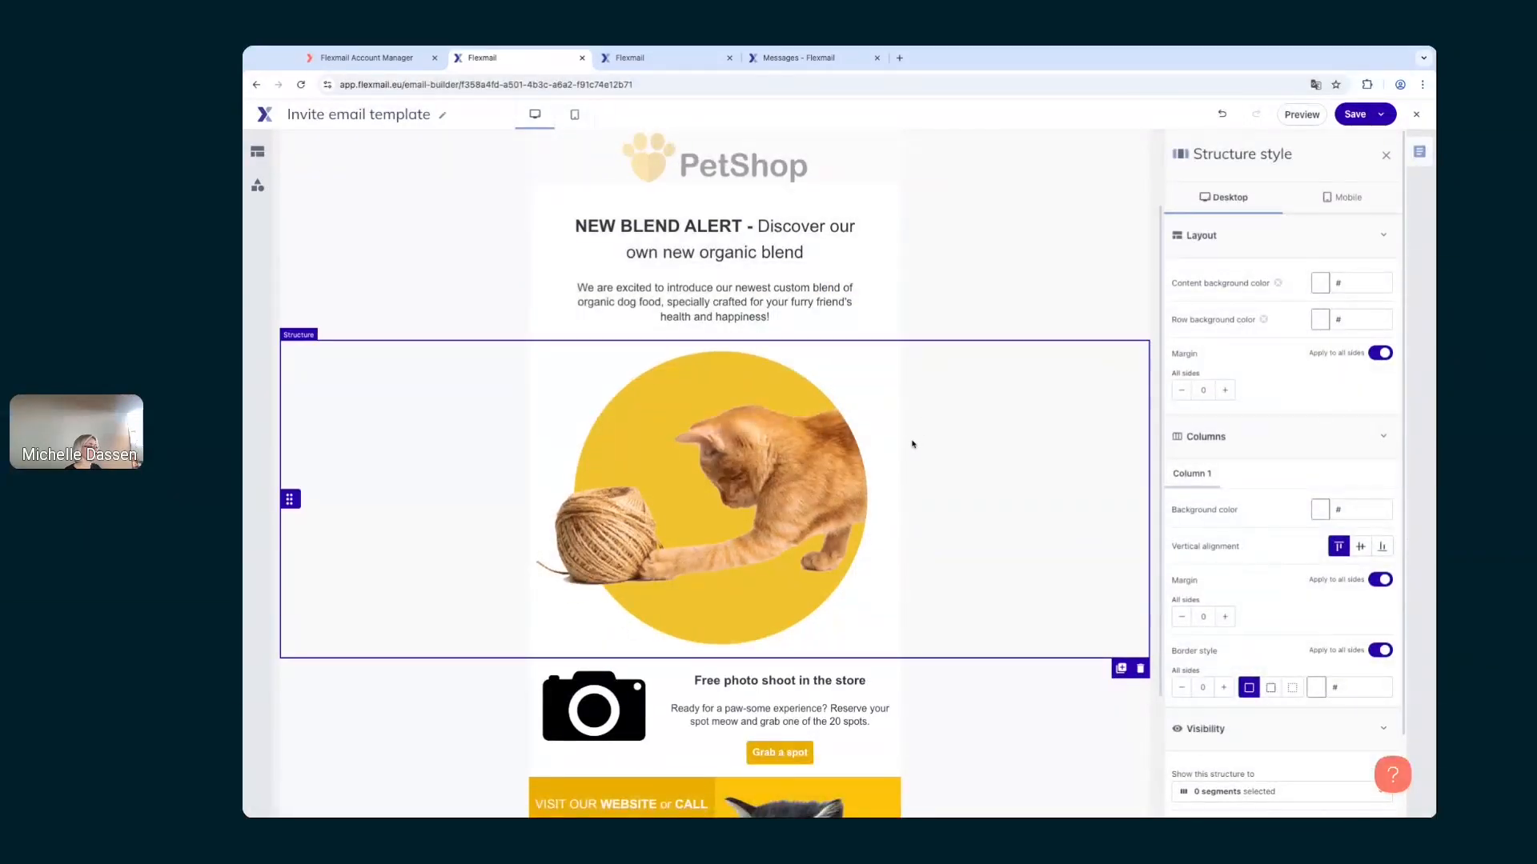
Step: Replace the cat image in the invite template with food_NEW.jpg from the template3 folder
{"action": "left_click", "coordinate": [790, 433]}
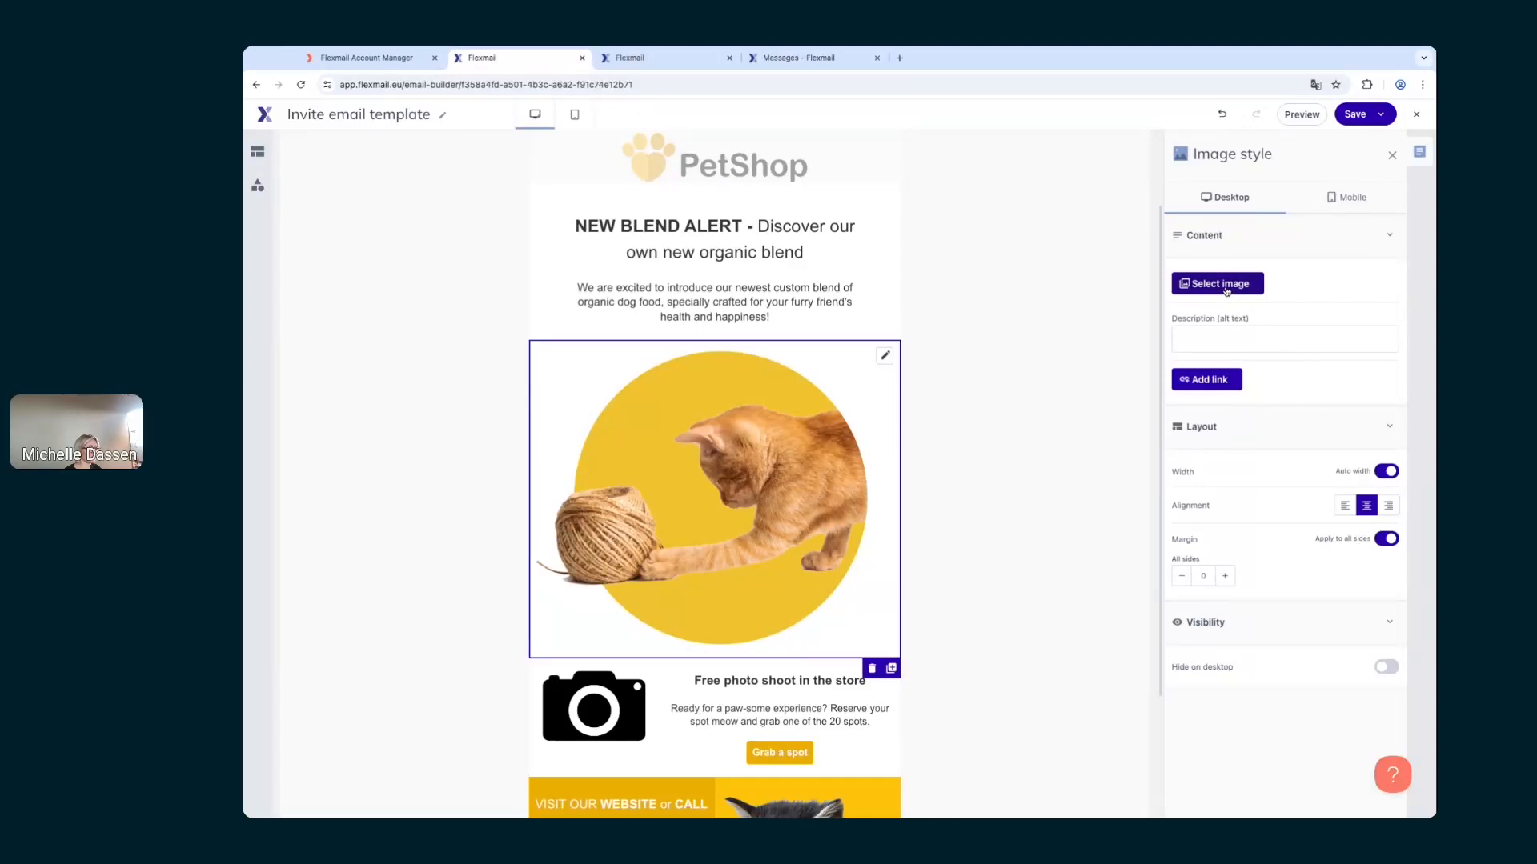
{"action": "left_click", "coordinate": [1227, 291]}
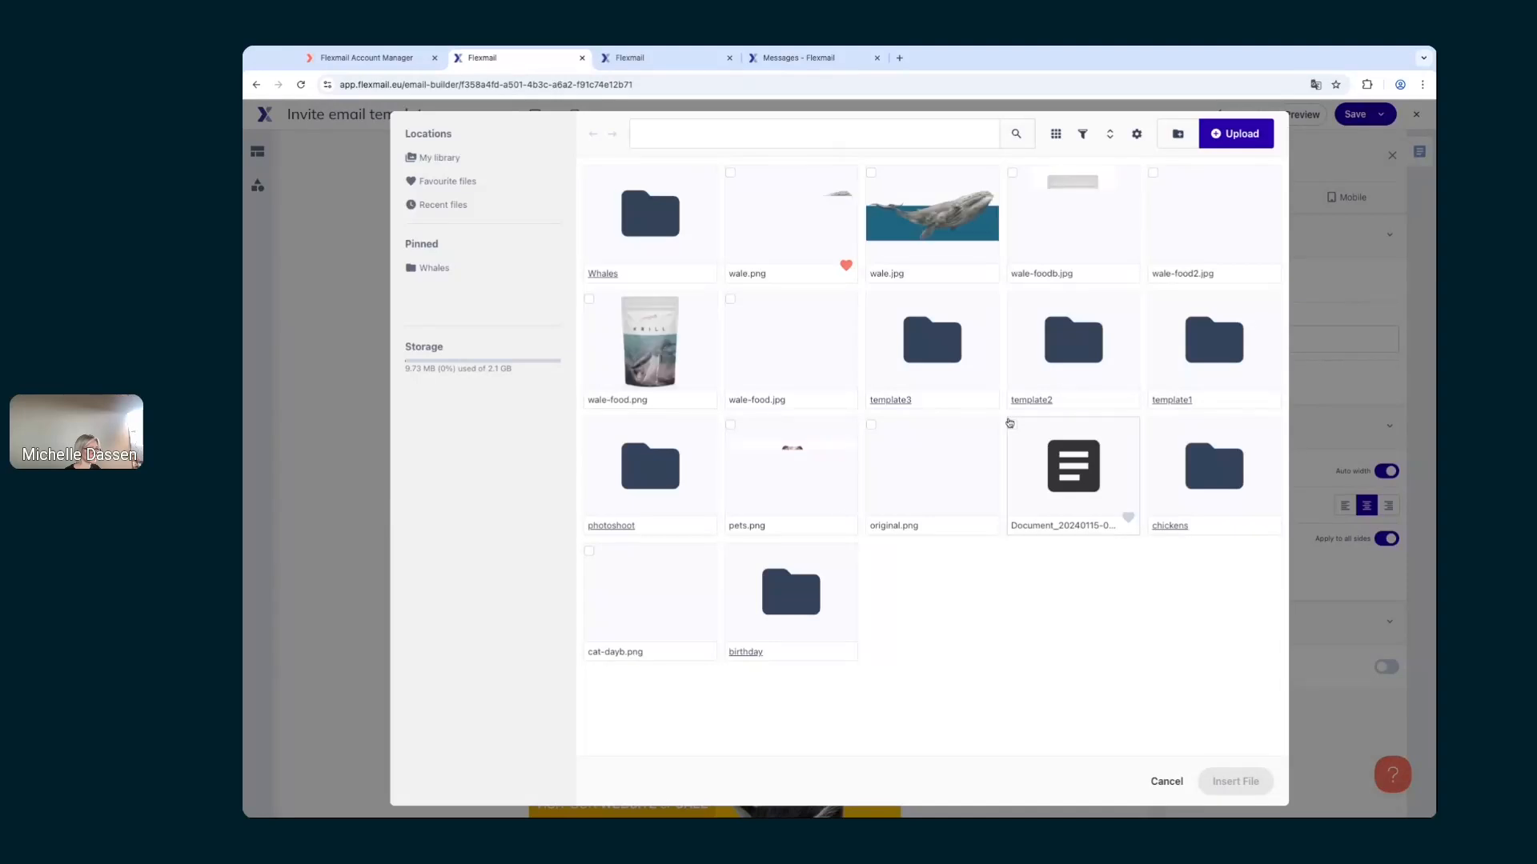
{"action": "left_click", "coordinate": [1193, 363]}
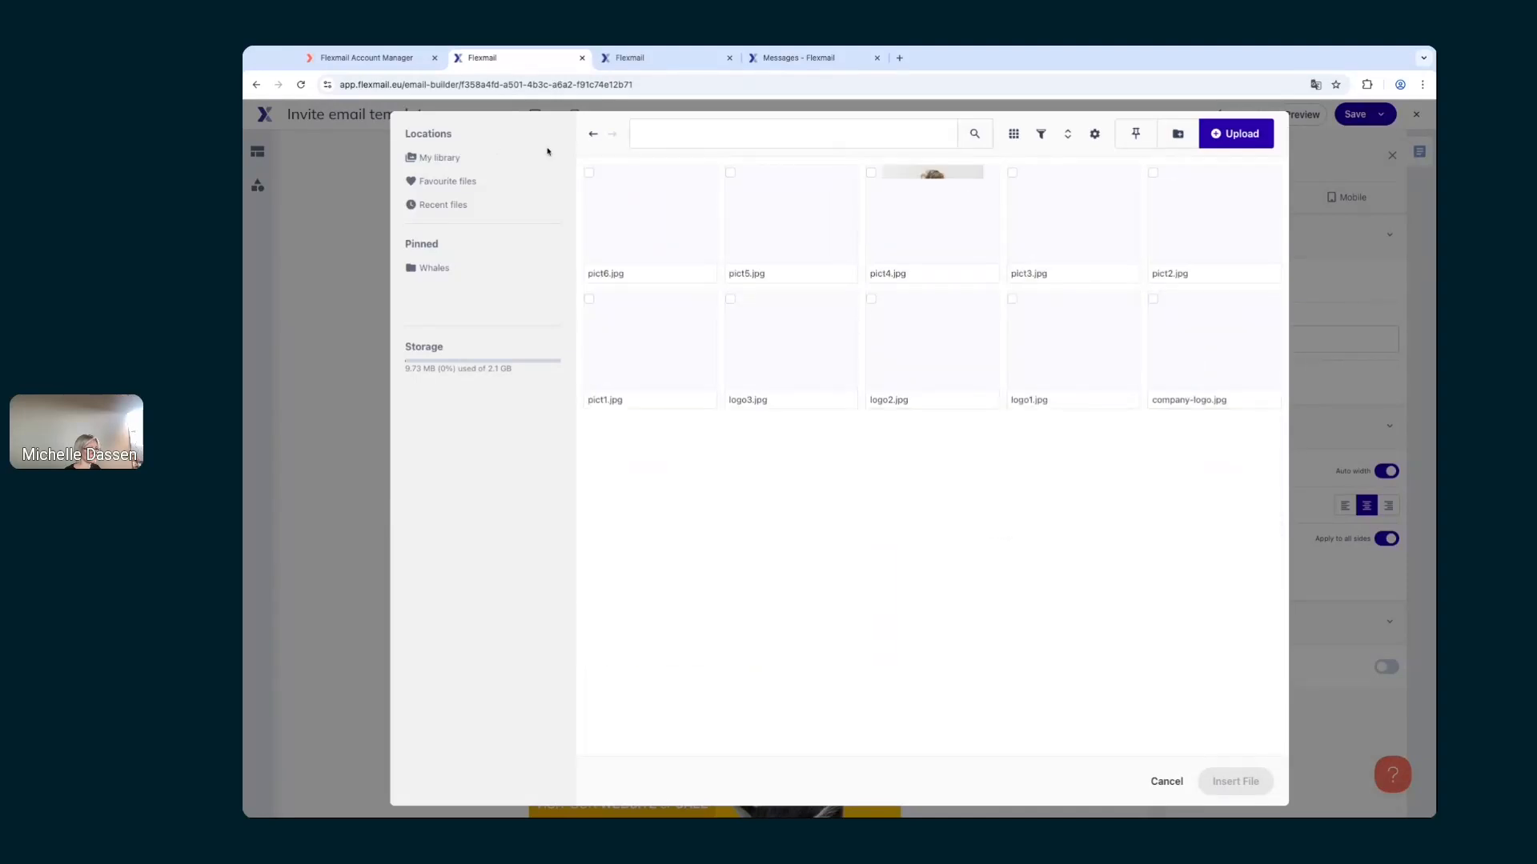
{"action": "left_click", "coordinate": [593, 133]}
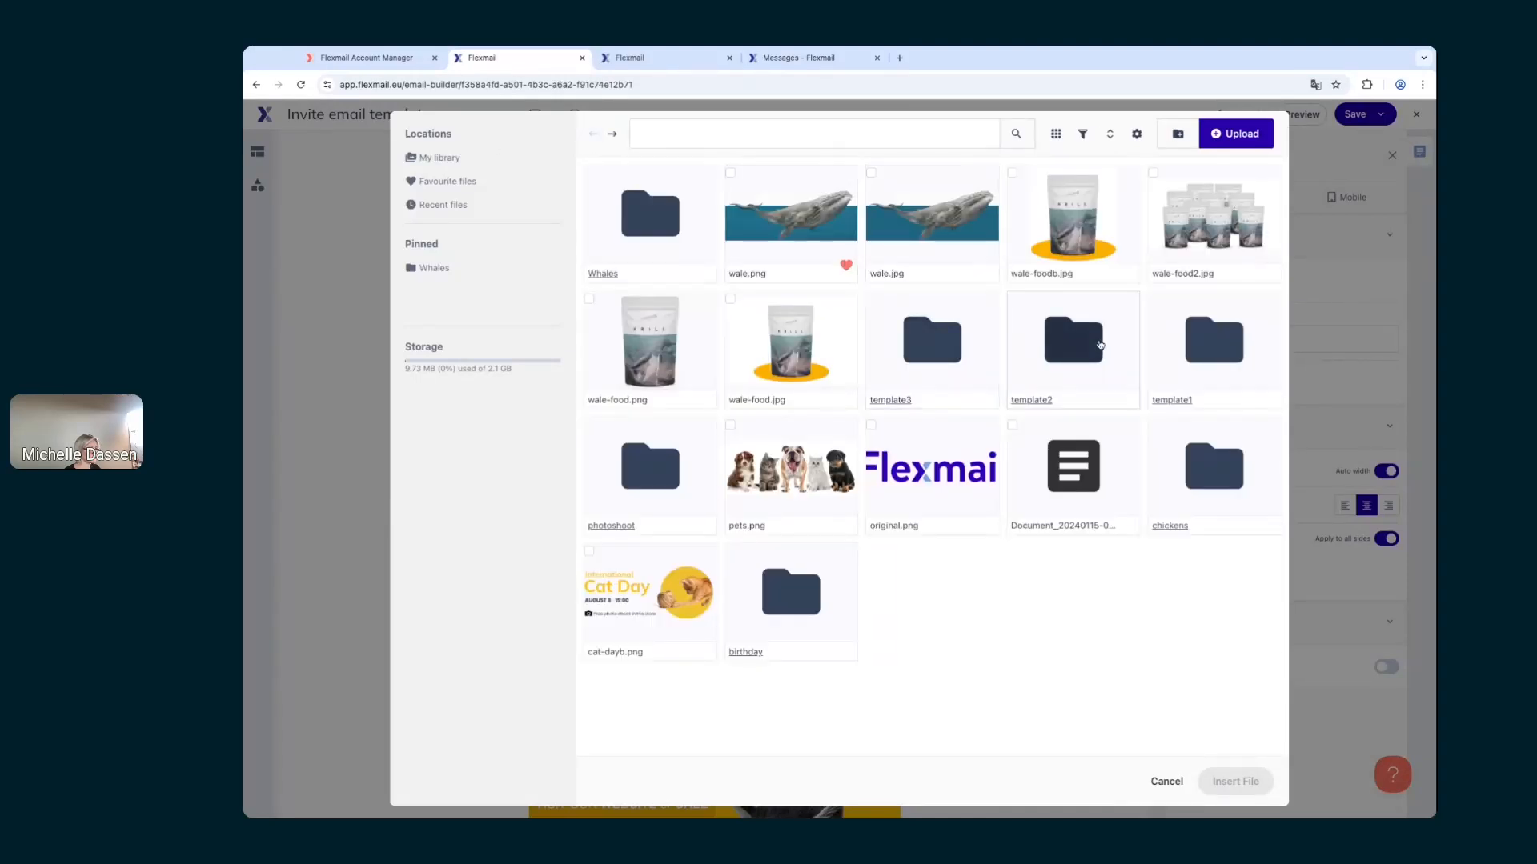
{"action": "left_click", "coordinate": [612, 134]}
{"action": "left_click", "coordinate": [593, 133]}
{"action": "left_click", "coordinate": [952, 356]}
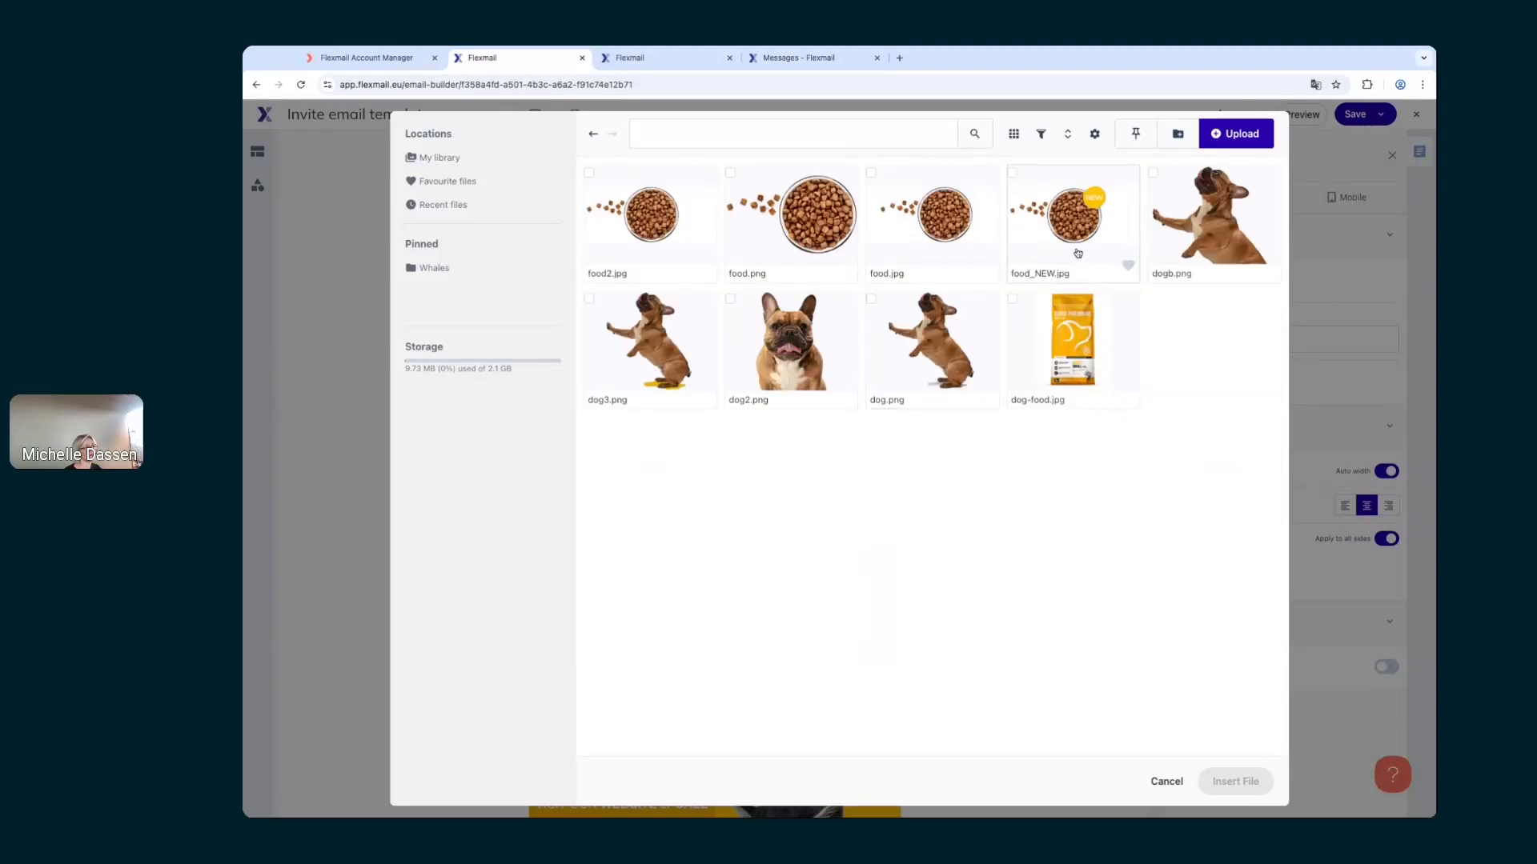
{"action": "left_click", "coordinate": [1036, 208]}
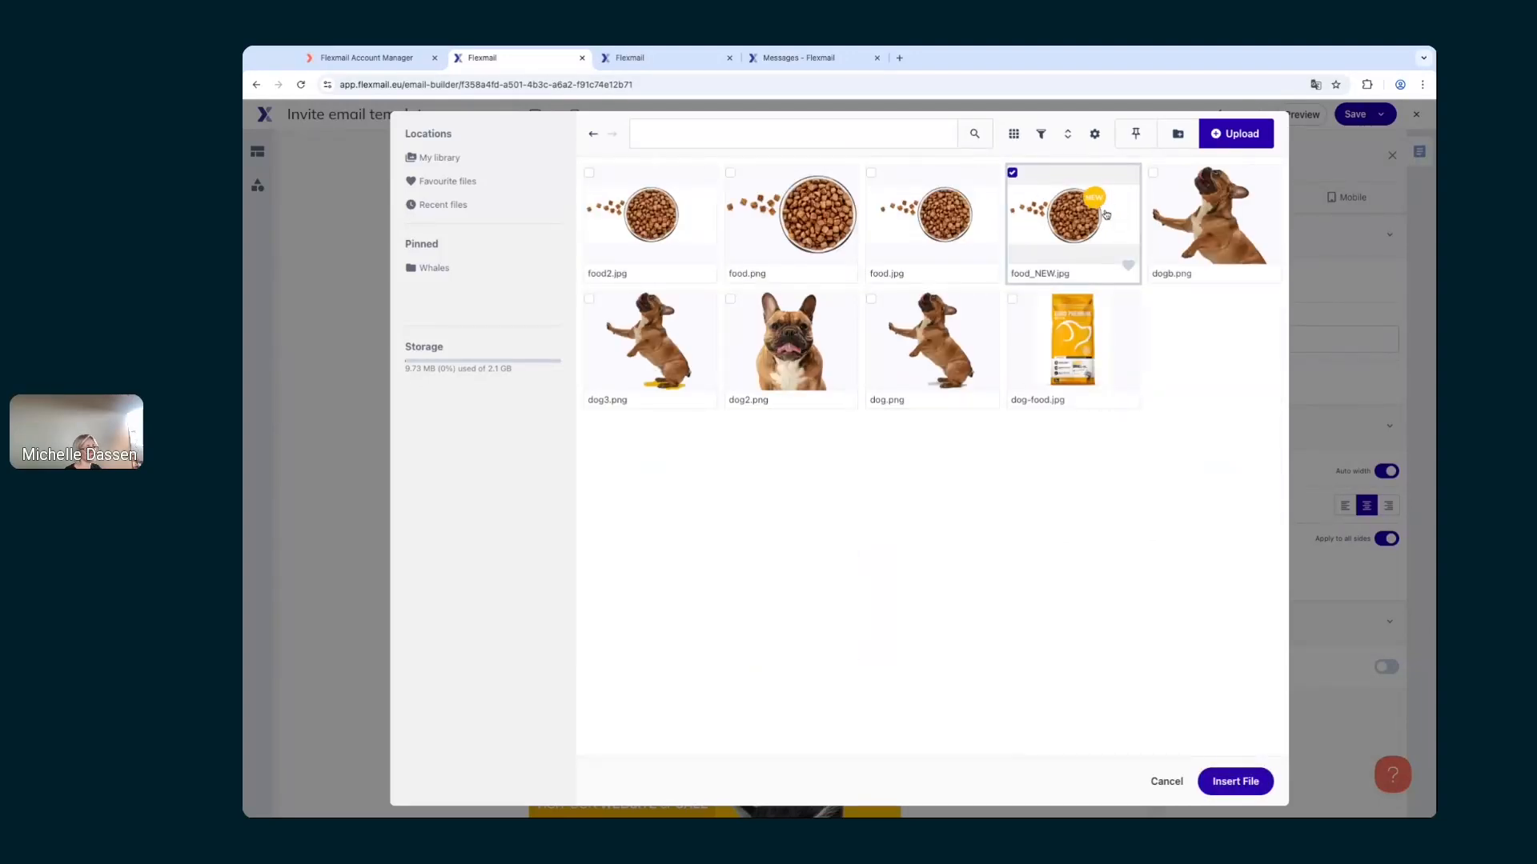
{"action": "left_click", "coordinate": [1240, 782]}
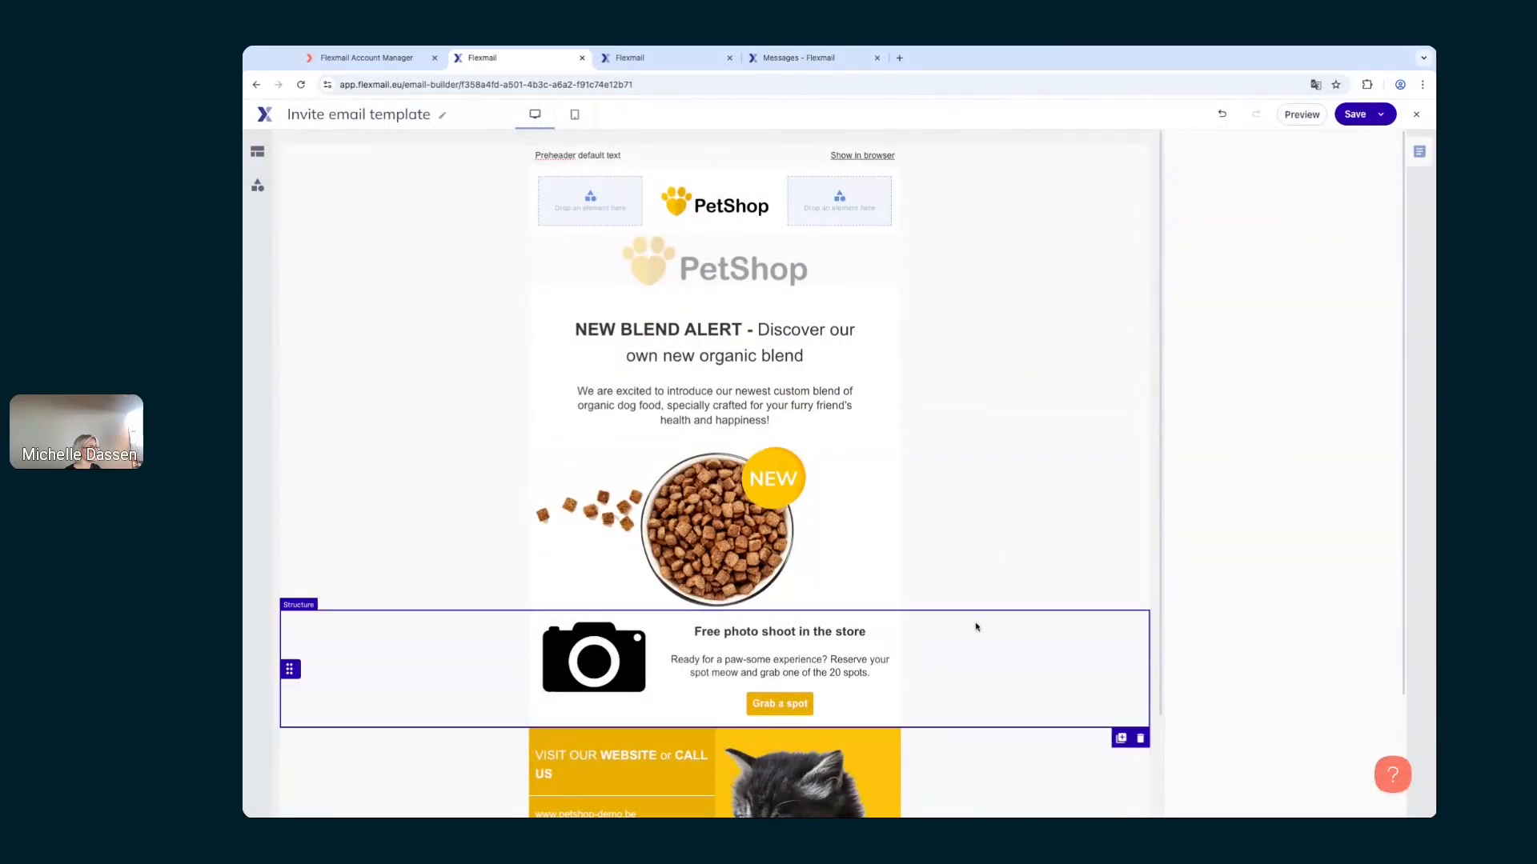
Step: Close the "Invite template cats" preview and check what follows the food bowl image in the "New custom blend" message
{"action": "left_click", "coordinate": [976, 627]}
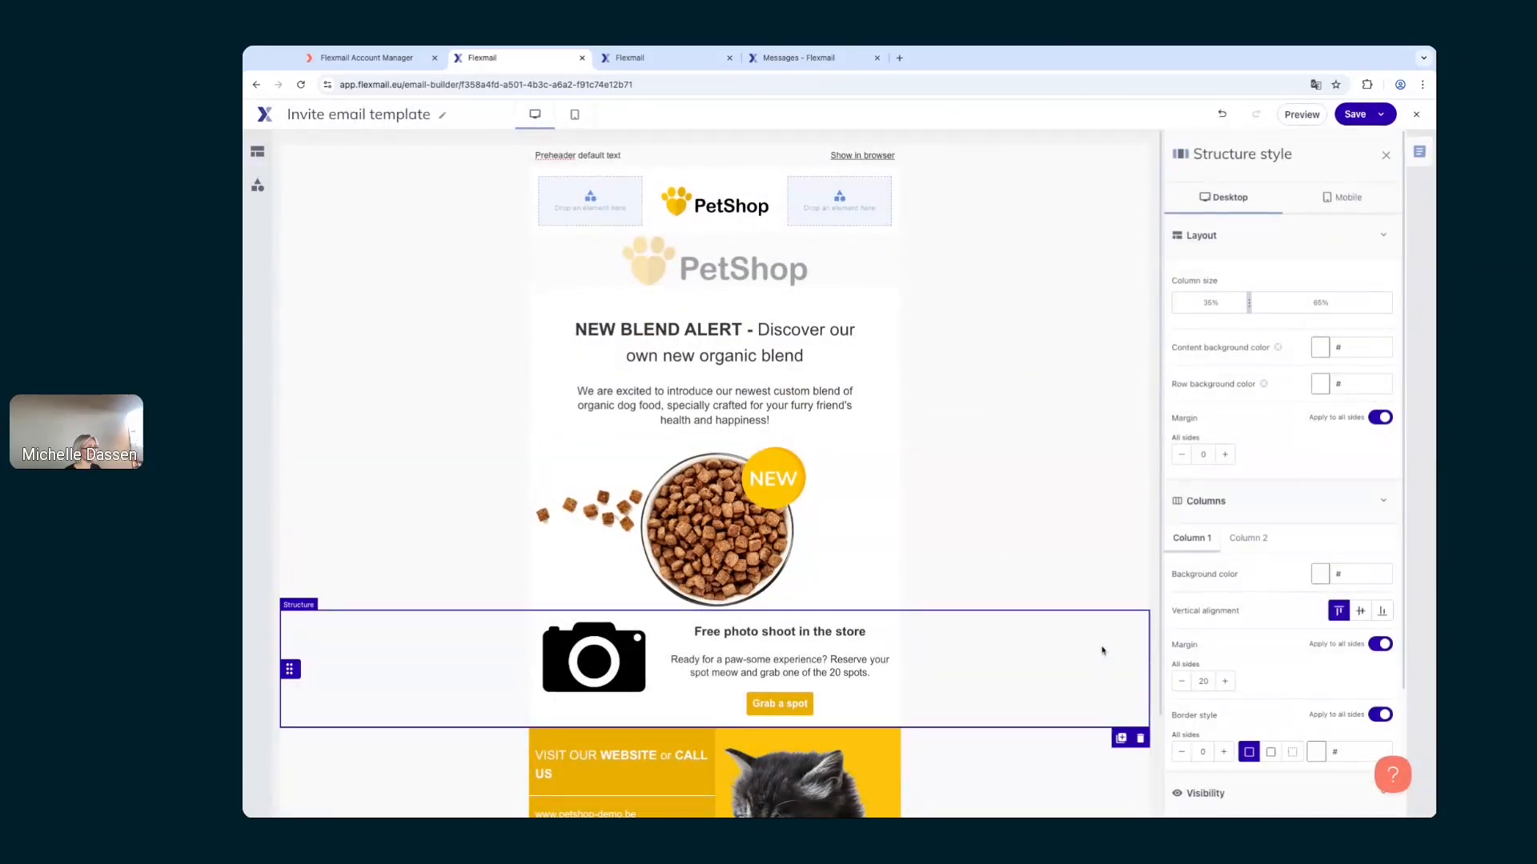
{"action": "left_click", "coordinate": [705, 62]}
{"action": "scroll", "coordinate": [1015, 508], "scroll_direction": "down", "scroll_amount": 5}
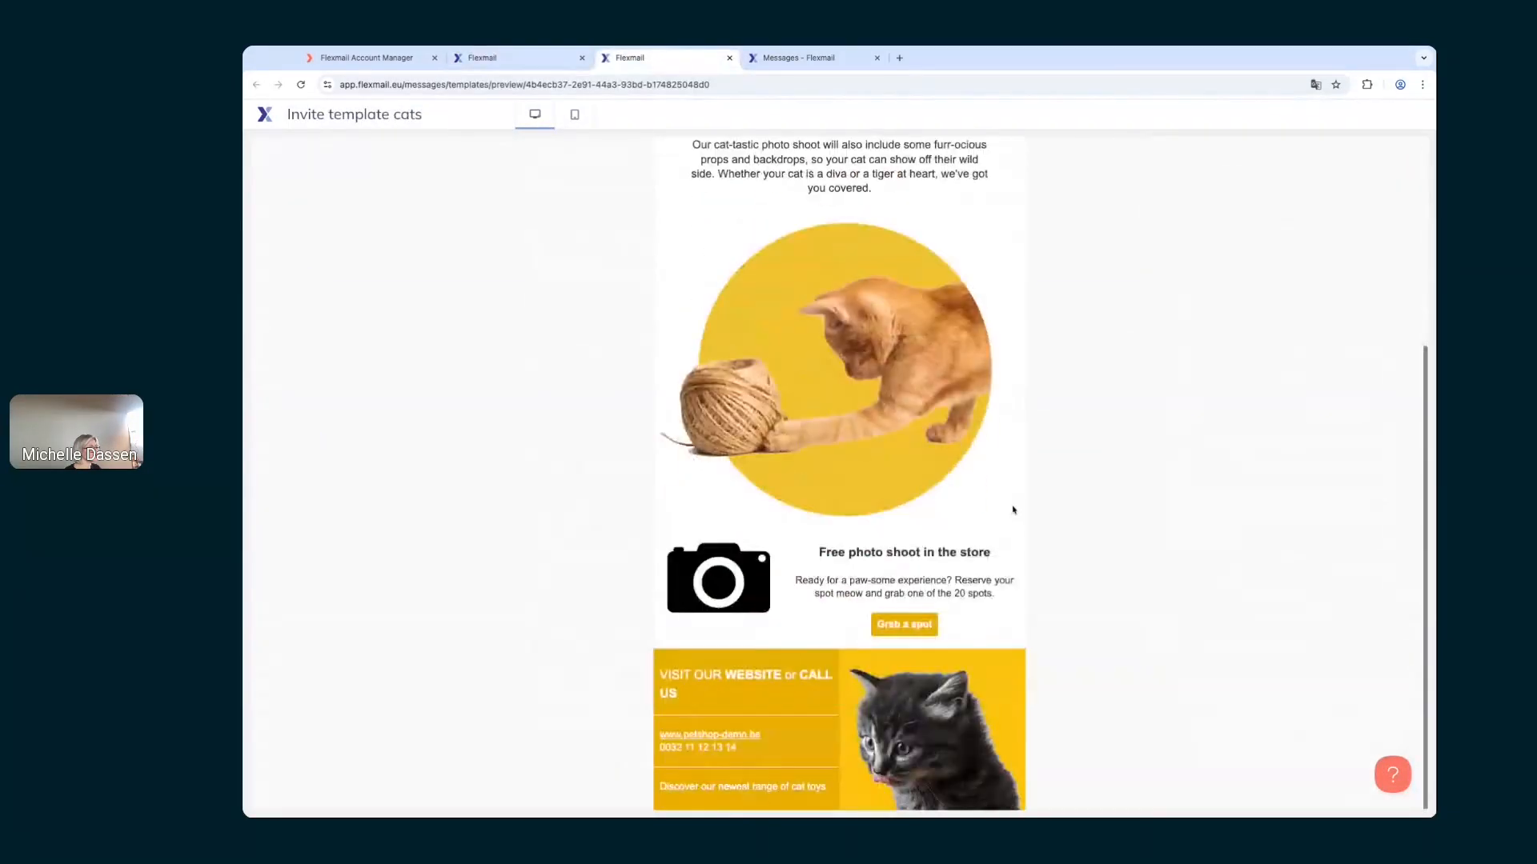
{"action": "left_click", "coordinate": [729, 58]}
{"action": "scroll", "coordinate": [731, 593], "scroll_direction": "down", "scroll_amount": 1}
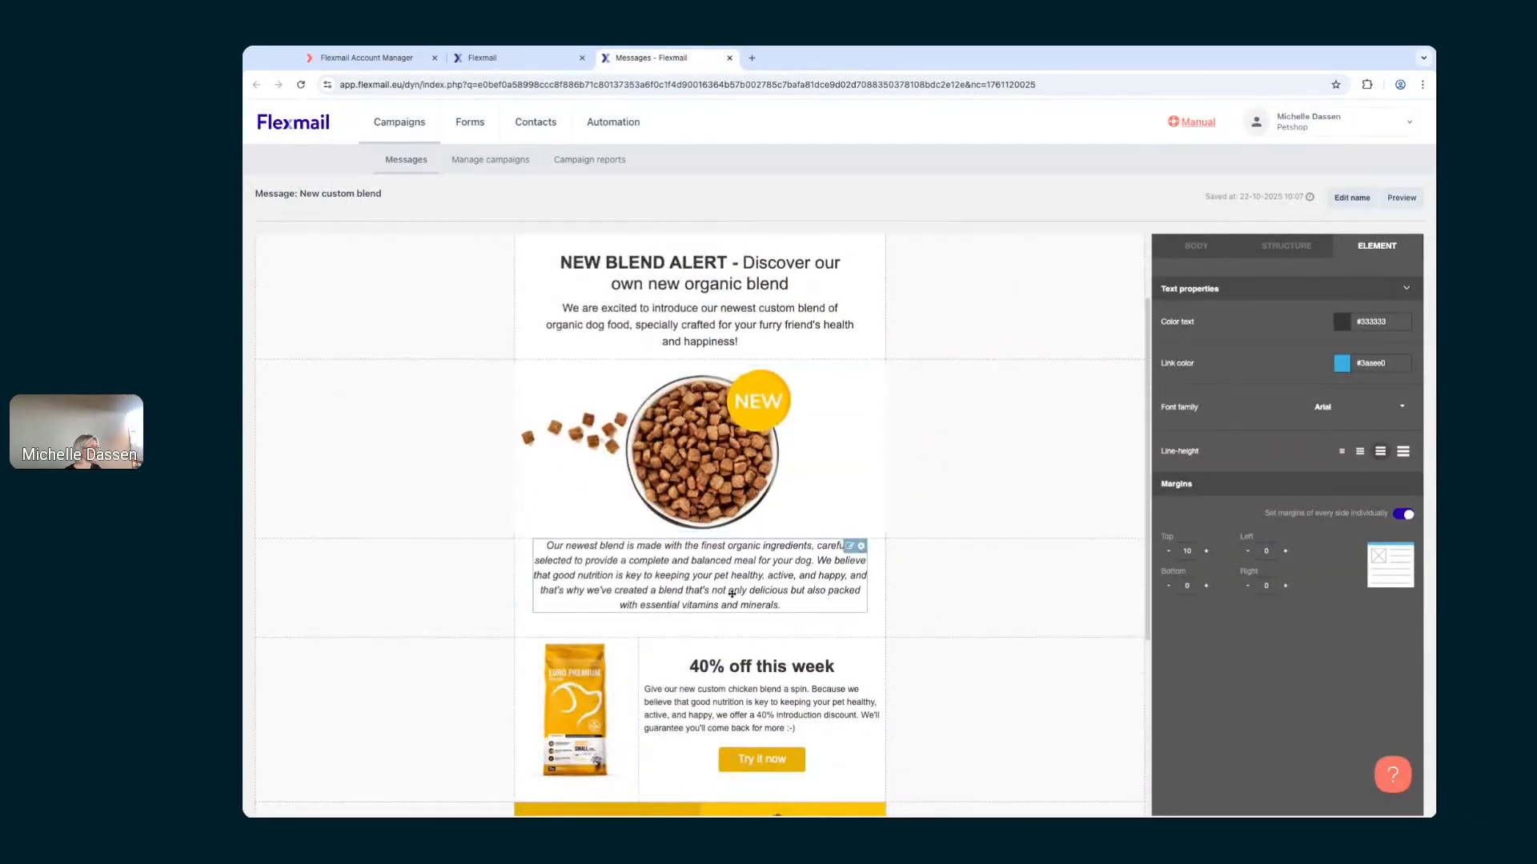
Step: Insert a 100% single-column structure below the food bowl image in the invite template and place a text element in it
{"action": "left_click", "coordinate": [535, 66]}
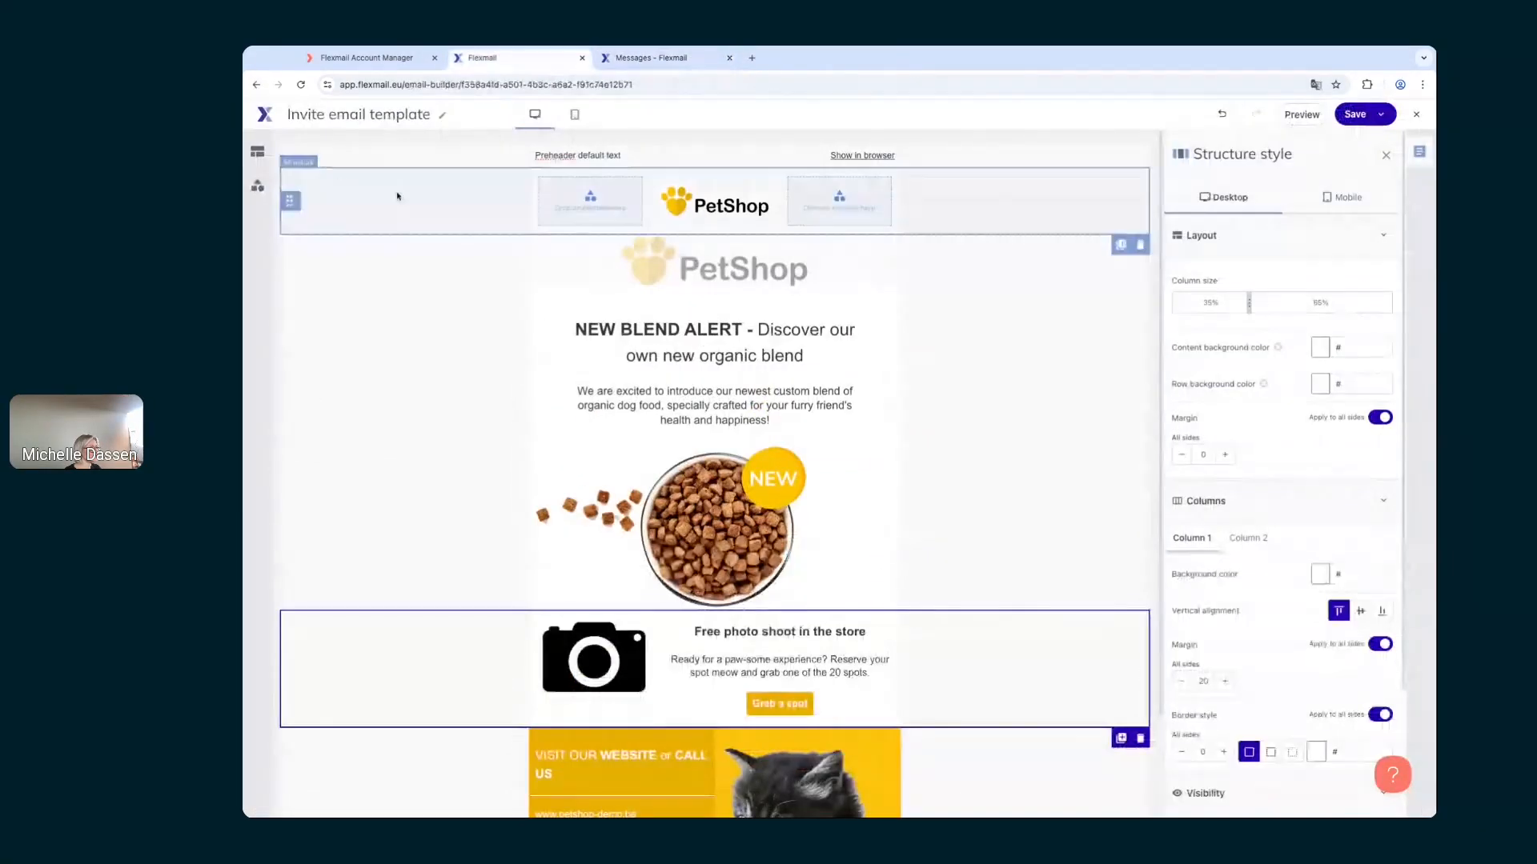
{"action": "left_click", "coordinate": [261, 154]}
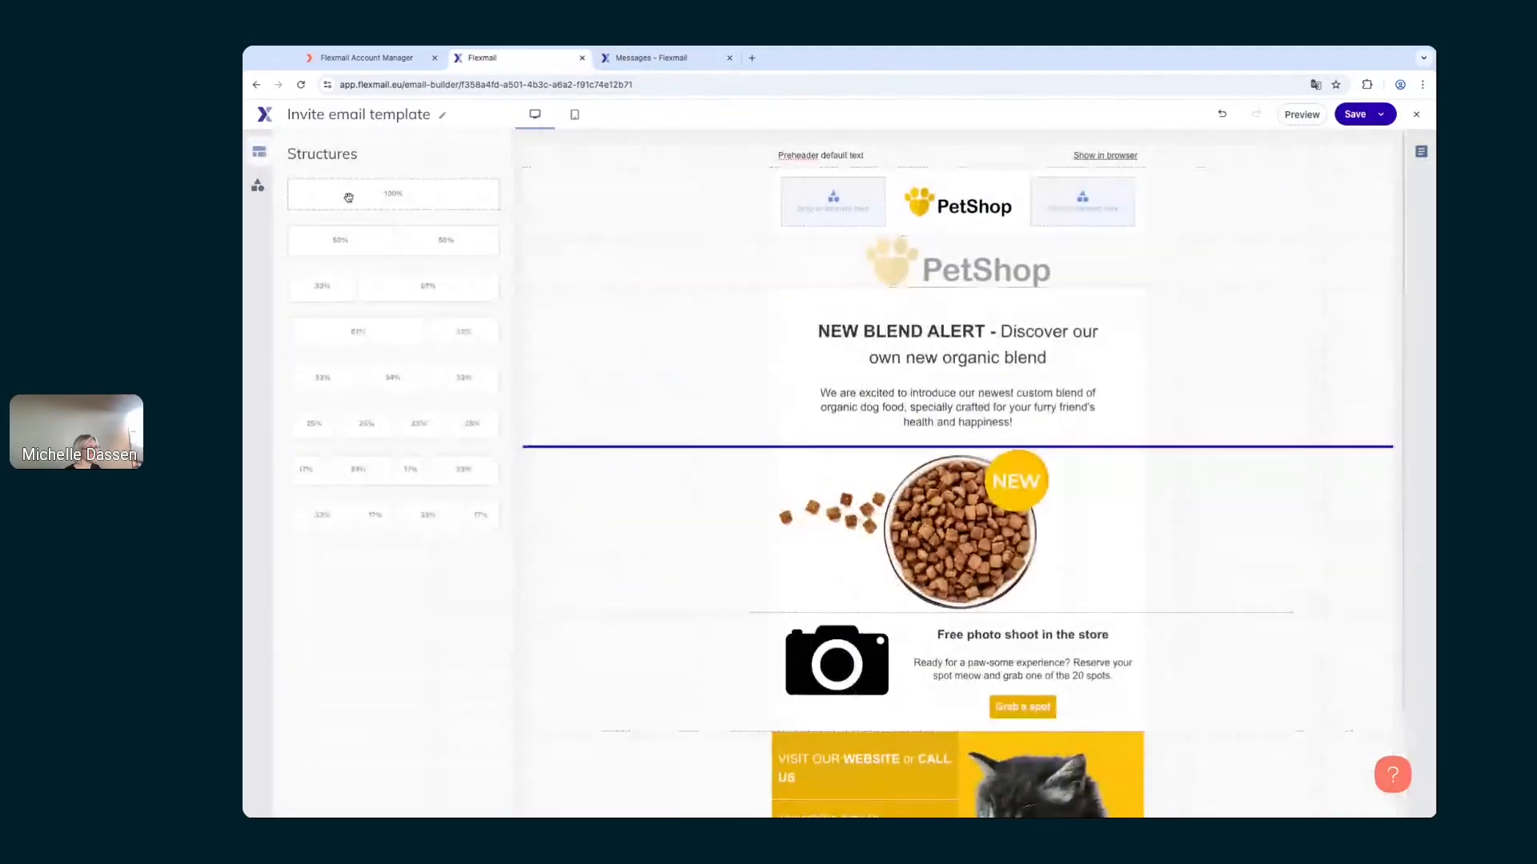
{"action": "left_click_drag", "start_coordinate": [348, 198], "coordinate": [881, 600]}
{"action": "left_click", "coordinate": [256, 186]}
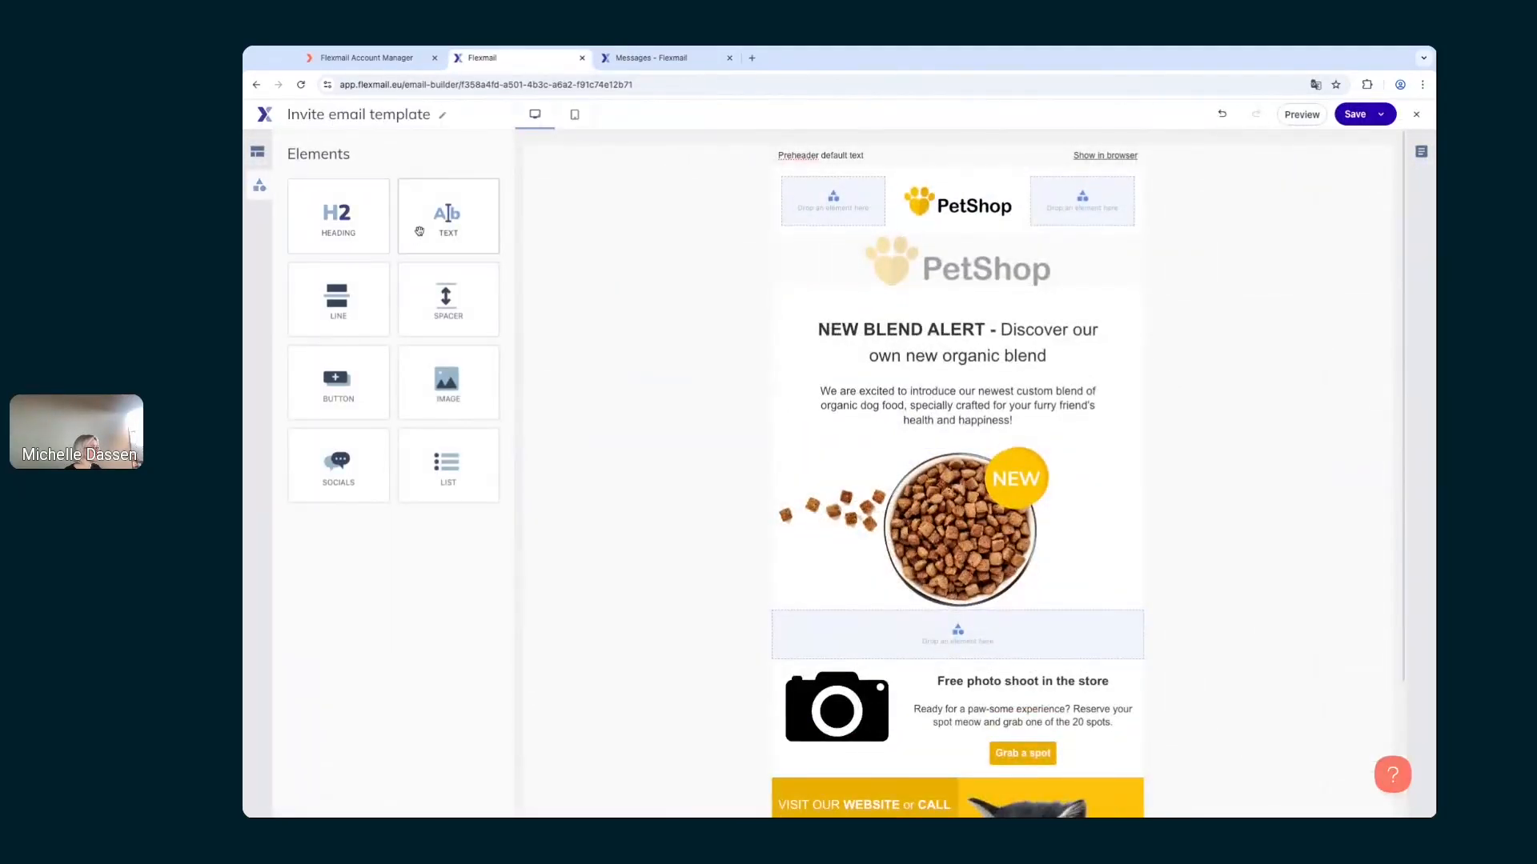
{"action": "left_click_drag", "start_coordinate": [420, 231], "coordinate": [957, 636]}
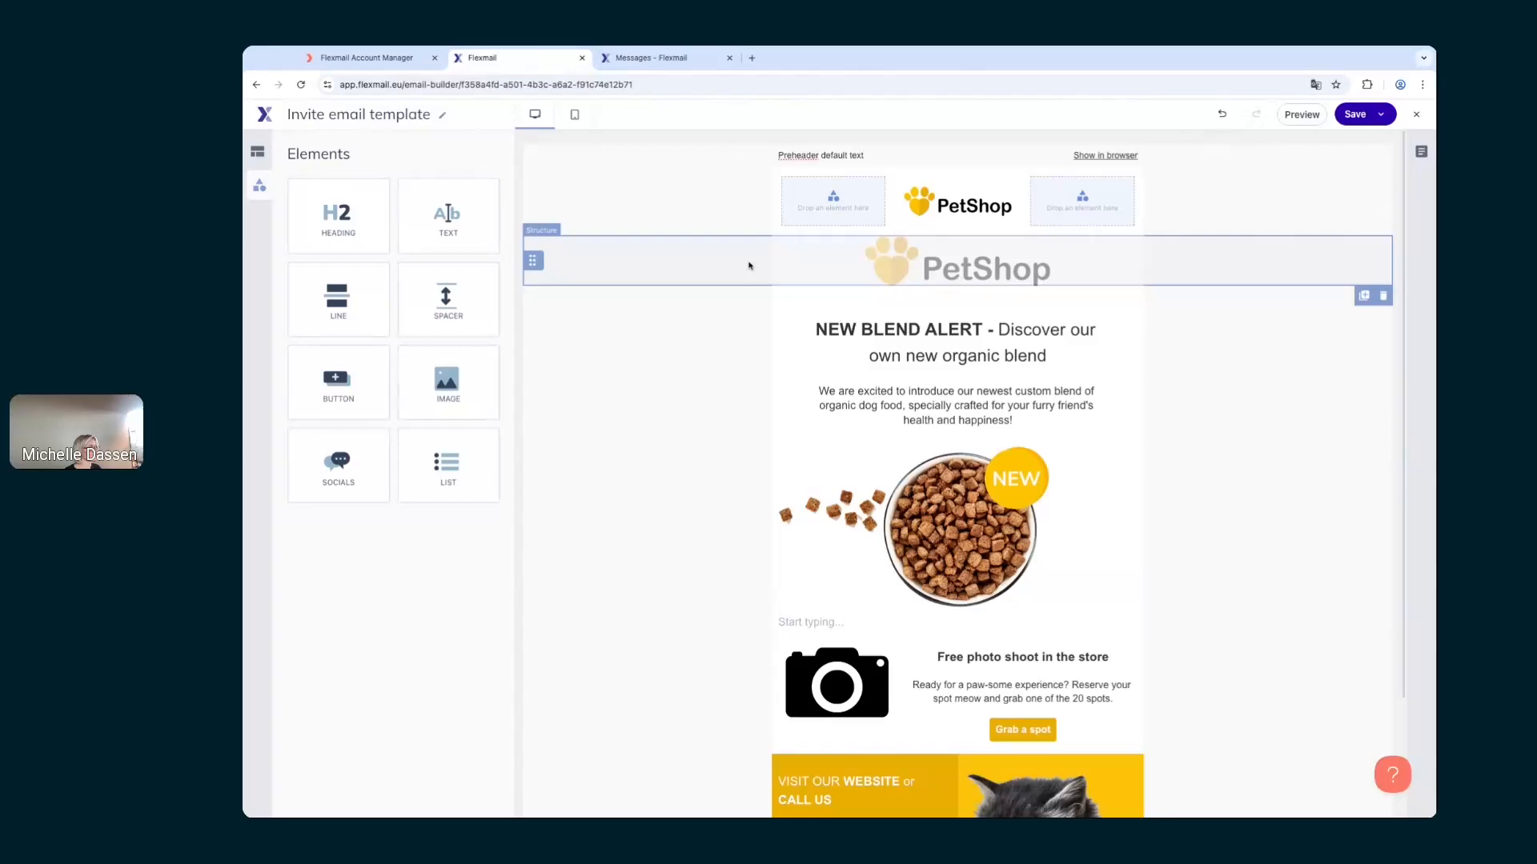
Step: Copy the italic "Our newest blend" paragraph from the "New custom blend" message into the empty text element below the bowl image
{"action": "left_click", "coordinate": [663, 56]}
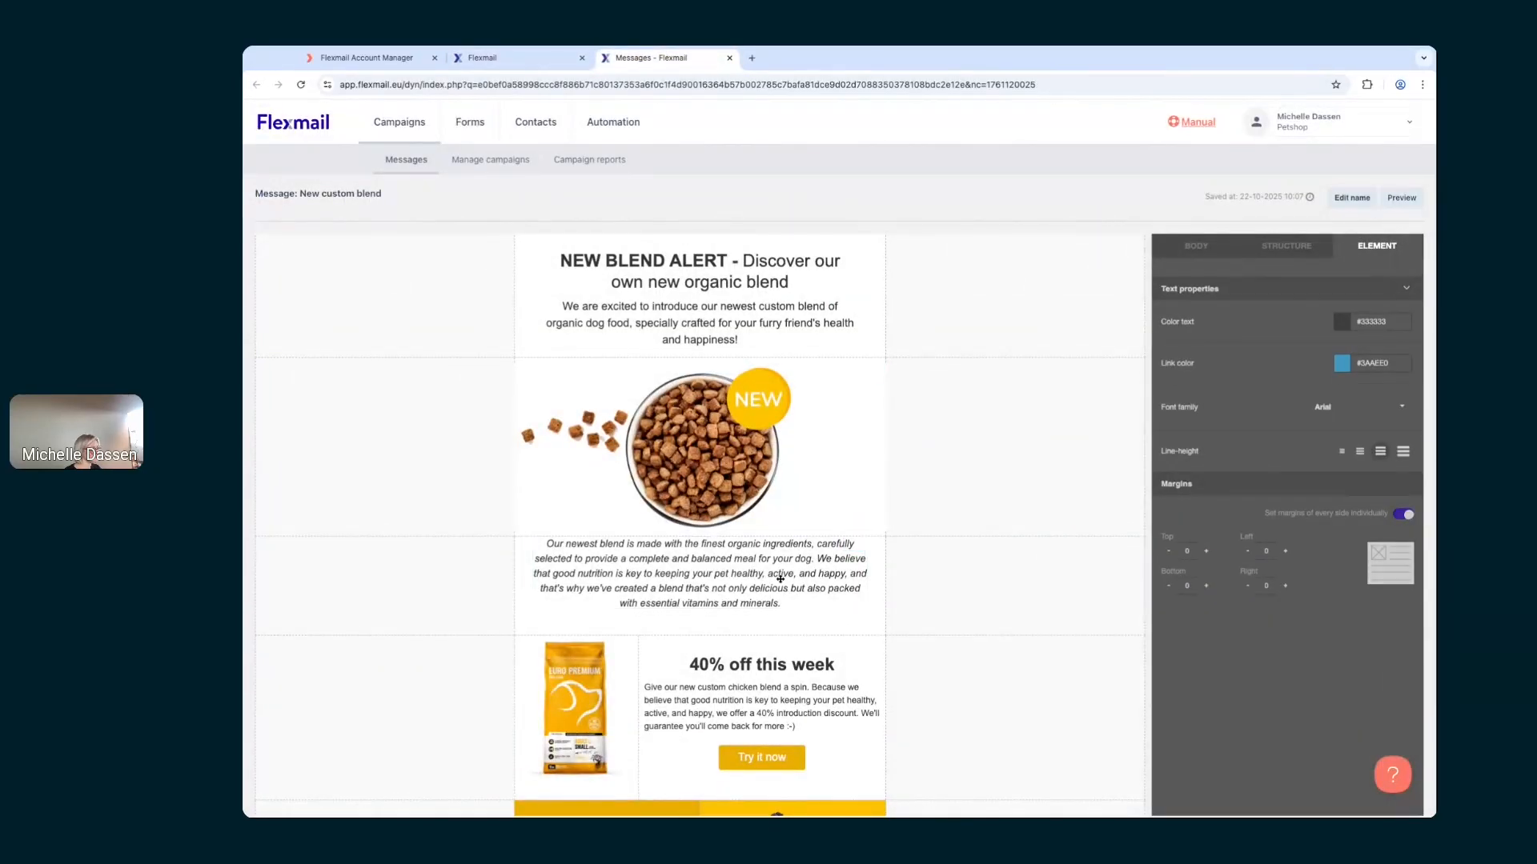
{"action": "left_click", "coordinate": [780, 578]}
{"action": "key", "text": "ctrl+a"}
{"action": "key", "text": "ctrl+c"}
{"action": "left_click", "coordinate": [526, 57]}
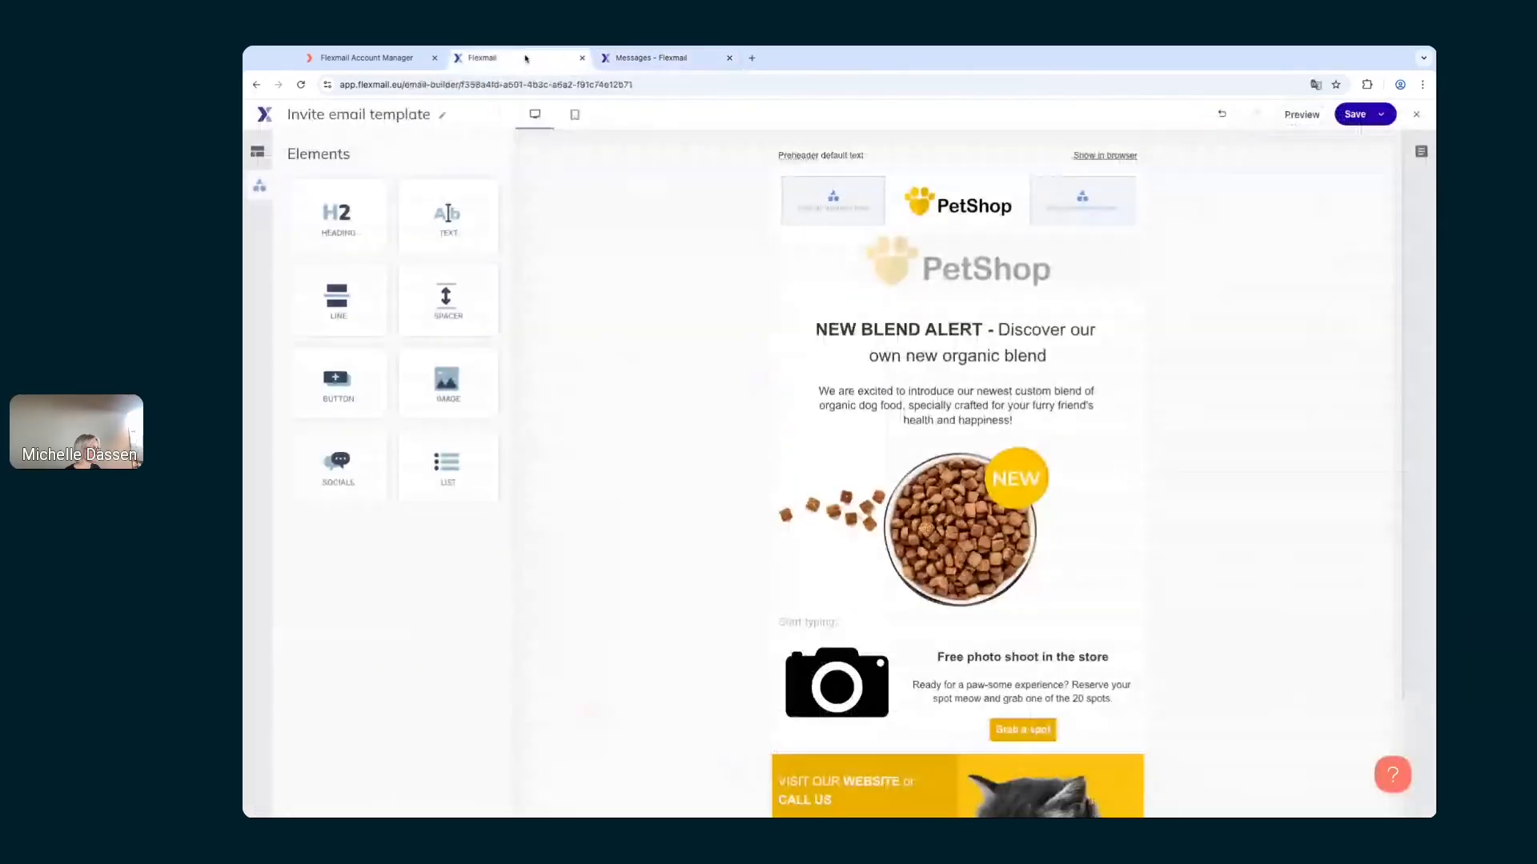
{"action": "left_click", "coordinate": [833, 626]}
{"action": "key", "text": "ctrl+v"}
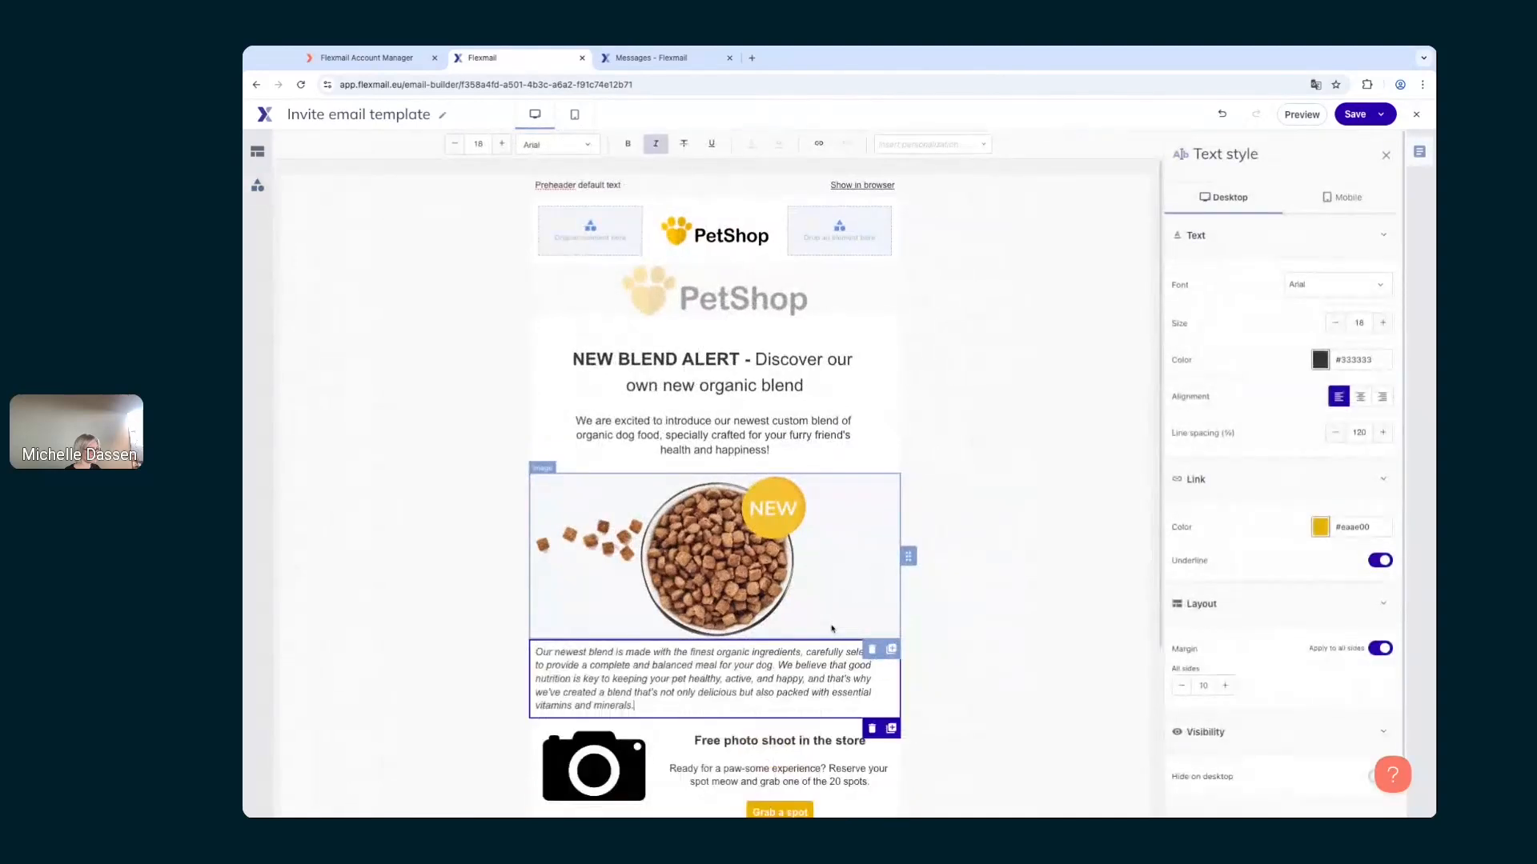
Step: Center the italic "Our newest blend" paragraph and set its margin to 20 on all sides
{"action": "left_click", "coordinate": [1360, 396]}
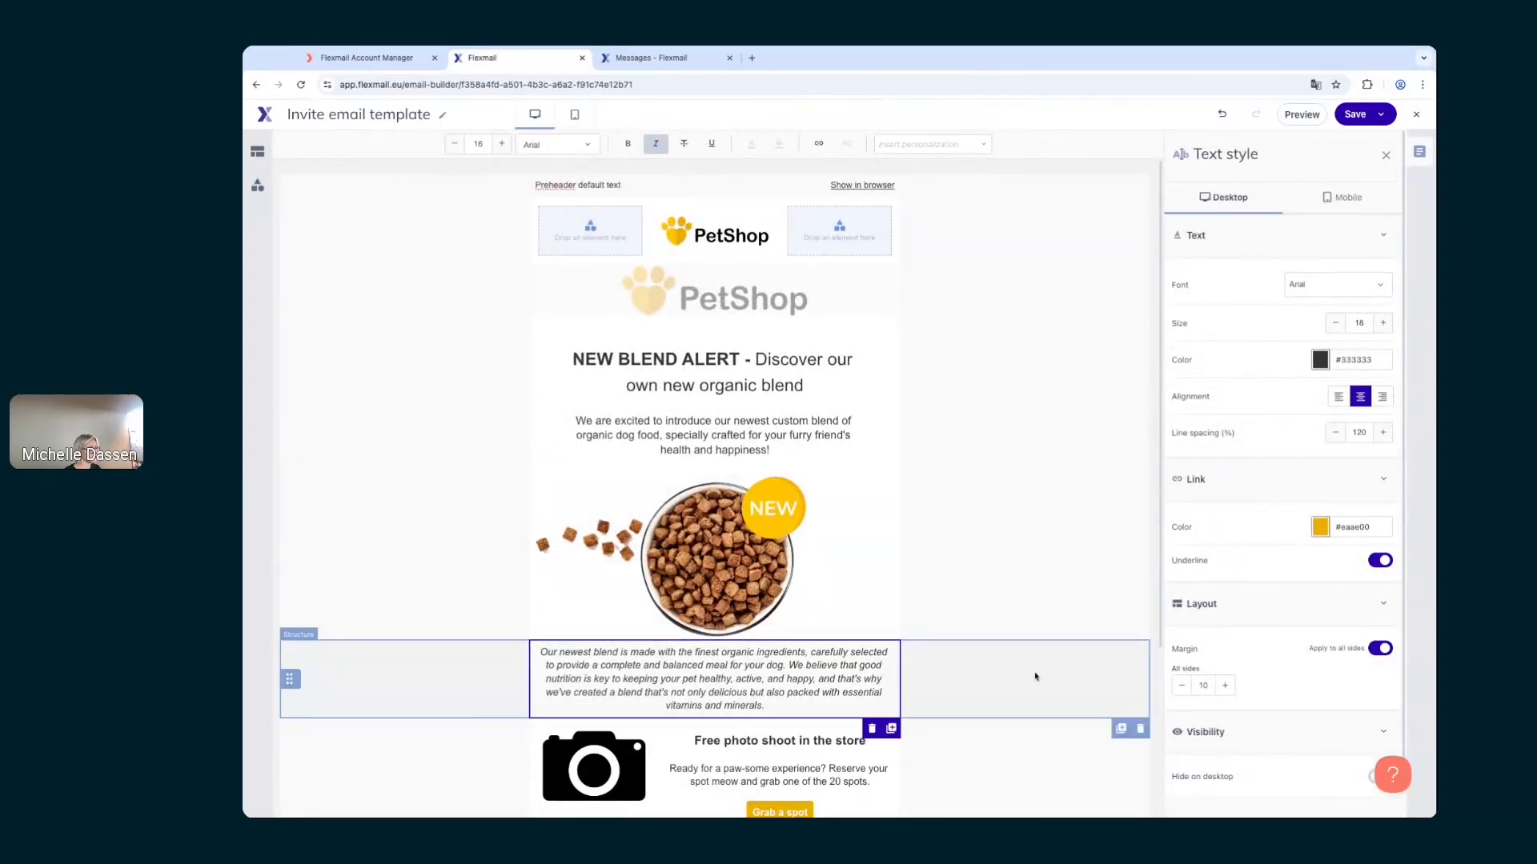
{"action": "left_click", "coordinate": [1377, 645]}
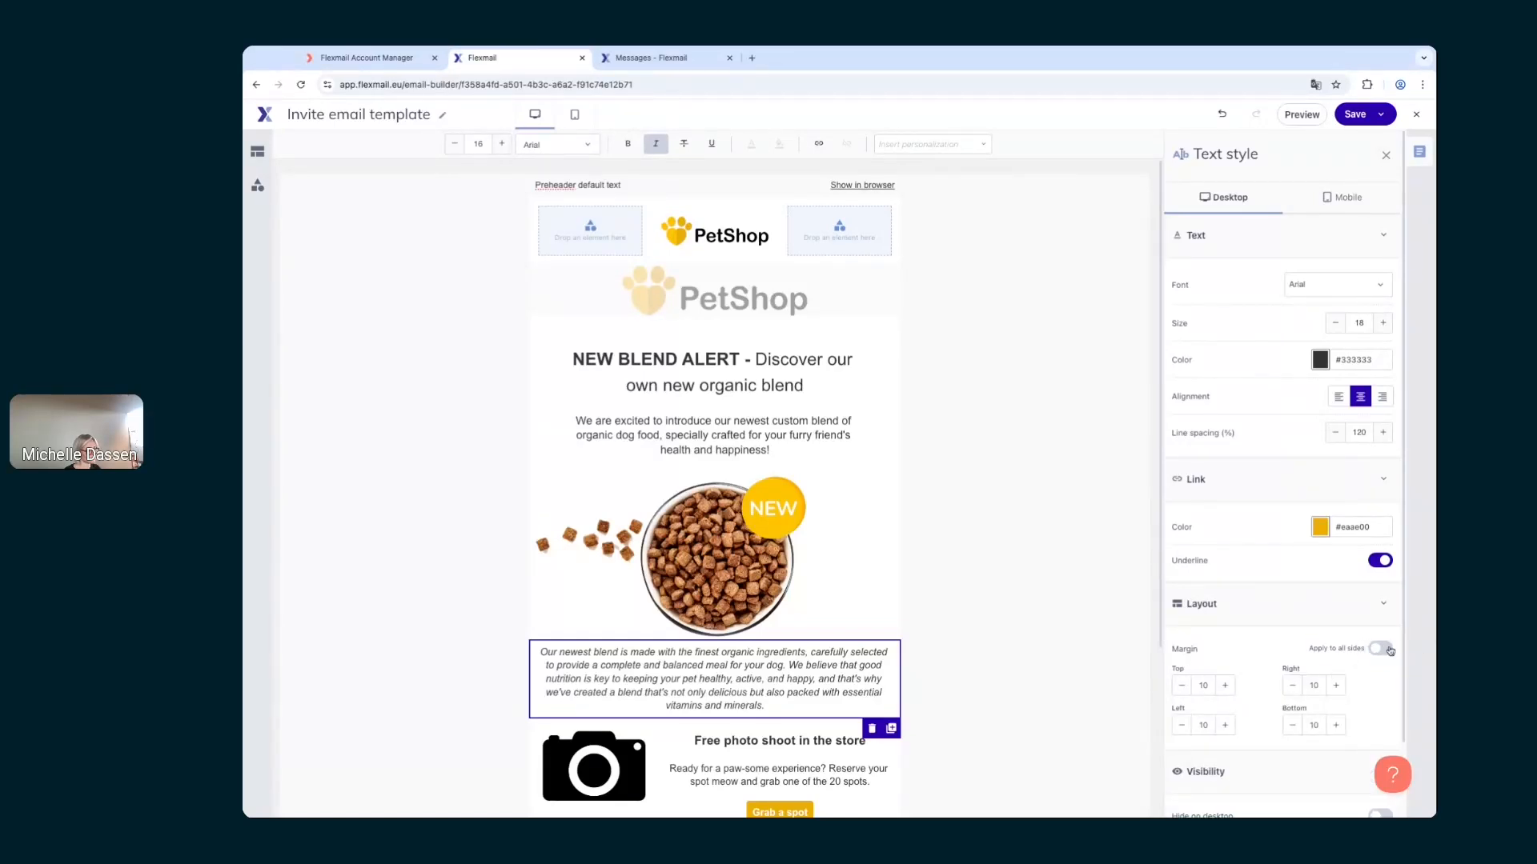
{"action": "left_click", "coordinate": [1385, 648]}
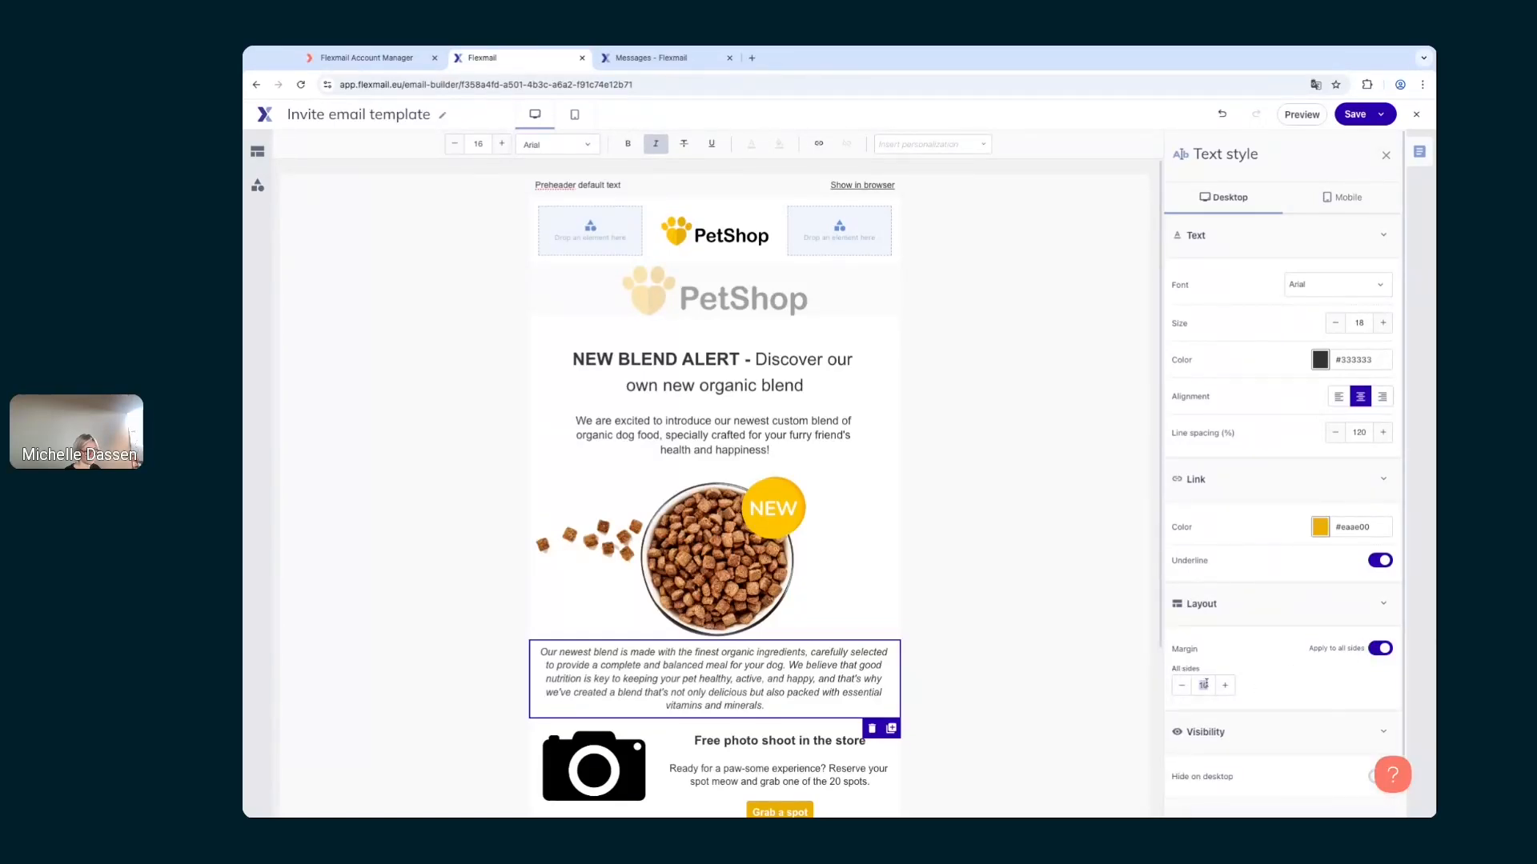
{"action": "type", "text": "20"}
{"action": "left_click", "coordinate": [1046, 689]}
{"action": "scroll", "coordinate": [1046, 691], "scroll_direction": "down", "scroll_amount": 1}
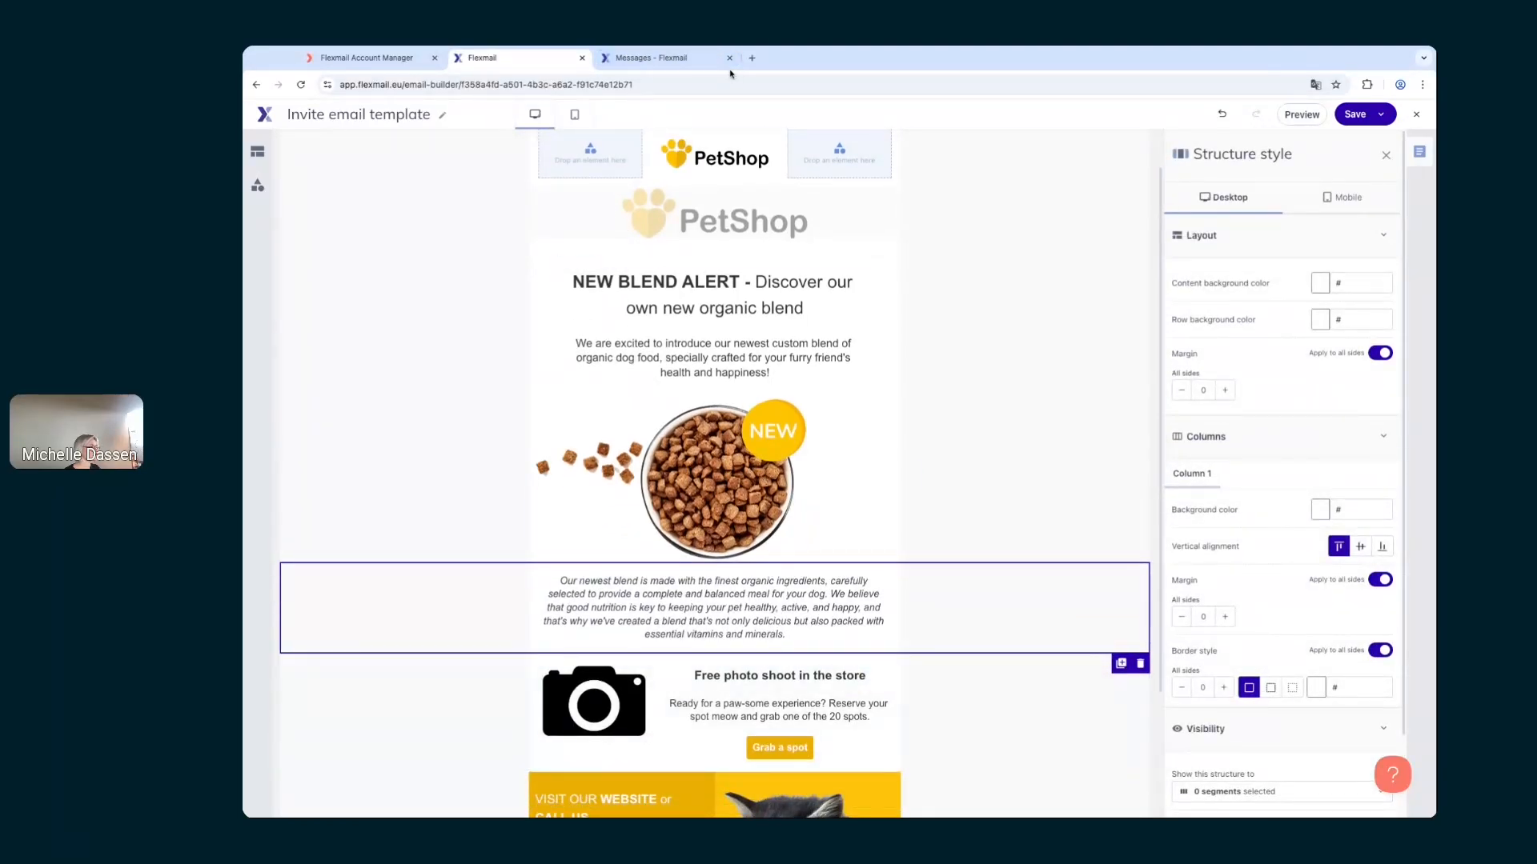
Step: Following the "New custom blend" message, replace the camera image in the invite template with dog-food.jpg from the template3 folder
{"action": "left_click", "coordinate": [650, 57]}
{"action": "scroll", "coordinate": [1004, 605], "scroll_direction": "down", "scroll_amount": 1}
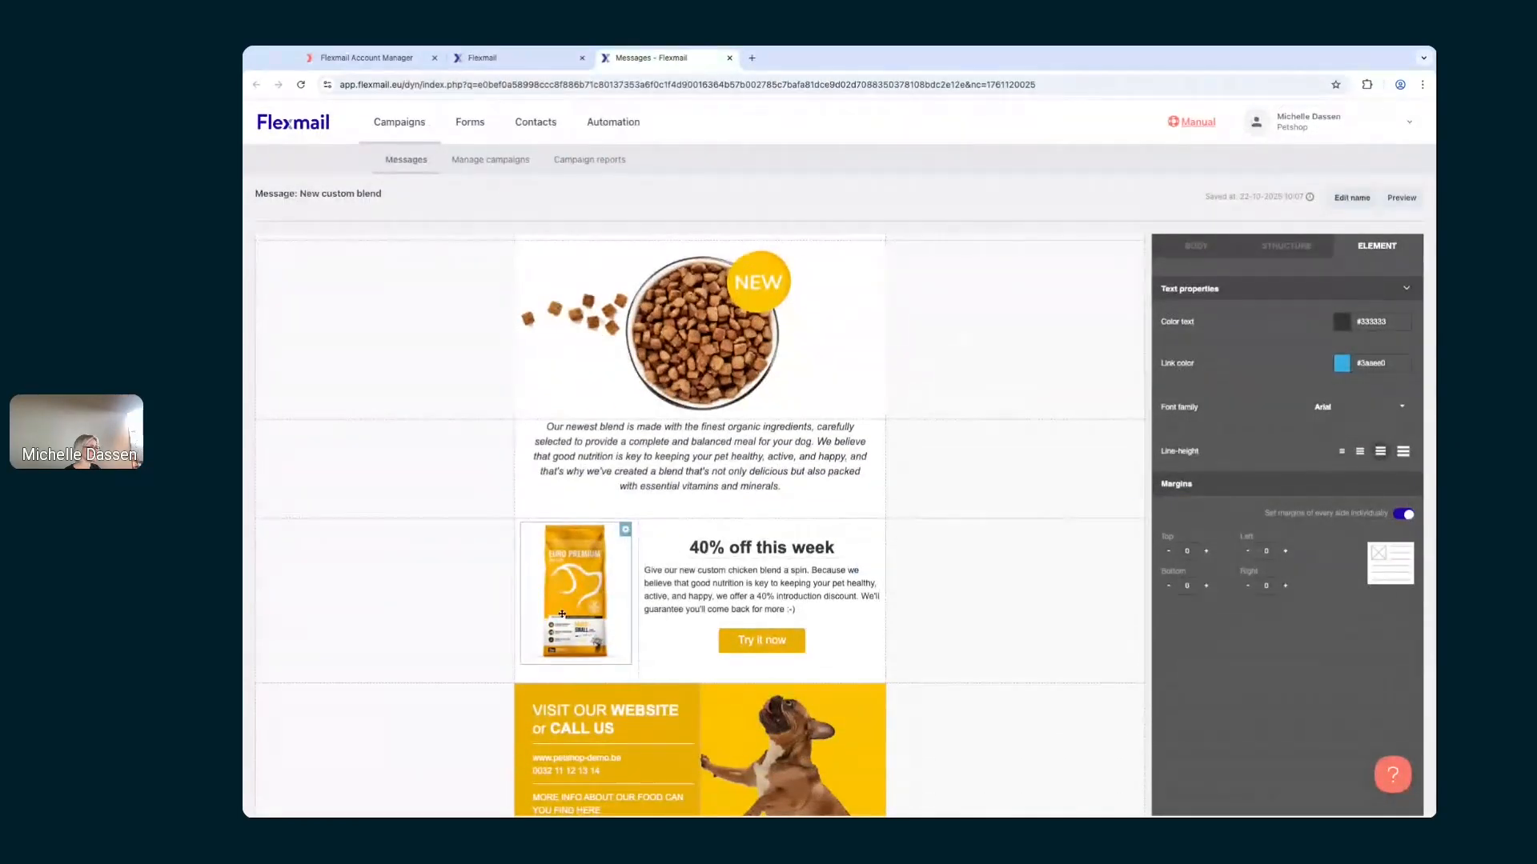
{"action": "left_click", "coordinate": [521, 58]}
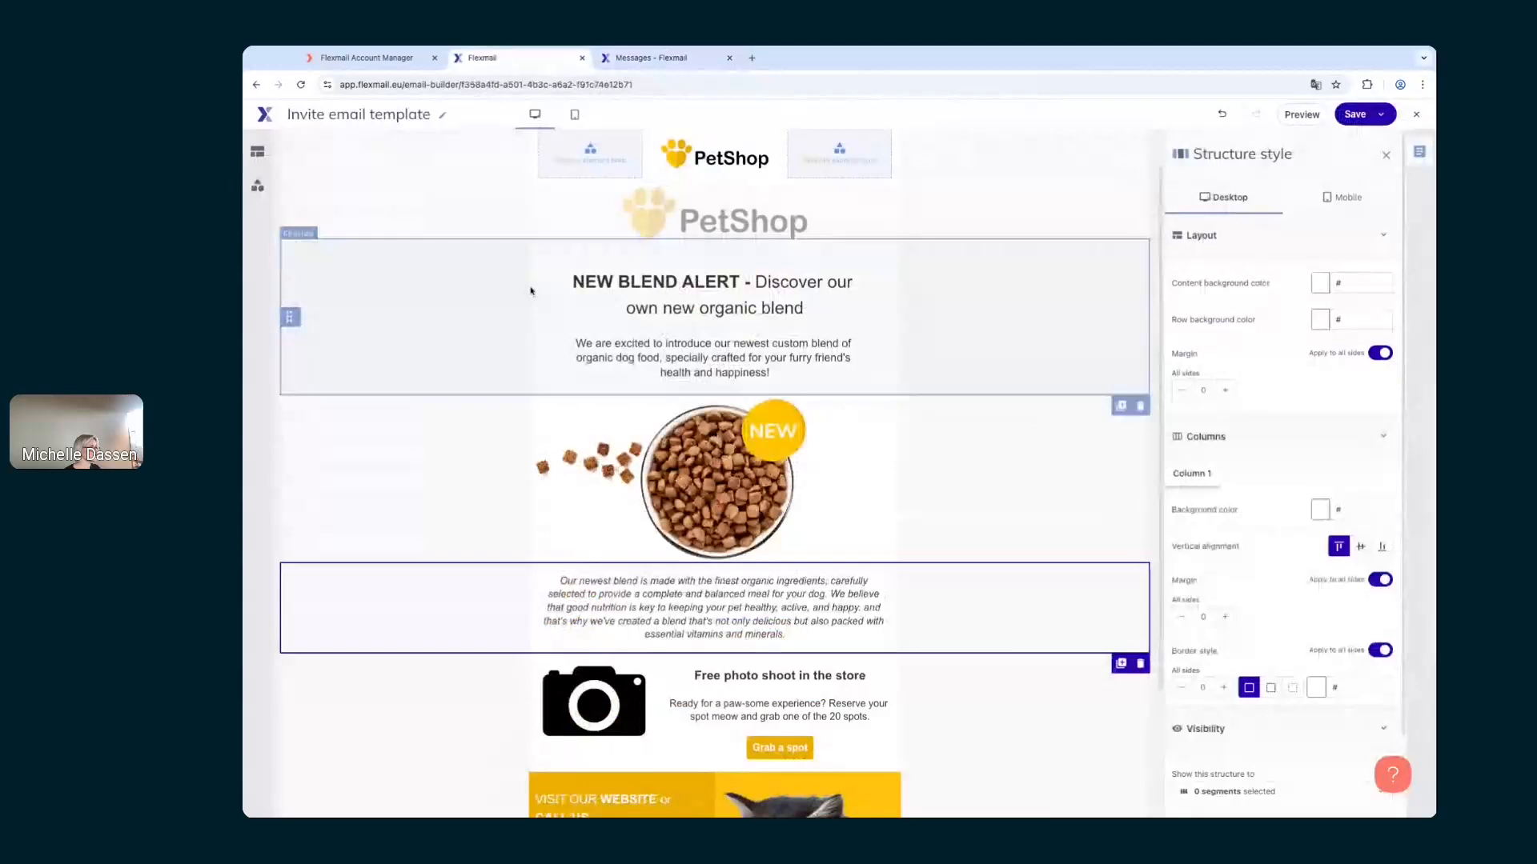
{"action": "left_click", "coordinate": [594, 700]}
{"action": "left_click", "coordinate": [1205, 287]}
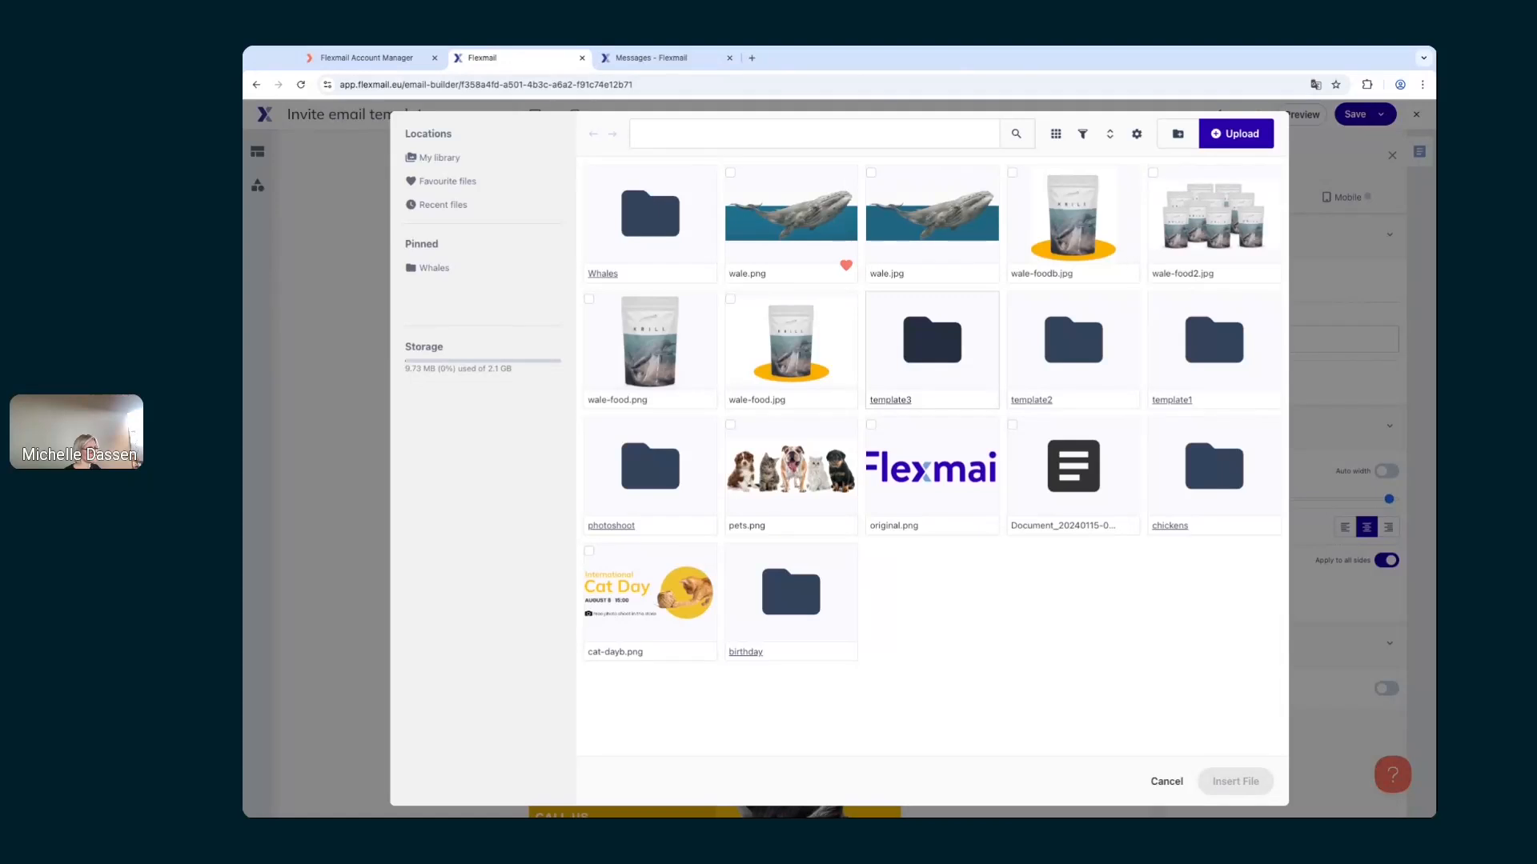
{"action": "left_click", "coordinate": [932, 344]}
{"action": "left_click", "coordinate": [1035, 343]}
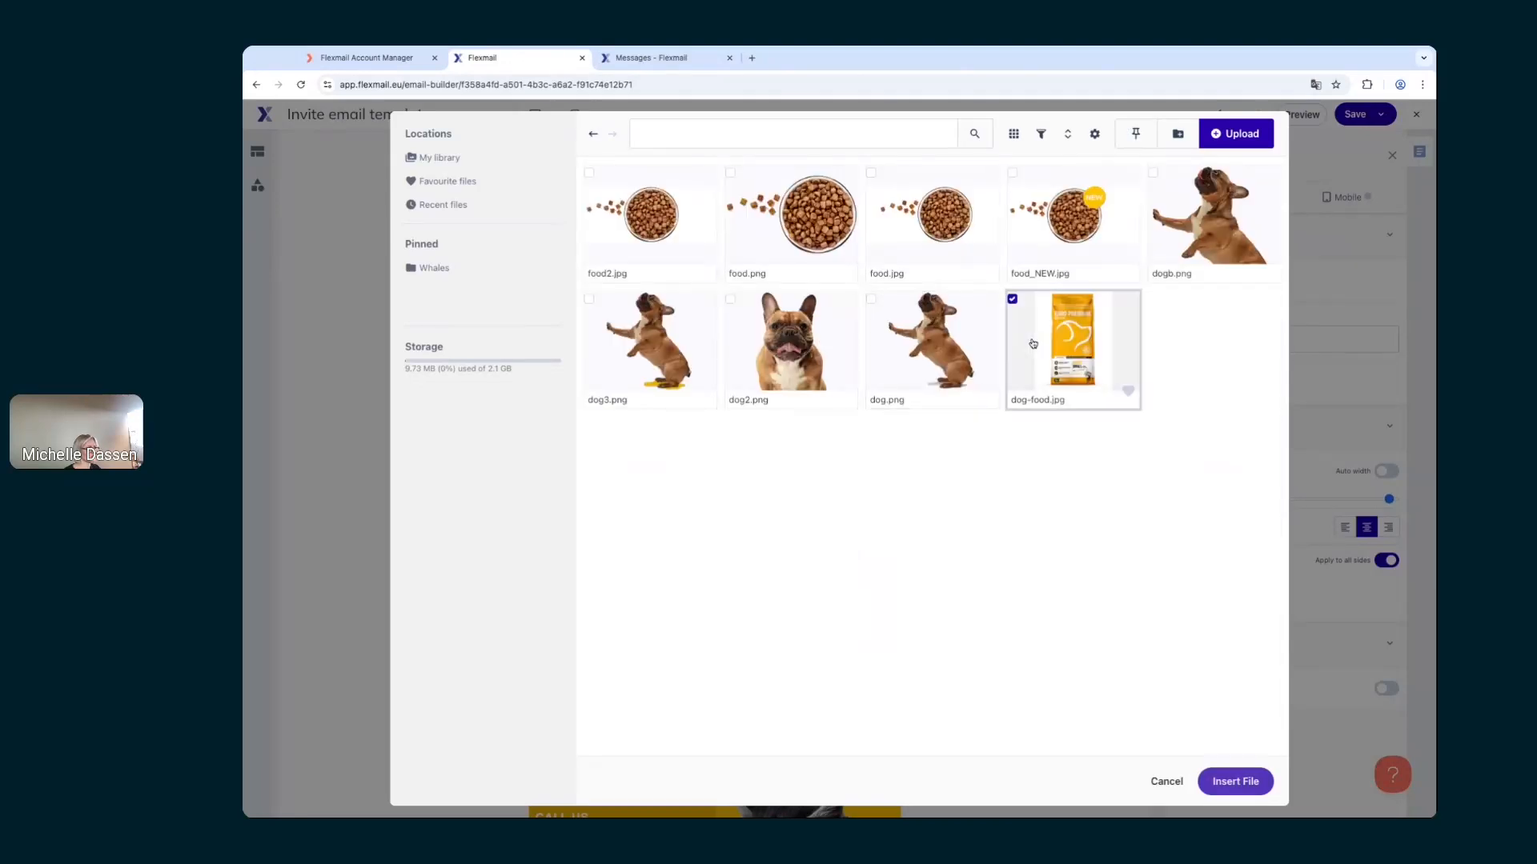
{"action": "left_click", "coordinate": [1235, 782]}
{"action": "scroll", "coordinate": [974, 762], "scroll_direction": "down", "scroll_amount": 2}
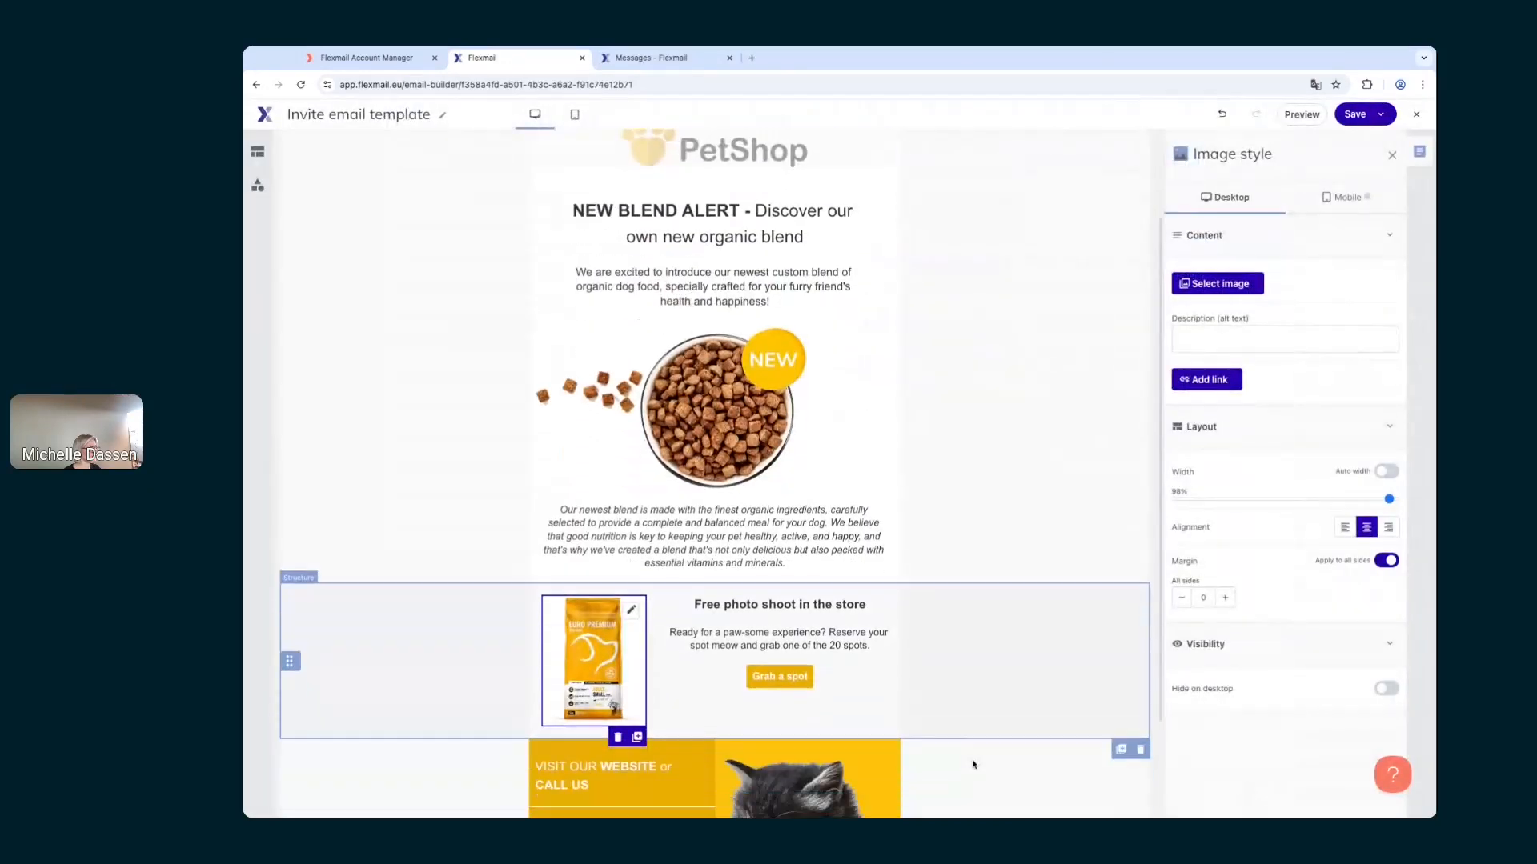
Step: Replace the "Free photo shoot in the store" heading with "40% off this week" copied from the "New custom blend" message, and make it H2
{"action": "left_click", "coordinate": [686, 58]}
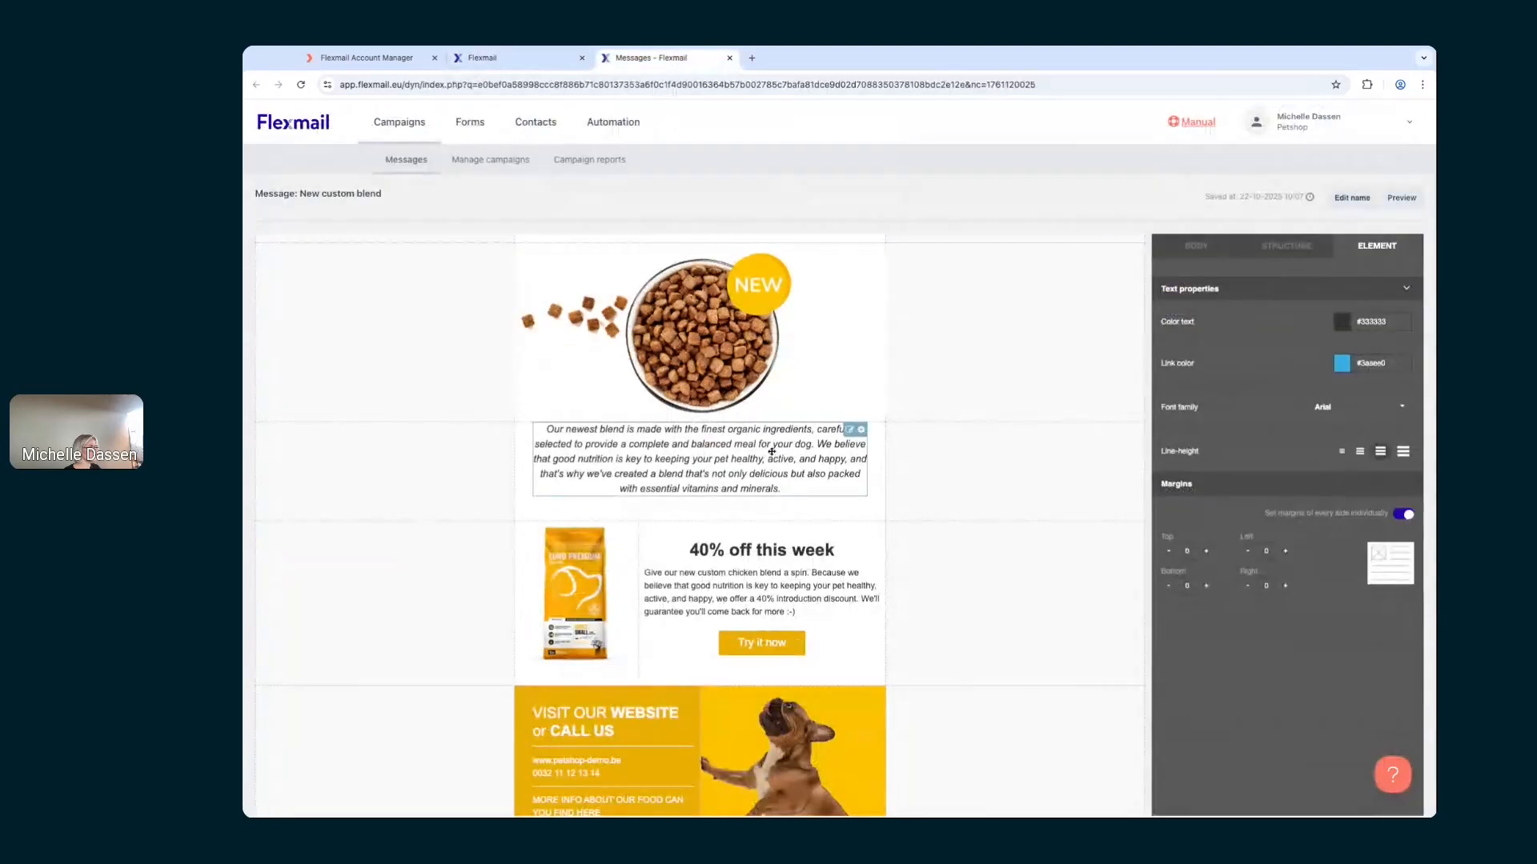
{"action": "left_click", "coordinate": [782, 550]}
{"action": "triple_click", "coordinate": [782, 549]}
{"action": "key", "text": "ctrl+c"}
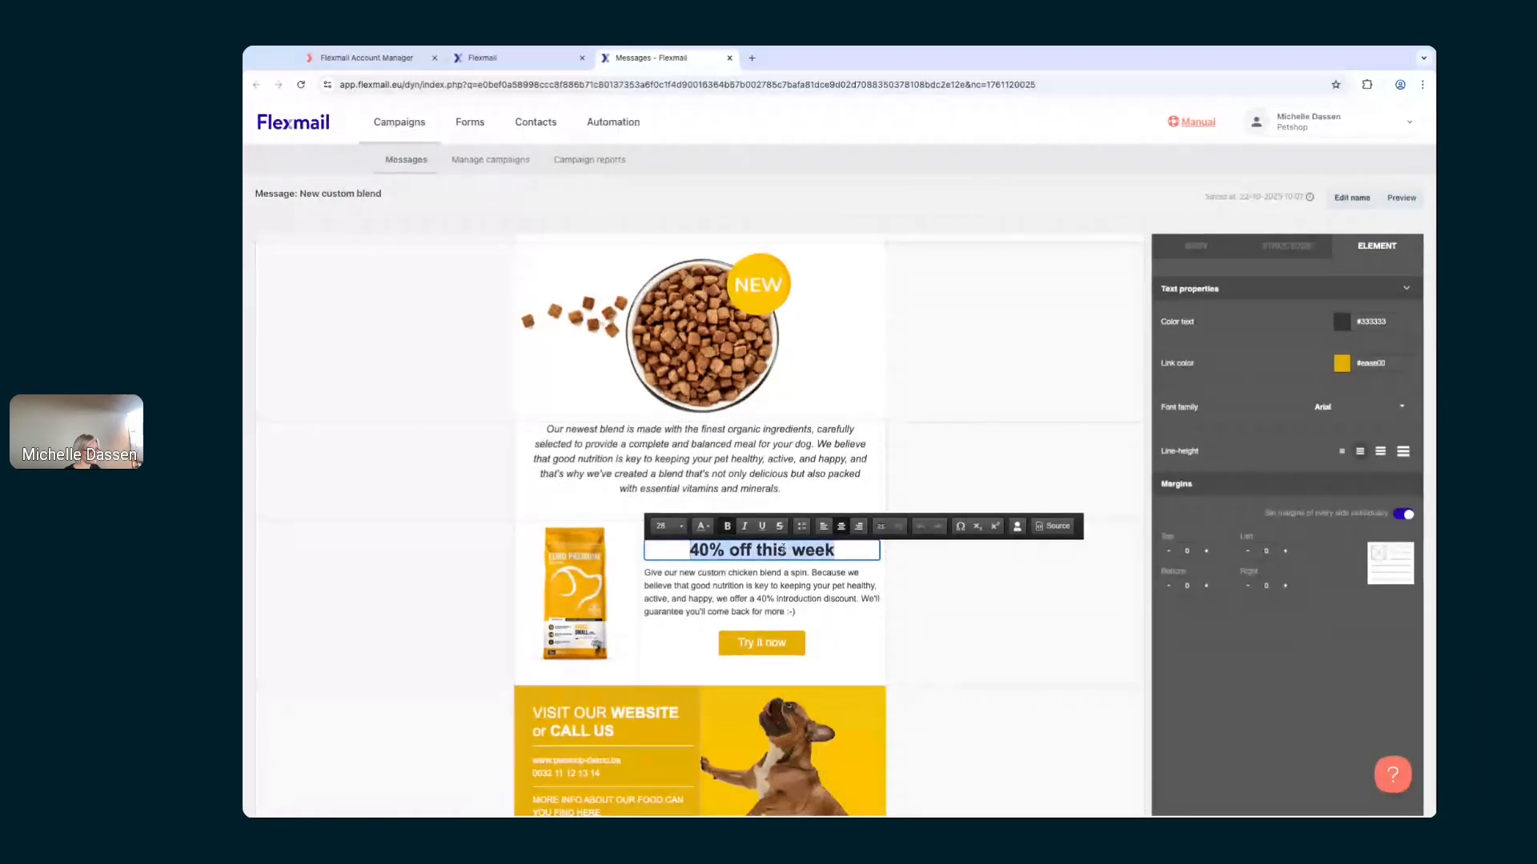
{"action": "left_click", "coordinate": [512, 58]}
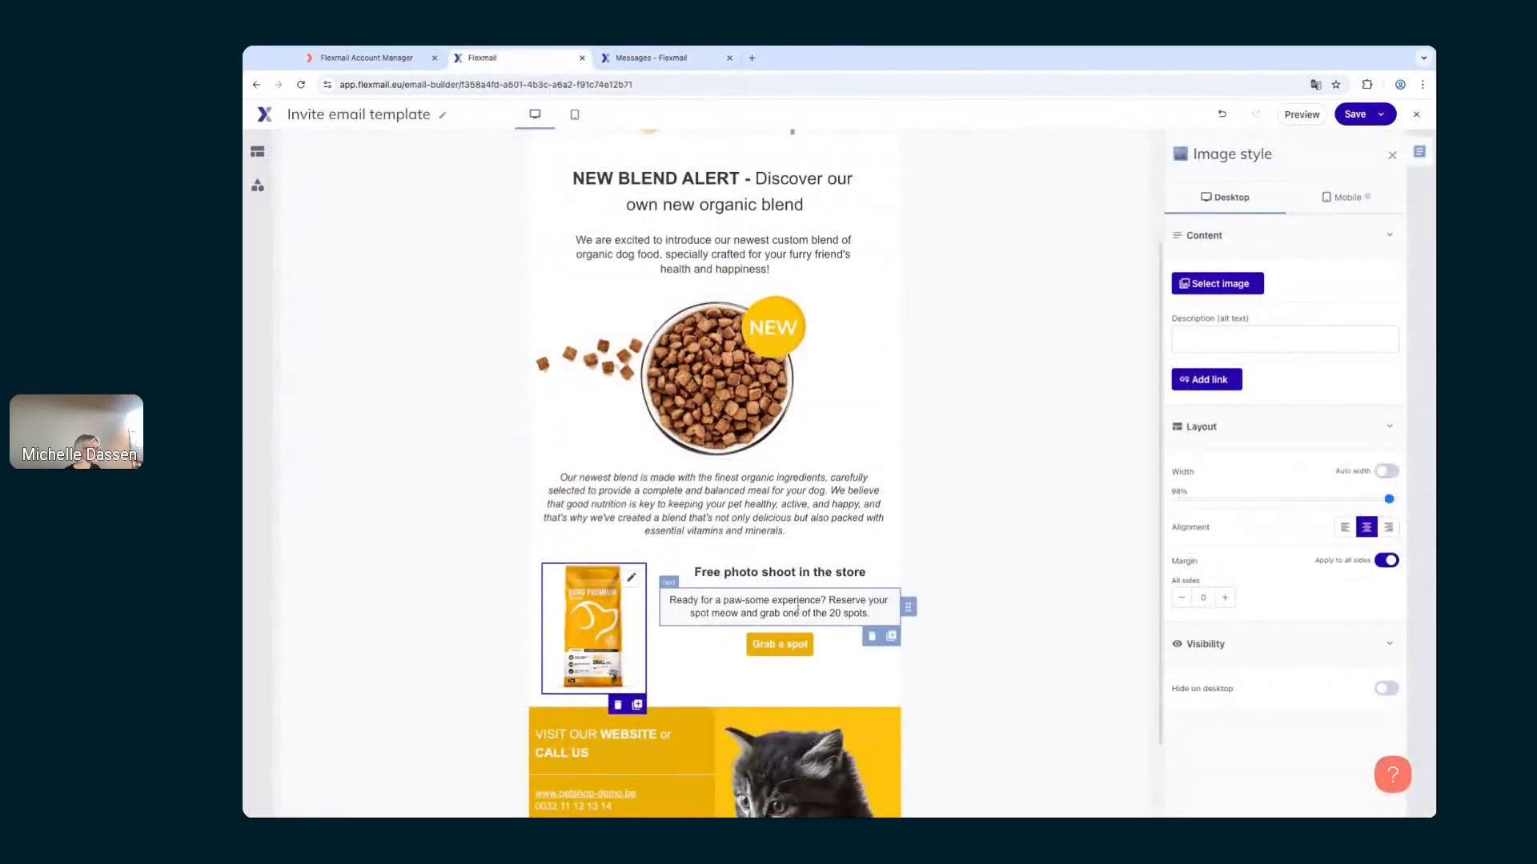
{"action": "left_click", "coordinate": [800, 577]}
{"action": "triple_click", "coordinate": [799, 596]}
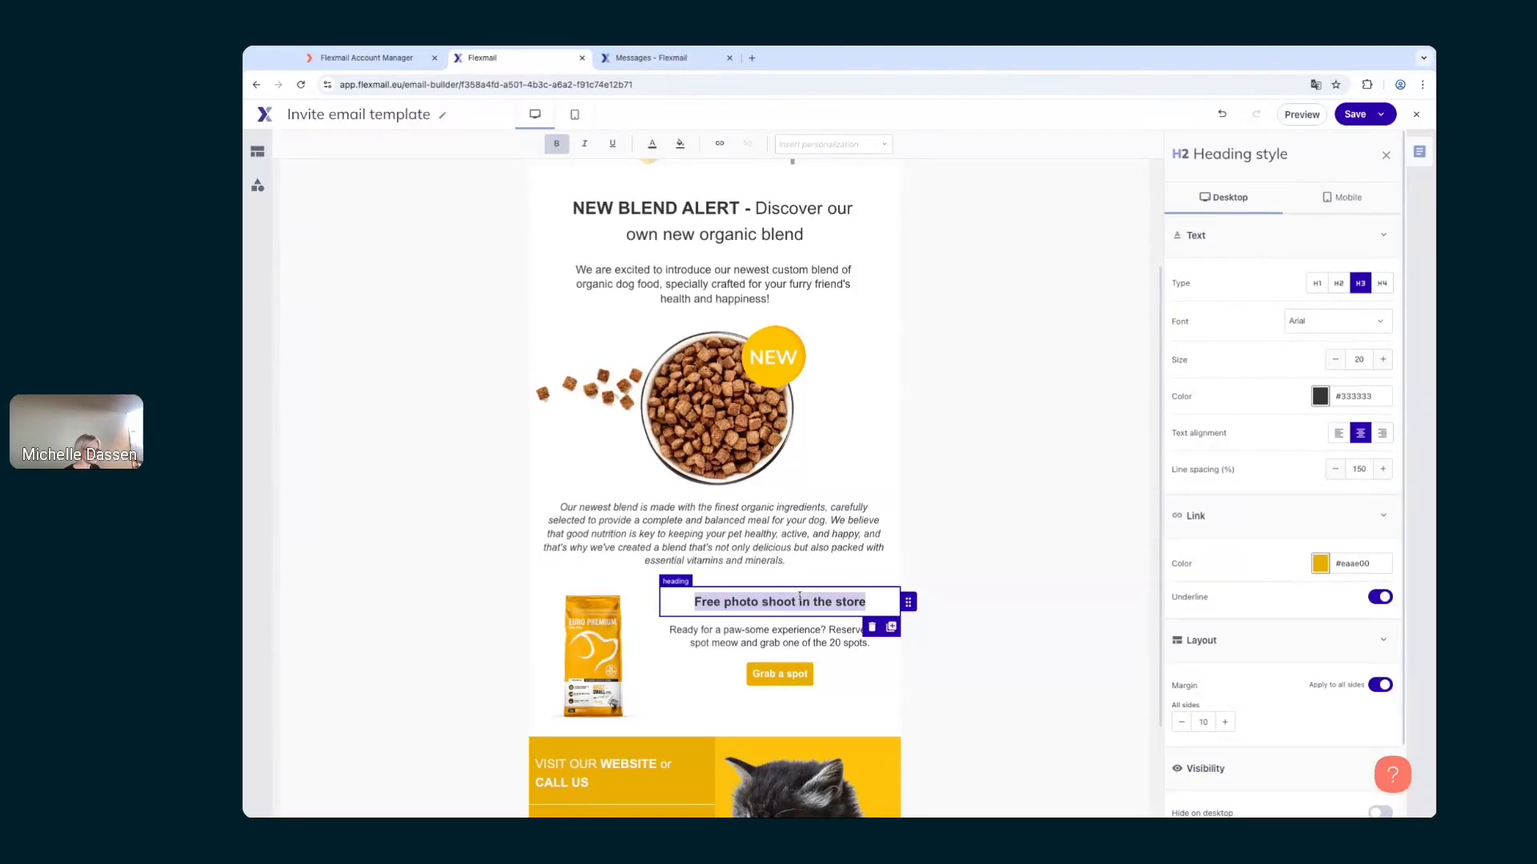
{"action": "key", "text": "ctrl+v"}
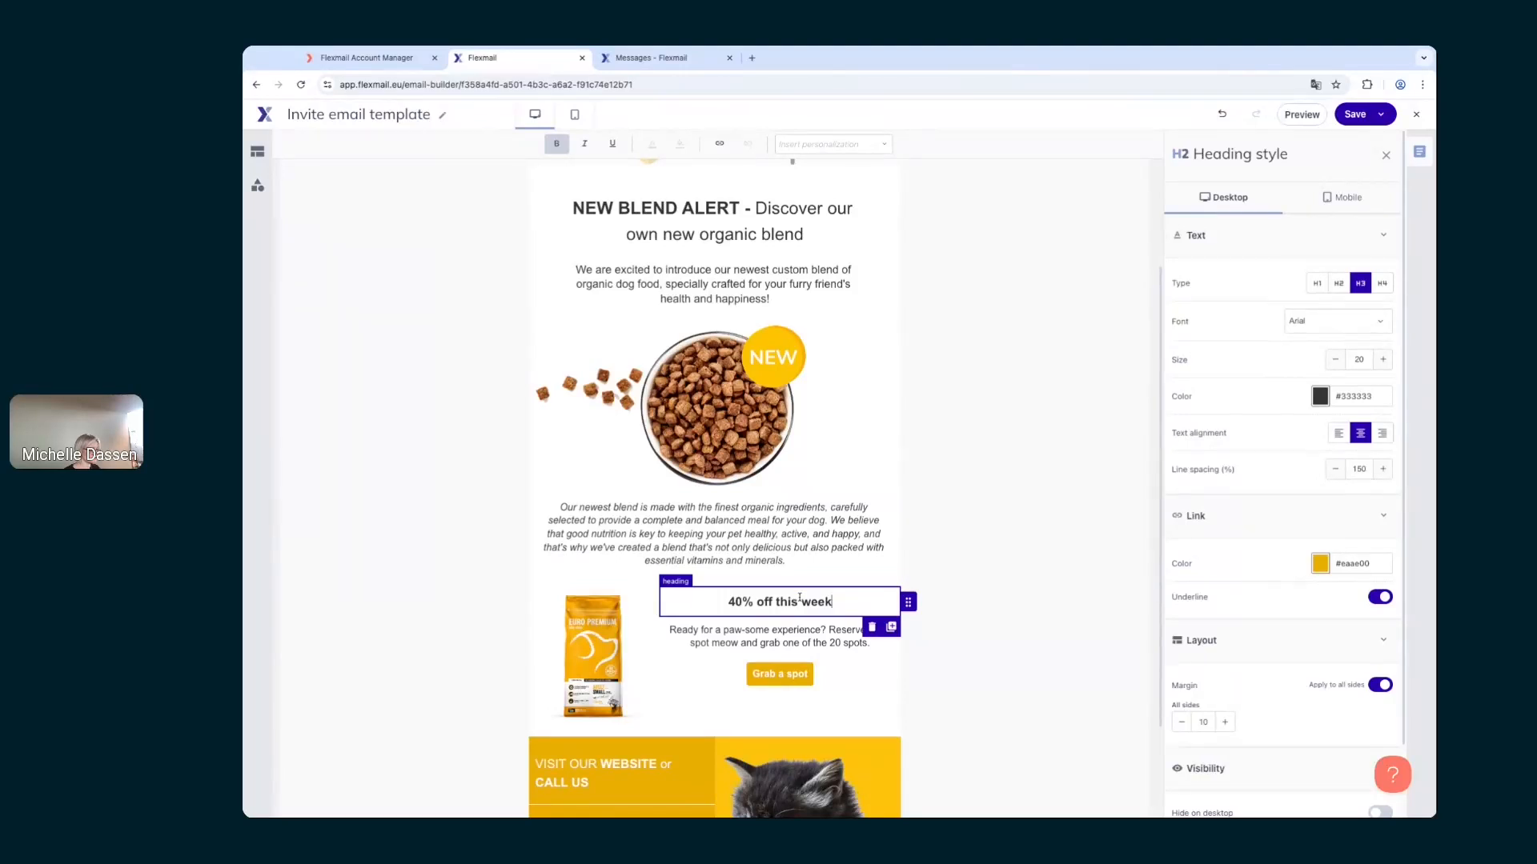
{"action": "left_click", "coordinate": [1337, 284]}
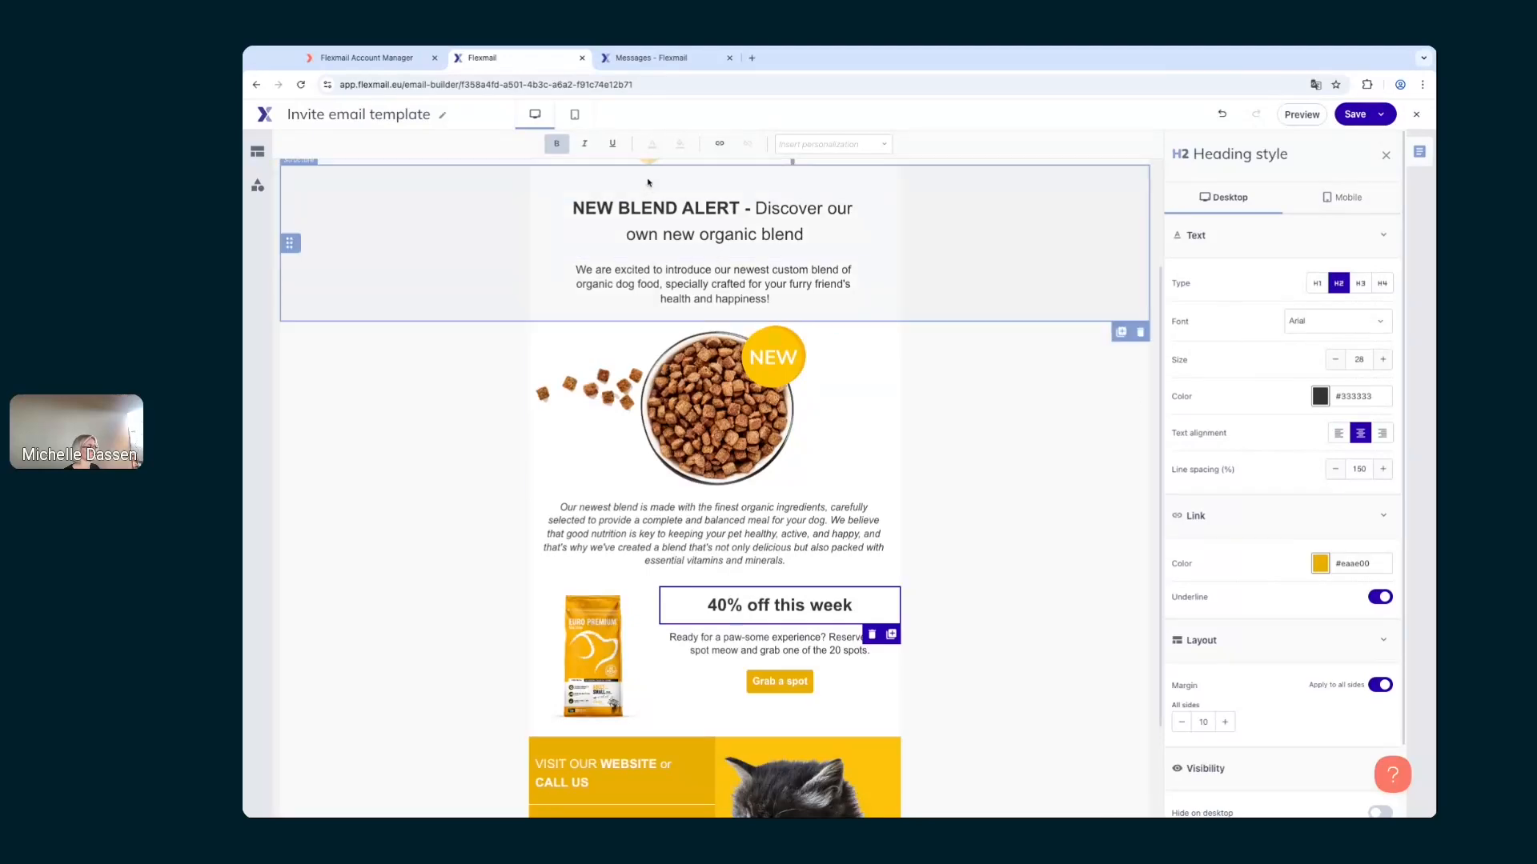
Step: Replace the "Ready for a paw-some experience?" paragraph with the "Give our new custom chicken blend a spin" text copied from the "New custom blend" message
{"action": "left_click", "coordinate": [651, 57]}
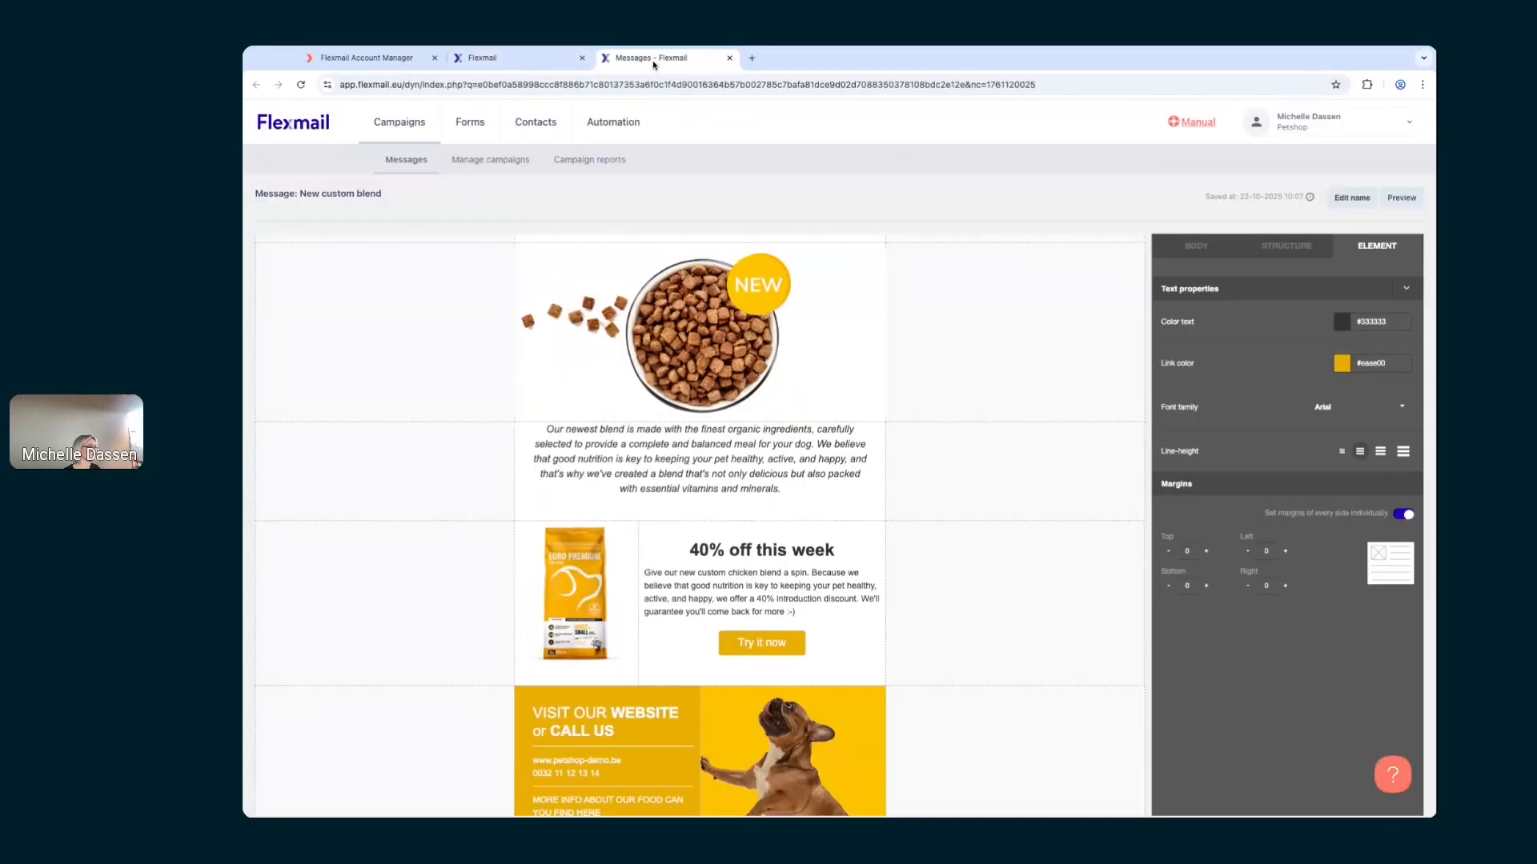
{"action": "left_click", "coordinate": [731, 576]}
{"action": "triple_click", "coordinate": [732, 576]}
{"action": "key", "text": "ctrl+c"}
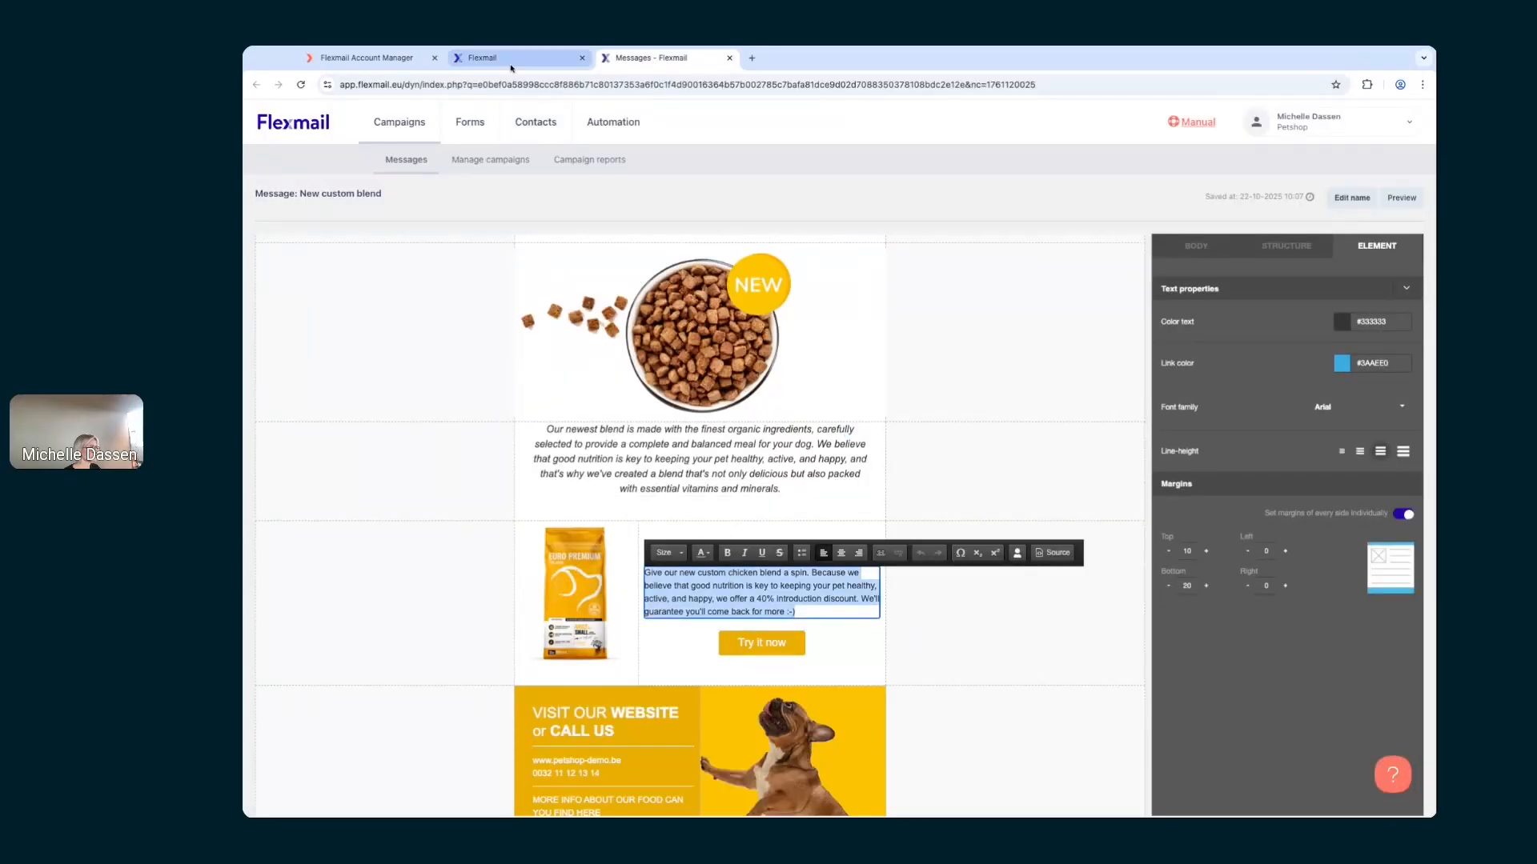
{"action": "left_click", "coordinate": [482, 57]}
{"action": "left_click", "coordinate": [770, 637]}
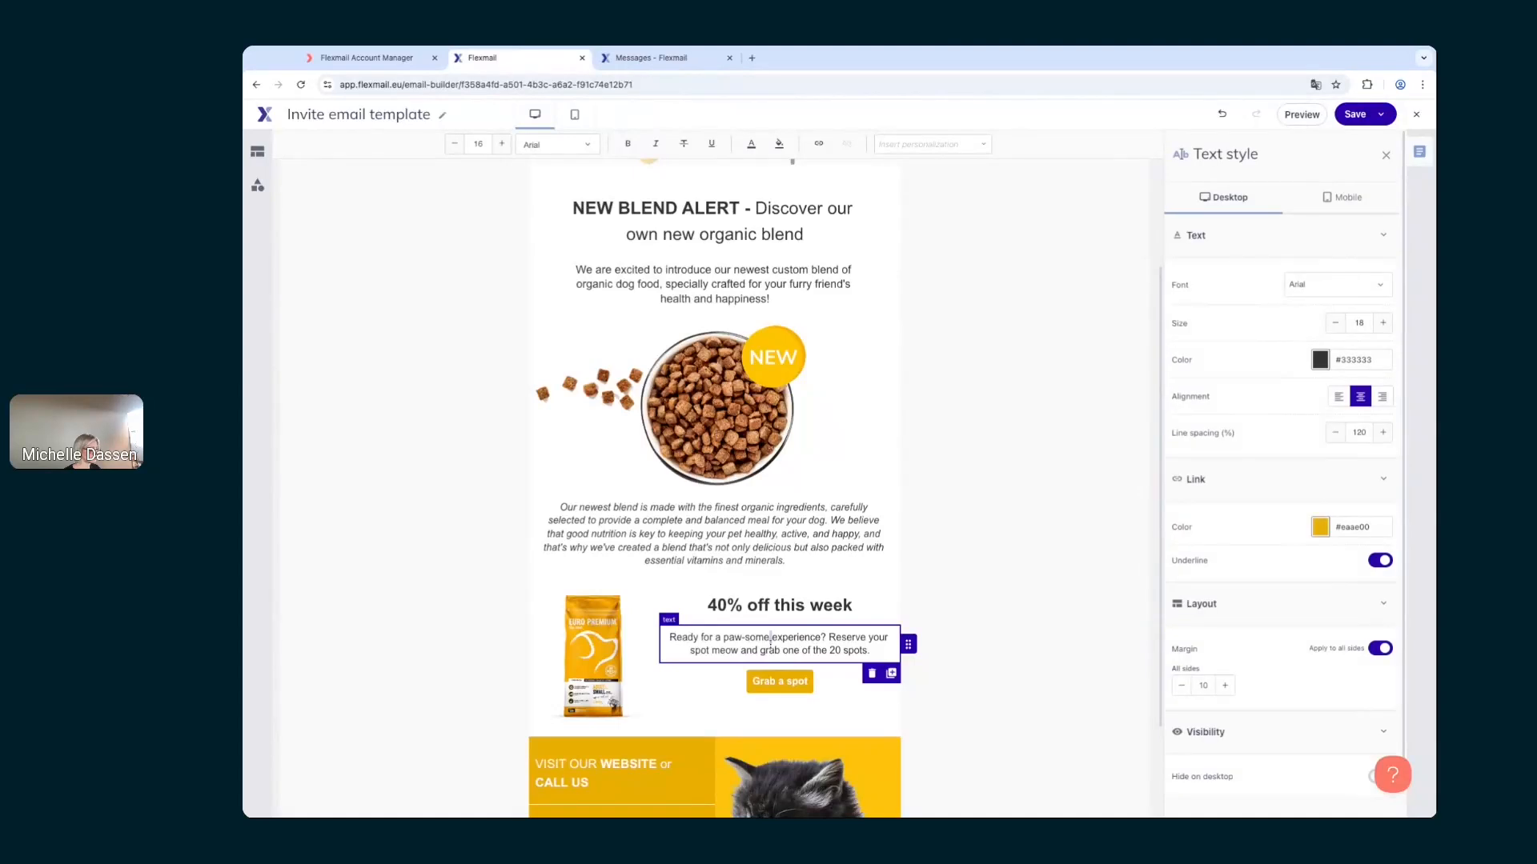
{"action": "key", "text": "ctrl+a"}
{"action": "key", "text": "ctrl+v"}
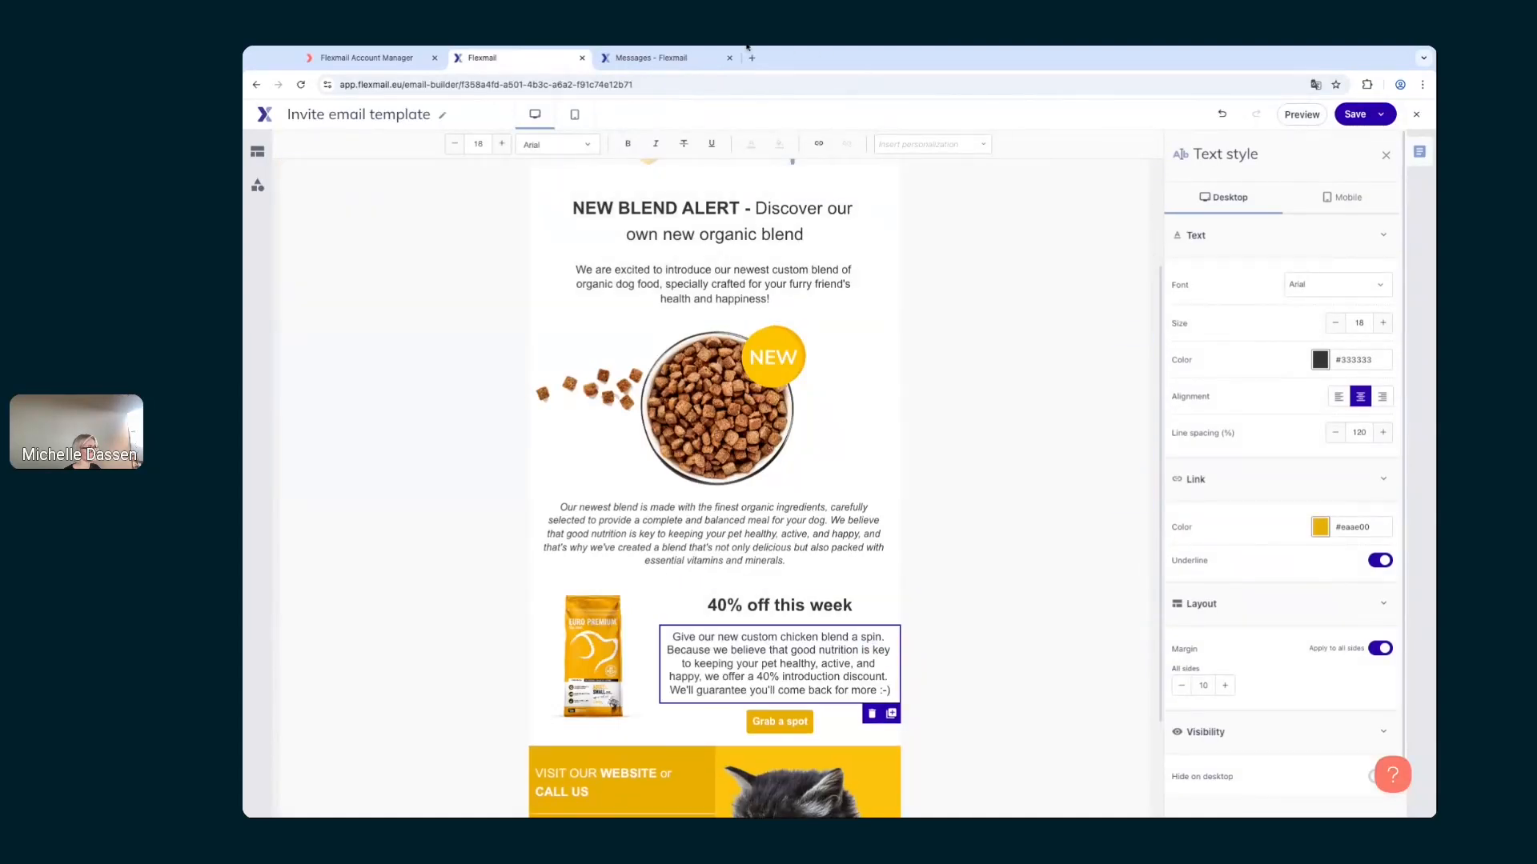
Step: Compare the chicken blend paragraph with the "New custom blend" message and reduce its text size to 17
{"action": "left_click", "coordinate": [650, 58]}
{"action": "left_click", "coordinate": [777, 572]}
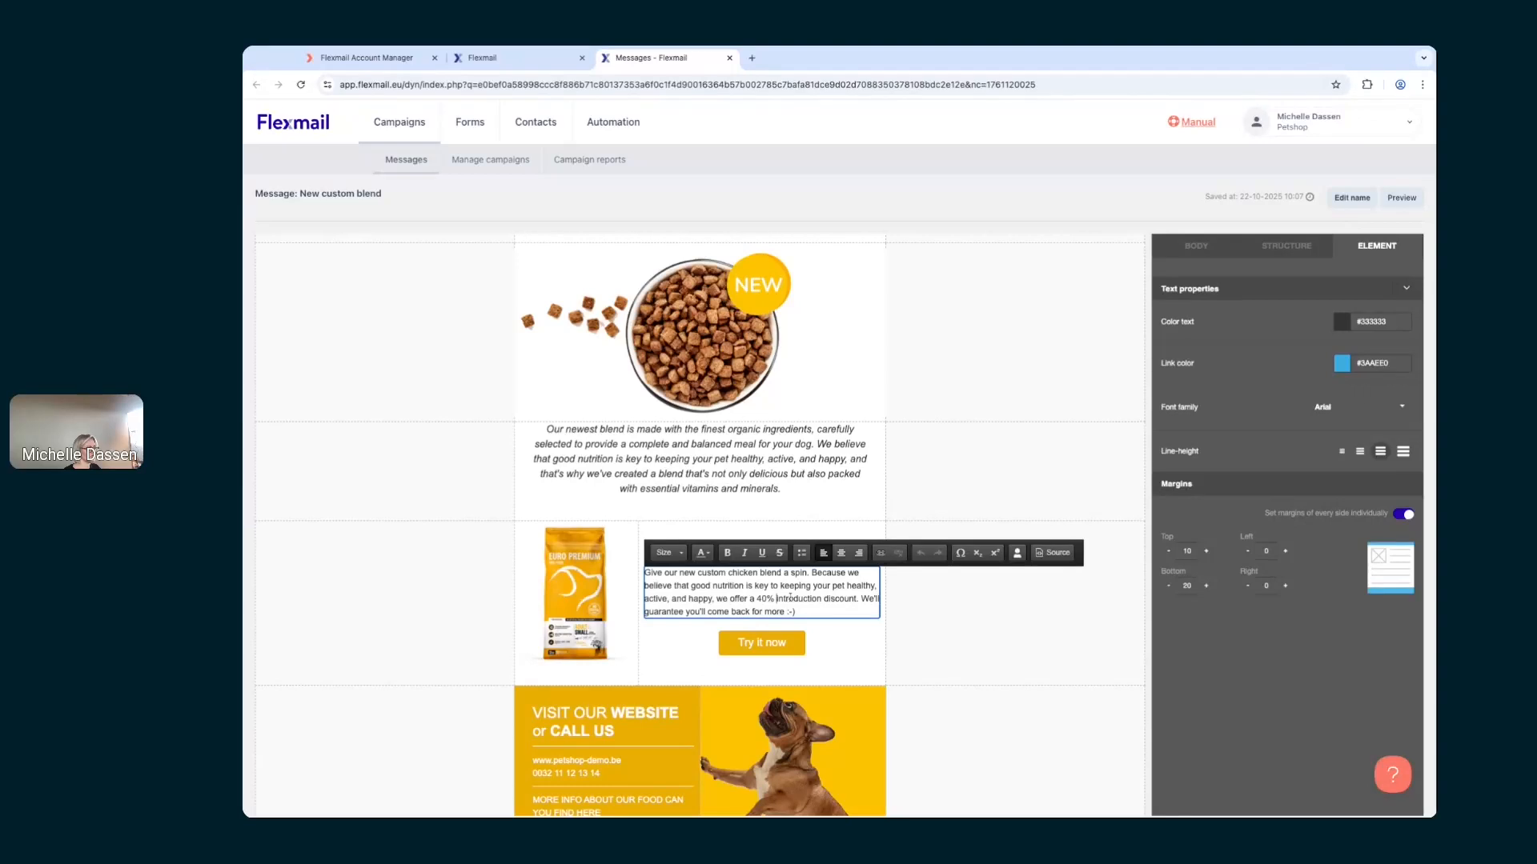
{"action": "left_click", "coordinate": [506, 62]}
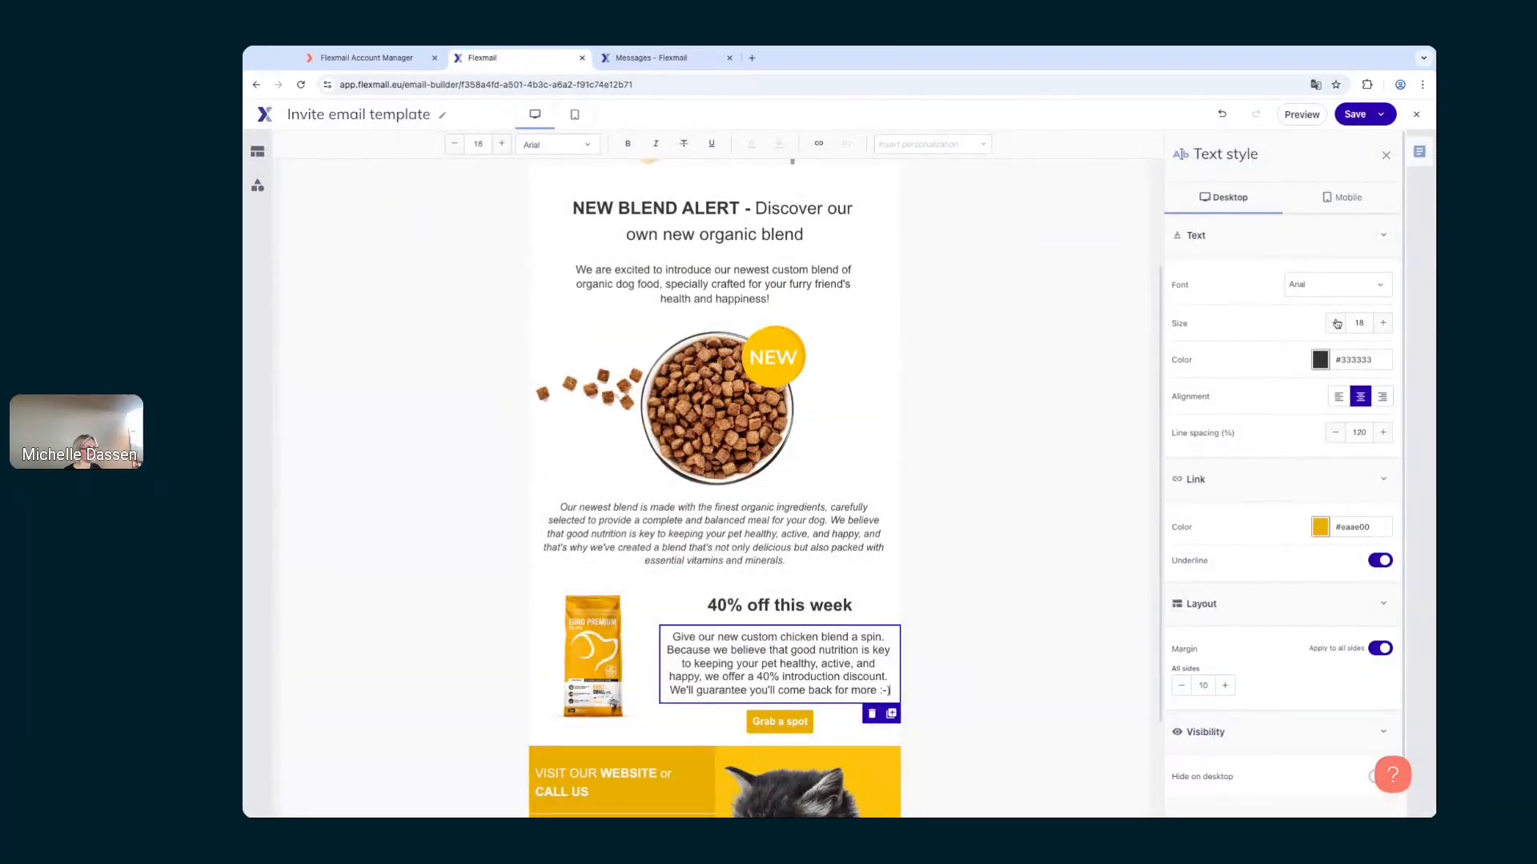
{"action": "left_click", "coordinate": [1337, 323]}
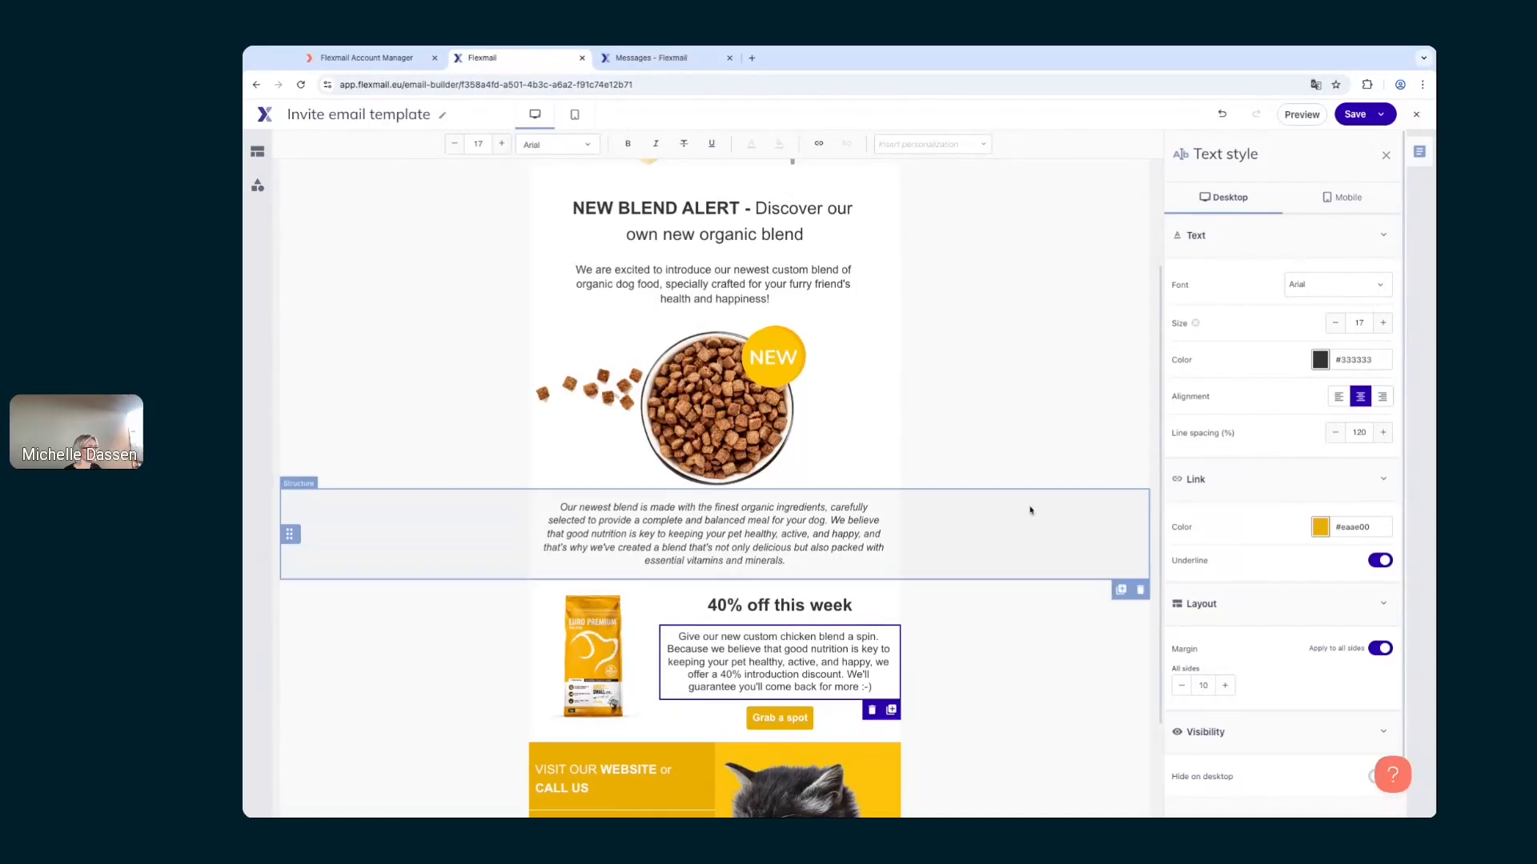
Step: Try bold on the chicken blend paragraph's last line, "guarantee you'll come back for more :-)", and remove it again
{"action": "left_click_drag", "start_coordinate": [847, 675], "coordinate": [877, 680]}
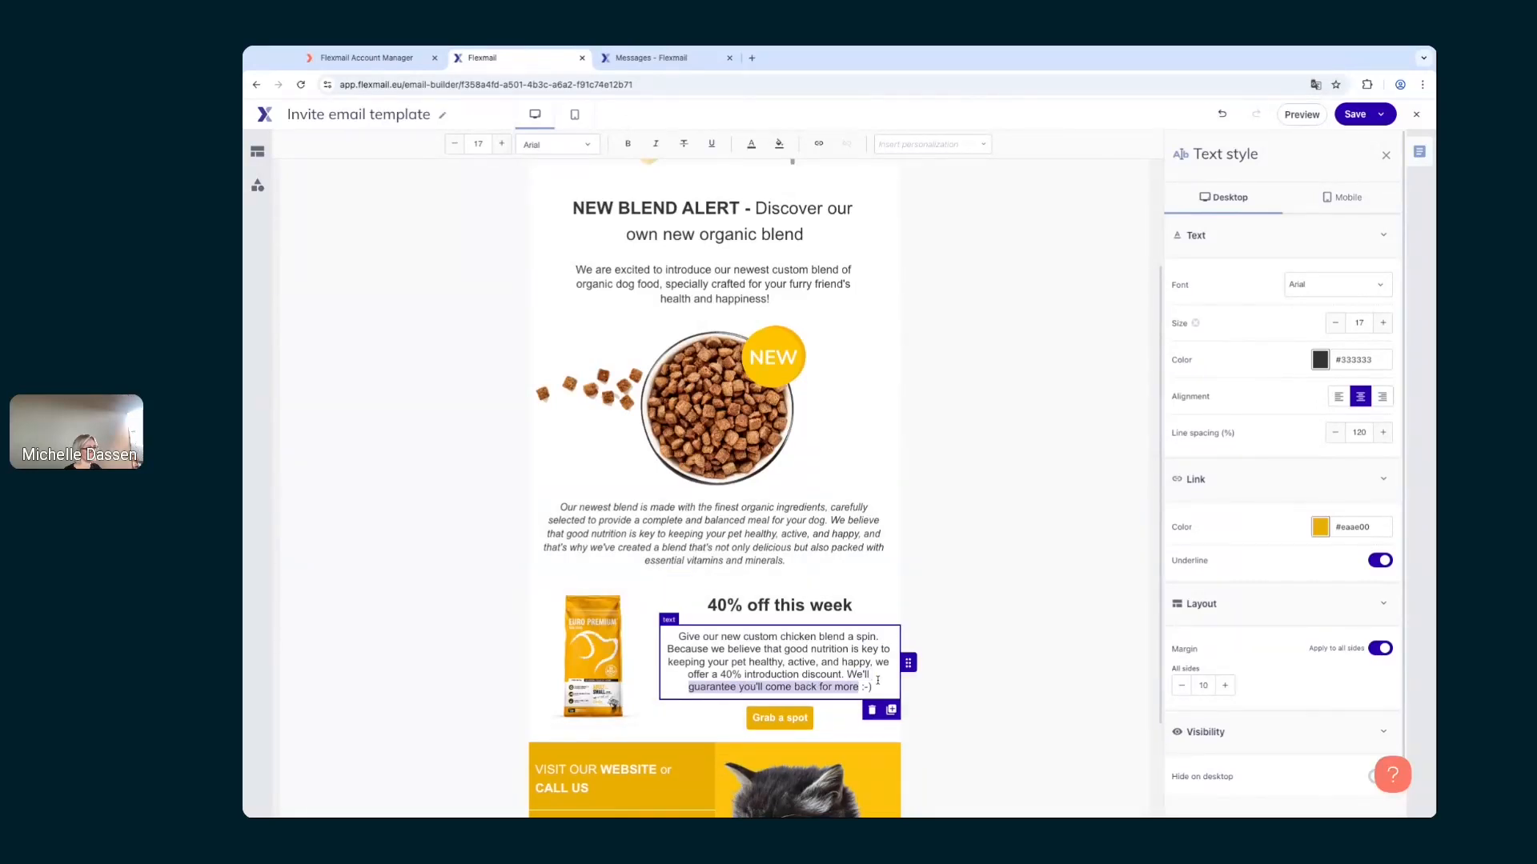
{"action": "left_click", "coordinate": [629, 146]}
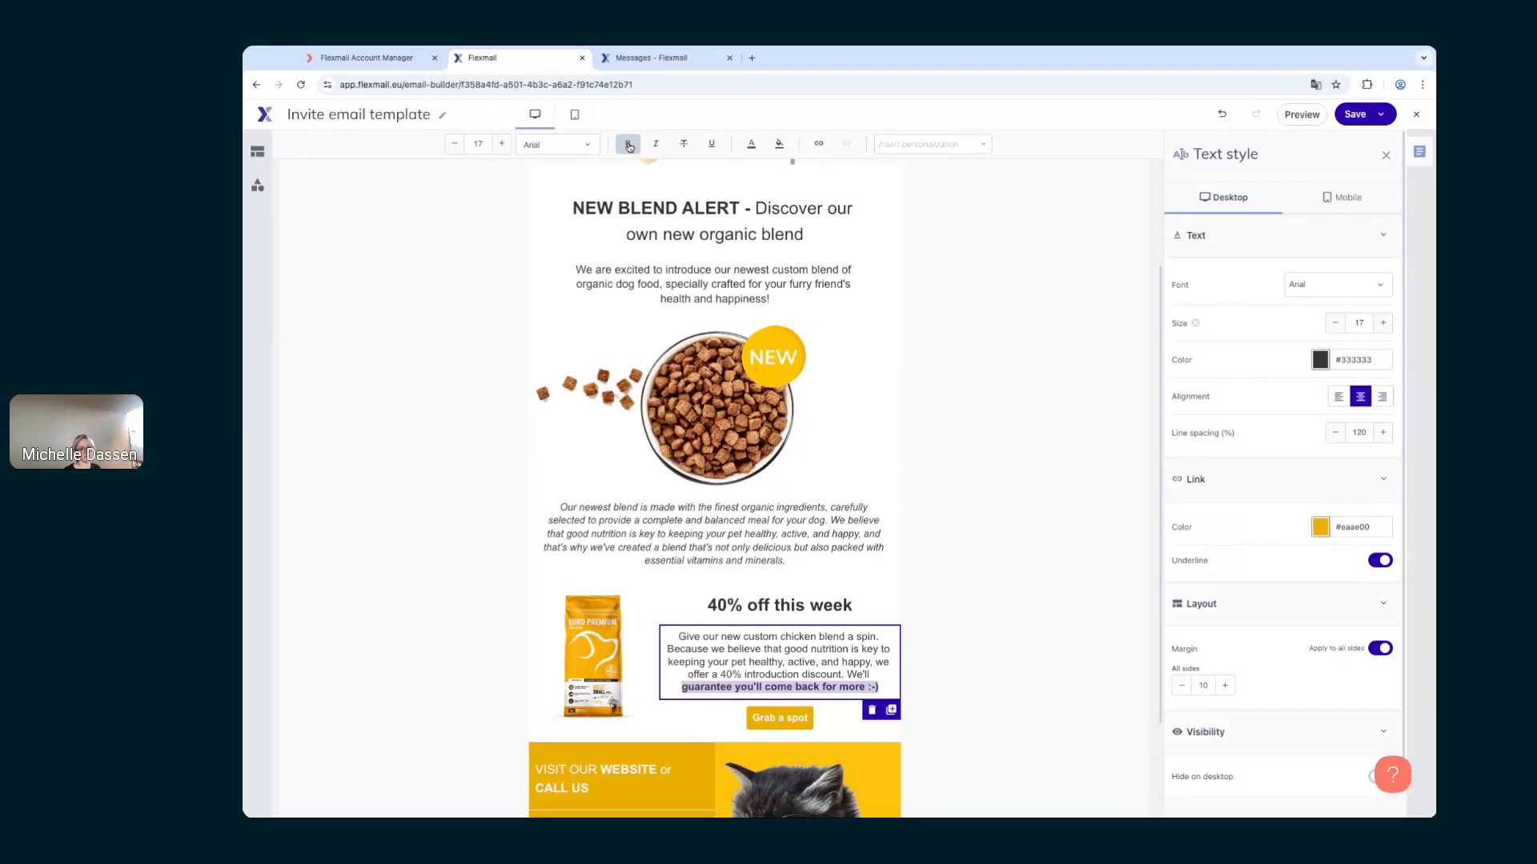
{"action": "left_click", "coordinate": [630, 145]}
{"action": "left_click", "coordinate": [938, 663]}
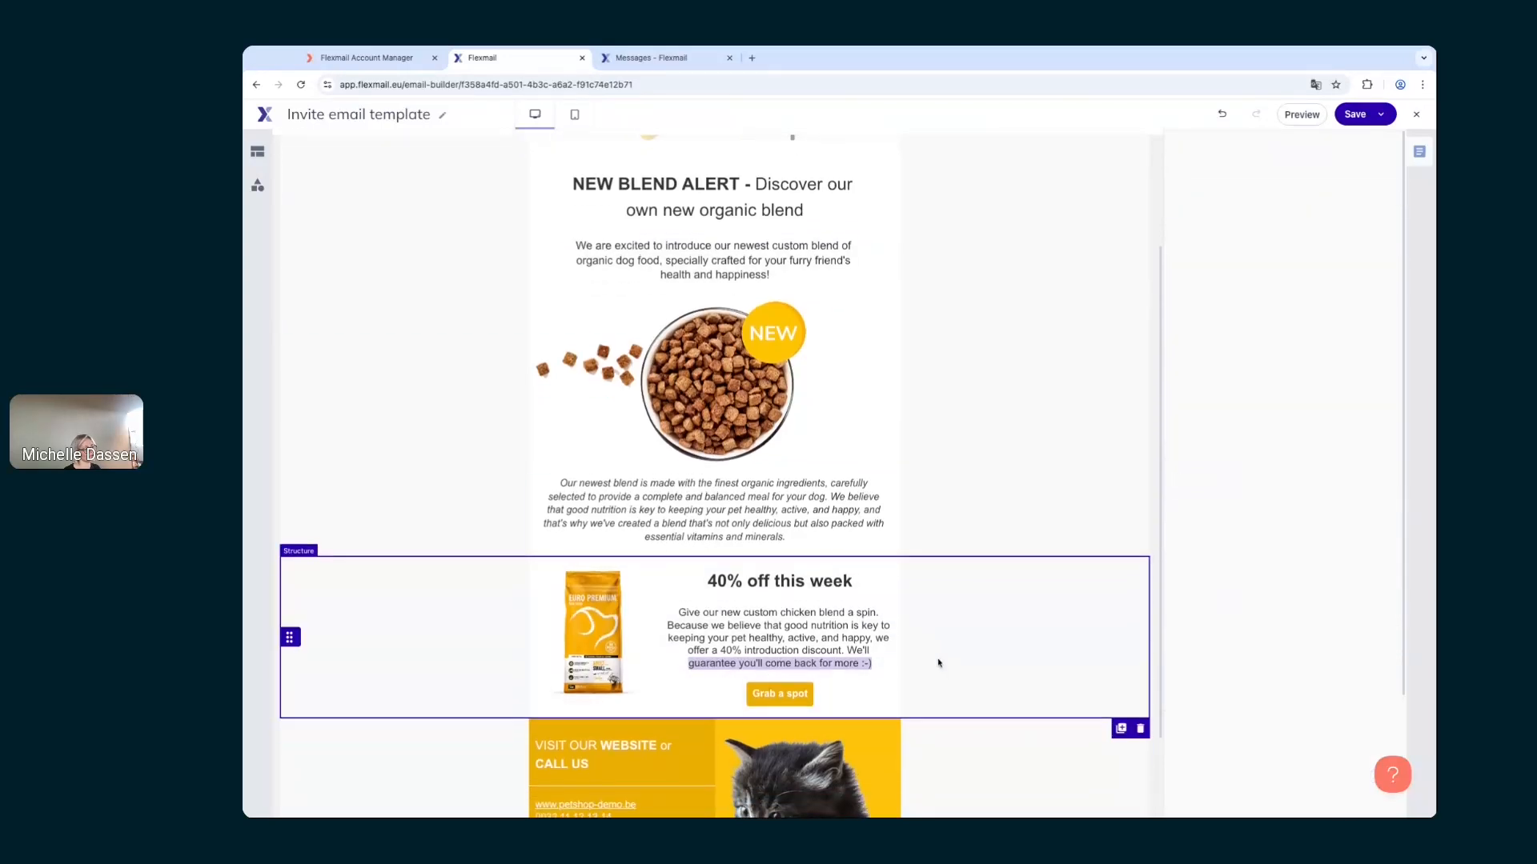
Step: Set the text size of the chicken blend paragraph to 16
{"action": "left_click", "coordinate": [825, 638]}
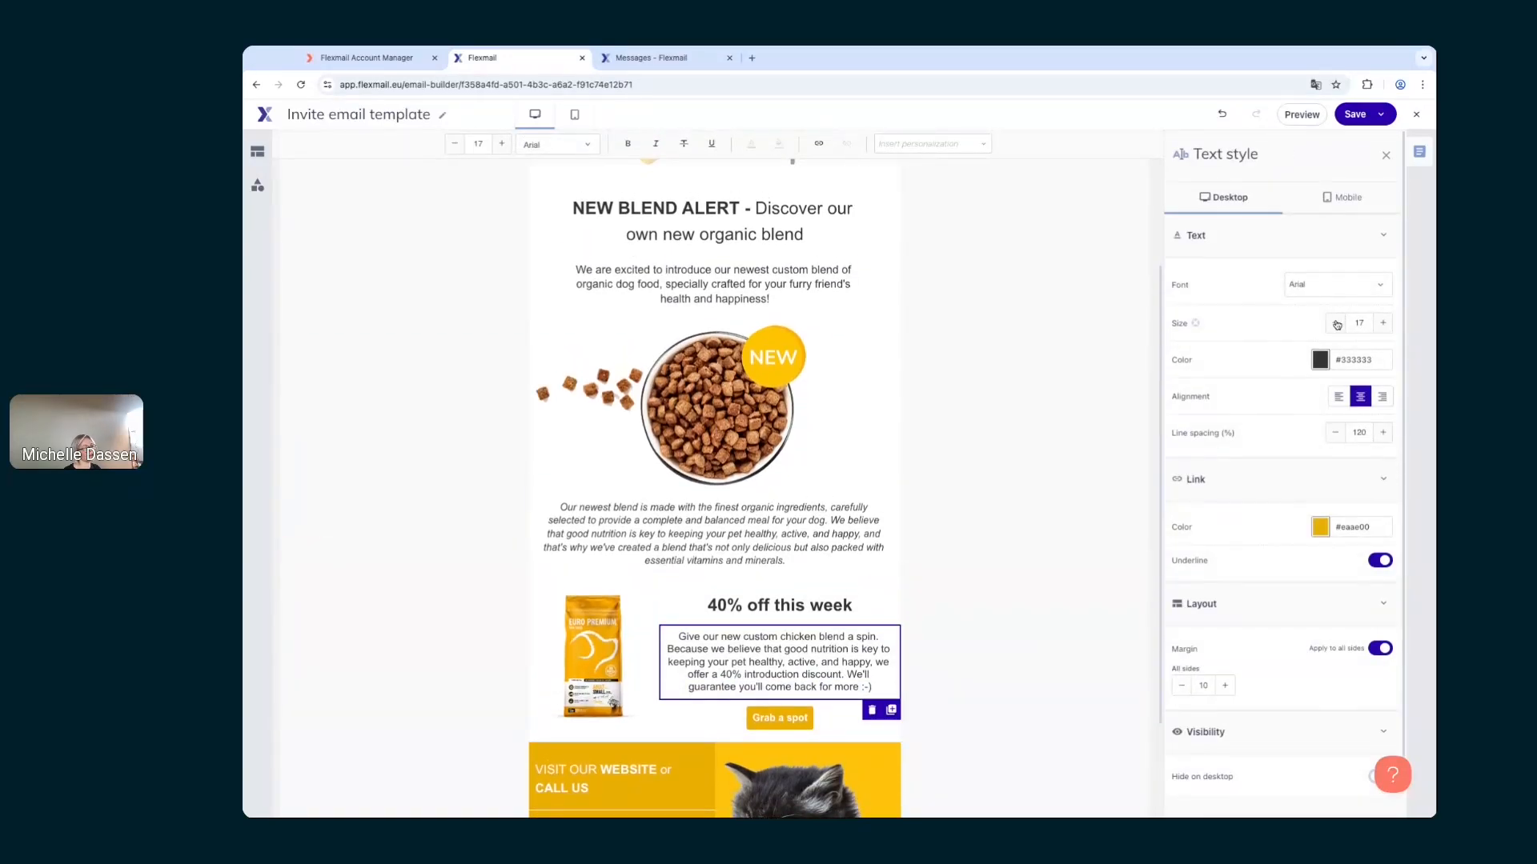
{"action": "left_click", "coordinate": [1335, 323]}
{"action": "left_click", "coordinate": [1335, 323]}
{"action": "left_click", "coordinate": [1335, 324]}
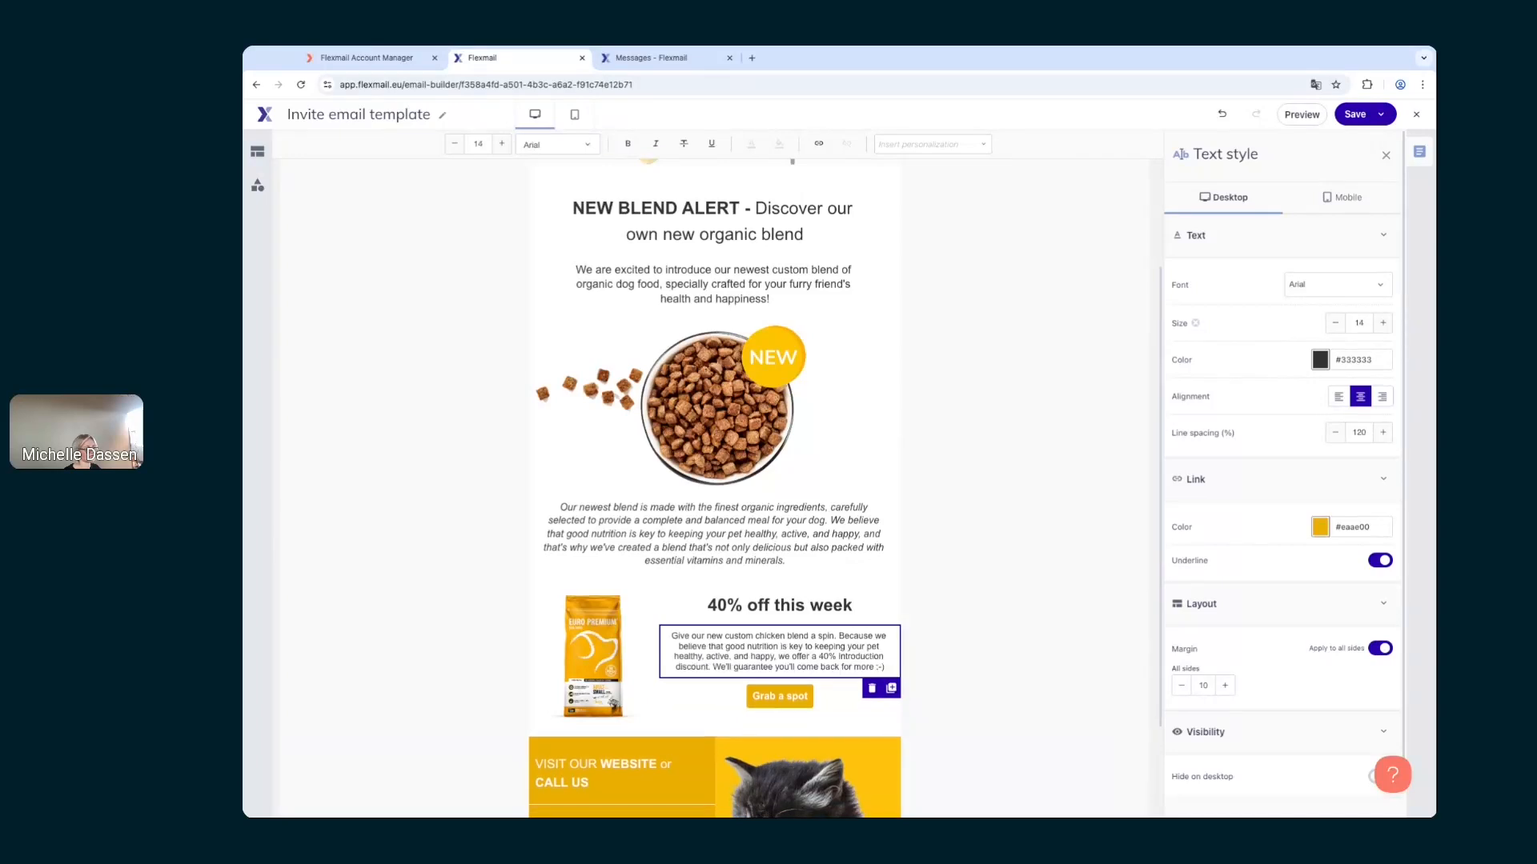
{"action": "left_click", "coordinate": [1383, 324]}
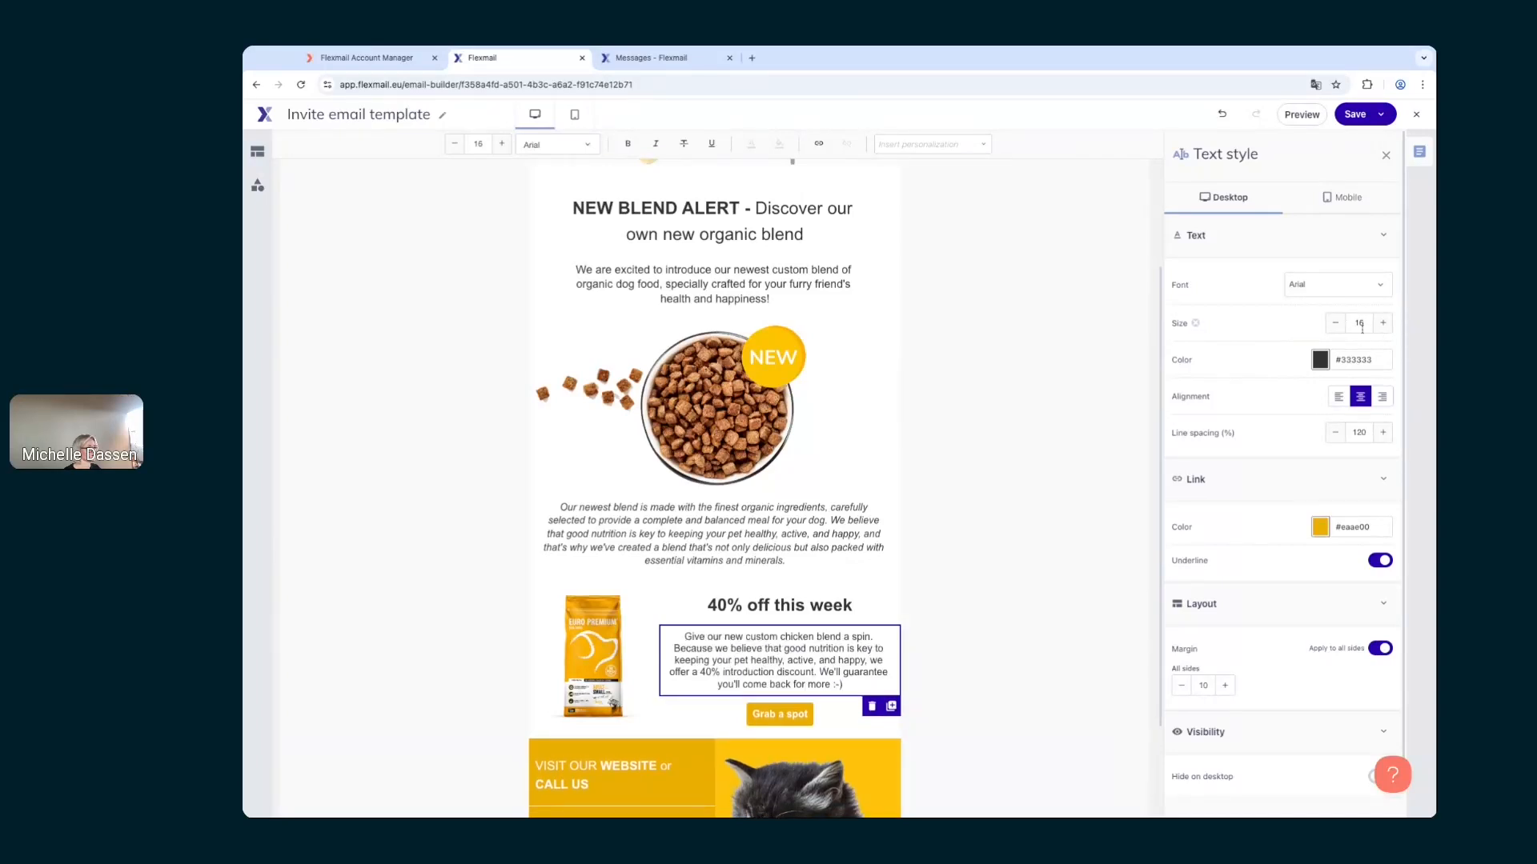
{"action": "left_click", "coordinate": [1002, 627]}
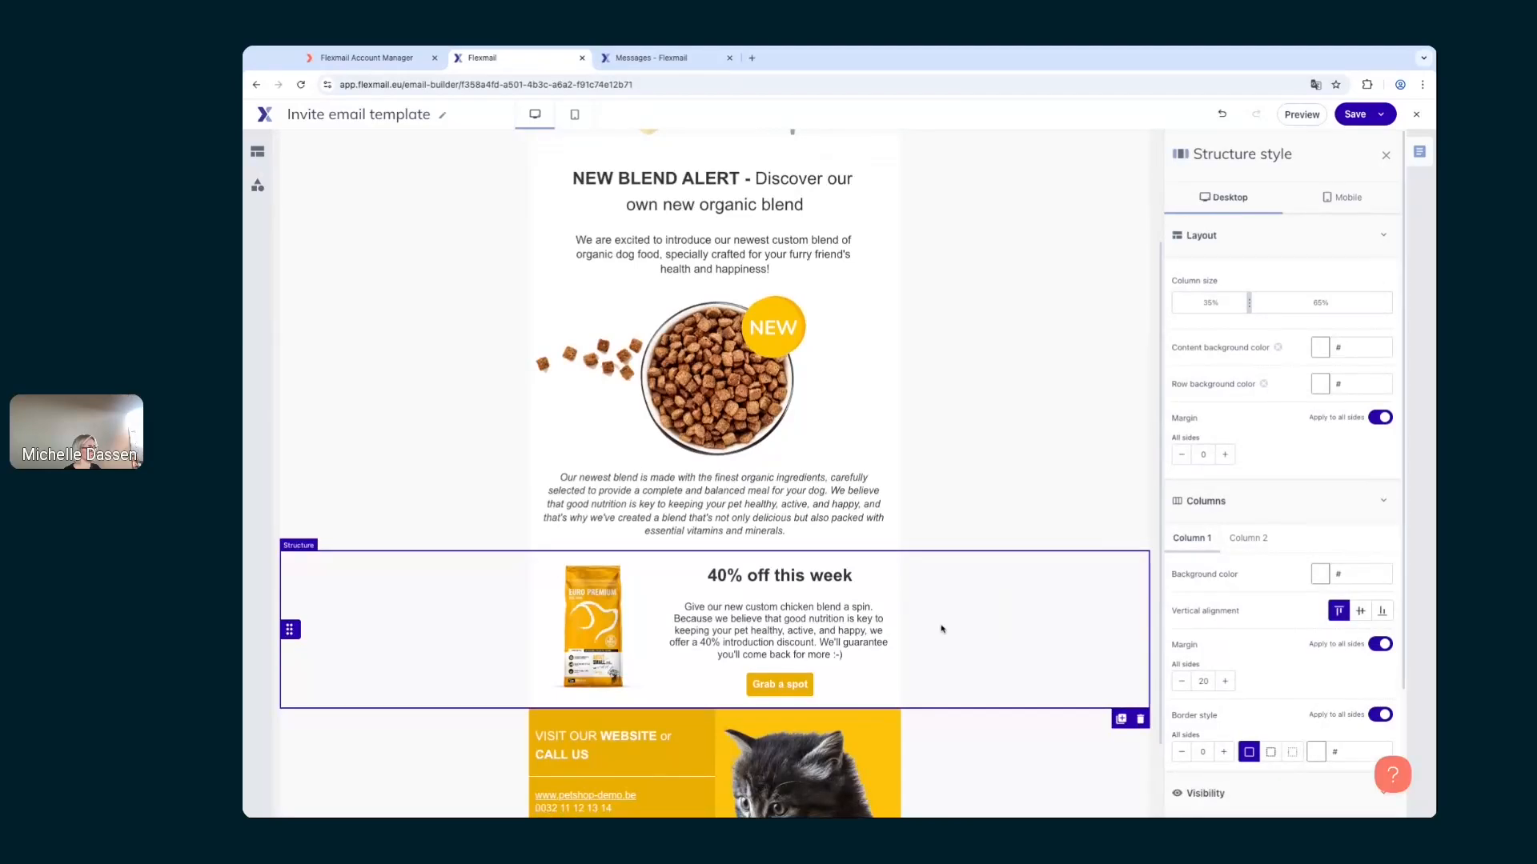
Step: Following the "New custom blend" message, change the "Grab a spot" button text to "Try it now"
{"action": "left_click", "coordinate": [667, 57]}
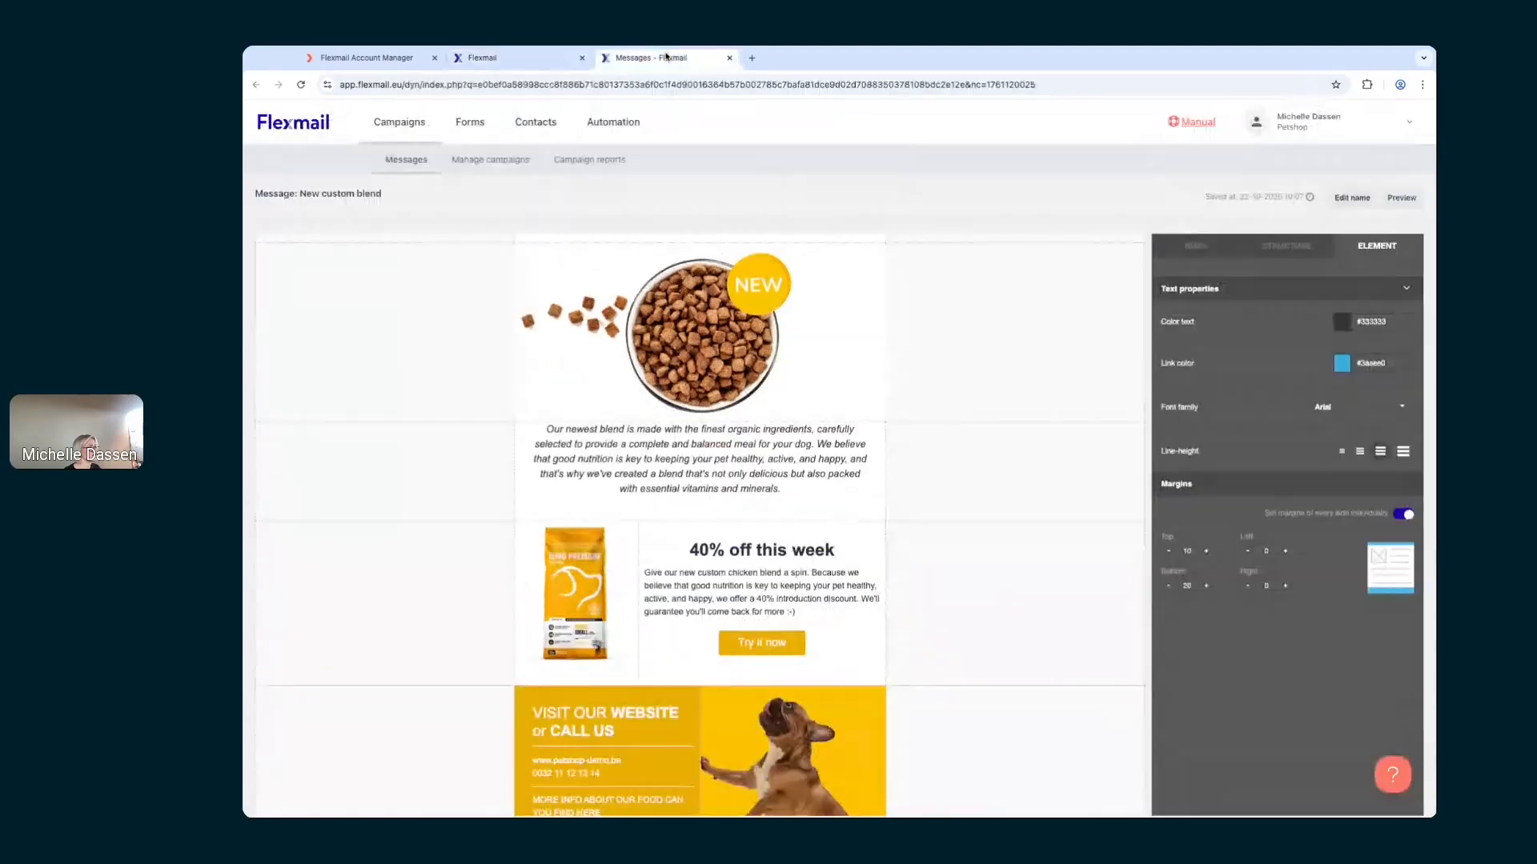
{"action": "left_click", "coordinate": [483, 57]}
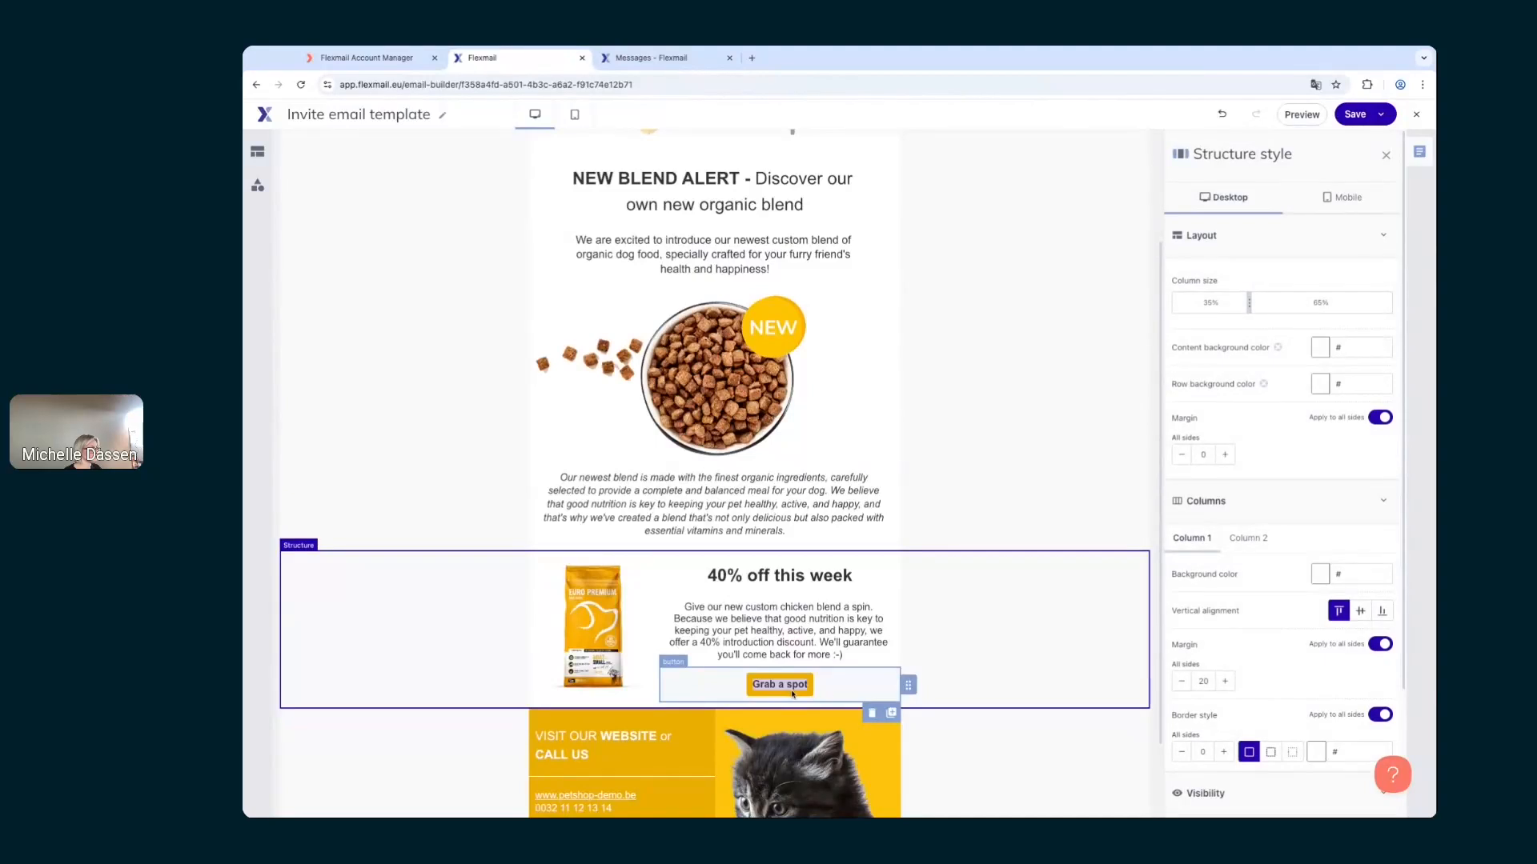
{"action": "type", "text": "Try it now"}
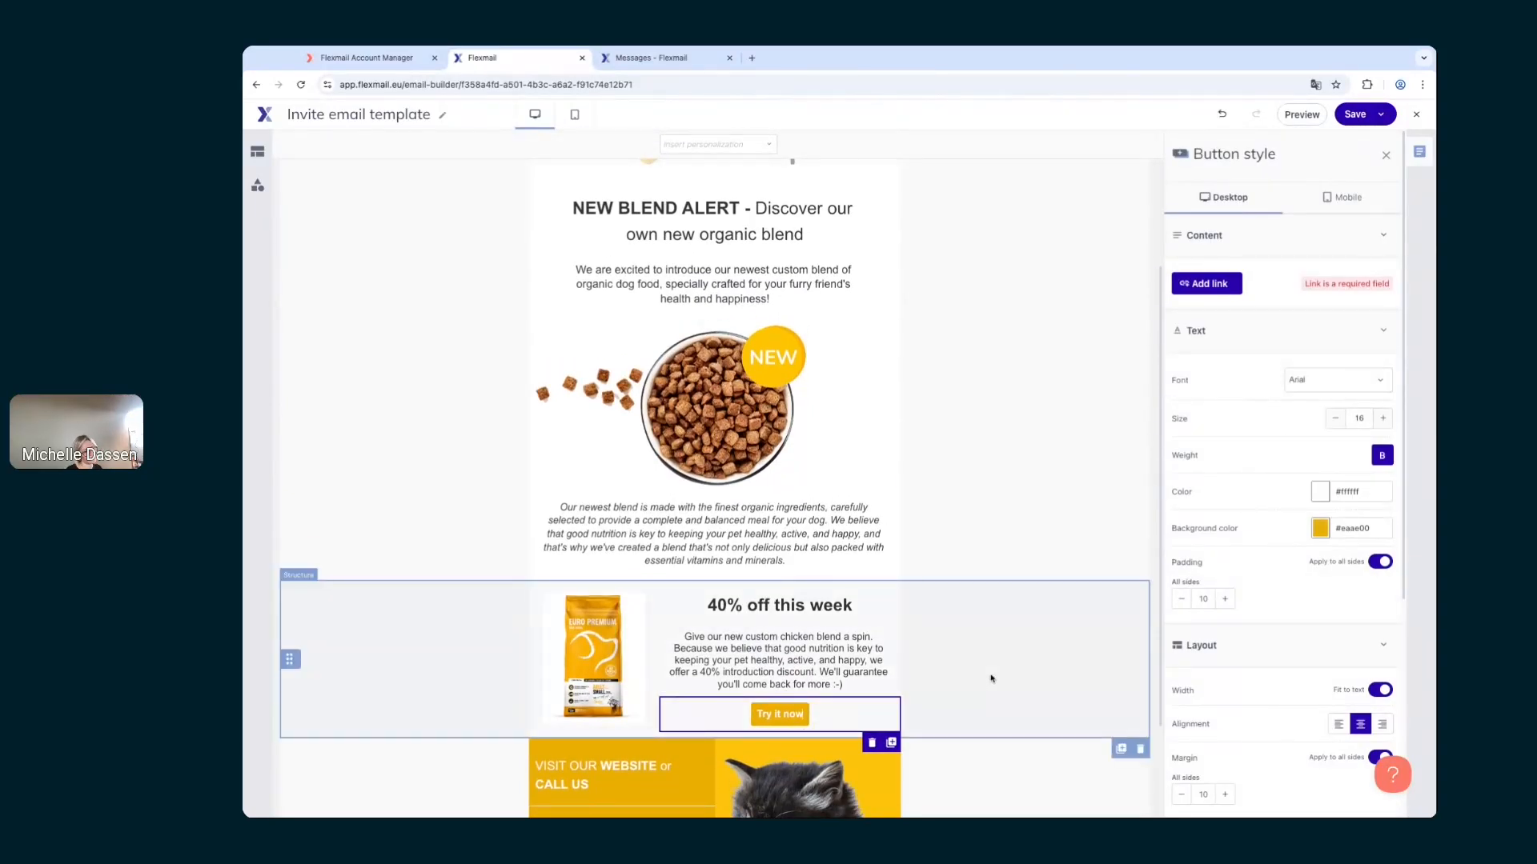
Step: Turn off fit-to-text for the "Try it now" button and set its width to 56%
{"action": "scroll", "coordinate": [993, 677], "scroll_direction": "down", "scroll_amount": 2}
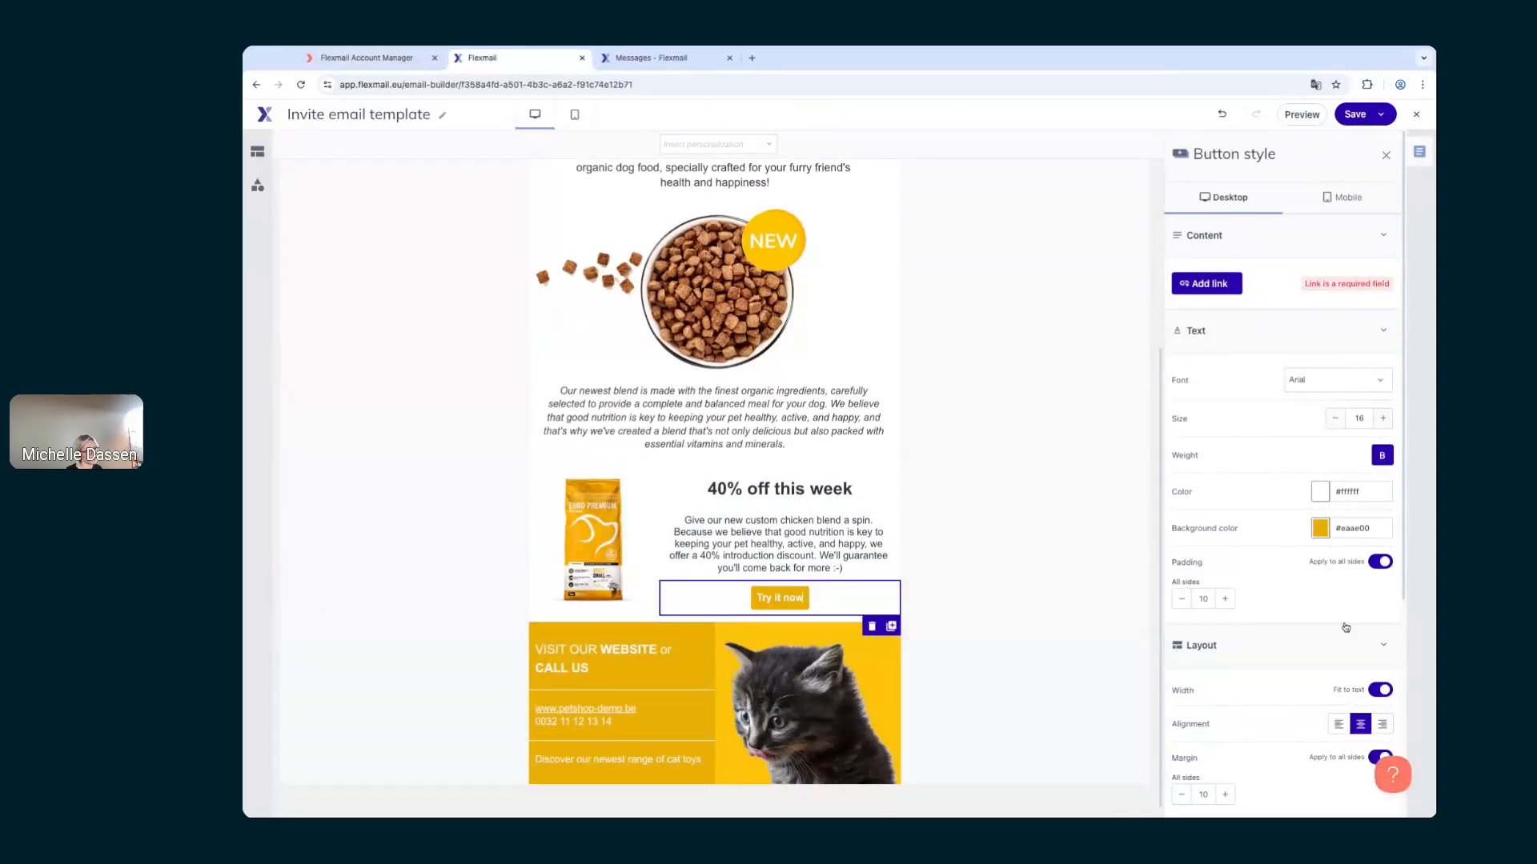
{"action": "scroll", "coordinate": [1346, 626], "scroll_direction": "down", "scroll_amount": 1}
{"action": "scroll", "coordinate": [1345, 626], "scroll_direction": "down", "scroll_amount": 1}
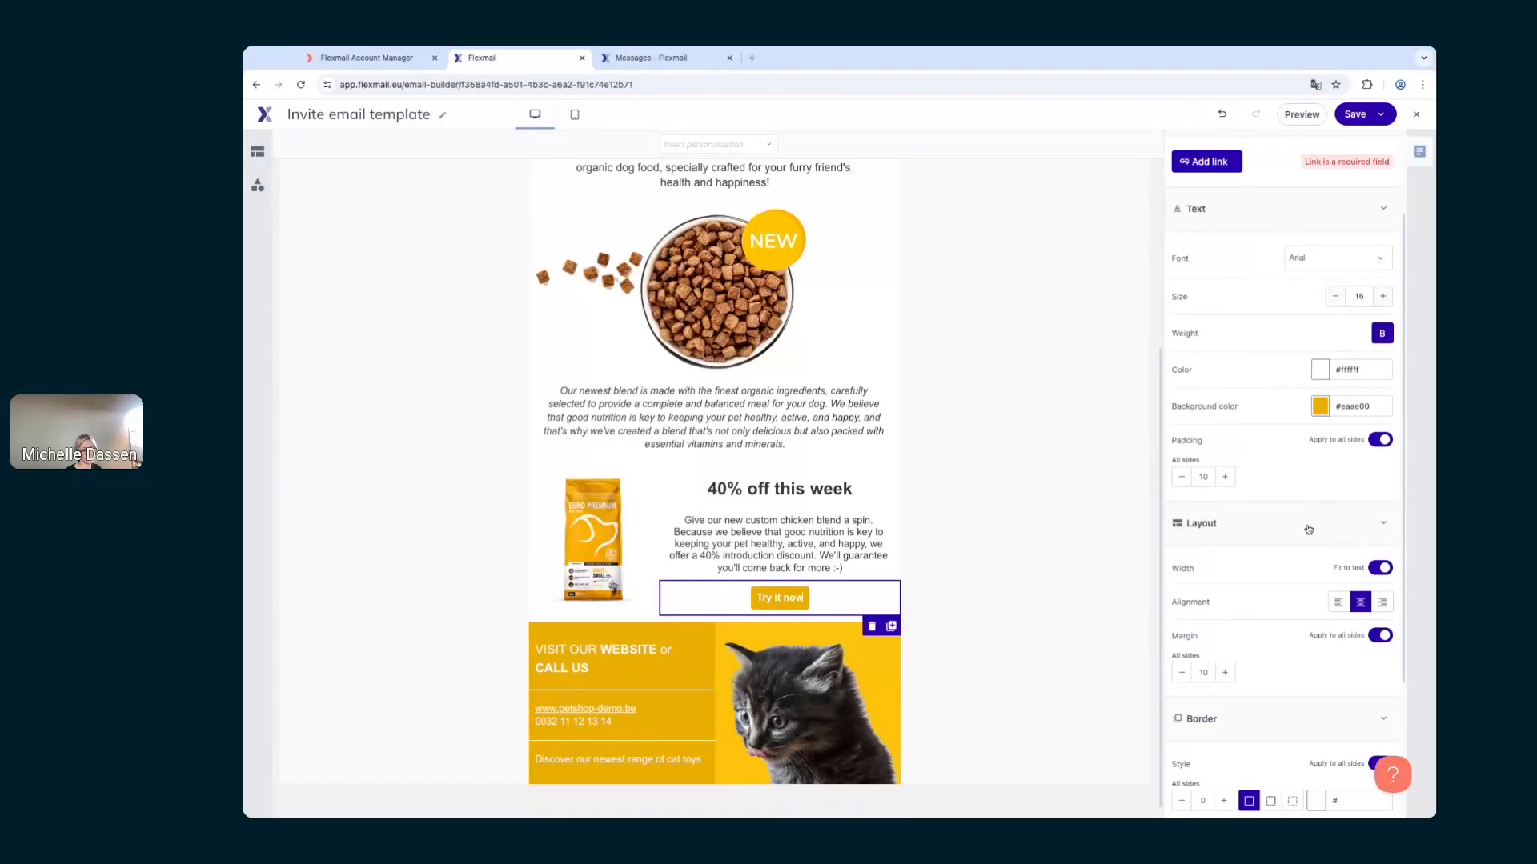
{"action": "left_click", "coordinate": [1380, 570]}
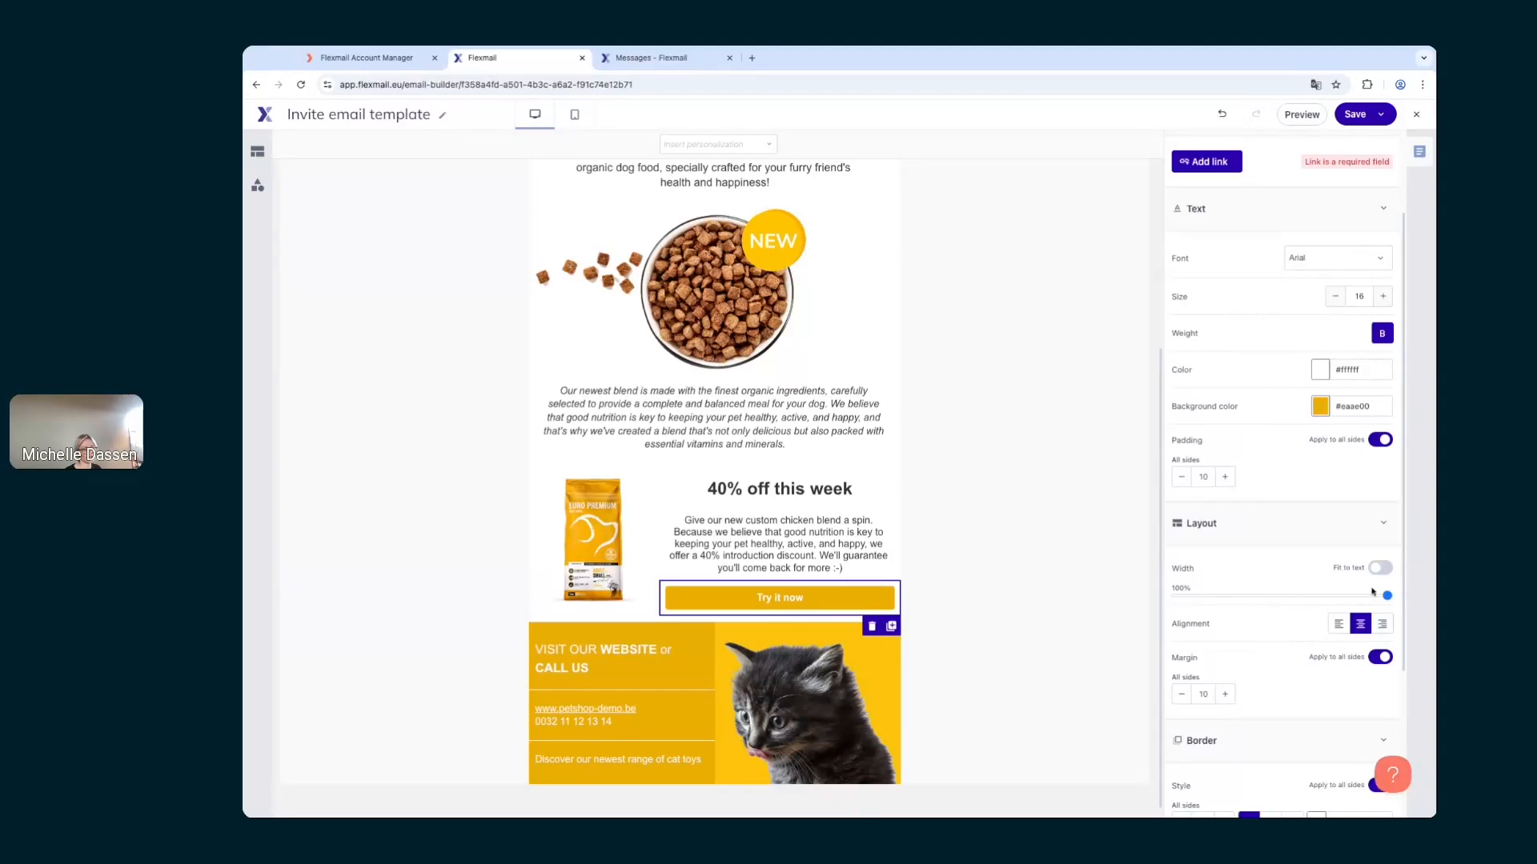
{"action": "left_click_drag", "start_coordinate": [1387, 597], "coordinate": [1296, 597]}
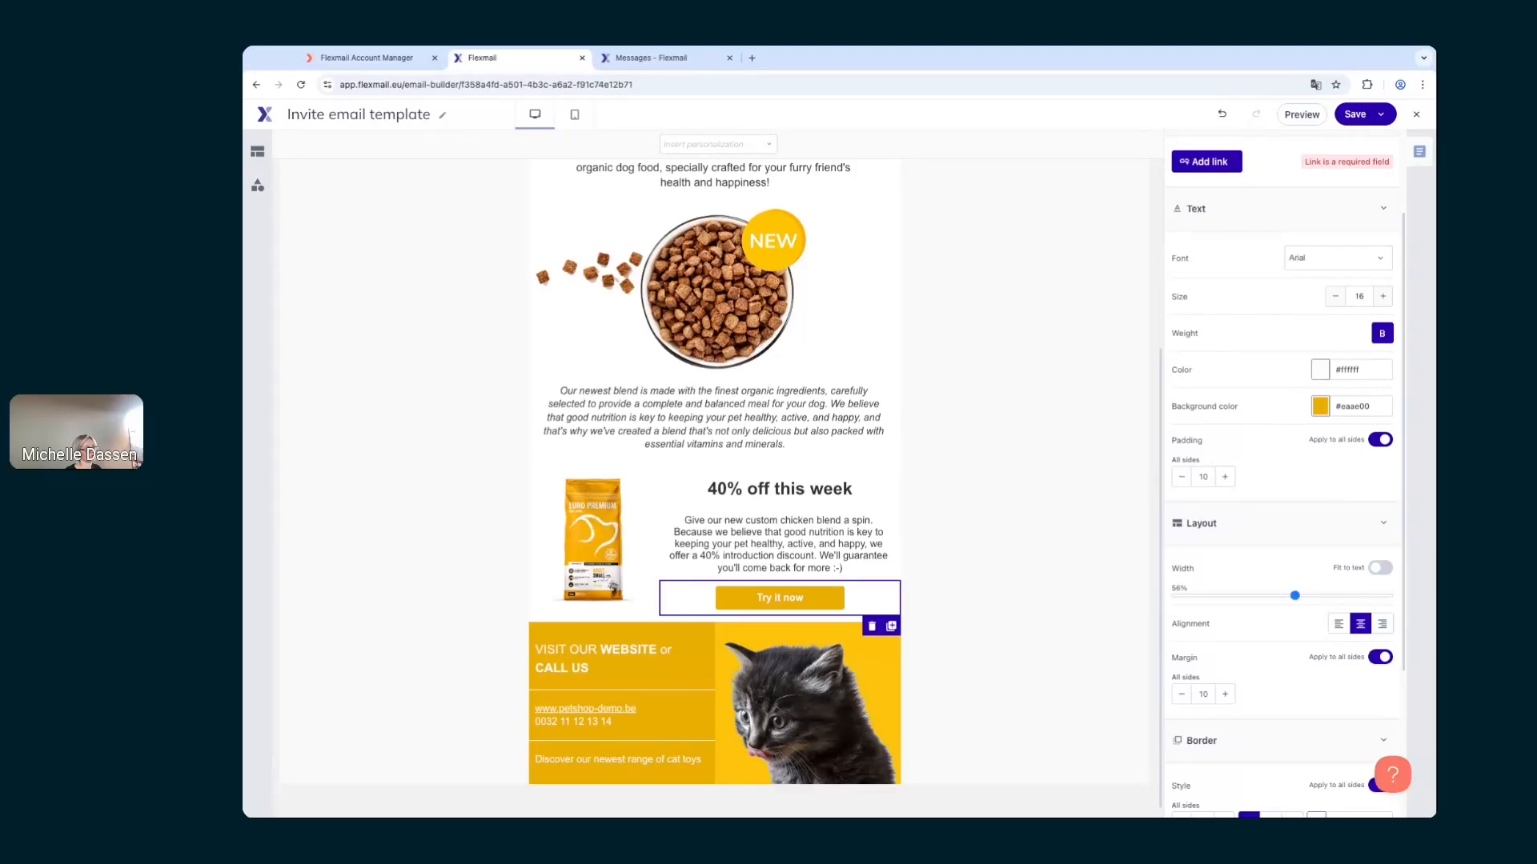
Step: Following the footer of the "New custom blend" message, replace the kitten image with dog.png from the template3 folder
{"action": "key", "text": "ctrl+Tab"}
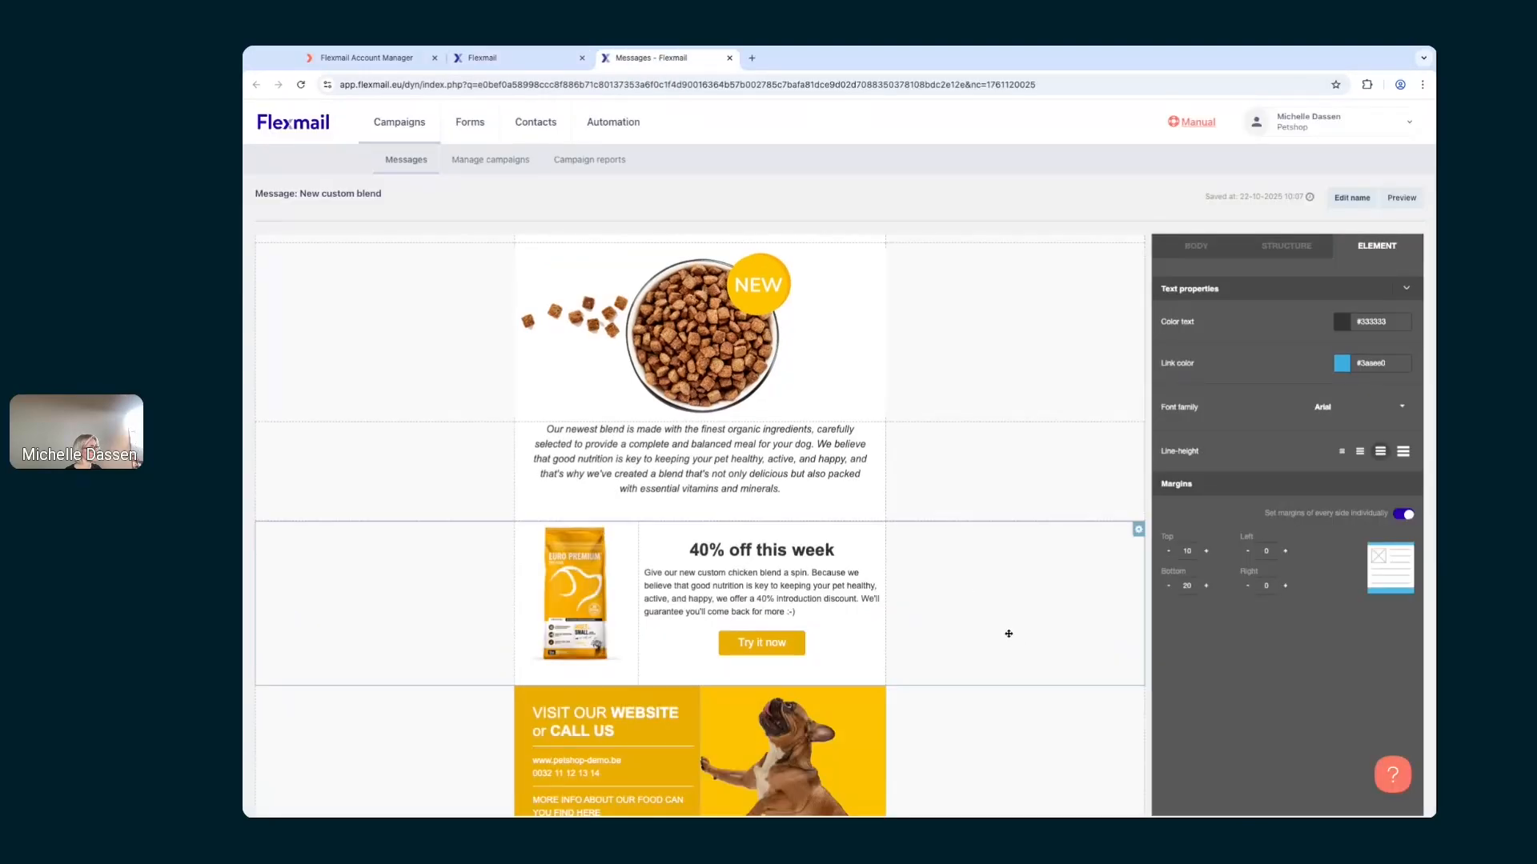
{"action": "scroll", "coordinate": [1008, 634], "scroll_direction": "down", "scroll_amount": 3}
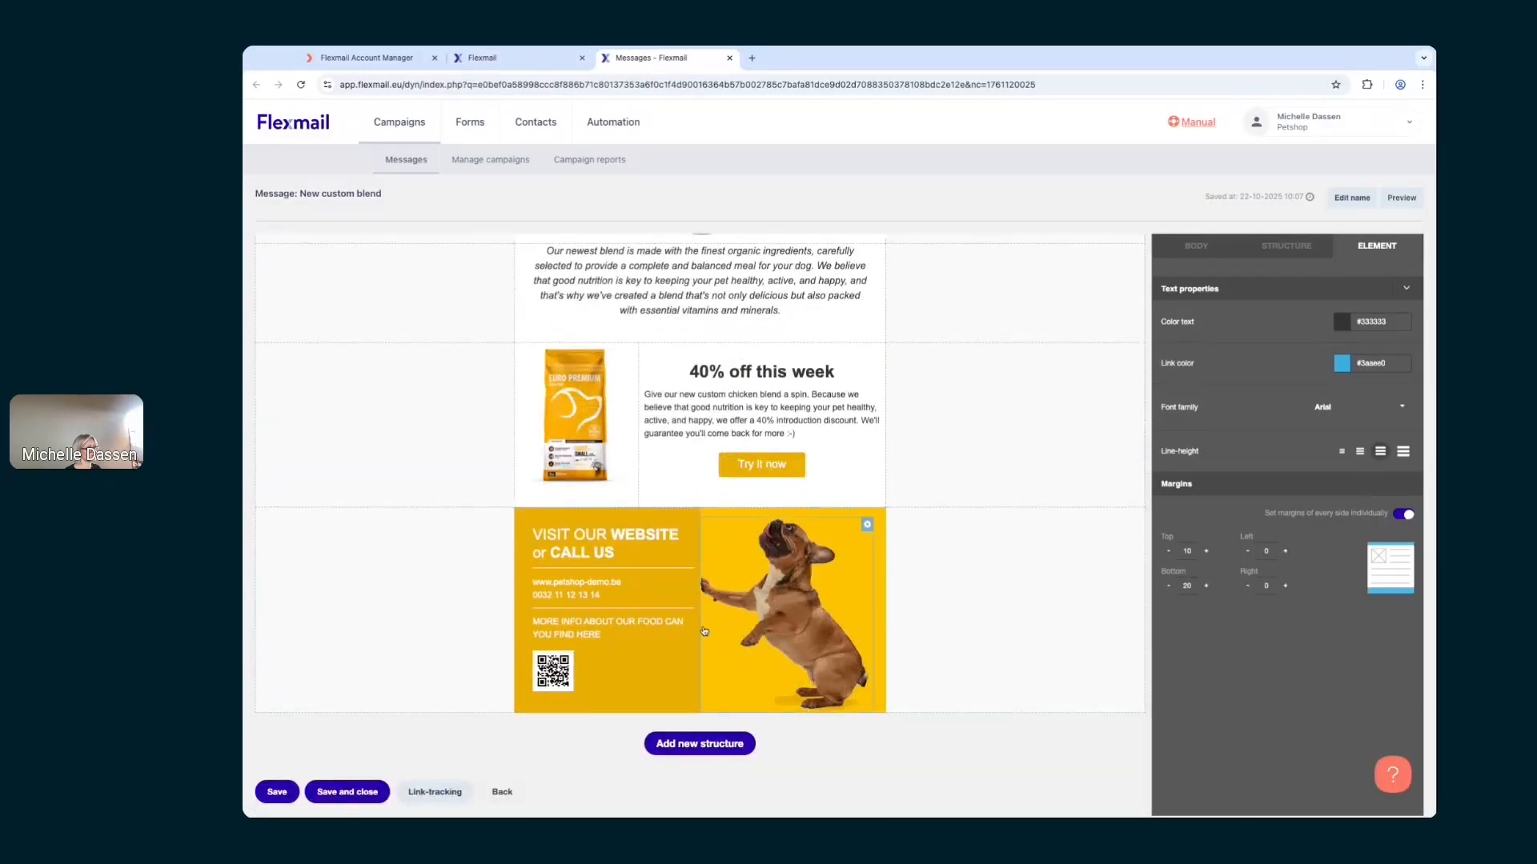
{"action": "left_click", "coordinate": [552, 64]}
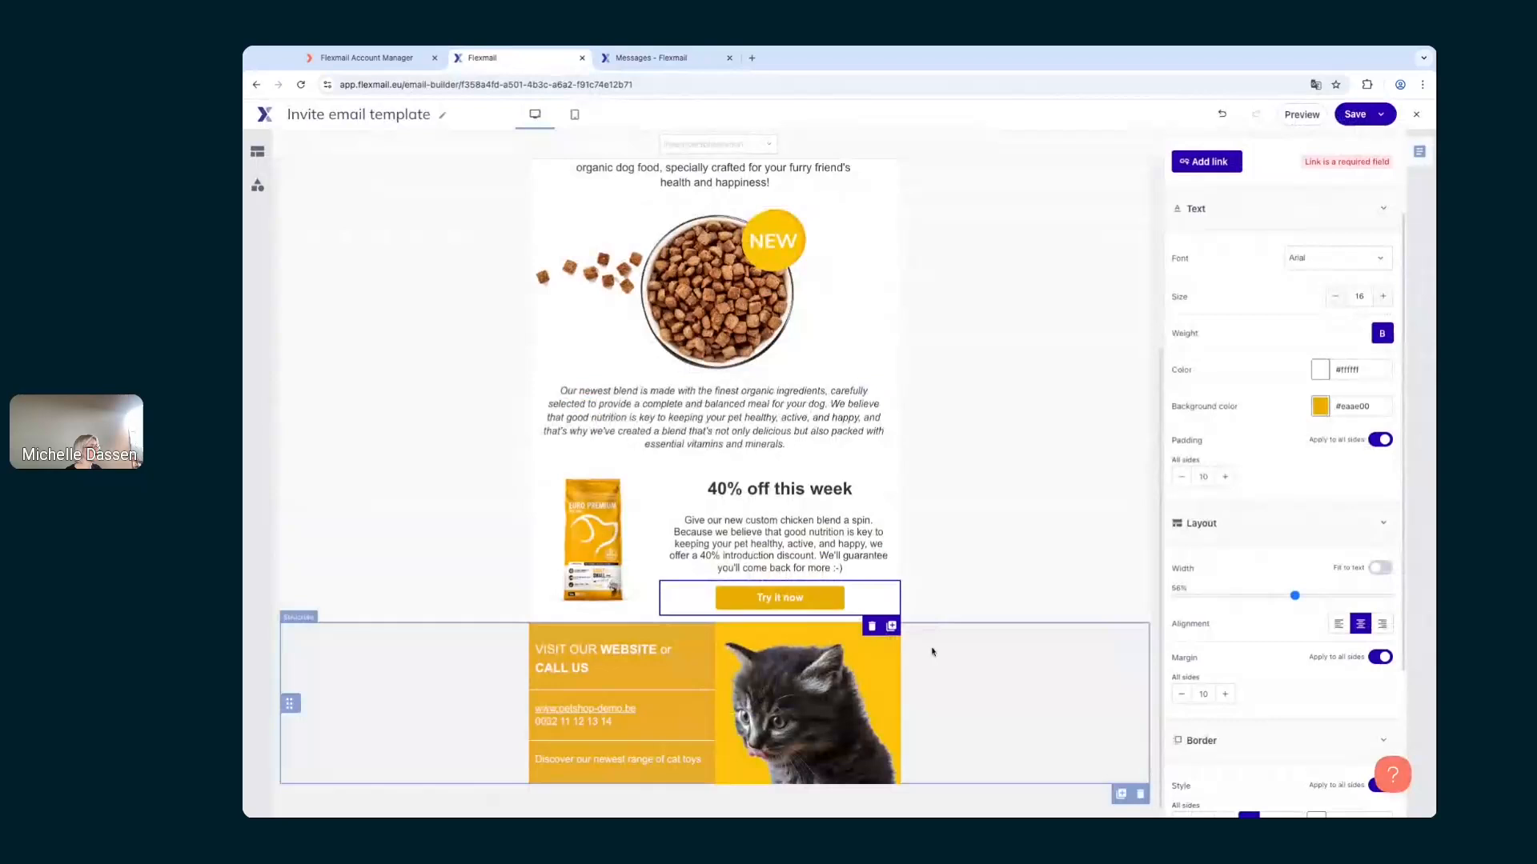
{"action": "left_click", "coordinate": [820, 683]}
{"action": "left_click", "coordinate": [1207, 296]}
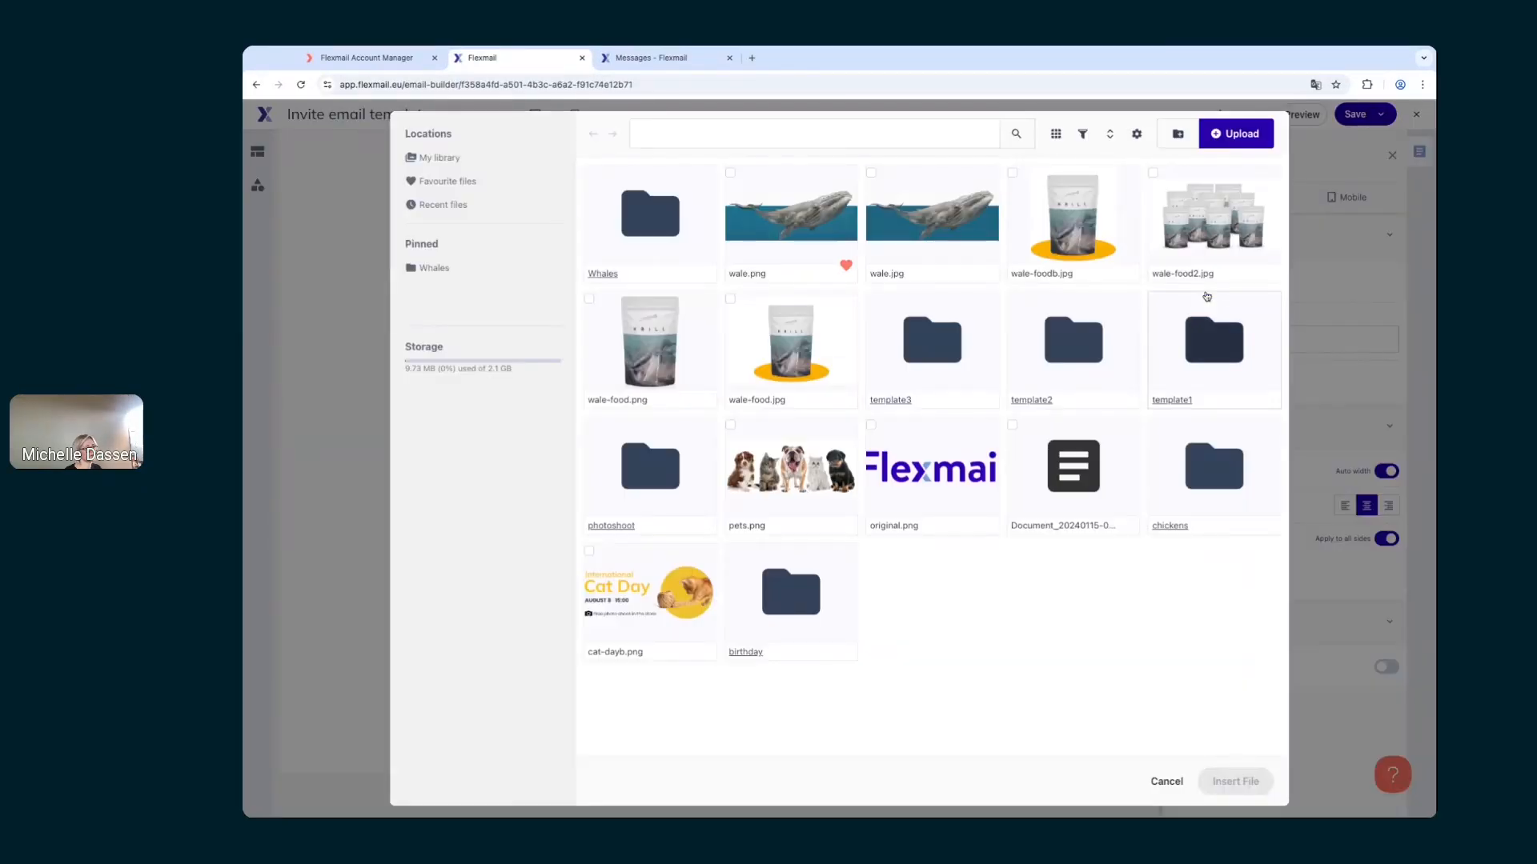
{"action": "left_click", "coordinate": [960, 335]}
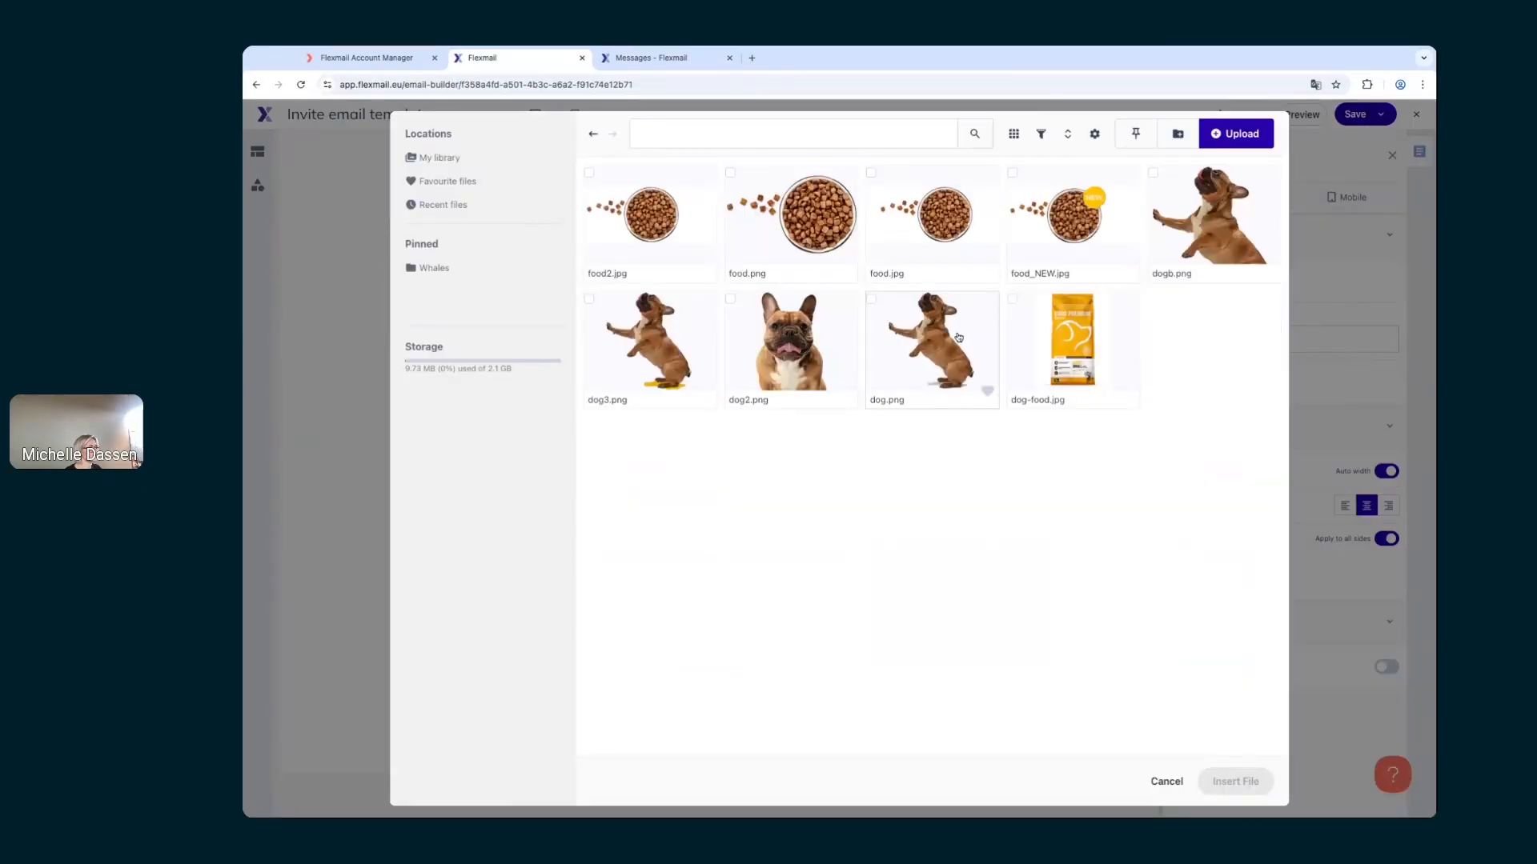
{"action": "left_click", "coordinate": [958, 337]}
{"action": "left_click", "coordinate": [1212, 777]}
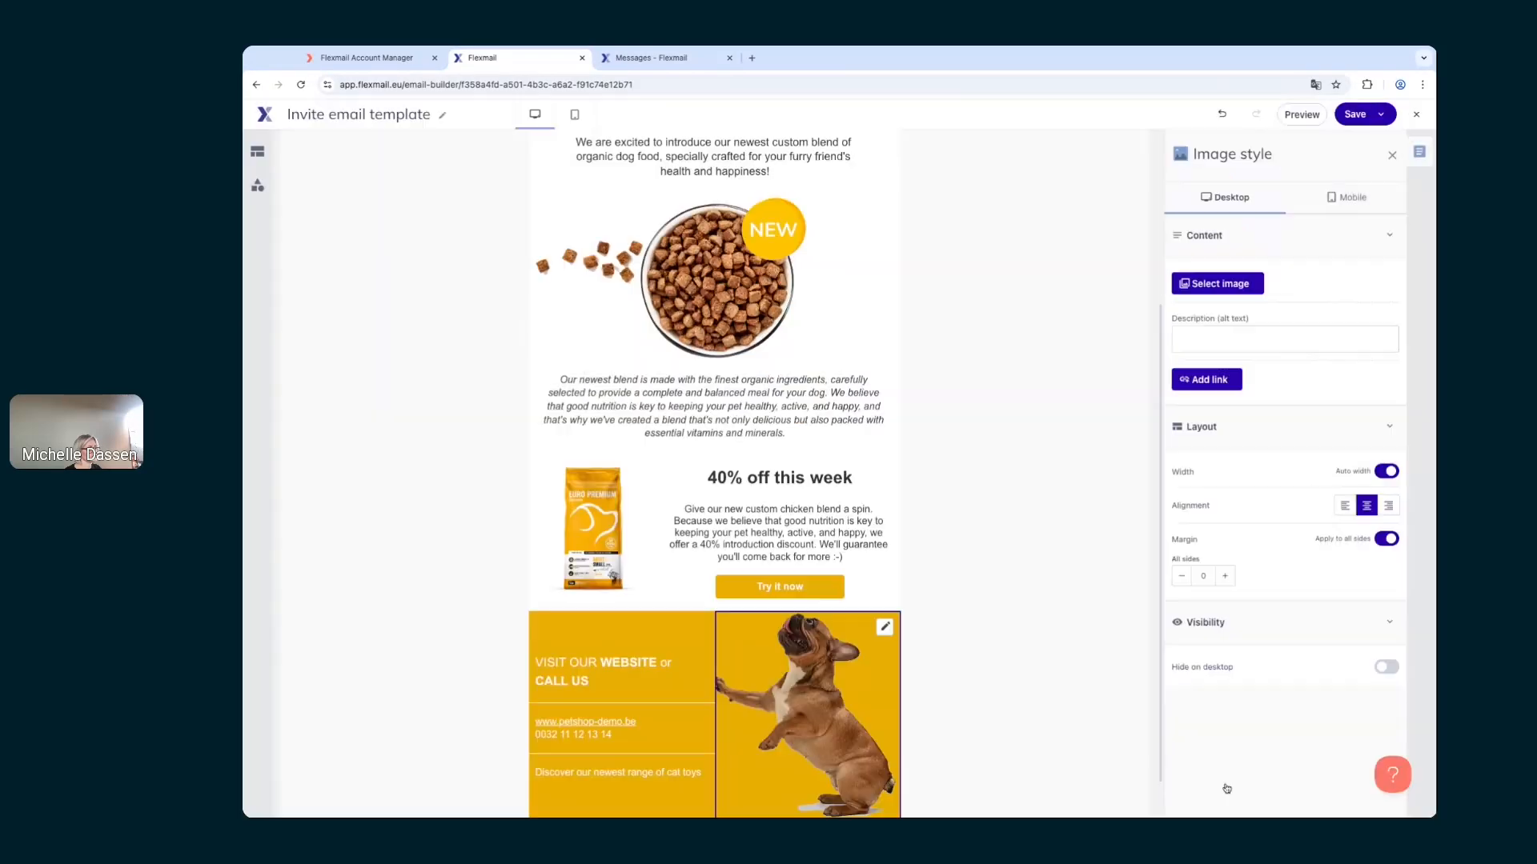
{"action": "scroll", "coordinate": [995, 686], "scroll_direction": "down", "scroll_amount": 1}
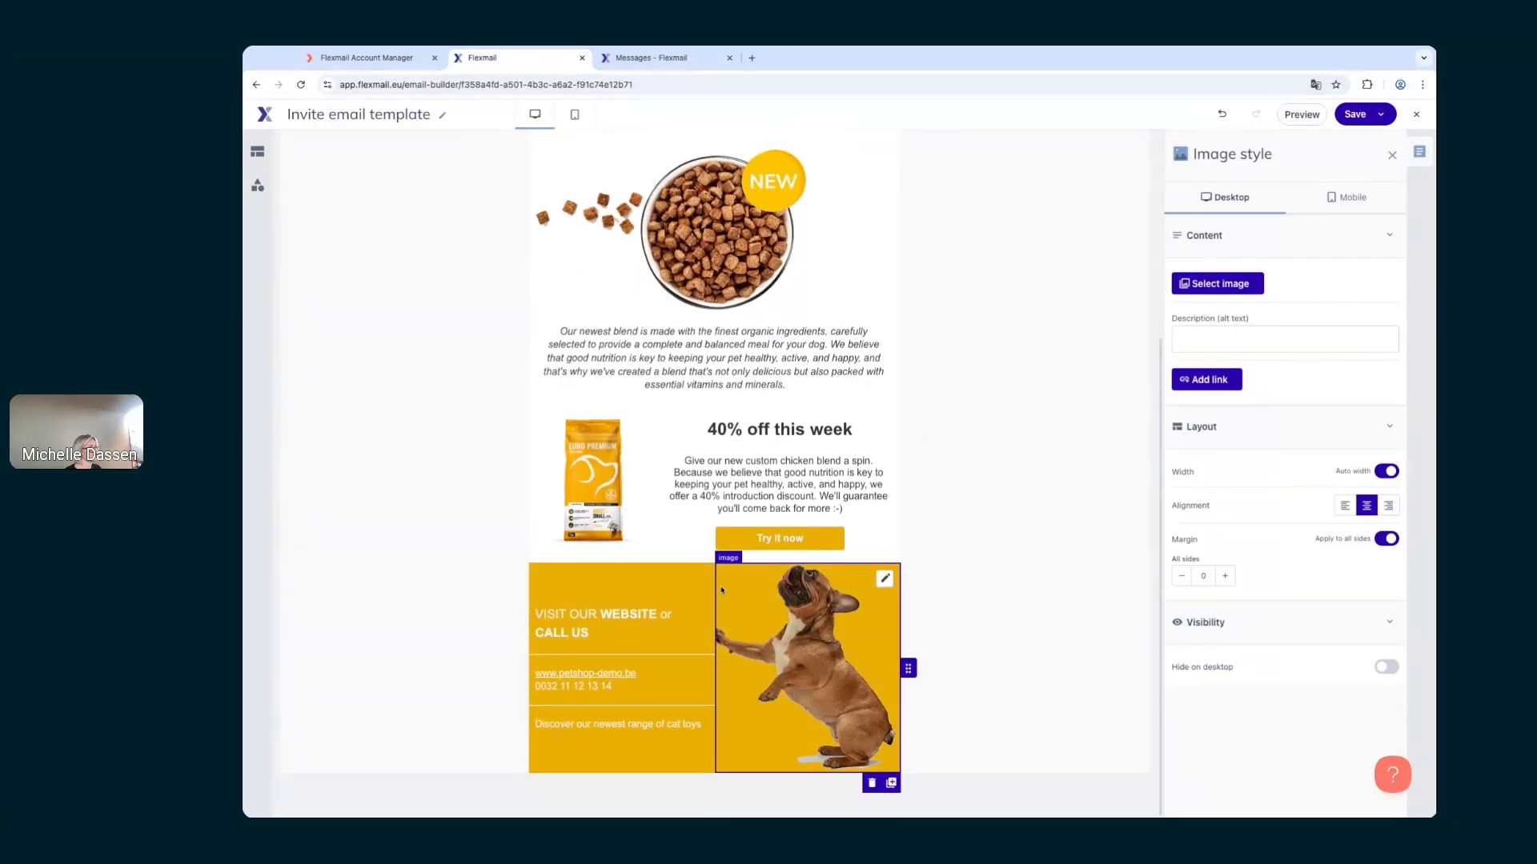
Step: Give column 2 of the footer structure the brighter yellow preset as background color, matching the "New custom blend" message
{"action": "left_click", "coordinate": [650, 57]}
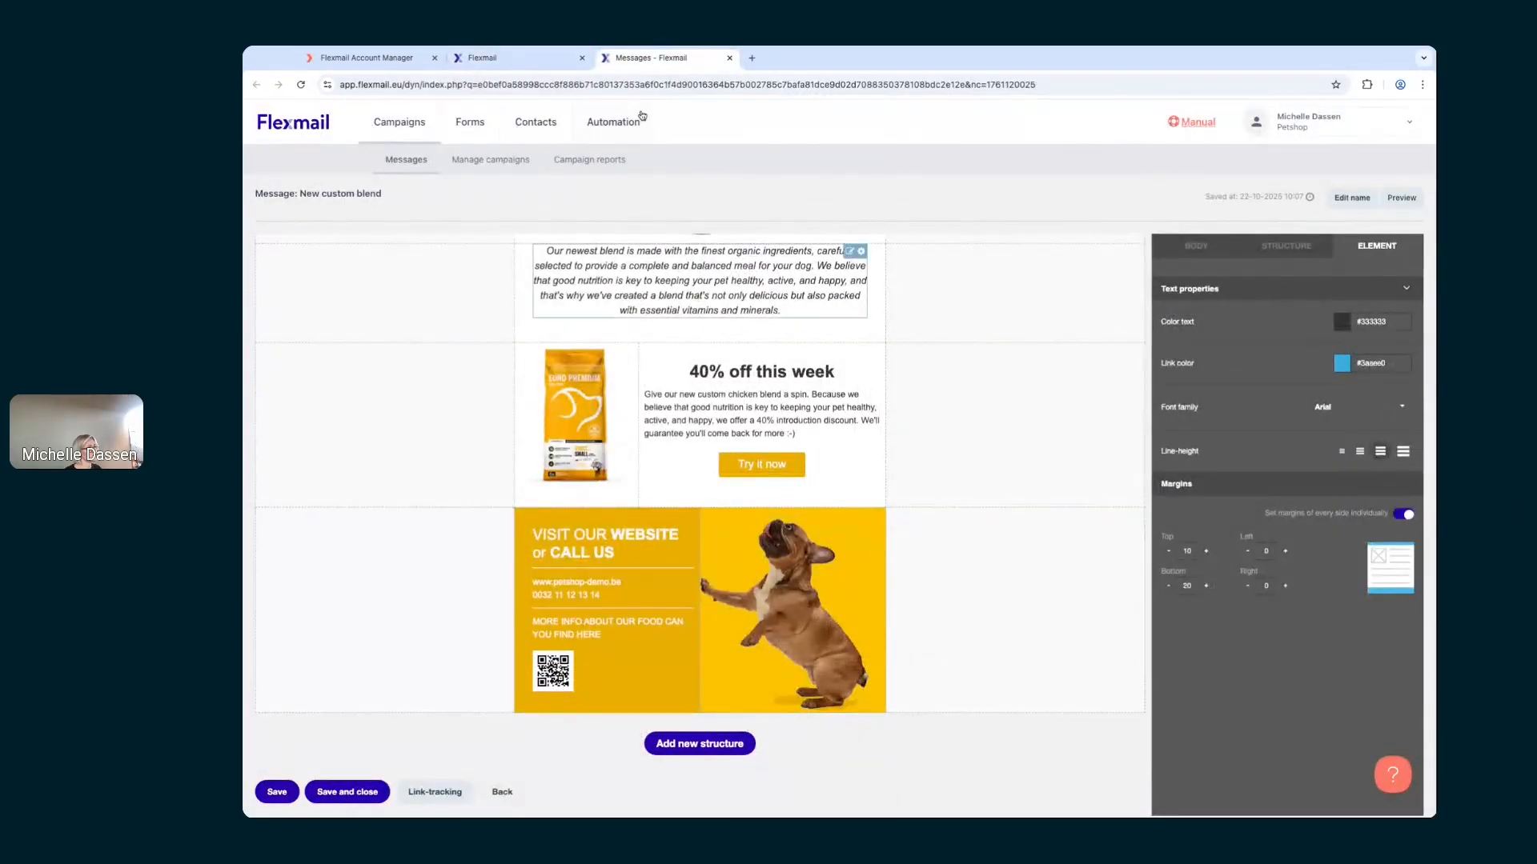
{"action": "left_click", "coordinate": [512, 58]}
{"action": "left_click", "coordinate": [1051, 646]}
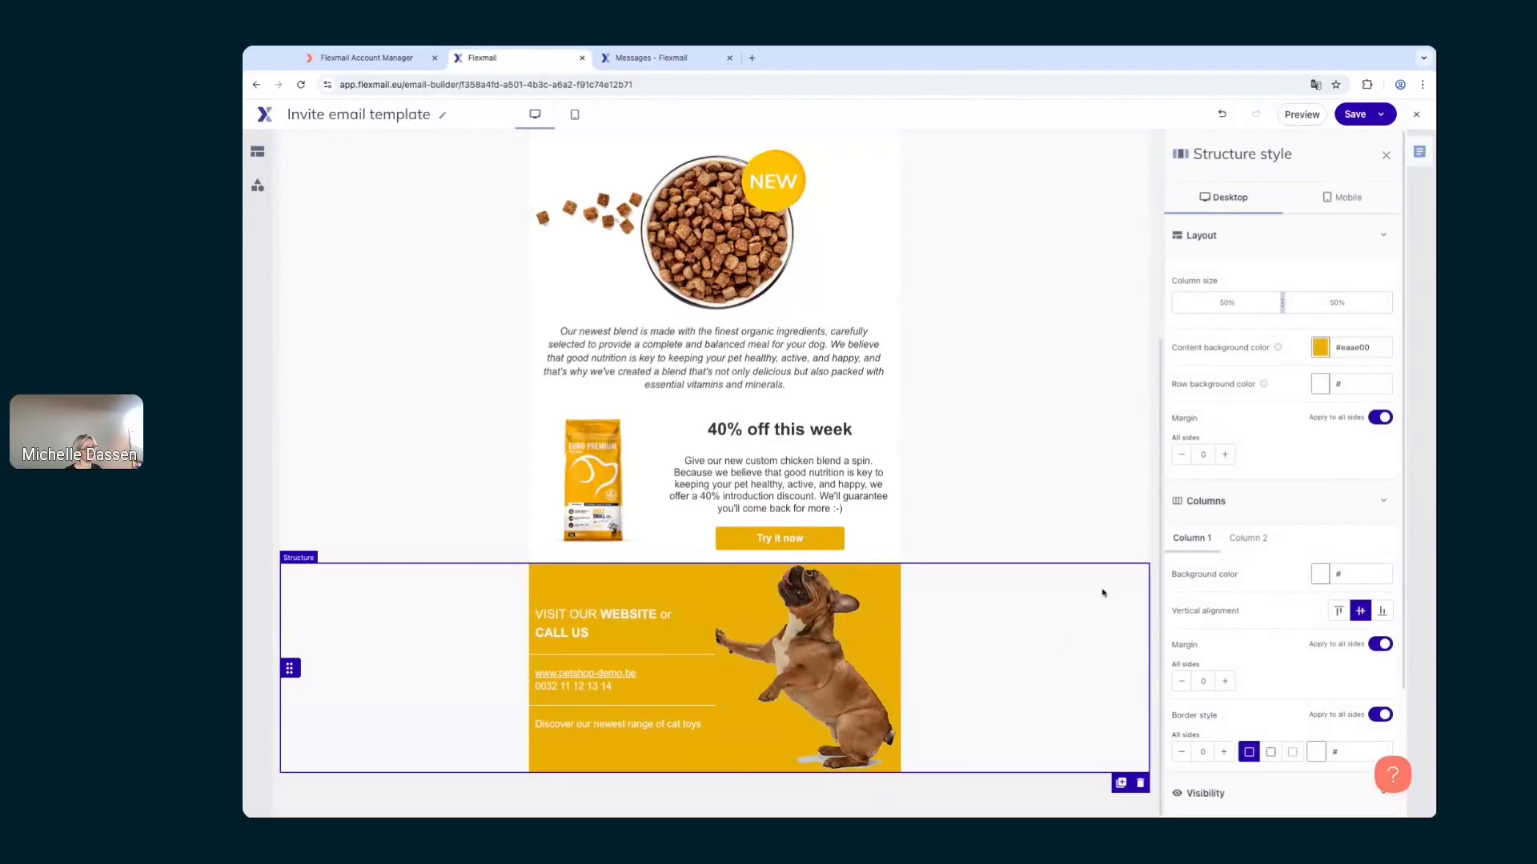
{"action": "left_click", "coordinate": [1244, 540]}
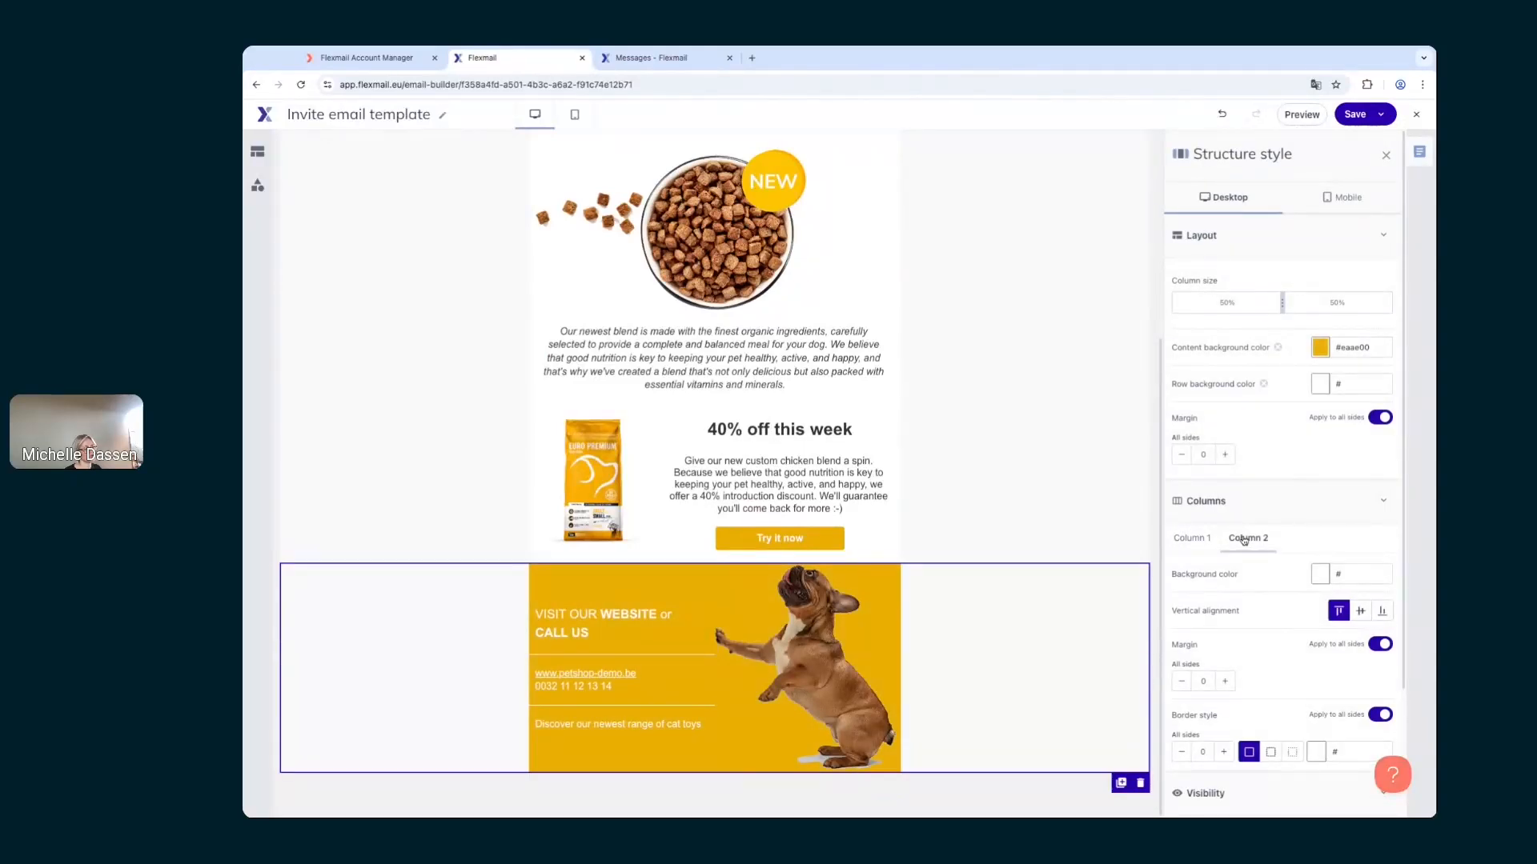
{"action": "left_click", "coordinate": [1319, 574]}
{"action": "left_click", "coordinate": [1297, 721]}
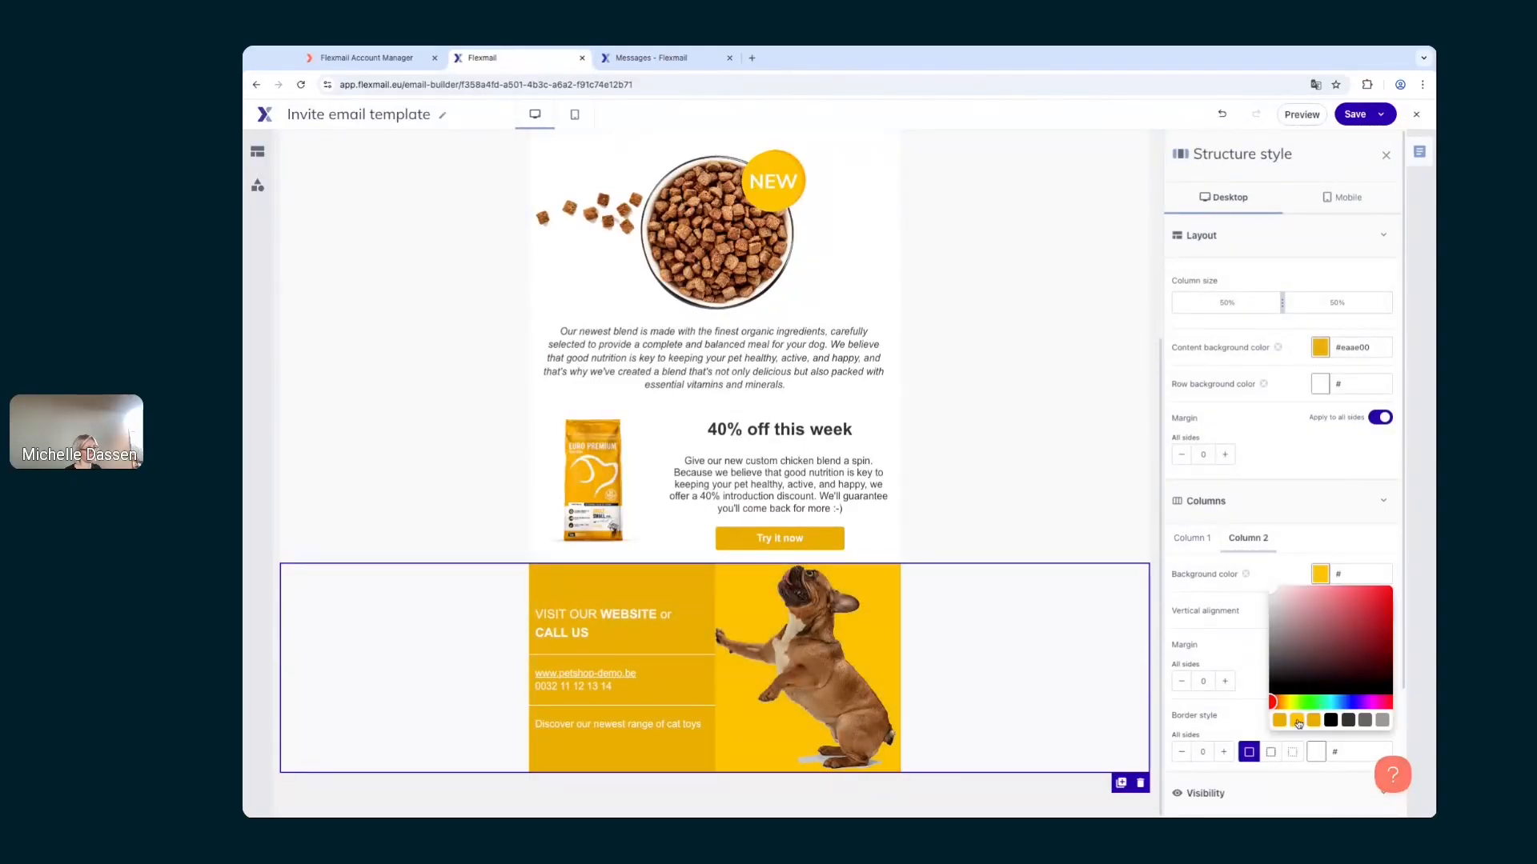
{"action": "left_click", "coordinate": [1010, 624]}
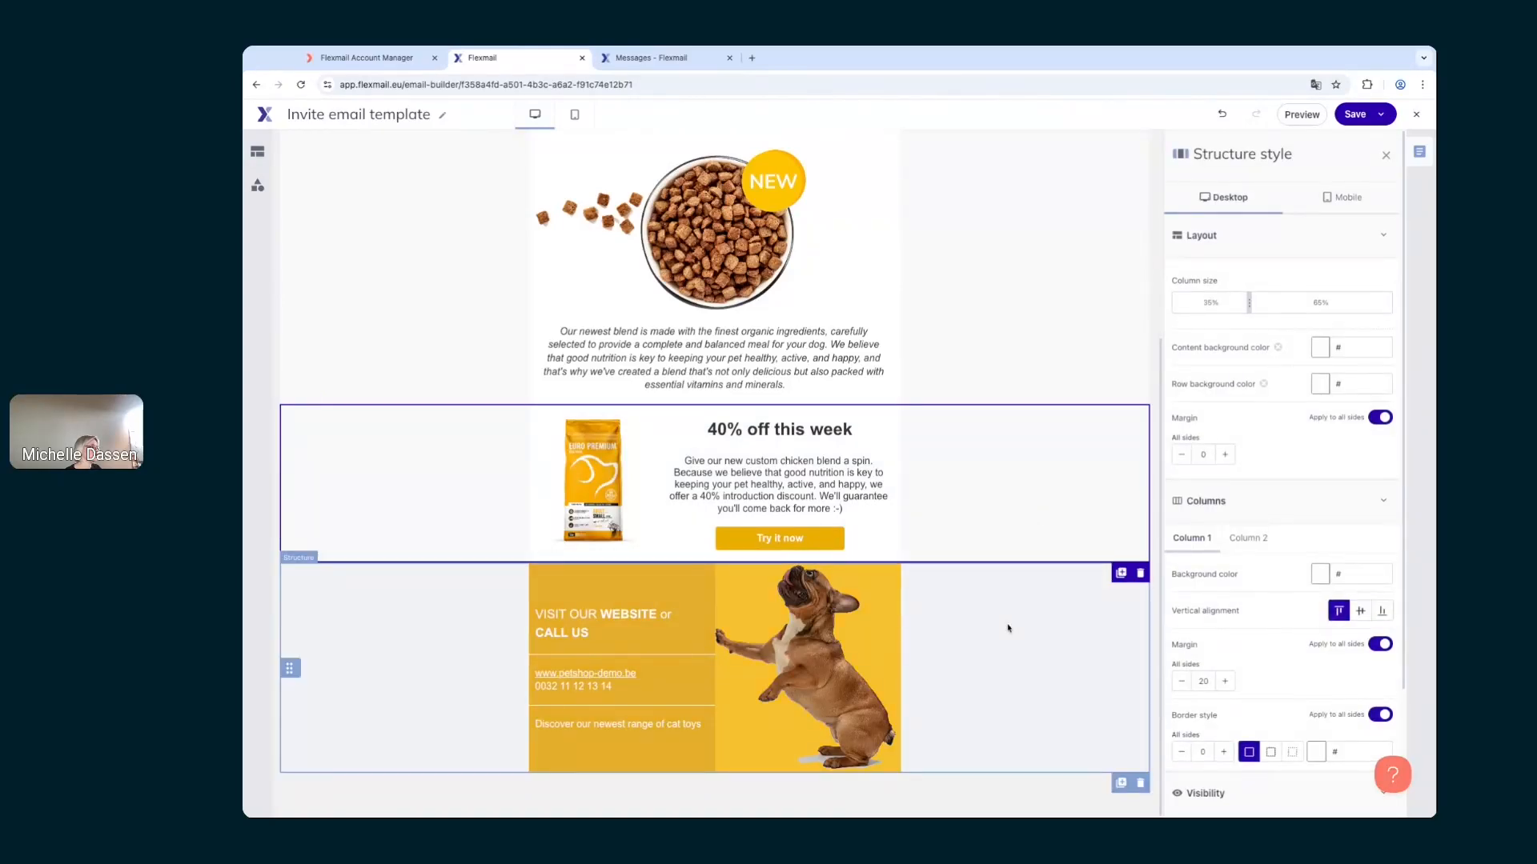
Step: Switch to the mobile view and turn off Hide on mobile for the dog food bag image above "40% off this week"
{"action": "scroll", "coordinate": [1009, 628], "scroll_direction": "up", "scroll_amount": 5}
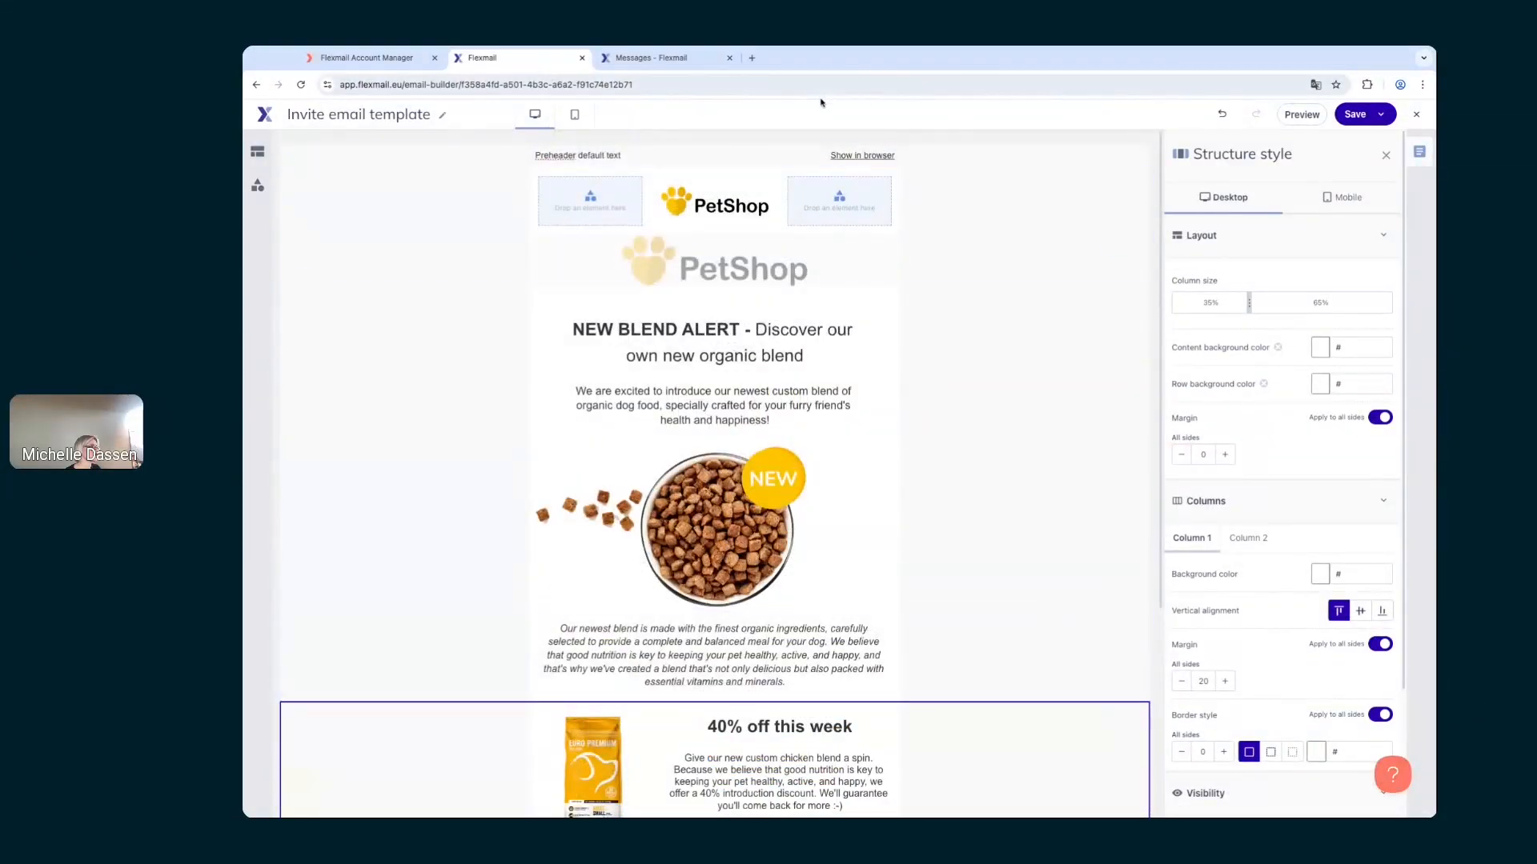
{"action": "left_click", "coordinate": [575, 115]}
{"action": "scroll", "coordinate": [872, 368], "scroll_direction": "down", "scroll_amount": 1}
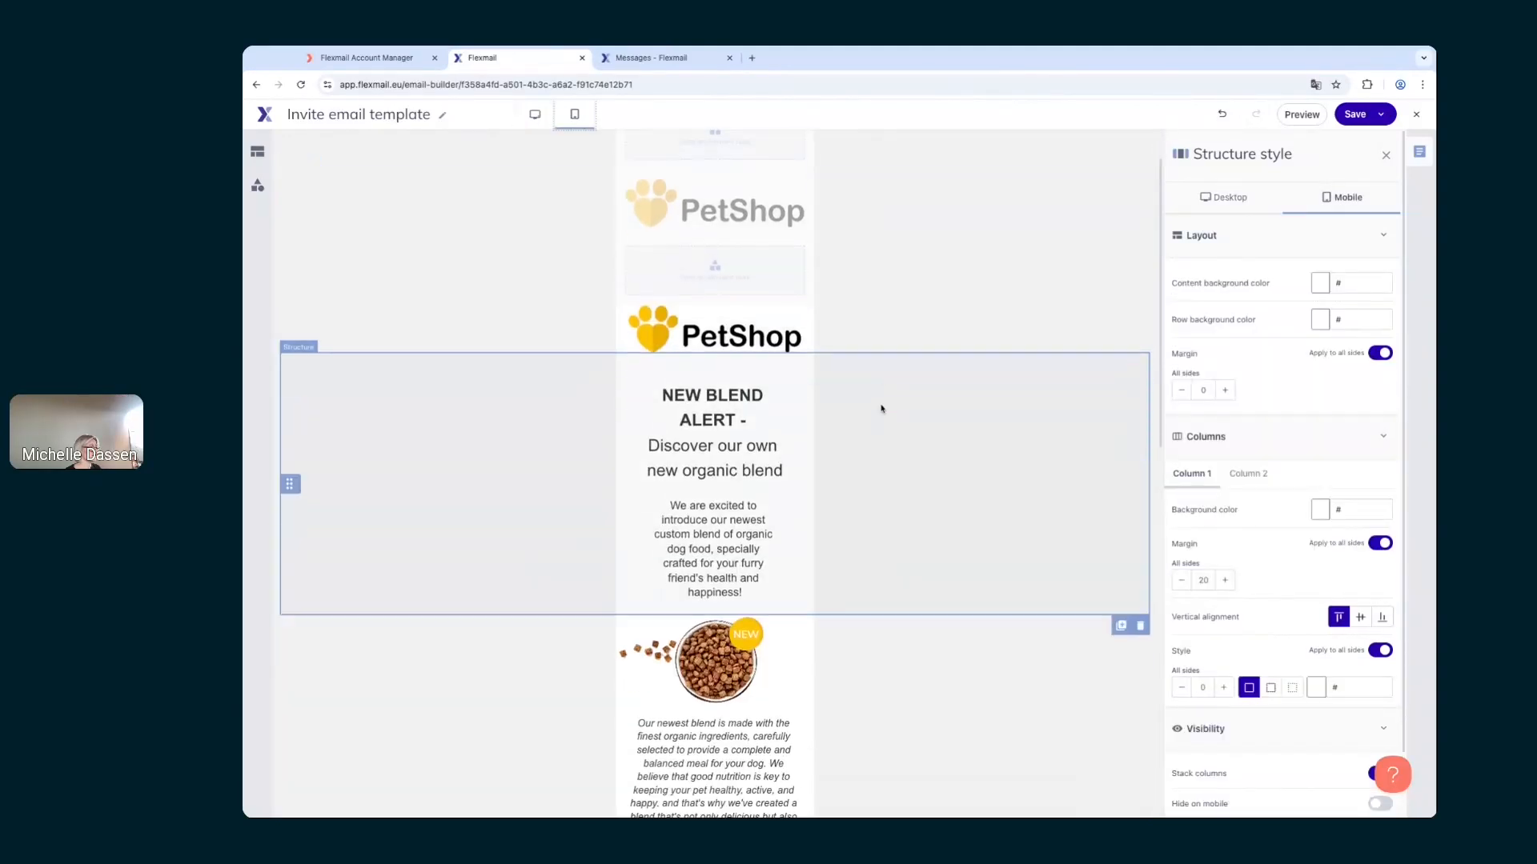
{"action": "scroll", "coordinate": [882, 409], "scroll_direction": "down", "scroll_amount": 10}
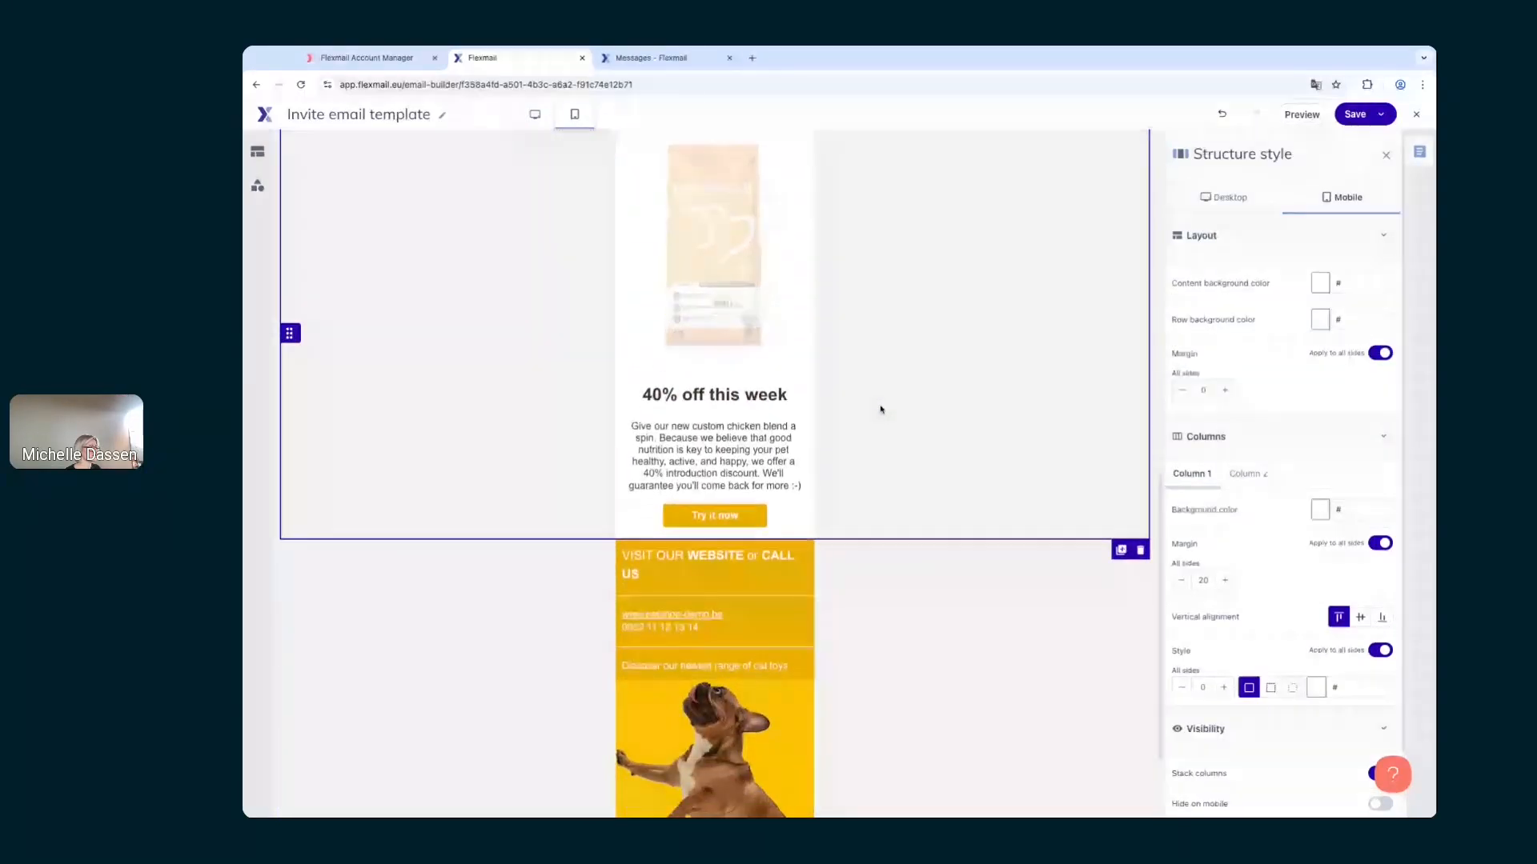
{"action": "scroll", "coordinate": [881, 409], "scroll_direction": "up", "scroll_amount": 1}
{"action": "left_click", "coordinate": [685, 353]}
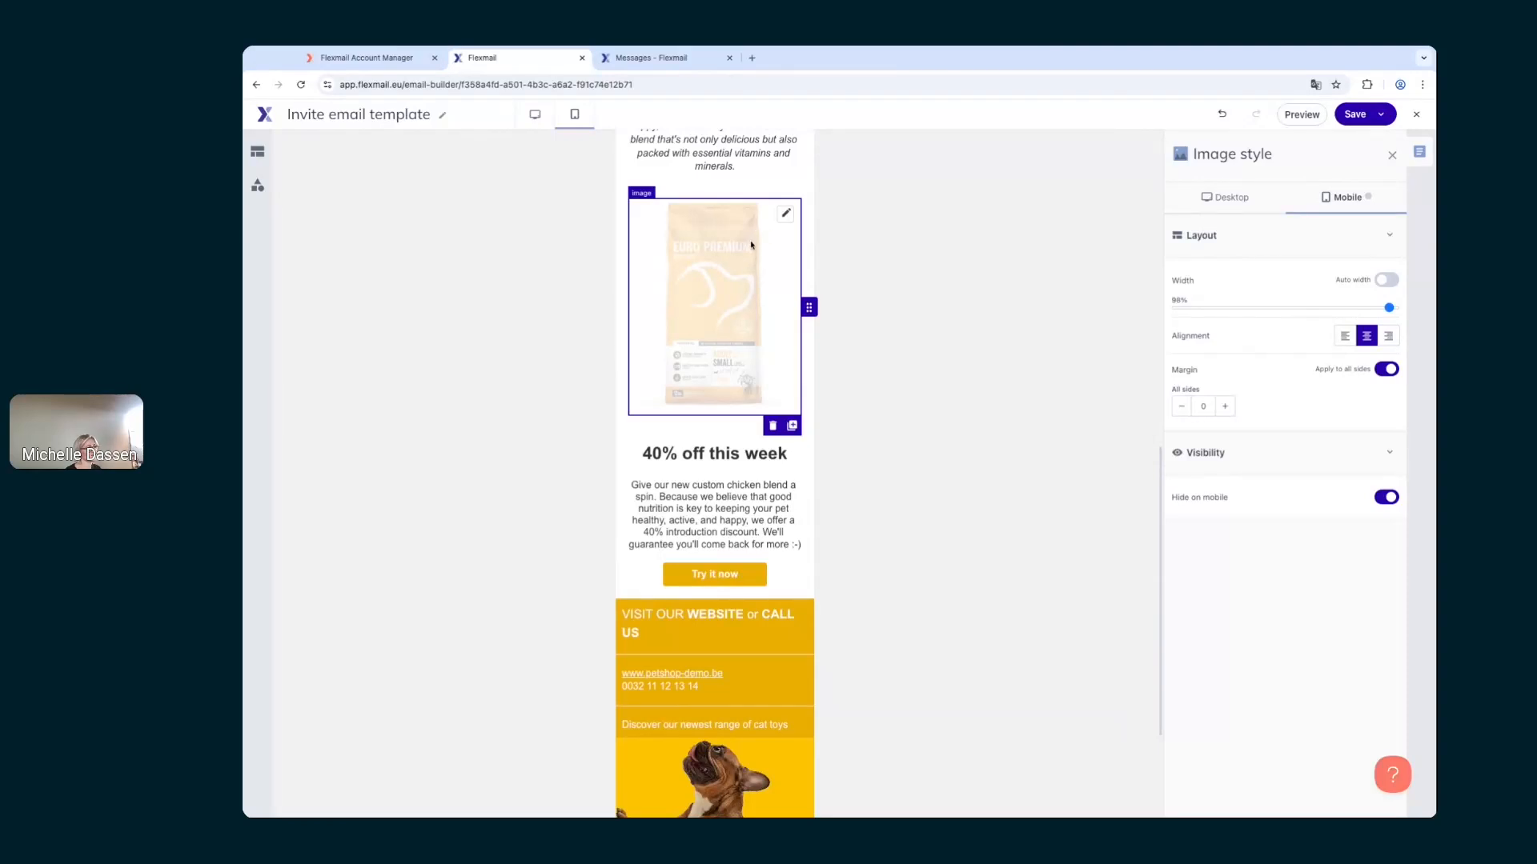
{"action": "left_click", "coordinate": [1384, 497]}
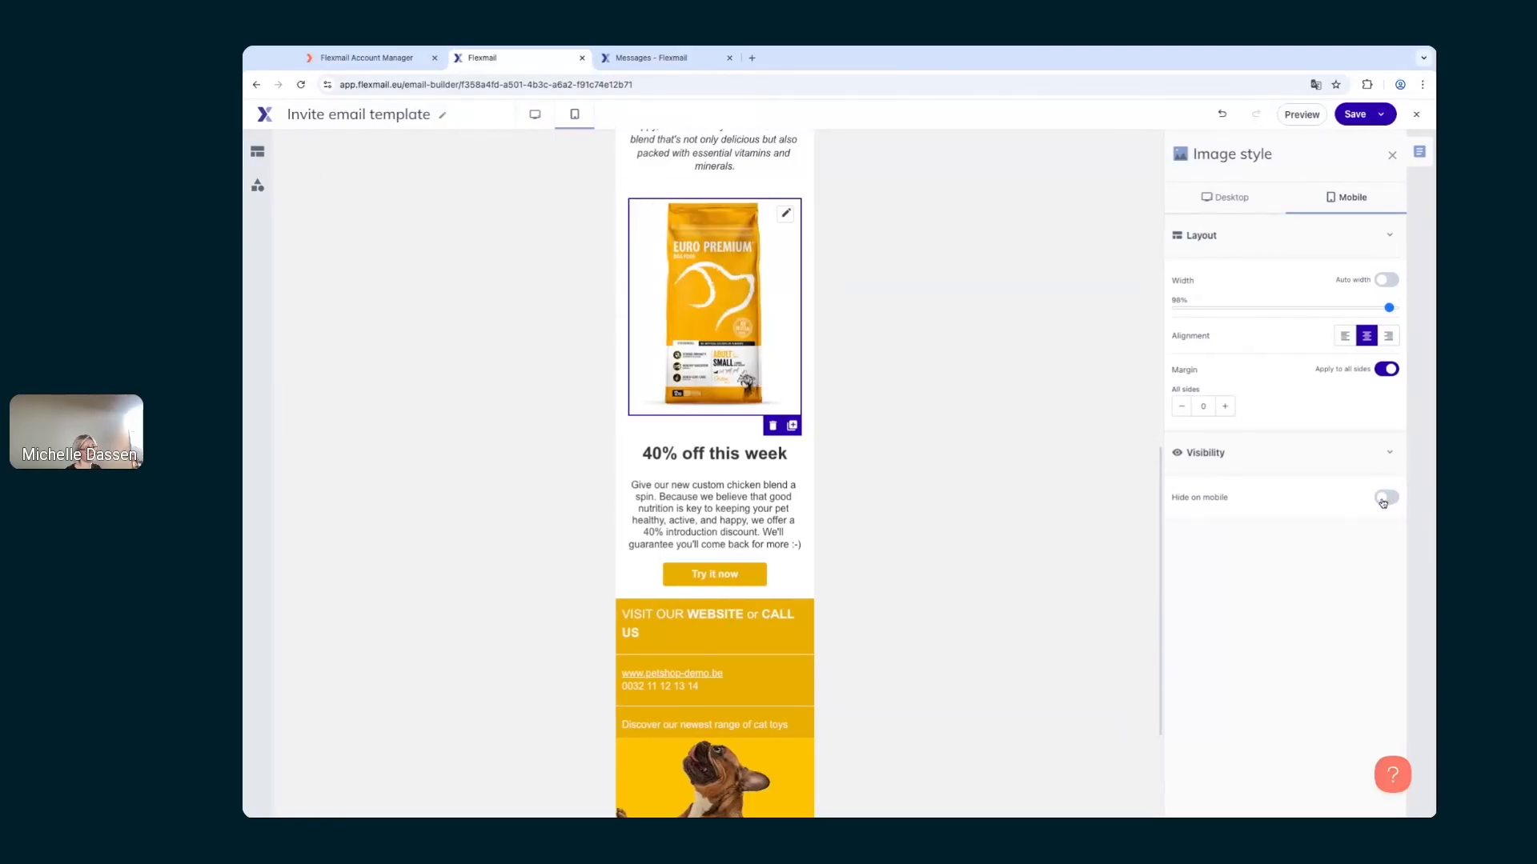
{"action": "scroll", "coordinate": [929, 408], "scroll_direction": "down", "scroll_amount": 3}
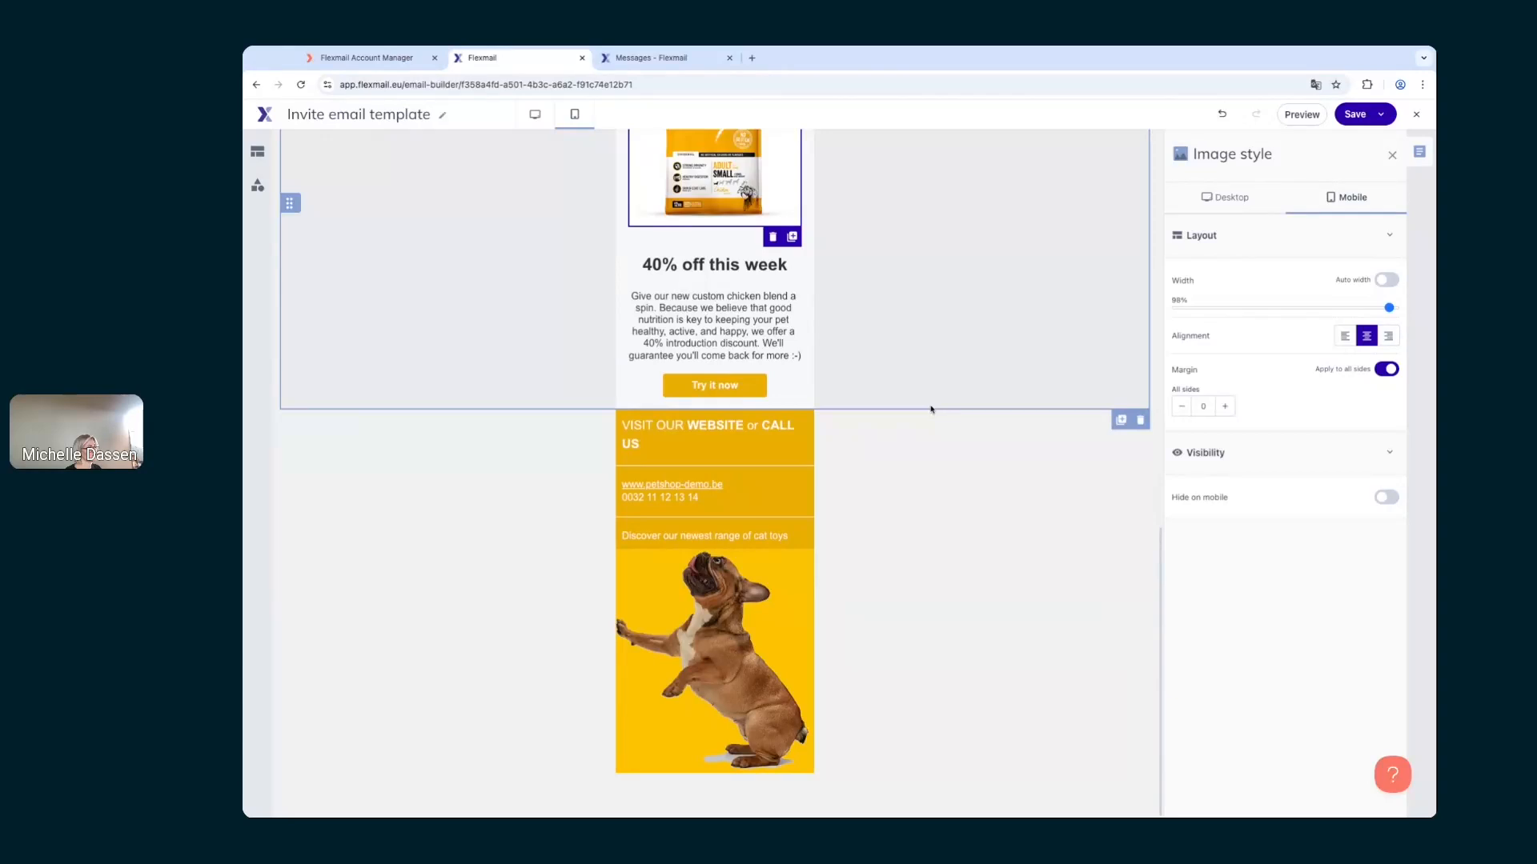
Step: Turn on auto width for the mobile version of the "NEW" food bowl image and check the rest of the mobile layout
{"action": "scroll", "coordinate": [929, 408], "scroll_direction": "up", "scroll_amount": 10}
{"action": "left_click", "coordinate": [764, 382]}
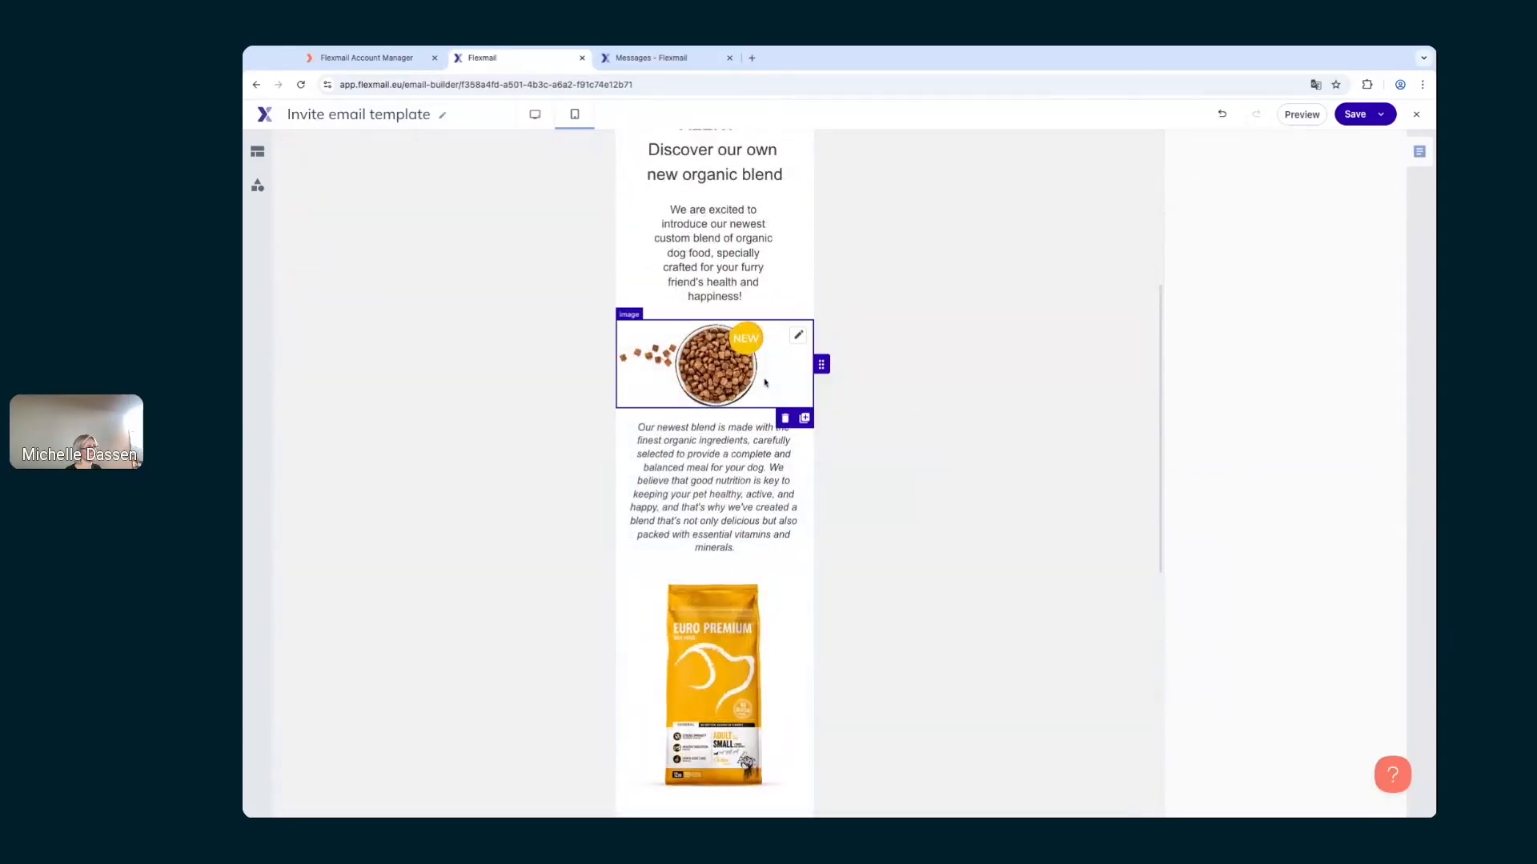
{"action": "left_click", "coordinate": [1386, 280]}
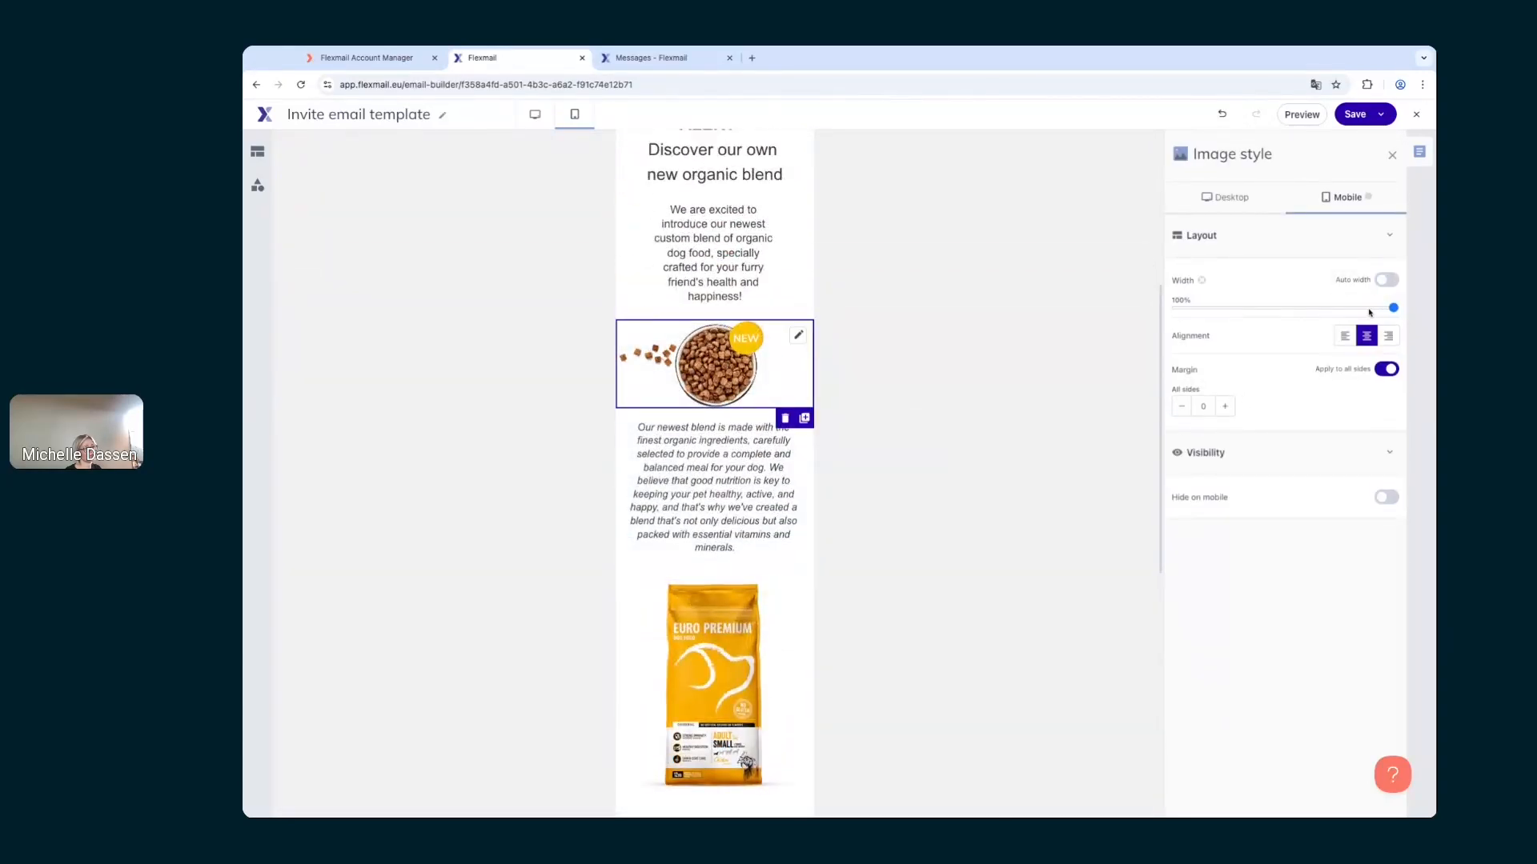
{"action": "left_click", "coordinate": [1386, 281]}
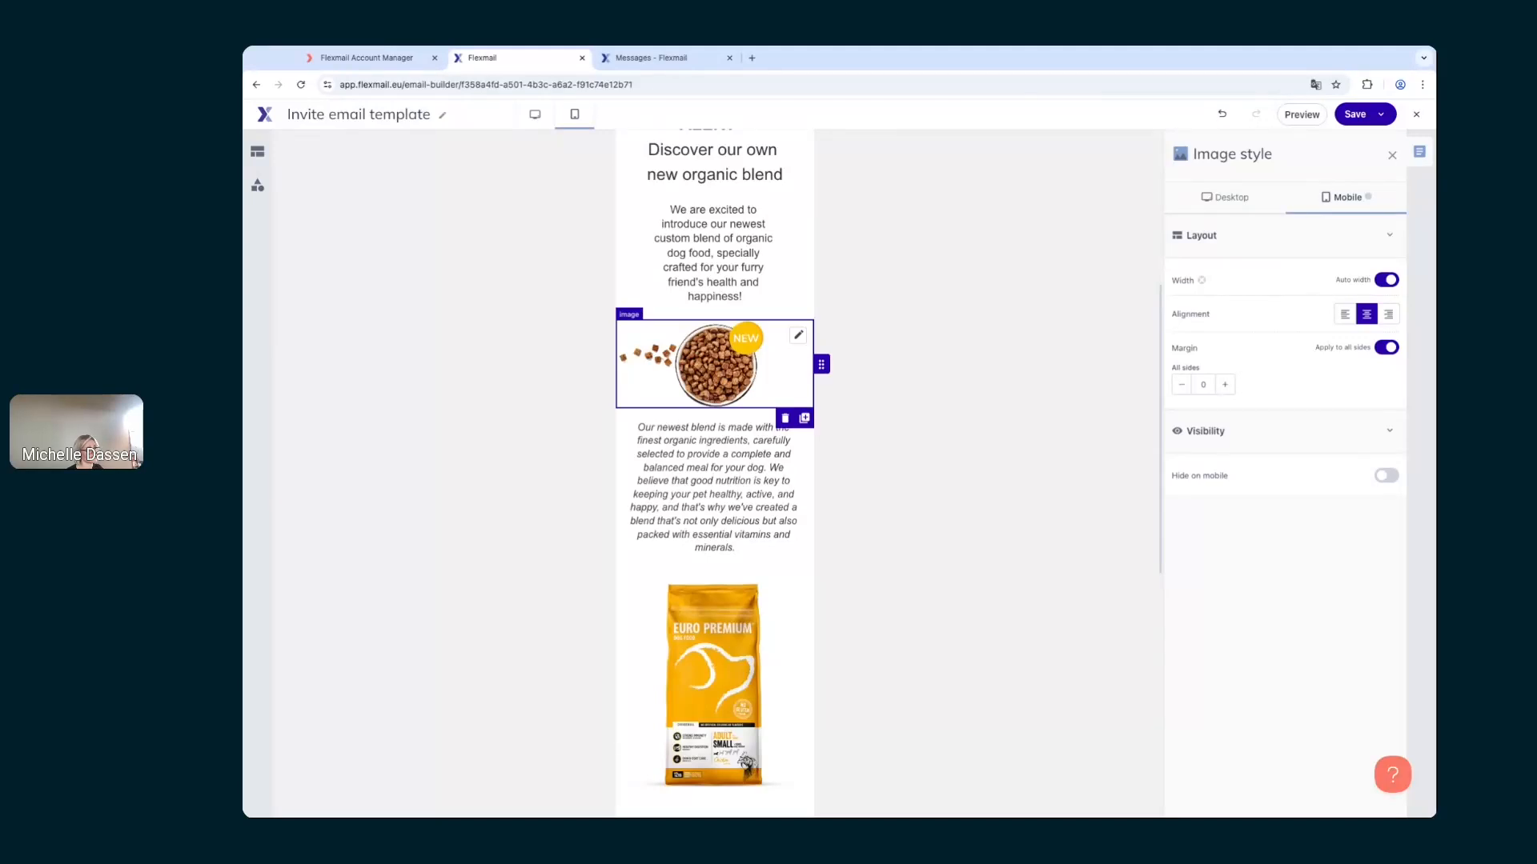
{"action": "scroll", "coordinate": [811, 362], "scroll_direction": "down", "scroll_amount": 3}
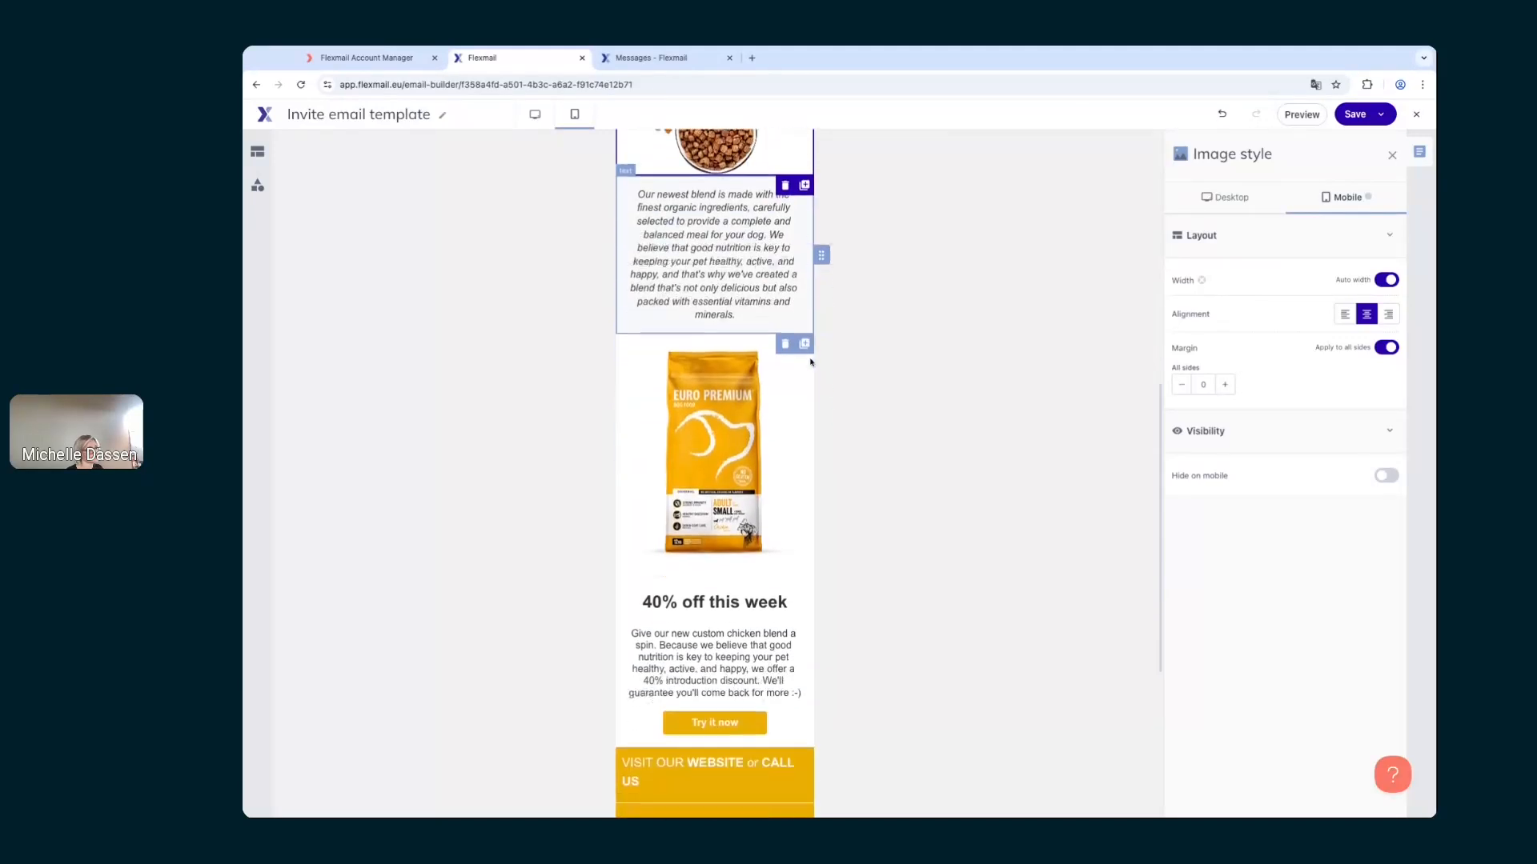
{"action": "scroll", "coordinate": [811, 362], "scroll_direction": "down", "scroll_amount": 2}
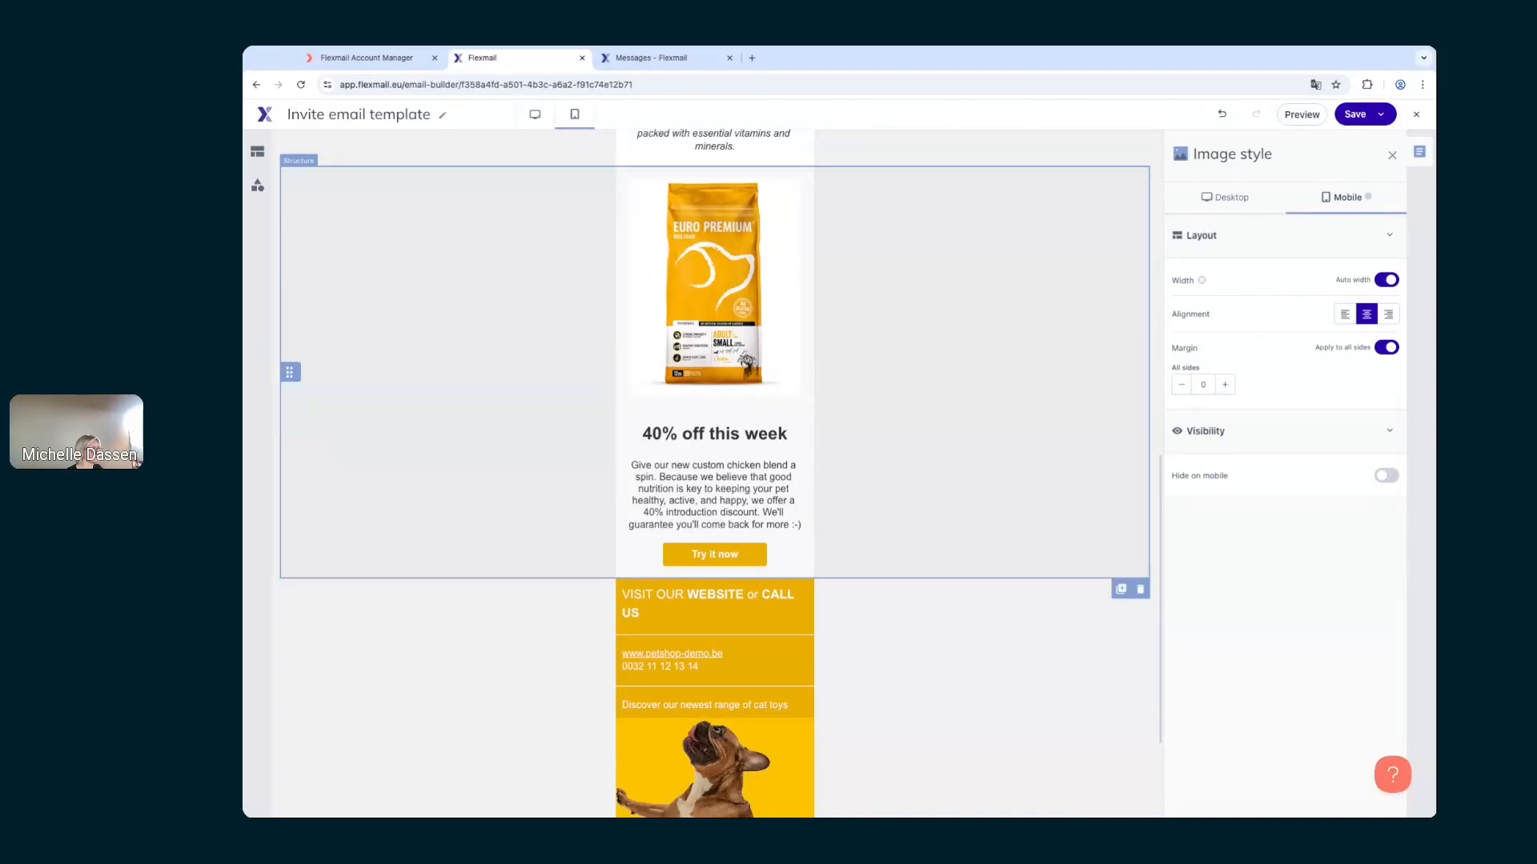
{"action": "scroll", "coordinate": [714, 480], "scroll_direction": "up", "scroll_amount": 10}
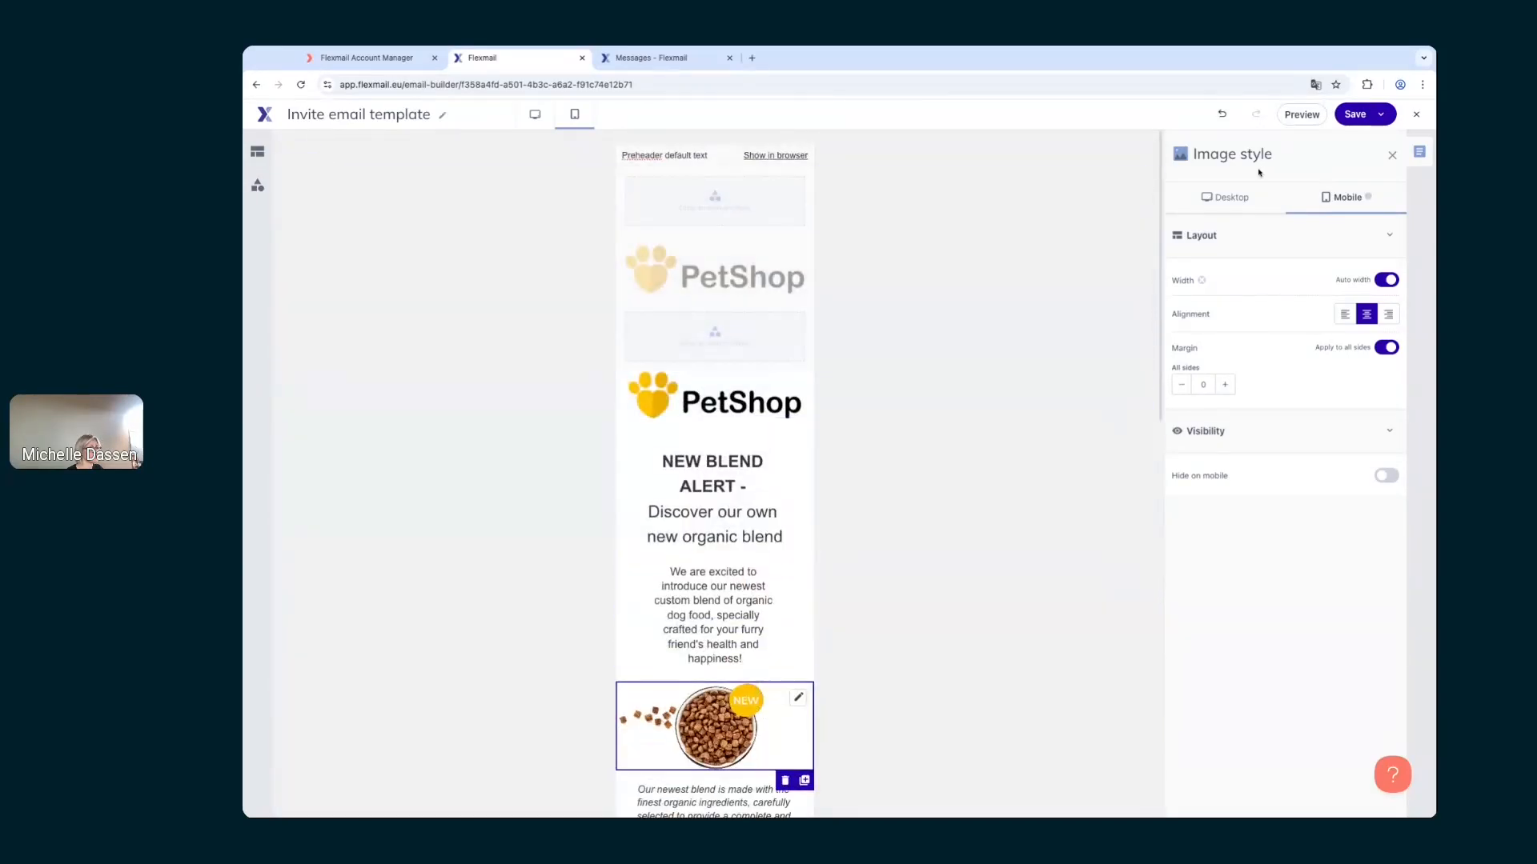
Step: Save the message, store it as a template named "Product launch - dogs", and return to the desktop view
{"action": "left_click", "coordinate": [1355, 115]}
{"action": "left_click", "coordinate": [1381, 117]}
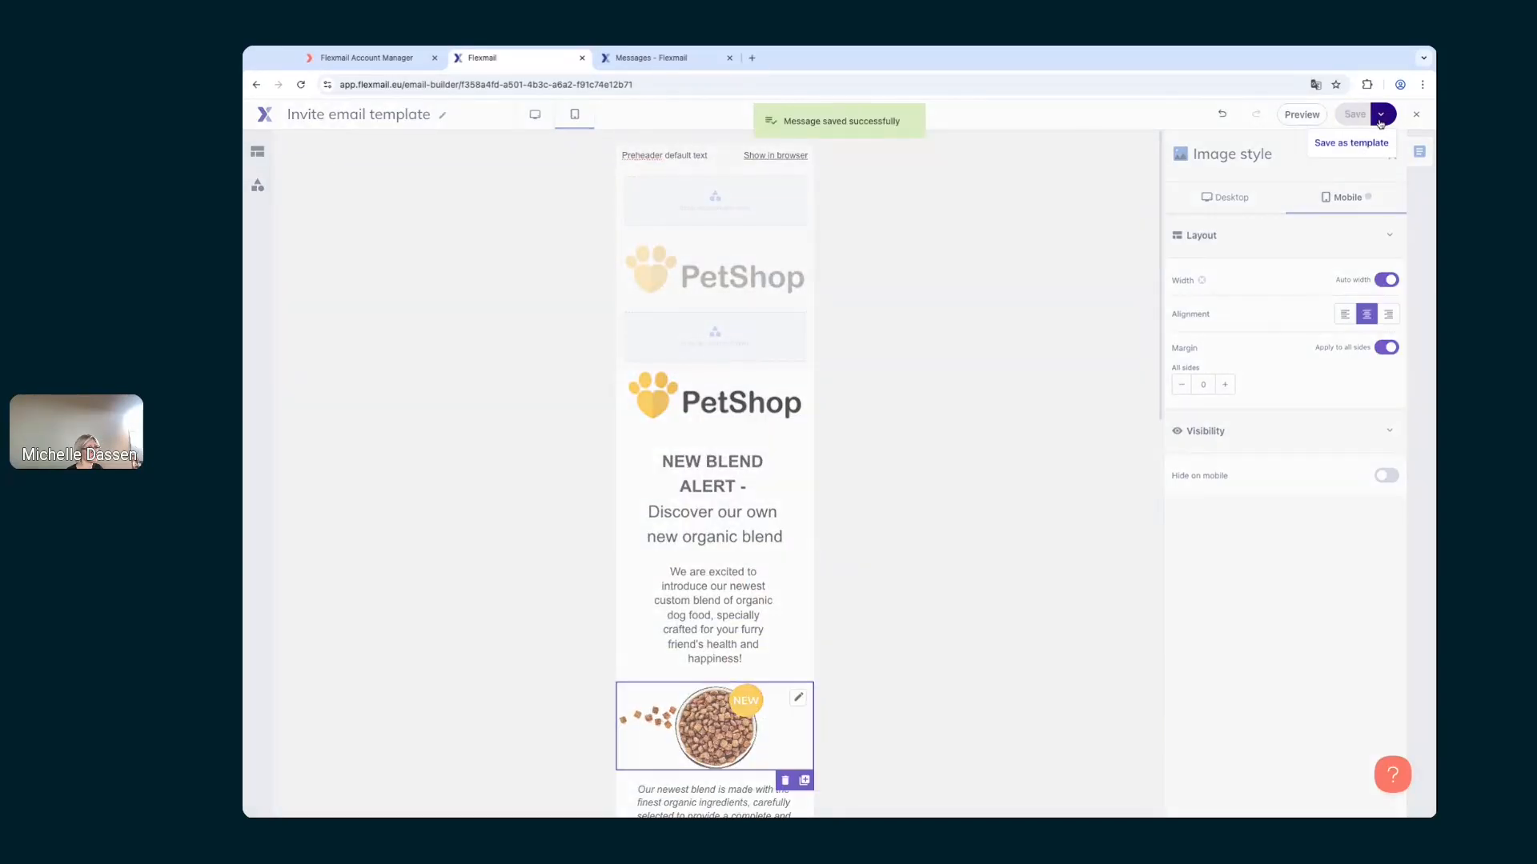
{"action": "left_click", "coordinate": [1378, 140]}
{"action": "type", "text": "Pro"}
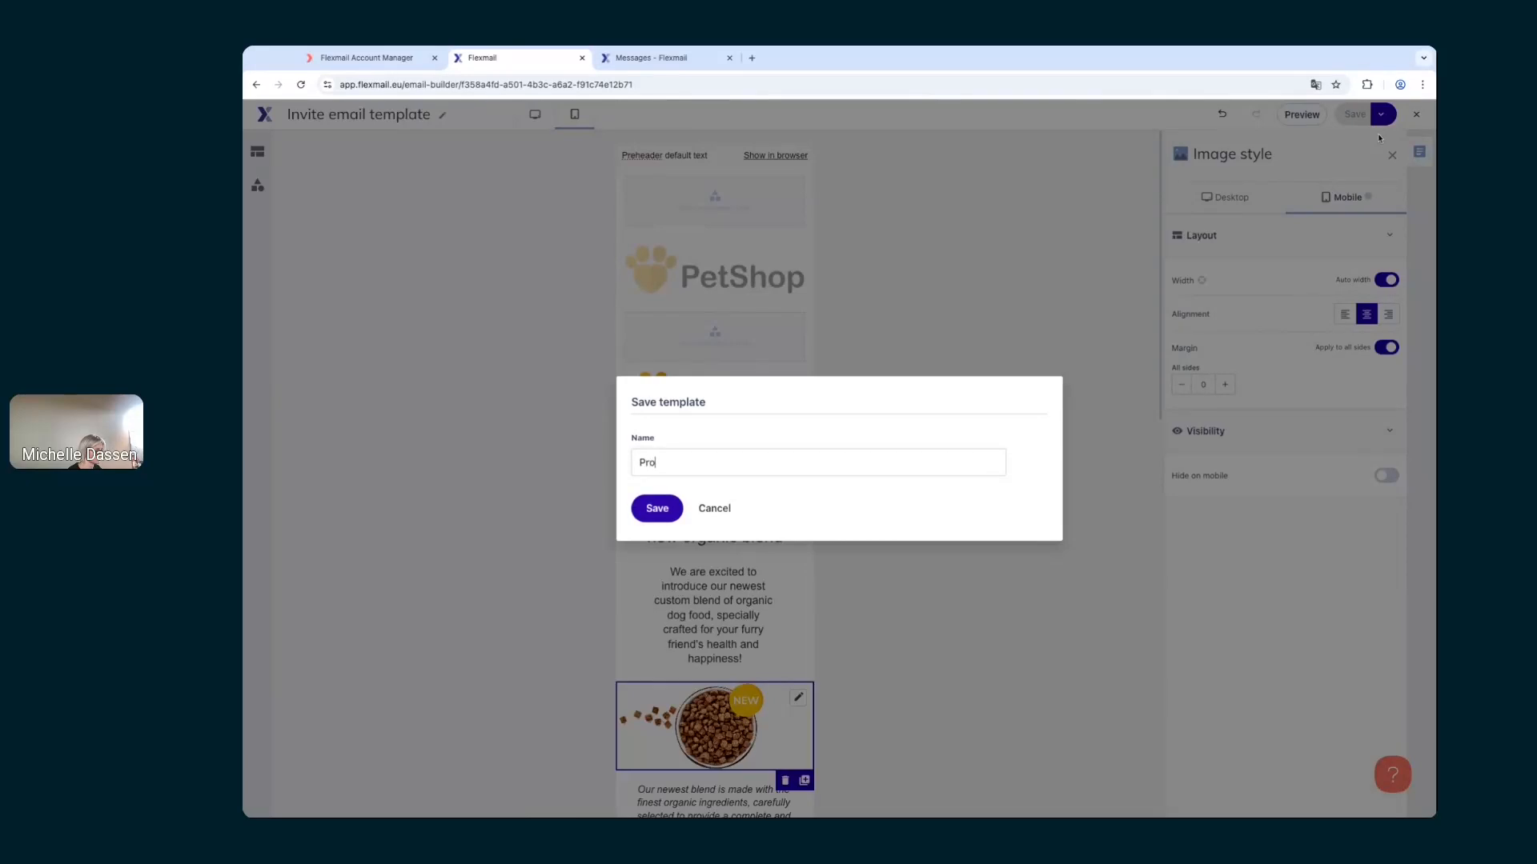
{"action": "type", "text": "duct launch - dogs"}
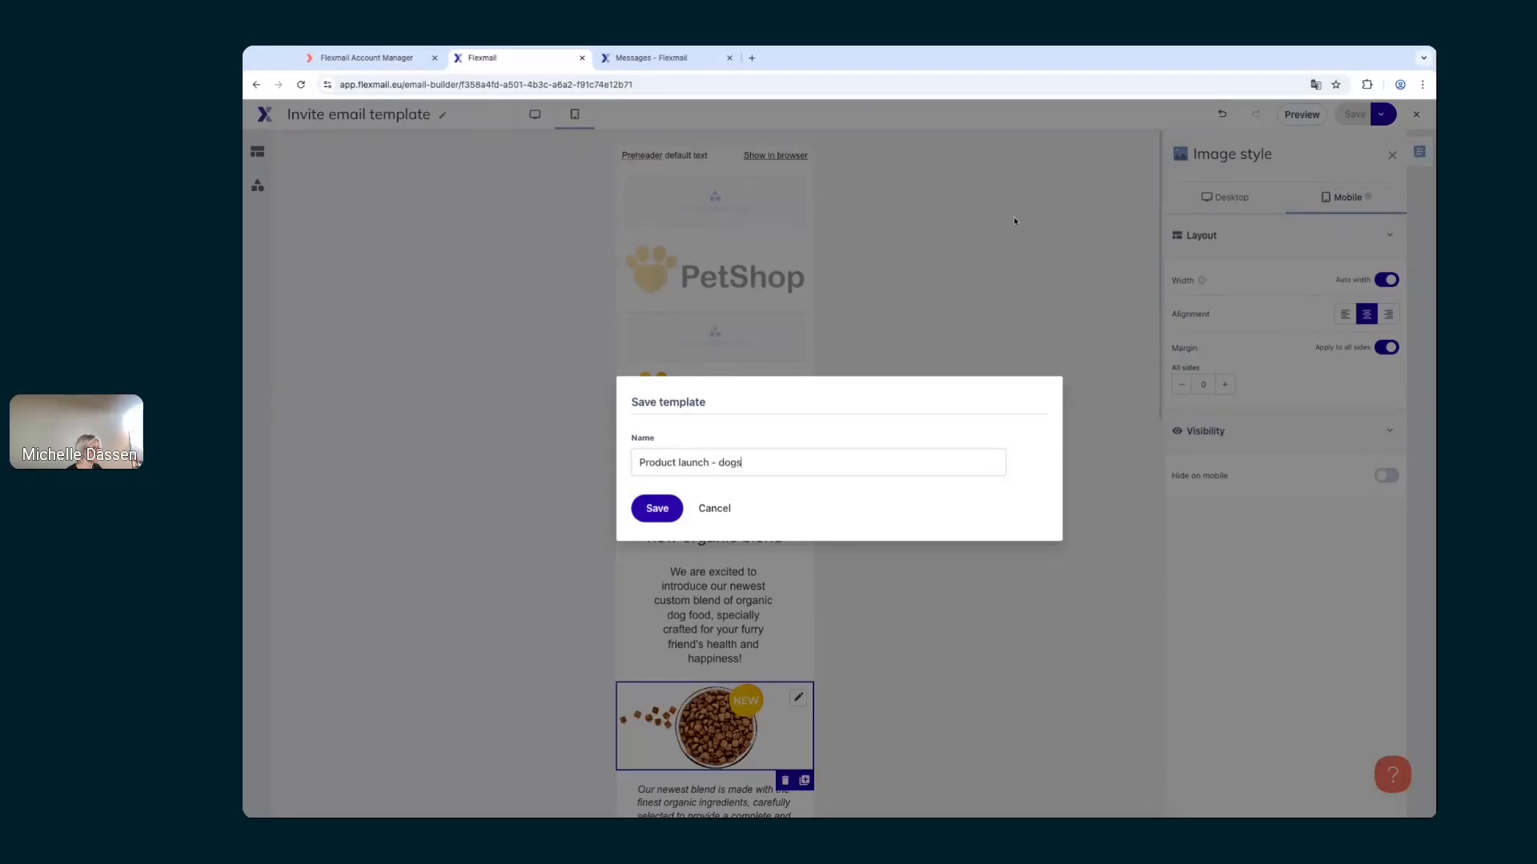
{"action": "left_click", "coordinate": [657, 509]}
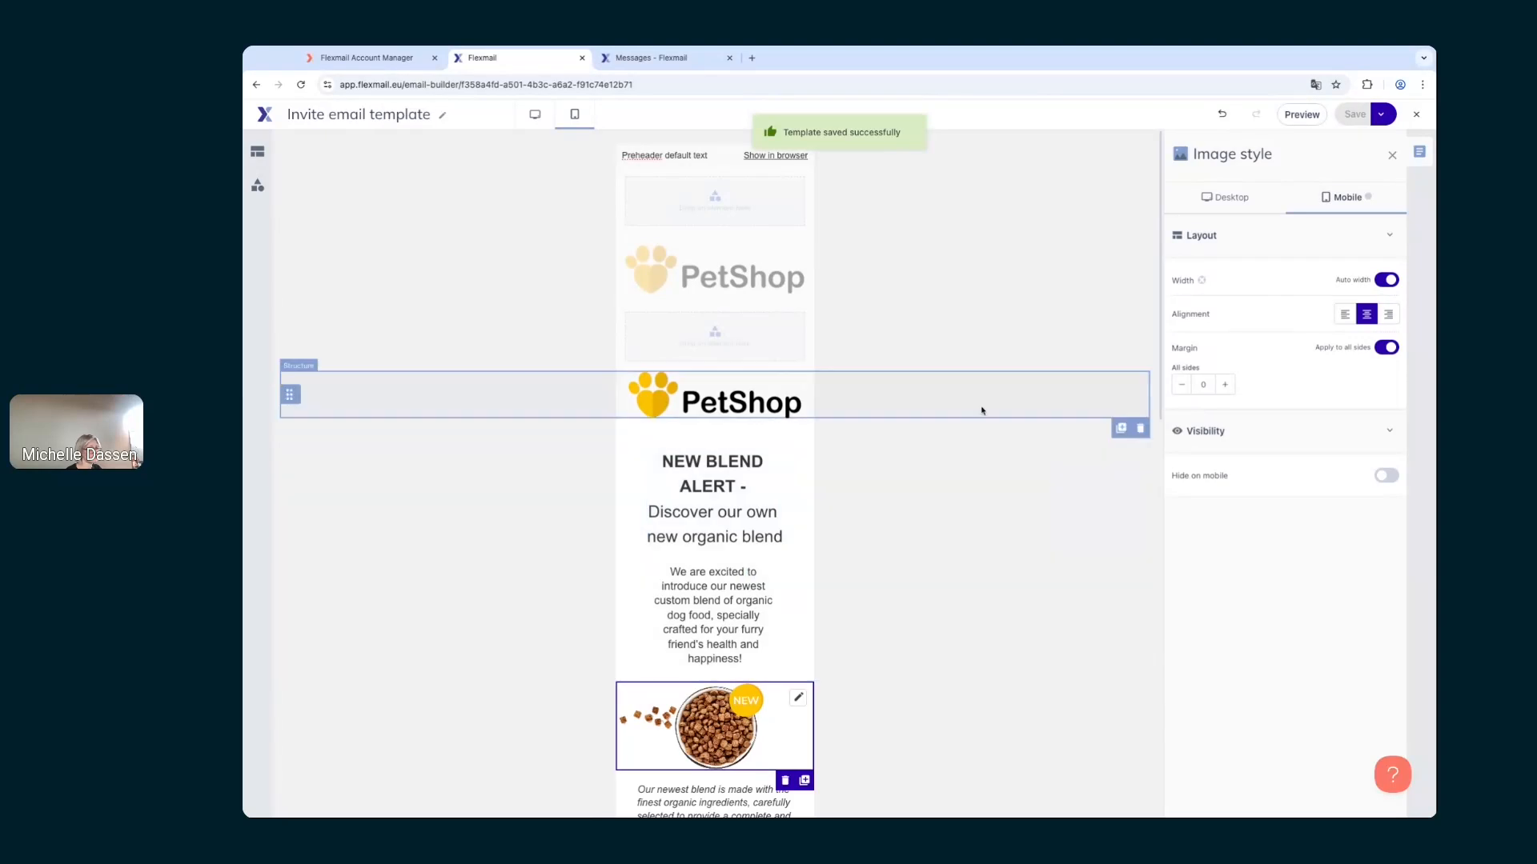
{"action": "left_click", "coordinate": [535, 114]}
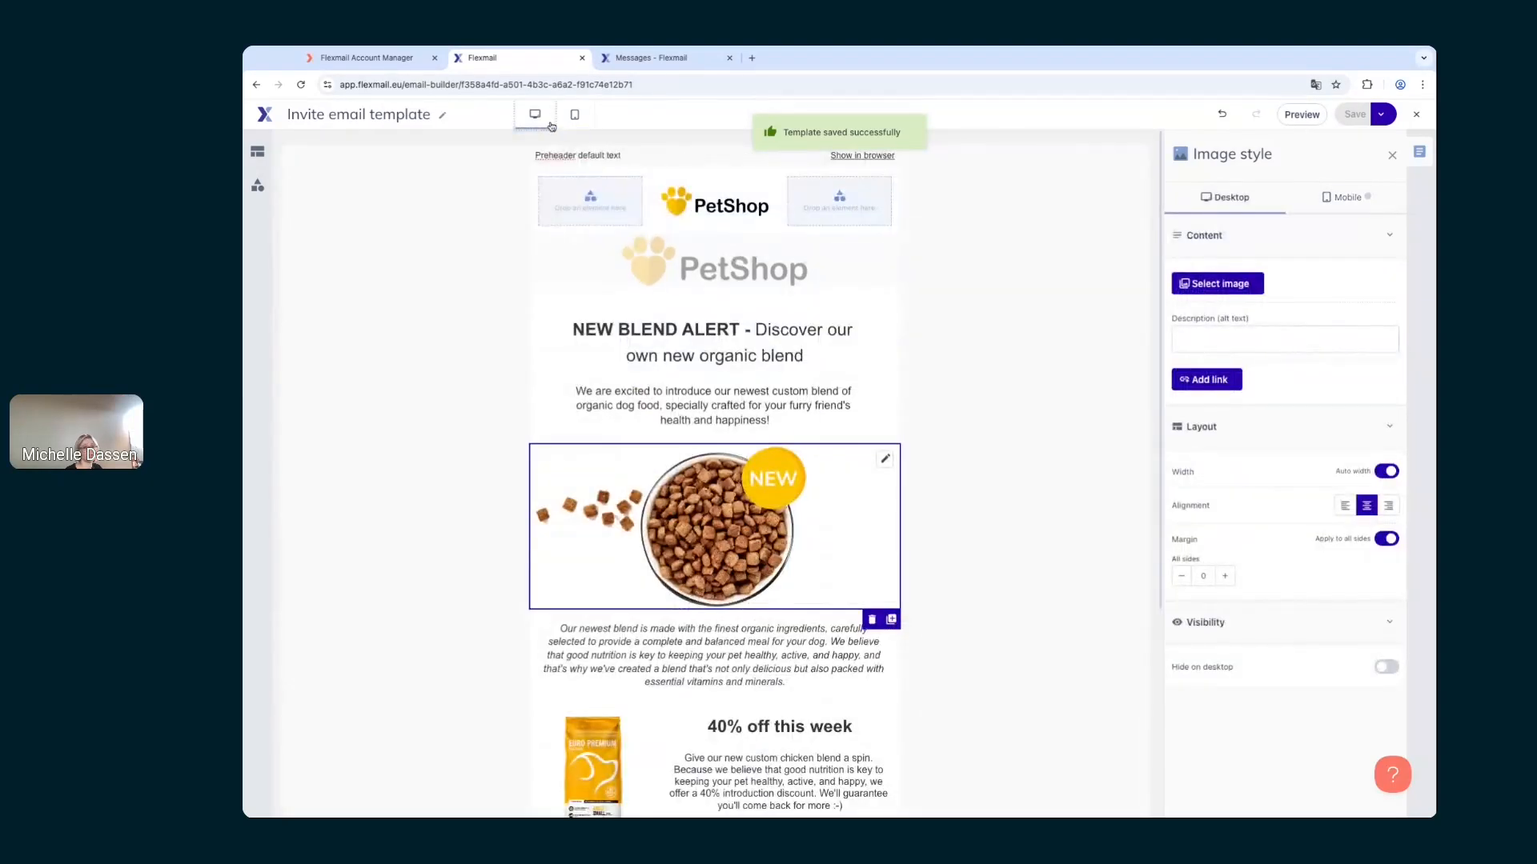
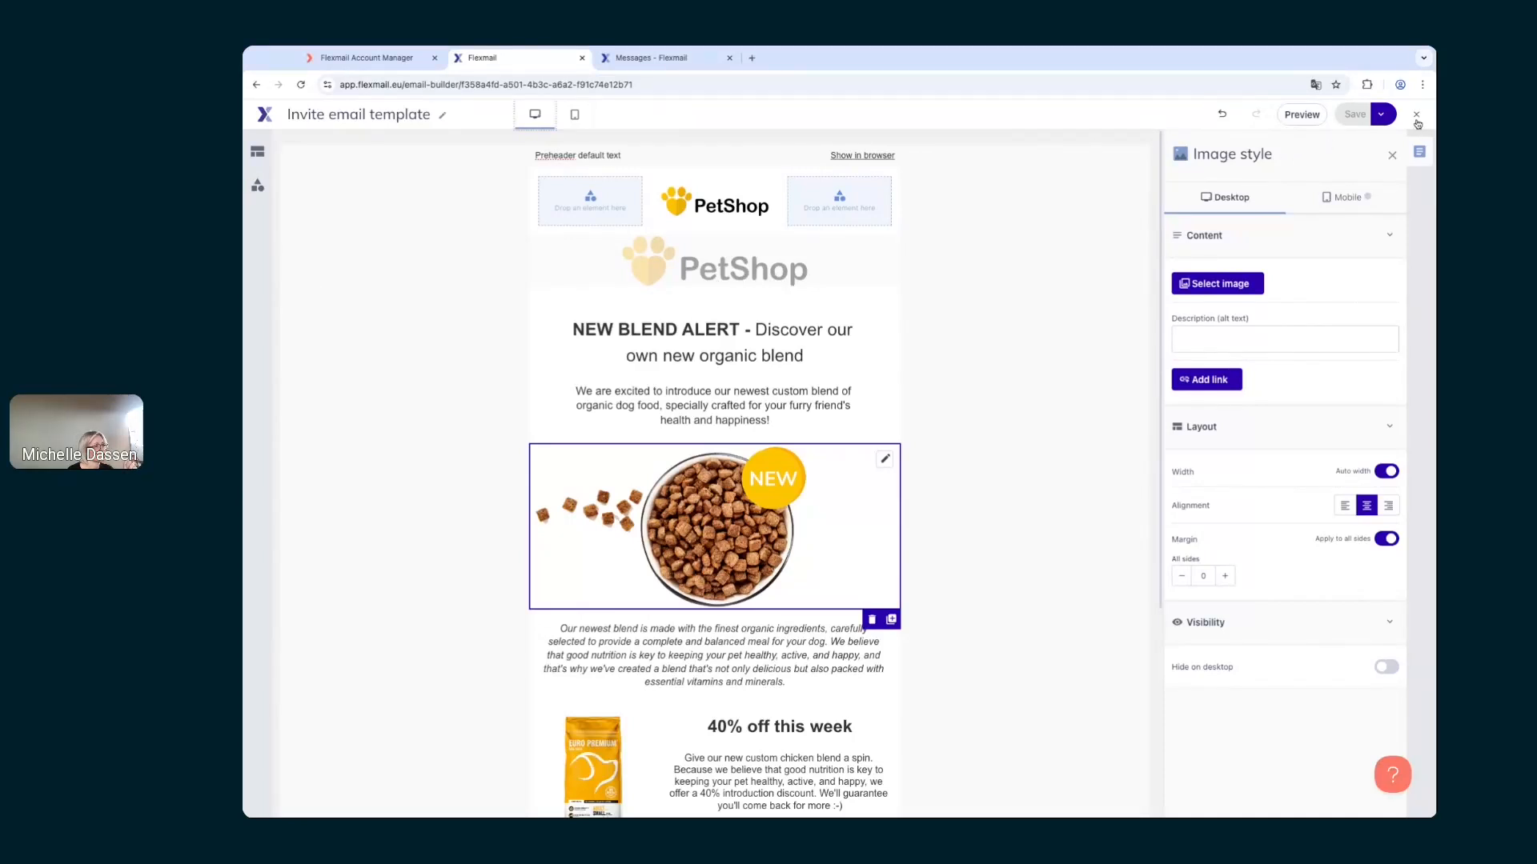
Step: Open the "Newsletter - dog health tips" message and delete the duplicate heading containing #firstname#
{"action": "left_click", "coordinate": [1418, 120]}
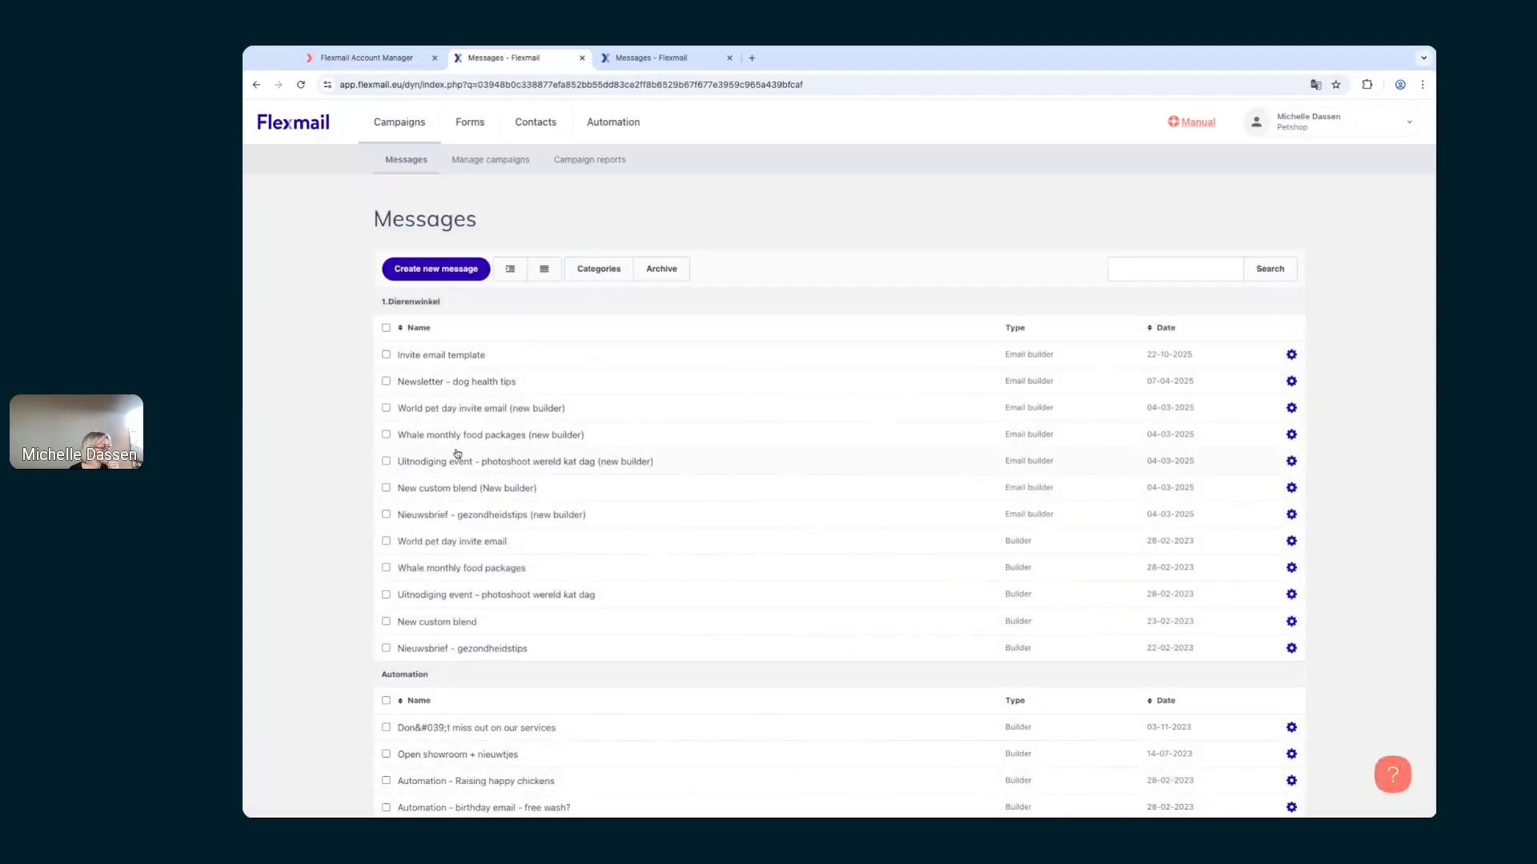
{"action": "left_click", "coordinate": [479, 388]}
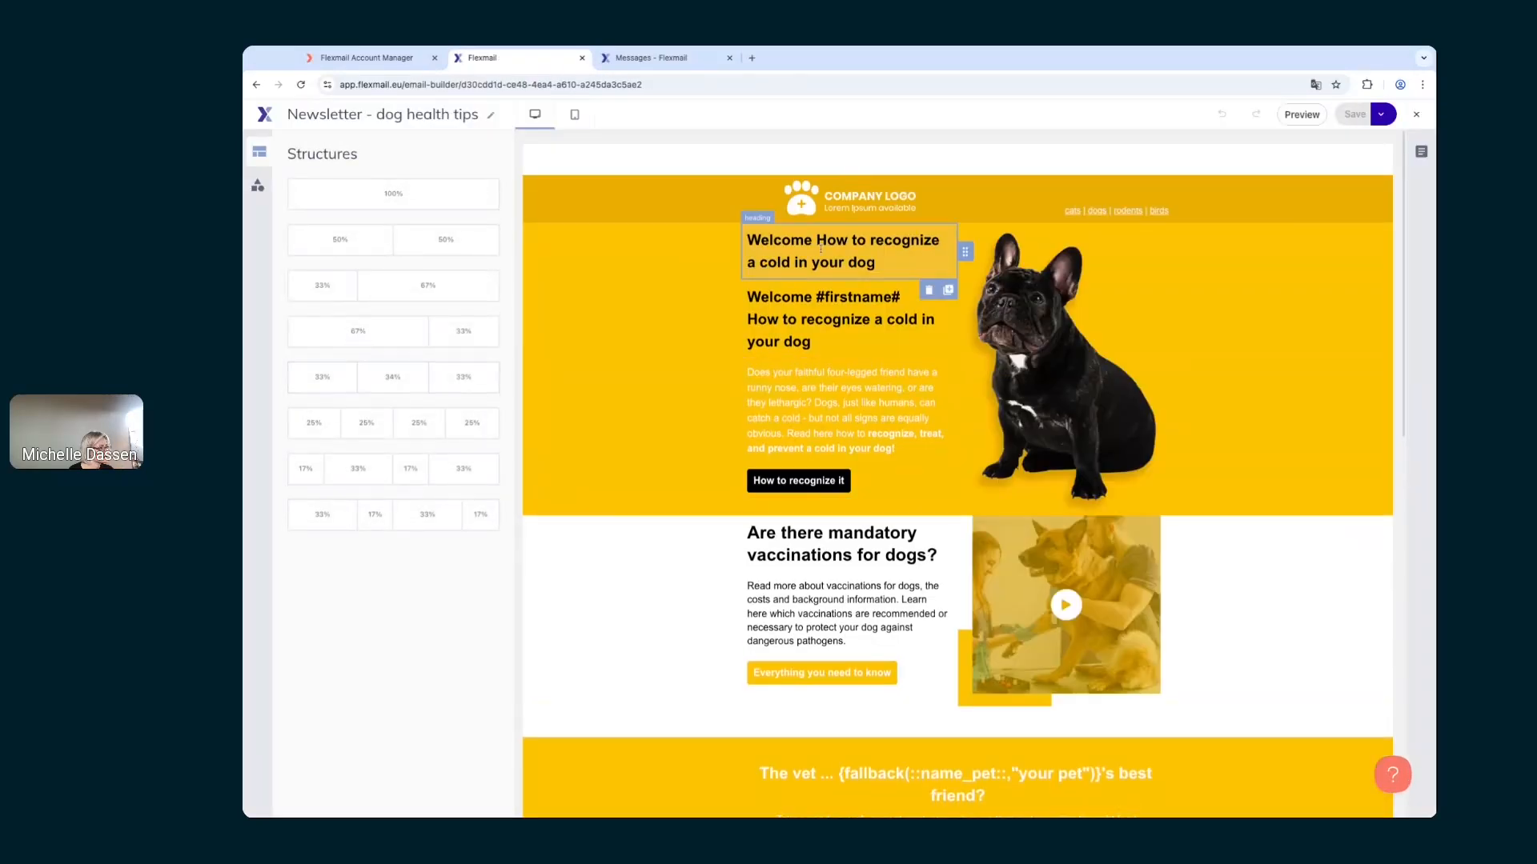
{"action": "left_click", "coordinate": [897, 320]}
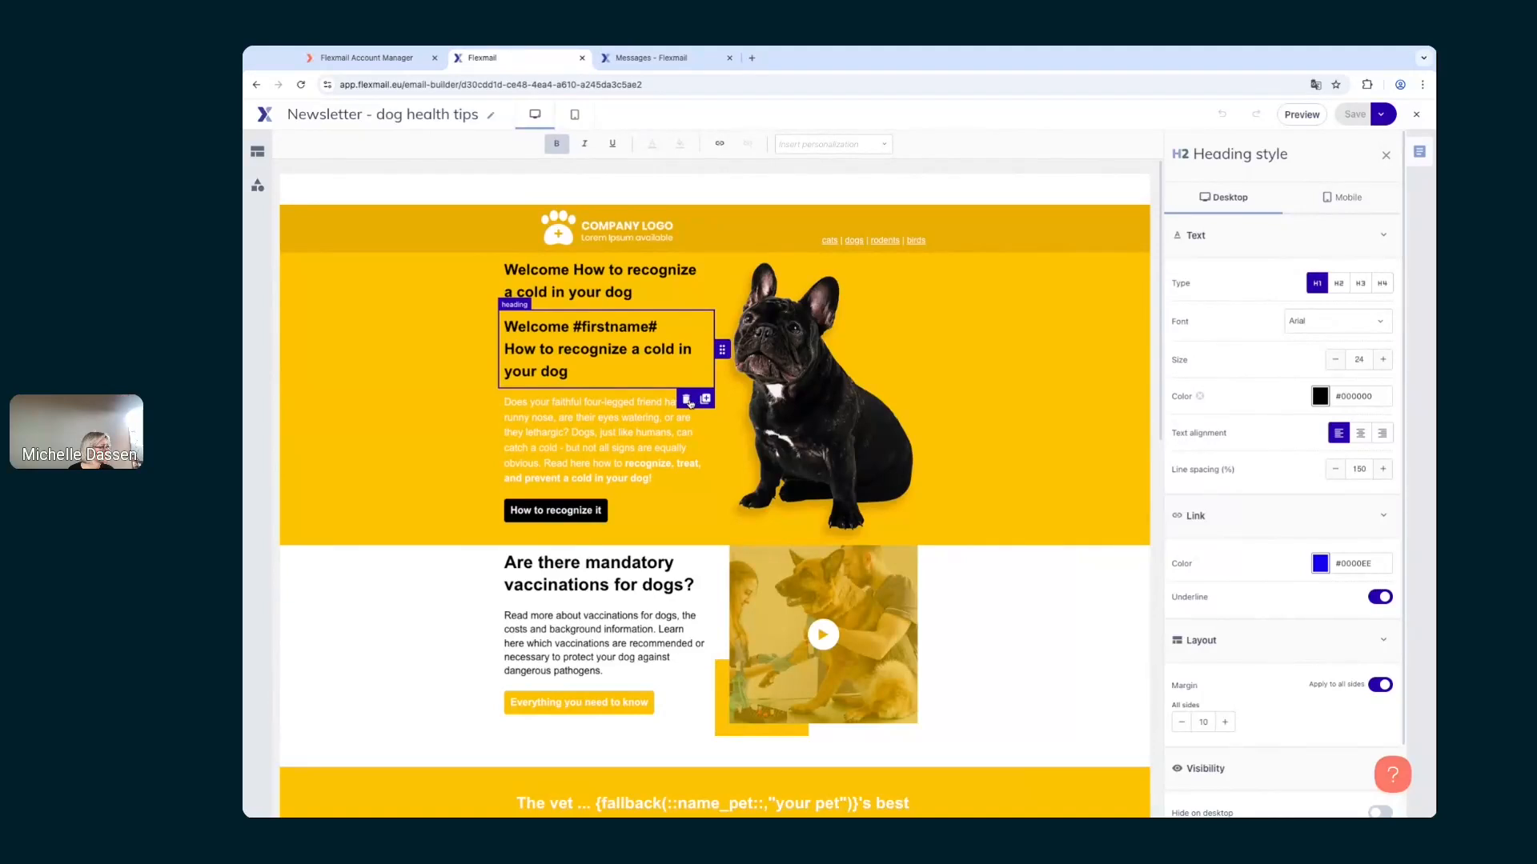
{"action": "left_click", "coordinate": [686, 399]}
Step: Duplicate the white spacer structure below the vaccinations section, move one copy directly above that section, and save the message
{"action": "left_click", "coordinate": [1017, 668]}
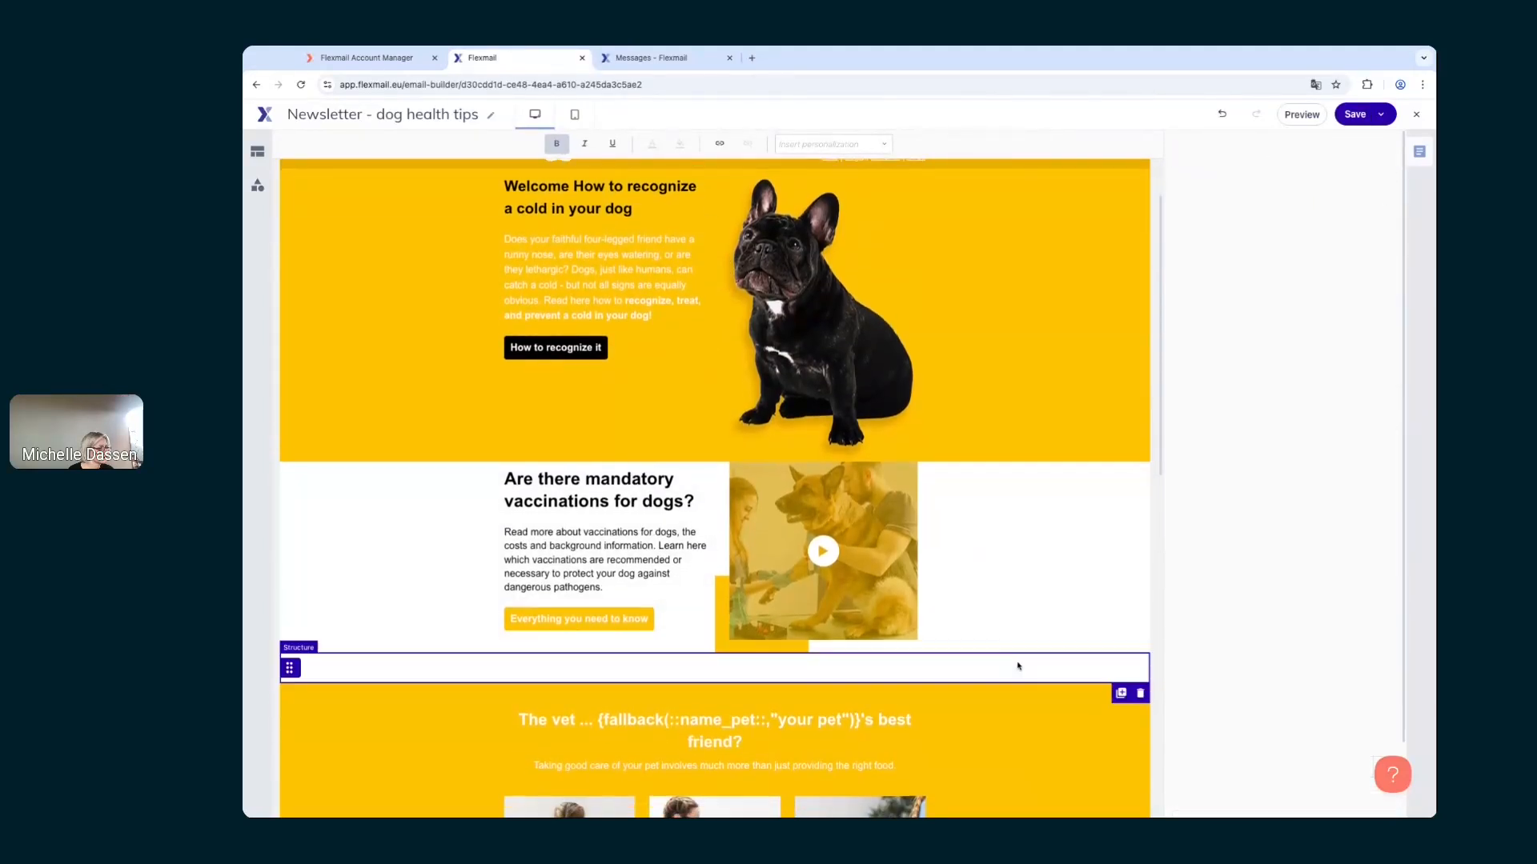
{"action": "left_click", "coordinate": [1121, 701]}
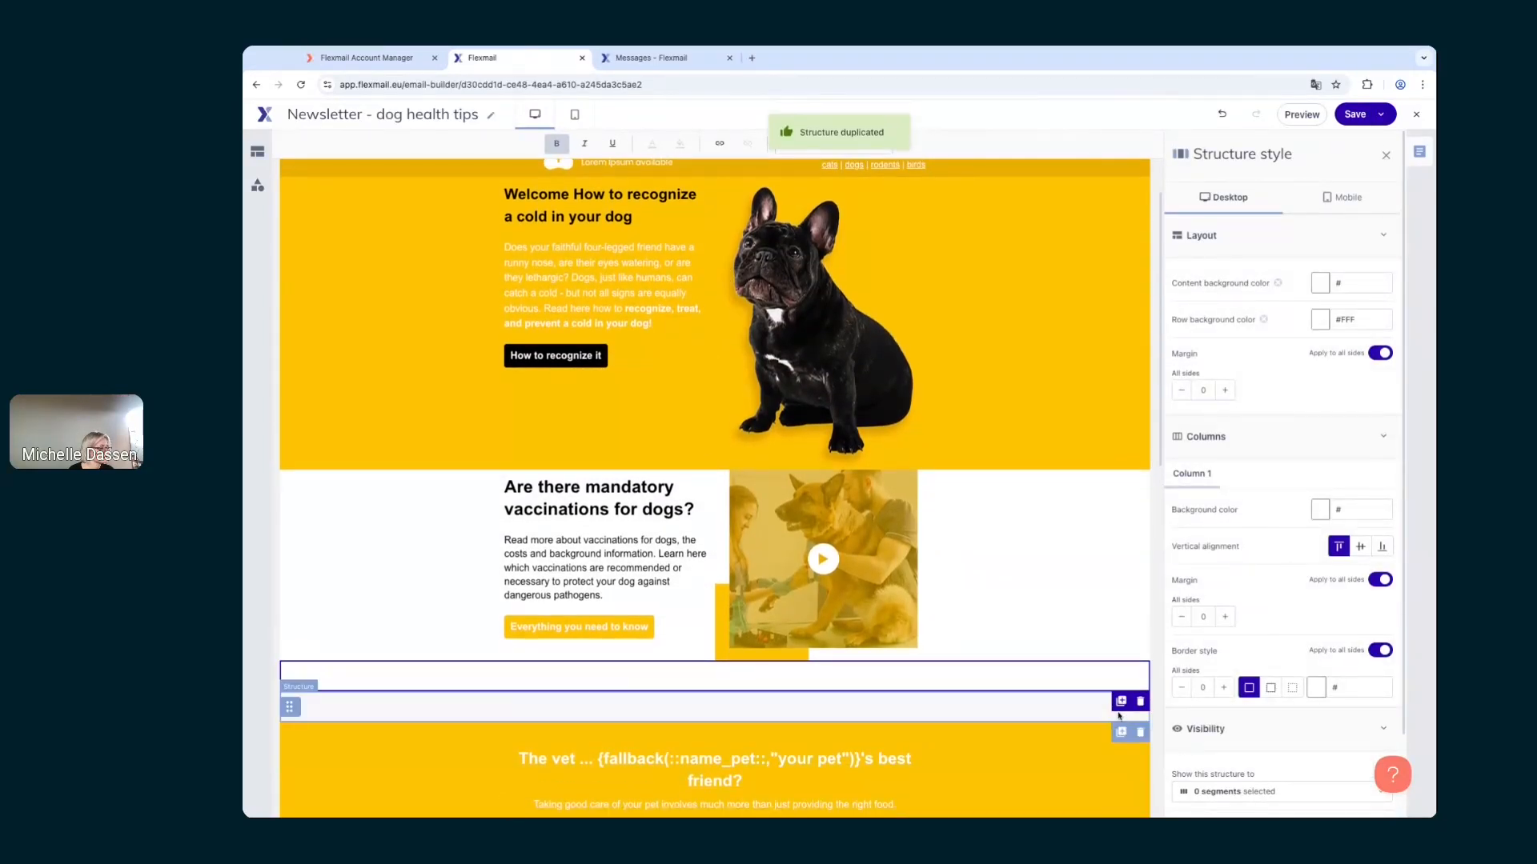
{"action": "left_click", "coordinate": [890, 707]}
{"action": "left_click", "coordinate": [286, 700]}
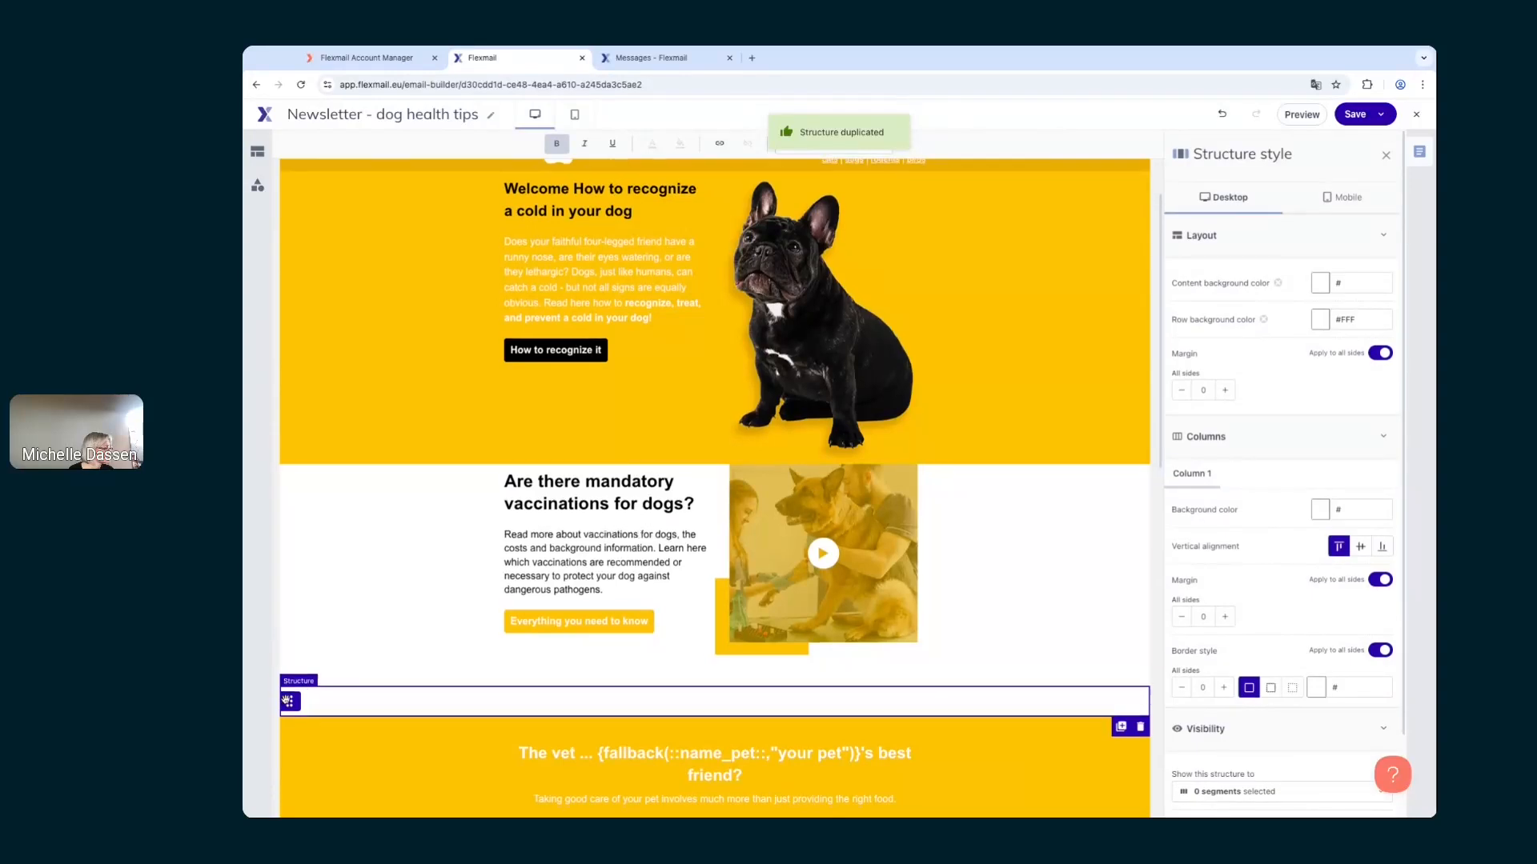
{"action": "left_click_drag", "start_coordinate": [286, 701], "coordinate": [286, 472]}
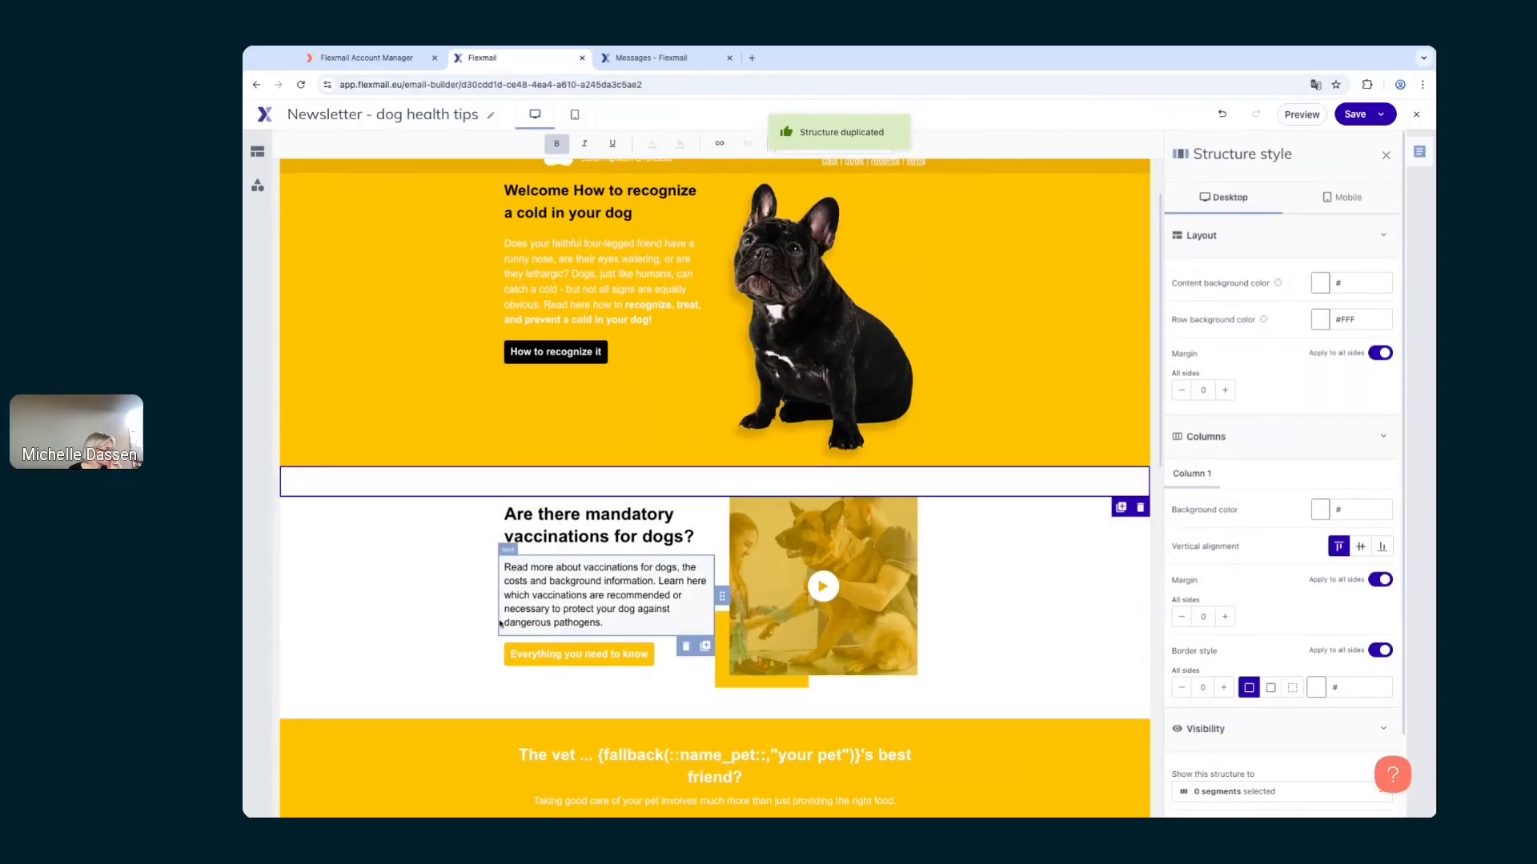
{"action": "left_click", "coordinate": [1354, 115]}
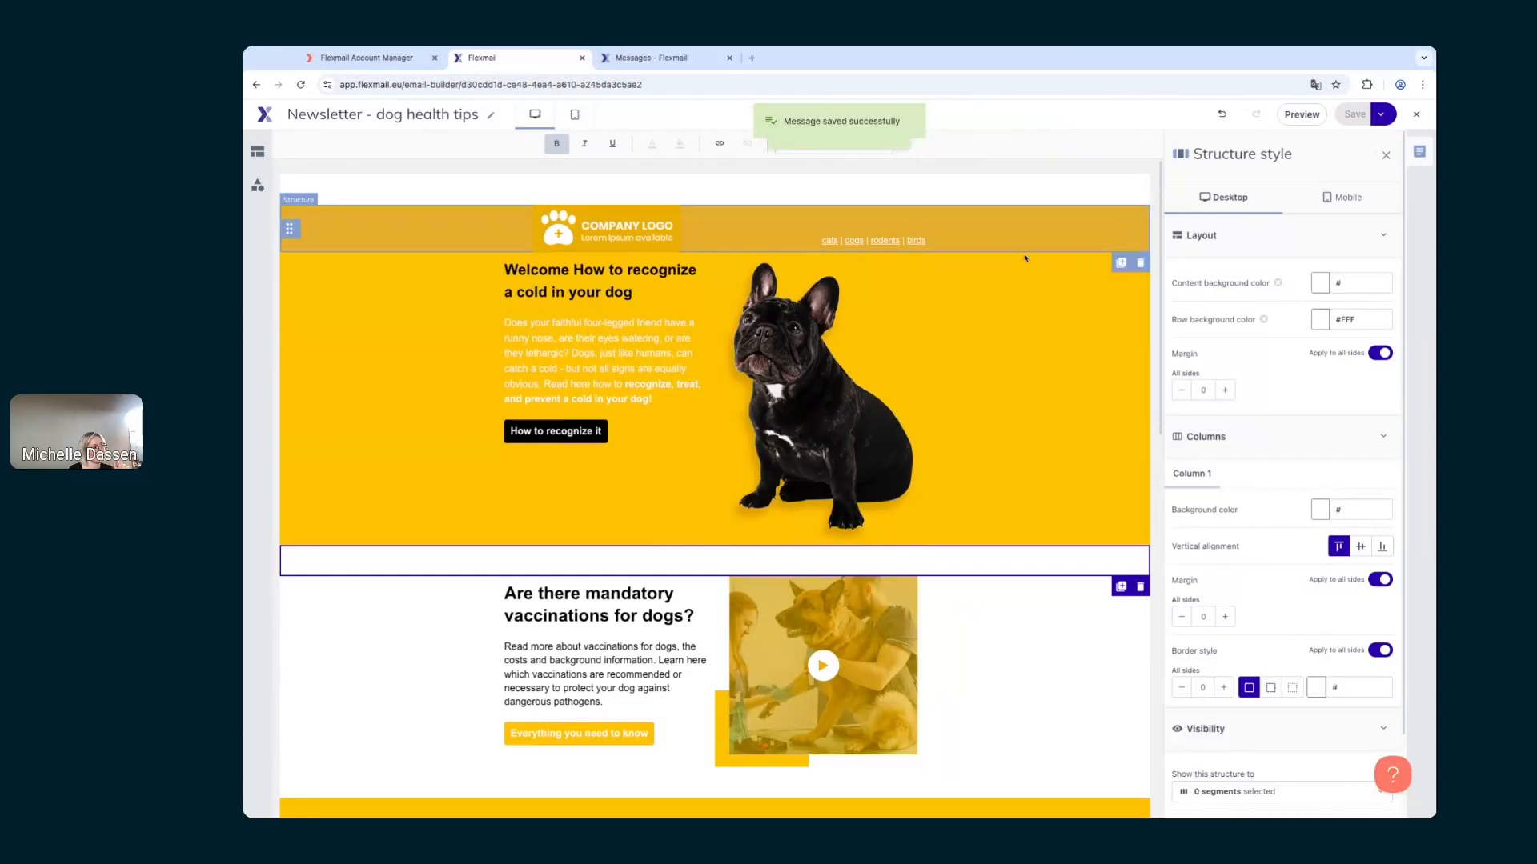
Step: Review the newsletter's sections from the header to the contact details, then close the structure style settings
{"action": "left_click", "coordinate": [1120, 263]}
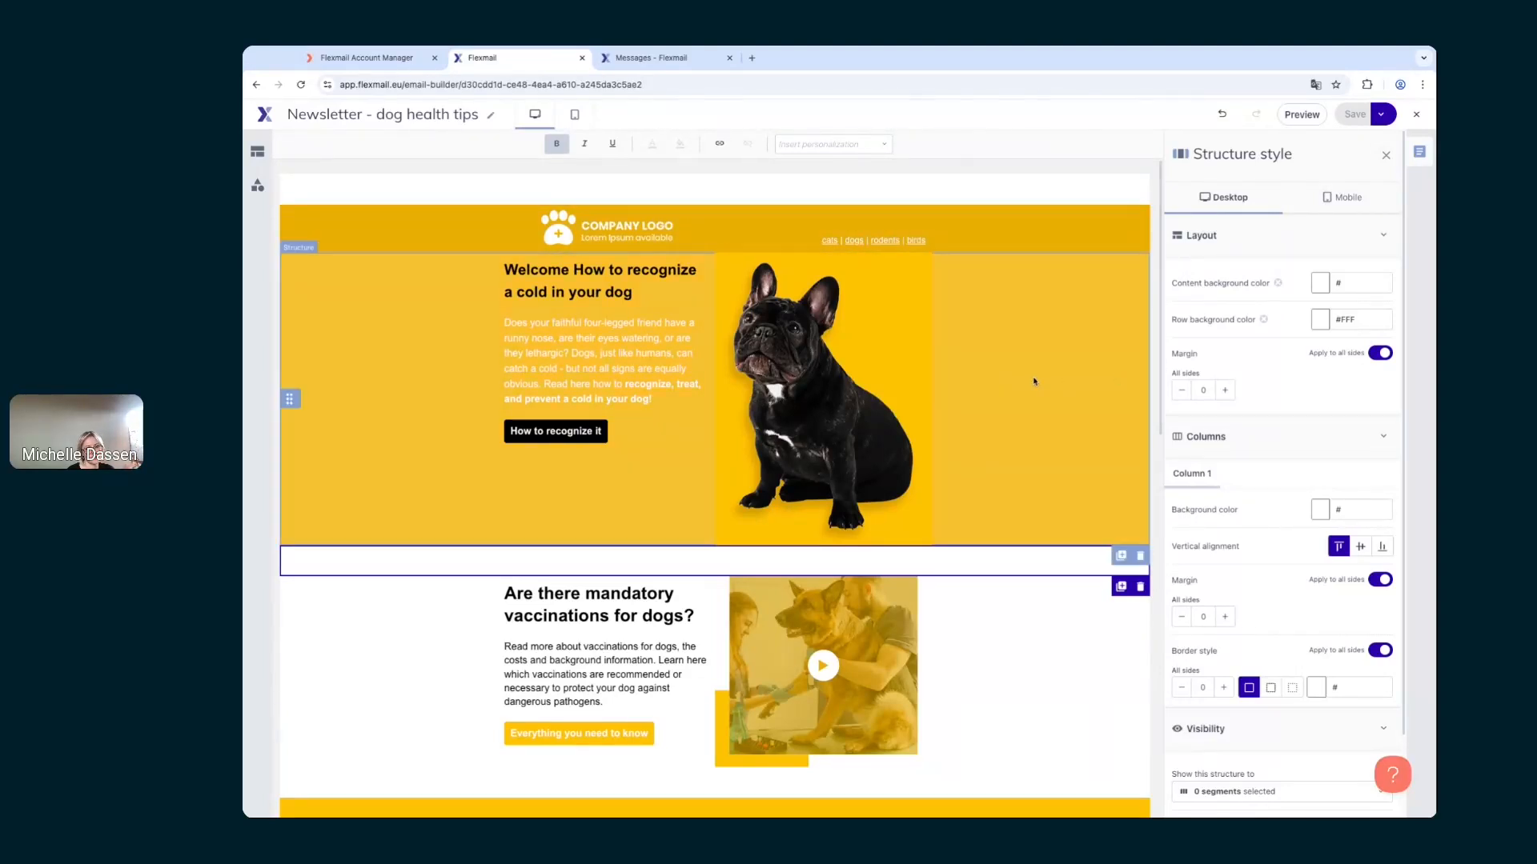
{"action": "scroll", "coordinate": [1032, 382], "scroll_direction": "down", "scroll_amount": 2}
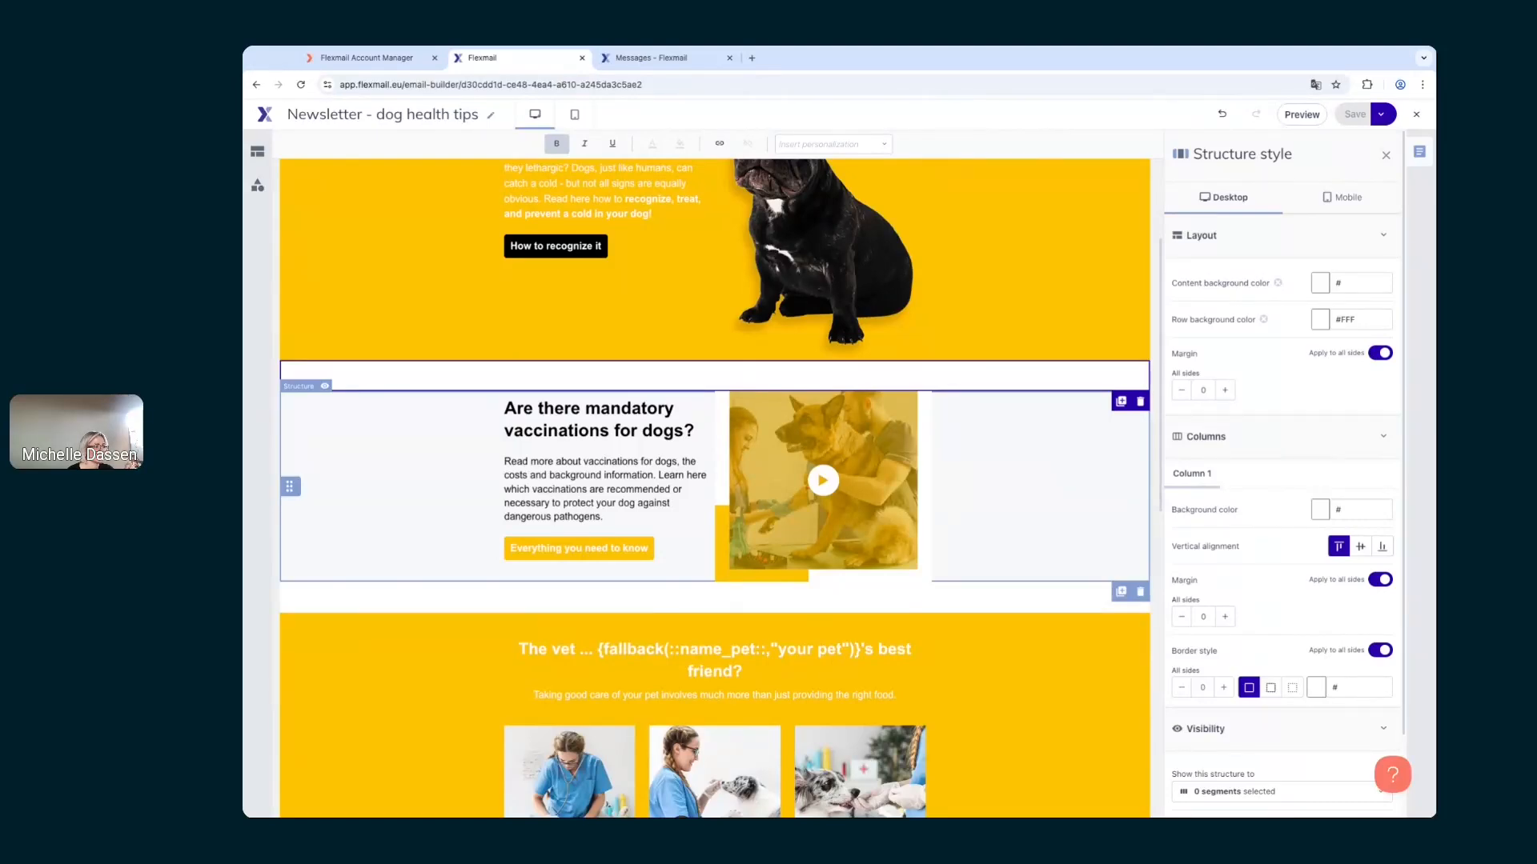
{"action": "scroll", "coordinate": [714, 488], "scroll_direction": "down", "scroll_amount": 4}
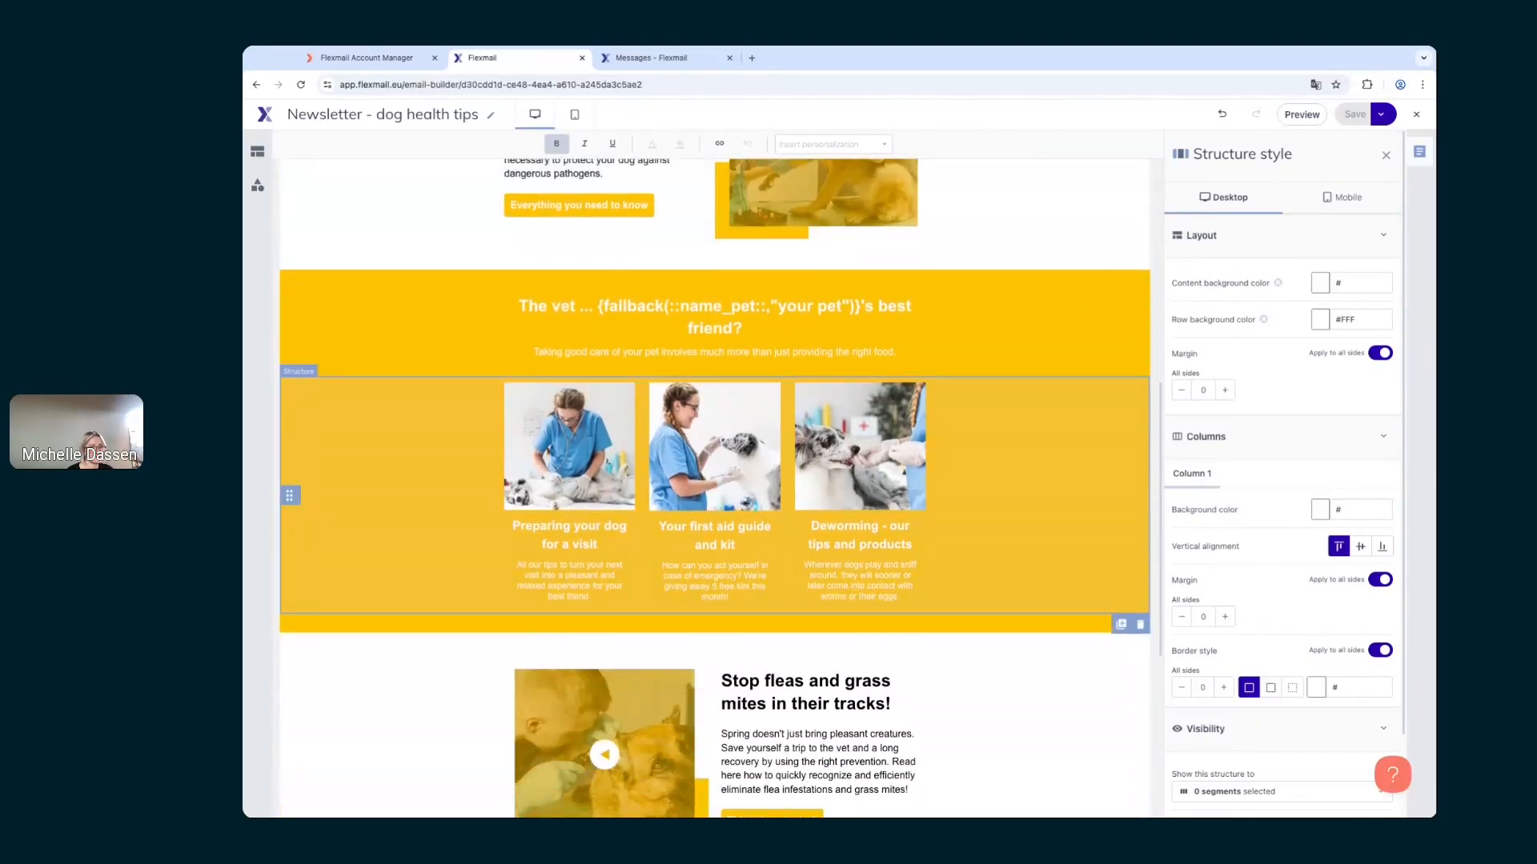
{"action": "scroll", "coordinate": [715, 488], "scroll_direction": "down", "scroll_amount": 4}
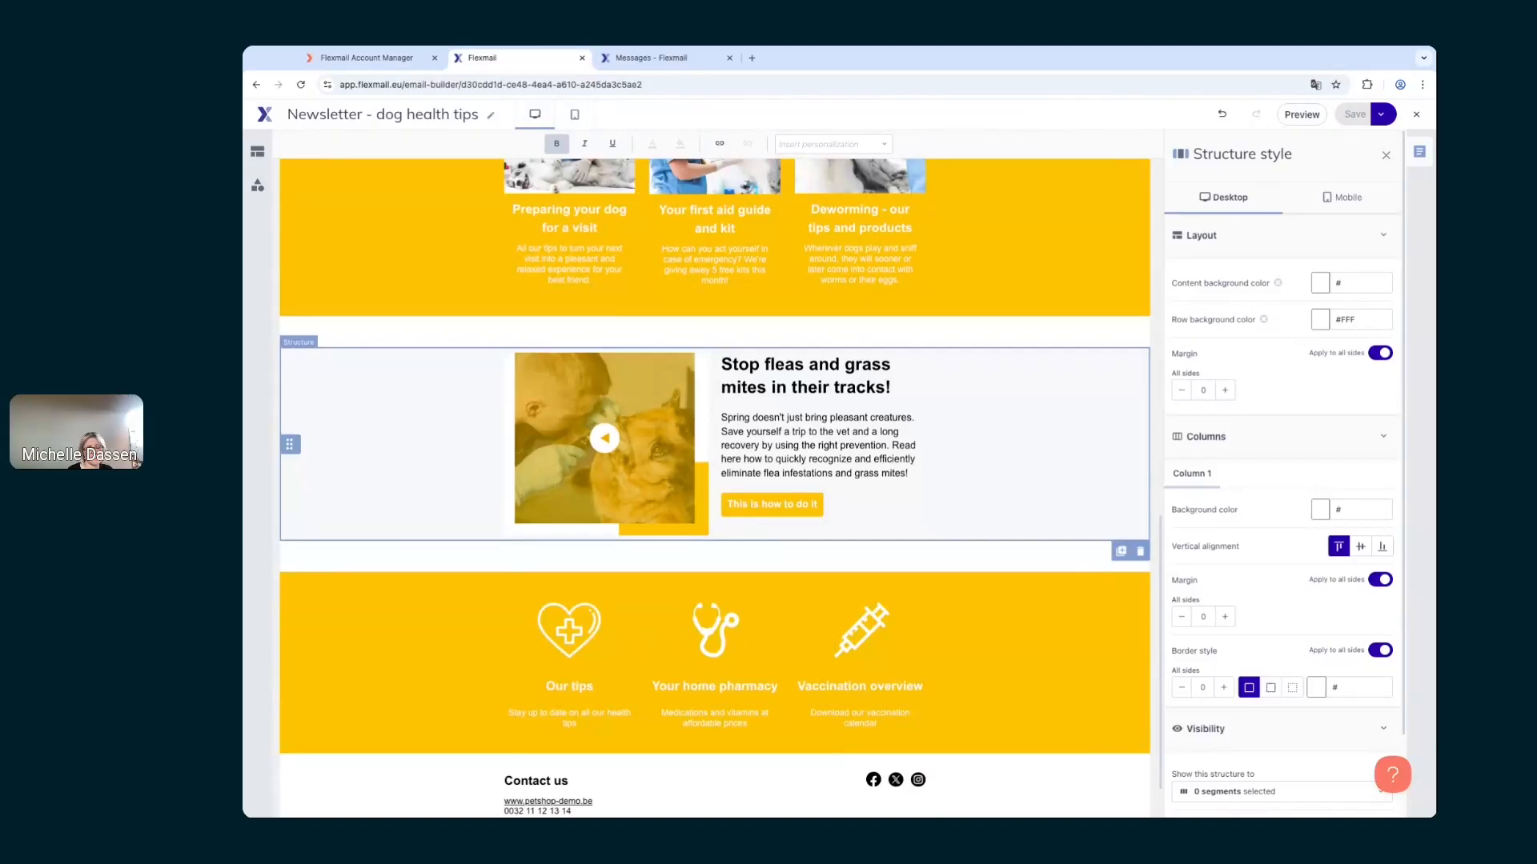
{"action": "scroll", "coordinate": [715, 488], "scroll_direction": "up", "scroll_amount": 8}
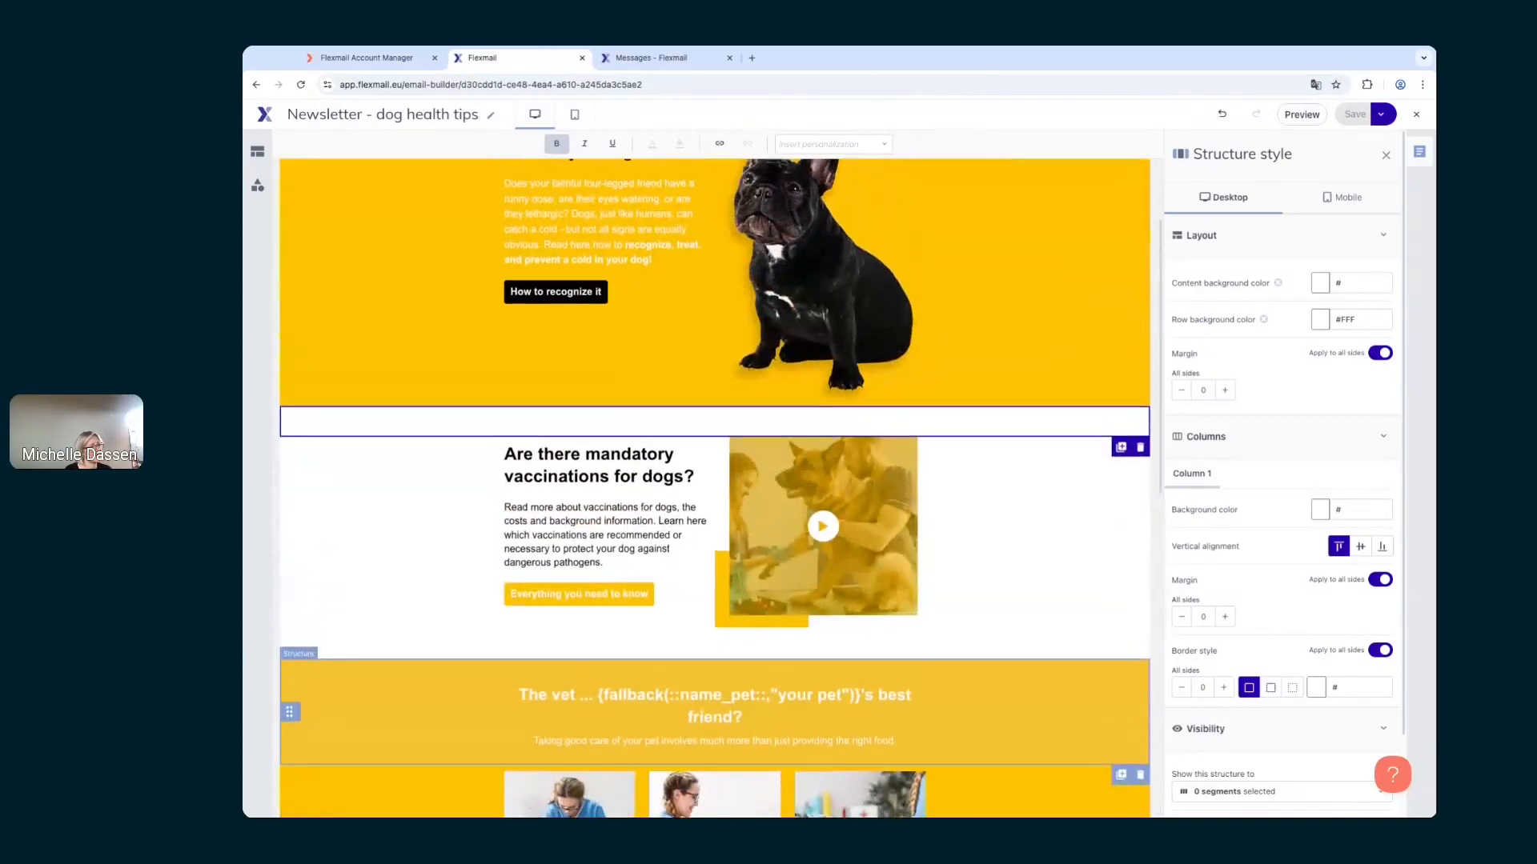
{"action": "scroll", "coordinate": [715, 489], "scroll_direction": "up", "scroll_amount": 2}
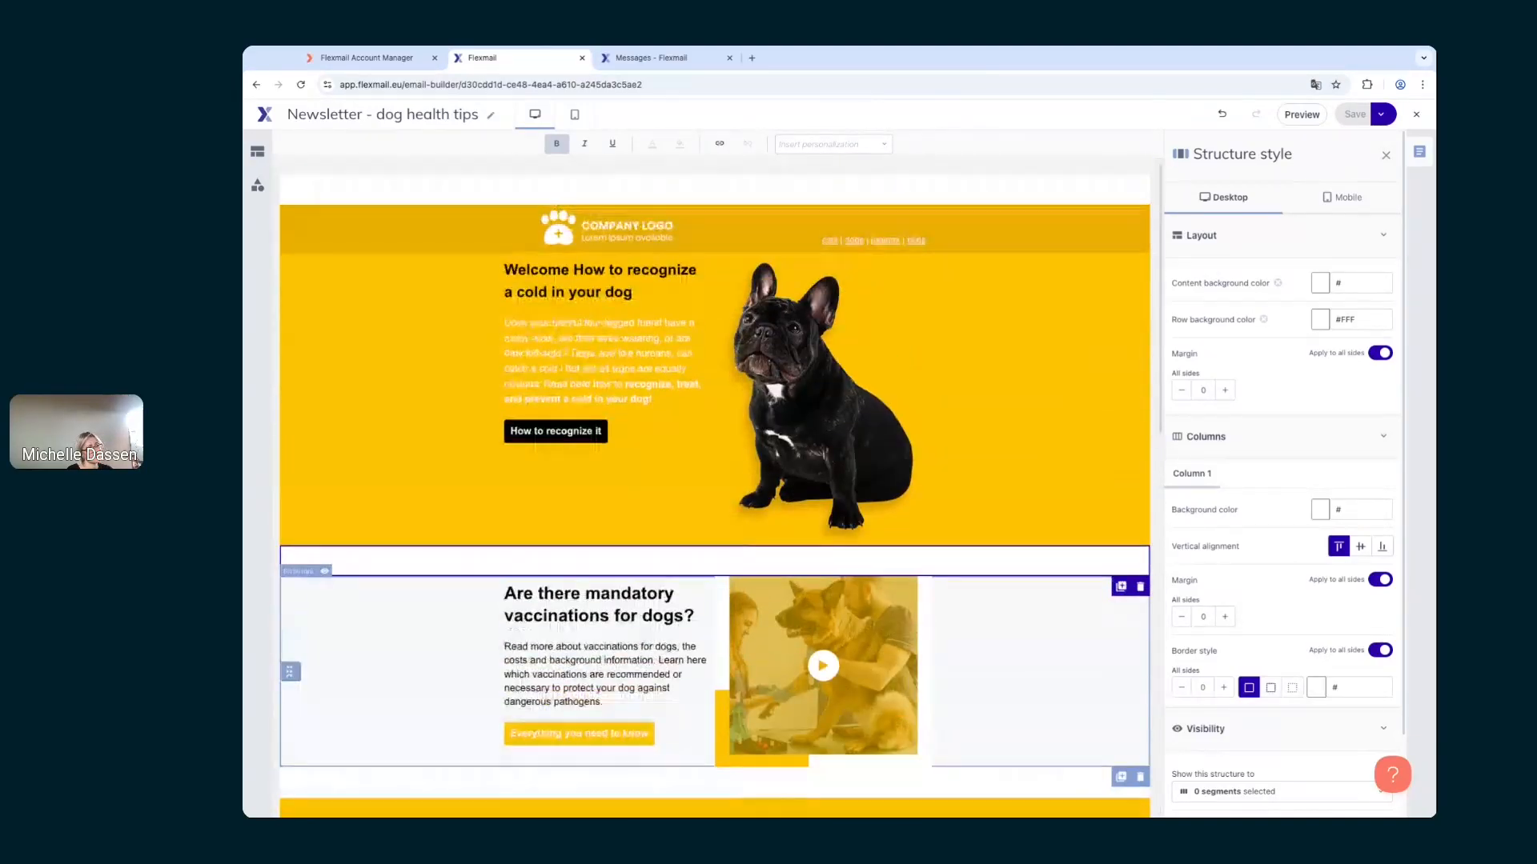
{"action": "left_click", "coordinate": [1385, 154]}
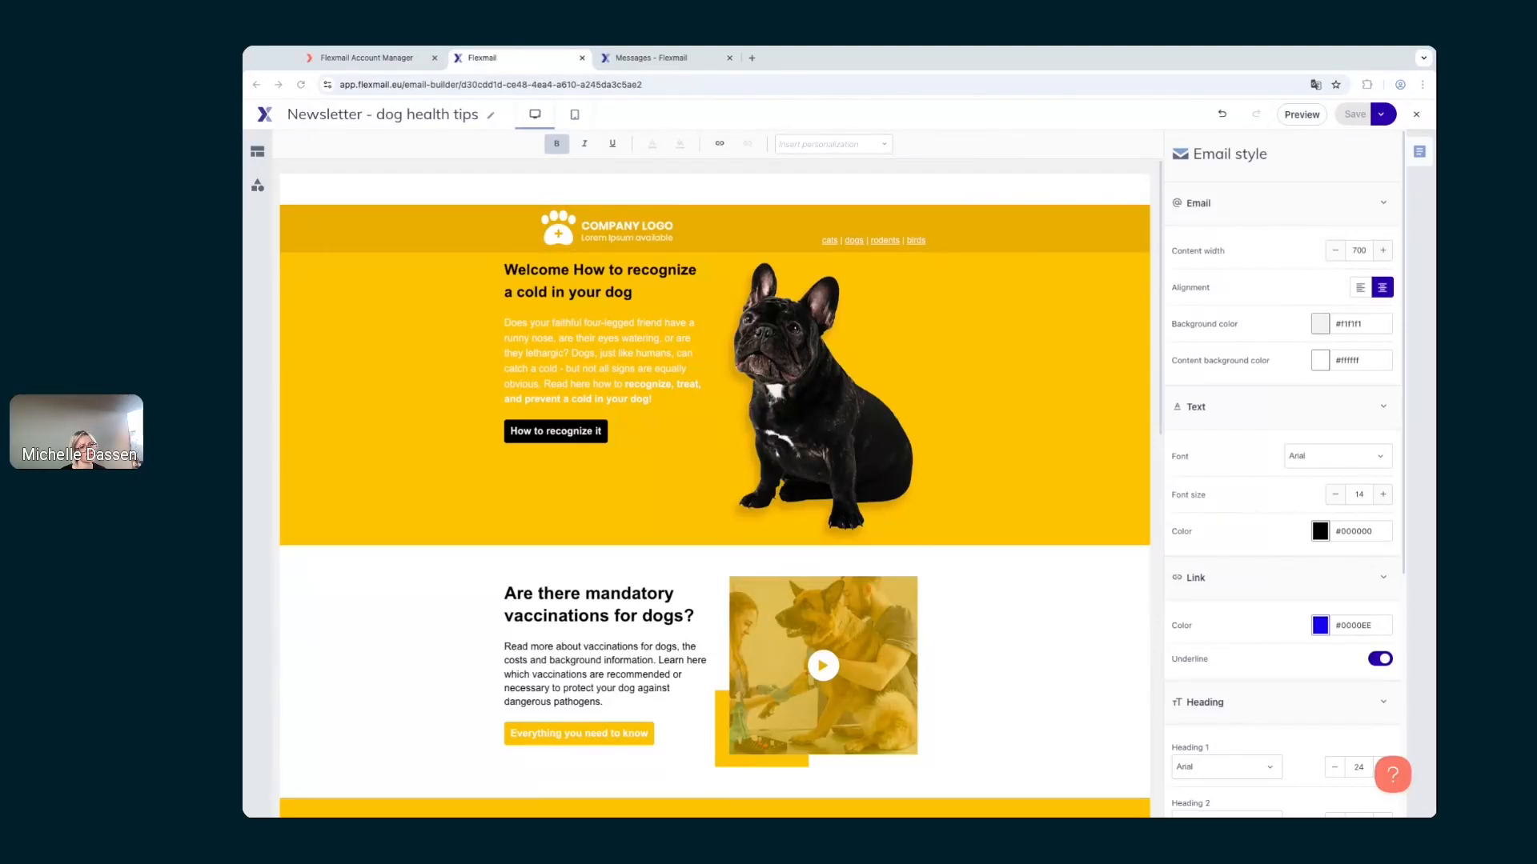
Step: Show the available content elements and open the support contact form from the help widget
{"action": "left_click", "coordinate": [258, 185]}
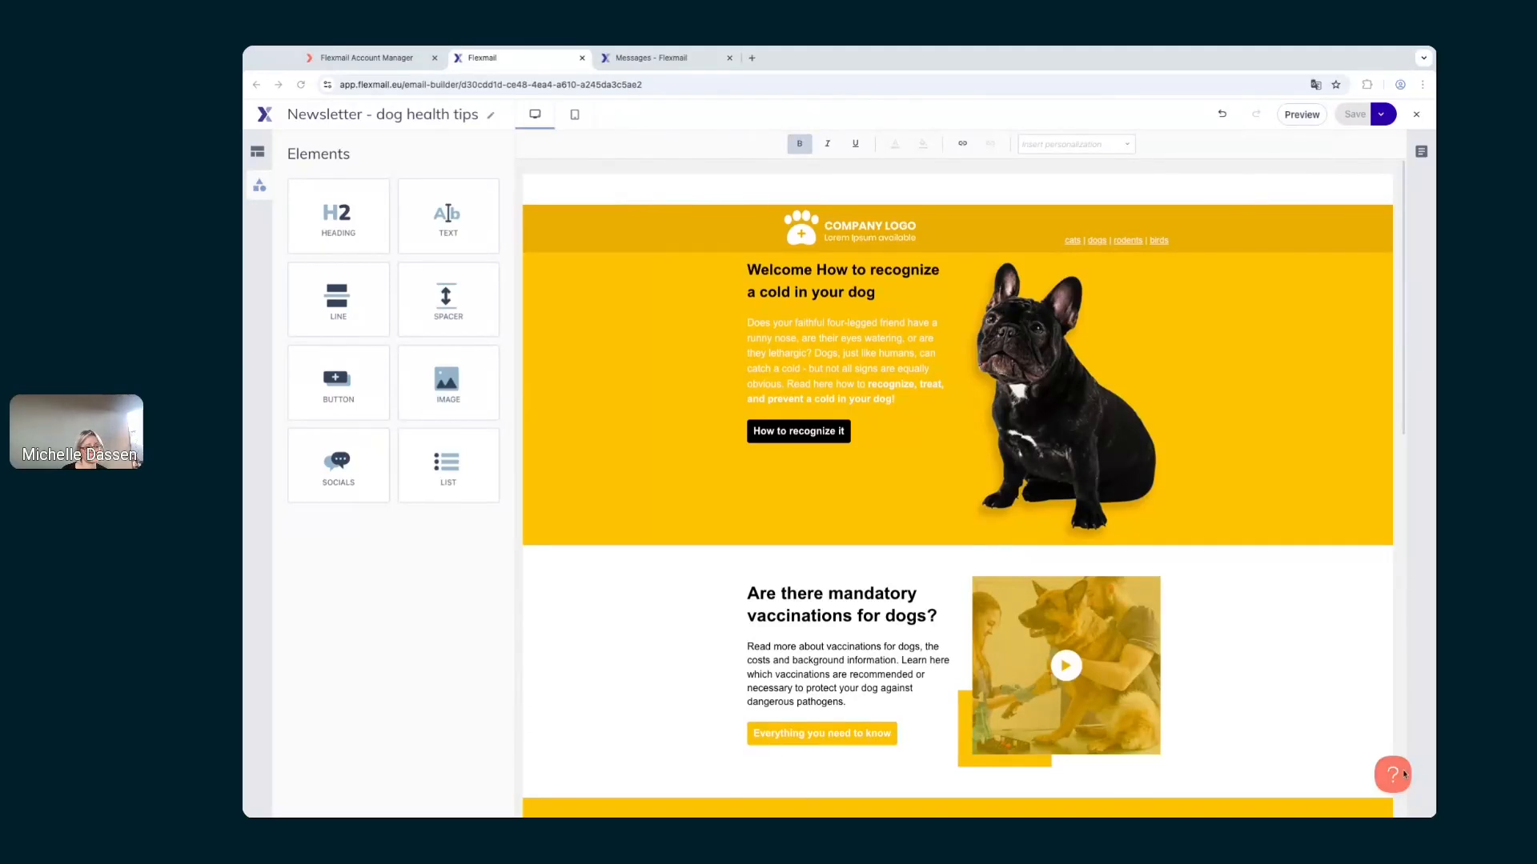
{"action": "left_click", "coordinate": [1393, 788]}
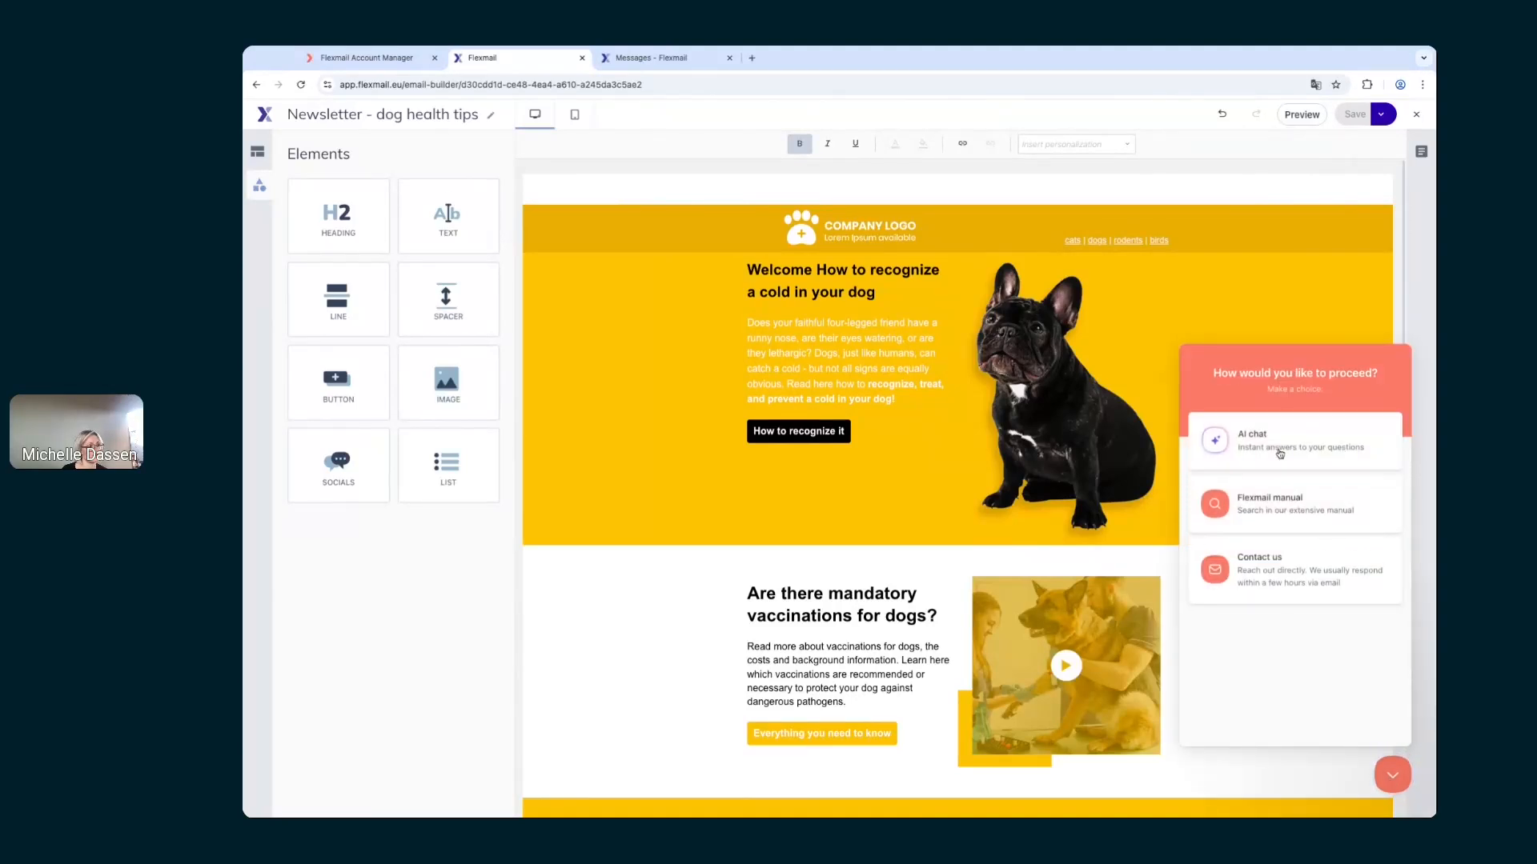
{"action": "left_click", "coordinate": [1271, 560]}
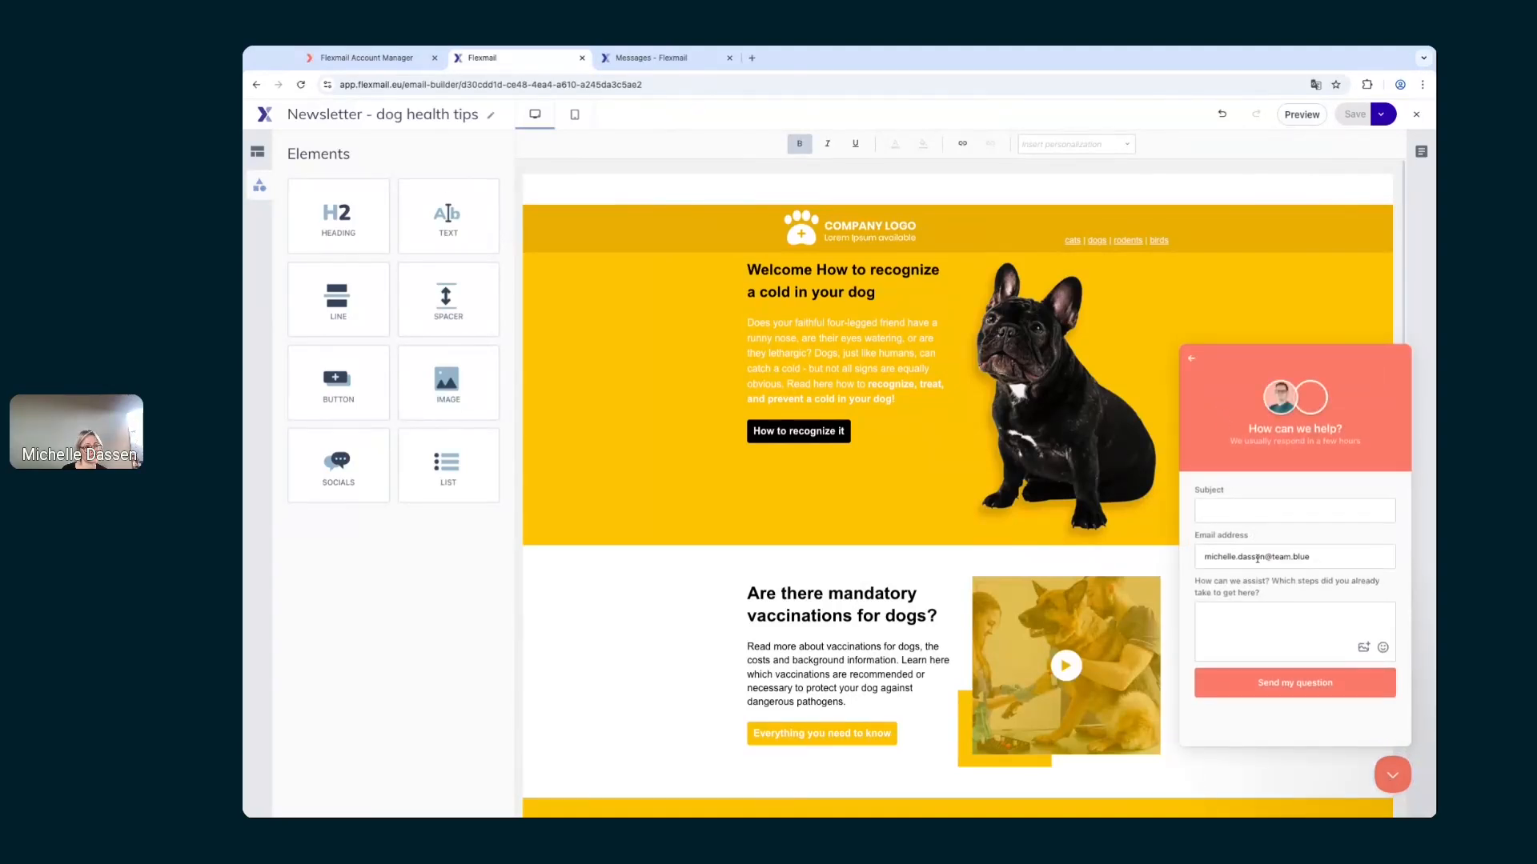